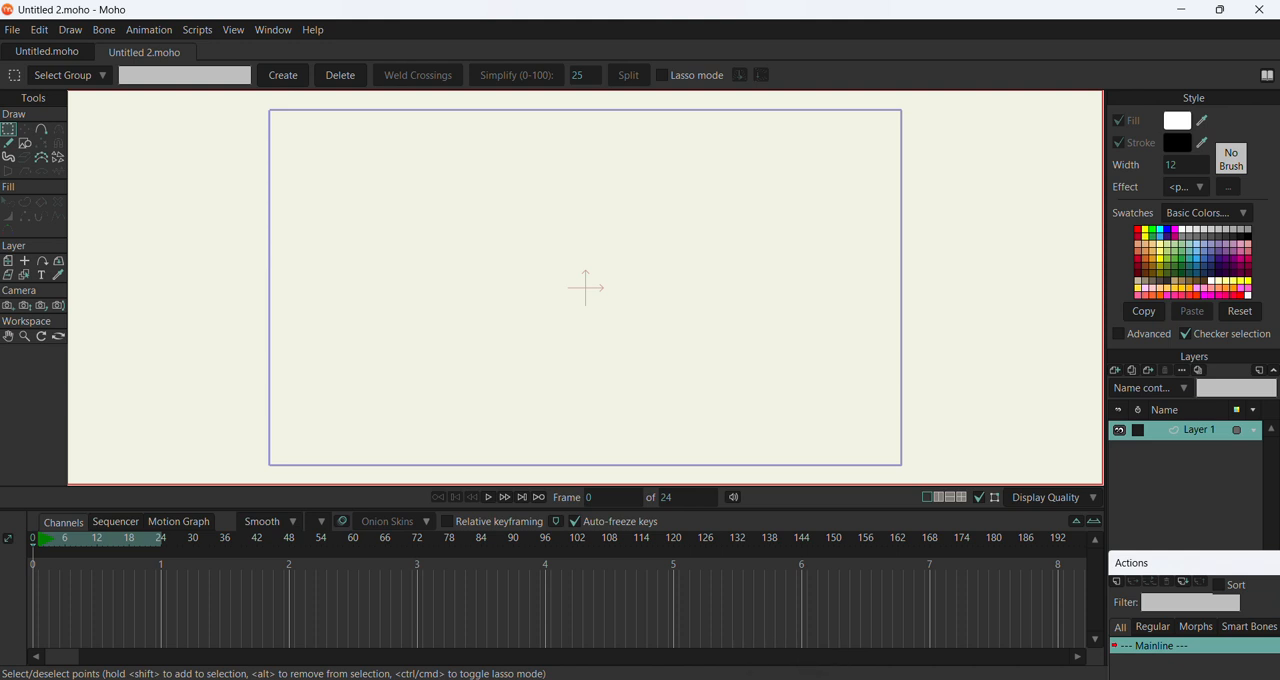
Open Copilot and submit the prompt "draw me a girl character standing slightly on her left side cartoon"
key("super+c")
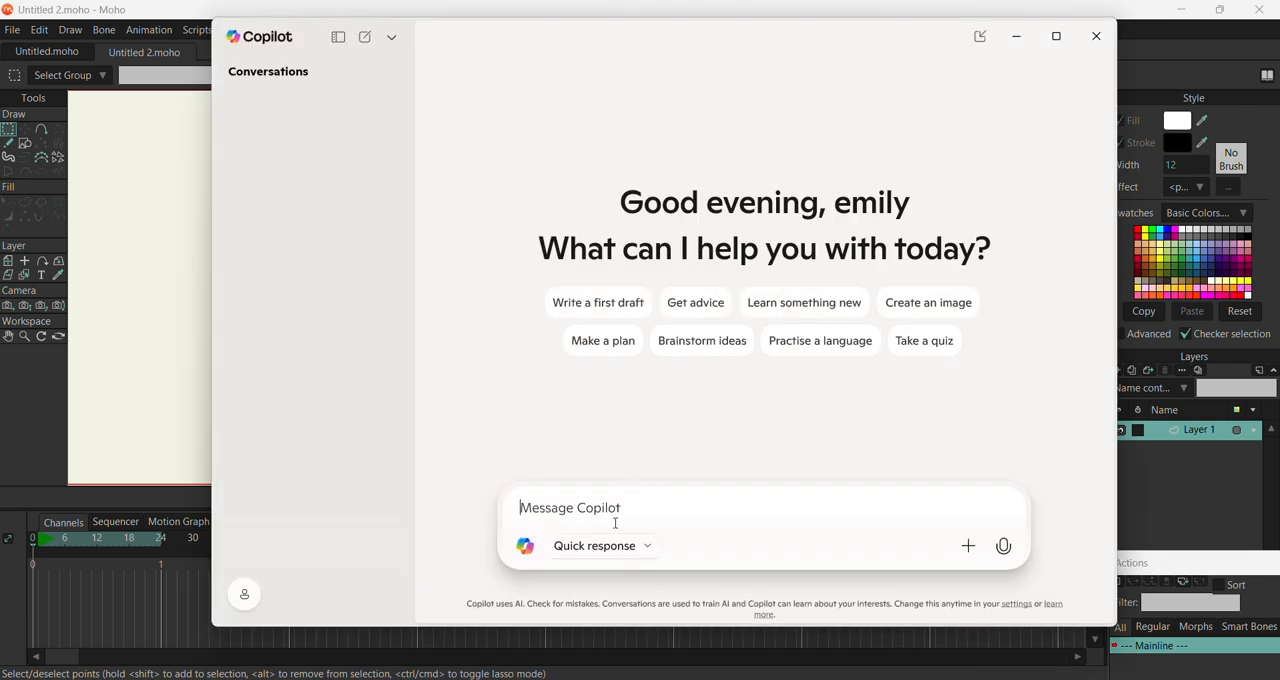
type("draw")
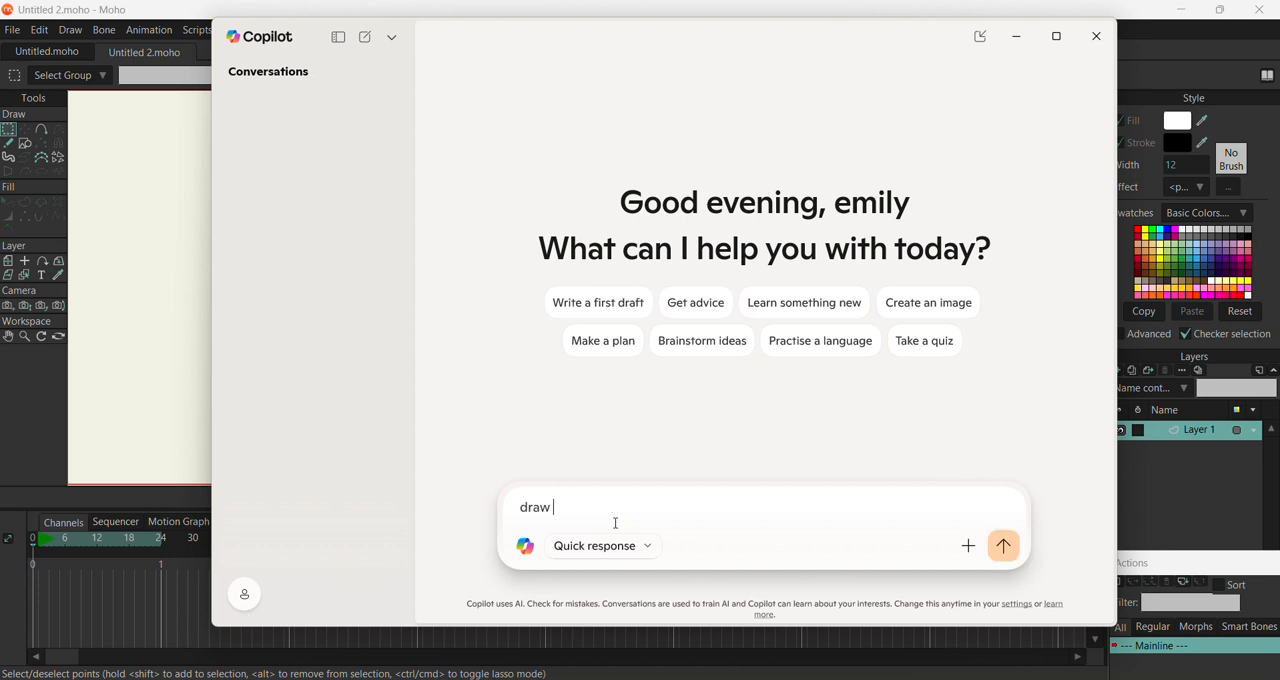
type(" me a girl character standi")
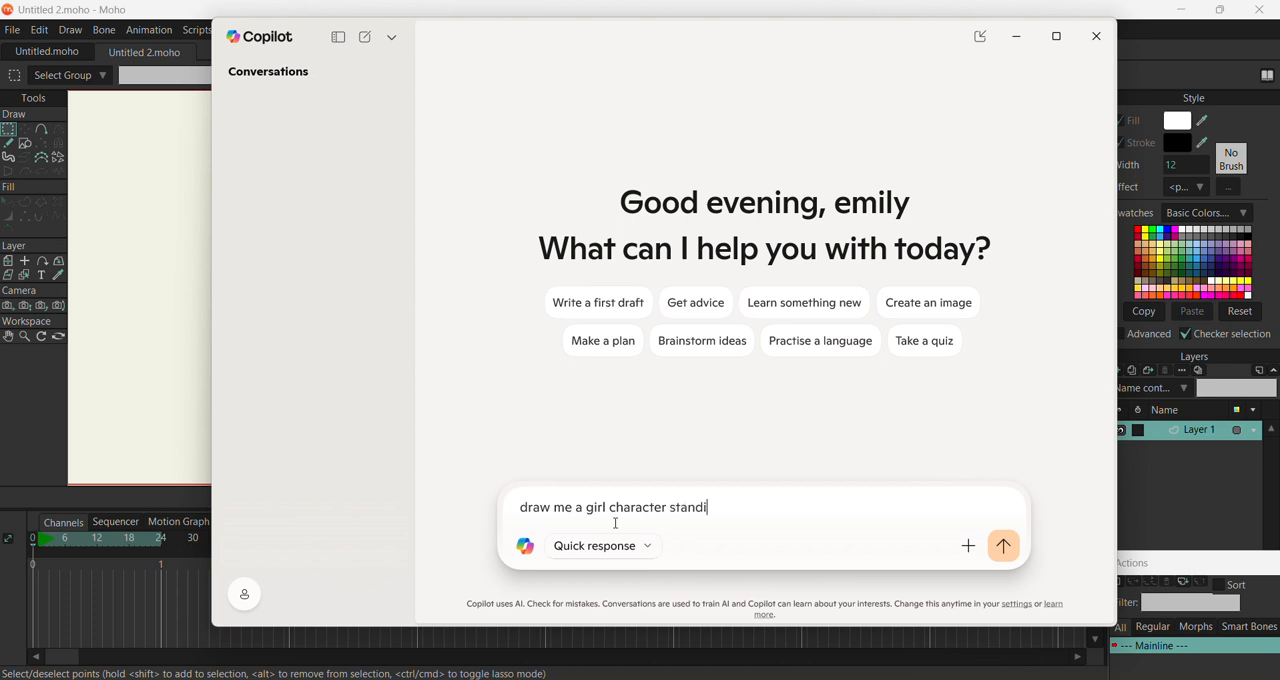
type("ng slightlyw")
key("BackSpace")
key("BackSpace")
type("y on her left ")
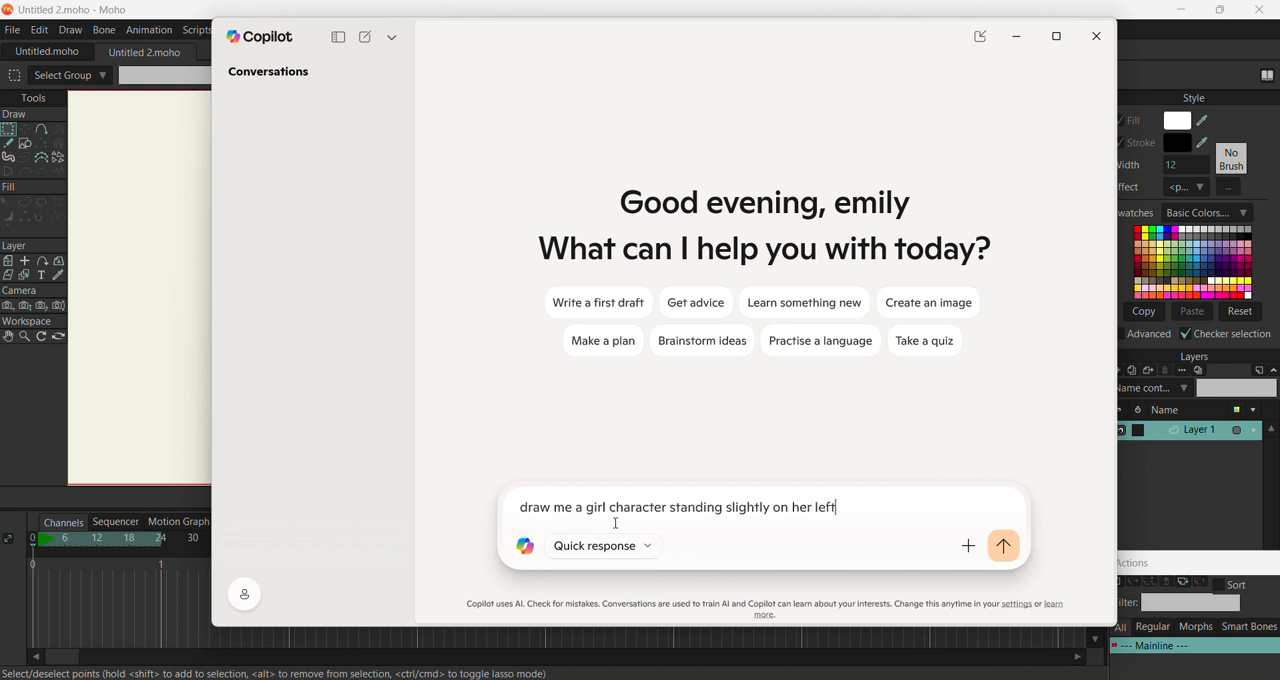
type("side cartoon")
key("Return")
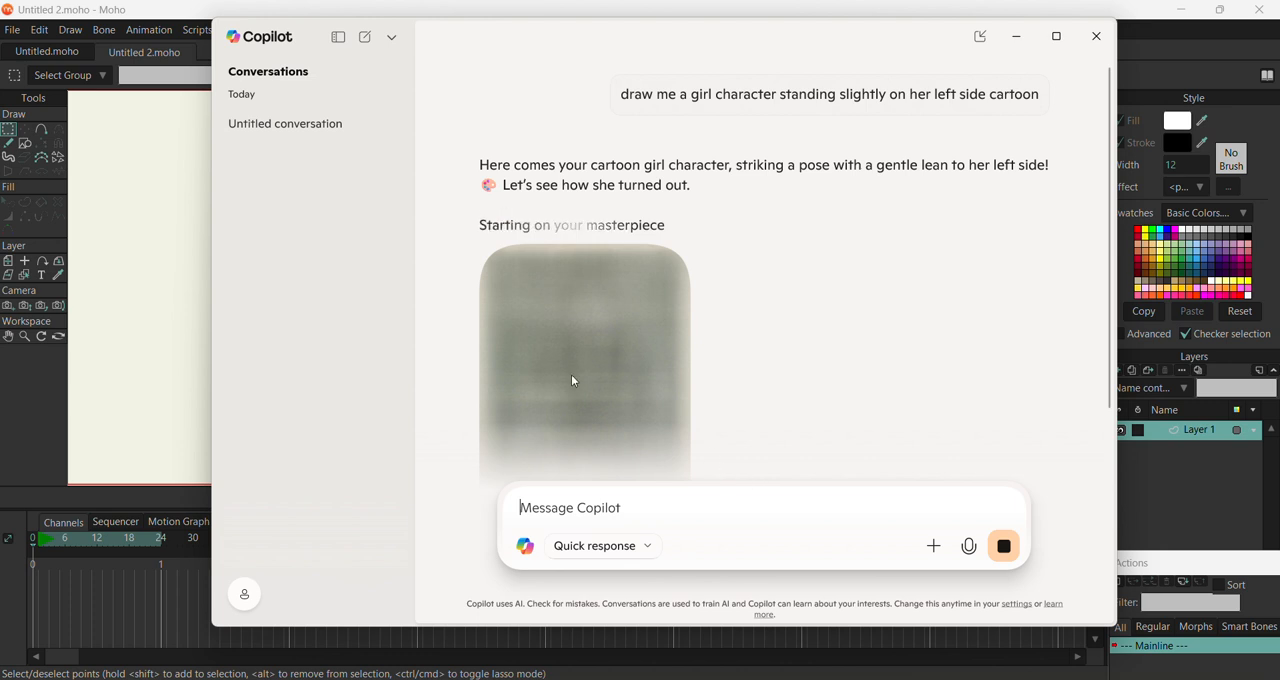
key("super")
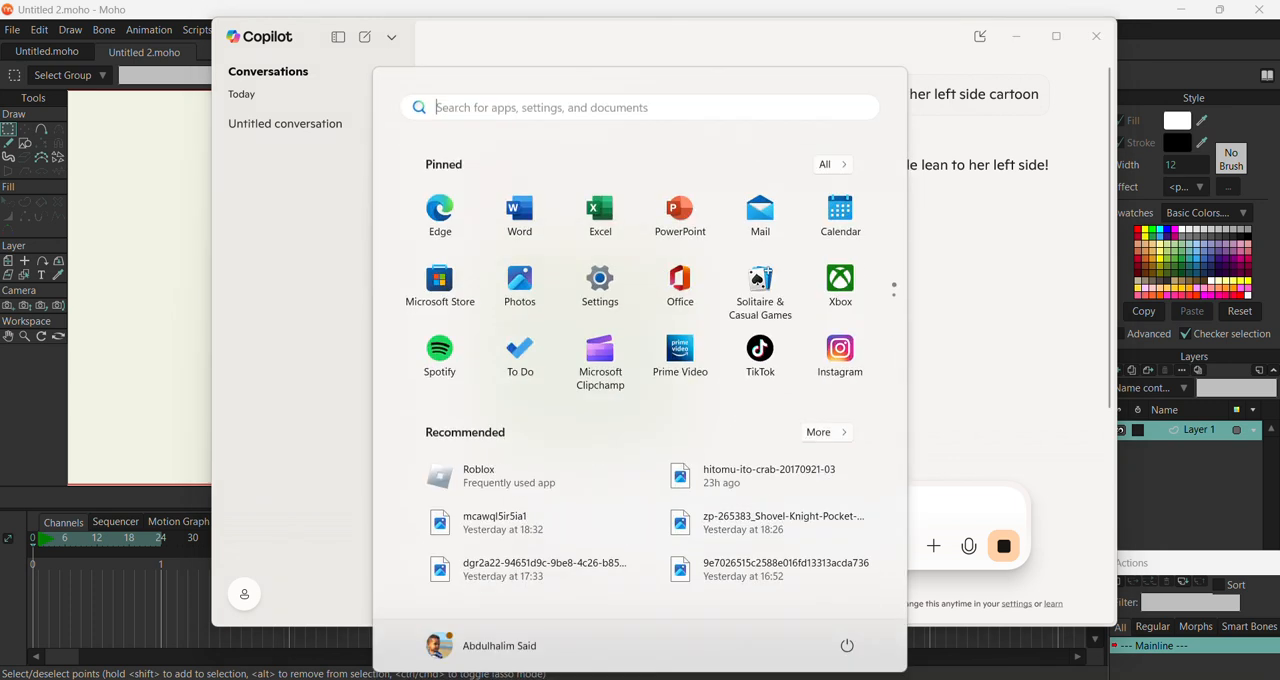
left_click(847, 47)
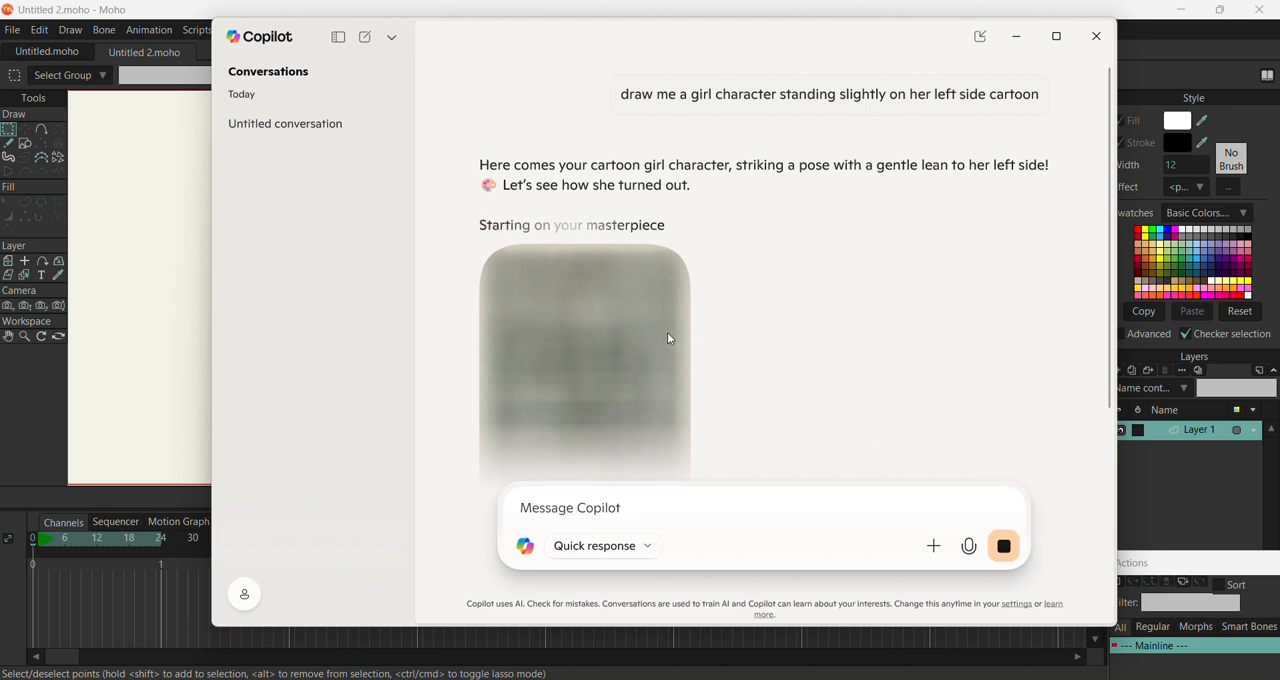
Save the generated cartoon girl image as a PNG named "girl" in the Pictures folder
scroll(664, 325, "down", 1)
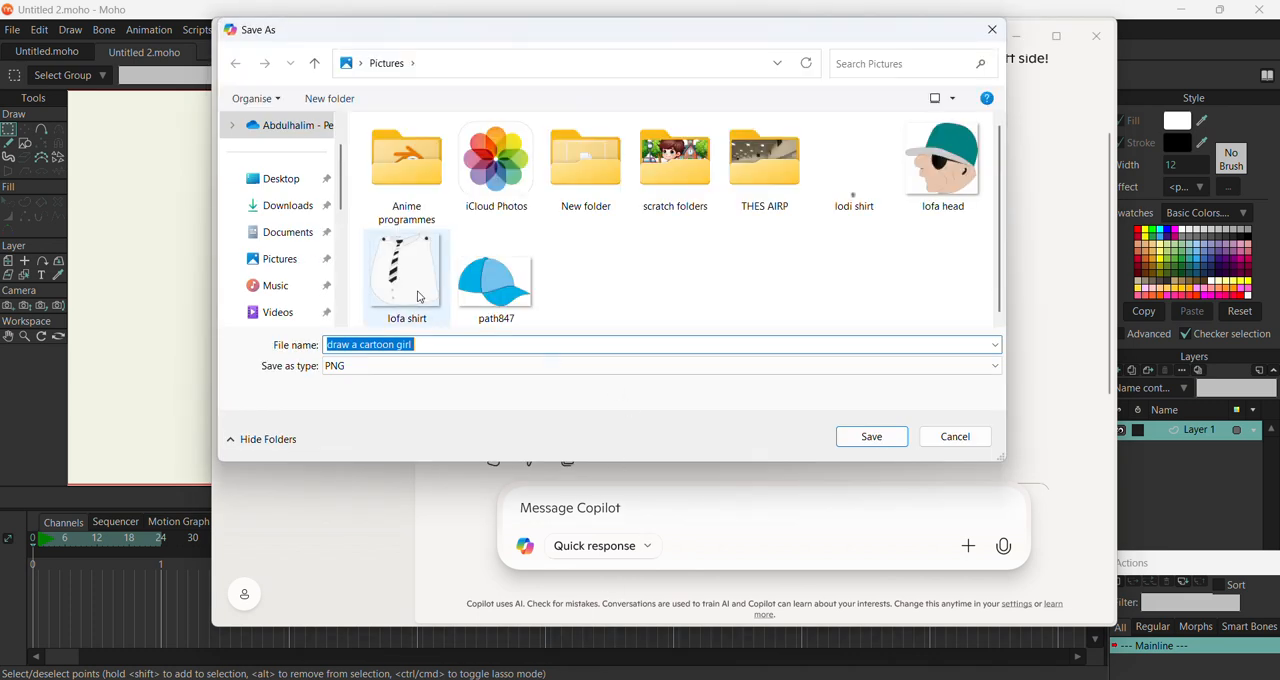
left_click(399, 366)
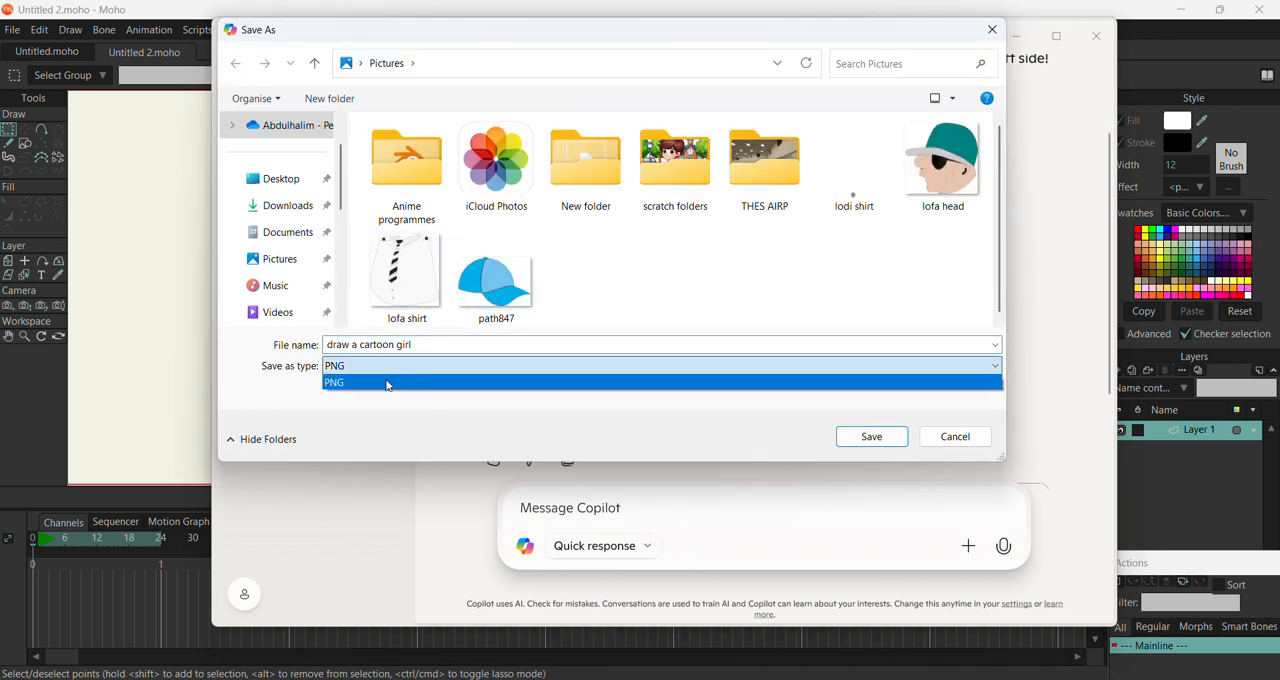
left_click(415, 345)
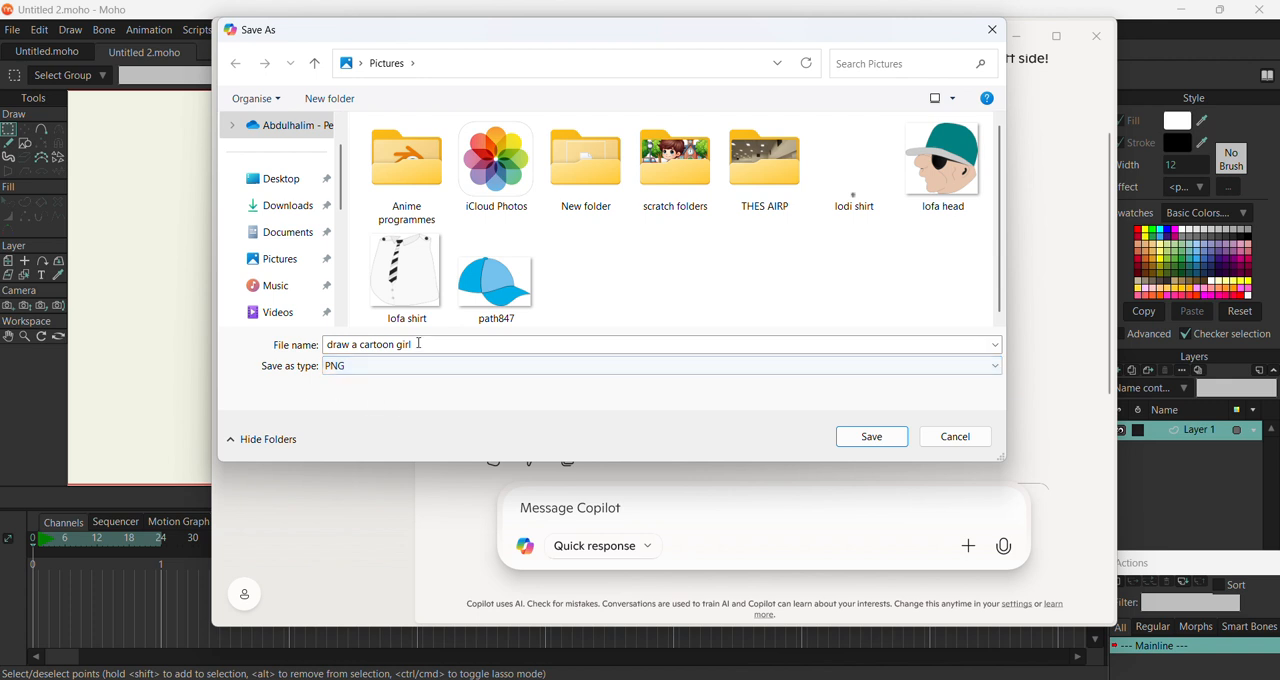
left_click(418, 343)
type("gi")
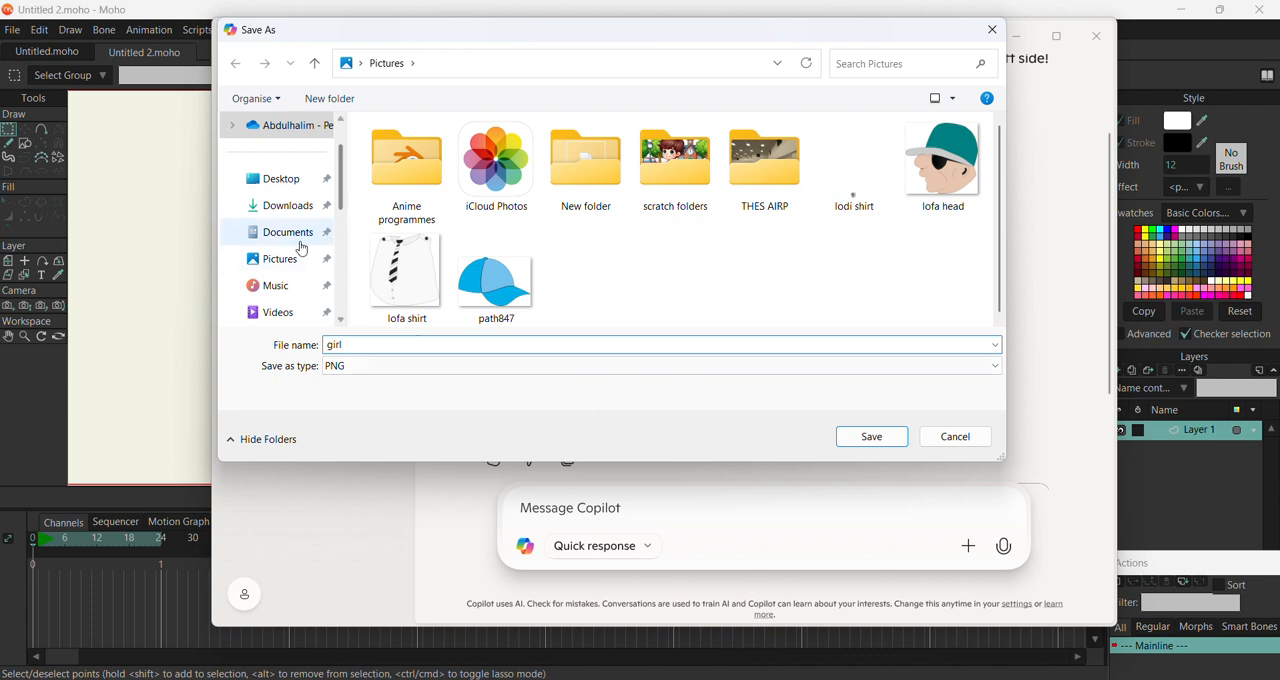
left_click(888, 437)
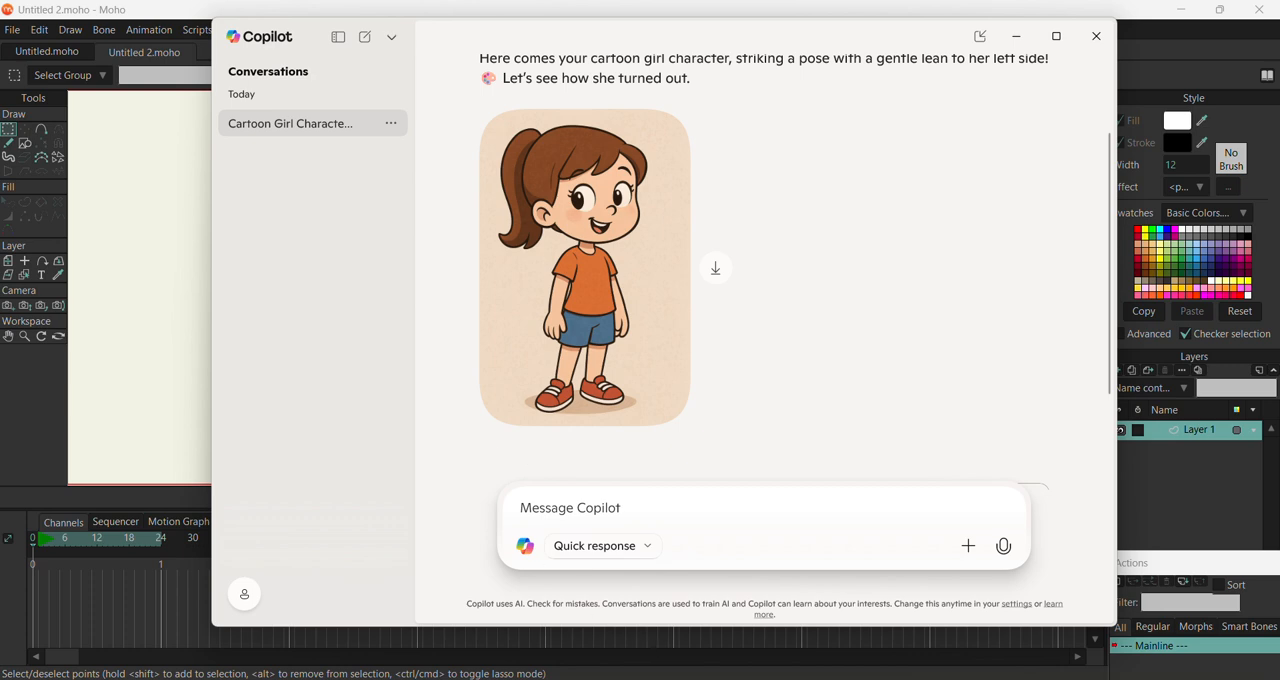
Open the saved girl image from the Pictures folder in File Explorer
key("super+e")
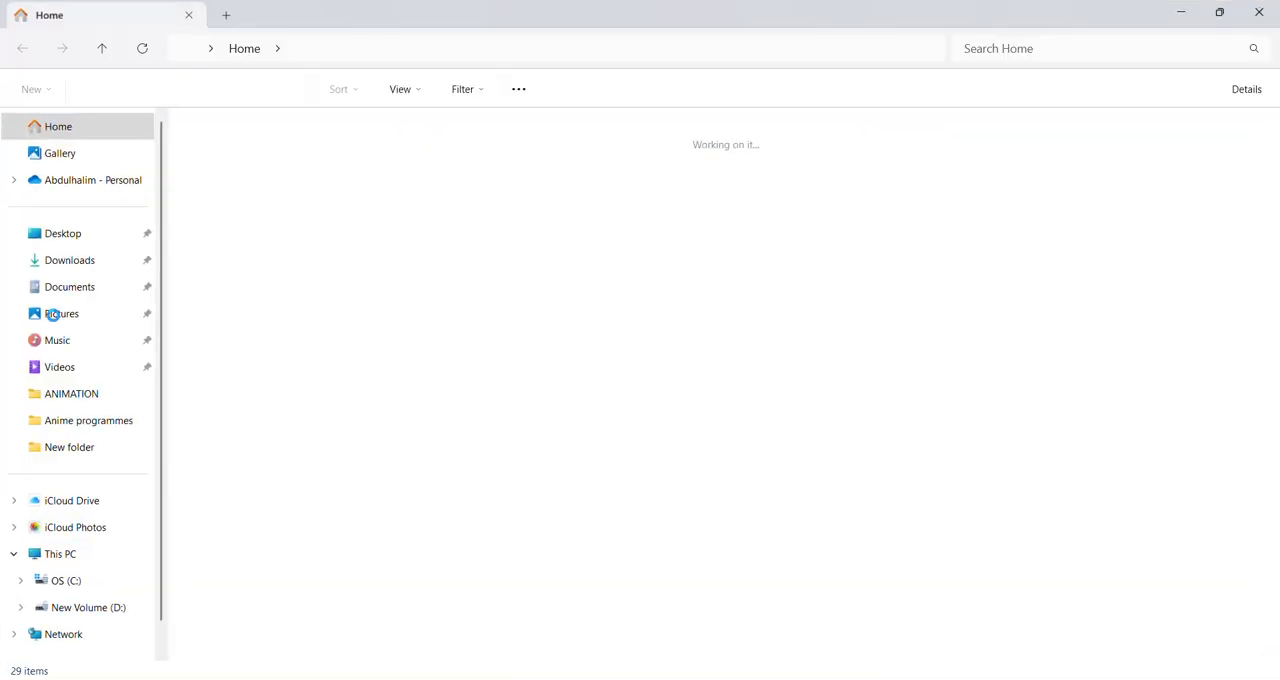
left_click(70, 320)
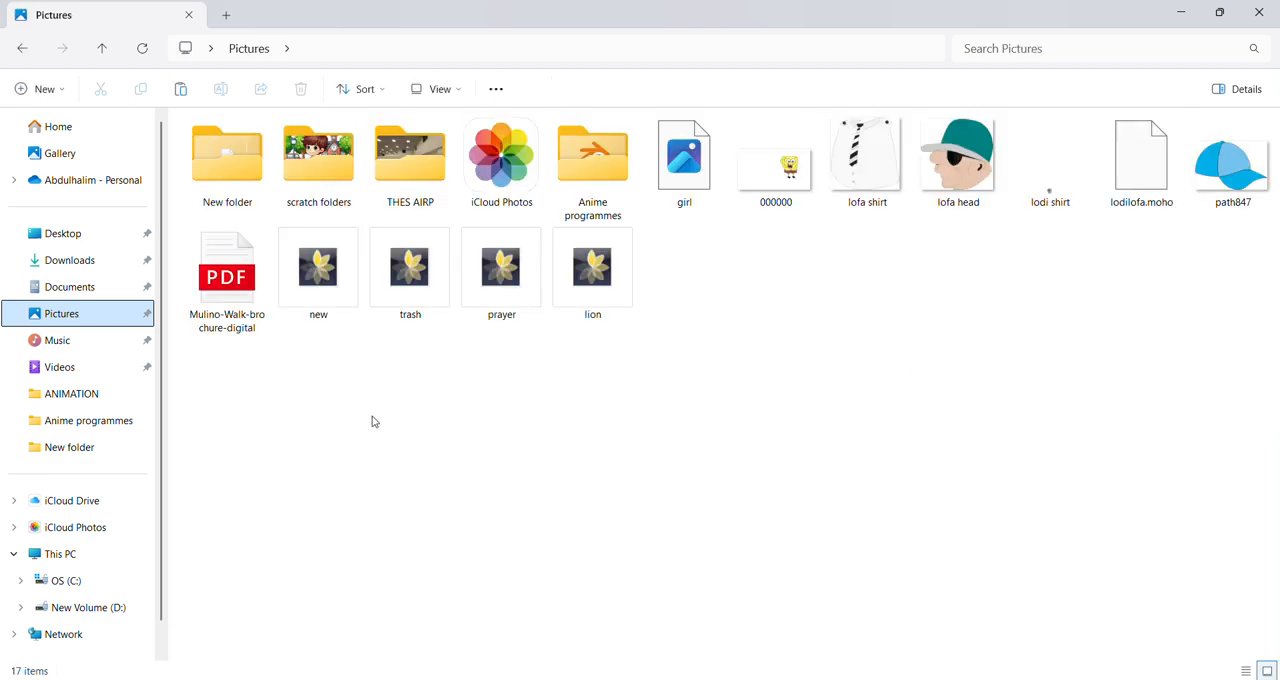
double_click(692, 190)
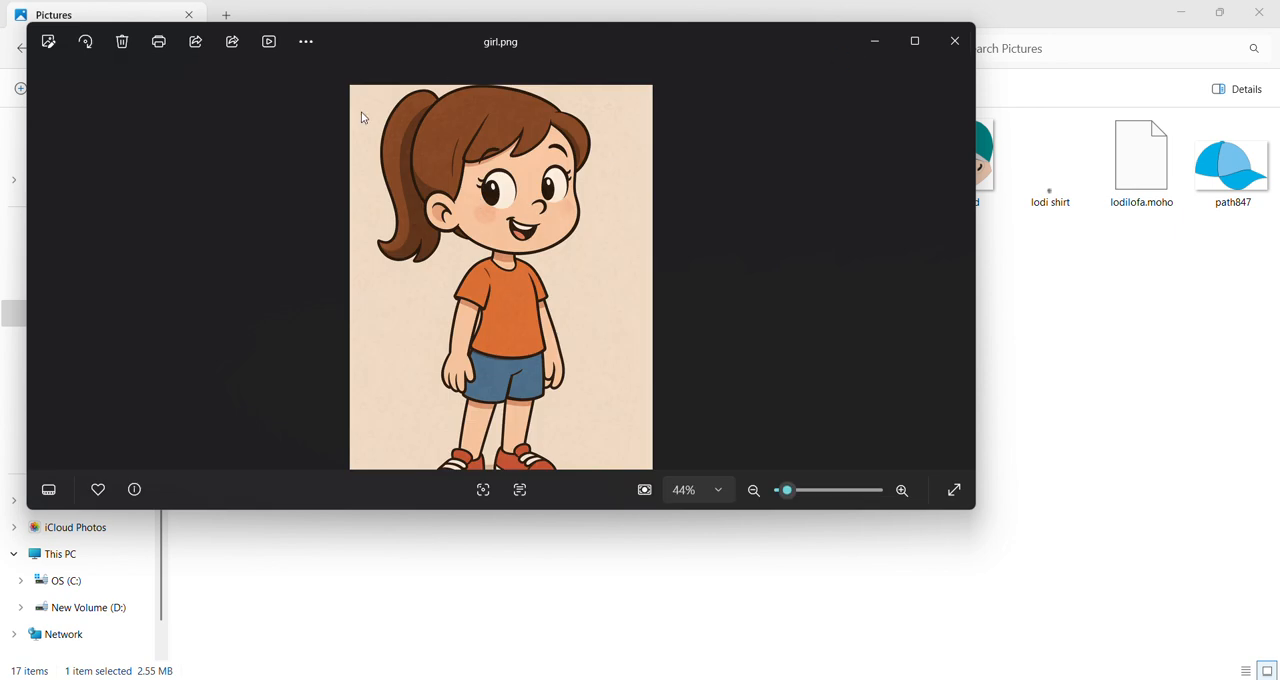
Save a .jpeg copy of the girl image to the Desktop, then close the image viewer and the file window
left_click(253, 41)
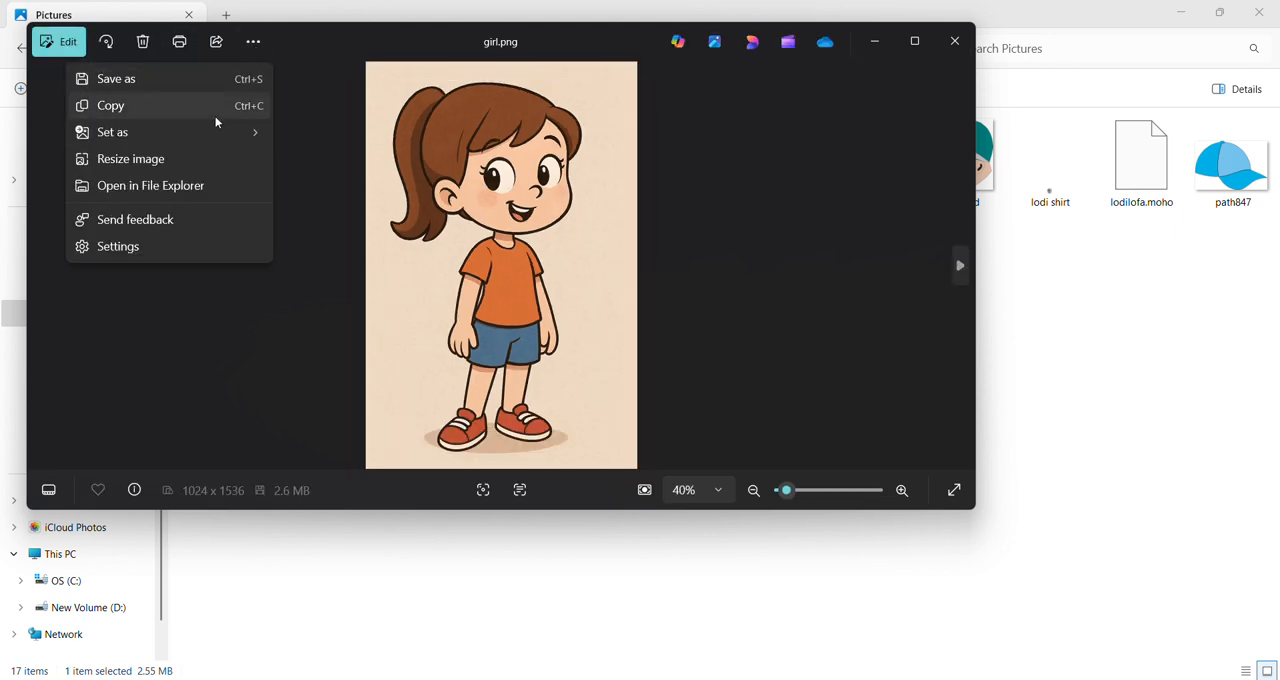
left_click(200, 84)
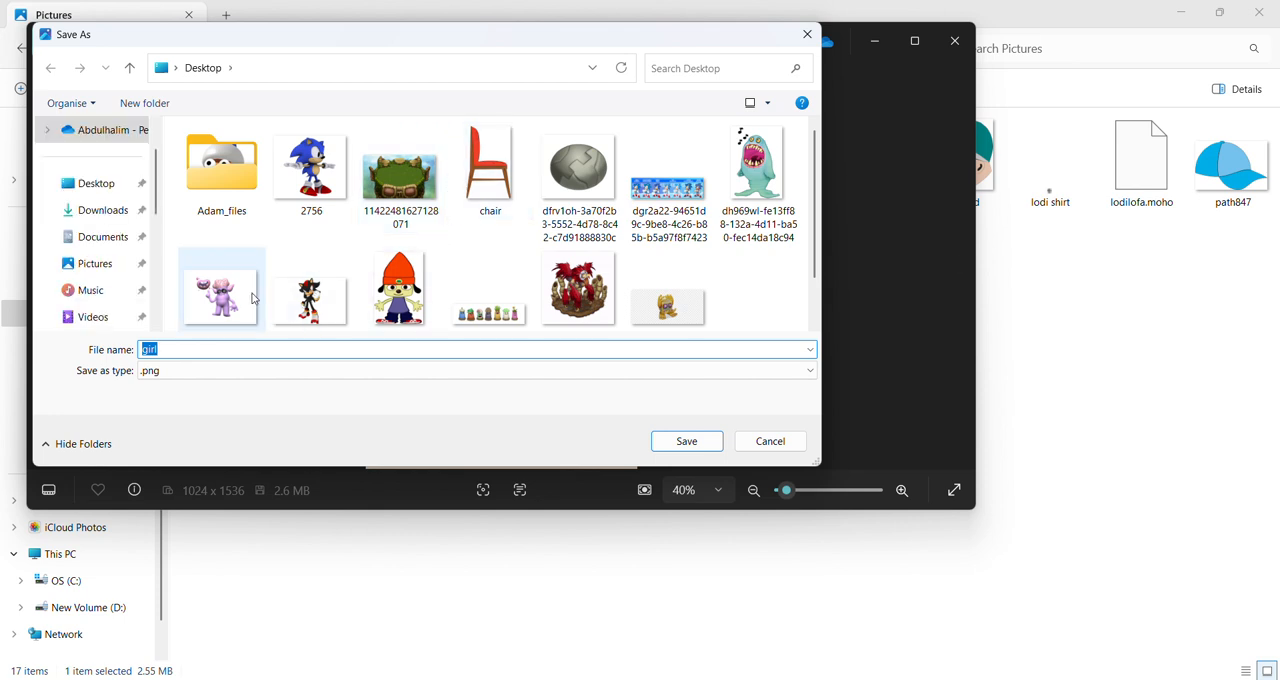
left_click(211, 372)
left_click(191, 420)
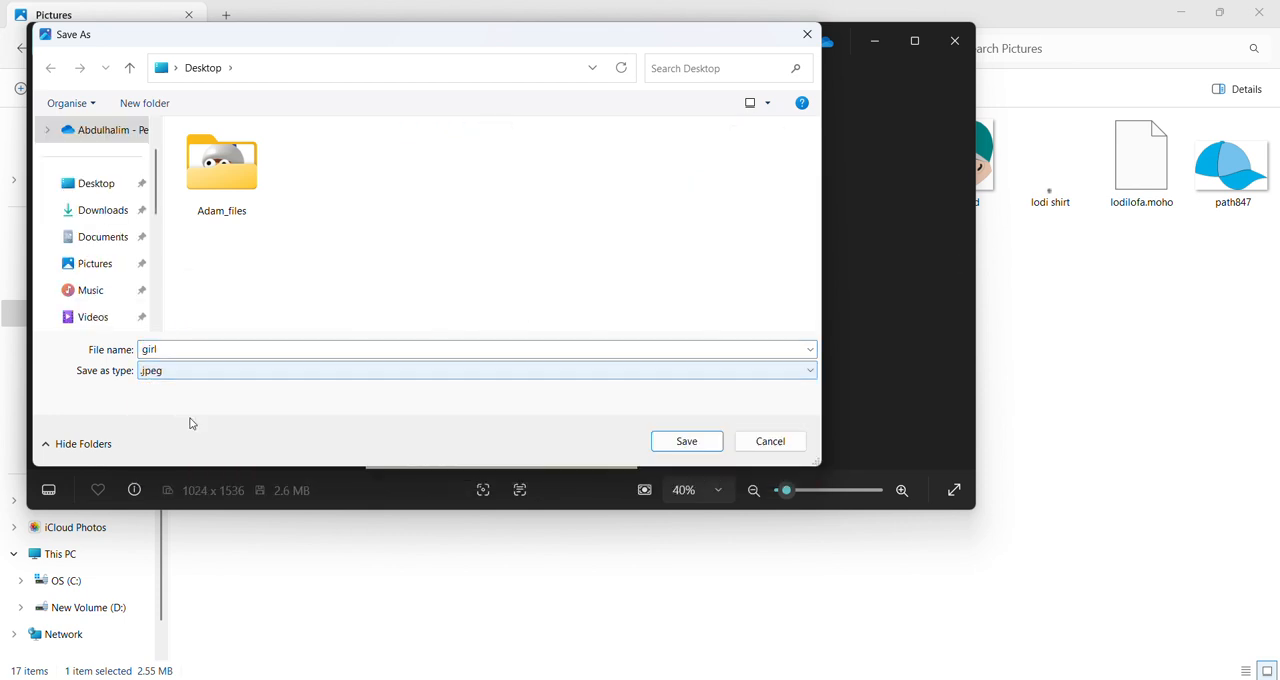
left_click(688, 449)
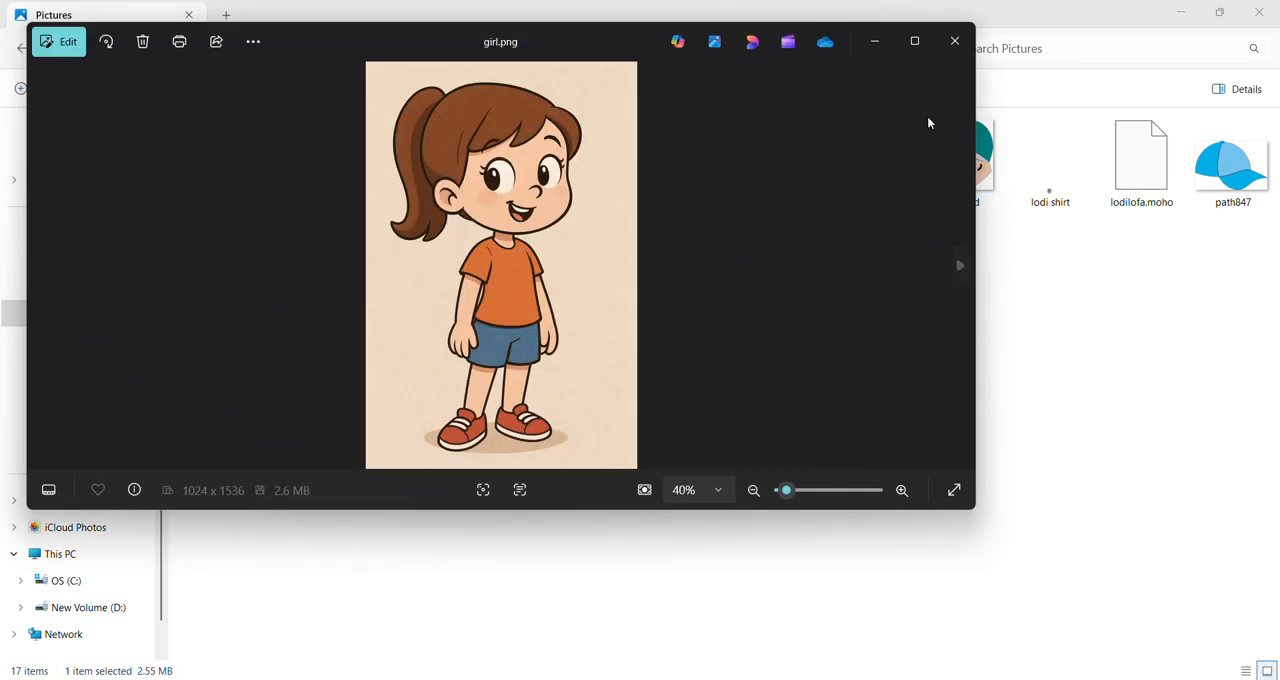
left_click(950, 44)
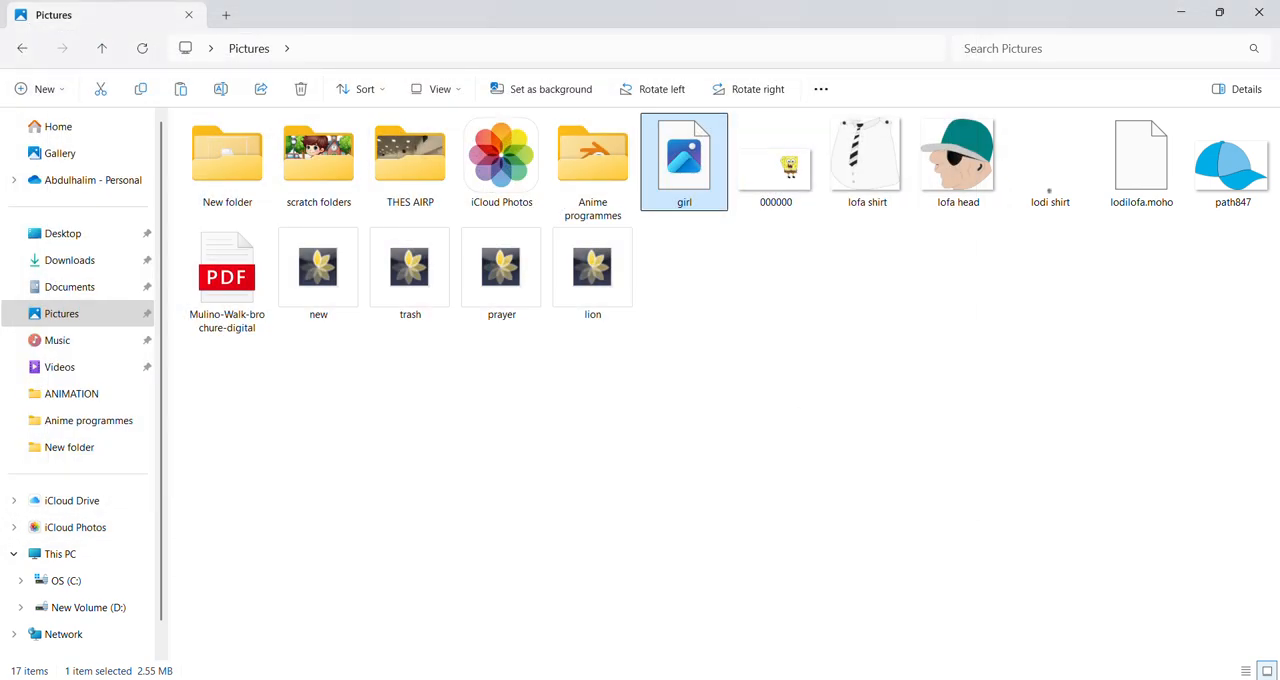
left_click(1255, 12)
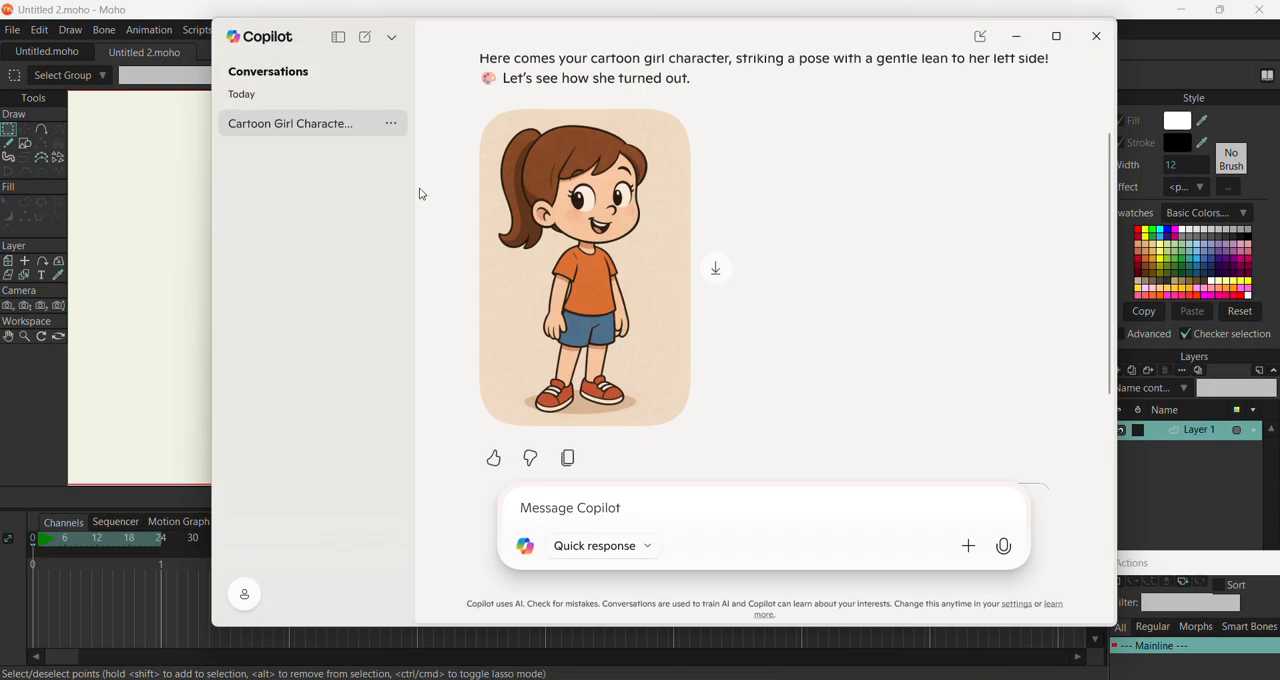
Switch back to Moho and add an image layer using the girl picture from the Pictures folder
left_click(159, 241)
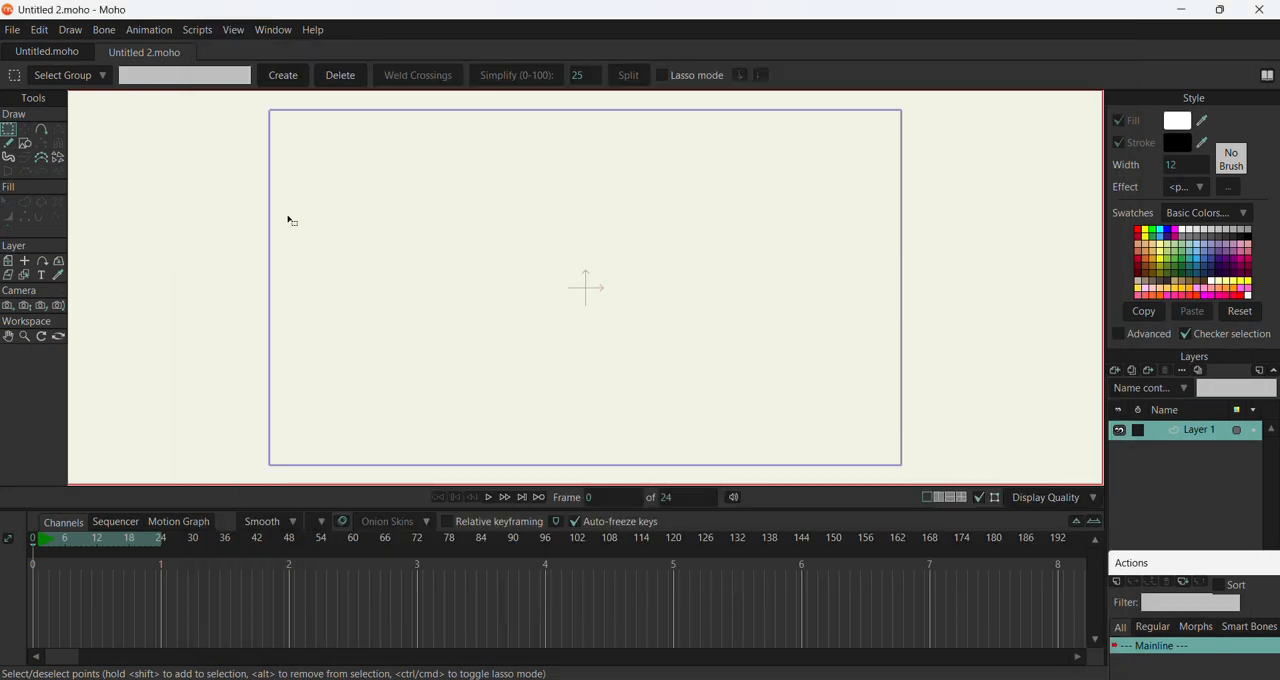
left_click(1115, 372)
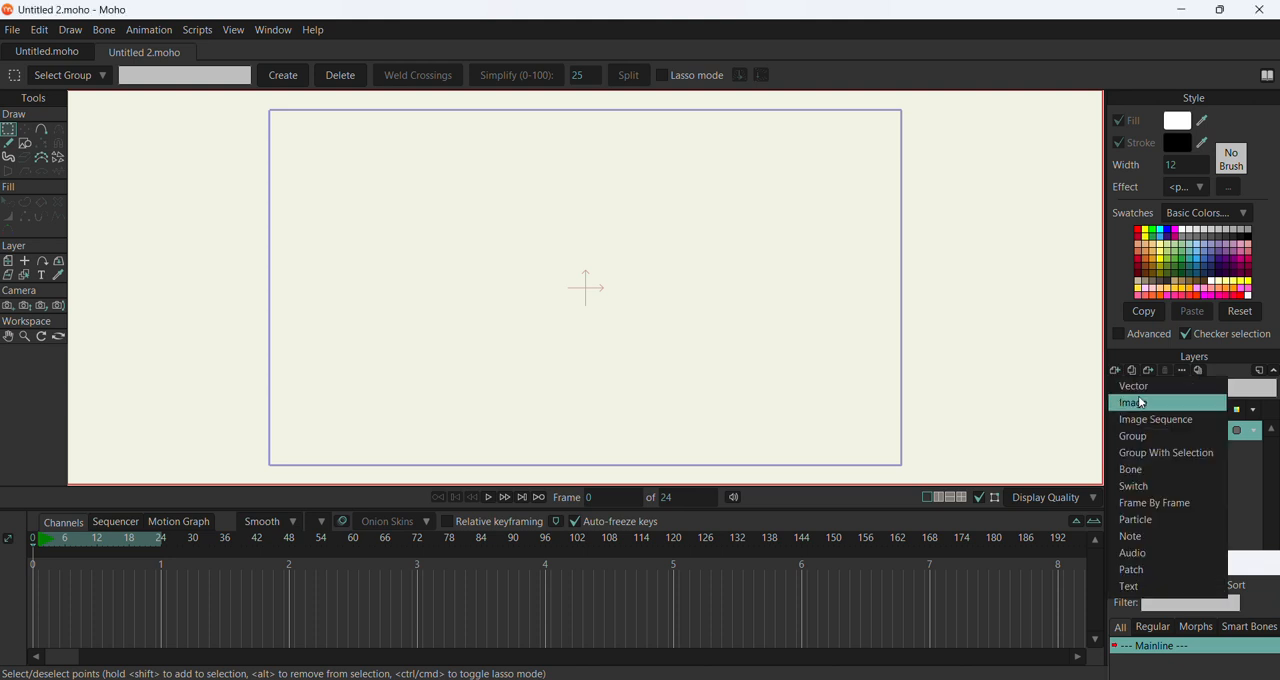
left_click(1133, 402)
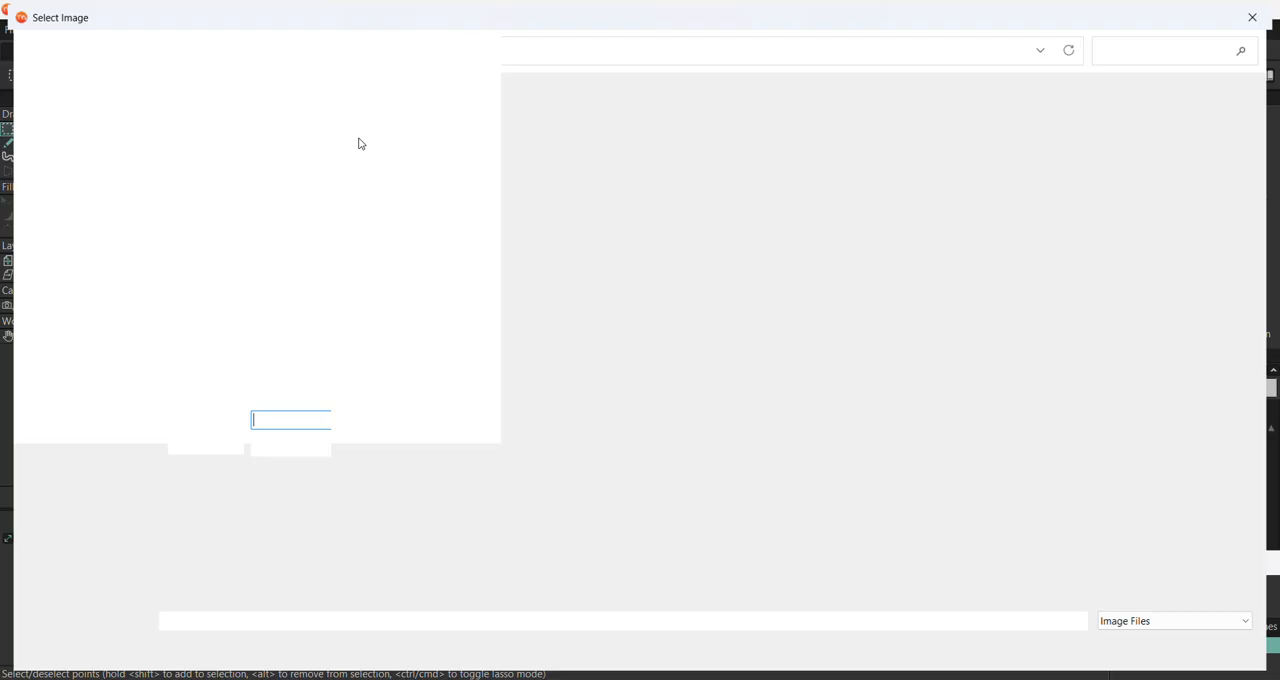
left_click(755, 150)
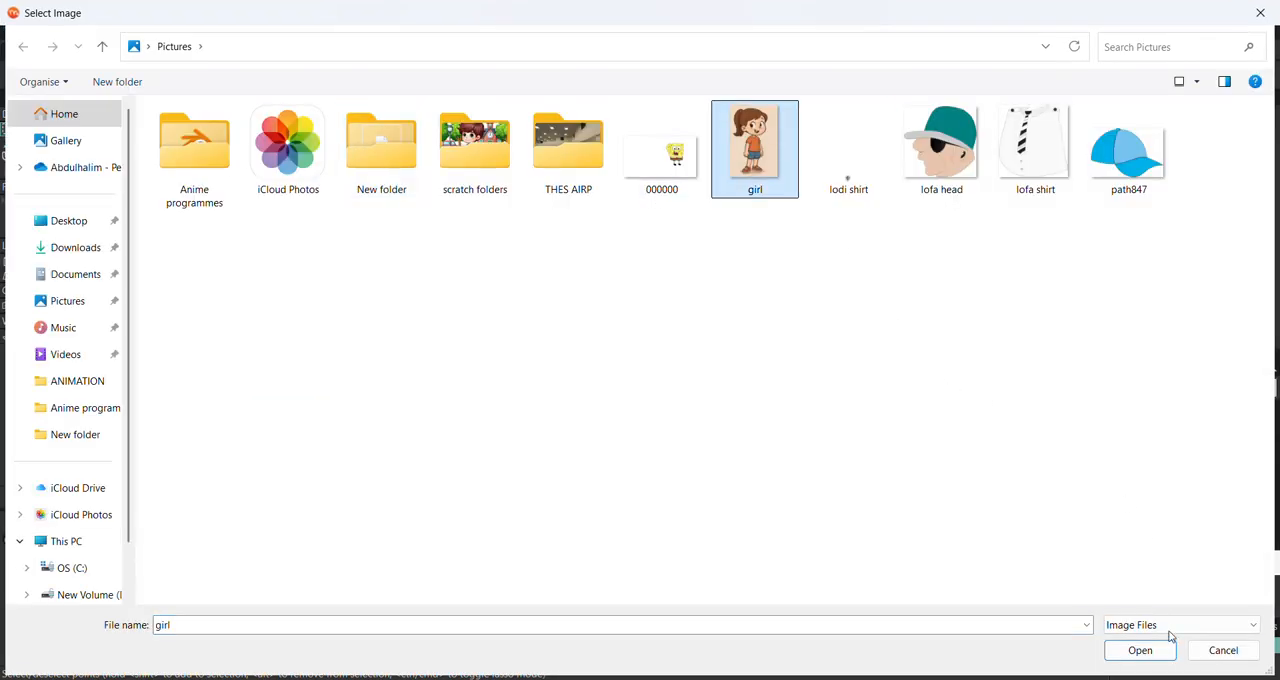
left_click(1143, 651)
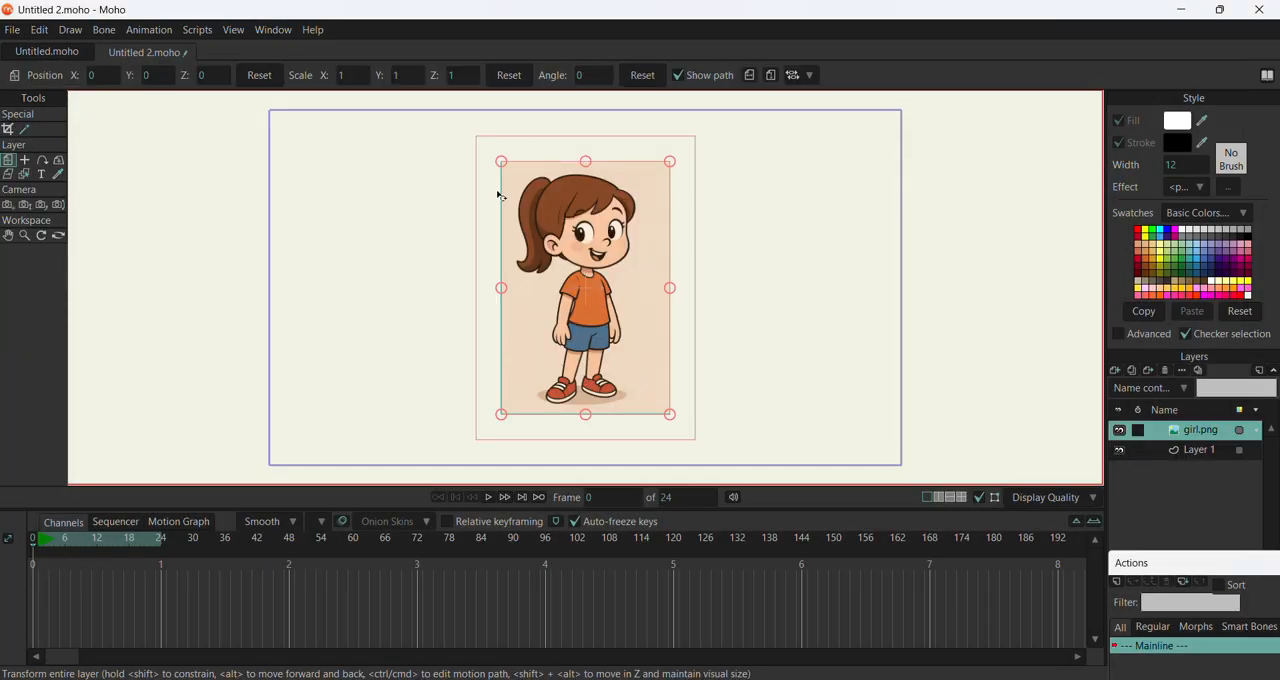
Enlarge the girl image layer to about 2.92 scale and move it down so her head fills the frame
left_click_drag(500, 163, 376, 196)
left_click_drag(388, 148, 191, 151)
left_click_drag(455, 194, 540, 388)
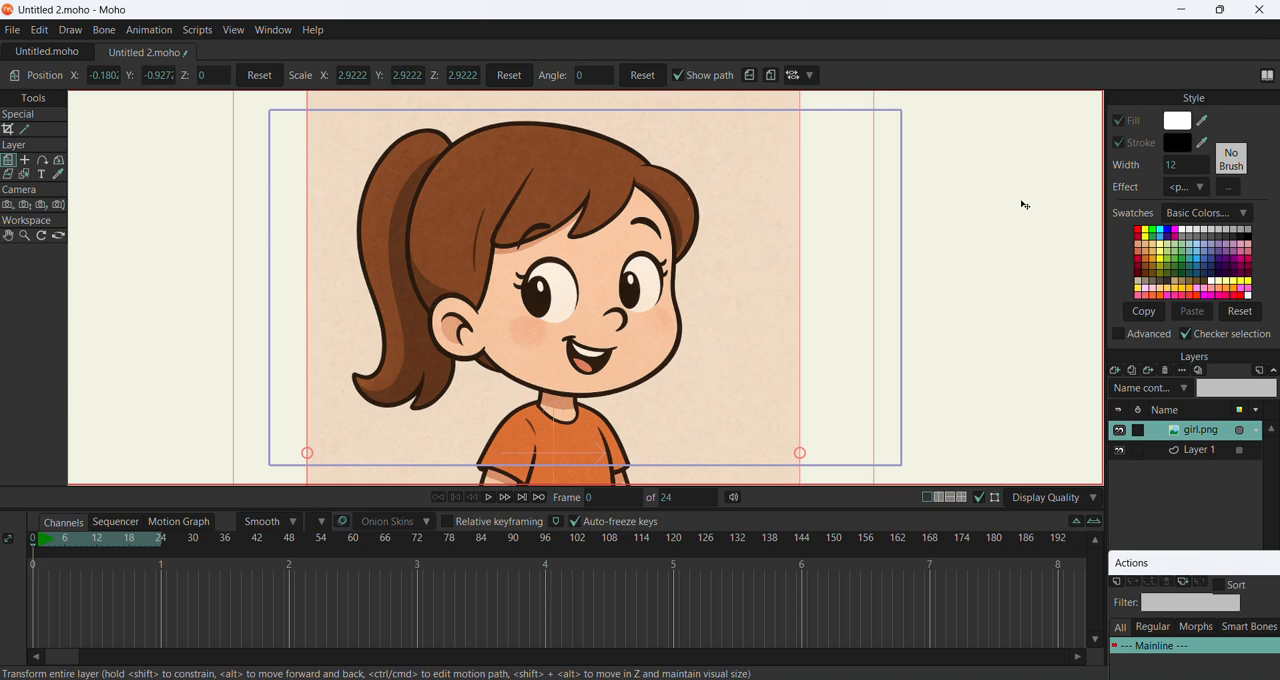
Add a new vector layer above the girl image layer
left_click(1115, 371)
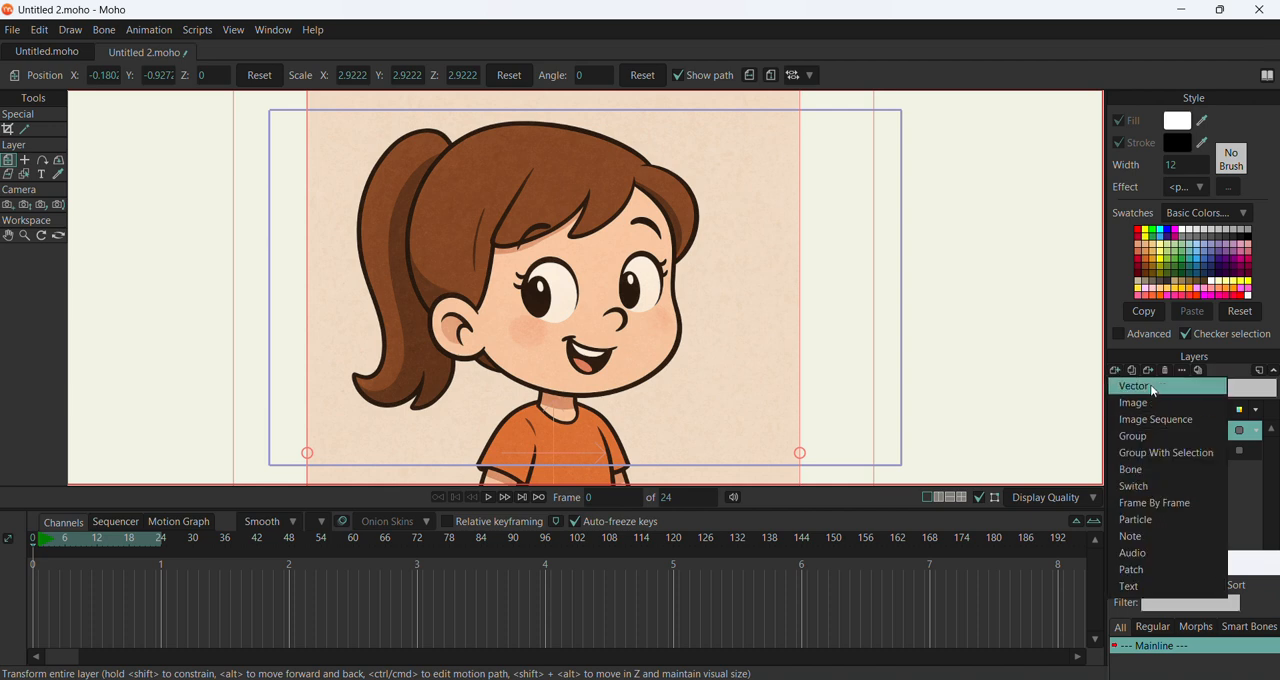
left_click(1140, 386)
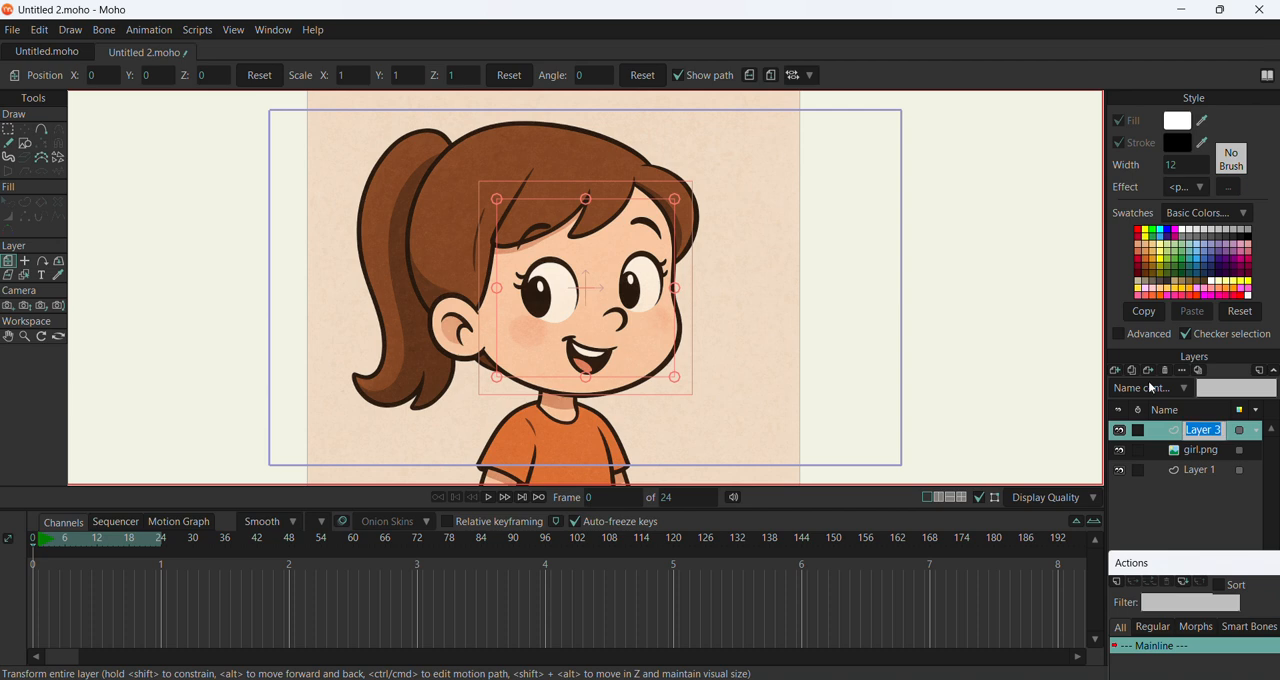
left_click(26, 146)
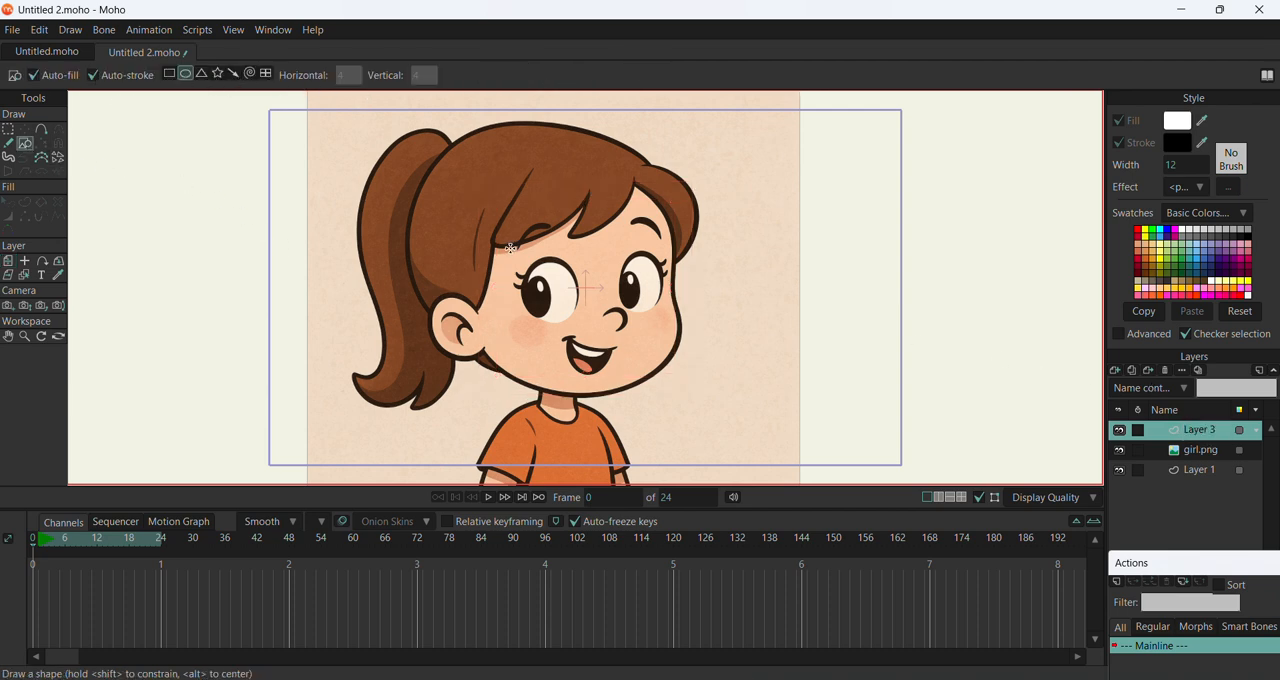
mouse_move(467, 194)
left_mouse_down()
mouse_move(566, 288)
mouse_move(733, 407)
left_mouse_up()
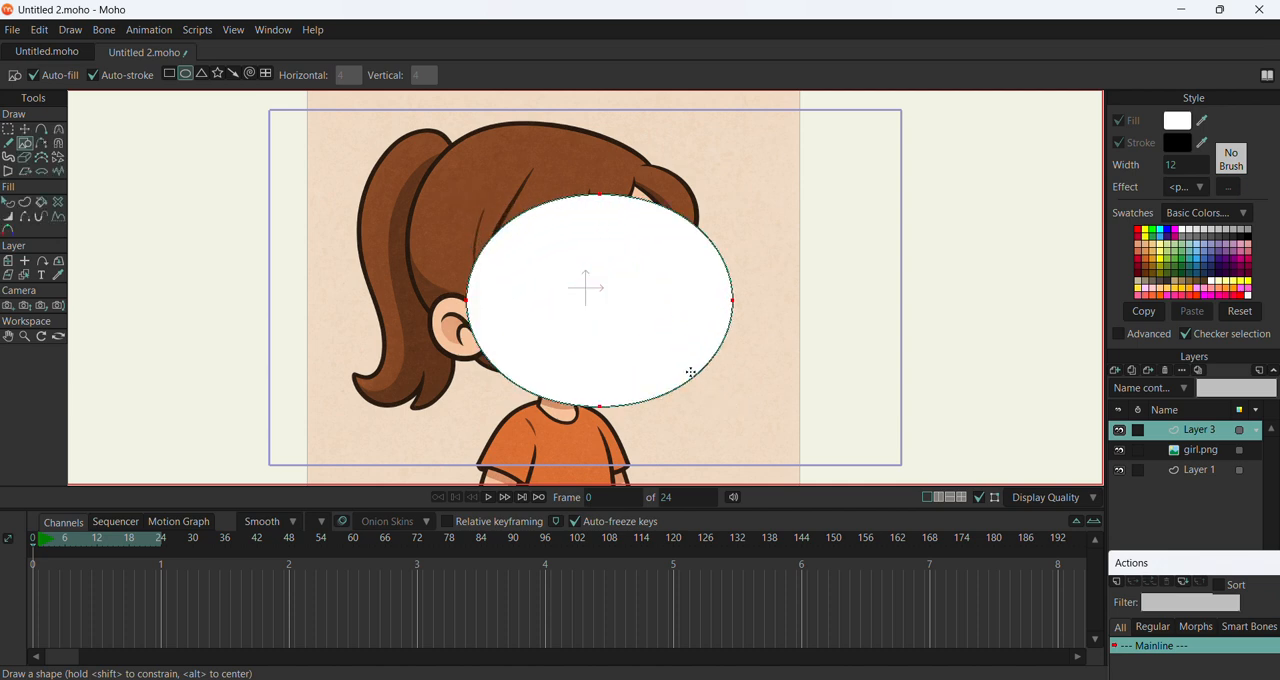
key("ctrl+z")
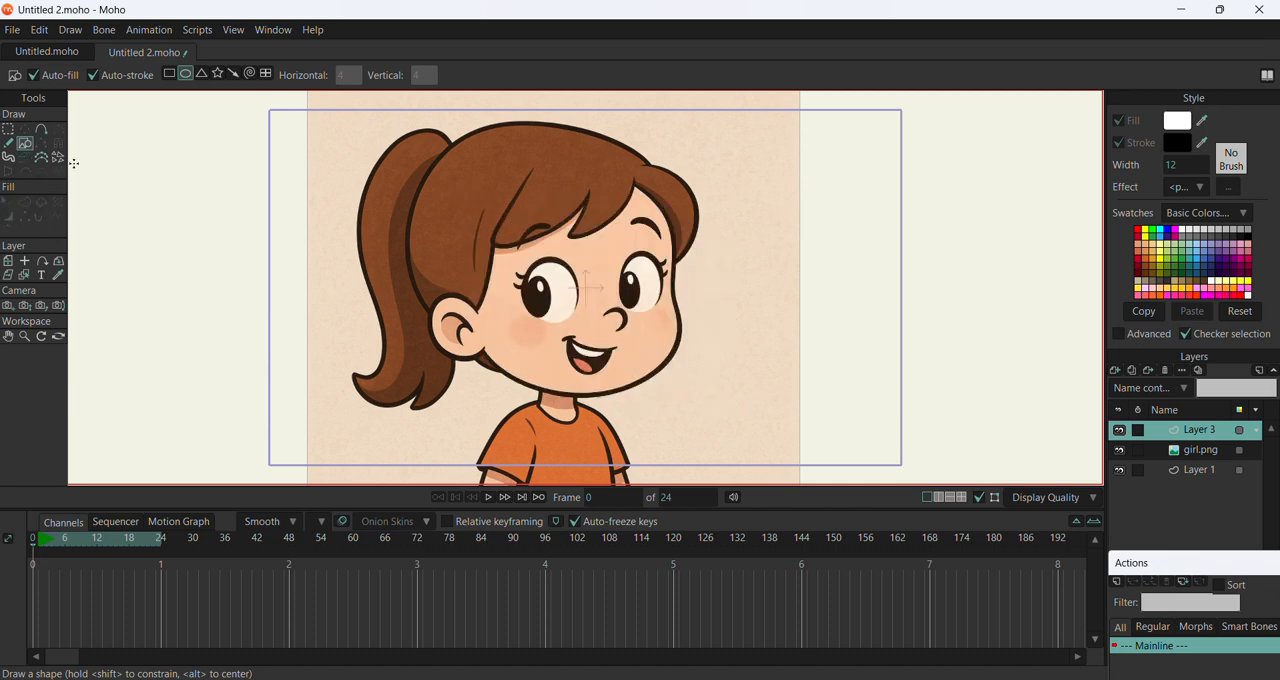
Trace a closed point outline around the girl's face and head on the new vector layer with Add Point
left_click(39, 133)
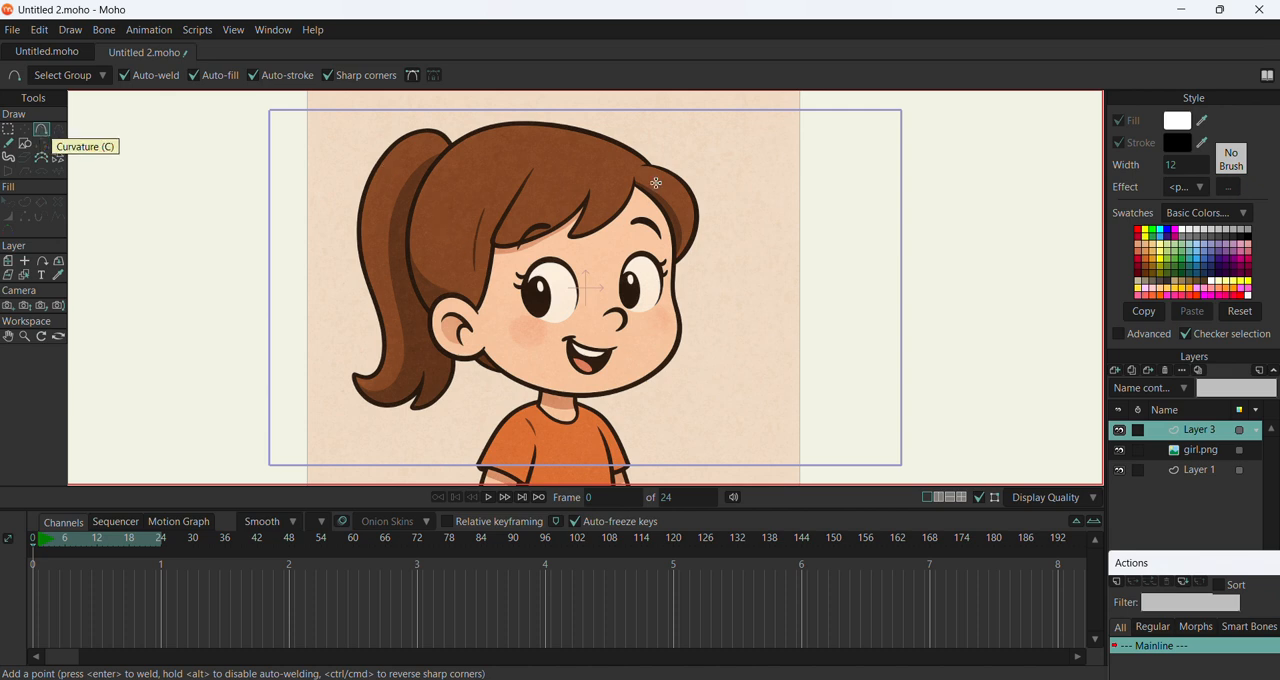
left_click_drag(635, 184, 477, 343)
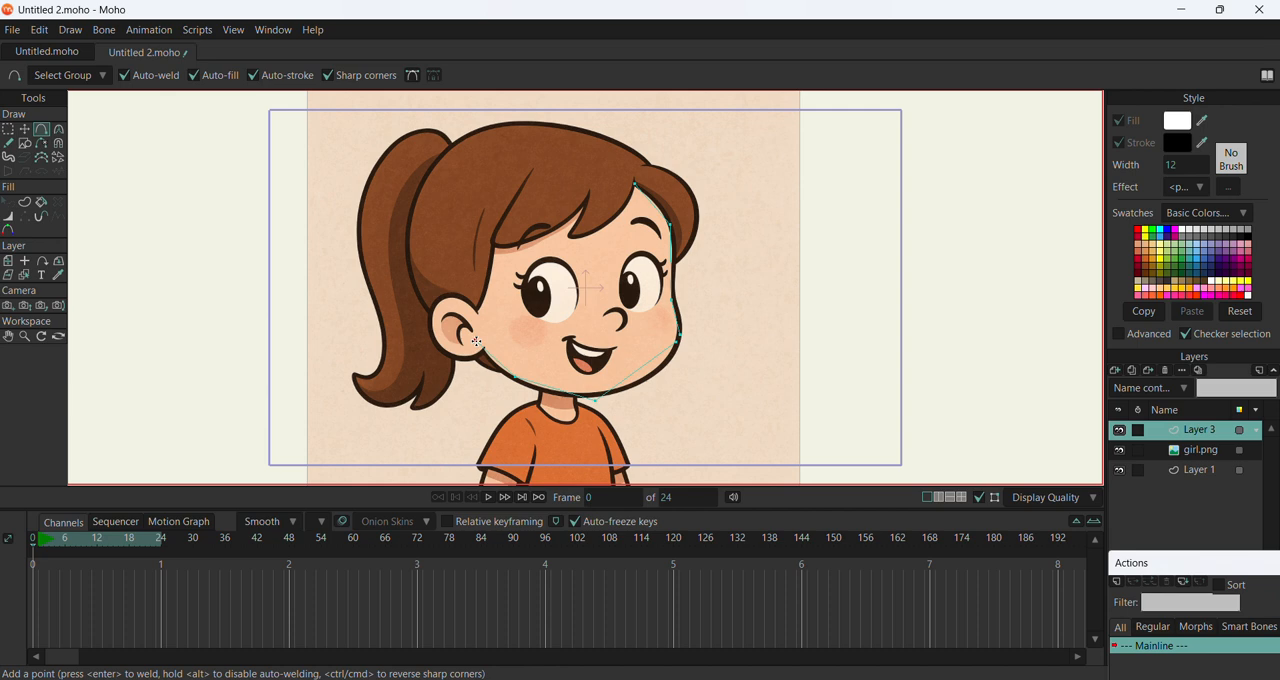
left_click_drag(467, 336, 413, 185)
mouse_move(425, 168)
left_mouse_down()
mouse_move(500, 129)
mouse_move(618, 151)
mouse_move(636, 185)
left_mouse_up()
left_click(24, 130)
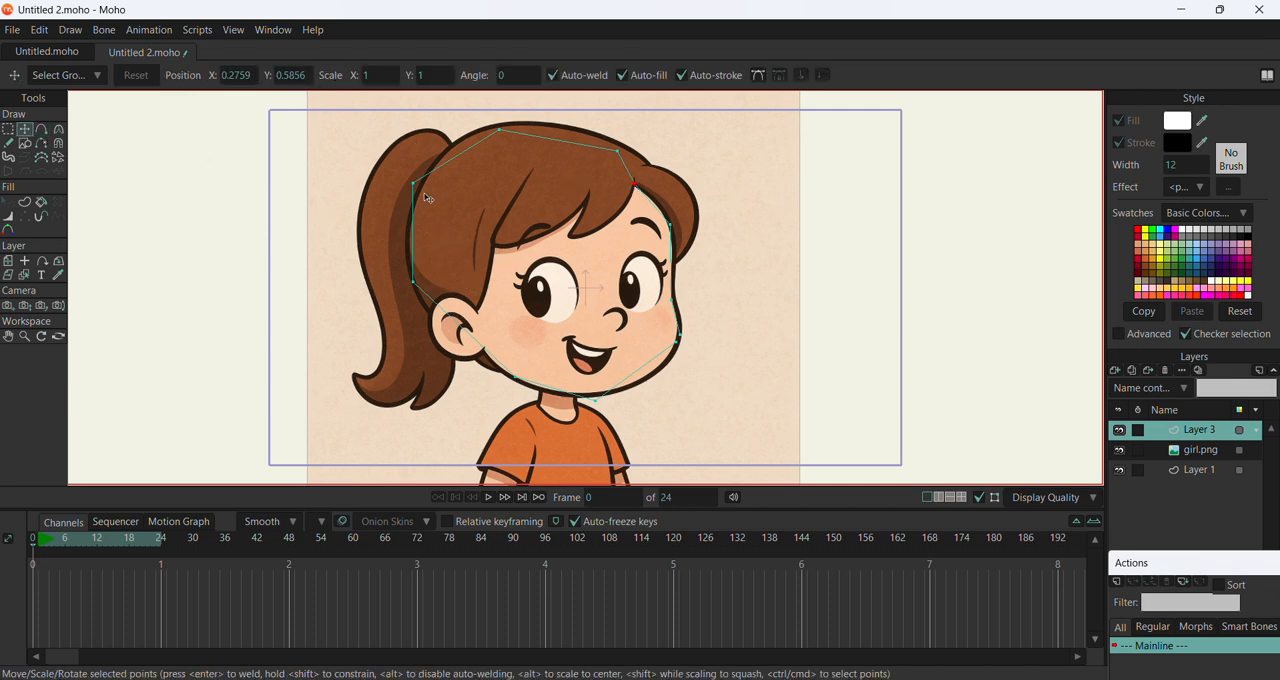
Adjust the outline points at the back of the head and at the hairline above the forehead with Transform Points
left_click_drag(412, 183, 408, 181)
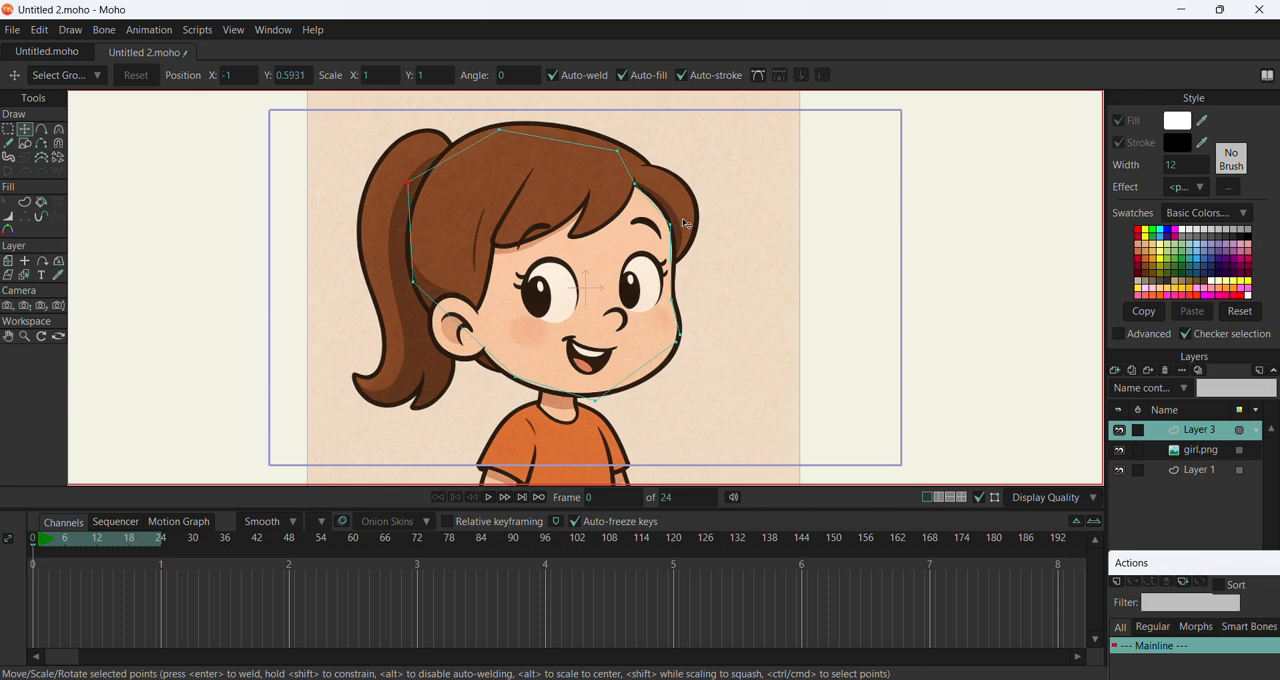
left_click(670, 224)
left_click(637, 186)
left_click_drag(637, 188, 630, 187)
Rename the traced vector layer as head
left_click(1182, 451)
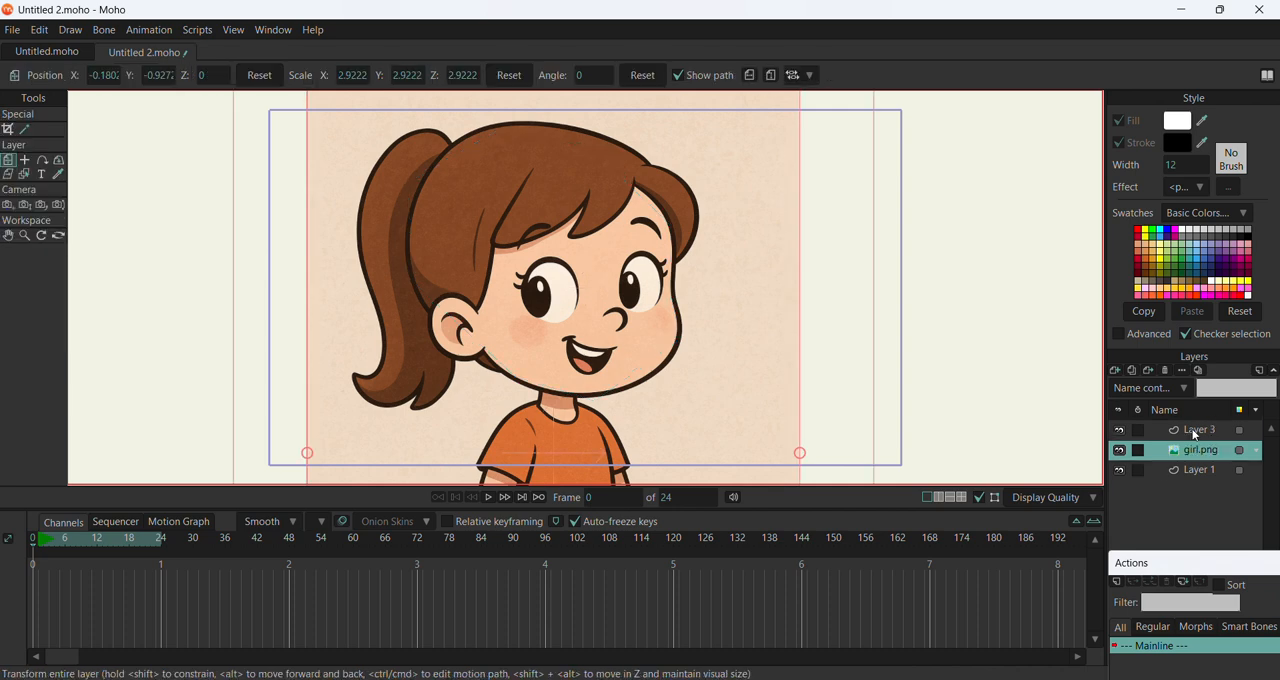
double_click(1192, 431)
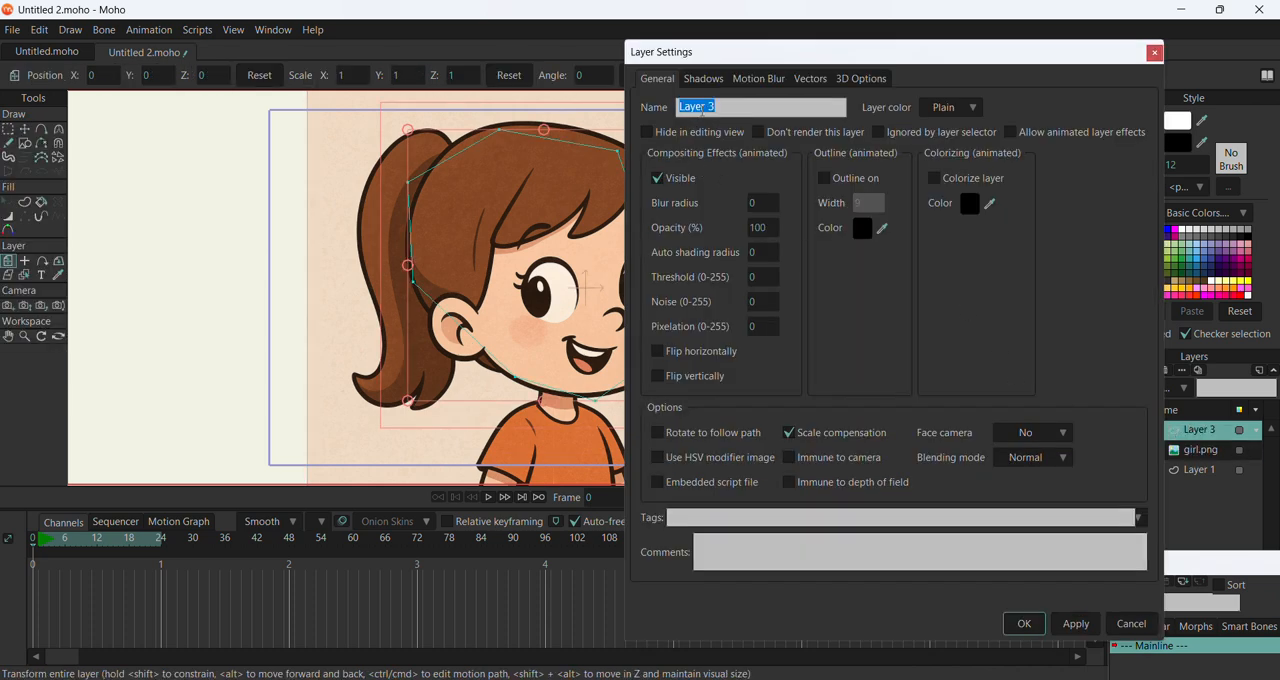
type("head")
left_click(1068, 623)
left_click(1024, 624)
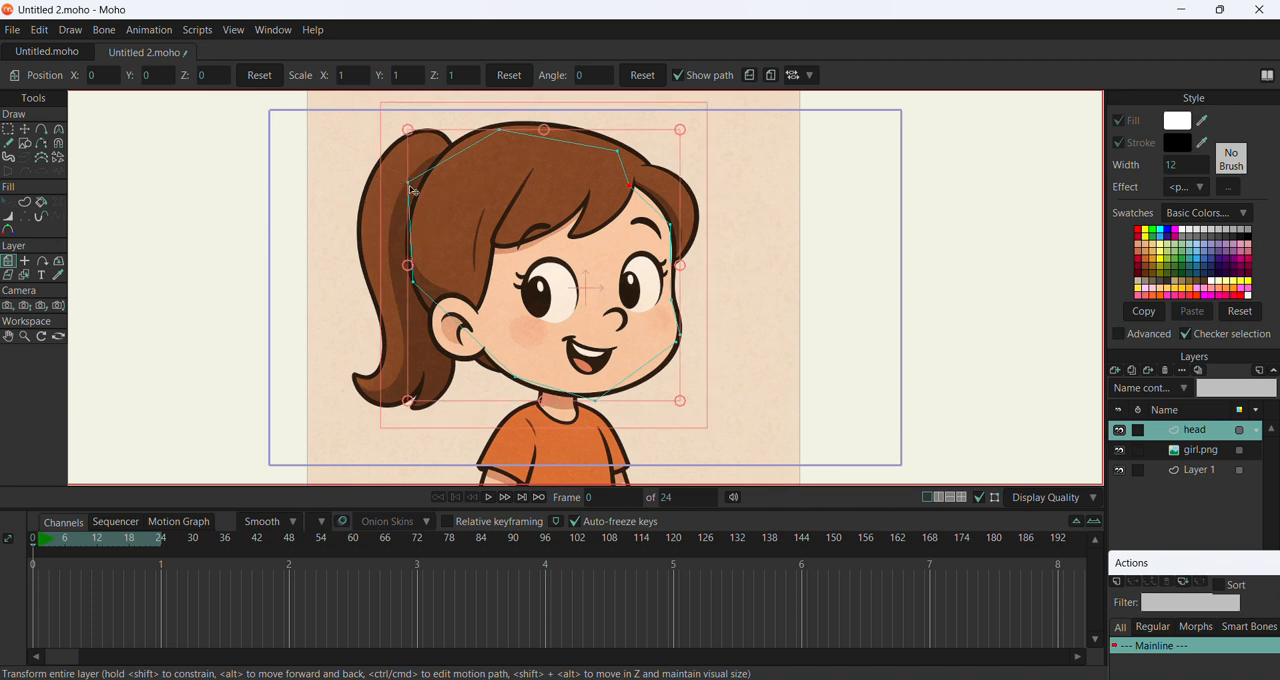
Shift the head layer off the face and weld the open end points at the cheek to close the outline into a filled shape
mouse_move(412, 190)
left_mouse_down()
mouse_move(129, 206)
mouse_move(257, 206)
mouse_move(410, 181)
left_mouse_up()
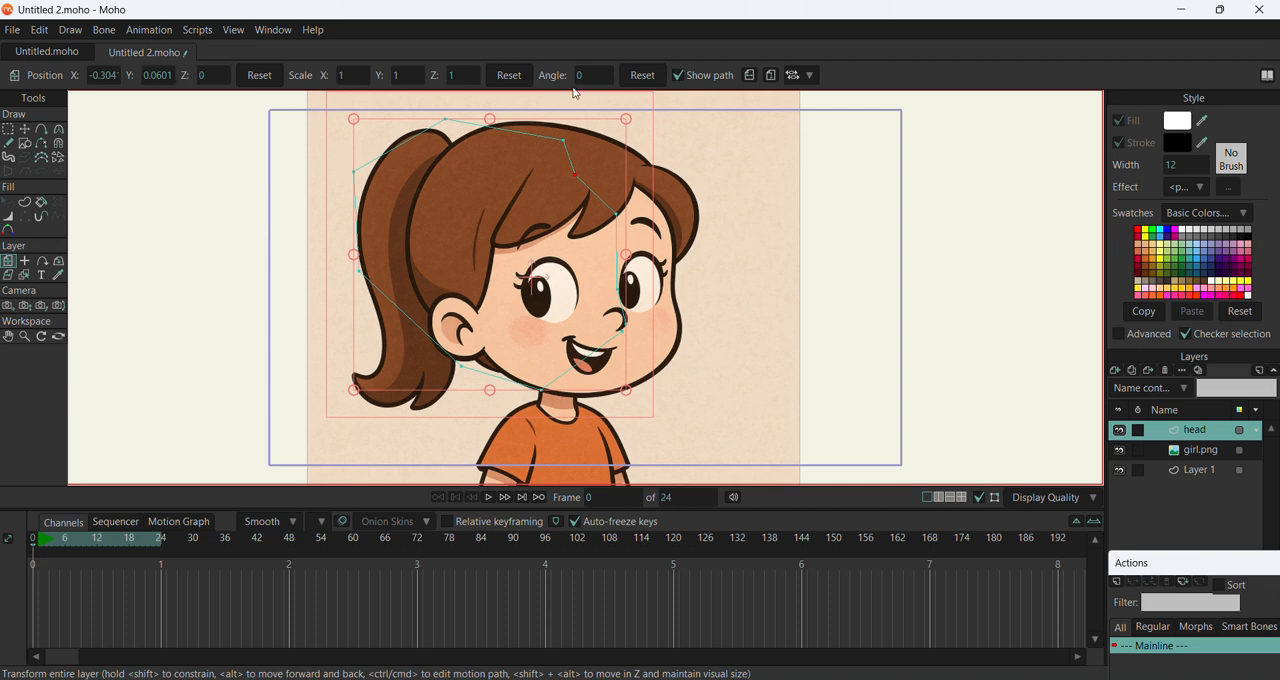
key("u")
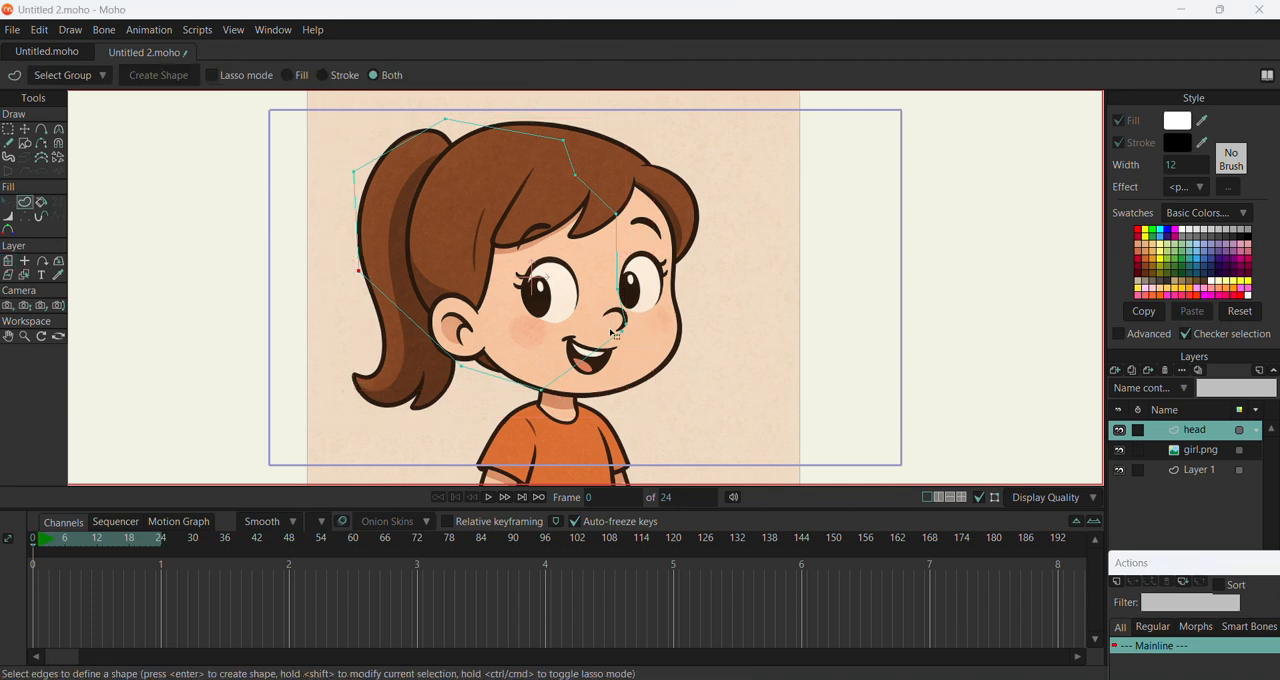
scroll(645, 341, "up", 1)
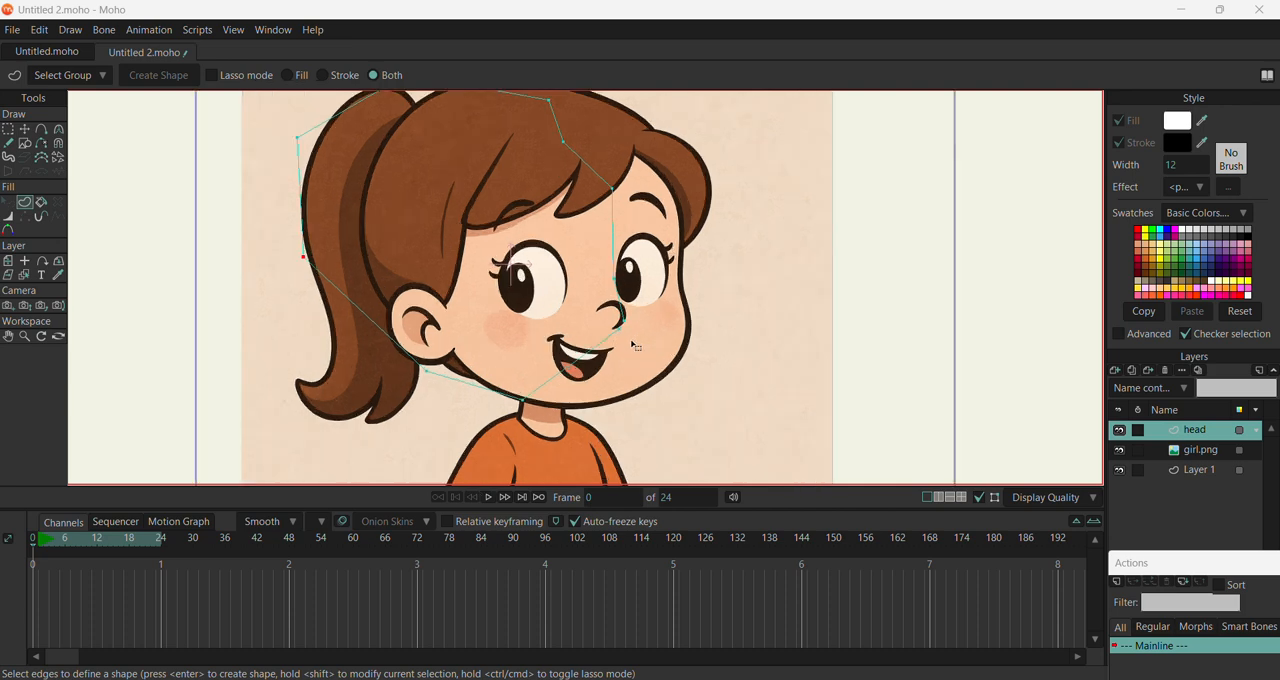
scroll(634, 345, "up", 5)
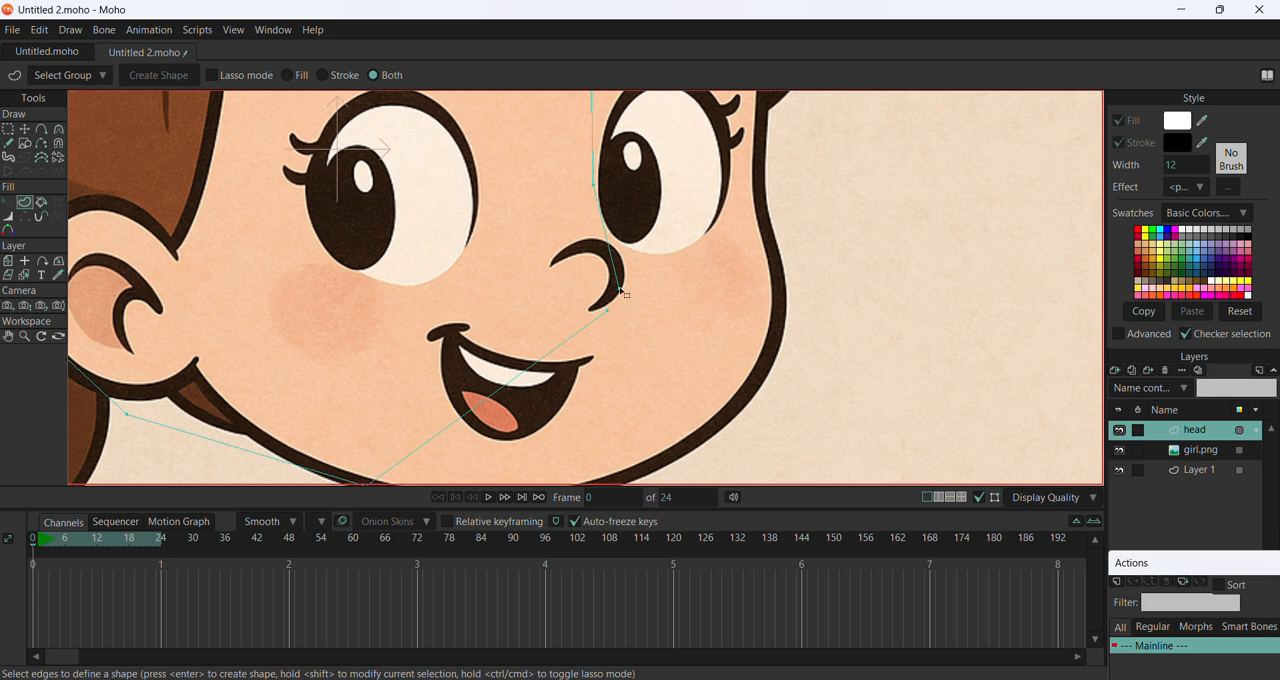
left_click(25, 129)
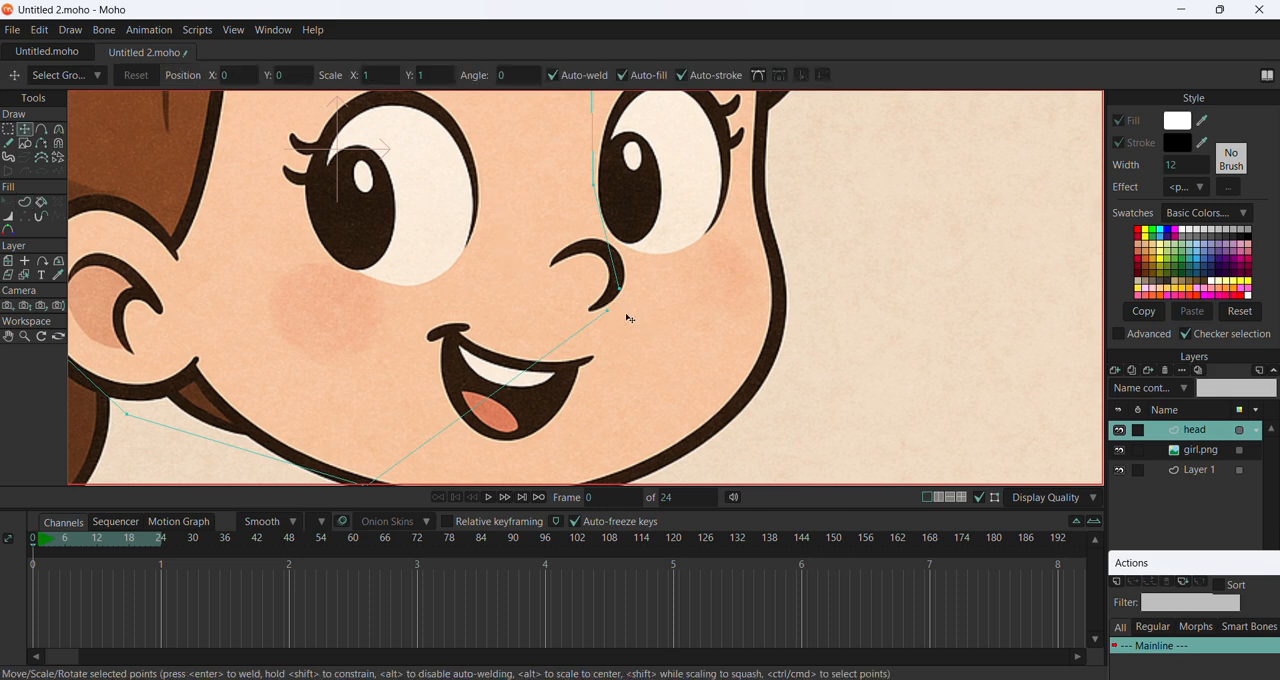
left_click_drag(605, 311, 619, 291)
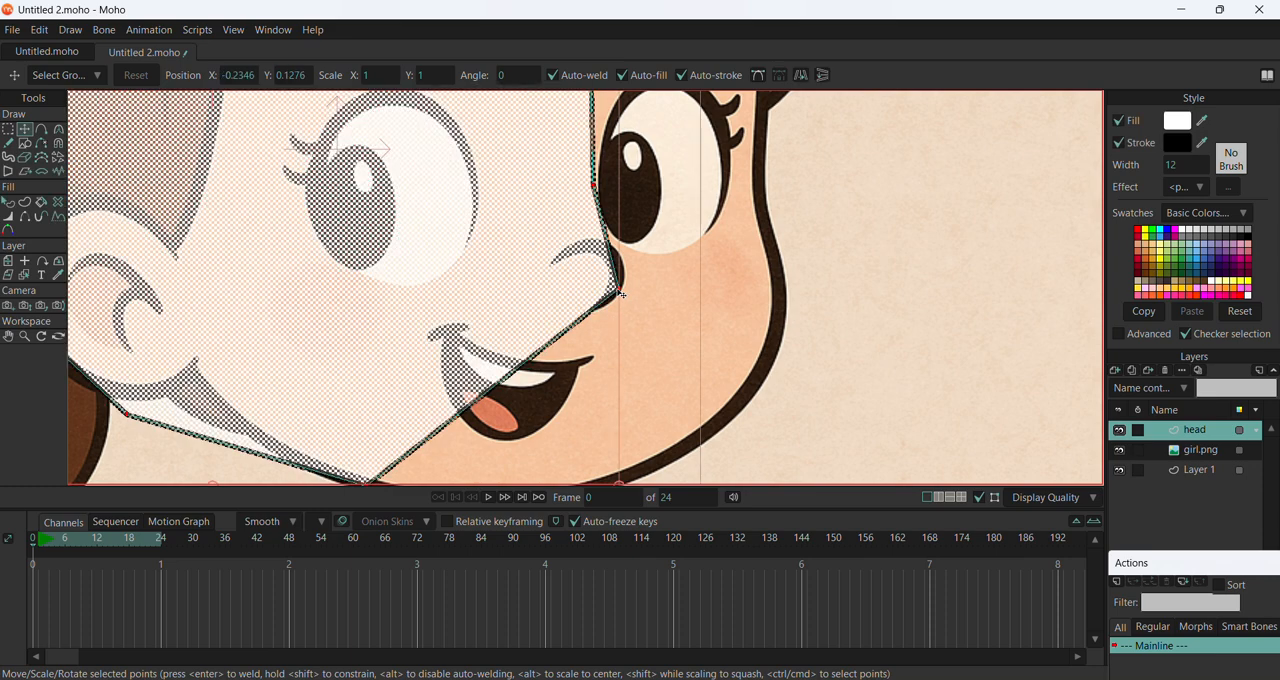
Move the filled head shape back over the girl's face so it lines up with the picture
scroll(630, 267, "down", 6)
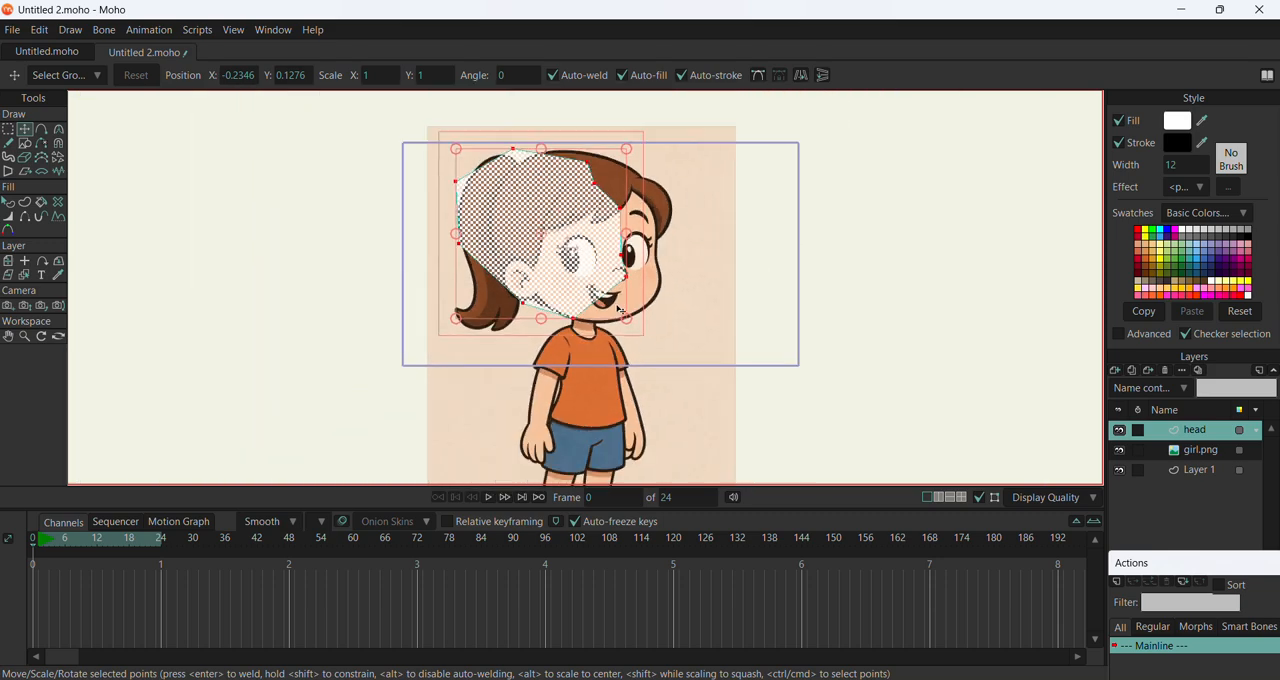
left_click_drag(545, 264, 588, 281)
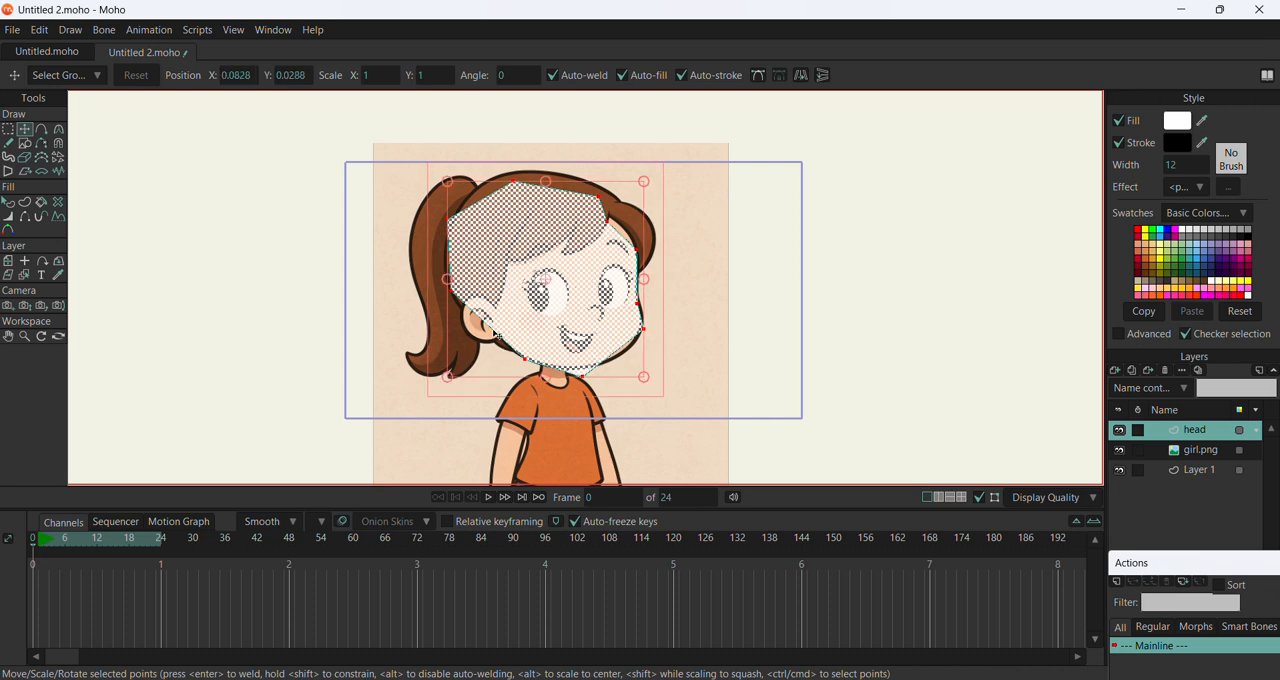
scroll(565, 470, "down", 2)
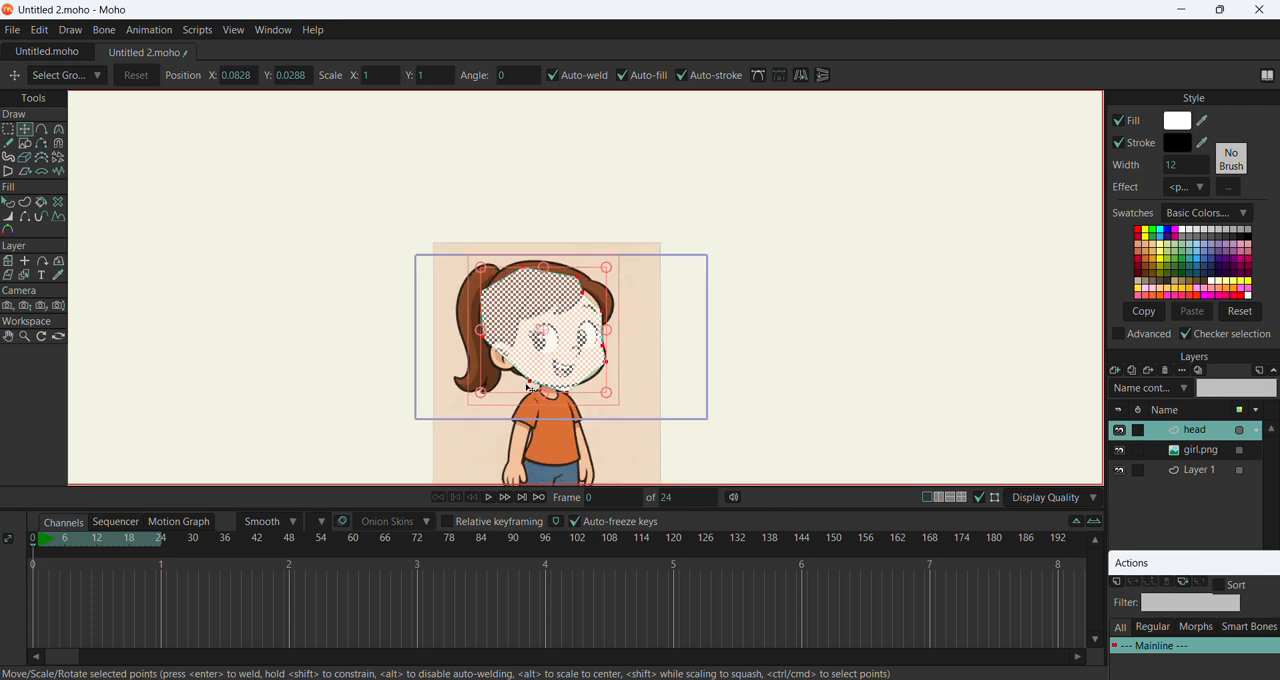
scroll(588, 462, "up", 3)
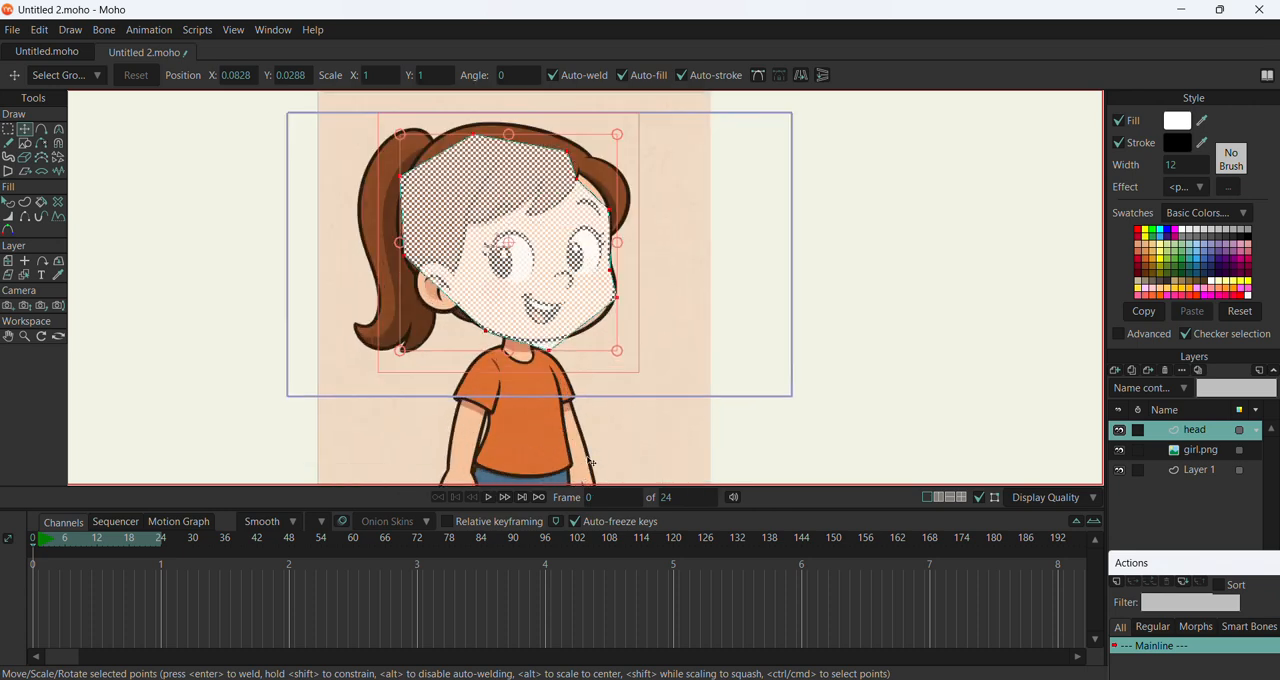
Set the girl.png layer's opacity to 67% and place the layer above the head layer
left_click(1204, 459)
double_click(1204, 459)
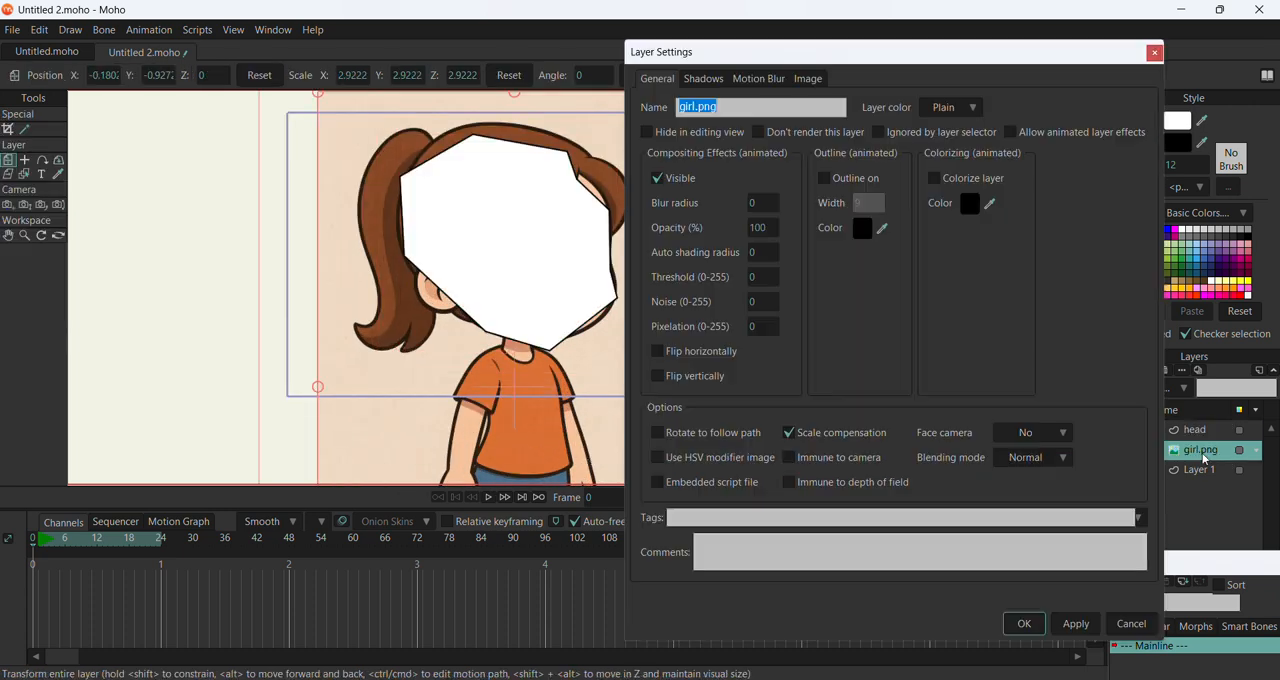
left_click_drag(755, 228, 522, 229)
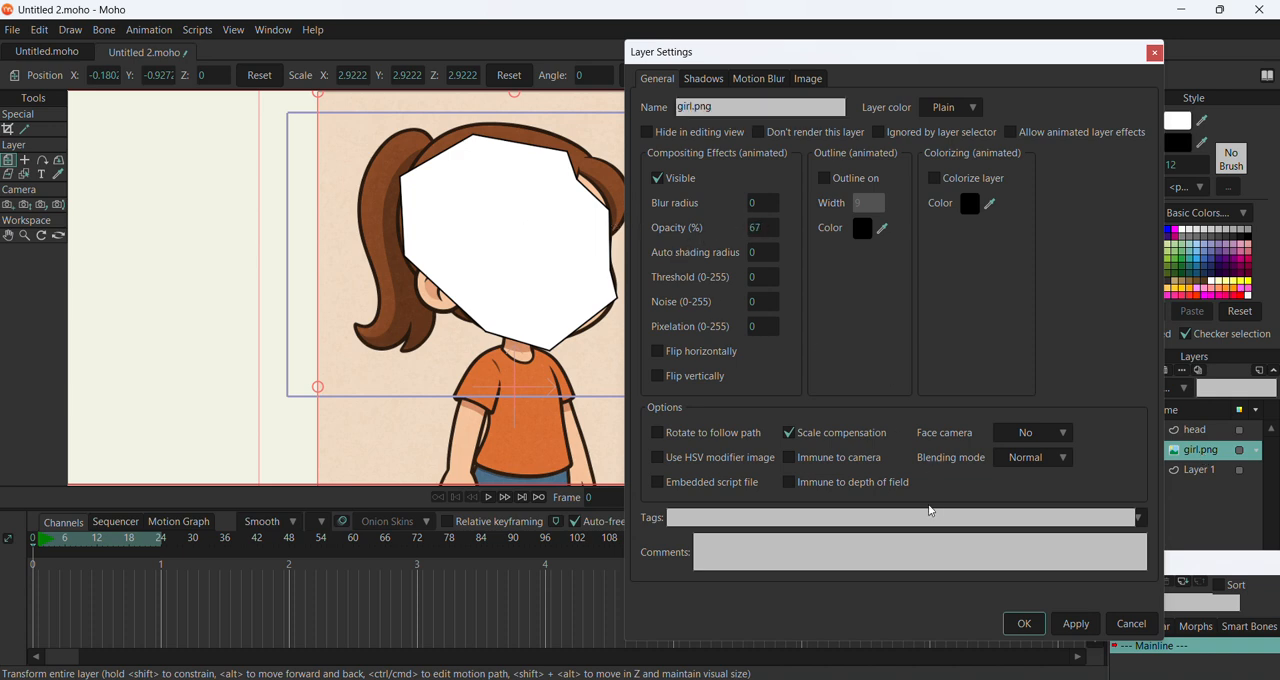
left_click(1018, 627)
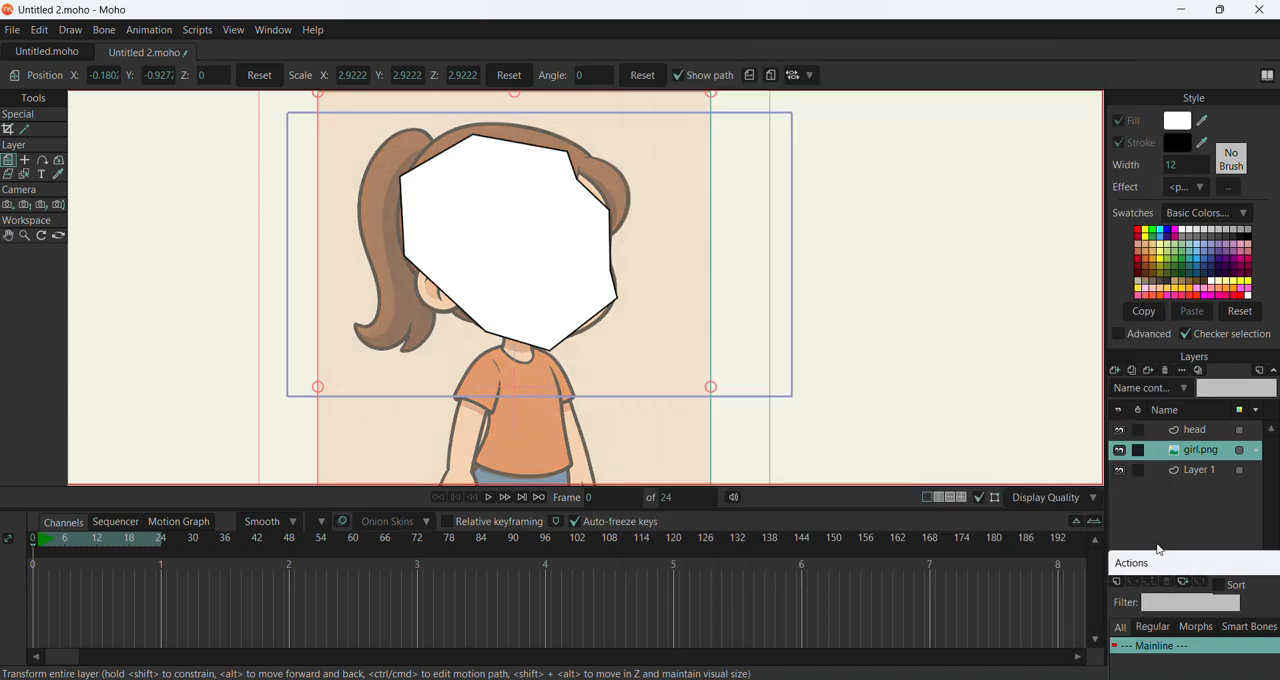
left_click_drag(1190, 452, 1184, 422)
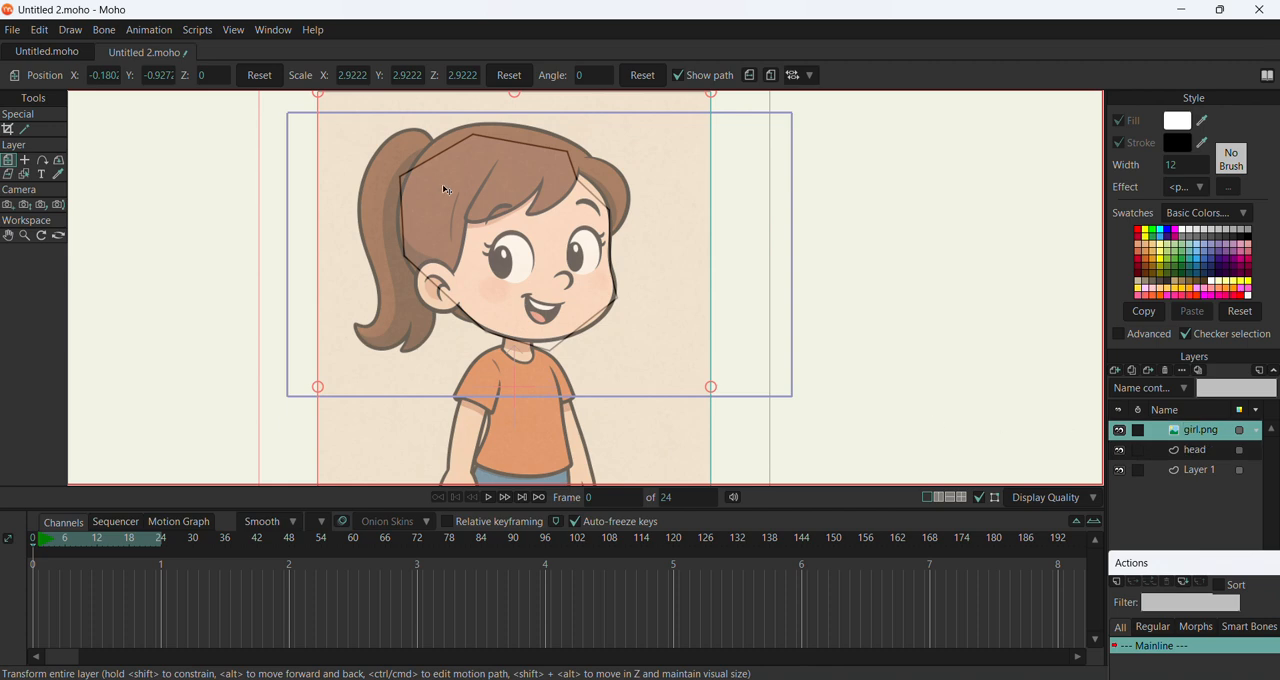
Nudge the head layer into line with the picture and move its cheek point onto the face contour
left_click(1210, 455)
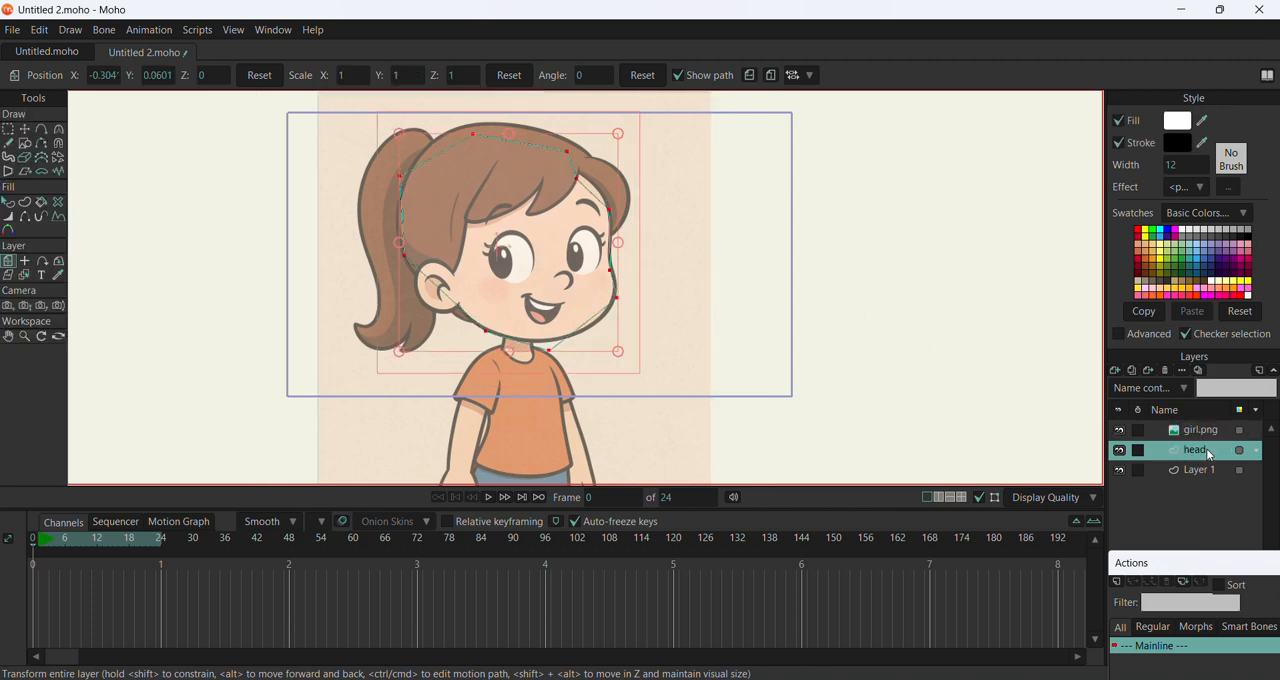
left_click(618, 299)
mouse_move(618, 299)
left_mouse_down()
mouse_move(822, 336)
mouse_move(816, 346)
mouse_move(617, 296)
left_mouse_up()
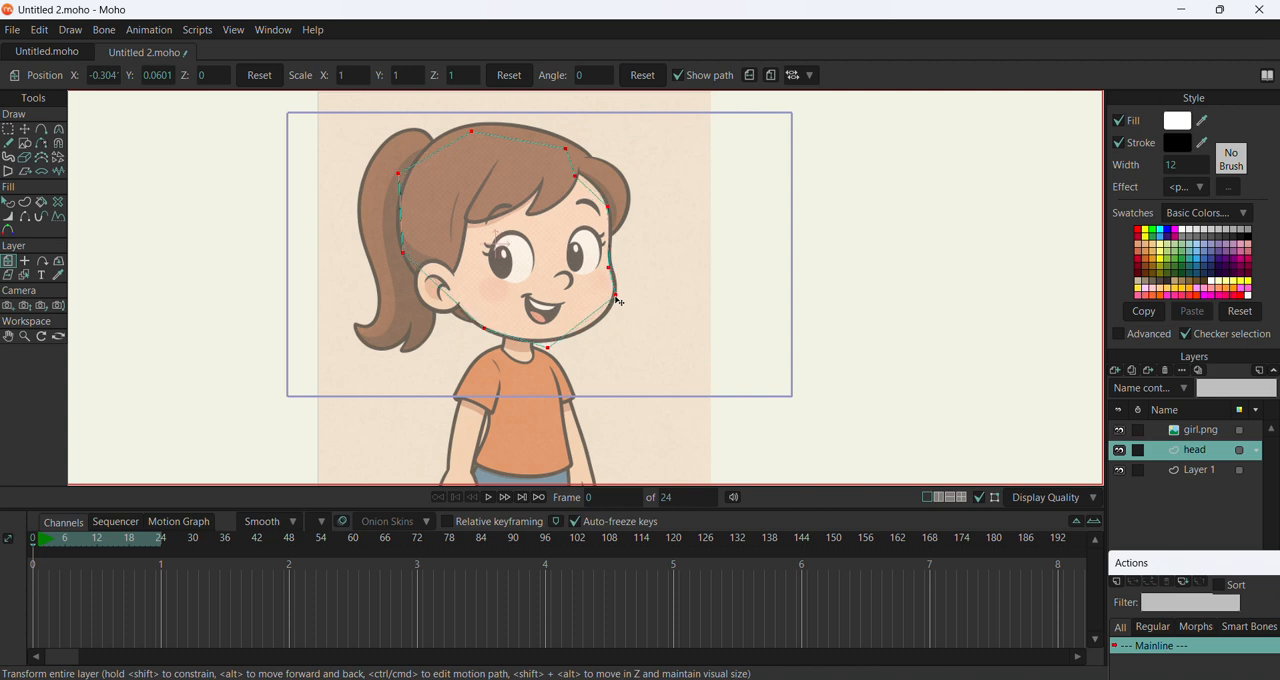
left_click(28, 132)
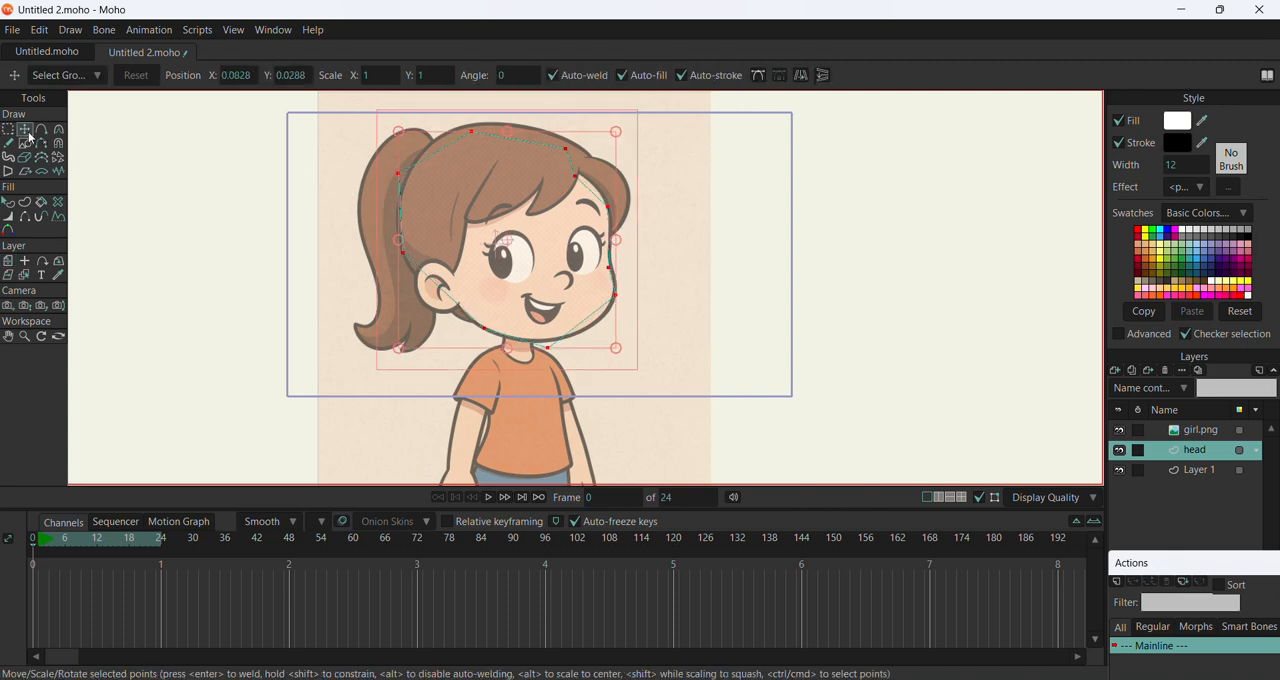
left_click(613, 299)
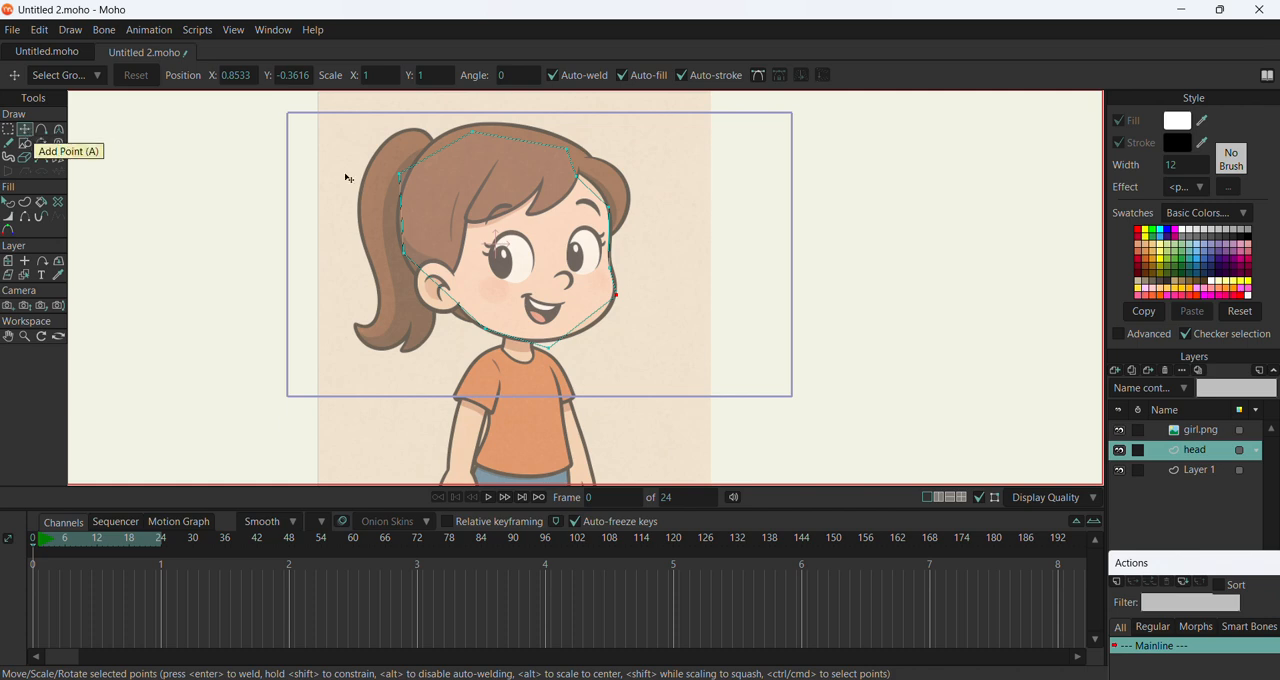
scroll(644, 318, "up", 2)
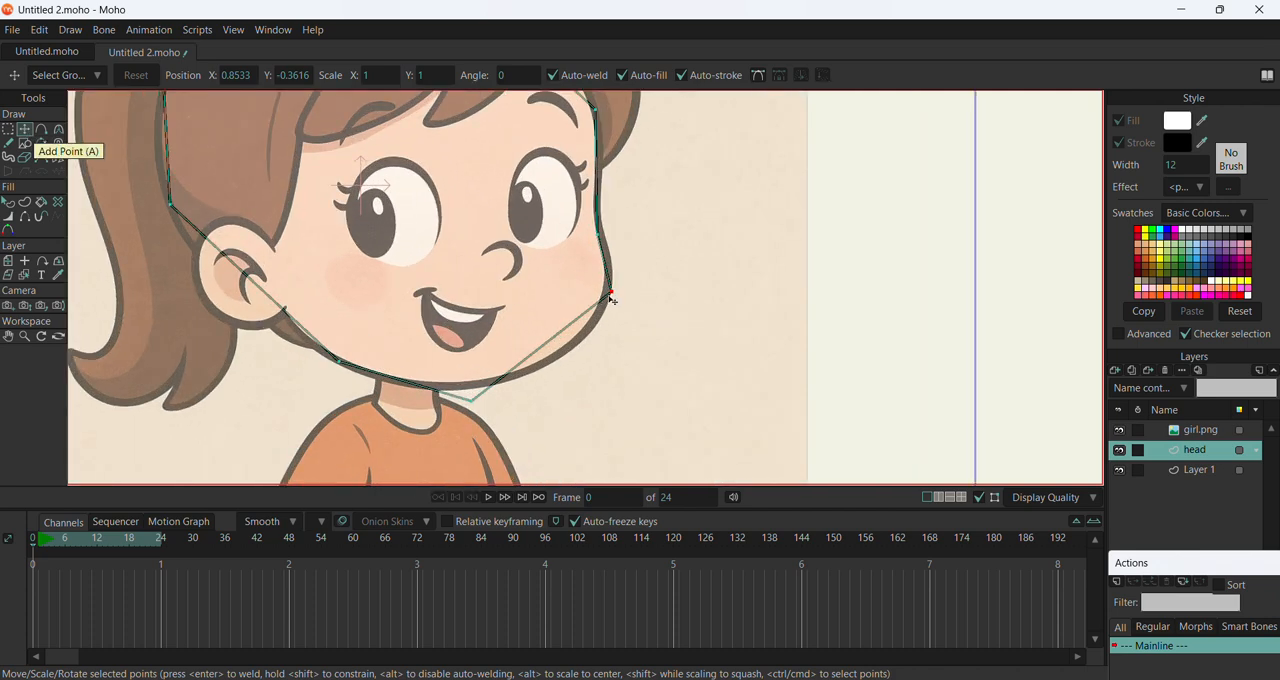
left_click_drag(614, 296, 613, 291)
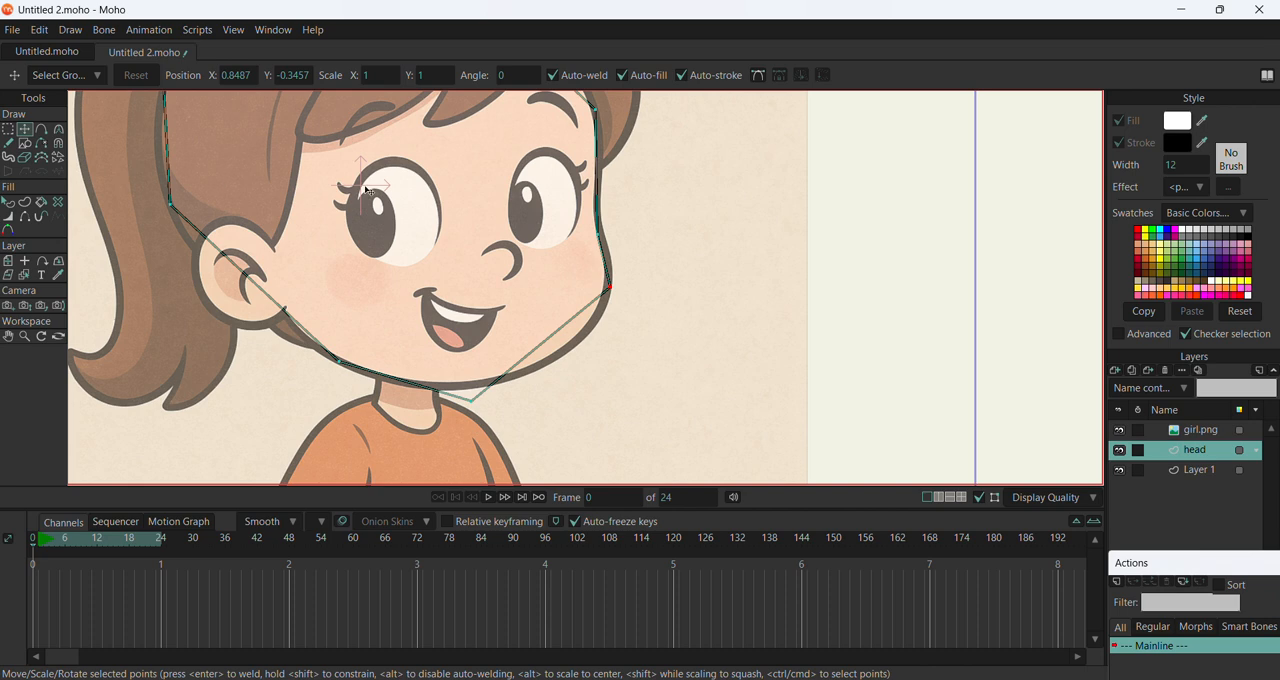
Round the head outline with the Curvature tool, giving the cheek point about 0.49 and the chin point 0.34
left_click(60, 131)
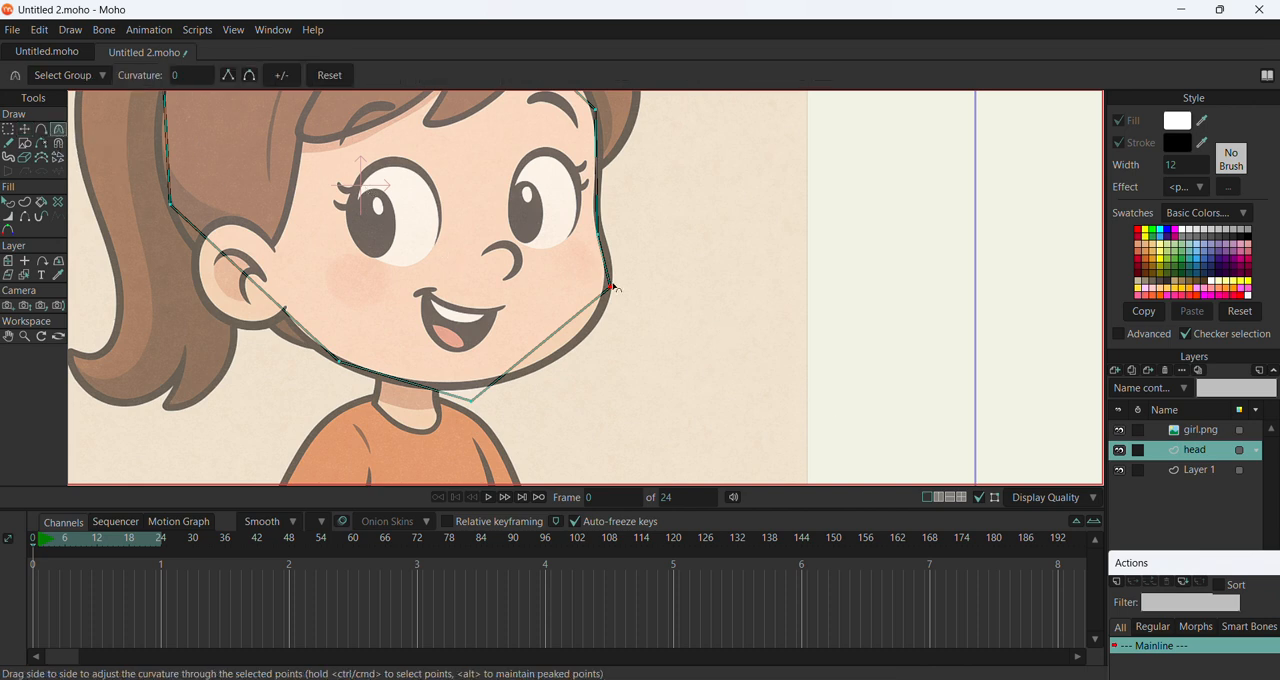
left_click_drag(614, 292, 1106, 412)
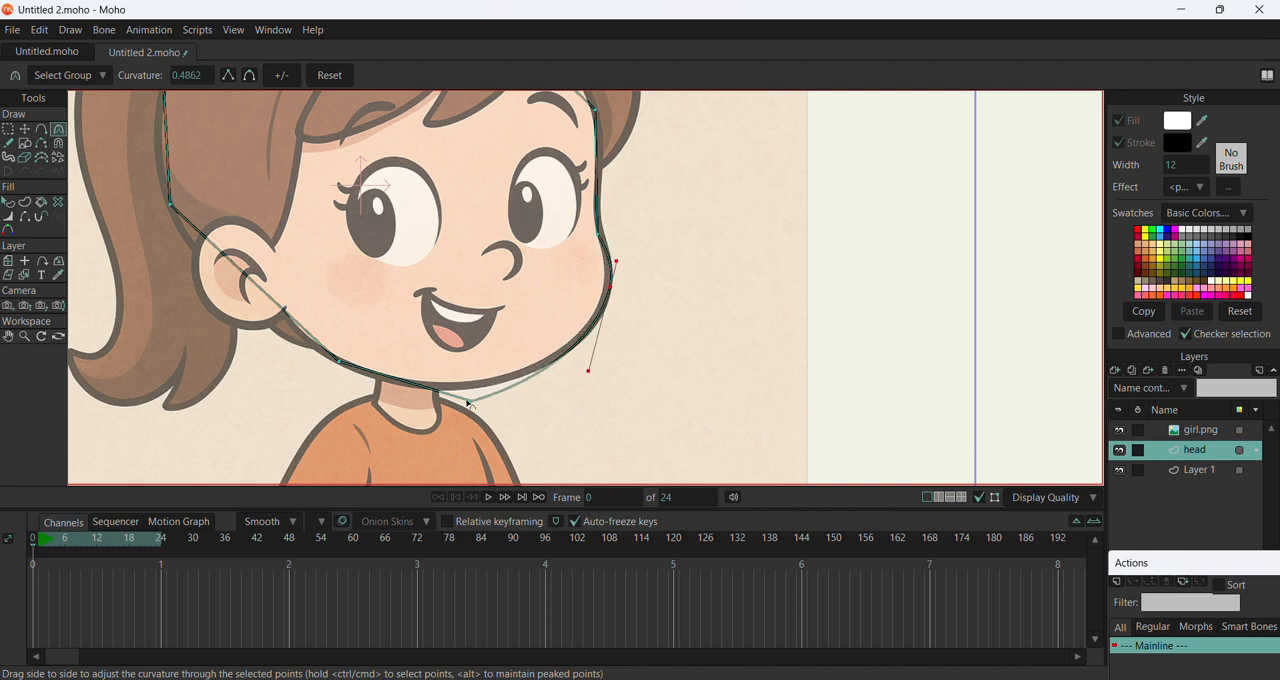
left_click_drag(474, 403, 829, 326)
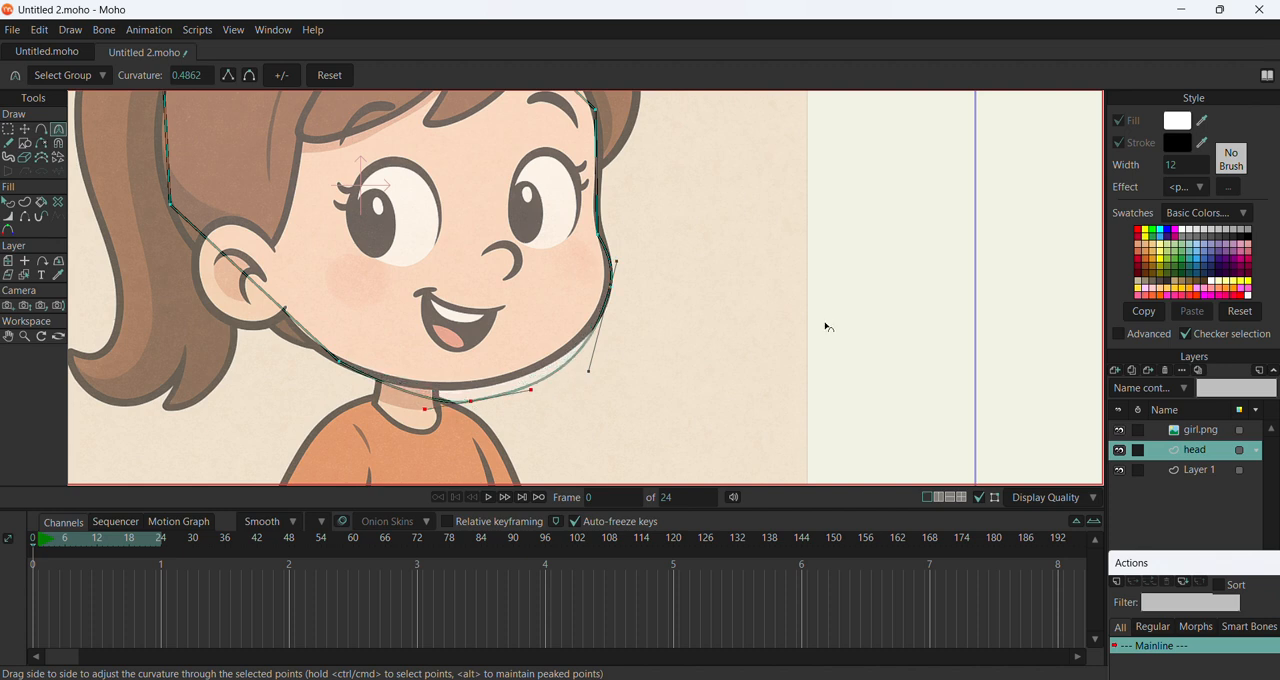
Curve the outline at the temple point beside the eyebrow to a curvature of about 0.62
scroll(597, 382, "down", 5)
scroll(587, 268, "up", 4)
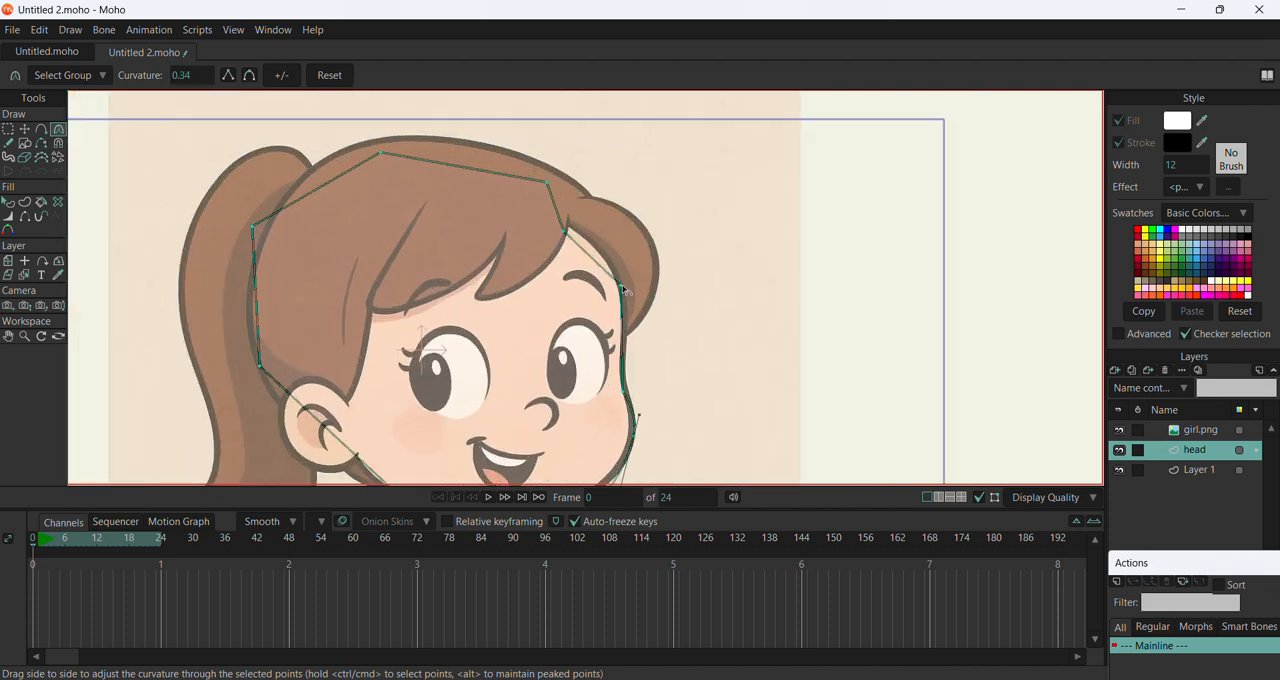
left_click_drag(620, 287, 630, 338)
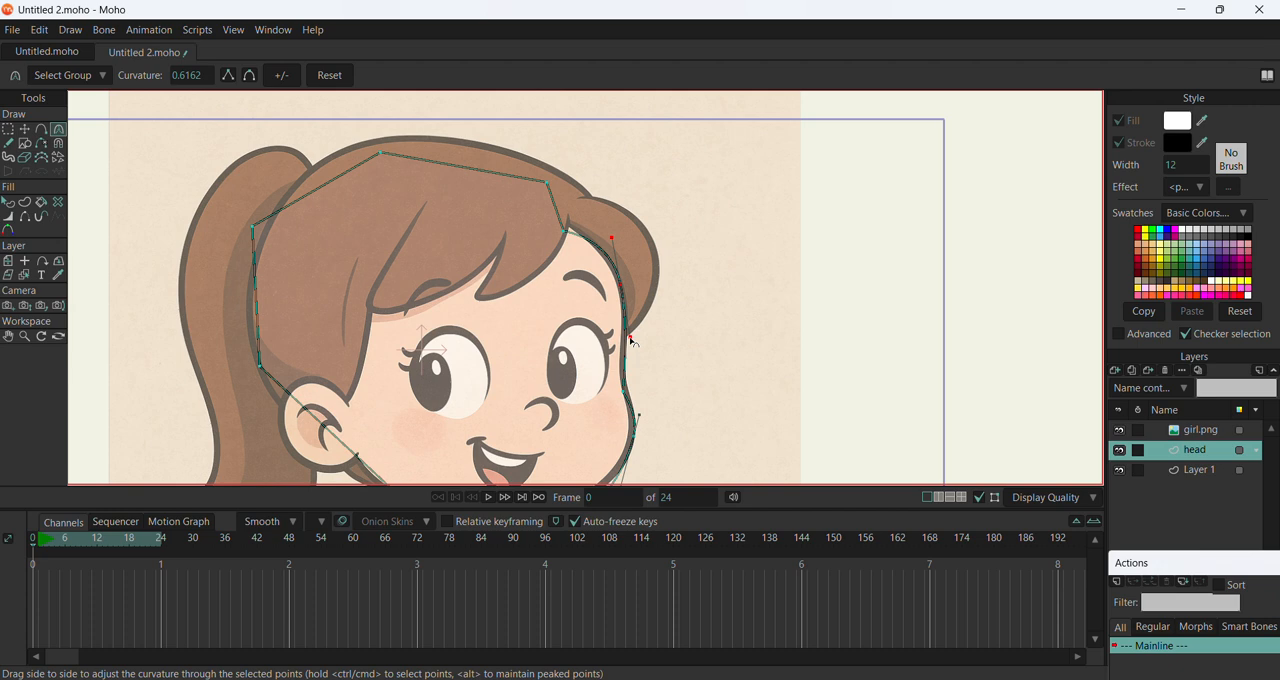
left_click(547, 184)
scroll(431, 152, "down", 2)
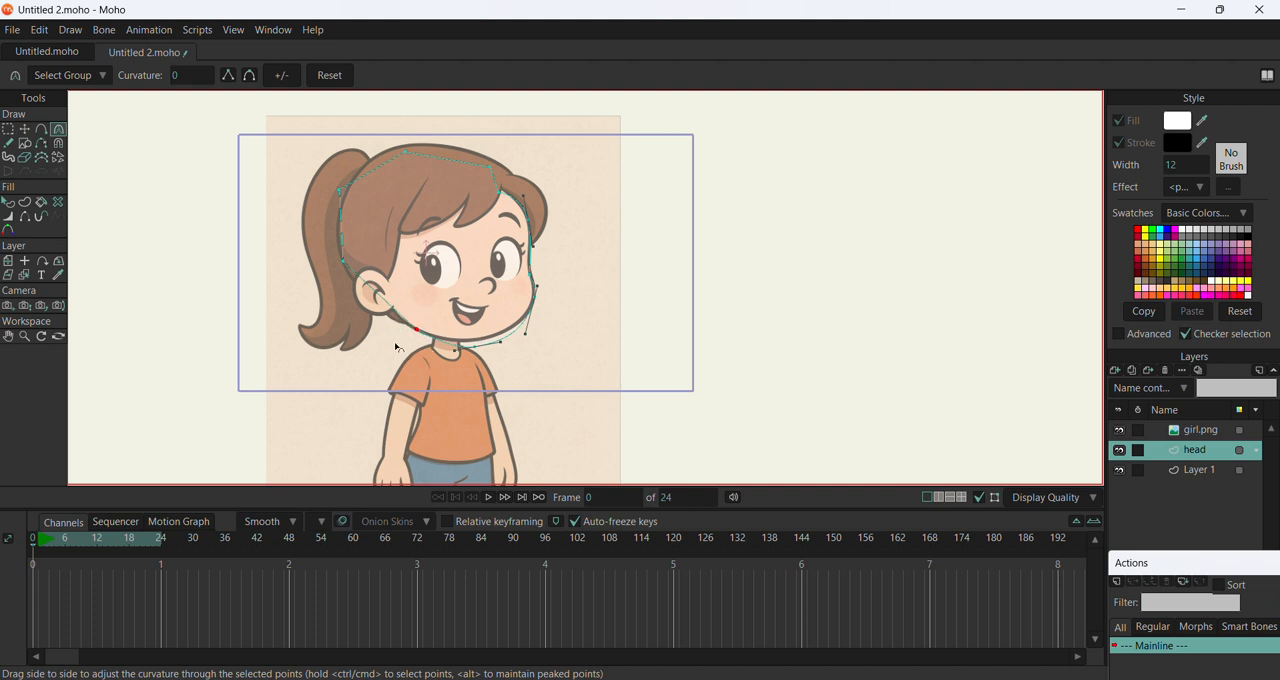
Move the chin and jaw points onto the face contour, placing the jaw point just below the ear
left_click(24, 130)
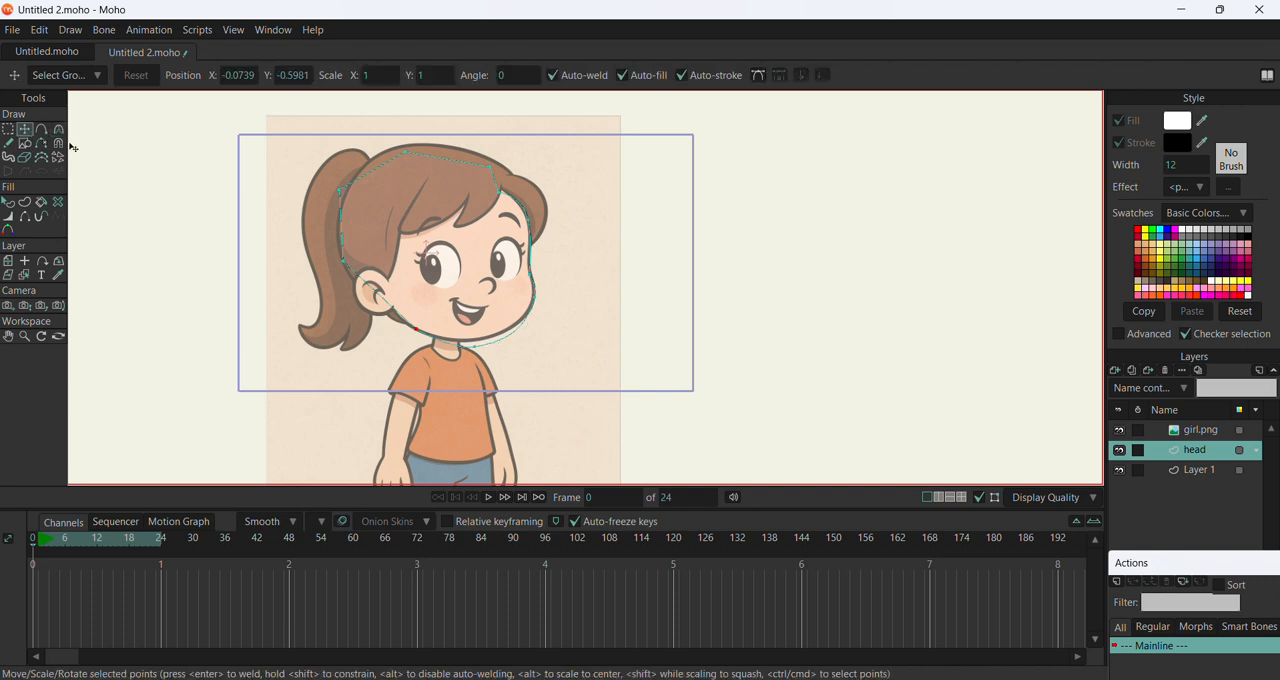
scroll(420, 340, "up", 2)
left_click_drag(553, 358, 344, 268)
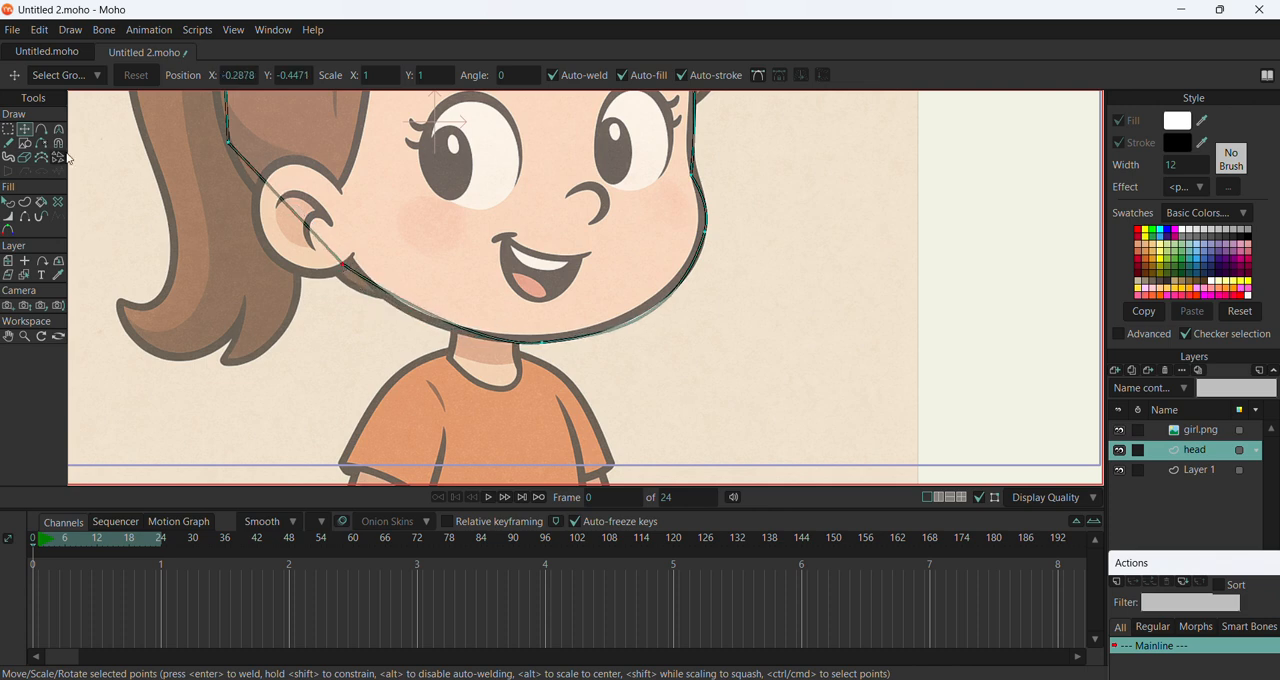
Adjust both curve handles of the chin point so the outline follows the jawline
key("c")
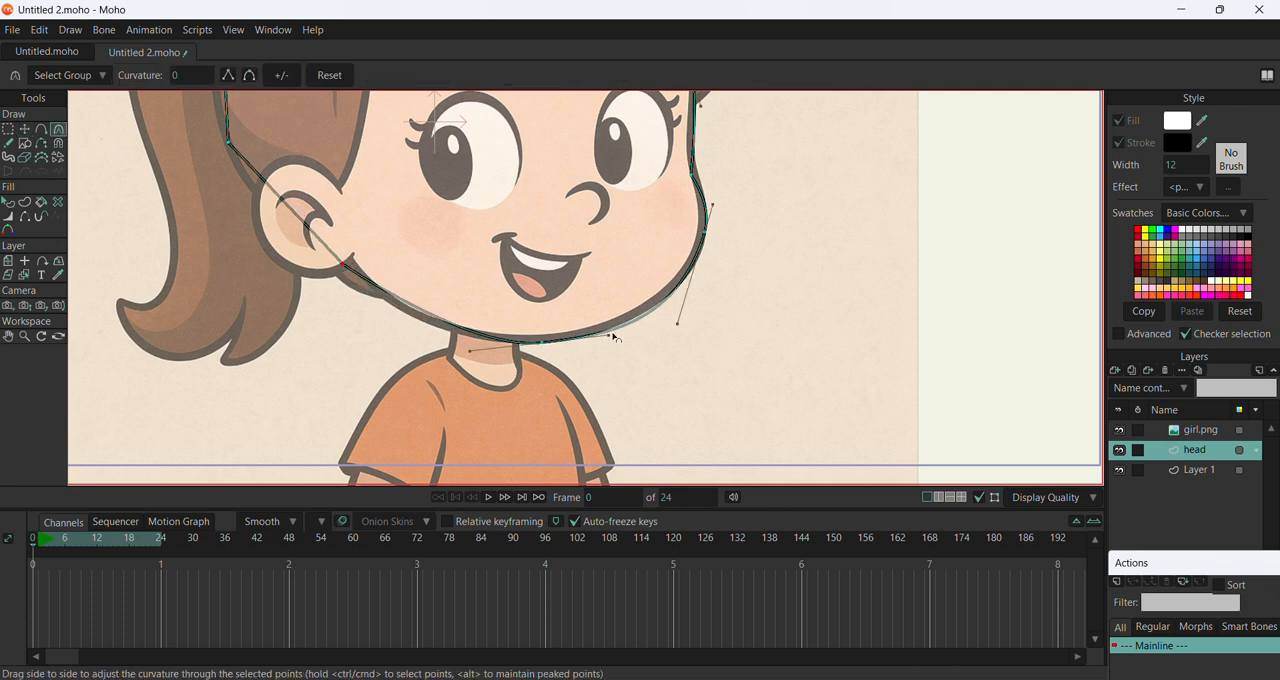
mouse_move(615, 338)
left_mouse_down()
mouse_move(634, 349)
mouse_move(586, 340)
mouse_move(596, 344)
left_mouse_up()
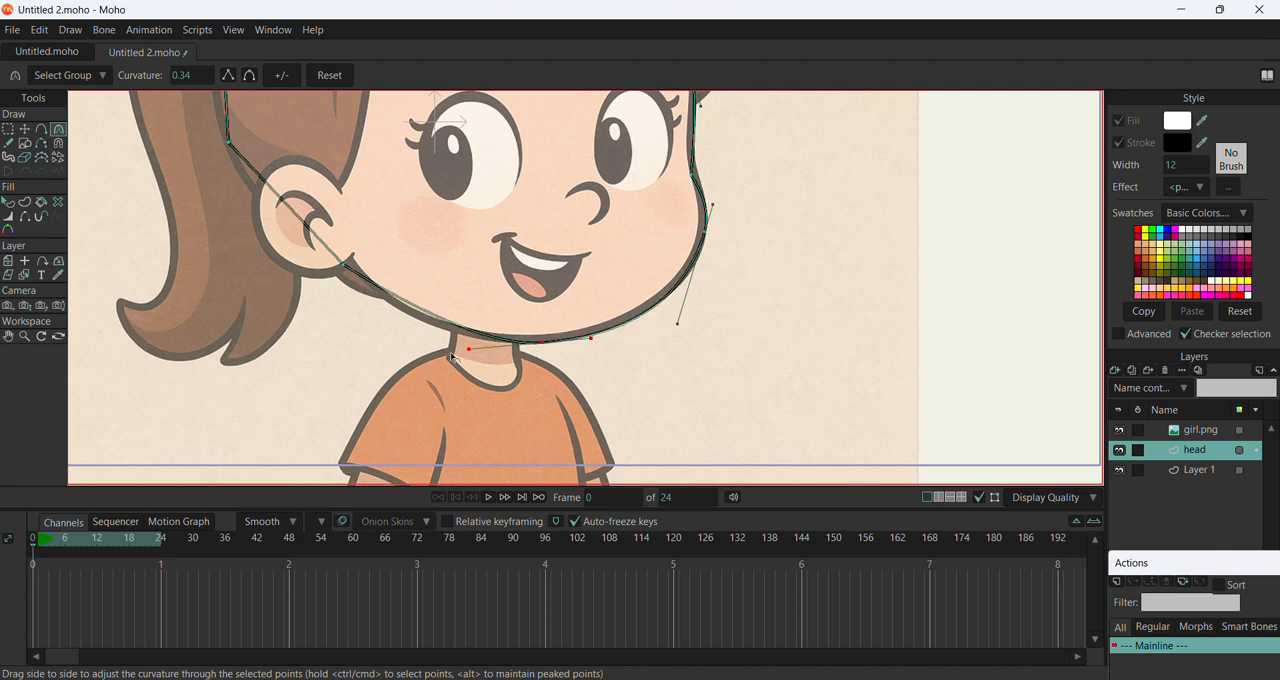
left_click_drag(469, 348, 409, 340)
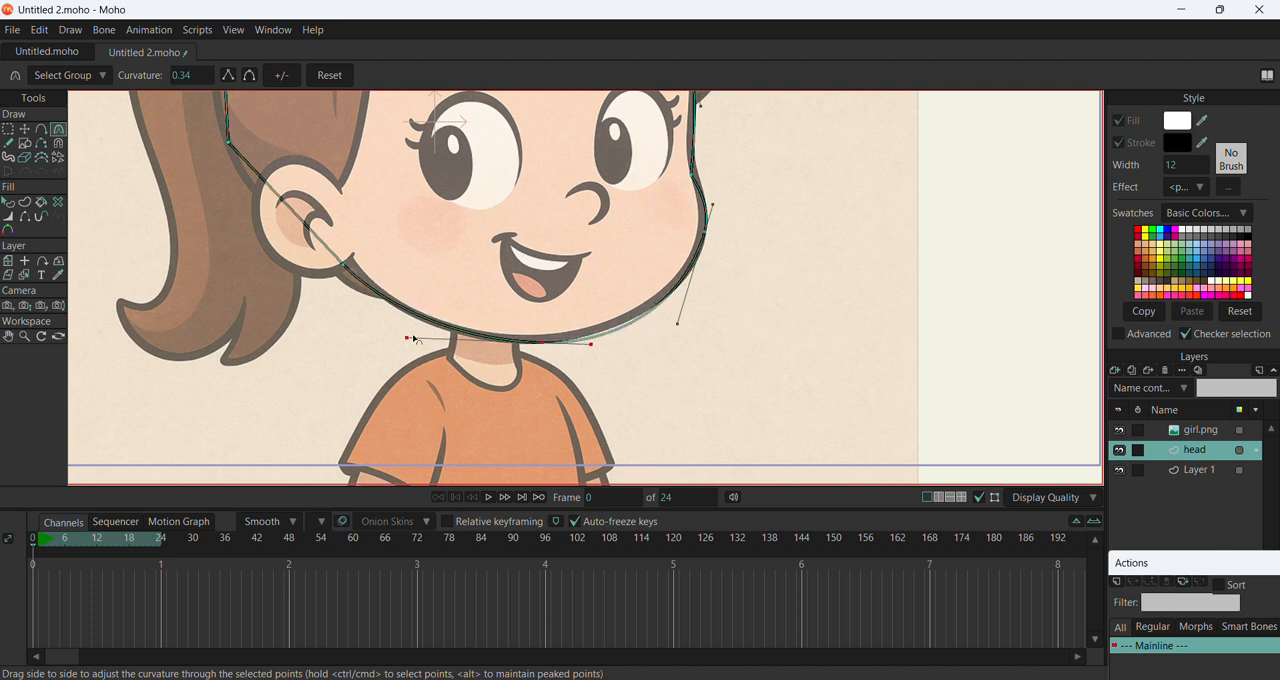
Move the head outline's hairline point beside the fringe onto the tip where the side hair meets the forehead
scroll(414, 339, "down", 2)
scroll(612, 272, "down", 2)
scroll(638, 293, "up", 4)
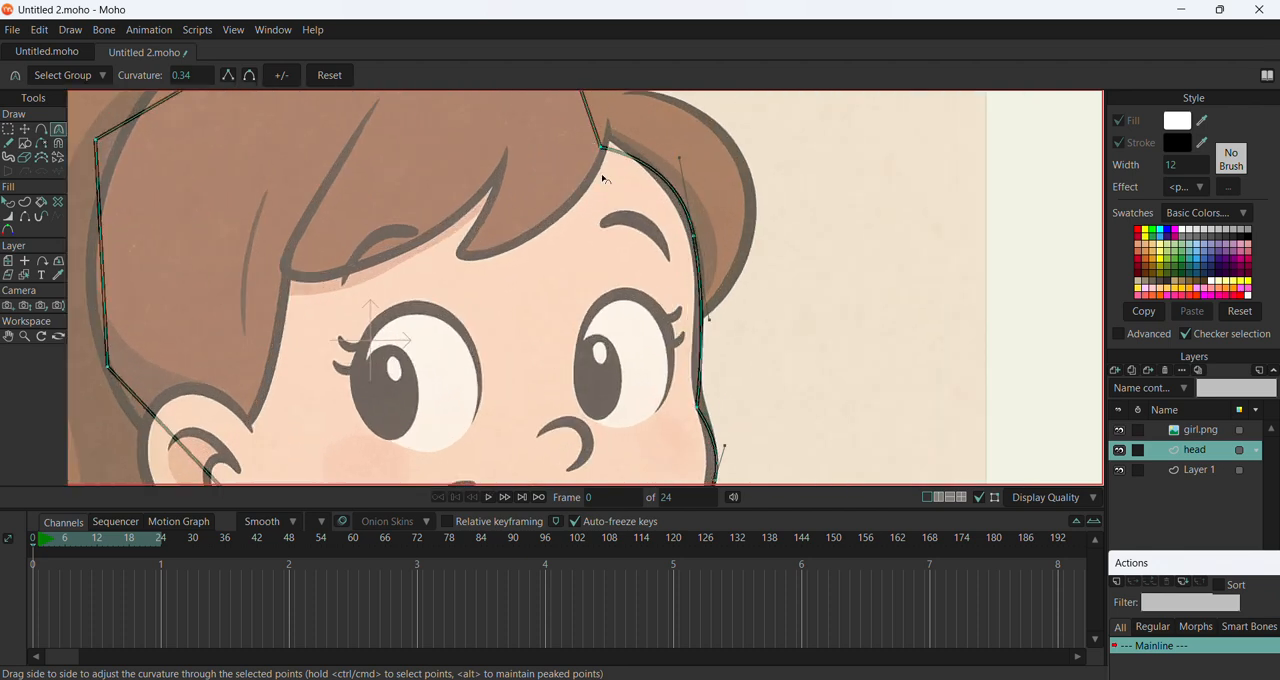
scroll(652, 267, "down", 3)
scroll(624, 245, "up", 3)
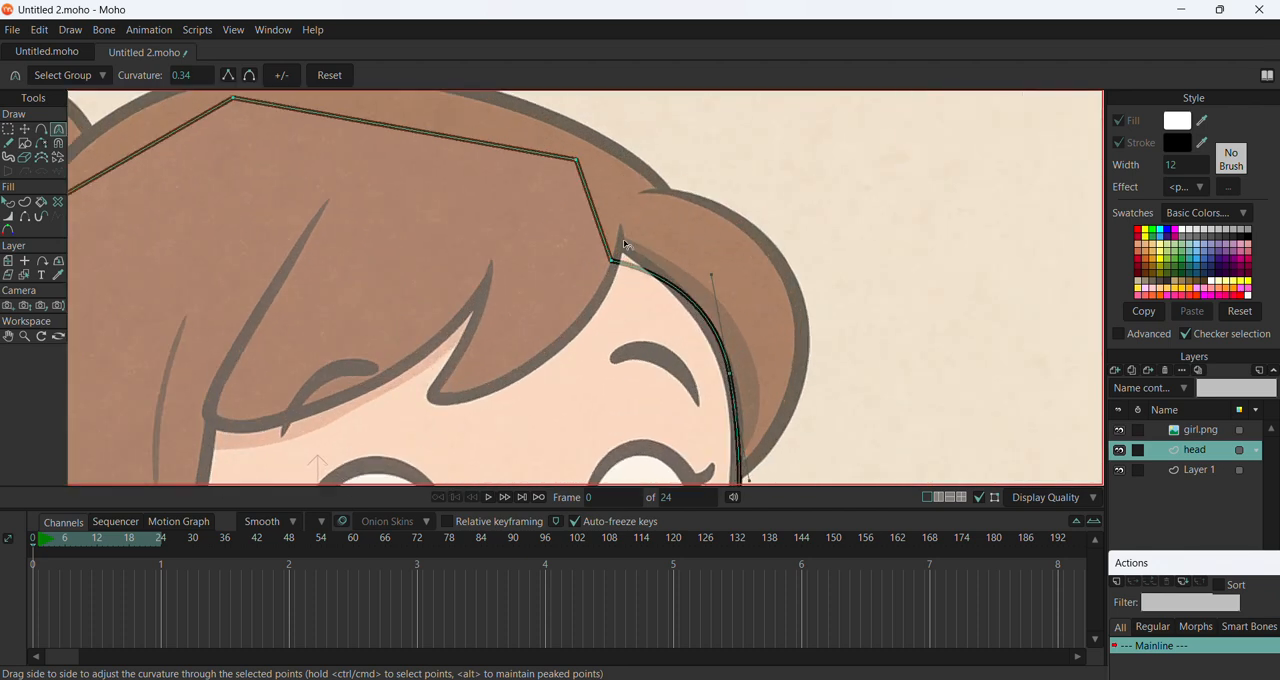
left_click(27, 127)
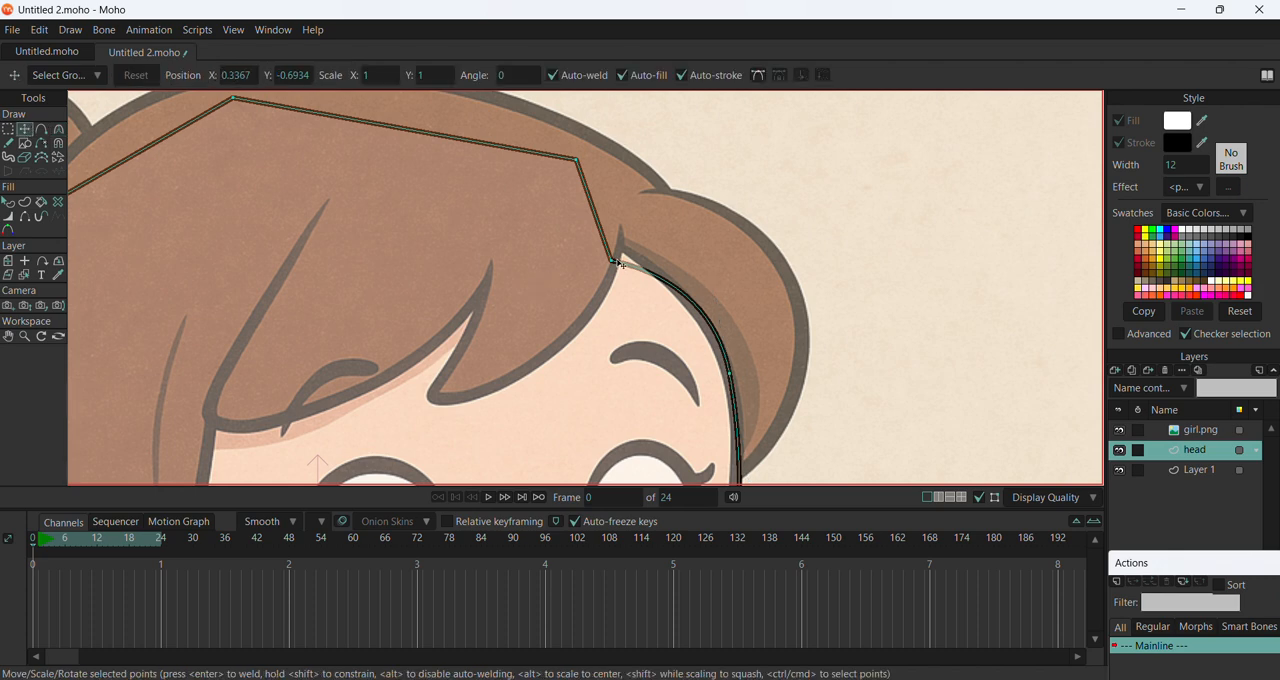
left_click_drag(621, 265, 623, 256)
scroll(622, 252, "down", 3)
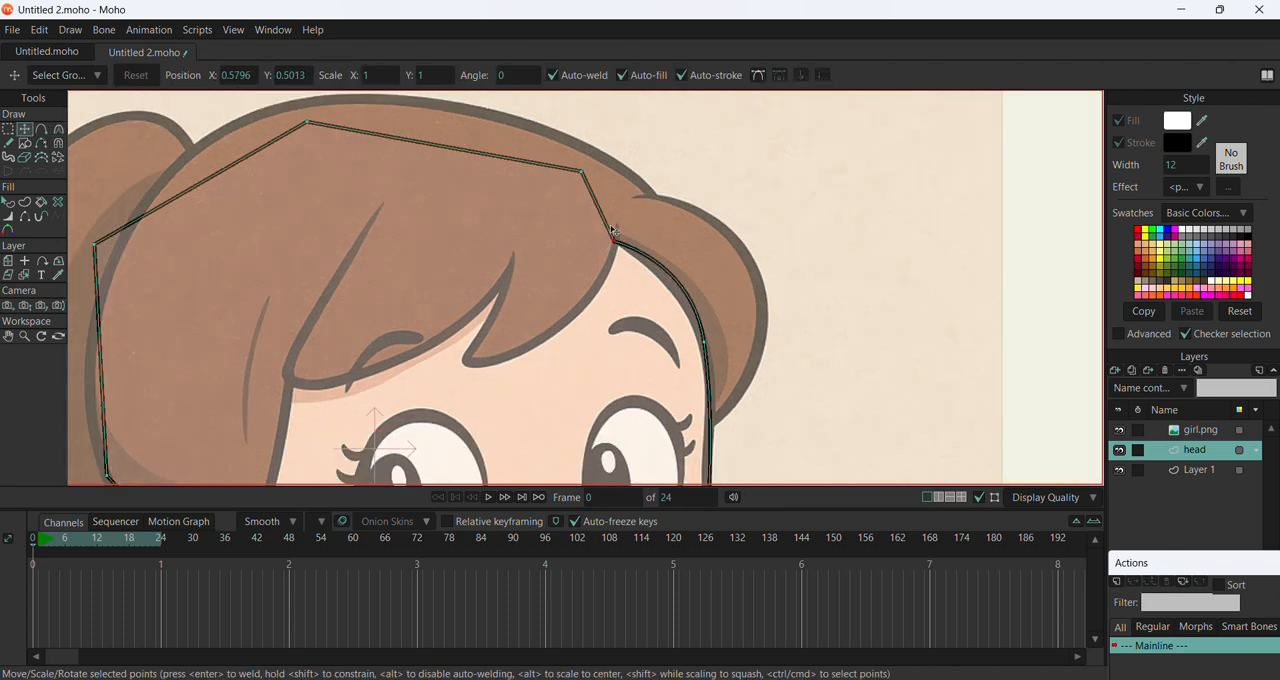
Round the upper head outline with curvatures of about 0.62 and 0.19 at the crown, 0.29 behind it and 0.24 above the ear
left_click(59, 129)
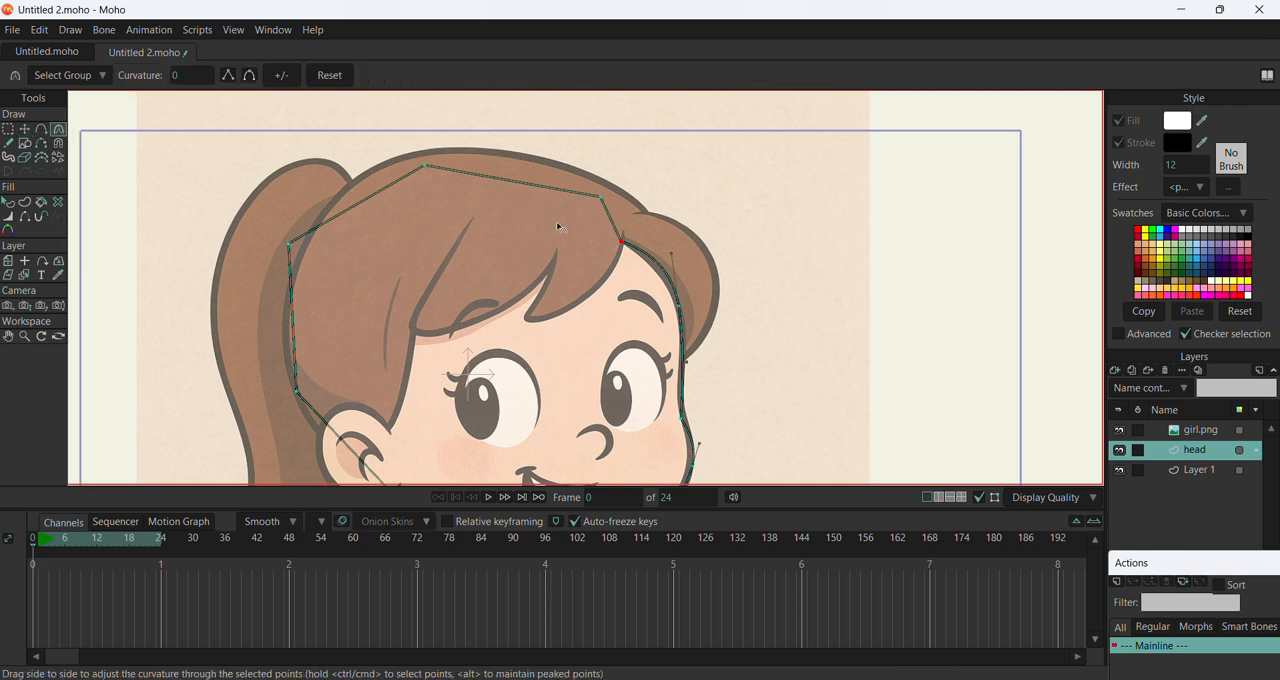
left_click_drag(877, 237, 1229, 297)
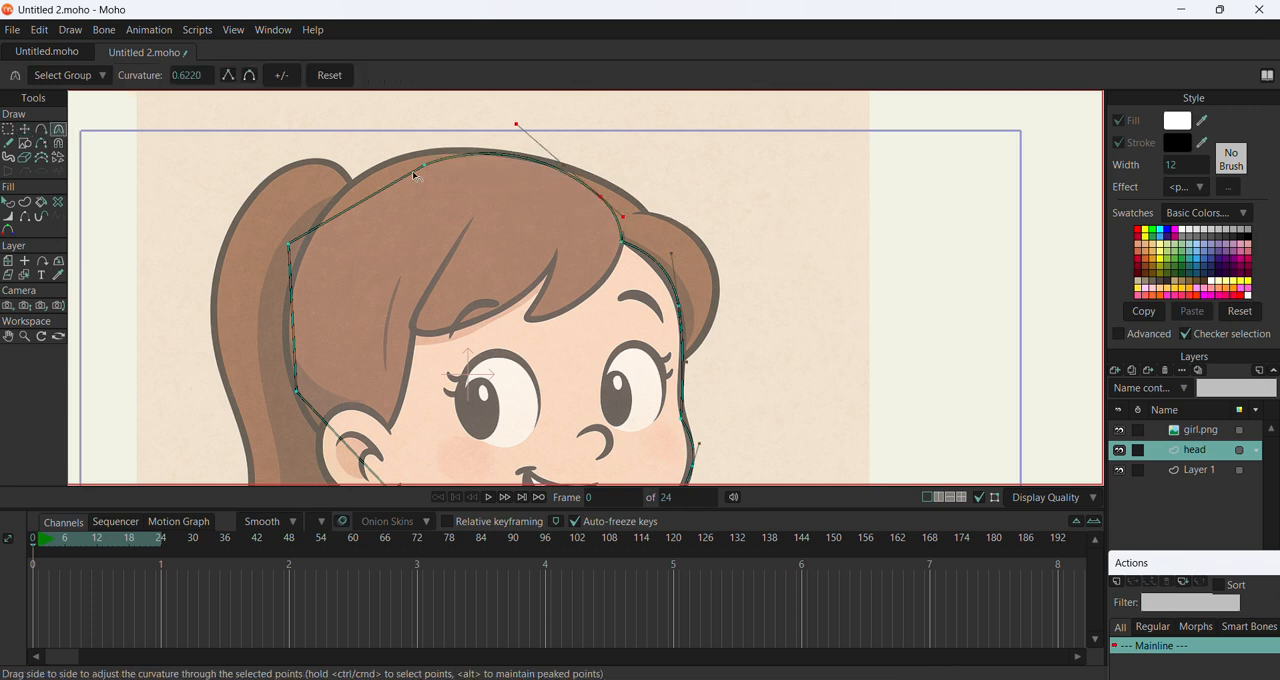
left_click_drag(424, 166, 500, 186)
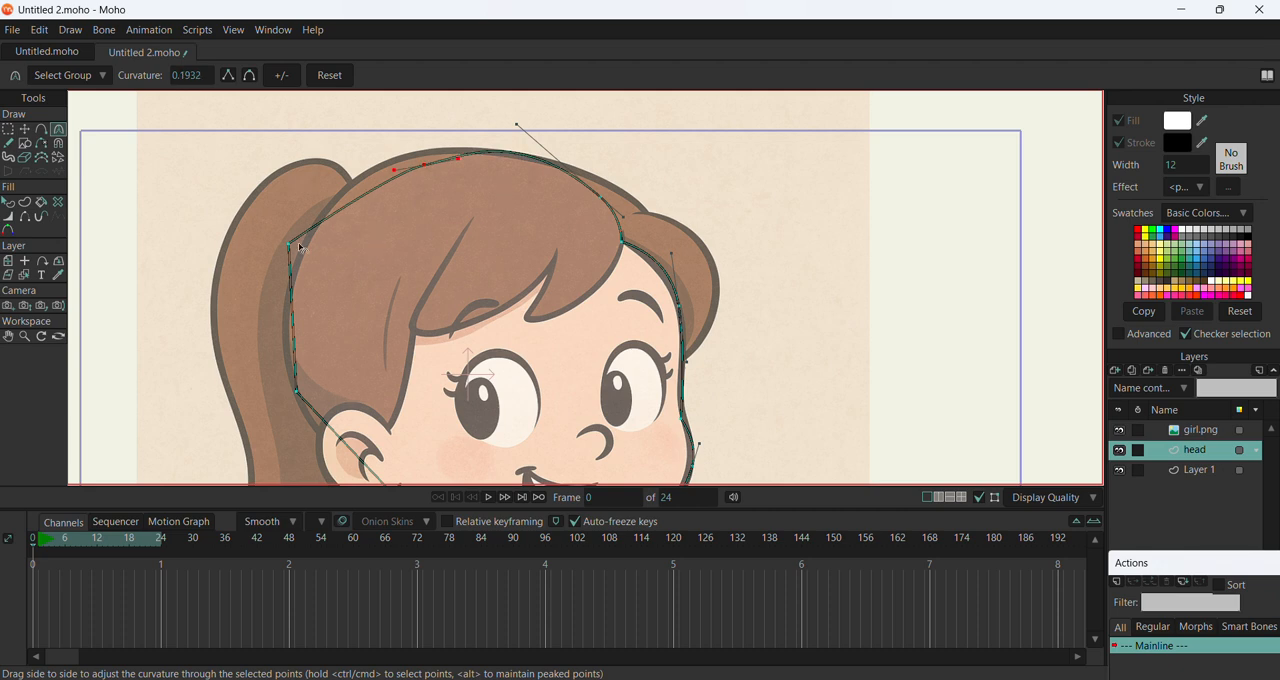
left_click_drag(289, 245, 580, 190)
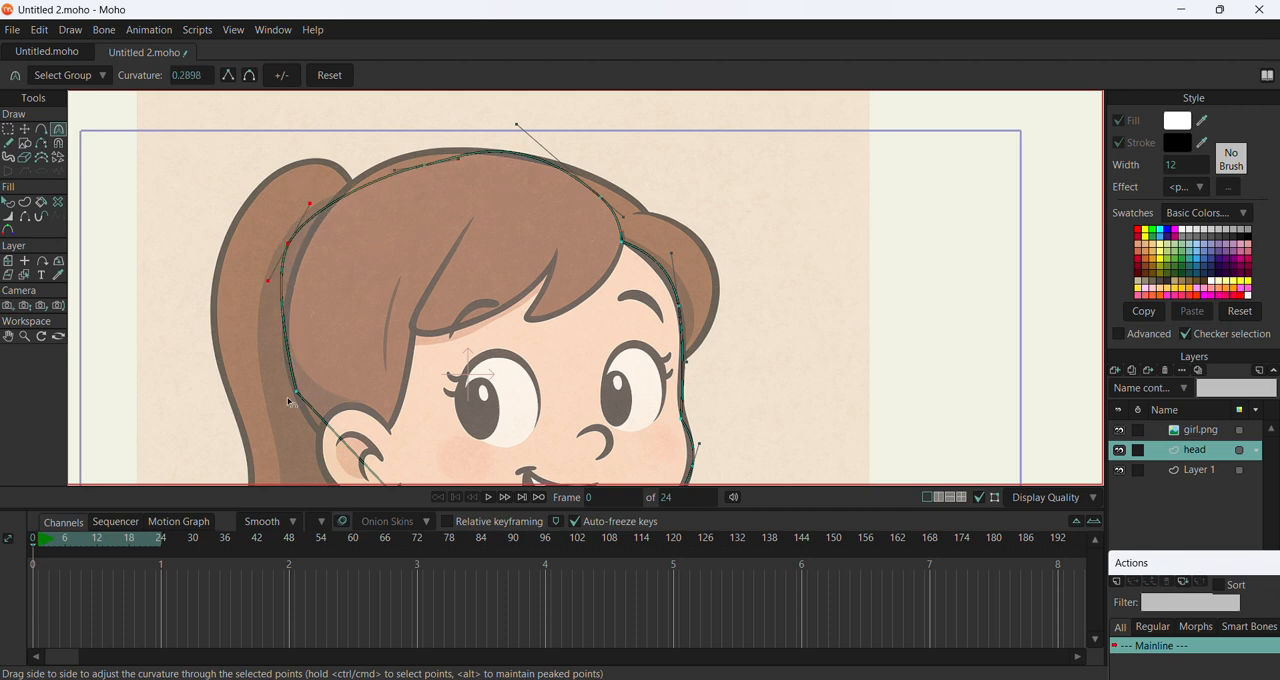
left_click_drag(297, 394, 549, 370)
scroll(364, 307, "down", 4)
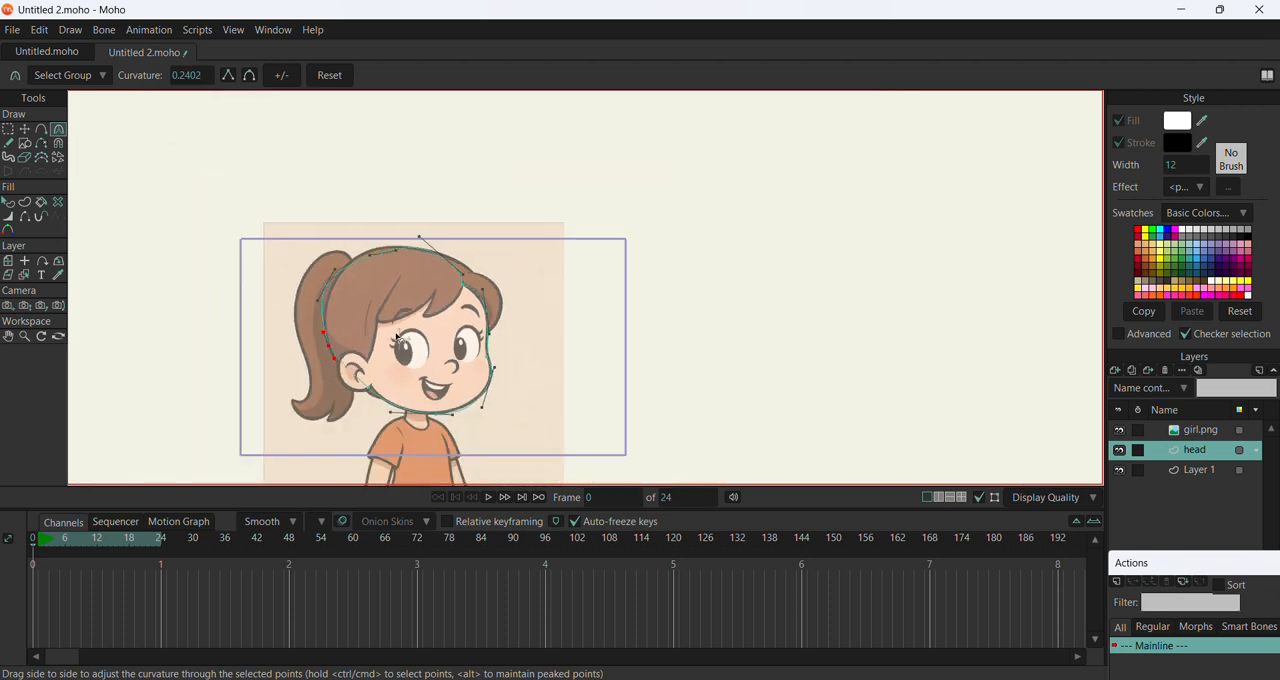
scroll(353, 377, "up", 4)
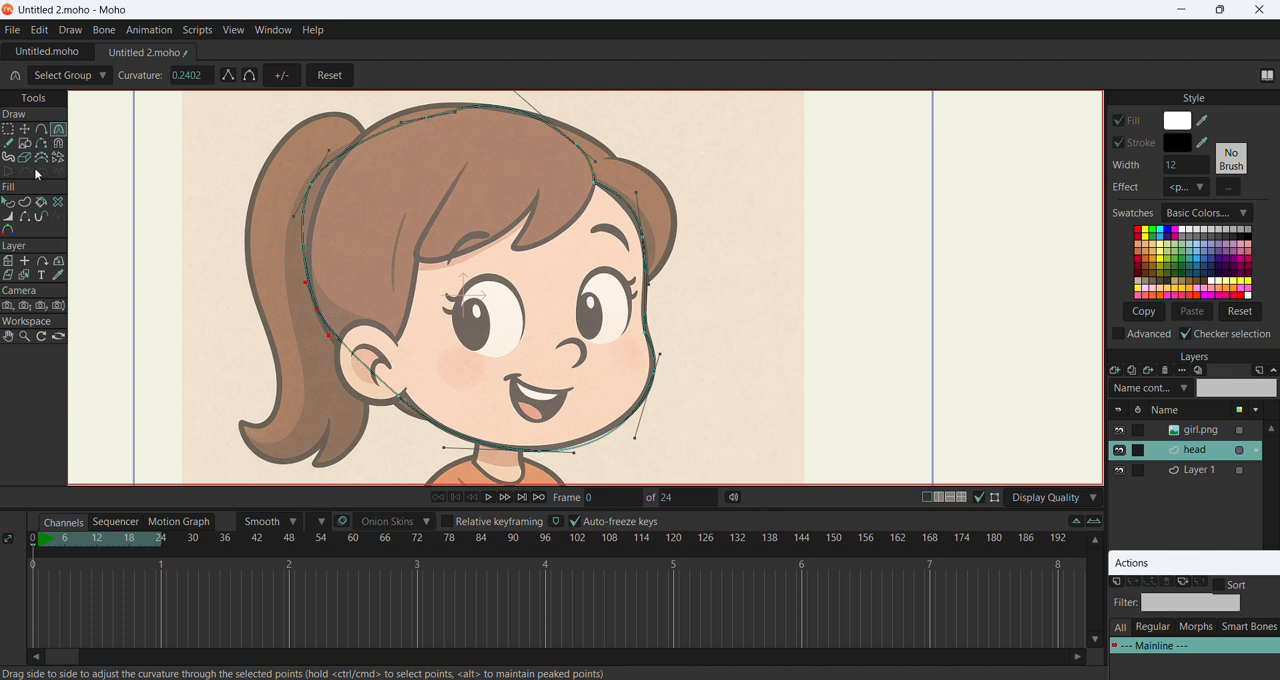
Move the jaw point, the point above the ear and the back-of-head point inward onto the head contour
left_click(24, 129)
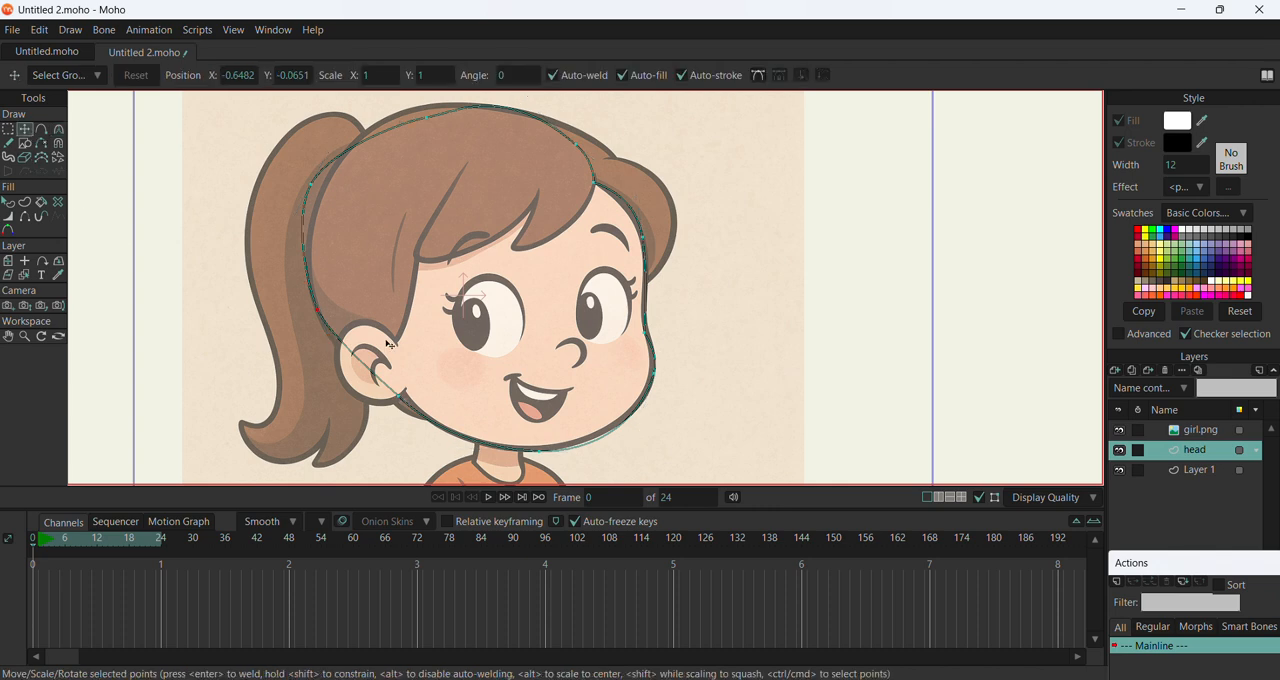
left_click(406, 395)
left_click_drag(411, 399, 422, 401)
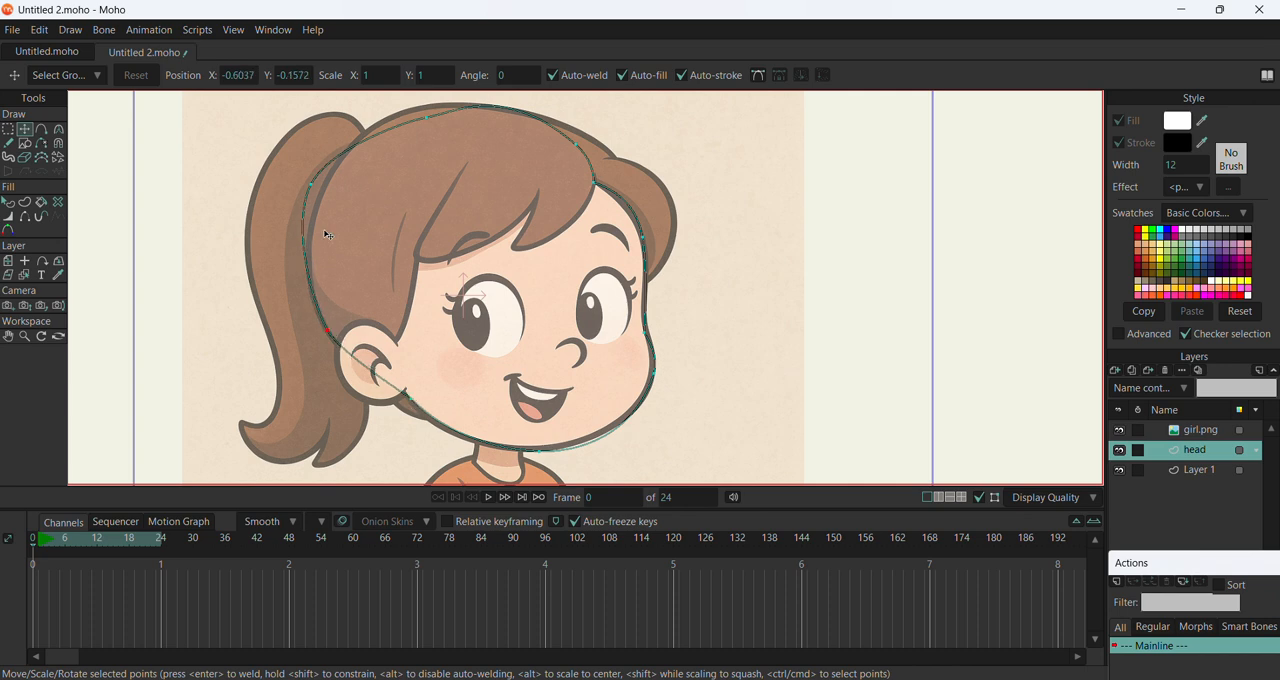
left_click_drag(309, 190, 320, 198)
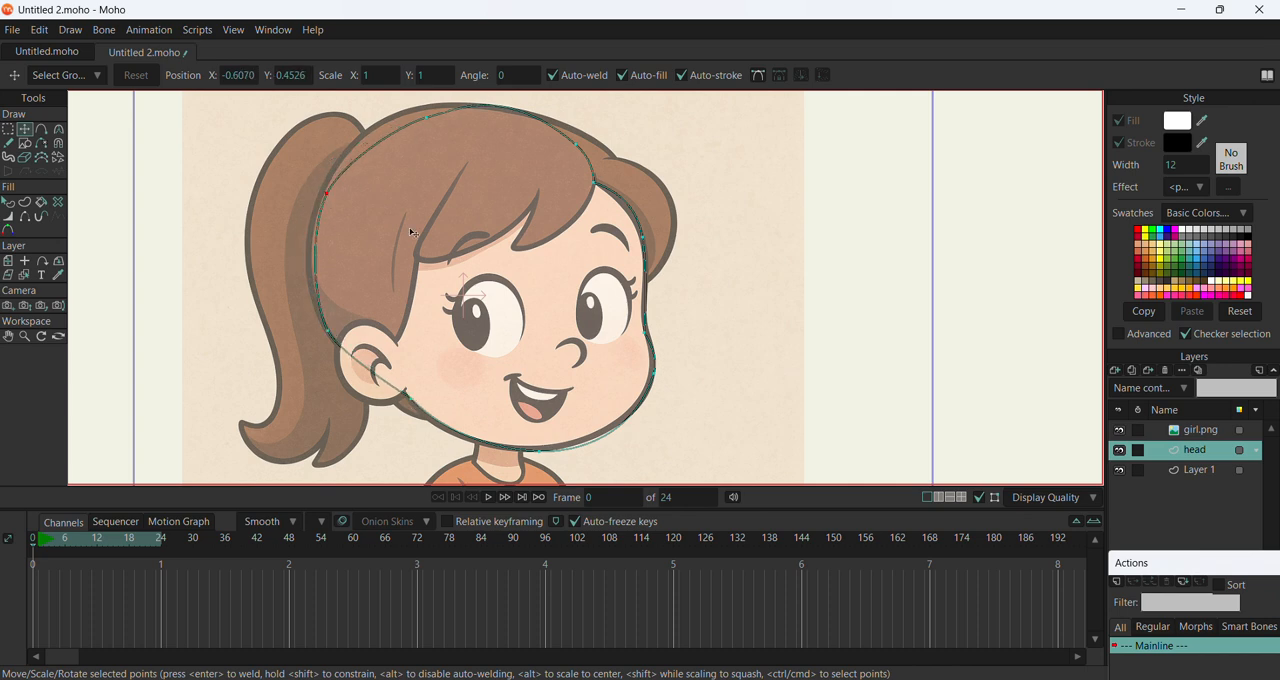
Hide the girl.png layer to inspect the traced head shape, and show the layer again
scroll(418, 196, "down", 2)
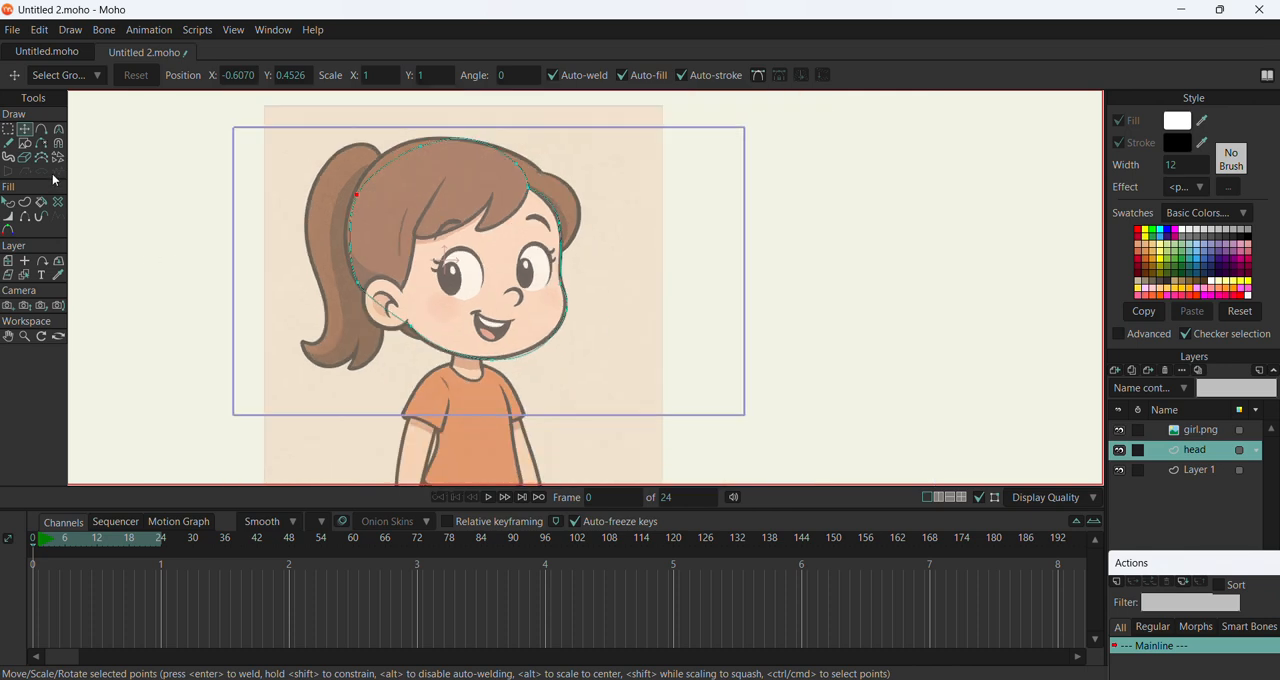
left_click(1119, 430)
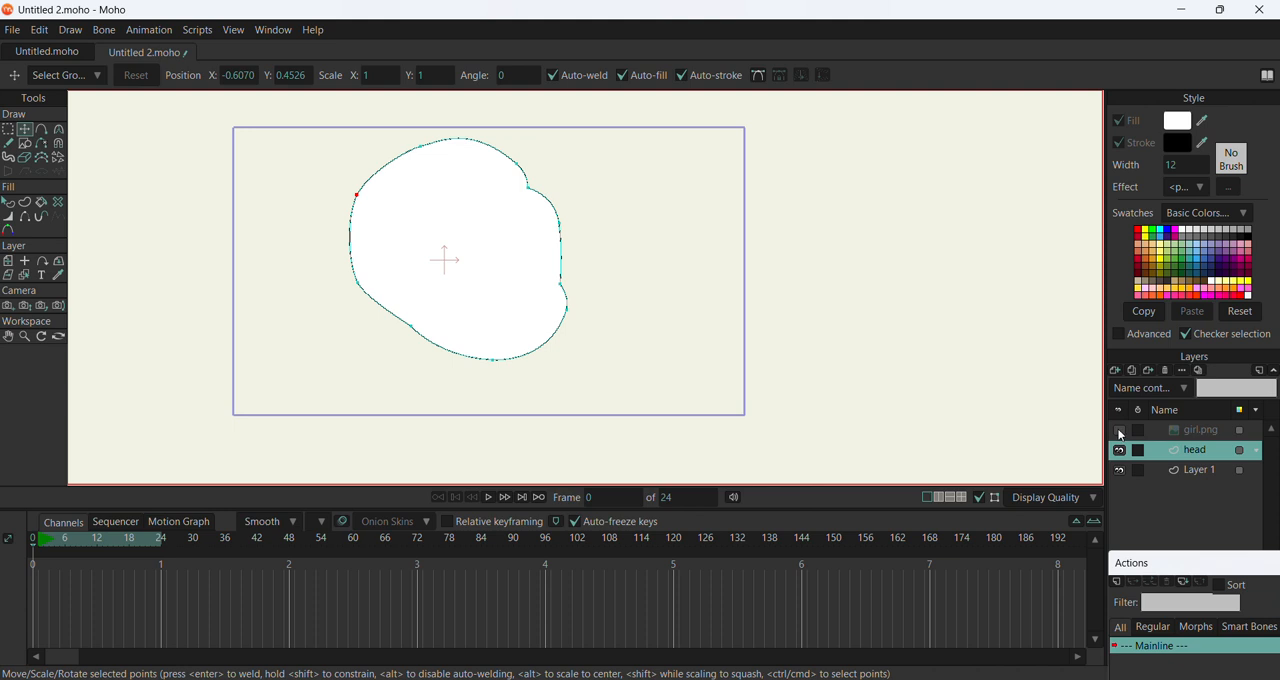
left_click(1119, 430)
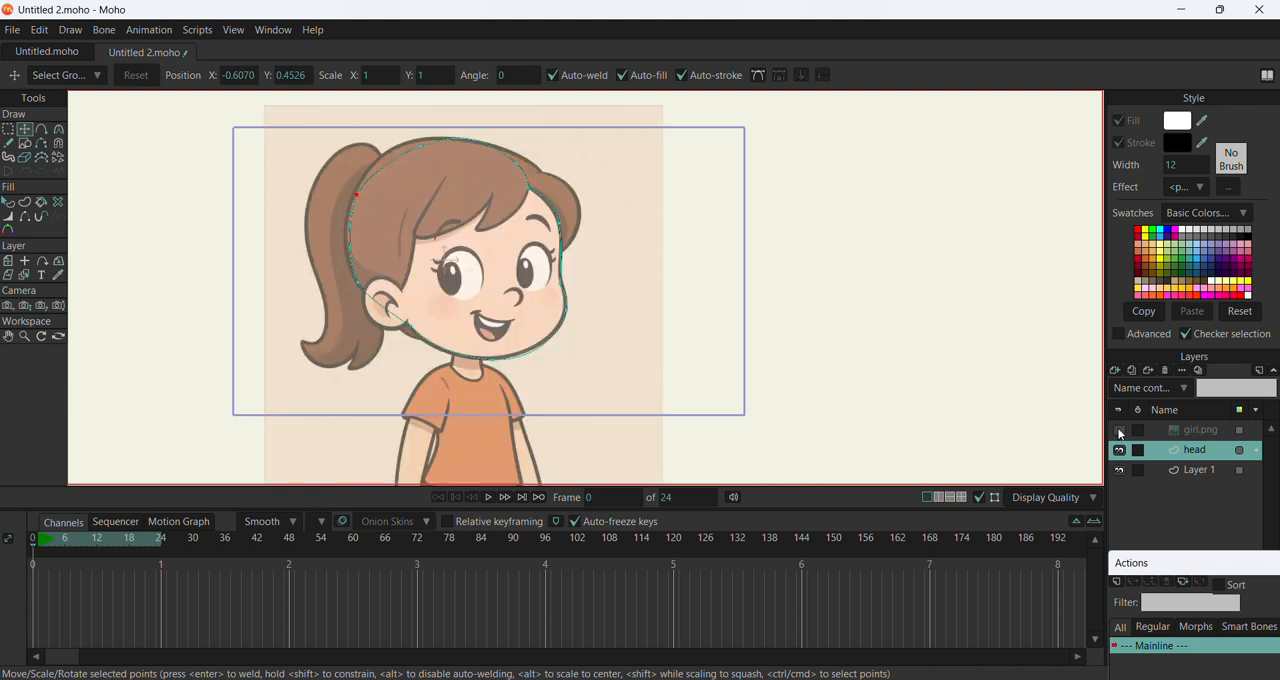
Fine-tune the position of the jaw point just below the ear
left_click(411, 325)
left_click_drag(413, 328, 411, 325)
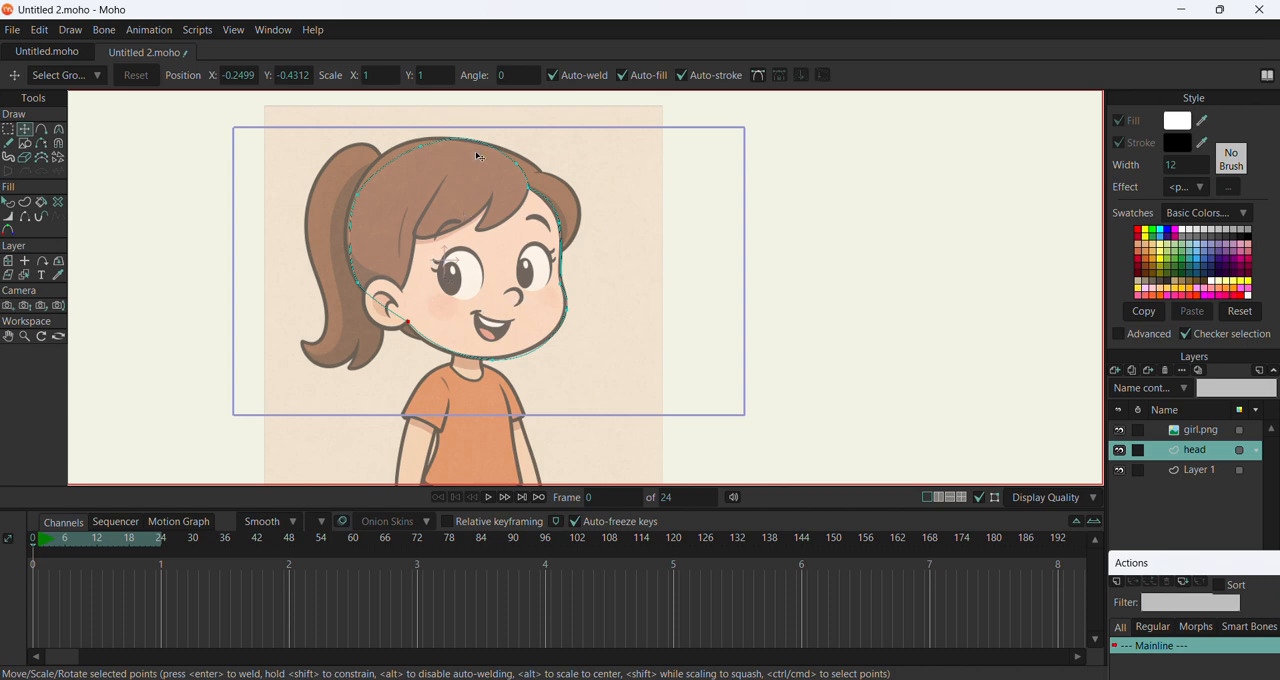
scroll(479, 157, "up", 3)
scroll(534, 210, "down", 2)
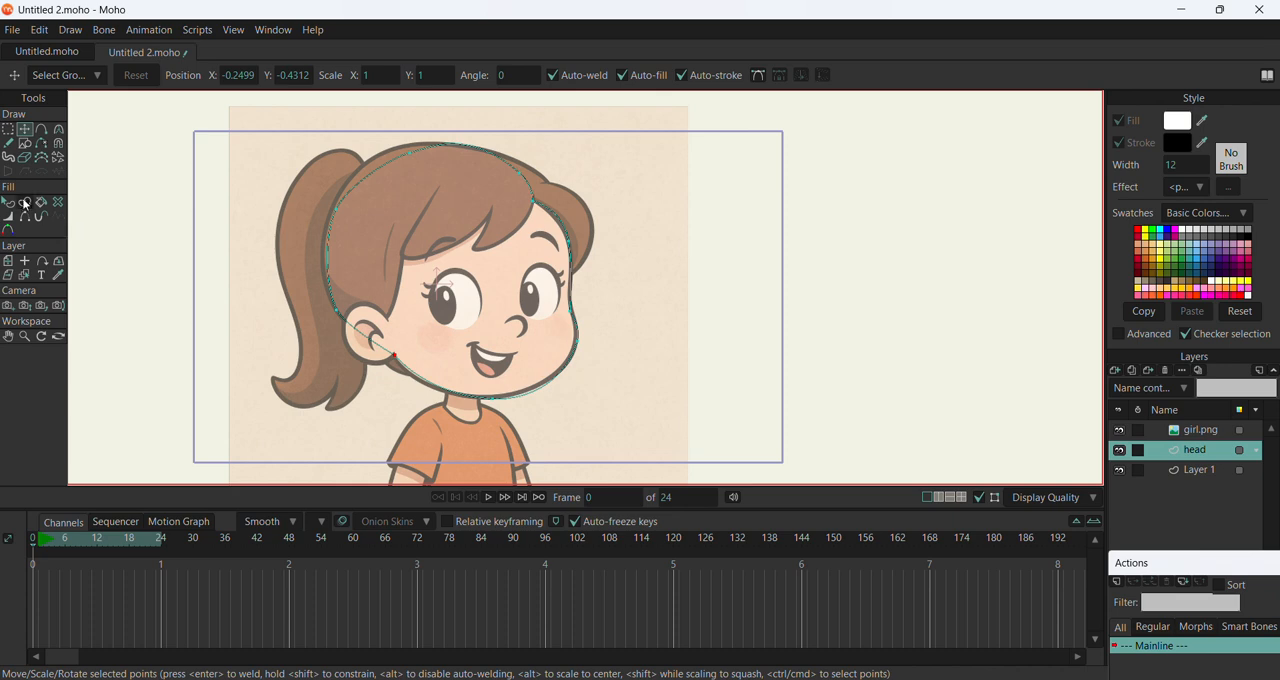
left_click(42, 131)
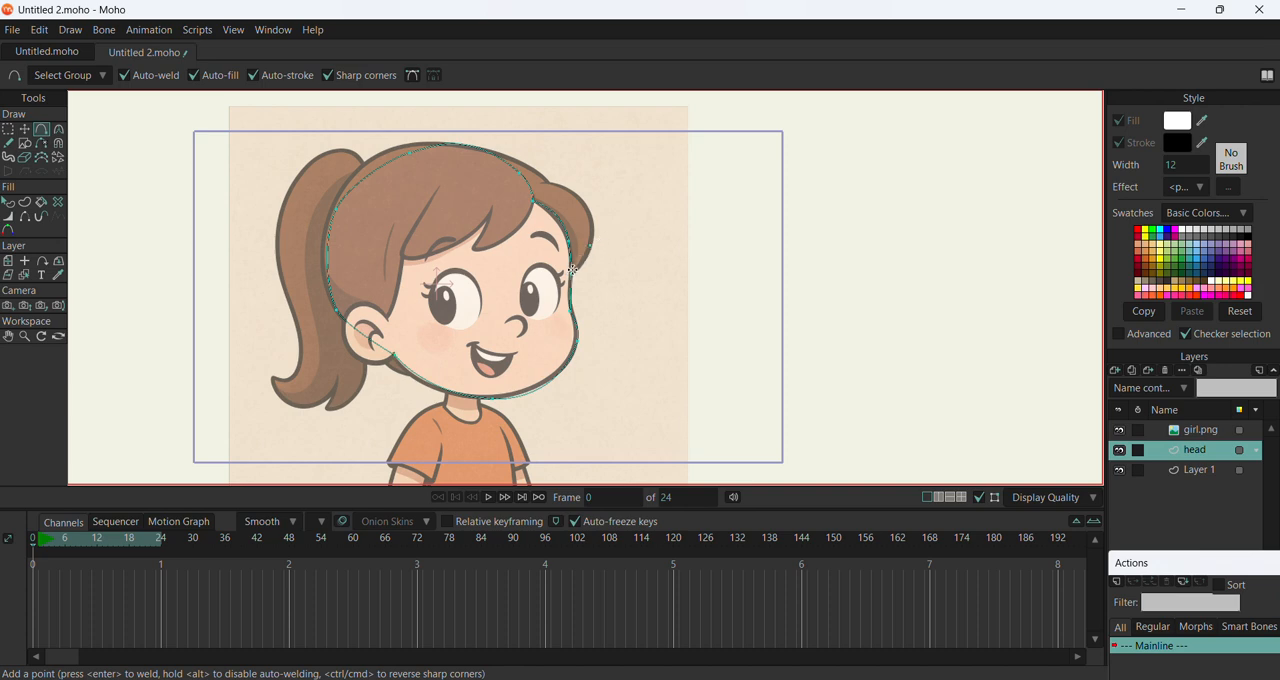
left_click(591, 246)
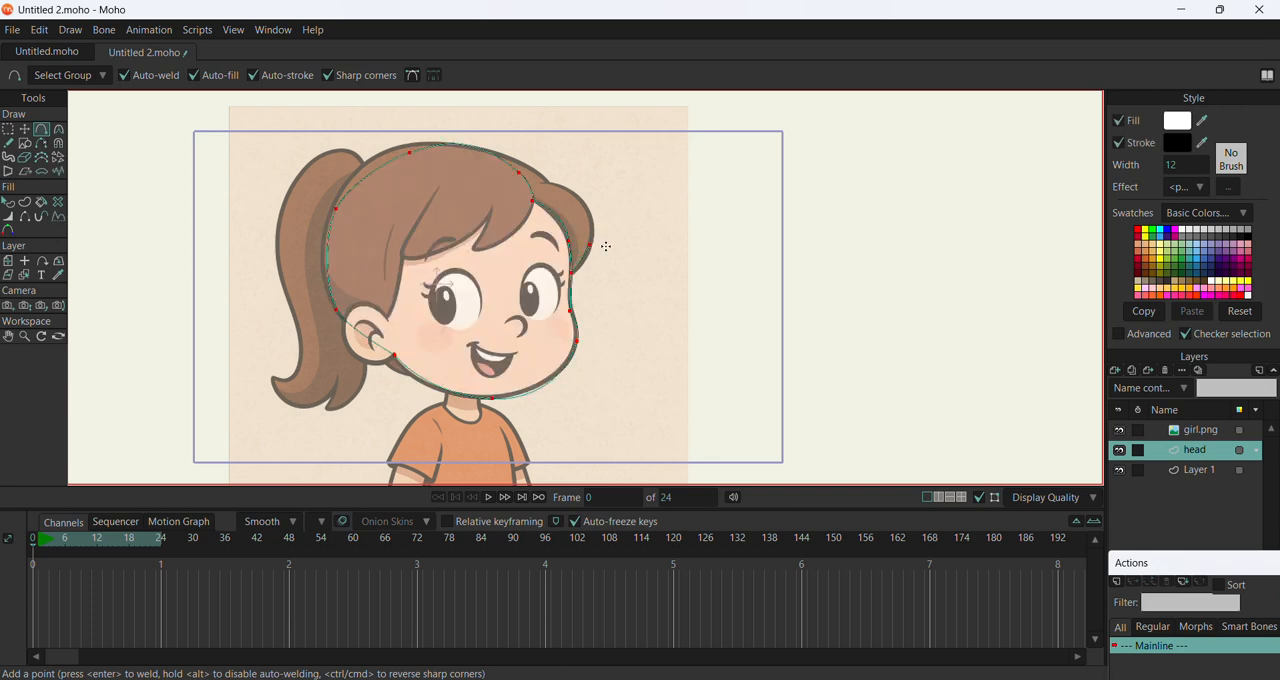
left_click_drag(591, 246, 594, 209)
left_click(518, 174)
left_click(33, 132)
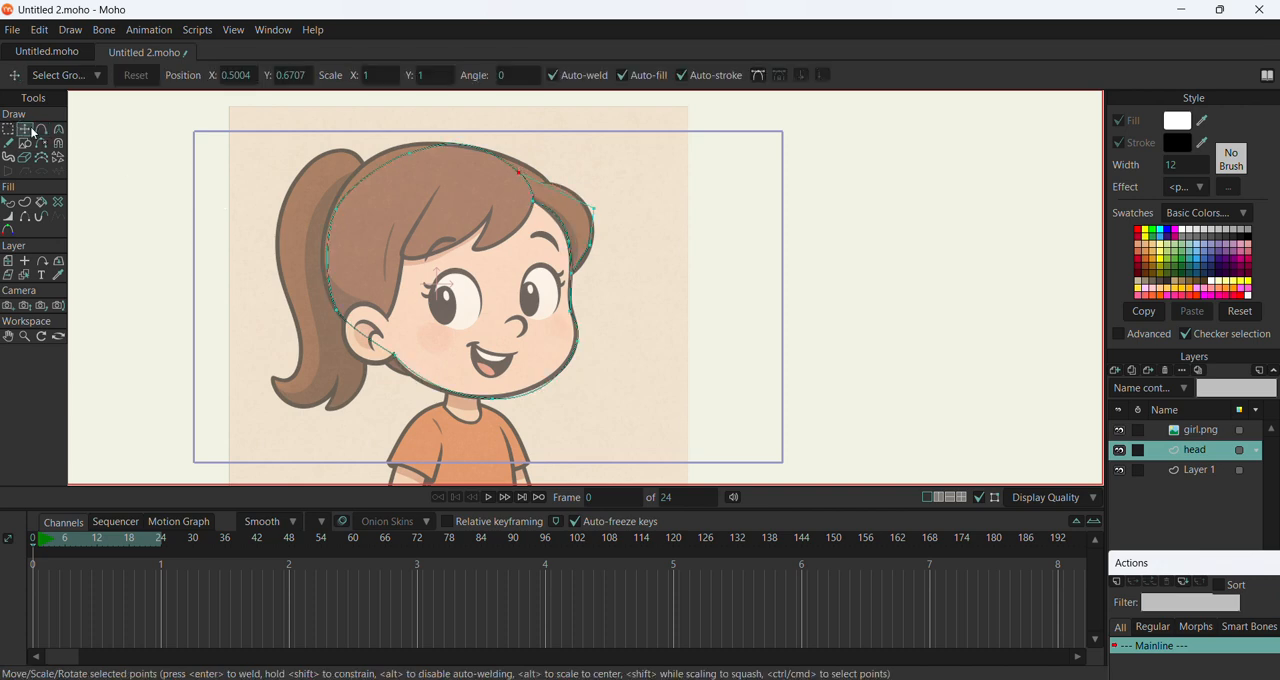
left_click(333, 300)
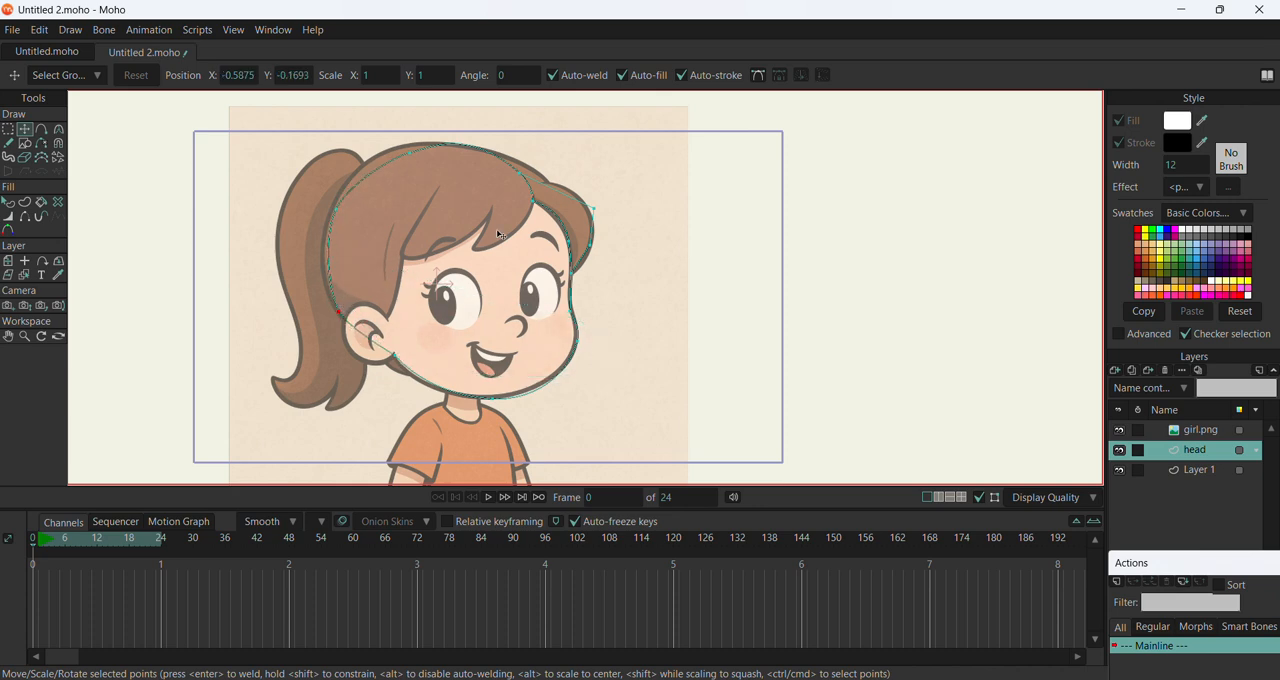
left_click(552, 183)
Try to pick the head shape by its outline near the temple with the Select Shape tool
left_click(9, 204)
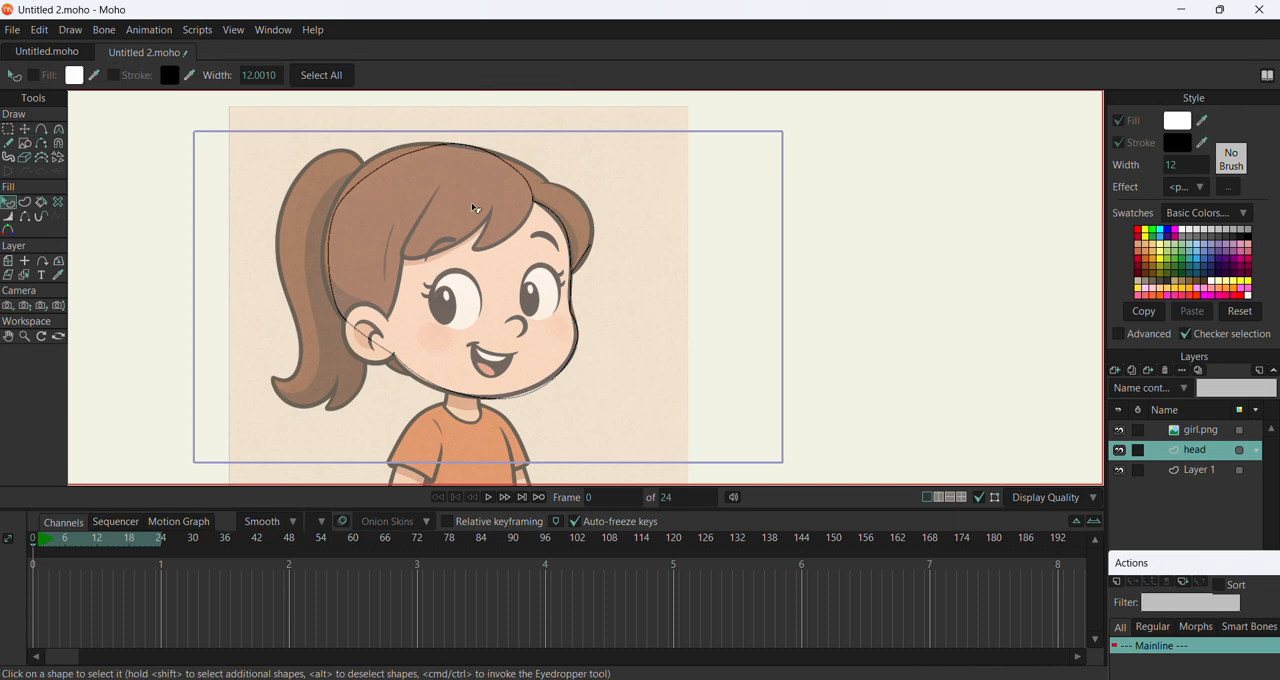
left_click(546, 209)
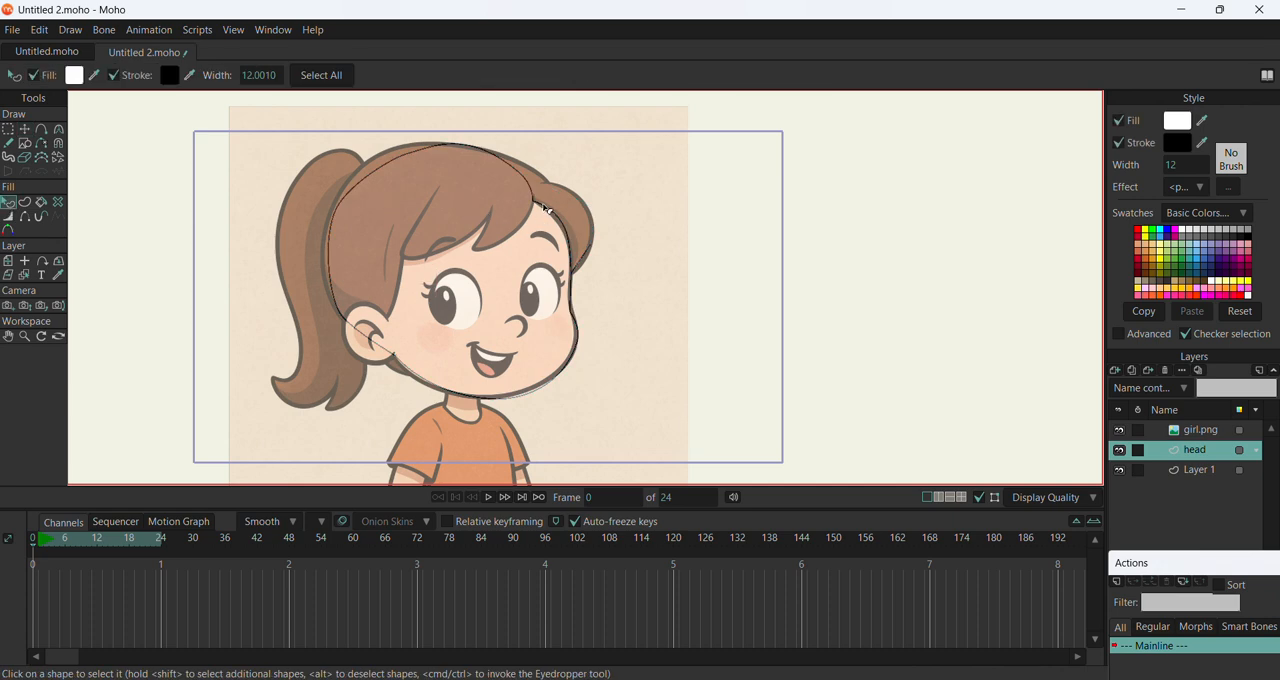
left_click(594, 226)
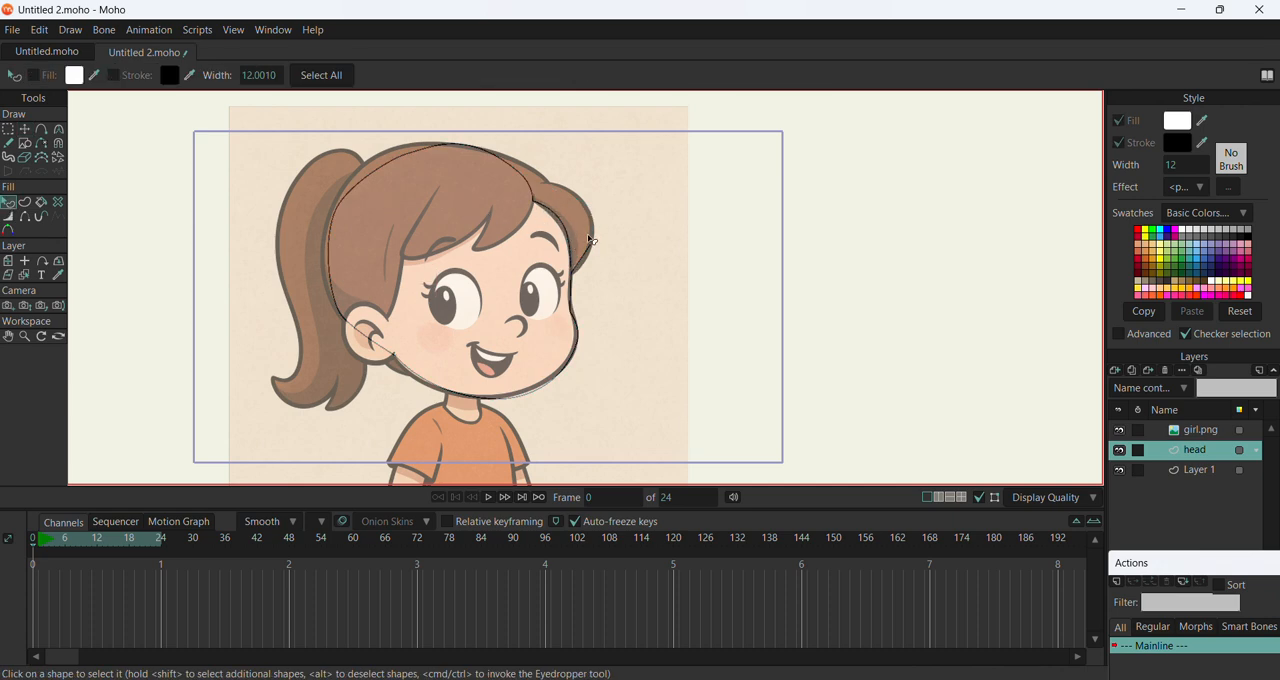
left_click(574, 295)
left_click(572, 282)
left_click(565, 279)
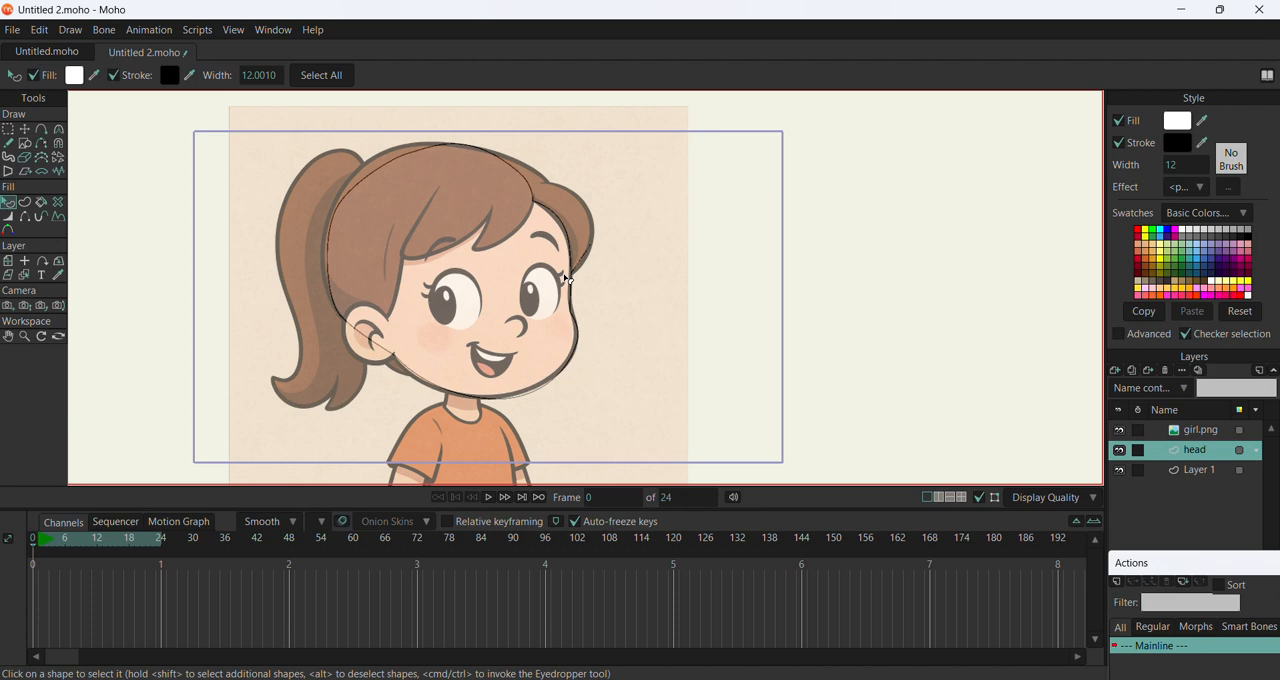
left_click(564, 279)
Trace the hair in the head layer with the Add Point tool around the side lock, crown, back of the head, ear and pointed fringe
left_click(41, 129)
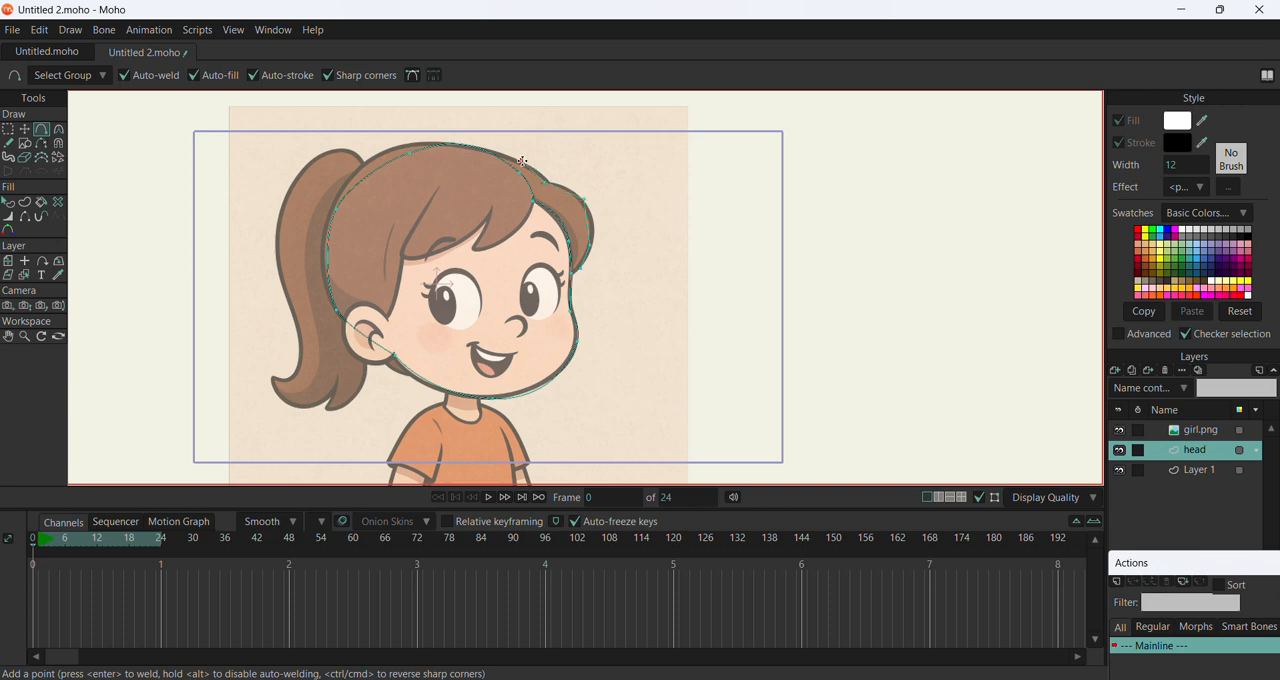
left_click_drag(504, 152, 486, 141)
left_click(384, 148)
left_click_drag(405, 253, 436, 191)
left_click(547, 232)
left_click(533, 204)
left_click(532, 205)
key("ctrl+z")
left_click(584, 268)
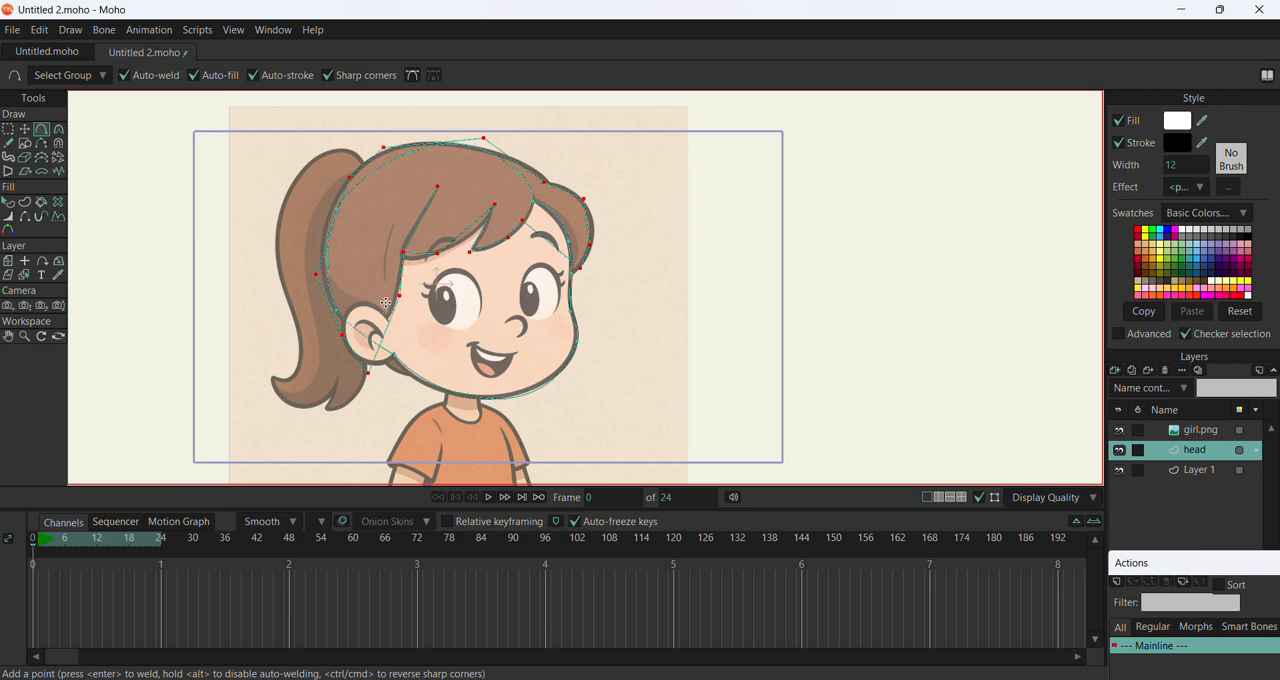
Move the hair outline's topmost crown point down onto the upper edge of the hair
left_click(24, 129)
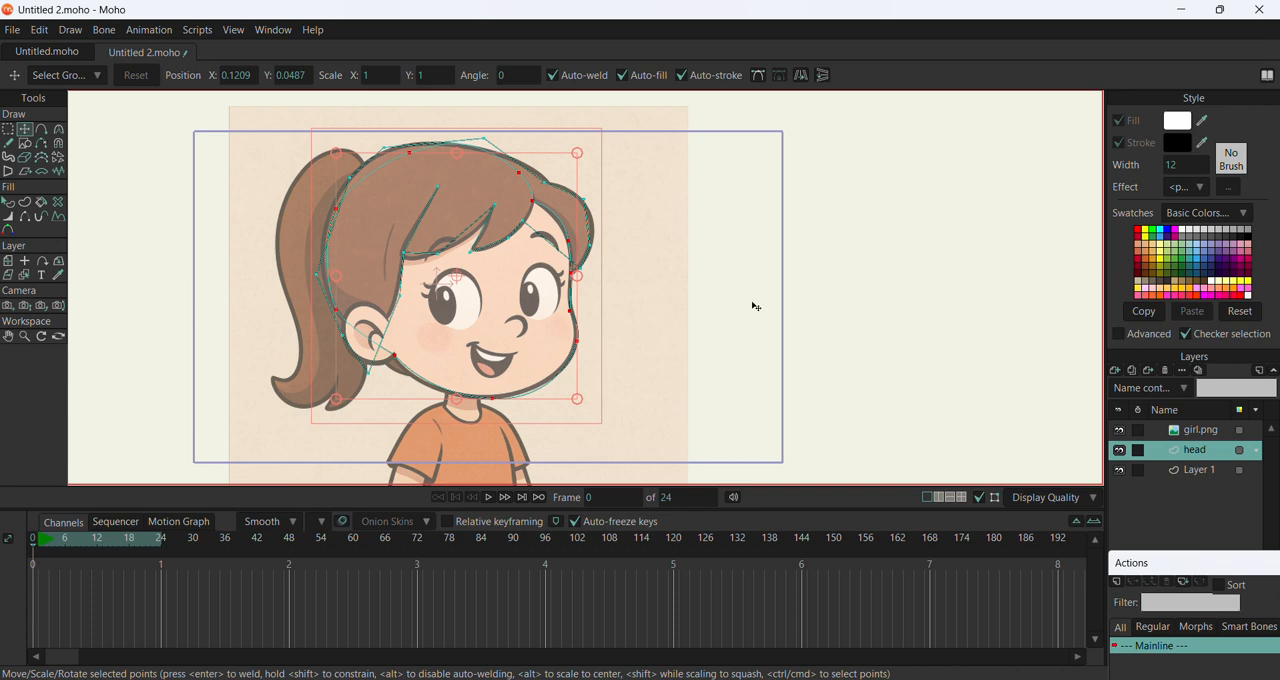
scroll(560, 290, "up", 3)
scroll(600, 315, "down", 3)
scroll(511, 179, "up", 1)
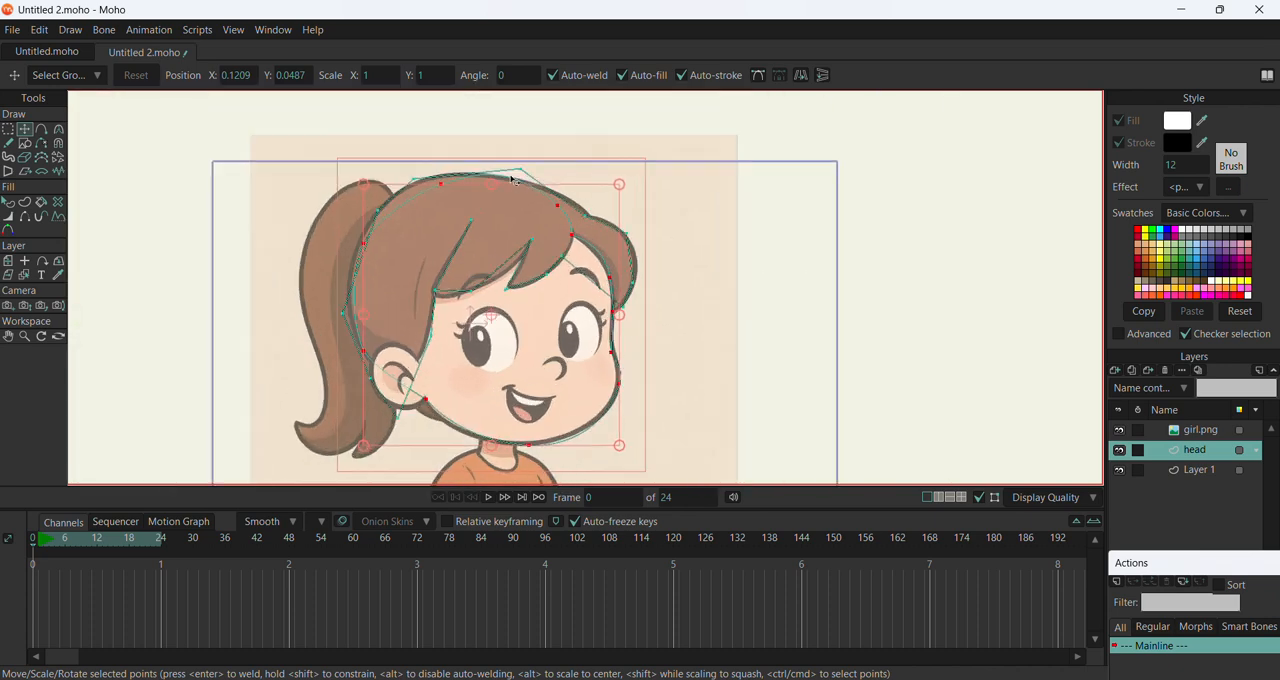
scroll(680, 240, "down", 1)
scroll(540, 240, "up", 3)
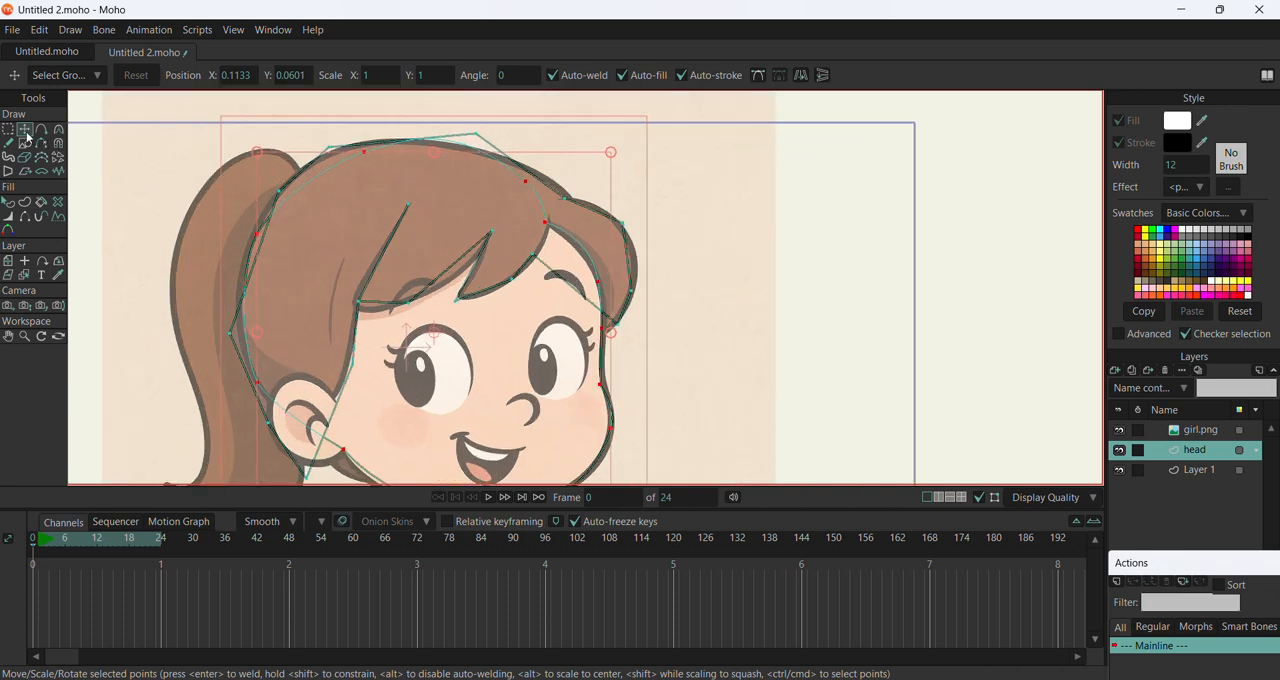
left_click(476, 136)
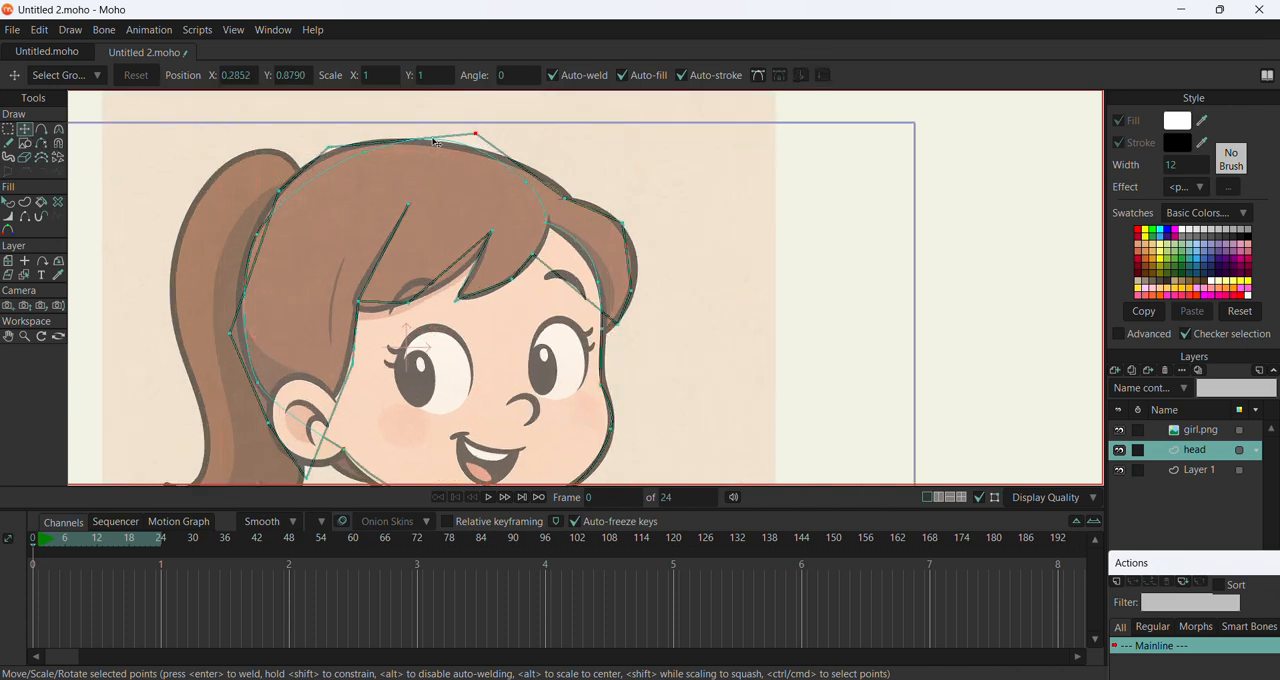
left_click_drag(476, 136, 469, 147)
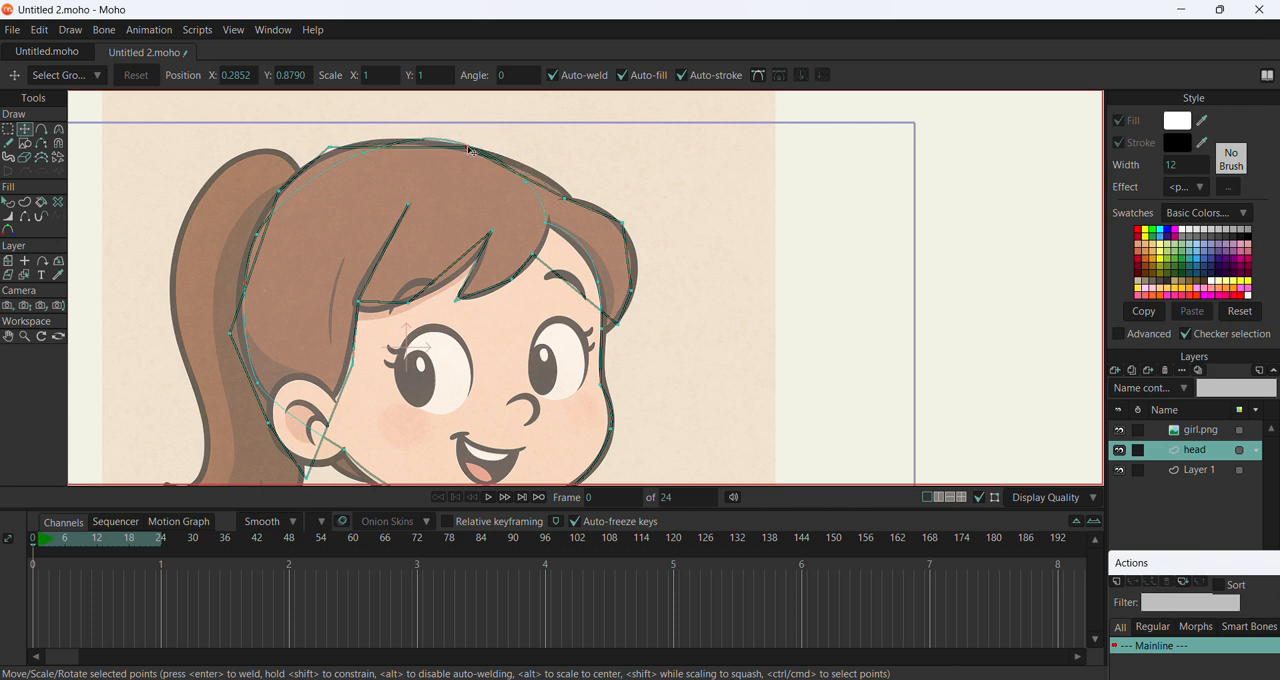
Curve the hair's crown point and side lock, giving the lock's lower point about 0.61 and its upper point 0.36
left_click(62, 131)
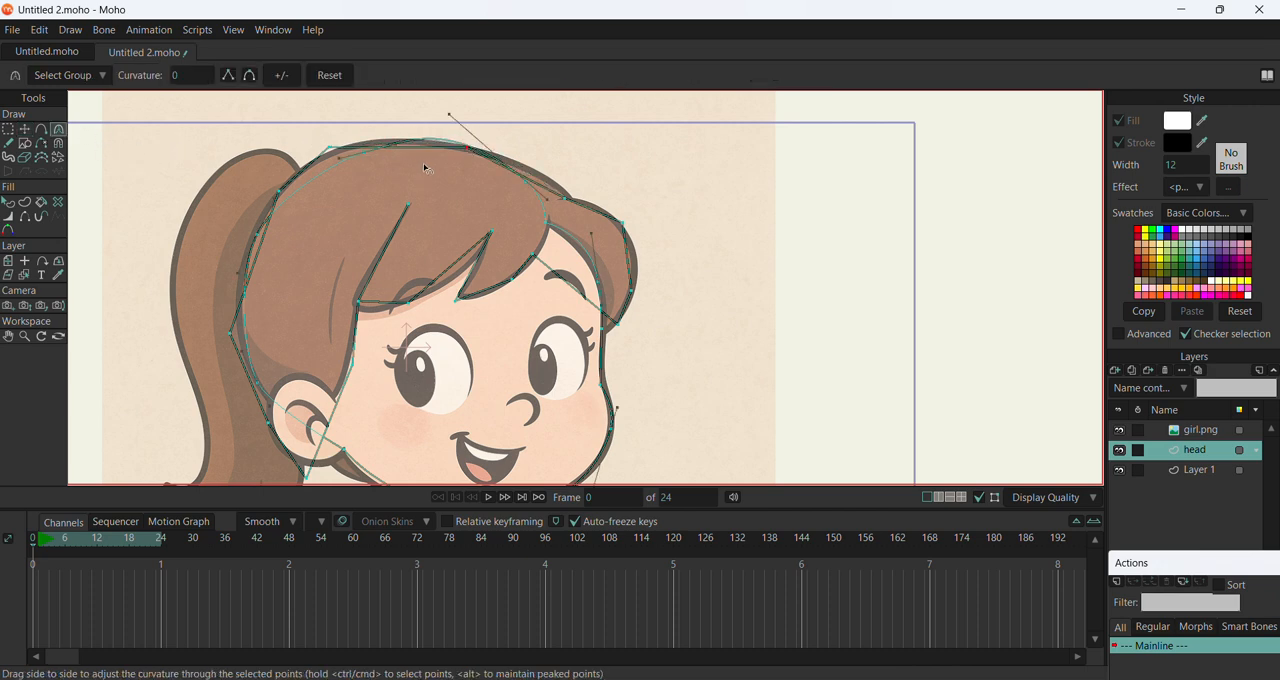
left_click_drag(525, 157, 995, 347)
left_click(640, 289)
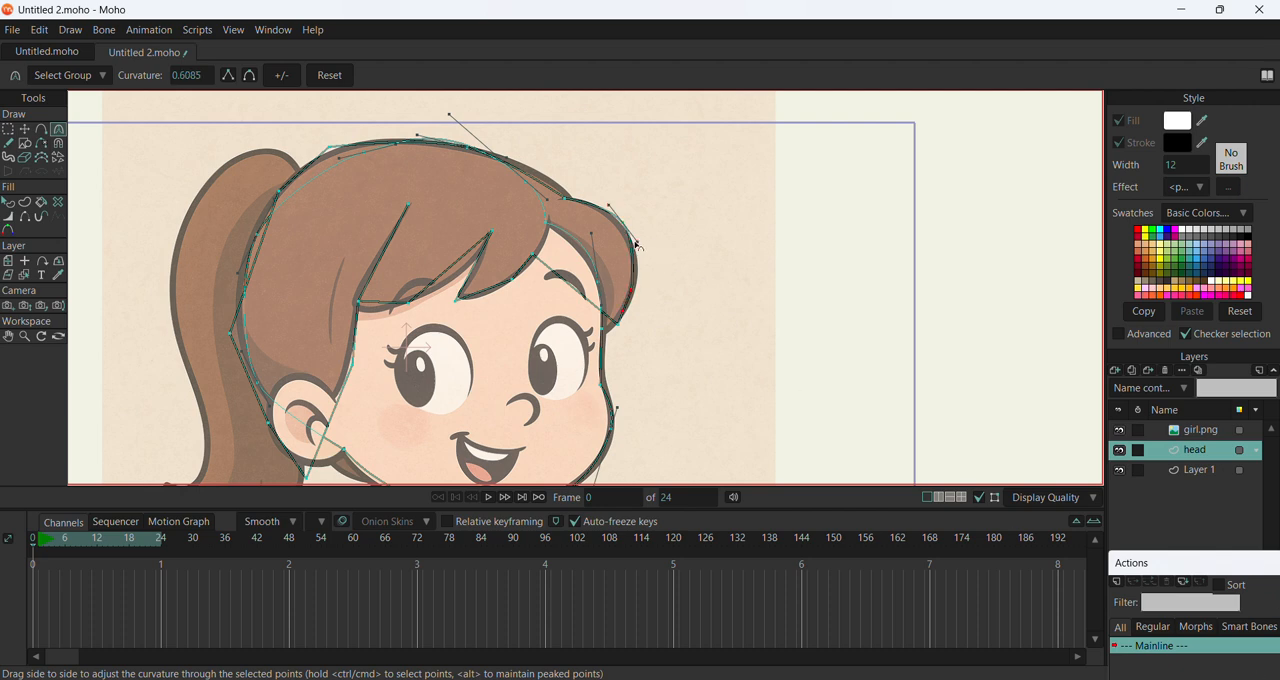
left_click_drag(637, 245, 651, 274)
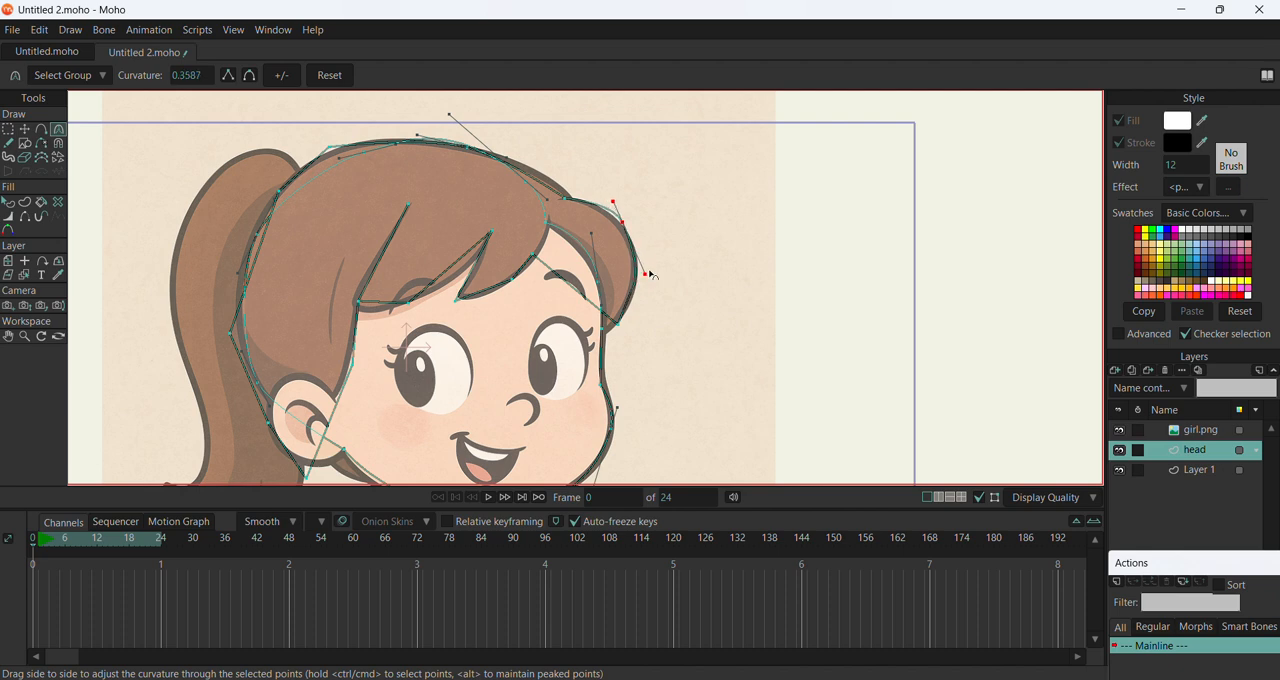
Curve the hair outline's rear crown point and the back-of-head point, giving the latter a curvature of about 0.38
scroll(304, 133, "down", 1)
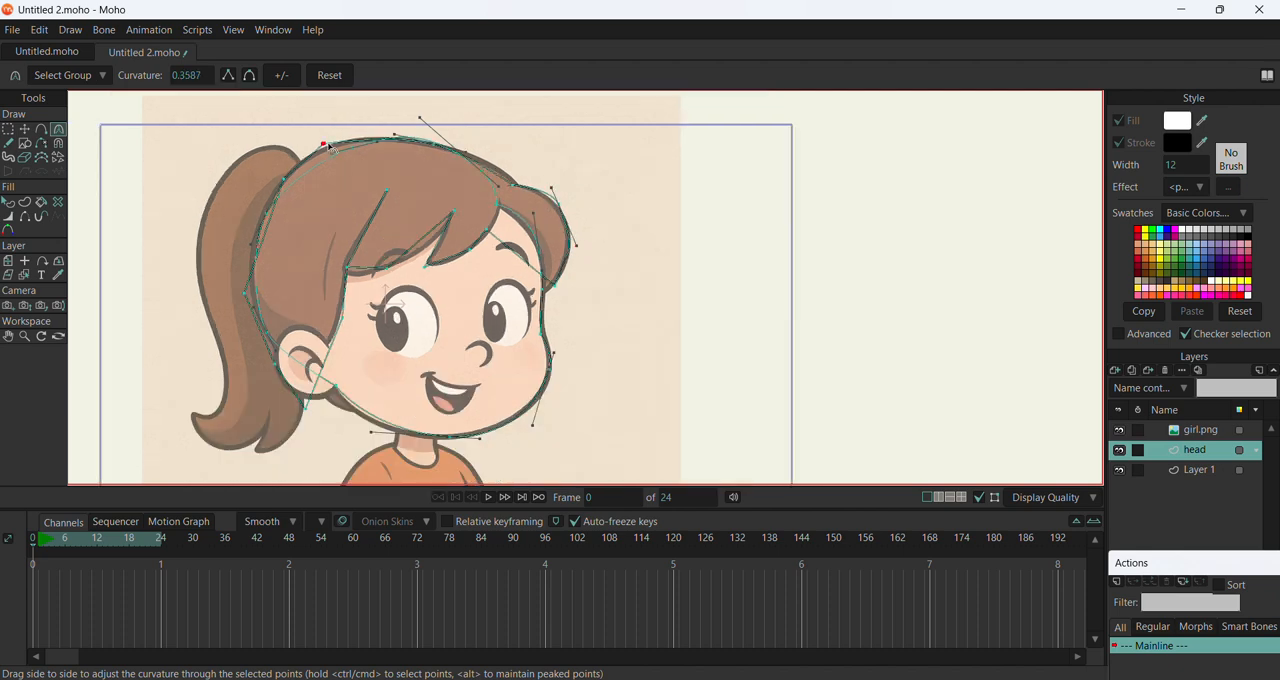
left_click_drag(325, 144, 550, 93)
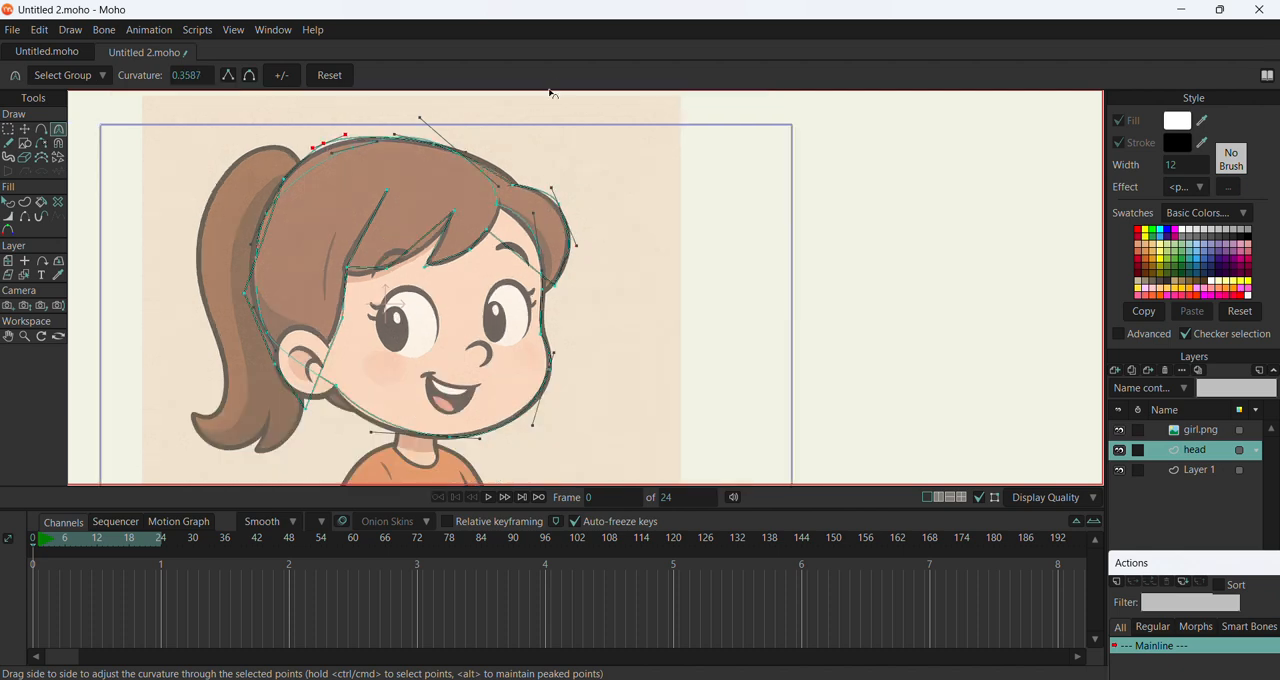
left_click(247, 296)
left_click_drag(249, 303, 632, 340)
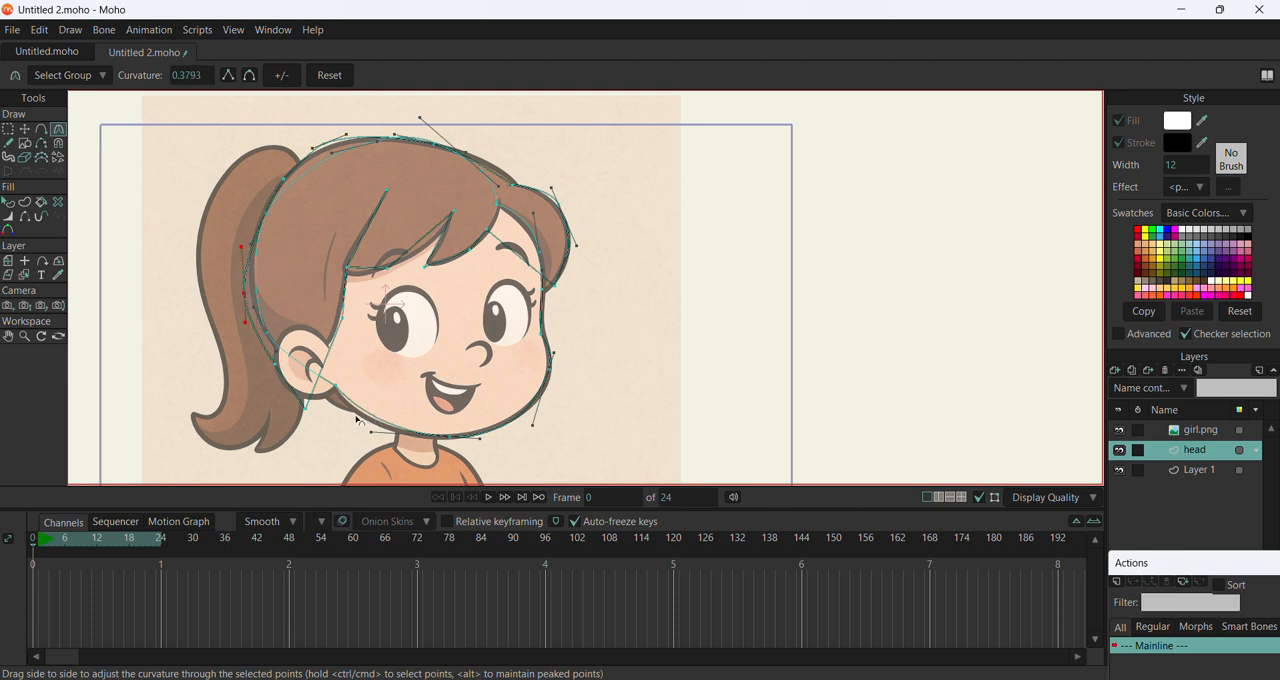
Move the hair outline's lowest point below the ear up to the drawn lock tip in front of the ear
left_click(305, 408)
left_click(24, 131)
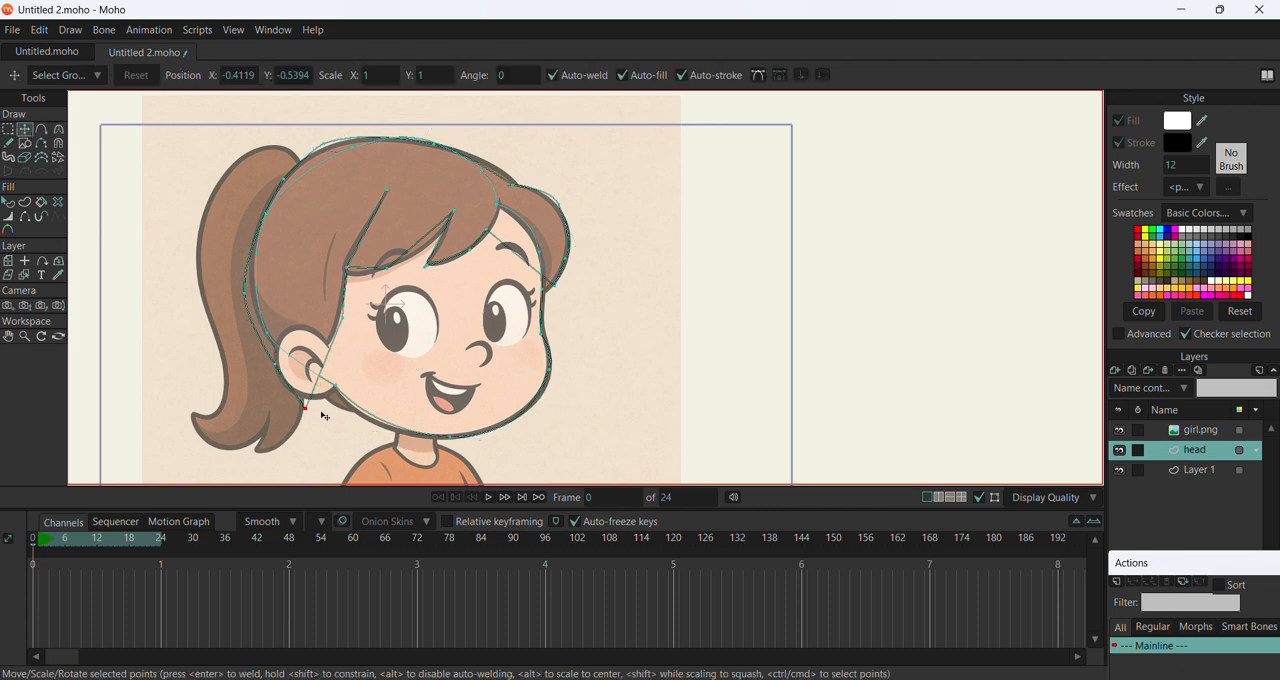
left_click_drag(305, 410, 336, 347)
Curve the lock-tip point in front of the ear and the middle point of the fringe's lower edge, the latter to about 0.31
left_click(59, 129)
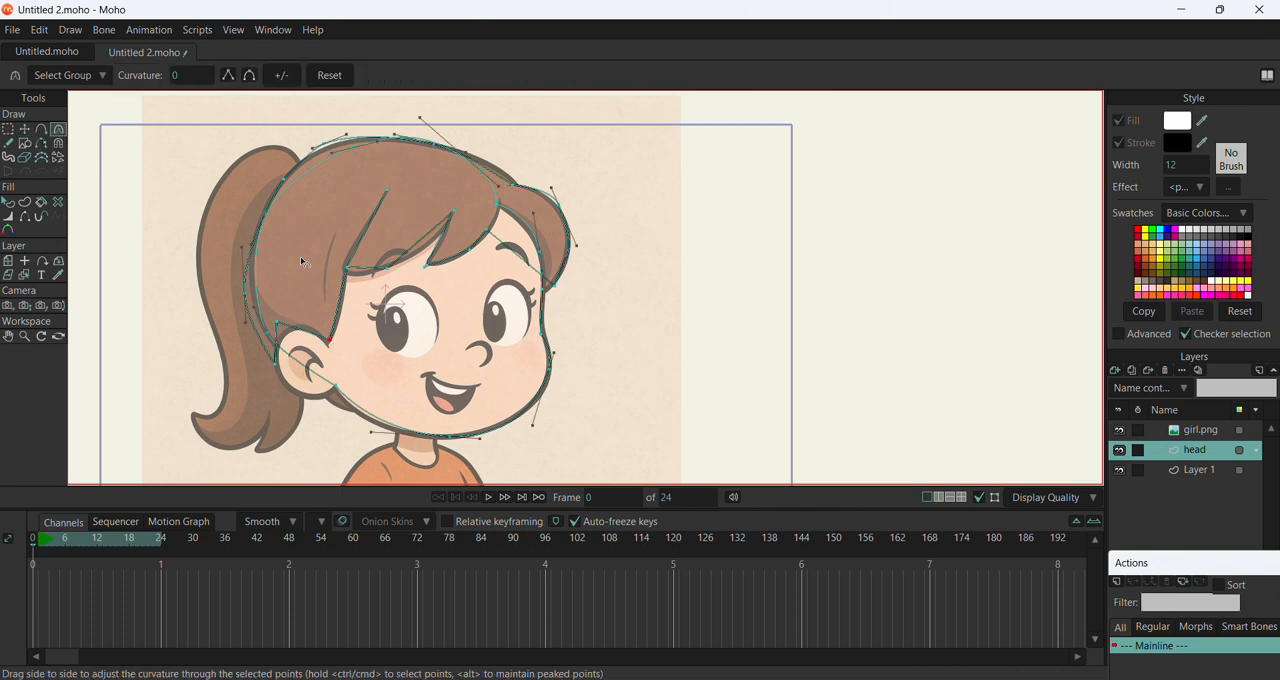
left_click_drag(335, 348, 541, 337)
left_click_drag(385, 269, 684, 207)
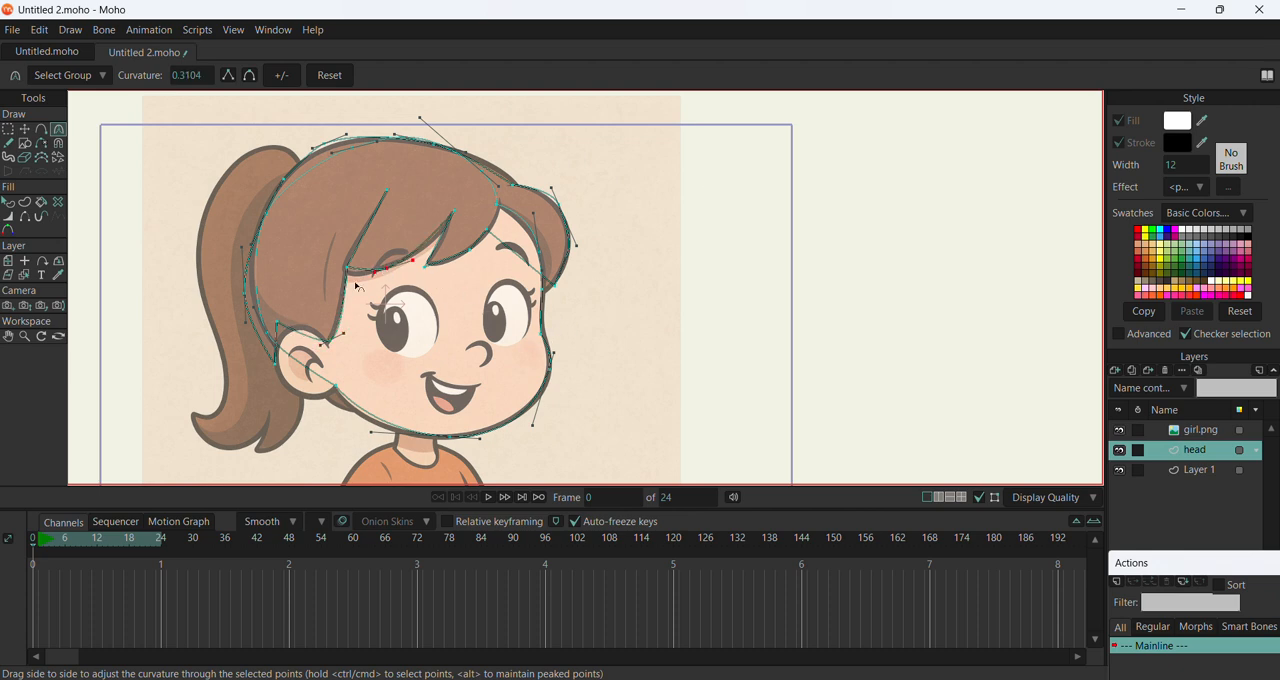
Move the fringe's rear corner point onto the drawn corner and curve the pointed fringe tip to about 0.03
left_click(25, 129)
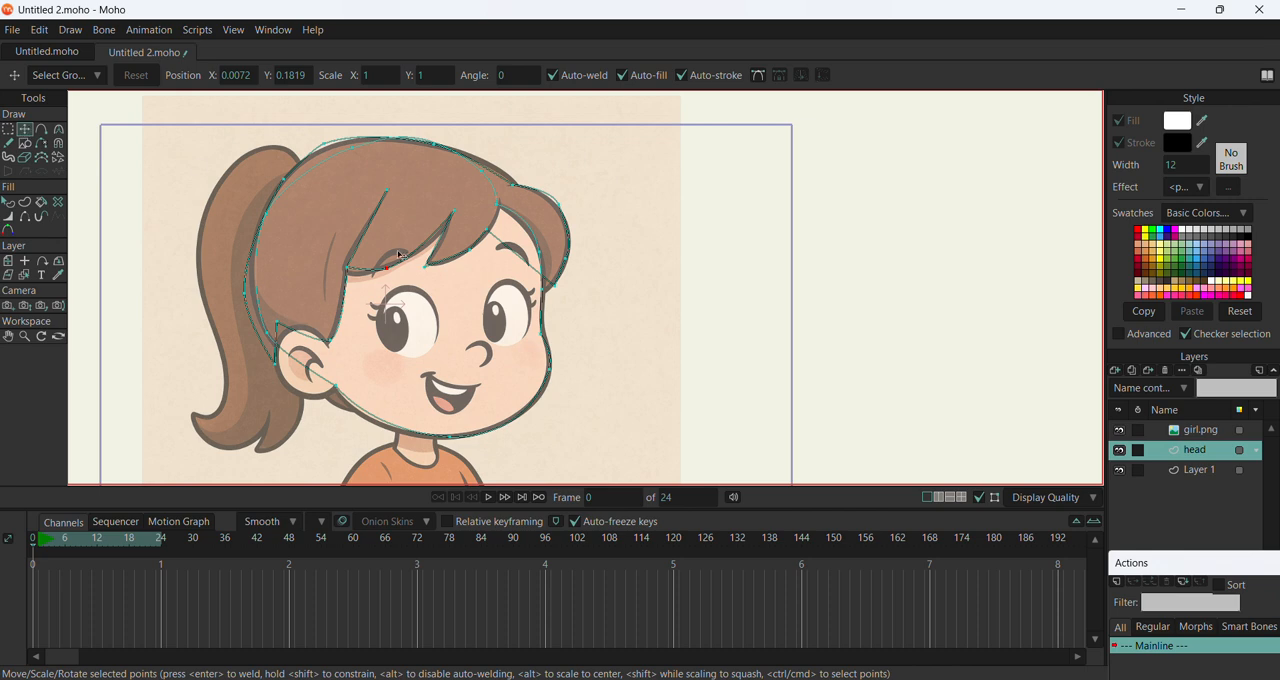
left_click(342, 278)
left_click_drag(343, 281, 337, 284)
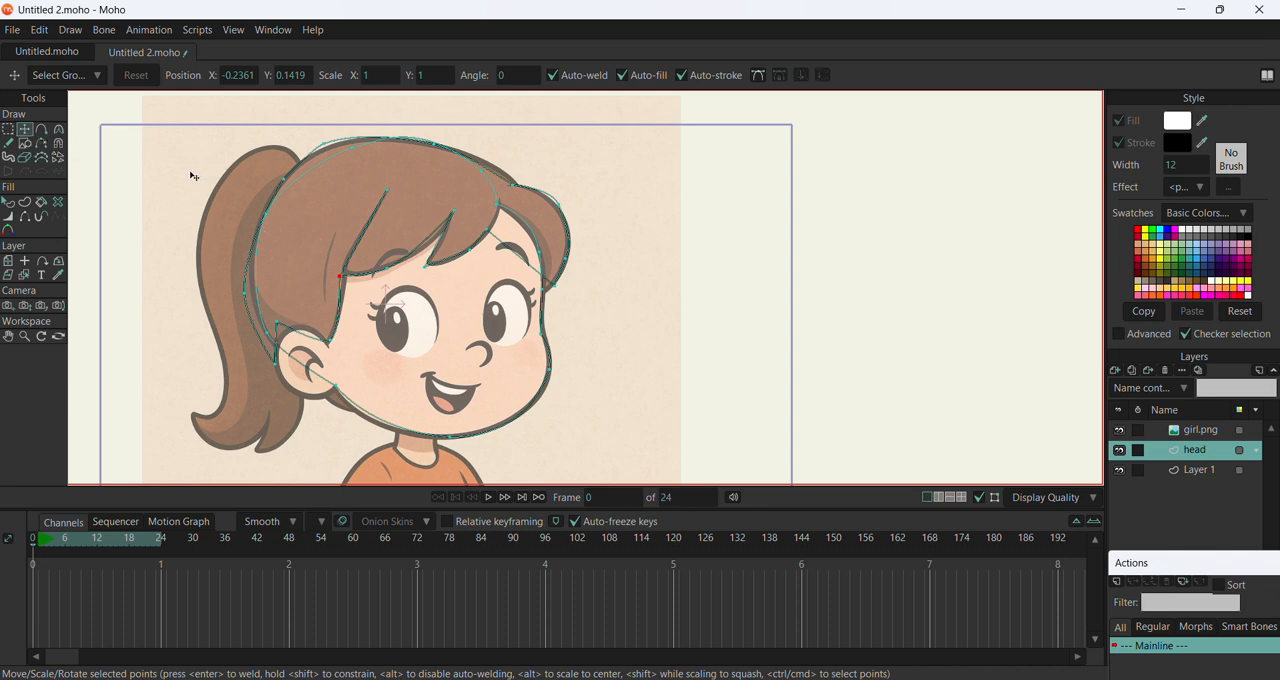
key("c")
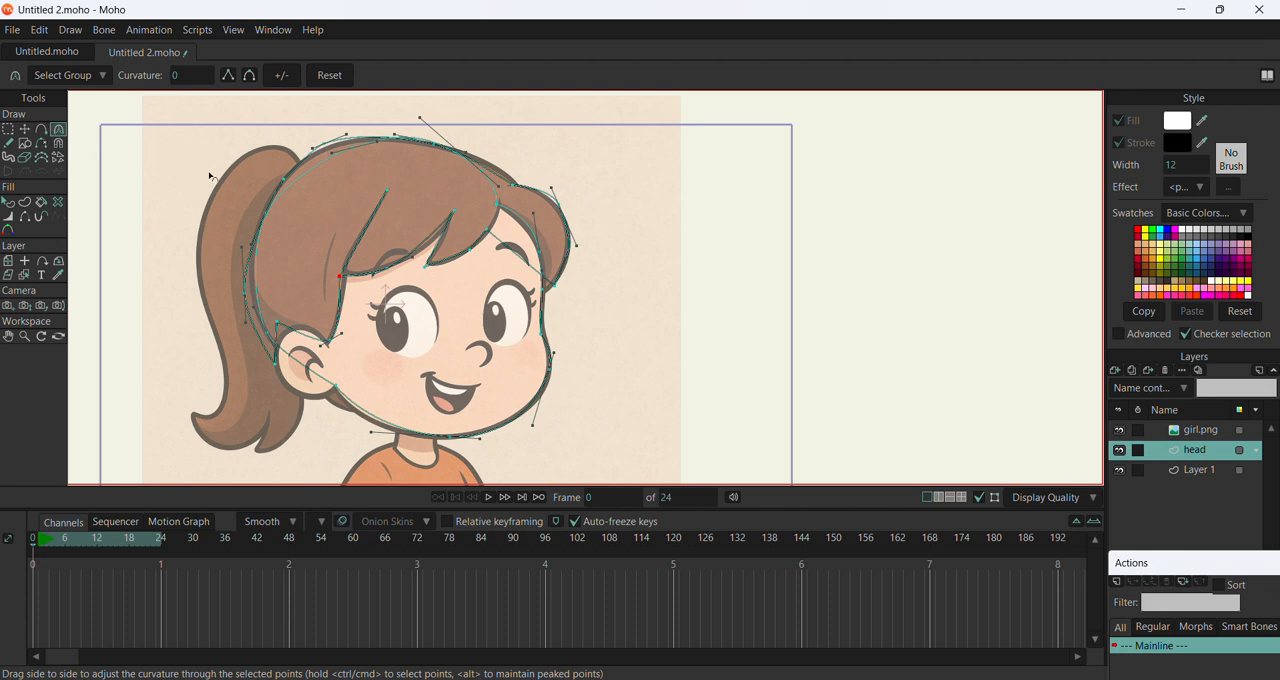
key("t")
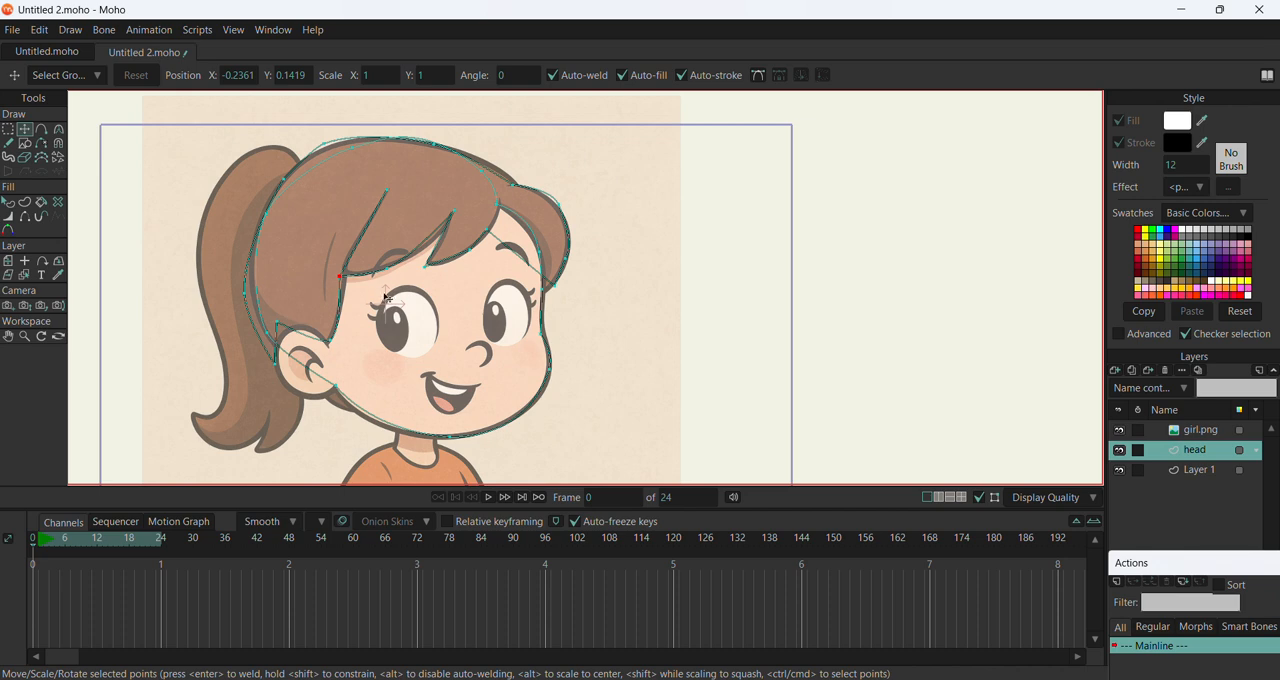
key("c")
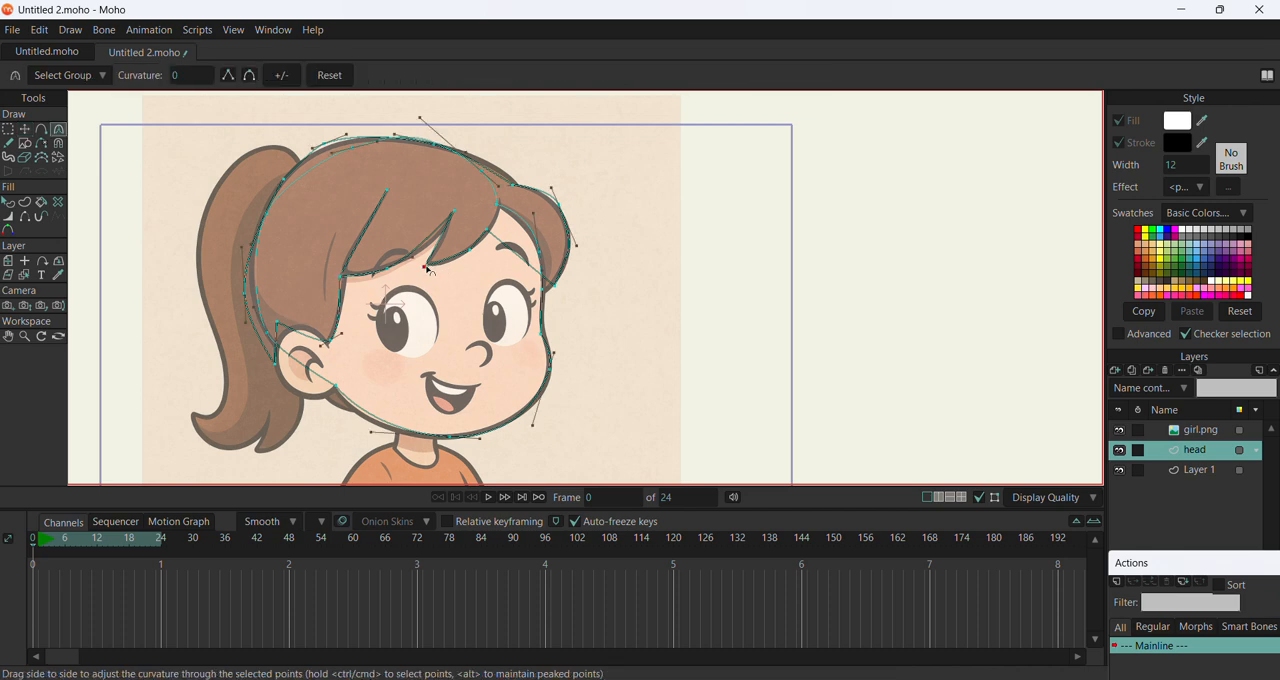
mouse_move(427, 268)
left_mouse_down()
mouse_move(503, 274)
mouse_move(447, 271)
left_mouse_up()
Move the side lock's end point onto the drawn lock tip and curve the outline point just above it
scroll(520, 261, "up", 3)
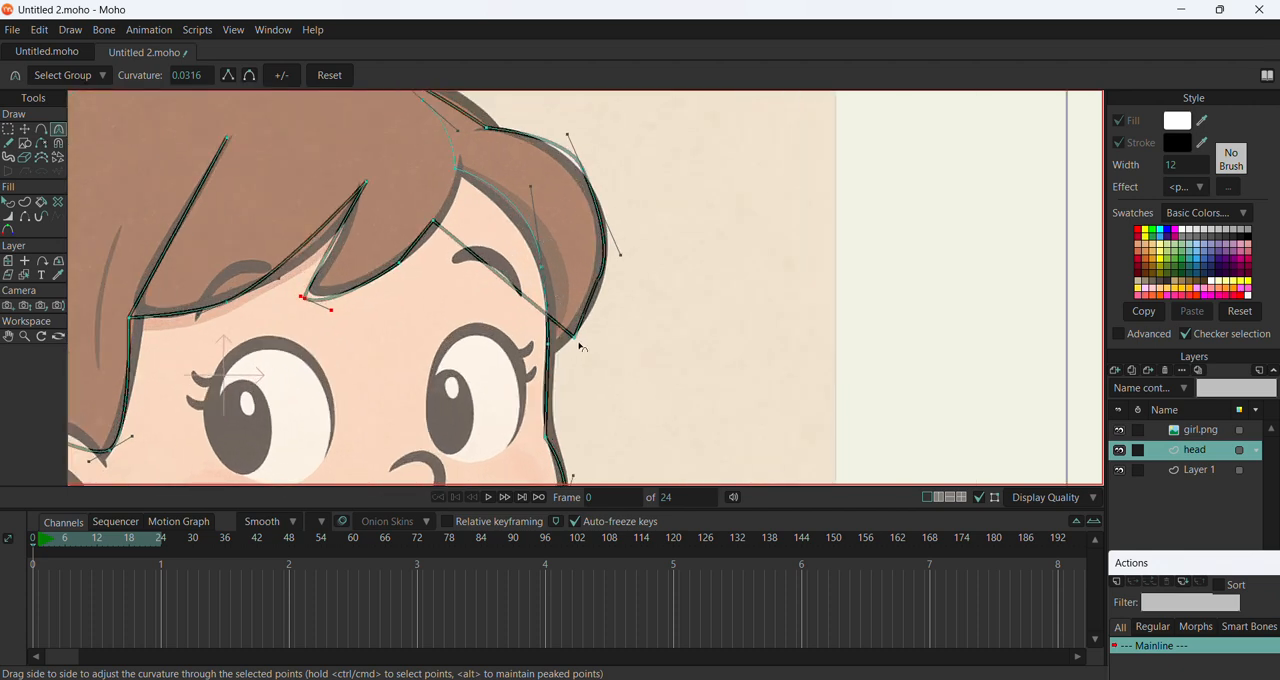
mouse_move(567, 349)
left_mouse_down()
mouse_move(677, 354)
mouse_move(617, 368)
mouse_move(560, 348)
left_mouse_up()
key("t")
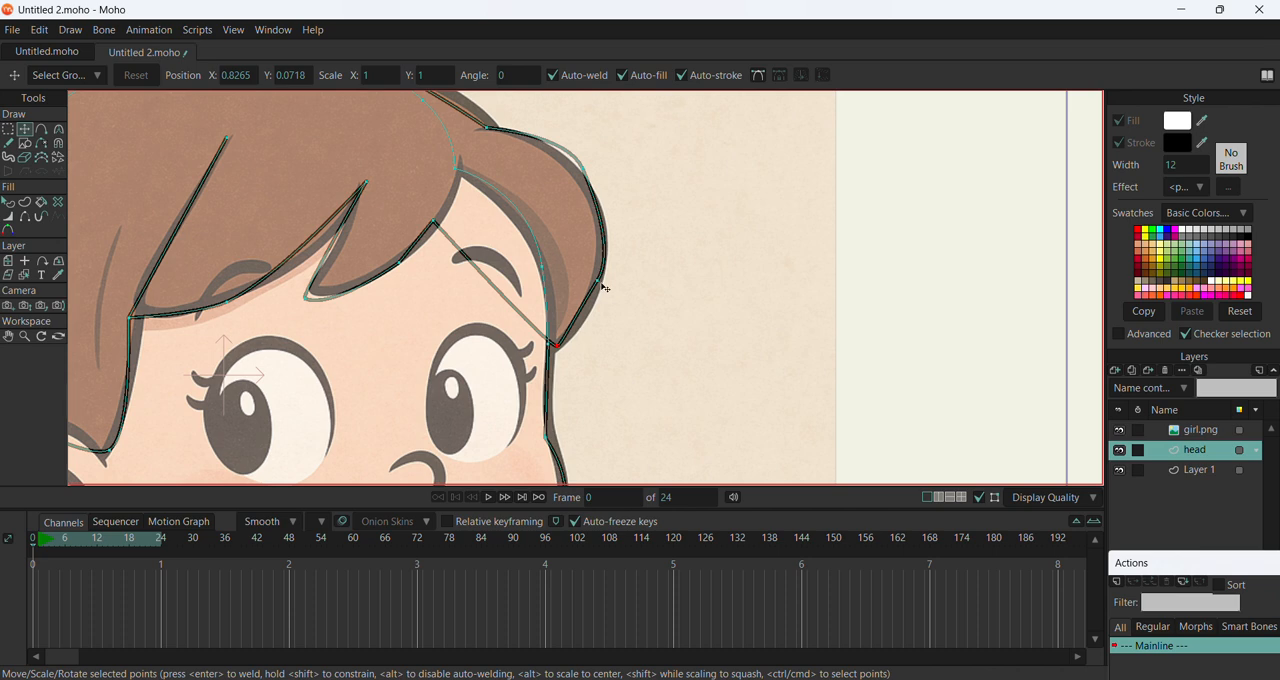
key("c")
left_click_drag(597, 283, 622, 253)
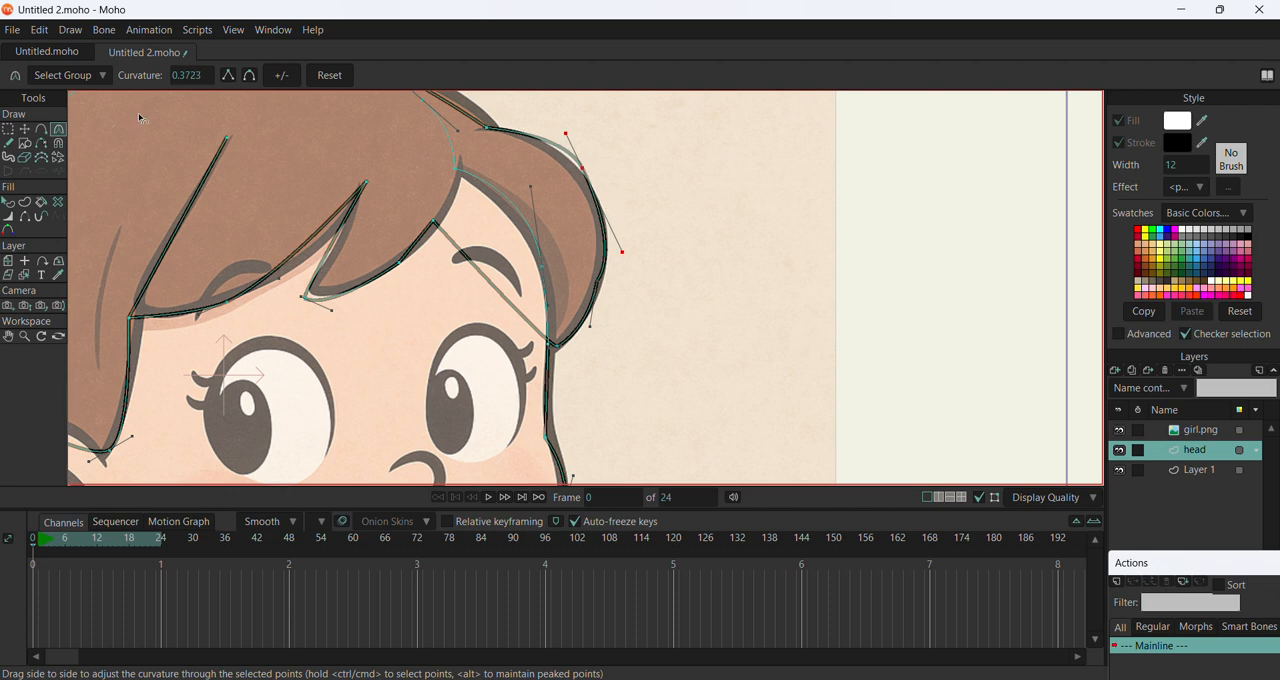
Move the side lock's upper and lower outline points to fit the drawn outer edge of the lock
left_click(25, 129)
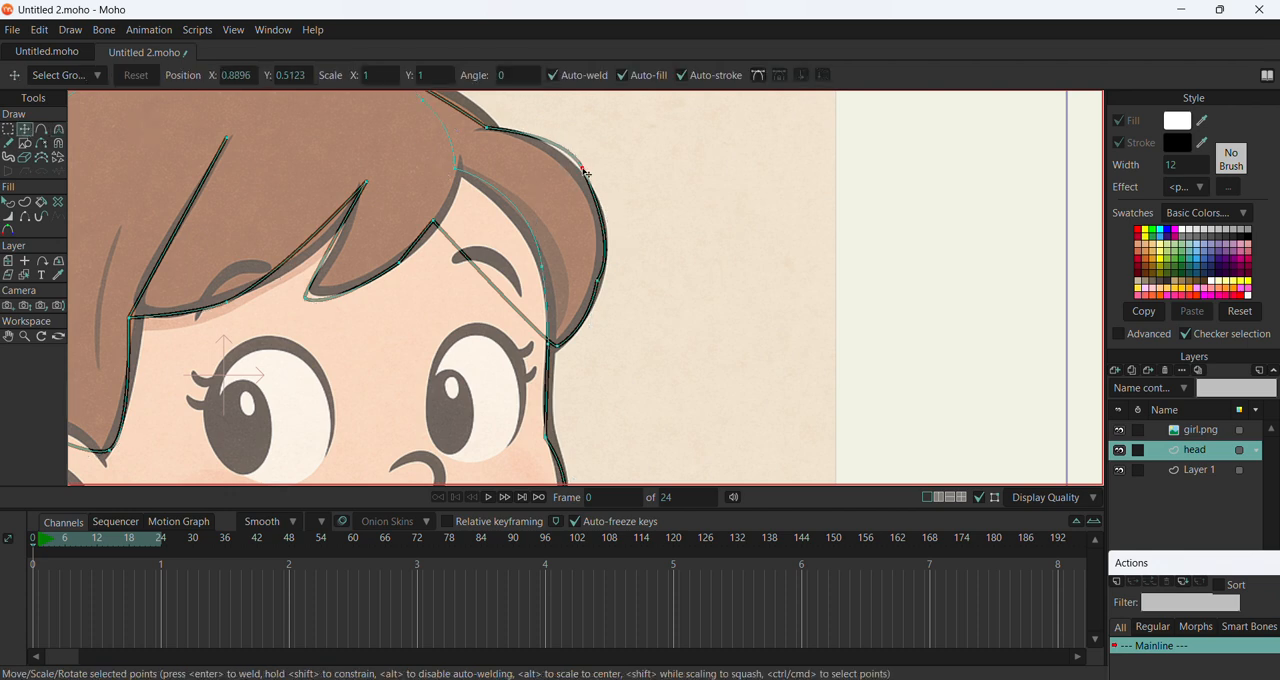
left_click_drag(583, 168, 580, 175)
left_click(602, 284)
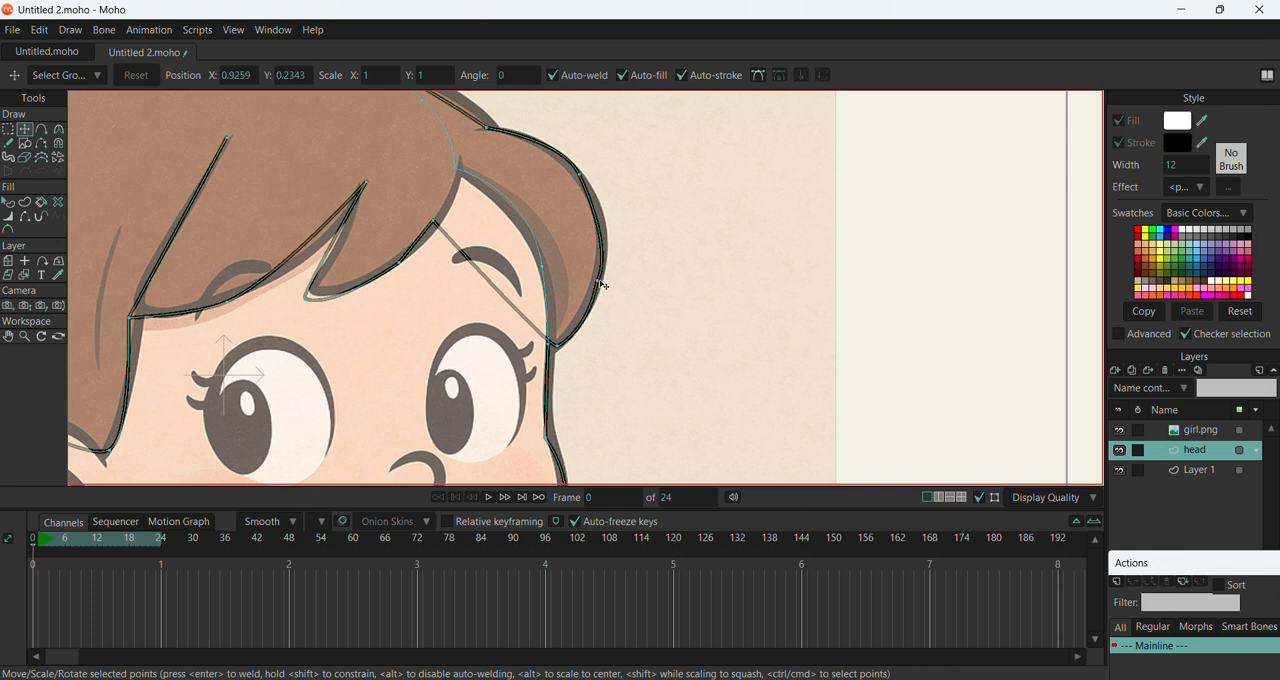
left_click(605, 287)
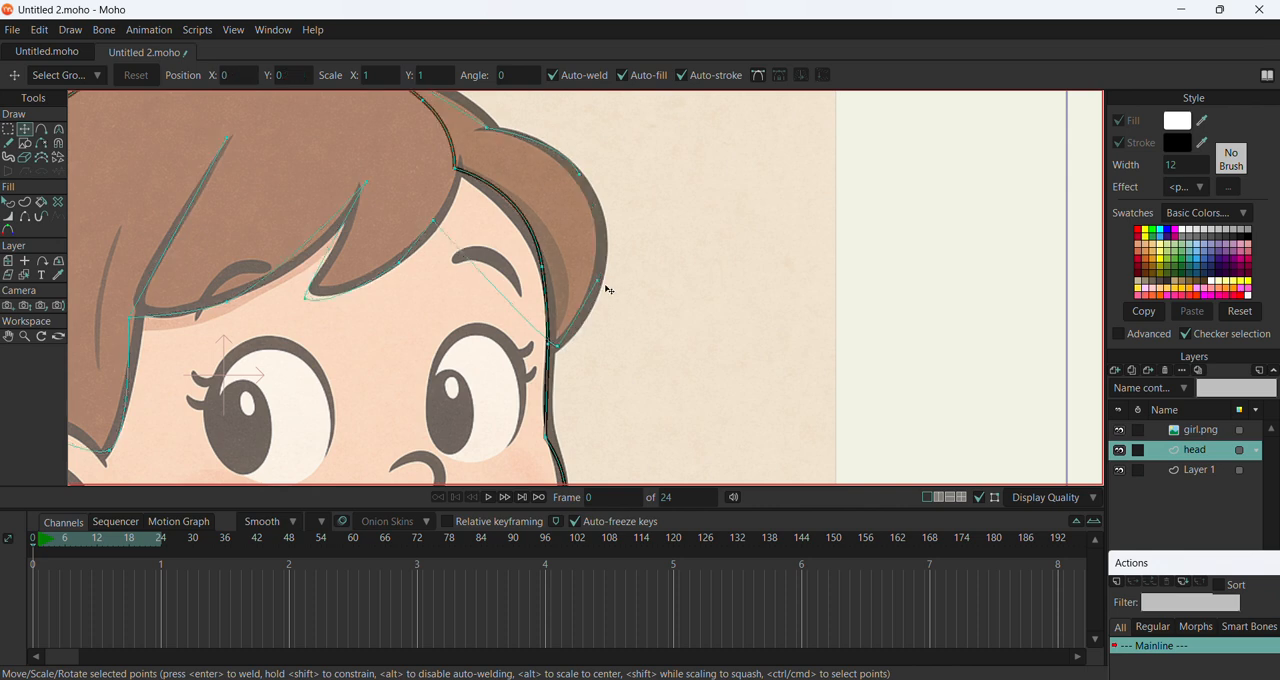
left_click(603, 285)
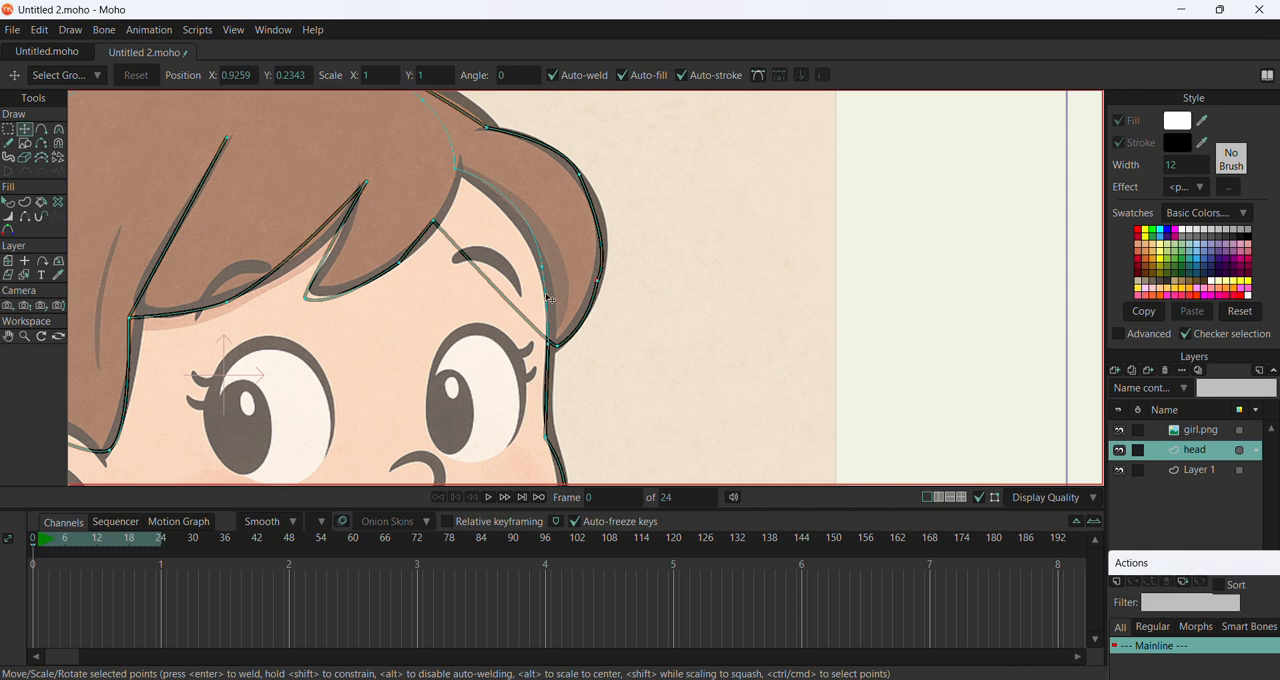
scroll(612, 272, "up", 10)
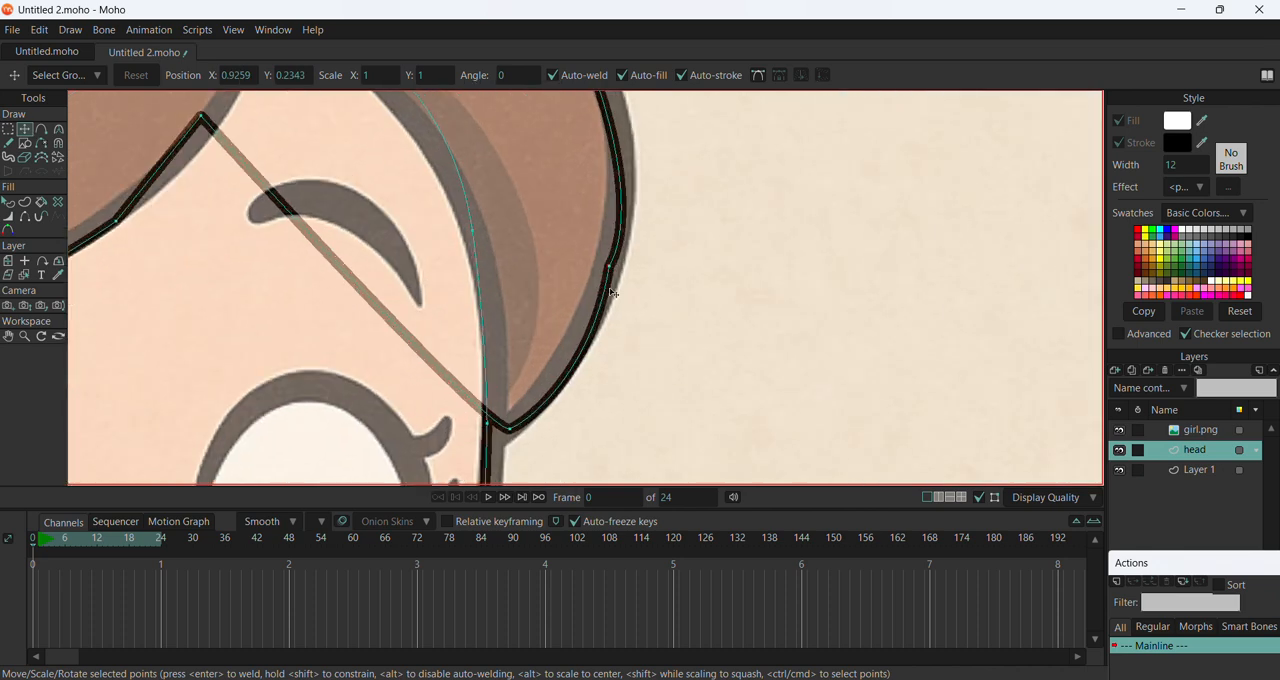
mouse_move(612, 248)
left_mouse_down()
mouse_move(620, 296)
mouse_move(617, 254)
left_mouse_up()
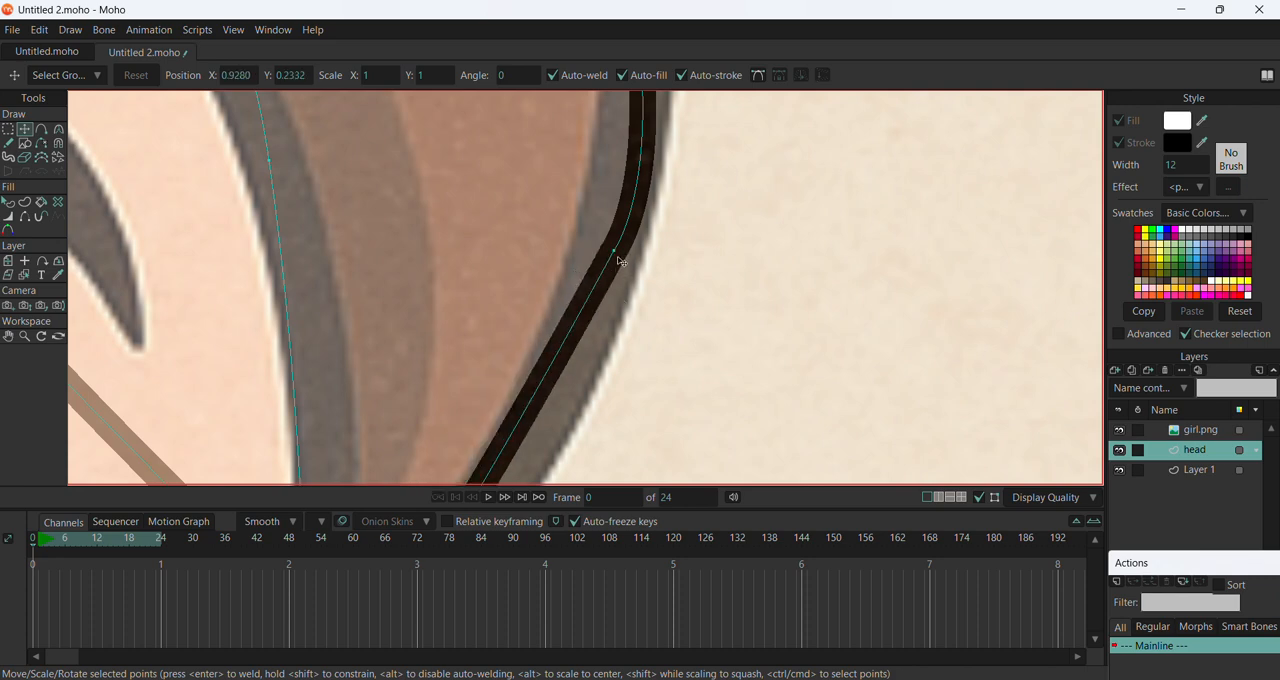
scroll(626, 266, "down", 3)
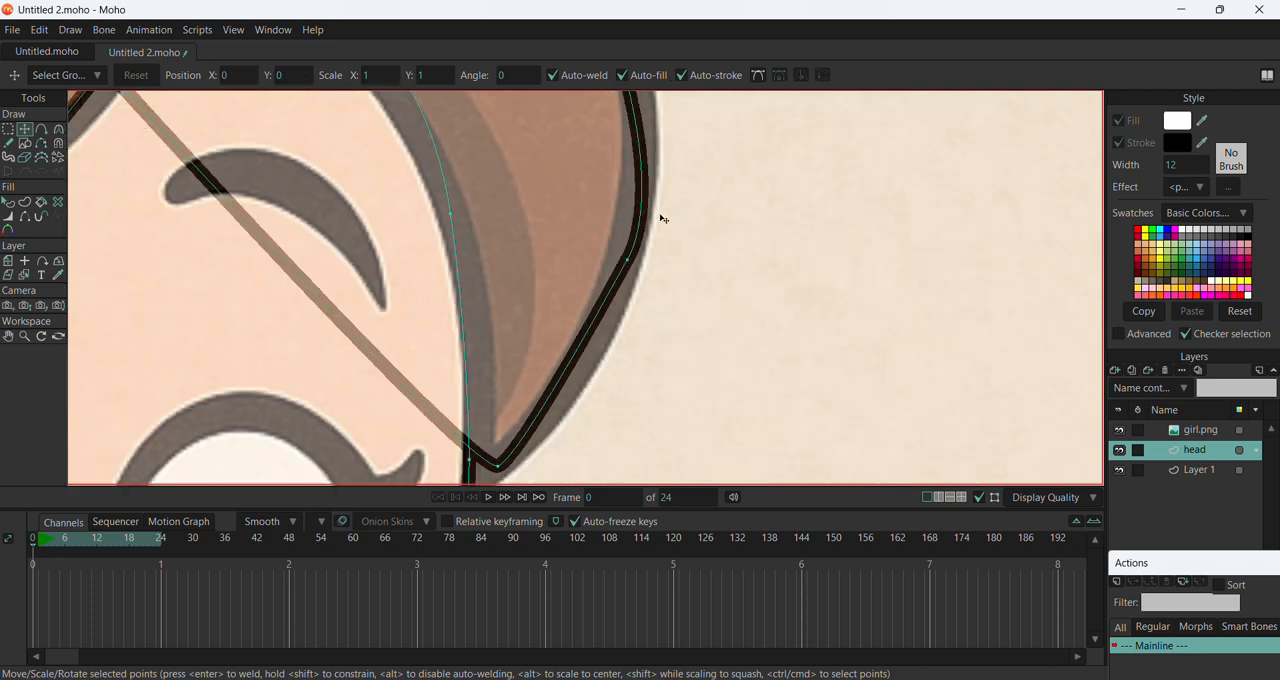
mouse_move(636, 253)
left_mouse_down()
mouse_move(647, 276)
mouse_move(632, 257)
left_mouse_up()
Adjust the curvature of the side lock's outer edge and round its tip point to about 0.06
left_click(58, 130)
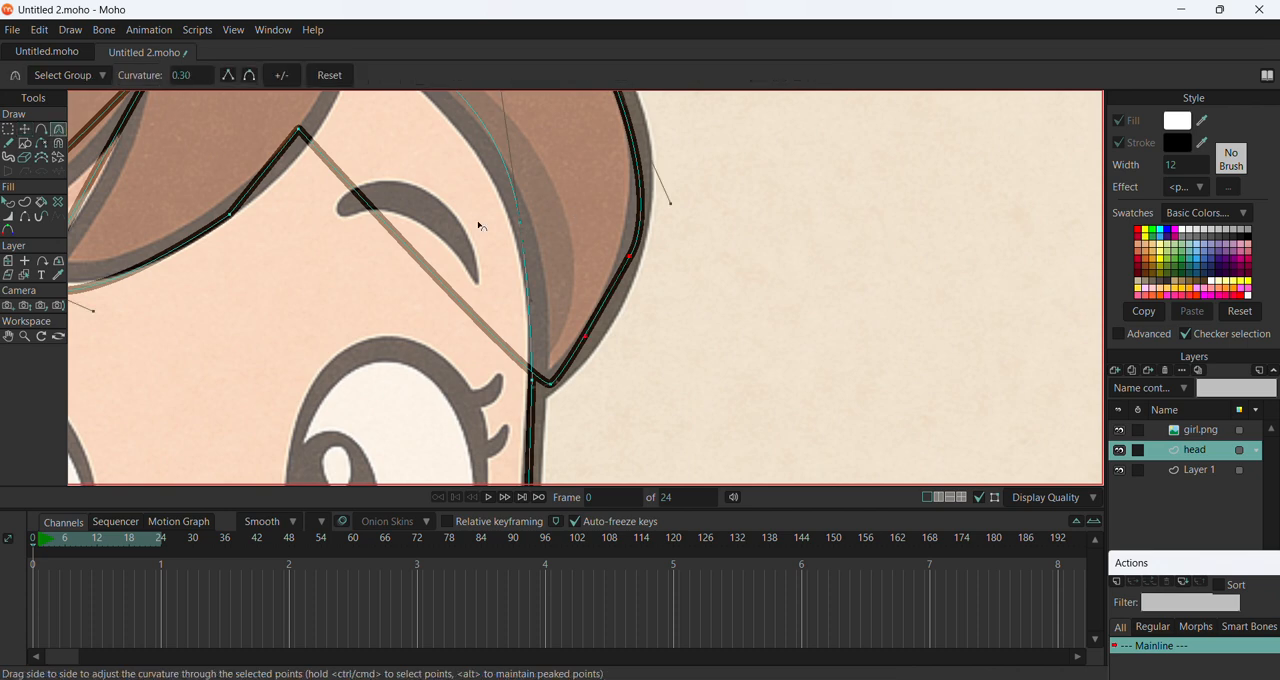
scroll(417, 220, "down", 1)
mouse_move(588, 250)
left_mouse_down()
mouse_move(641, 308)
mouse_move(595, 237)
left_mouse_up()
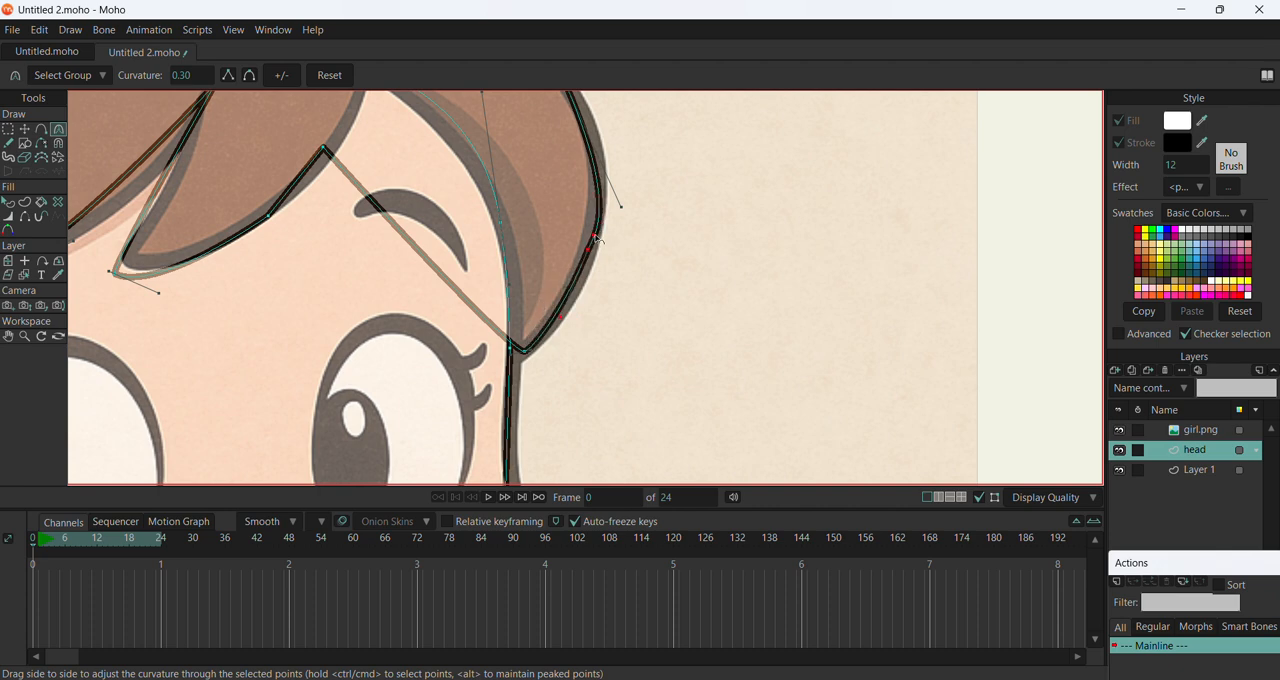
left_click_drag(612, 229, 609, 241)
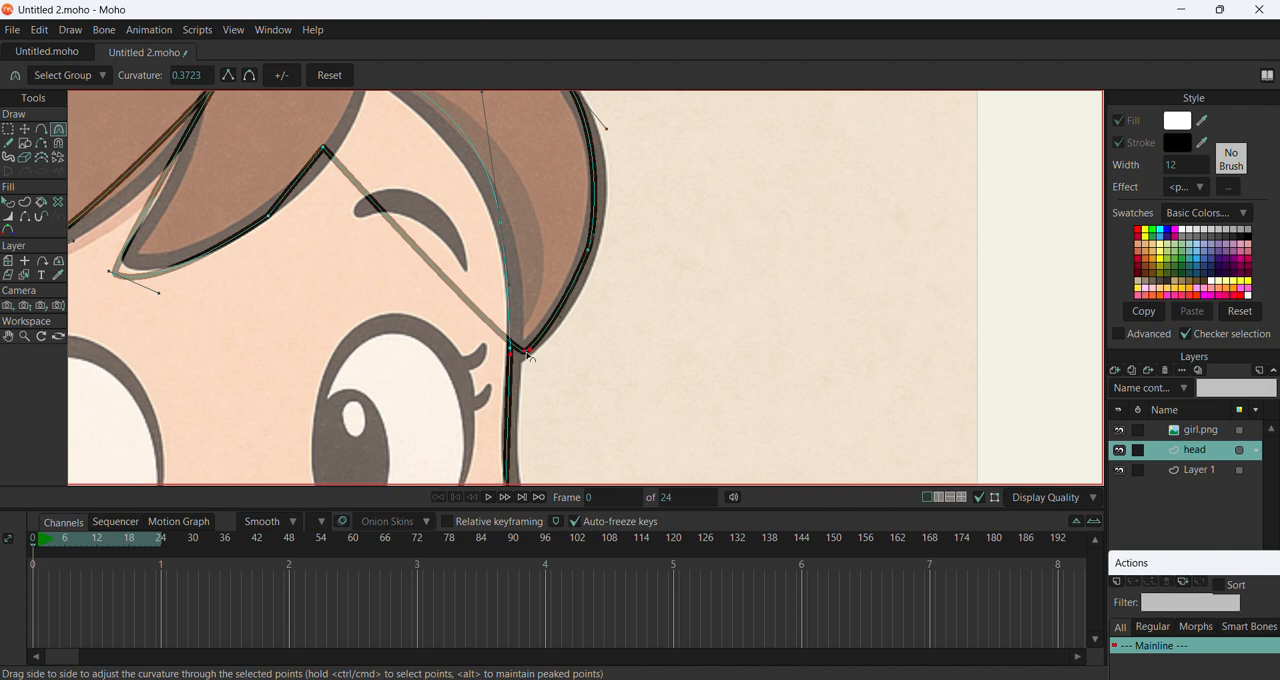
left_click_drag(527, 354, 537, 350)
scroll(501, 338, "down", 3)
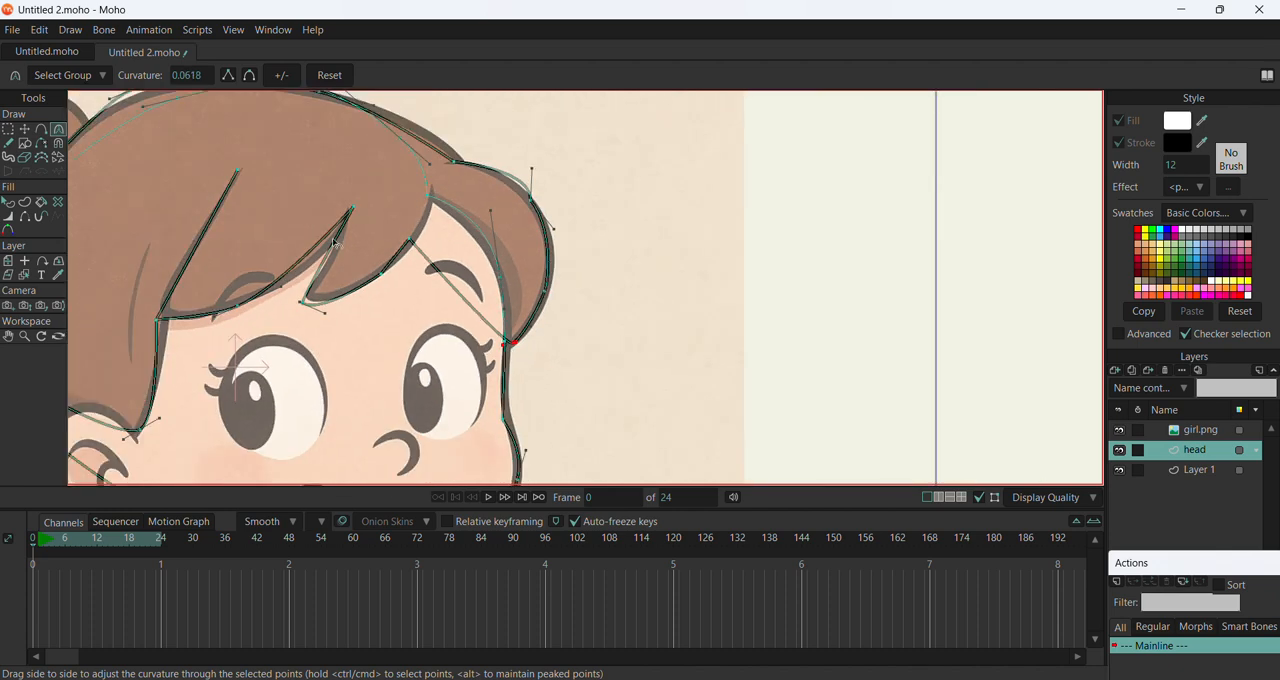
Move the fringe's front end point up to where the fringe and side lock meet above the forehead
left_click(41, 129)
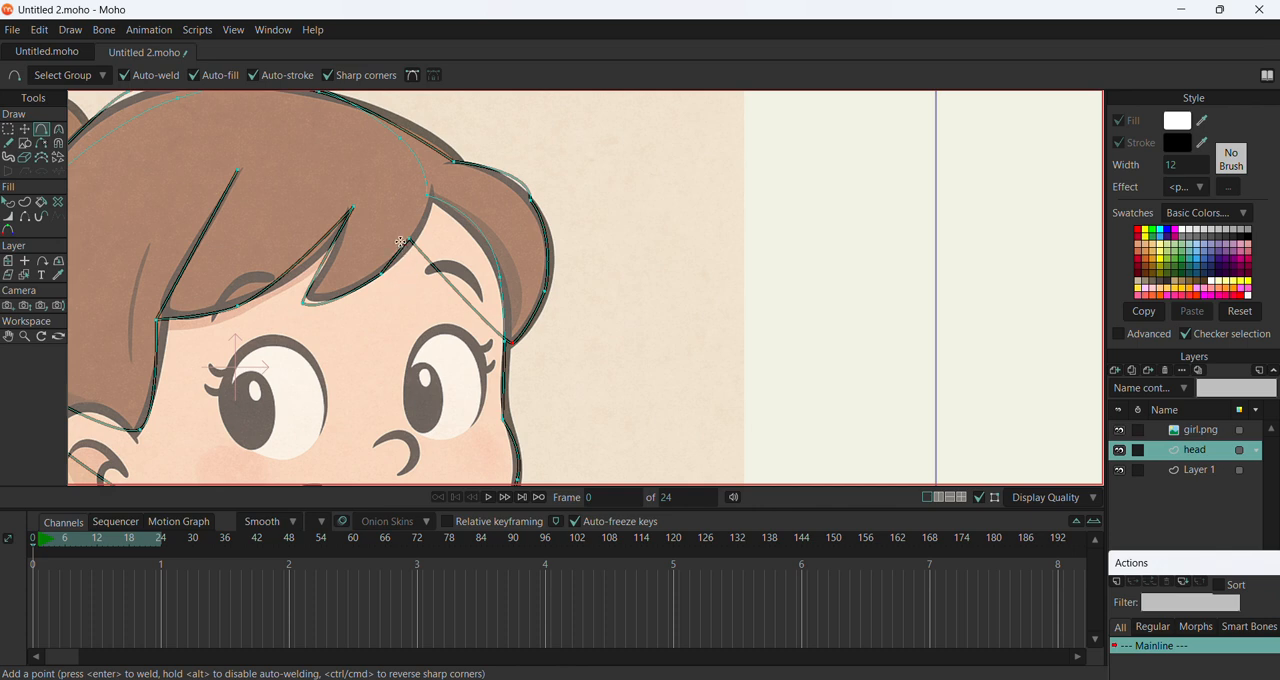
left_click(25, 130)
left_click_drag(422, 244, 446, 194)
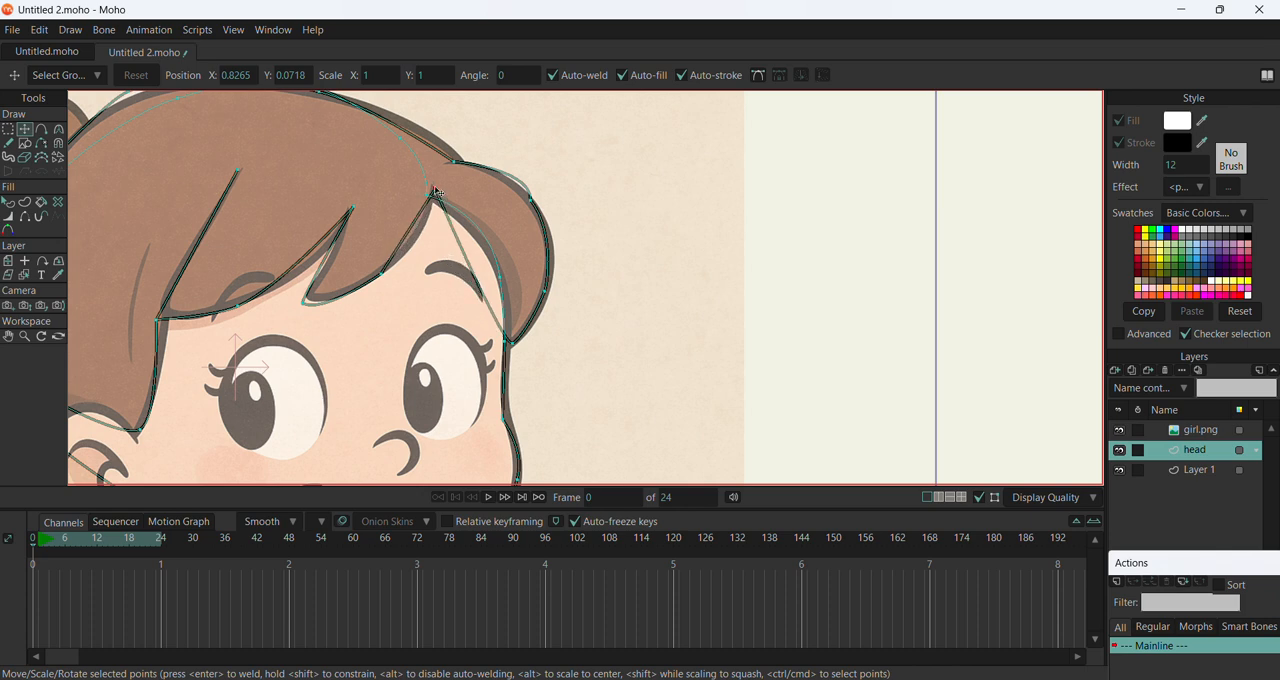
left_click(58, 130)
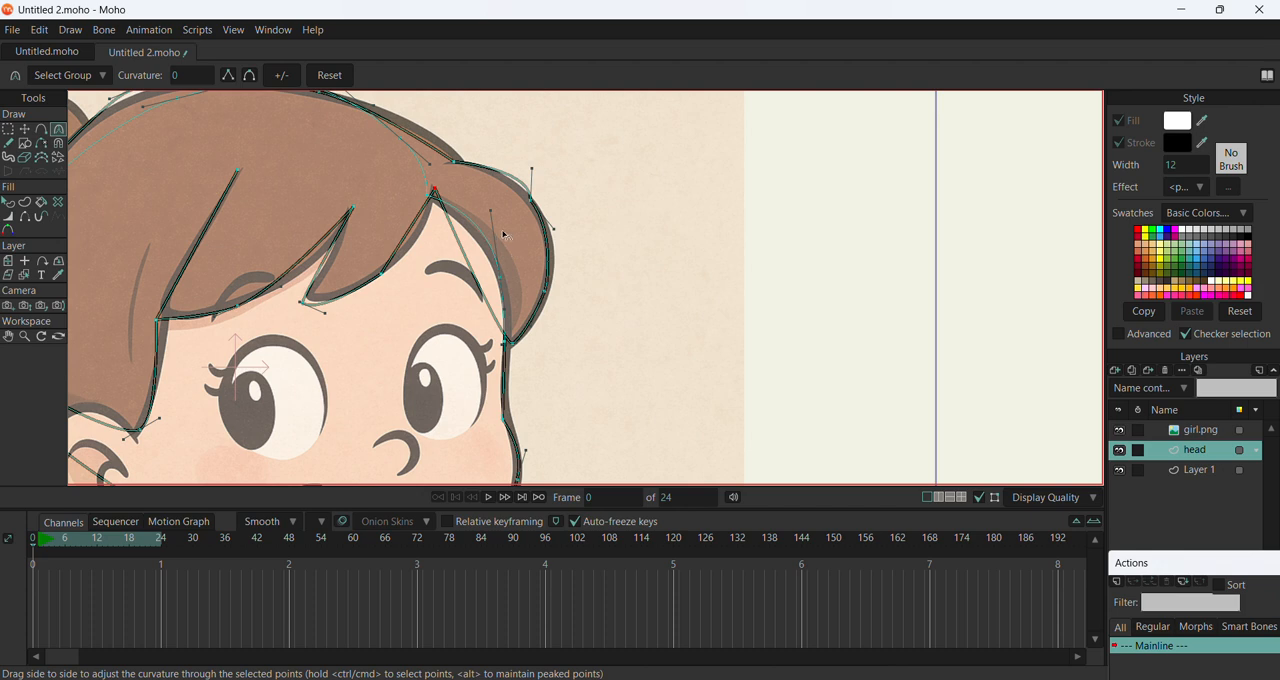
left_click_drag(490, 211, 463, 196)
Add a point on the straight edge beside the forehead, curve it to about 0.69 and fit it to the side lock's inner edge
left_click(41, 129)
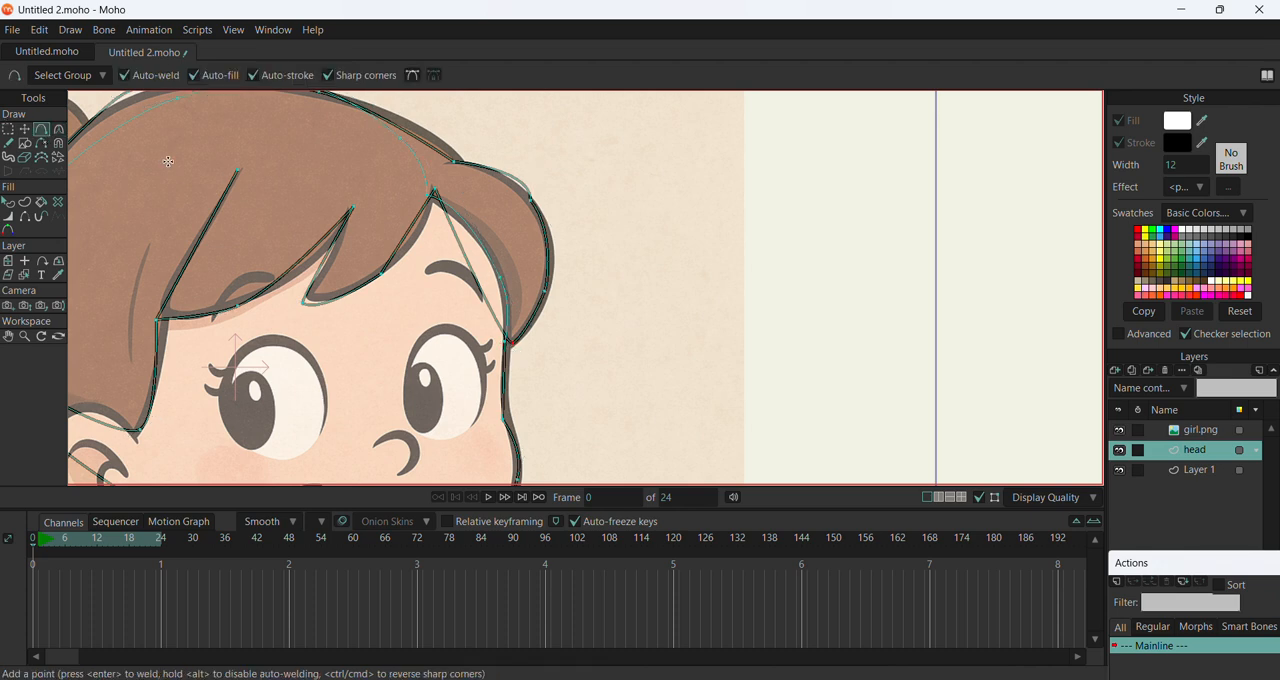
left_click(472, 272)
left_click(24, 129)
left_click_drag(476, 281, 504, 261)
key("c")
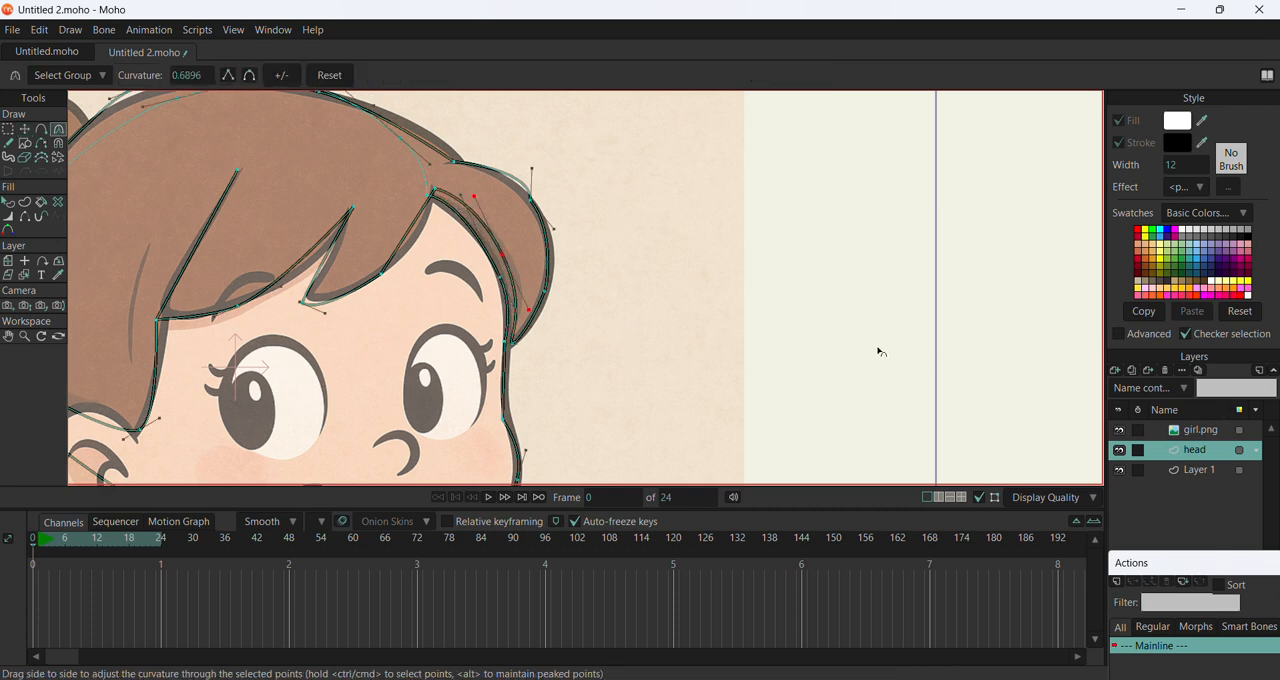
key("t")
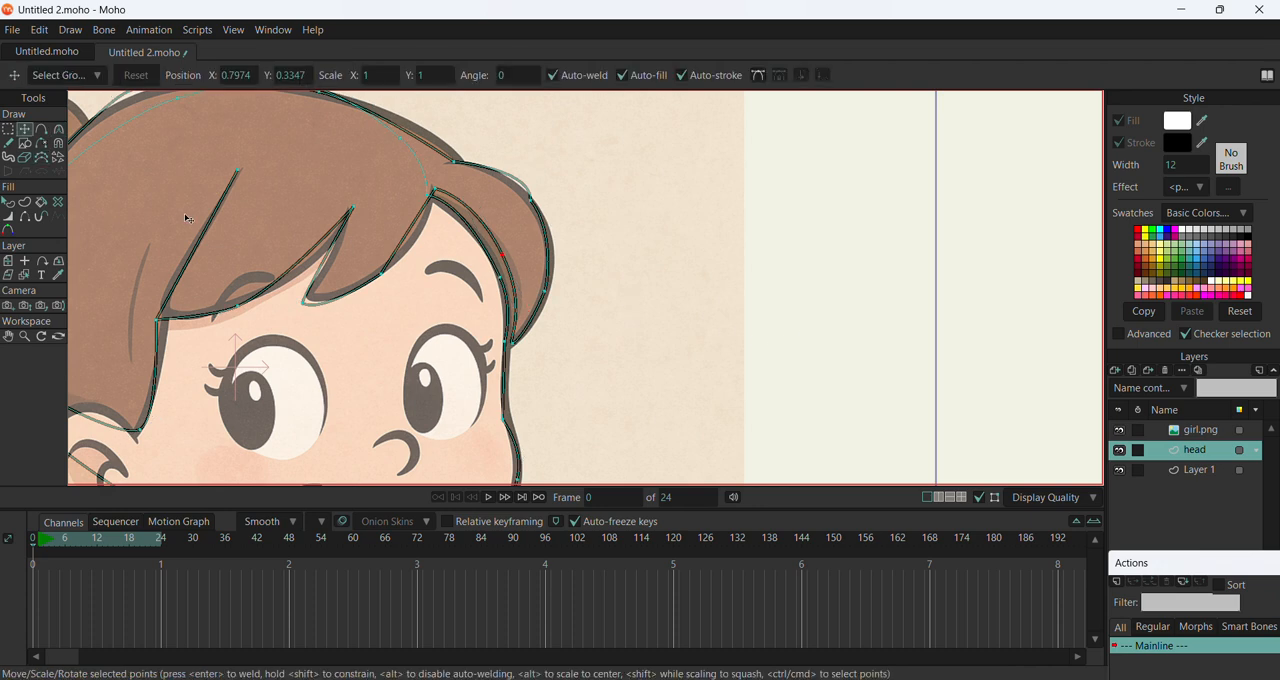
left_click_drag(507, 261, 491, 261)
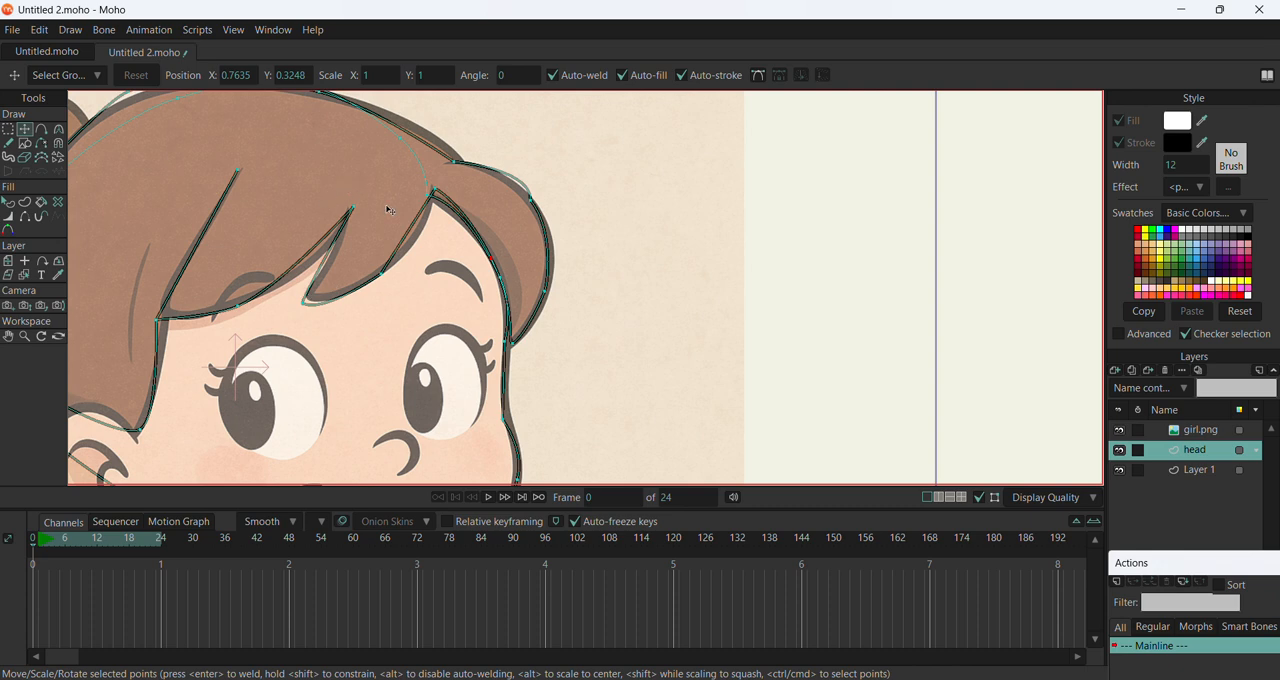
Fit the outline points at the crown, back of the head and rear jaw to the reference drawing
scroll(463, 257, "down", 2)
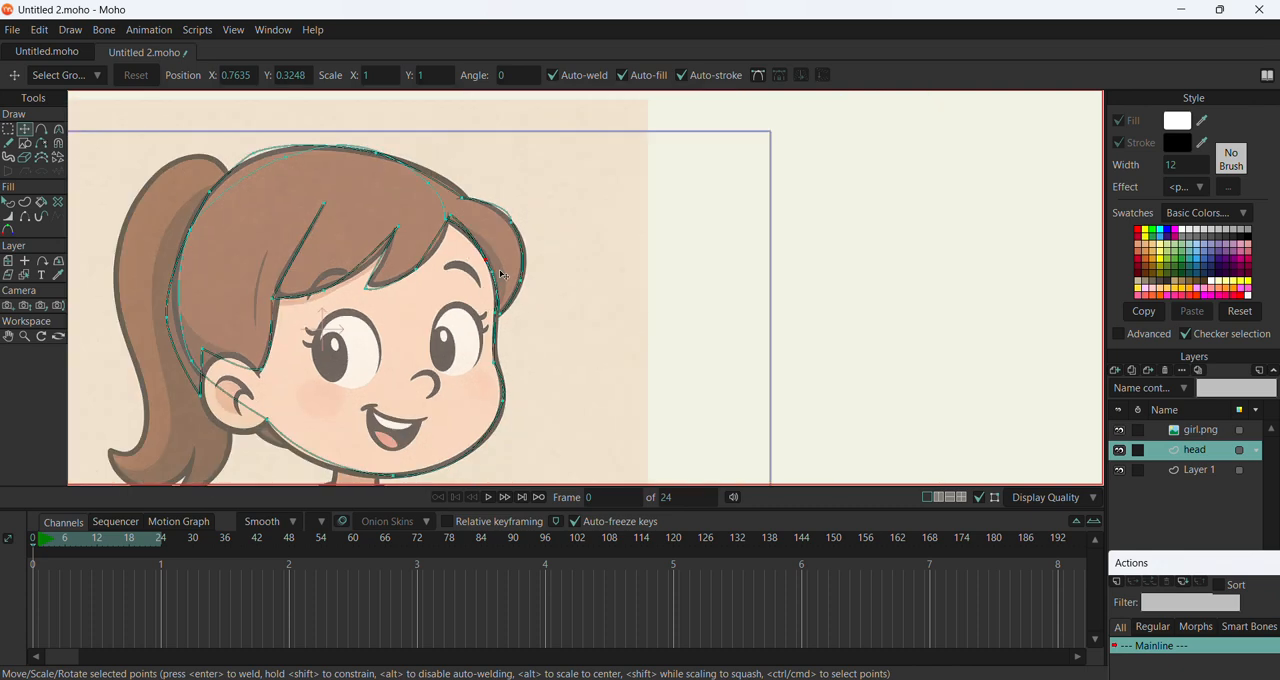
left_click(250, 159)
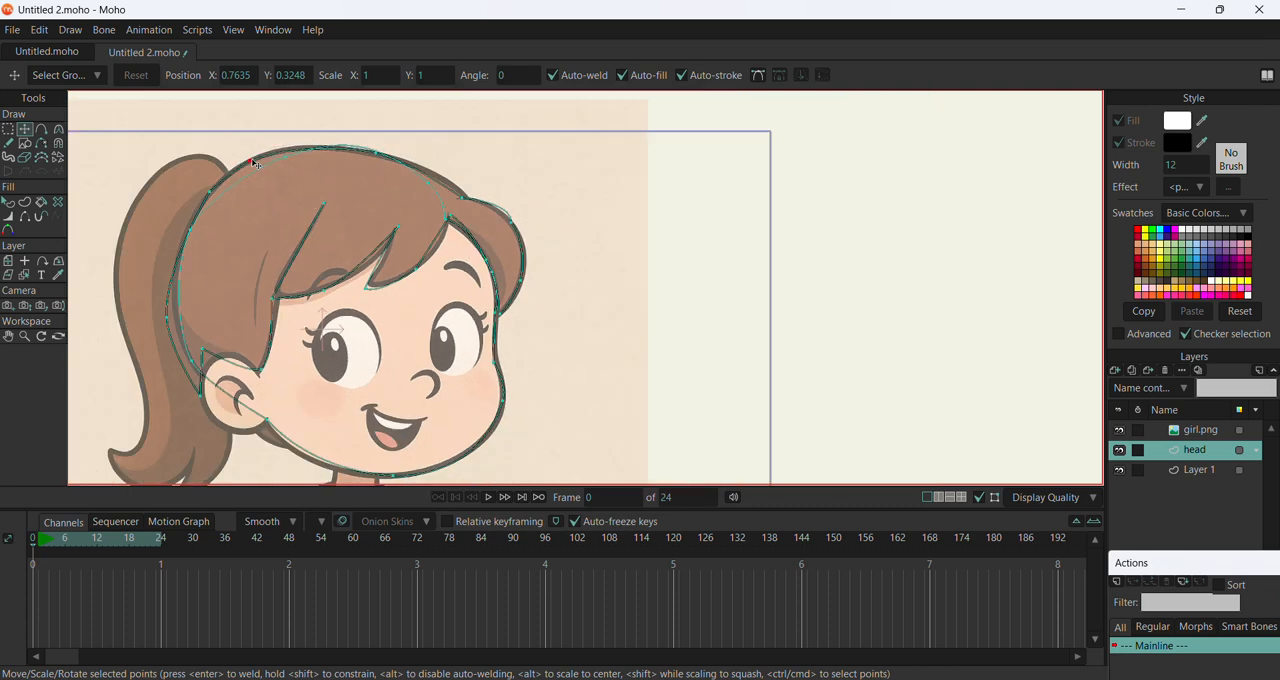
left_click(173, 297)
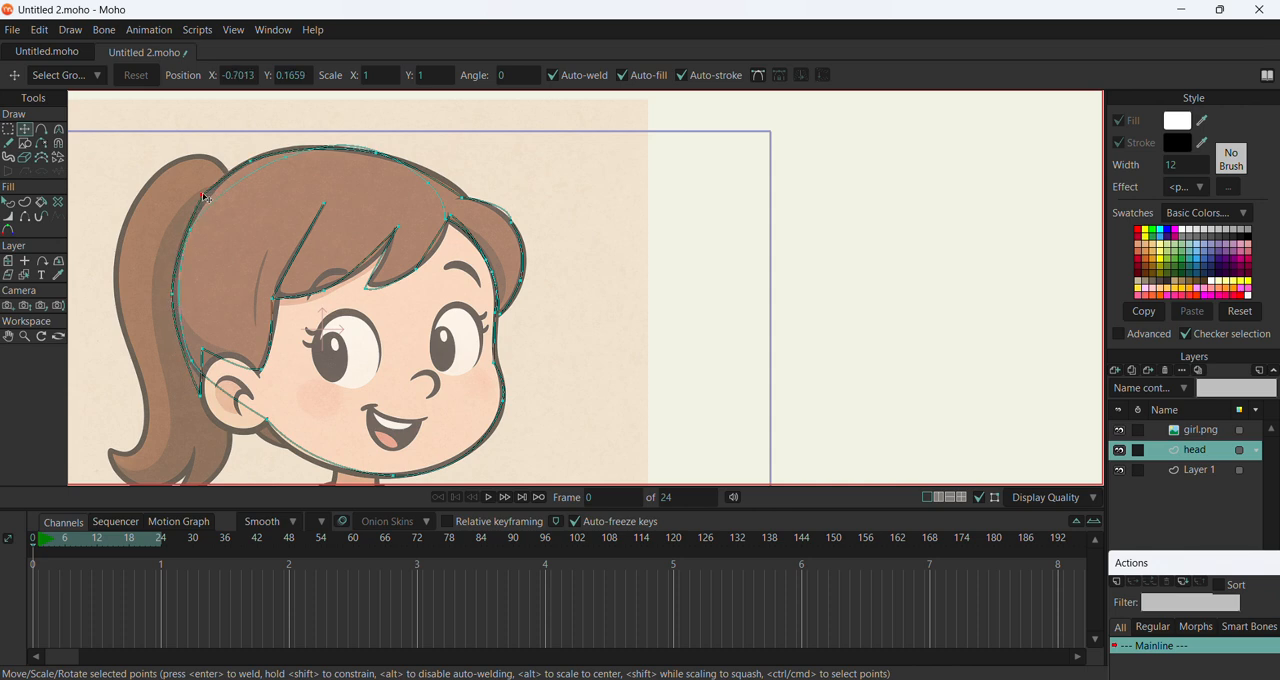
left_click(202, 195)
left_click(272, 429)
Trace the ponytail in the head layer as a closed shape with the Add Point tool, following its outer edge and forked tip
scroll(166, 376, "down", 3)
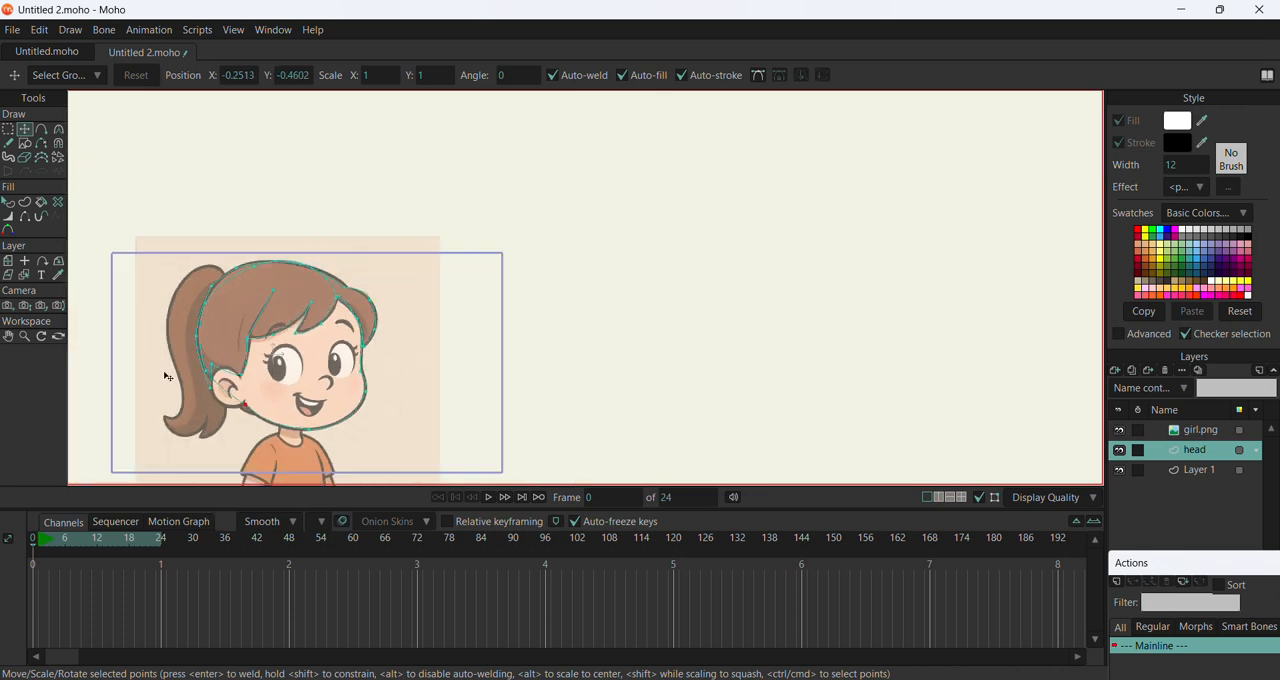
scroll(124, 435, "up", 3)
left_click(42, 130)
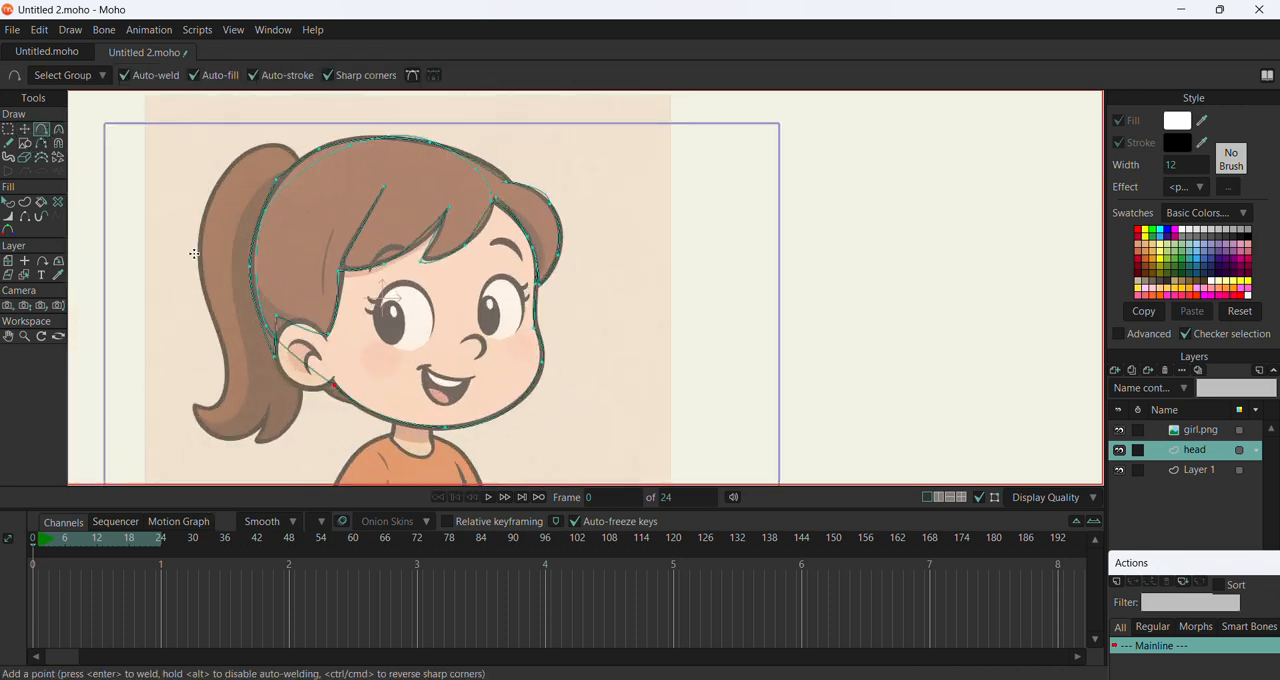
left_click_drag(197, 405, 297, 417)
left_click(261, 448)
left_click(275, 403)
left_click(245, 438)
left_click(199, 447)
left_click(193, 404)
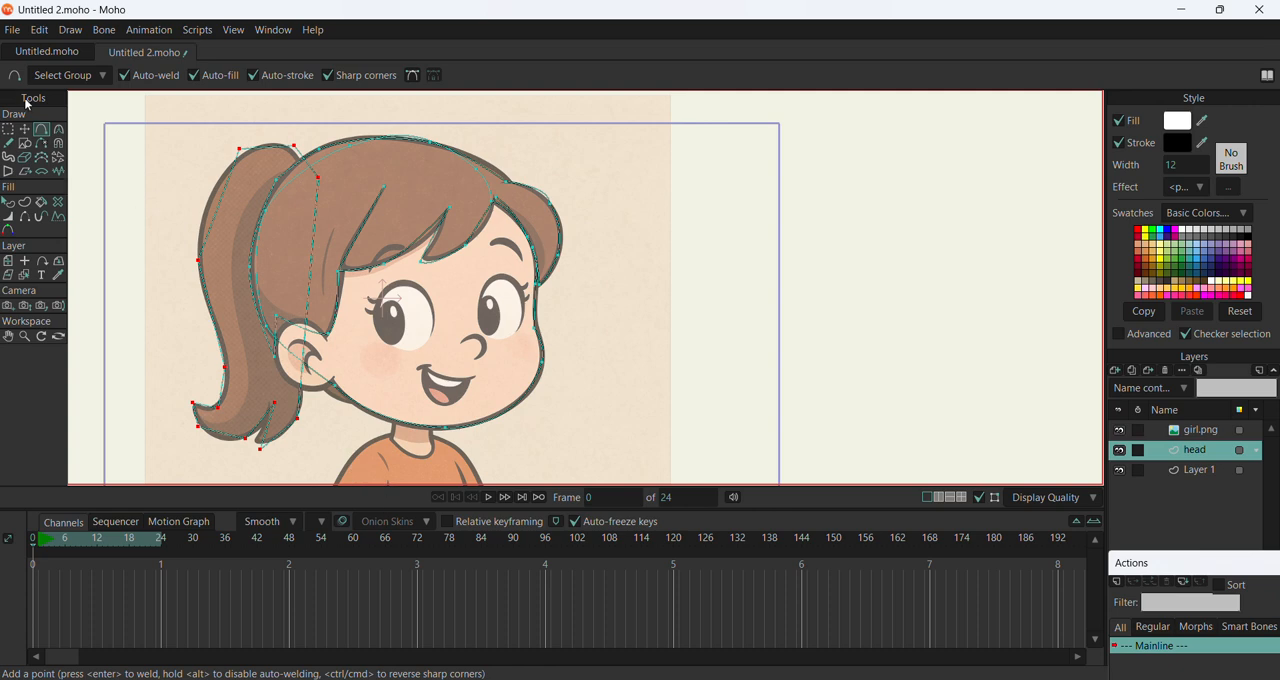
Curve all points of the ponytail outline to a curvature of about 0.37
left_click(25, 129)
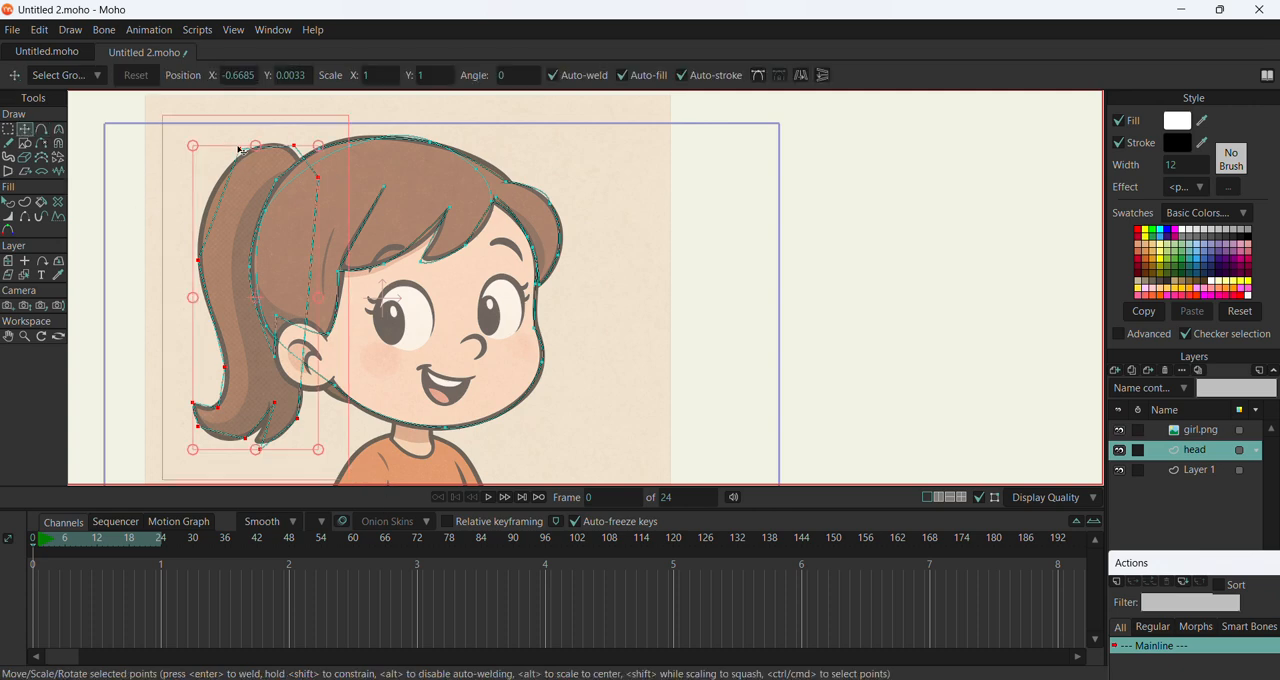
key("c")
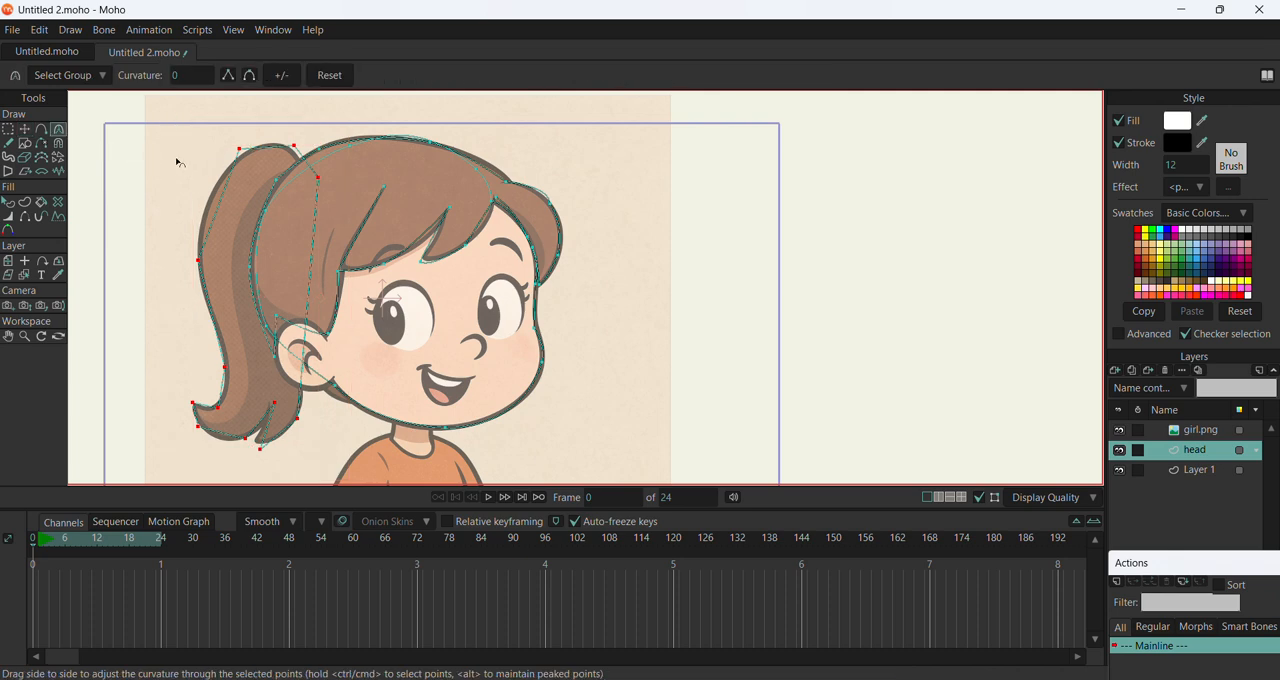
left_click_drag(293, 150, 640, 146)
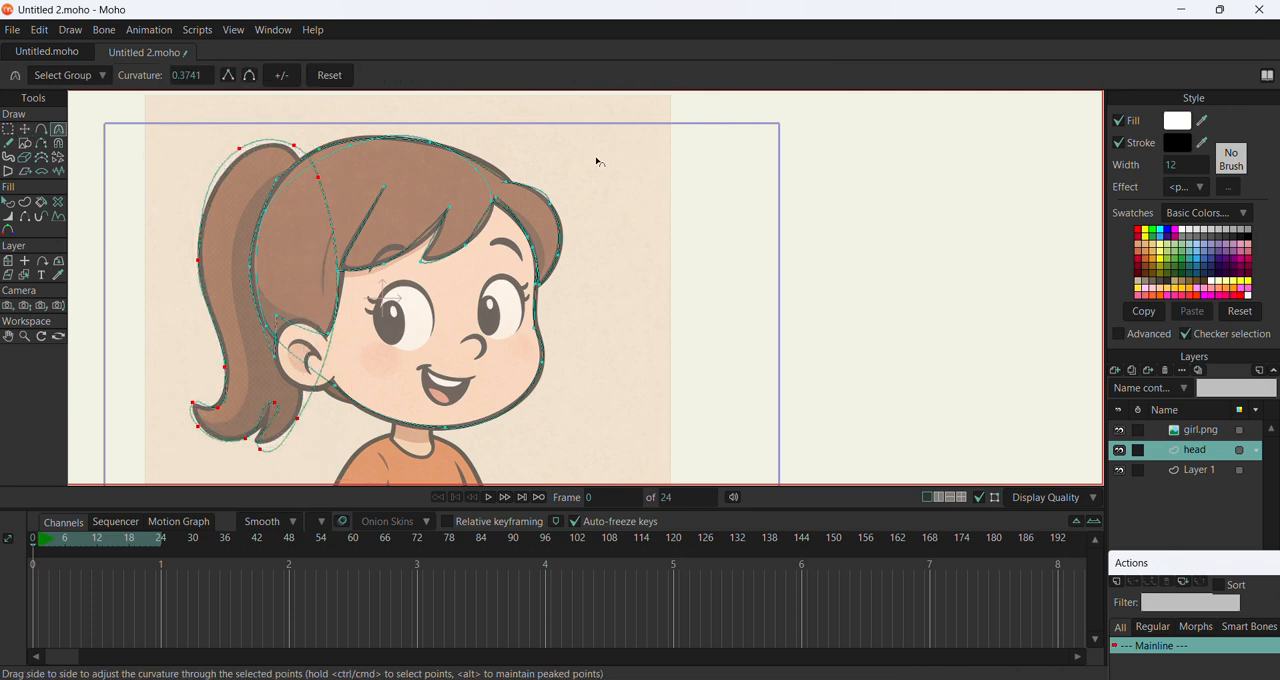
Fit the point at the ponytail's forked tip to the reference drawing and turn it into a peaked corner
left_click(25, 129)
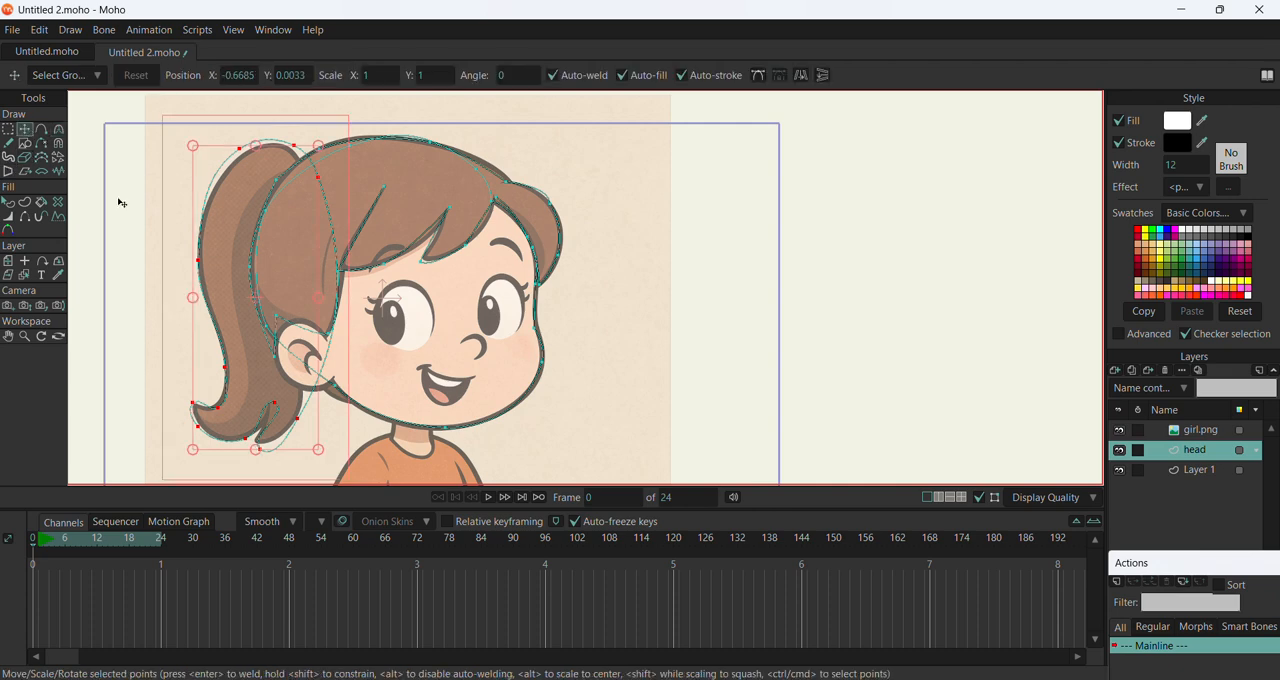
left_click(218, 410)
left_click_drag(261, 449, 283, 431)
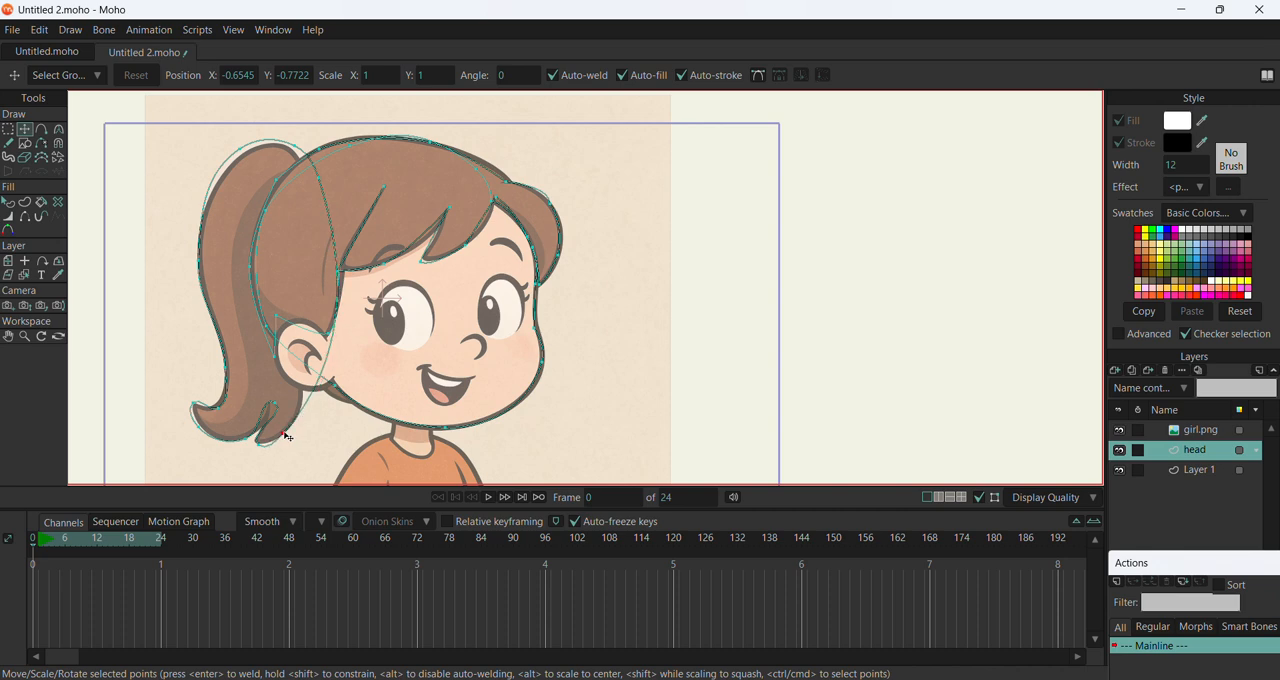
key("c")
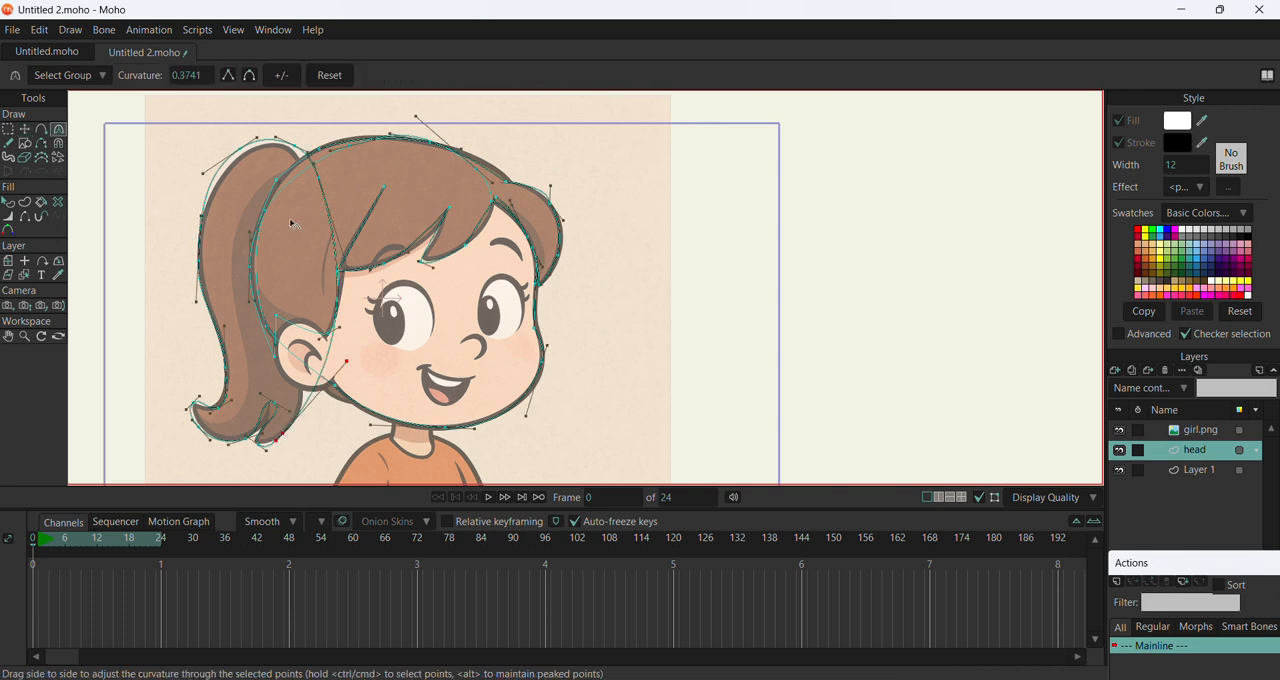
left_click(228, 76)
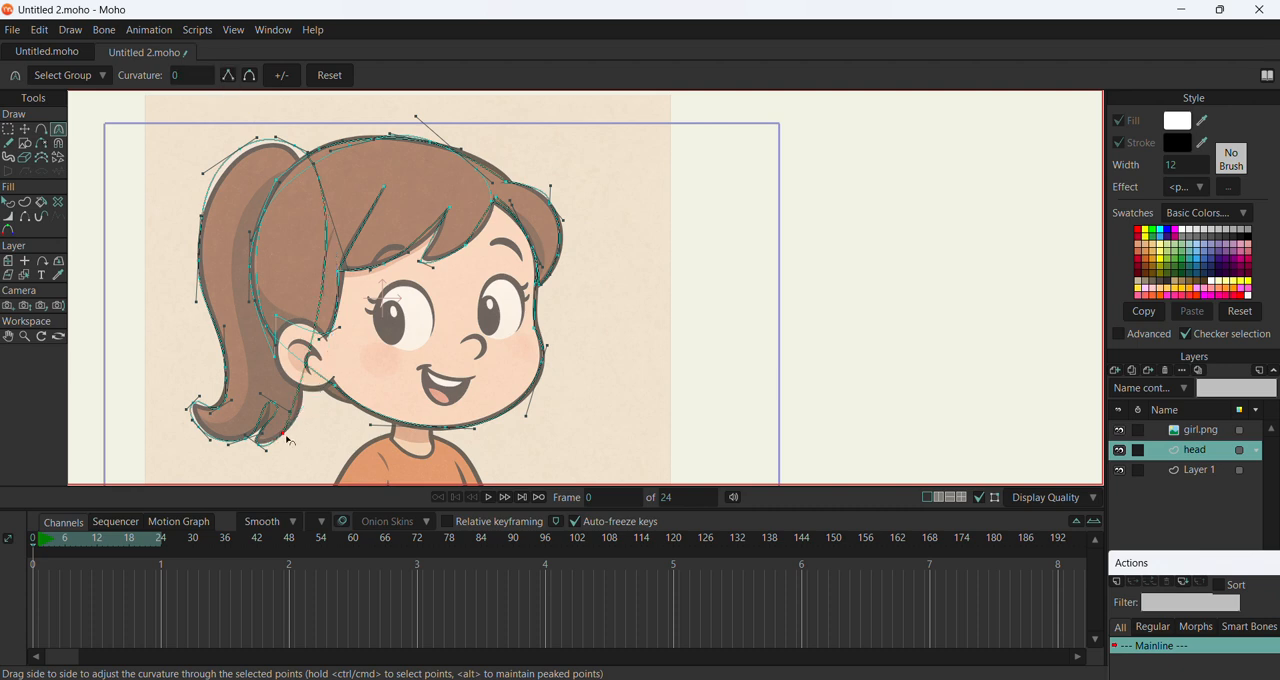
mouse_move(286, 436)
left_mouse_down()
mouse_move(302, 441)
mouse_move(281, 440)
left_mouse_up()
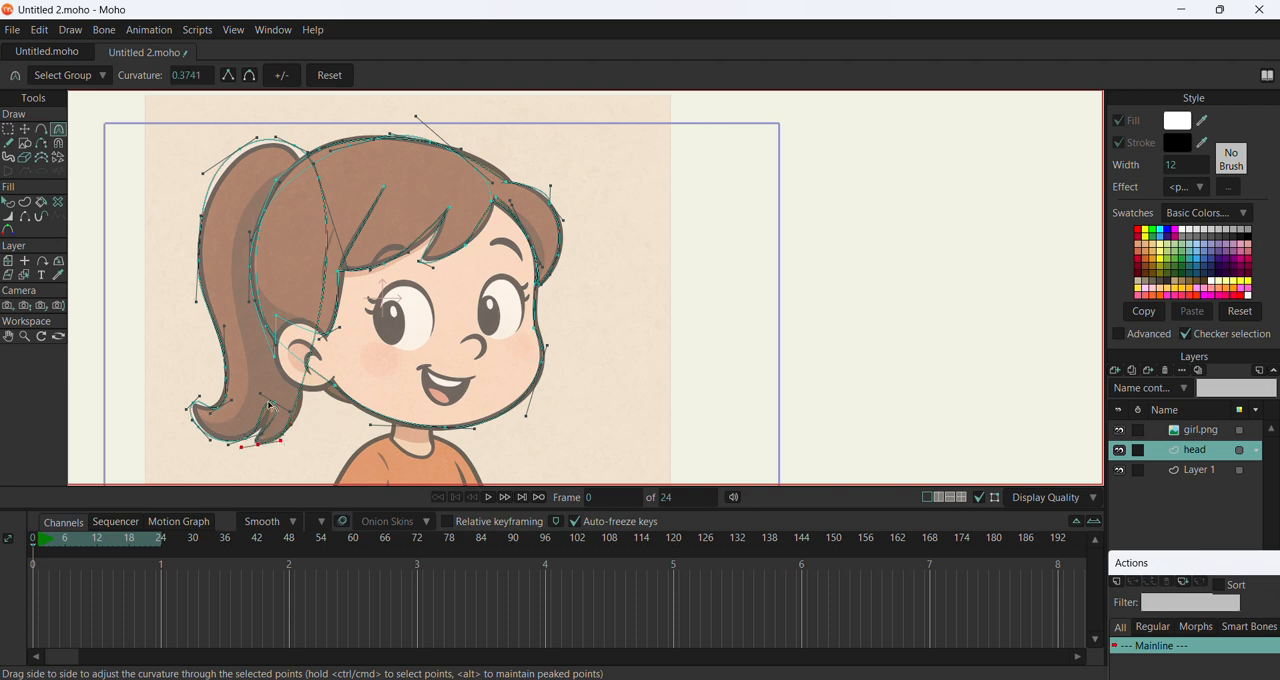
Make the notch in the ponytail's forked tip a peaked corner and smooth the tip's front point
left_click(276, 403)
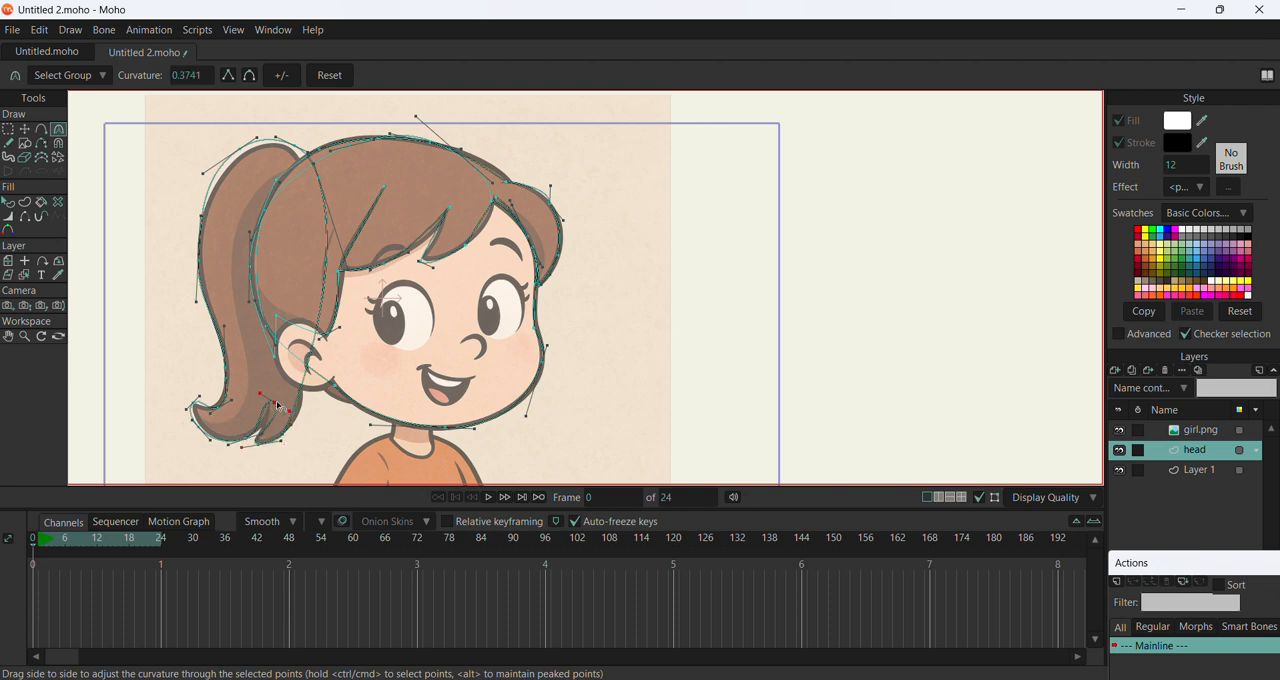
left_click(228, 75)
left_click_drag(285, 446, 290, 433)
left_click(250, 75)
Reduce the curvature of the ponytail's upper front point to about 0.30 and refine the curve handle at its top
left_click(318, 178)
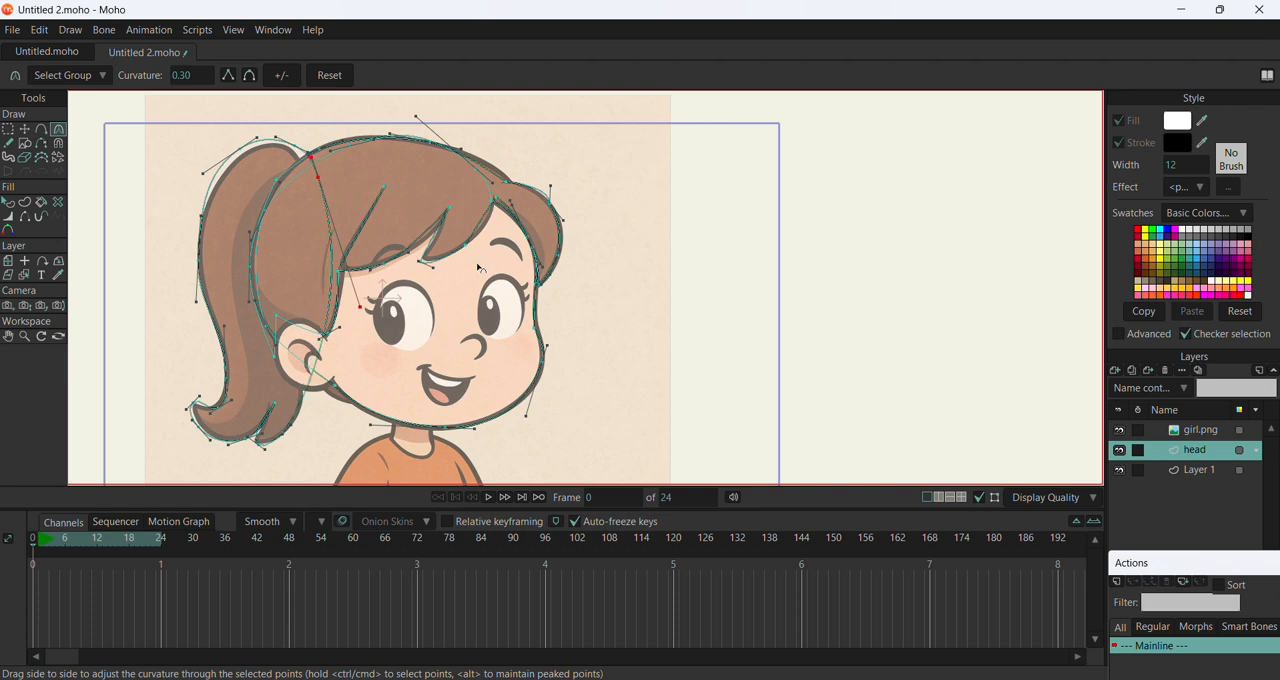
left_click_drag(477, 265, 438, 240)
mouse_move(257, 138)
left_mouse_down()
mouse_move(270, 142)
mouse_move(251, 141)
left_mouse_up()
Add a point on the ponytail's inner edge, fit that edge to the back of the head and soften its lower point to about 0.20
left_click(26, 131)
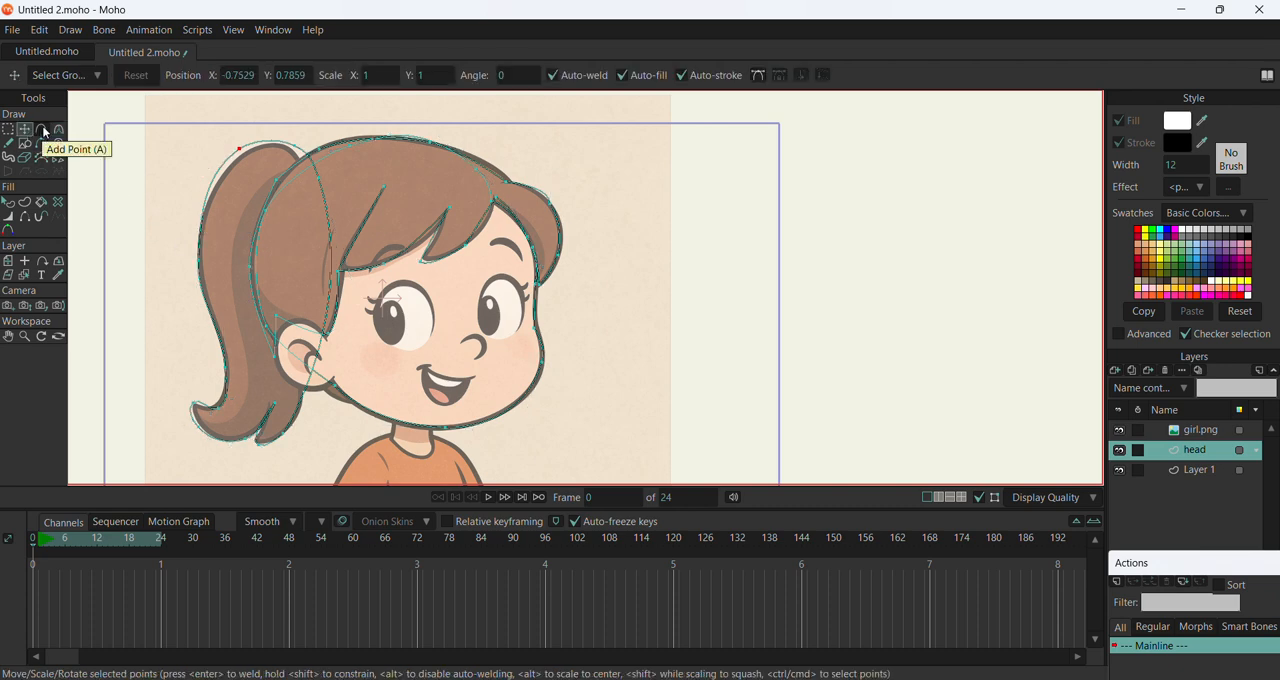
left_click(44, 131)
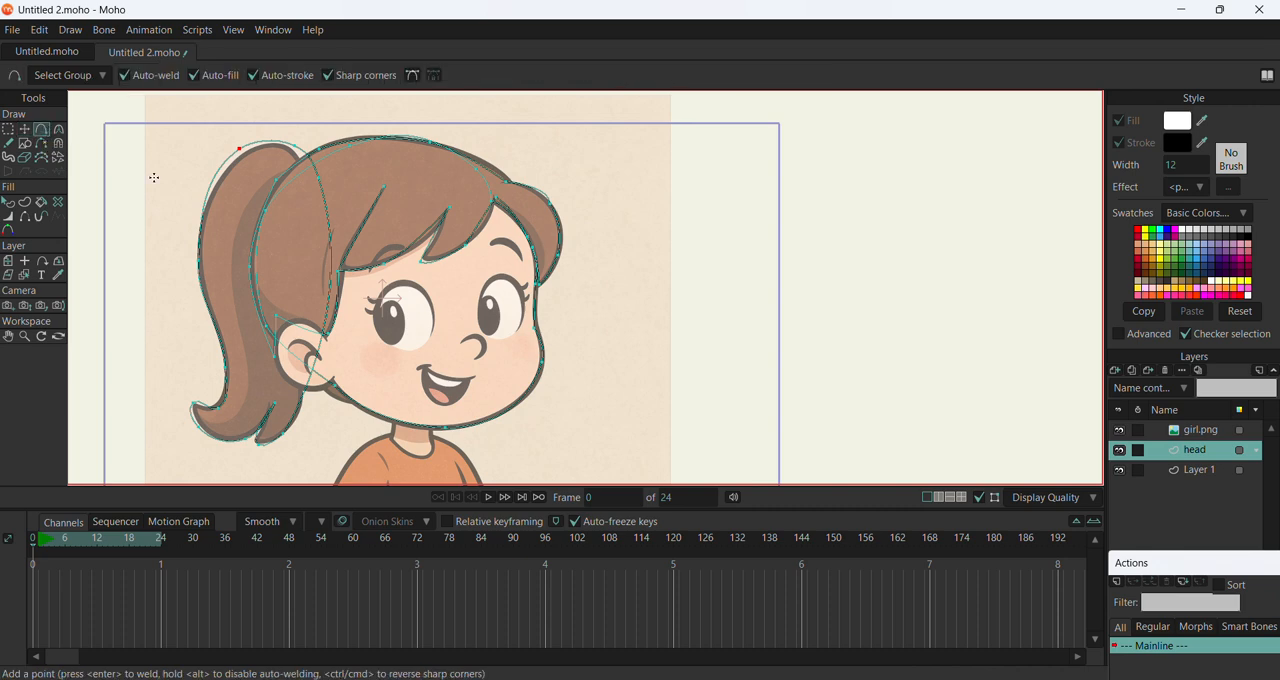
left_click(330, 290)
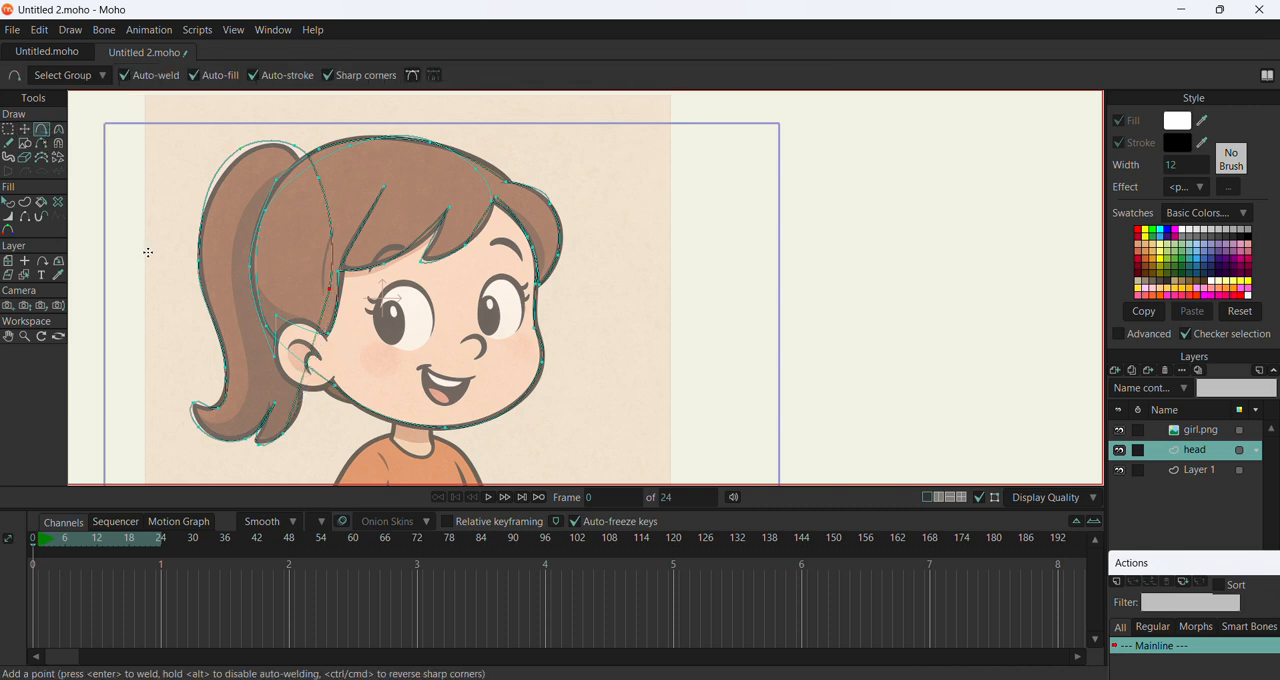
left_click(24, 129)
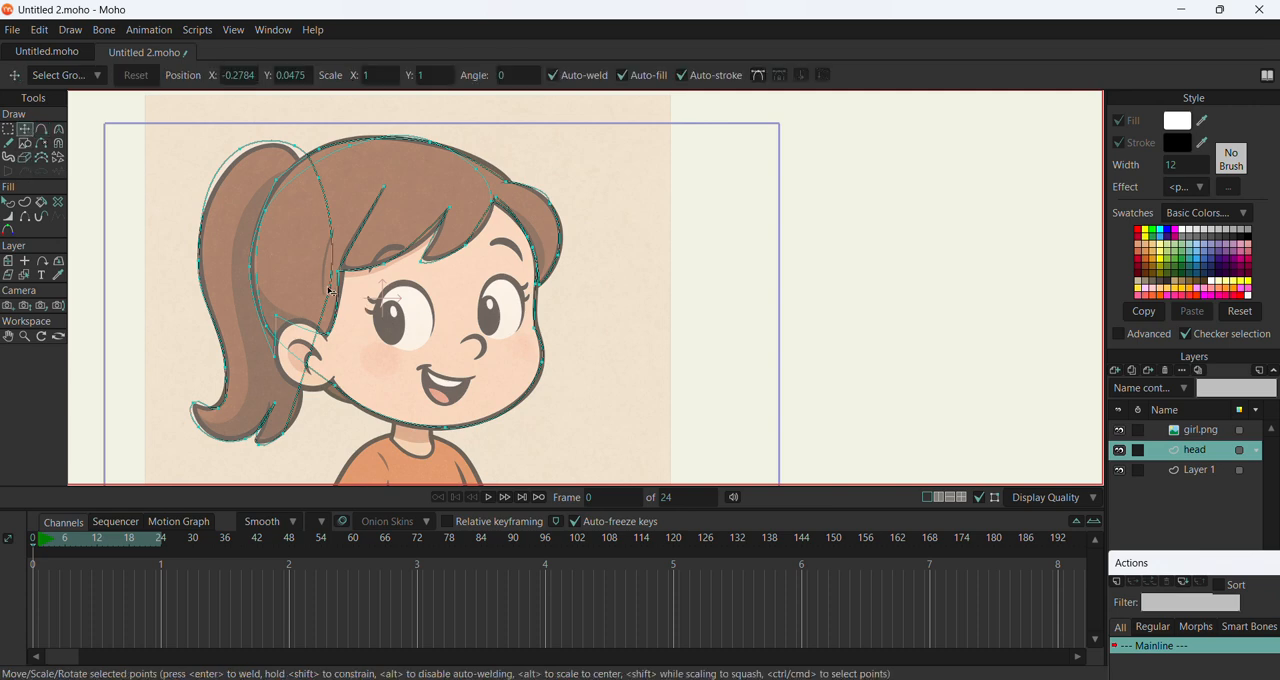
left_click_drag(330, 290, 255, 272)
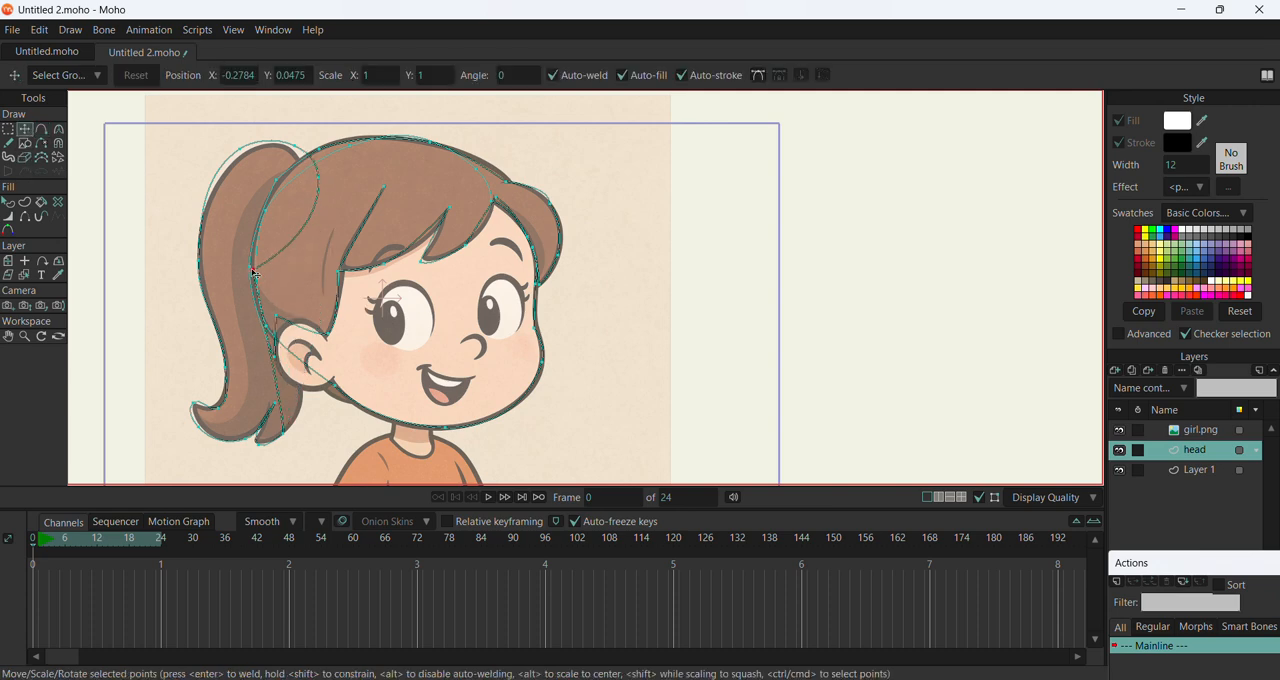
left_click_drag(317, 178, 261, 217)
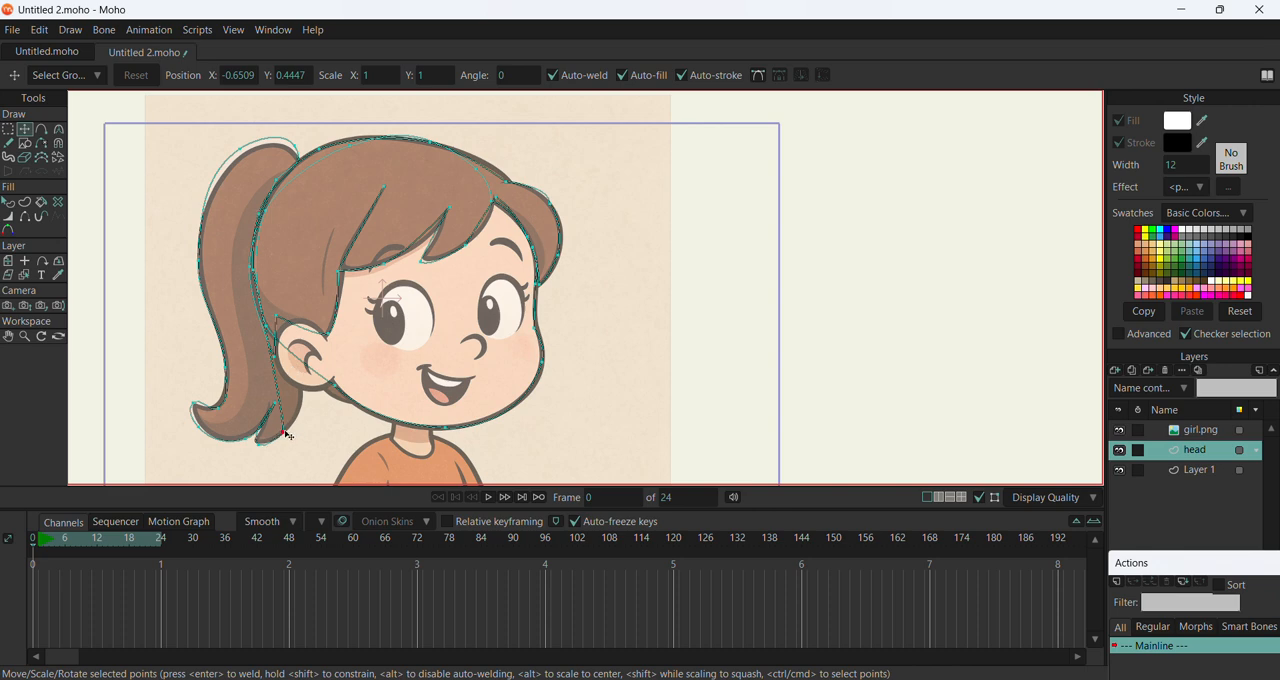
left_click_drag(288, 435, 472, 393)
key("c")
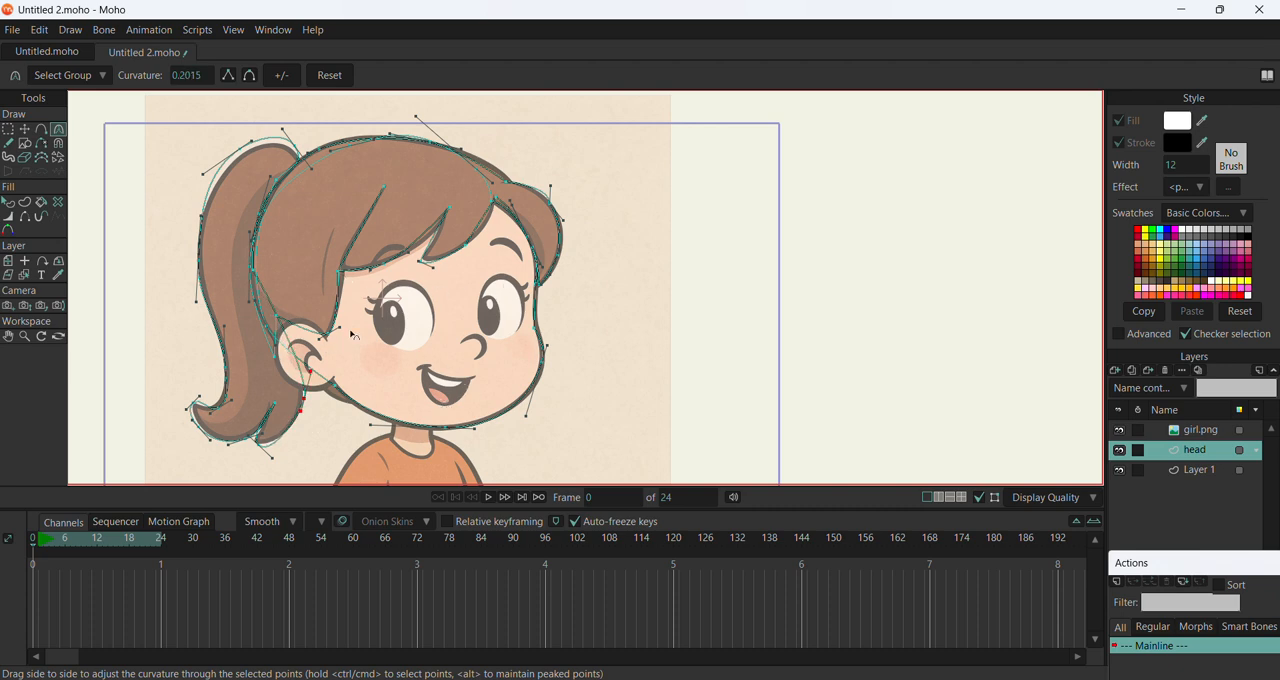
Draw an ellipse over the ear of the reference drawing with the Draw Shape tool
left_click(26, 144)
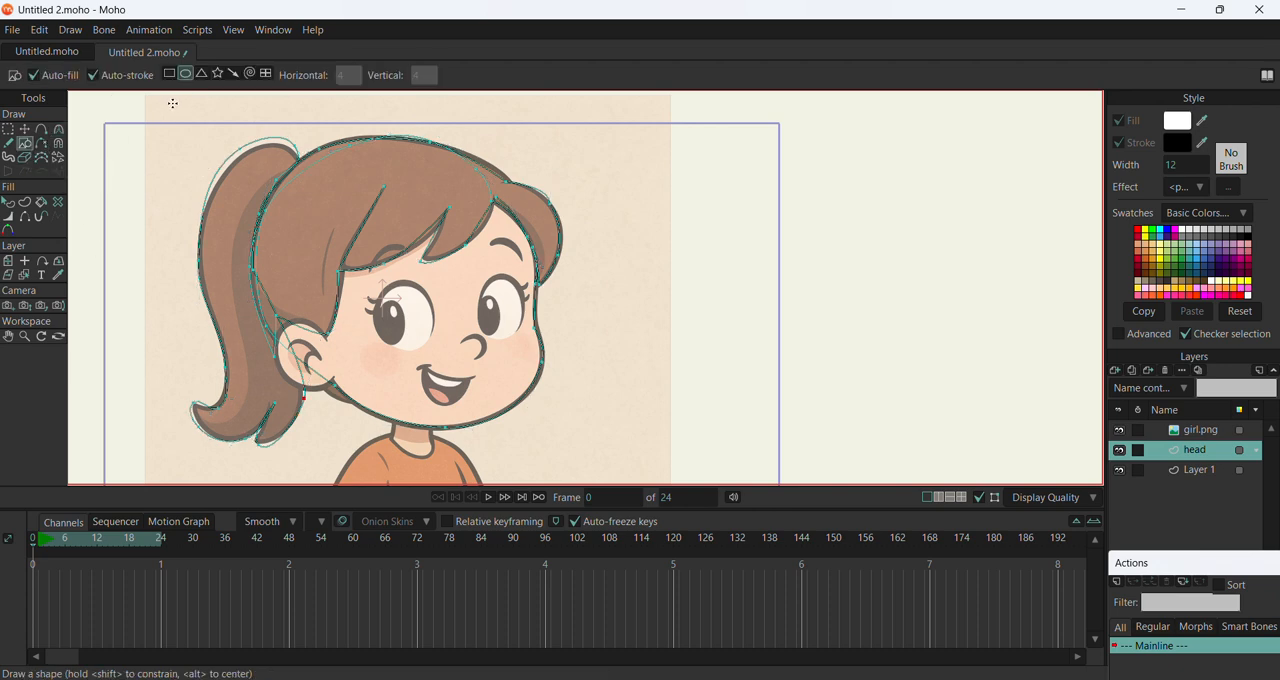
left_click(188, 76)
left_click_drag(274, 323, 341, 390)
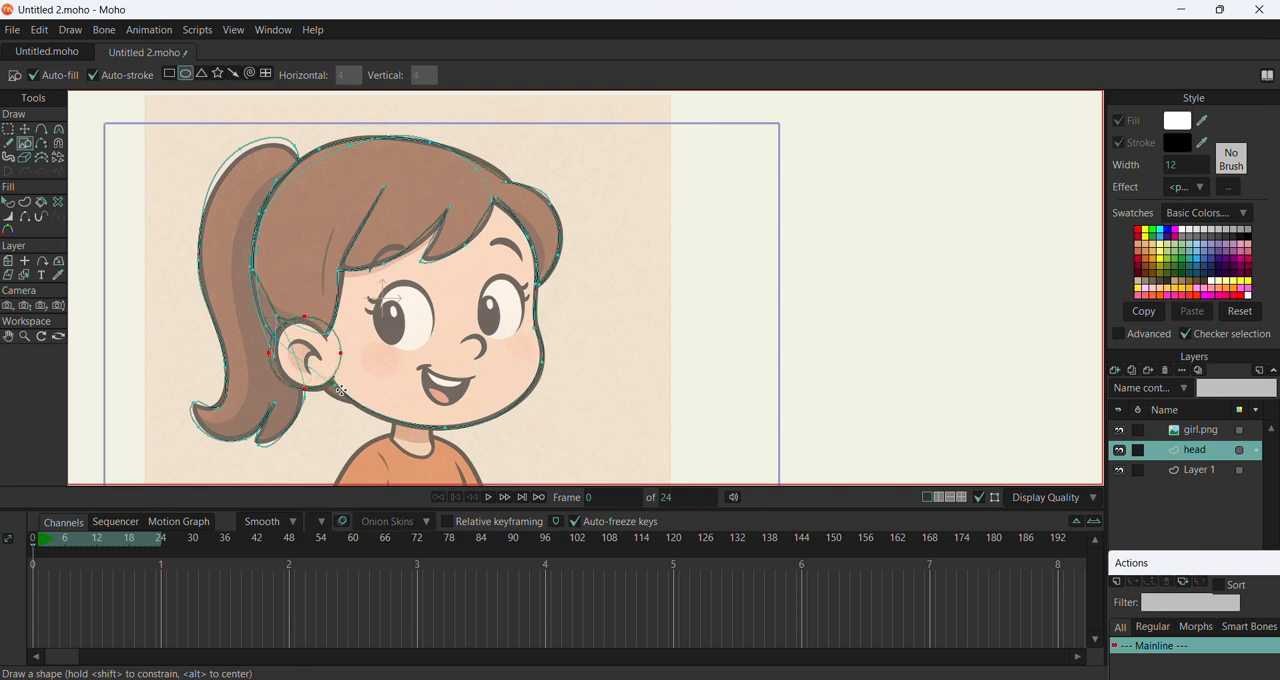
Reposition the ellipse's front, back and upper points to follow the ear's outline
left_click(25, 130)
left_click(342, 356)
left_click_drag(342, 356, 330, 384)
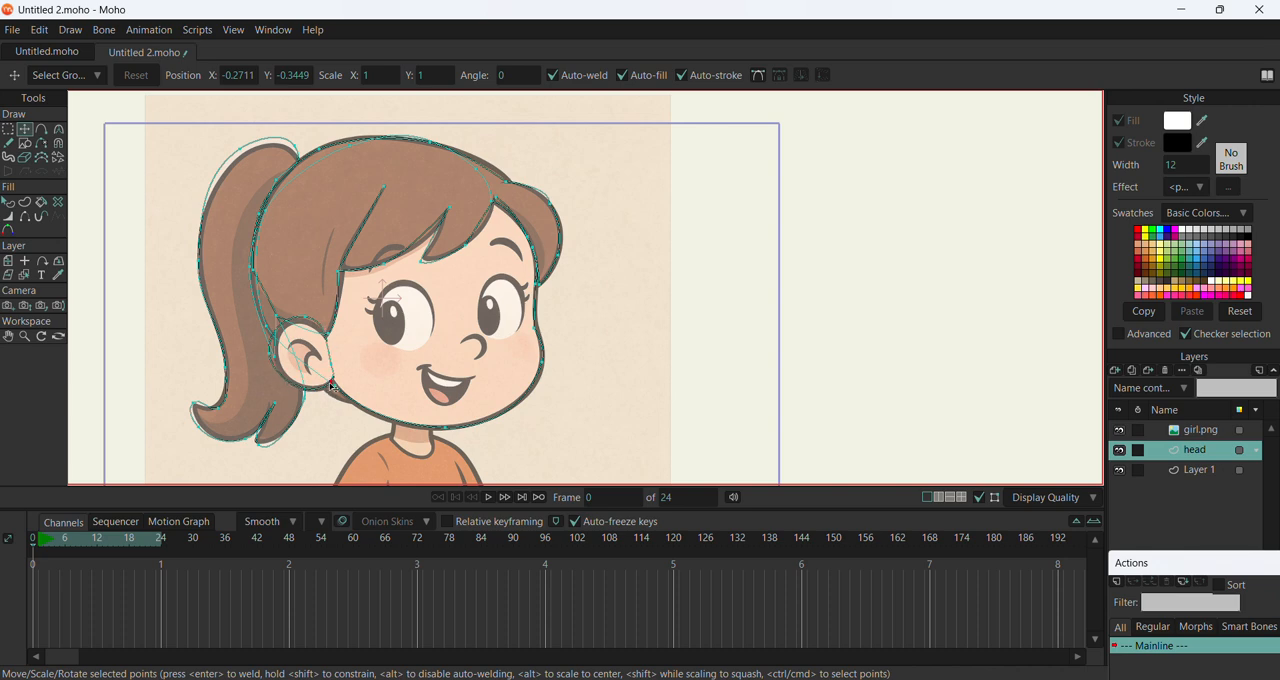
left_click(275, 355)
left_click_drag(306, 318, 310, 324)
Add a point on the ear's upper front edge and draw the inner ear fold with the Freehand tool
left_click(47, 131)
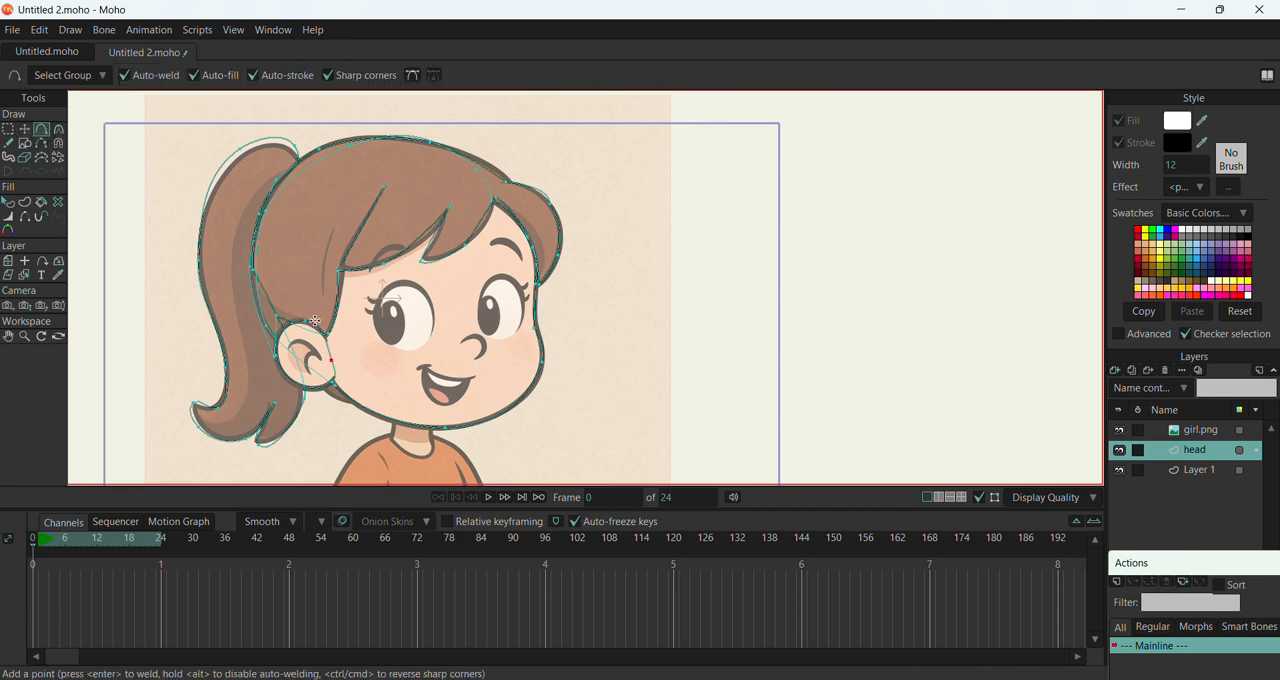
left_click_drag(327, 335, 323, 331)
left_click(8, 143)
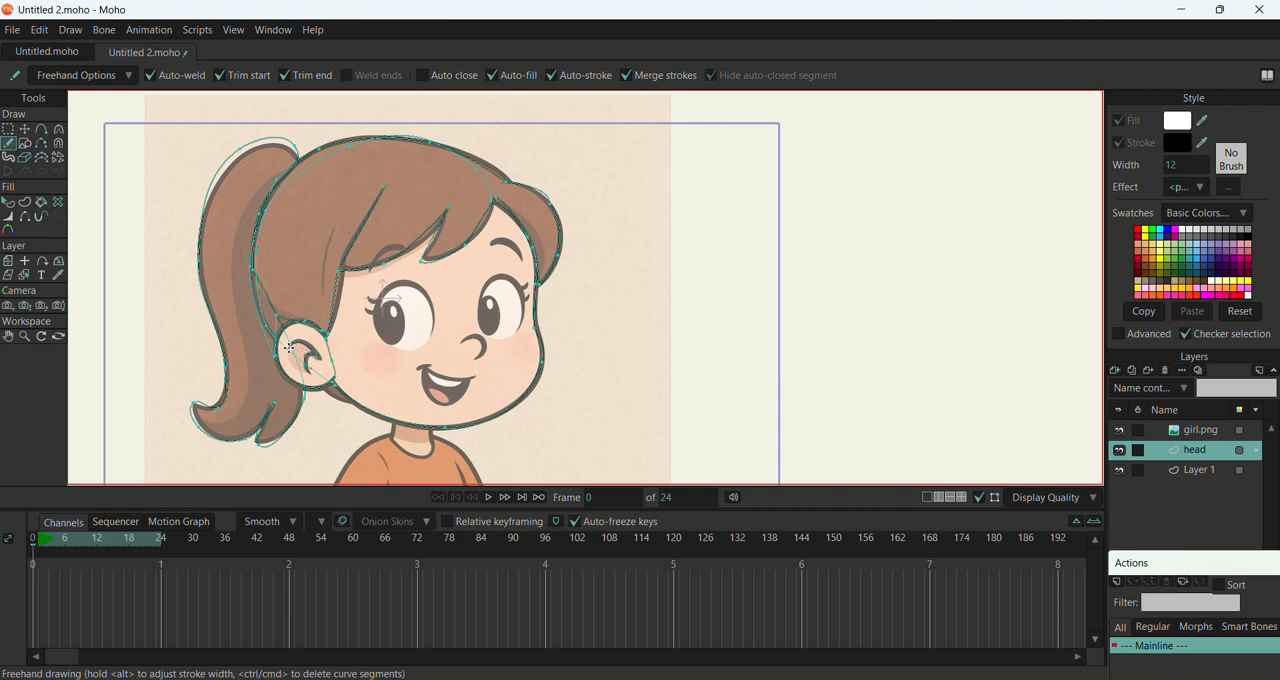
left_click_drag(289, 348, 307, 371)
Move the girl.png layer beside the traced head, to an X position of about 2.23
left_click(1186, 438)
left_click_drag(482, 372, 932, 356)
scroll(283, 267, "down", 1)
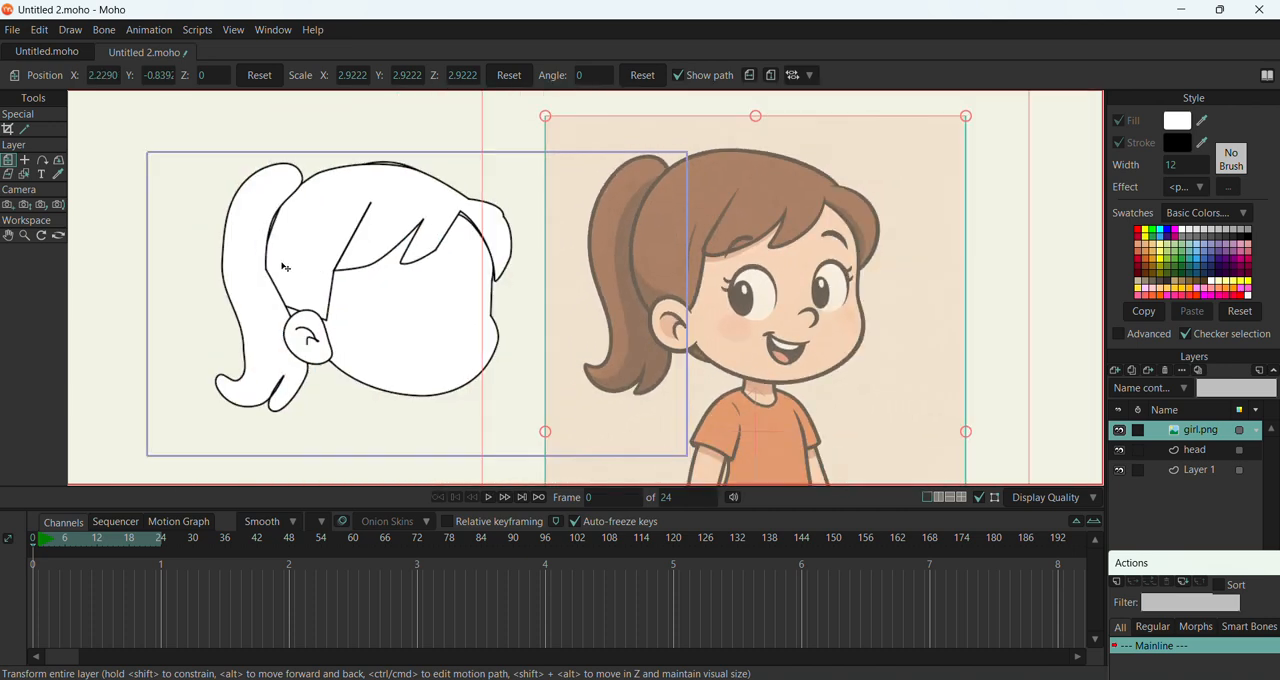
scroll(458, 183, "up", 1)
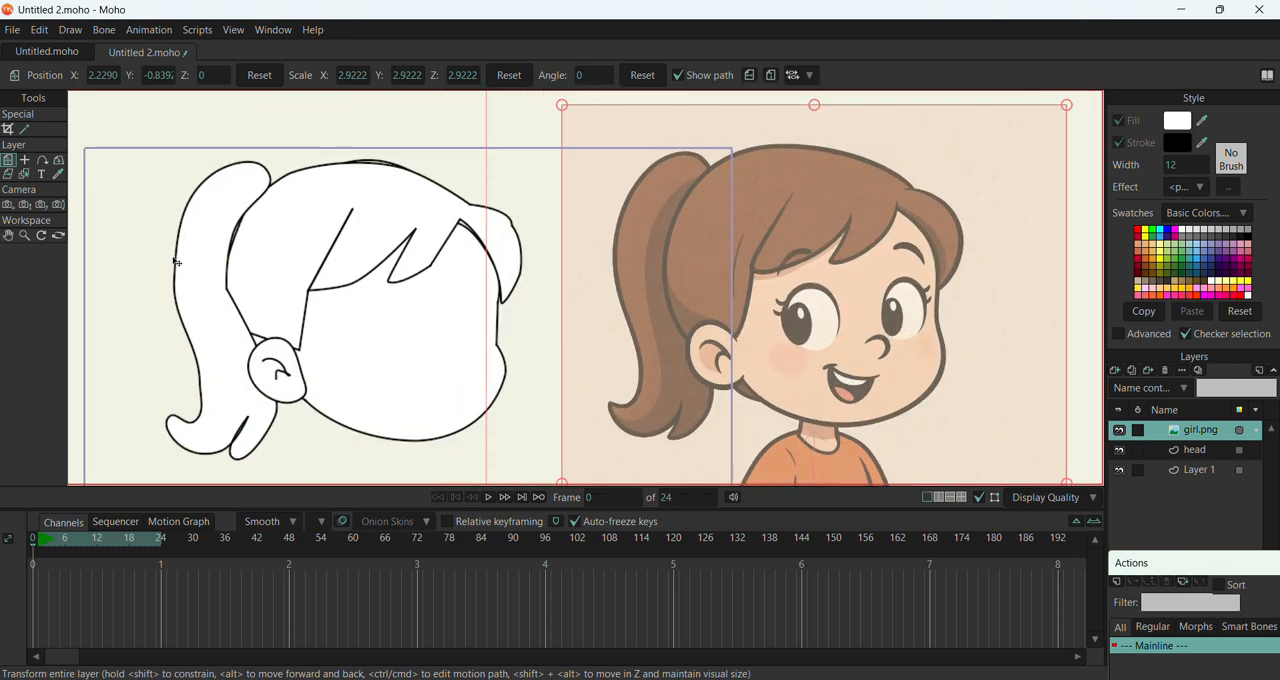
Fill the face shape in the head layer with the skin colour sampled from the reference image
left_click(1203, 457)
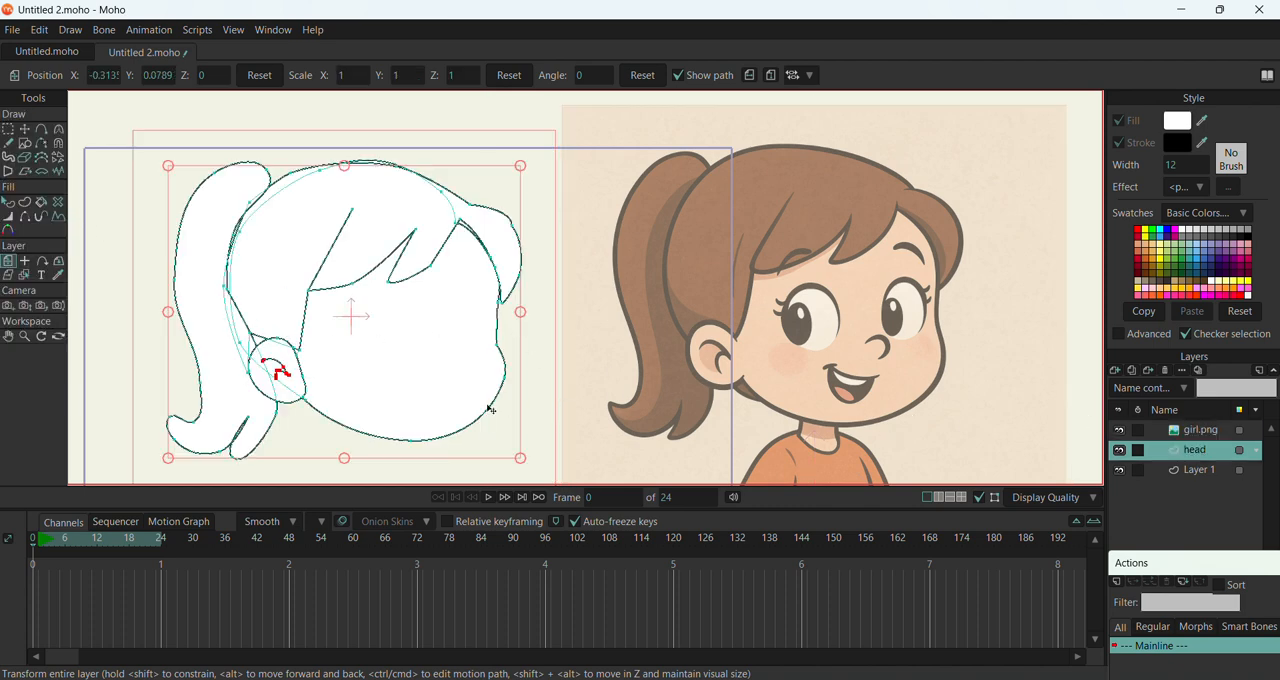
left_click(9, 203)
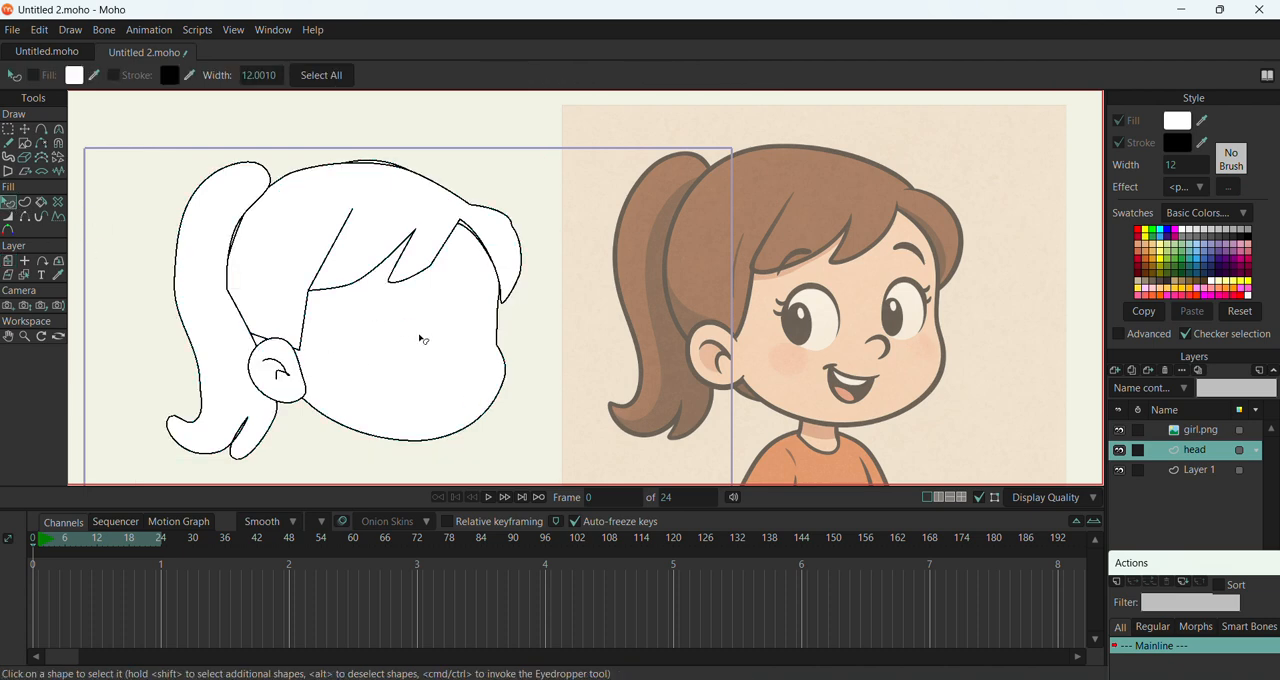
left_click(504, 368)
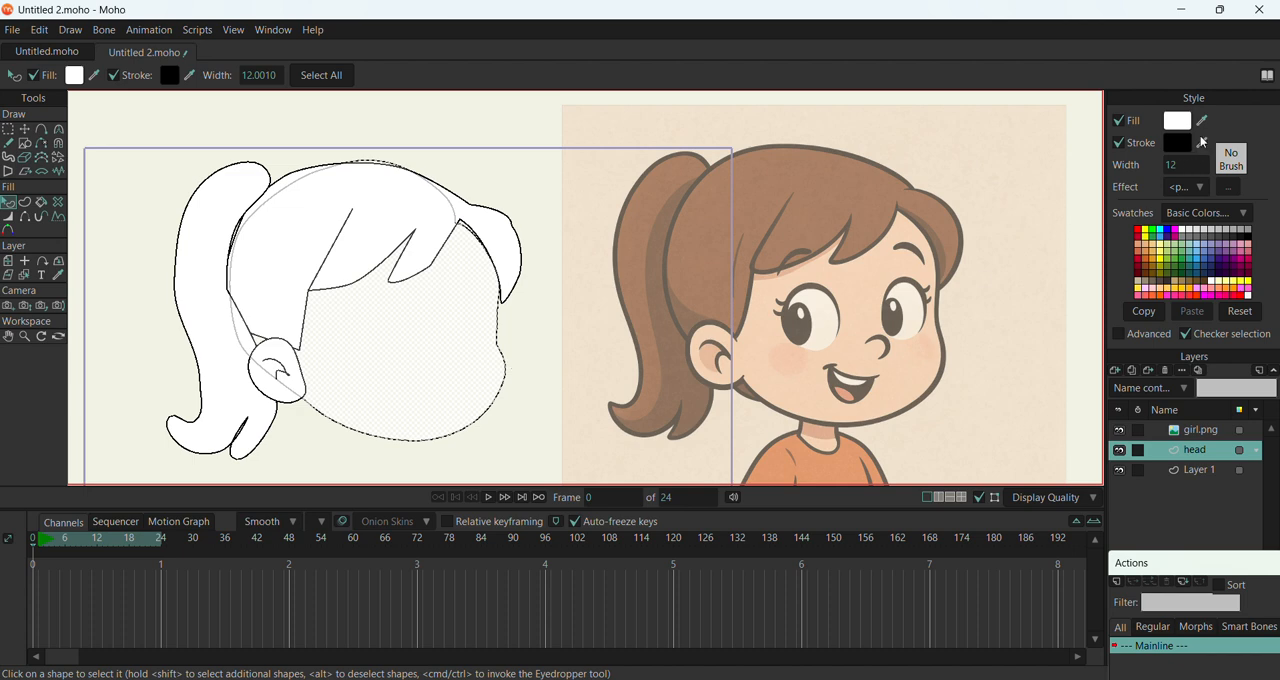
left_click_drag(1204, 118, 801, 393)
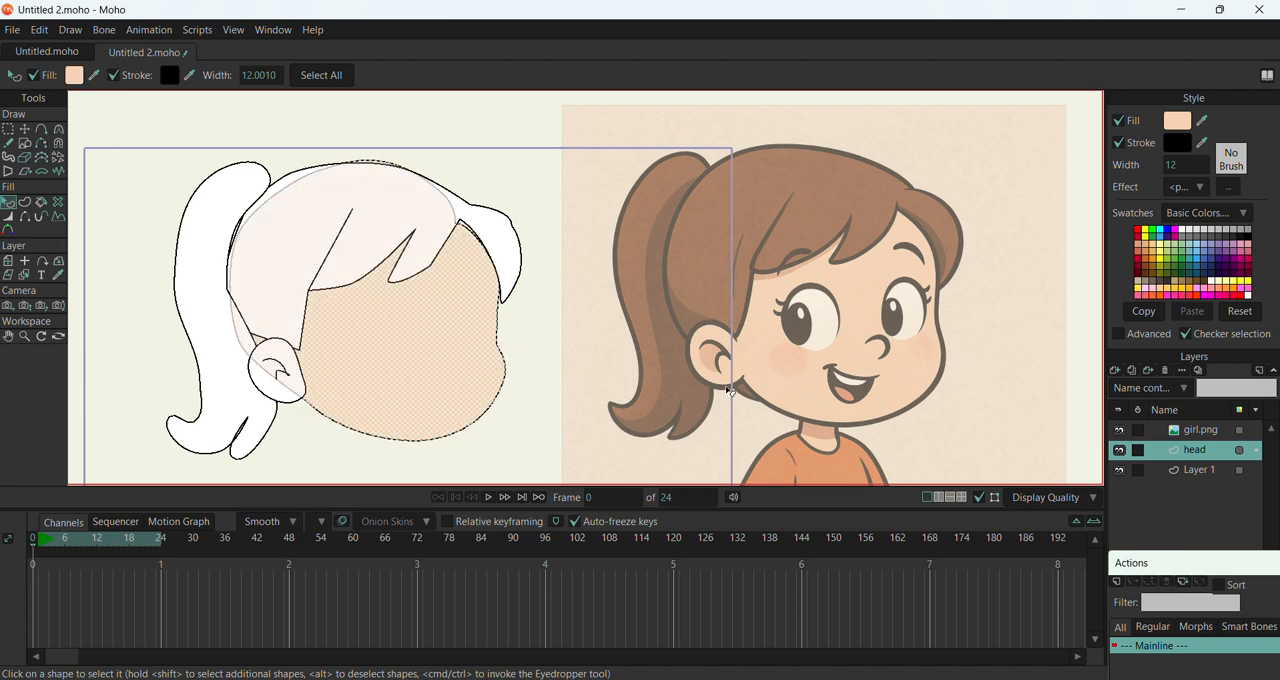
left_click(545, 424)
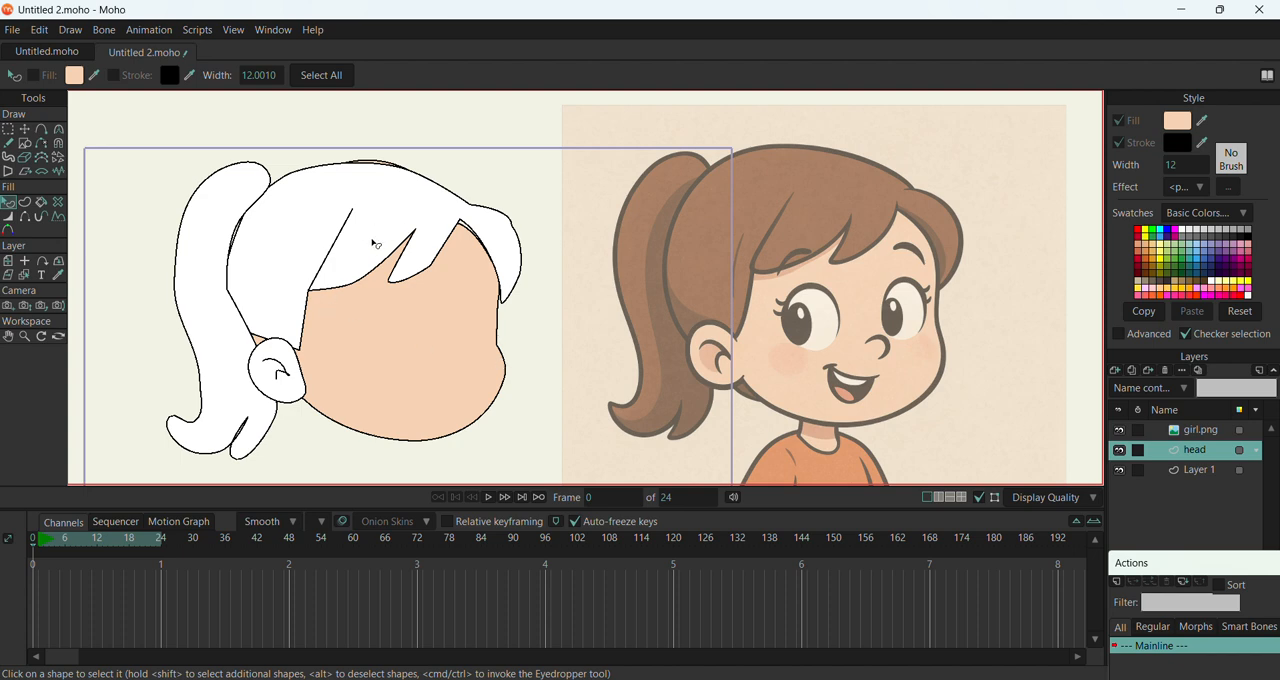
Fill the ponytail and main hair shapes with browns sampled from the reference image's hair
left_click(293, 187)
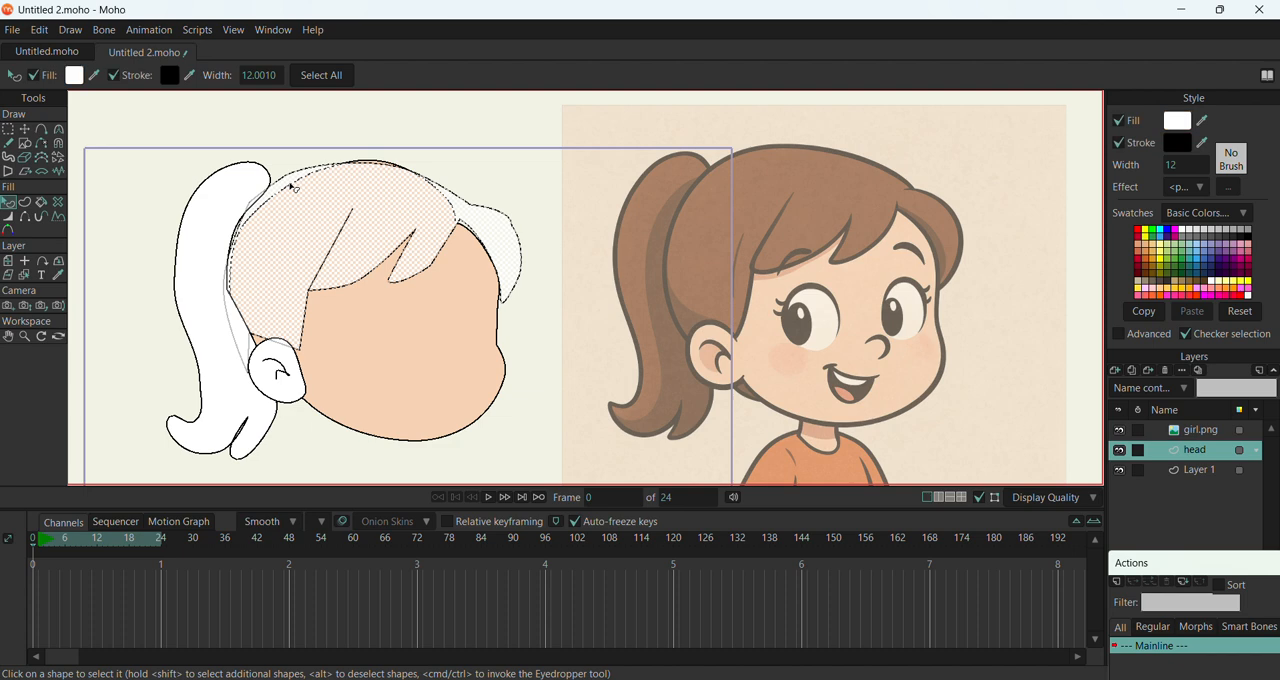
left_click(216, 199)
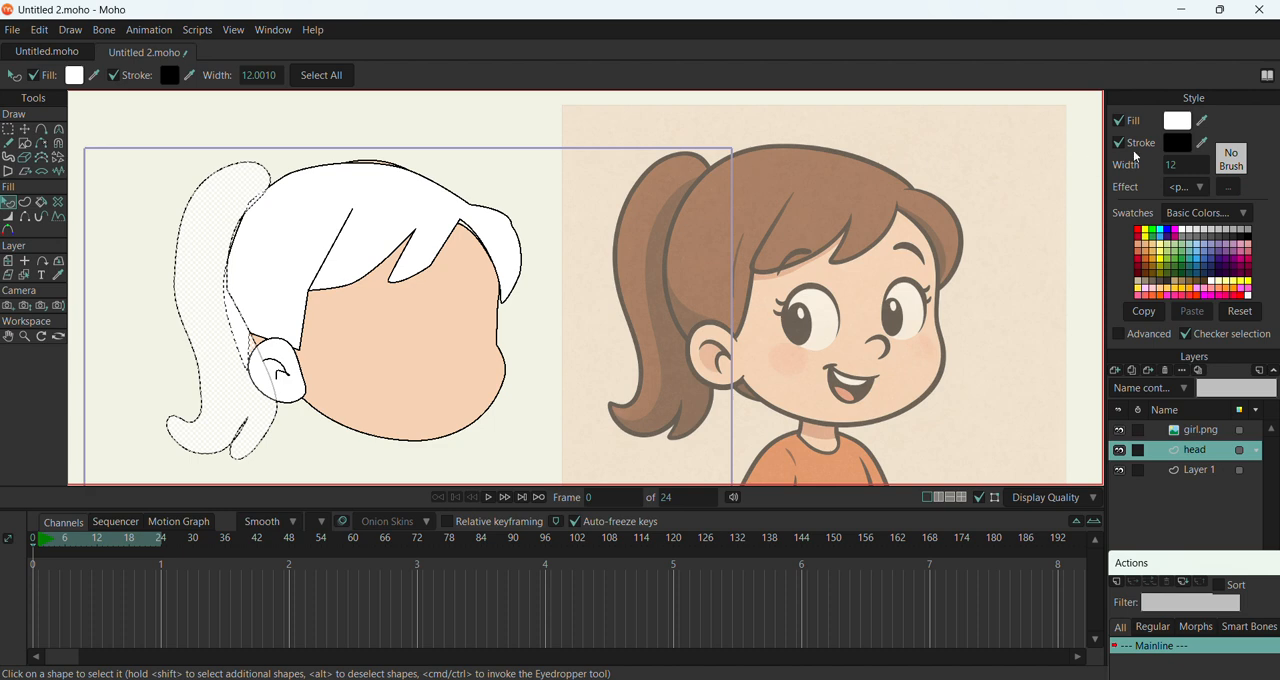
left_click(678, 262, "ctrl")
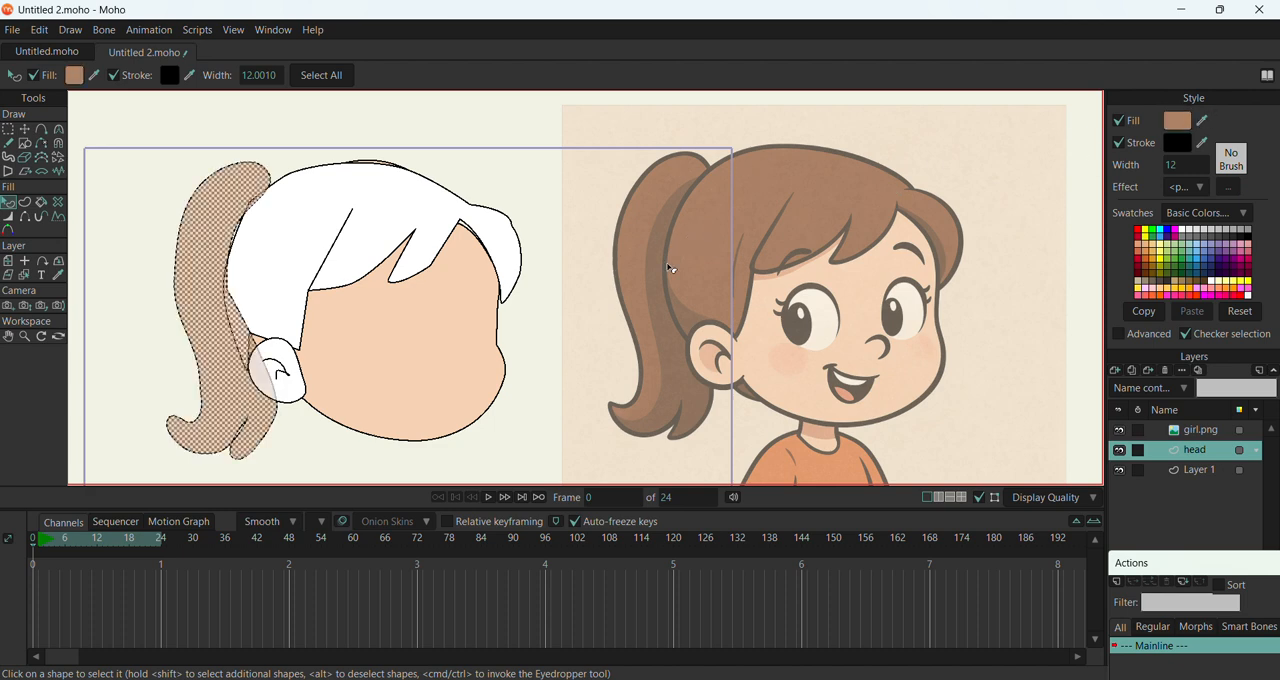
left_click(417, 243)
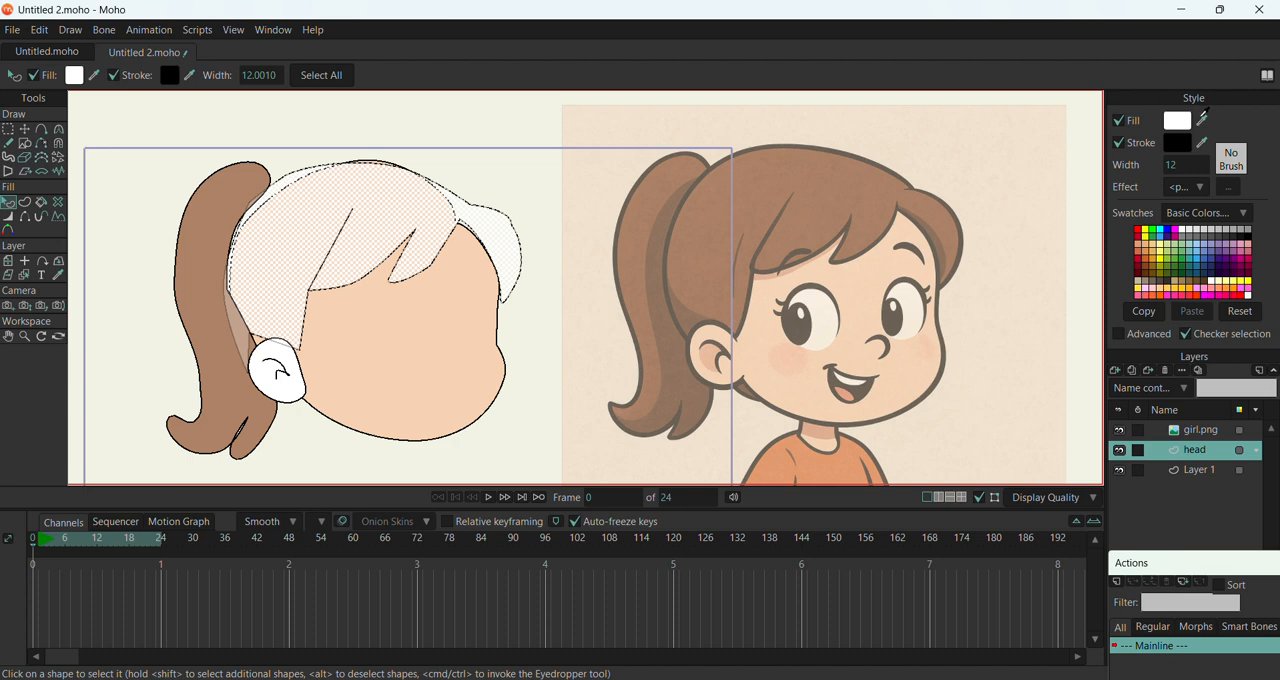
left_click(864, 196, "ctrl")
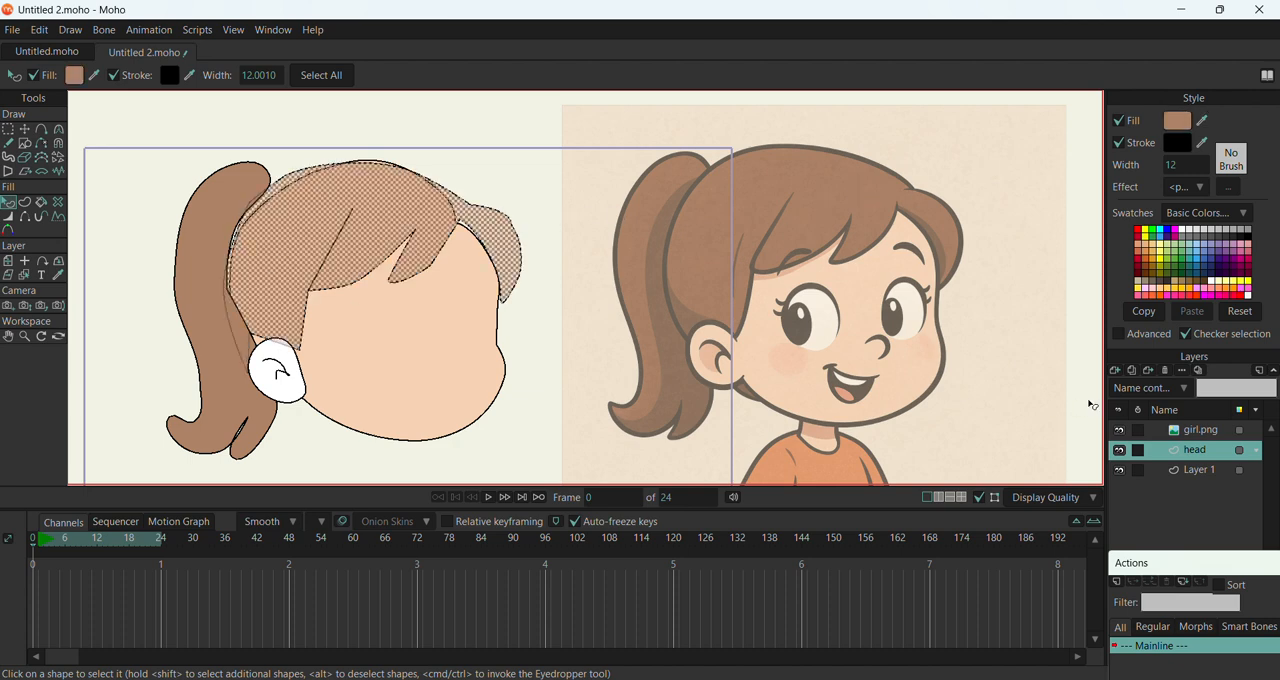
left_click(1182, 436)
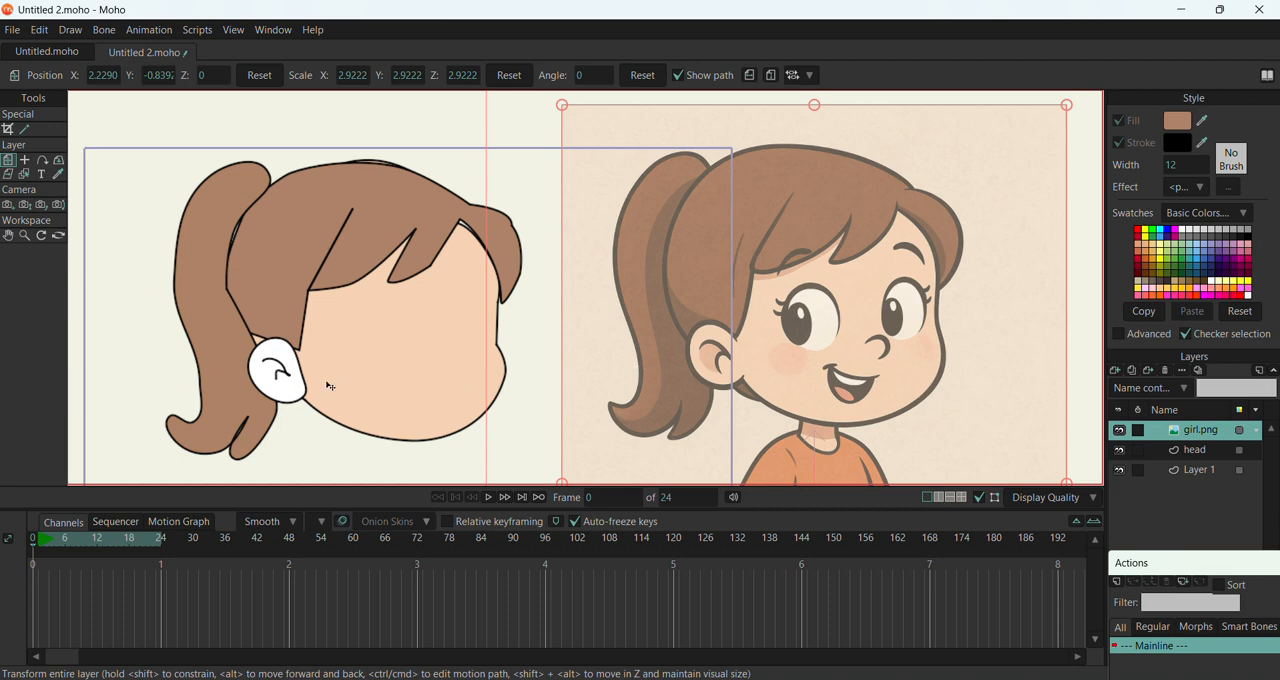
Fill the ear shape in the head layer with the skin colour sampled from the reference girl's face
left_click(1208, 452)
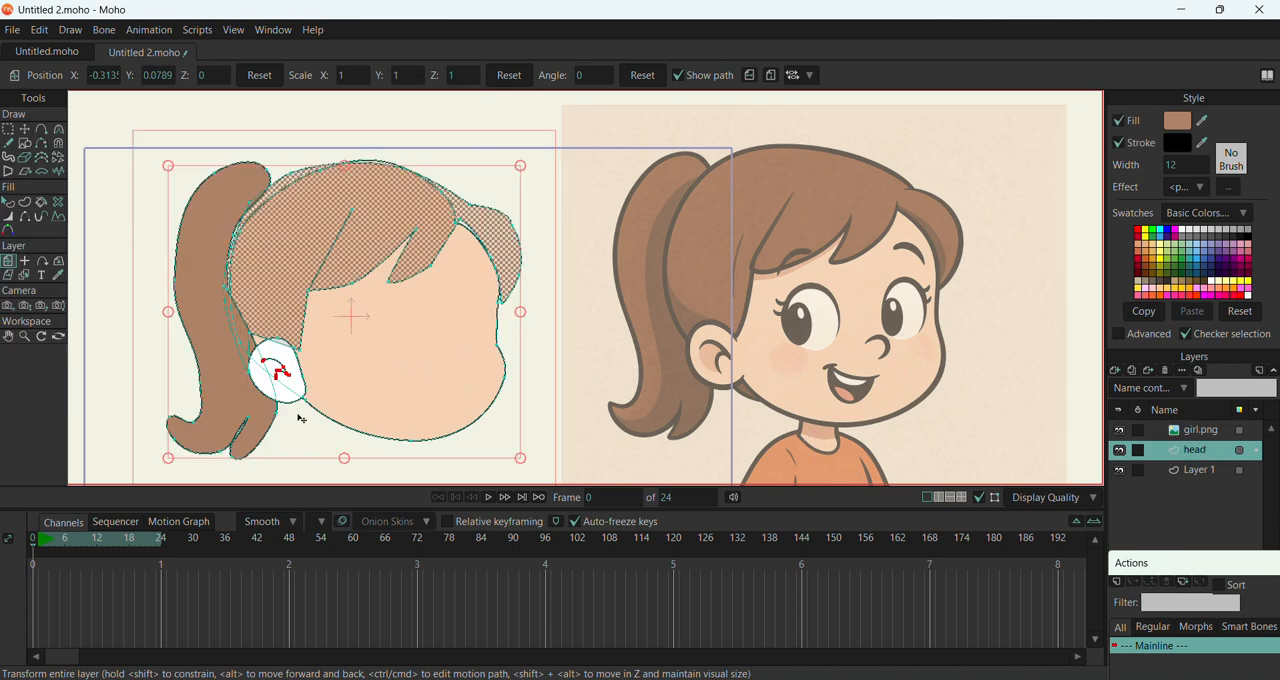
left_click(31, 129)
left_click(288, 401)
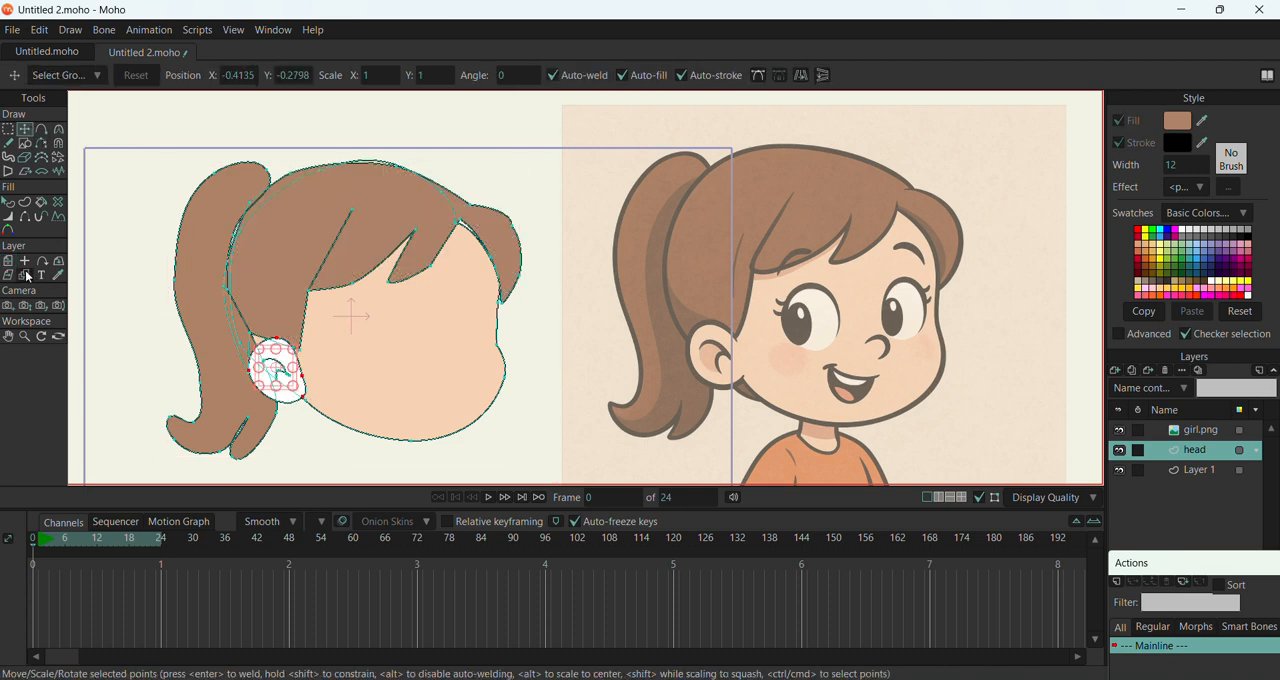
left_click(10, 203)
left_click(304, 398)
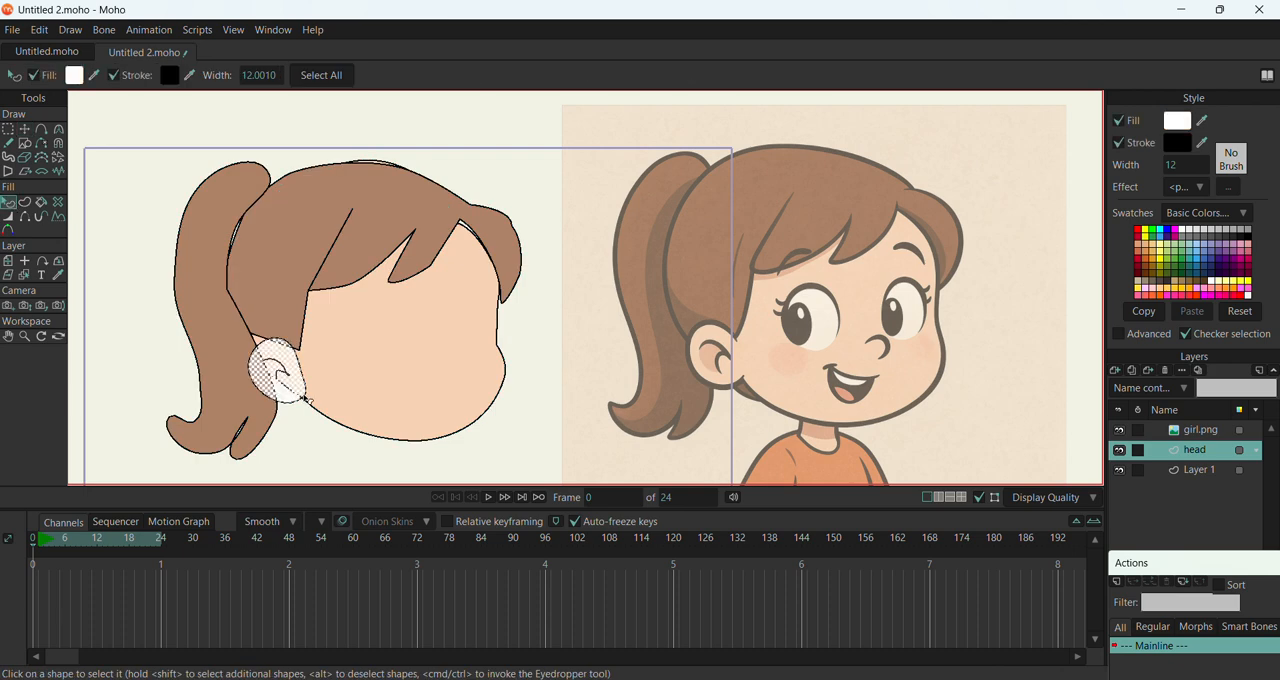
left_click(780, 350, "ctrl")
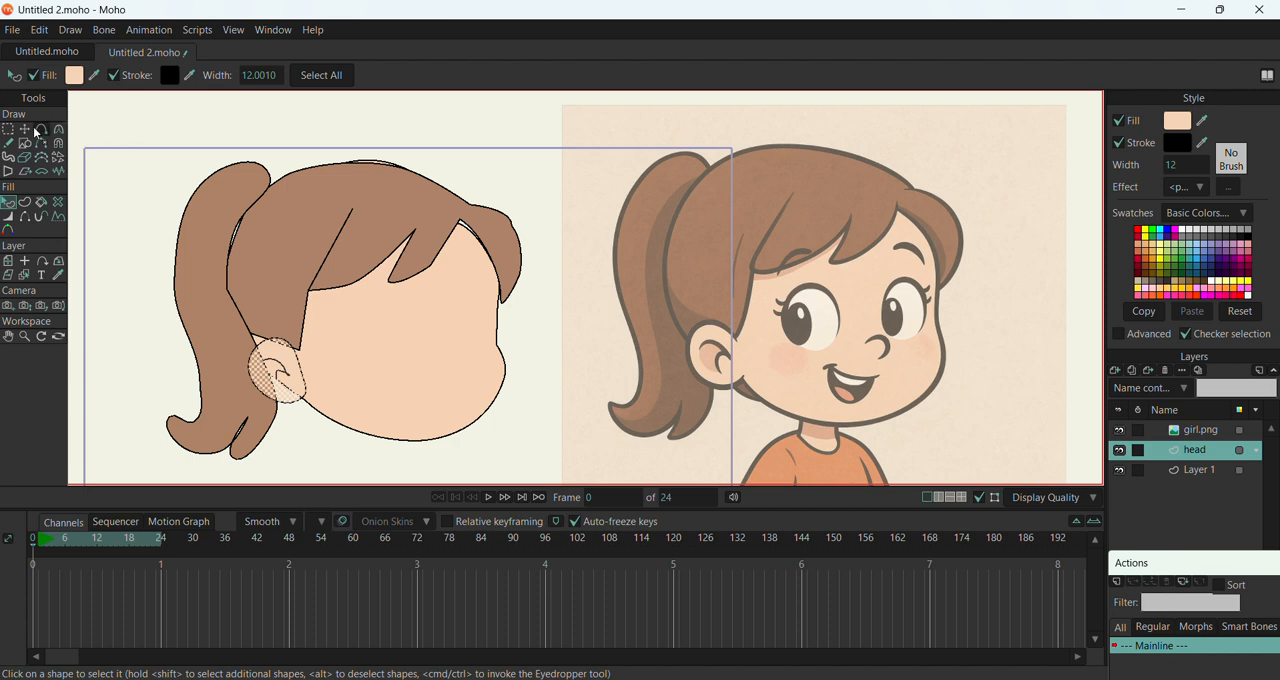
Move the face's upper point beside the fringe to close the gap beneath the hair
key("t")
left_click(99, 160)
scroll(514, 300, "down", 5)
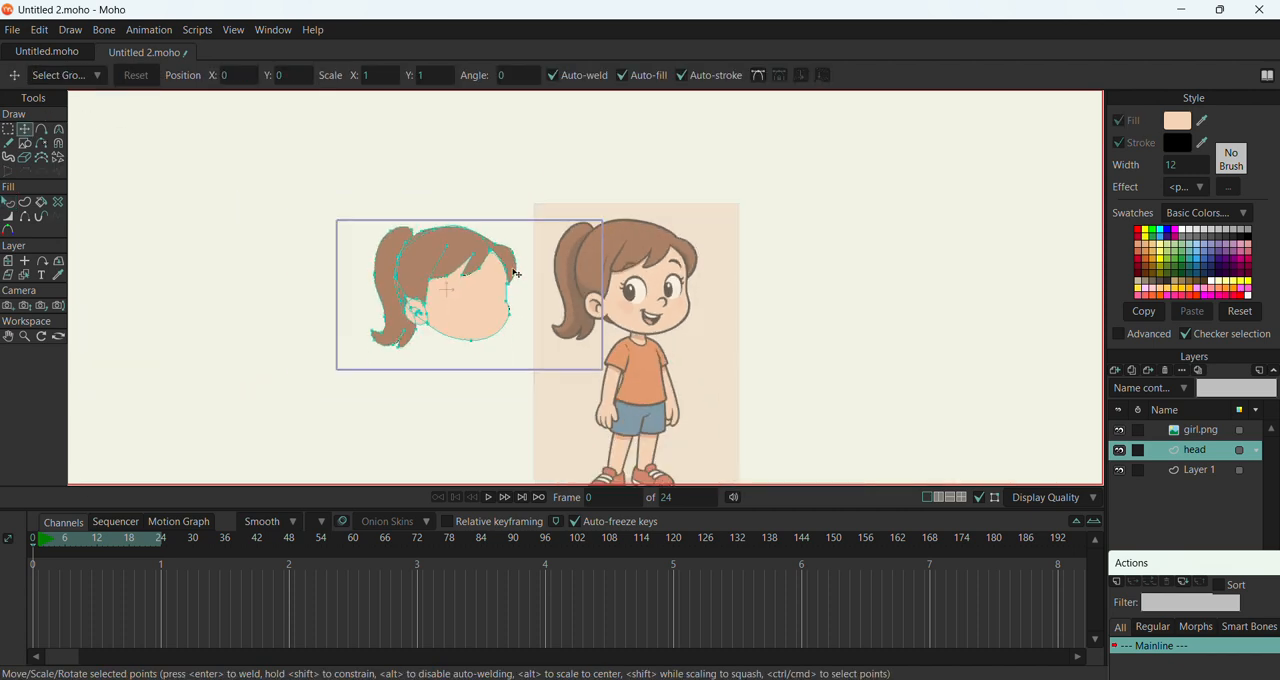
scroll(510, 285, "up", 2)
scroll(508, 283, "up", 5)
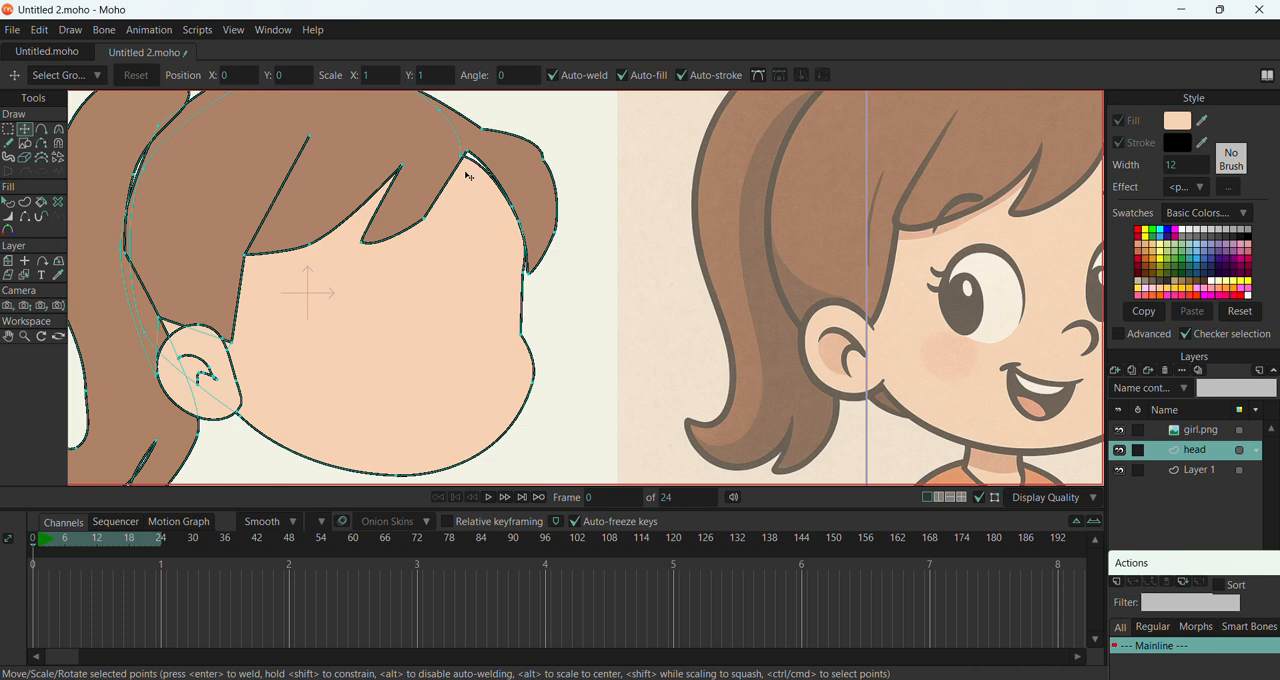
left_click(465, 158)
scroll(470, 155, "down", 5)
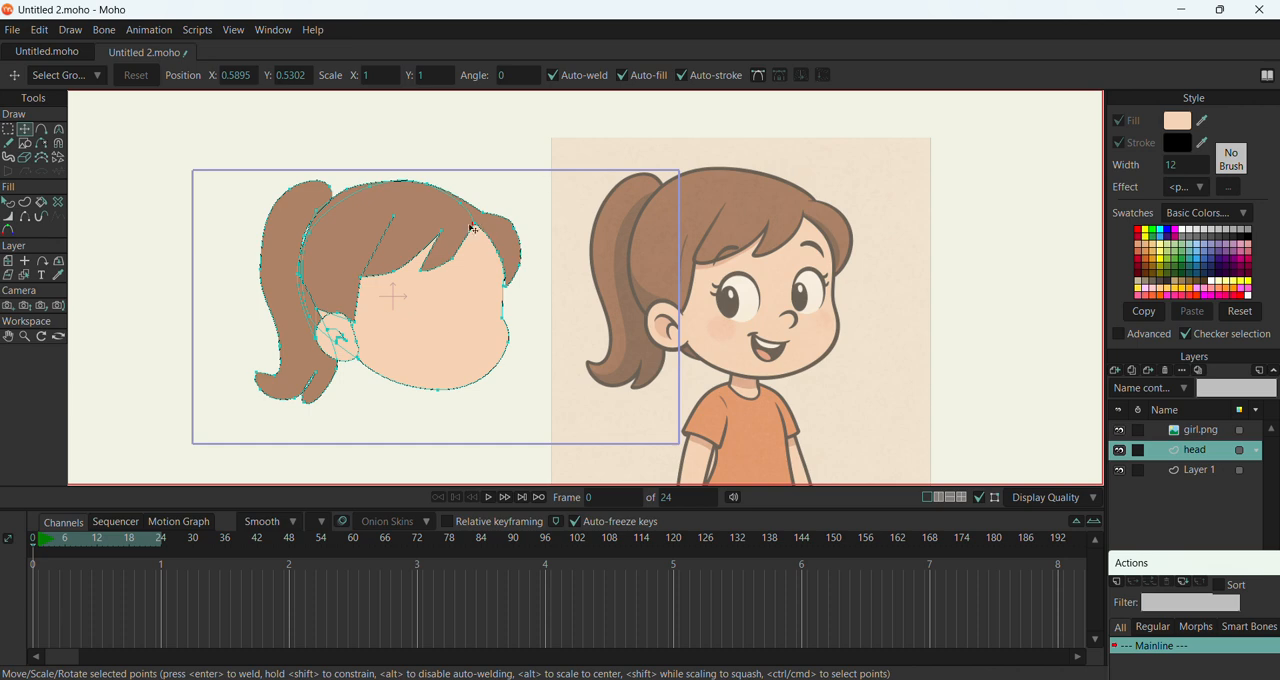
Adjust the curvature of the point on the ponytail's back edge to about 0.37
scroll(485, 238, "up", 1)
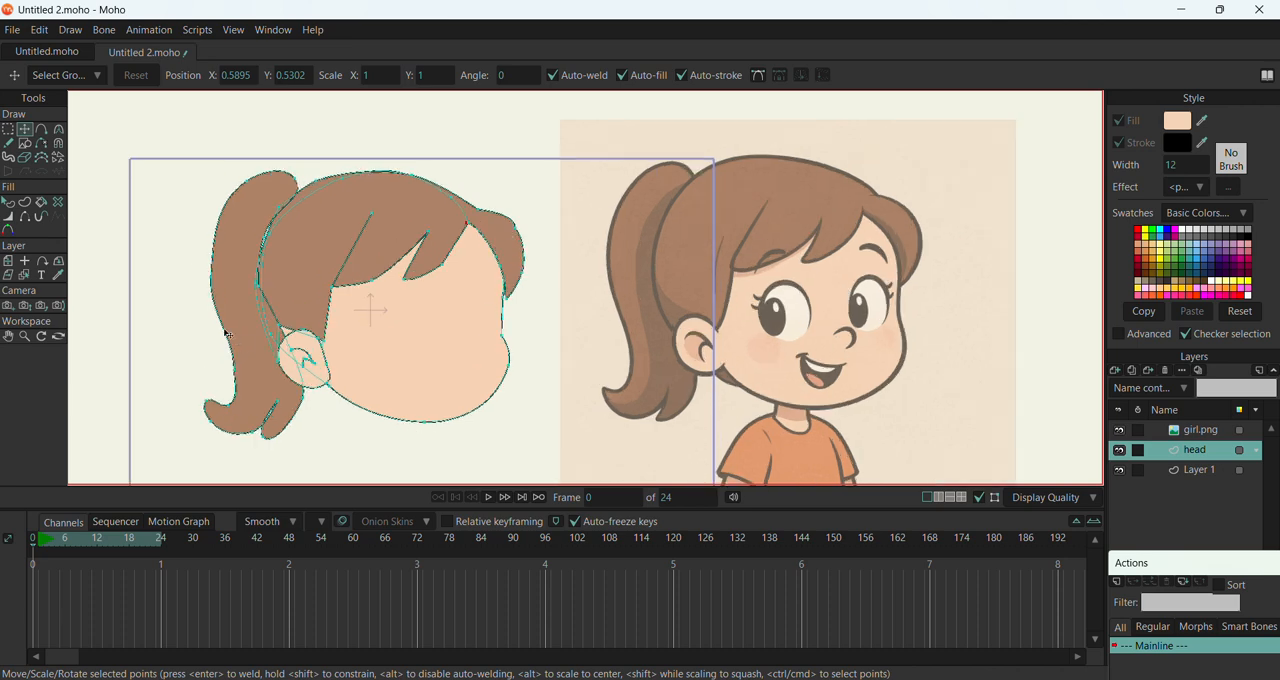
scroll(266, 290, "up", 3)
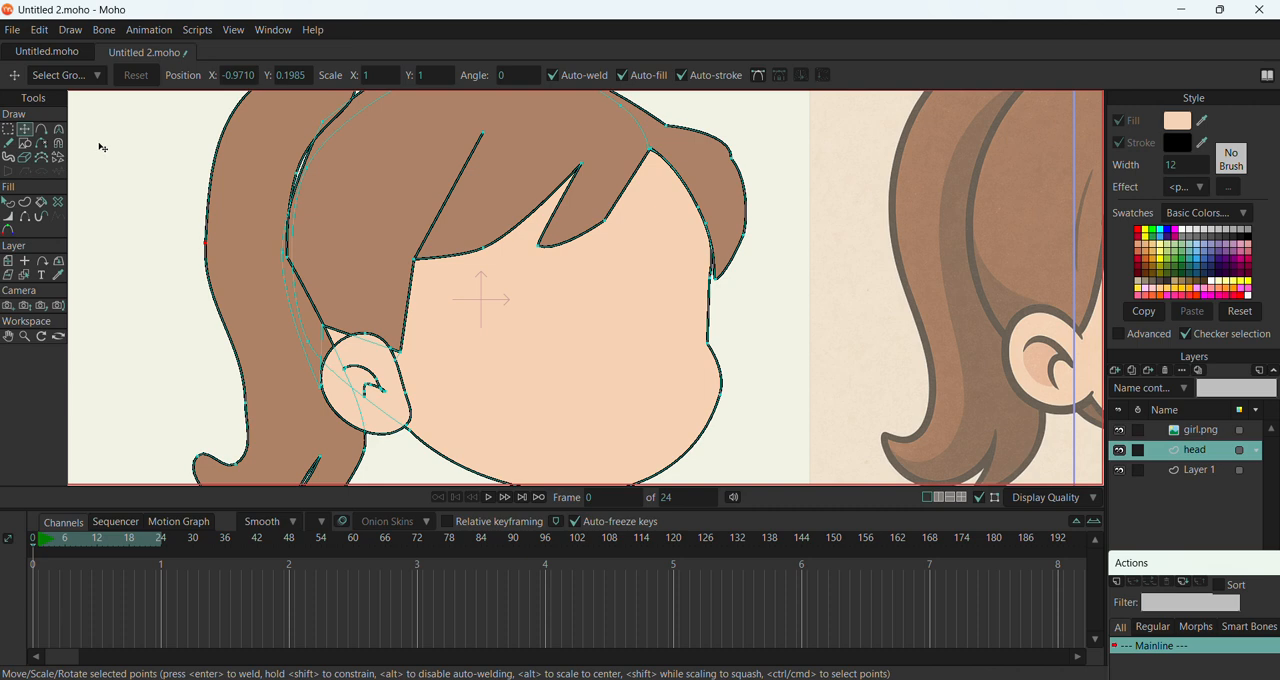
key("c")
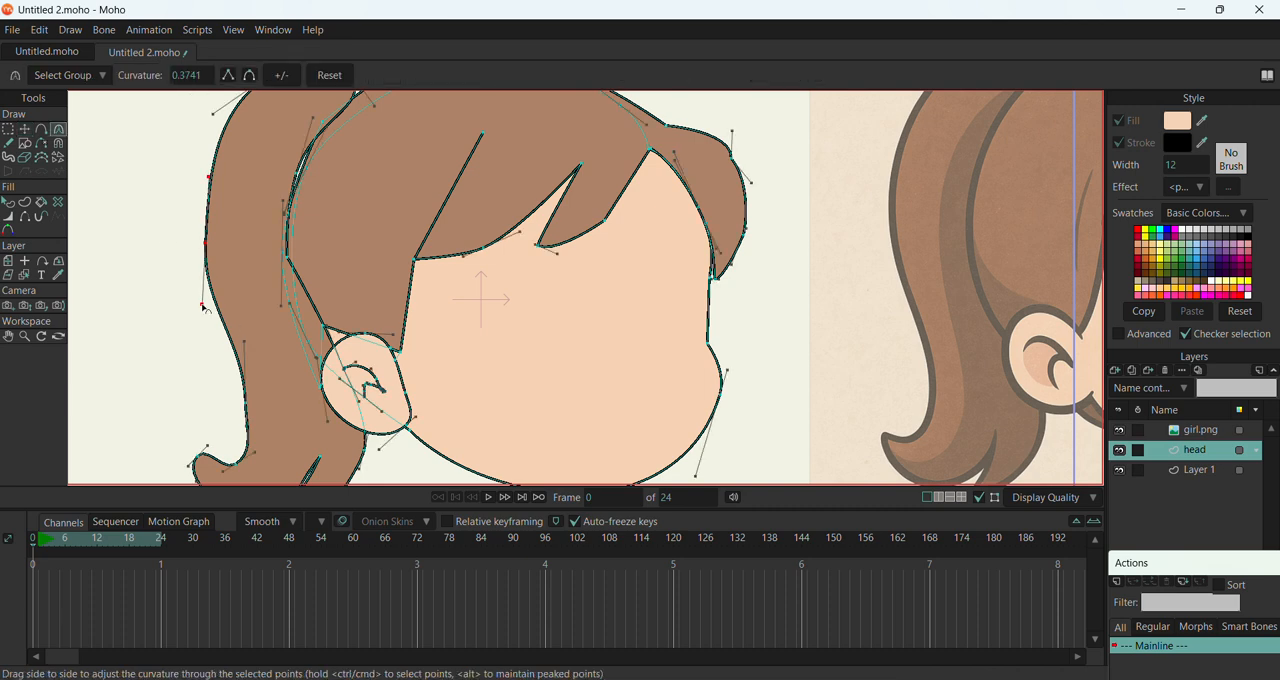
scroll(232, 236, "down", 3)
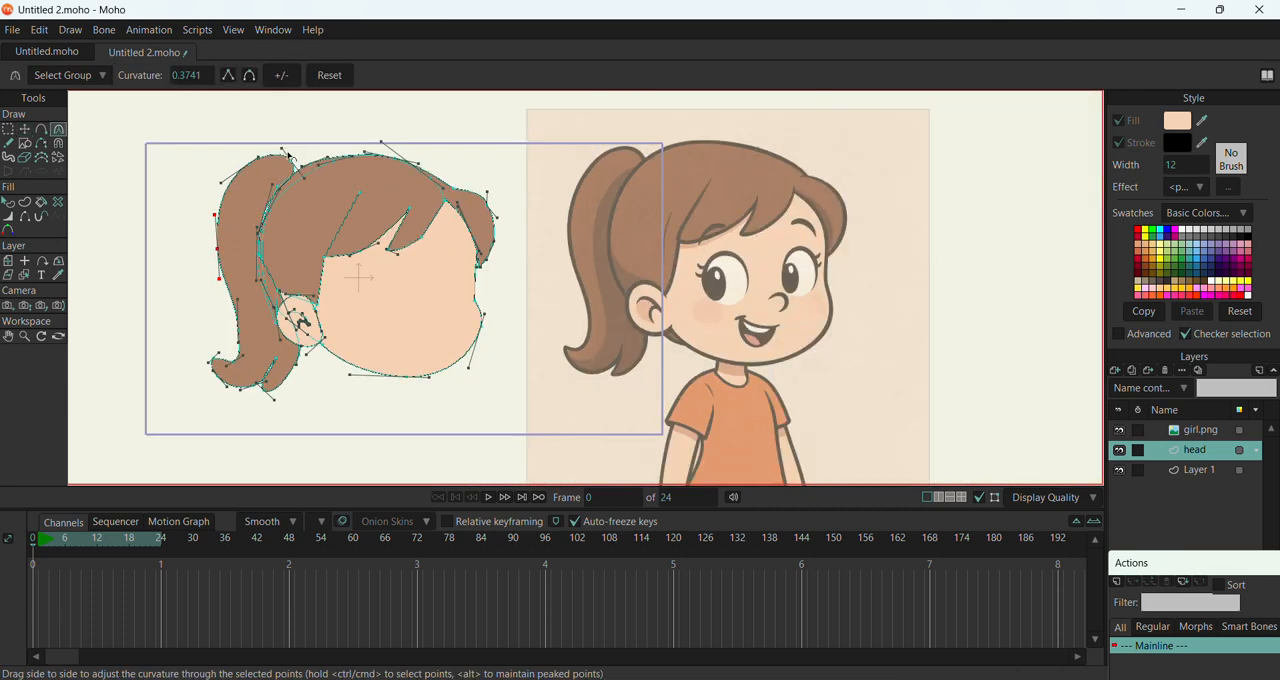
Adjust the curve handles where the main hair outline rises from the ponytail, to a curvature of about 0.22
left_click(285, 149)
scroll(366, 167, "up", 5)
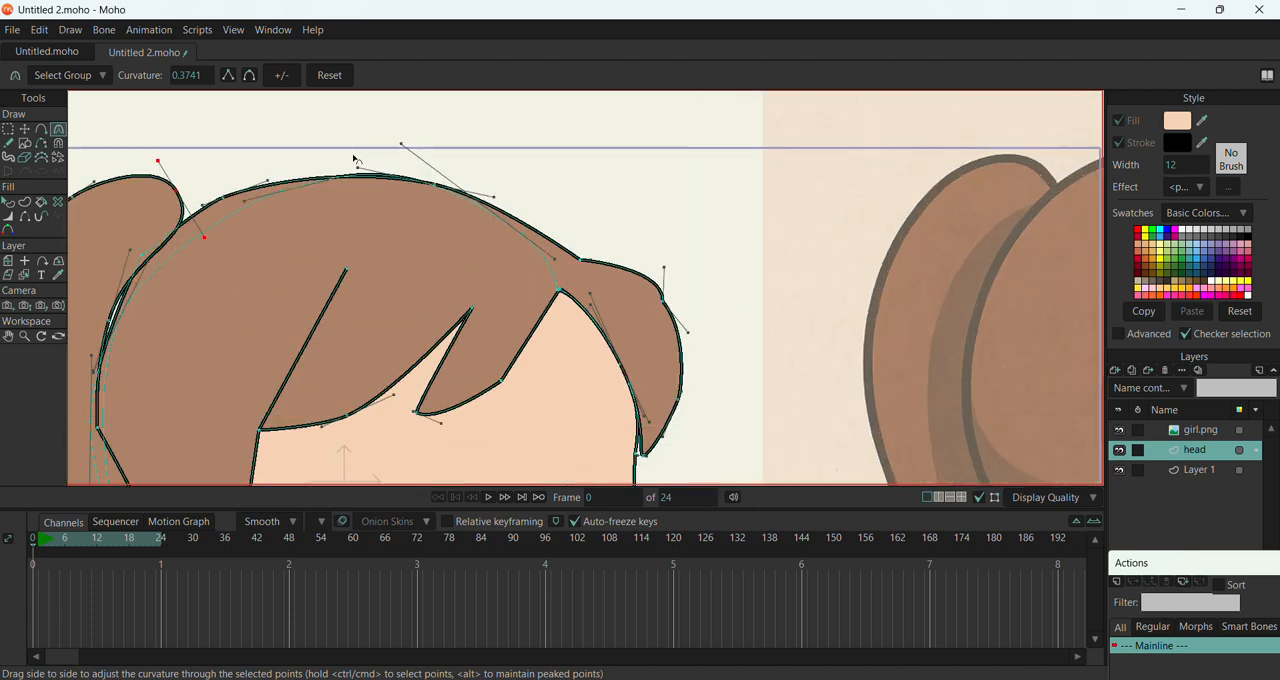
left_click_drag(218, 190, 273, 160)
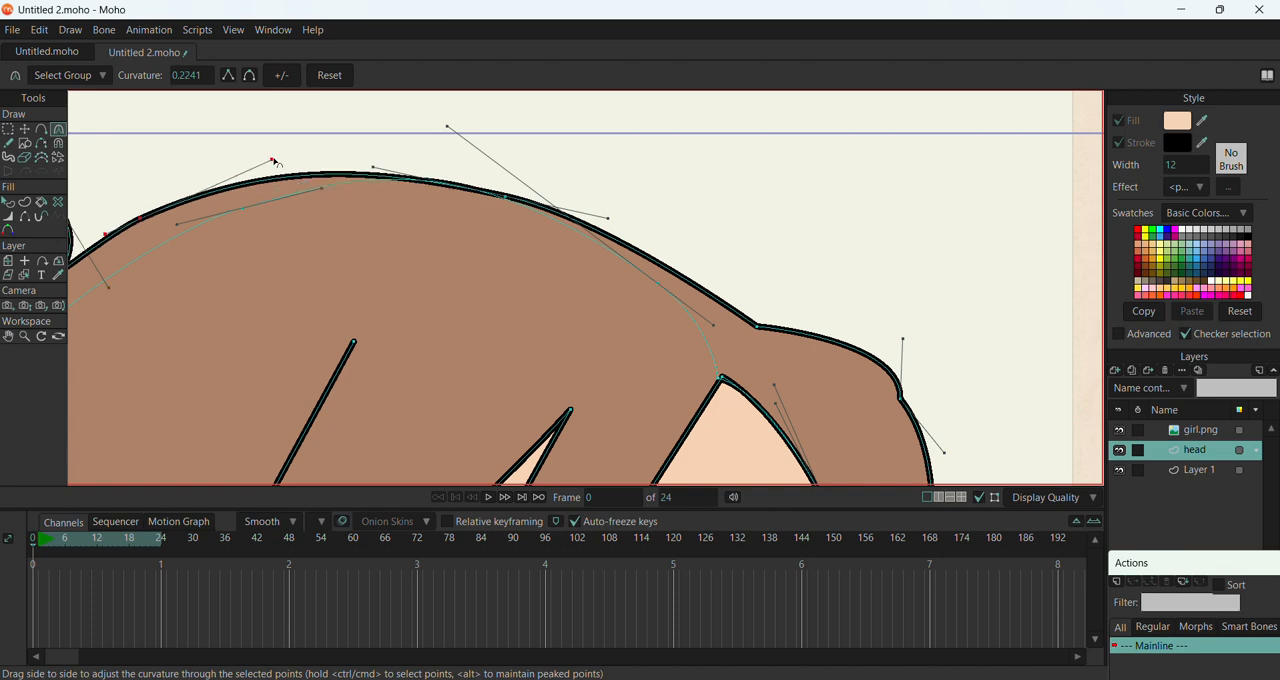
scroll(428, 190, "down", 3)
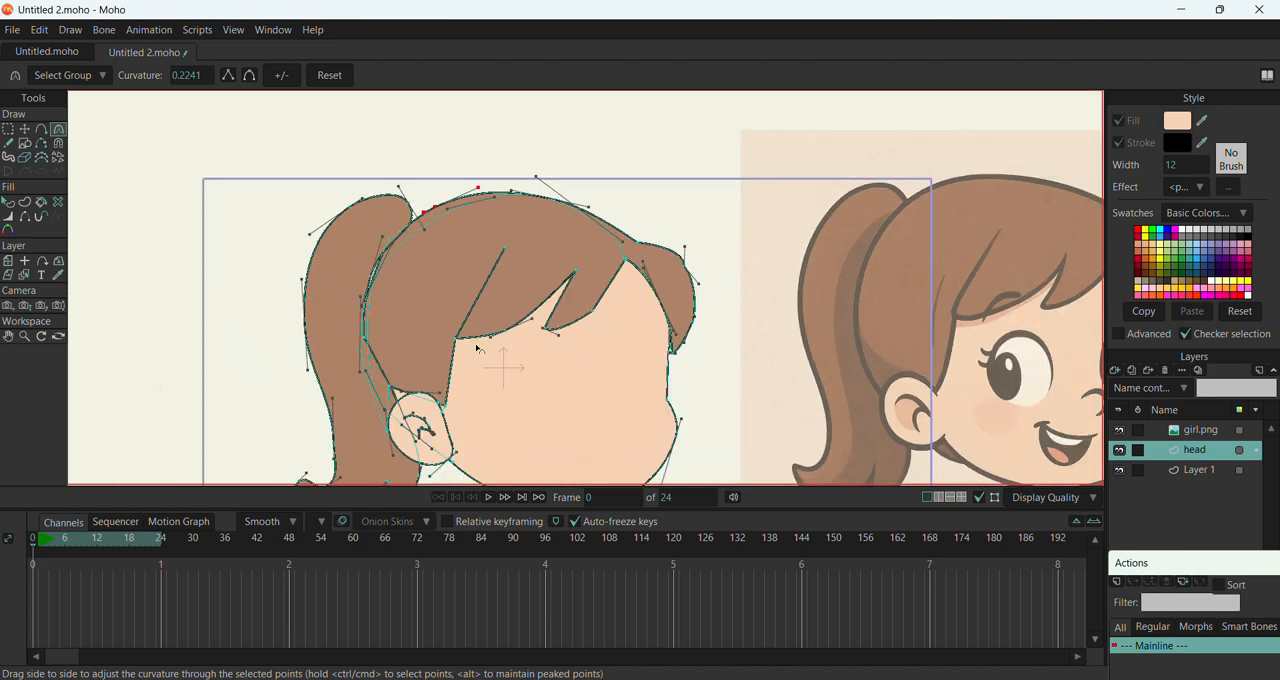
scroll(407, 289, "down", 1)
Move the face's corner point beside the ear inward so that the ear covers it, to about X -0.50, Y -0.21
scroll(408, 310, "up", 3)
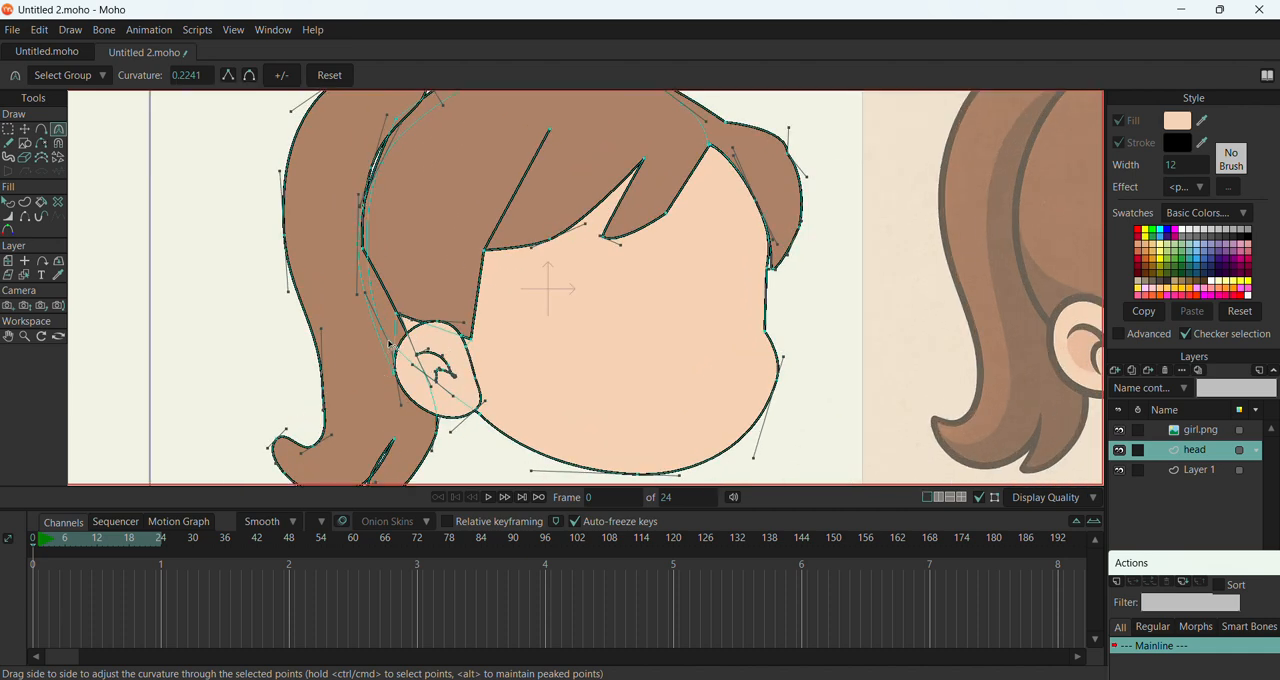
left_click(414, 339)
key("t")
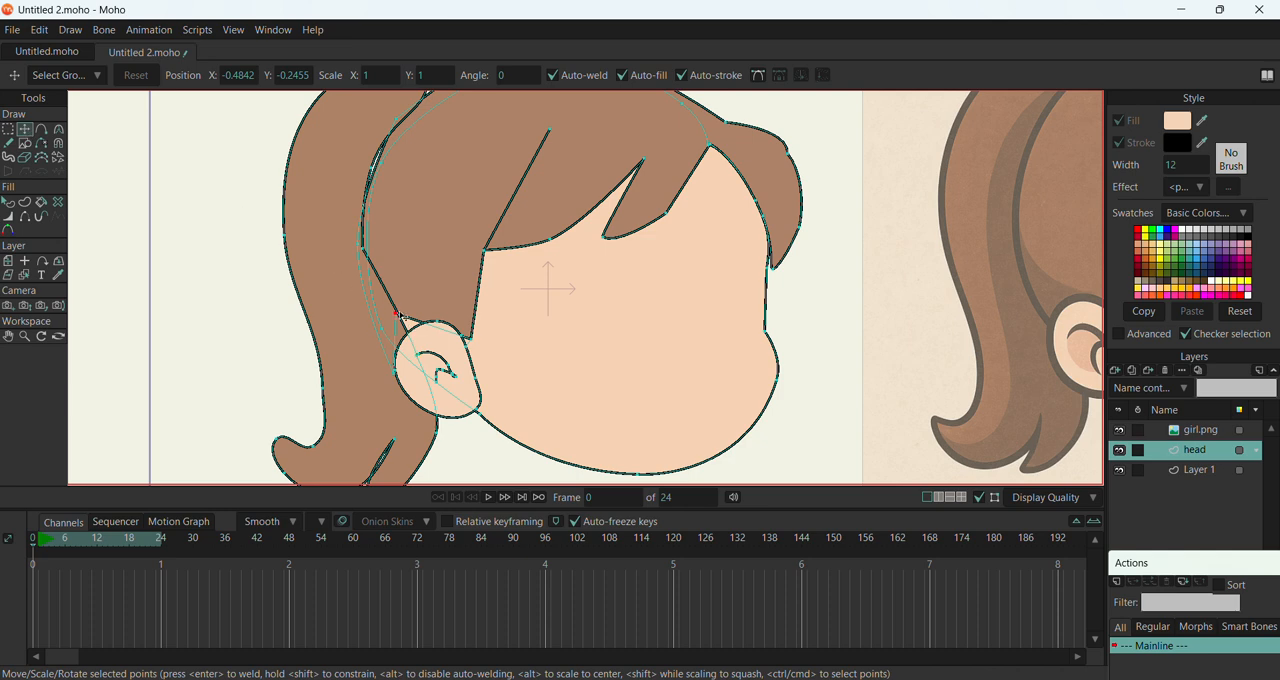
left_click_drag(397, 315, 411, 345)
scroll(458, 334, "down", 1)
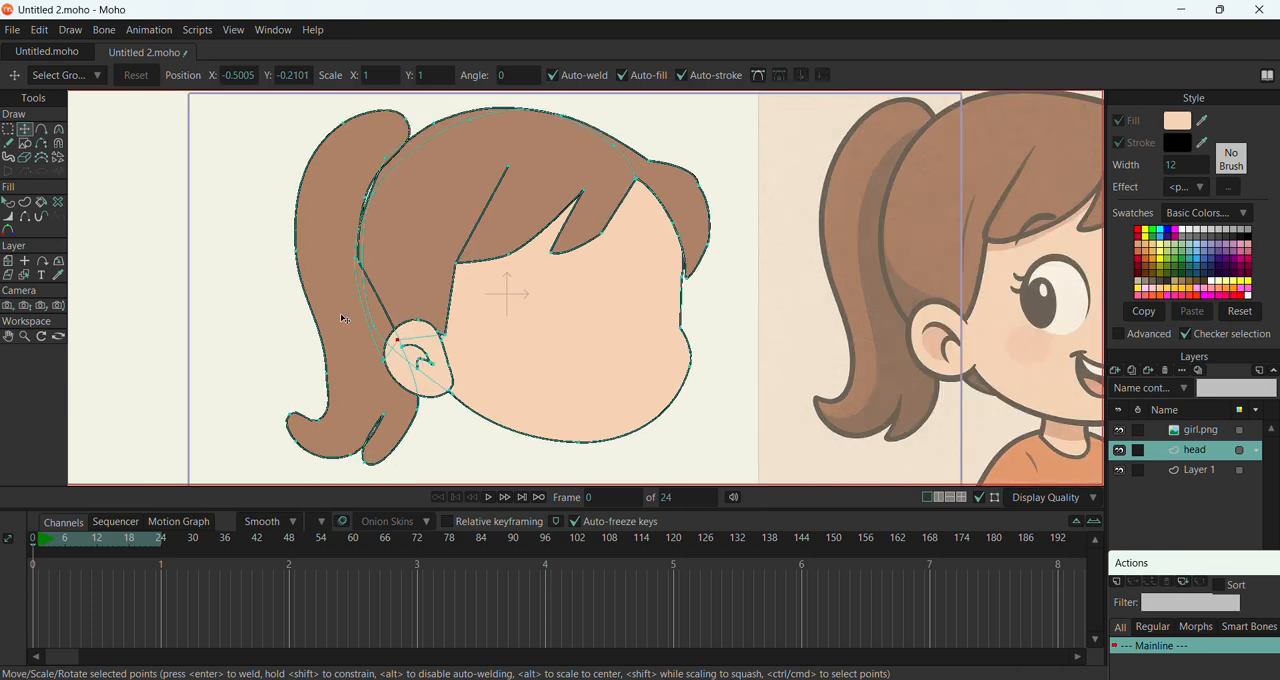
scroll(373, 284, "down", 1)
Curve the edge of the side hair lock between the fringe corner and the ear
left_click(443, 269)
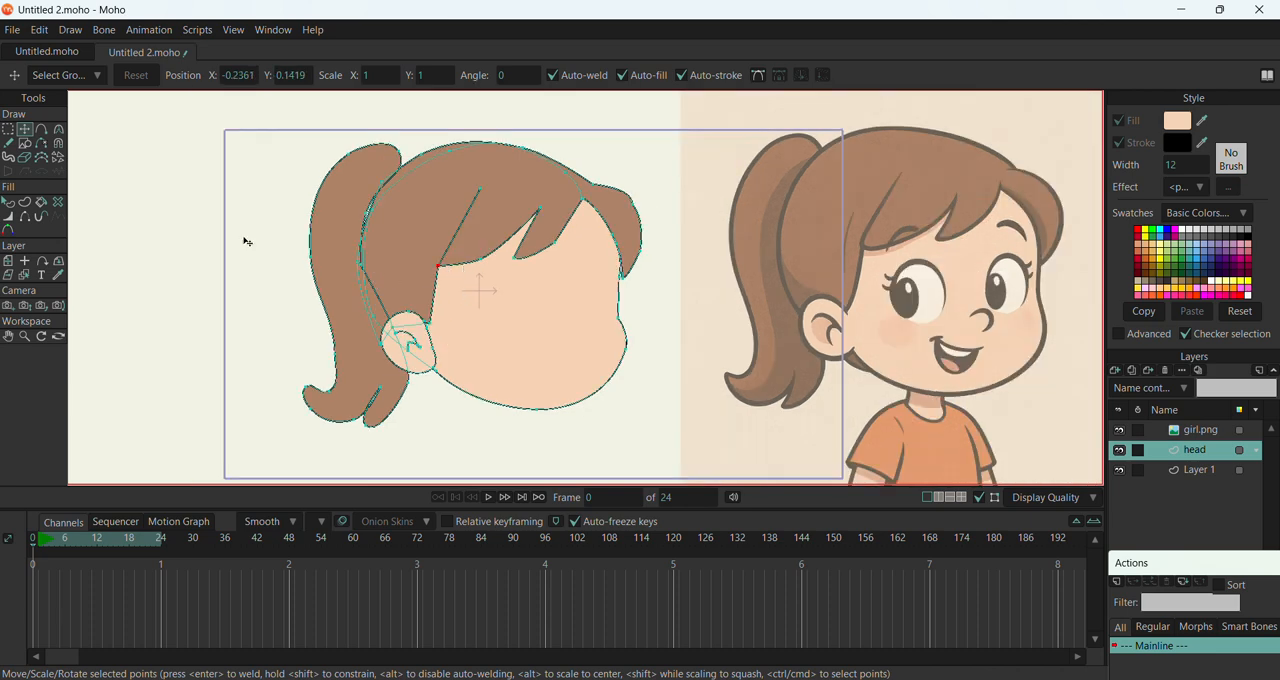
left_click(58, 129)
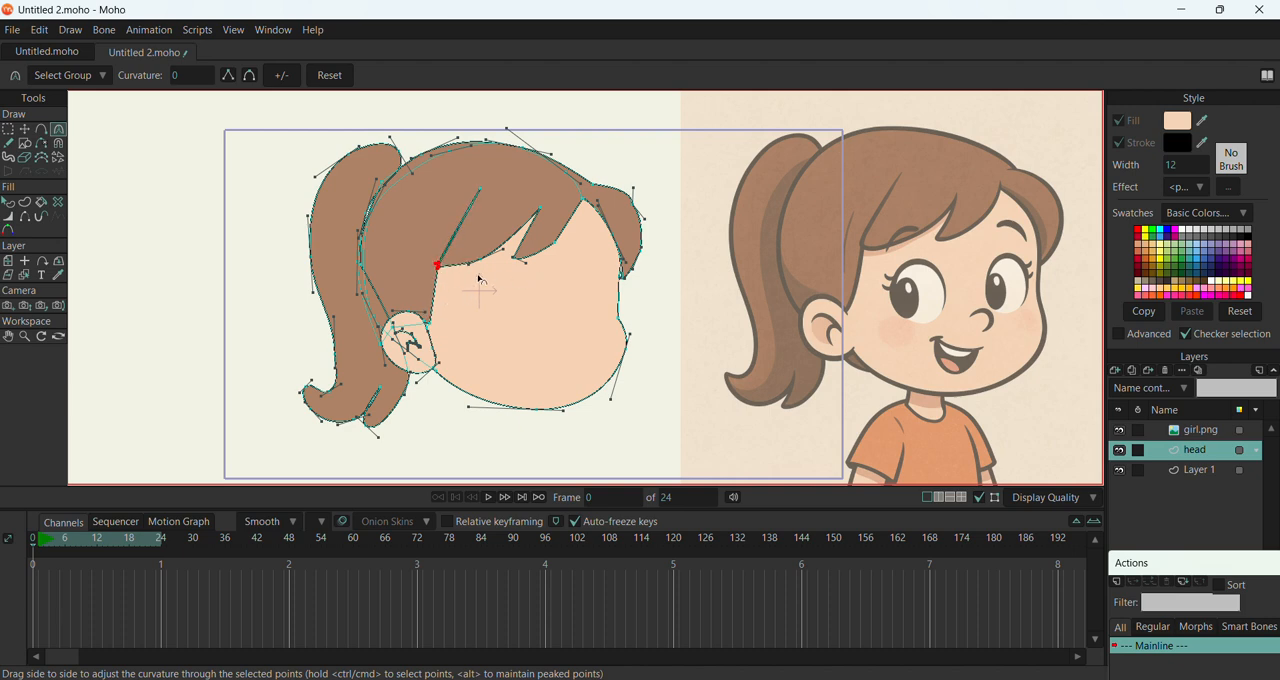
left_click_drag(480, 279, 478, 280)
left_click(429, 321)
left_click_drag(598, 287, 483, 291)
Reposition the pointed fringe tip and the point on its lower edge to sharpen the lock over the forehead
left_click(24, 129)
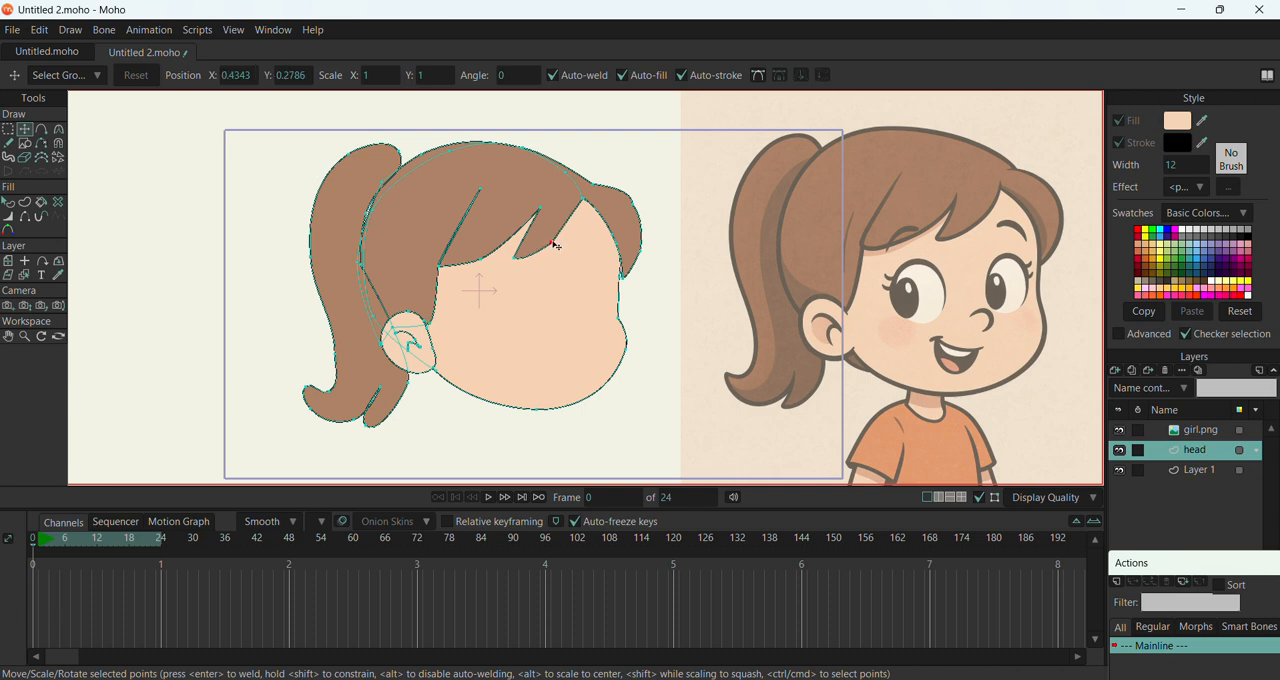
left_click(548, 242)
left_click_drag(530, 259, 505, 262)
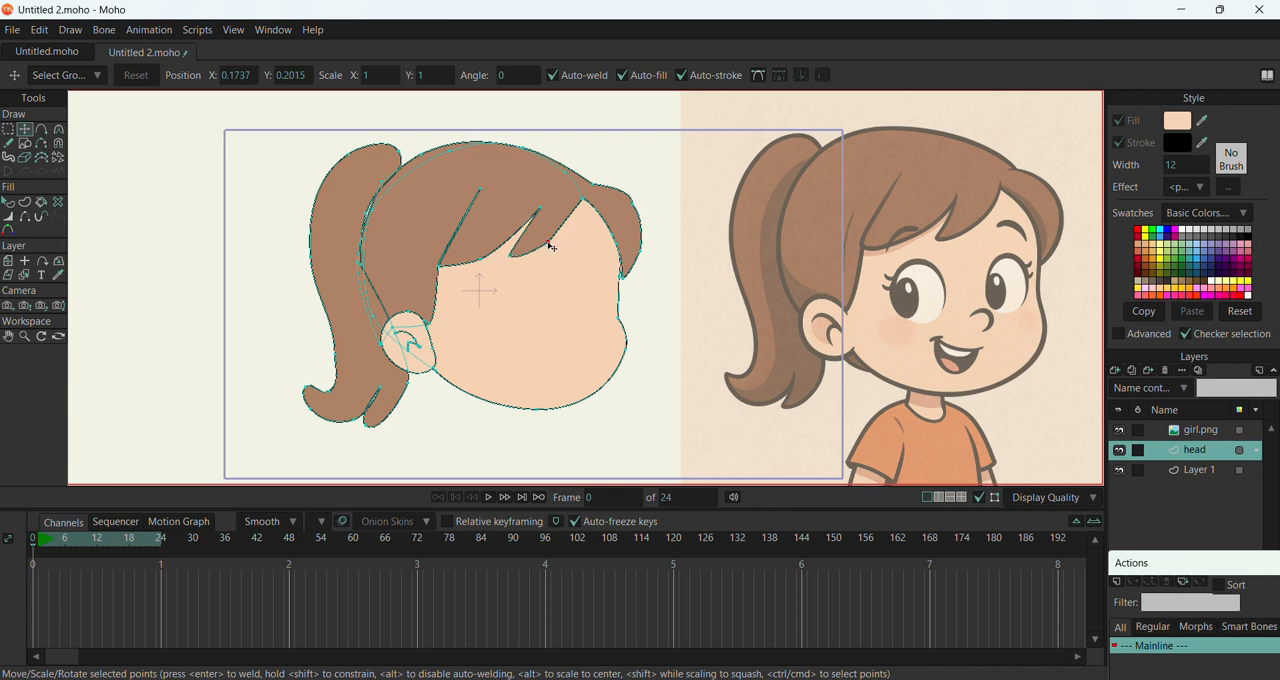
key("c")
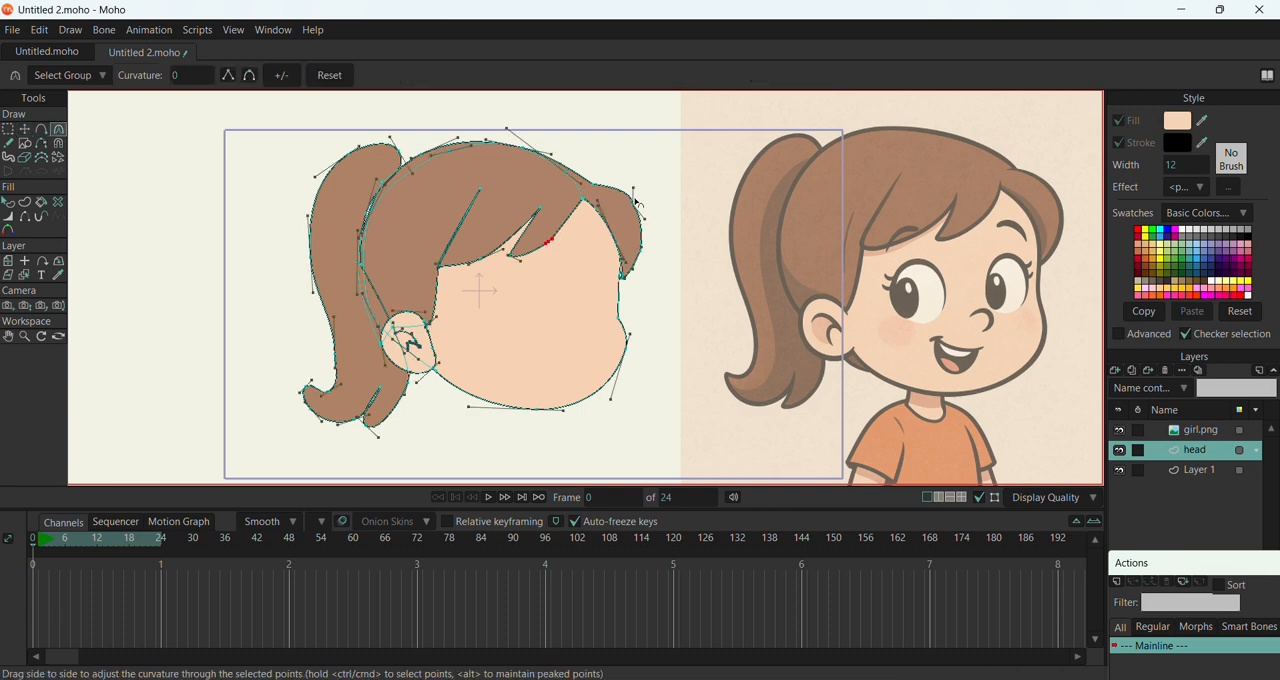
left_click(25, 130)
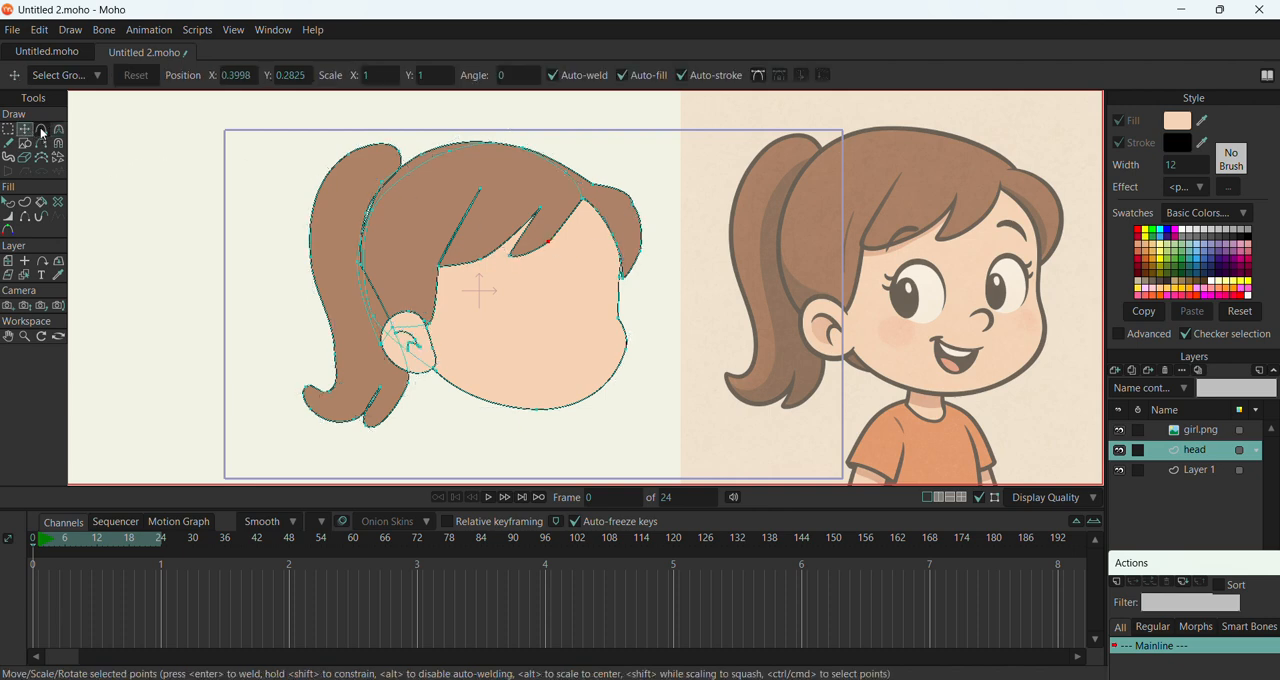
Delete the extra point on the front hair tuft's outer edge and reshape the edge into one smooth curve
left_click(640, 212)
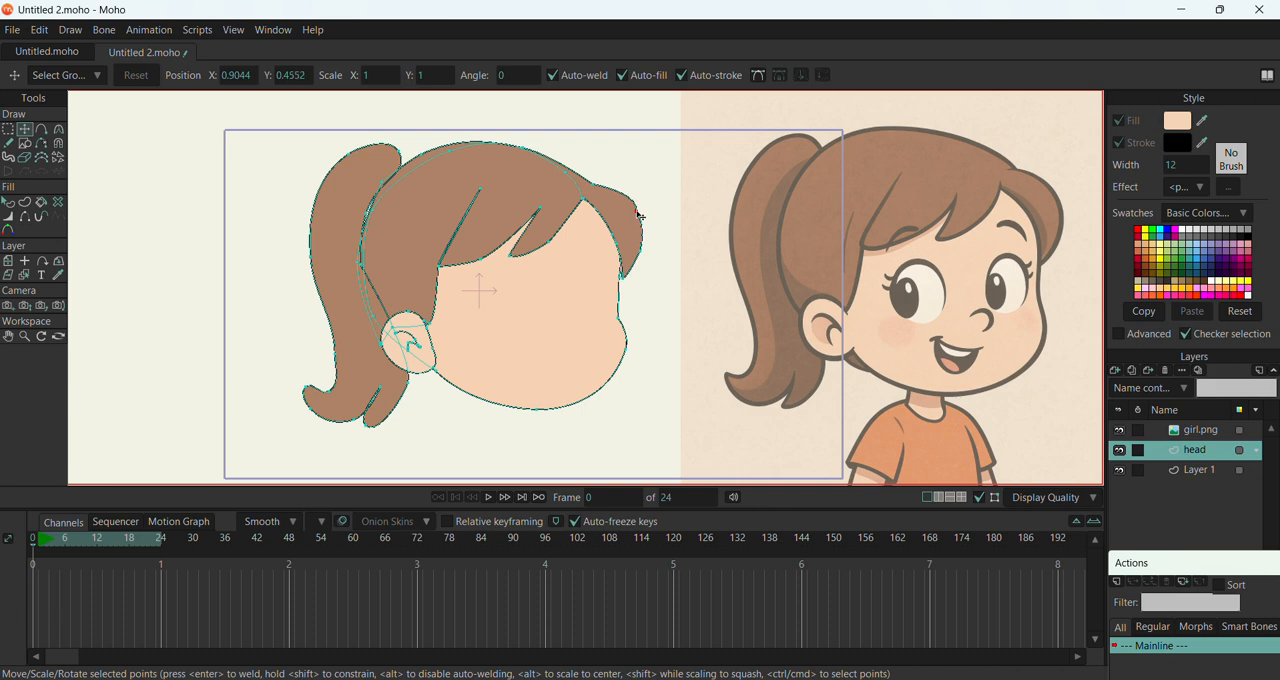
key("Delete")
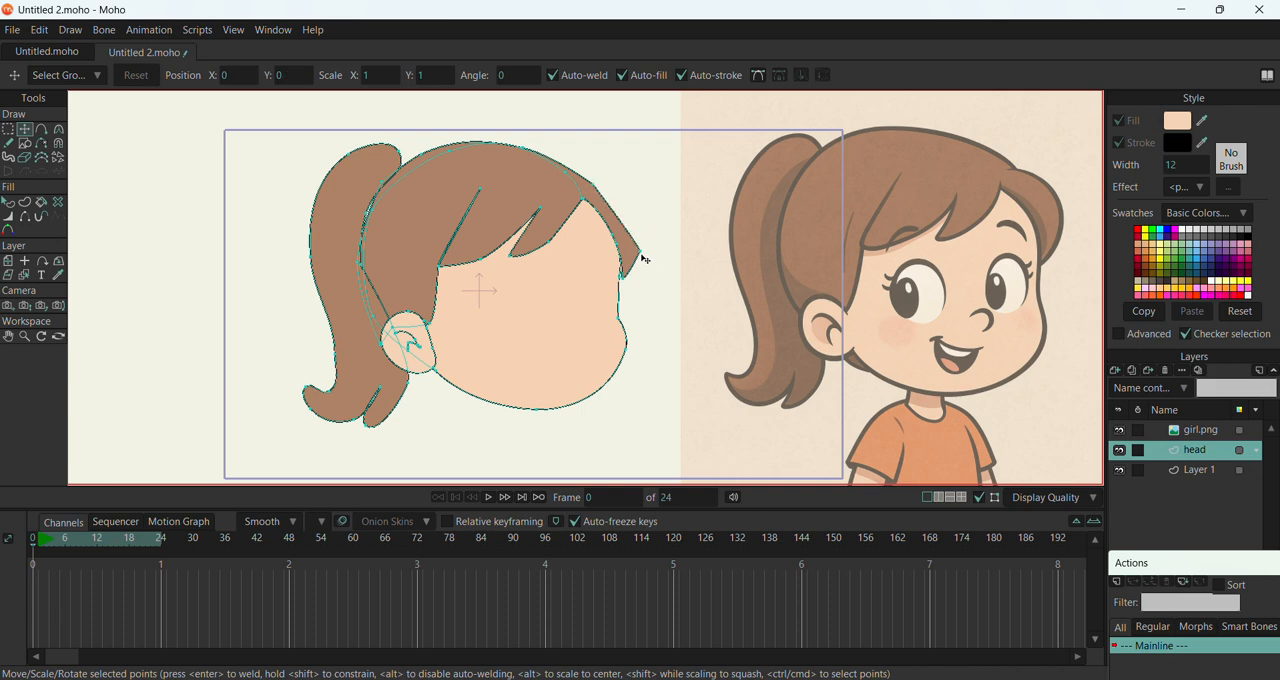
left_click_drag(644, 259, 612, 187)
key("c")
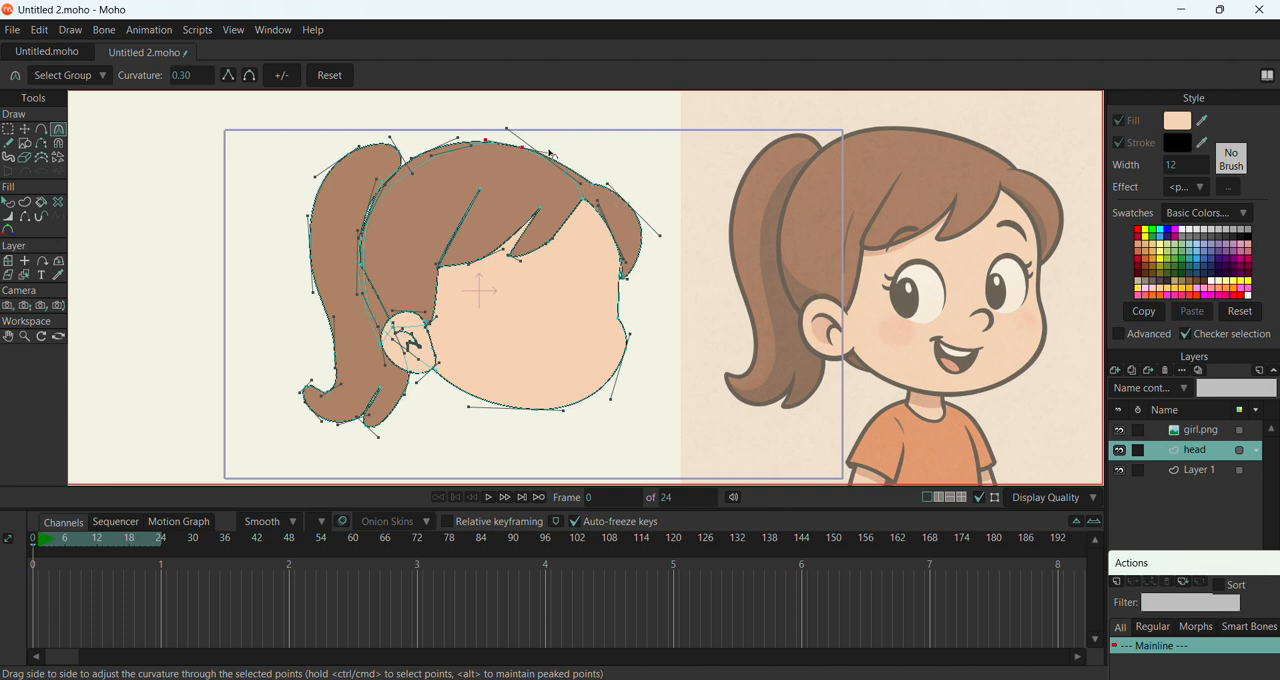
Smooth the main hair outline over the crown with its curve handles
left_click_drag(551, 153, 494, 143)
left_click(673, 384)
left_click(1188, 432)
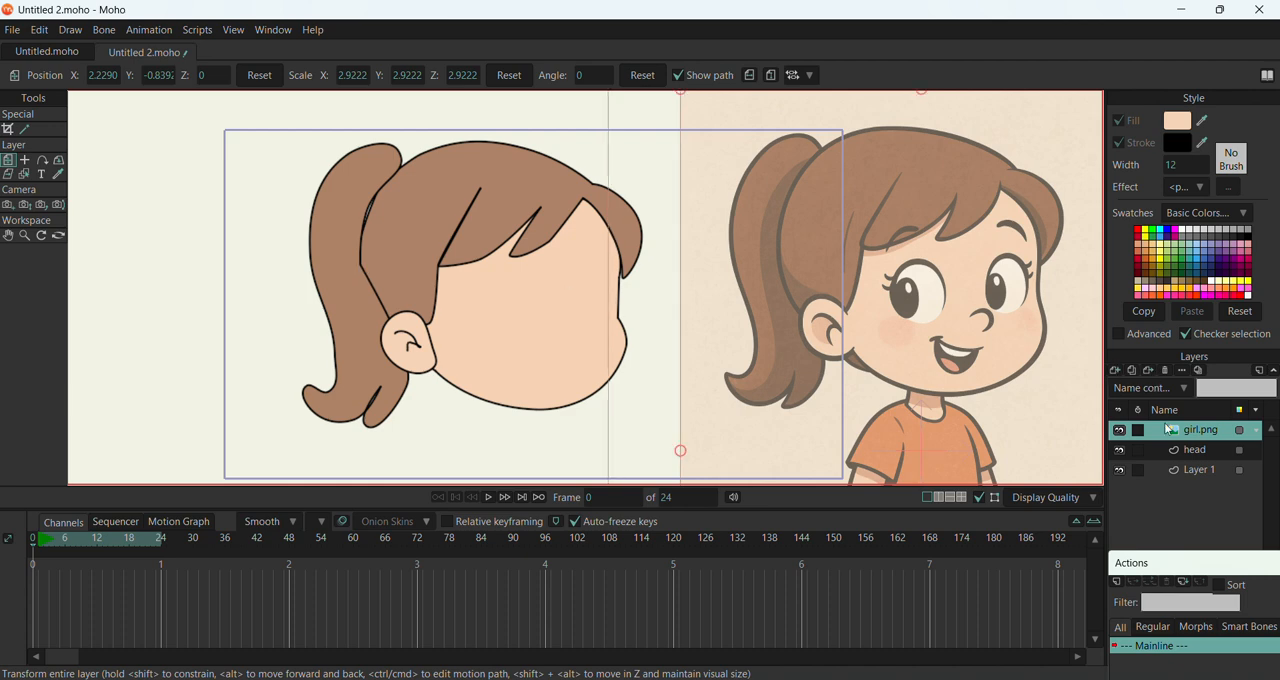
Round the main hair's back edge above the ear to a curvature of about 0.51, closing the gap beside the ponytail, and select the girl.png layer
left_click(1190, 452)
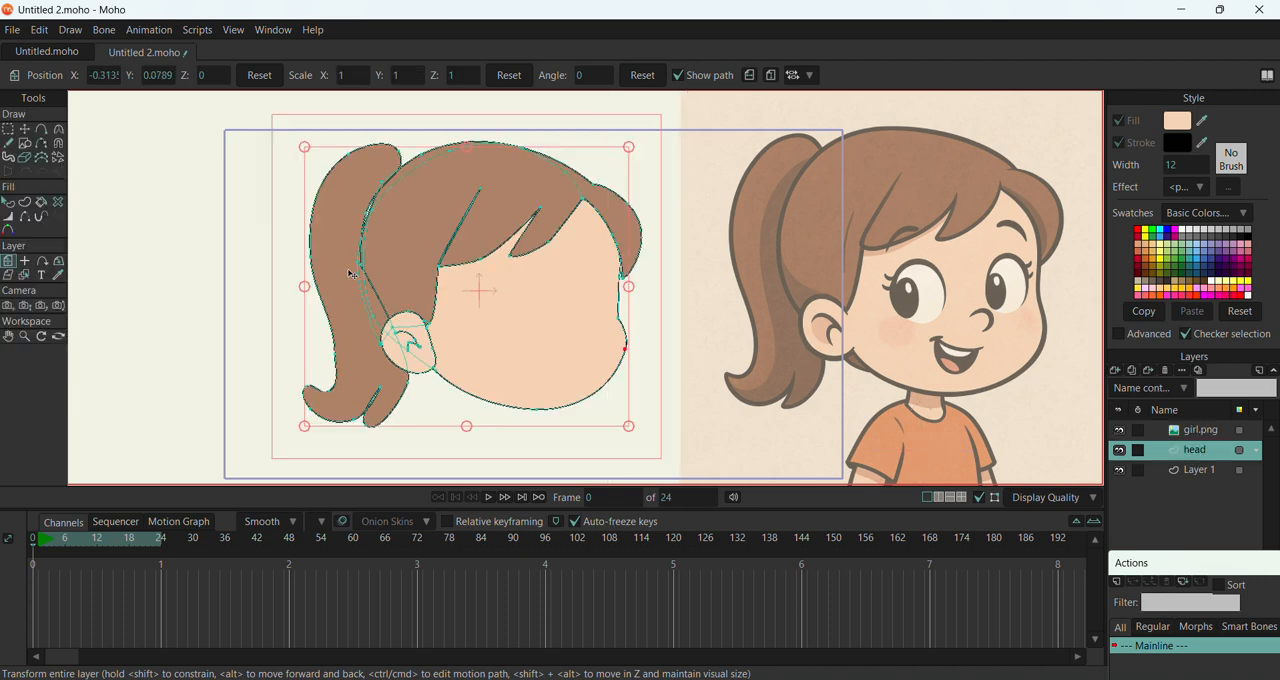
scroll(352, 274, "up", 3)
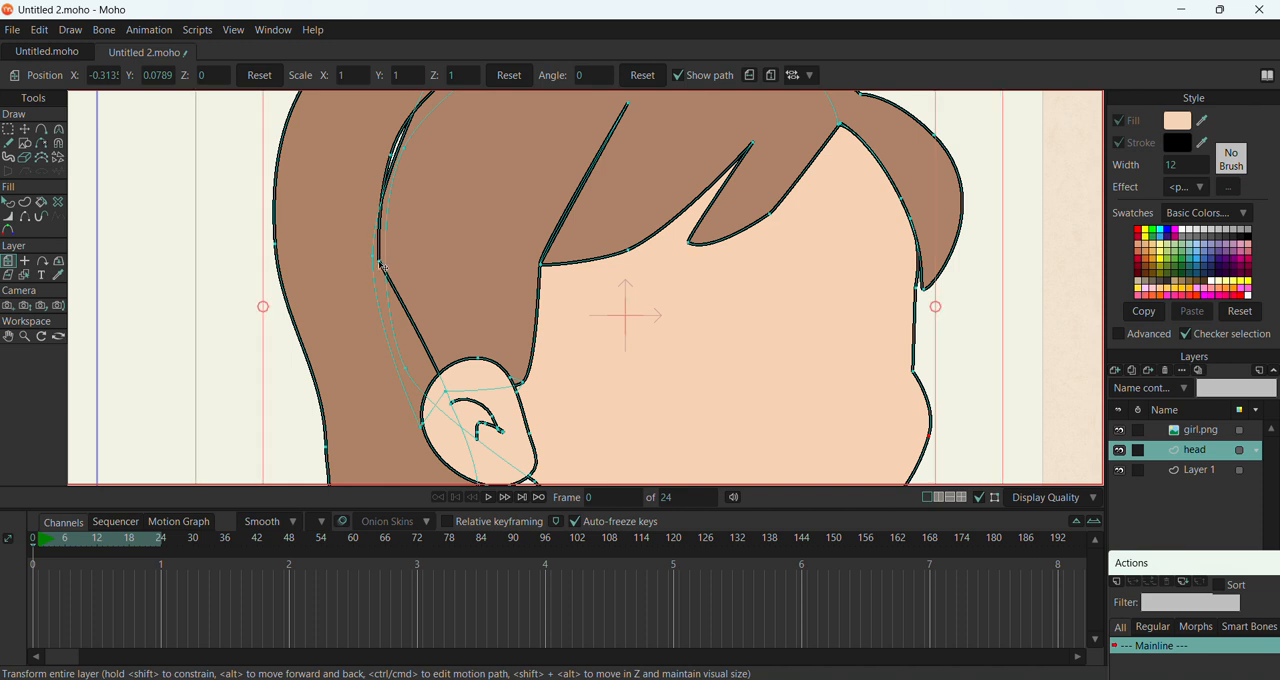
key("t")
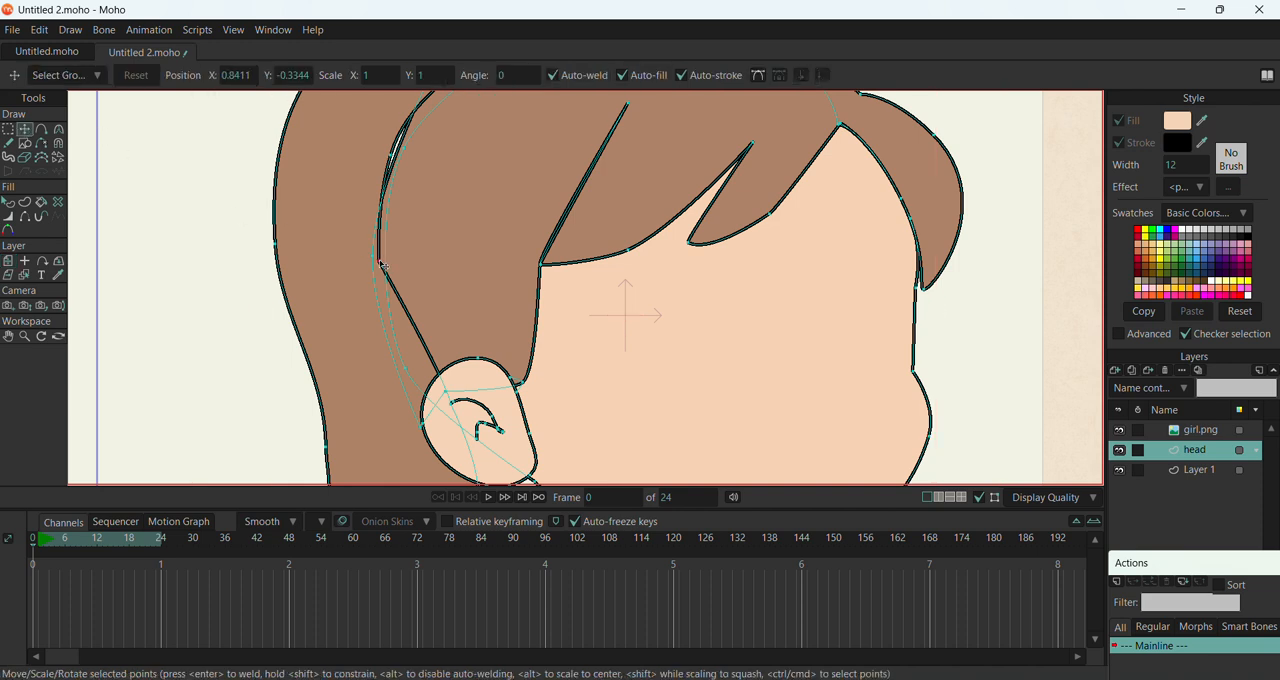
left_click(380, 262)
key("c")
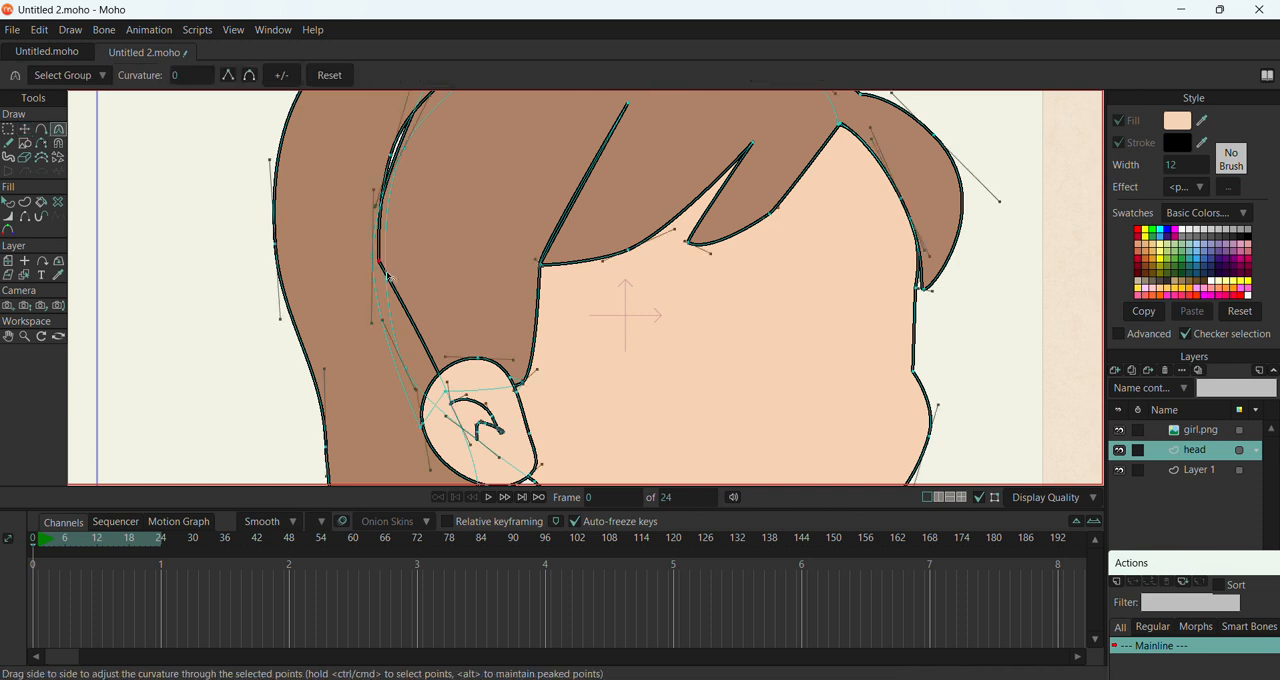
left_click_drag(385, 280, 908, 352)
left_click_drag(389, 155, 369, 138)
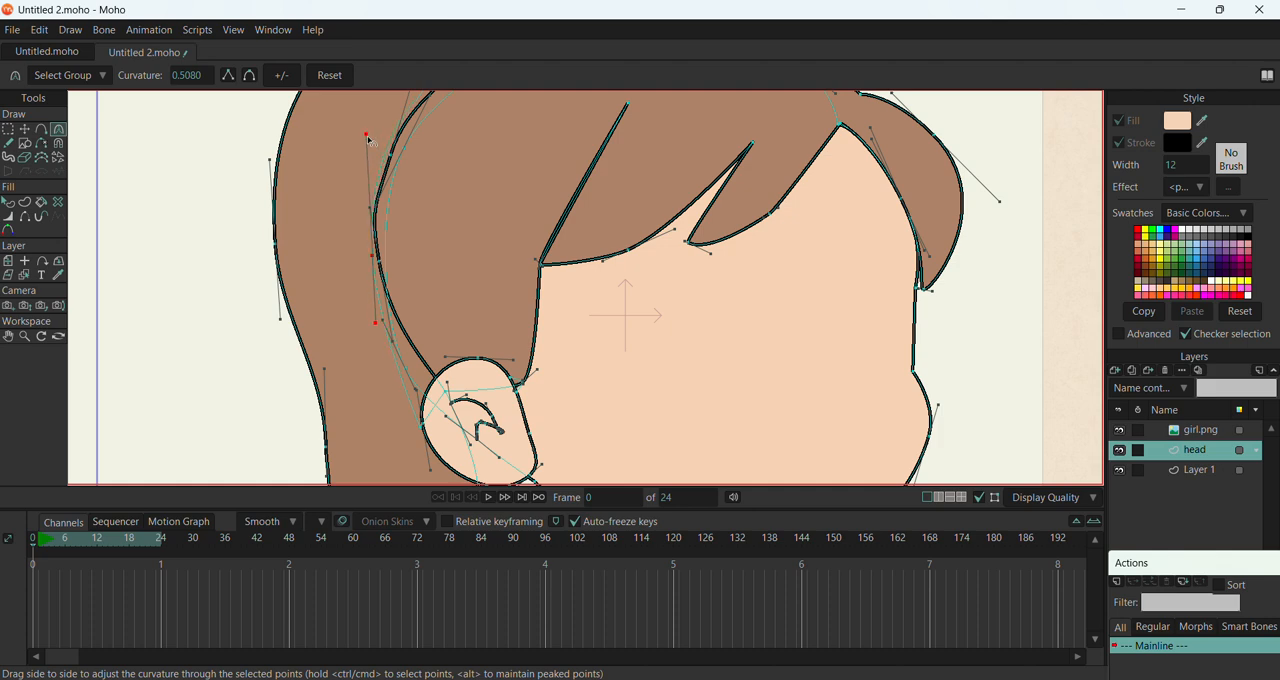
left_click(1200, 430)
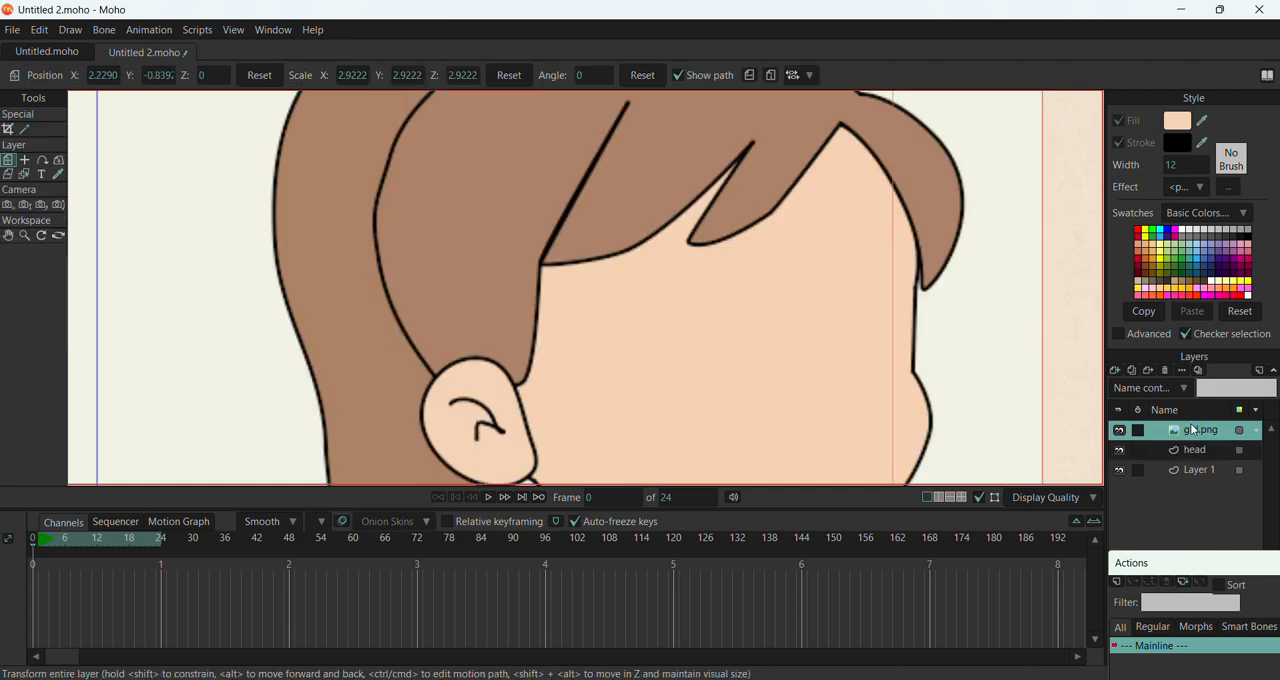
scroll(356, 243, "down", 5)
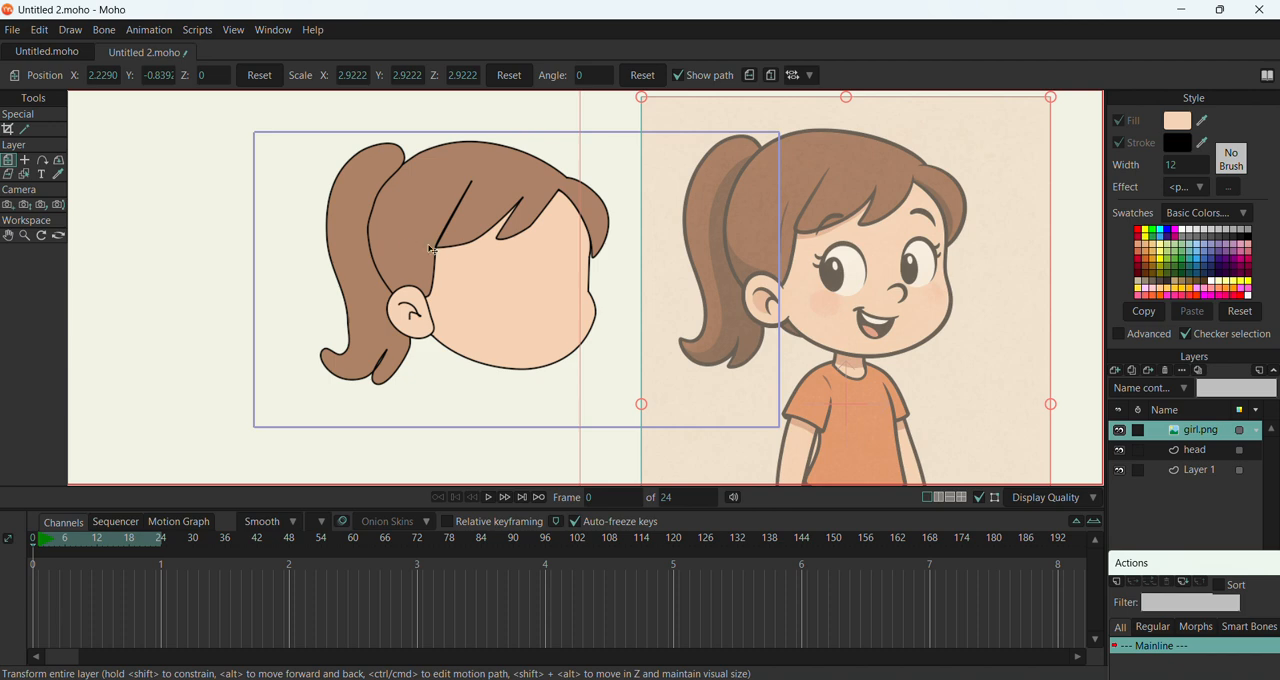
scroll(348, 263, "down", 2)
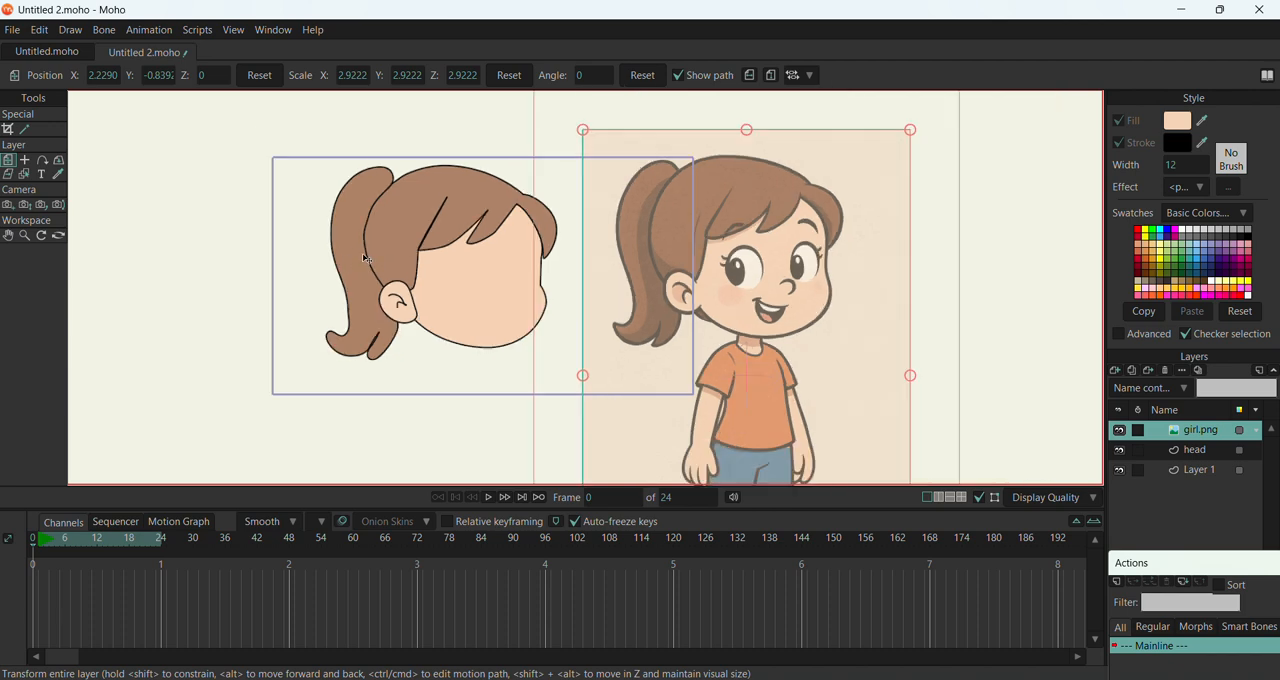
Bow the lower edge of the pointed fringe lock on the head layer by extending the curve handle at its tip
scroll(464, 215, "up", 4)
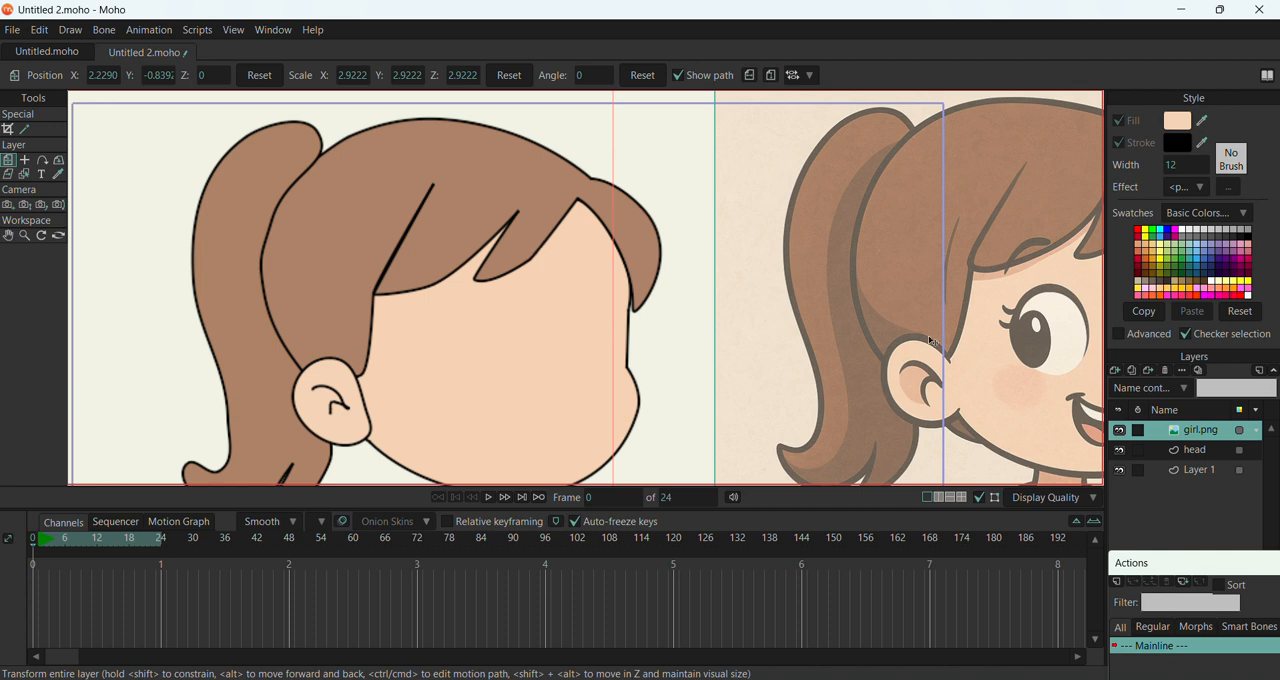
left_click(1199, 453)
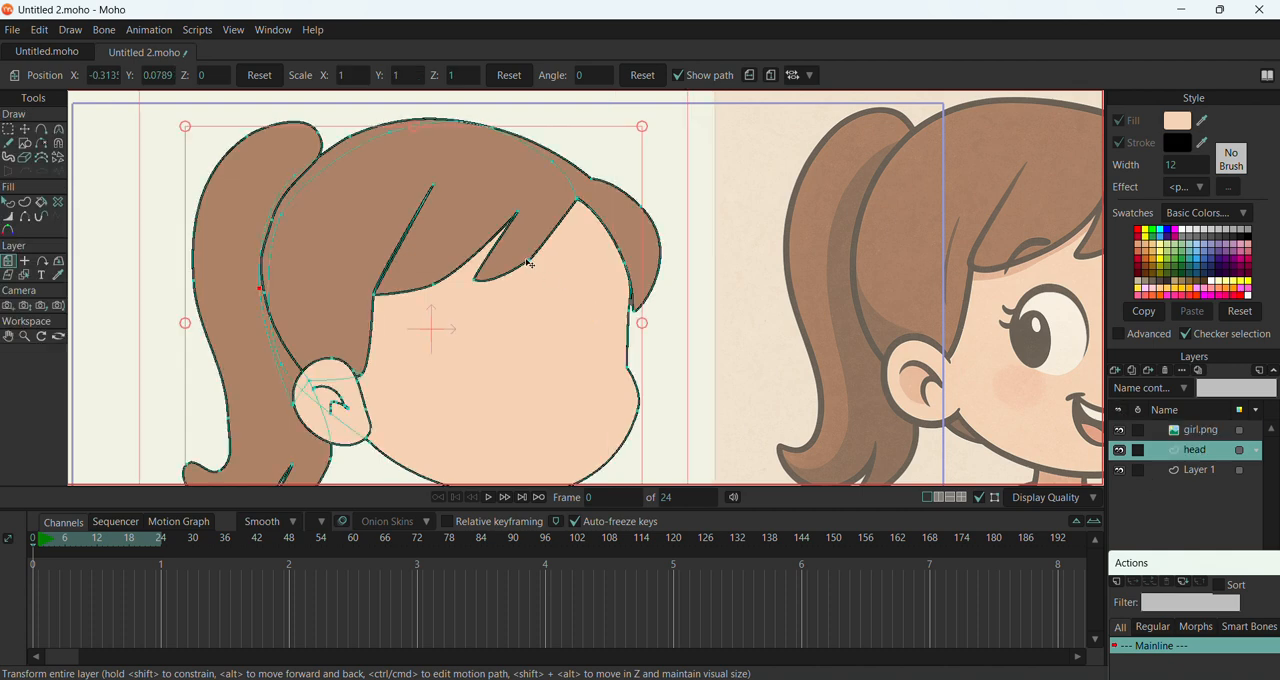
key("t")
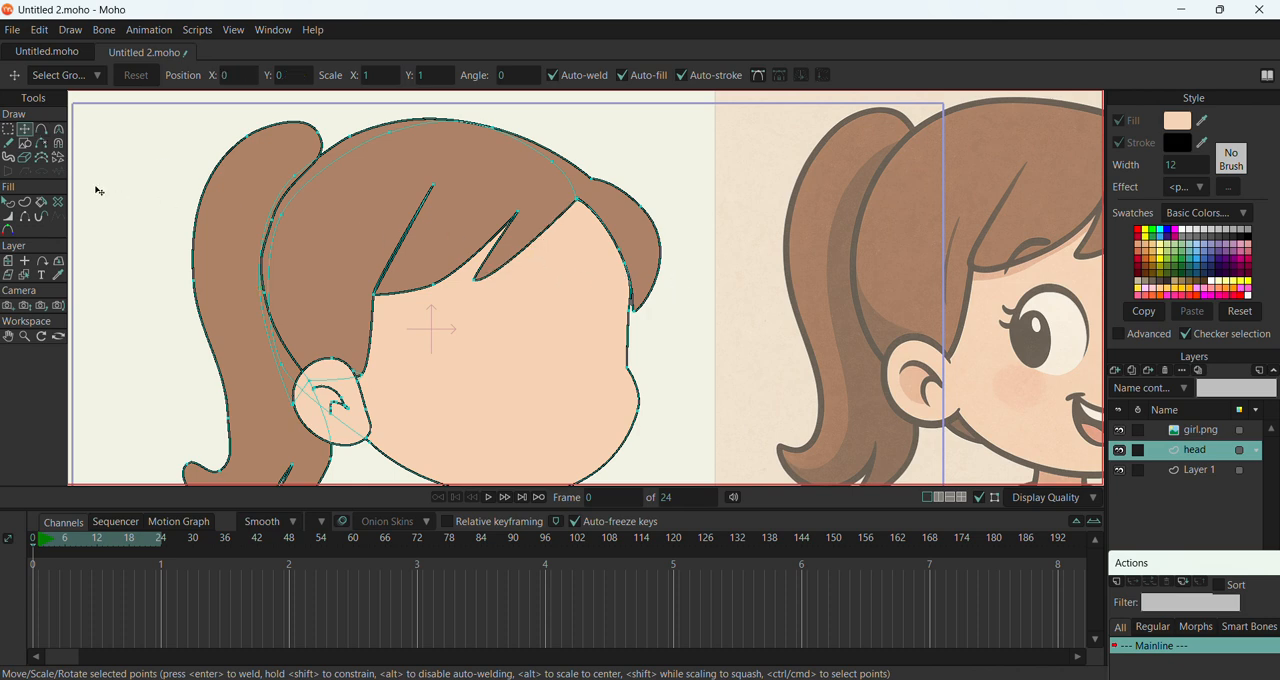
left_click(58, 129)
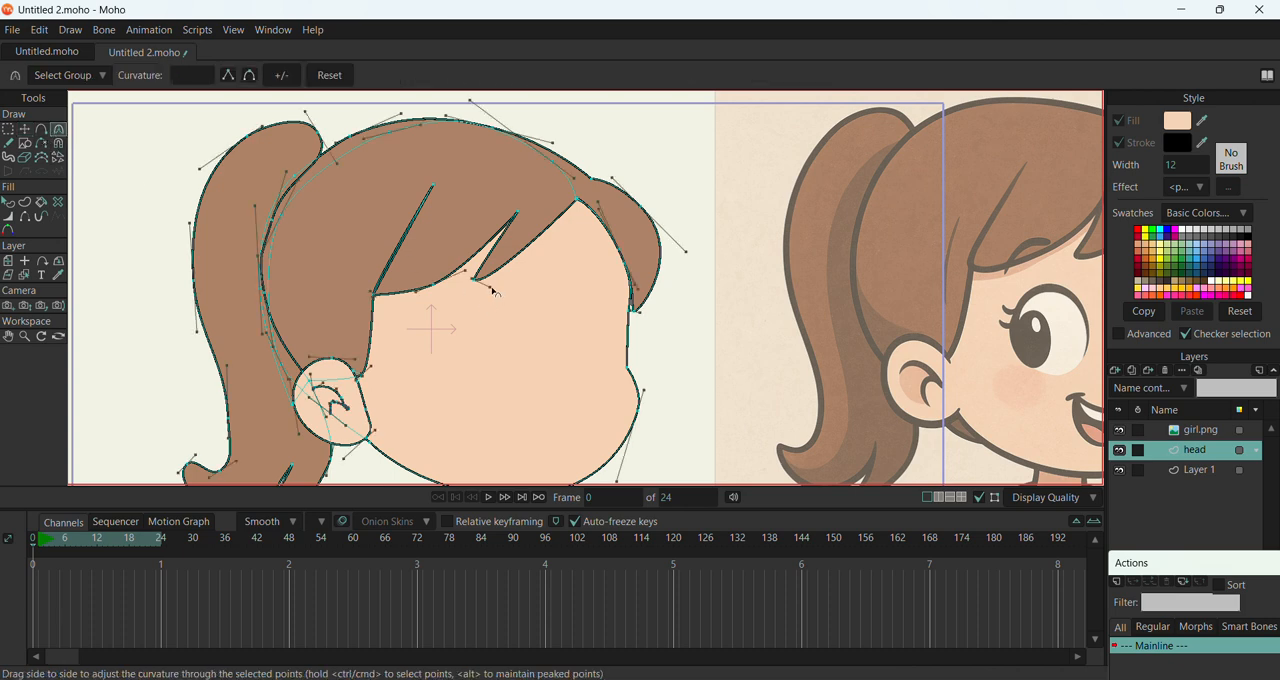
left_click_drag(494, 291, 565, 275)
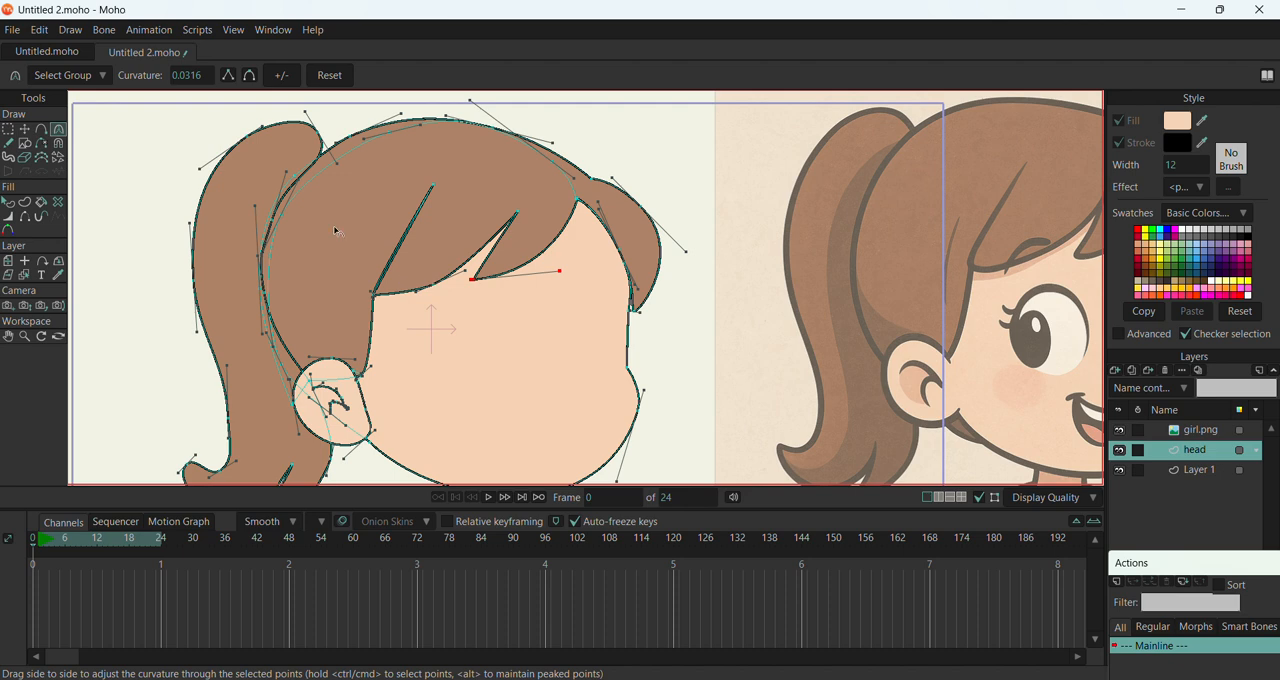
scroll(345, 232, "down", 1)
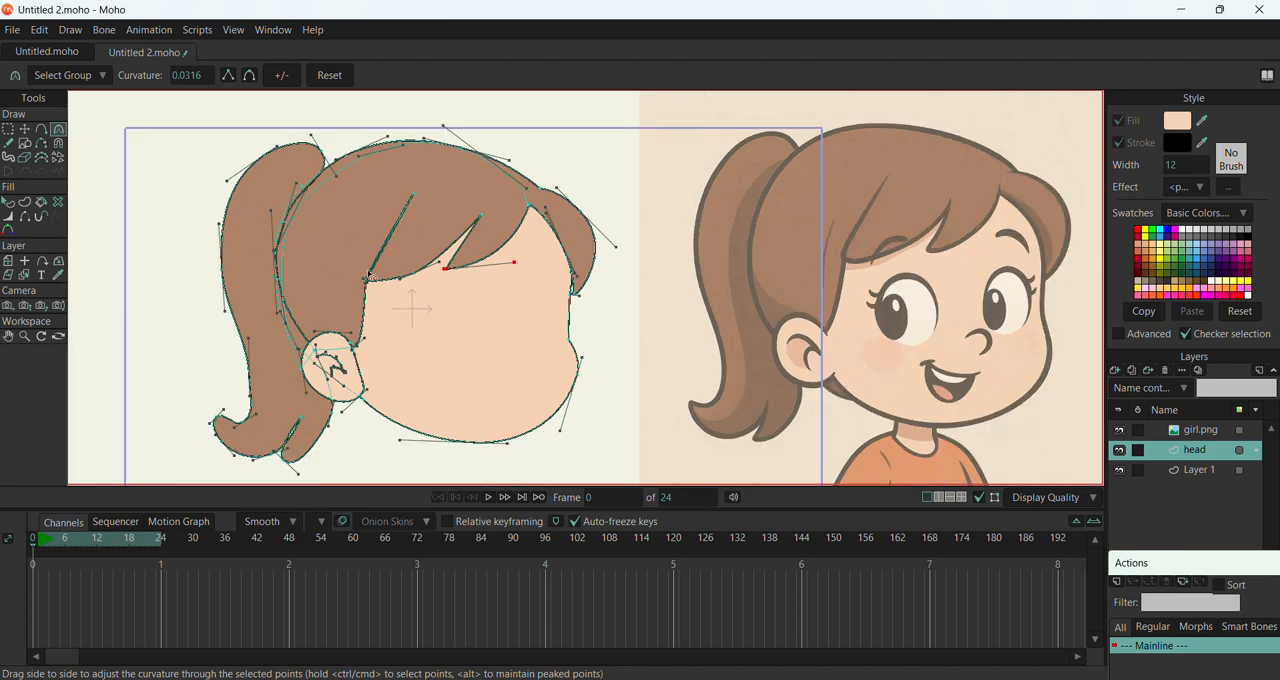
left_click(1205, 440)
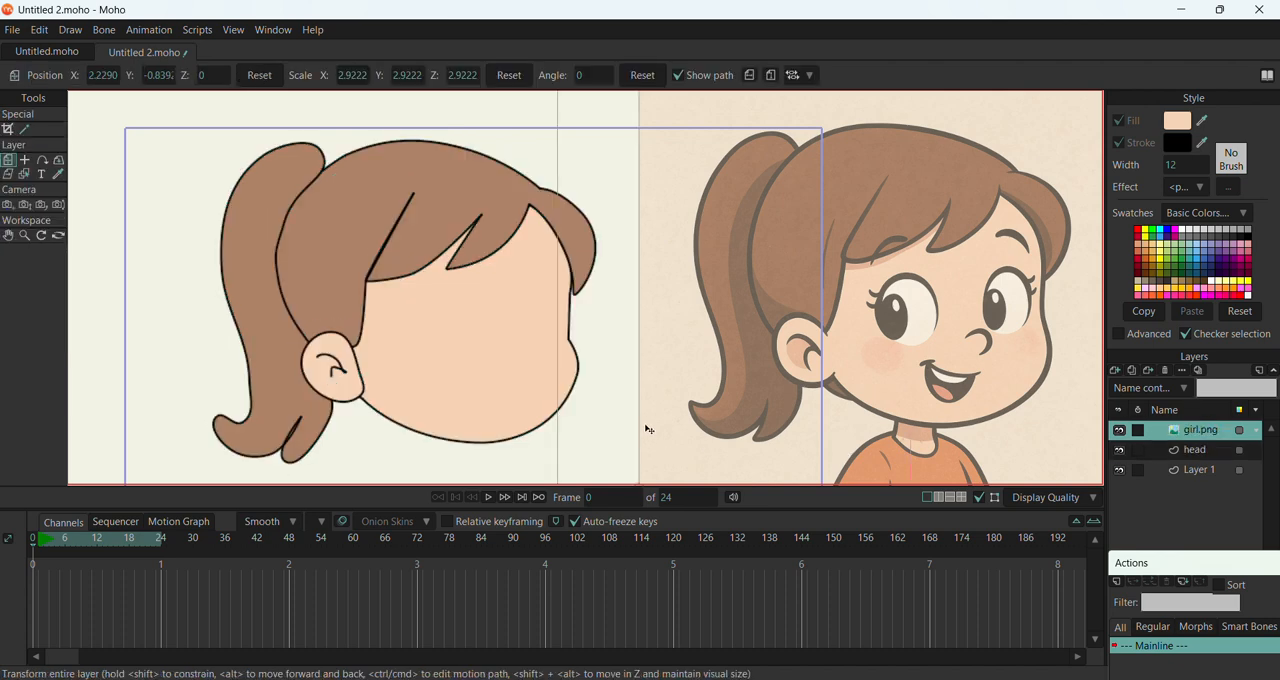
Smooth the dent in the face outline between the front hair tuft and the cheek by adjusting its point's curvature, and select the girl.png layer
left_click(1173, 455)
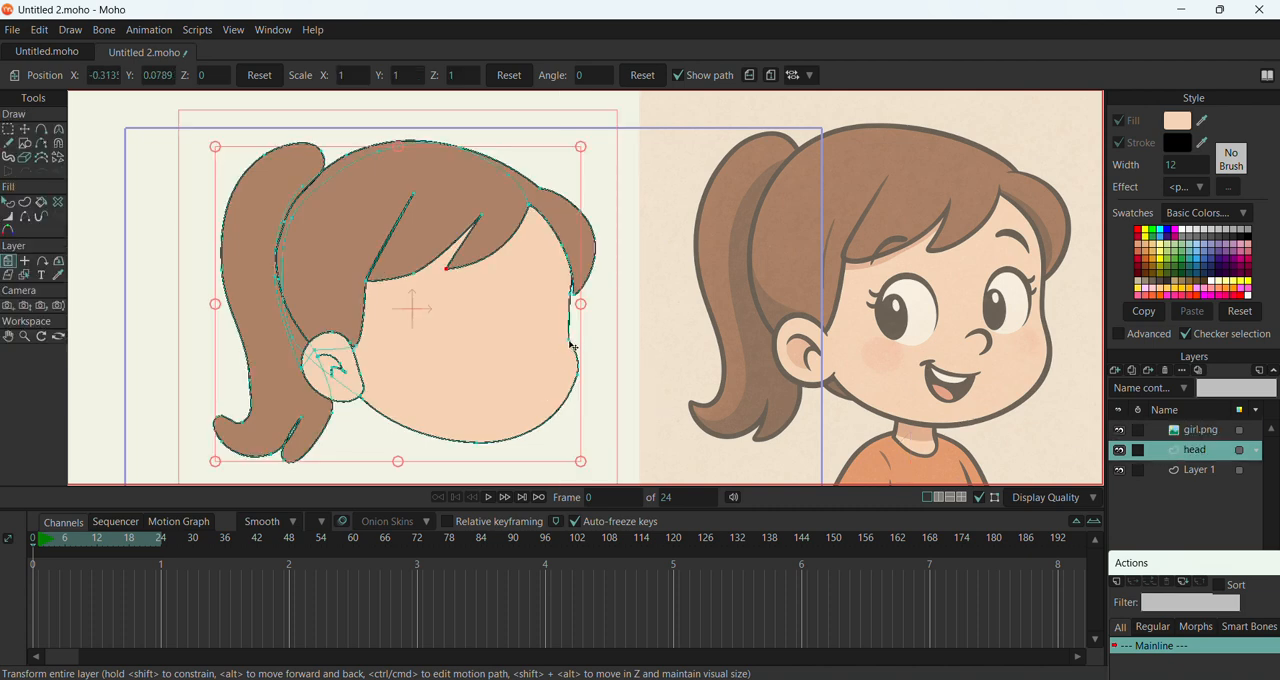
left_click(59, 130)
scroll(640, 338, "up", 5)
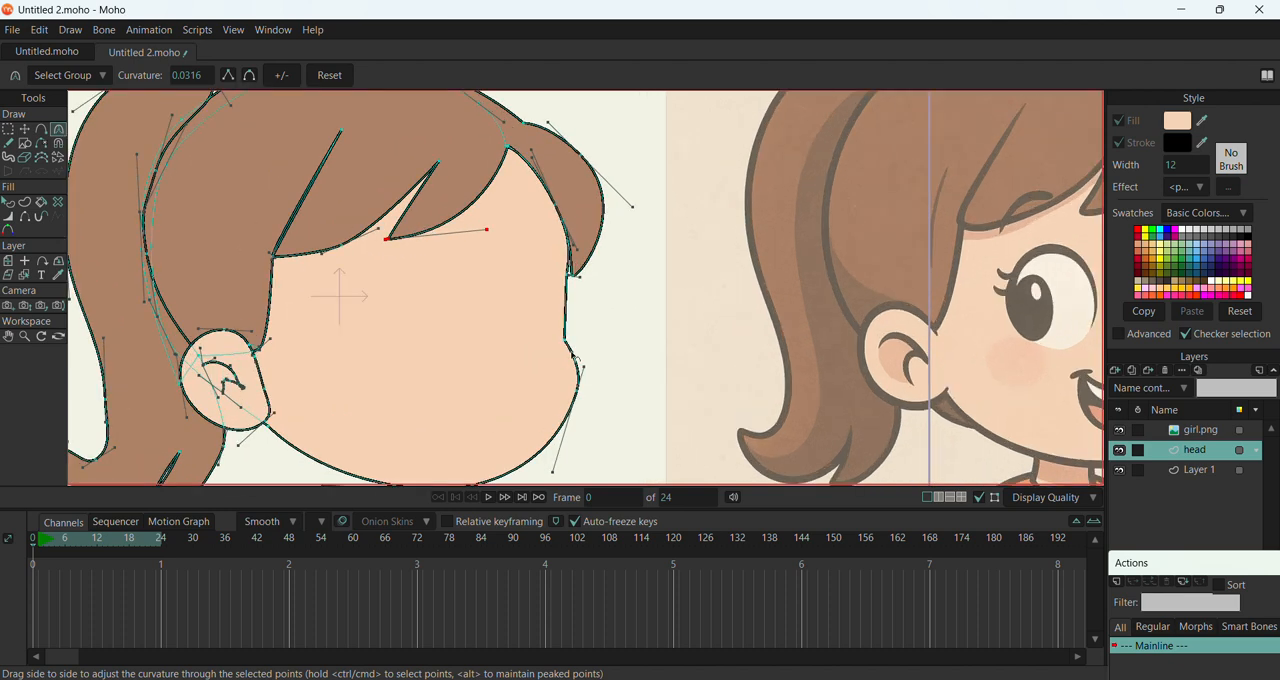
left_click_drag(566, 341, 932, 338)
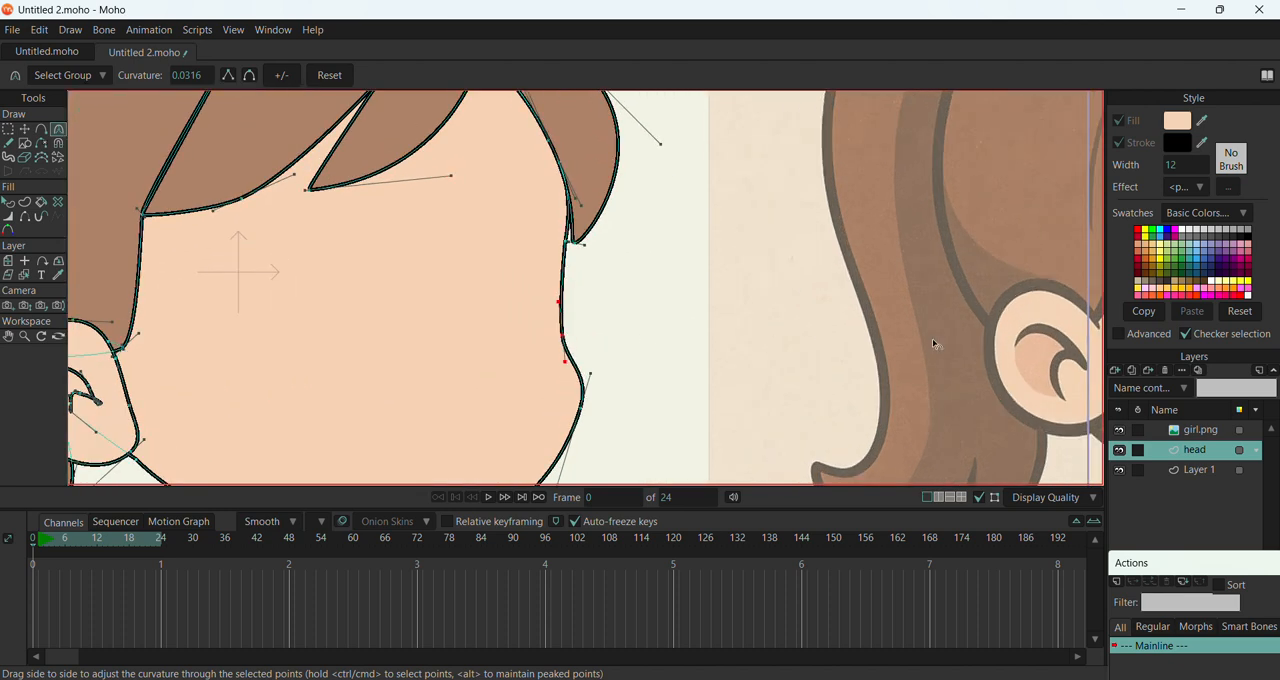
left_click(1200, 430)
scroll(697, 349, "down", 6)
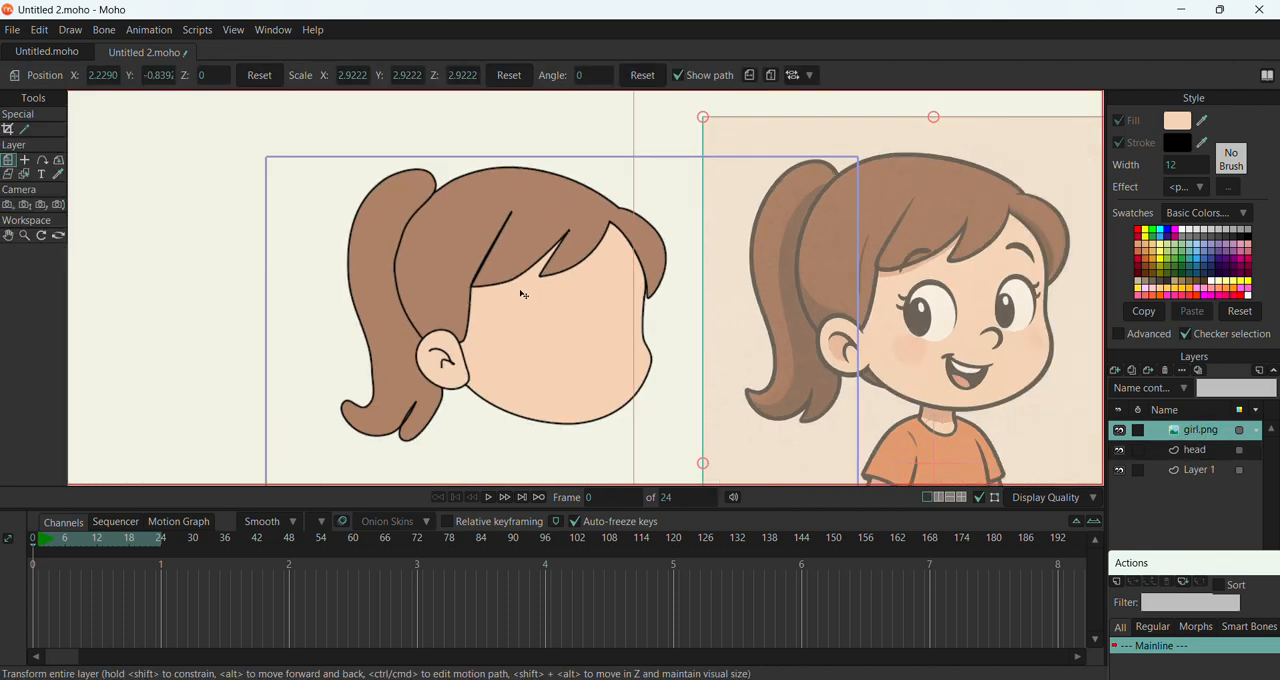
scroll(523, 294, "down", 2)
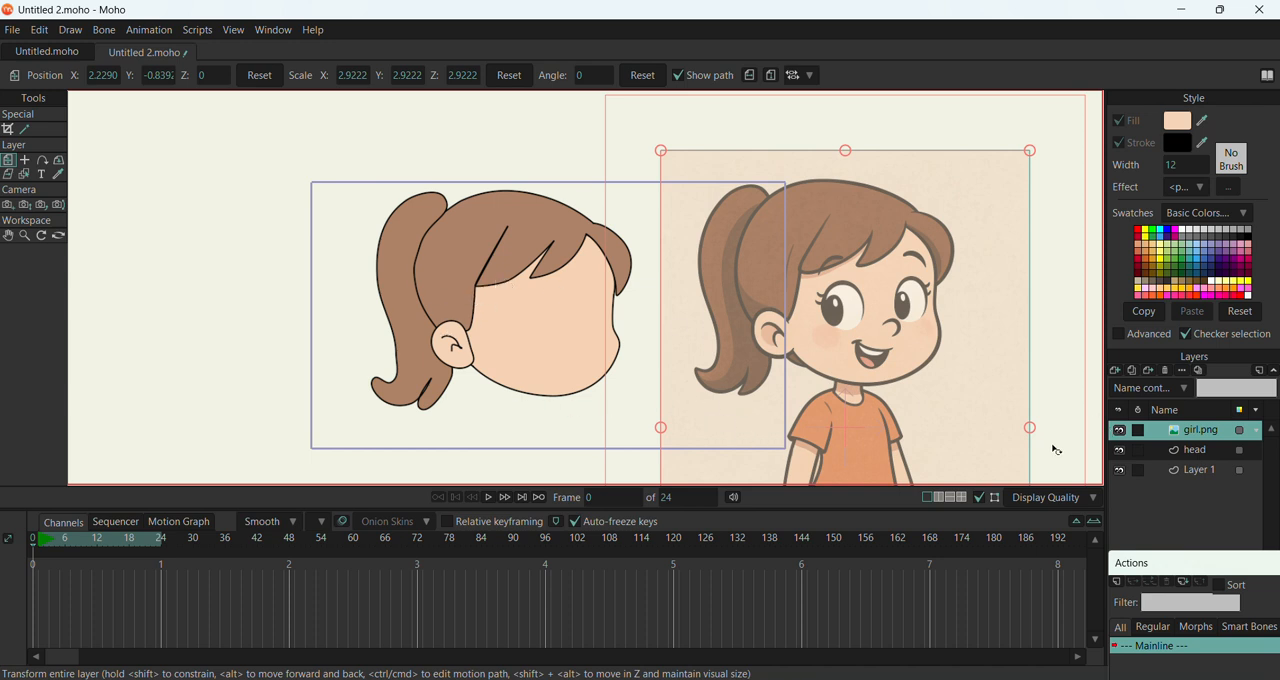
Delete the middle point on the rear fringe's lower edge and set the corner at the base of the parting line to curvature 0
left_click(1190, 450)
scroll(475, 252, "up", 4)
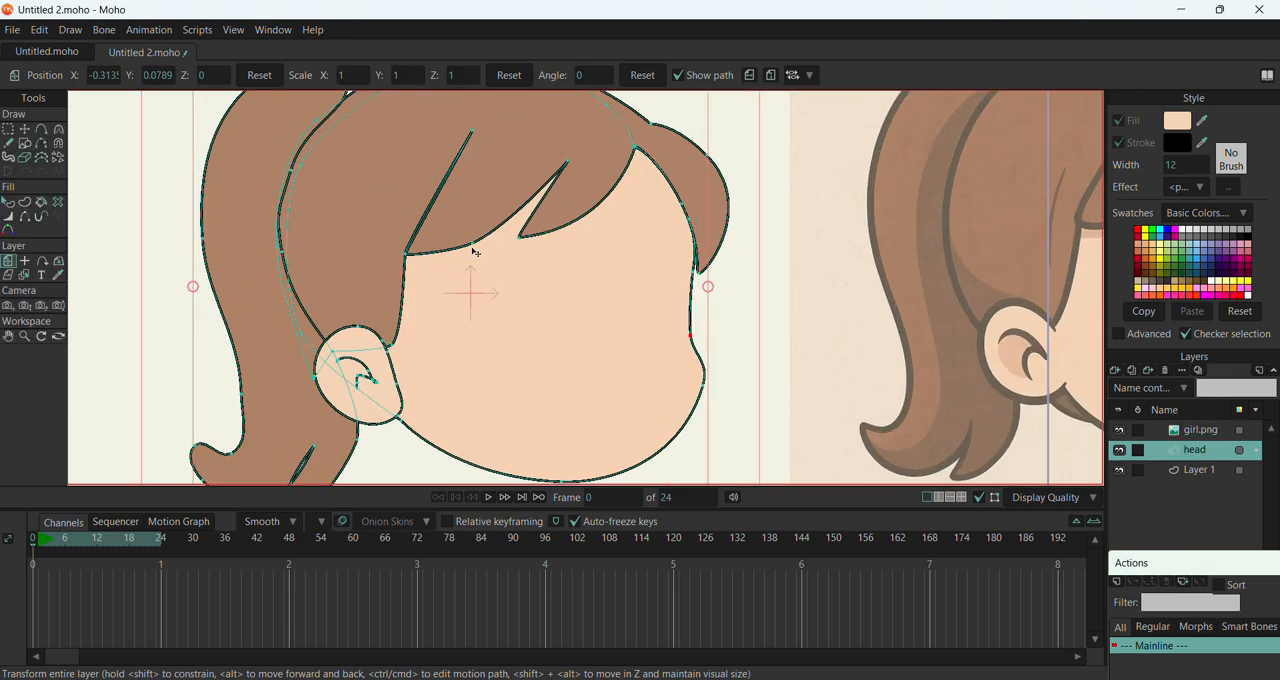
left_click(25, 129)
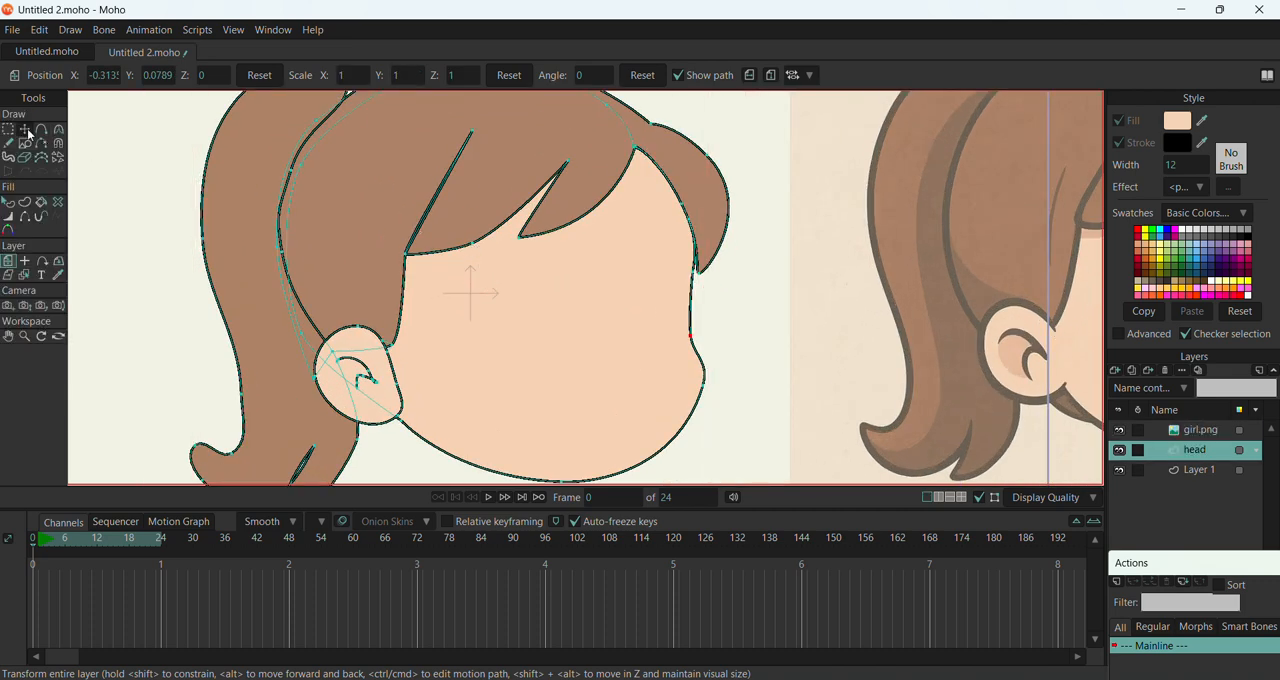
left_click(474, 248)
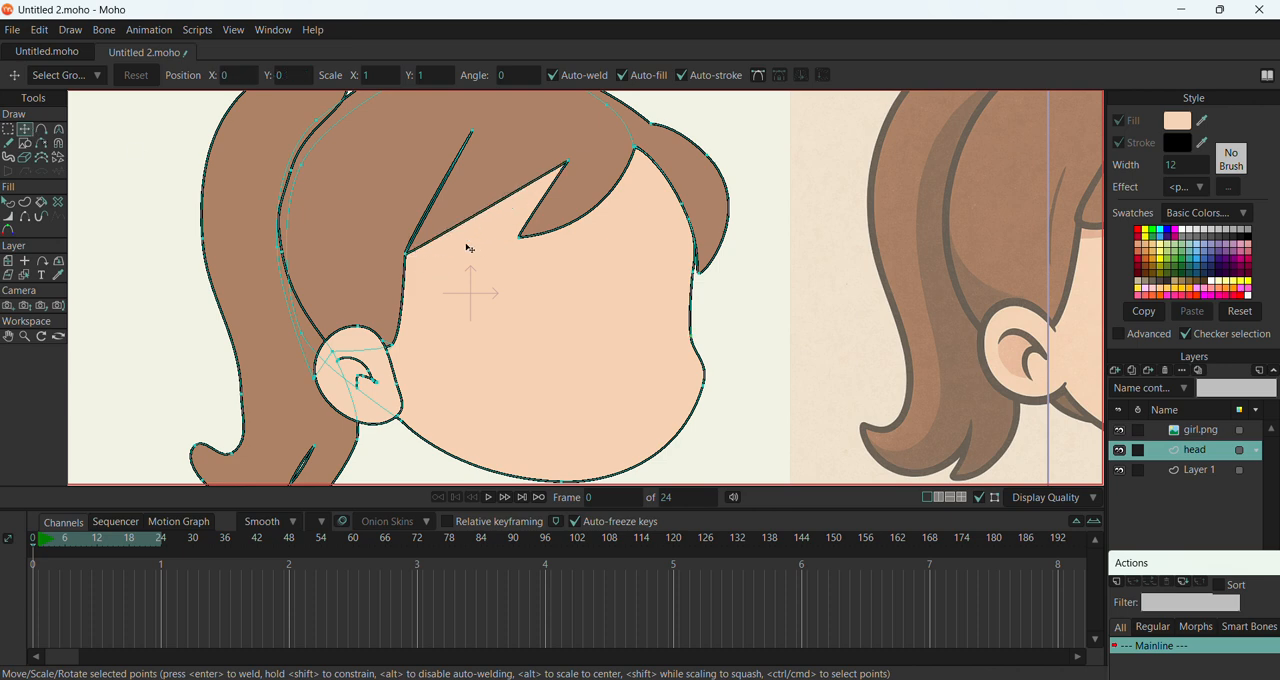
left_click(58, 129)
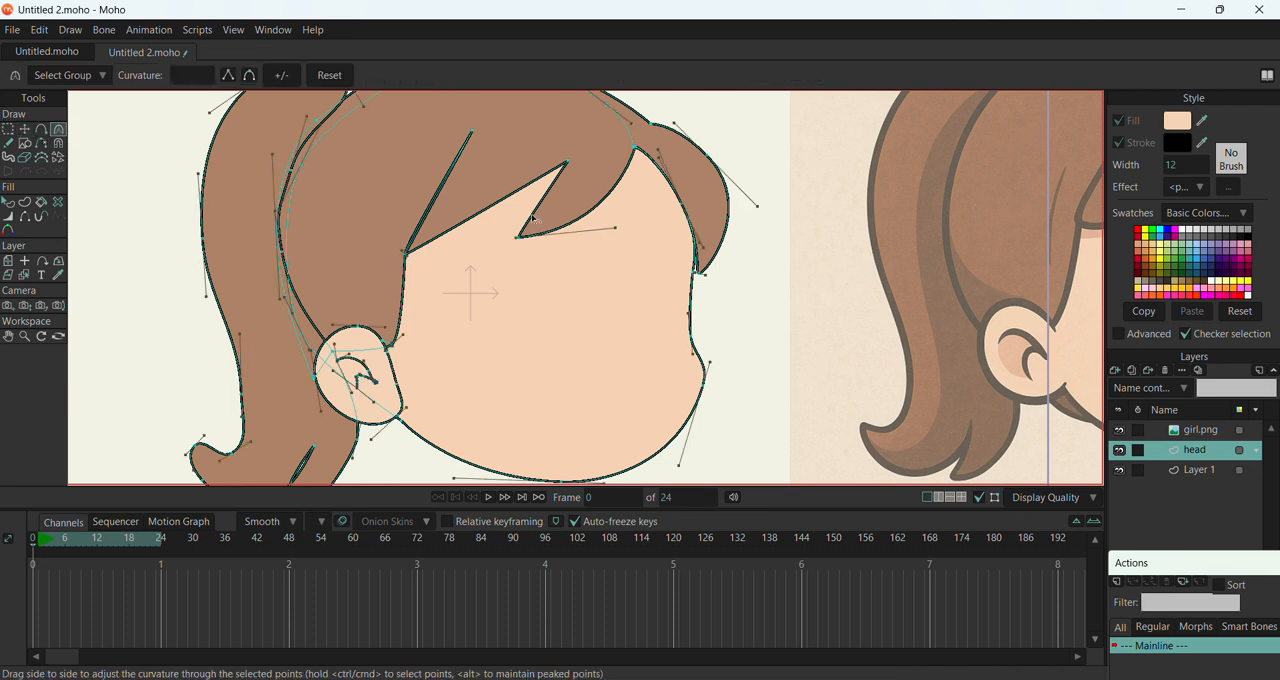
left_click_drag(567, 162, 394, 197)
left_click_drag(413, 258, 342, 242)
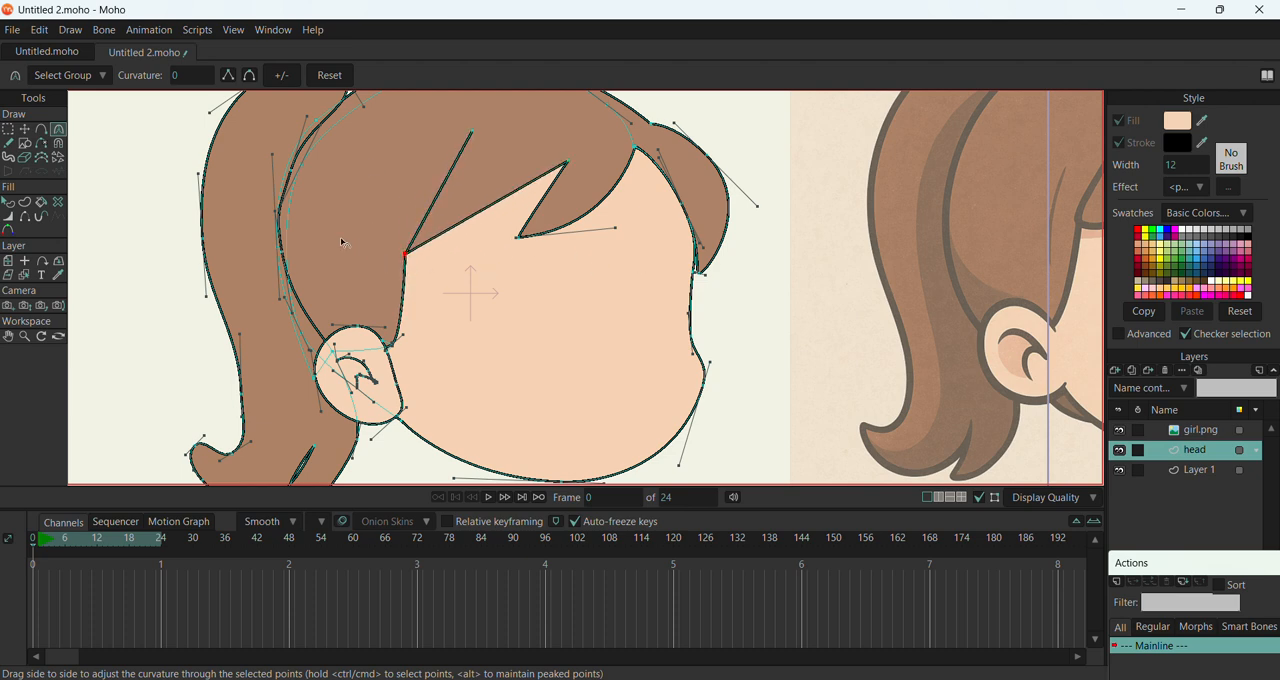
Add a new midpoint to the rear fringe's lower edge, bend the edge gently with curvature of about 0.79, and select Layer 1
left_click(41, 129)
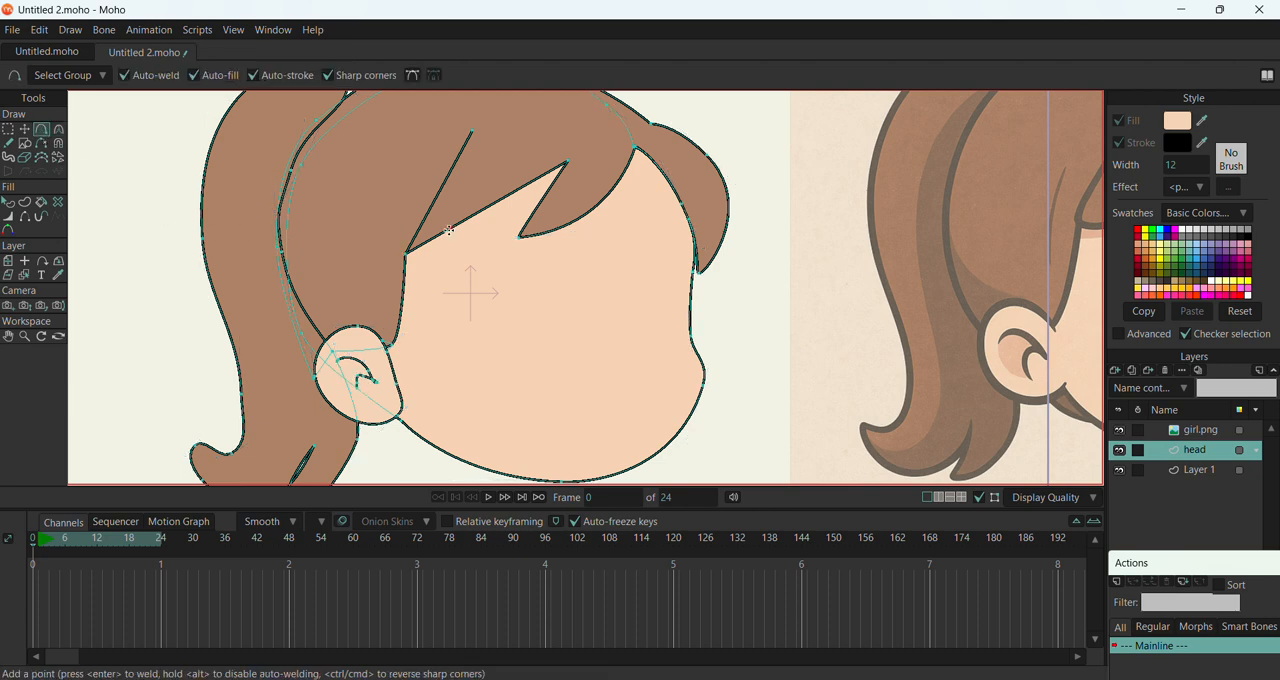
left_click(24, 129)
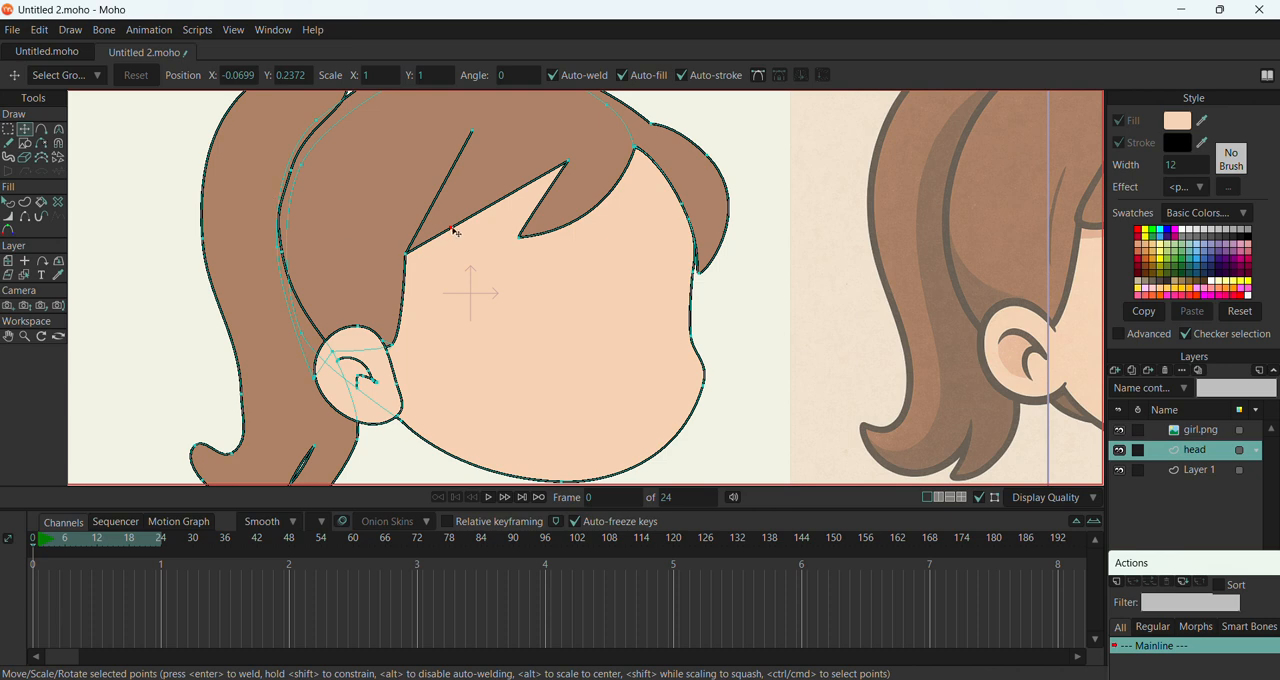
left_click_drag(453, 230, 540, 236)
left_click(59, 129)
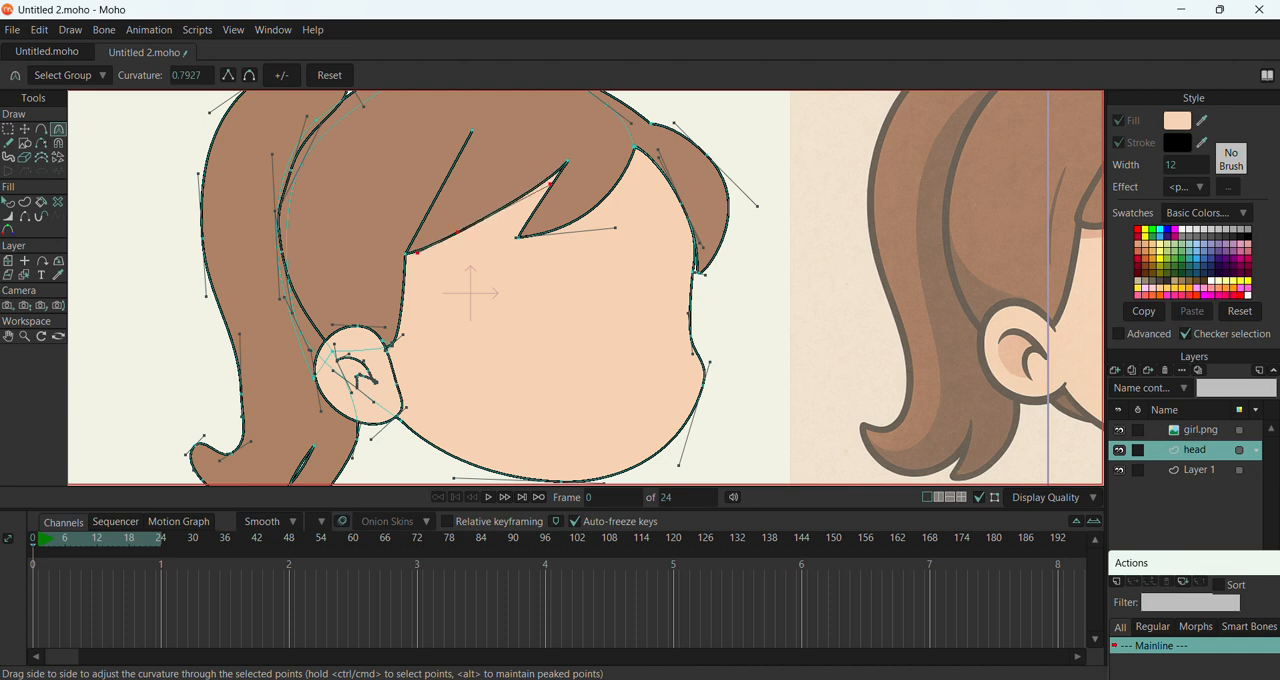
left_click(1203, 477)
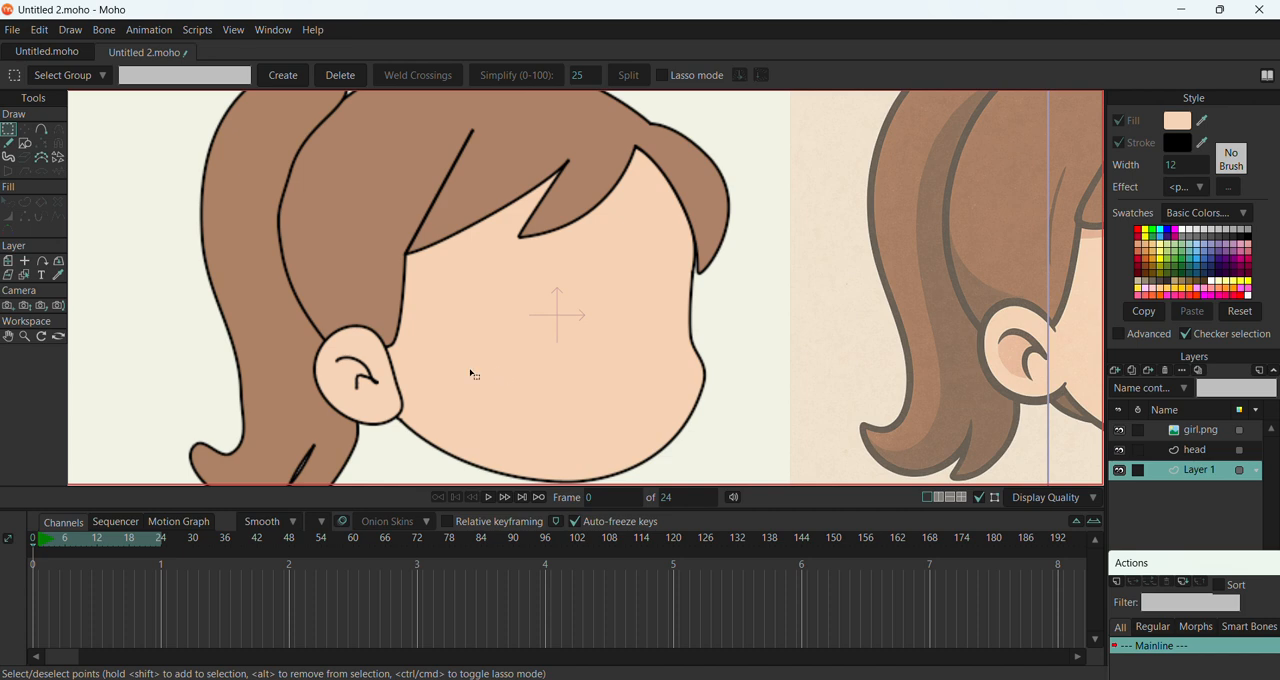
key("ctrl+r")
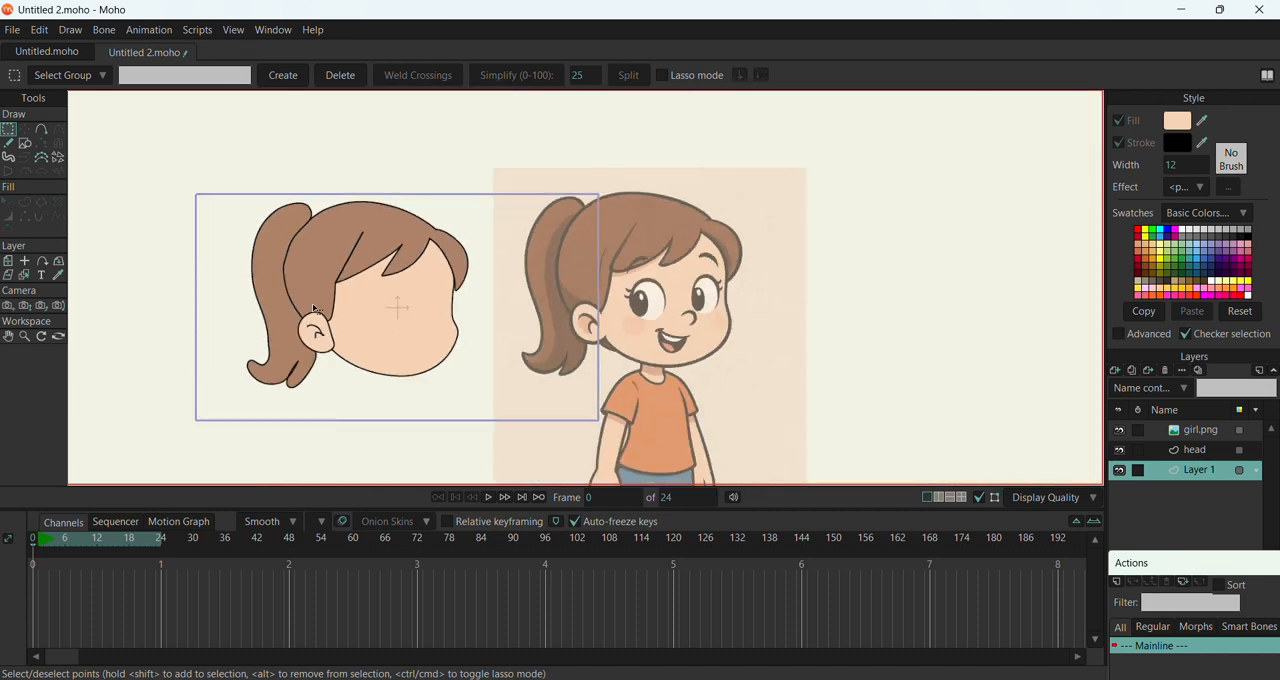
scroll(313, 310, "up", 2)
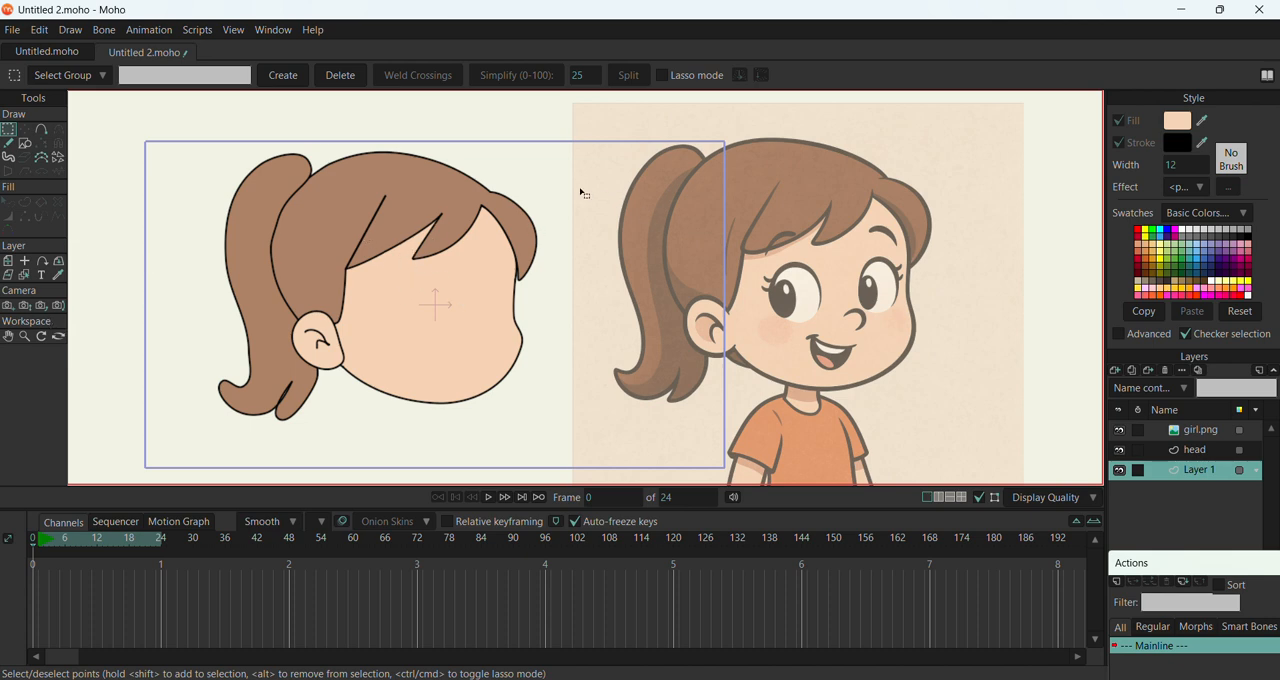
Select all points of the head layer's artwork and move the whole head further left, away from the reference picture
scroll(583, 193, "down", 2)
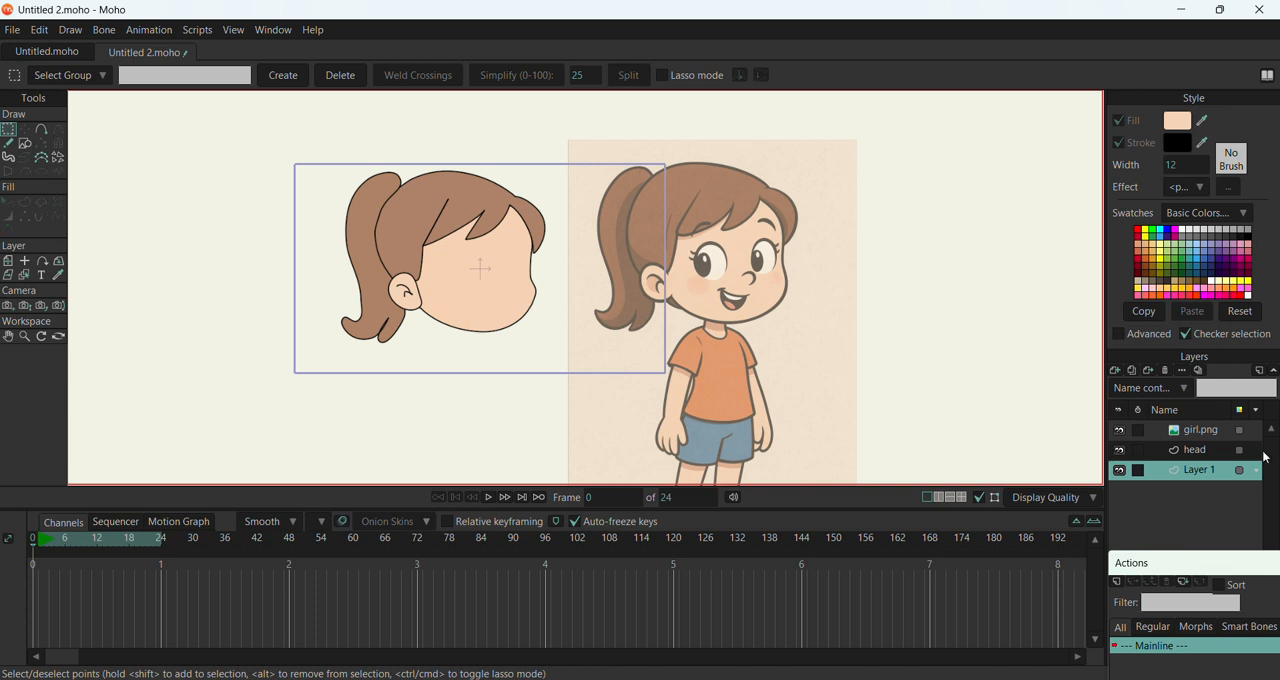
left_click(1205, 452)
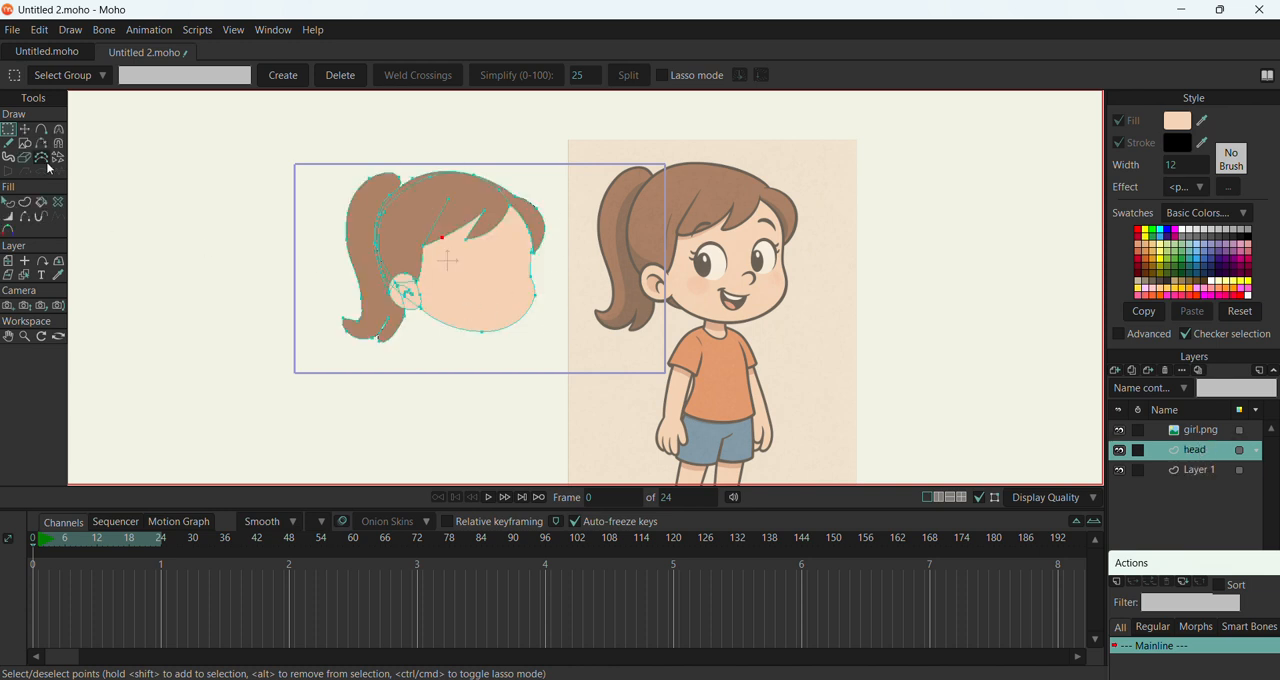
left_click(22, 131)
left_click(8, 129)
left_click_drag(255, 141, 620, 428)
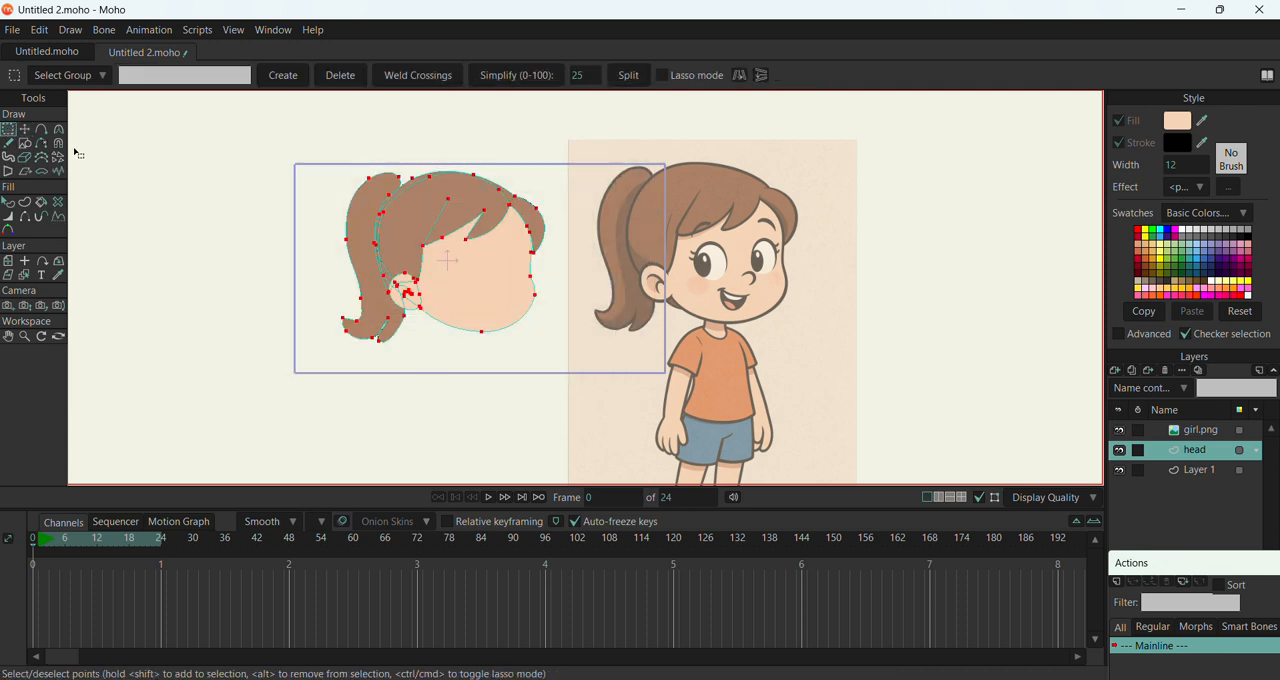
left_click(25, 132)
left_click_drag(450, 276, 347, 266)
Add a new vector layer directly above Layer 1 for tracing the reference girl's eyes
left_click(1190, 471)
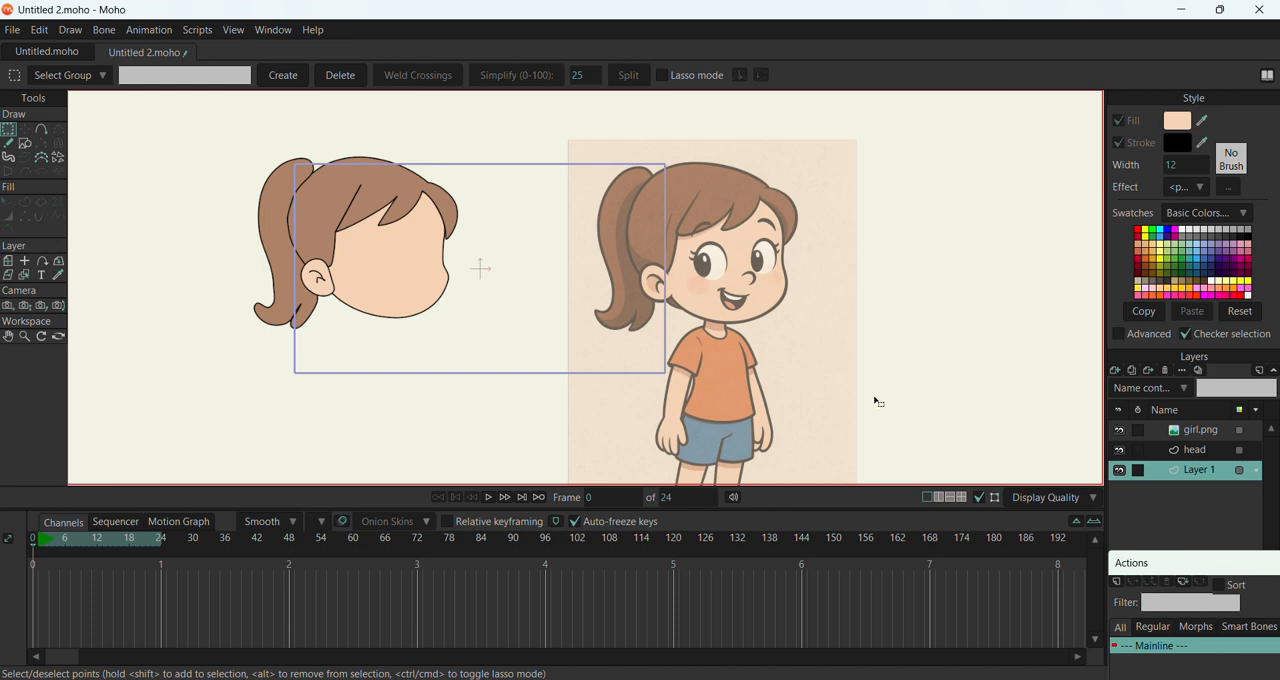
scroll(596, 287, "up", 5)
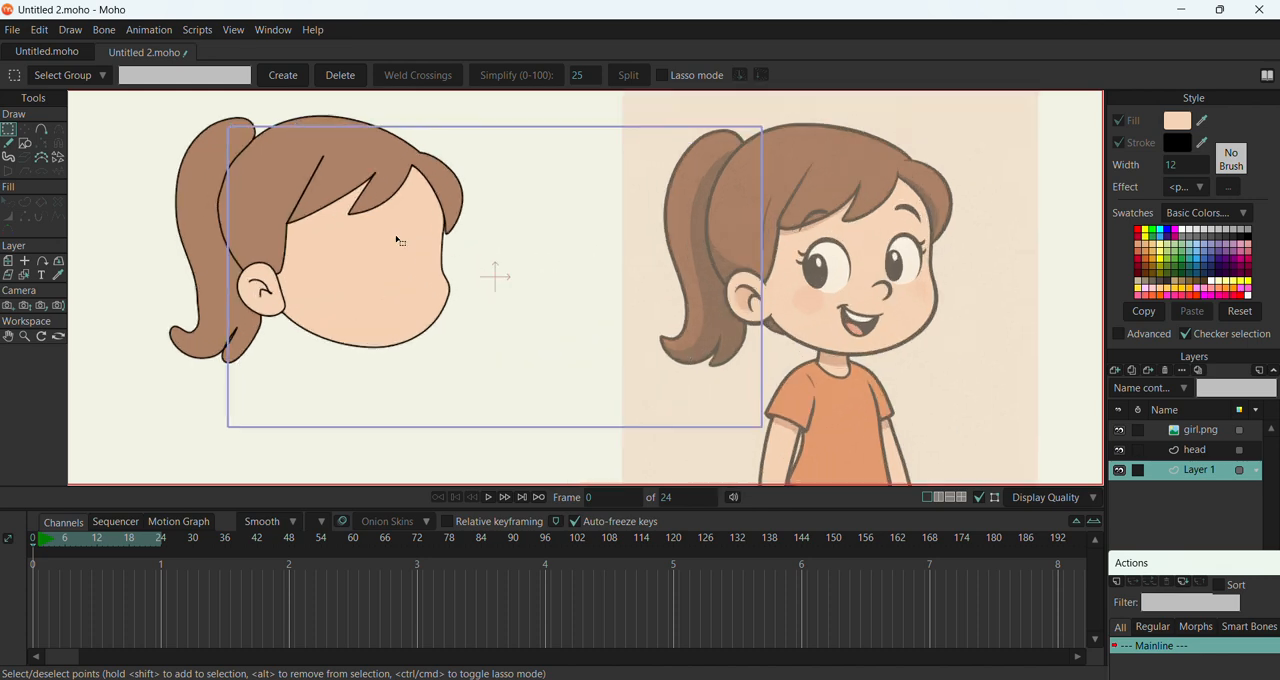
scroll(266, 224, "down", 3)
scroll(727, 292, "down", 2)
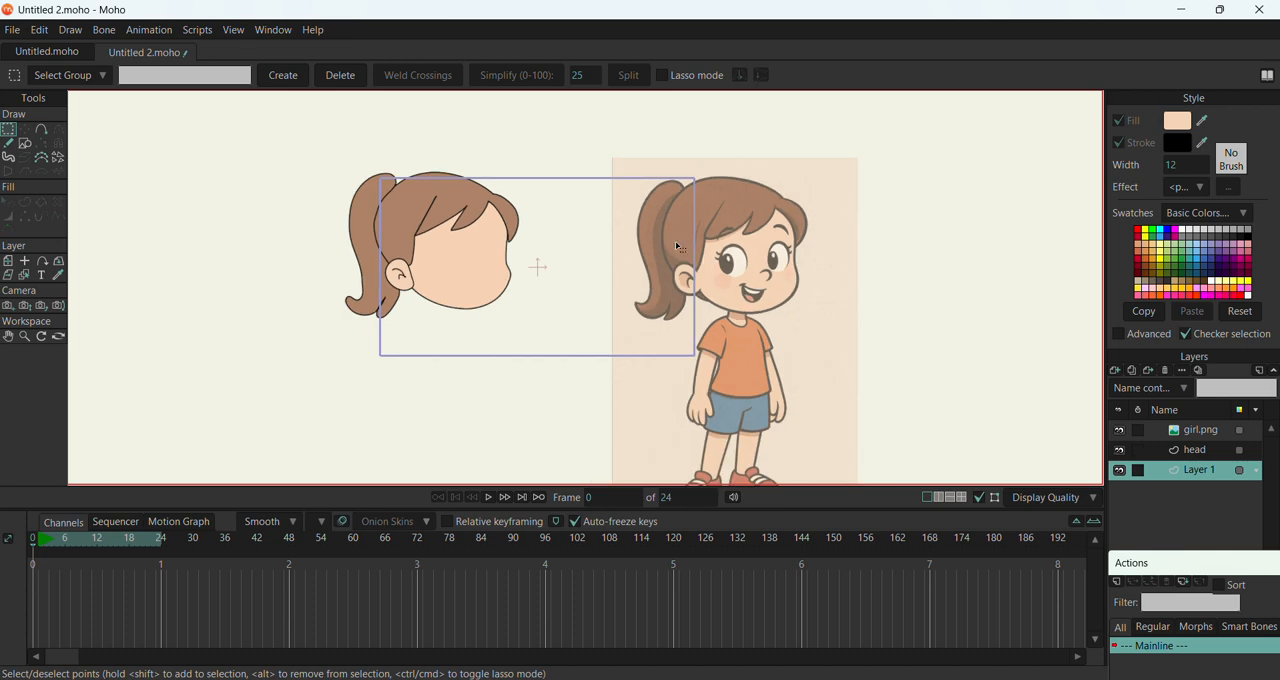
scroll(830, 258, "up", 3)
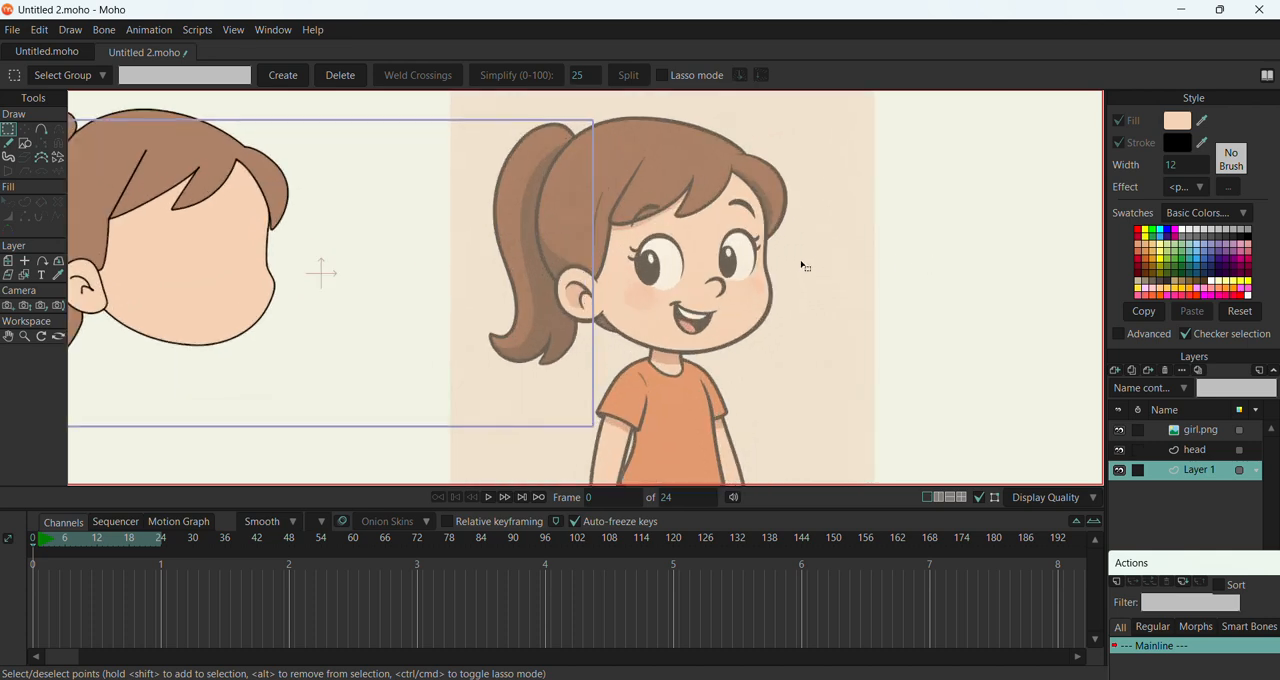
scroll(716, 268, "down", 2)
scroll(712, 260, "up", 4)
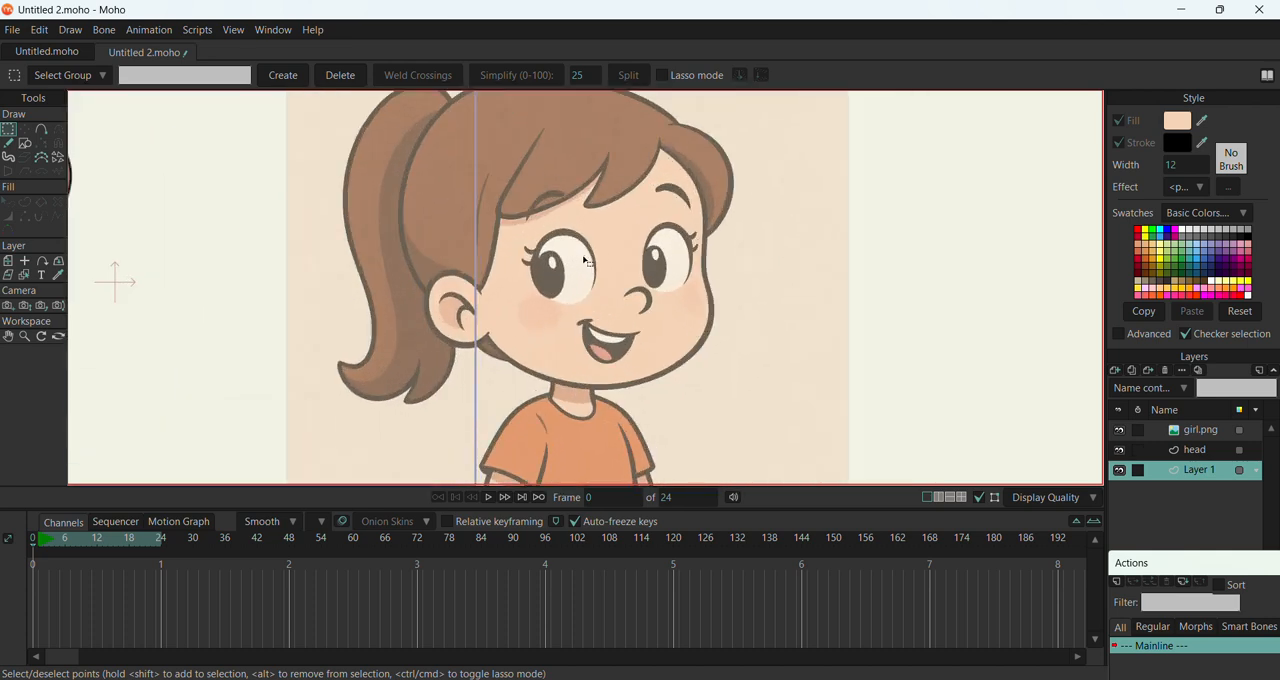
scroll(757, 236, "up", 2)
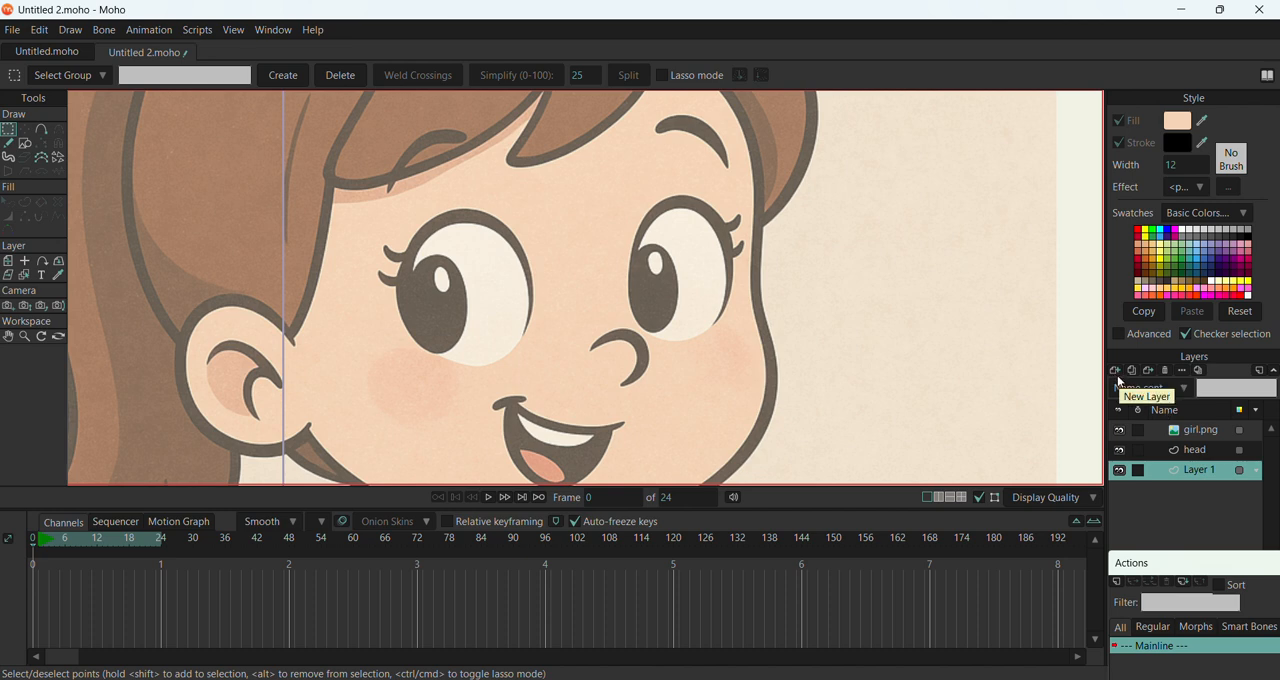
left_click(1116, 372)
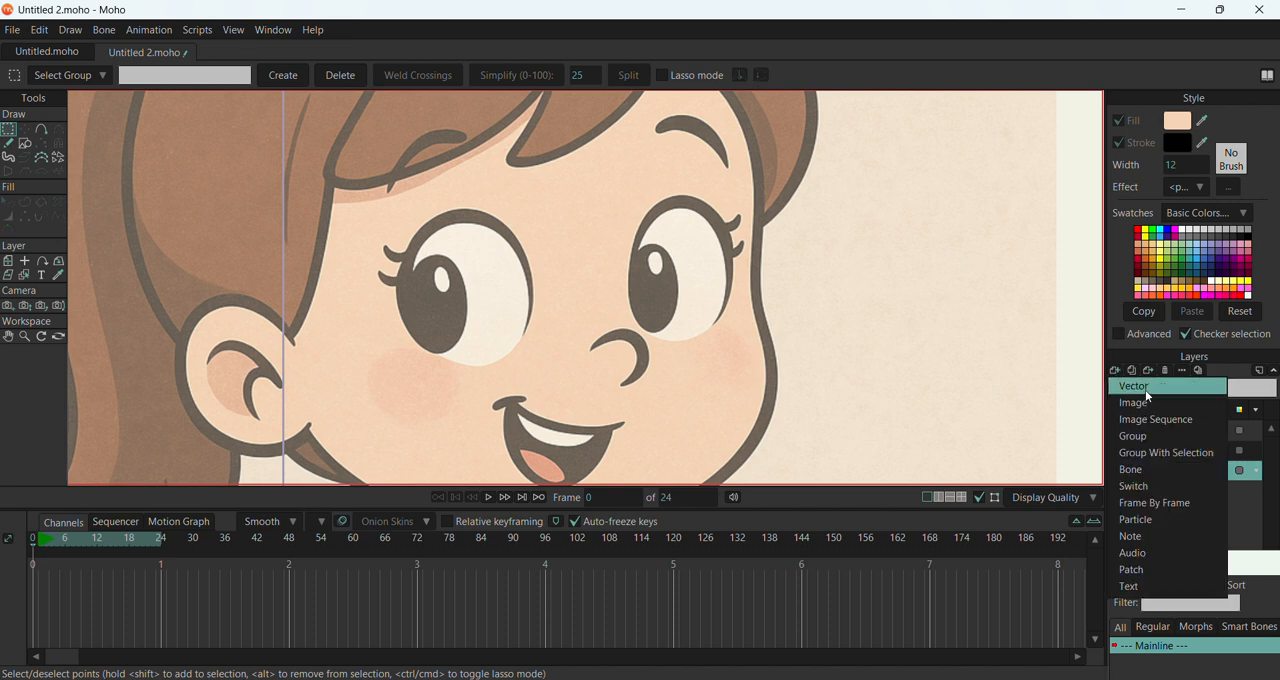
left_click(1136, 390)
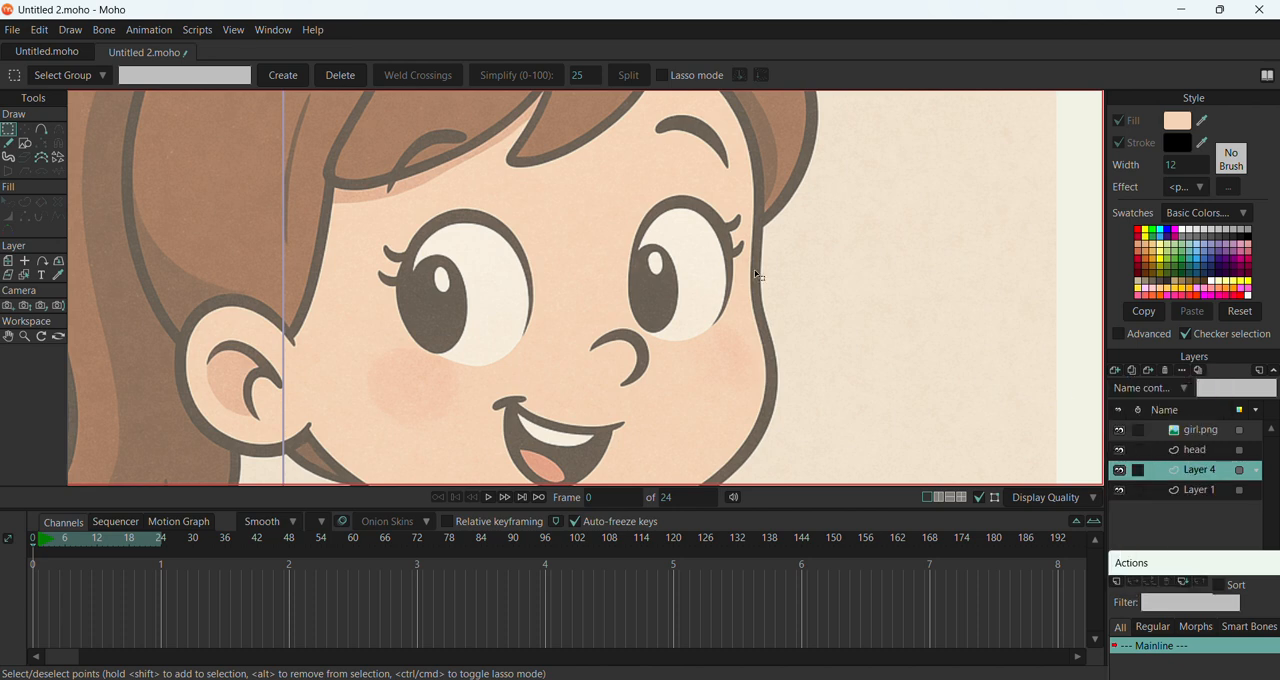
Draw an oval over the white of the eye nearest the ear and scale its height and width slightly to fit
left_click(25, 143)
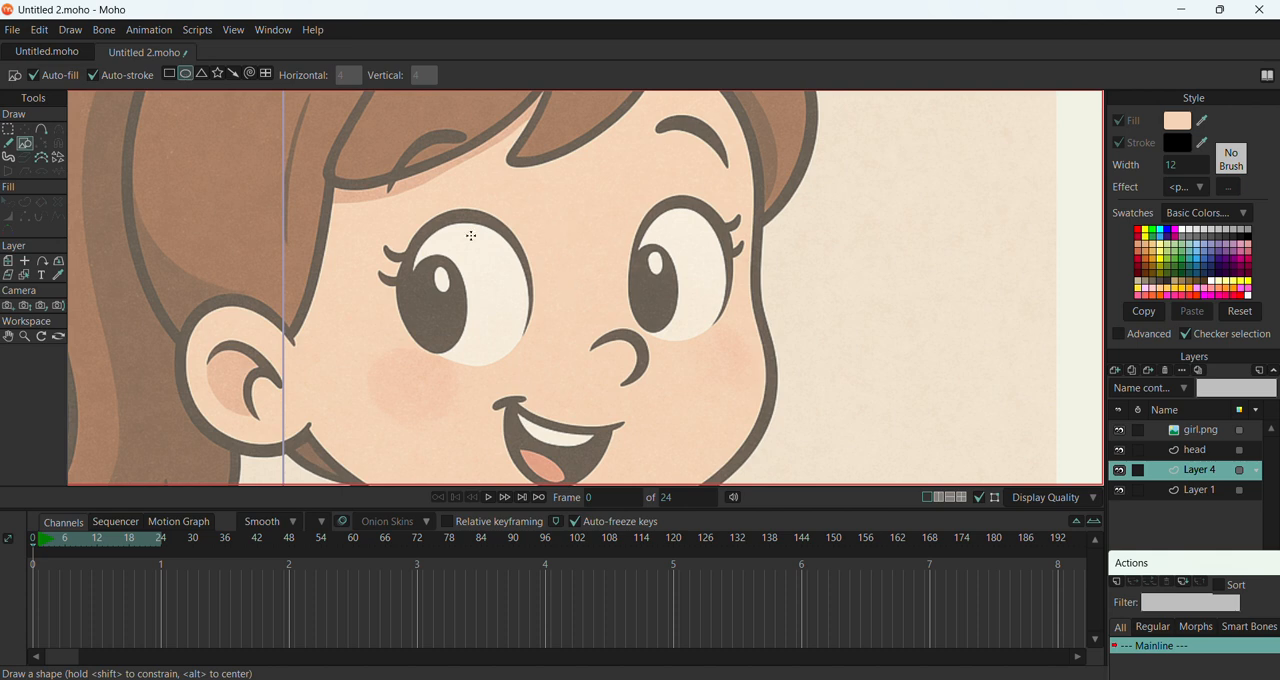
mouse_move(421, 223)
left_mouse_down()
mouse_move(521, 369)
mouse_move(533, 364)
left_mouse_up()
left_click(24, 129)
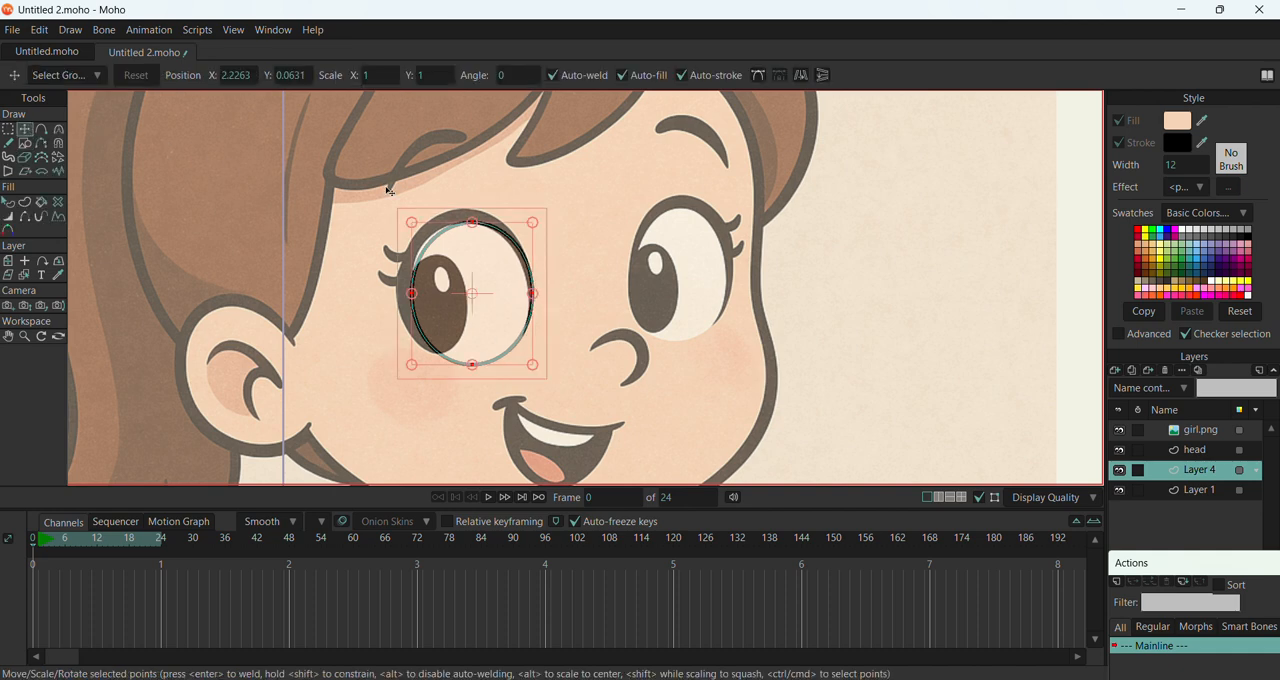
left_click_drag(472, 222, 472, 220)
left_click_drag(537, 294, 533, 294)
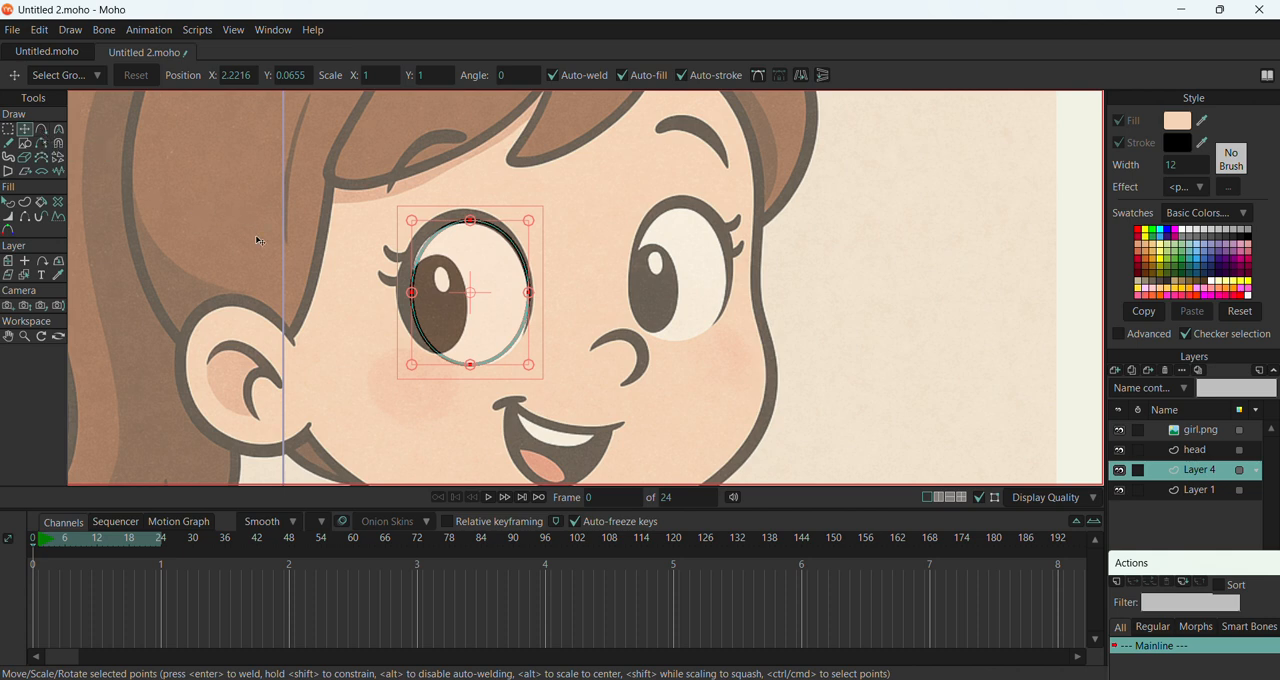
Tilt the eye oval to match the reference by shifting its bottom point slightly right and its top point slightly left
left_click(472, 366)
left_click_drag(472, 366, 479, 366)
left_click(414, 294)
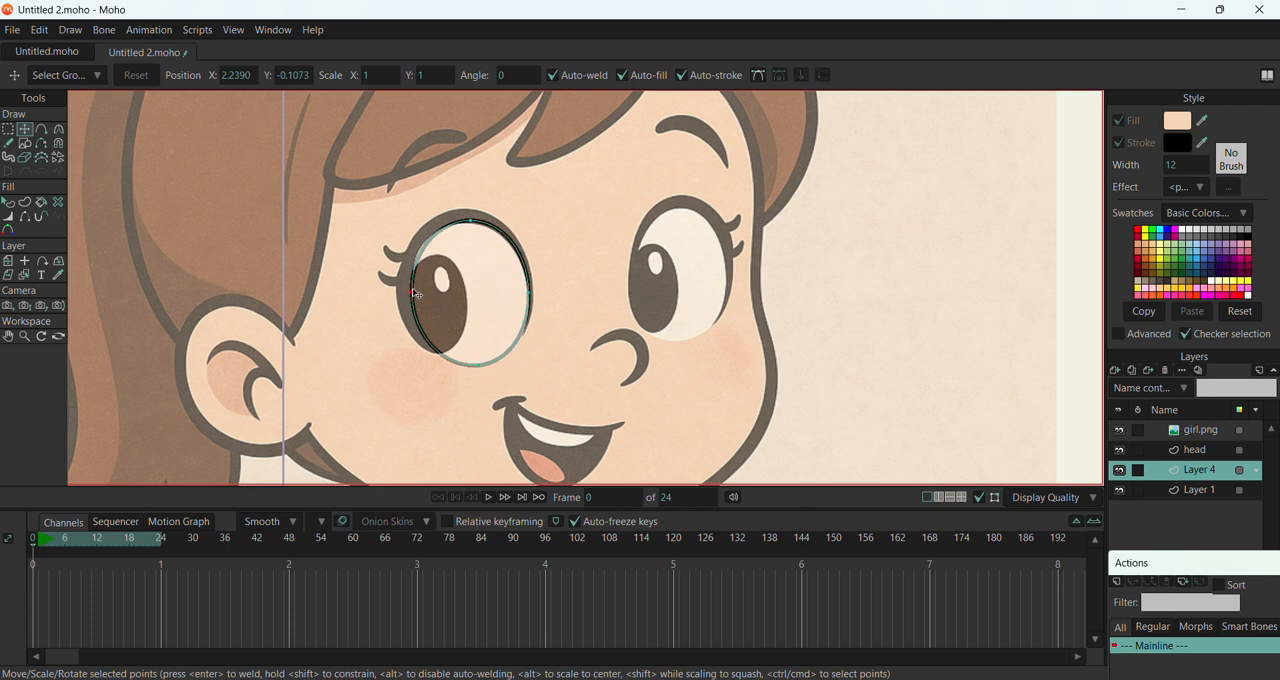
left_click_drag(477, 224, 466, 220)
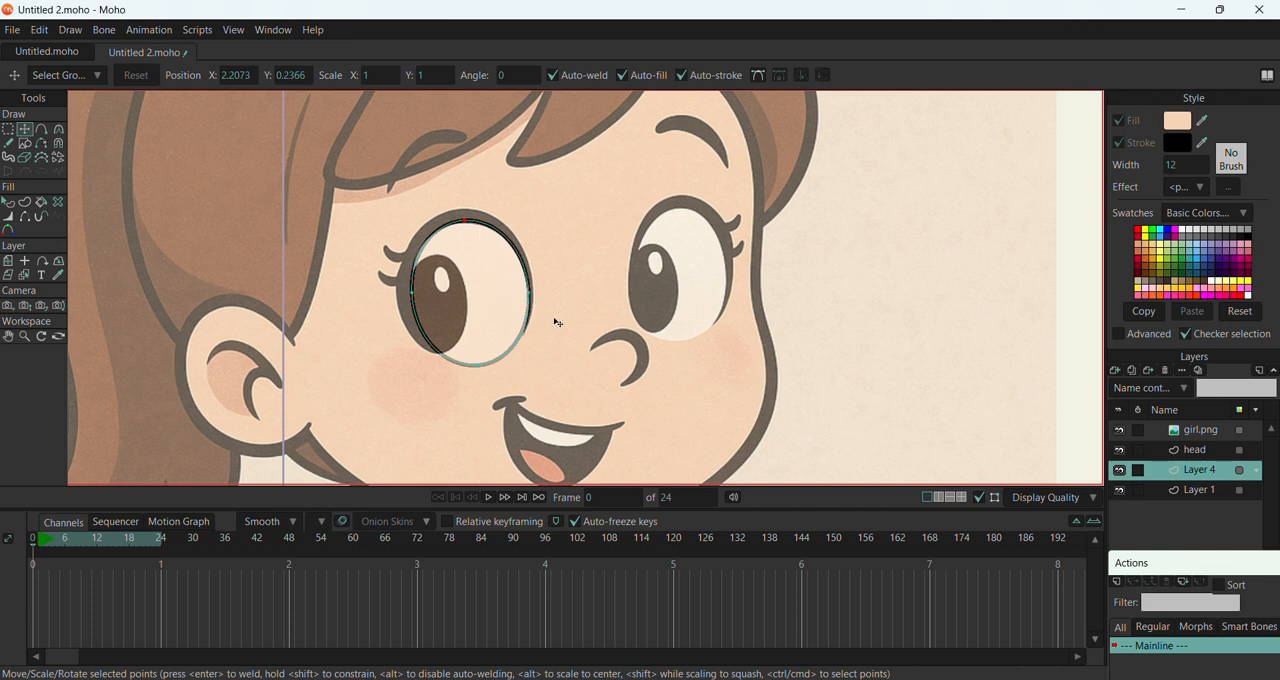
Draw a closed angular upper-eyelid band over the far eye with Add Point and move it onto the eye nearest the ear
left_click(41, 129)
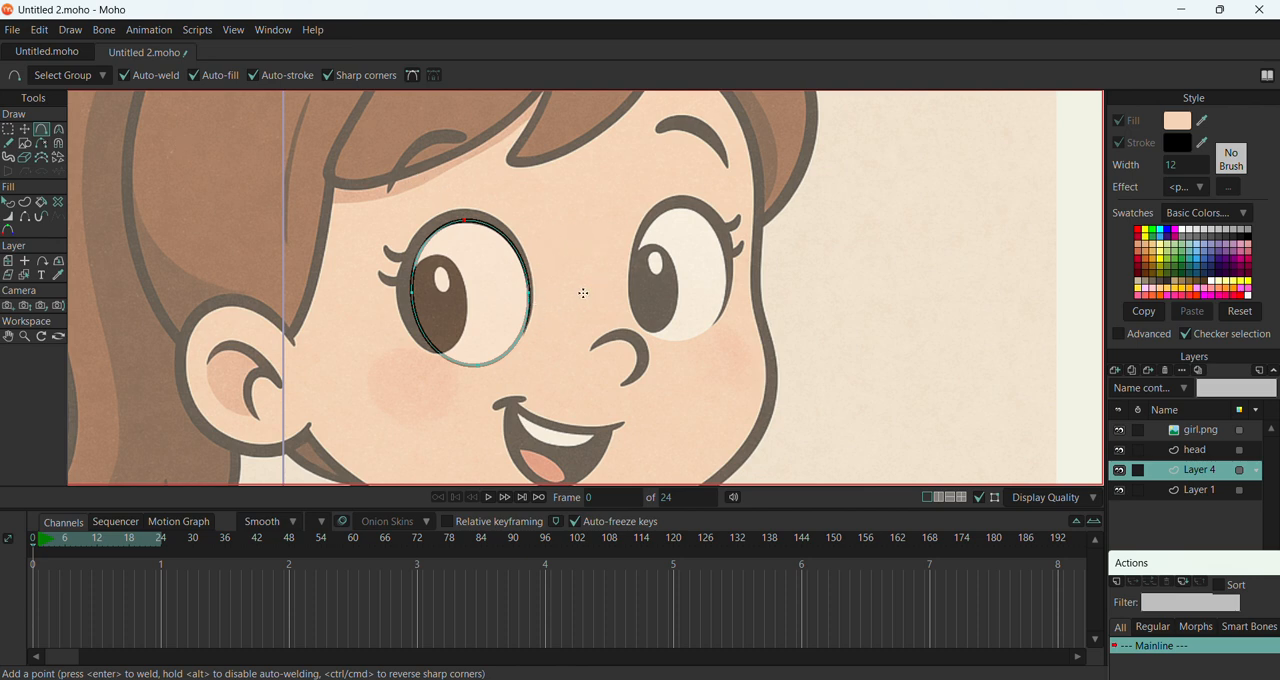
left_click_drag(629, 263, 648, 198)
mouse_move(730, 213)
left_mouse_down()
mouse_move(723, 318)
mouse_move(716, 230)
left_mouse_up()
left_click(631, 273)
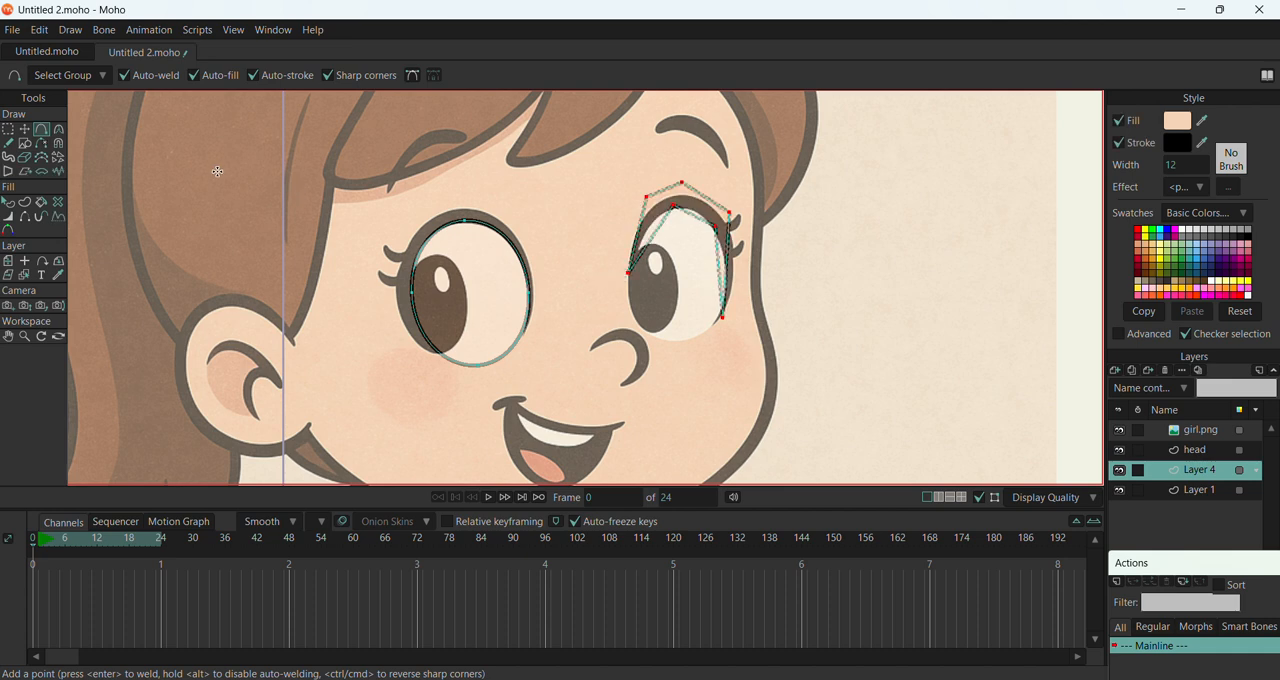
left_click(25, 131)
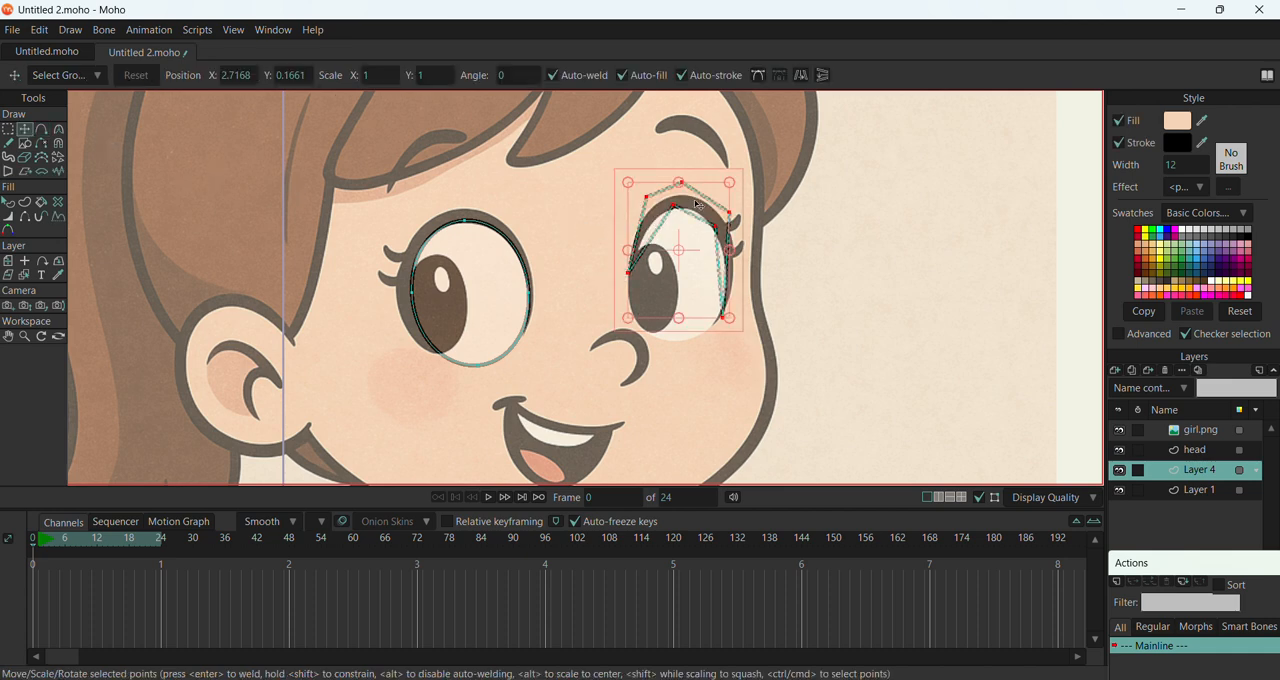
left_click_drag(697, 204, 489, 226)
Round the eyelid band's outer edge with curvature of about 0.47 at its top point and 0.57 at the upper-left point
scroll(489, 226, "up", 2)
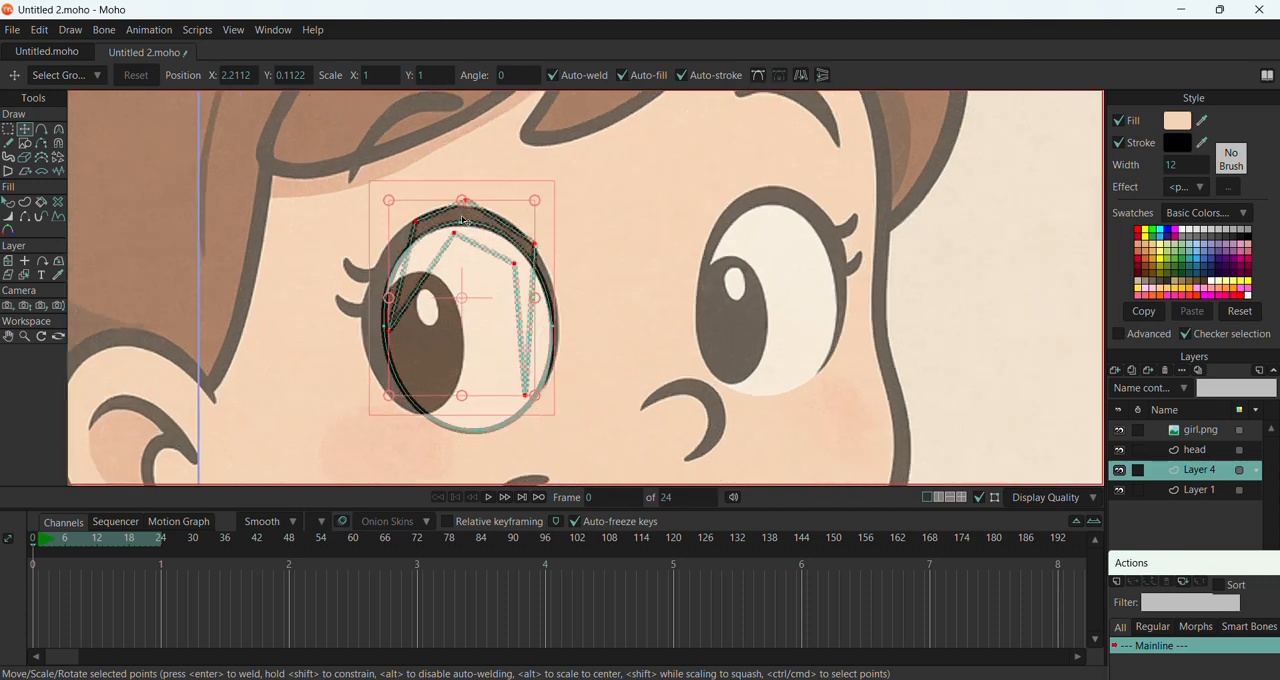
scroll(464, 219, "up", 3)
left_click(471, 190)
left_click(470, 190)
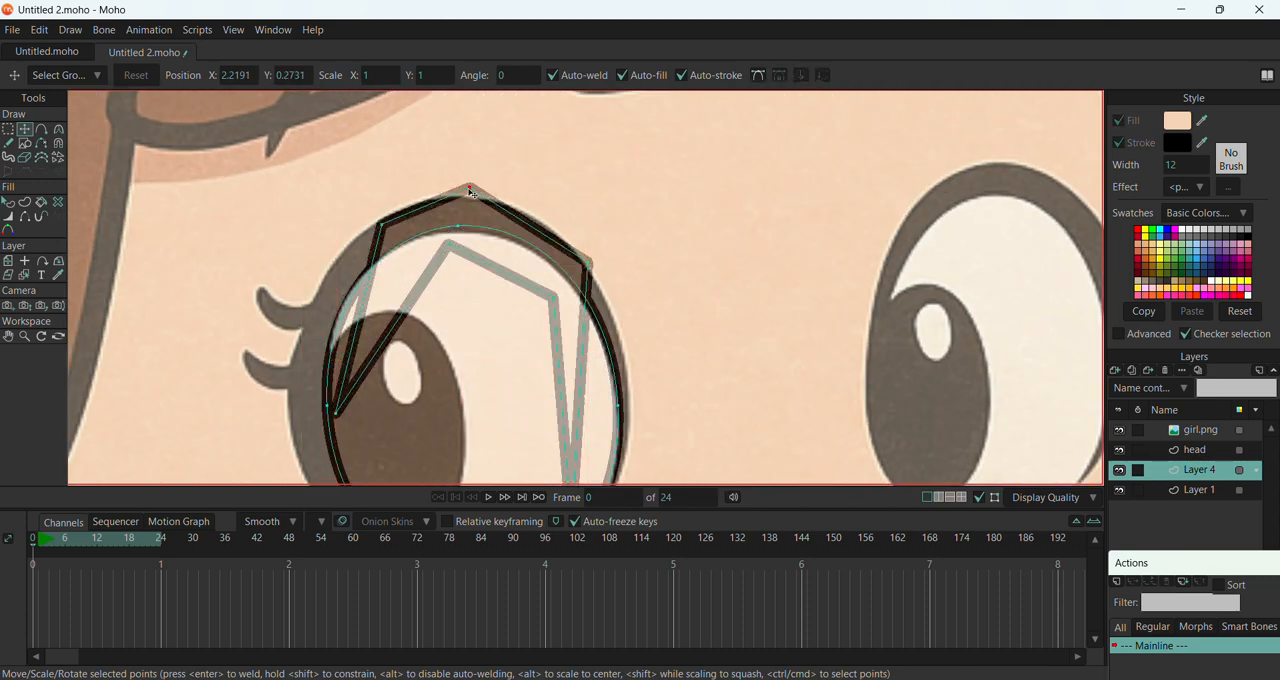
key("c")
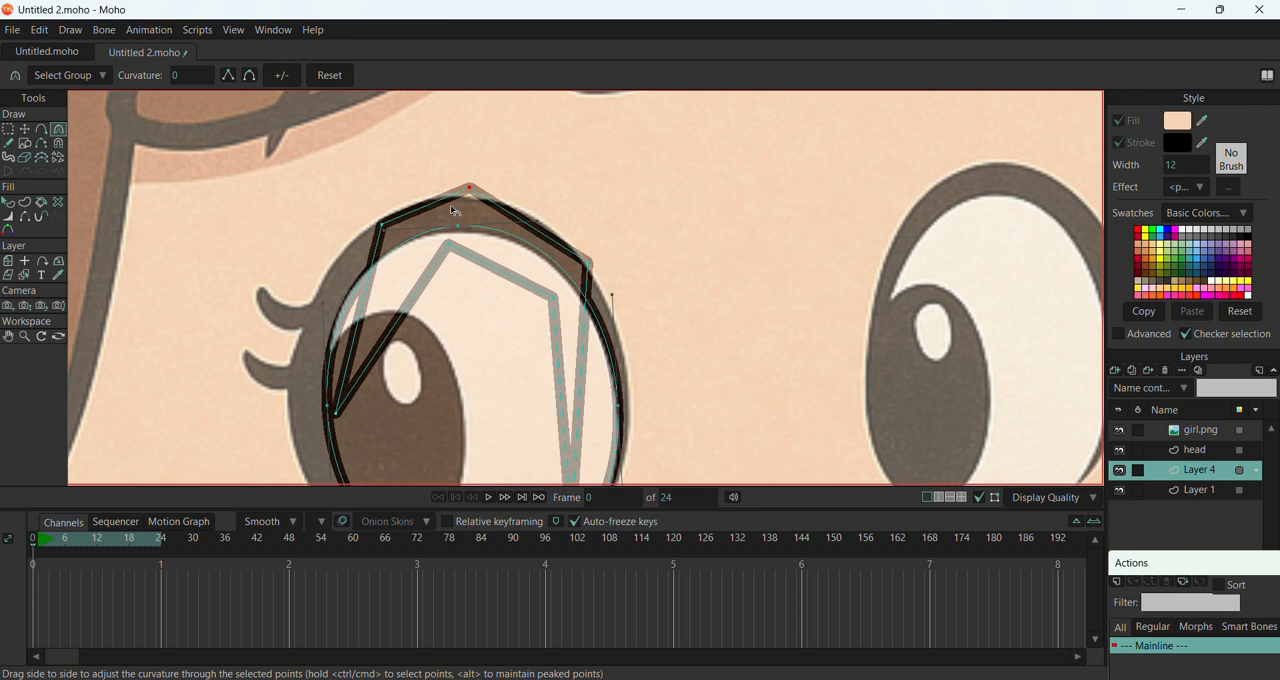
left_click_drag(466, 197, 963, 211)
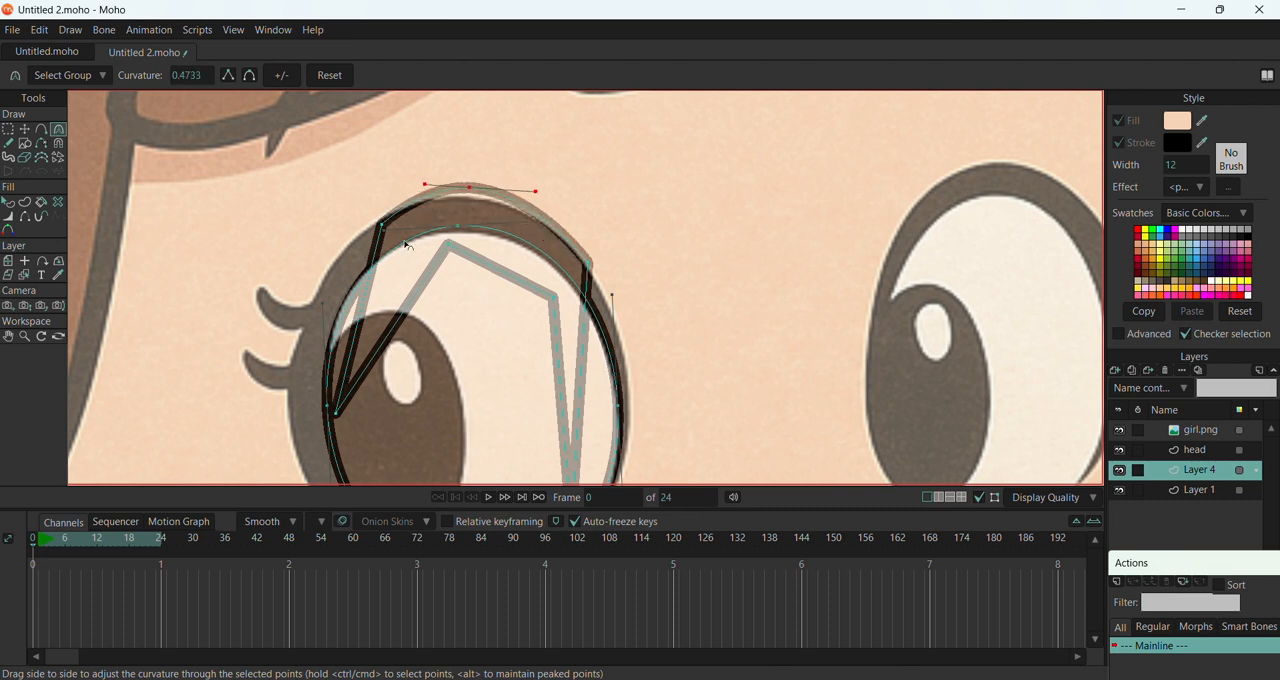
left_click_drag(238, 300, 808, 272)
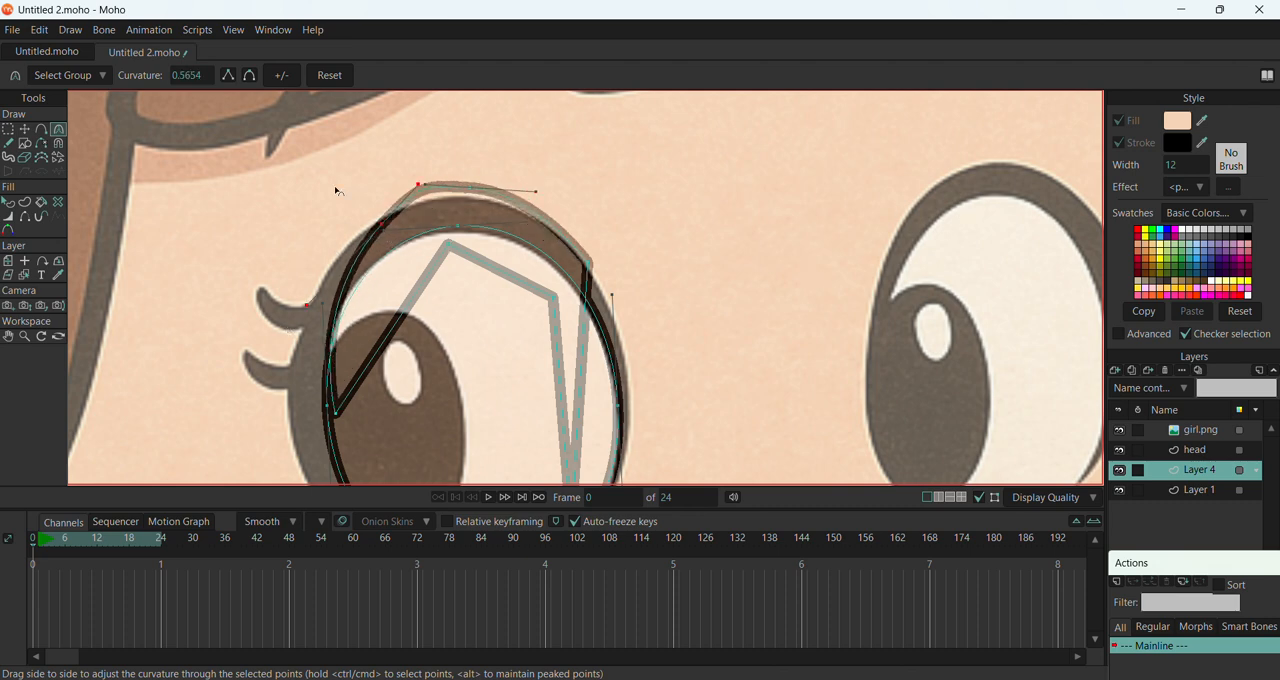
Move the eyelid's outer top and upper-left points onto the reference lid line and round the outer point on the right side
left_click(27, 131)
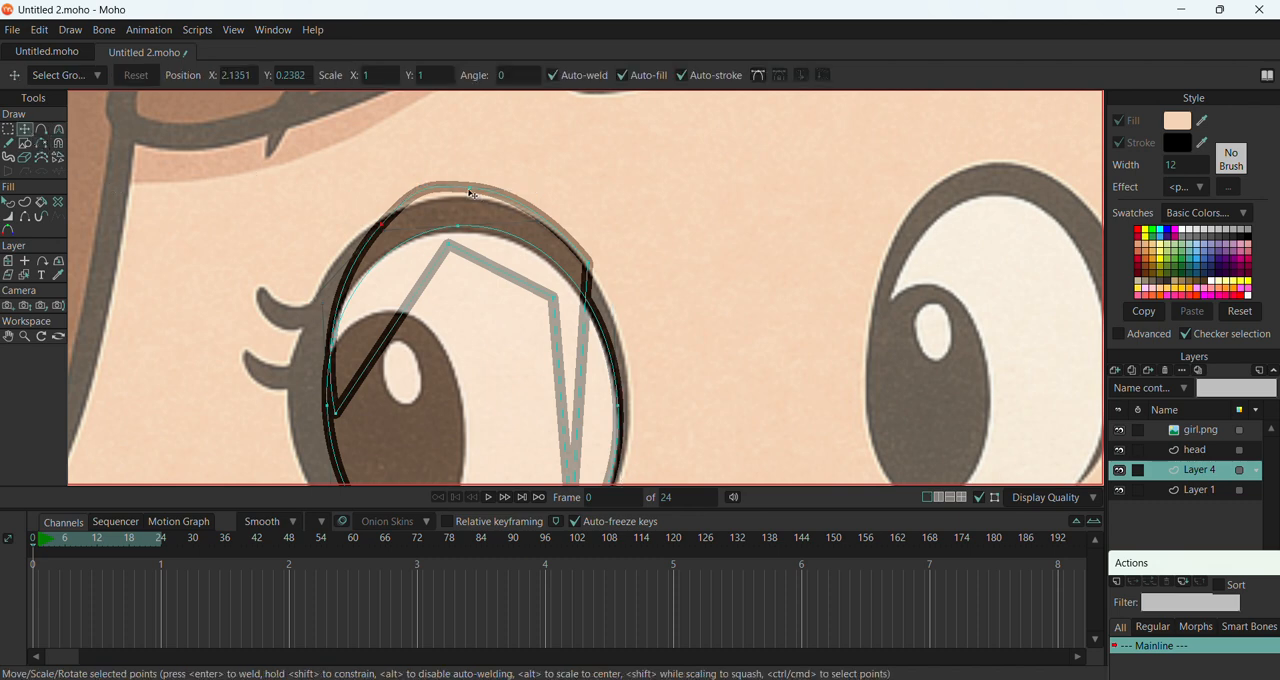
left_click_drag(469, 189, 495, 204)
left_click_drag(386, 226, 165, 338)
key("c")
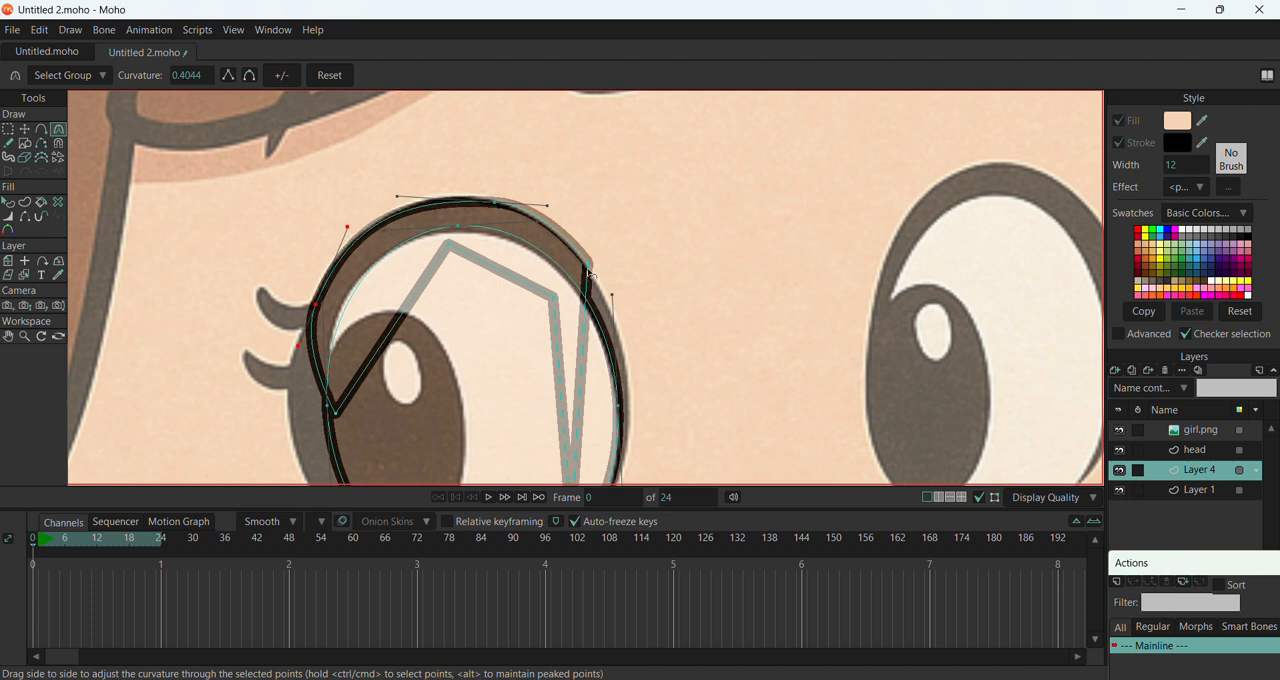
left_click_drag(588, 264, 864, 386)
scroll(415, 223, "down", 2)
Reposition the eyelid's outer points and both end tips along the reference lid, bringing the right tip up to the eye's edge
left_click(33, 130)
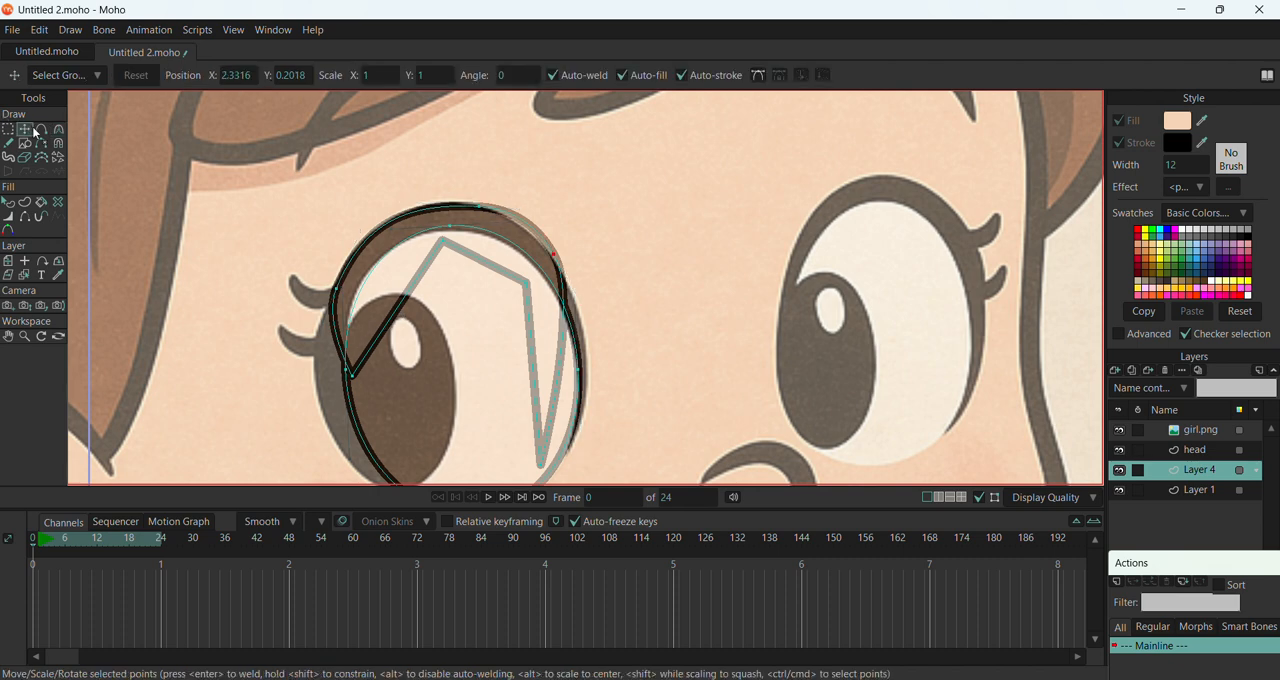
left_click_drag(356, 378, 325, 389)
left_click_drag(337, 290, 344, 265)
left_click_drag(486, 207, 480, 206)
left_click_drag(557, 257, 557, 268)
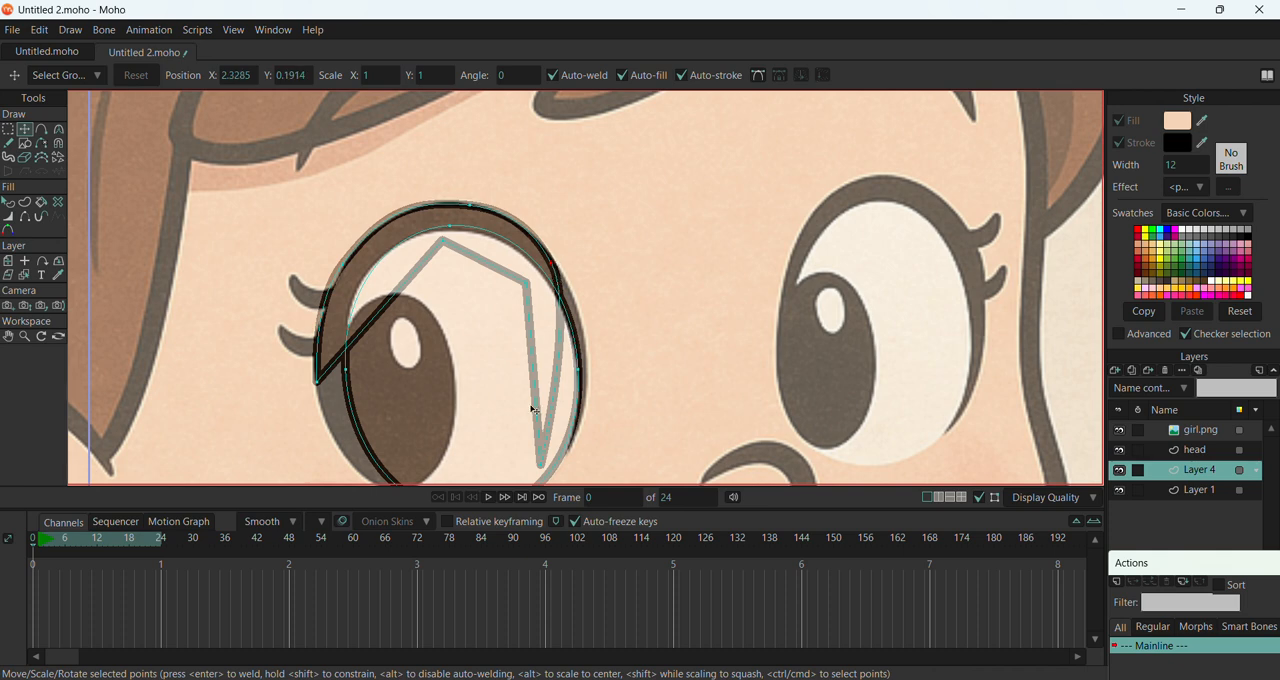
left_click_drag(541, 466, 580, 348)
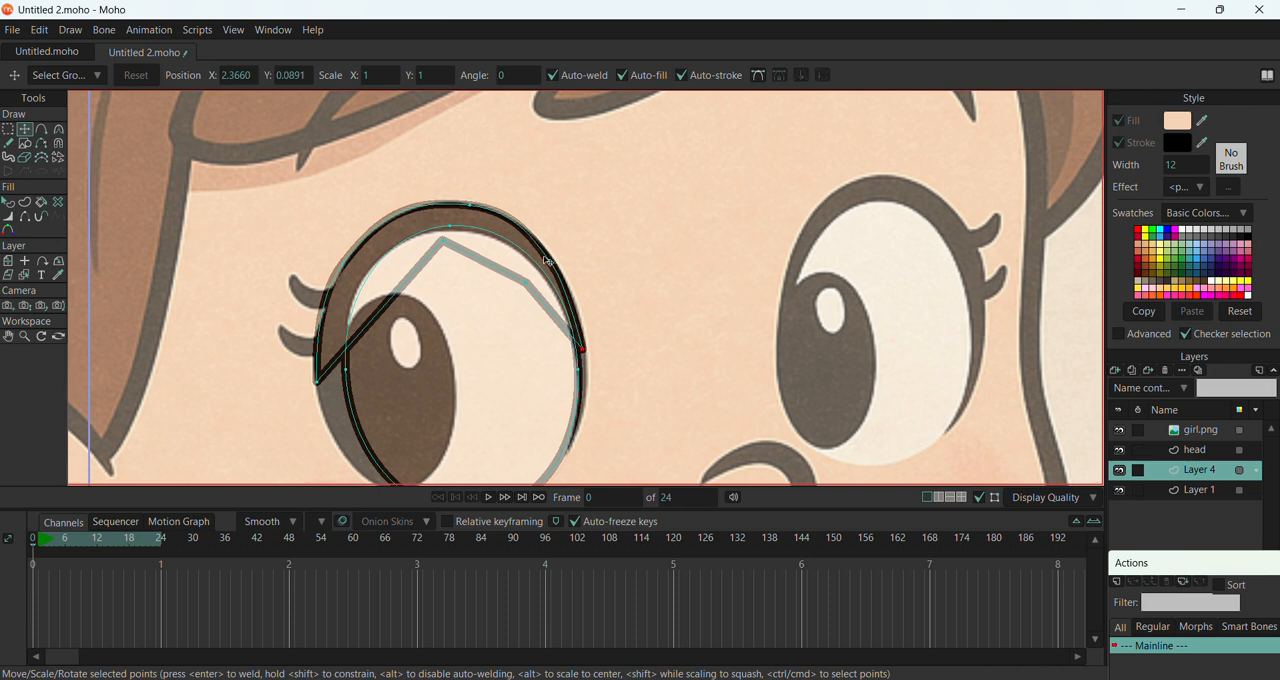
Refine the eyelid's outer curve by adjusting the curvature handles of its right-side and left-side points
left_click(59, 129)
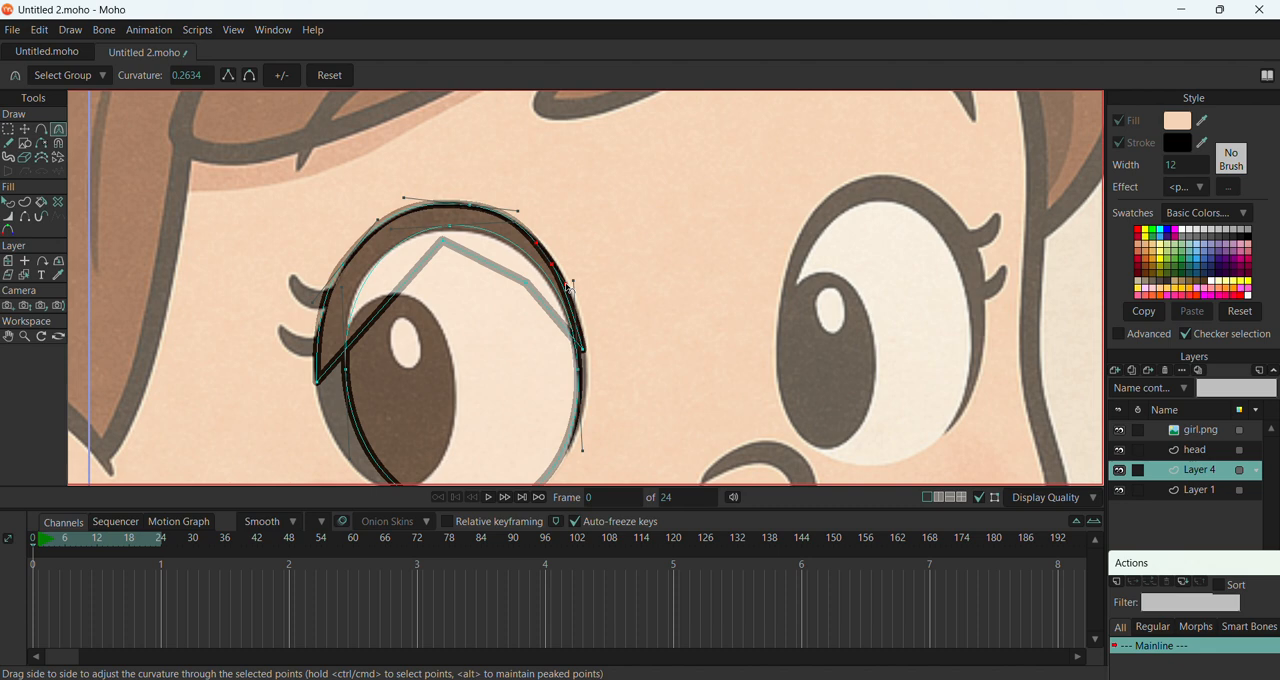
mouse_move(566, 284)
left_mouse_down()
mouse_move(588, 306)
mouse_move(556, 268)
left_mouse_up()
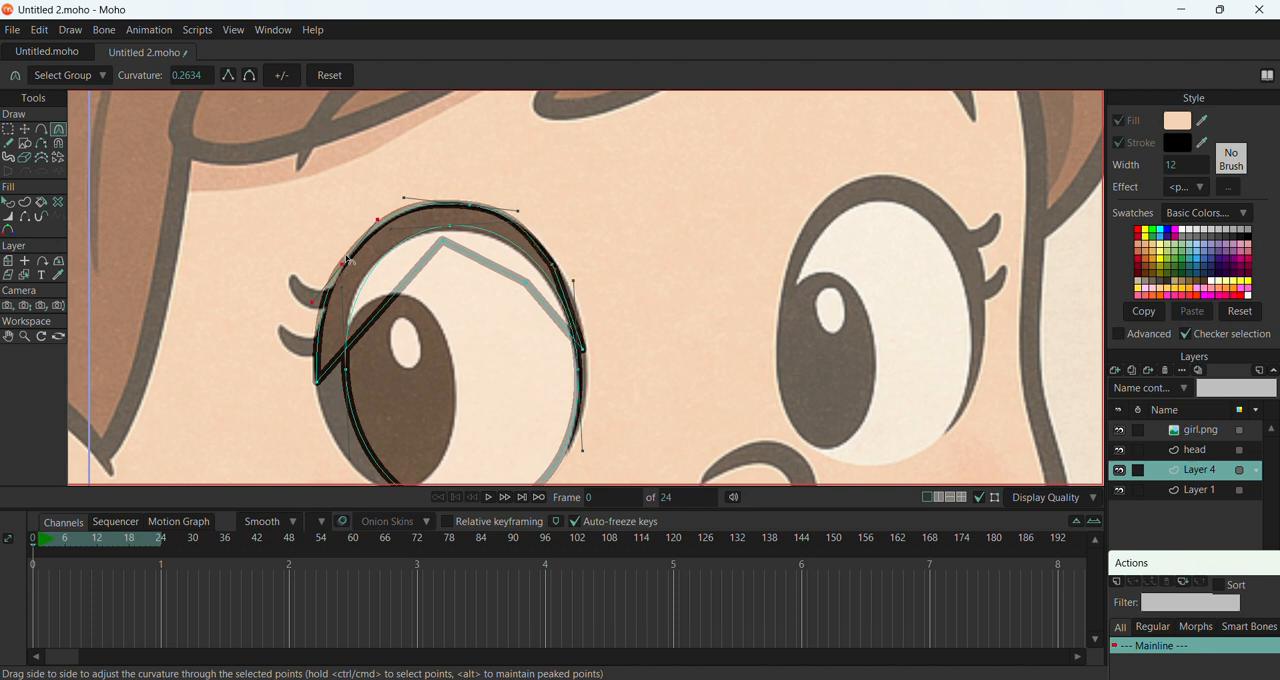
left_click_drag(355, 247, 298, 301)
left_click_drag(331, 382, 363, 444)
Round the eyelid band's inner edge by increasing the curvature of its inner top and inner right points
left_click_drag(441, 265, 987, 331)
left_click_drag(522, 288, 586, 449)
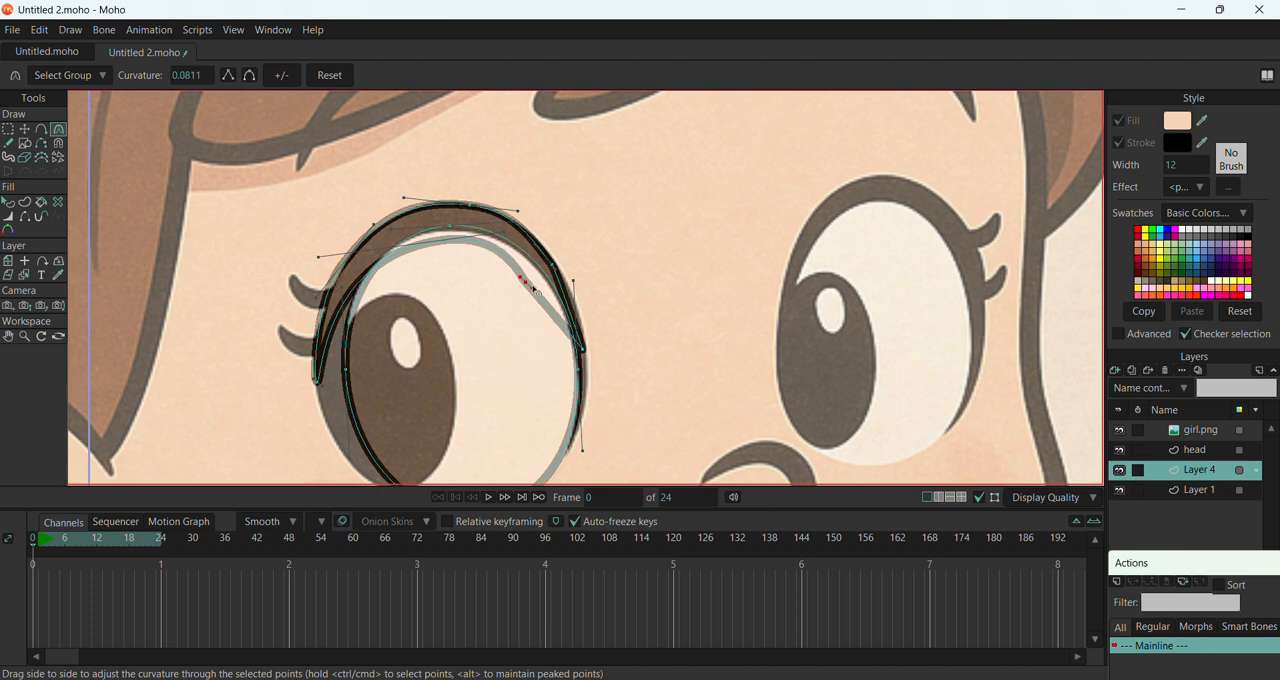
left_click_drag(531, 287, 518, 268)
Move the eyelid's inner top point up to the top of the eye white and lower its left tip along the eye's side
left_click(25, 130)
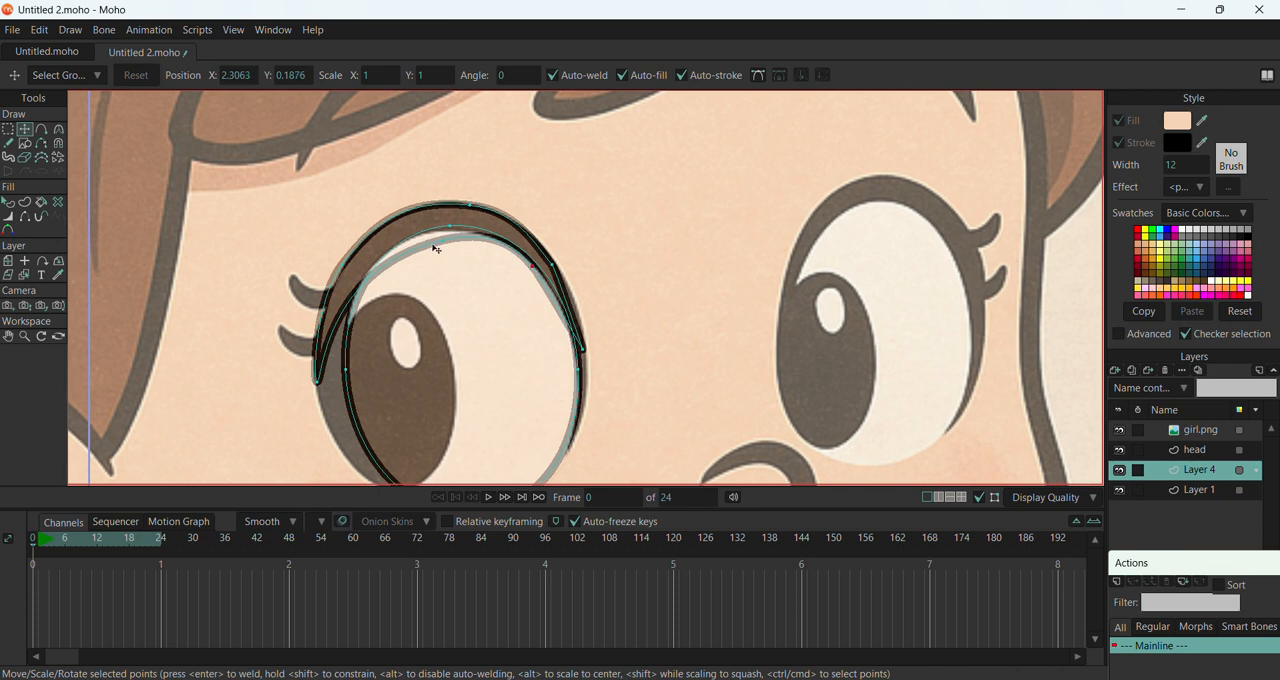
left_click_drag(447, 231, 443, 234)
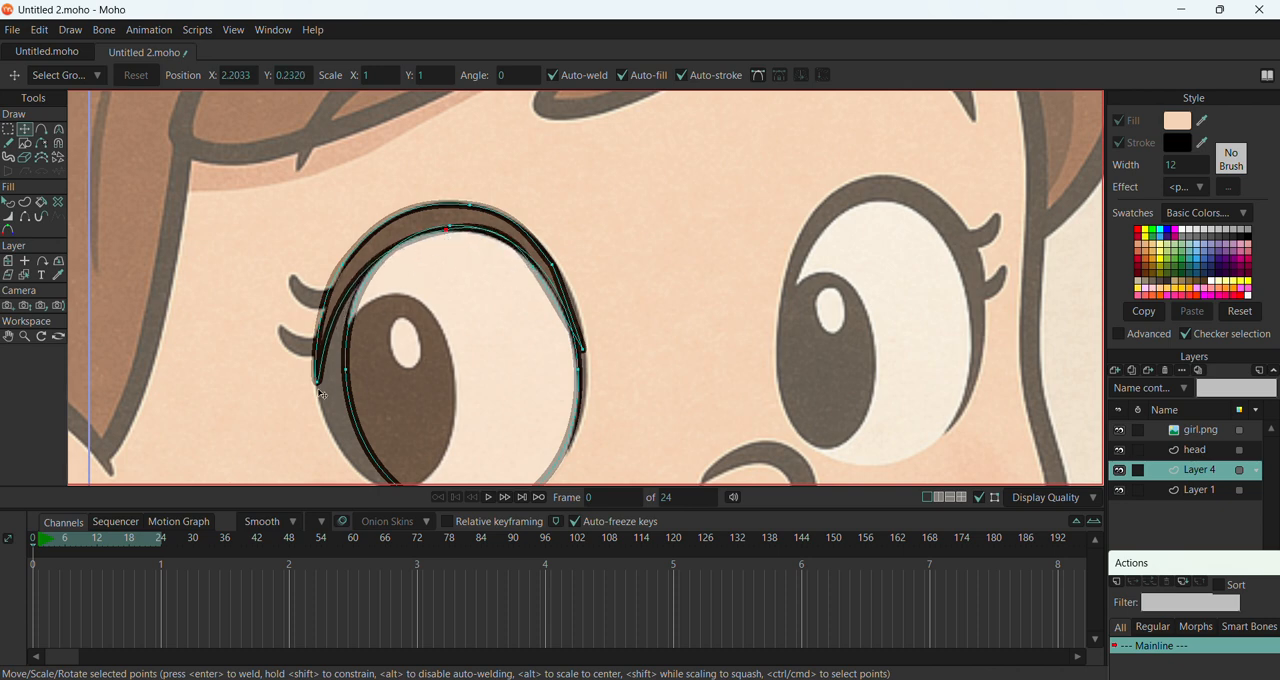
left_click_drag(318, 386, 342, 424)
scroll(409, 345, "down", 1)
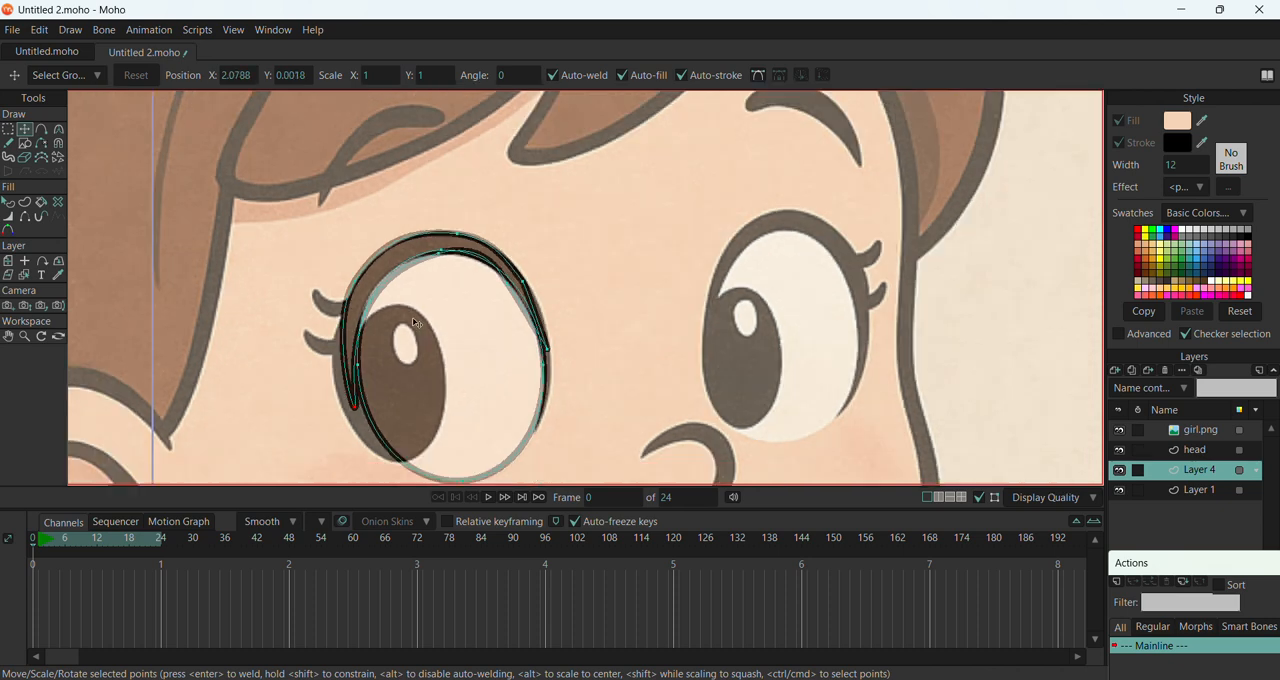
Move the eyelid's left tip down to the reference band's lower end and its outer left point down to the band's outer edge
scroll(415, 322, "down", 1)
scroll(368, 399, "up", 2)
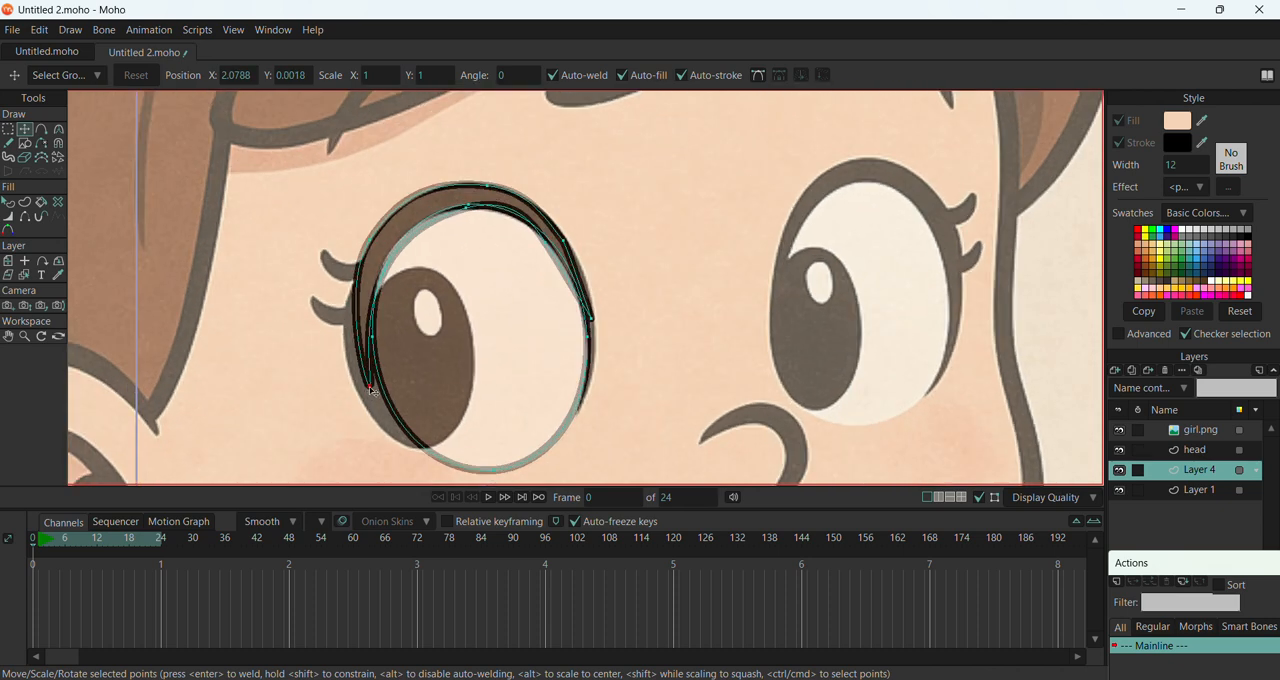
left_click_drag(370, 390, 412, 443)
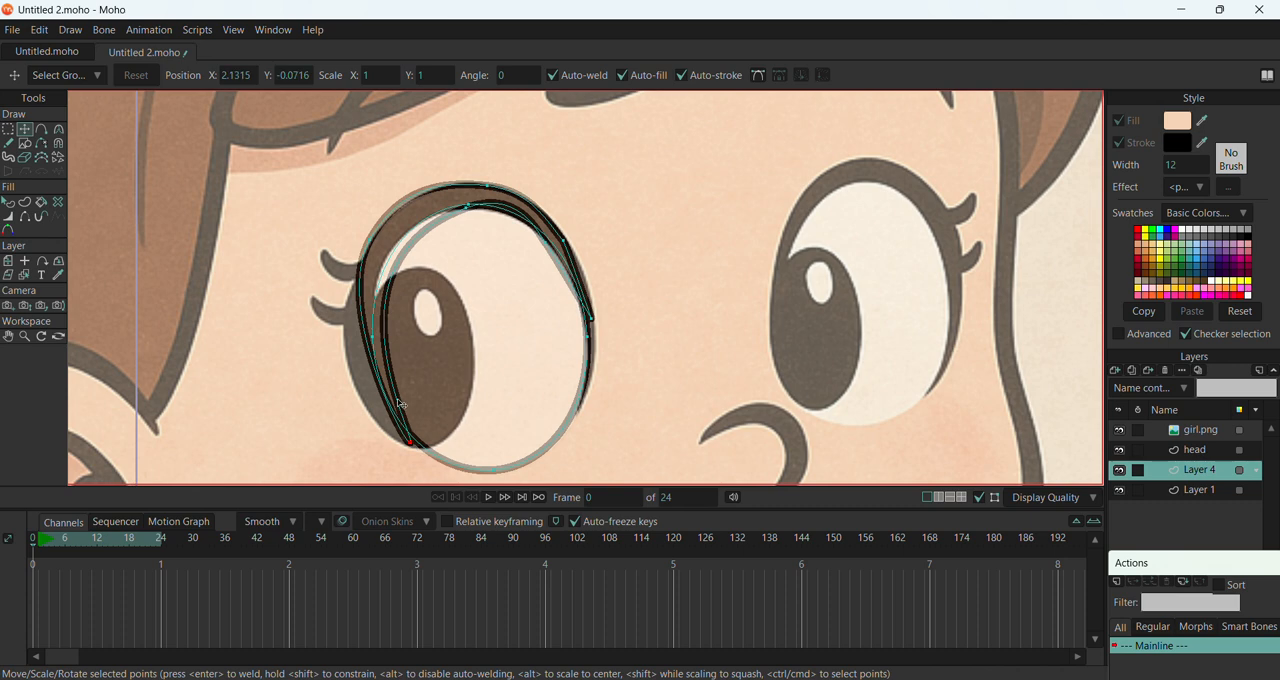
left_click_drag(364, 272, 348, 352)
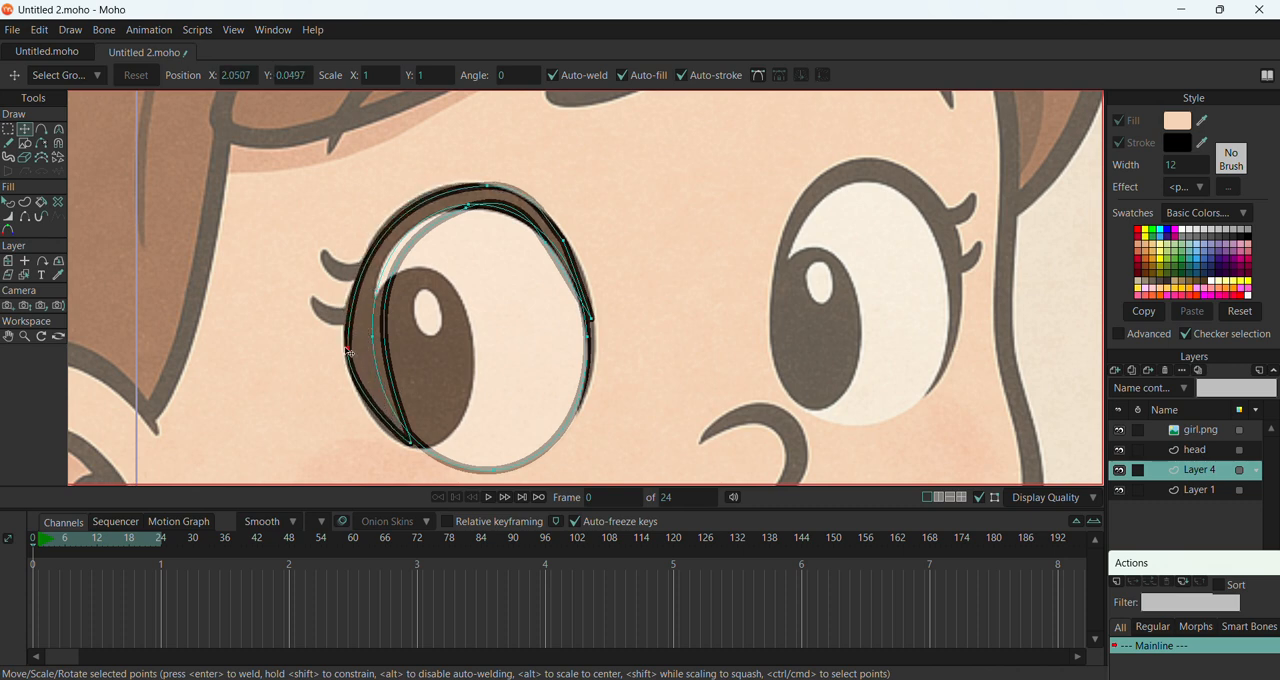
Lengthen and tilt the curvature handles of the eyelid's outer left point along the reference, and nudge the point slightly inward
key("c")
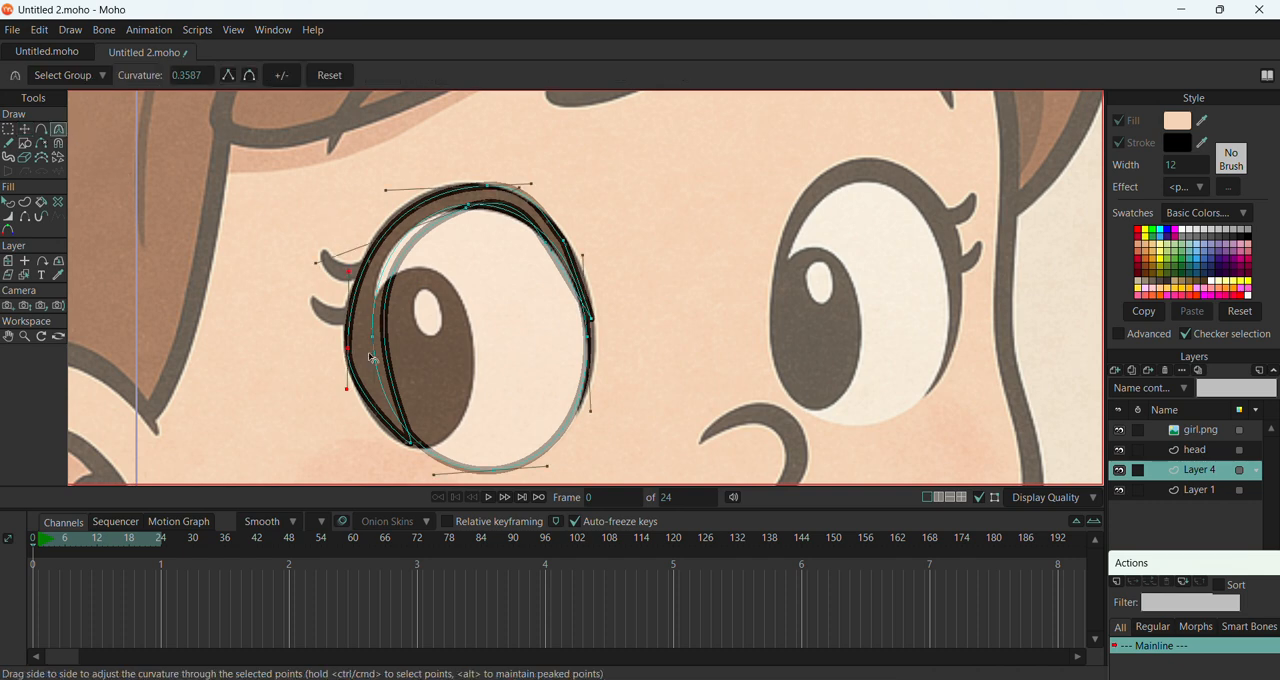
left_click_drag(350, 274, 330, 247)
left_click_drag(363, 396, 365, 426)
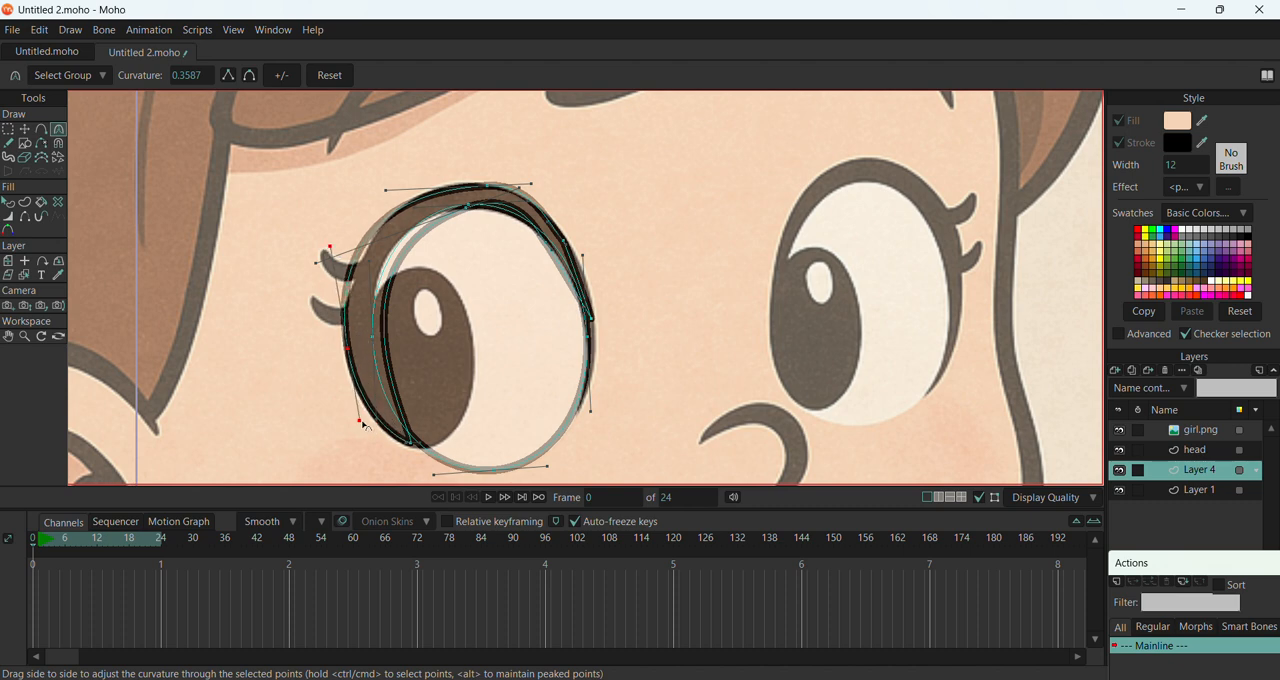
left_click(24, 129)
left_click_drag(343, 353, 352, 358)
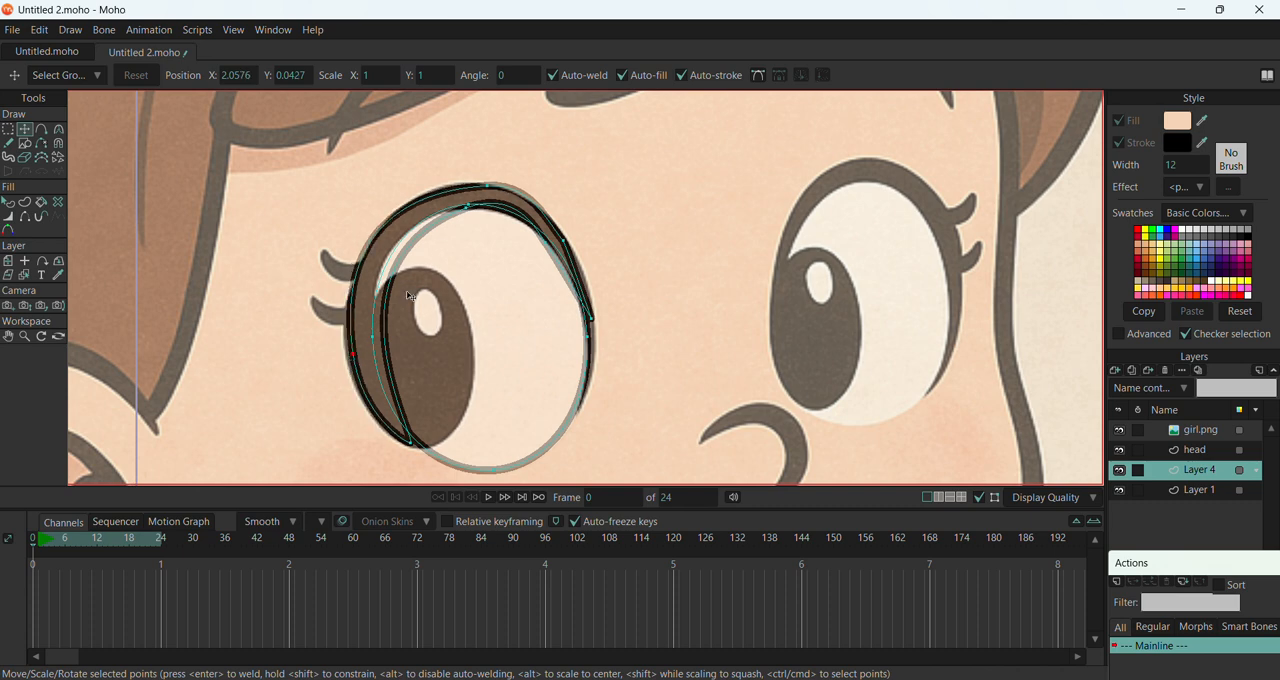
Shift the eyelid's outer top point slightly left and adjust the curvature handles of the top and right-side points to the reference outline
left_click(471, 186)
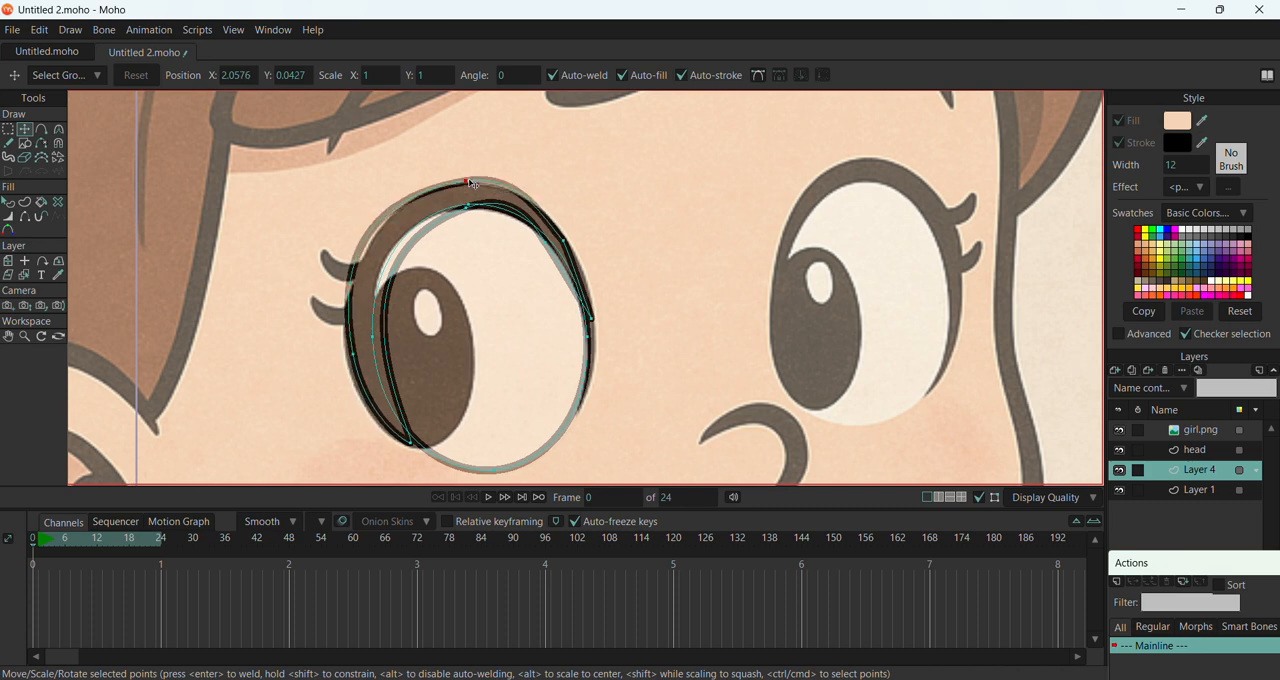
key("c")
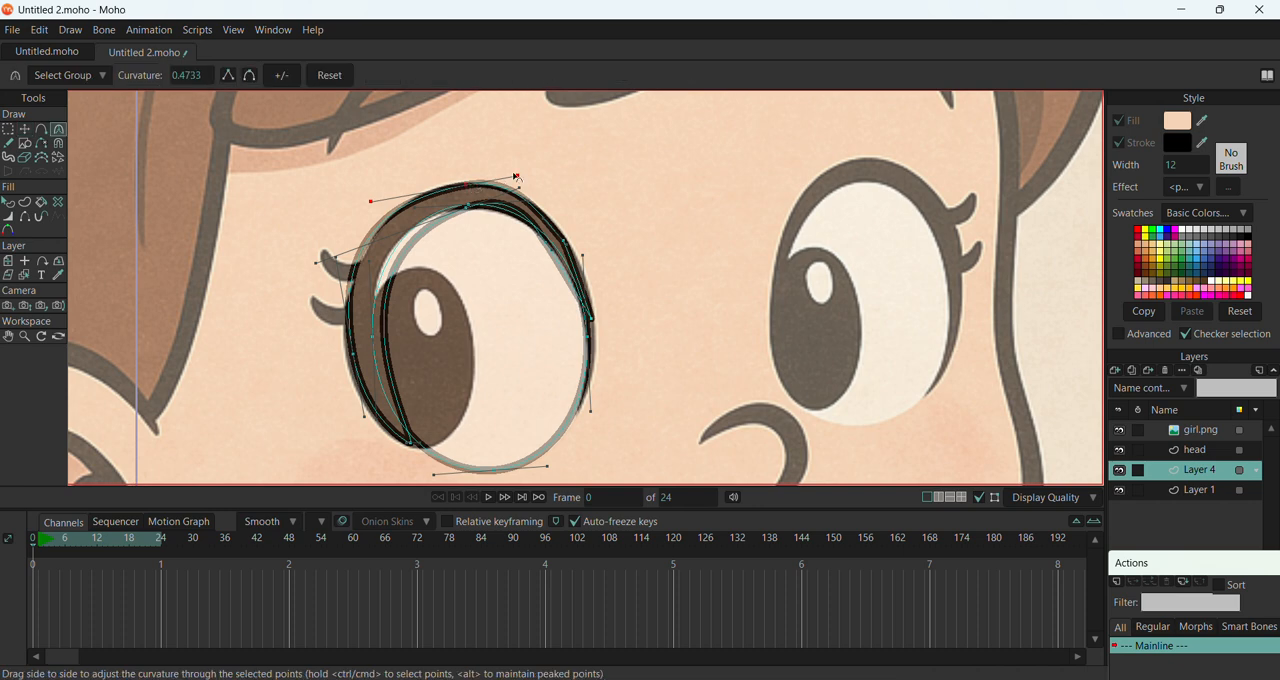
left_click_drag(520, 177, 423, 201)
left_click_drag(566, 244, 778, 272)
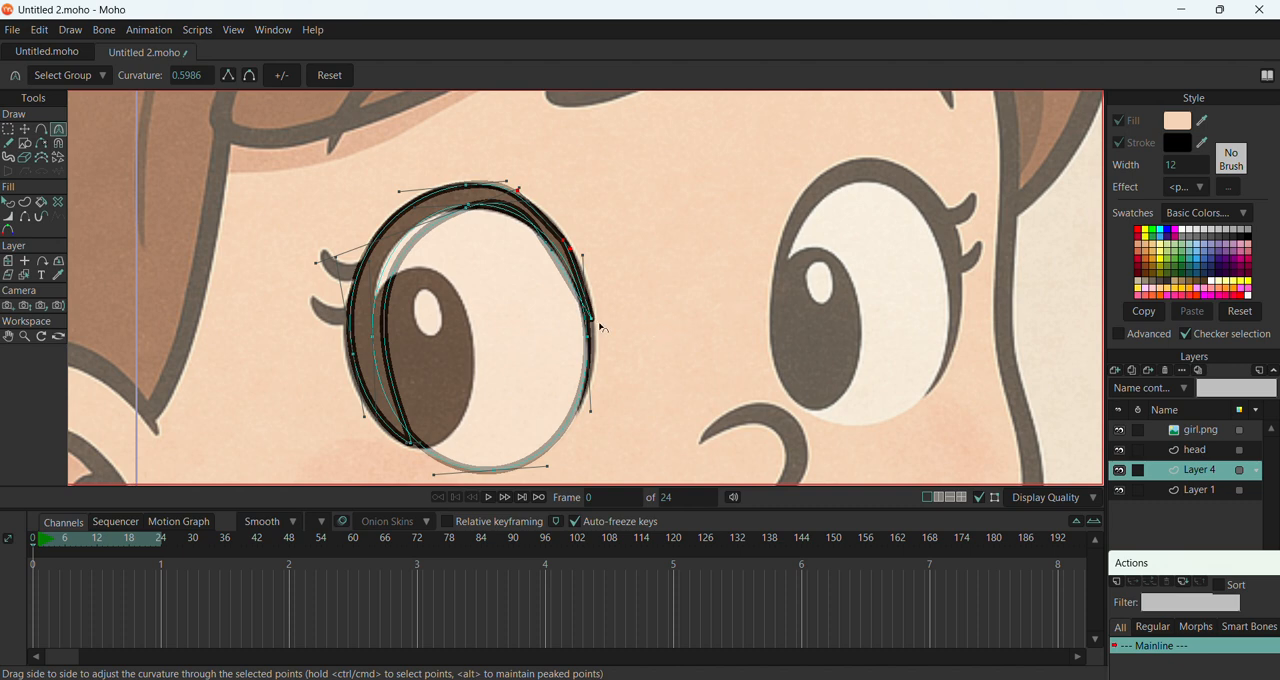
left_click_drag(597, 306, 569, 244)
left_click_drag(517, 192, 437, 290)
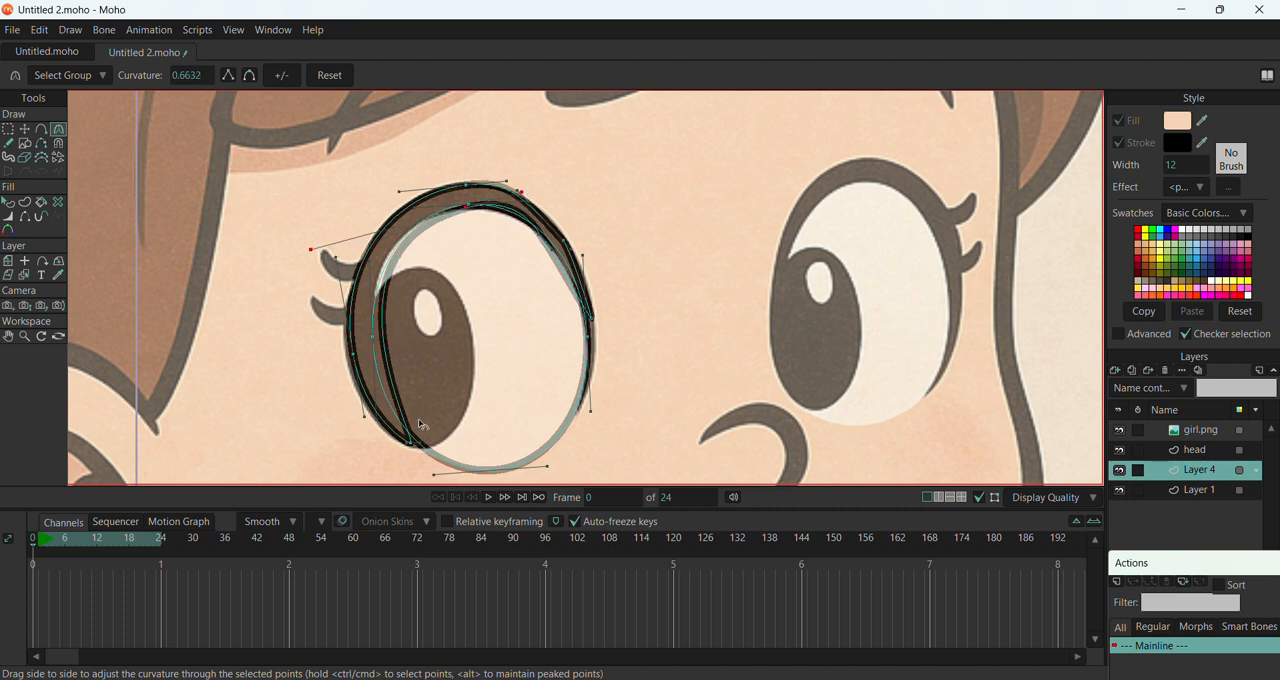
left_click(24, 129)
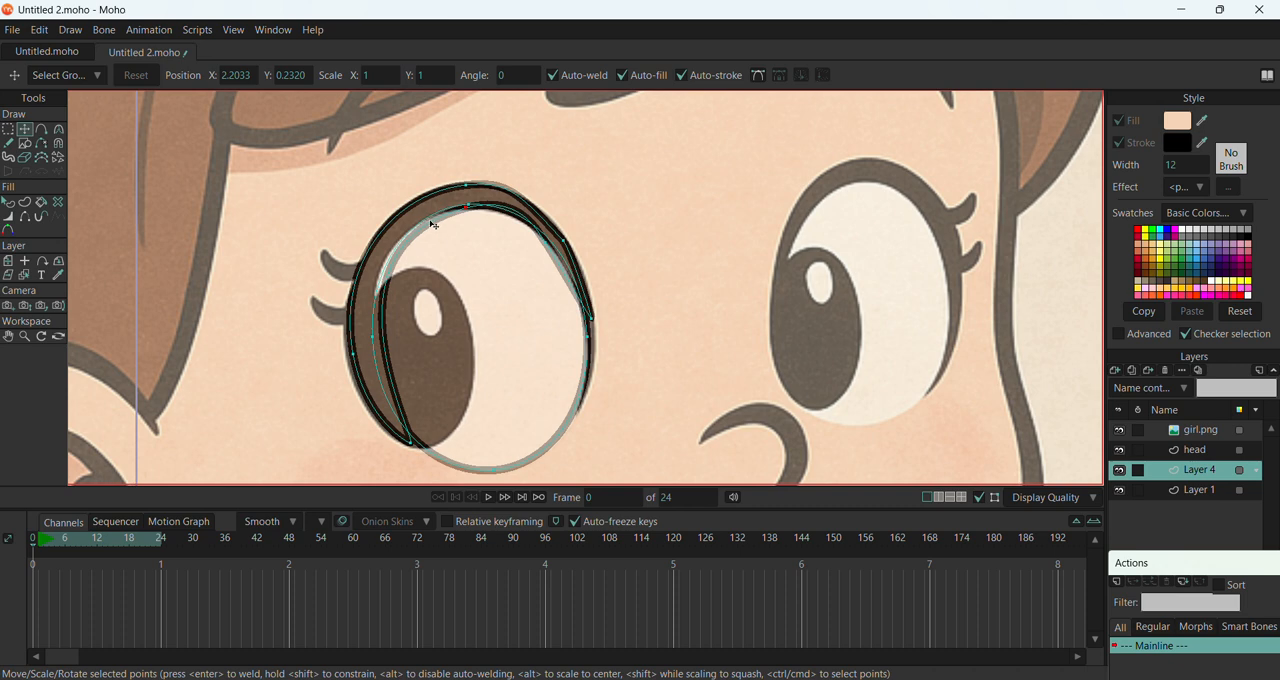
Select all points of the shape and hide the girl.png reference layer
key("ctrl+a")
scroll(483, 276, "down", 1)
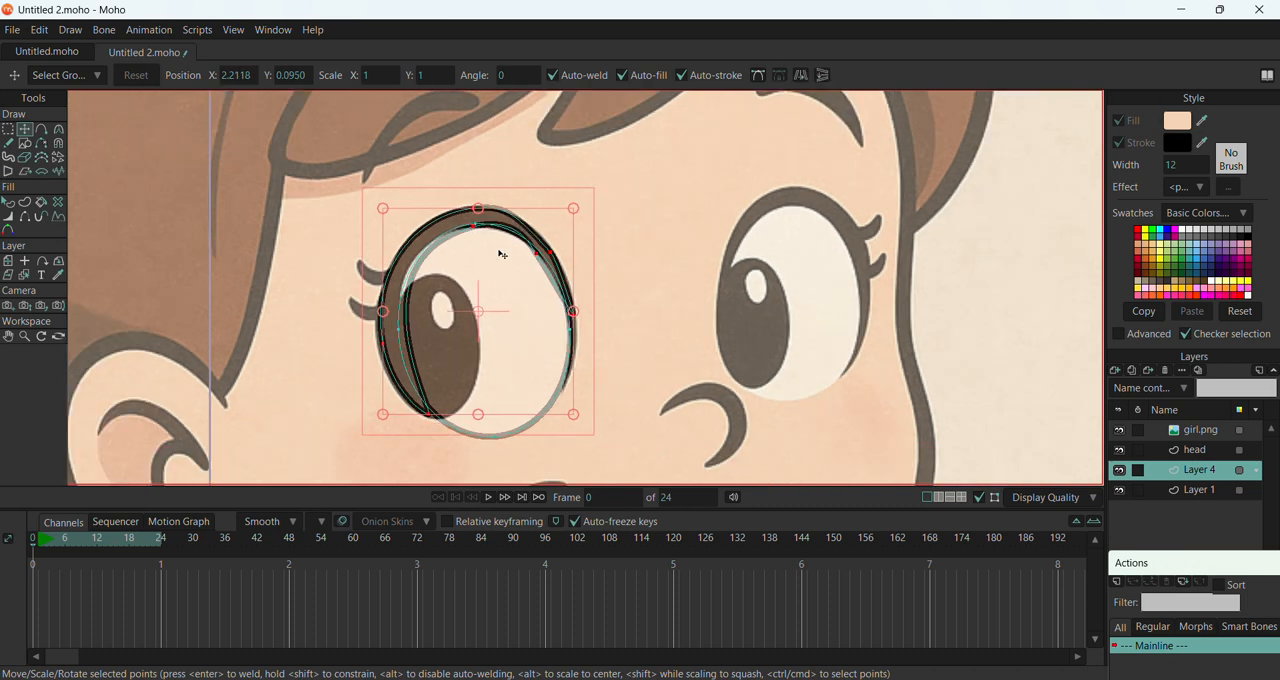
left_click(1119, 431)
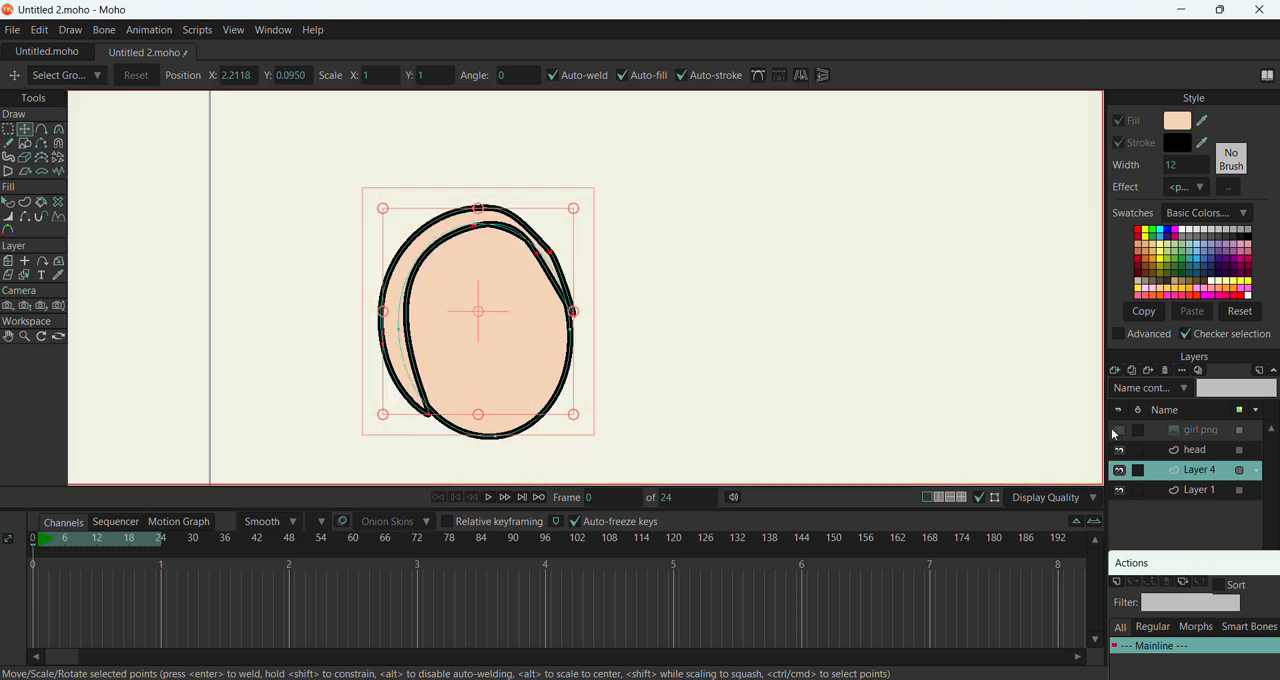
scroll(545, 245, "up", 3)
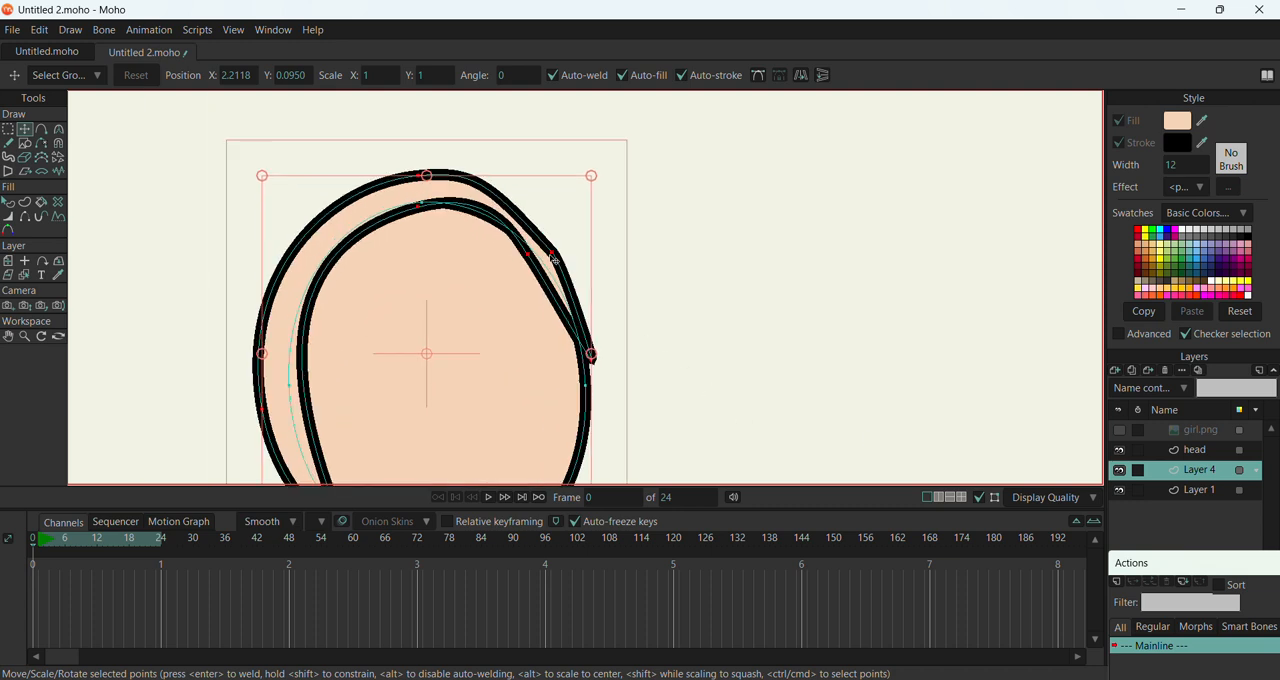
Smooth the eyelid's outer upper-right curve by raising the top point slightly and adjusting the handles of the top and right-side points
left_click(552, 253)
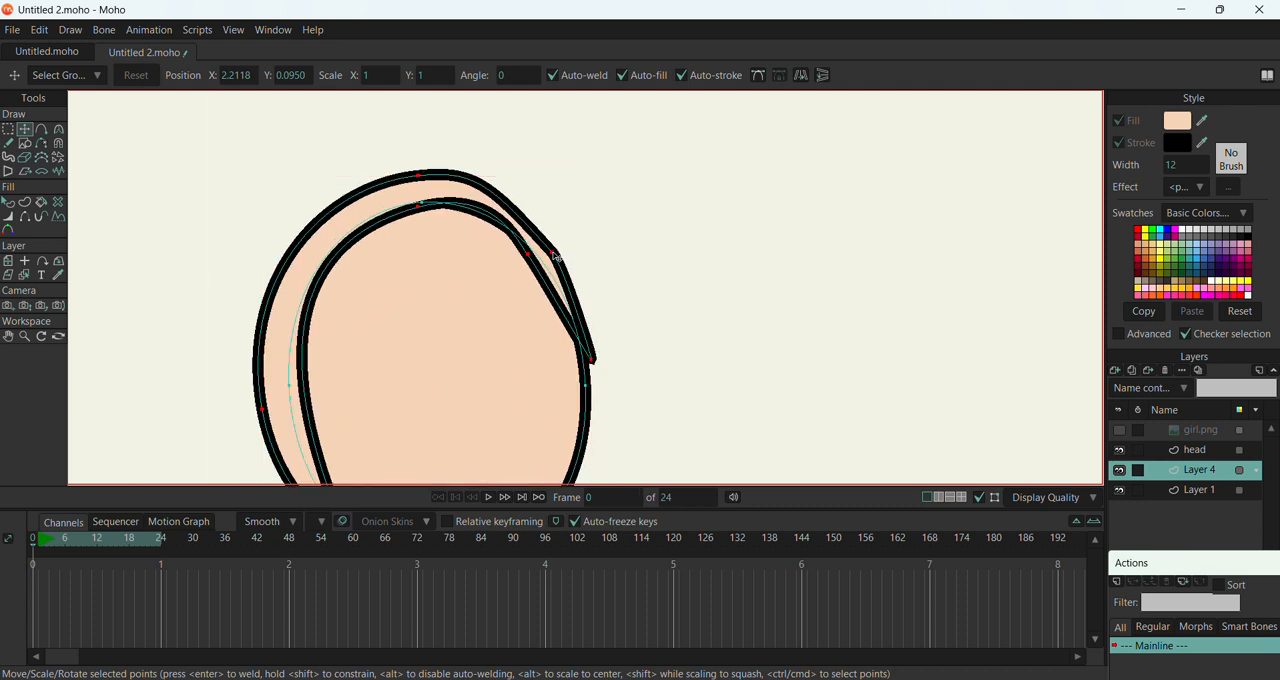
left_click(426, 178)
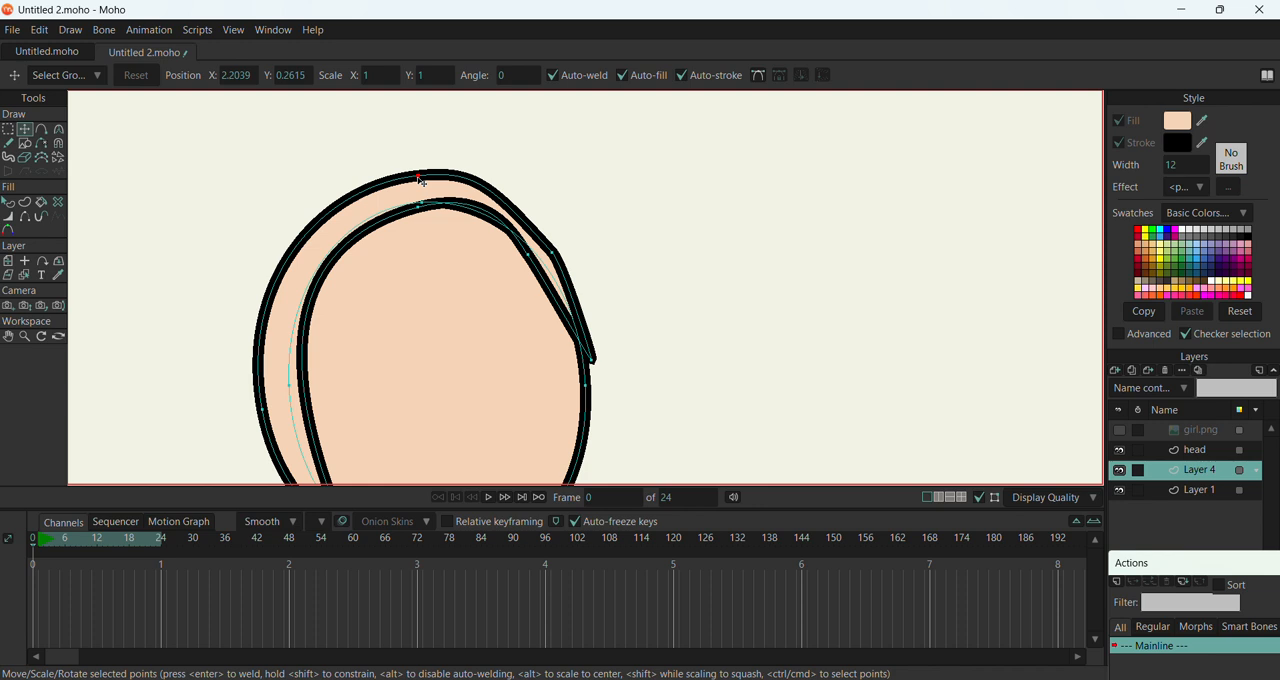
left_click(58, 129)
left_click(505, 188)
left_click_drag(503, 187, 448, 173)
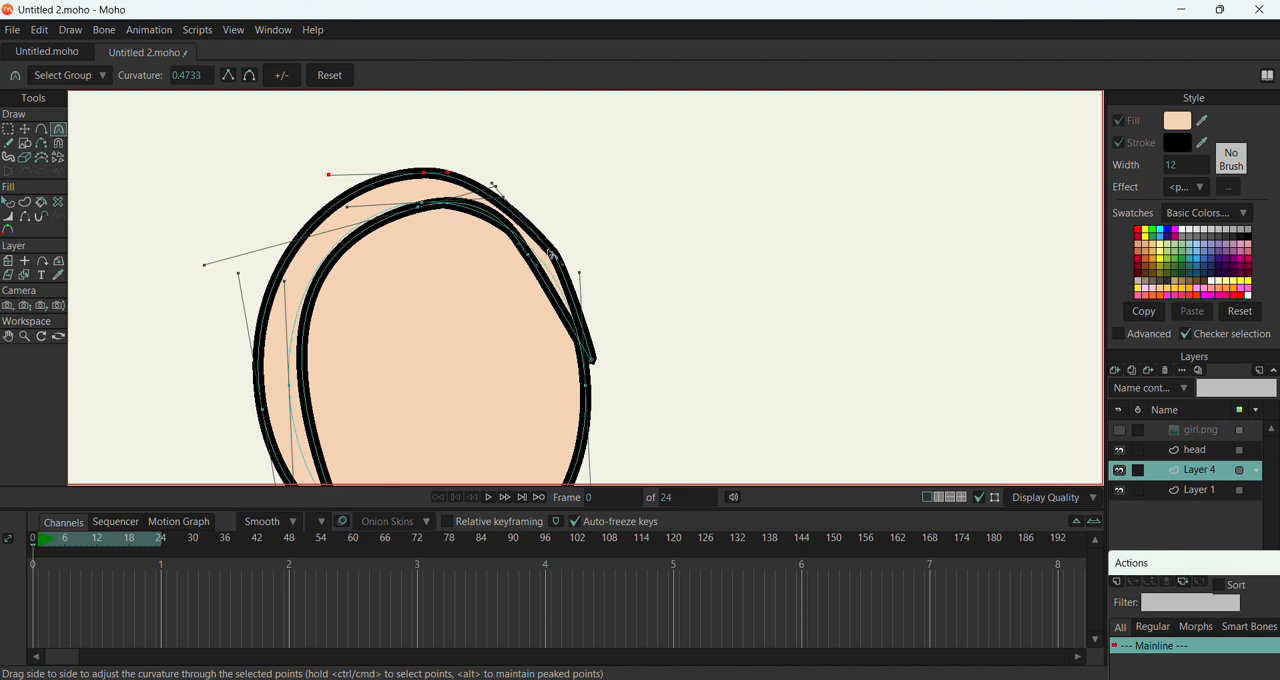
mouse_move(552, 254)
left_mouse_down()
mouse_move(605, 277)
mouse_move(742, 291)
mouse_move(561, 262)
left_mouse_up()
scroll(381, 193, "down", 2)
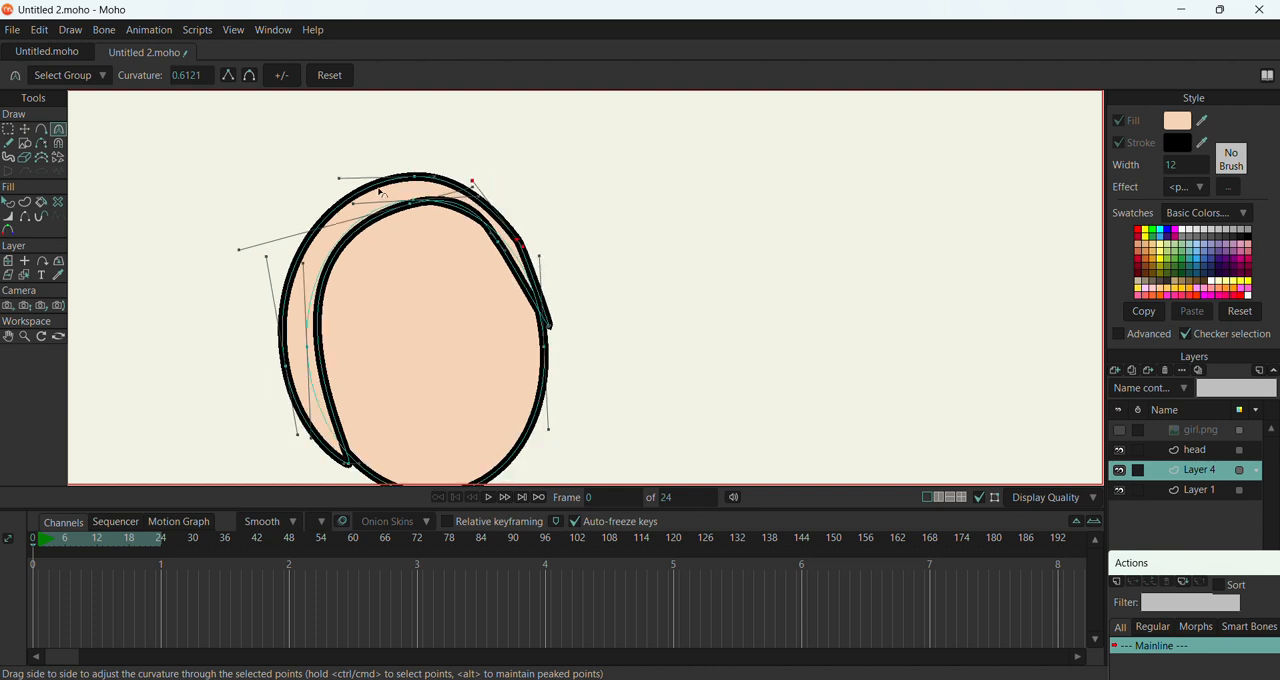
Fill the eyelid shape with the same black as its stroke
left_click(9, 202)
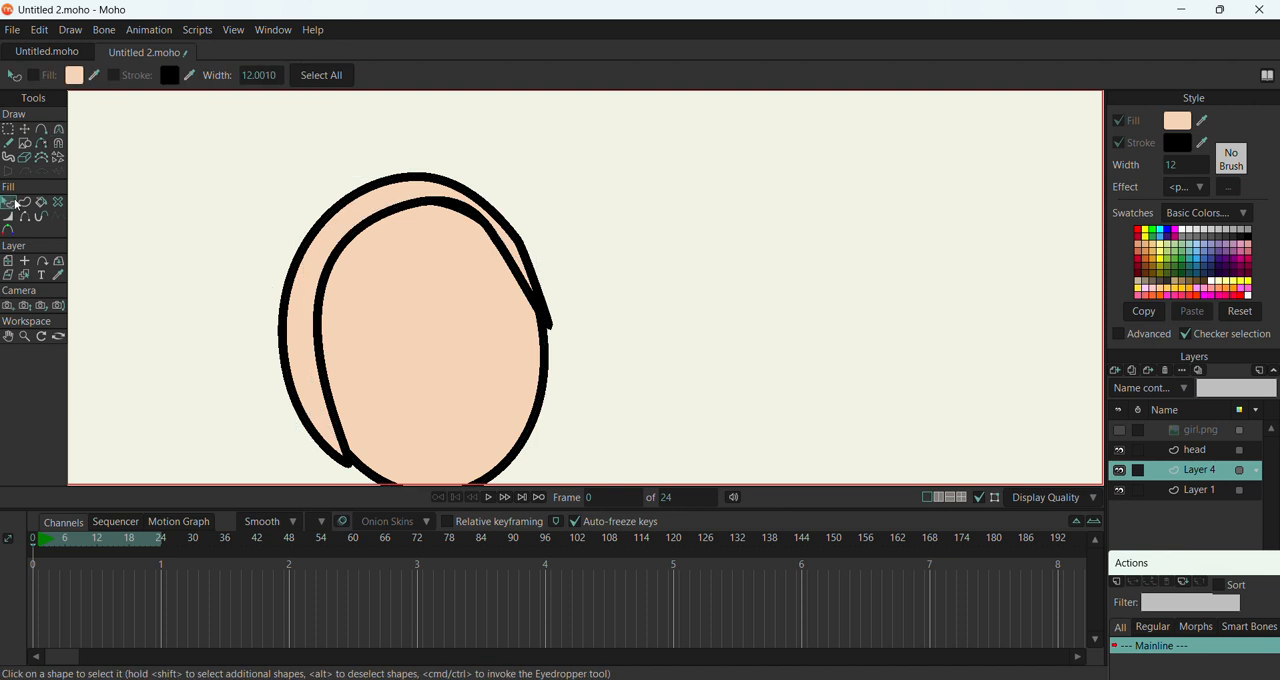
left_click(372, 191)
left_click_drag(1202, 121, 1183, 147)
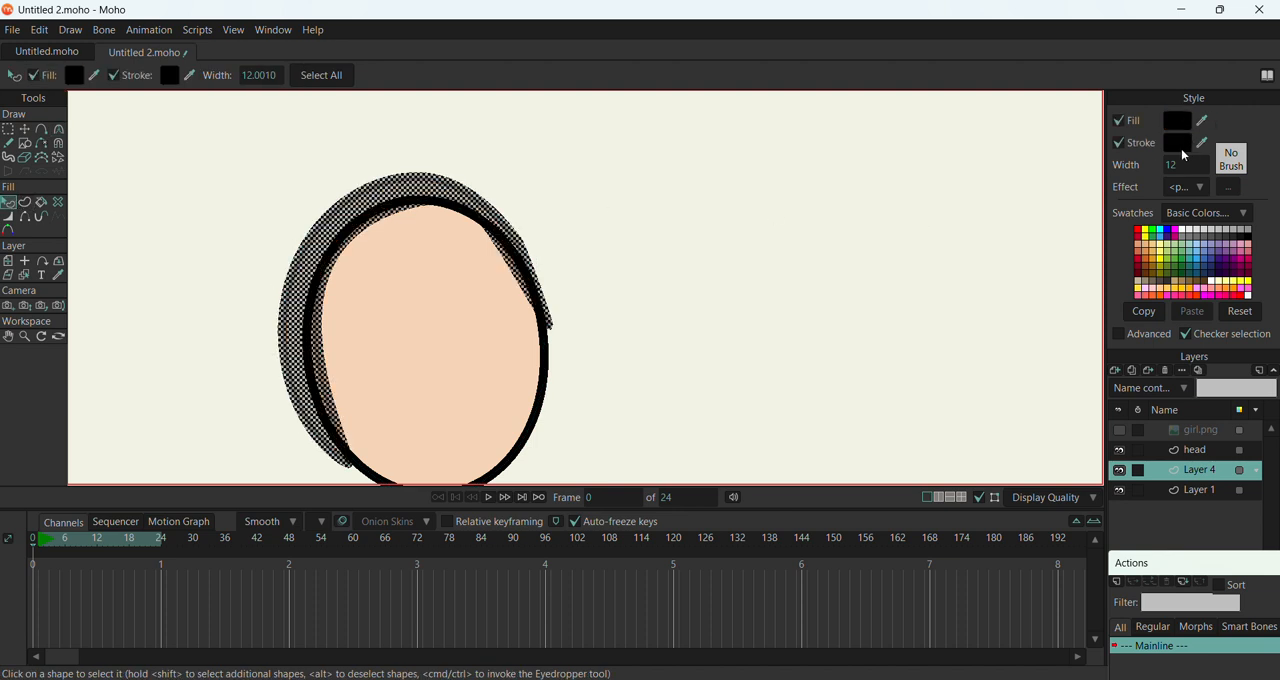
left_click(25, 129)
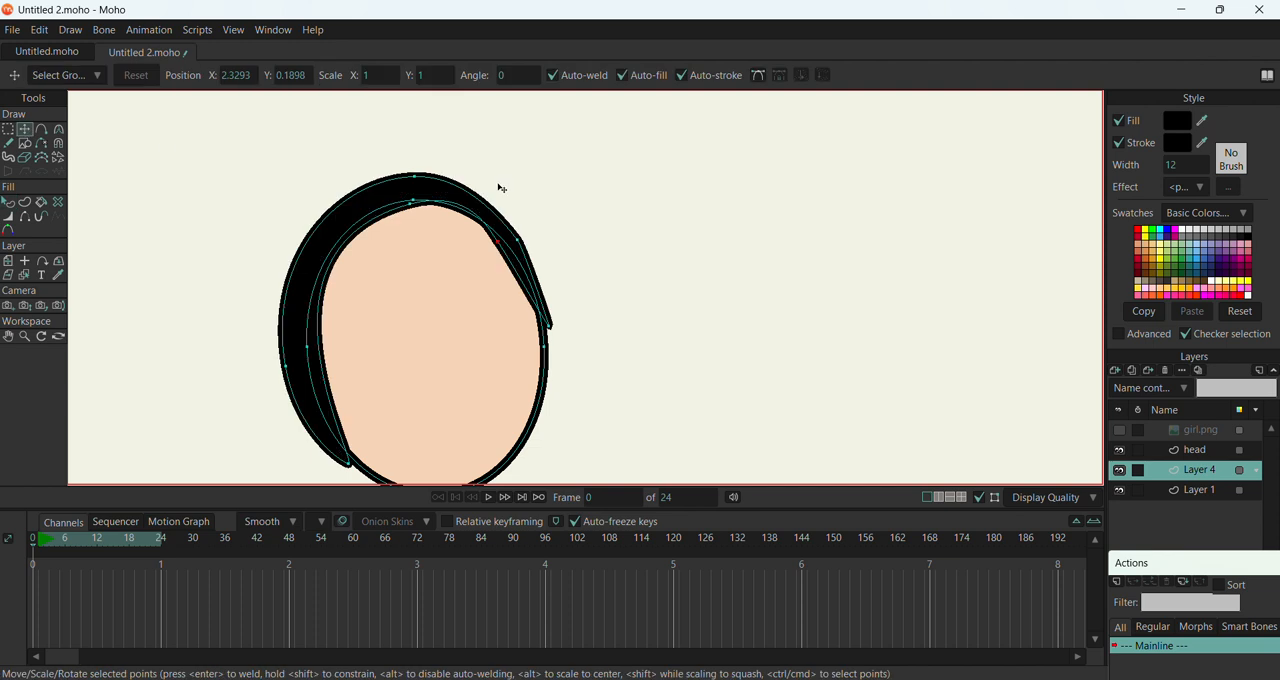
Change the fill of the eye's oval shape to white by sampling a white colour from the screen
scroll(485, 162, "down", 1)
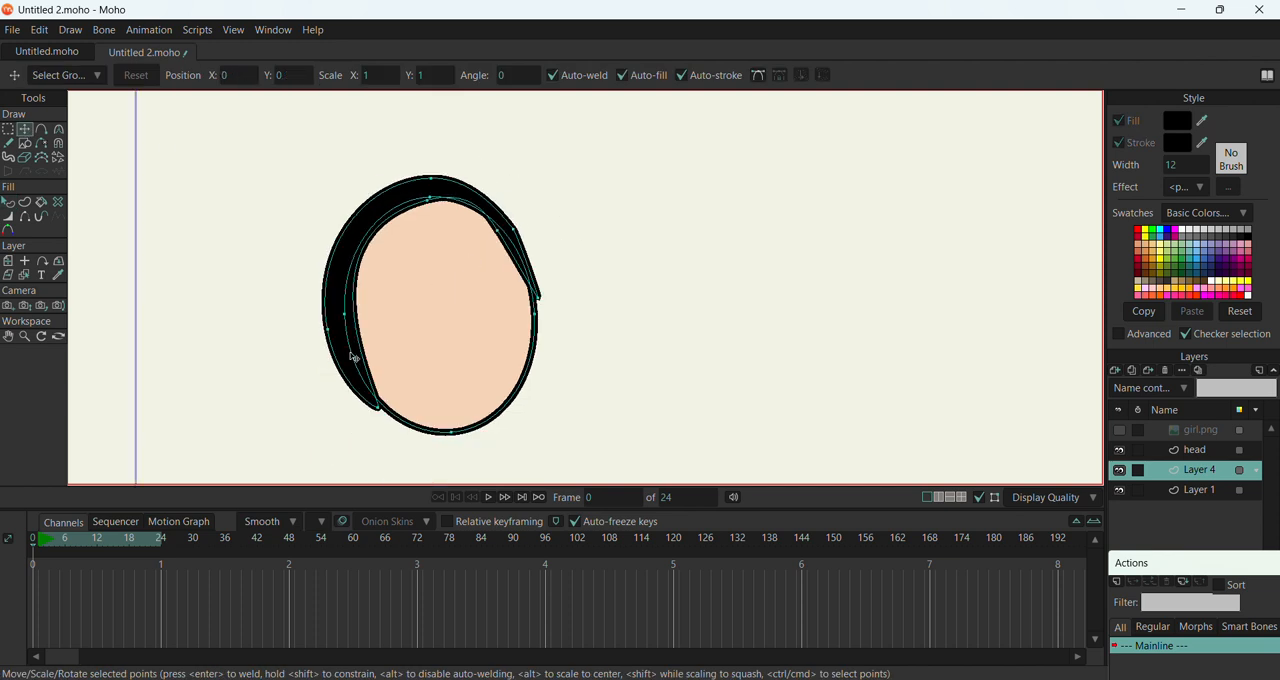
left_click(430, 413)
left_click(434, 420)
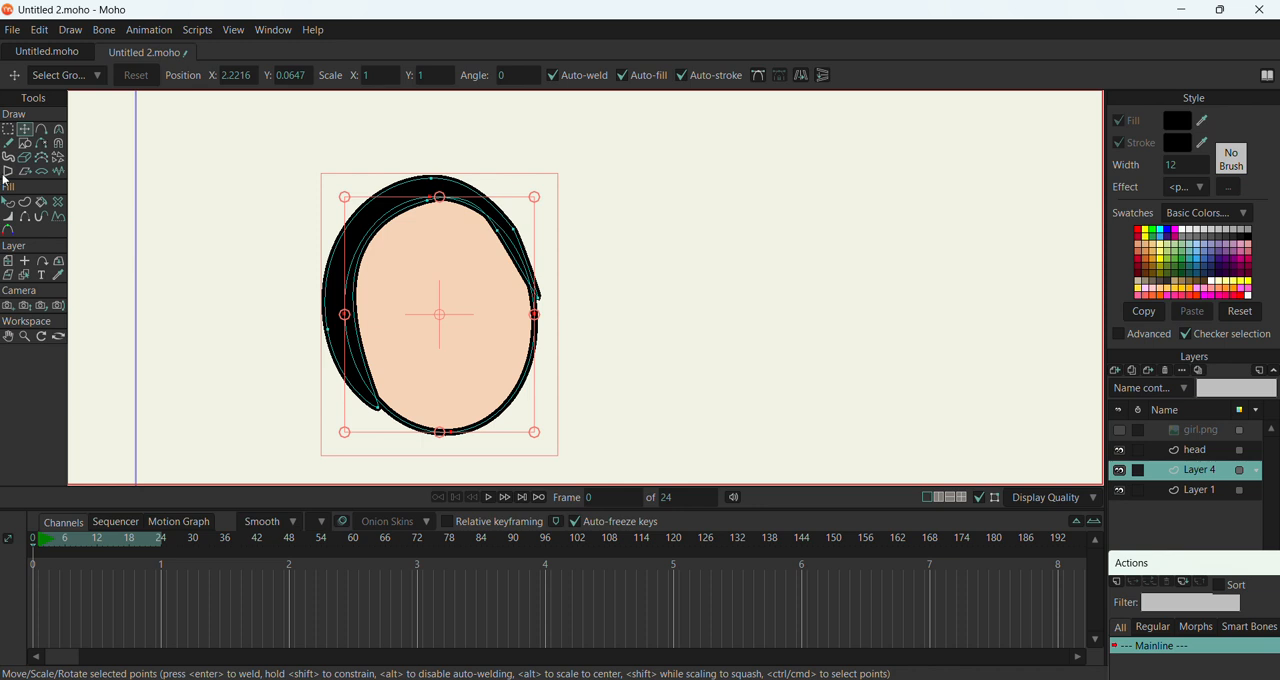
left_click(8, 202)
left_click(438, 430)
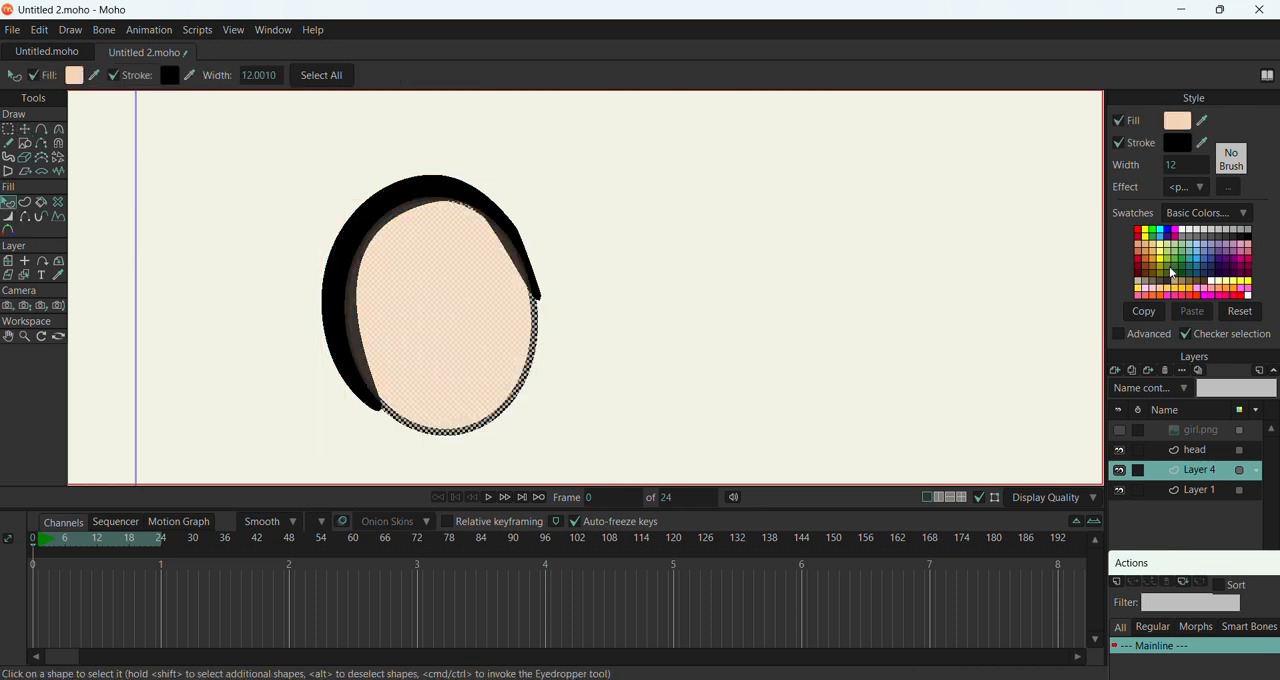
left_click(1203, 119)
left_click(1228, 556)
left_click(24, 129)
left_click(171, 208)
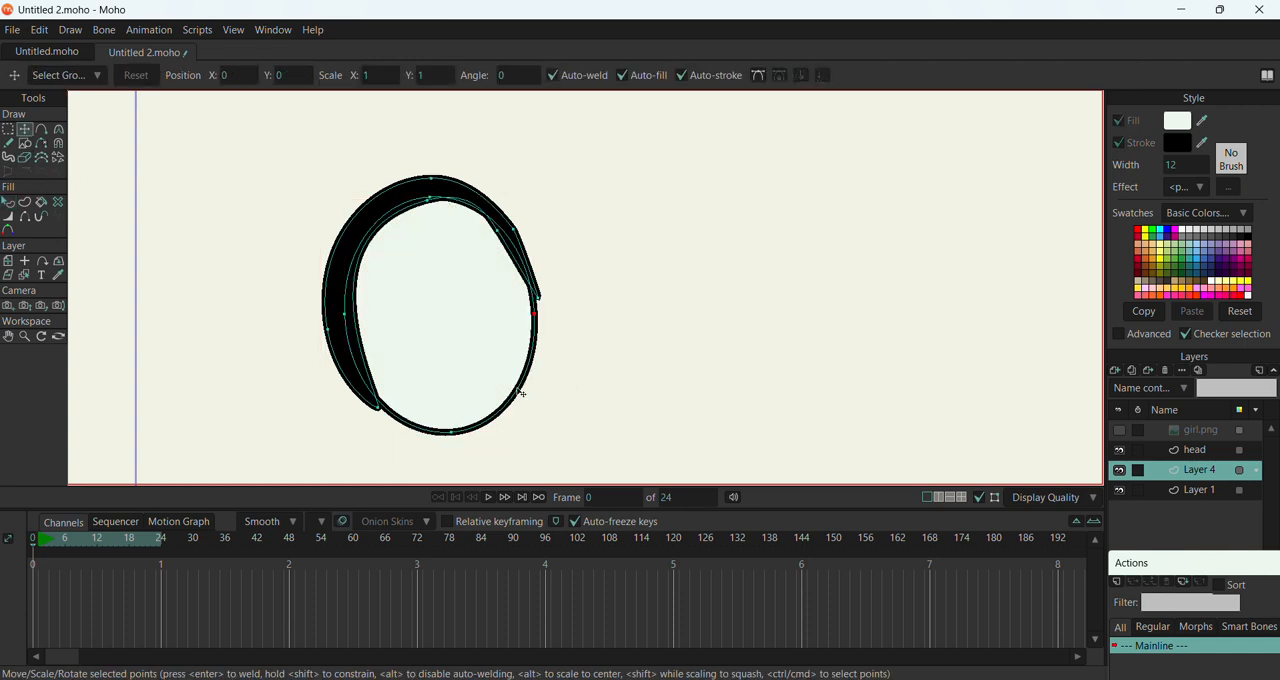
Move the whole eye-white oval up and left across the eyelid, and on frame 1 shift it to the right
key("ctrl+a")
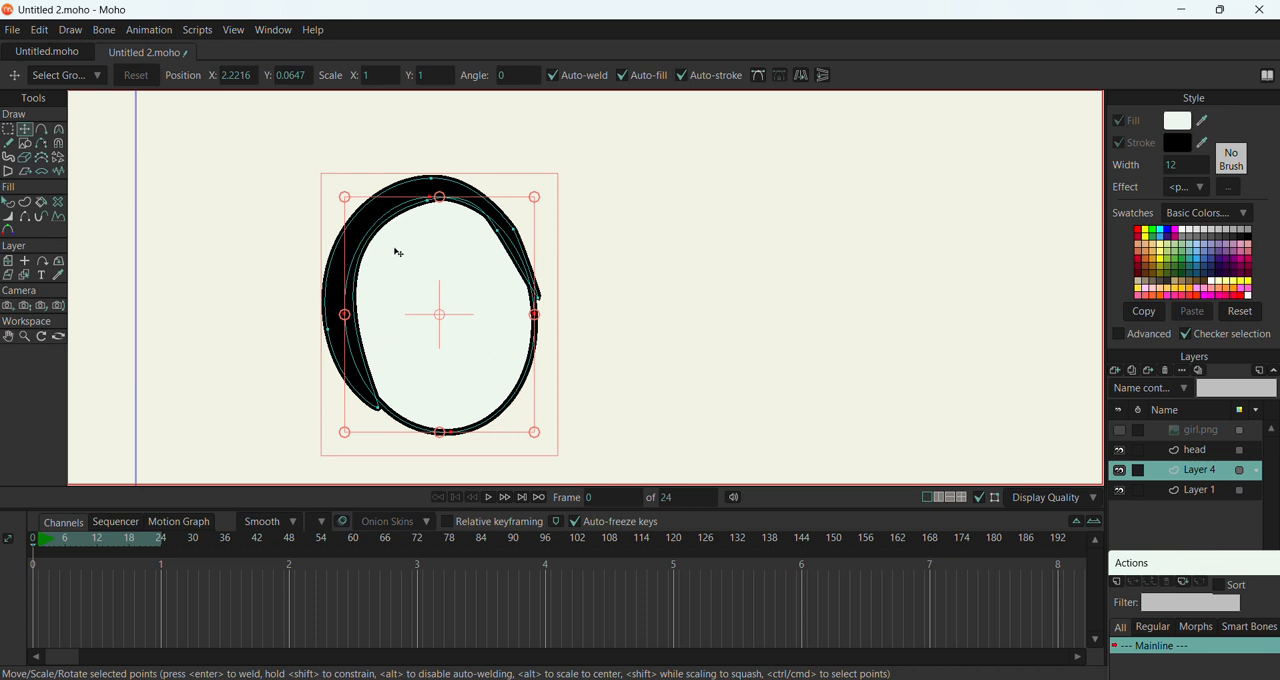
left_click_drag(420, 255, 383, 210)
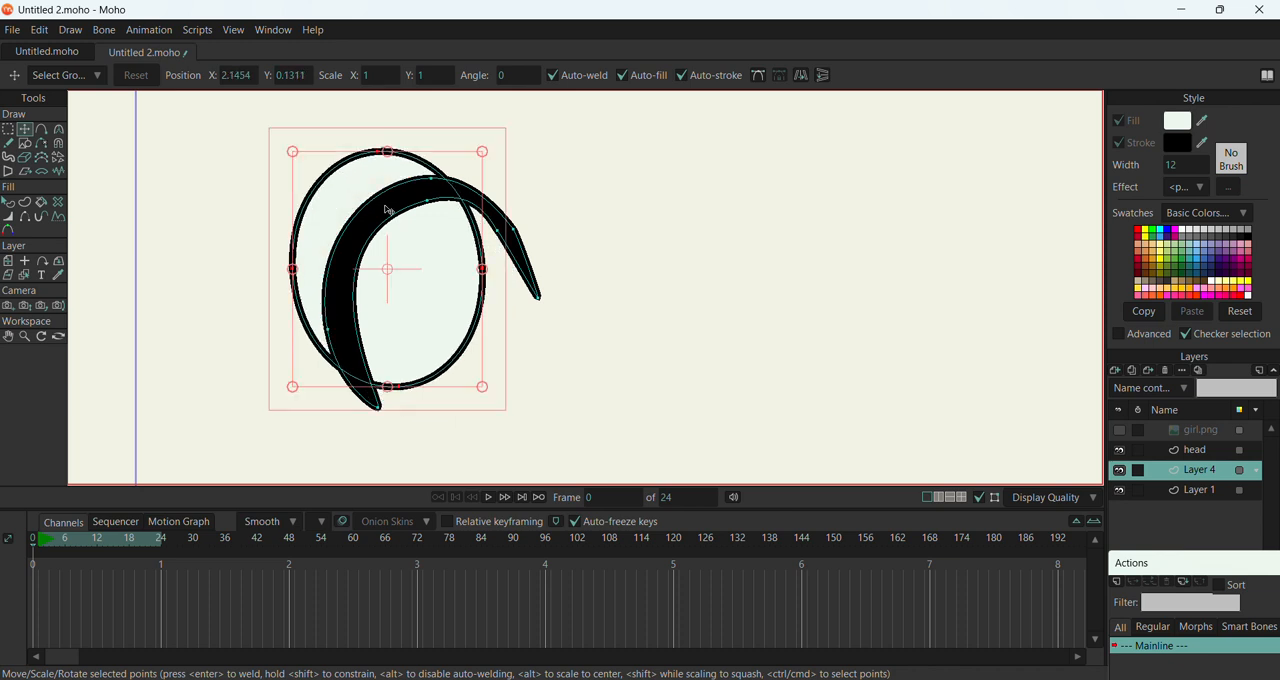
key("ctrl+Right")
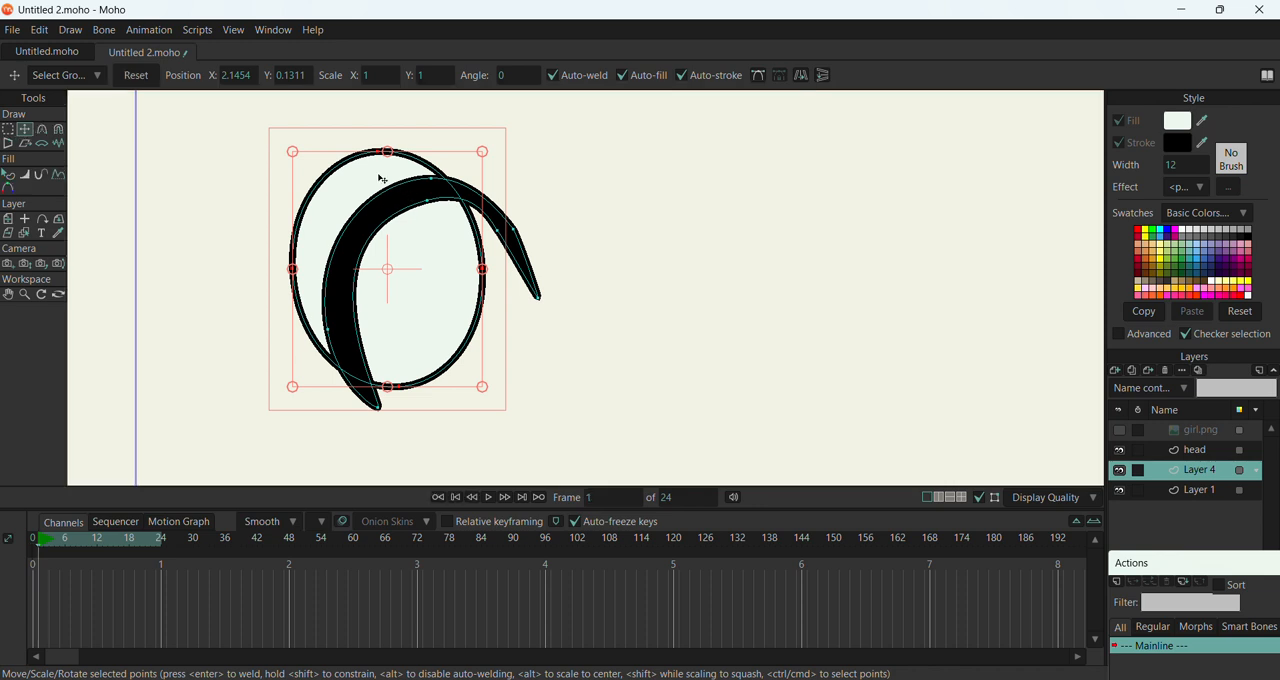
mouse_move(383, 183)
left_mouse_down()
mouse_move(449, 206)
mouse_move(522, 188)
mouse_move(586, 209)
mouse_move(491, 180)
left_mouse_up()
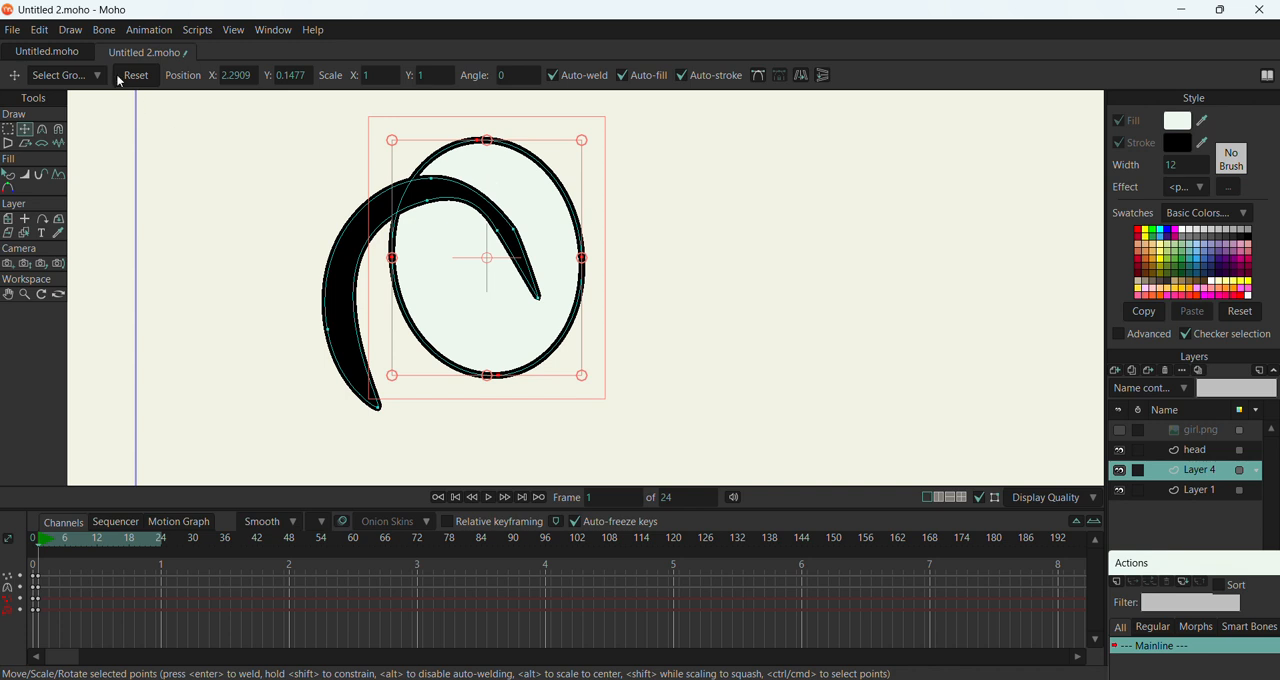
left_click(70, 30)
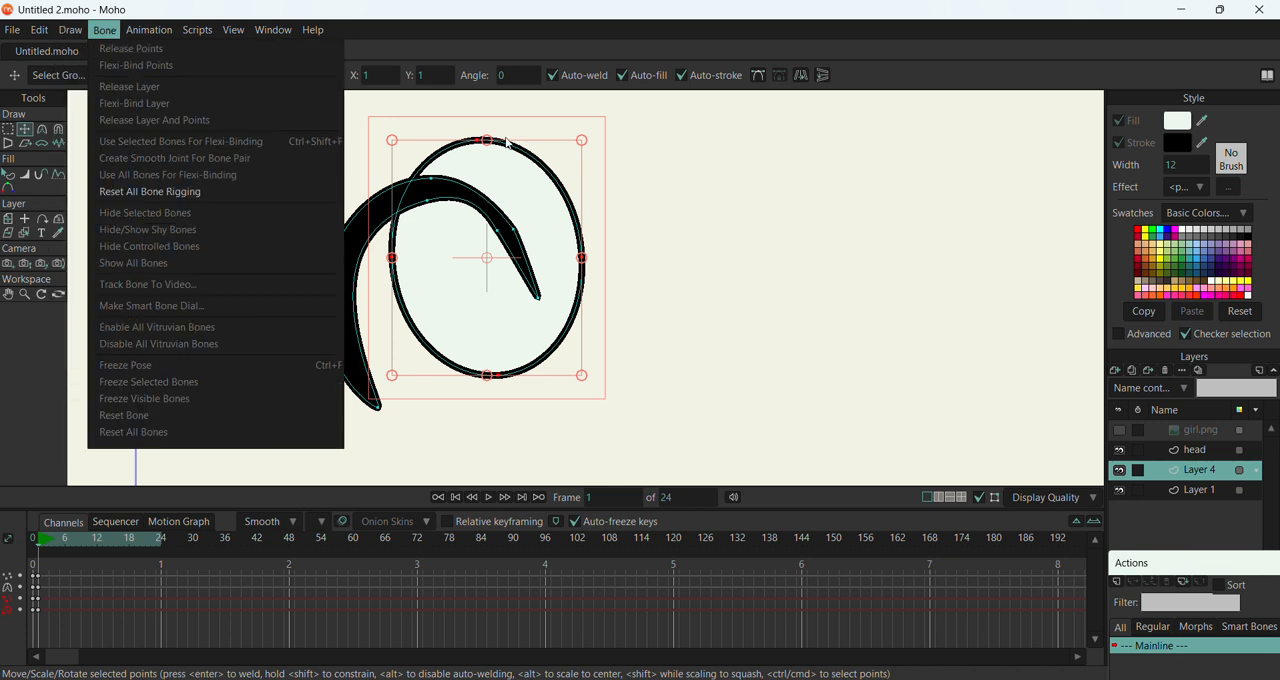
left_click(661, 257)
left_click(661, 257)
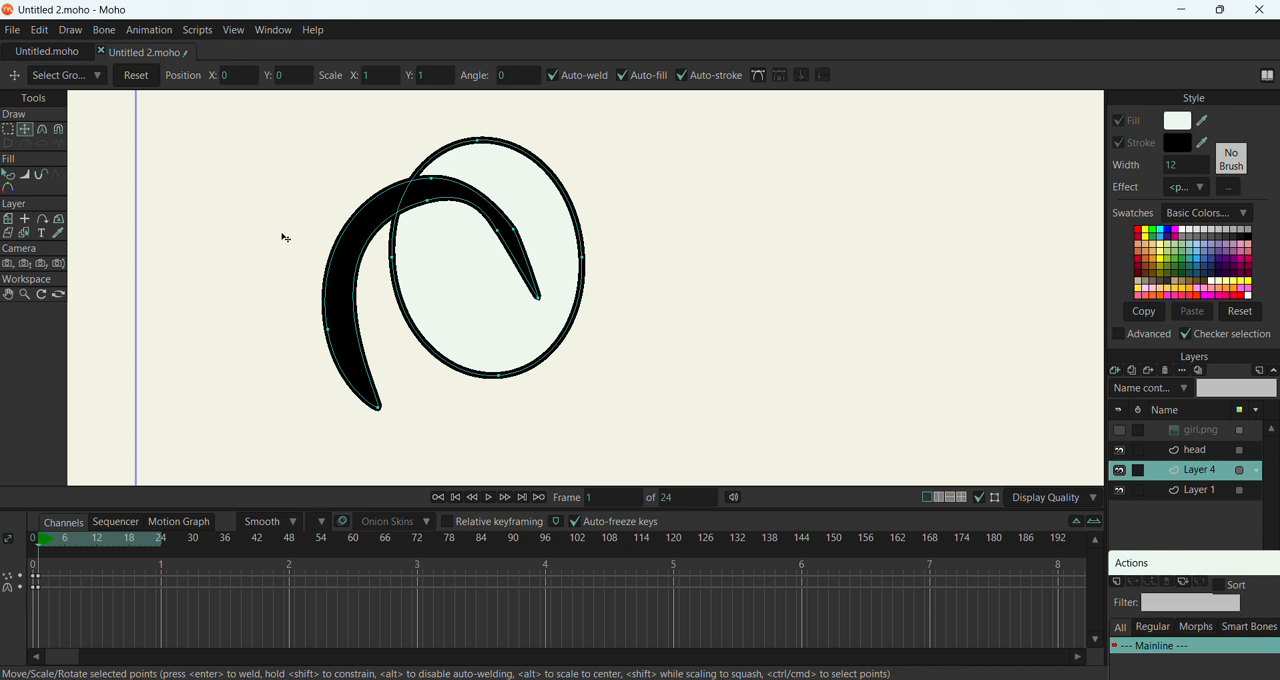
Bring the eye-white shape in front of the eyelid and nudge the eyelid's inner right point left on frame 1
left_click(8, 178)
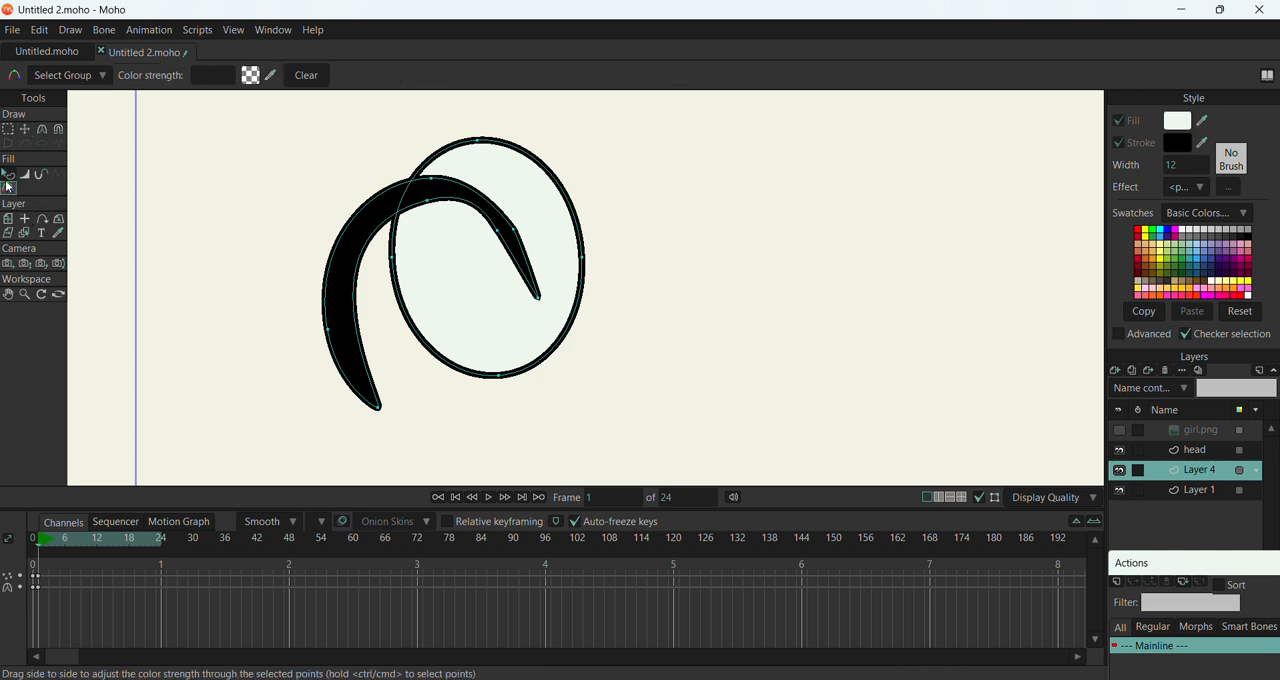
left_click(470, 172)
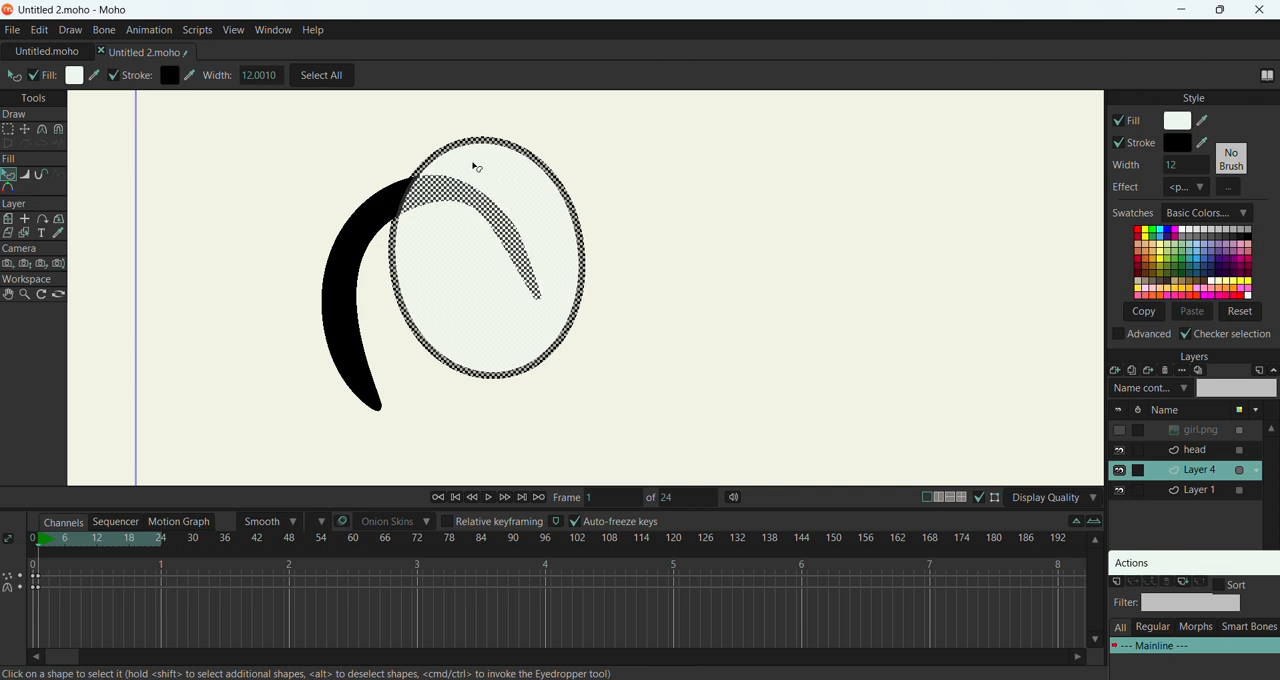
left_click(661, 228)
left_click(30, 132)
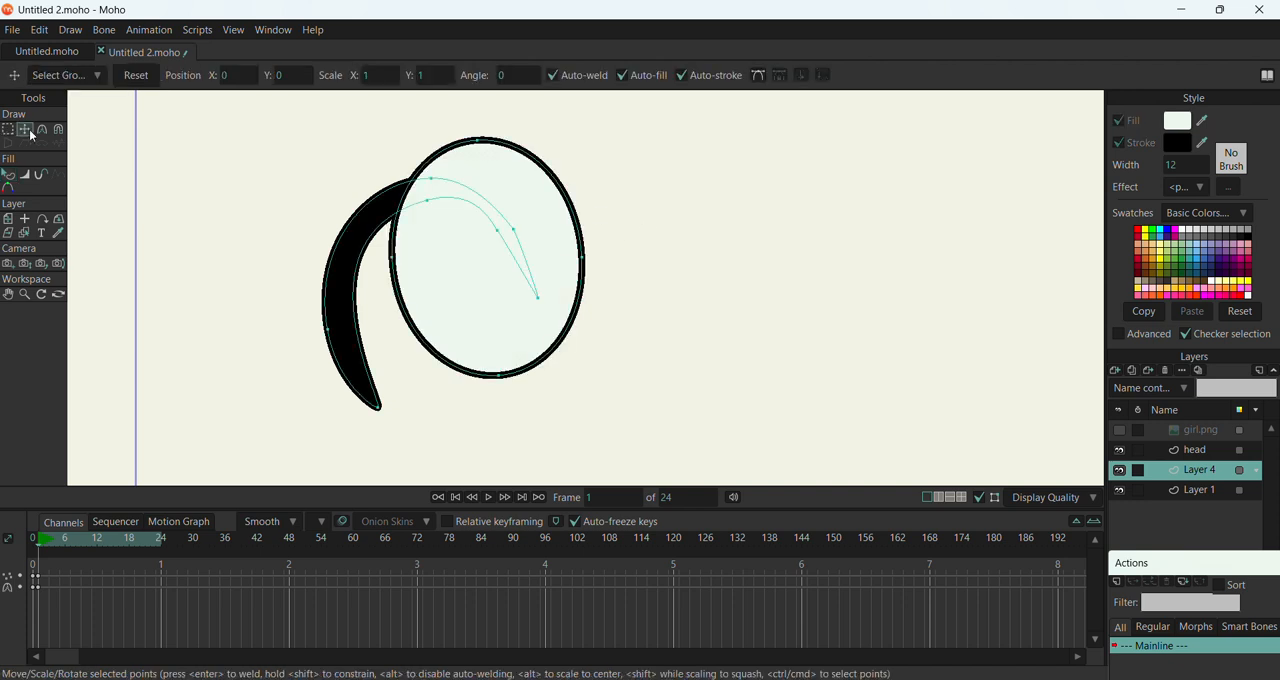
mouse_move(461, 252)
left_mouse_down()
mouse_move(438, 259)
mouse_move(450, 253)
left_mouse_up()
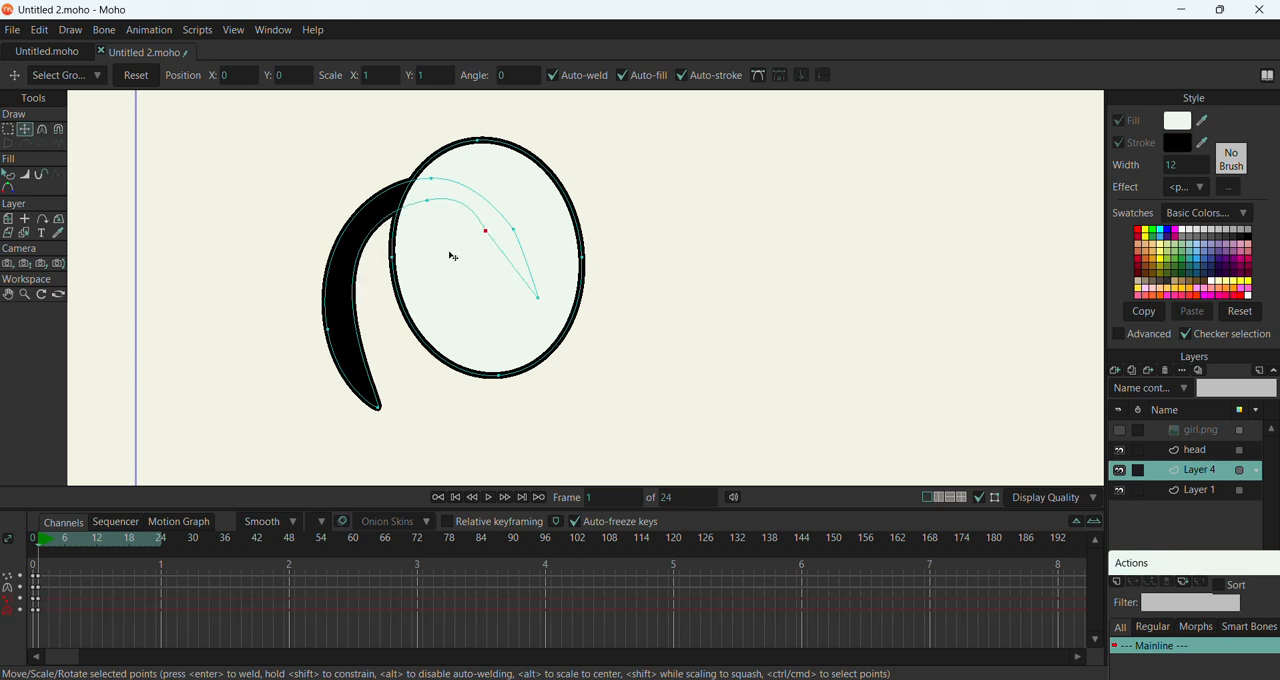
Move the eye-white oval down and left so it sits inside the eyelid on frame 1
left_click(551, 181)
double_click(556, 185)
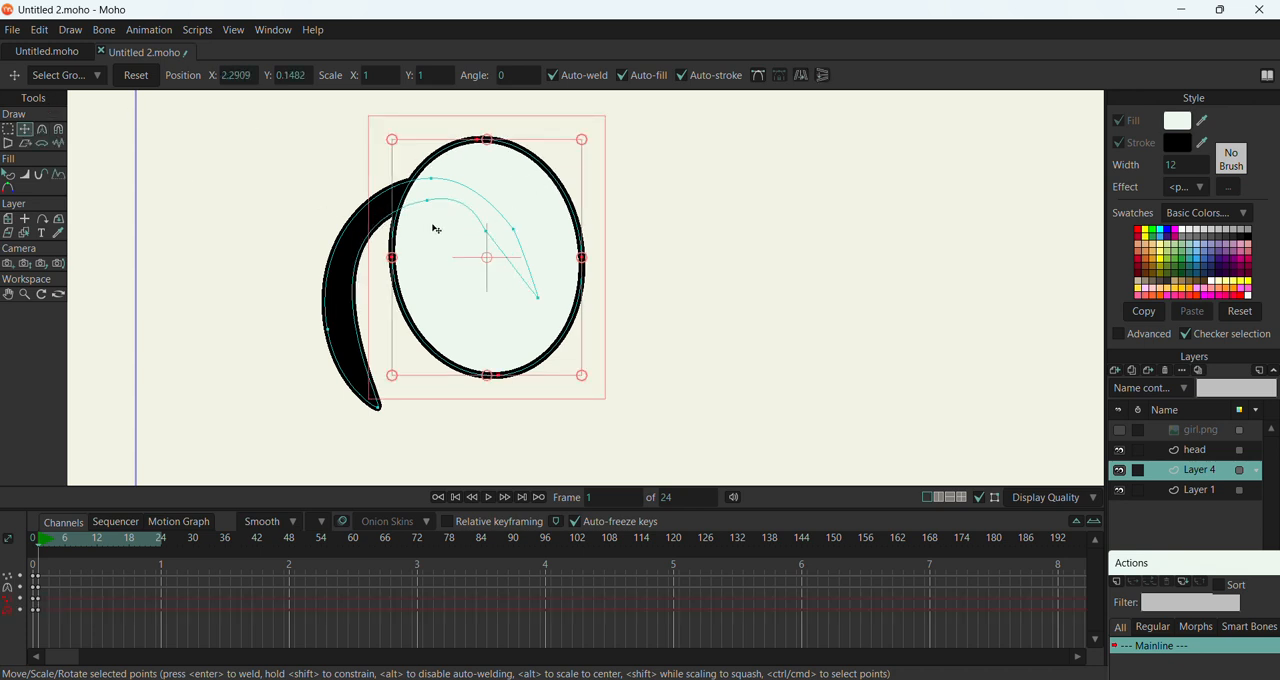
left_click_drag(478, 184, 426, 228)
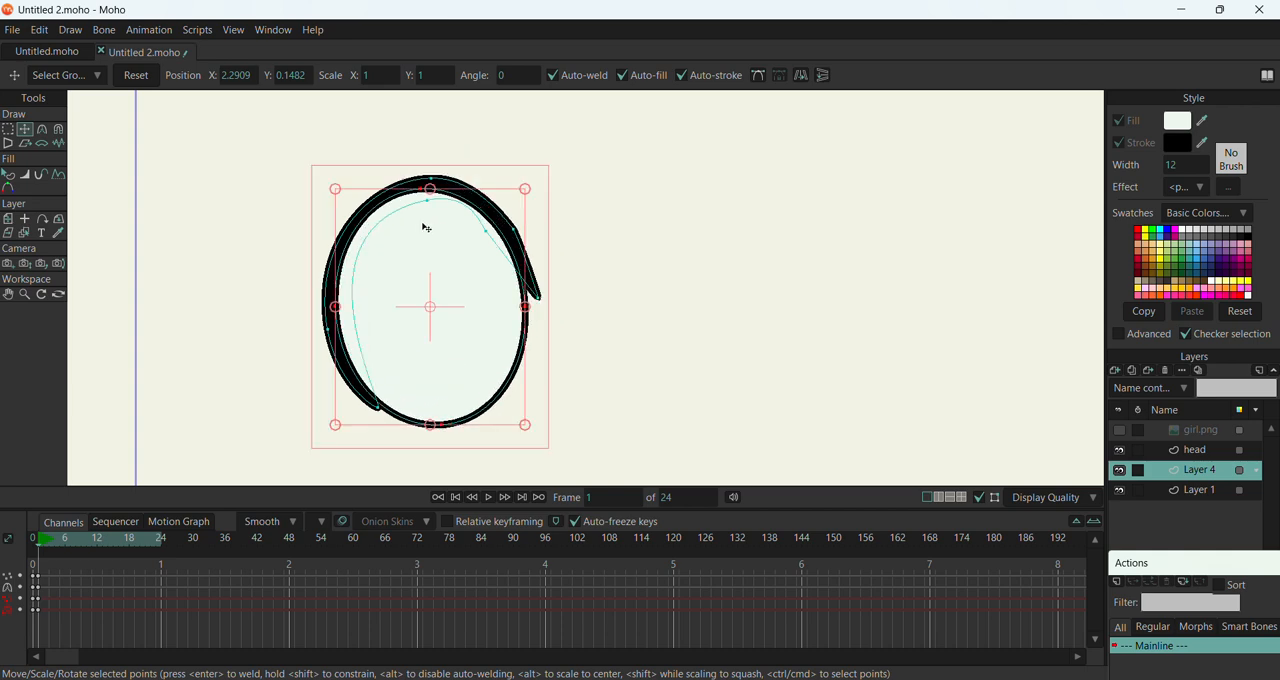
Show the girl.png reference and move the eyelid's right tip and outer right point down along its outline on frame 1
left_click(1118, 431)
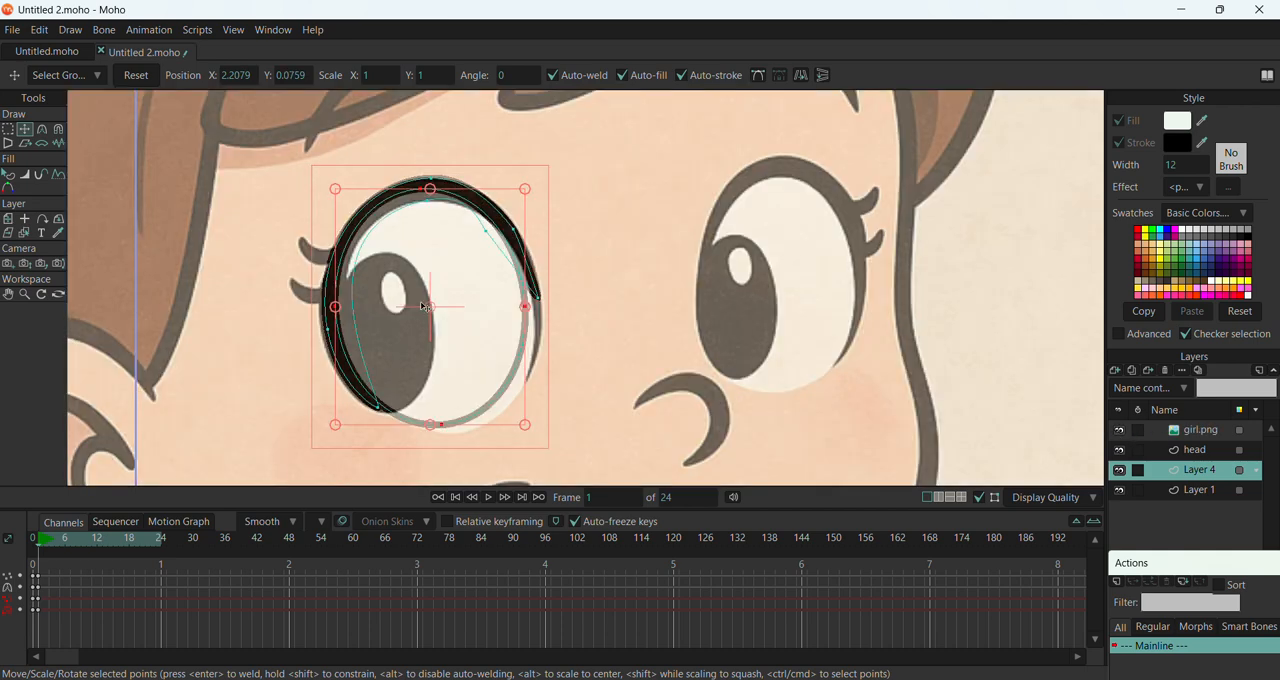
scroll(425, 307, "up", 1)
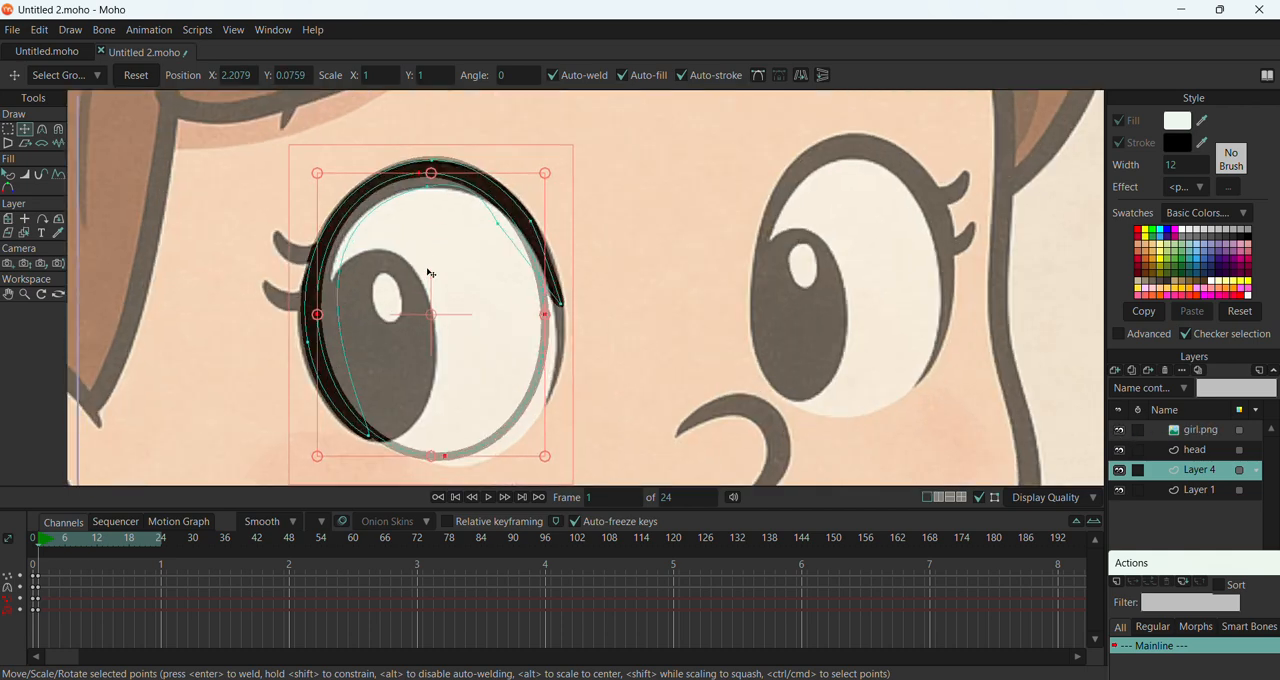
left_click(564, 309)
left_click_drag(566, 309, 565, 378)
left_click_drag(533, 226, 557, 280)
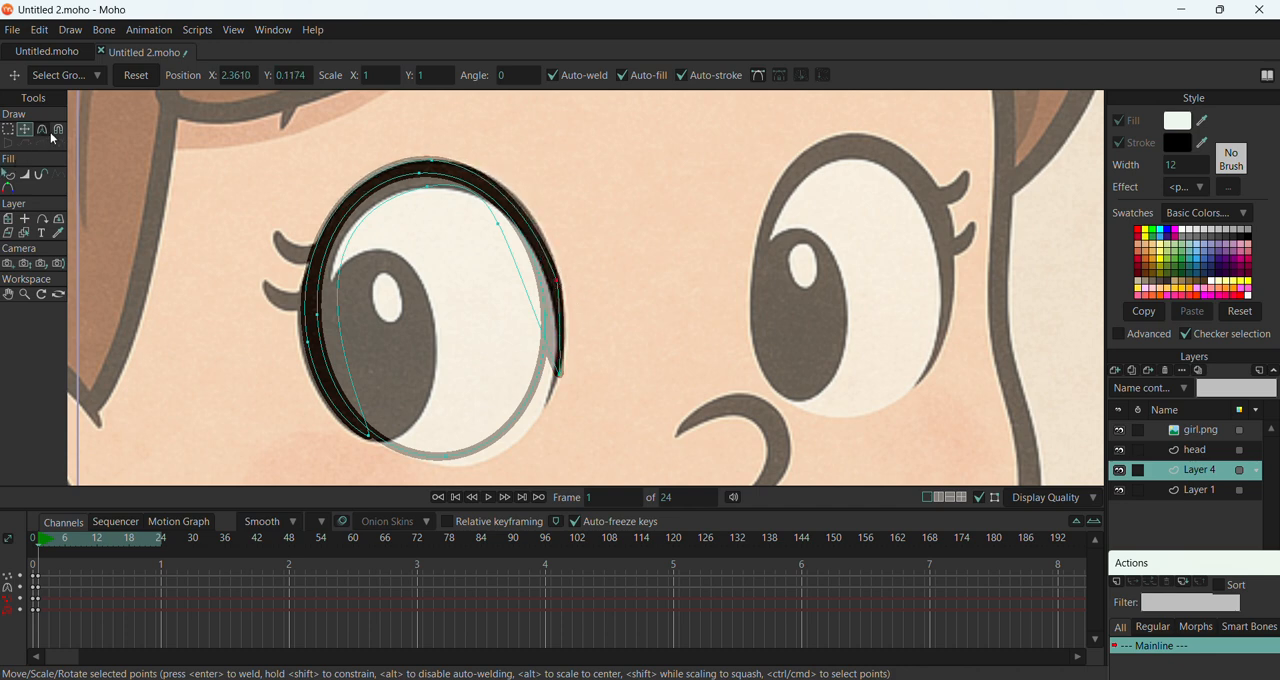
Return to frame 0 without the frame 1 keyframes and move the whole eye-white oval over the reference's eye white
left_click(455, 498)
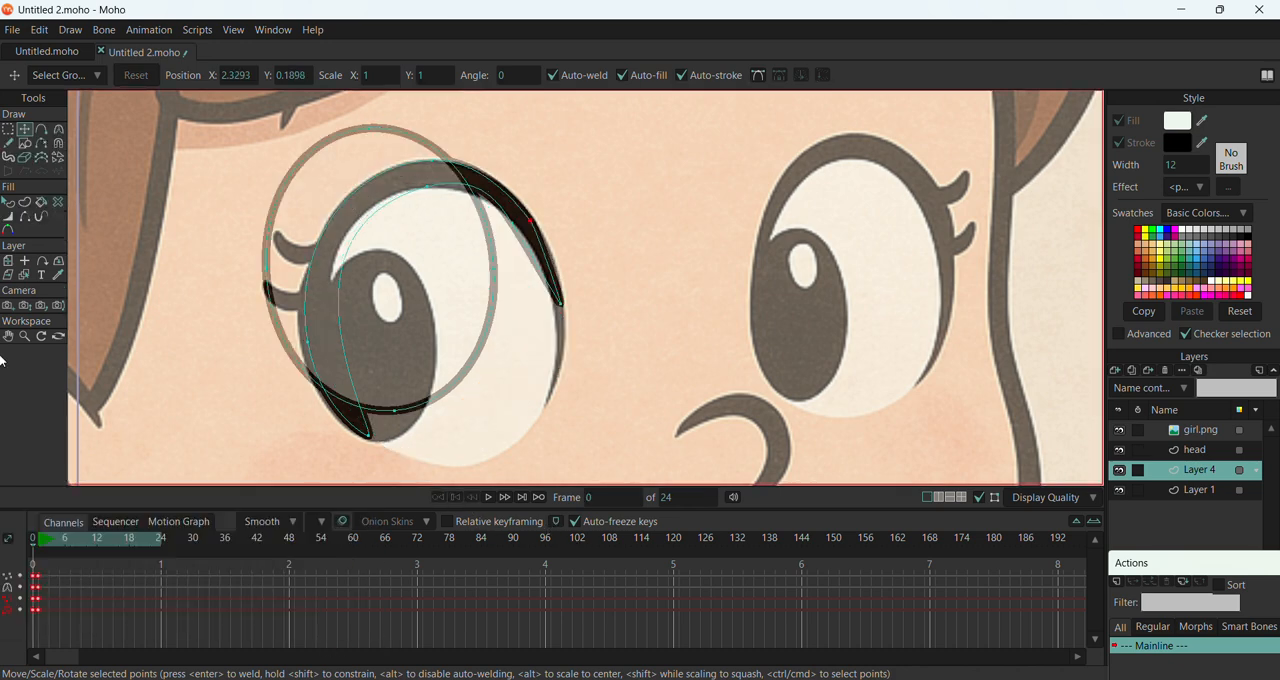
key("ctrl+z")
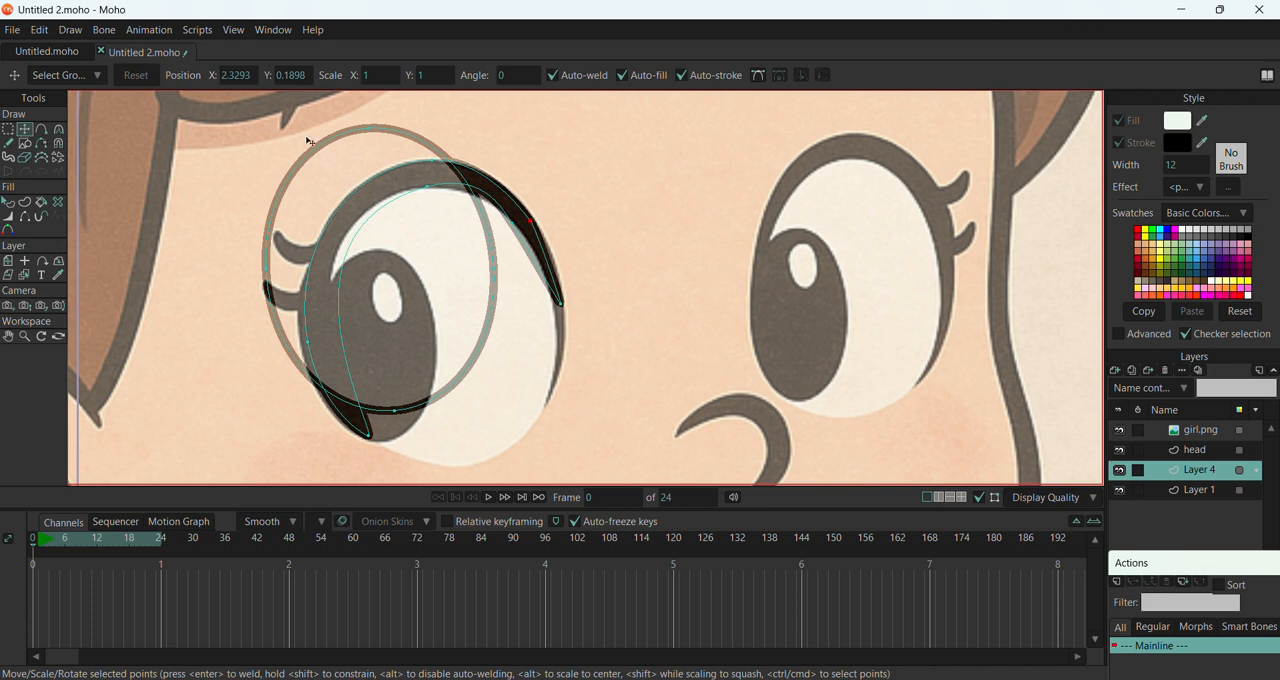
left_click(9, 129)
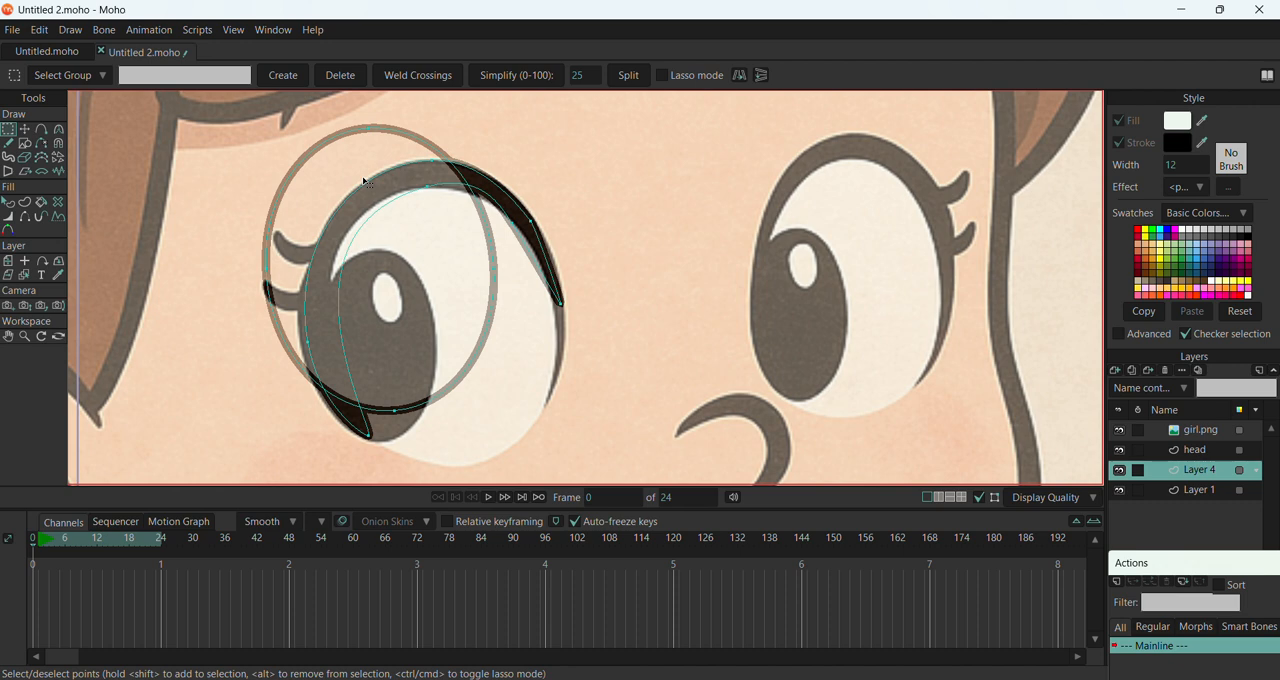
left_click_drag(365, 187, 367, 176)
left_click(359, 131)
left_click(25, 129)
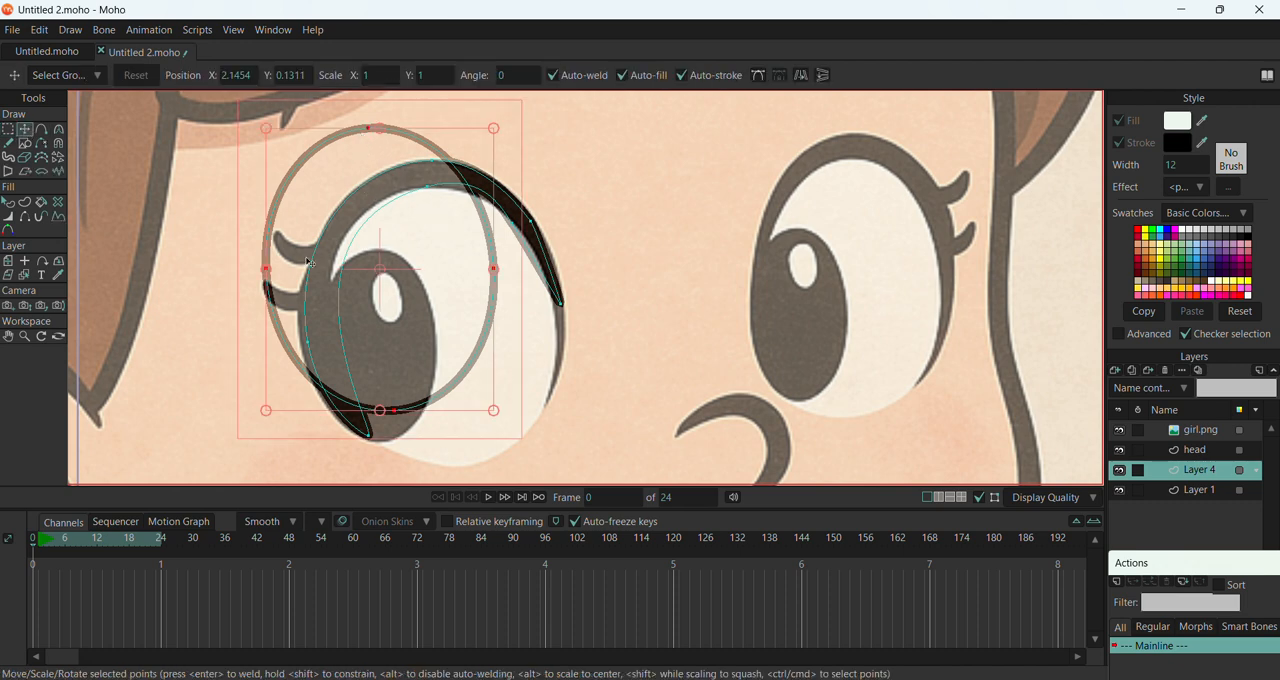
left_click_drag(350, 260, 406, 313)
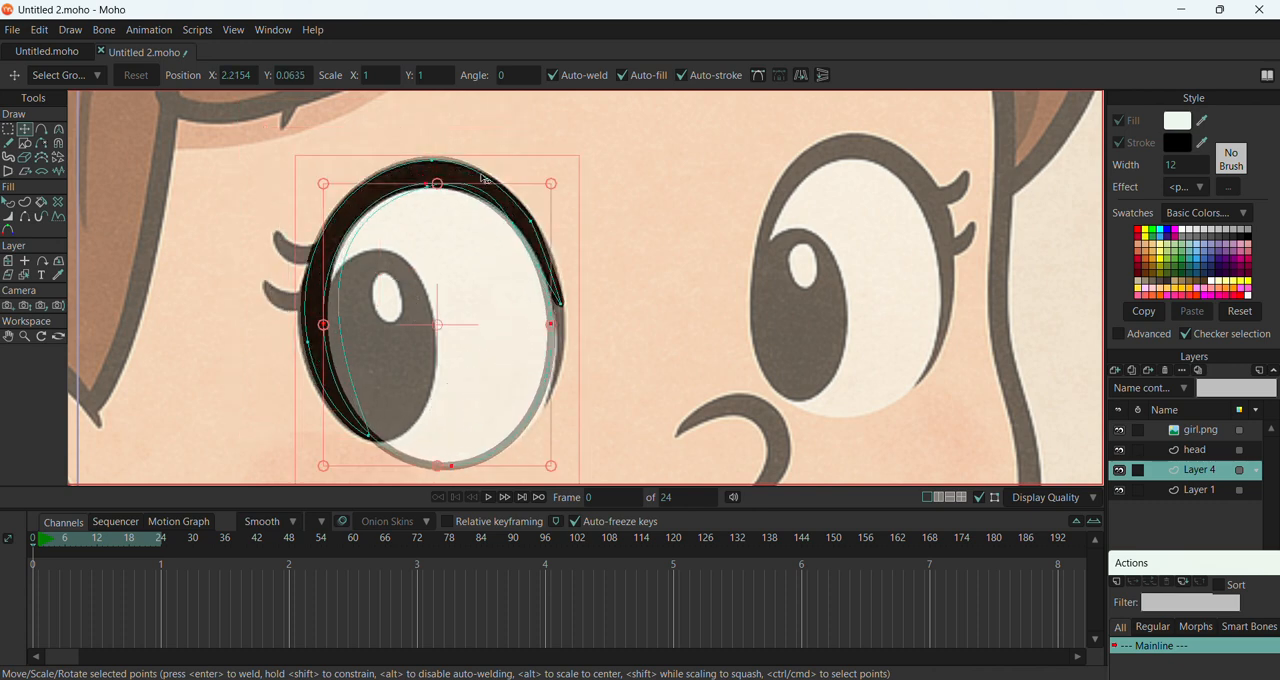
Move the eyelid's right tip and outer right point down along the reference eye's outline on frame 0
left_click(433, 160)
left_click(433, 160)
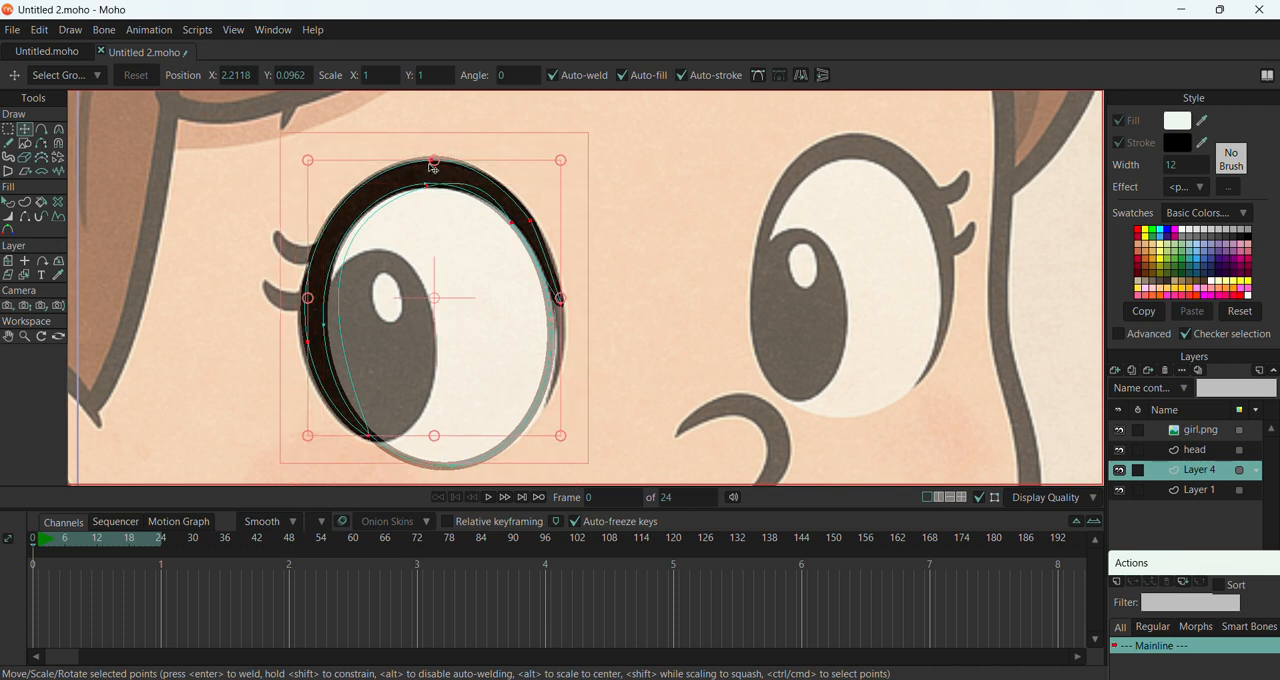
left_click(433, 161)
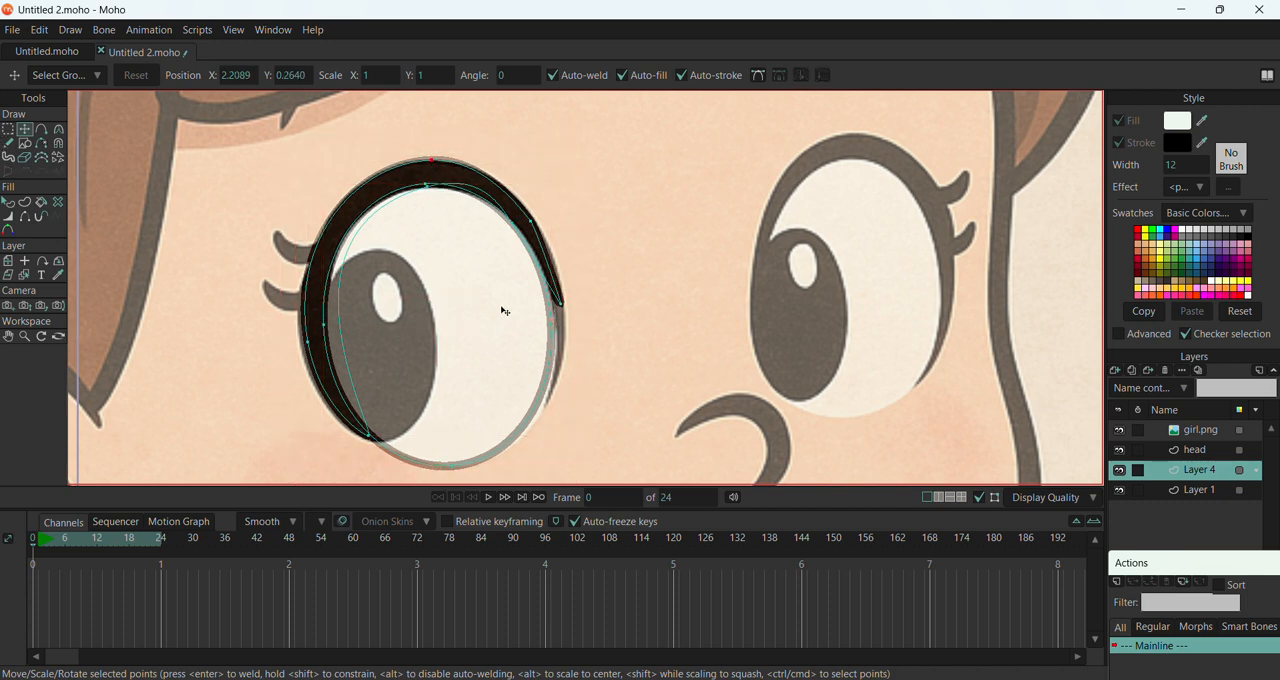
left_click_drag(566, 312, 550, 401)
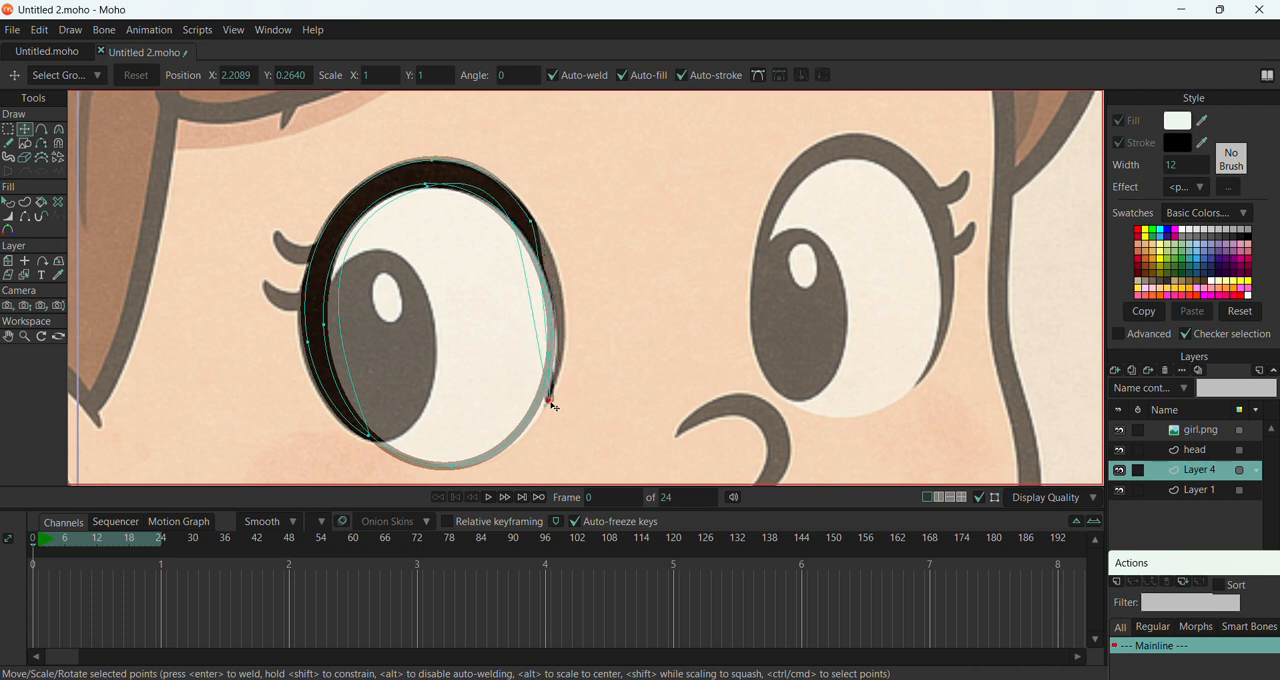
left_click_drag(531, 228, 570, 375)
Adjust the curvature handles of the eyelid's outer right and top points to follow the reference outline
left_click(60, 130)
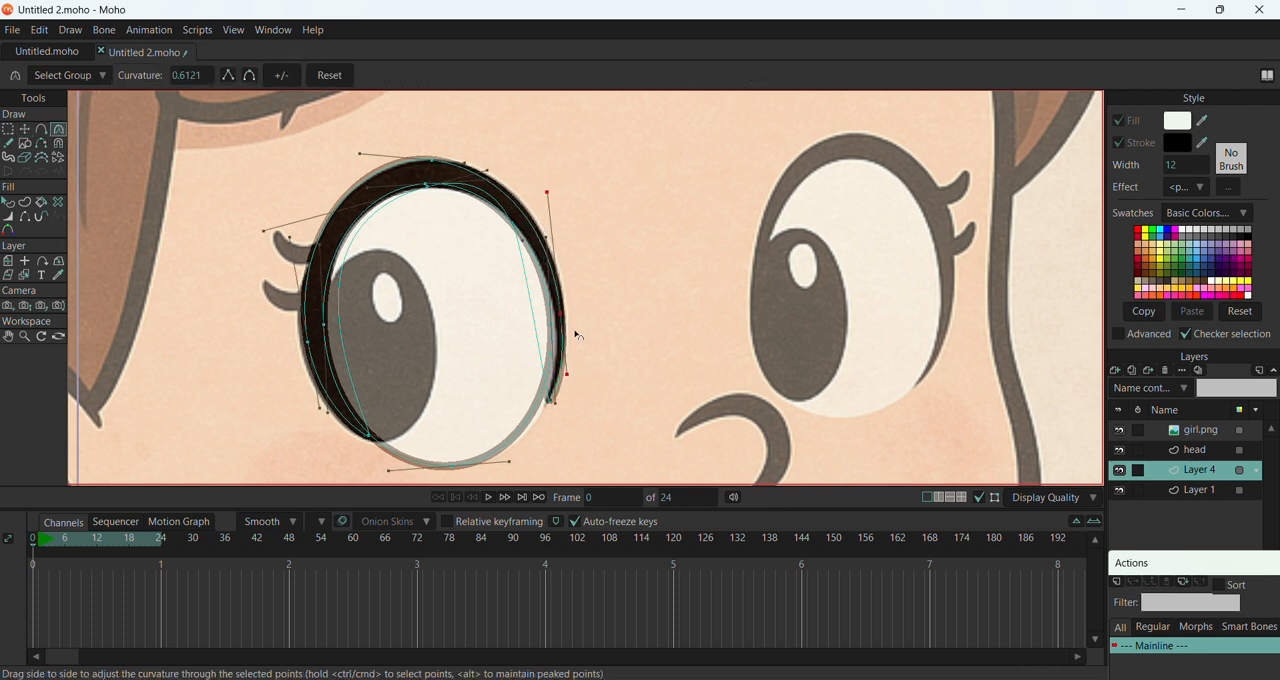
left_click_drag(551, 195, 553, 188)
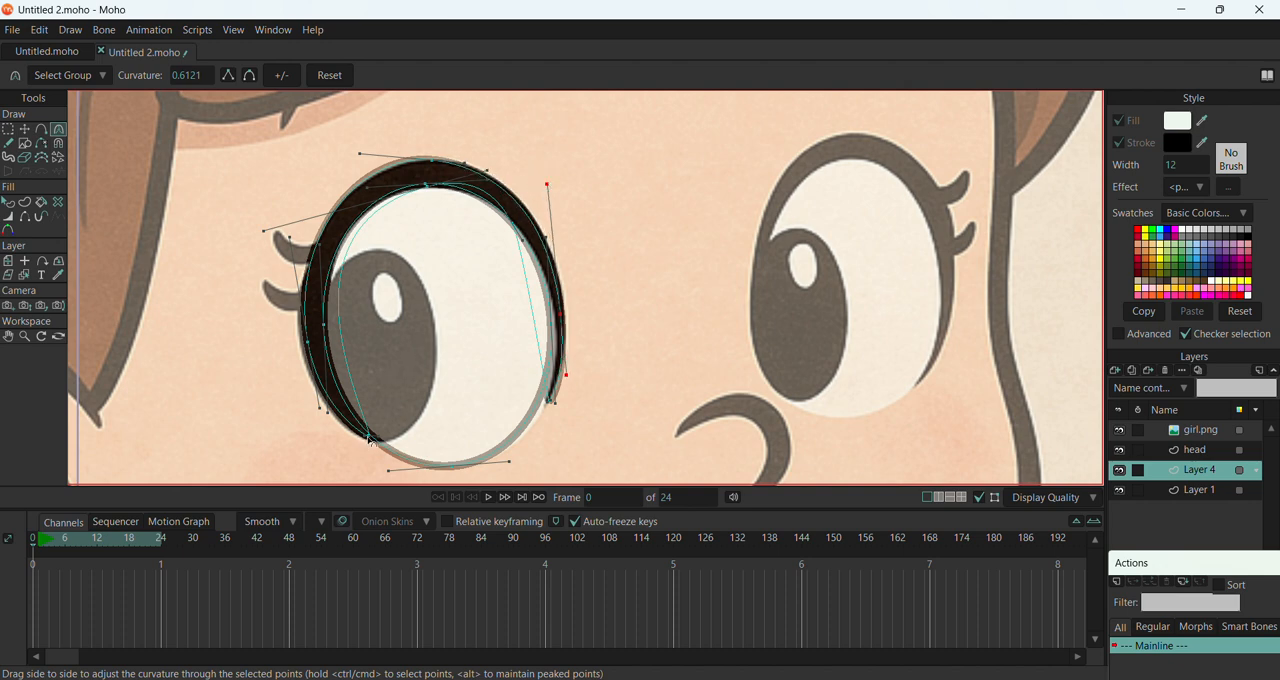
left_click_drag(370, 437, 374, 441)
left_click_drag(362, 157, 373, 166)
mouse_move(465, 159)
left_mouse_down()
mouse_move(484, 161)
mouse_move(472, 160)
left_mouse_up()
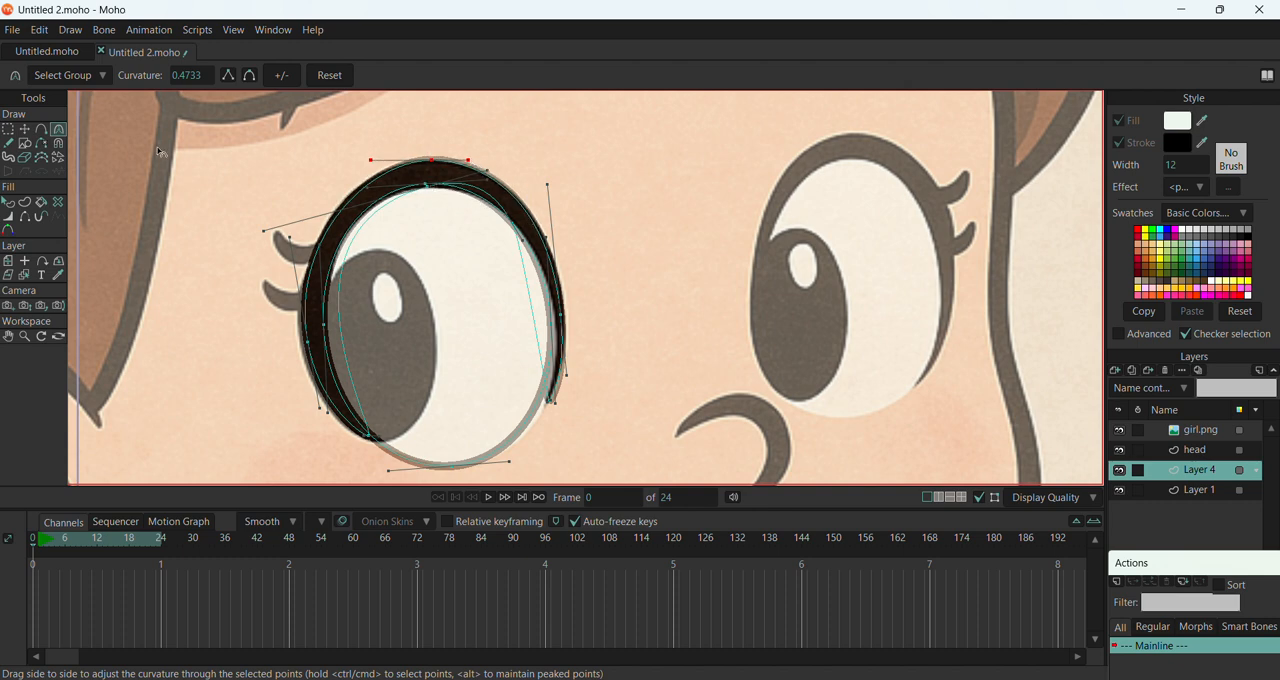
Nudge the eyelid's outer left point slightly outward to the reference outline
key("t")
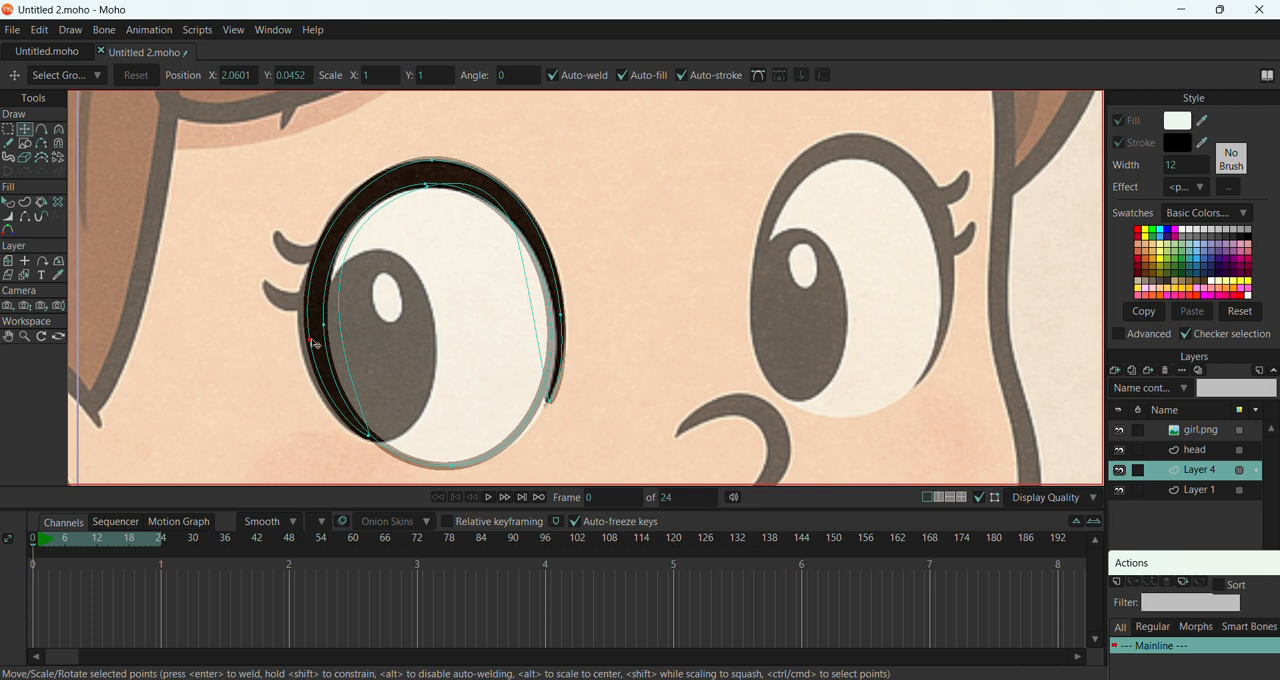
left_click(308, 343)
left_click_drag(308, 345, 305, 348)
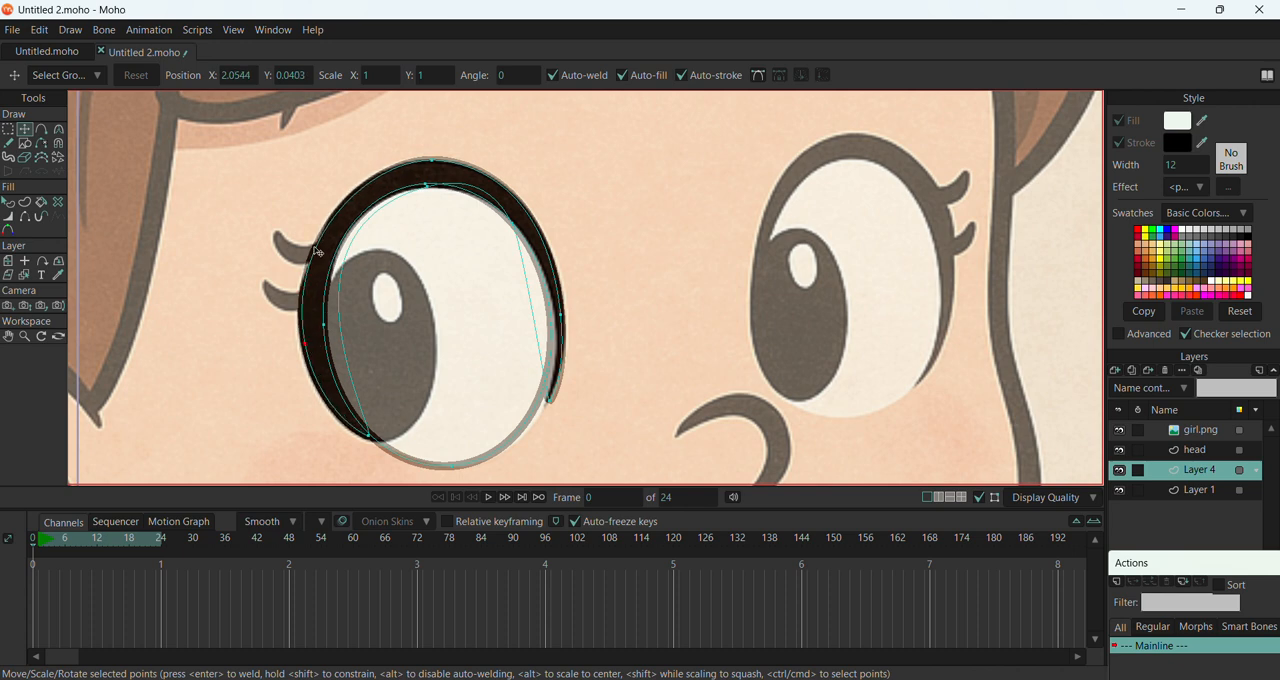
Trace the two lashes beside the eyelid freehand, then undo the lower one
left_click(9, 143)
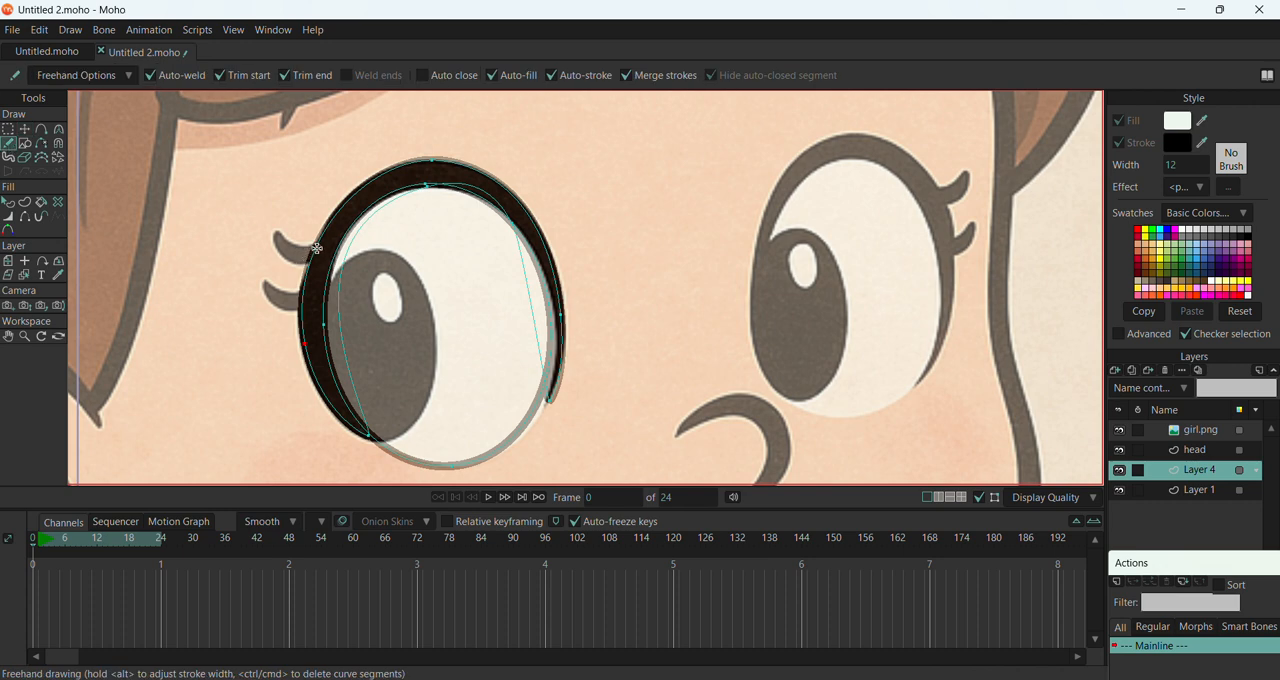
mouse_move(301, 247)
left_mouse_down()
mouse_move(271, 231)
mouse_move(279, 251)
mouse_move(316, 264)
mouse_move(287, 292)
mouse_move(265, 281)
mouse_move(290, 318)
left_mouse_up()
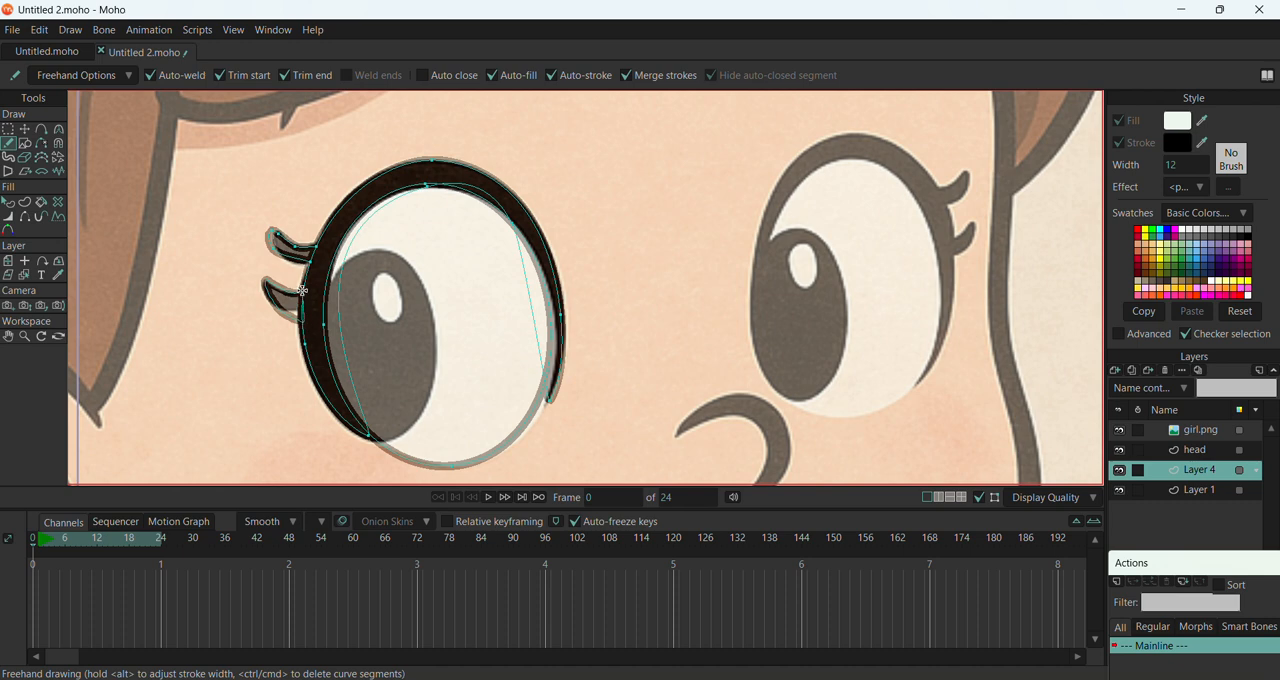
key("ctrl+z")
key("ctrl+z")
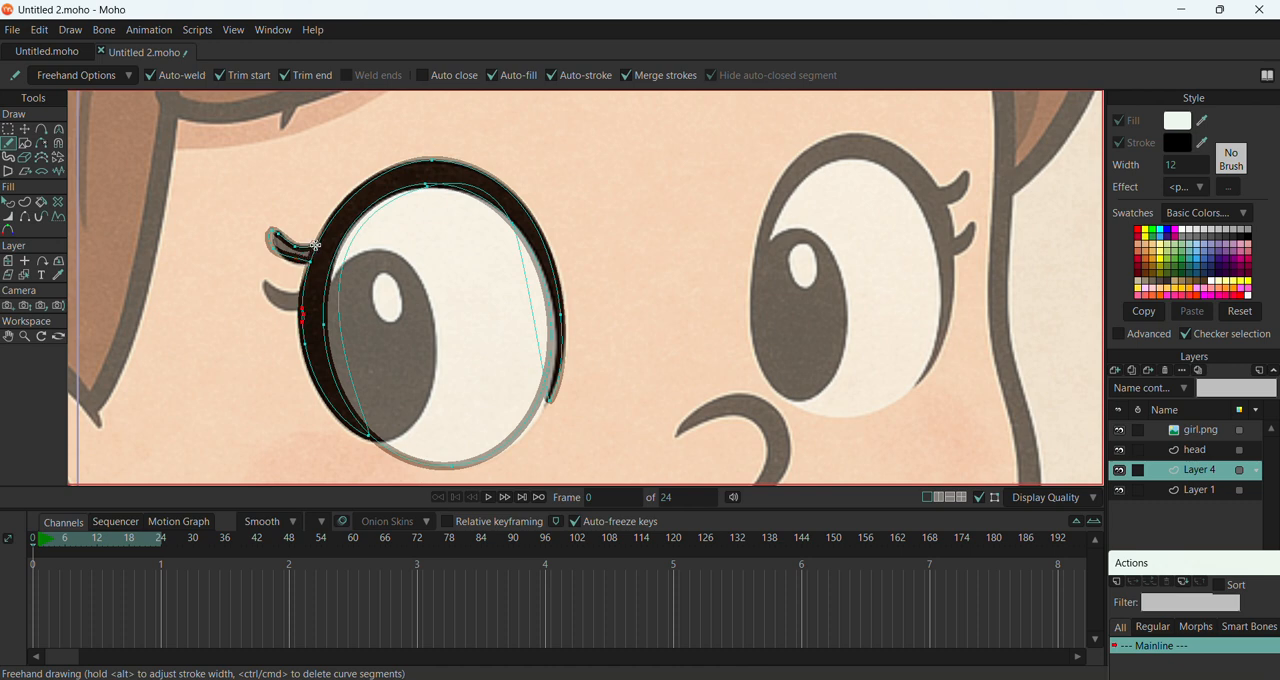
Compare the traced head and eye with the girl.png reference by hiding and showing the reference layer
scroll(366, 196, "down", 3)
scroll(366, 196, "down", 2)
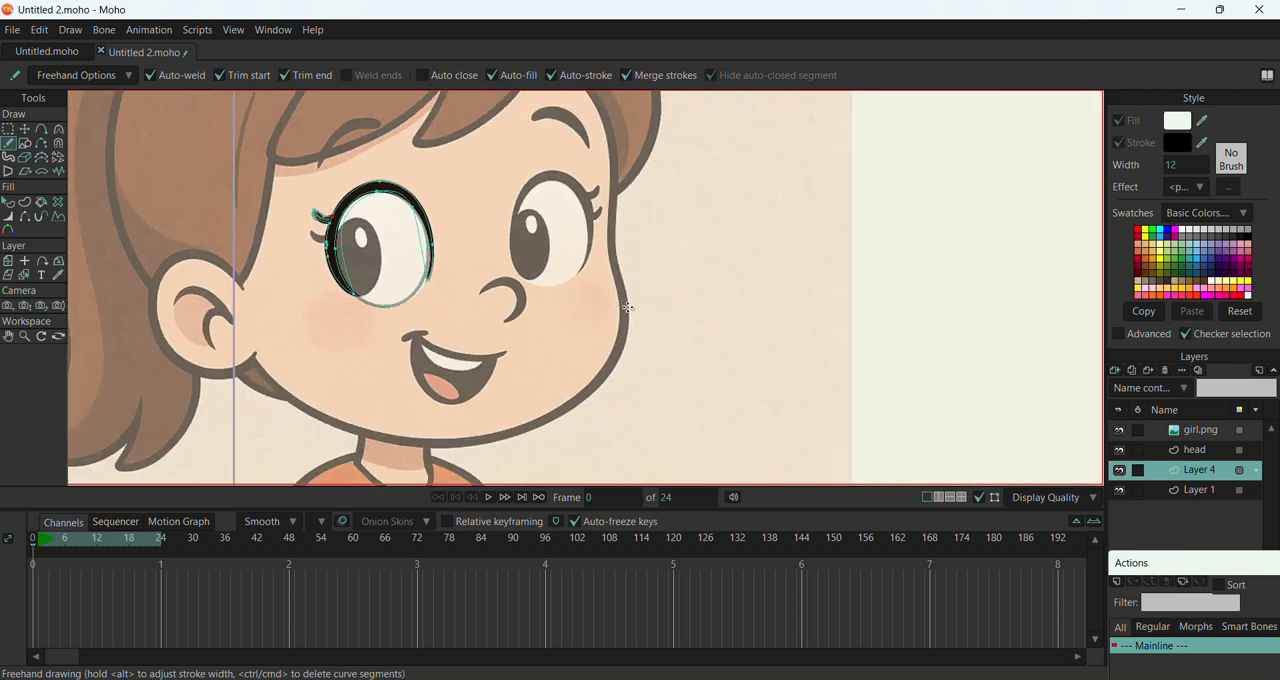
left_click(1163, 432)
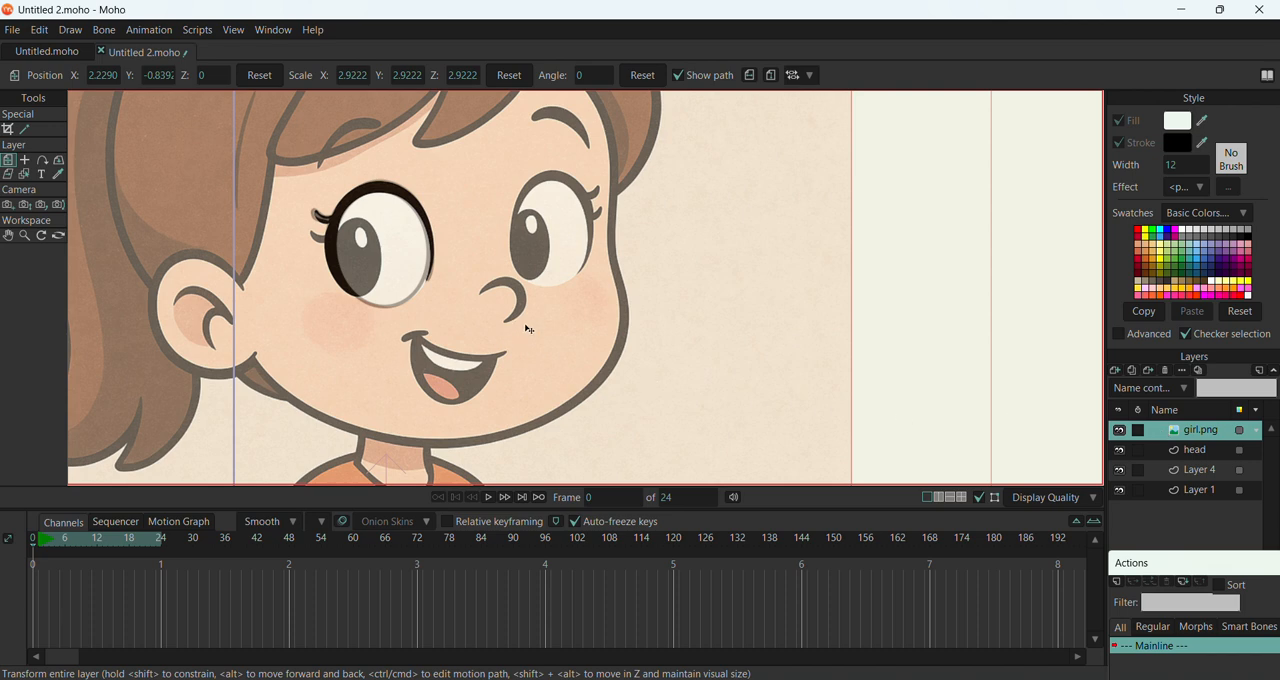
scroll(529, 329, "down", 4)
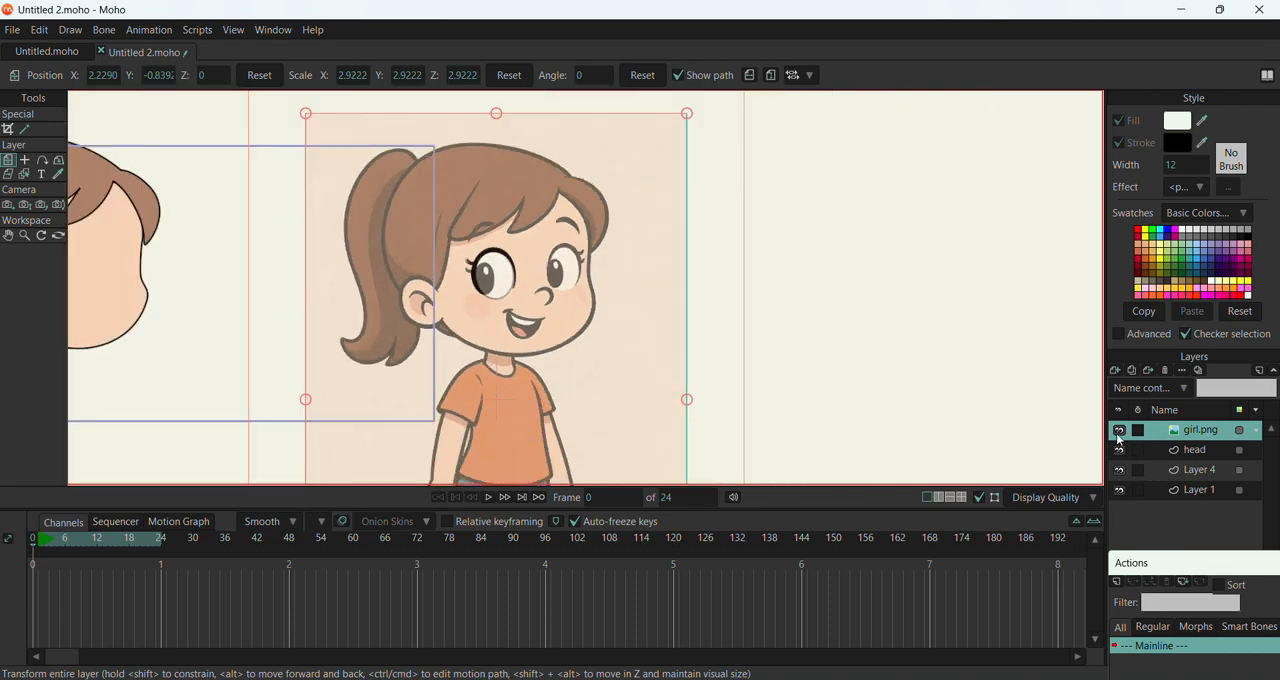
left_click(1119, 433)
left_click(1119, 433)
left_click(1120, 433)
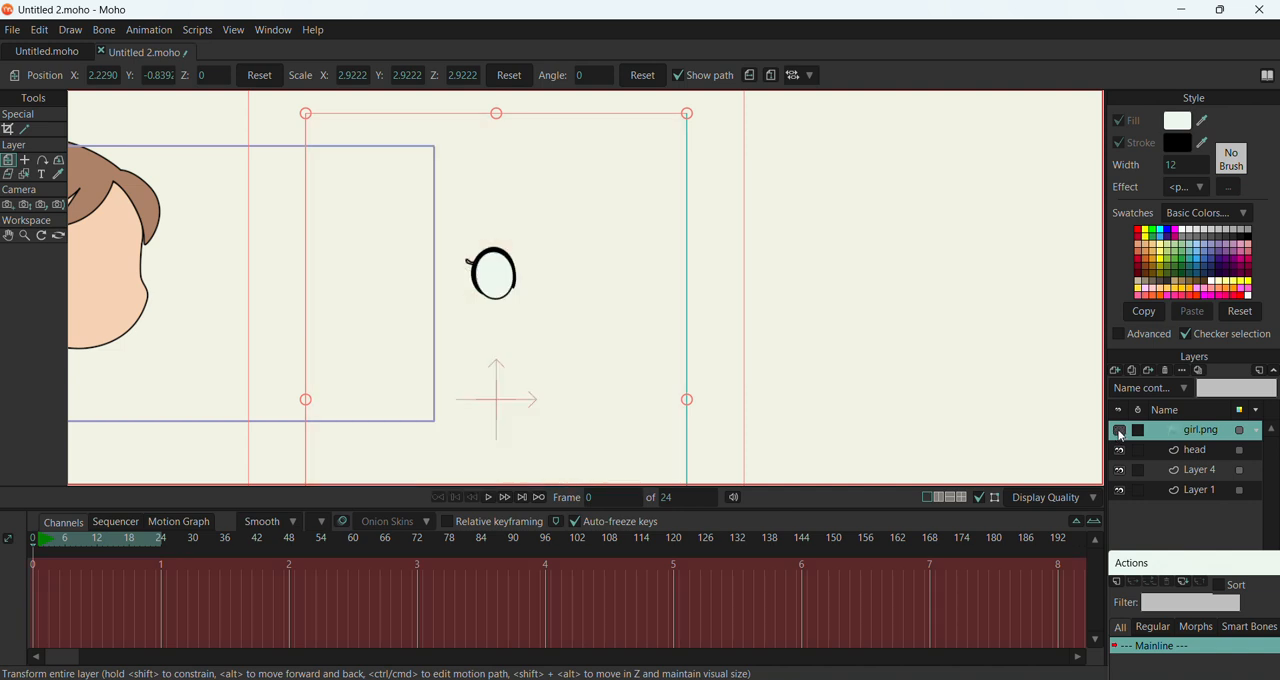
left_click(1120, 433)
scroll(689, 292, "down", 2)
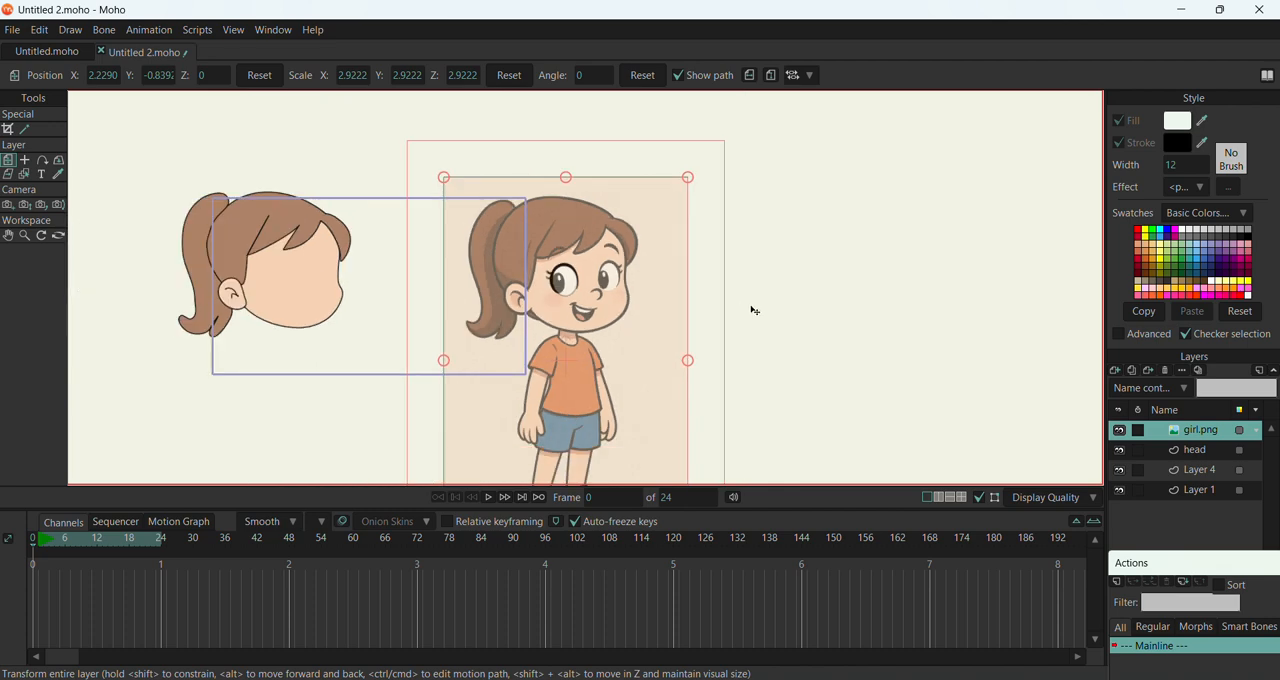
Rename Layer 4 as Right eye
left_click(1207, 471)
double_click(1207, 471)
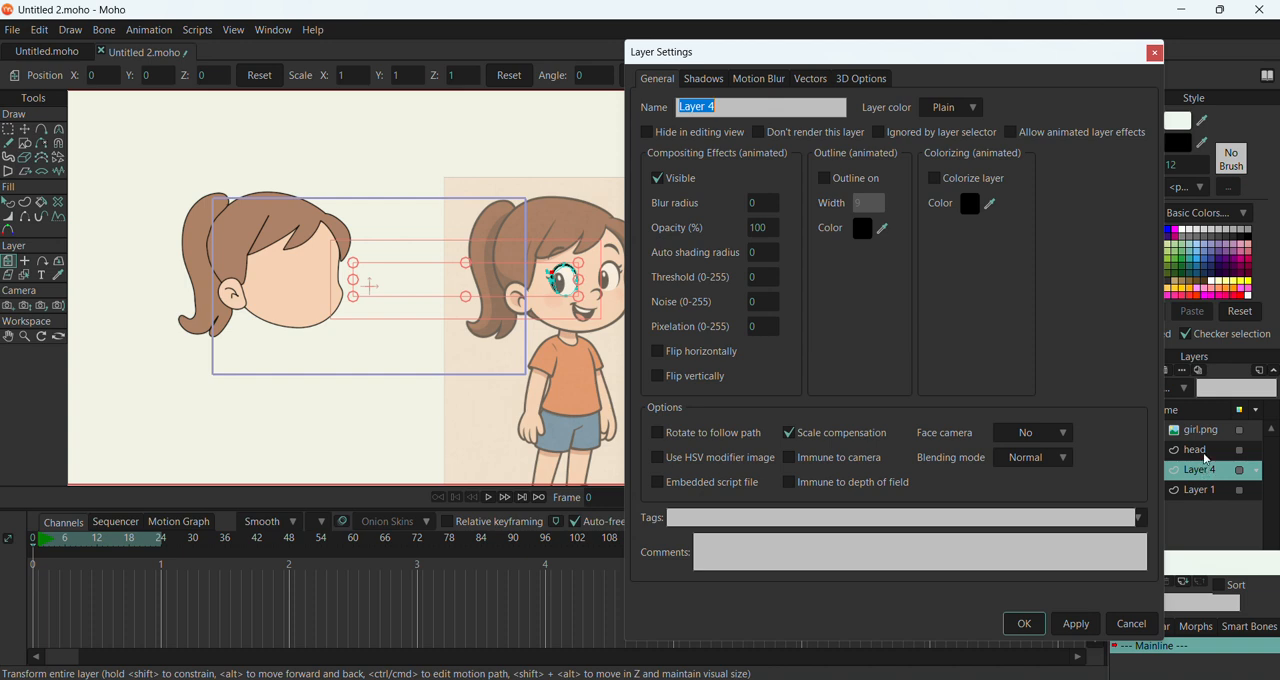
type("Right eye")
left_click(1076, 624)
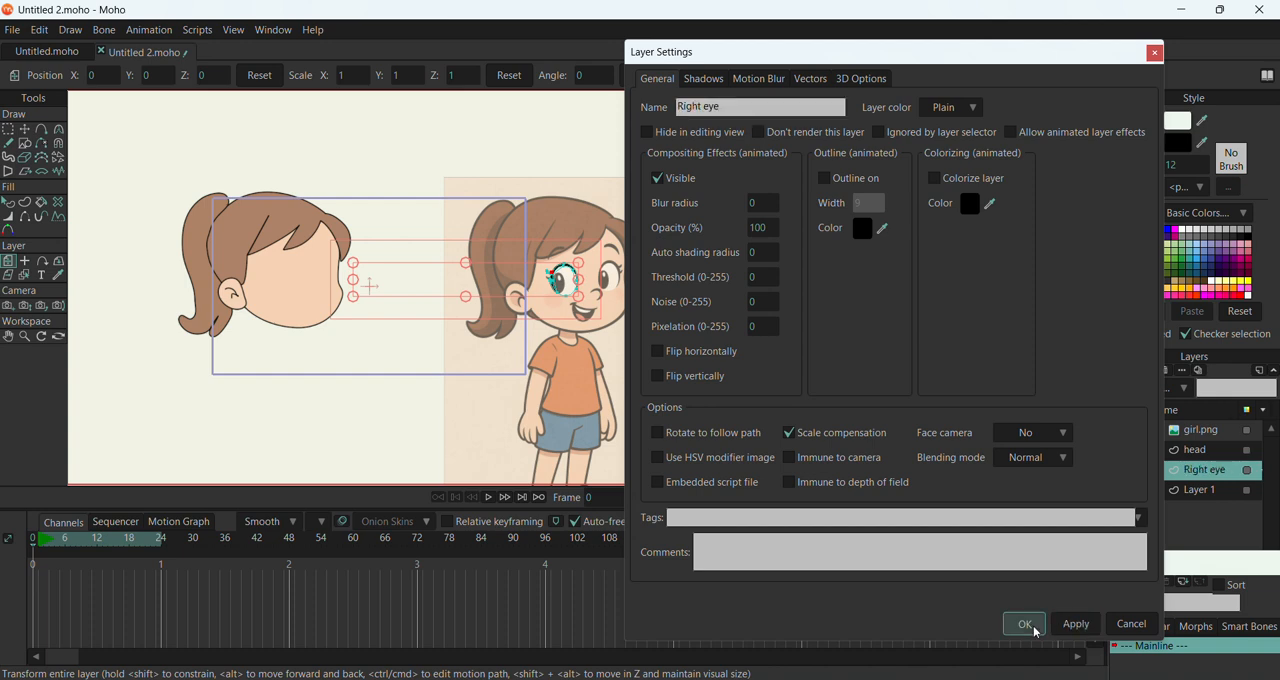
left_click(1025, 624)
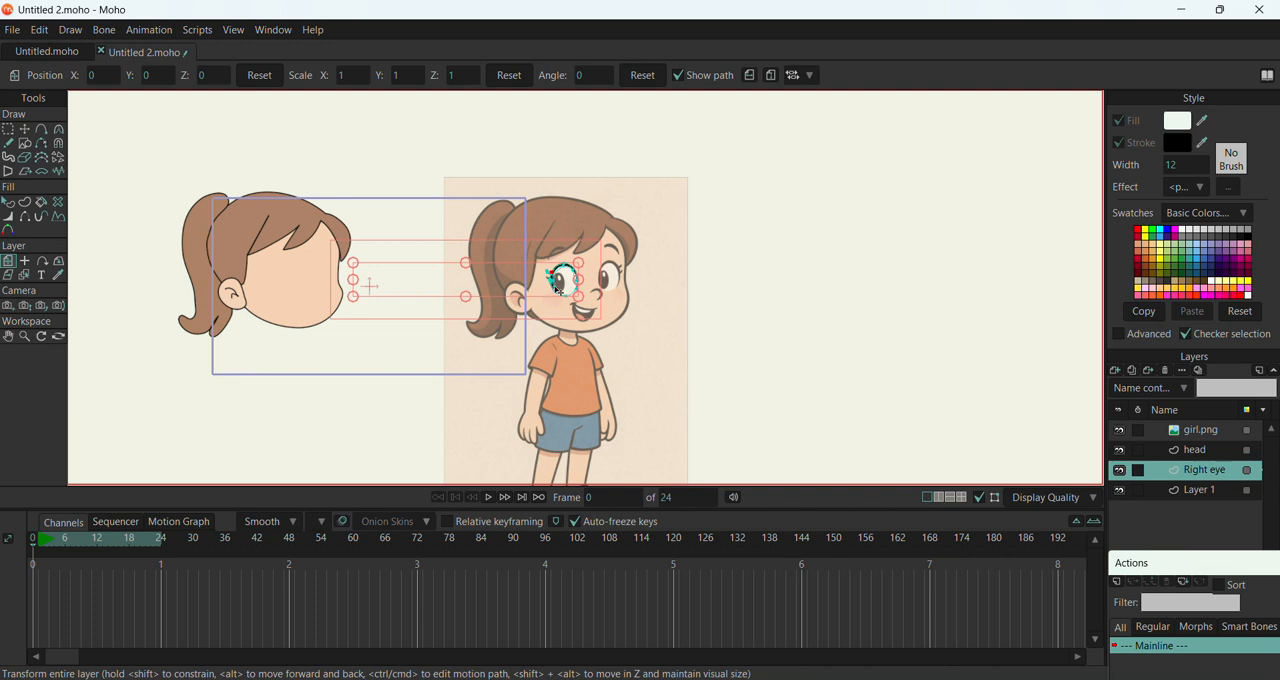
Move the Right eye layer onto the traced head's face and place it above the head layer
left_click(25, 129)
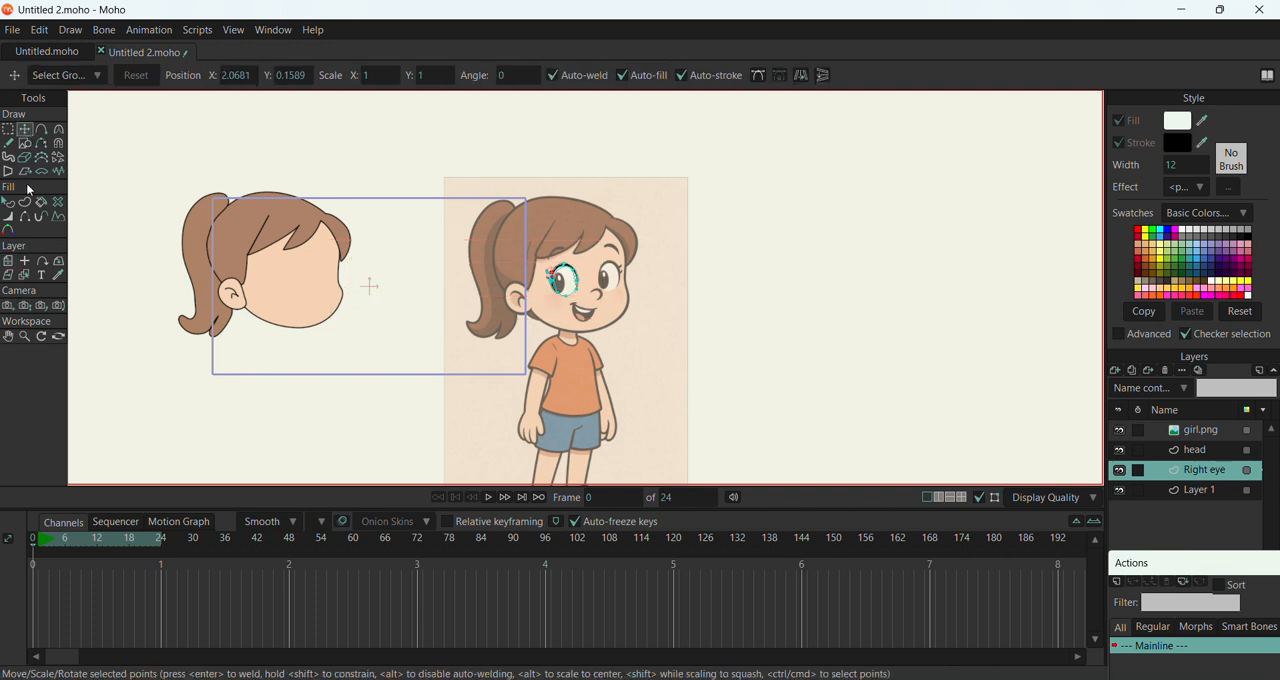
left_click(9, 259)
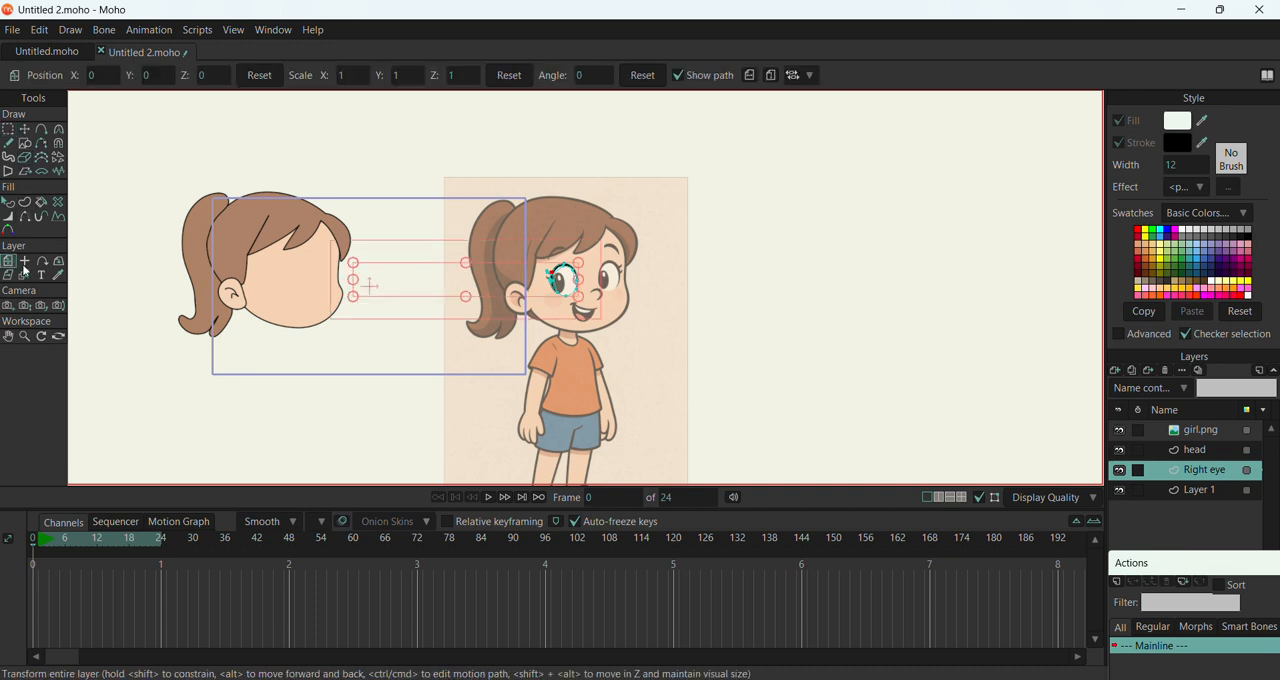
left_click_drag(593, 299, 252, 286)
scroll(455, 278, "down", 3)
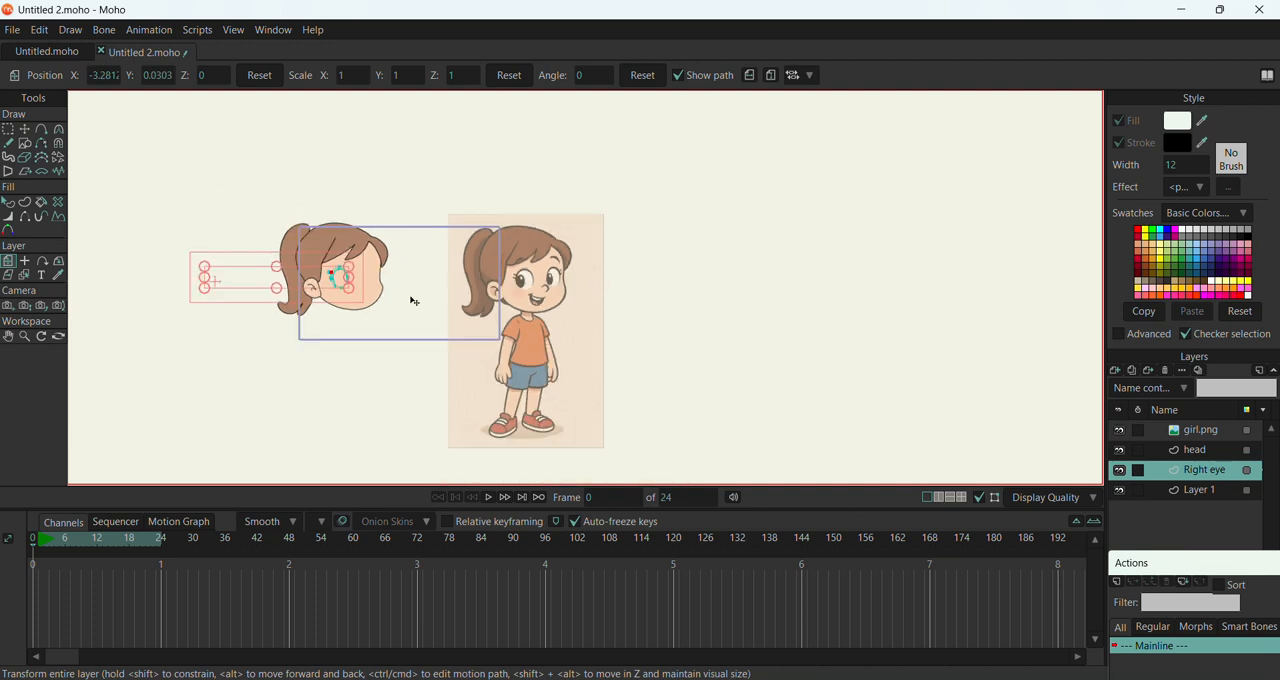
left_click_drag(1201, 478, 1202, 443)
scroll(320, 302, "up", 3)
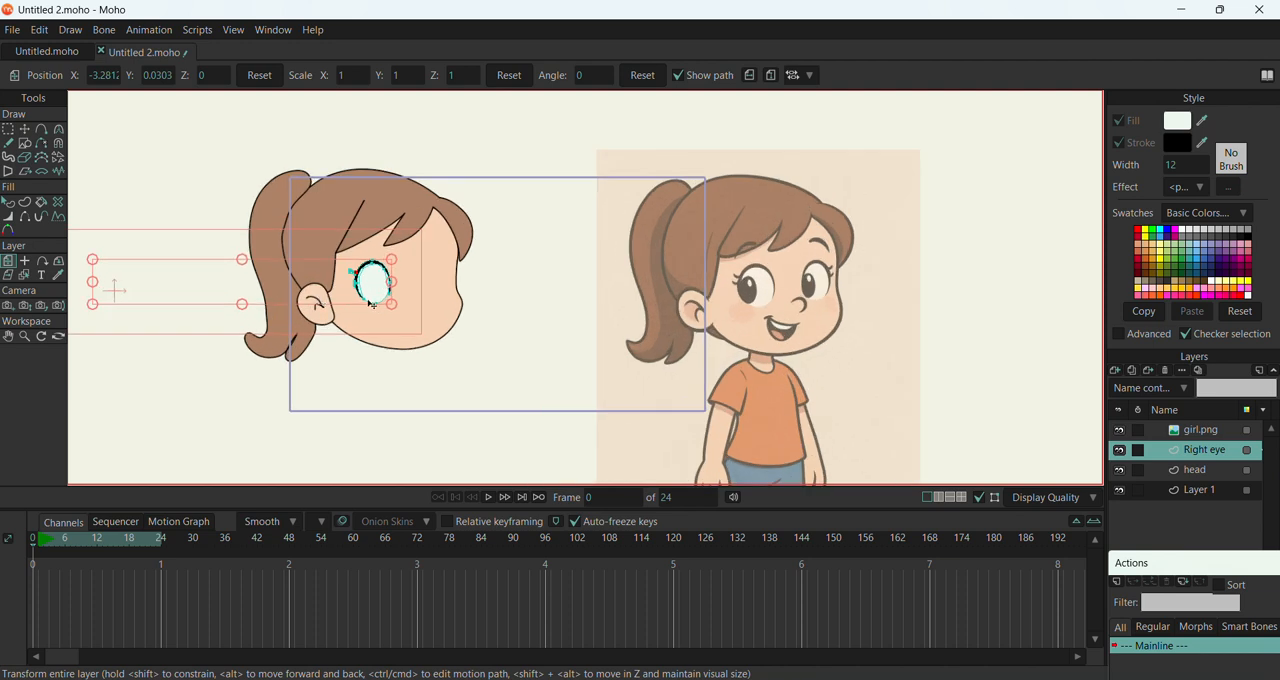
Move the girl.png reference layer over the traced head so their outlines align
left_click(1200, 429)
left_click_drag(803, 363, 429, 355)
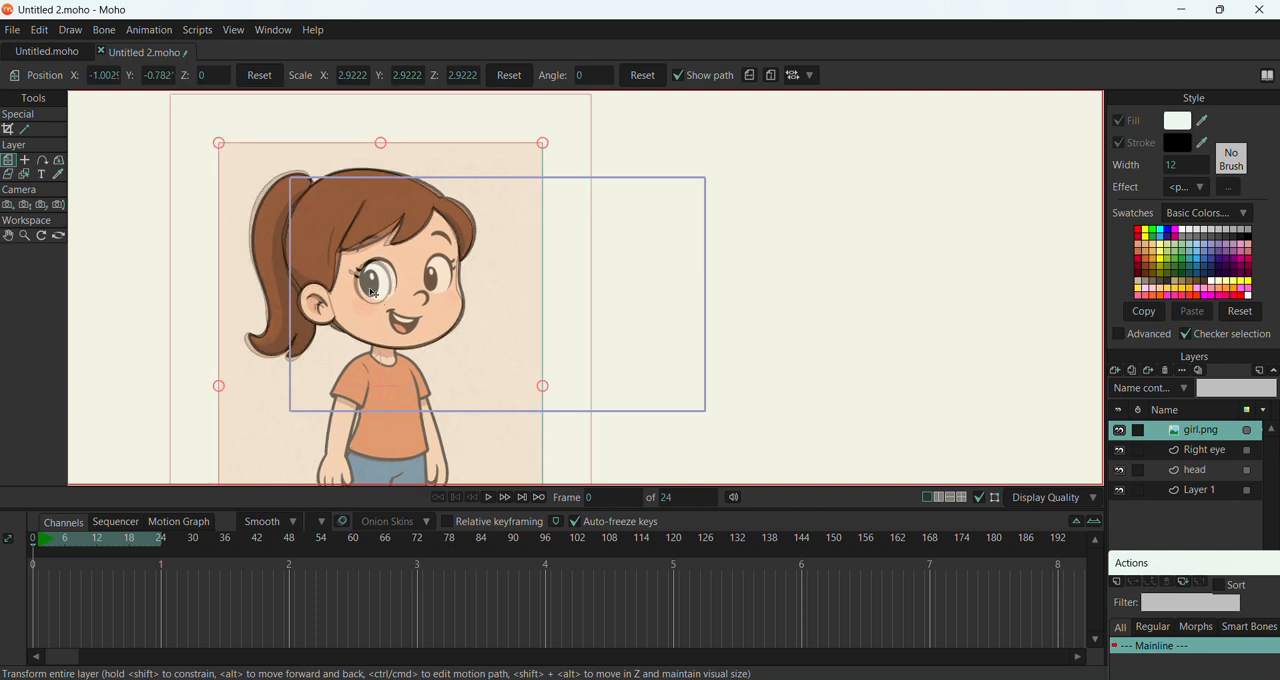
scroll(373, 291, "up", 4)
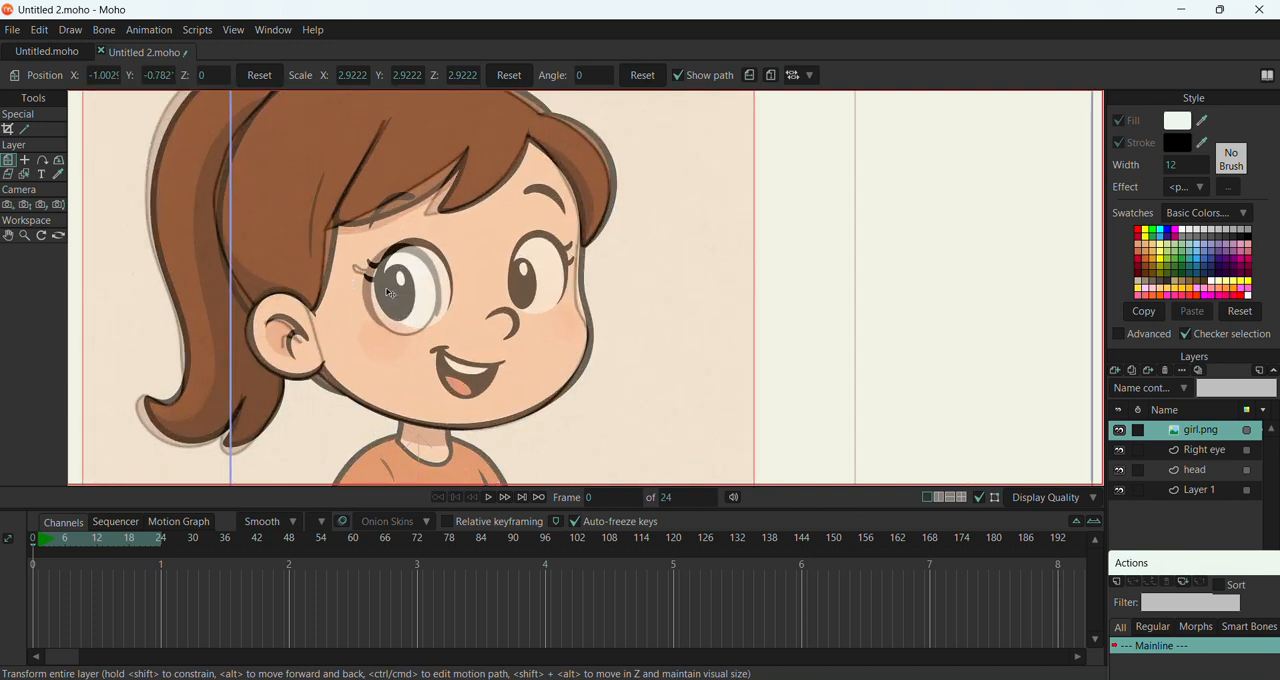
Move the Right eye layer so the traced eye lines up with the matching eye in the girl.png reference
left_click(1205, 450)
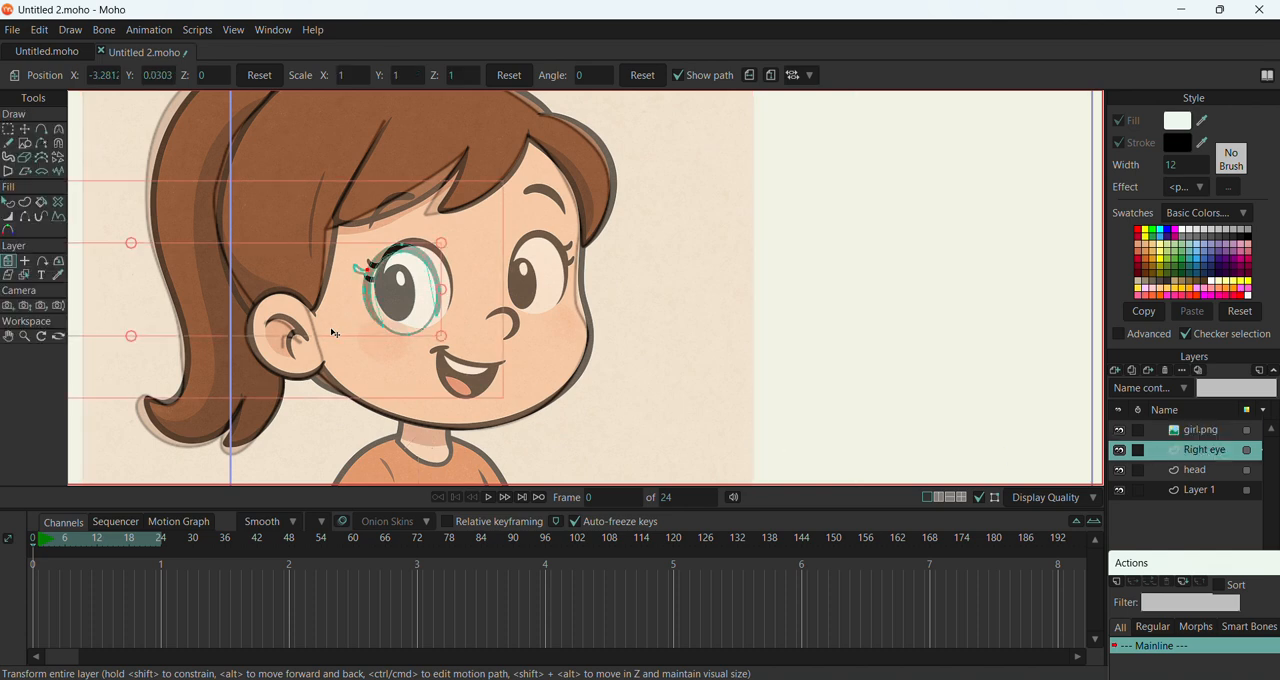
left_click_drag(337, 322, 350, 318)
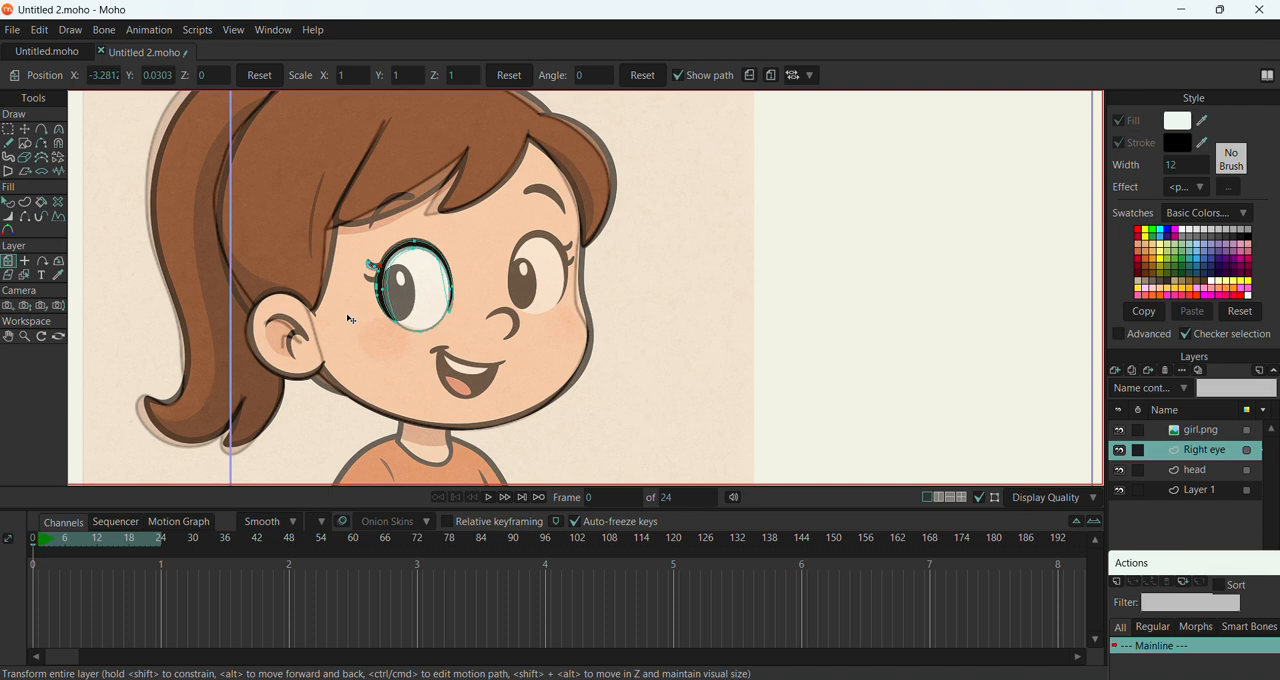
left_click_drag(351, 319, 361, 316)
scroll(401, 268, "down", 3)
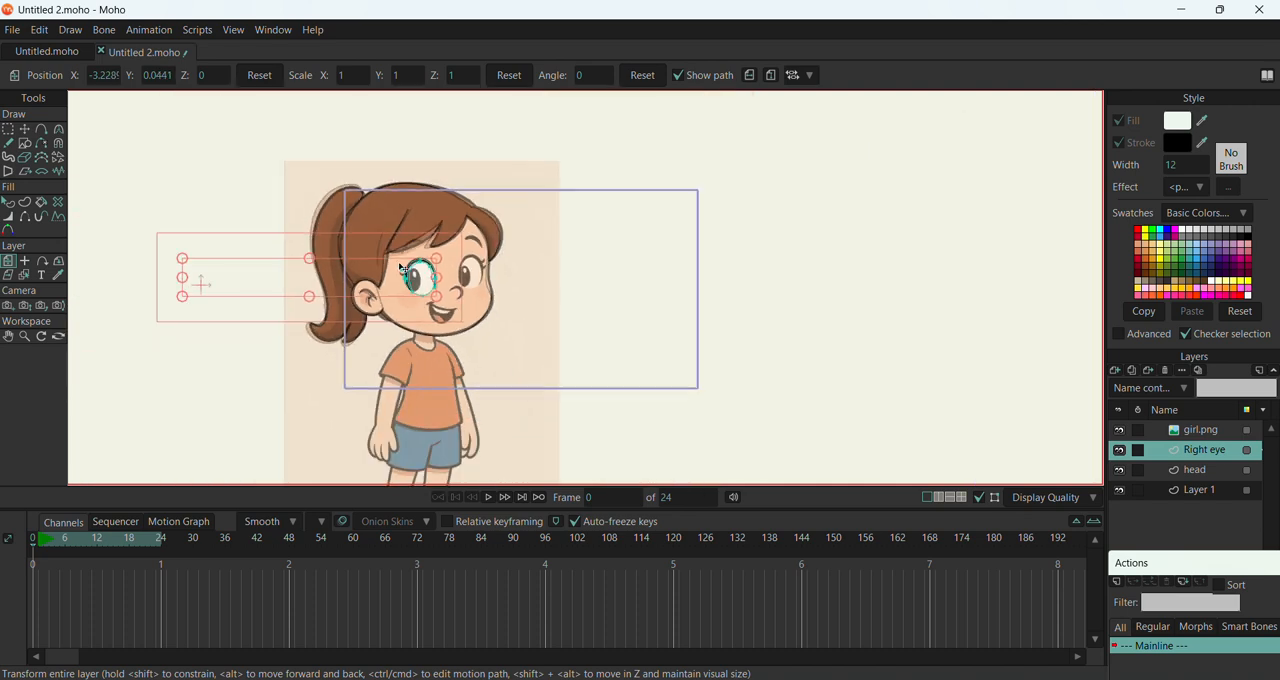
Duplicate the Right eye layer and rename the copy as Left eye
right_click(1213, 450)
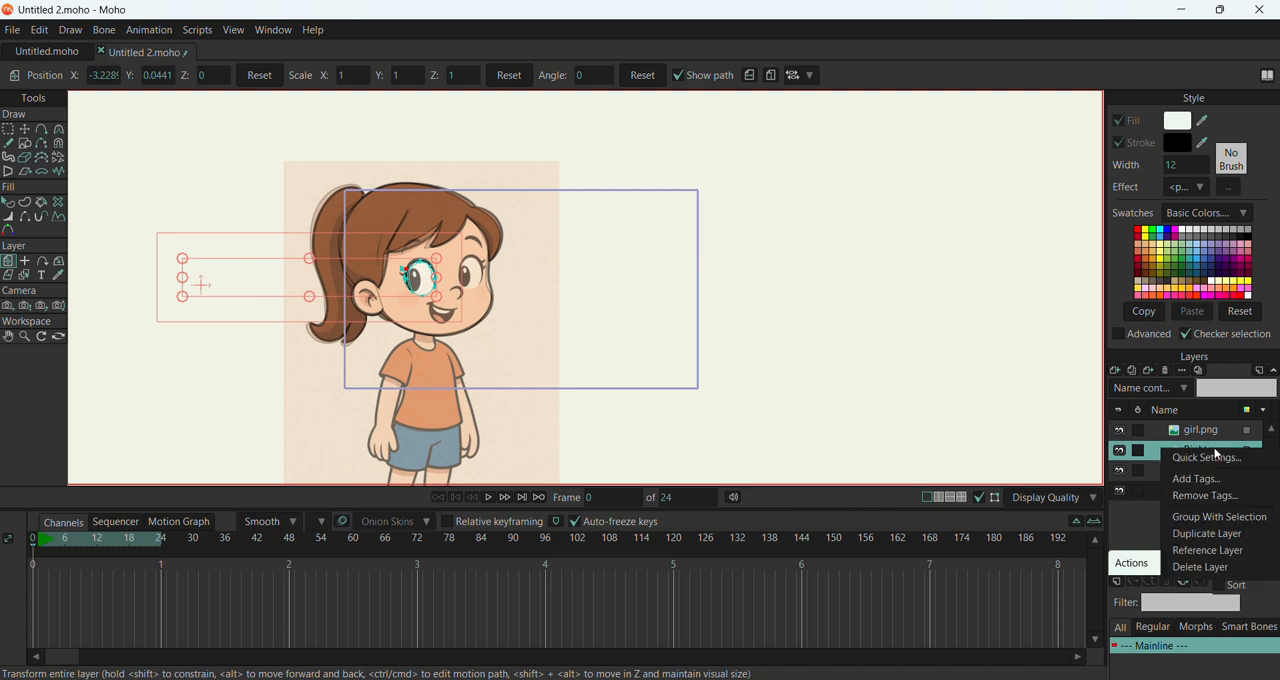
left_click(1207, 534)
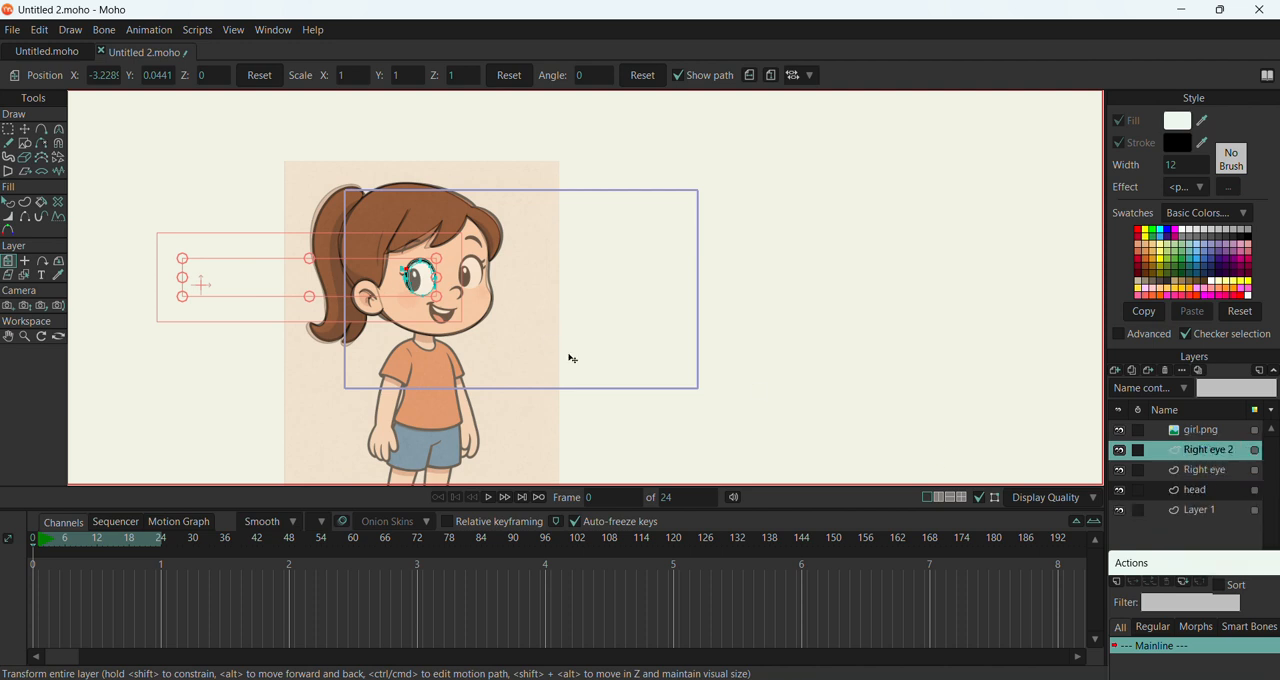
double_click(1214, 451)
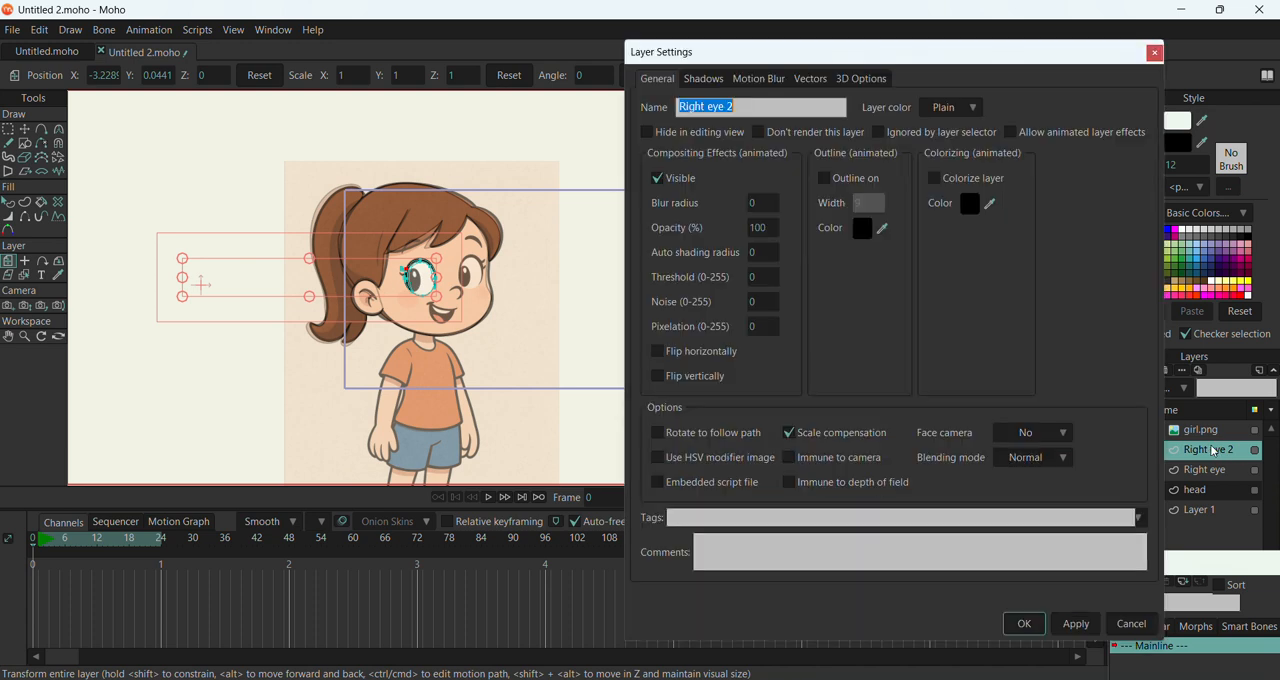
left_click(735, 106)
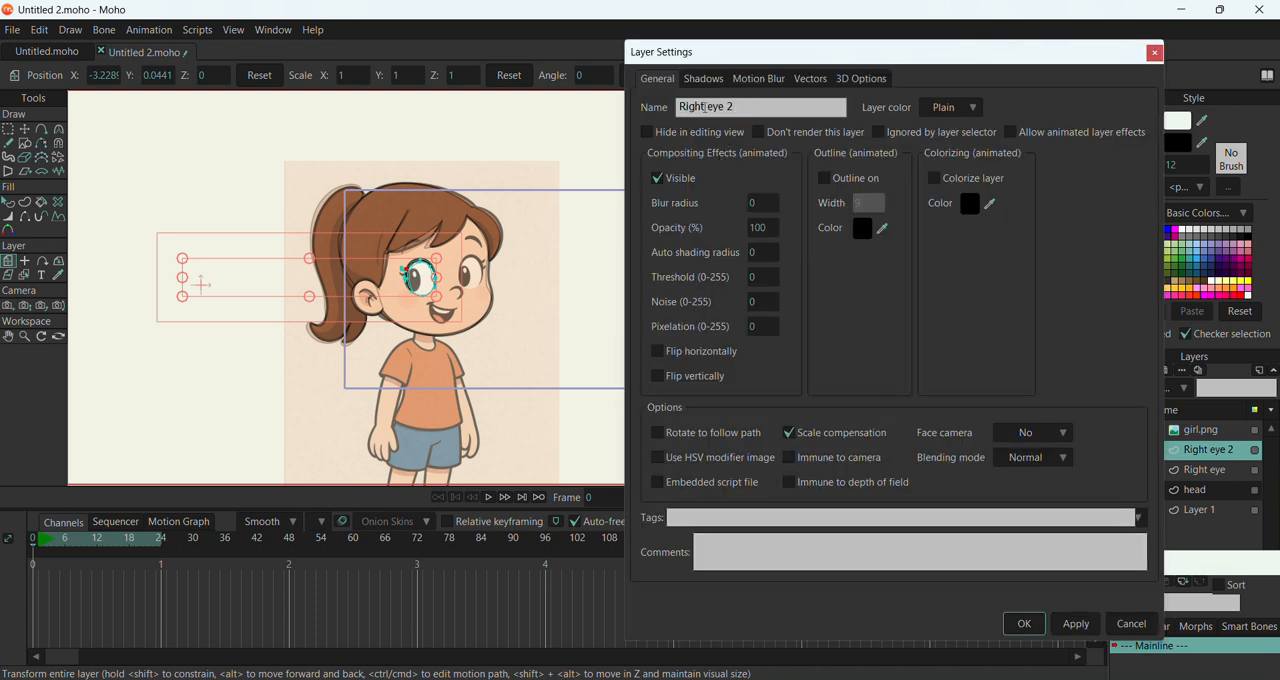
left_click(705, 106)
key("BackSpace")
key("BackSpace")
key("BackSpace")
key("BackSpace")
key("BackSpace")
type("Left")
left_click(1024, 623)
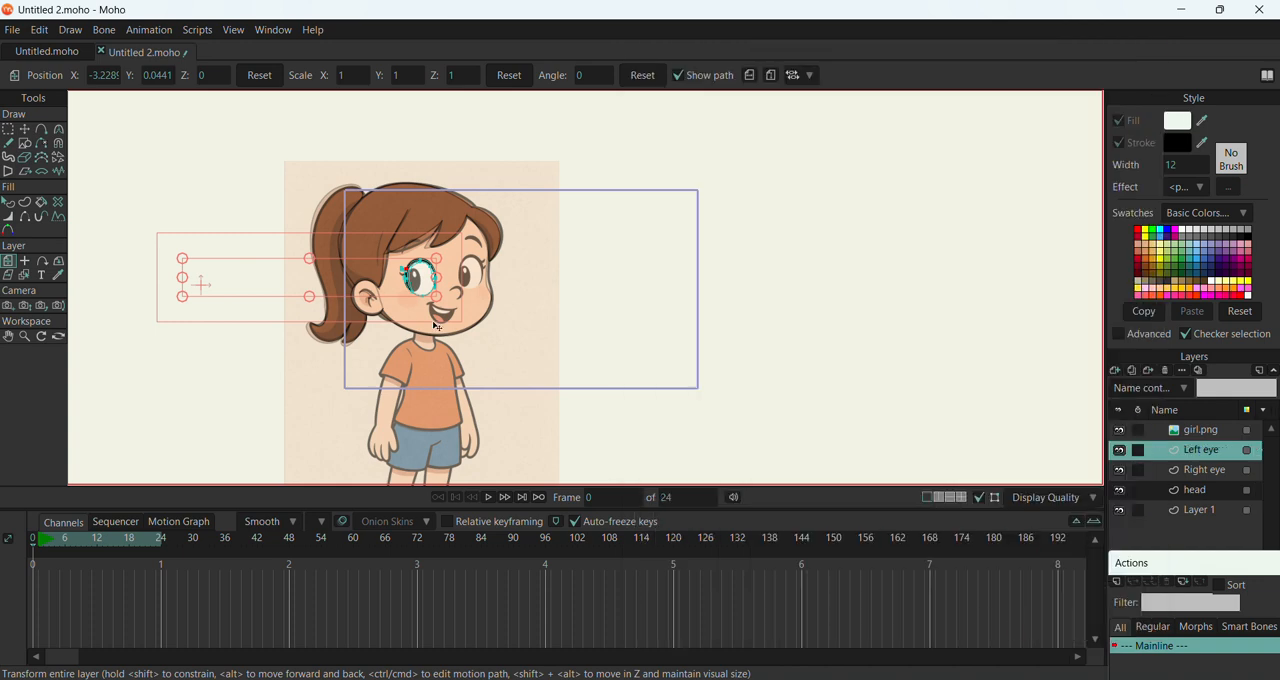
Move the Left eye layer over the reference's other eye and scale it to about 1.0028
left_click_drag(424, 290, 477, 284)
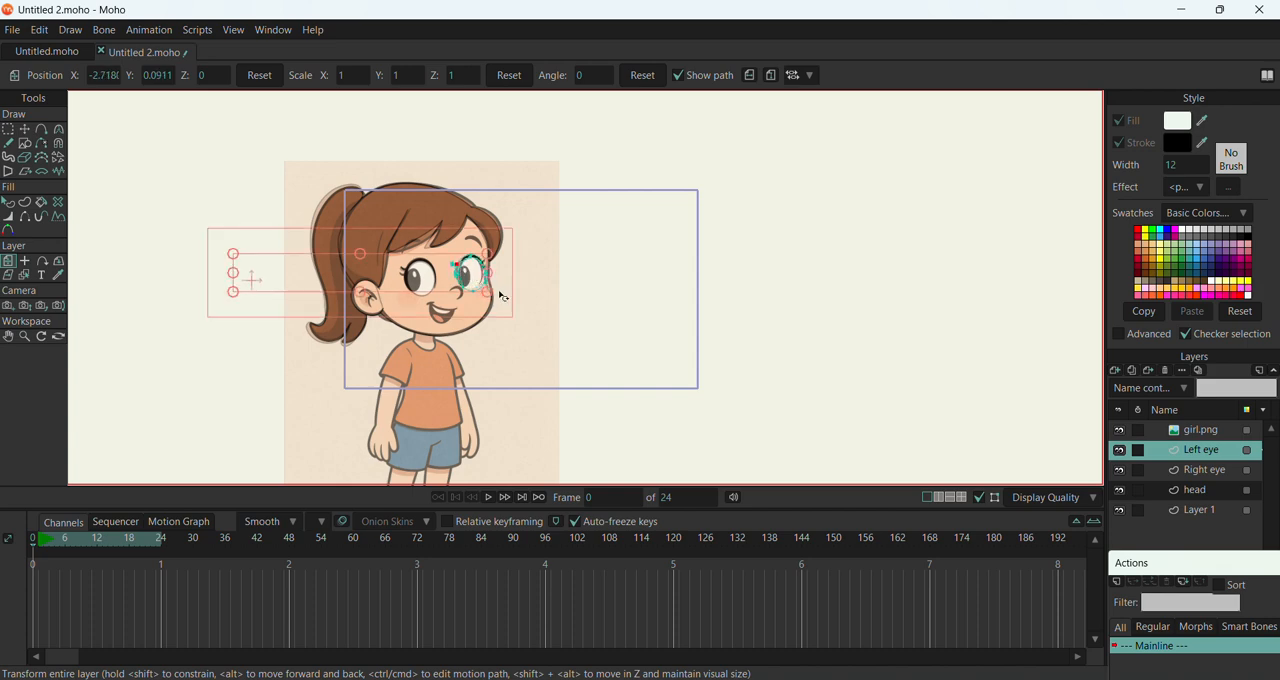
scroll(503, 297, "up", 5)
left_click_drag(536, 315, 539, 313)
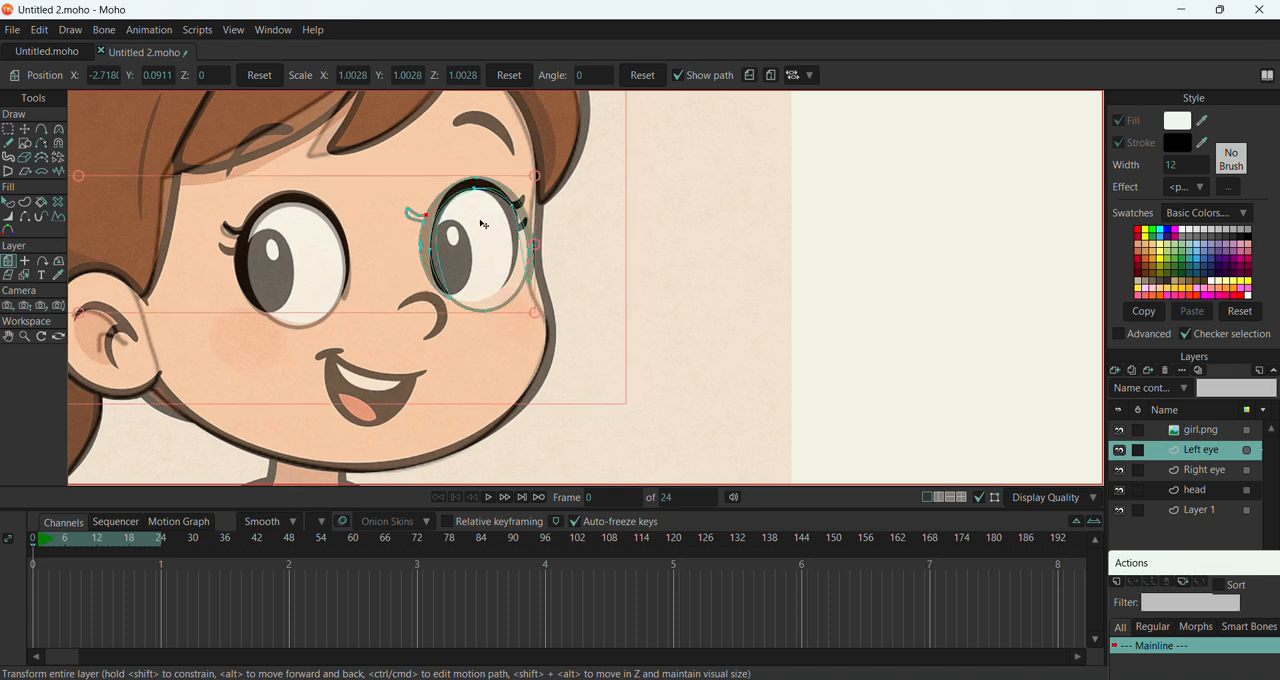
scroll(440, 228, "down", 2)
left_click_drag(439, 240, 439, 240)
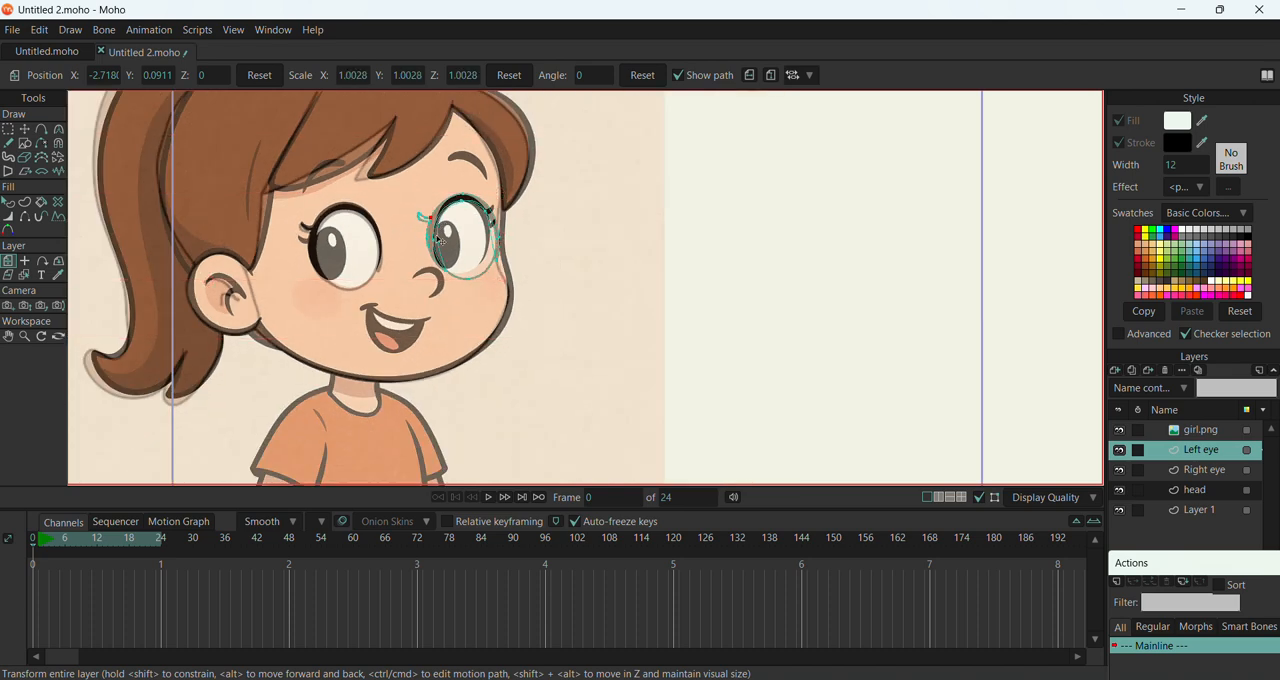
Reshape the Left eye's outline by moving its lower and outer points to fit the narrower reference eye
left_click(24, 129)
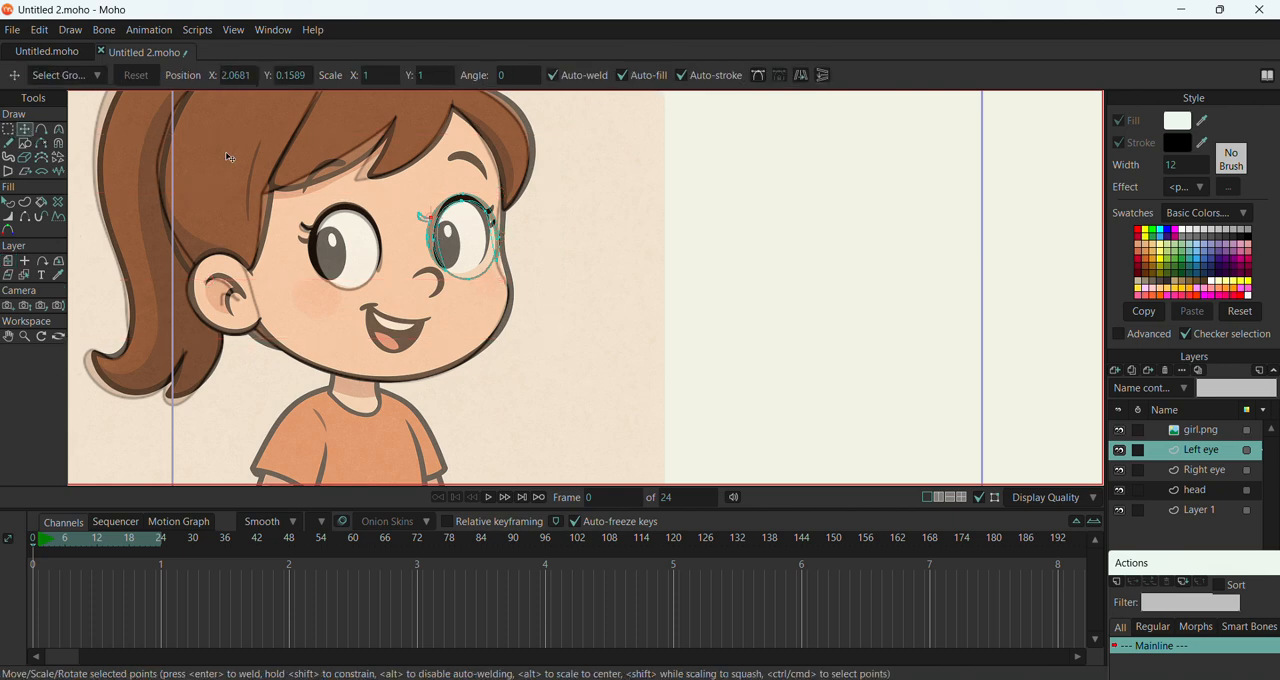
scroll(465, 240, "up", 2)
left_click_drag(480, 314, 480, 309)
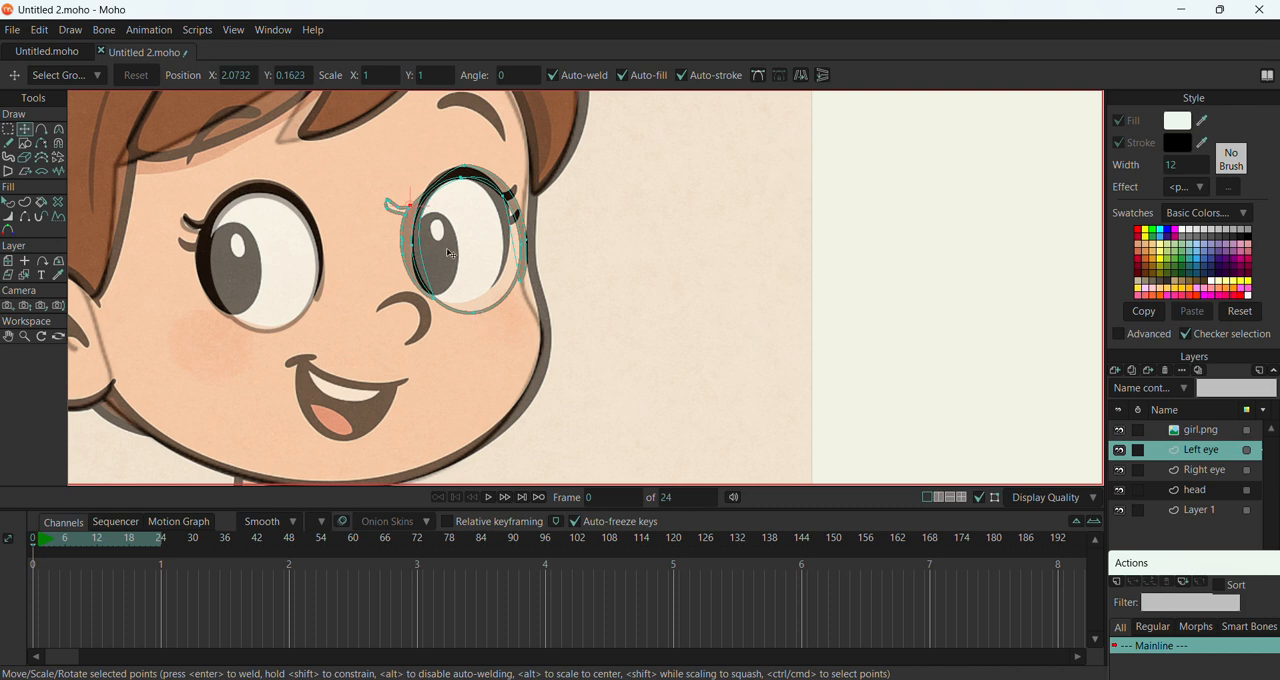
key("ctrl+z")
left_click_drag(478, 317, 472, 307)
key("ctrl+z")
left_click_drag(396, 162, 447, 301)
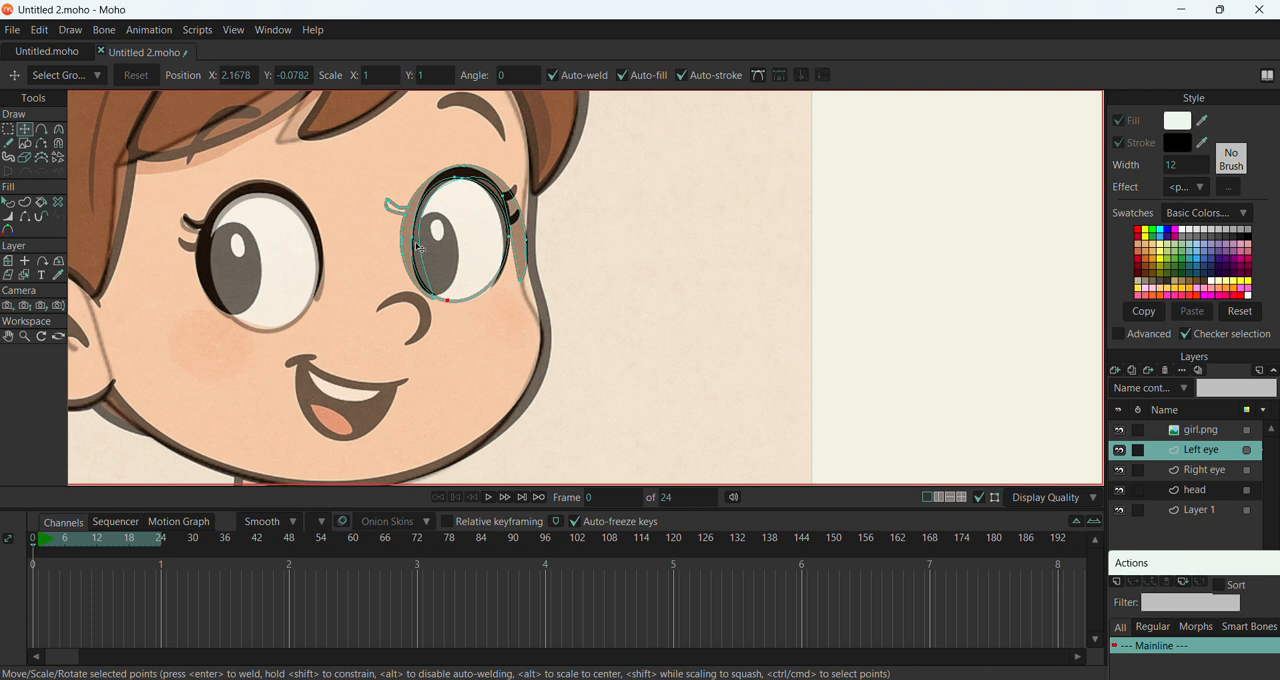
left_click(436, 297)
left_click_drag(519, 281, 486, 275)
left_click_drag(530, 241, 517, 247)
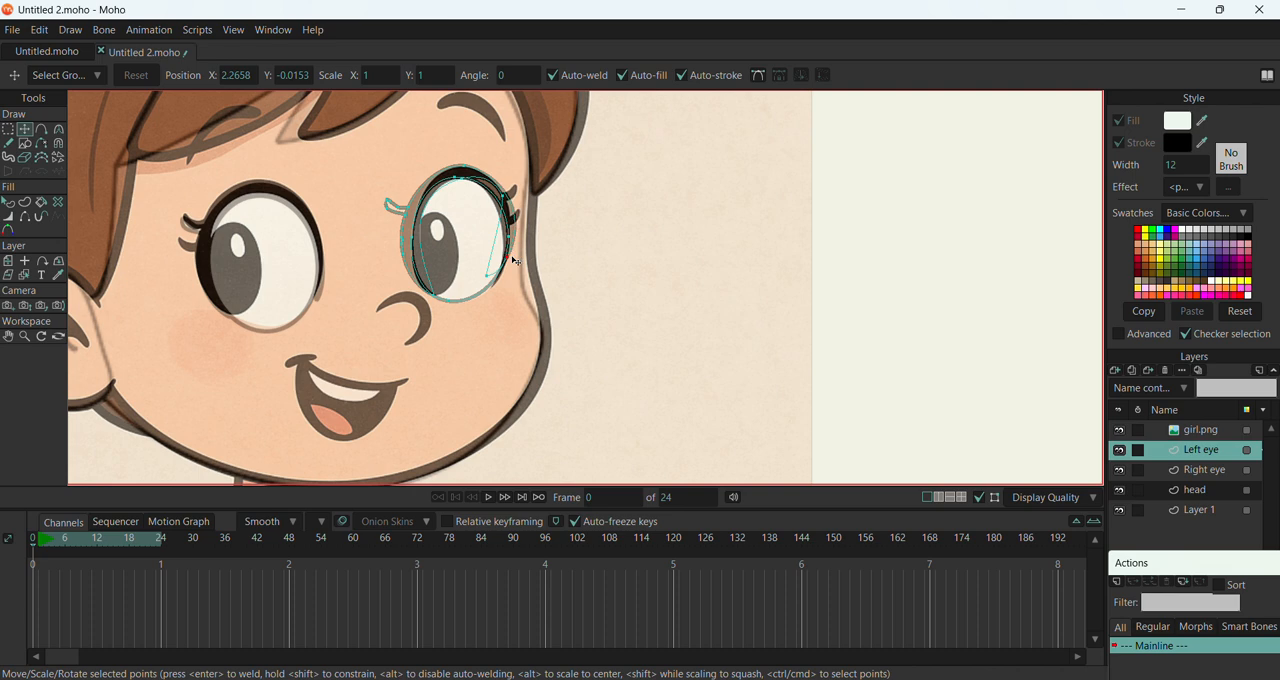
Delete copied eyelash points on the inner side of the Left eye, undoing the last deletion
left_click(392, 205)
left_click(388, 208)
key("Delete")
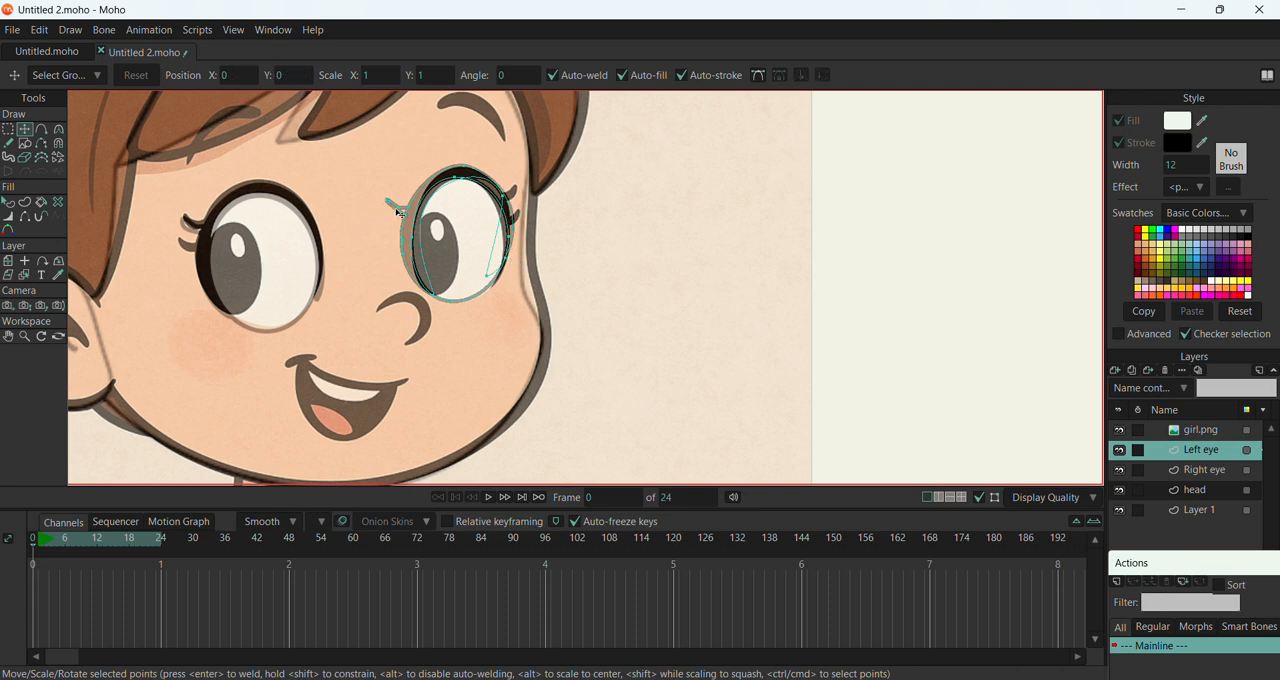
key("Delete")
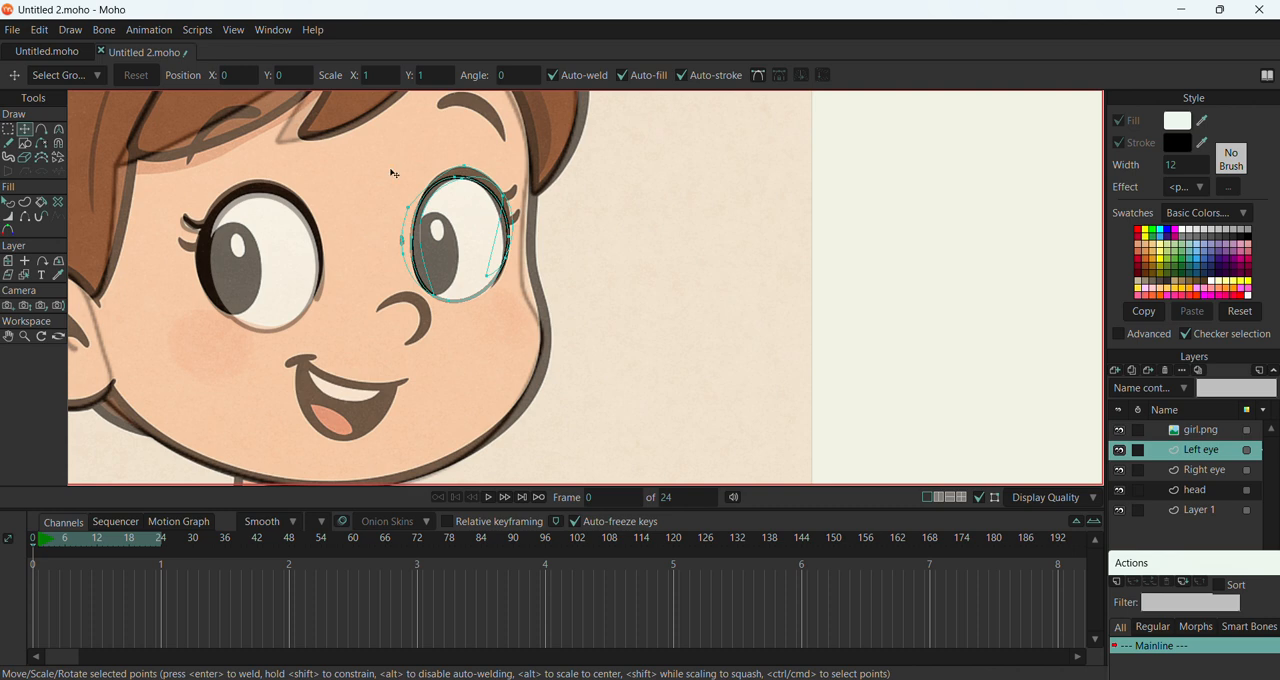
key("ctrl+z")
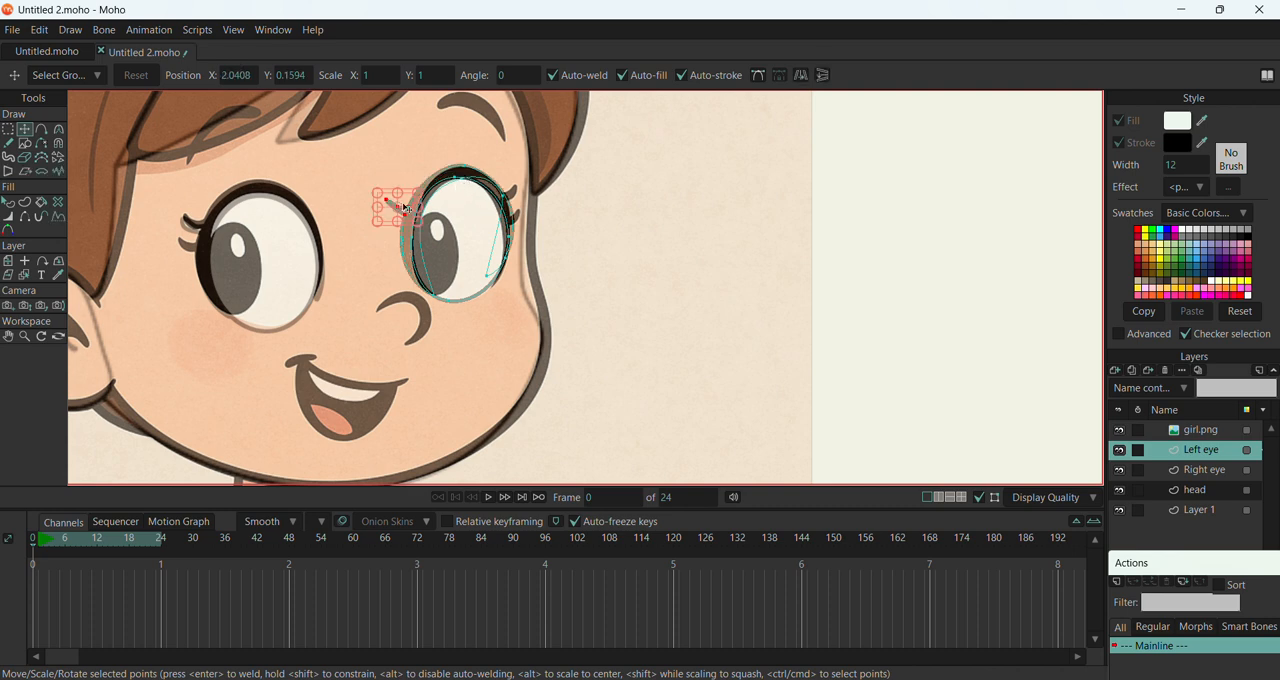
Move the leftover eyelash points in beside the upper inner edge of the Left eye's outline
left_click_drag(384, 209, 420, 214)
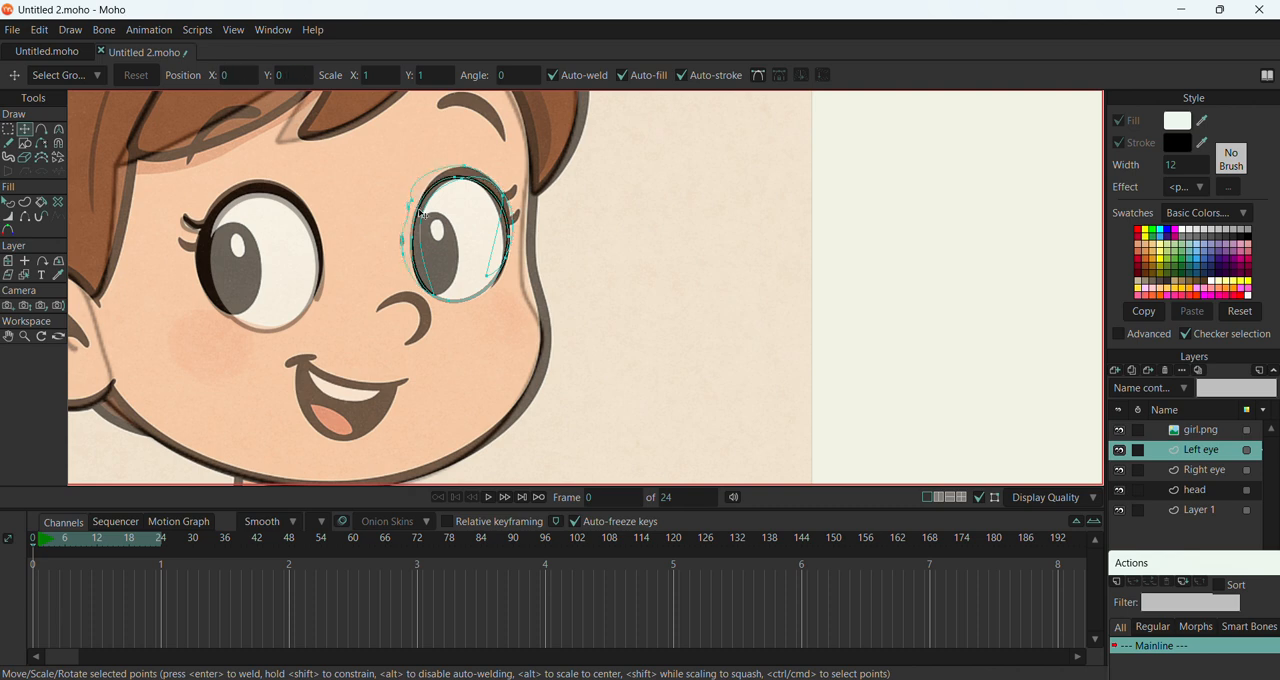
left_click(420, 206)
scroll(417, 203, "up", 12)
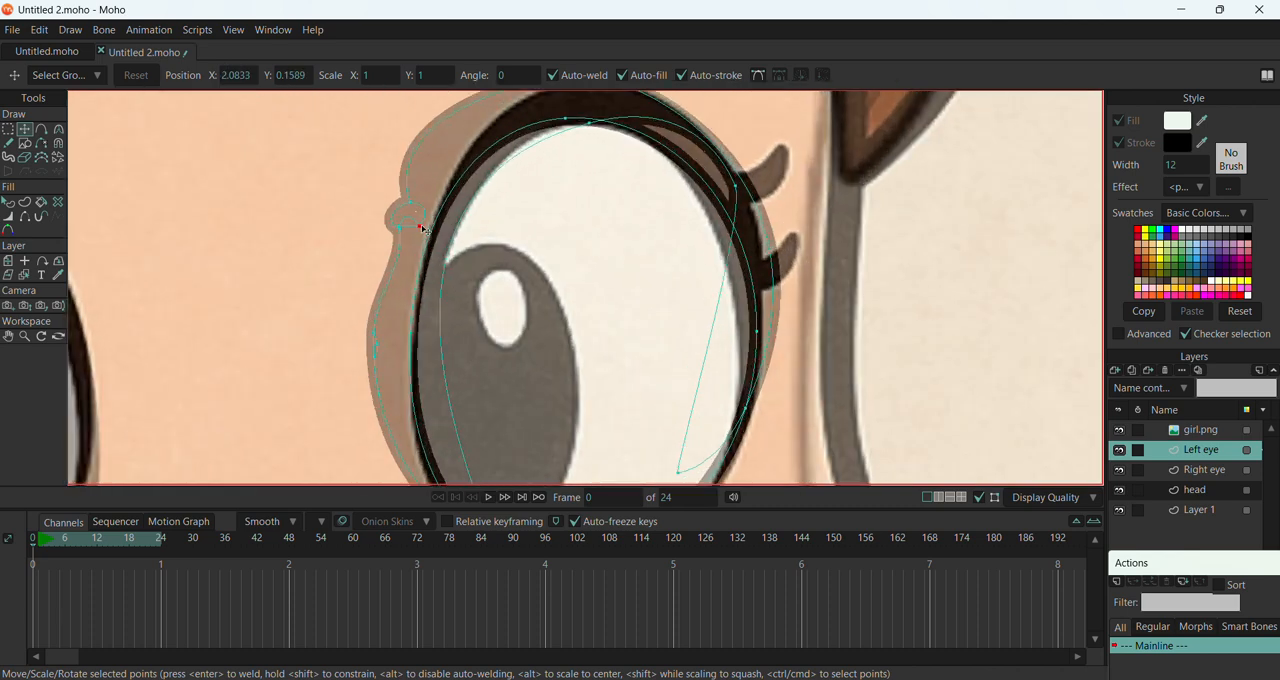
left_click_drag(416, 236, 353, 172)
left_click_drag(323, 232, 332, 225)
key("Delete")
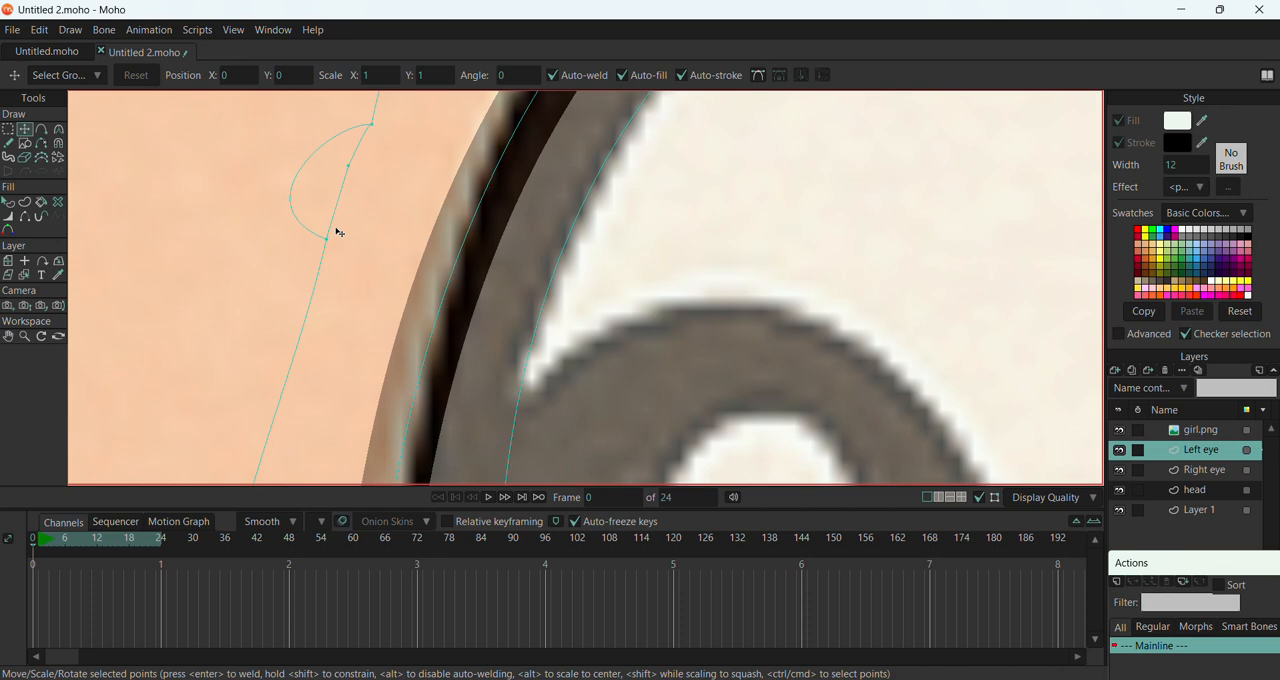
key("ctrl+z")
scroll(343, 200, "down", 3)
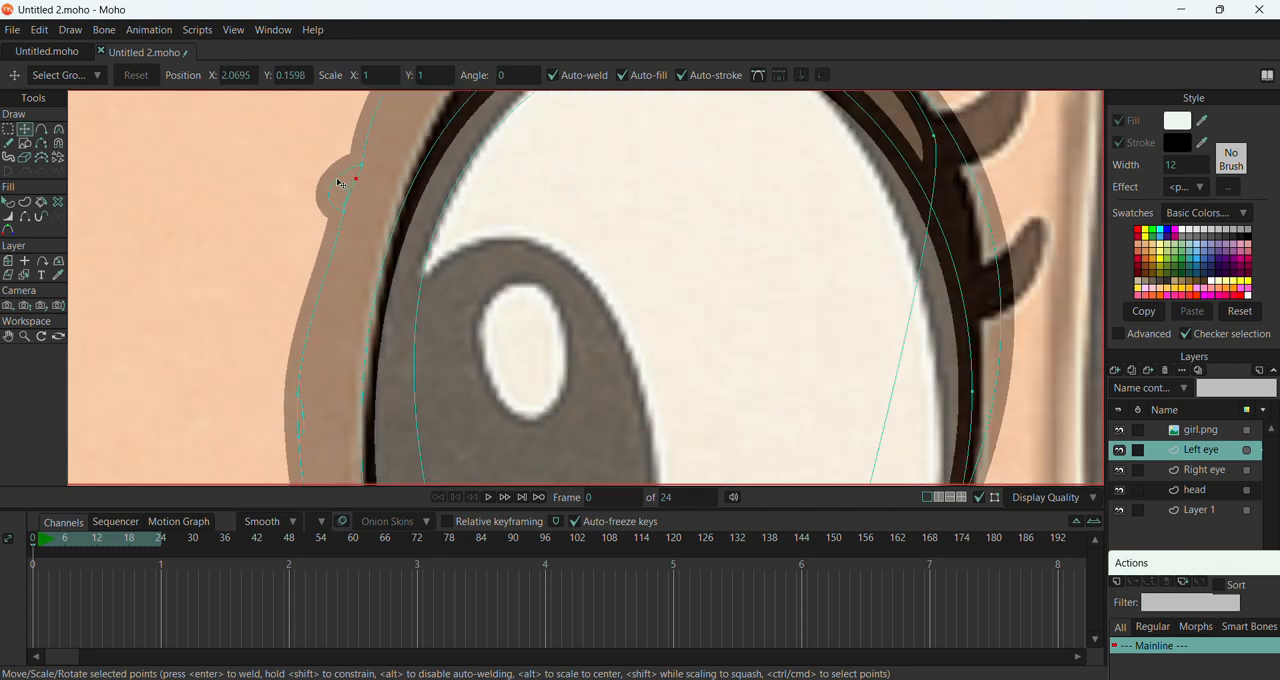
left_click_drag(355, 182, 347, 210)
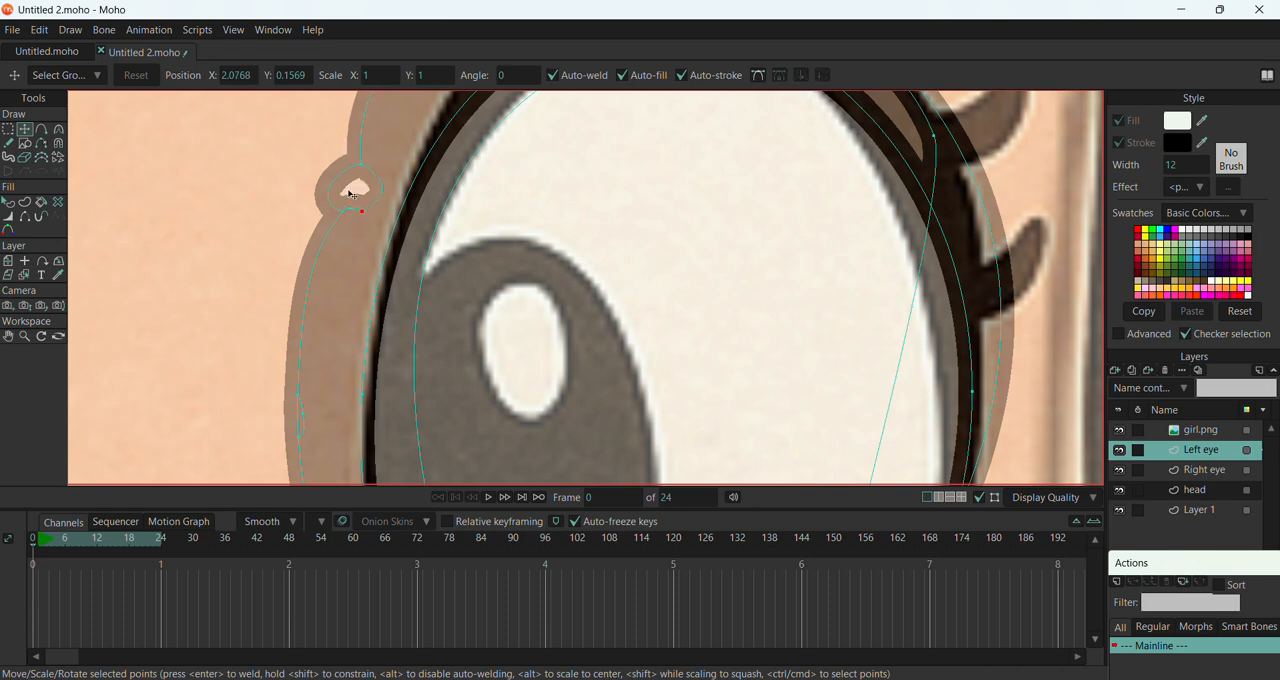
Try to delete the leftover eyelash points at the Left eye's inner edge together
left_click_drag(360, 168, 358, 168)
left_click(335, 193)
left_click(342, 214)
double_click(360, 189)
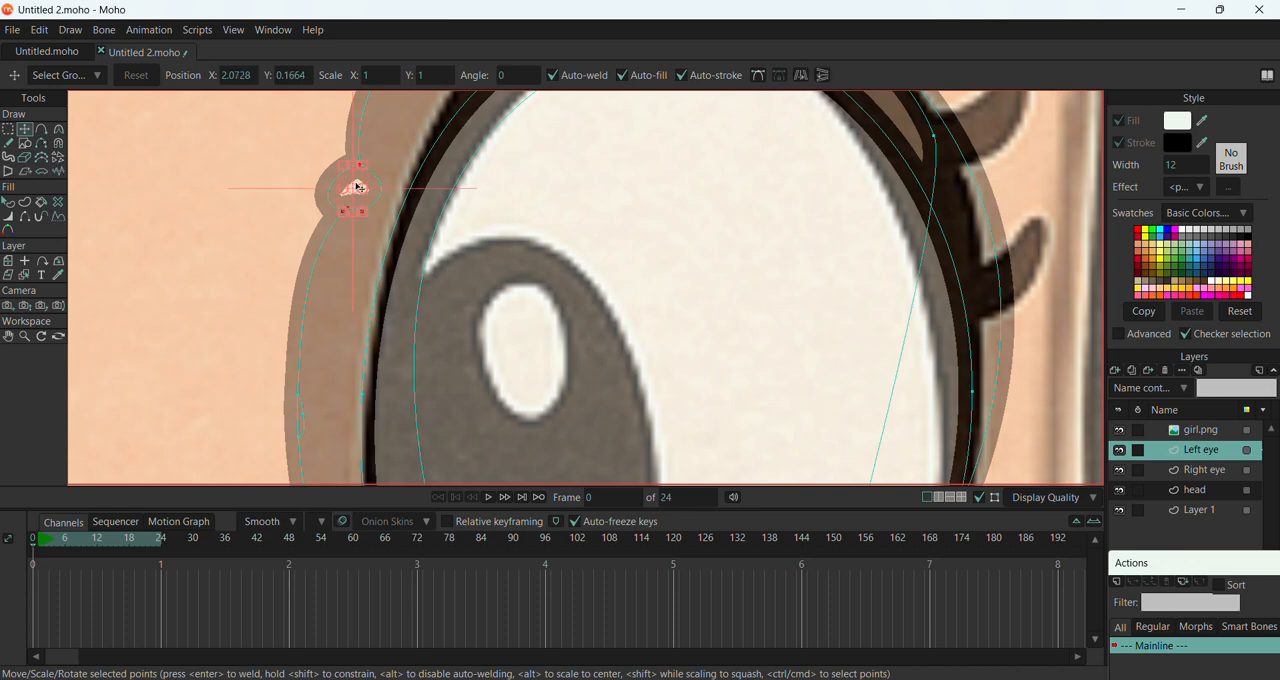
key("Delete")
scroll(368, 191, "down", 5)
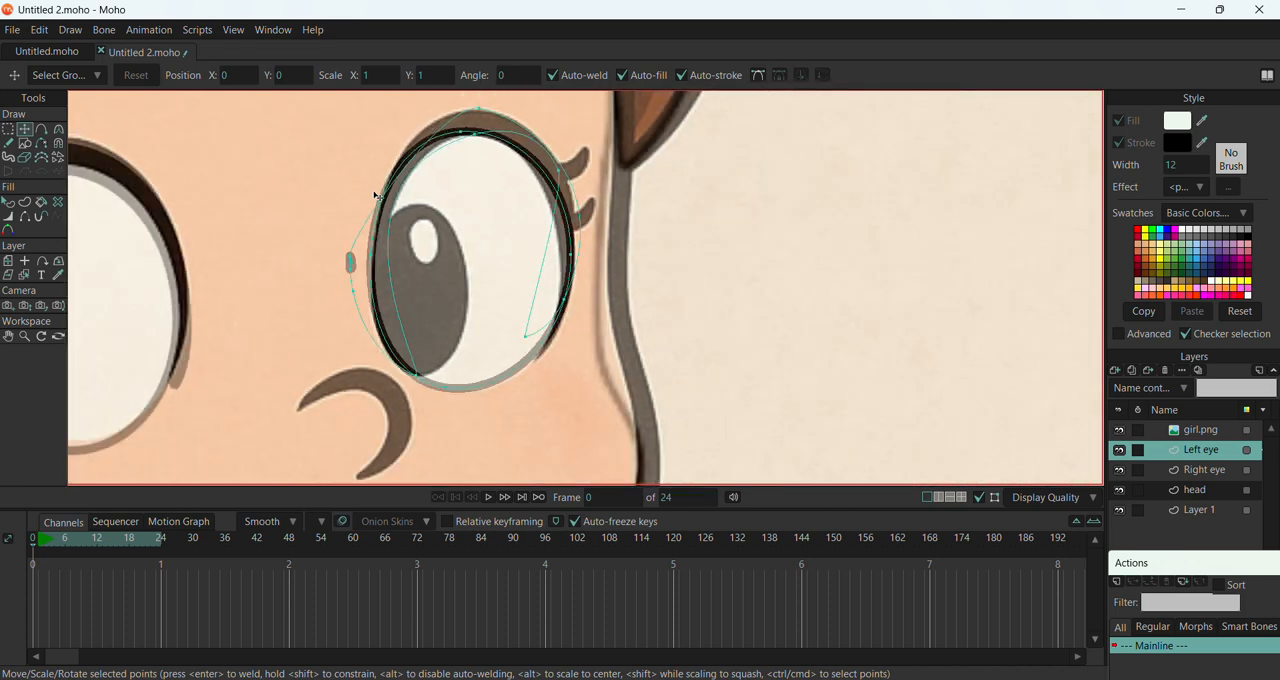
key("ctrl+z")
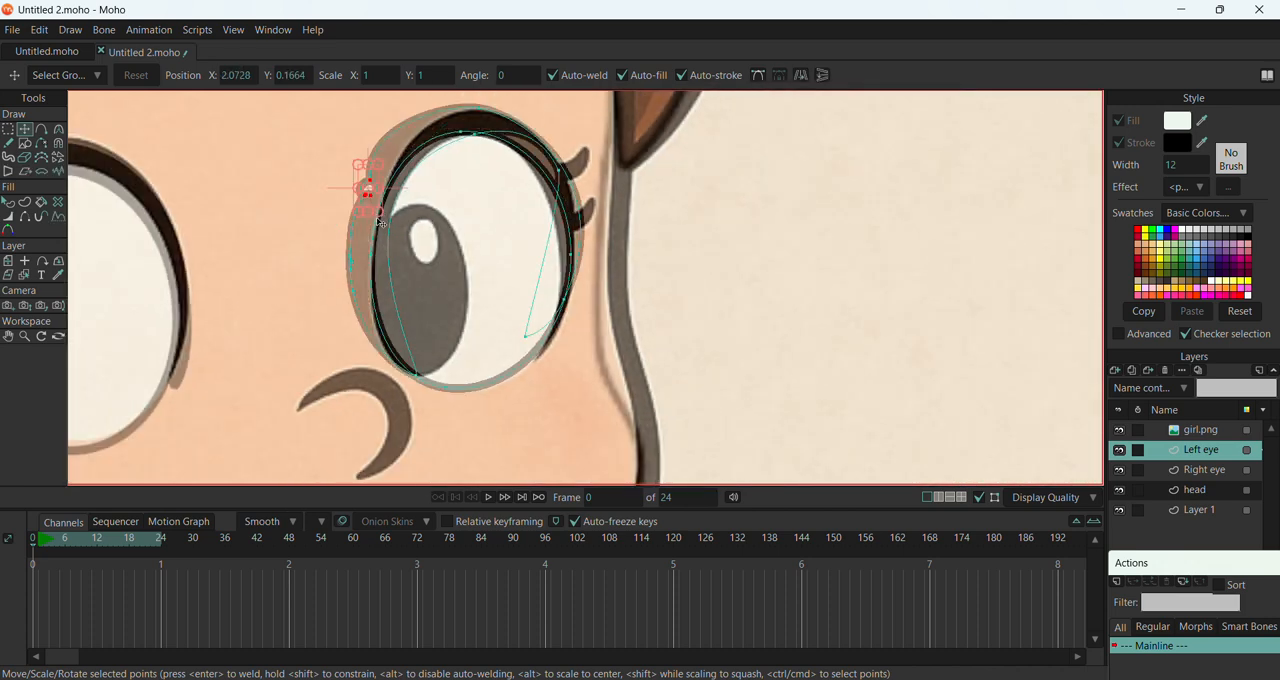
Scale the selected leftover eyelash points down slightly at the Left eye's inner edge
scroll(380, 200, "up", 5)
scroll(382, 194, "up", 3)
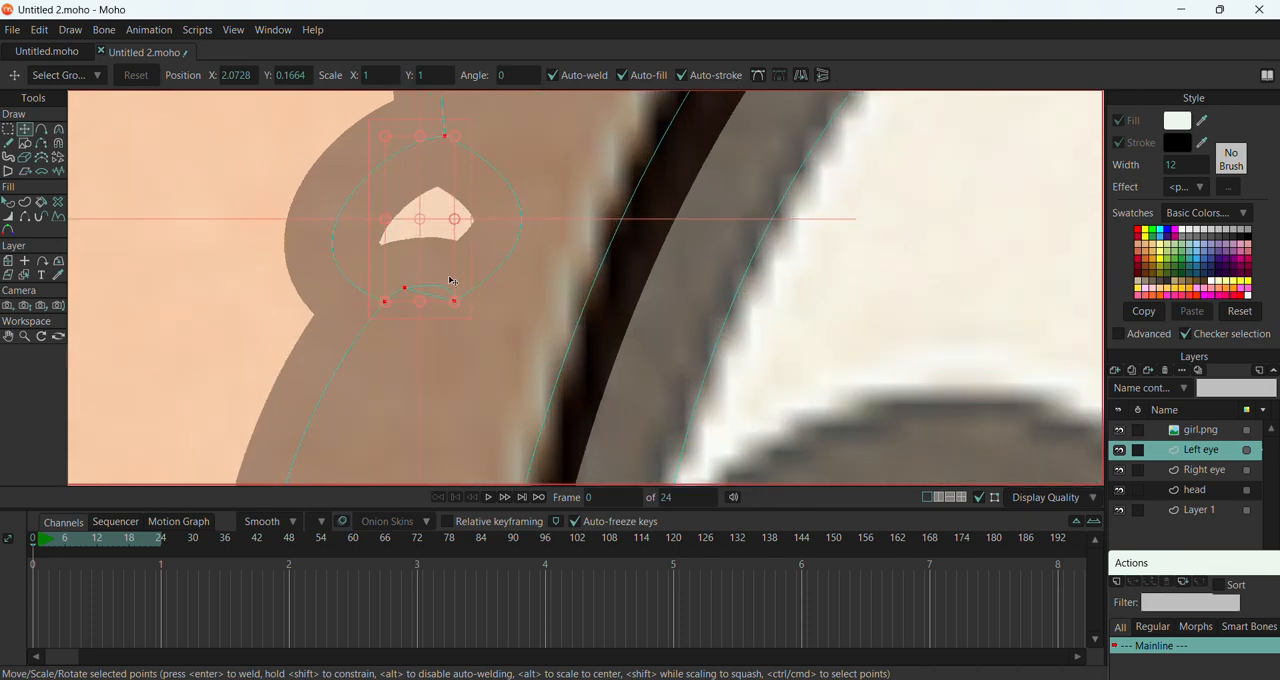
left_click_drag(453, 294, 448, 289)
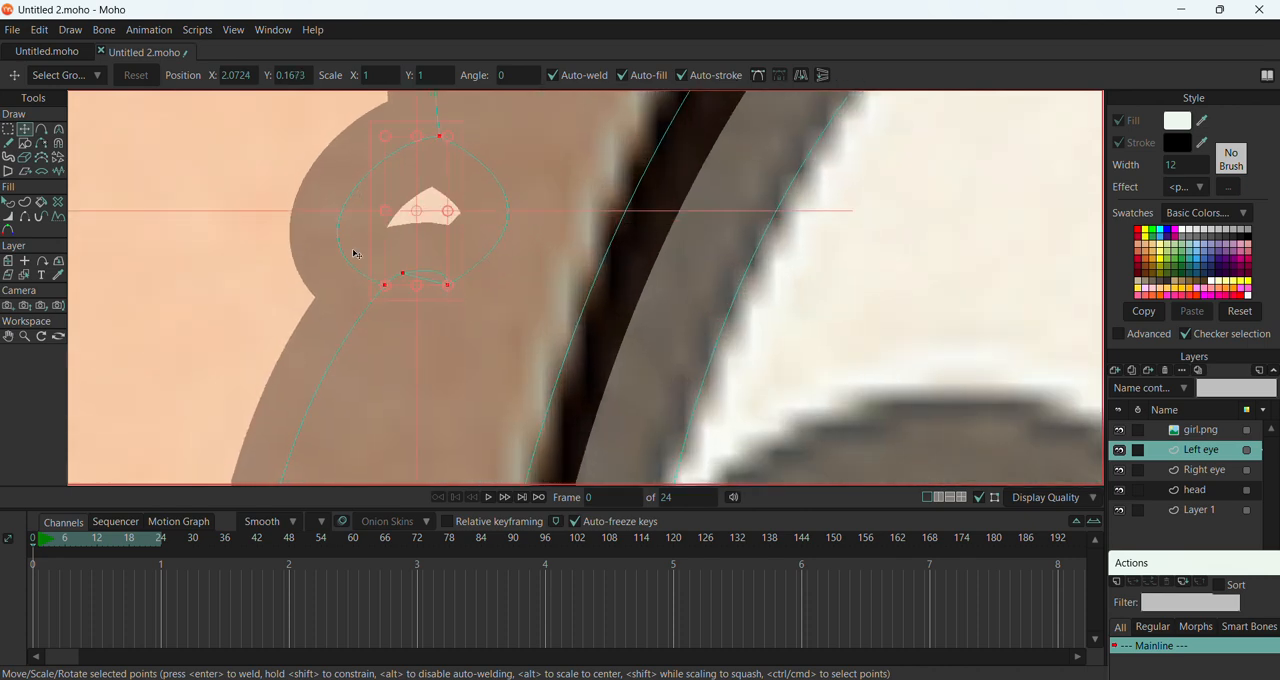
Remove the leftover eyelash bump's curve segments from the Left eye's inner edge with the Delete Edge tool
left_click(42, 131)
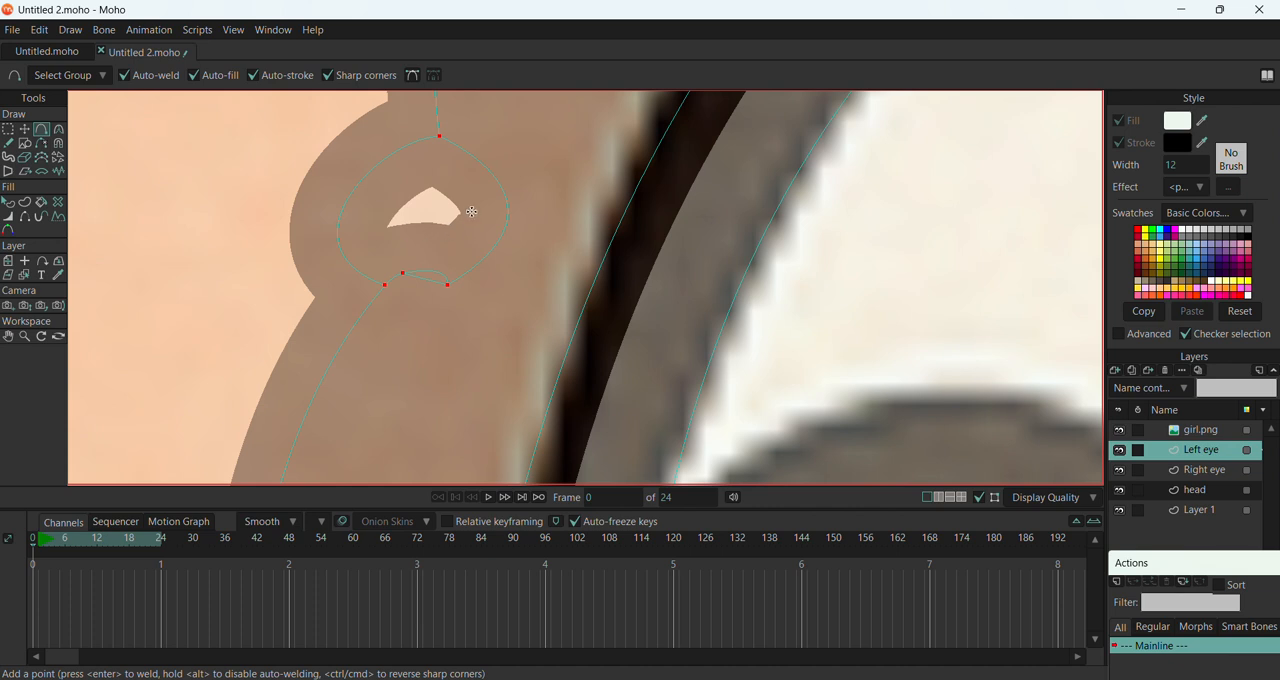
left_click(42, 143)
left_click(508, 196)
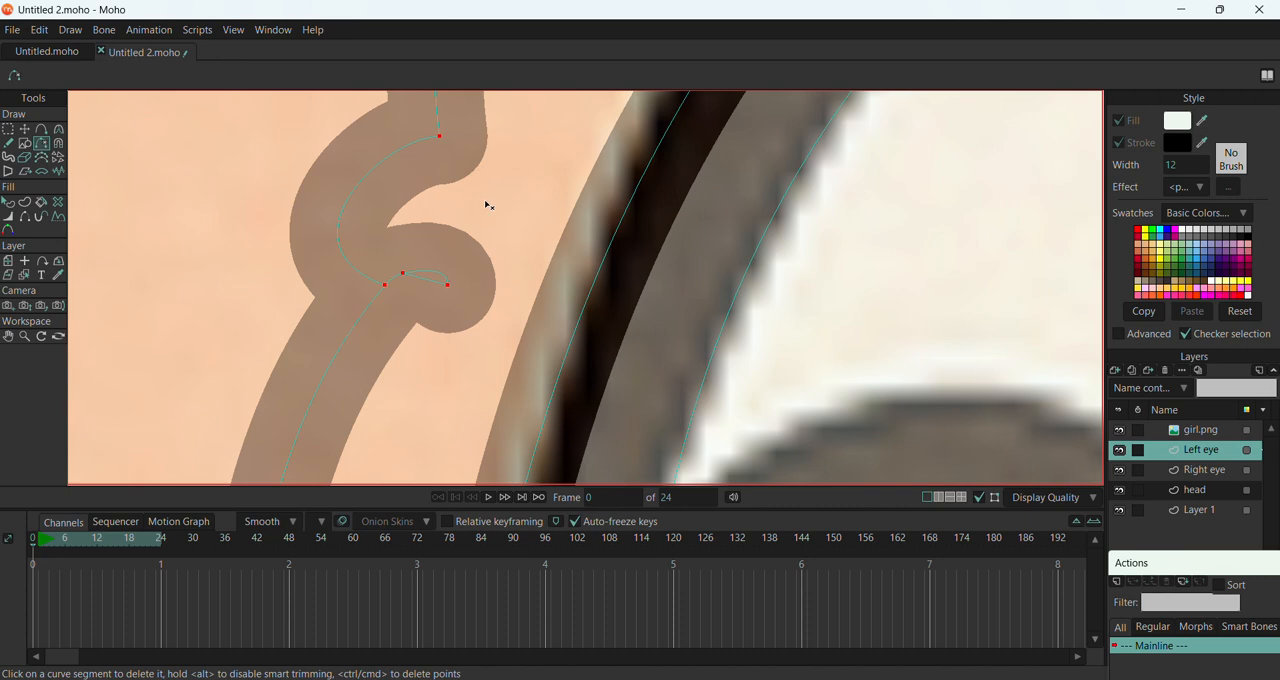
scroll(480, 210, "down", 4)
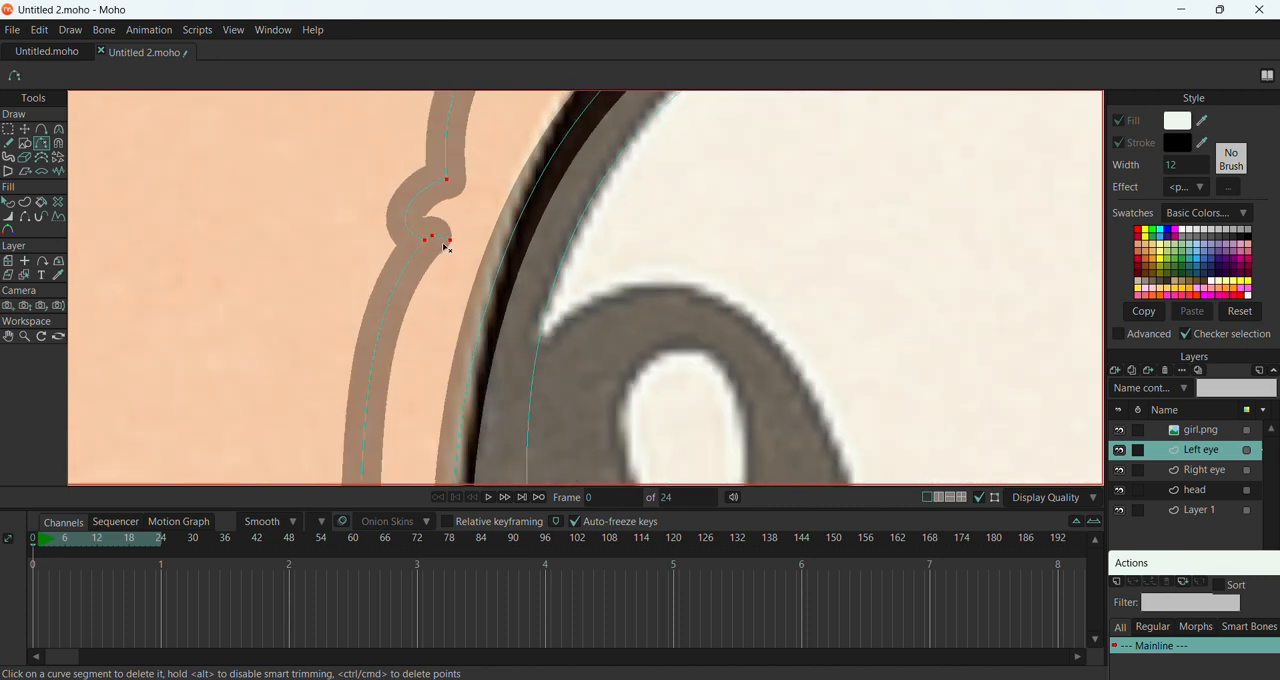
scroll(445, 247, "down", 5)
scroll(445, 247, "up", 5)
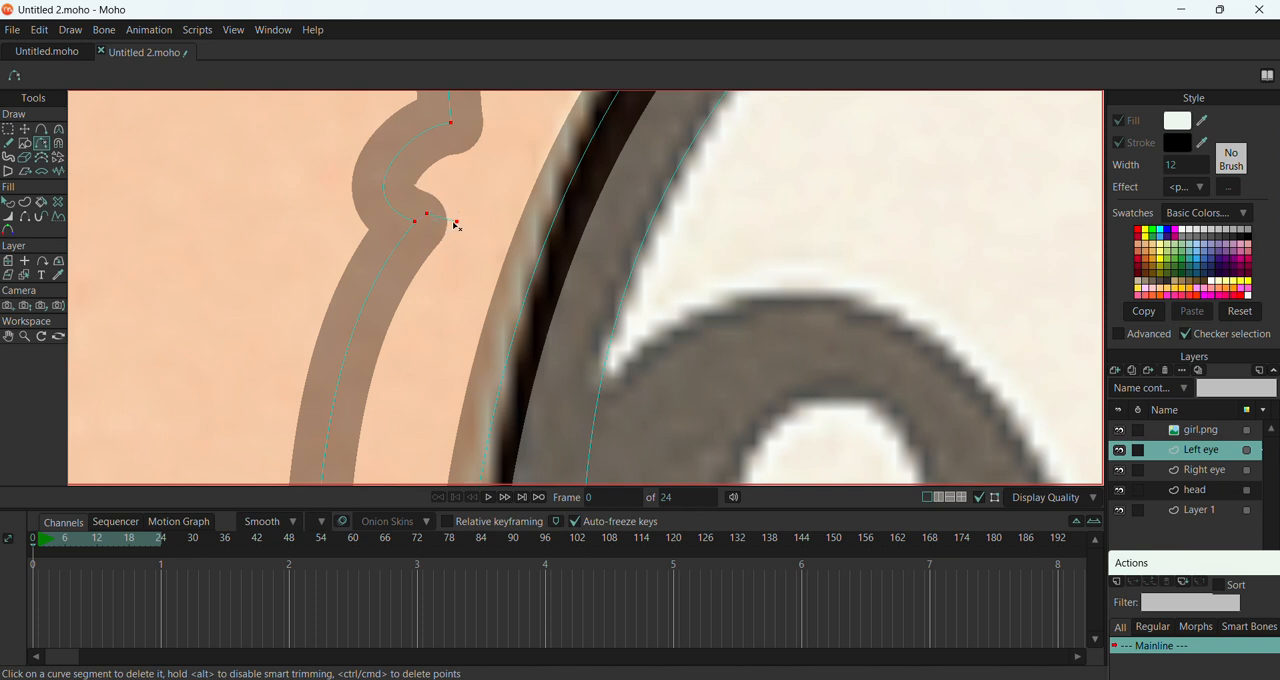
left_click(390, 195)
Close the gap in the Left eye's outer outline by welding its two open end points at the inner edge
scroll(366, 206, "down", 5)
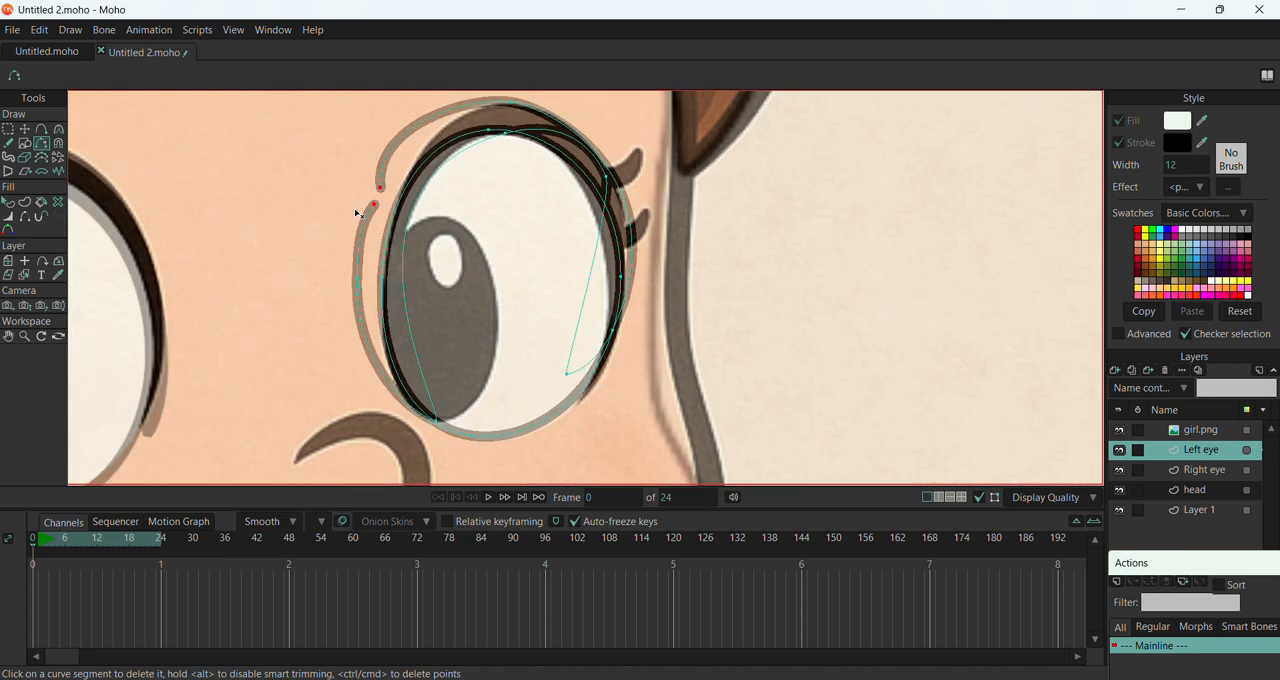
scroll(357, 213, "down", 2)
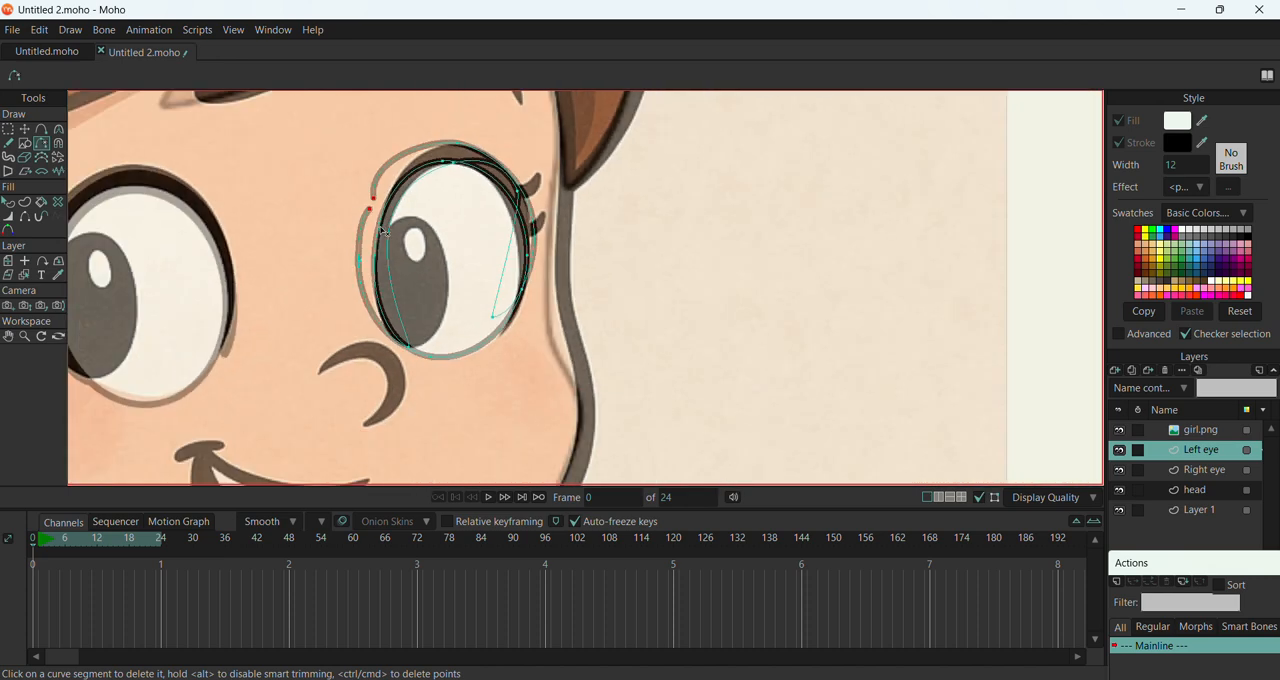
left_click(30, 131)
scroll(352, 200, "up", 5)
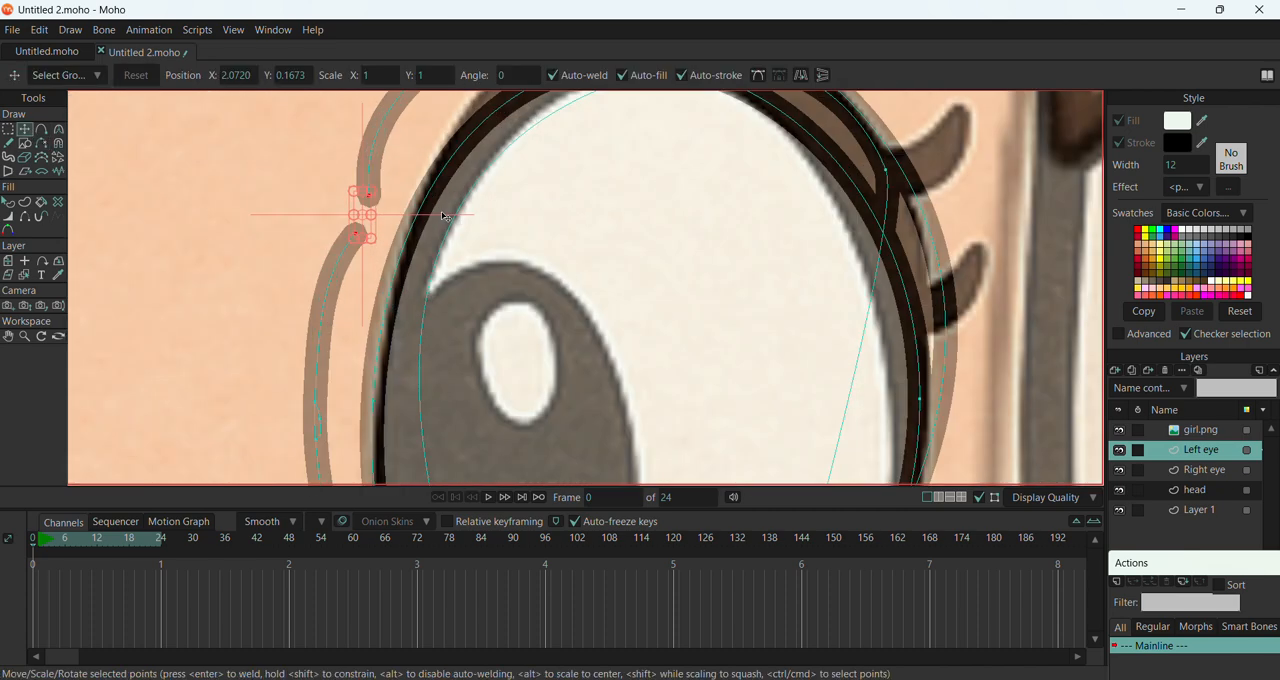
mouse_move(342, 196)
left_mouse_down()
mouse_move(326, 206)
mouse_move(320, 246)
mouse_move(352, 263)
mouse_move(321, 245)
left_mouse_up()
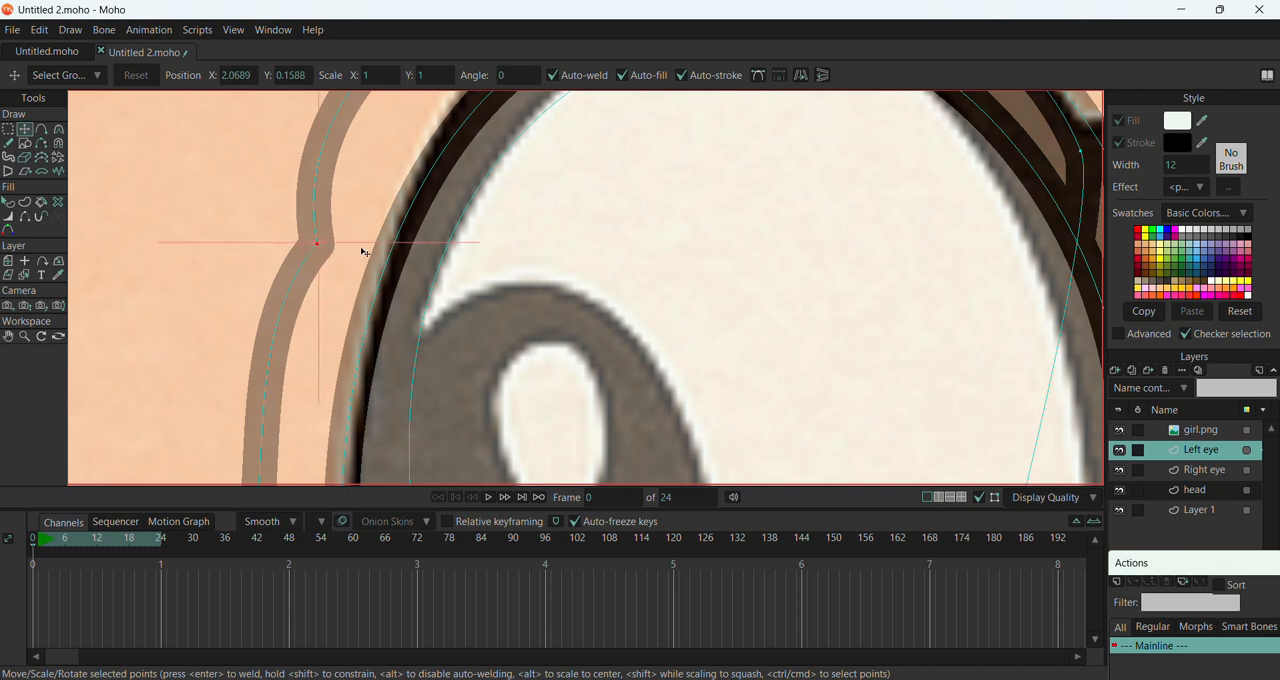
scroll(363, 252, "down", 5)
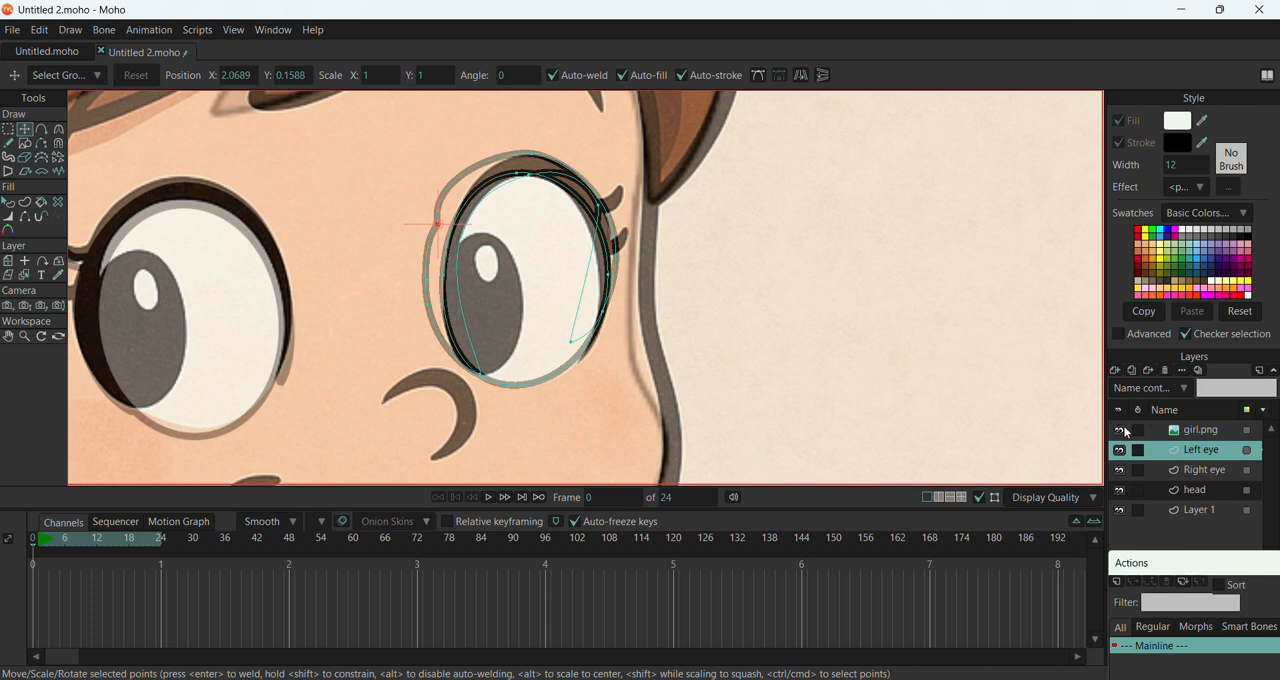
Hide the girl.png layer and move the stray point at the Left eye's upper outer edge down inside the eye white
left_click(1119, 430)
scroll(558, 230, "up", 4)
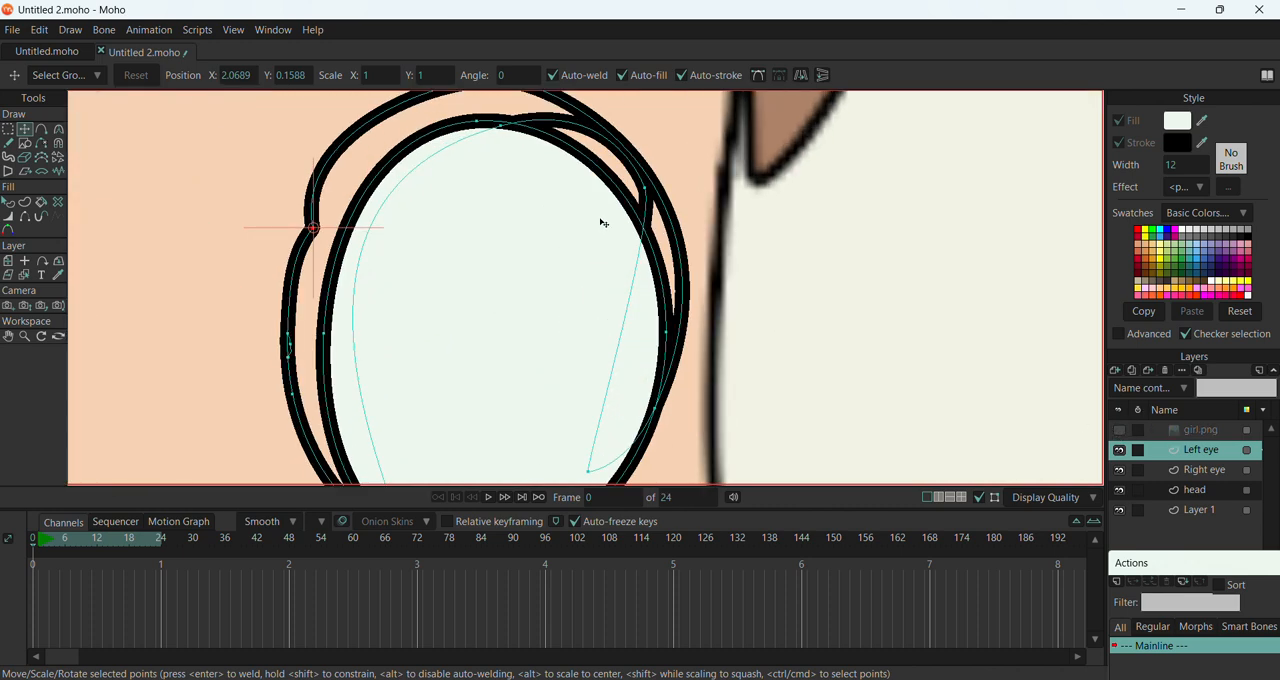
left_click_drag(654, 196, 626, 294)
left_click(646, 190)
scroll(571, 177, "down", 3)
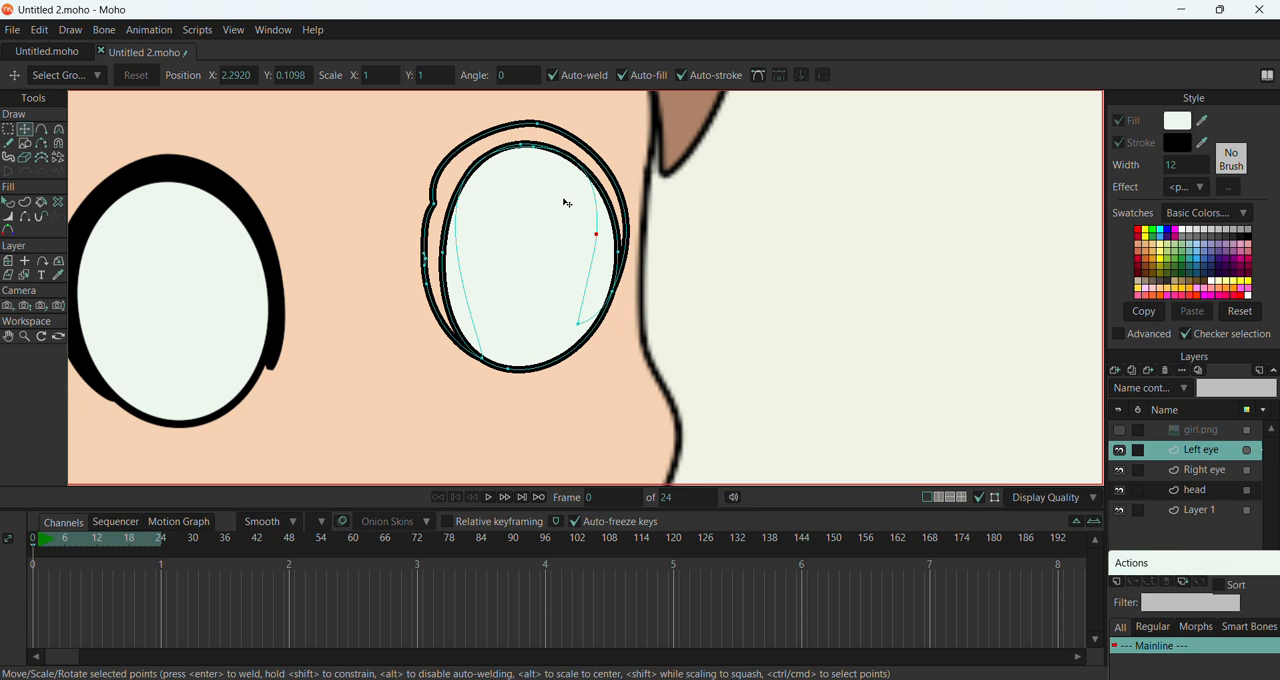
Delete the welded bump point and the neighbouring surplus point from the inner side of the Left eye's outer outline
left_click(437, 206)
left_click_drag(438, 208, 428, 203)
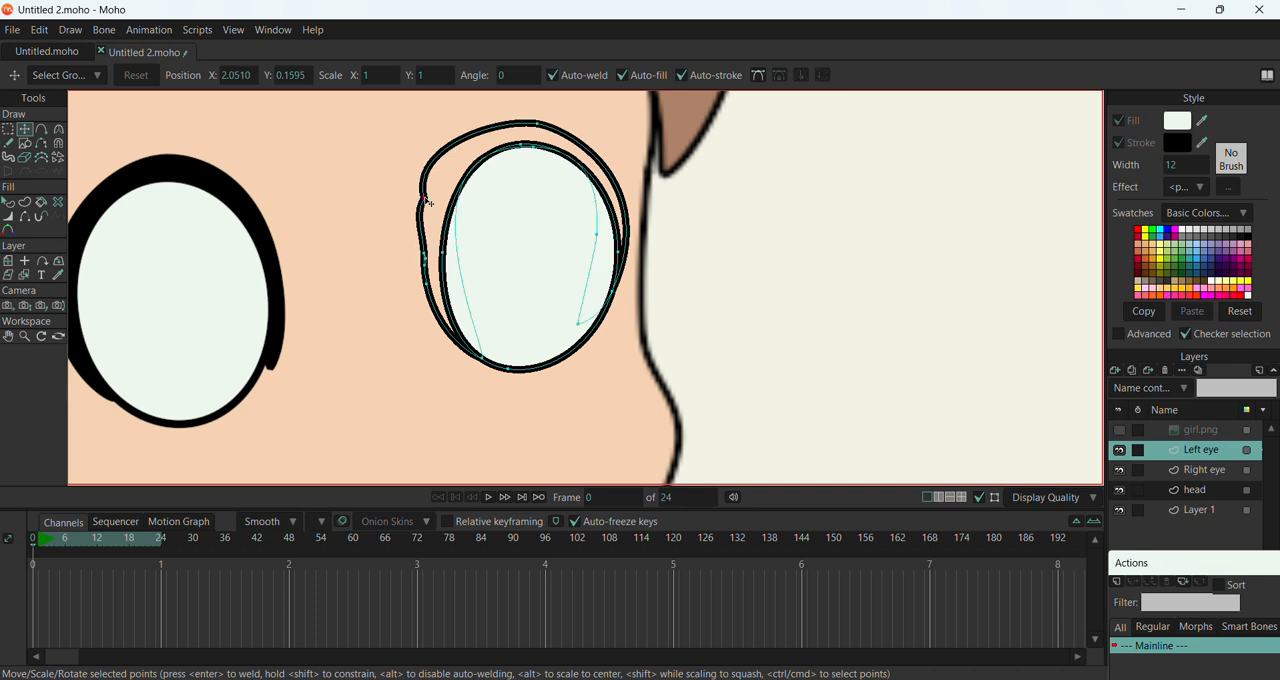
key("Delete")
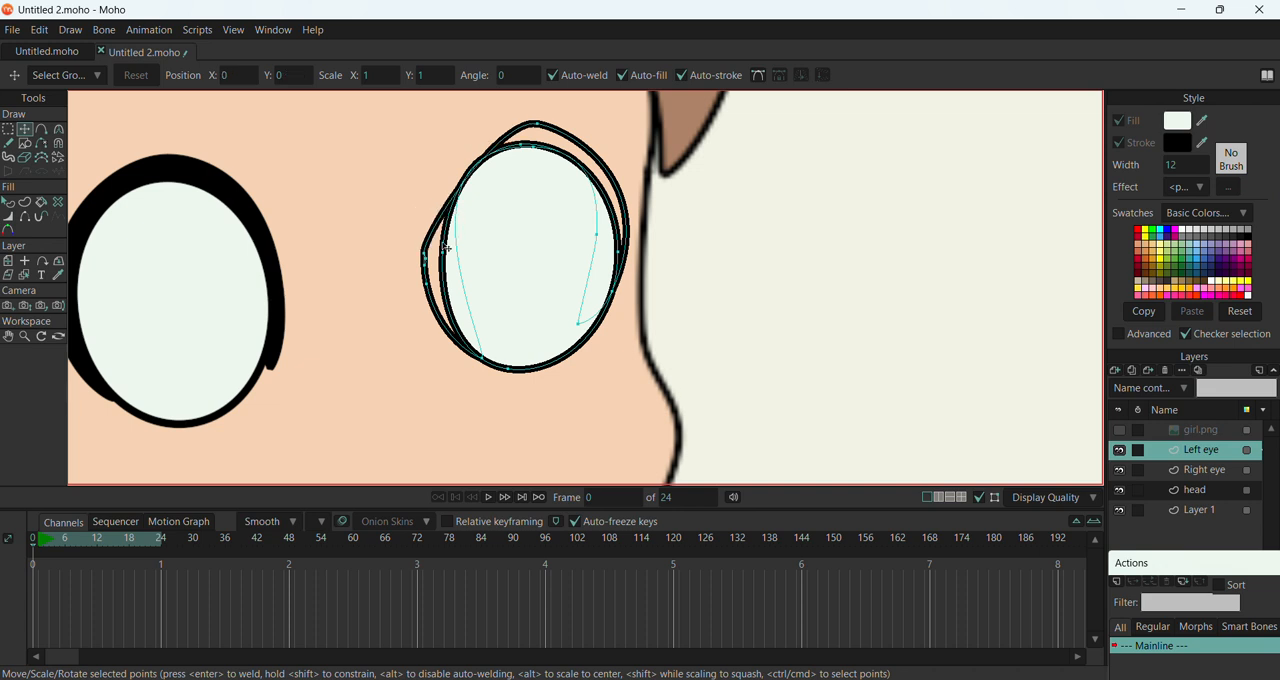
left_click_drag(425, 262, 444, 168)
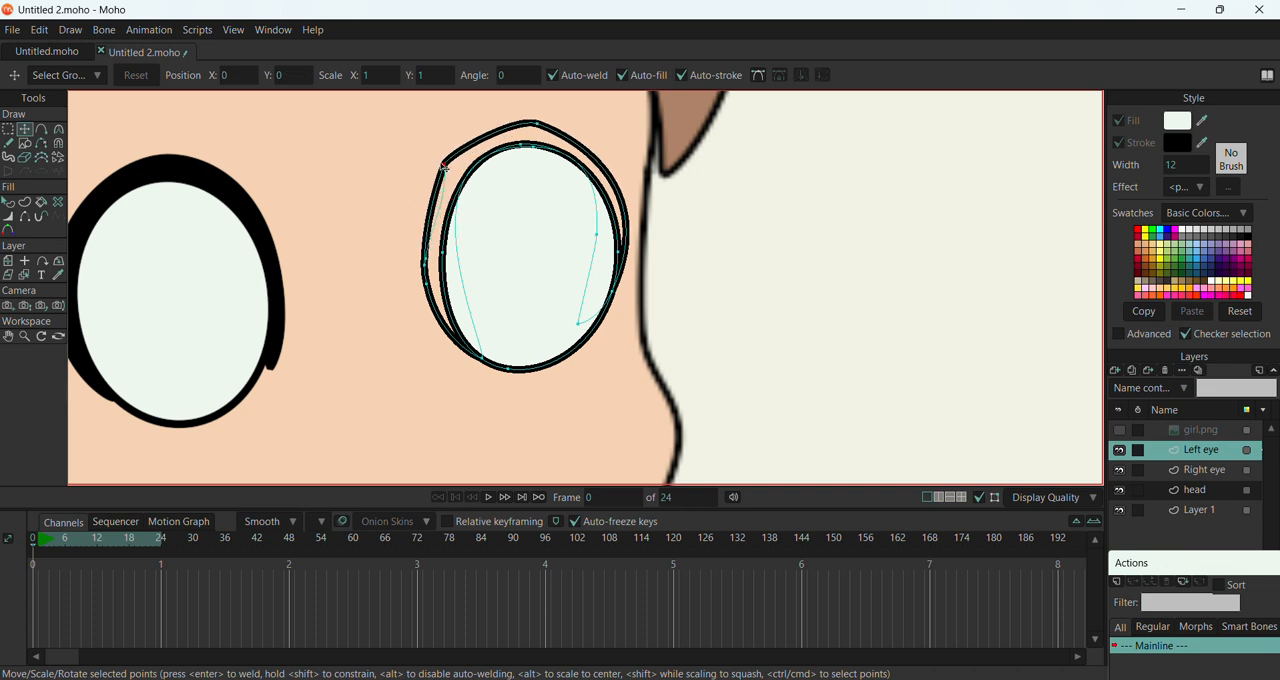
key("Delete")
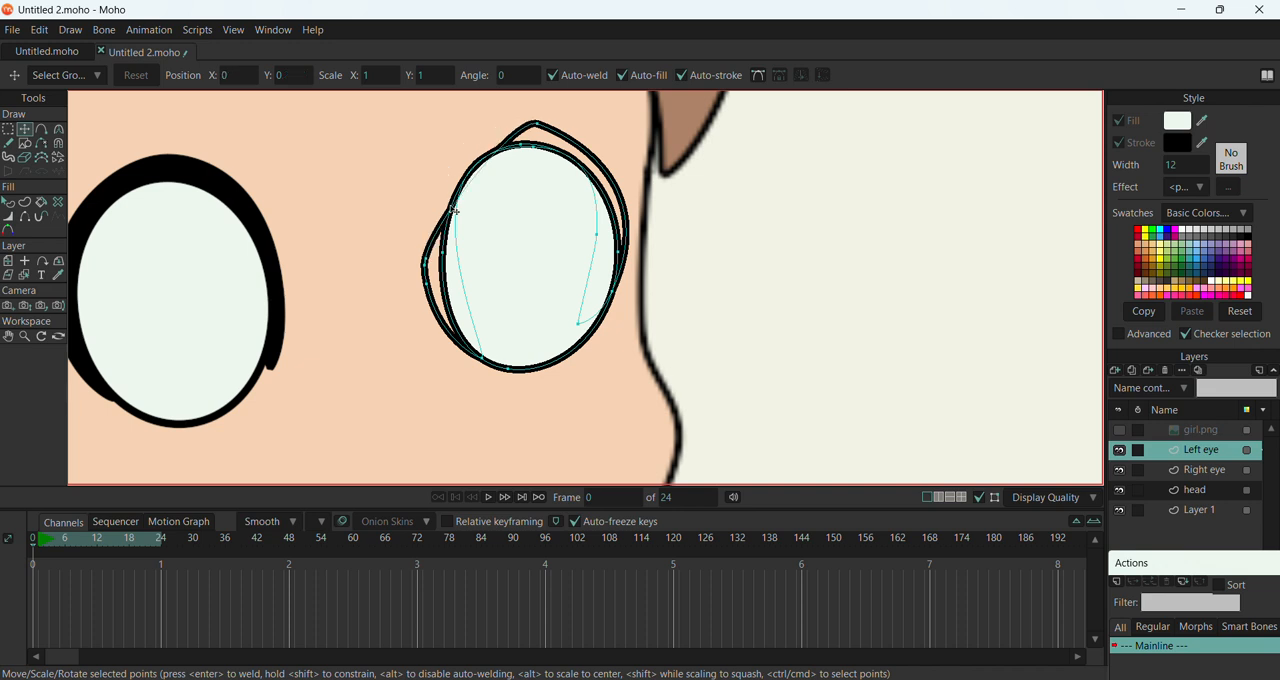
Delete surplus points along the top, inner side and lower outer edge of the Left eye's outer outline
left_click_drag(425, 264, 432, 198)
mouse_move(537, 123)
left_mouse_down()
mouse_move(462, 136)
mouse_move(471, 130)
left_mouse_up()
key("Delete")
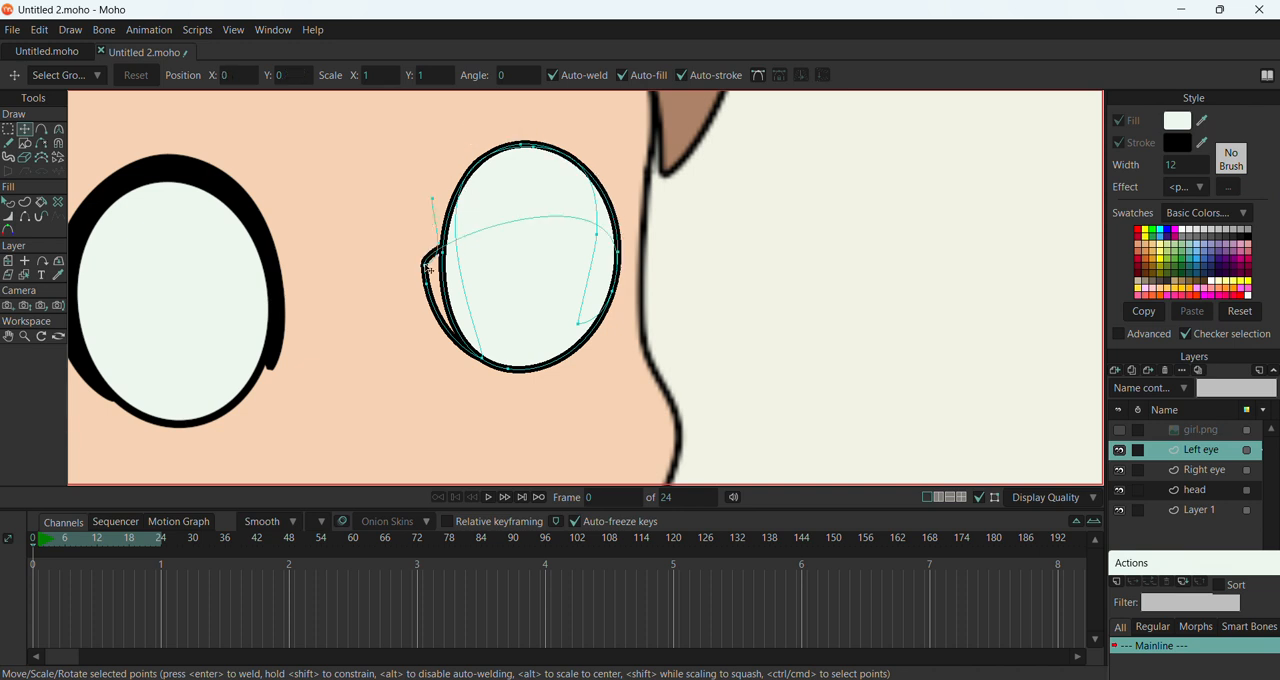
mouse_move(428, 268)
left_mouse_down()
mouse_move(440, 180)
mouse_move(455, 140)
mouse_move(472, 136)
left_mouse_up()
key("Delete")
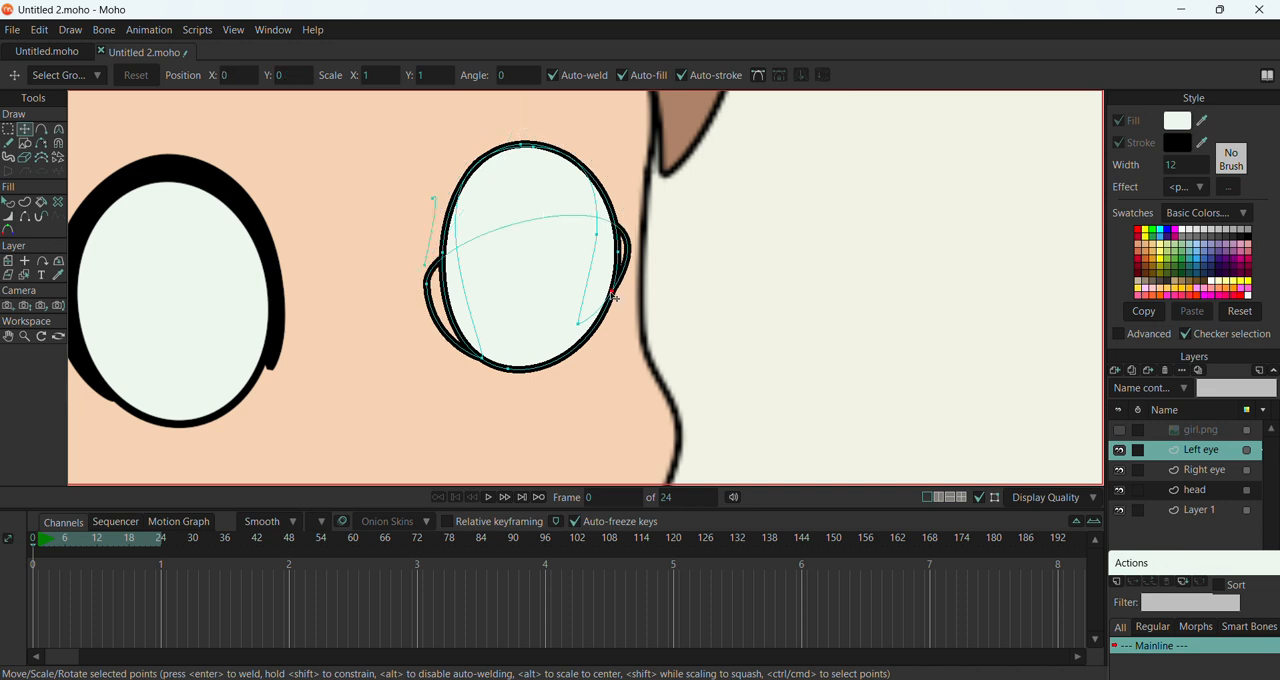
key("Delete")
left_click(579, 326)
key("Delete")
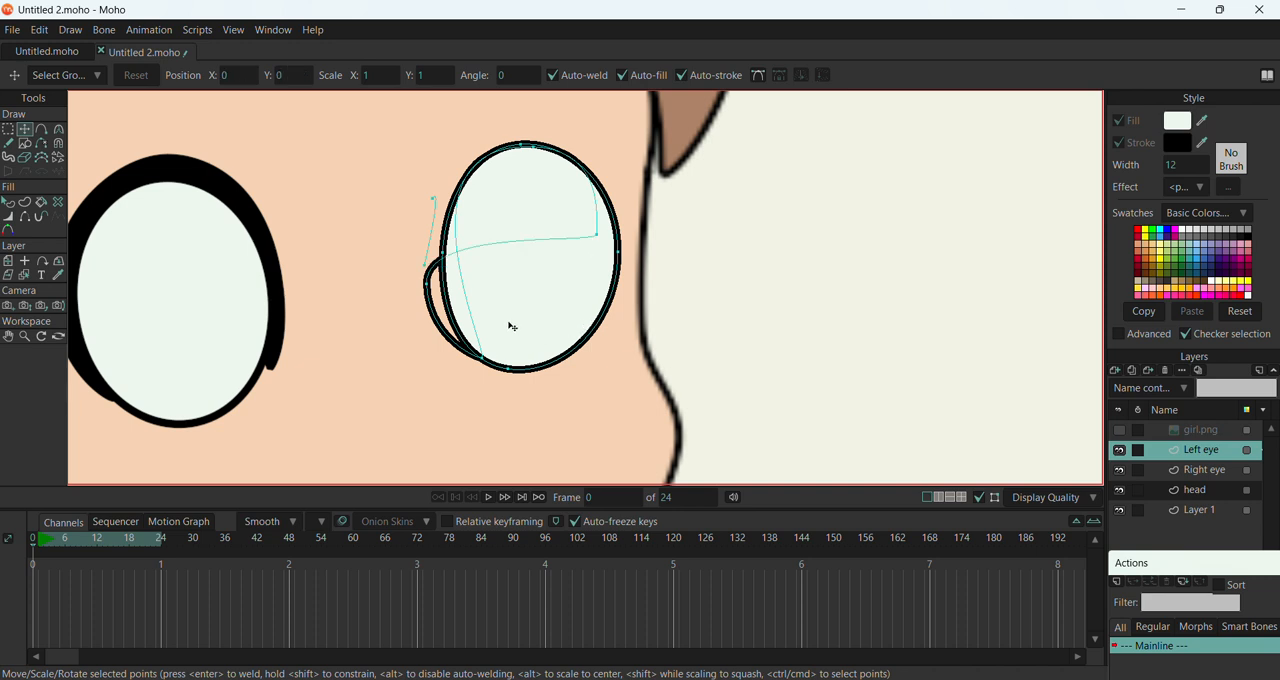
Rearrange the leftover outline's points inside the Left eye and delete the stray point sticking out past its inner edge
mouse_move(600, 240)
left_mouse_down()
mouse_move(506, 180)
mouse_move(445, 165)
mouse_move(444, 177)
mouse_move(478, 180)
mouse_move(464, 232)
mouse_move(572, 240)
mouse_move(503, 194)
left_mouse_up()
left_click(435, 190)
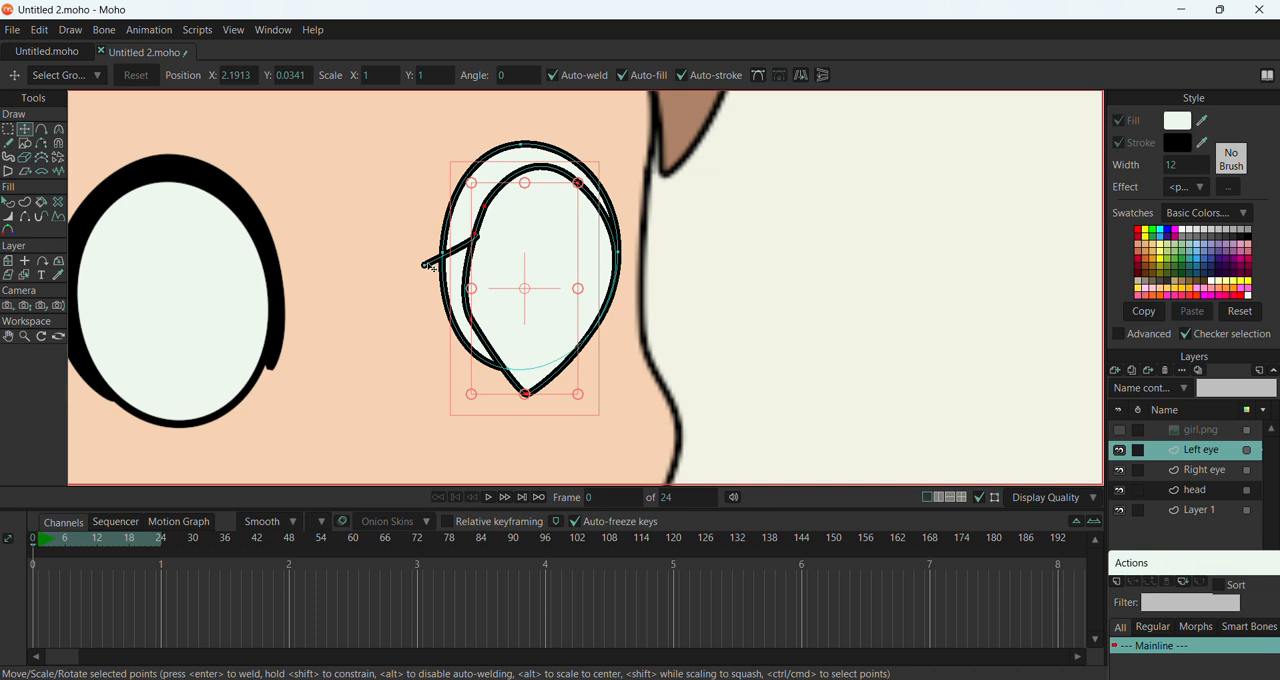
left_click(427, 264)
key("Delete")
Reshape the second Left eye outline into a smooth oval offset toward the inner side, rounding the curvature at its upper points
left_click_drag(516, 252, 475, 250)
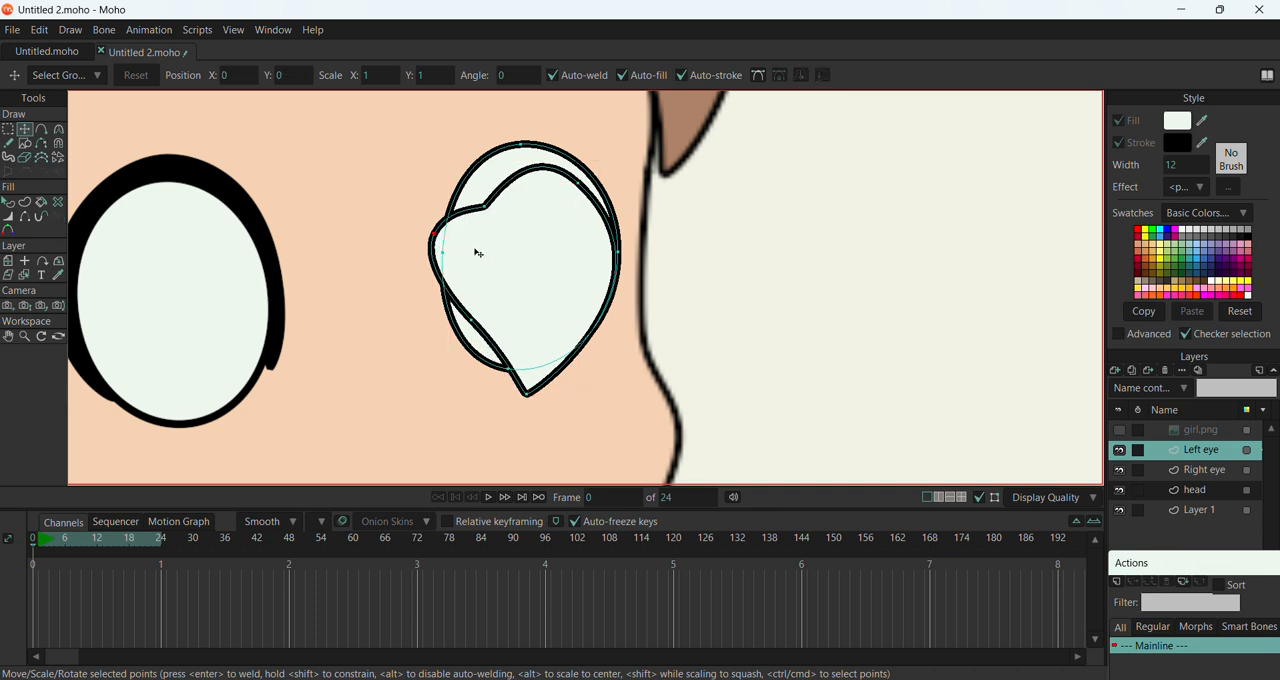
left_click_drag(486, 206, 466, 152)
left_click_drag(525, 392, 543, 340)
left_click_drag(473, 321, 486, 358)
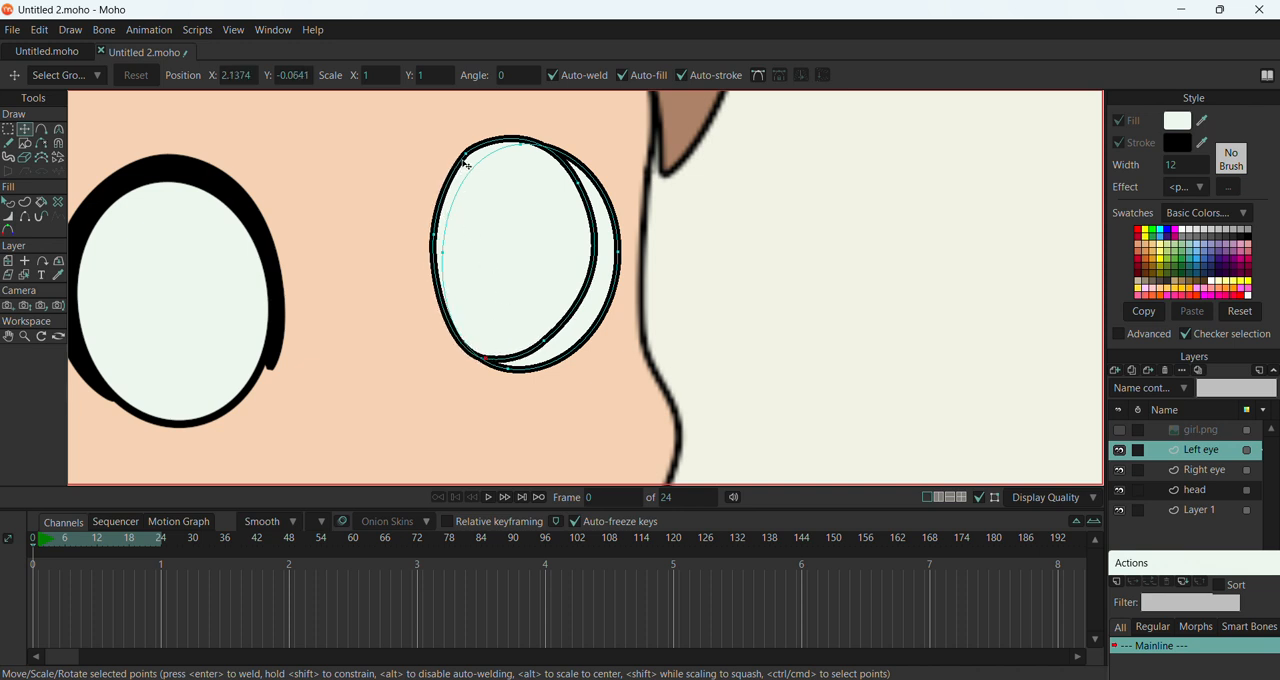
left_click_drag(465, 159, 471, 155)
left_click(58, 129)
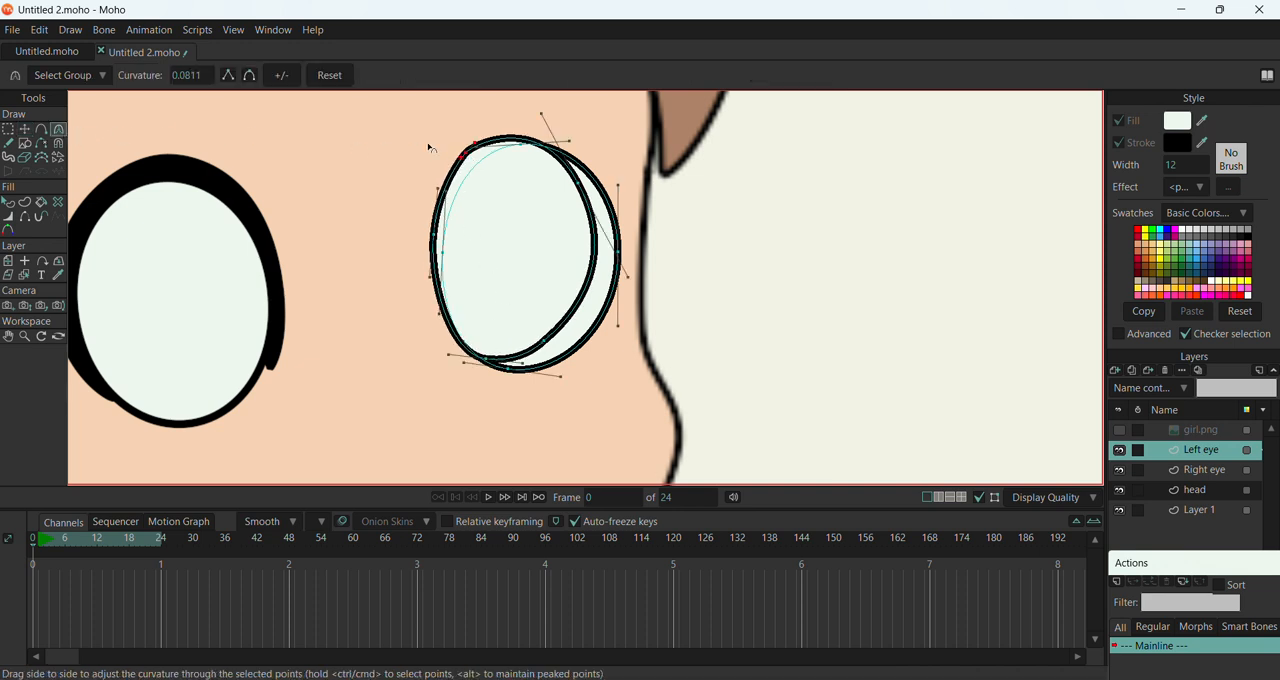
left_click_drag(478, 146, 491, 131)
Send the offset oval shape behind the Left eye's white shape and fill it with black
left_click(8, 202)
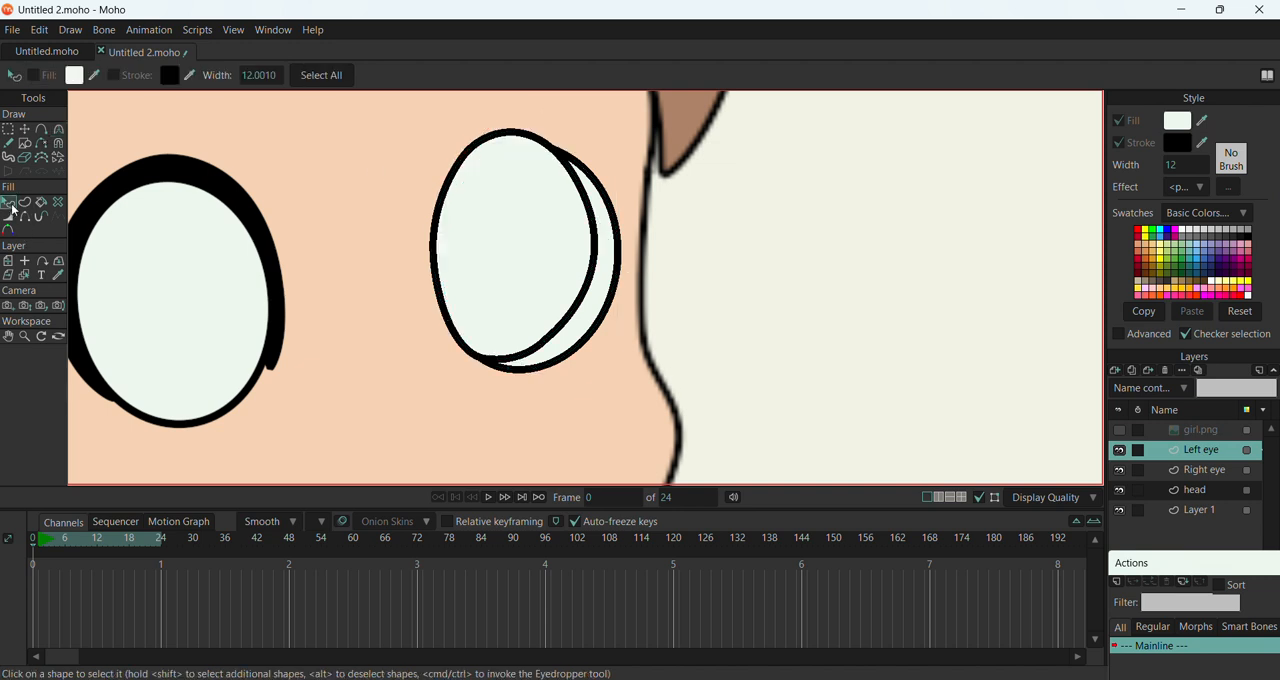
left_click(462, 260)
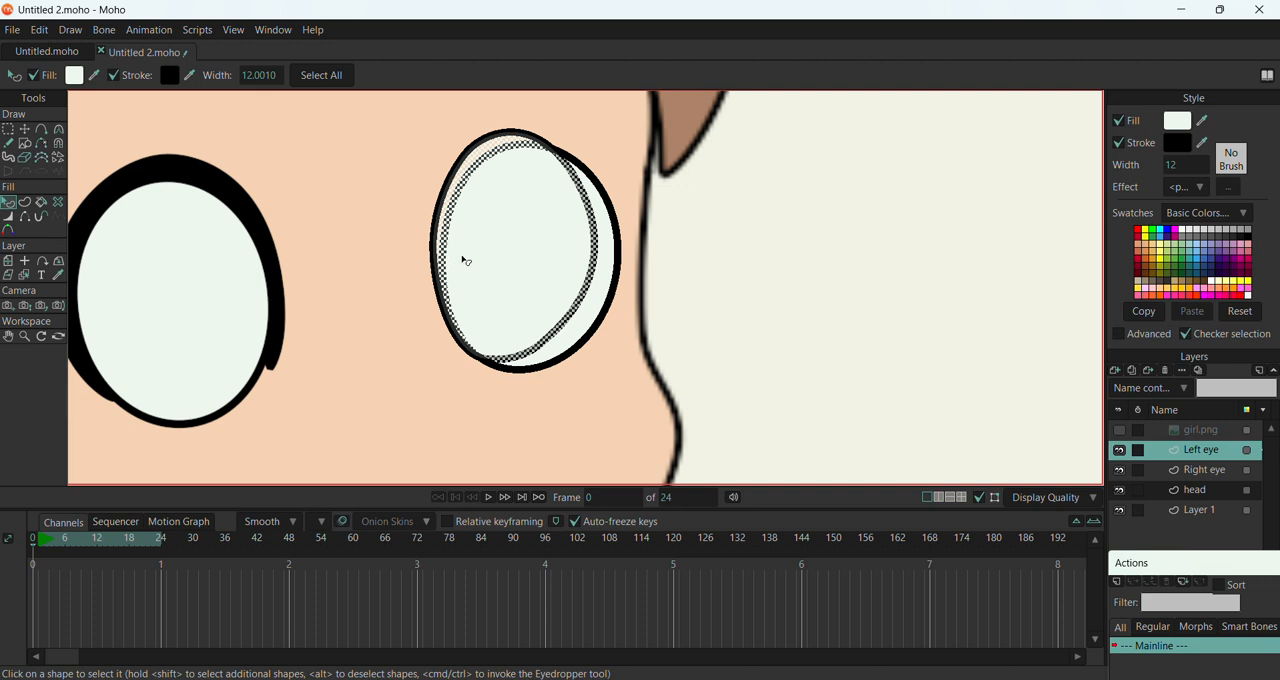
key("Down")
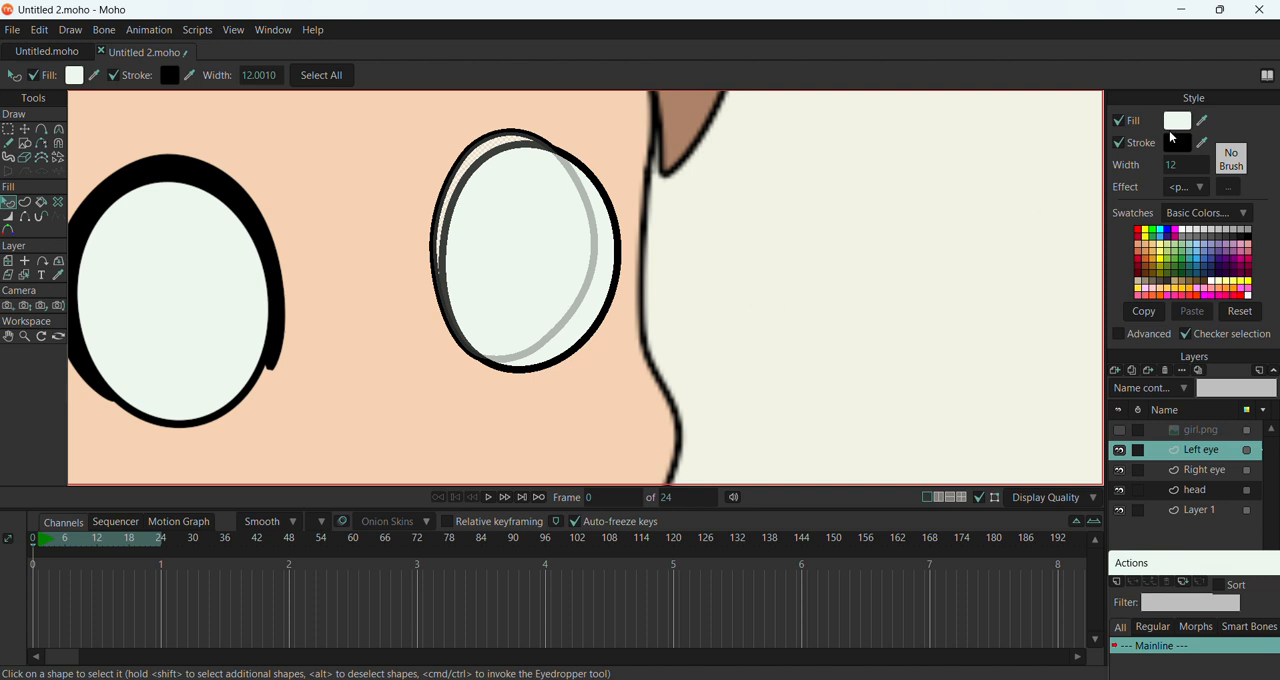
left_click_drag(1203, 121, 1184, 141)
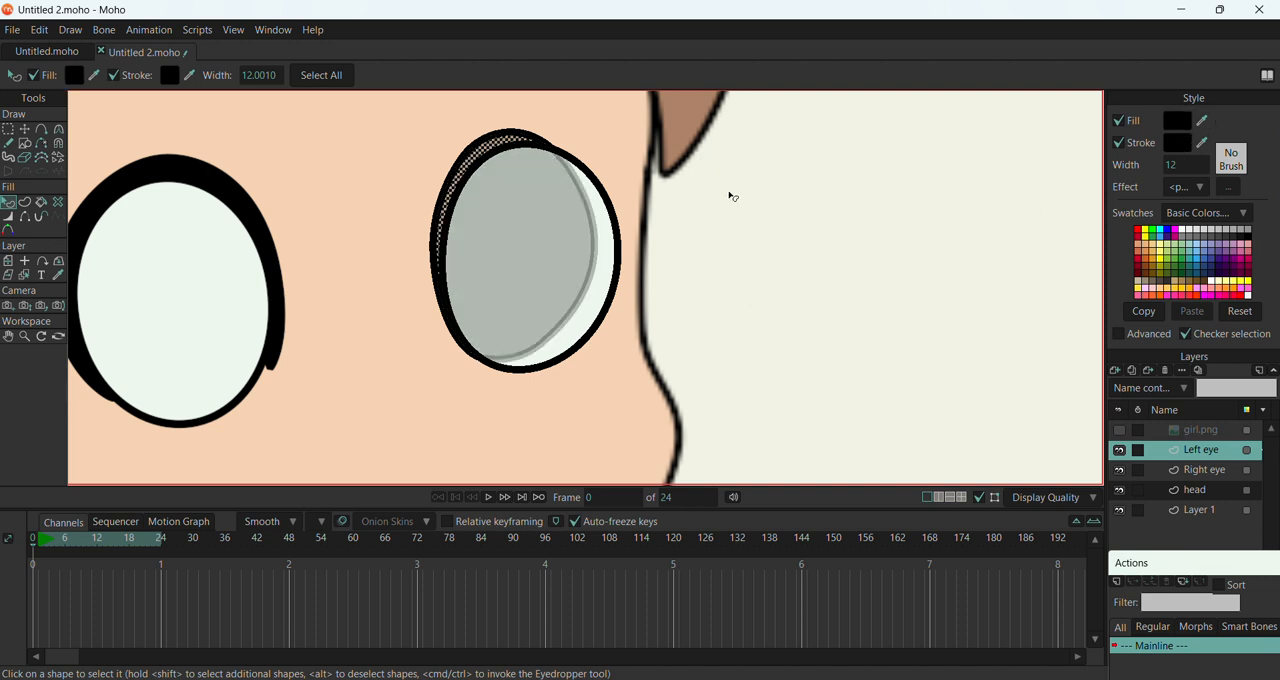
Show the girl.png layer again and shift the black oval's points up and outward to match the reference's upper eyelid
left_click(26, 131)
left_click(584, 377)
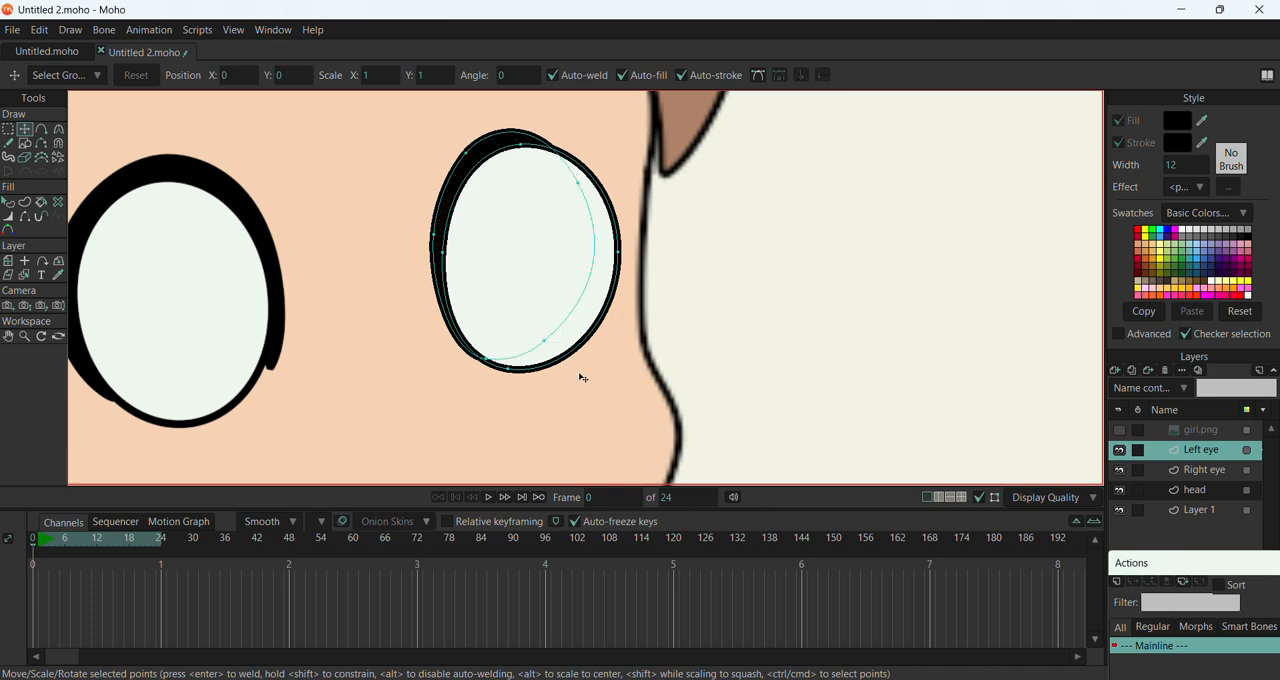
scroll(560, 303, "down", 4)
scroll(538, 292, "down", 3)
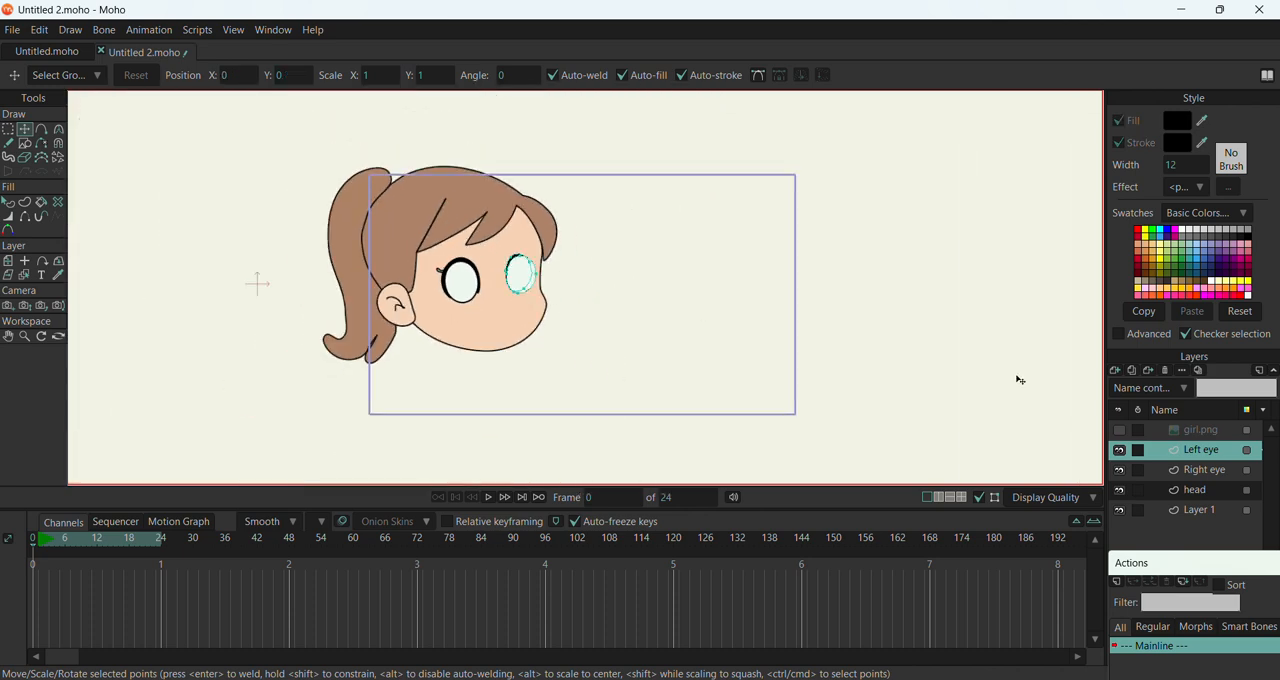
left_click(1121, 432)
scroll(530, 268, "up", 5)
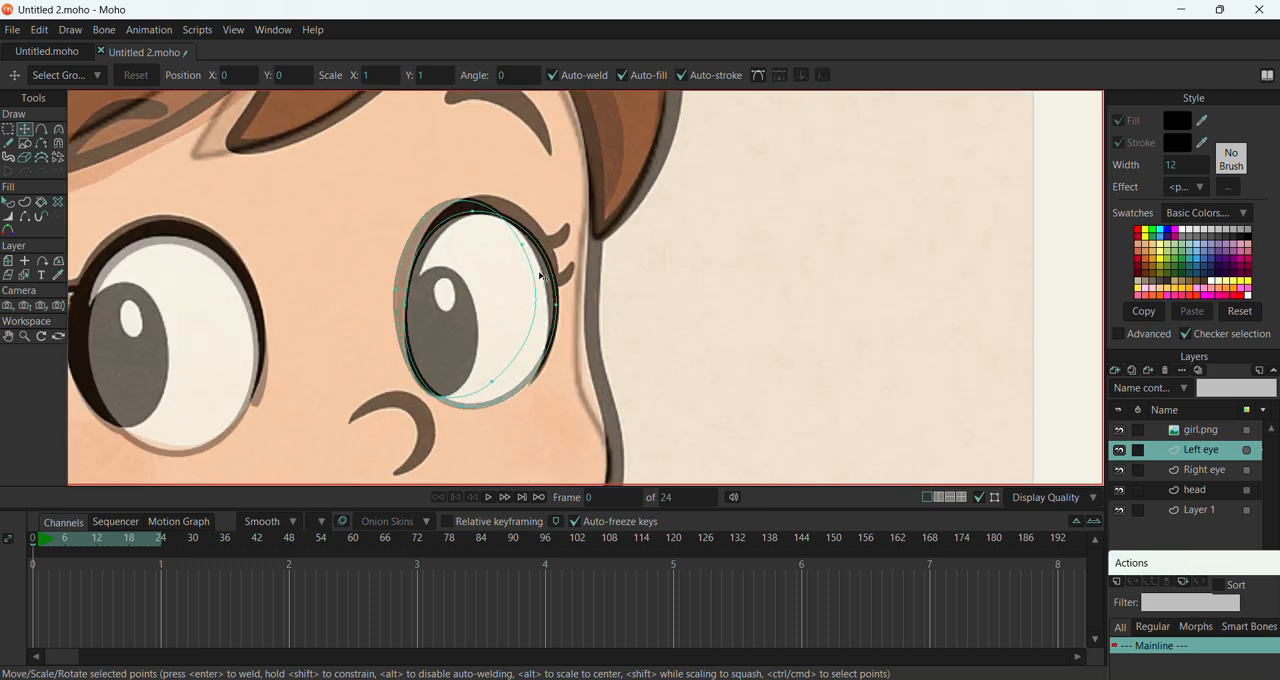
left_click(352, 137)
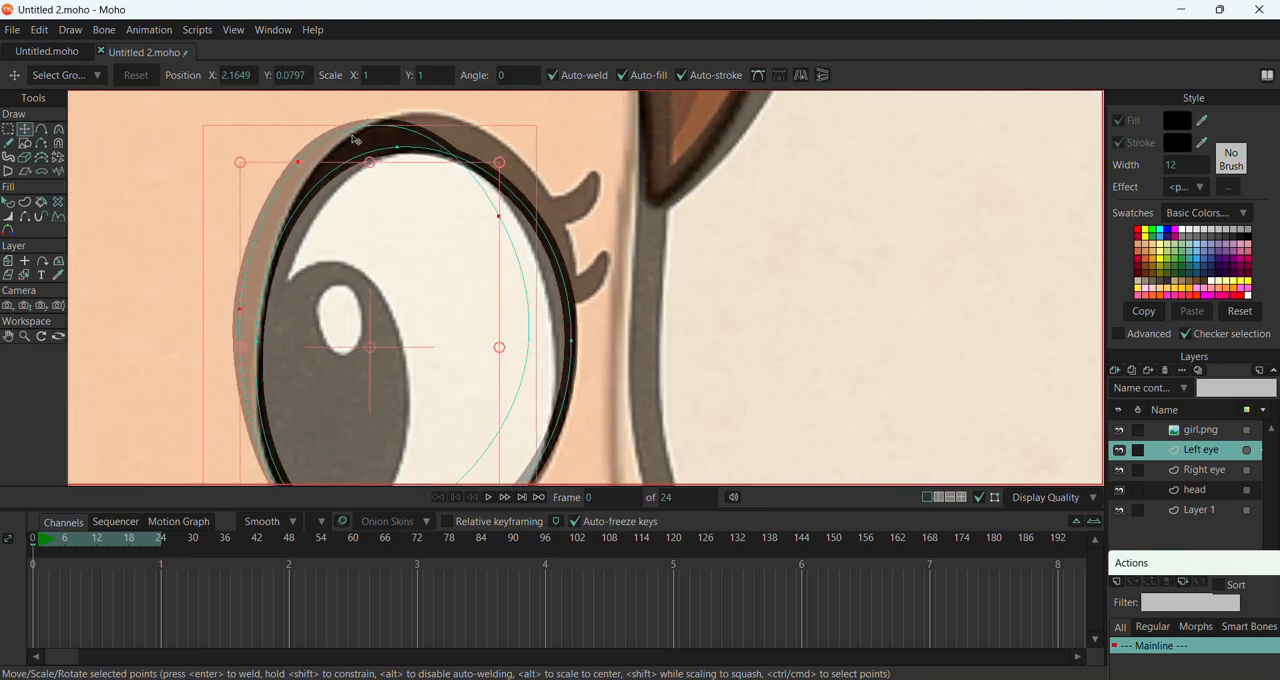
left_click_drag(382, 141, 439, 129)
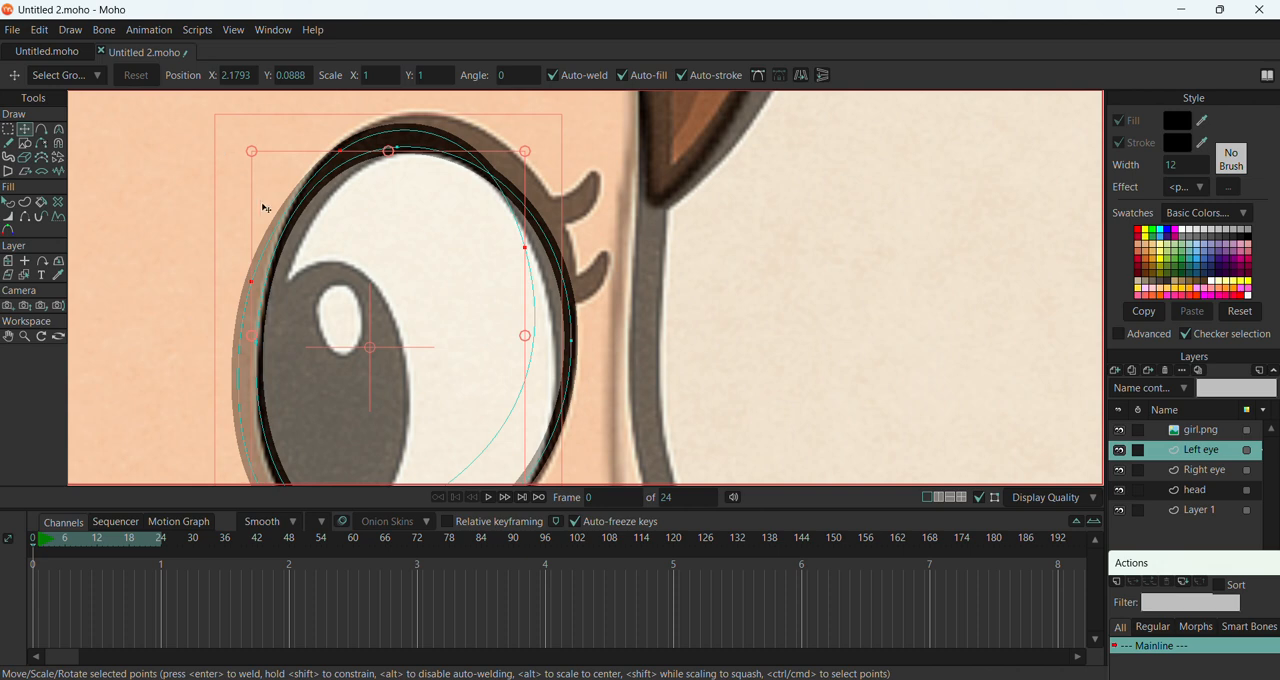
left_click_drag(522, 382, 524, 342)
scroll(521, 339, "down", 3)
scroll(457, 444, "up", 1)
Adjust individual points of the Left eye's black lid shape and white outline to follow the reference eye's contour
left_click(458, 424)
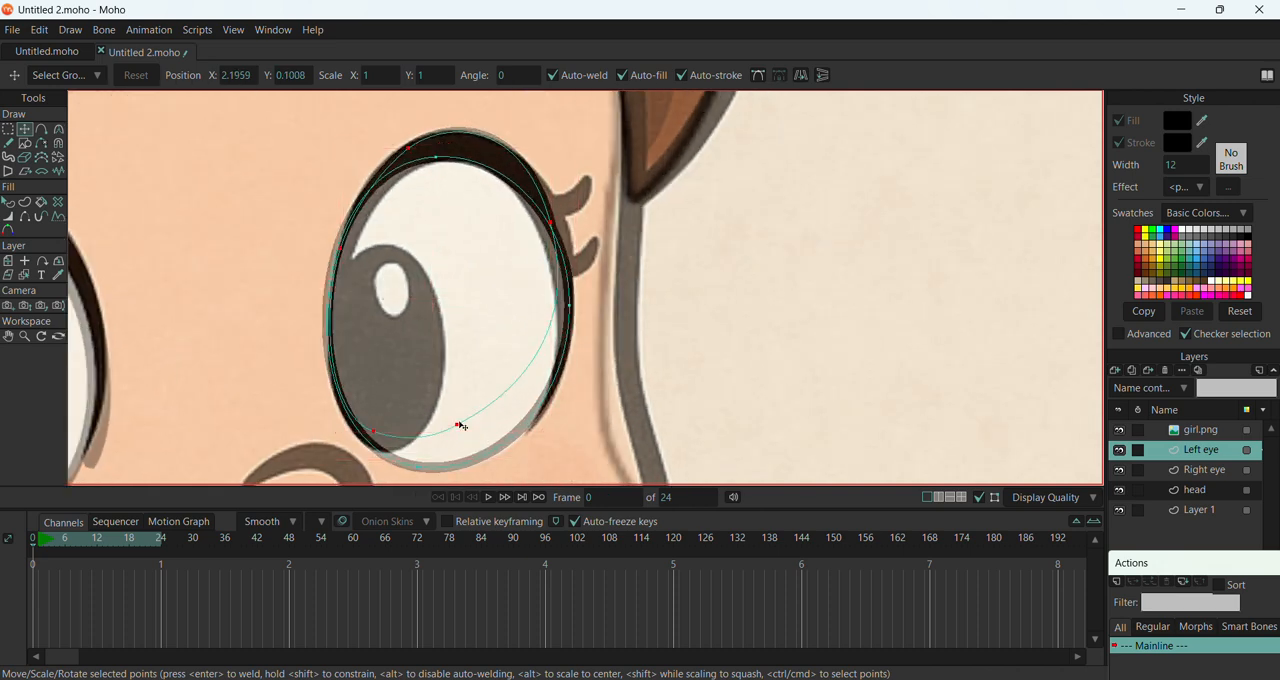
left_click_drag(461, 426, 530, 430)
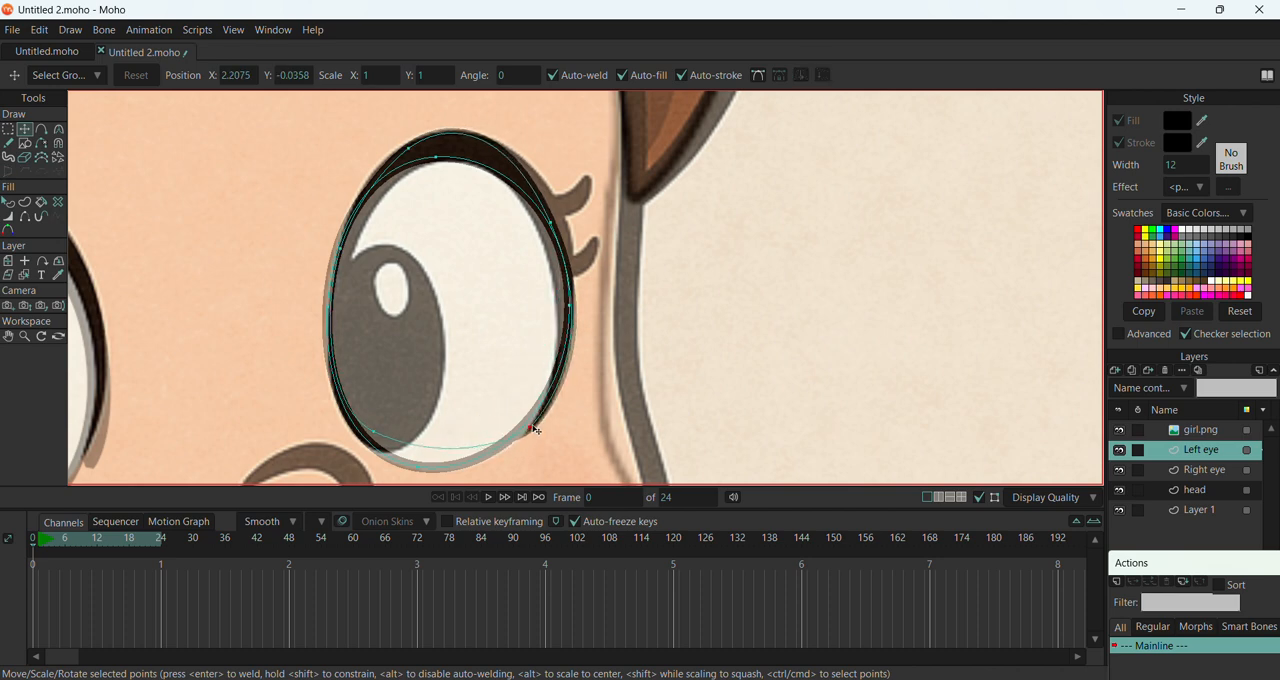
left_click(550, 226)
left_click_drag(551, 232, 568, 236)
left_click_drag(571, 309, 560, 318)
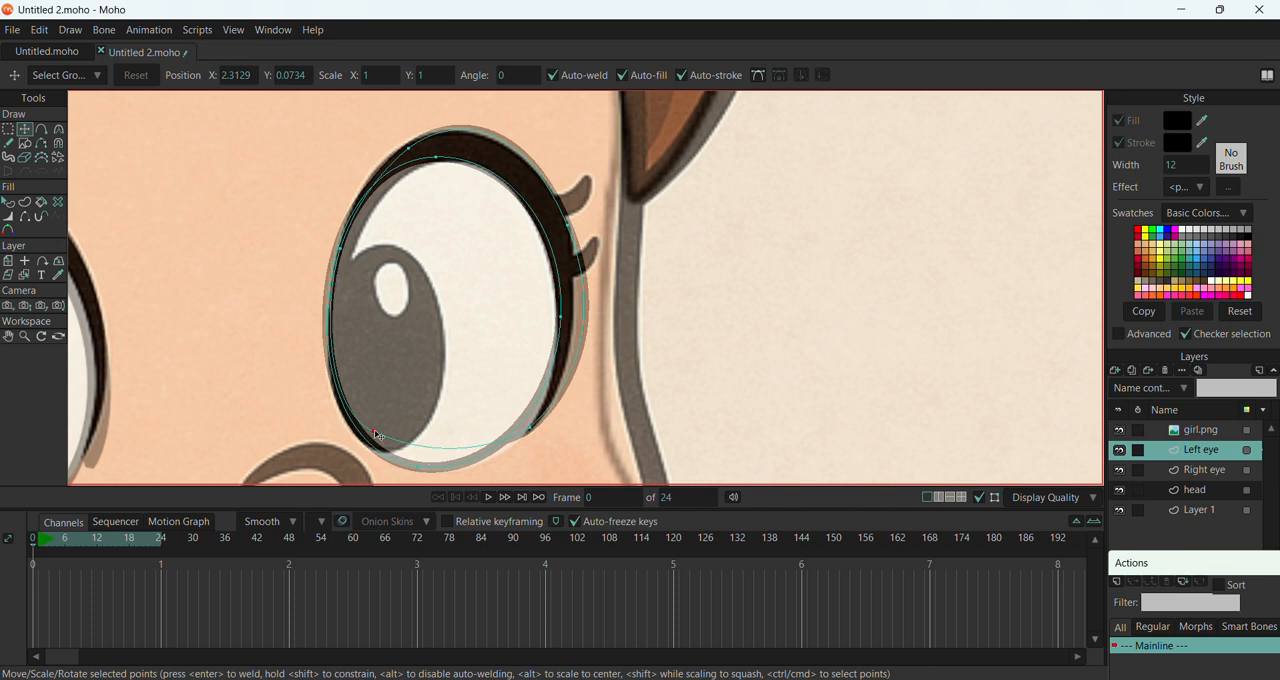
left_click_drag(378, 436, 391, 450)
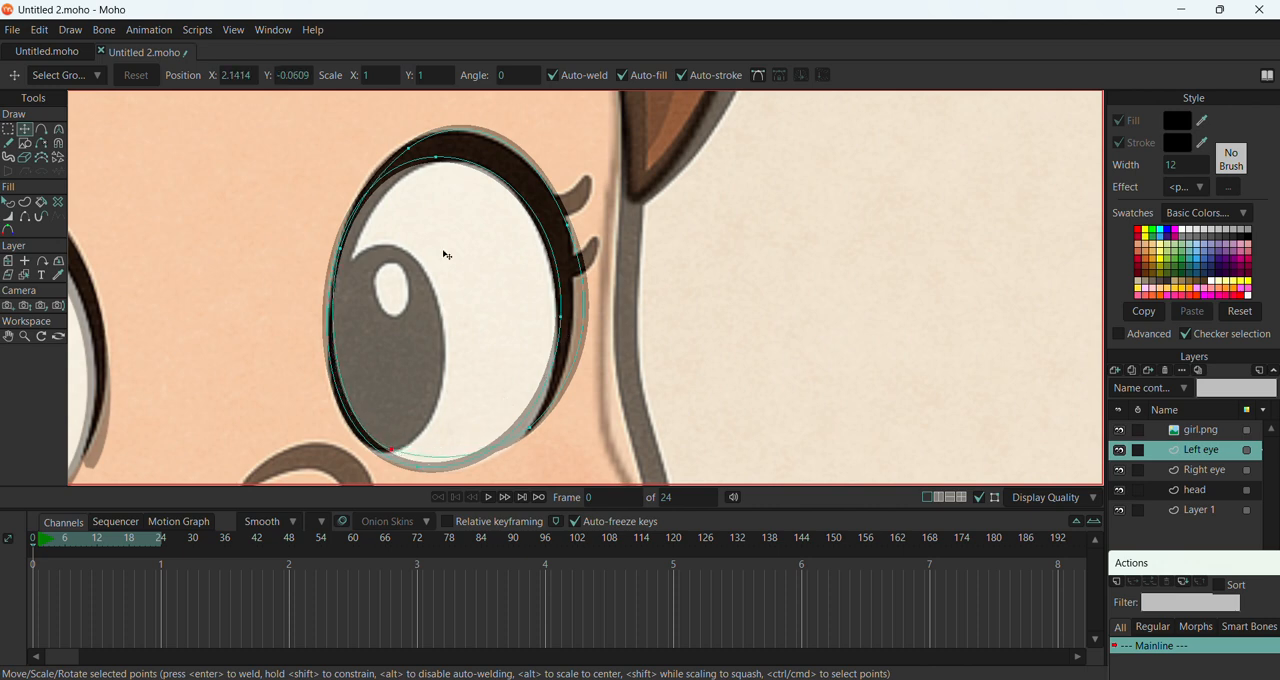
left_click_drag(408, 149, 396, 152)
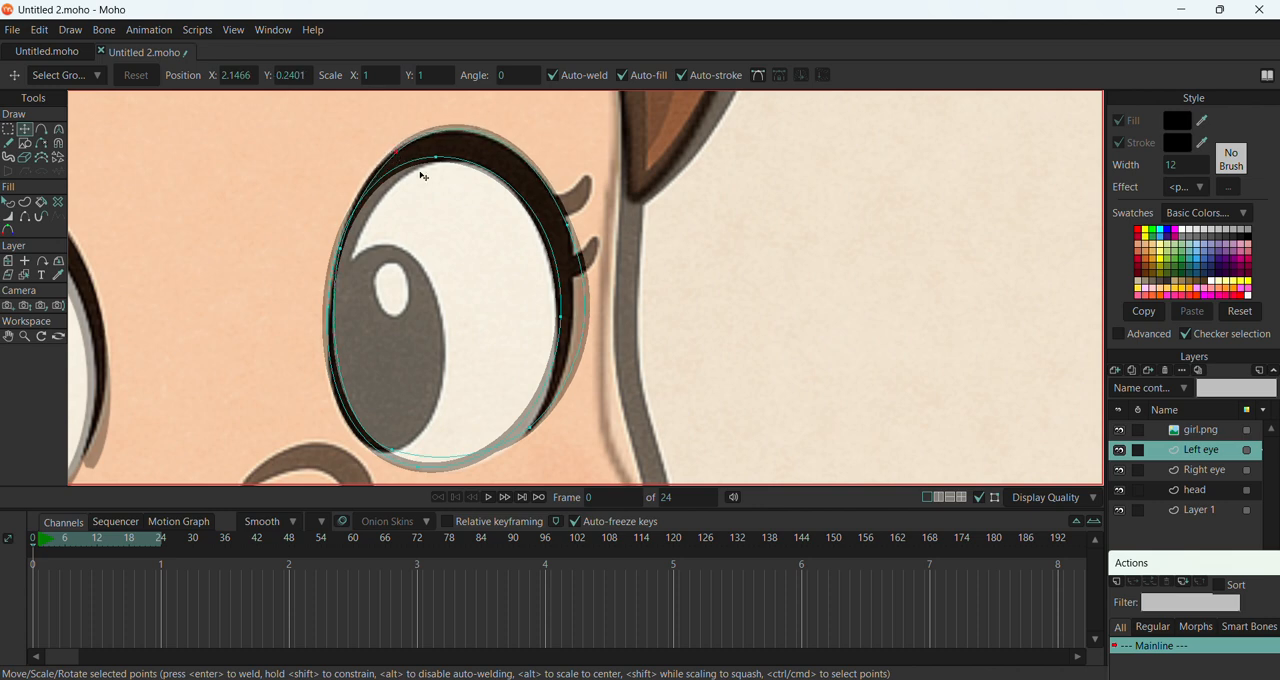
Add points to the Left eye's black lid shape to pull out an upper lash, and position them over the reference lash
left_click(42, 130)
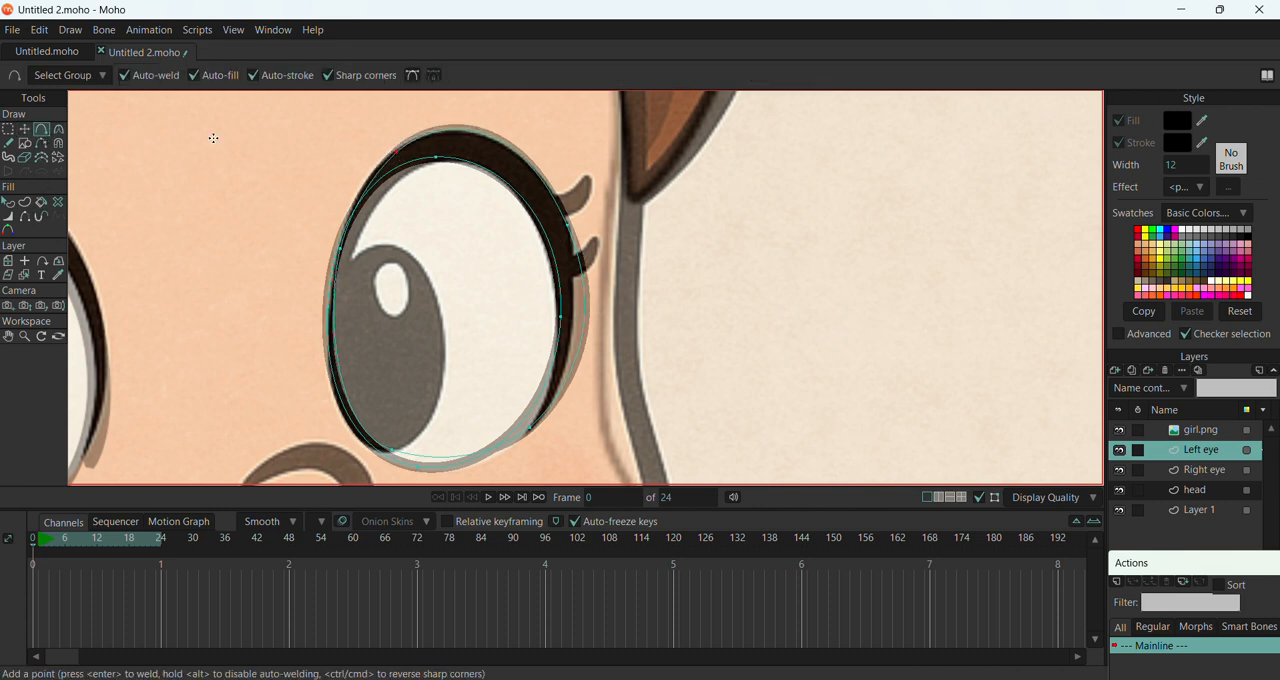
left_click_drag(566, 189, 583, 166)
left_click_drag(568, 212, 565, 197)
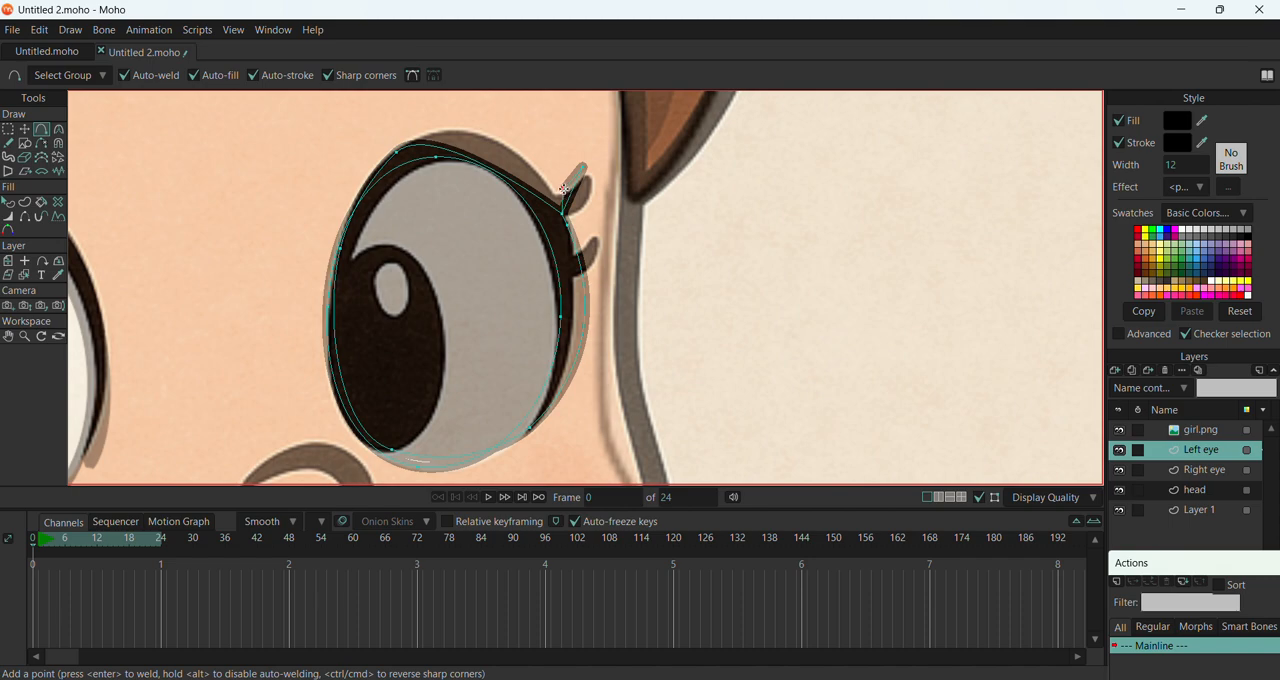
left_click(26, 130)
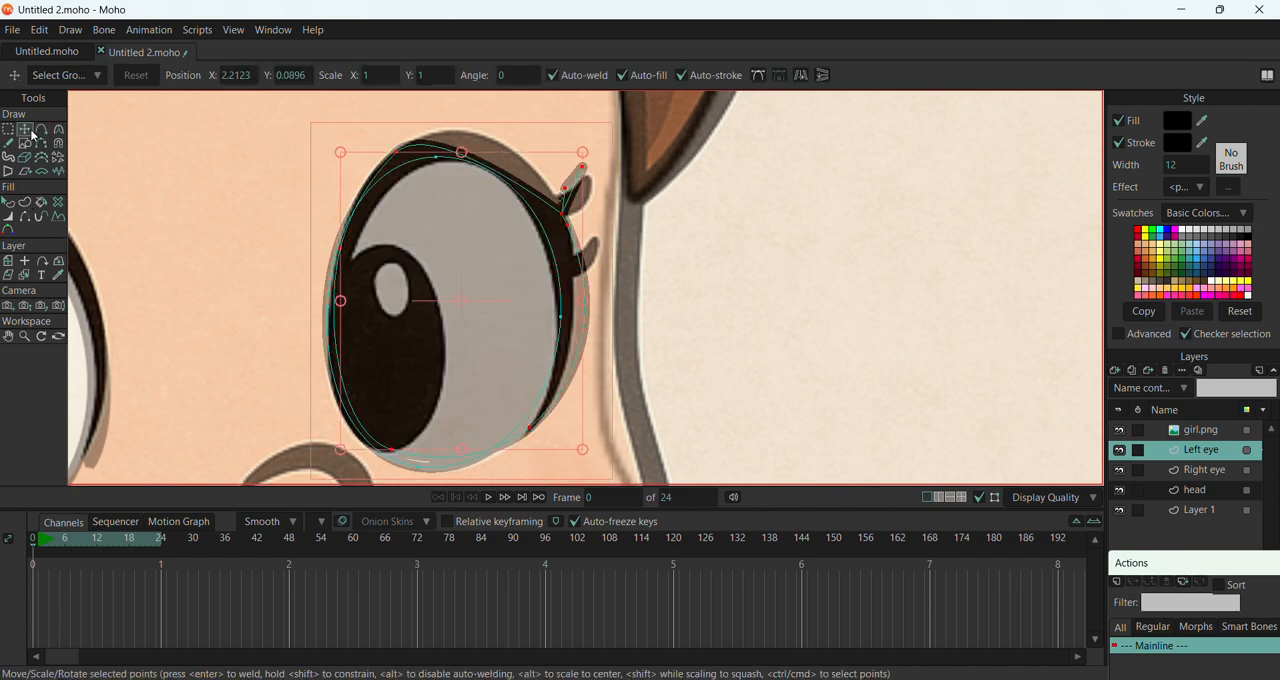
scroll(552, 190, "up", 5)
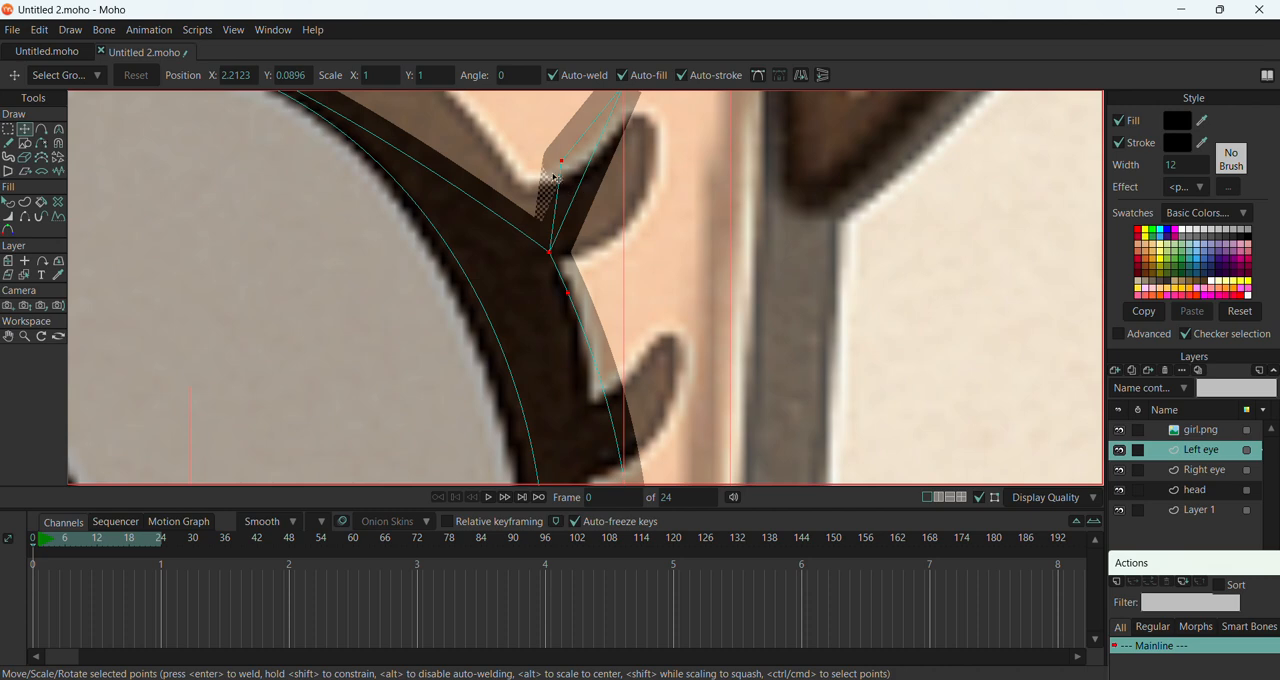
left_click_drag(560, 163, 509, 206)
scroll(509, 206, "down", 3)
left_click_drag(567, 172, 571, 186)
Curve the tip and lower edge of the Left eye's upper lash to follow the reference lash
left_click(62, 132)
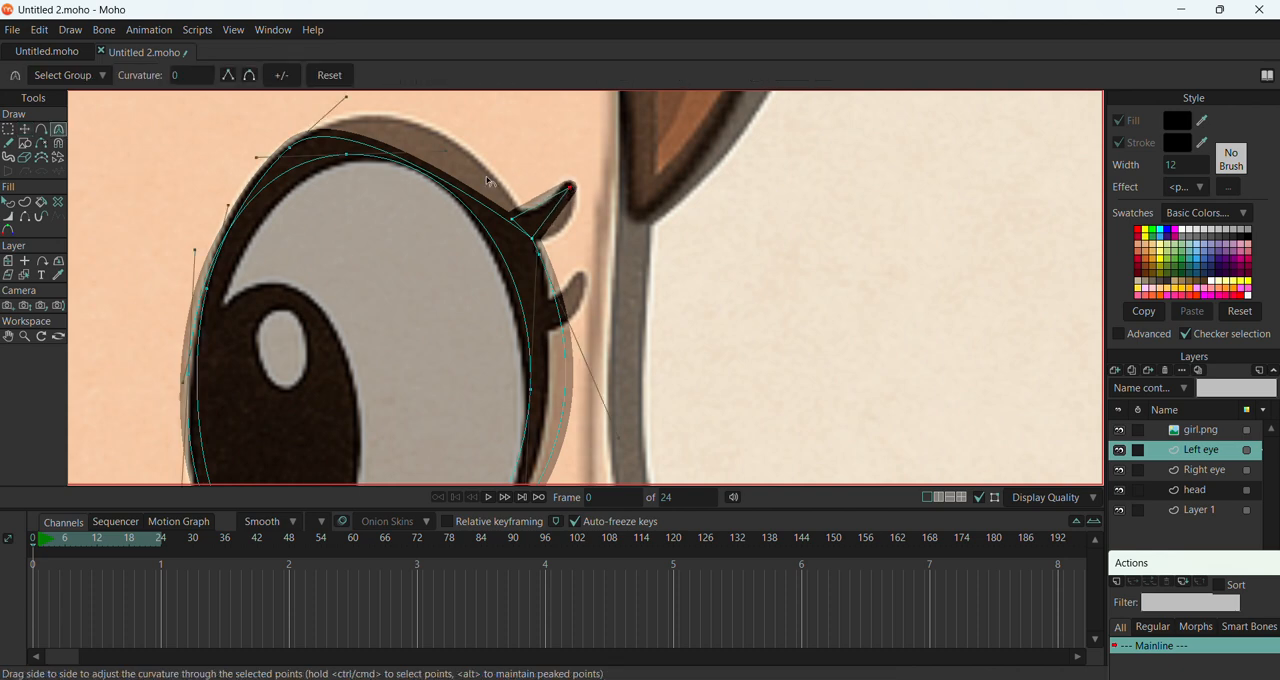
left_click_drag(613, 221, 667, 243)
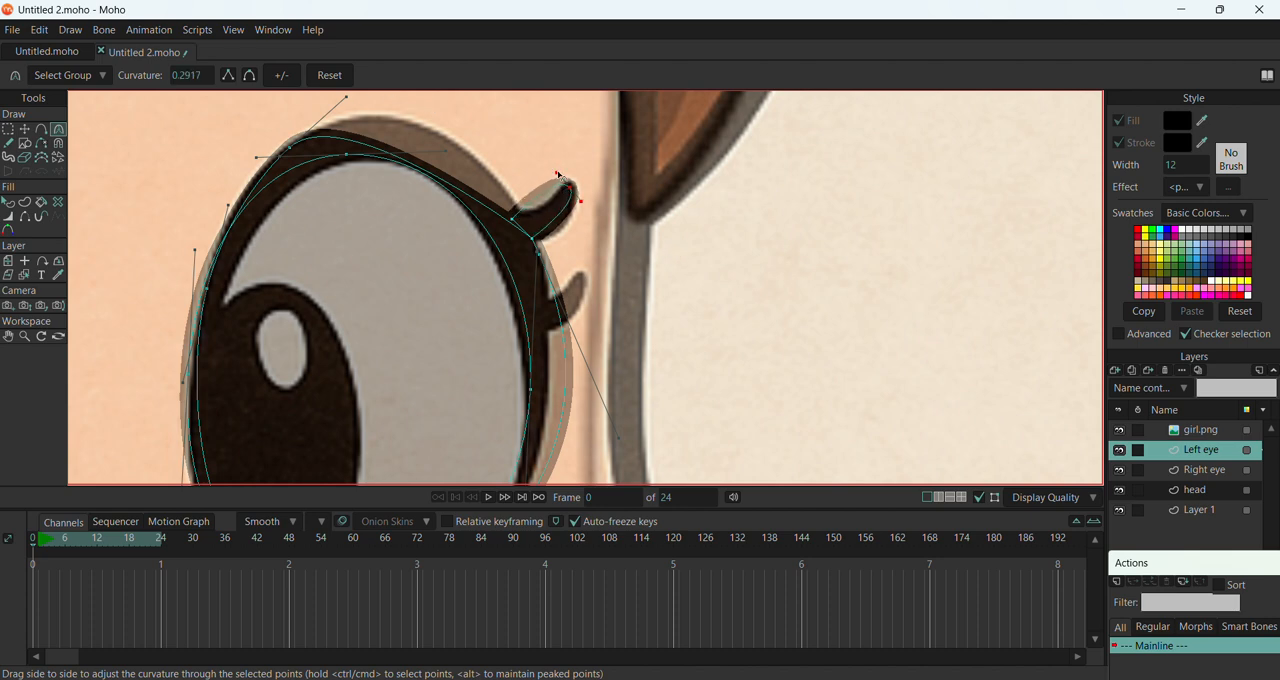
left_click_drag(561, 176, 543, 226)
Add points to the Left eye's black lid shape to form the lower lash, and round the curvature at its tip
scroll(540, 242, "up", 3)
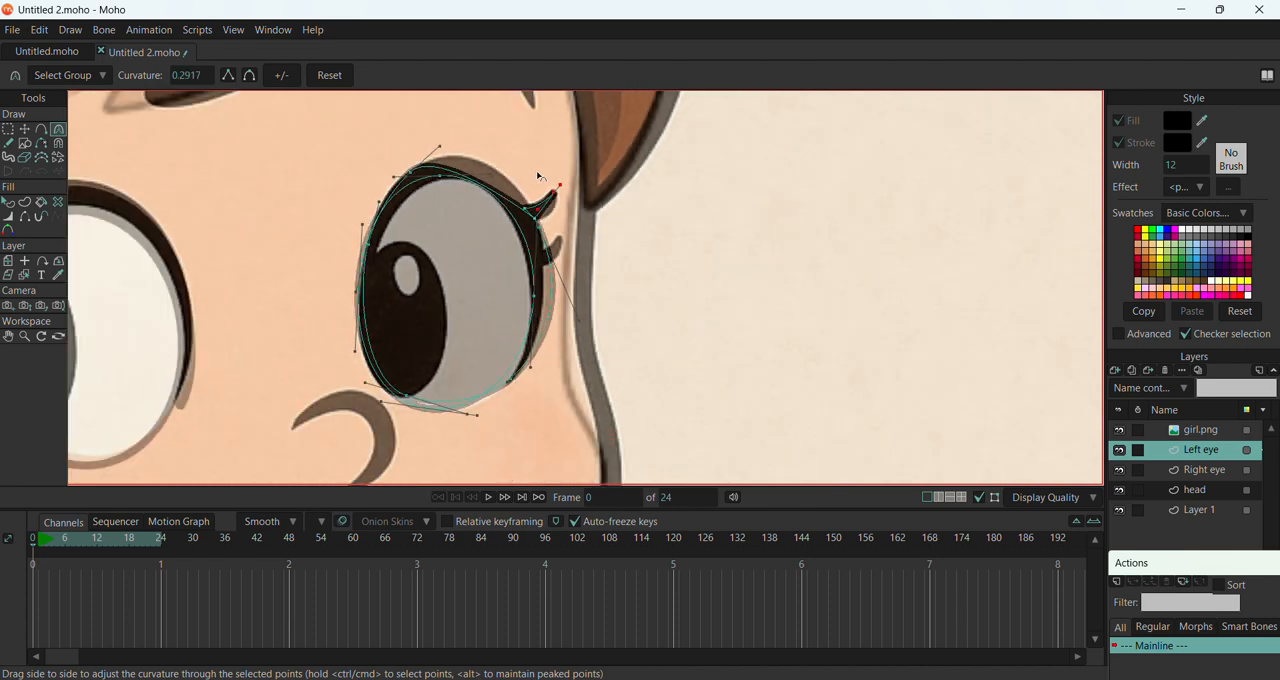
left_click(41, 129)
mouse_move(541, 236)
left_mouse_down()
mouse_move(577, 202)
mouse_move(535, 288)
mouse_move(550, 234)
left_mouse_up()
key("ctrl+z")
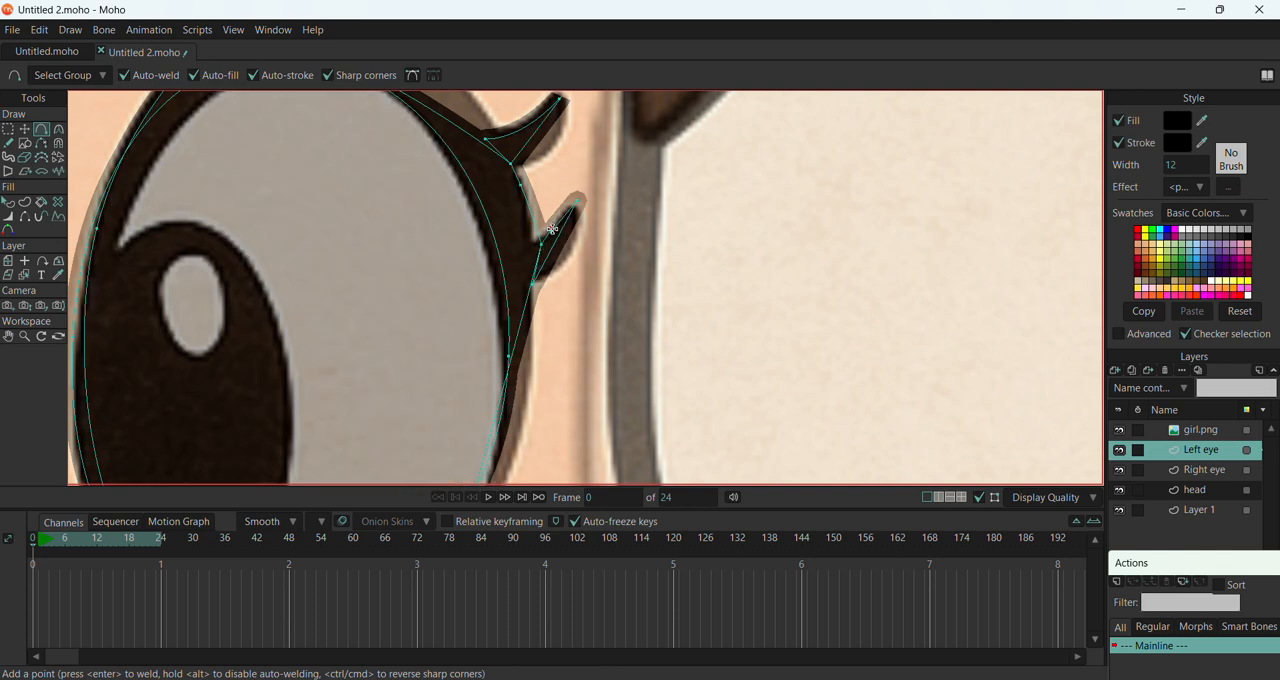
left_click(552, 230)
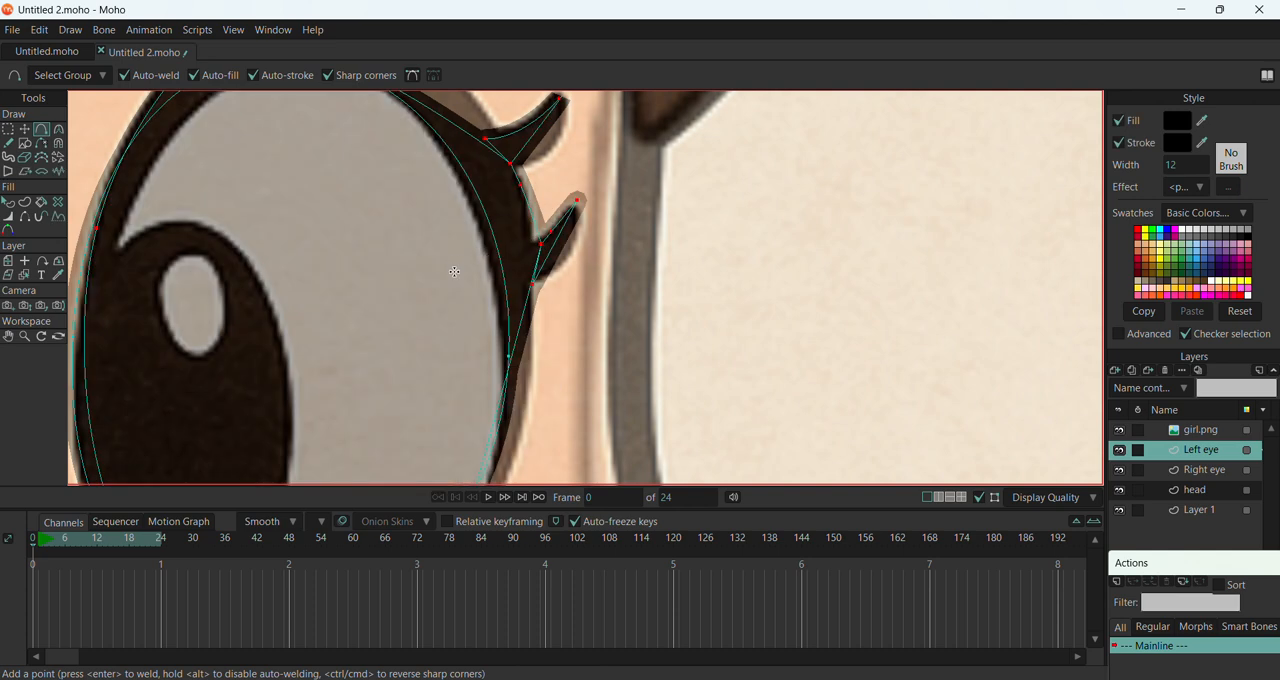
left_click(59, 129)
left_click_drag(577, 205, 573, 217)
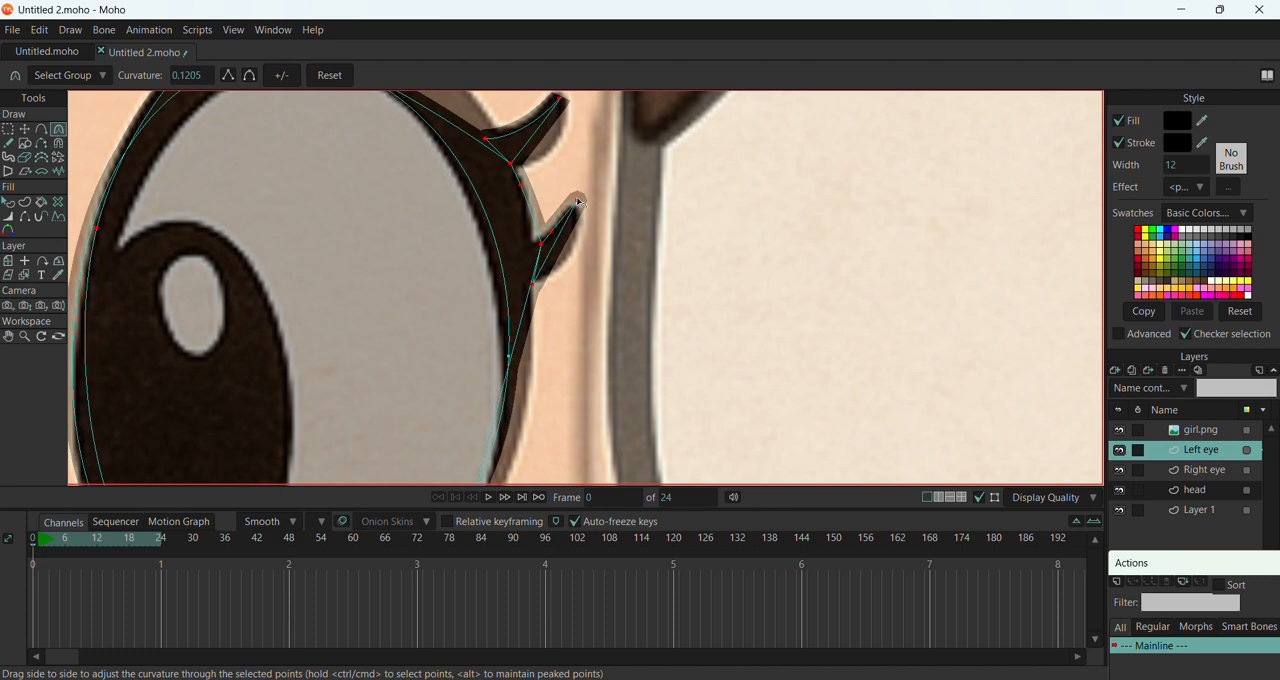
scroll(573, 279, "down", 3)
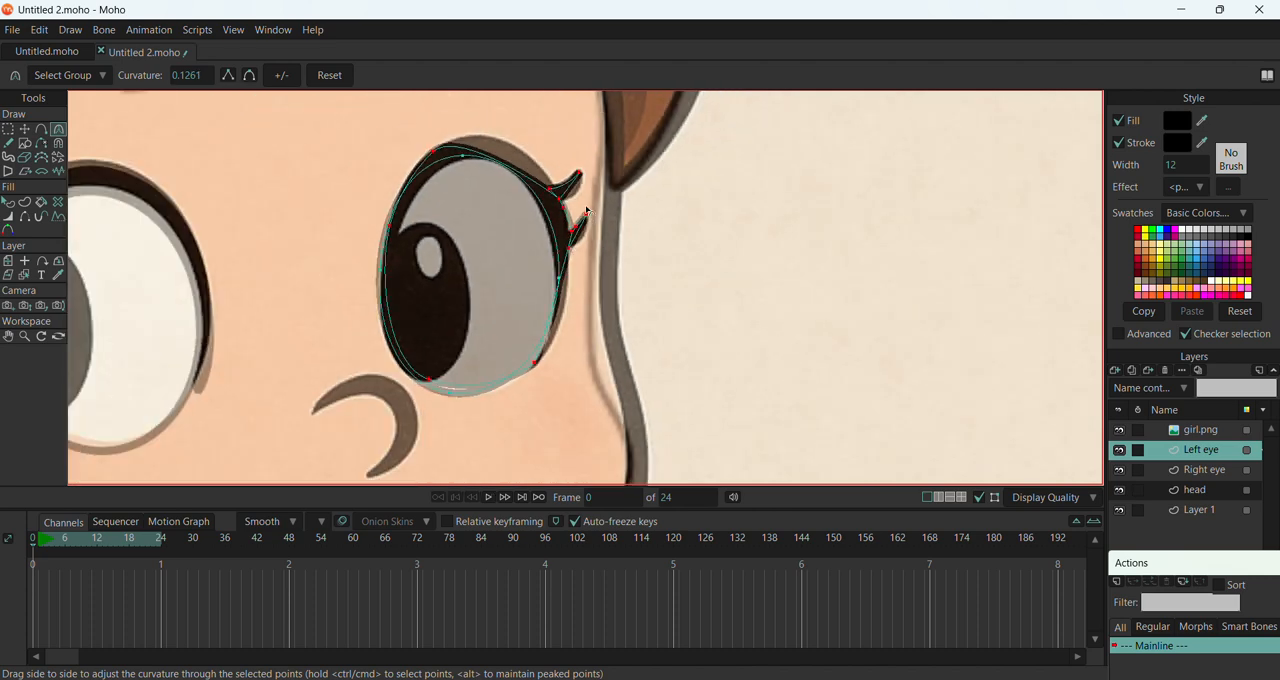
Check the Left eye with the girl.png layer hidden and undo the recent lash edits
left_click(1120, 431)
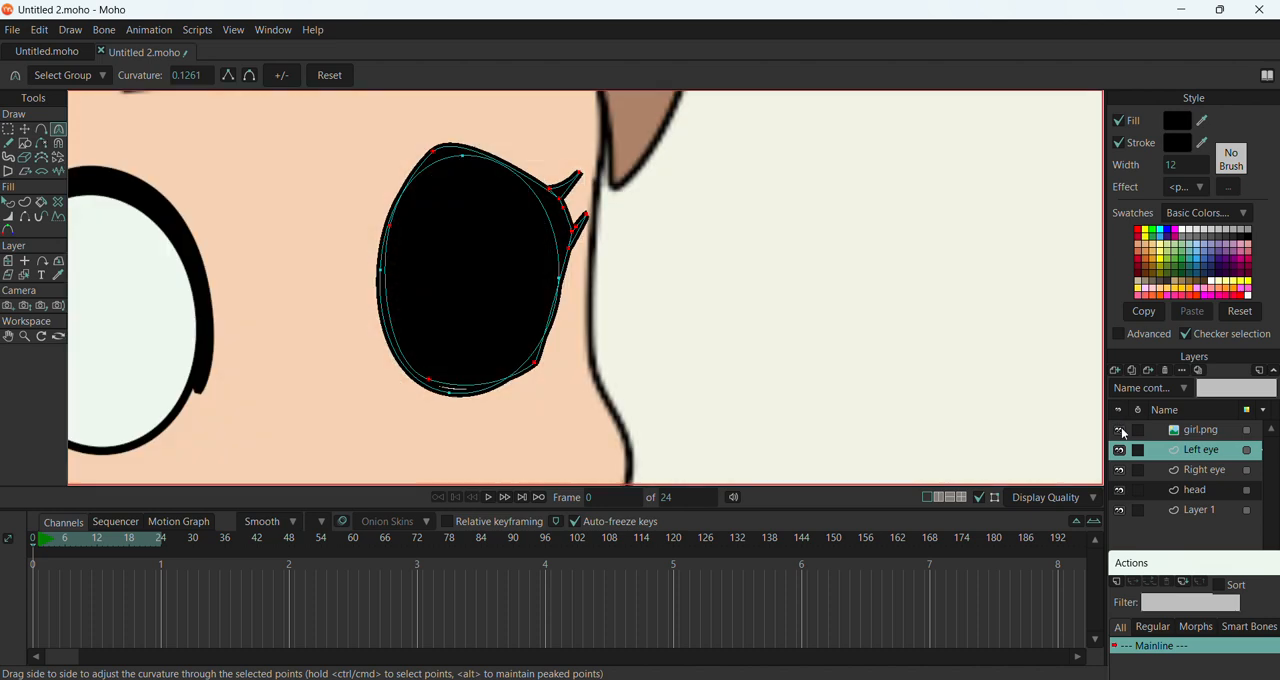
left_click(1120, 431)
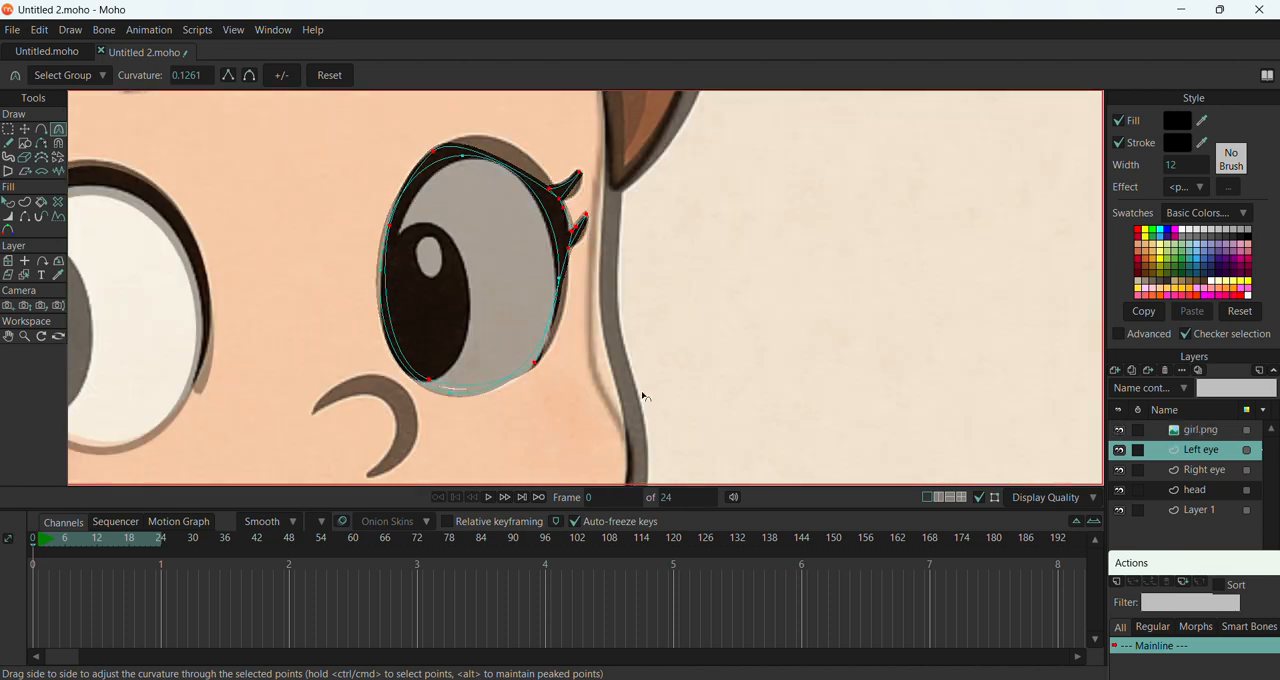
left_click_drag(643, 396, 649, 376)
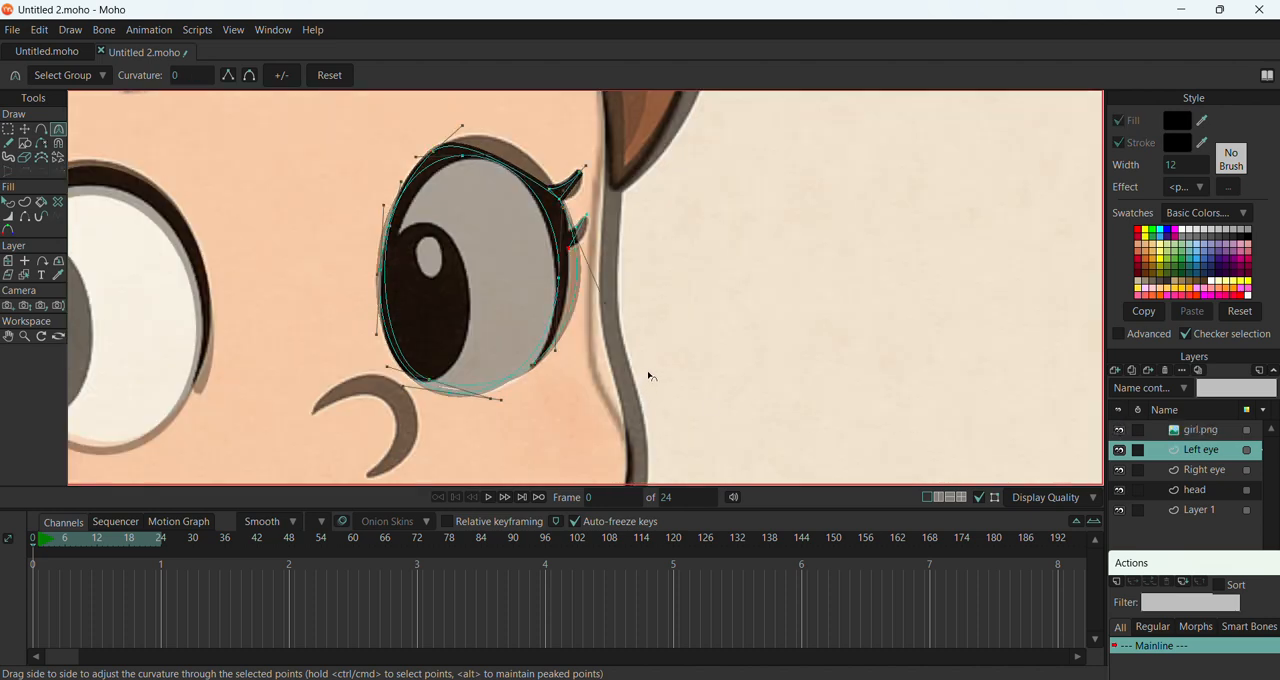
left_click(1120, 431)
left_click(1120, 431)
left_click(1120, 431)
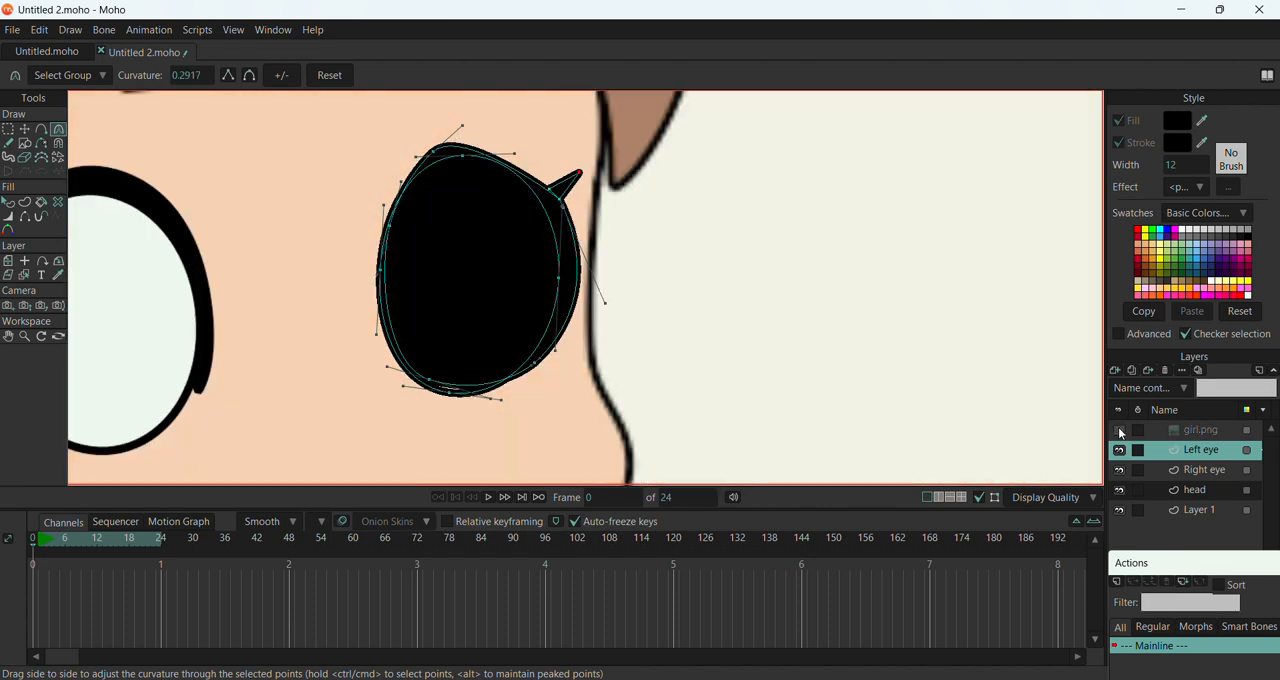
key("ctrl+z")
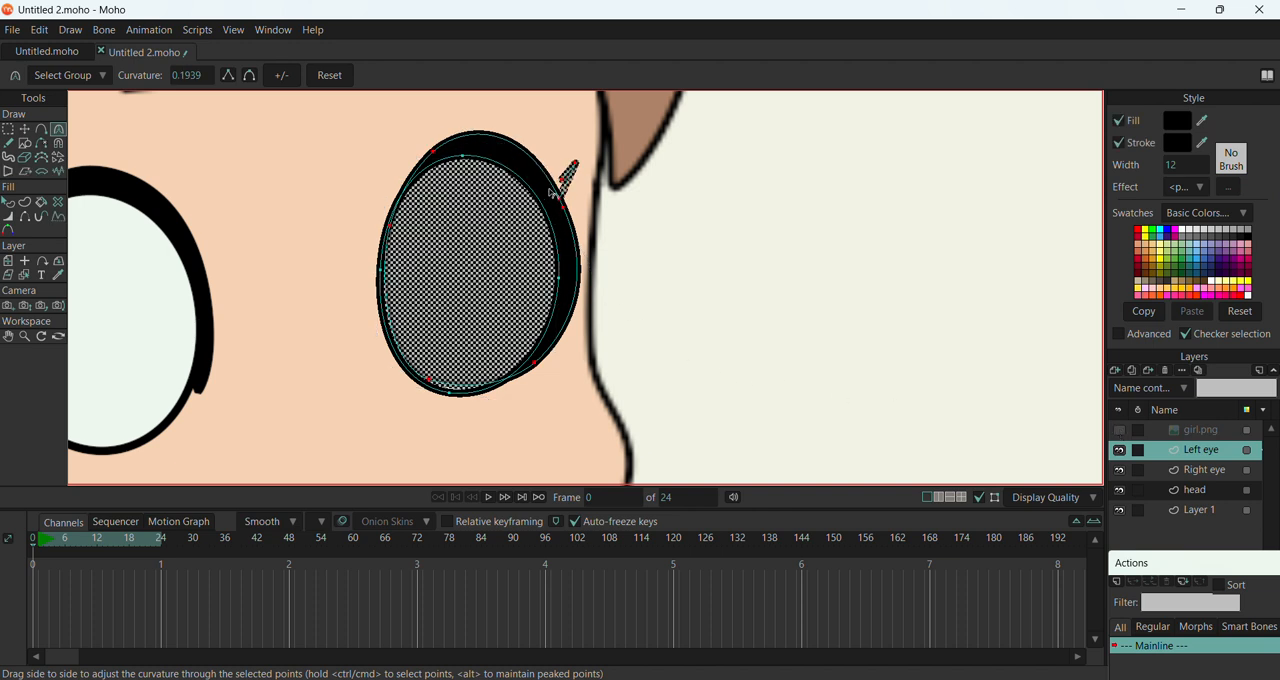
Select the Left eye's large black oval and fill it with the white sampled from the Right eye
left_click(25, 129)
left_click(464, 145)
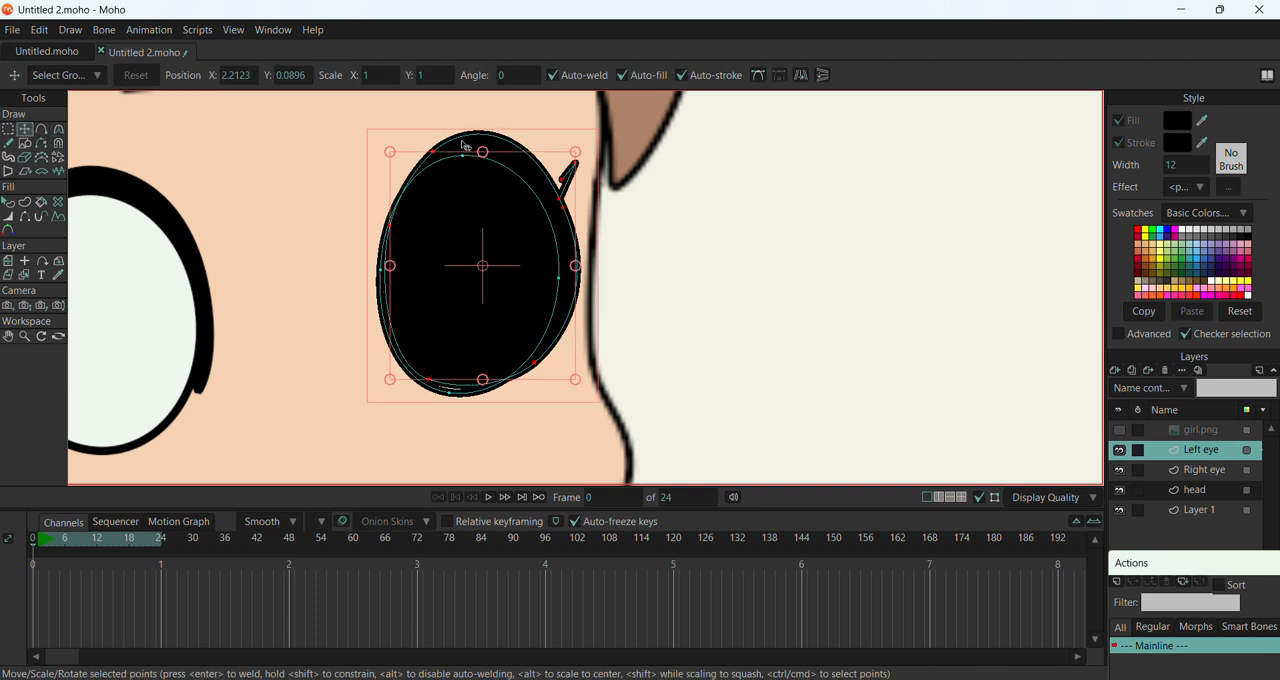
left_click(453, 163)
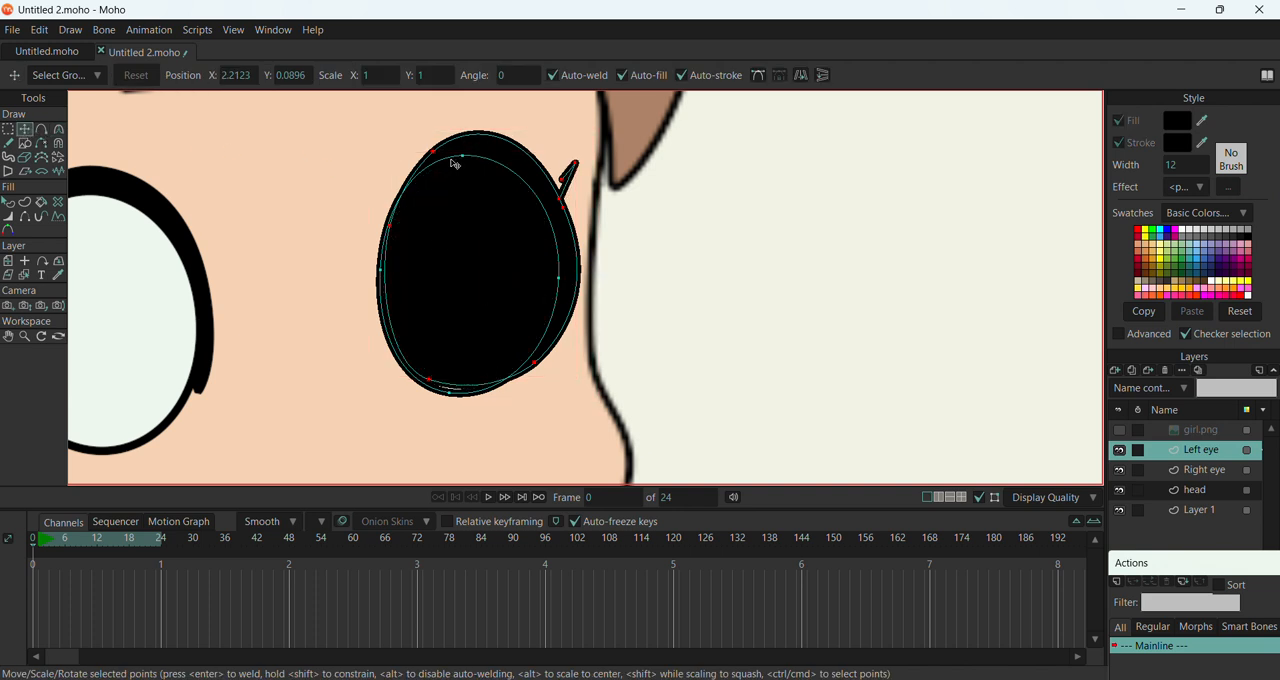
left_click(9, 203)
left_click(500, 249)
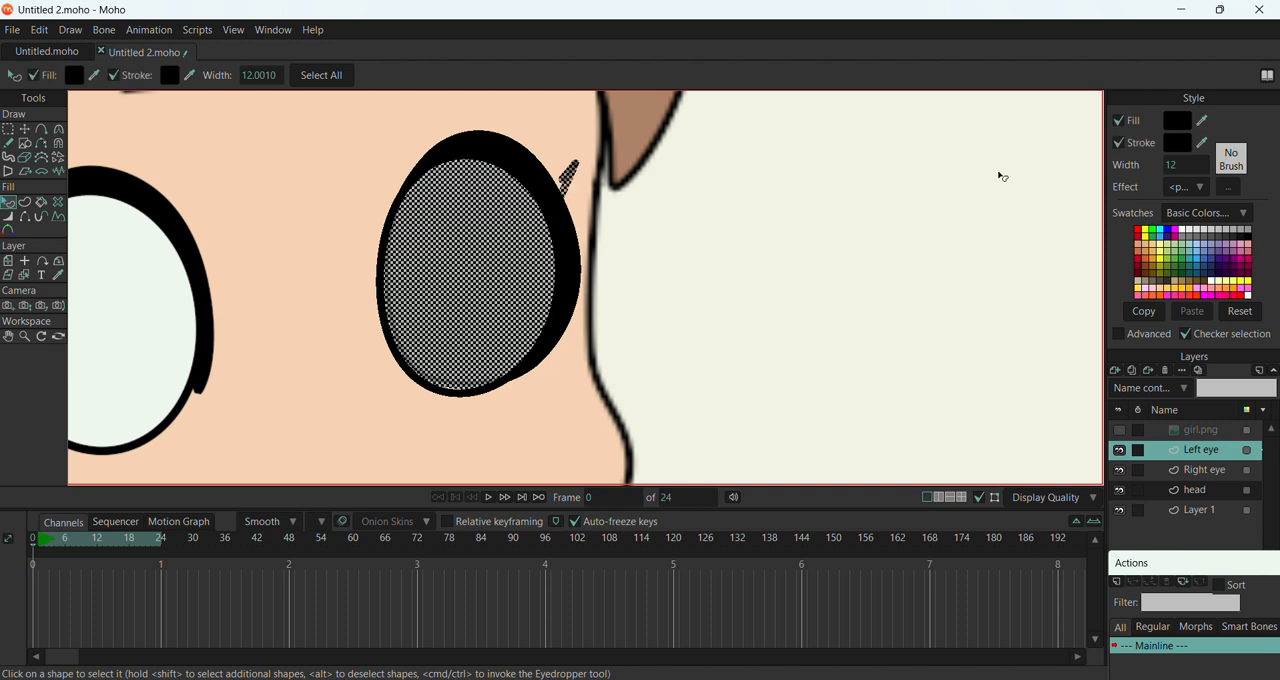
left_click(160, 316, "ctrl")
left_click(287, 376)
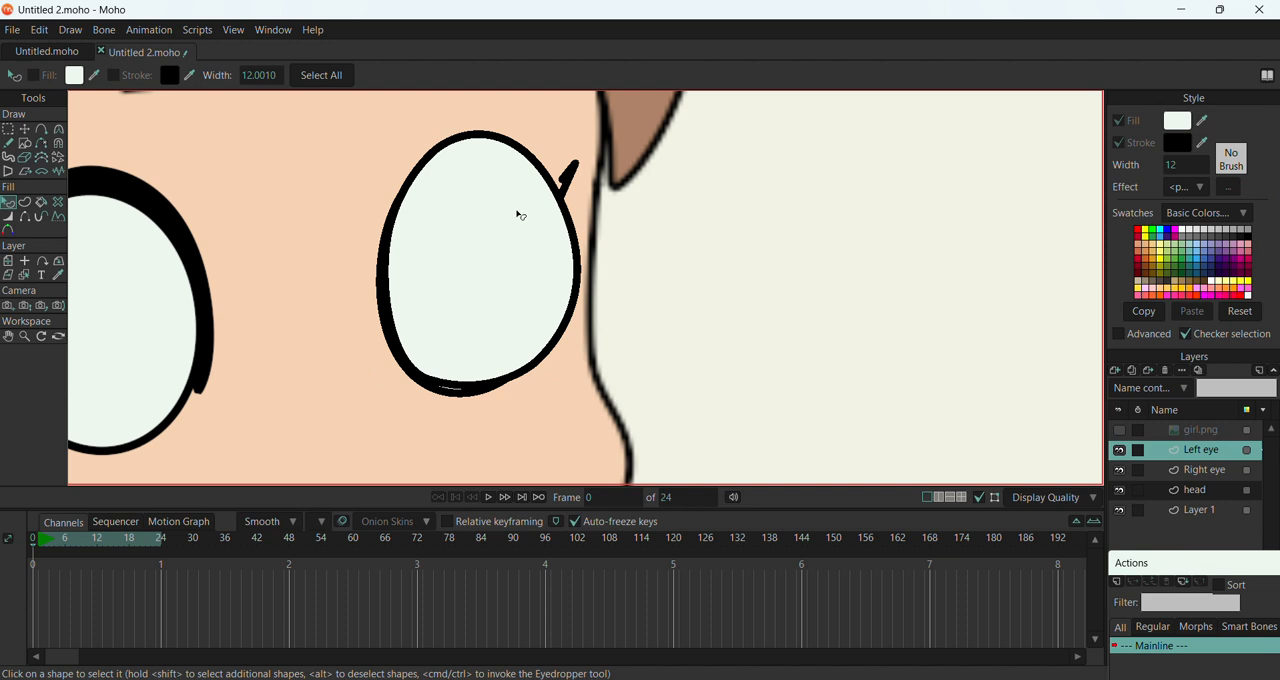
Try to shift the Left eye's outer oval down and inward, and delete the points of its lash
left_click(25, 129)
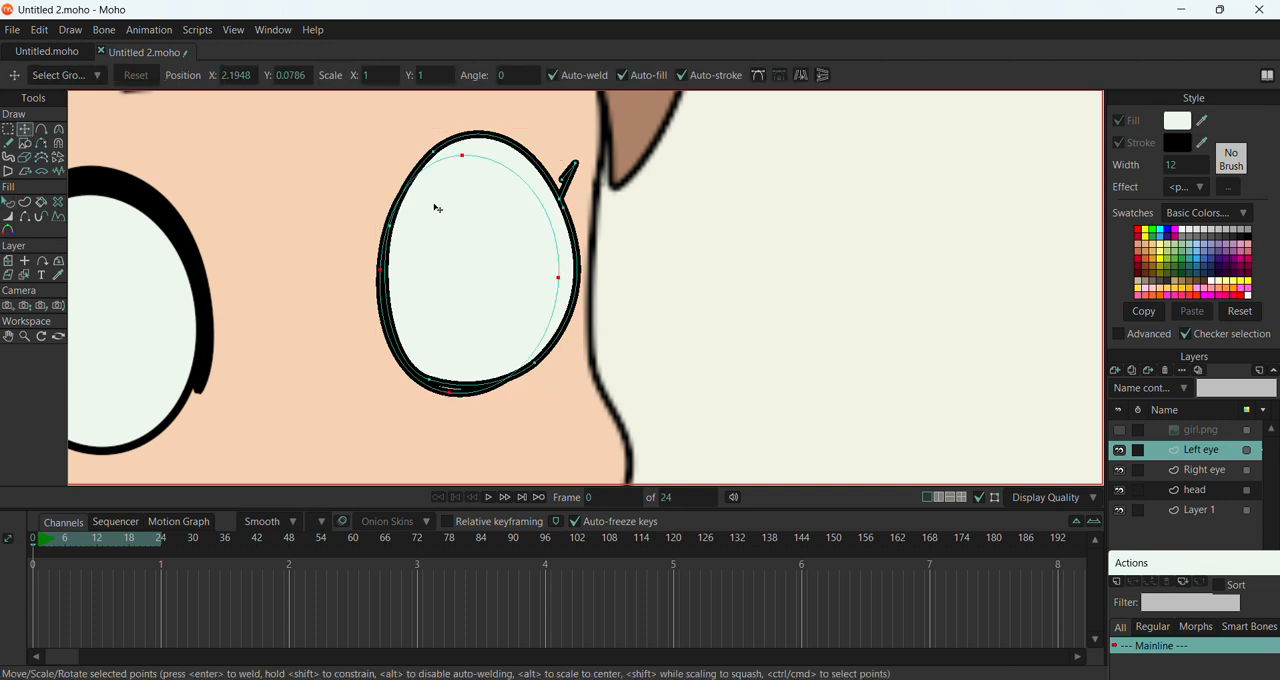
mouse_move(505, 215)
left_mouse_down()
mouse_move(497, 223)
mouse_move(514, 194)
mouse_move(489, 255)
mouse_move(491, 231)
left_mouse_up()
left_click(556, 186)
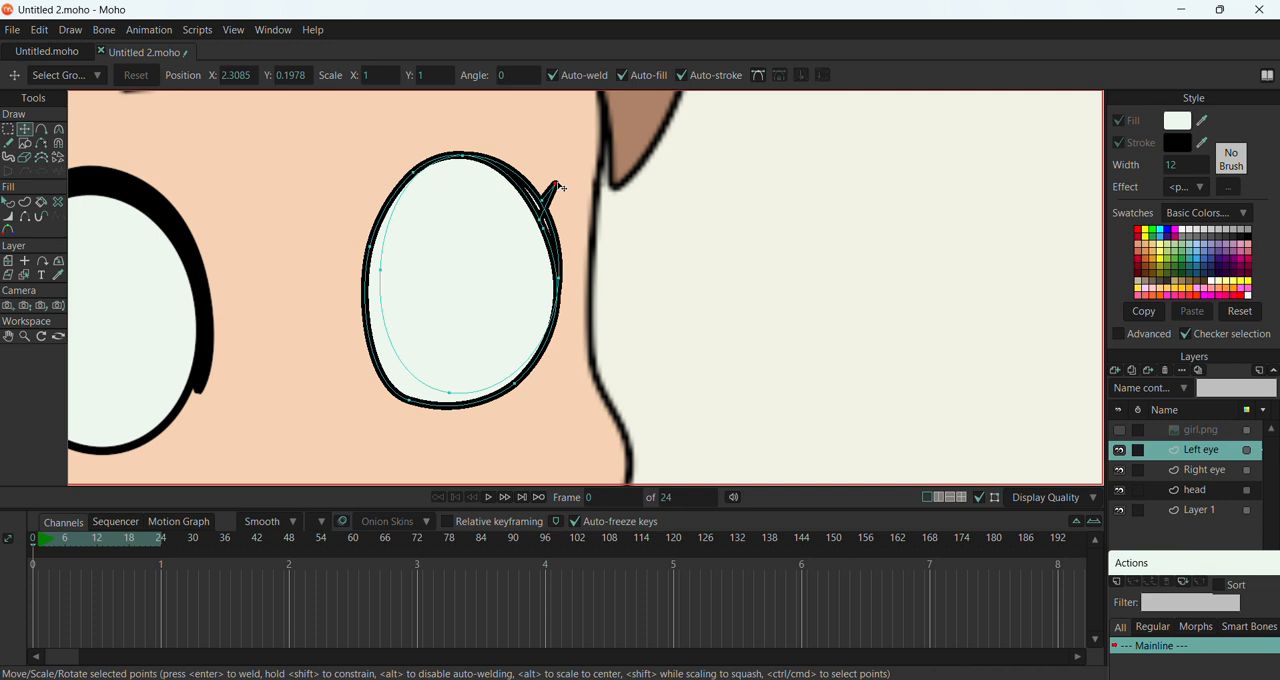
key("Delete")
key("ctrl+a")
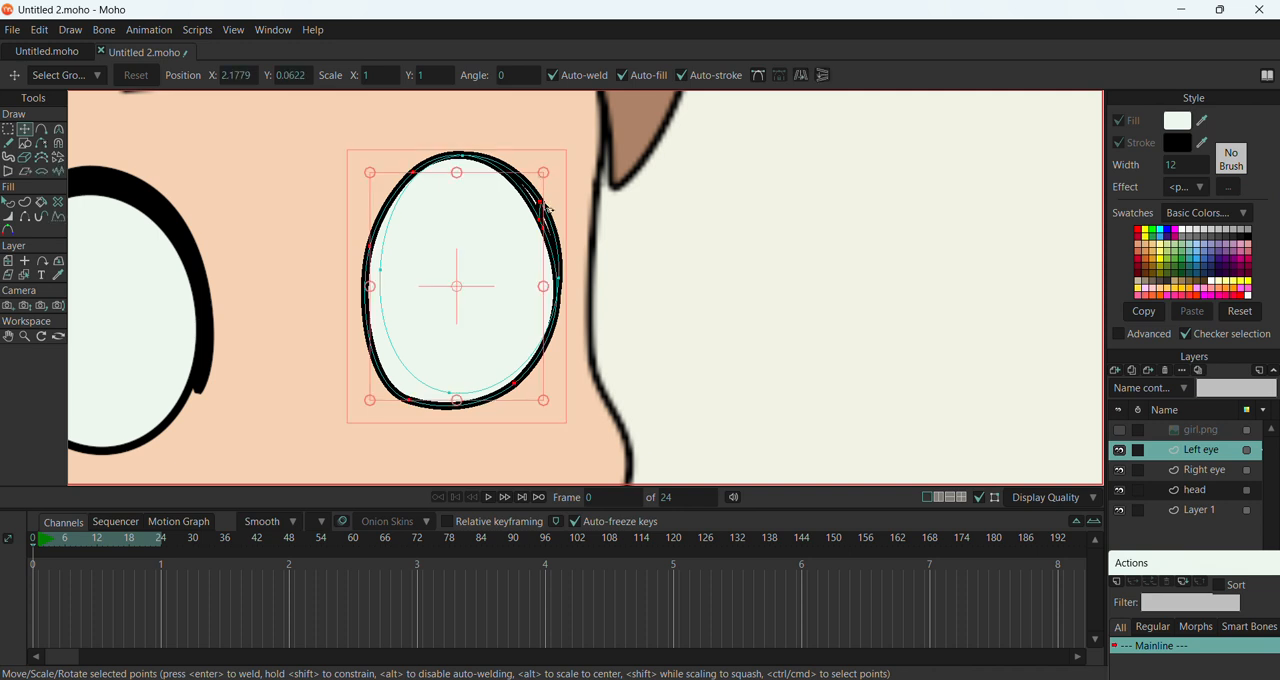
left_click(538, 218)
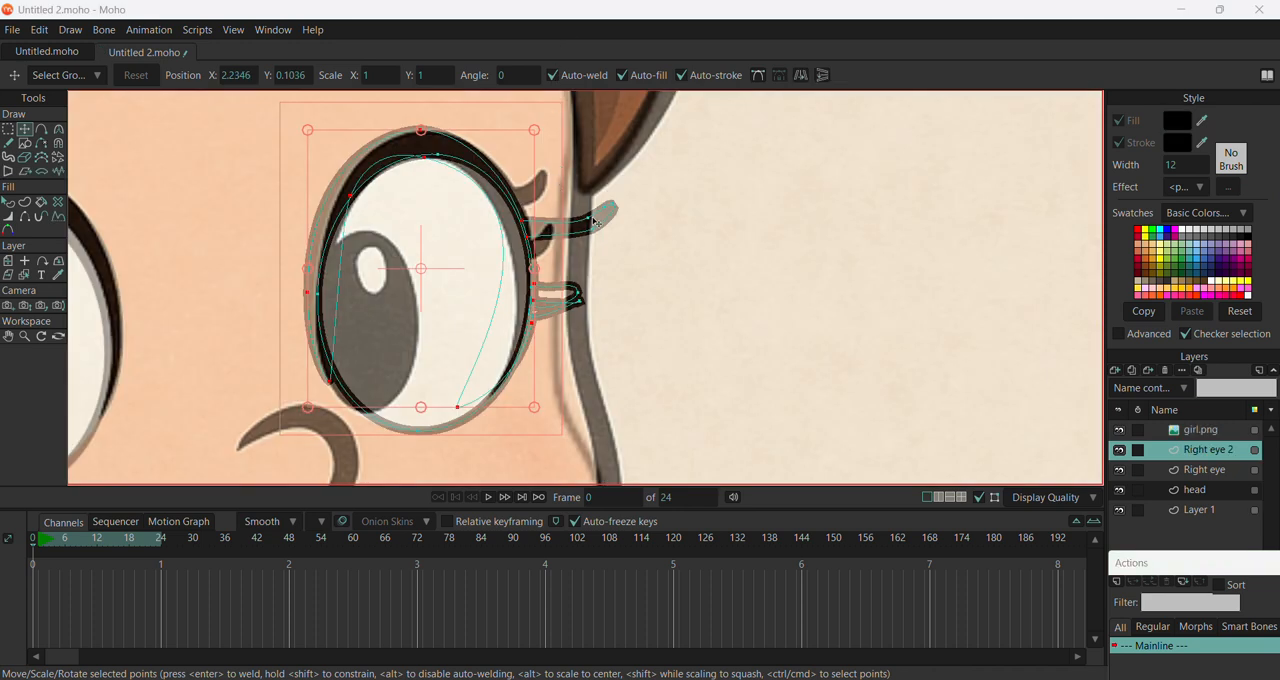
Move the lash points of the Right eye 2 shape inward to match the reference eye's two outer lashes
left_click_drag(594, 222, 541, 173)
left_click_drag(608, 209, 515, 211)
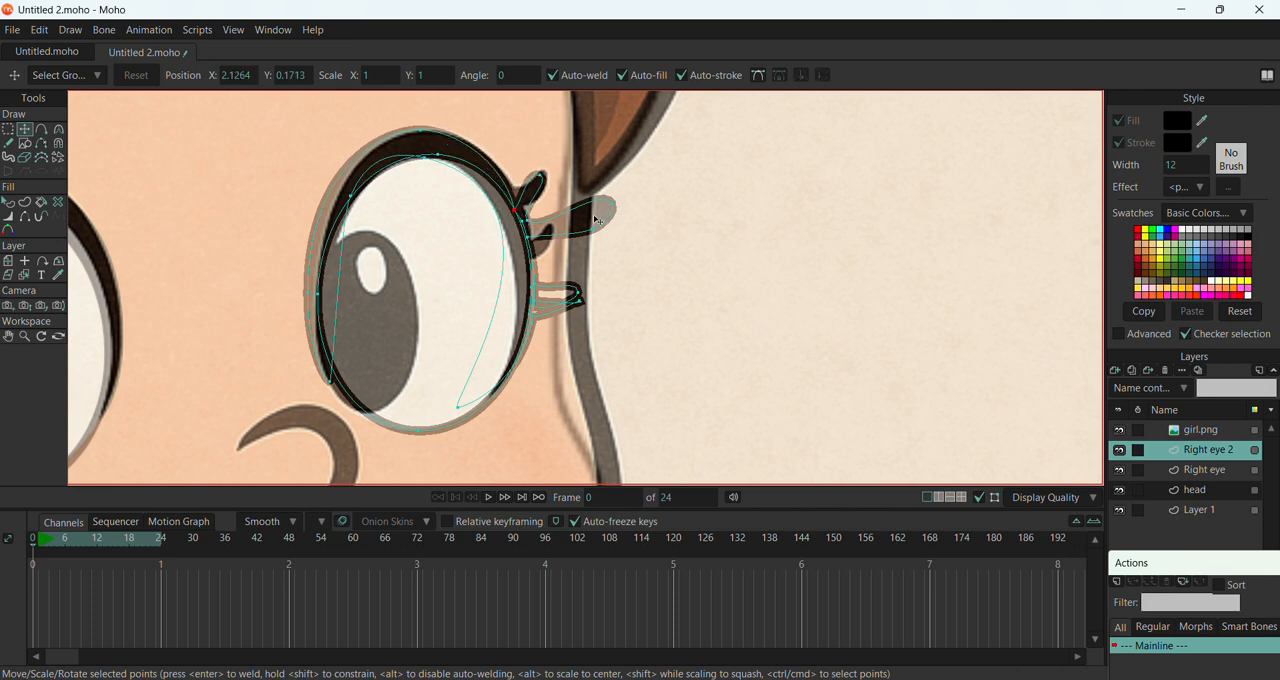
left_click_drag(614, 206, 537, 265)
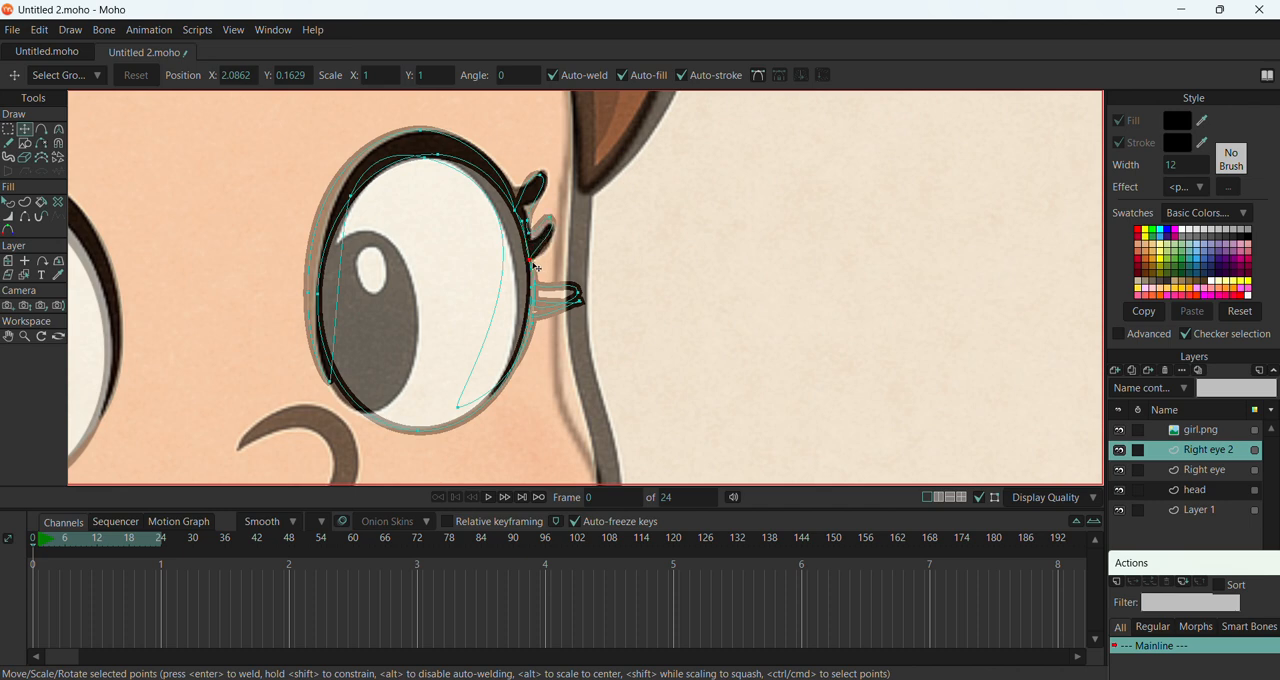
mouse_move(585, 308)
left_mouse_down()
mouse_move(568, 289)
mouse_move(579, 302)
mouse_move(534, 291)
left_mouse_up()
Draw a black oval pupil and a smaller highlight oval inside Right eye 2 over the reference, and select the highlight shape
scroll(534, 291, "down", 5)
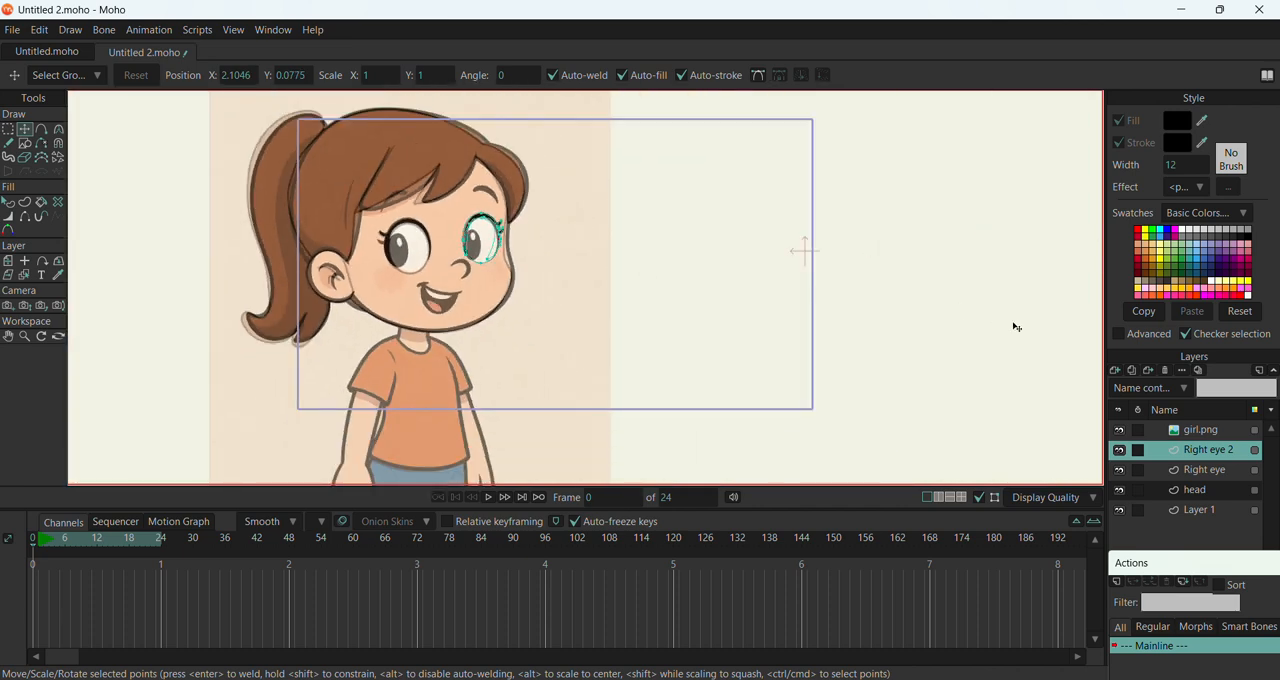
left_click(25, 143)
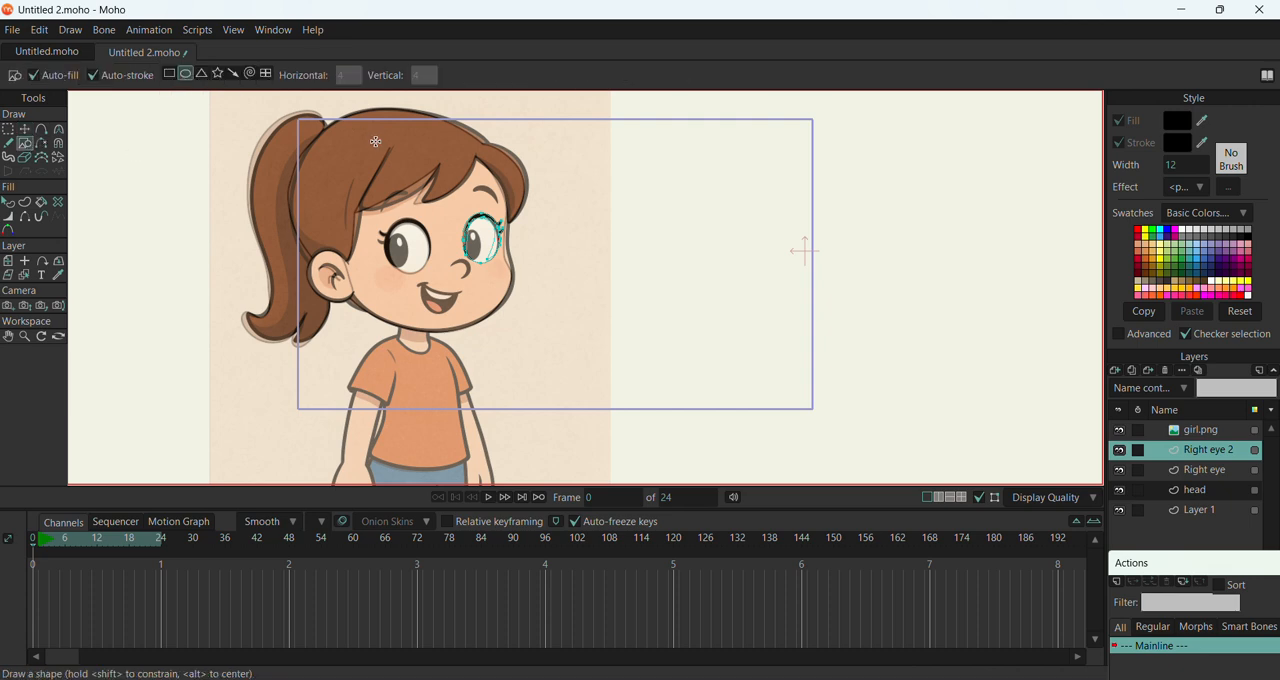
scroll(484, 272, "up", 4)
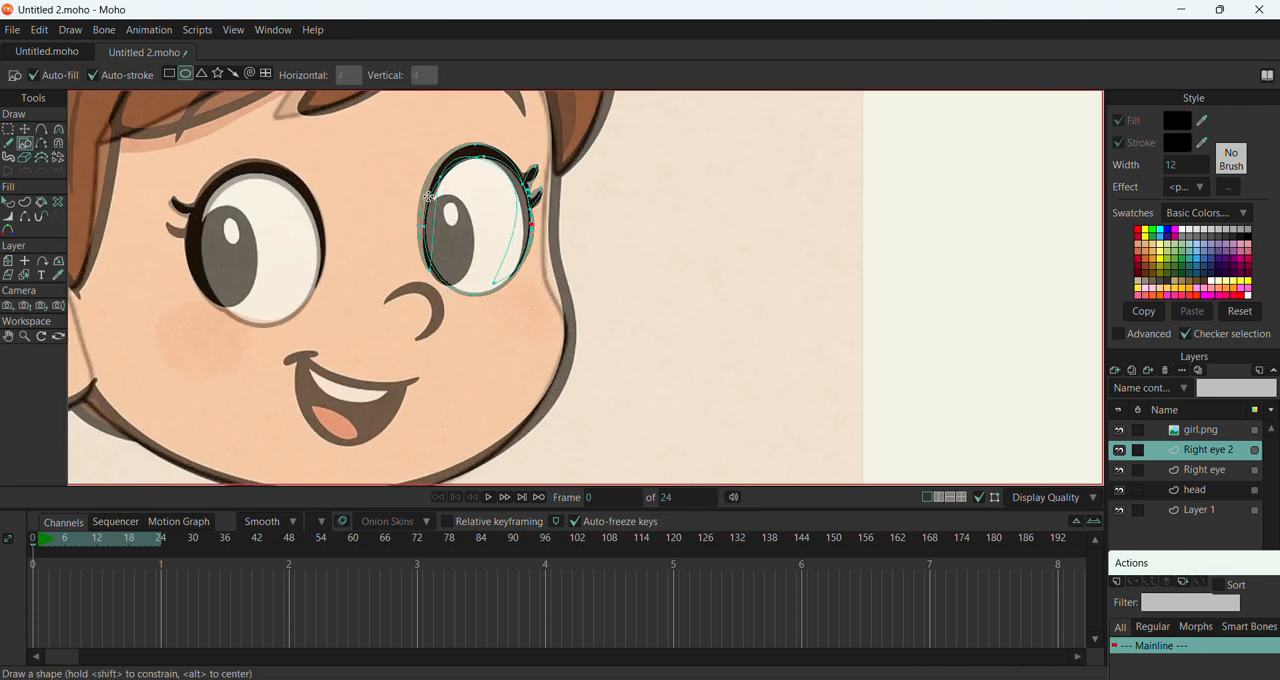
left_click_drag(446, 233, 476, 286)
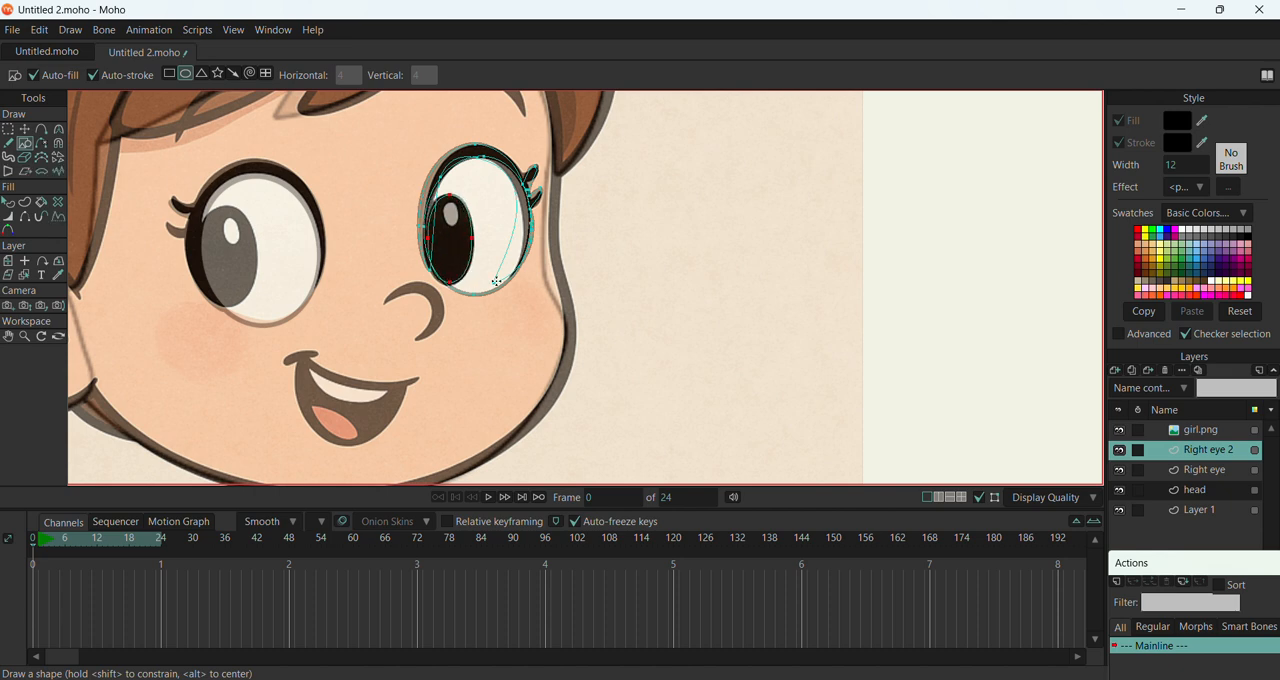
left_click_drag(442, 198, 461, 229)
key("t")
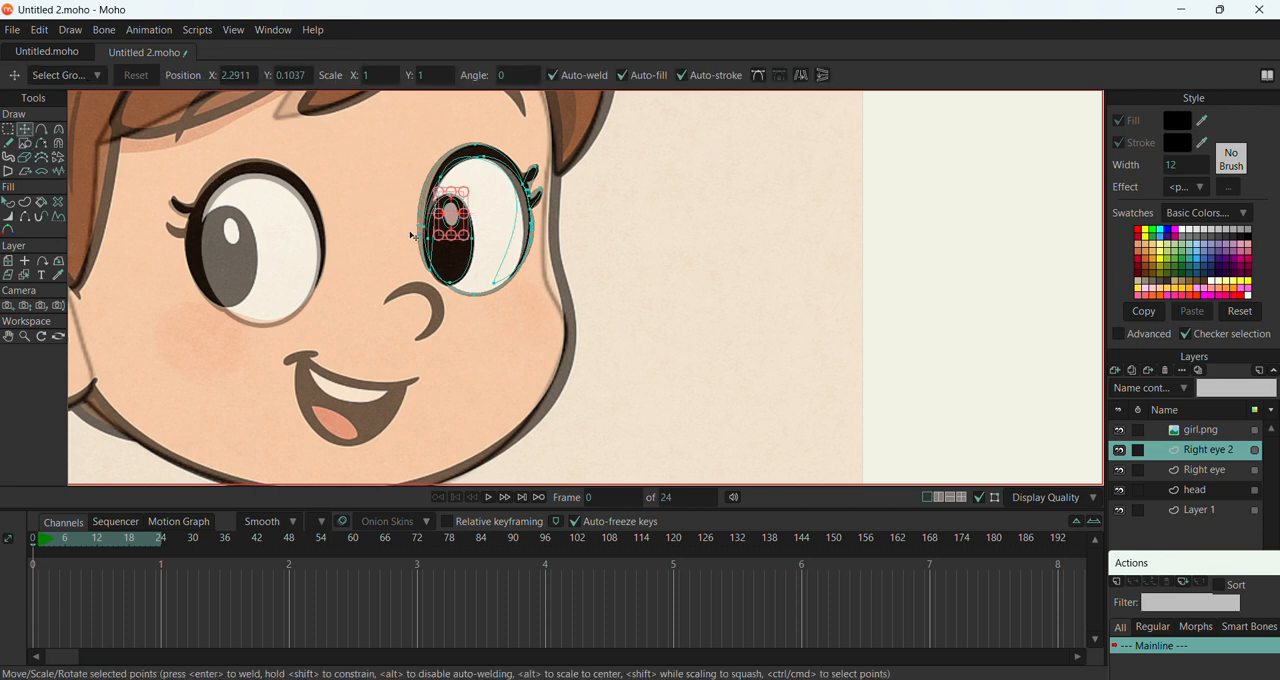
left_click(13, 205)
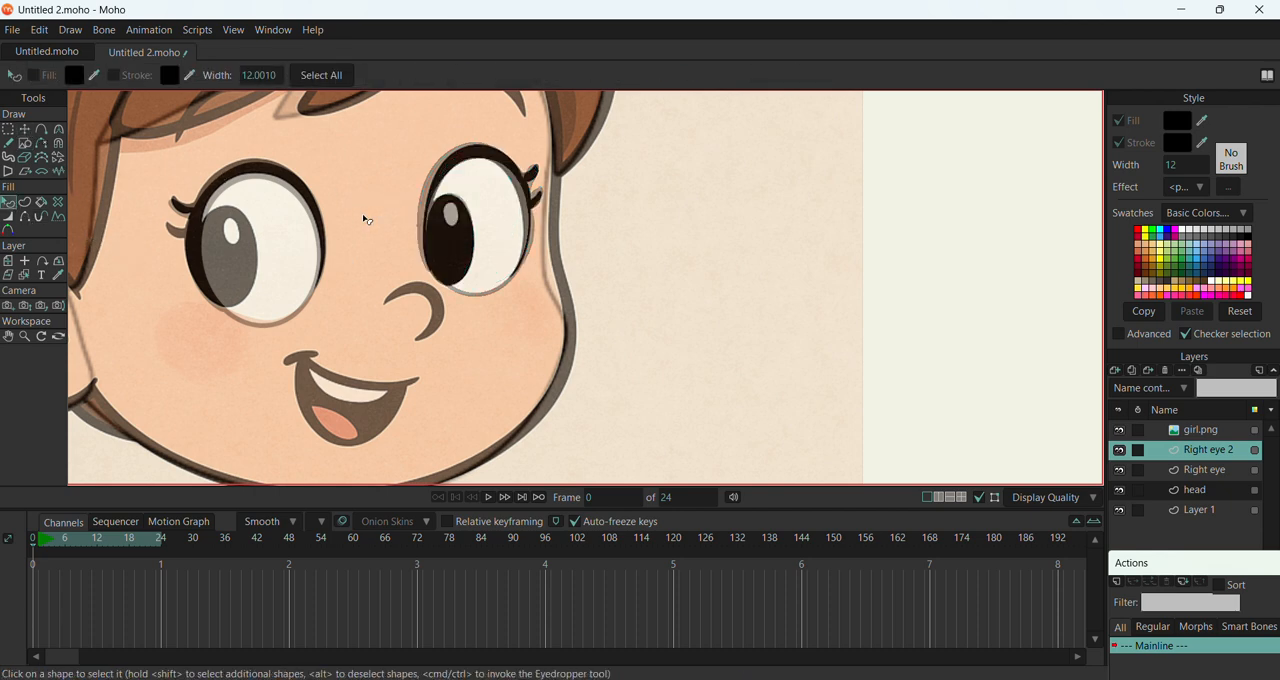
left_click(460, 220)
scroll(318, 170, "down", 4)
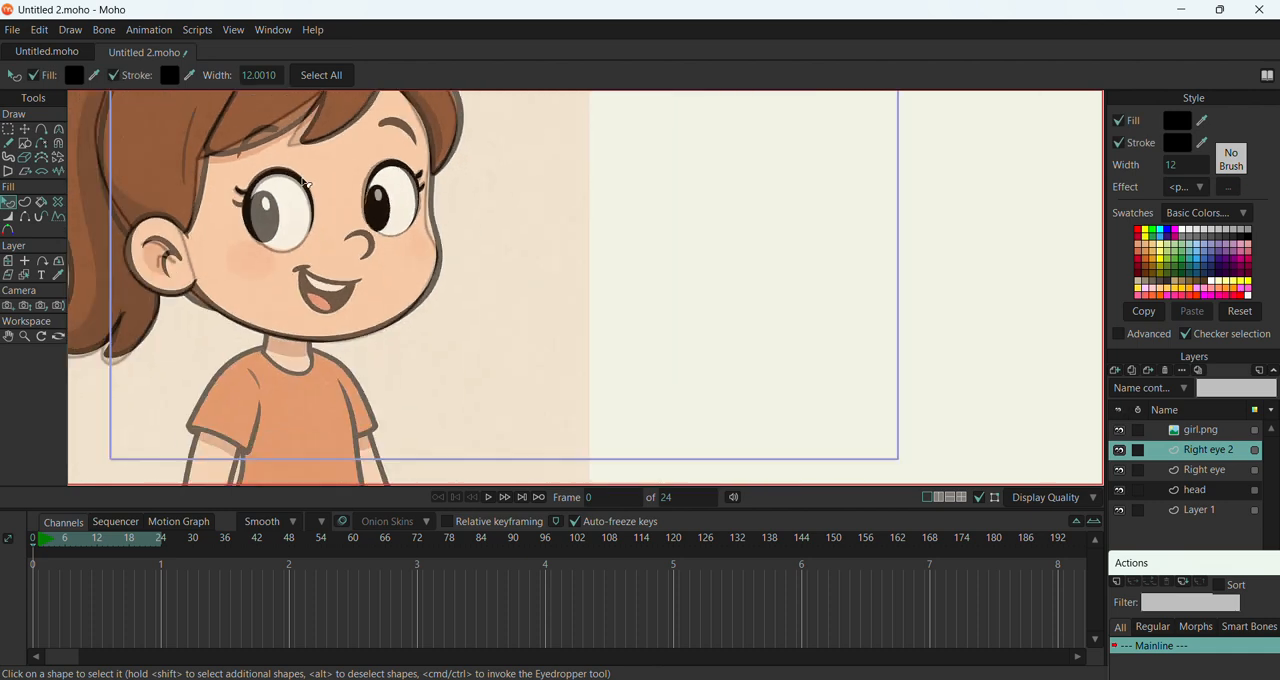
Draw a black oval pupil with a highlight on the Right eye layer, and fill the highlight with light grey
left_click(1201, 471)
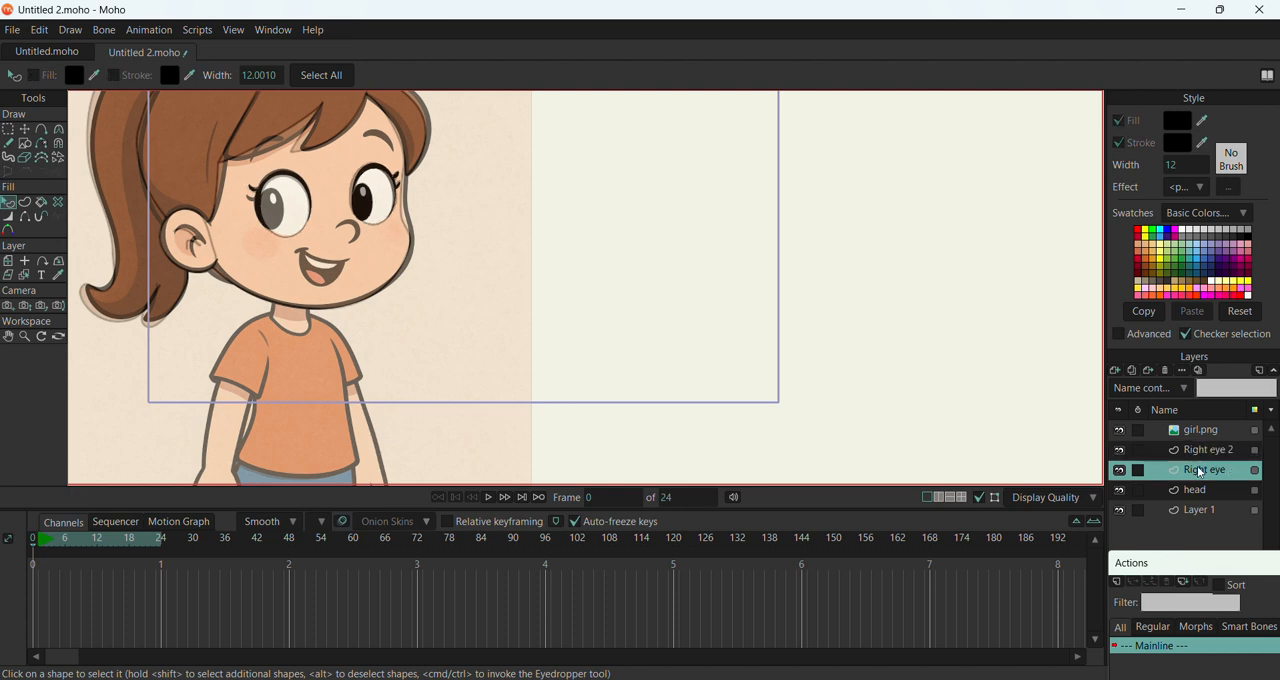
left_click(25, 143)
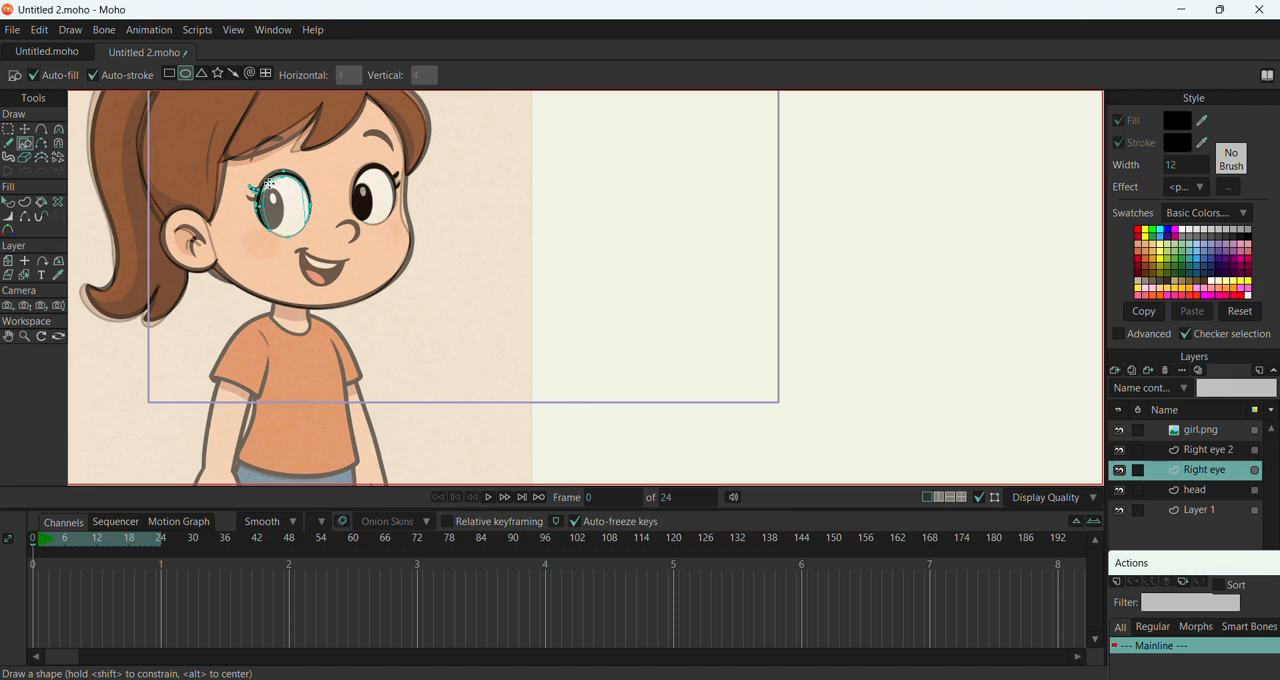
left_click_drag(257, 188, 285, 230)
left_click(8, 201)
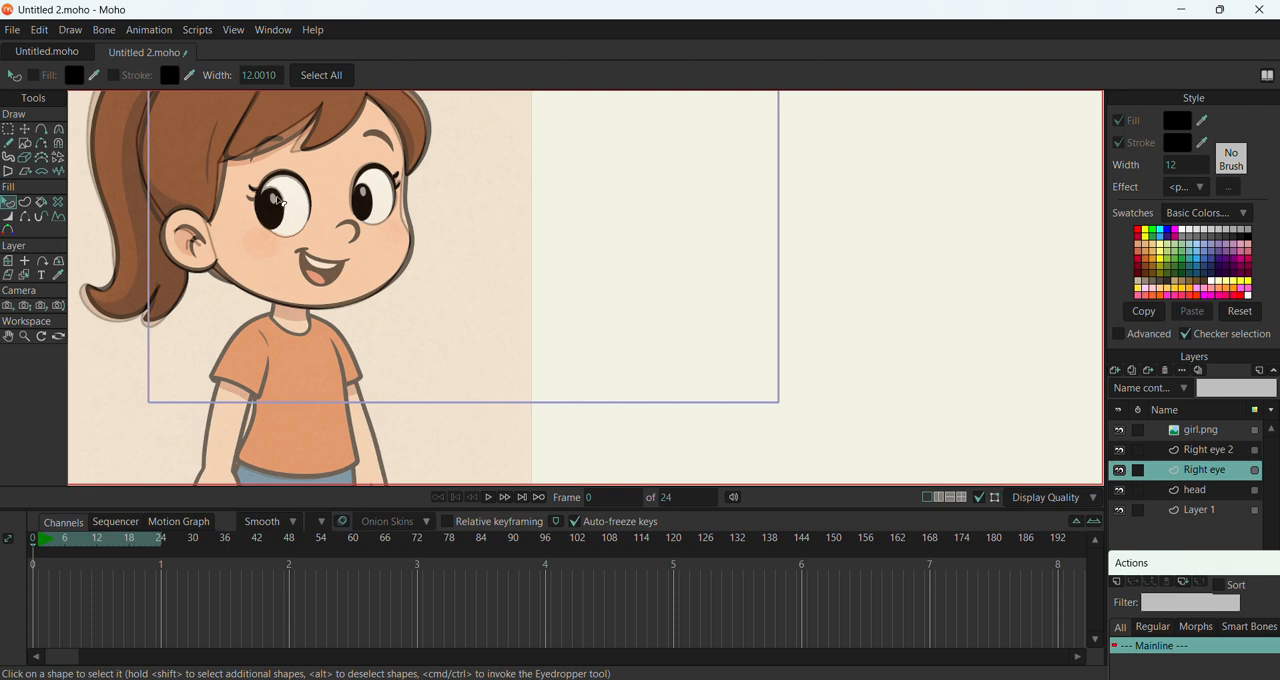
left_click(275, 203)
left_click_drag(1203, 120, 1216, 386)
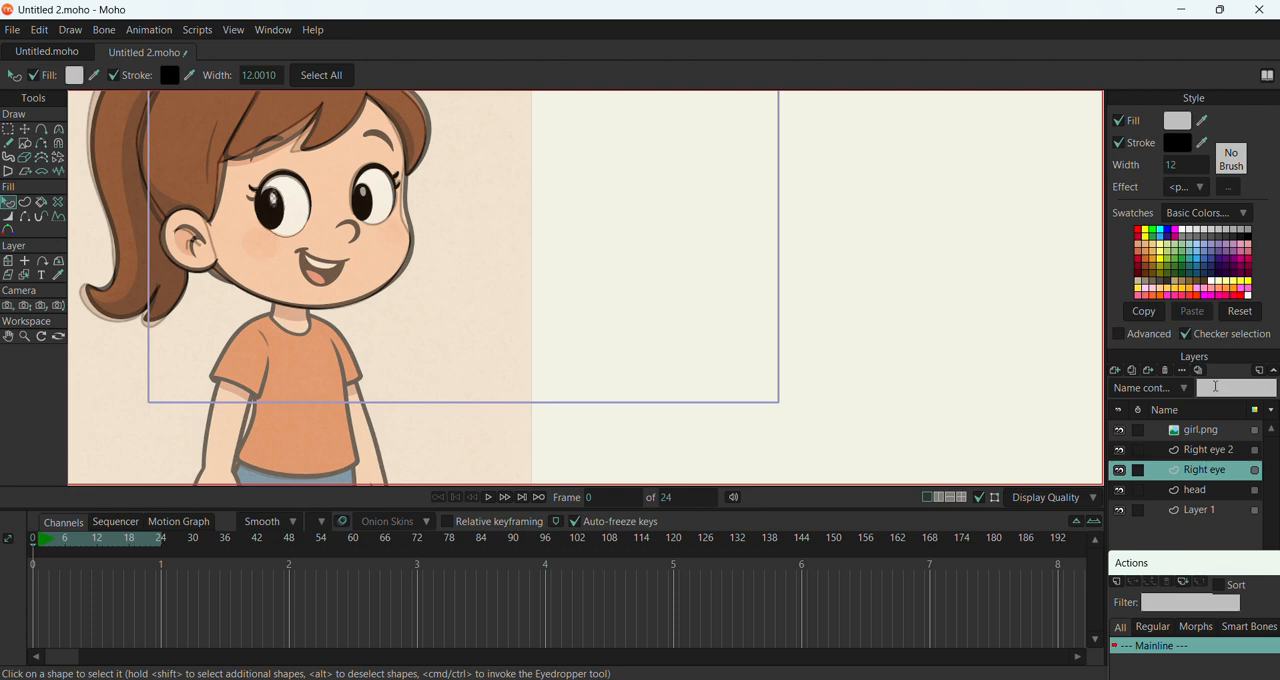
Make the Right eye 2 layer active
left_click(1203, 453)
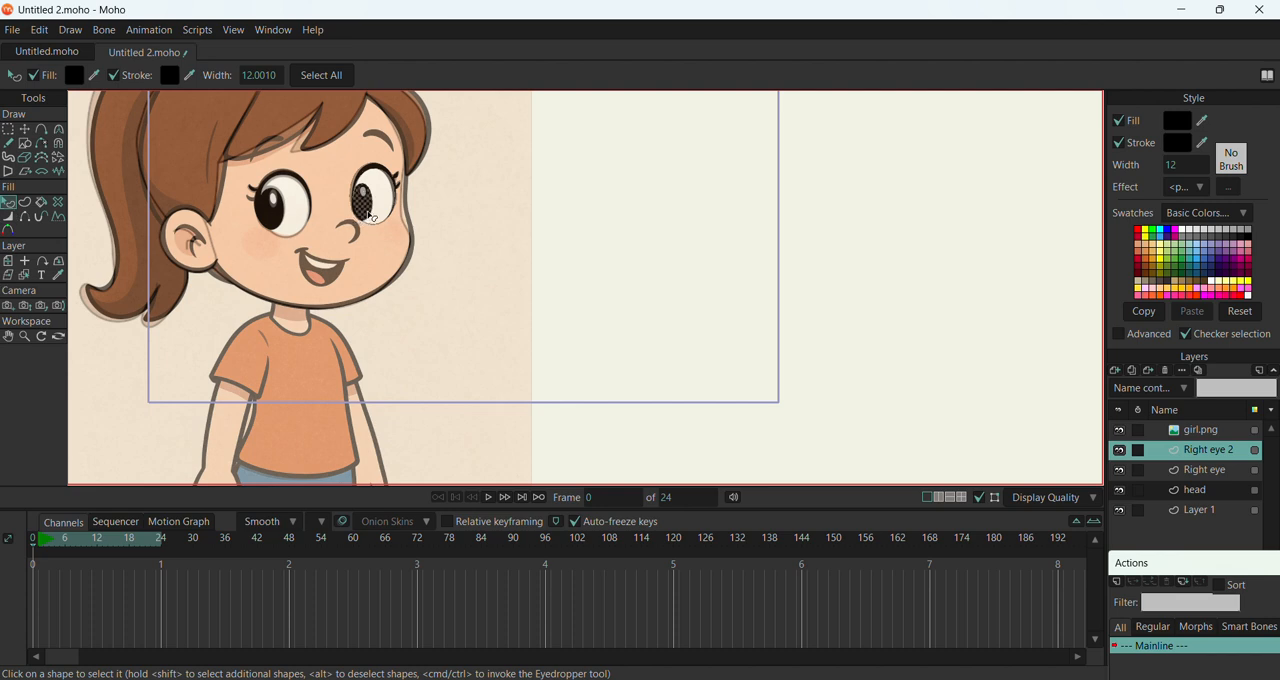
Select the highlight oval in the Right eye 2 pupil and fill it with the off-white of the eye
left_click(368, 200)
left_click(362, 191)
left_click_drag(1203, 117, 1167, 566)
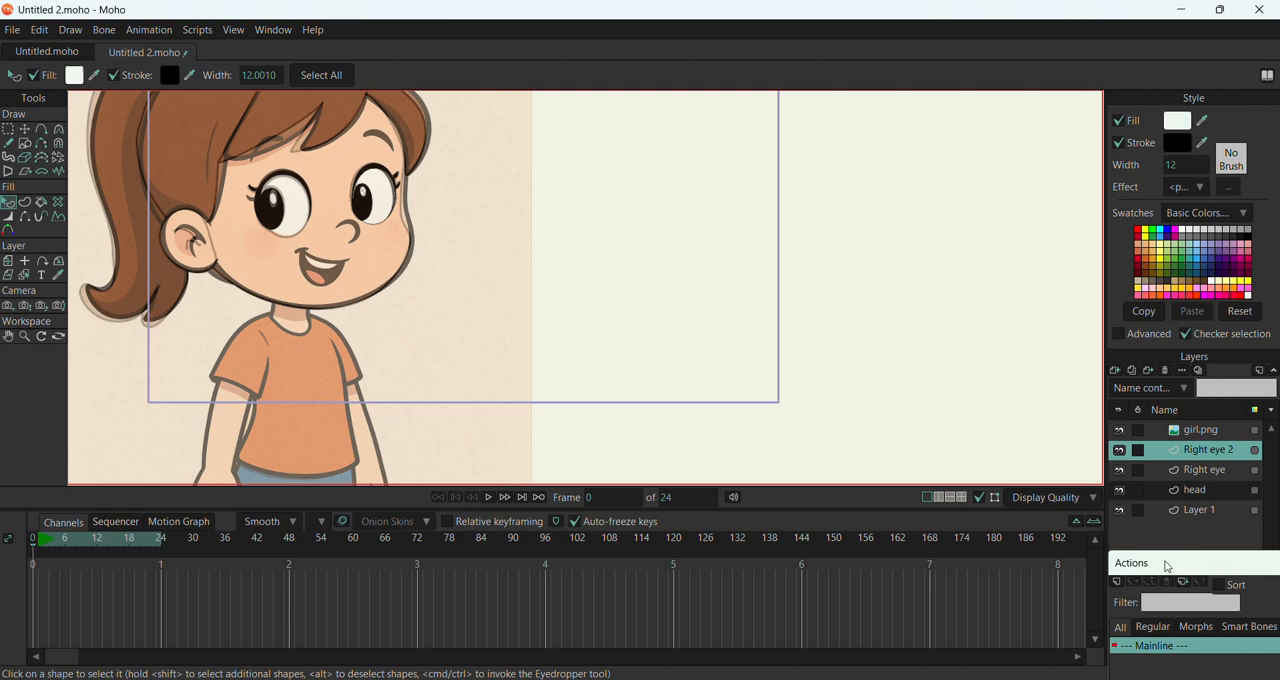
Hide the girl.png reference layer and examine the traced eyes on the face
left_click(1120, 430)
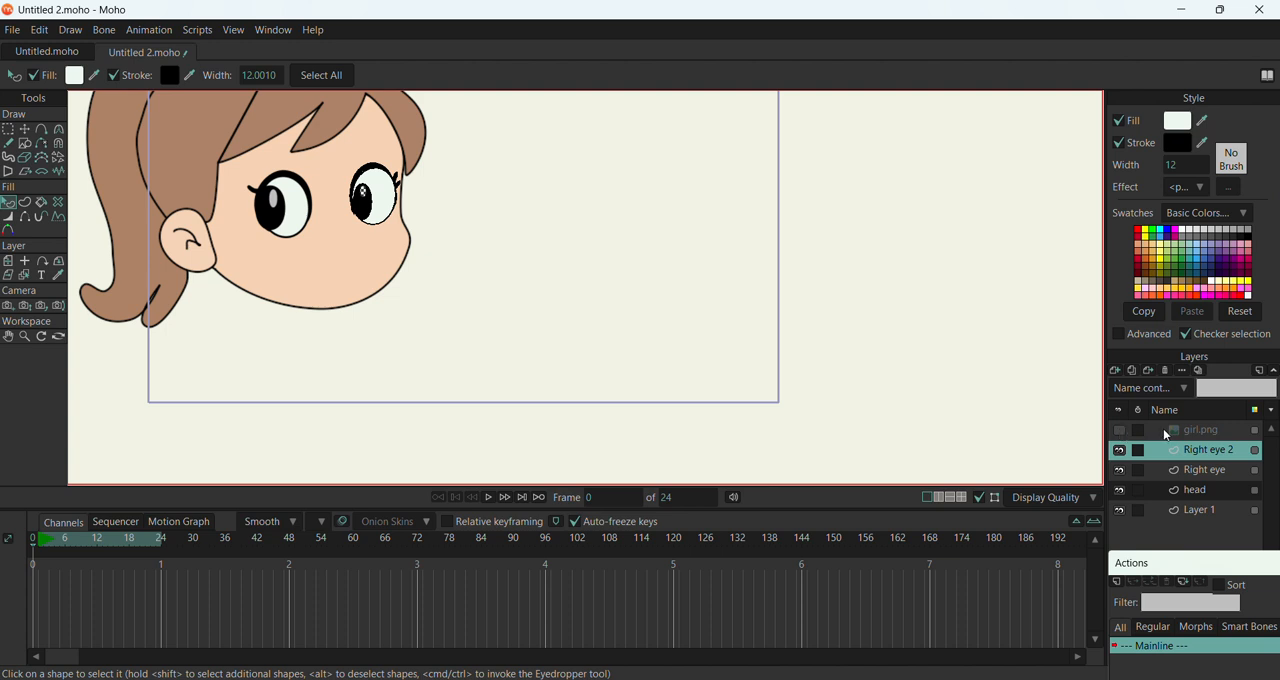
left_click(520, 341)
scroll(370, 205, "down", 2)
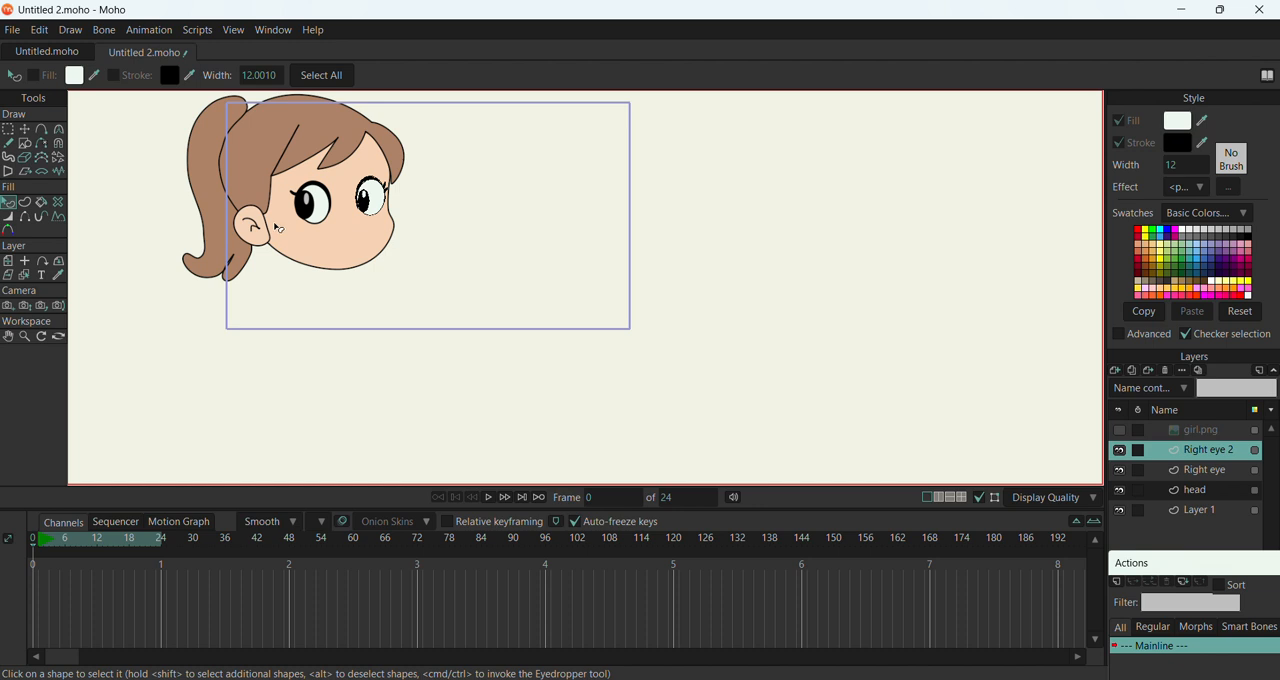
scroll(250, 170, "down", 1)
scroll(268, 163, "up", 5)
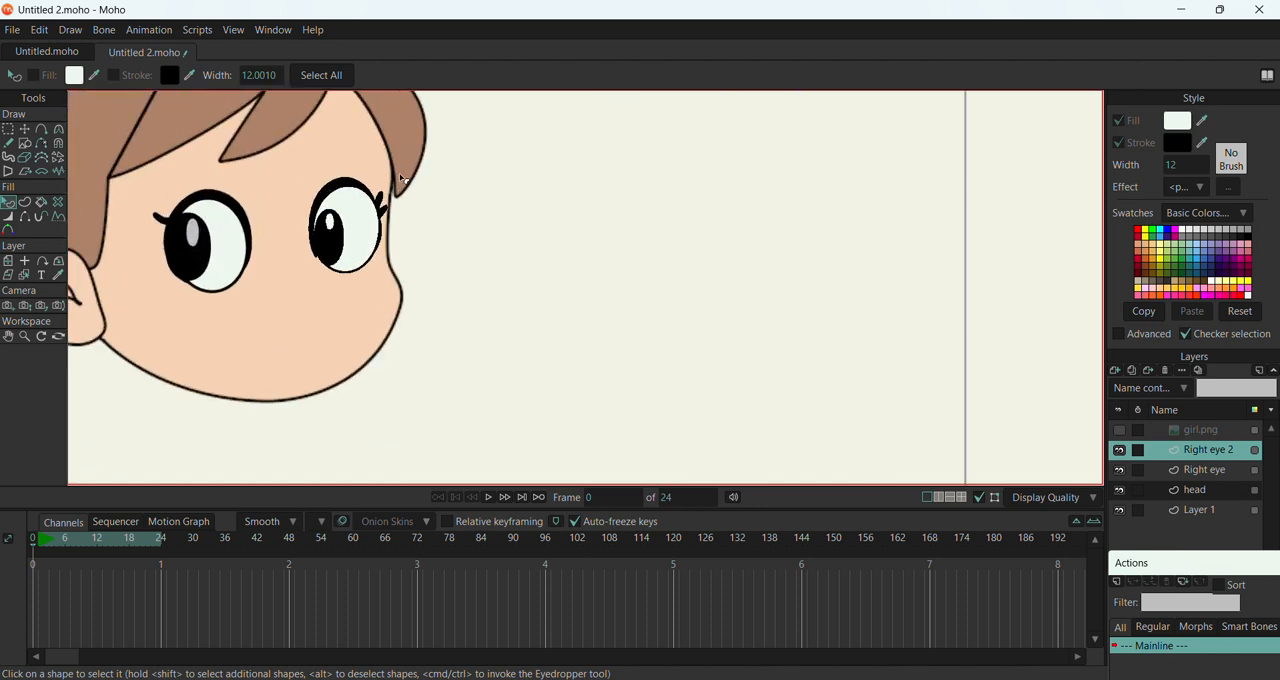
scroll(357, 229, "down", 1)
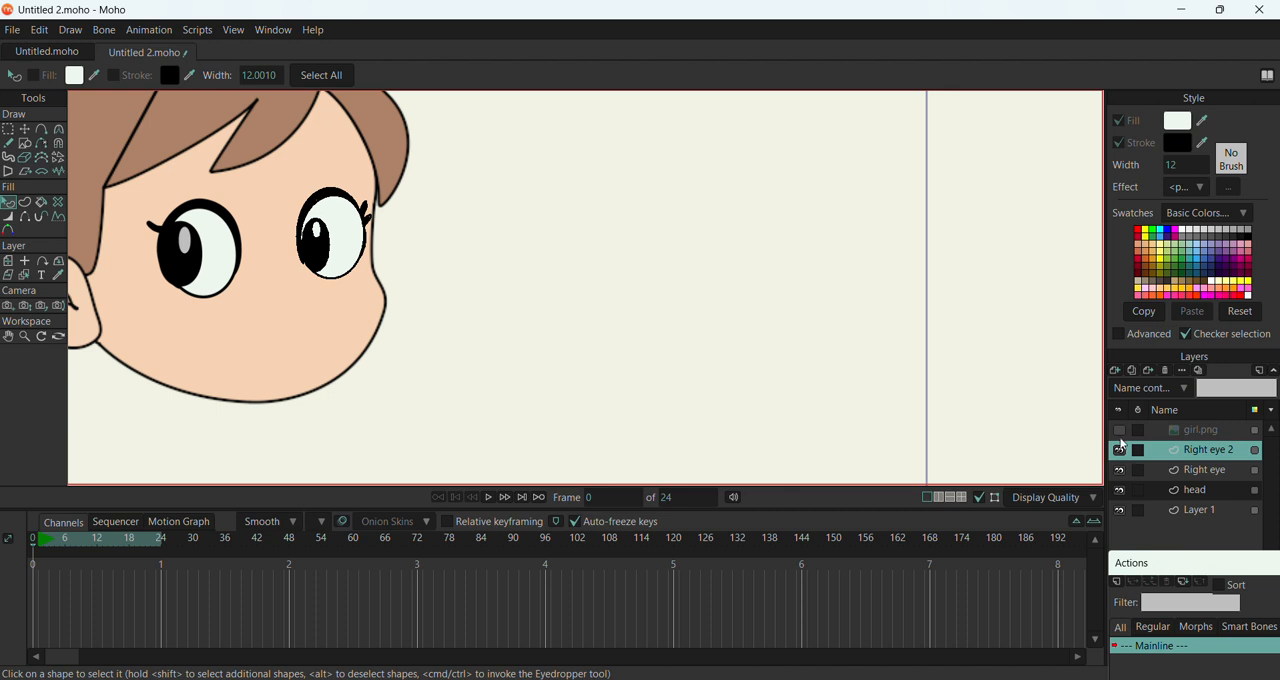
Show the girl.png layer and adjust the outer-side point of the Right eye 2 eye white to fit the reference
left_click(1120, 432)
scroll(260, 239, "up", 3)
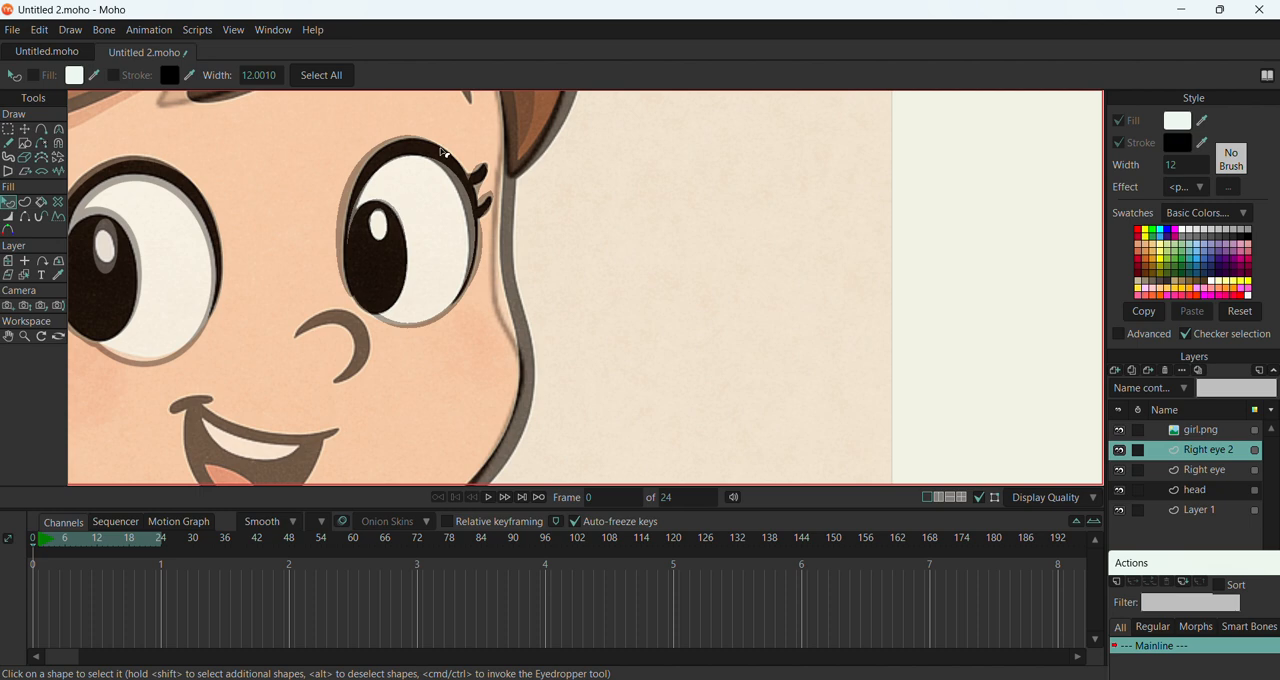
left_click(29, 129)
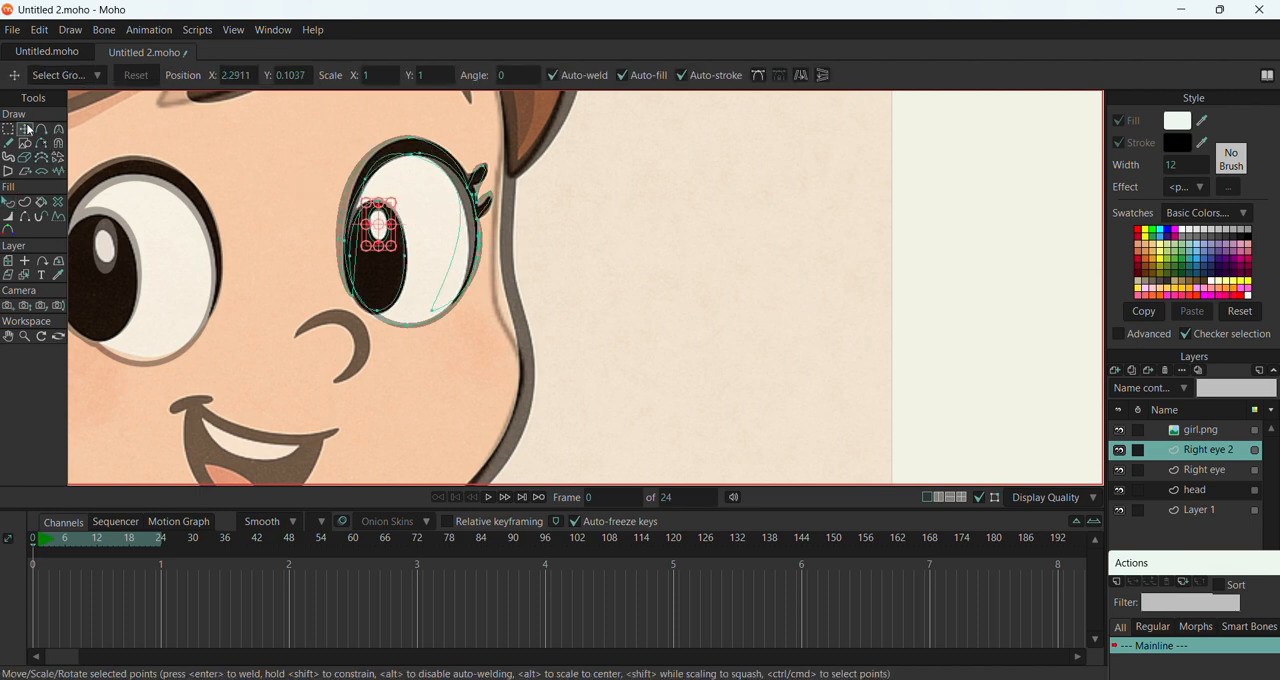
scroll(411, 220, "up", 3)
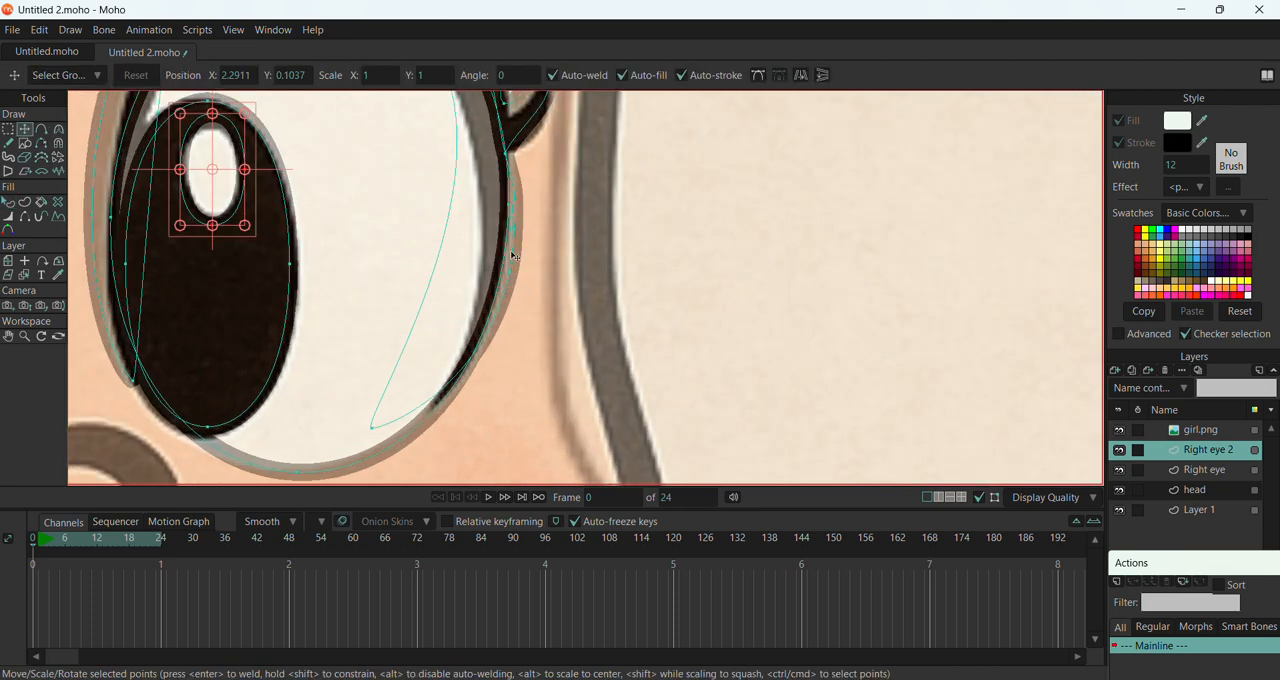
left_click(509, 204)
double_click(508, 205)
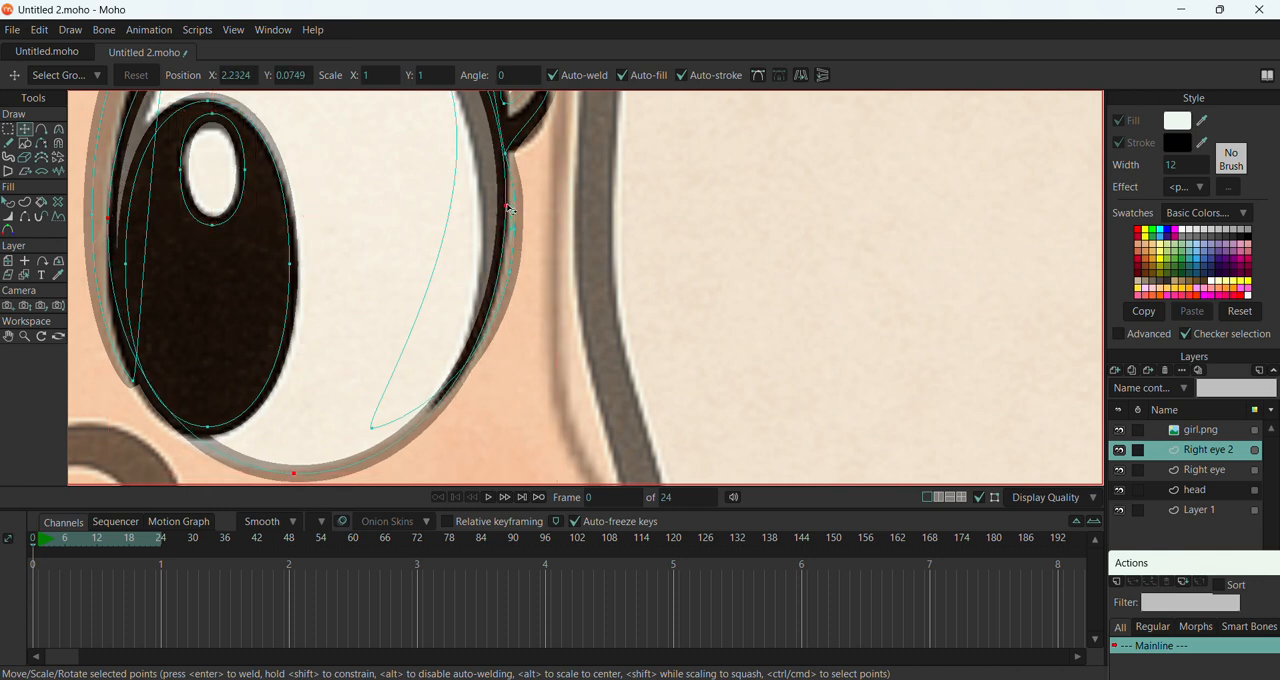
left_click(509, 208)
left_click_drag(508, 209, 491, 240)
scroll(490, 240, "down", 5)
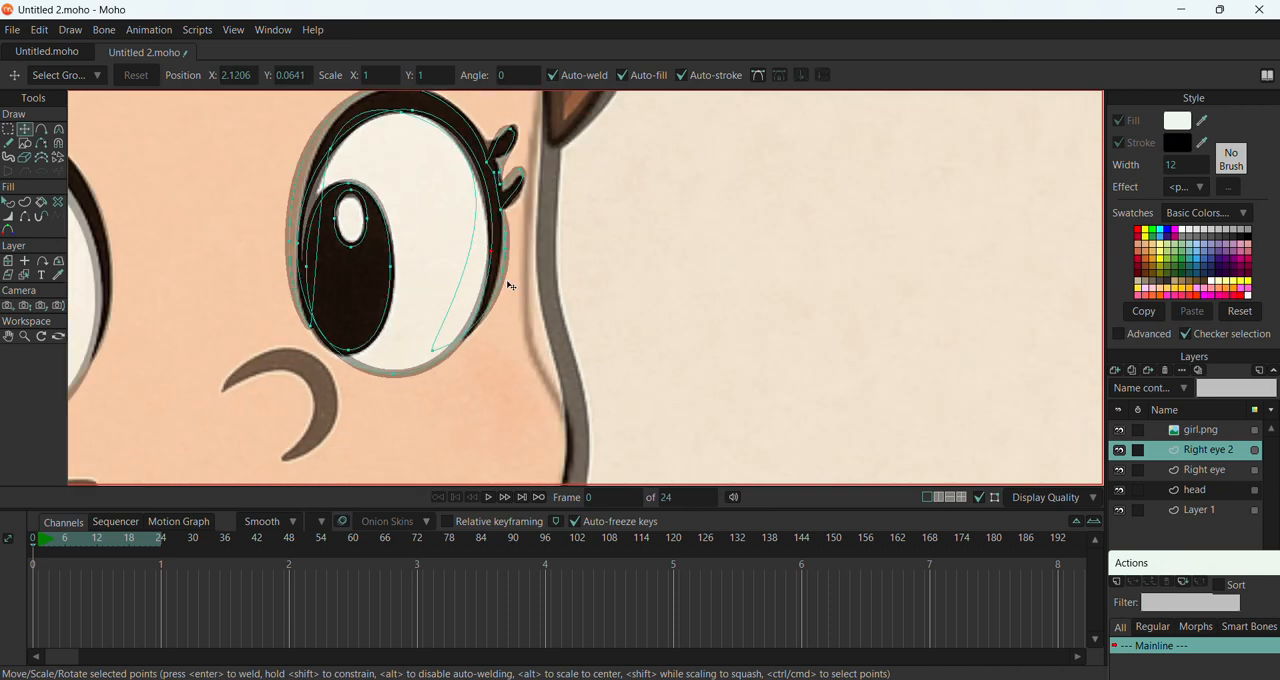
scroll(465, 140, "up", 5)
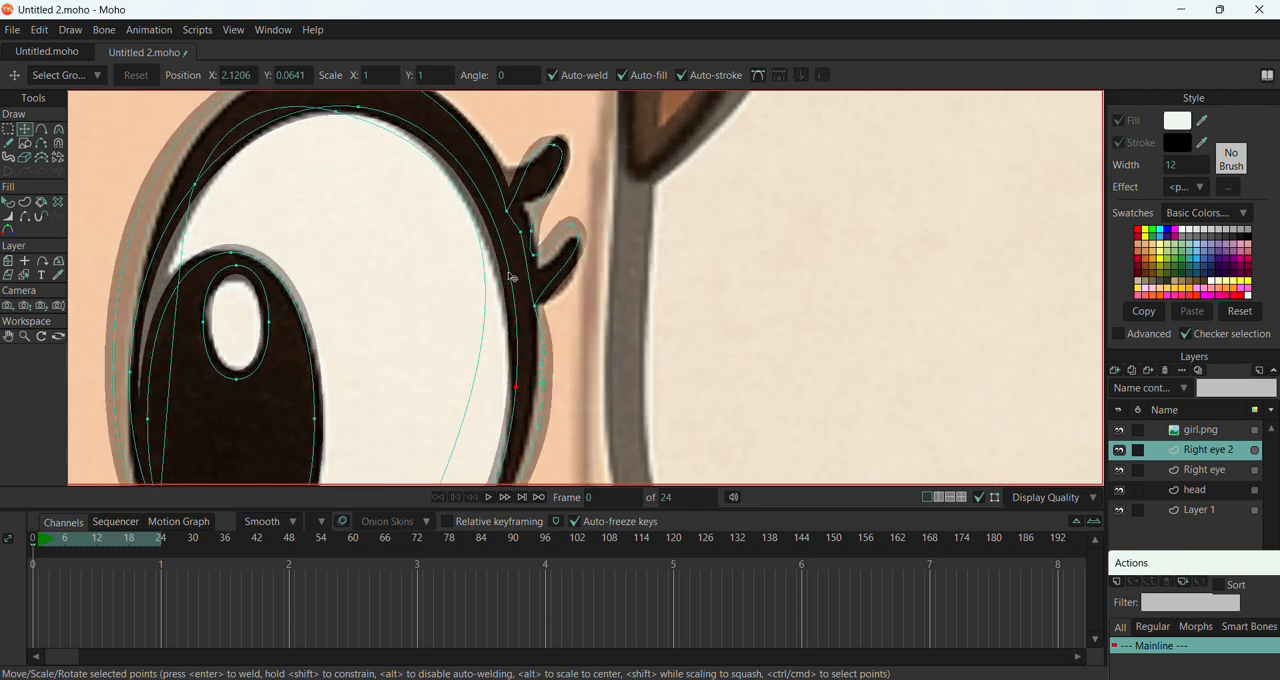
Hide the girl.png layer and move the lower inner tip point of the Right eye 2 outline inward, under the pupil
left_click(1120, 431)
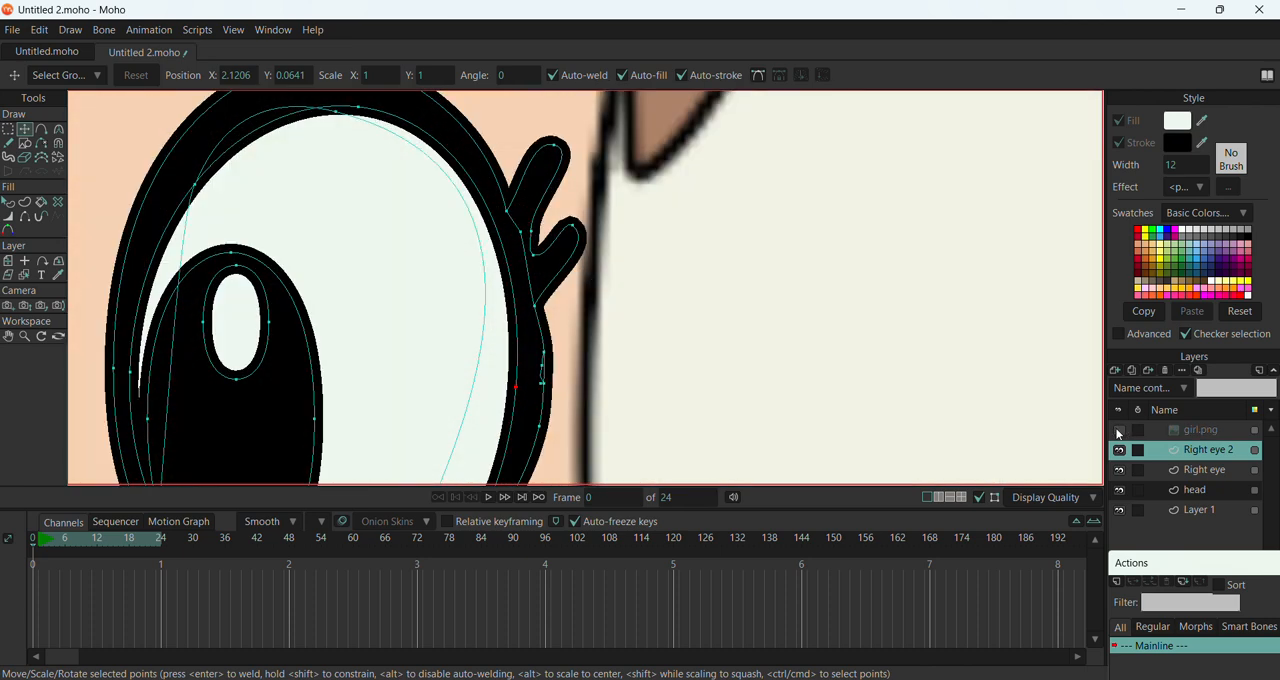
scroll(671, 286, "down", 4)
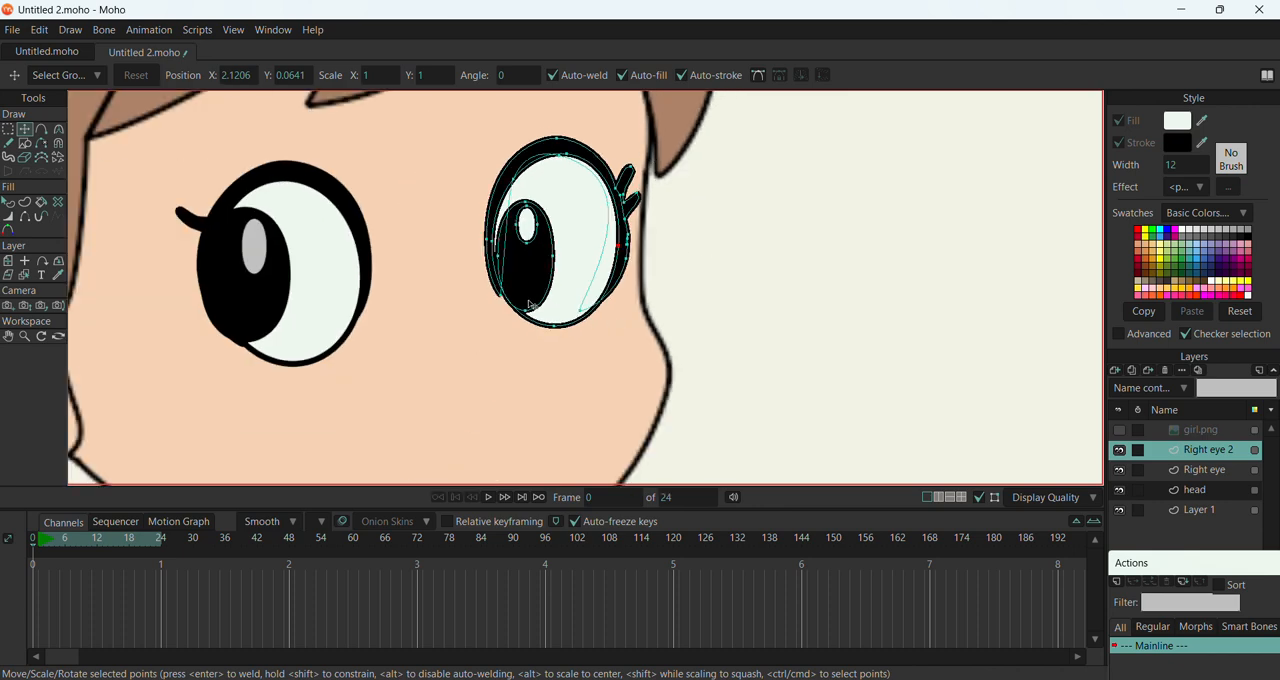
scroll(530, 306, "up", 6)
left_click_drag(487, 290, 511, 304)
scroll(340, 268, "down", 5)
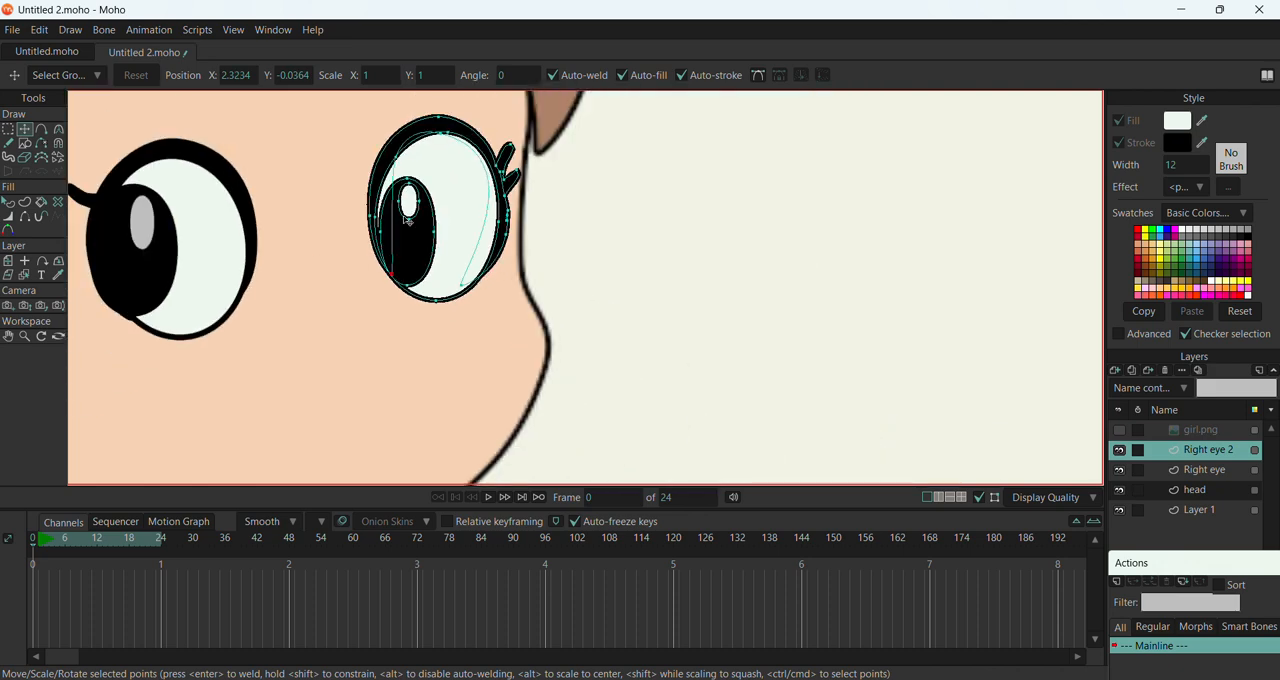
scroll(494, 216, "up", 5)
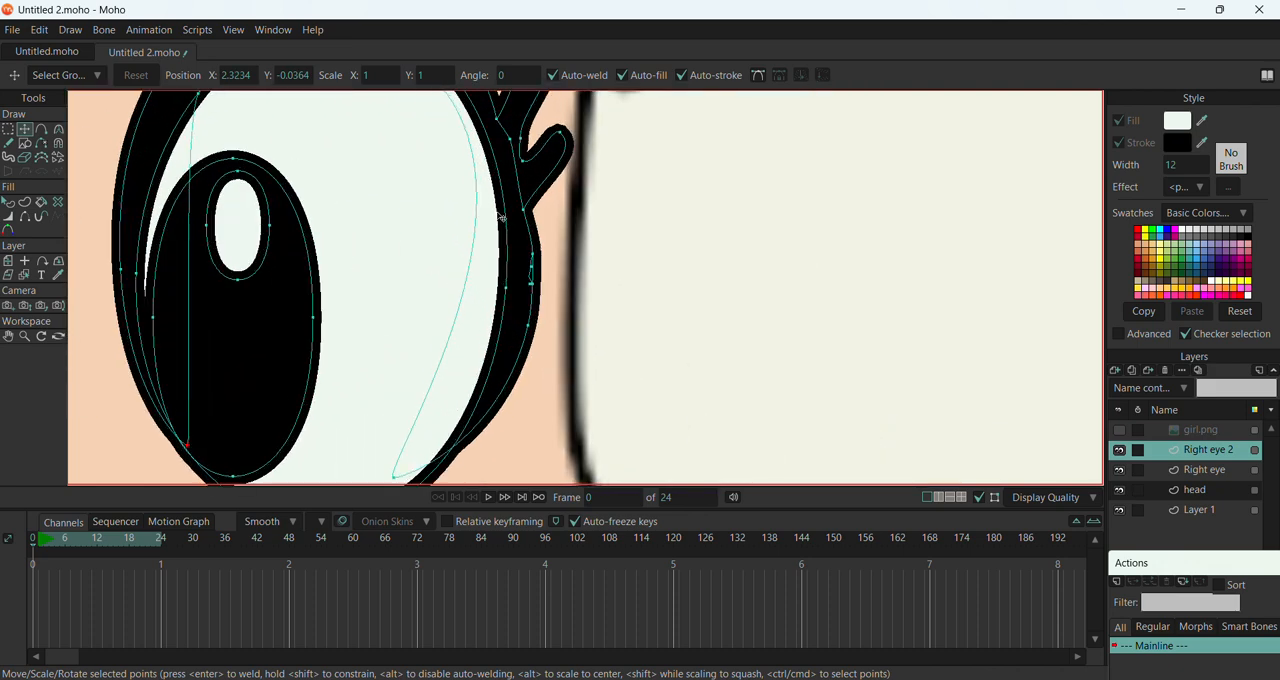
left_click(510, 139)
On the Right eye layer, shorten the pupil's highlight oval and place it near the top of the pupil
left_click(1190, 470)
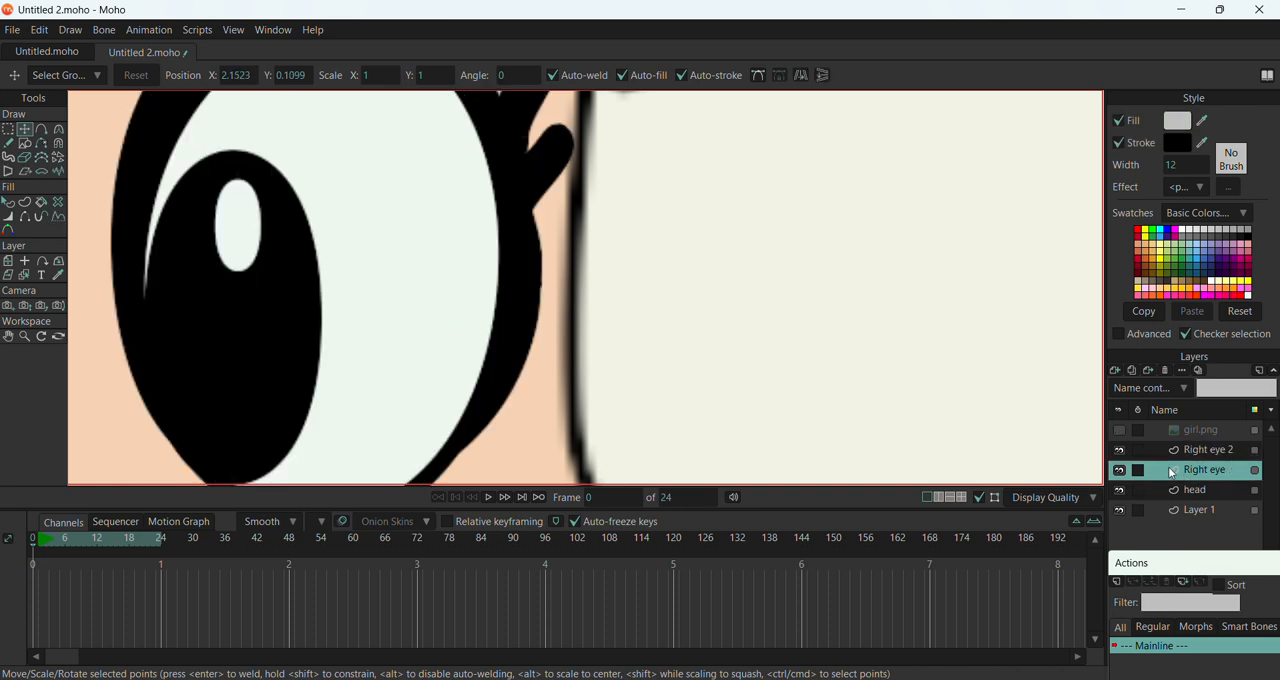
scroll(924, 330, "down", 5)
scroll(340, 233, "down", 2)
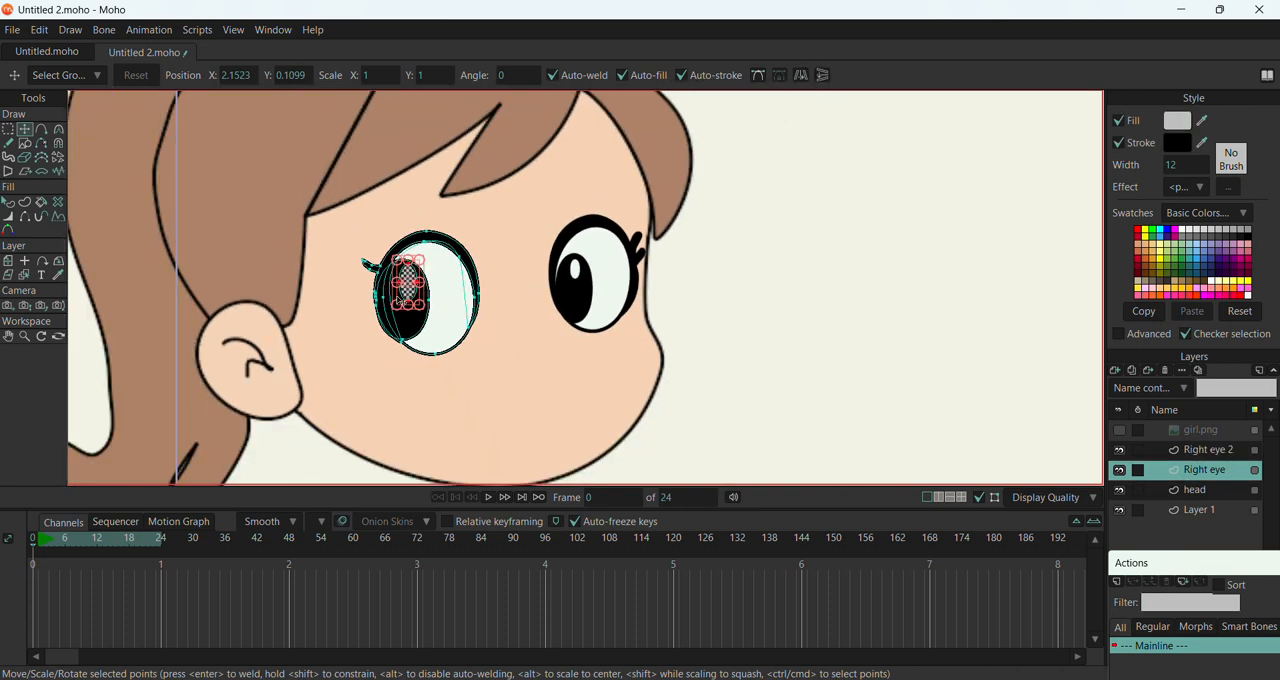
left_click(1207, 450)
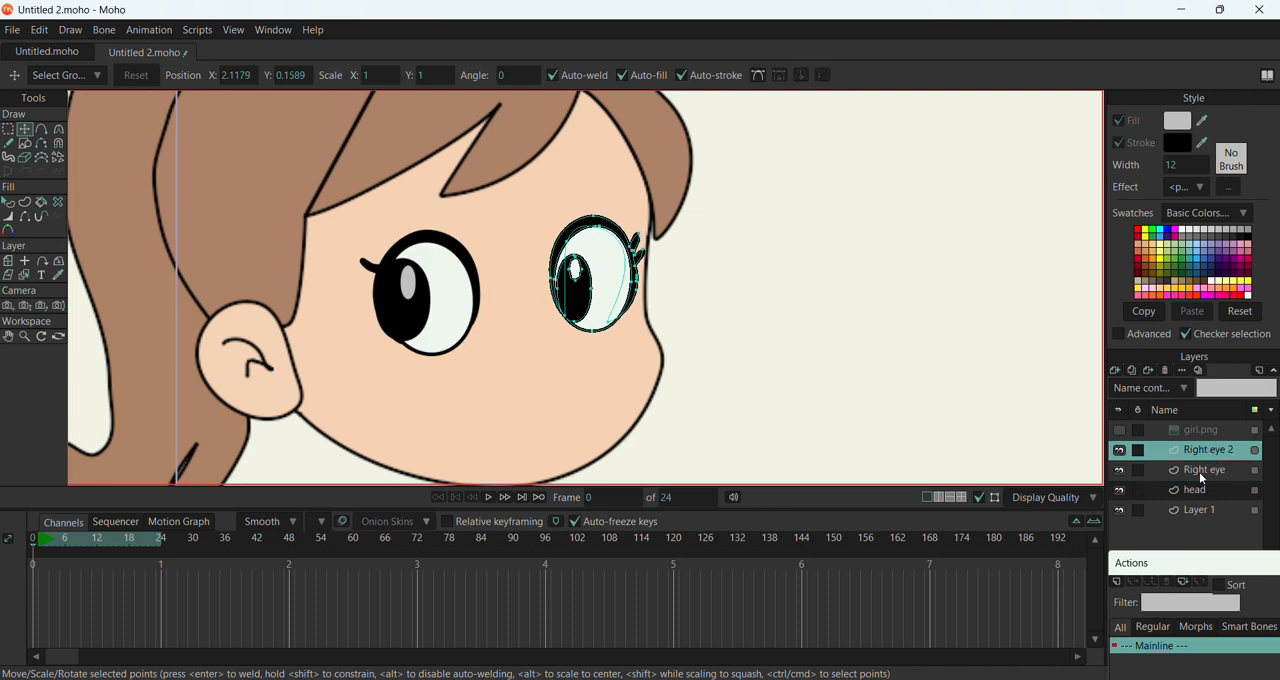
left_click(1201, 474)
scroll(381, 333, "up", 4)
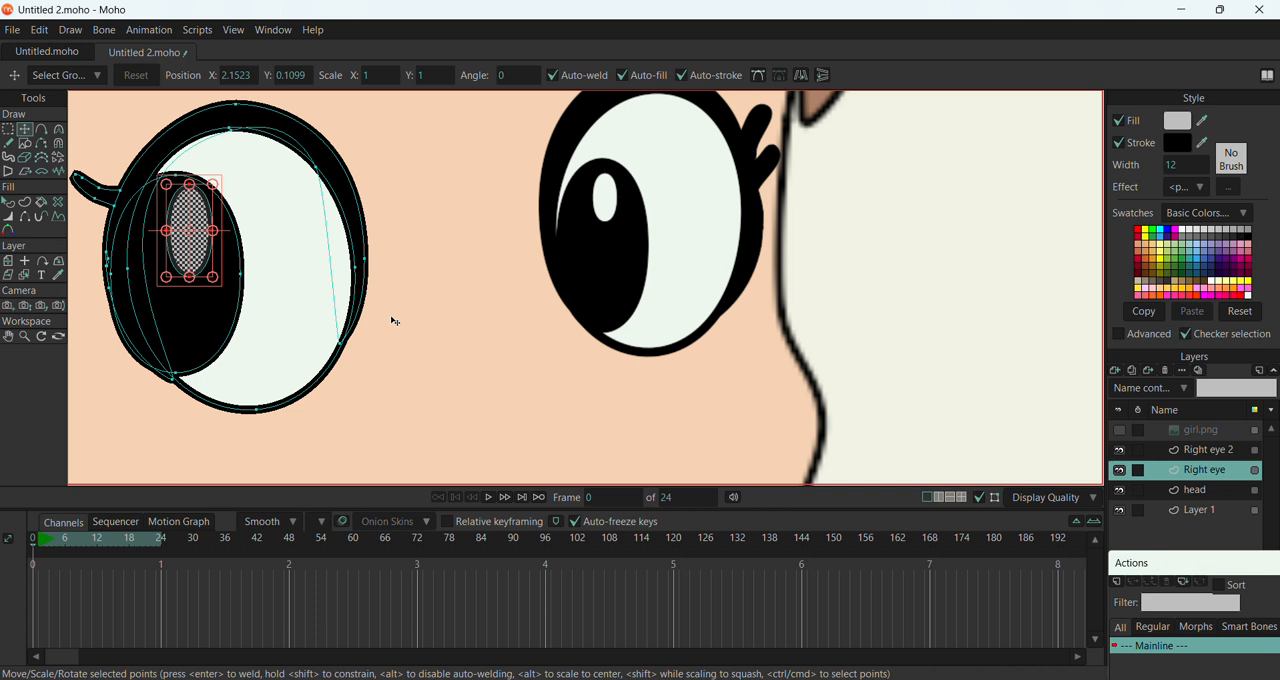
left_click_drag(201, 312, 196, 256)
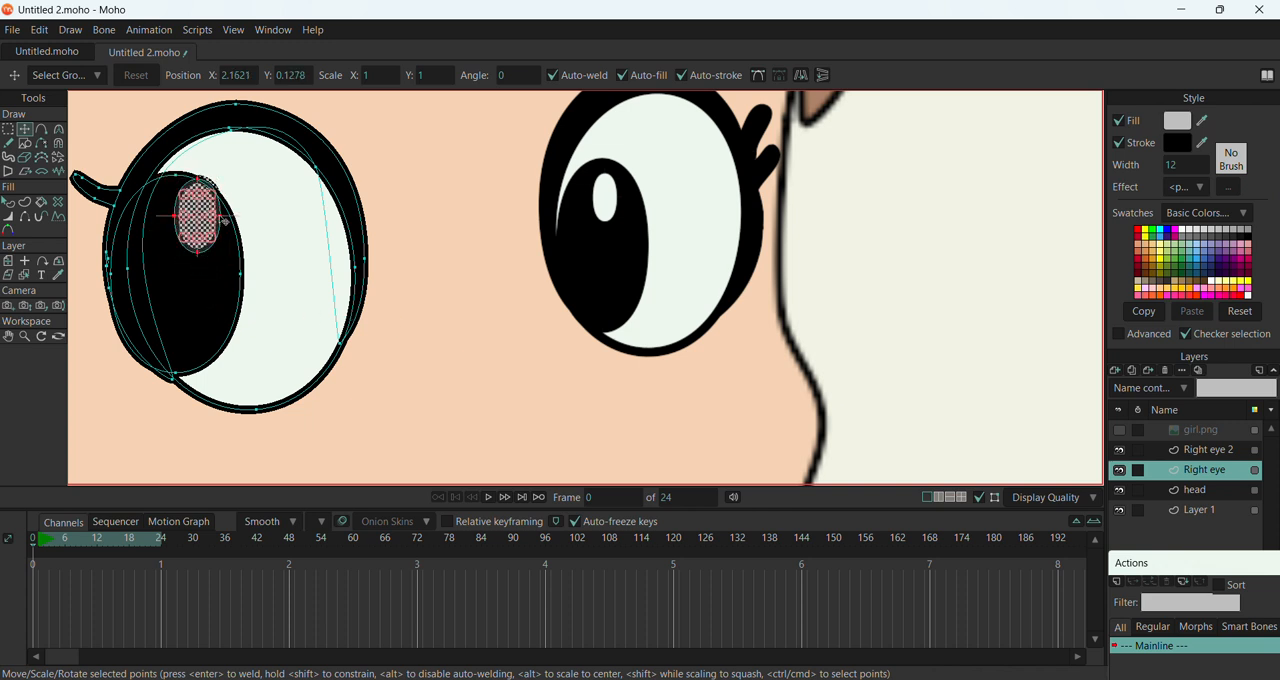
left_click_drag(220, 217, 197, 247)
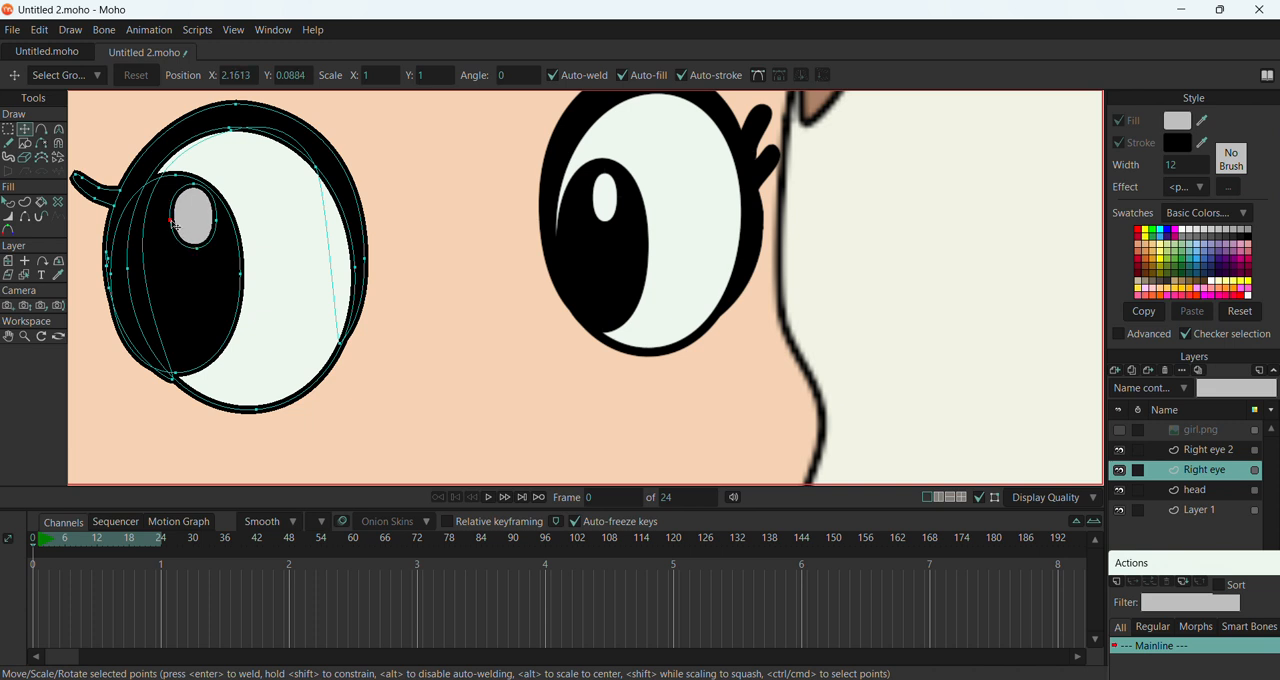
Move the black pupil oval of the Right eye layer slightly up and inward within the eye white
left_click(200, 348)
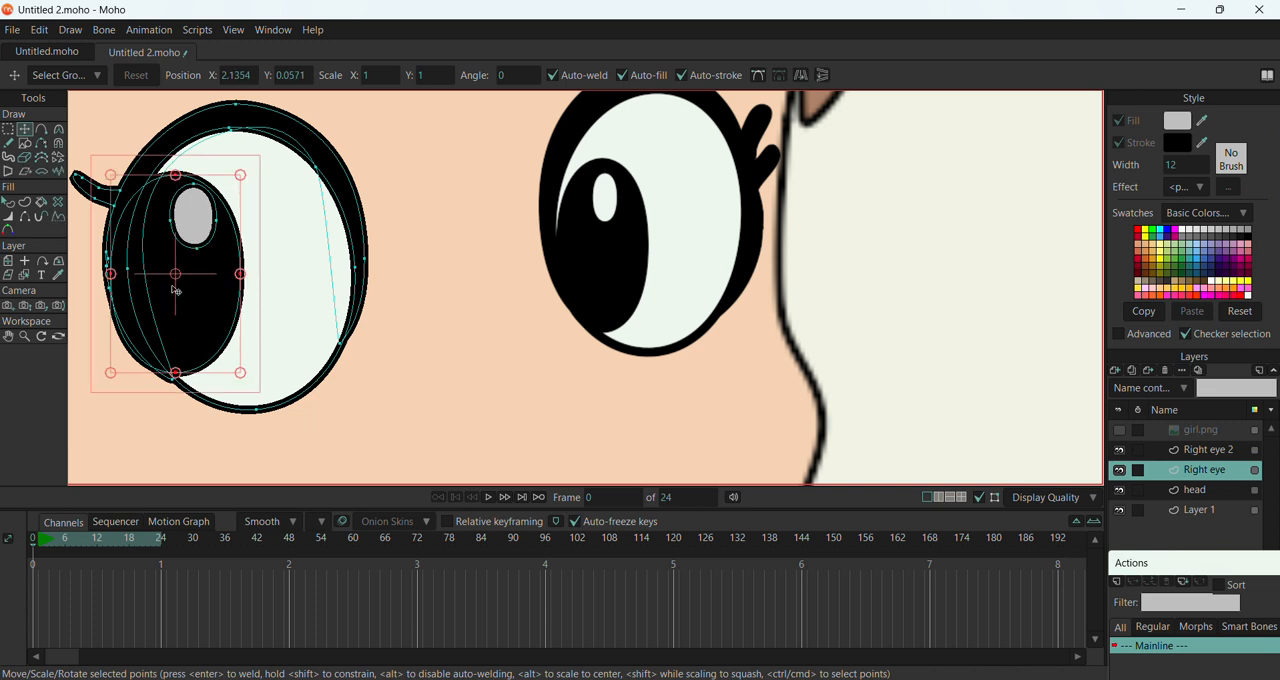
left_click_drag(180, 289, 193, 285)
left_click_drag(252, 365, 252, 362)
Fill the Right eye highlight with the off-white sampled from the other eye's white
left_click(188, 214)
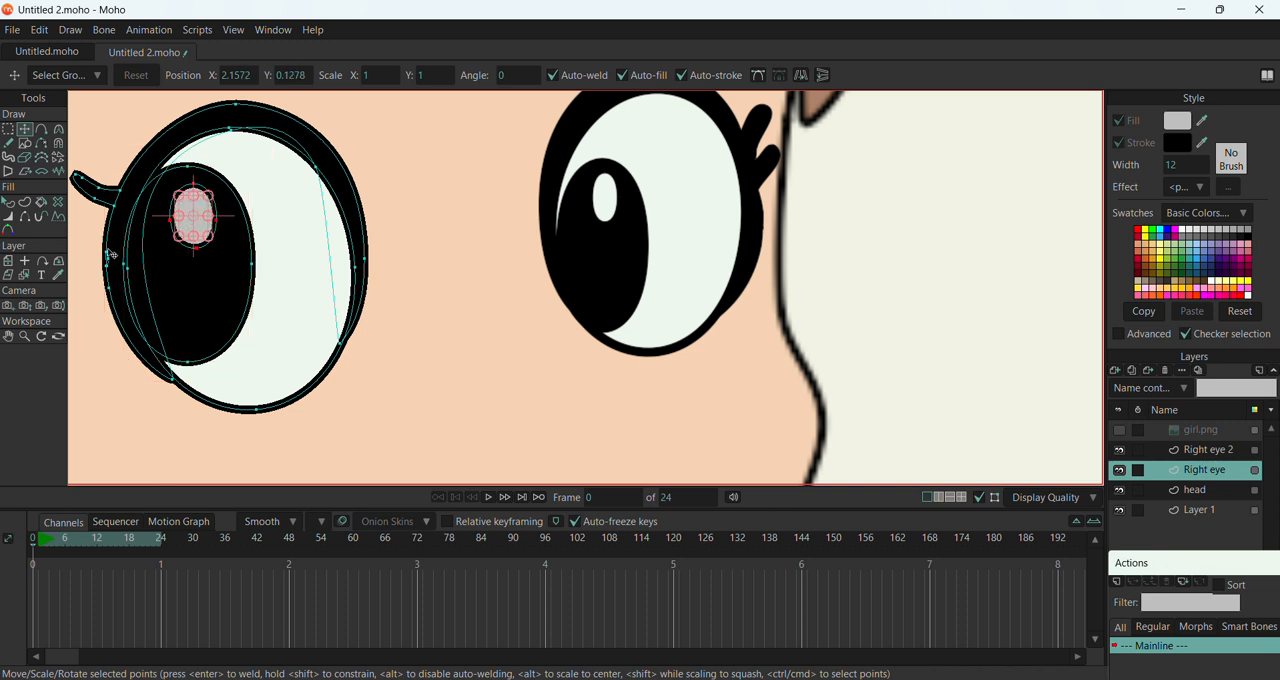
left_click(8, 201)
left_click(195, 218)
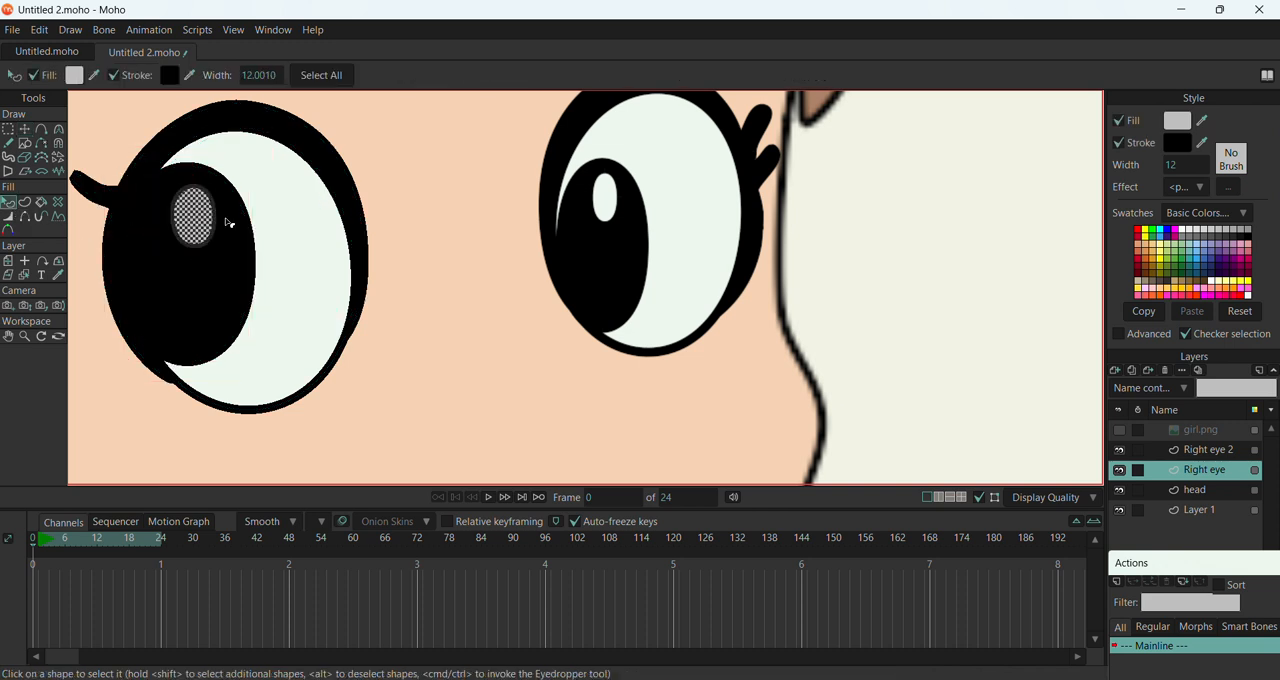
left_click(1203, 120)
left_click(725, 216)
scroll(396, 203, "down", 6)
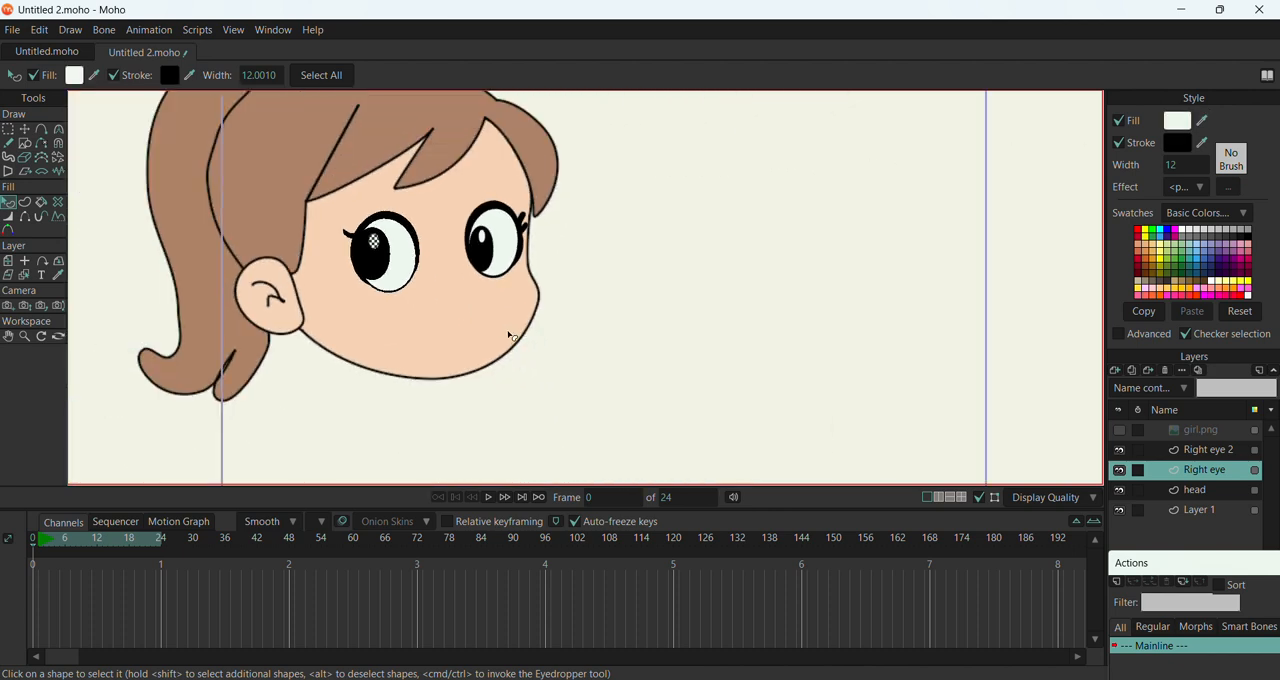
Make the girl.png layer active and visible over the traced head
left_click(1227, 453)
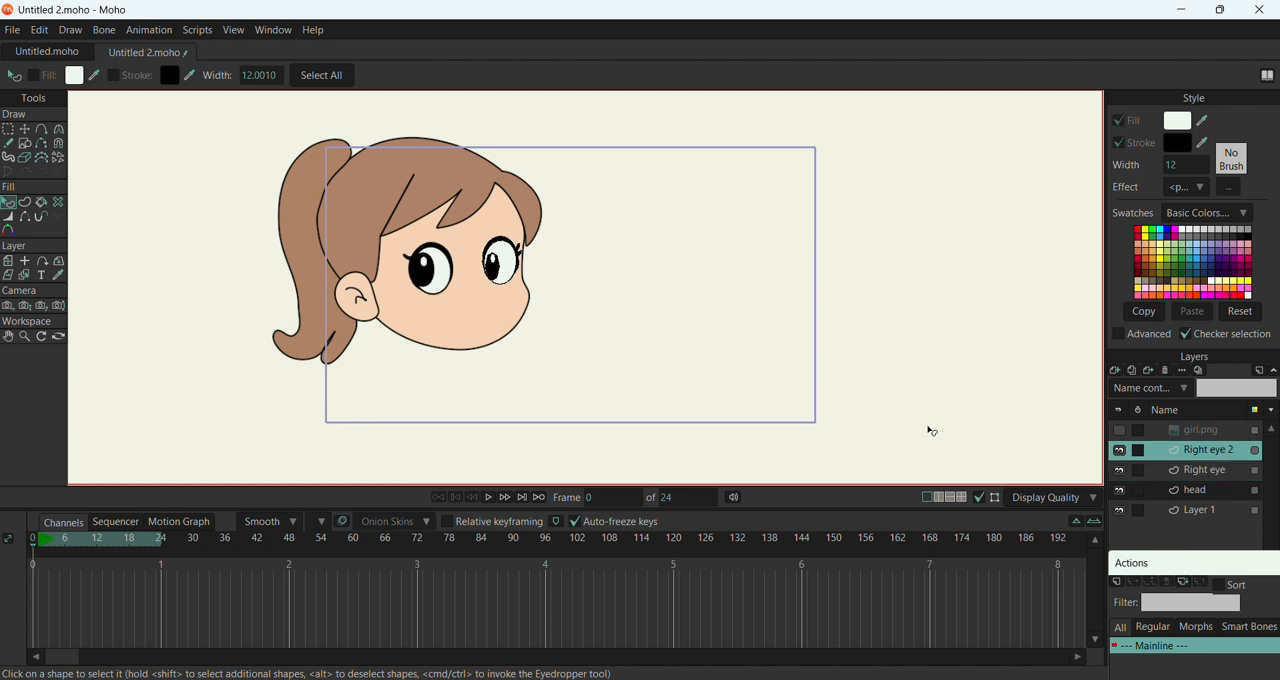
scroll(349, 311, "down", 3)
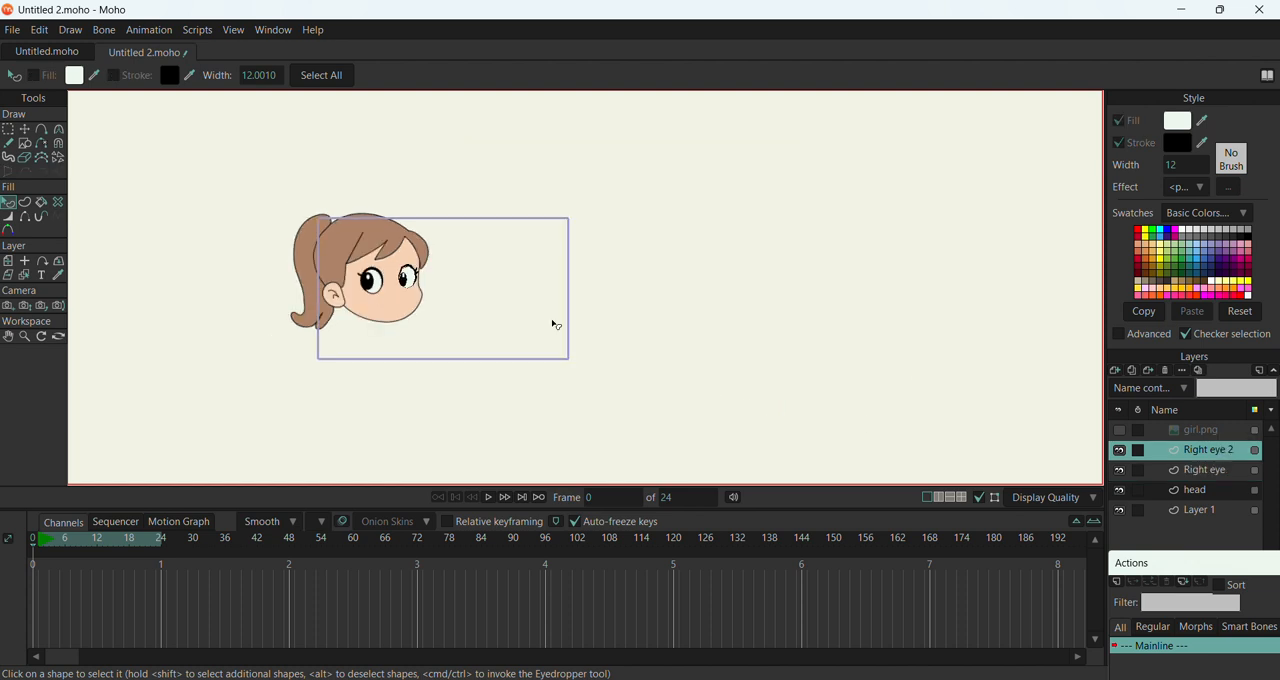
left_click(1190, 432)
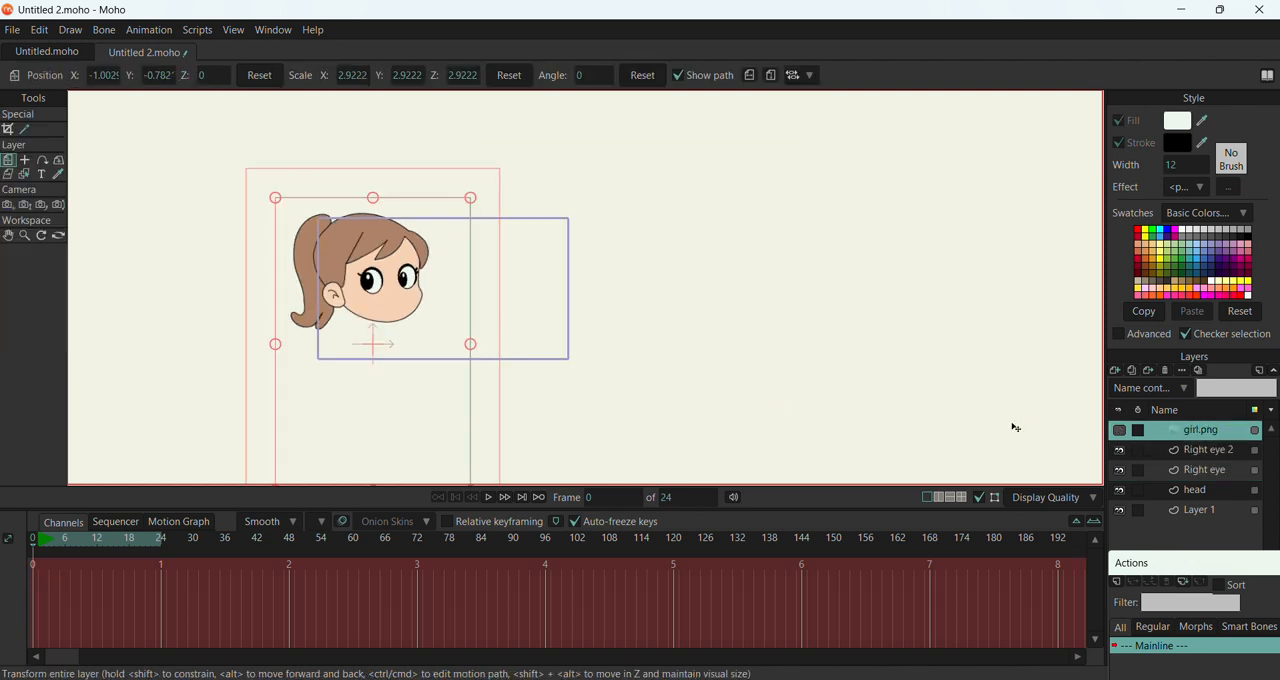
left_click(1121, 433)
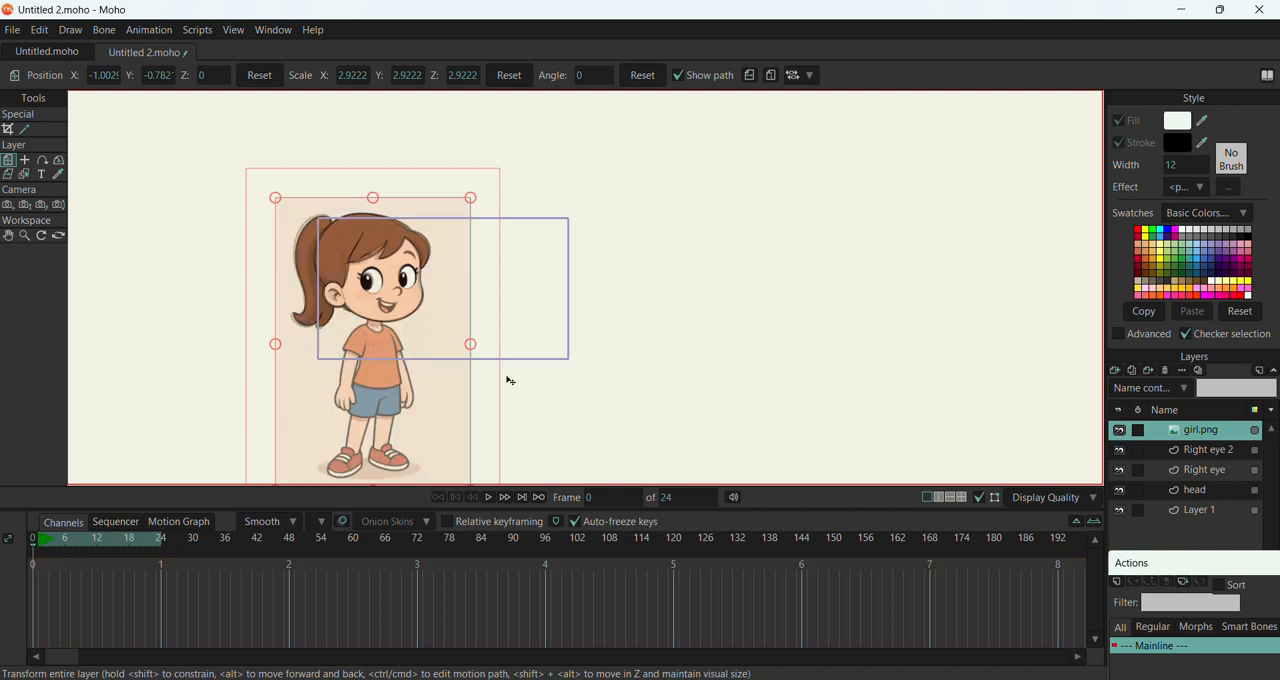
Move the girl.png image beside the traced head and compare the two faces
mouse_move(384, 335)
left_mouse_down()
mouse_move(600, 330)
mouse_move(552, 327)
left_mouse_up()
scroll(558, 288, "up", 2)
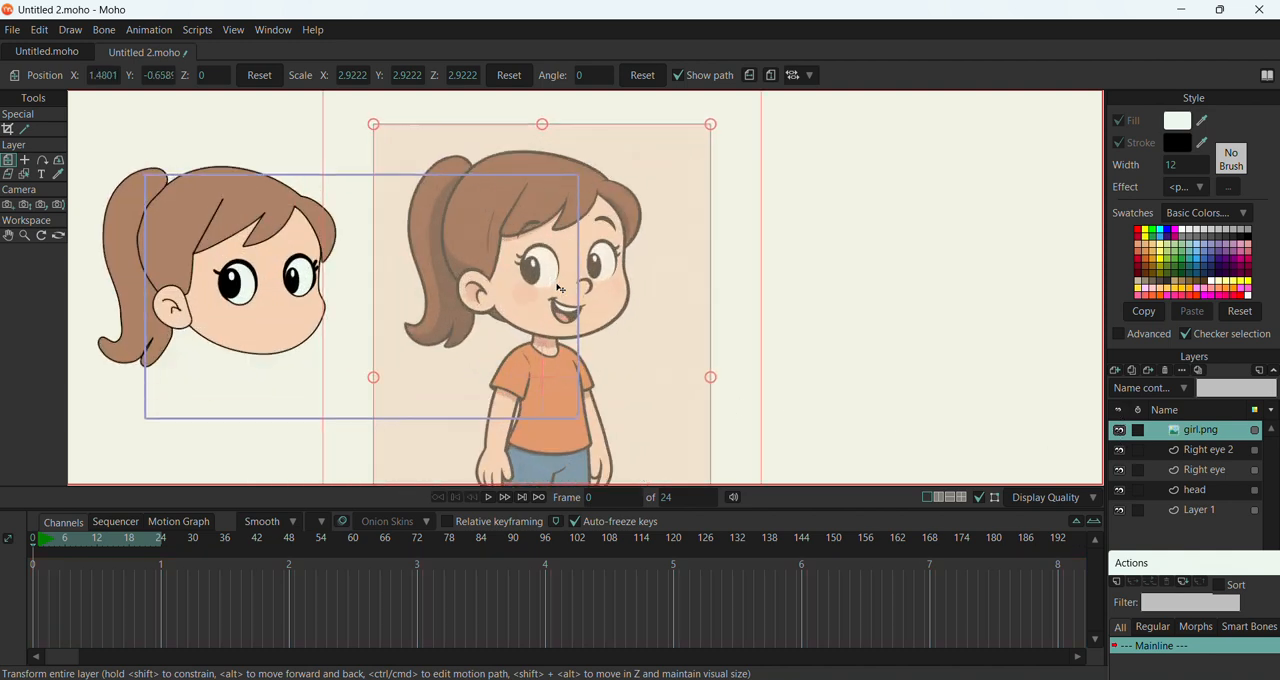
scroll(560, 288, "up", 1)
scroll(192, 304, "up", 1)
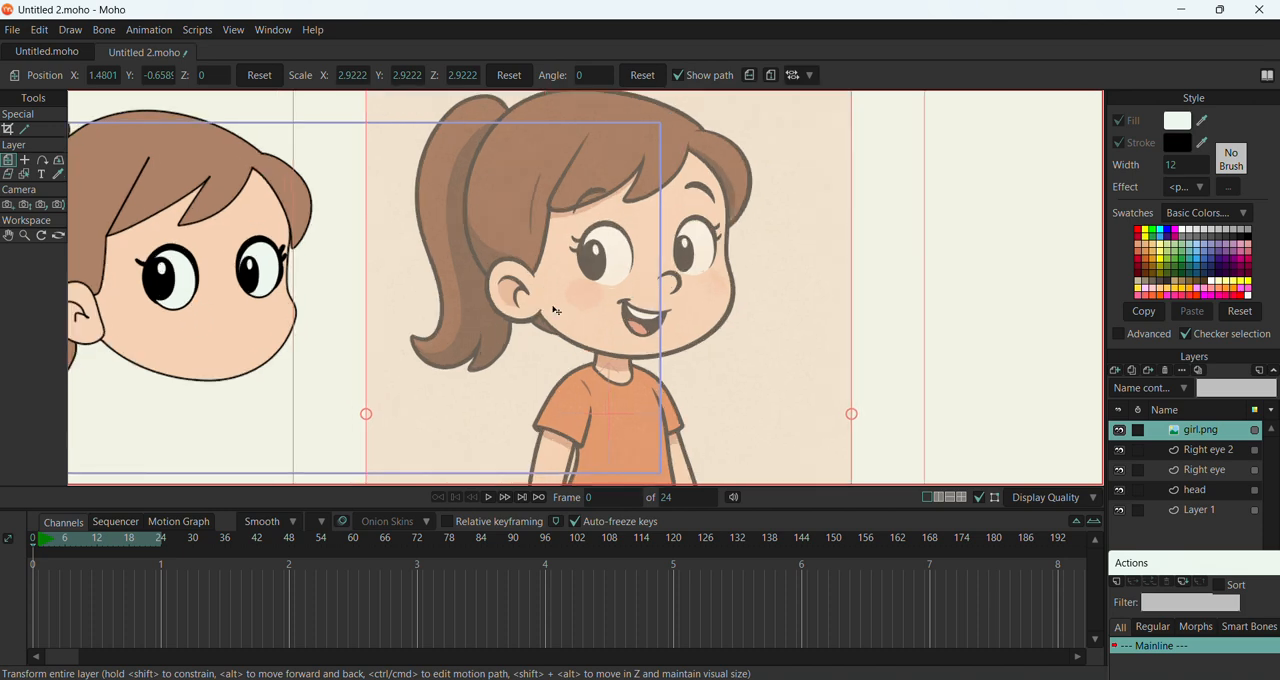
Move the girl.png image back over the traced head and align it with the drawn outlines
mouse_move(568, 326)
left_mouse_down()
mouse_move(199, 334)
mouse_move(140, 353)
left_mouse_up()
scroll(572, 281, "down", 2)
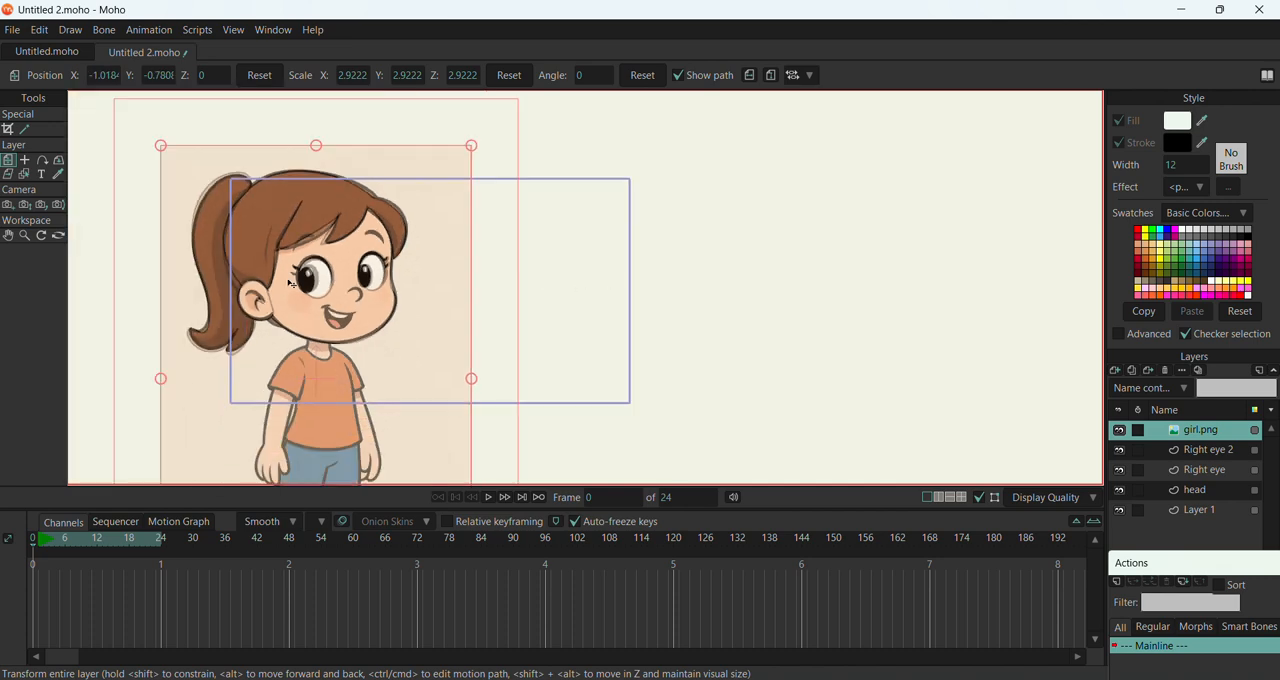
scroll(289, 284, "up", 3)
left_click_drag(478, 332, 475, 335)
scroll(474, 336, "up", 1)
scroll(474, 338, "up", 1)
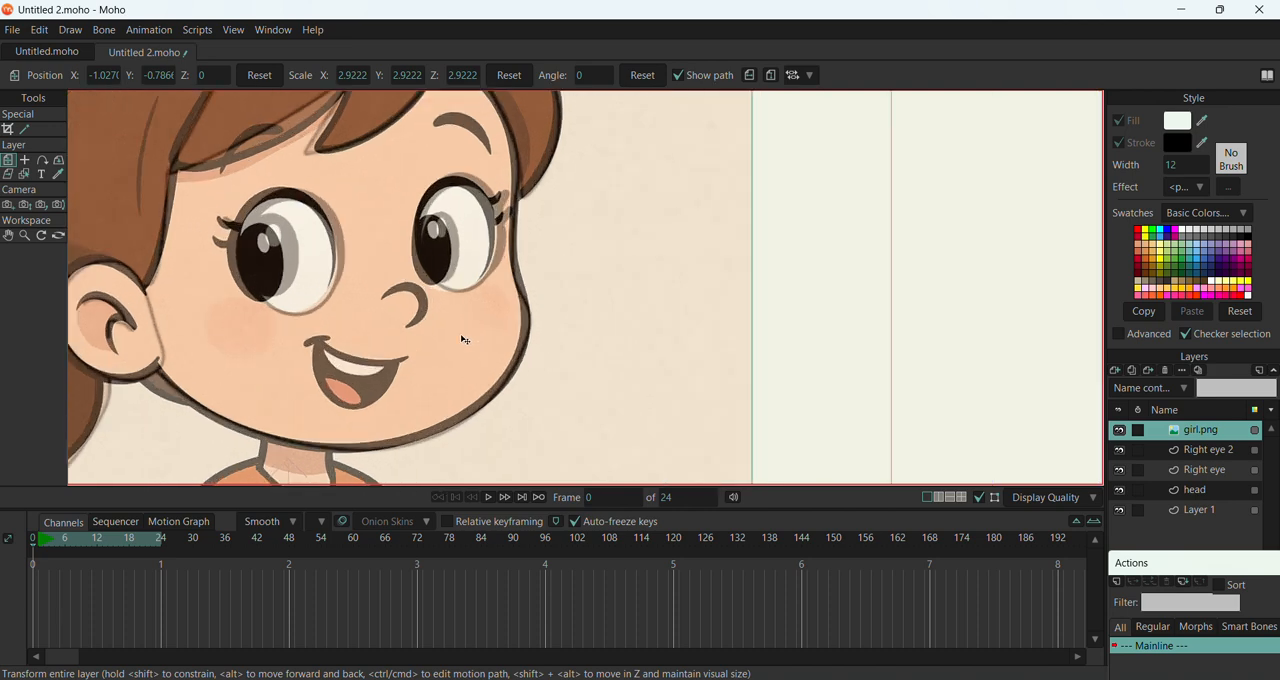
Shift the pupil on the Right eye 2 layer to line up with the reference image's pupil
left_click(1180, 452)
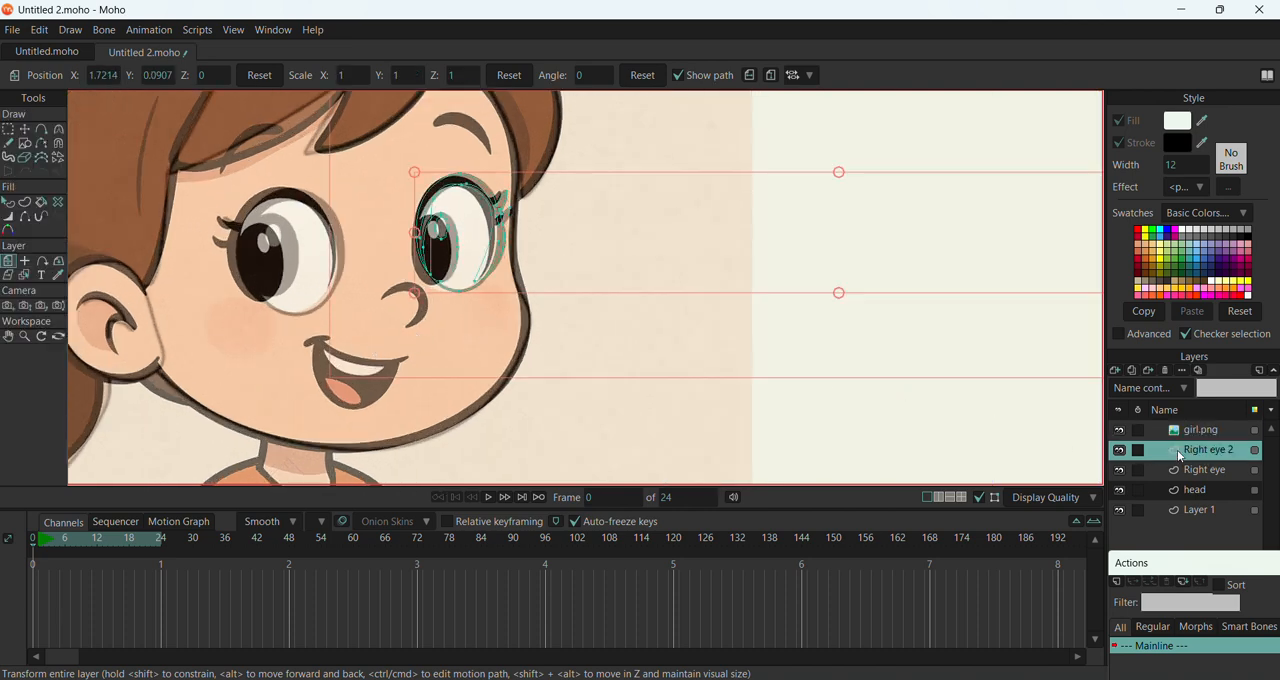
scroll(413, 279, "up", 2)
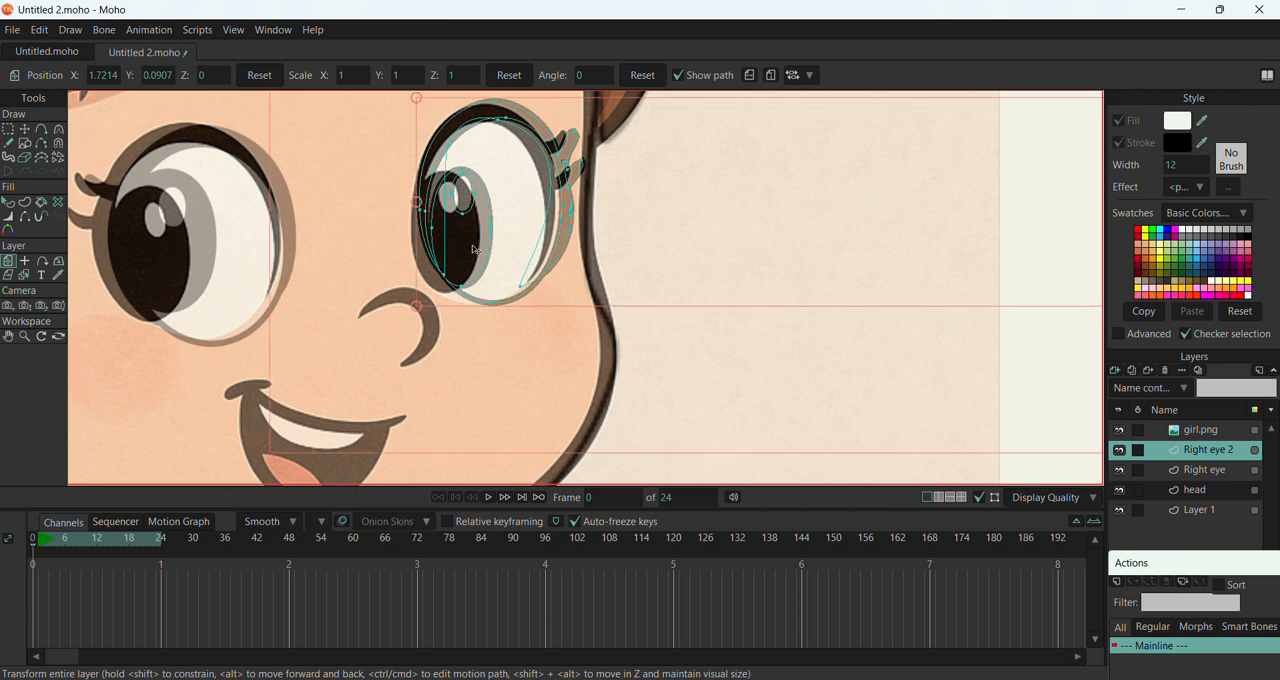
left_click(24, 129)
double_click(461, 238)
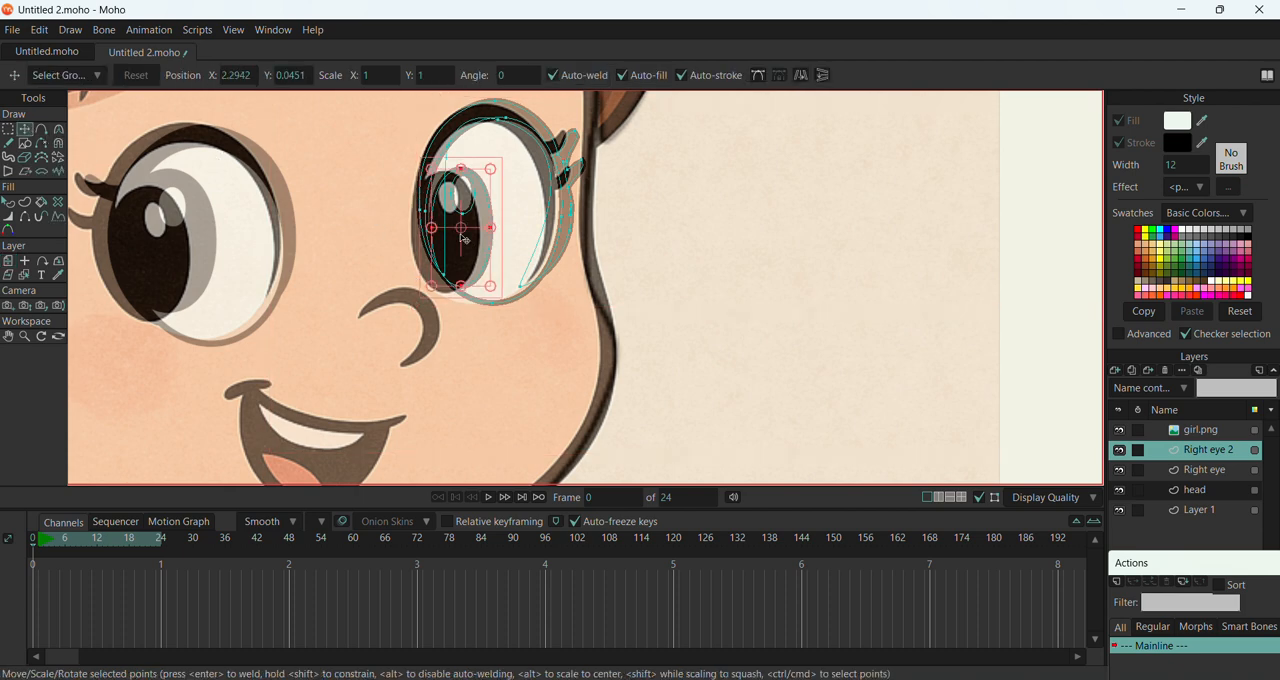
left_click_drag(475, 243, 460, 244)
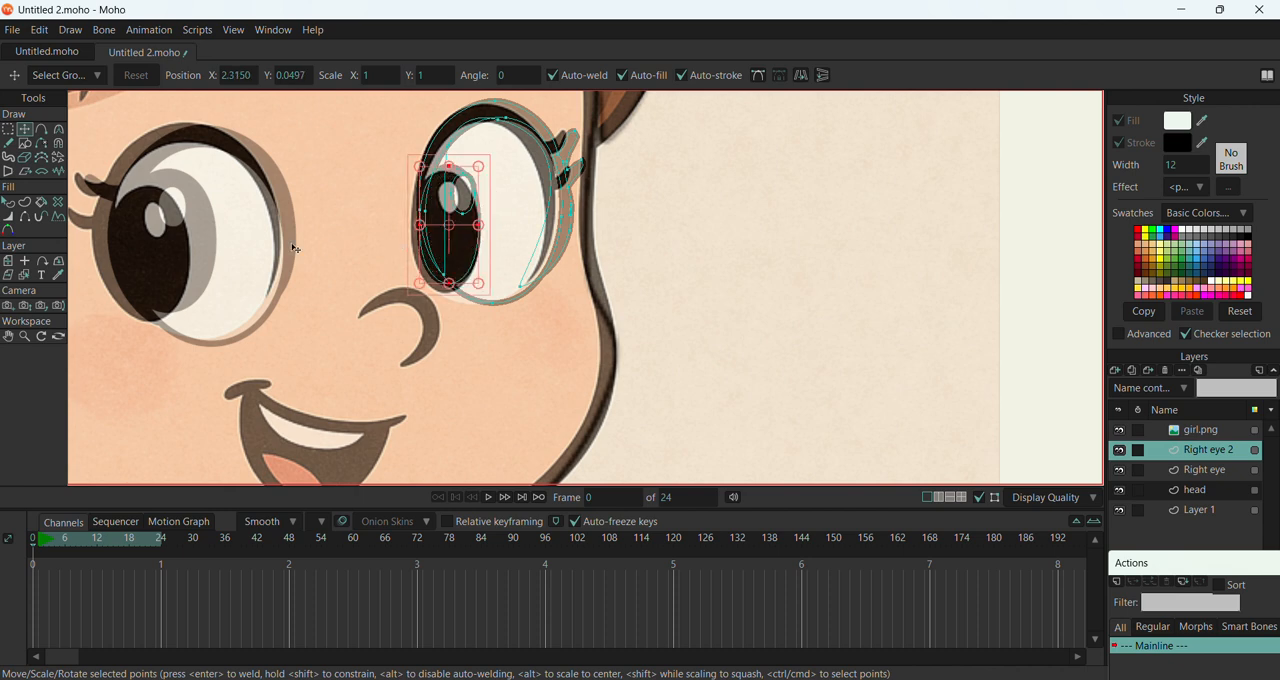
Shift the pupil on the Right eye layer down over the reference image's pupil
left_click(1201, 470)
left_click(171, 264)
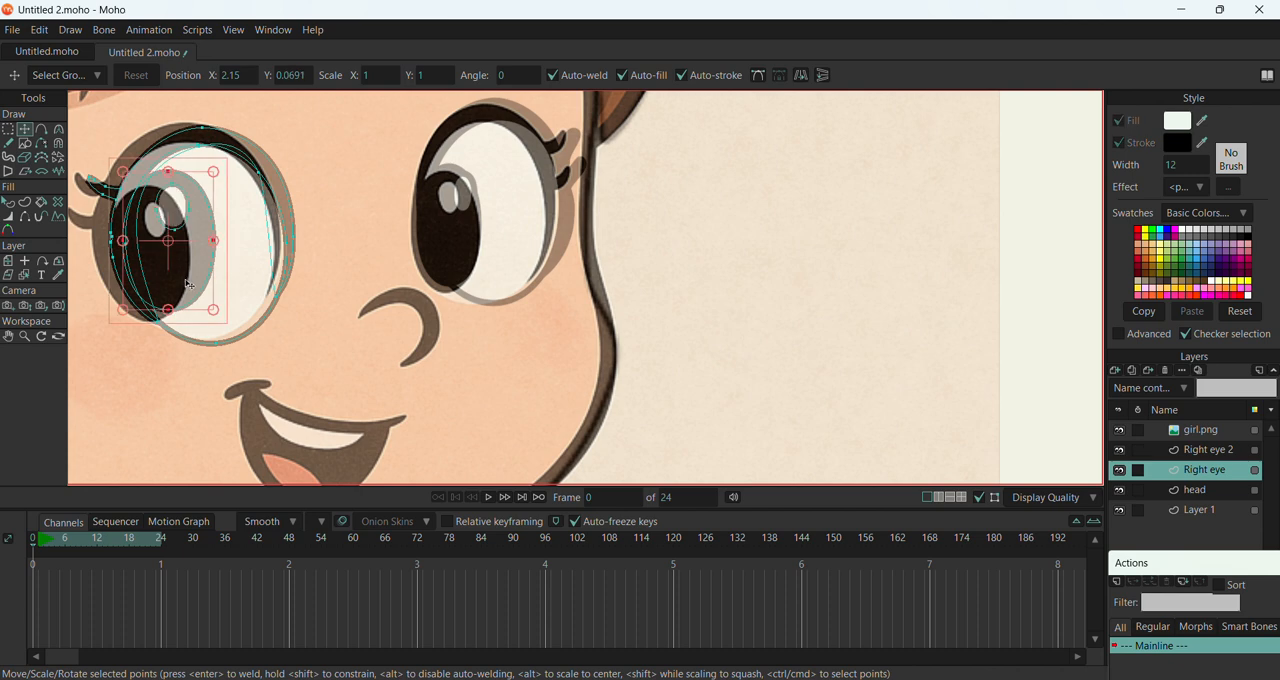
left_click_drag(171, 264, 160, 316)
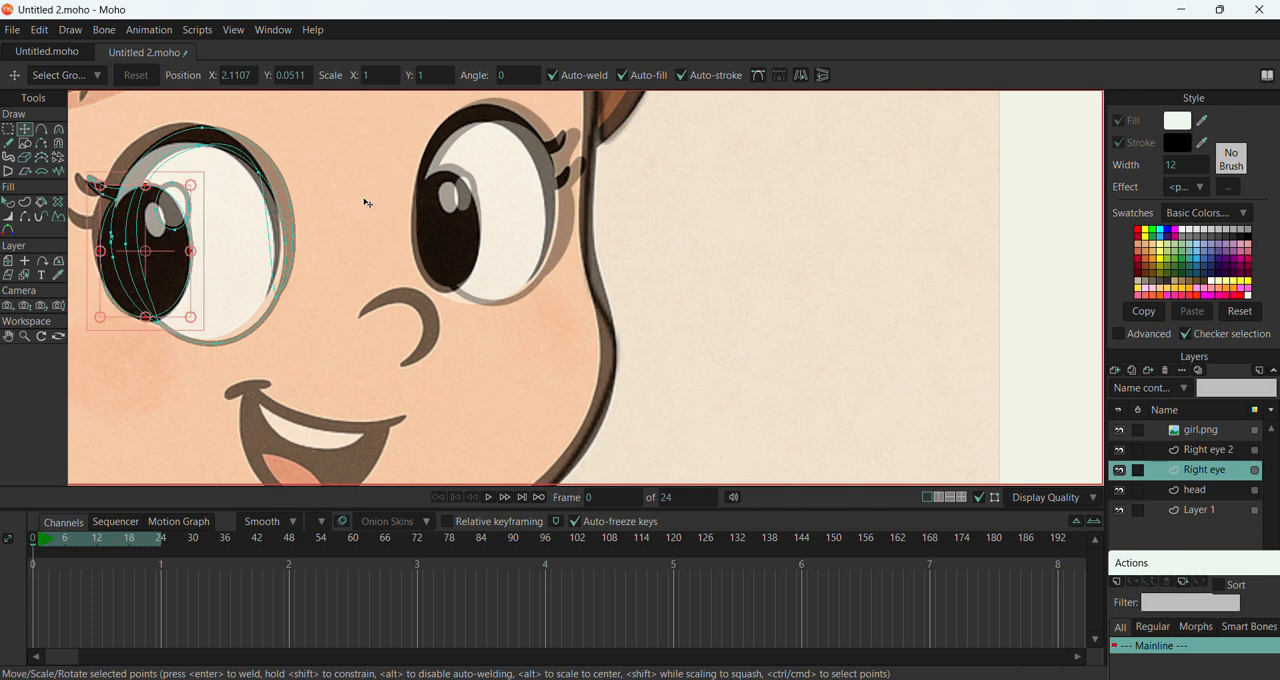
scroll(367, 203, "down", 5)
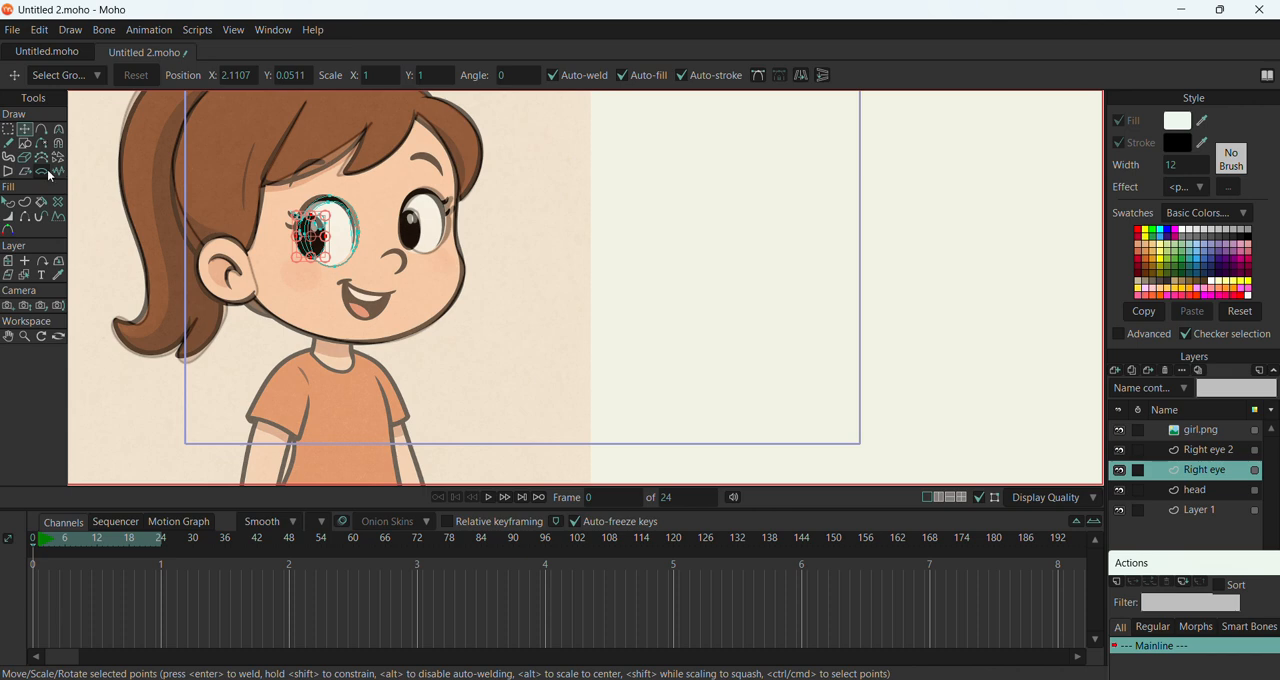
On the head layer, draw a rough closed four-point outline over the nose with Add Point
left_click(1194, 491)
scroll(428, 277, "up", 3)
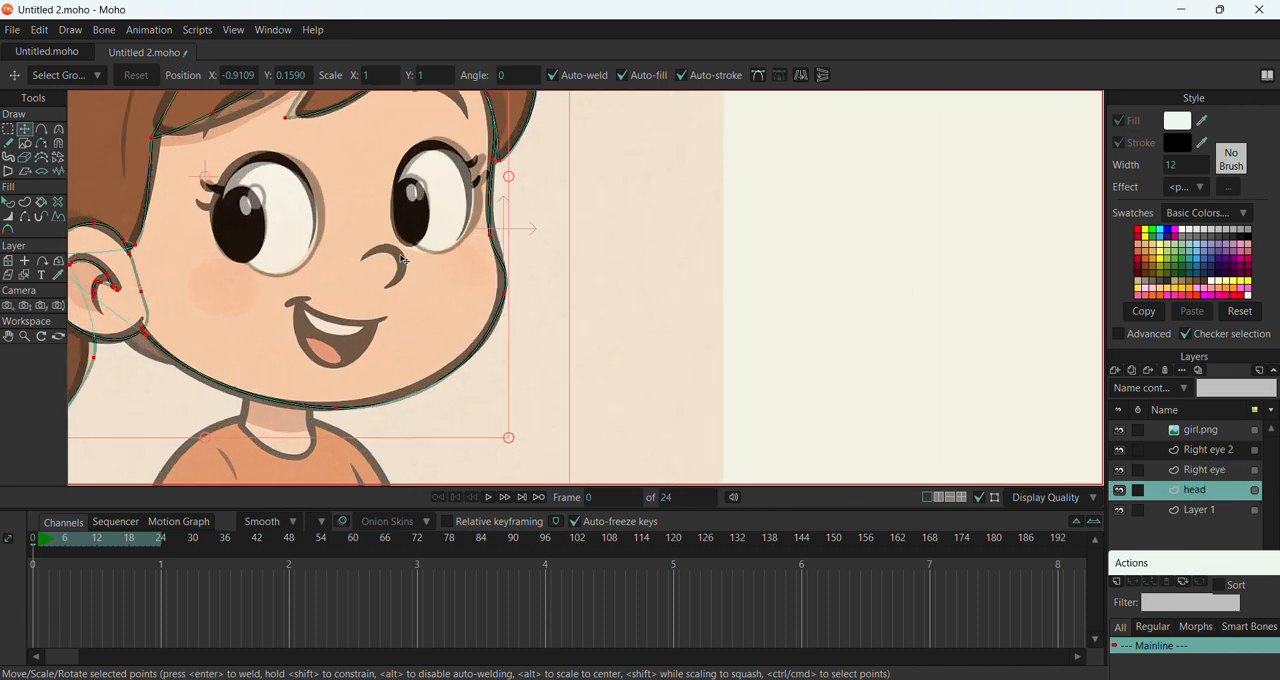
left_click(41, 130)
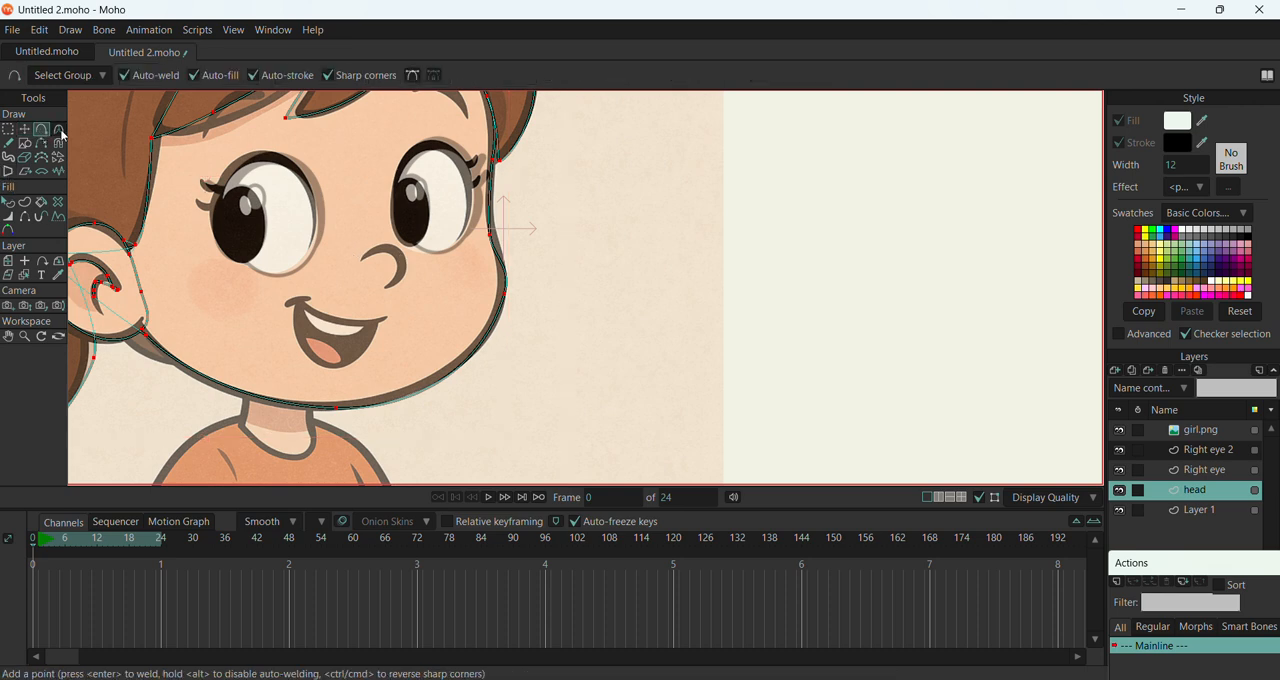
scroll(334, 258, "up", 2)
scroll(378, 277, "up", 2)
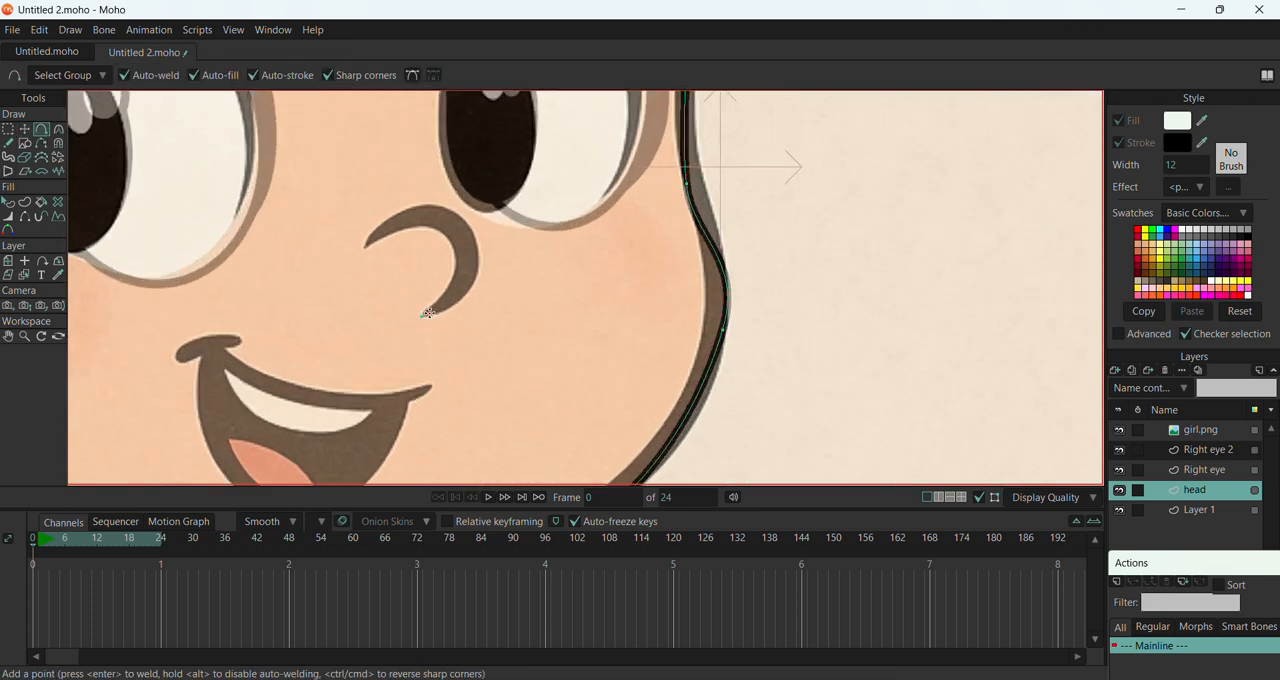
mouse_move(428, 313)
left_mouse_down()
mouse_move(452, 245)
mouse_move(365, 246)
mouse_move(476, 214)
mouse_move(423, 315)
left_mouse_up()
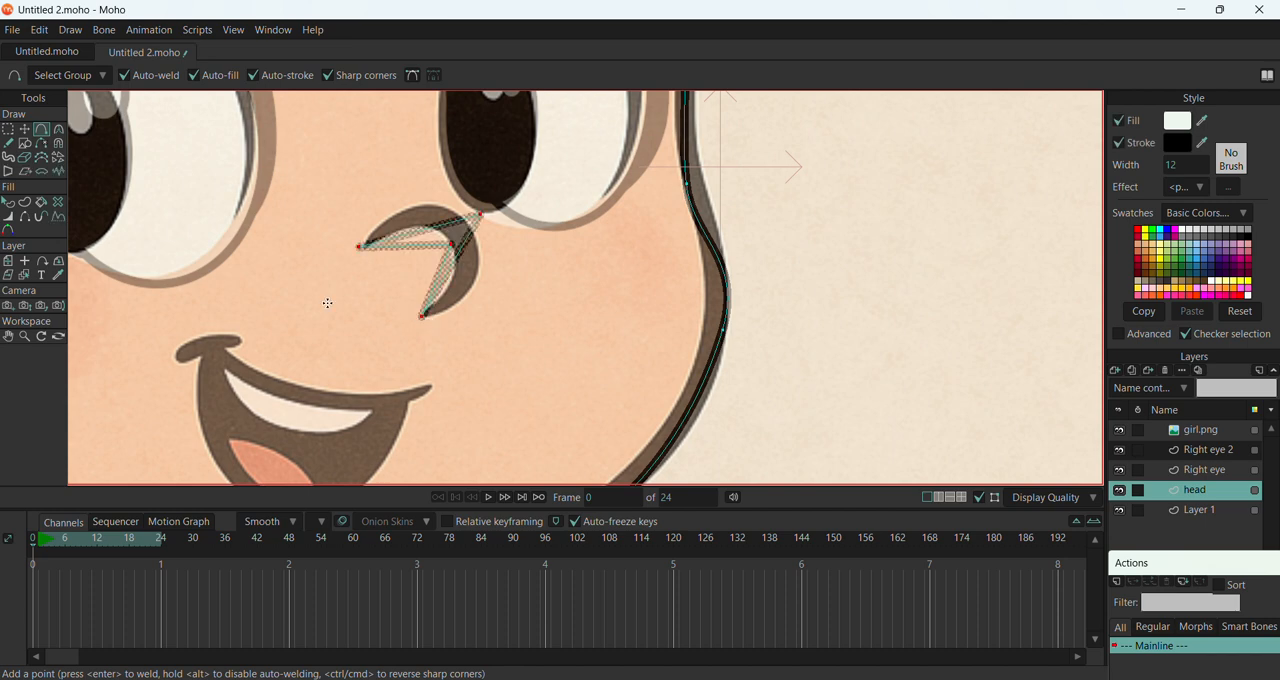
Reposition the rough nose shape and round all its points to a curvature of 0.2904
left_click(25, 129)
scroll(460, 170, "up", 2)
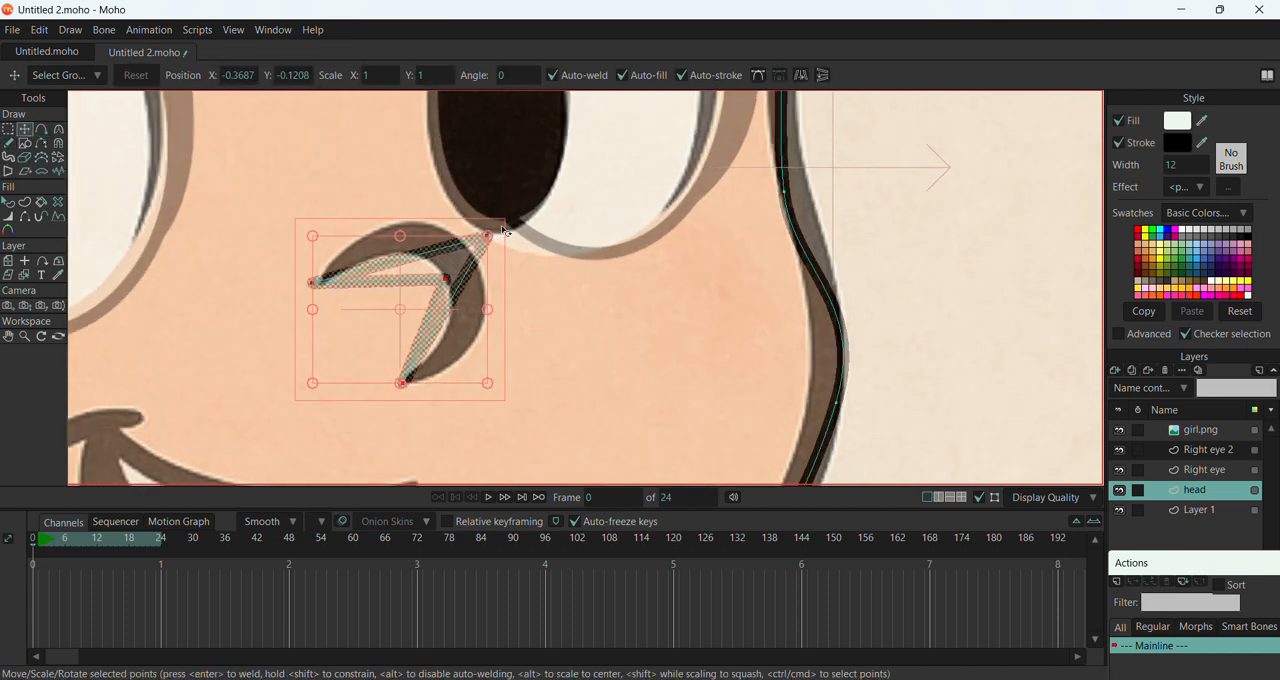
left_click_drag(491, 238, 545, 315)
left_click(58, 129)
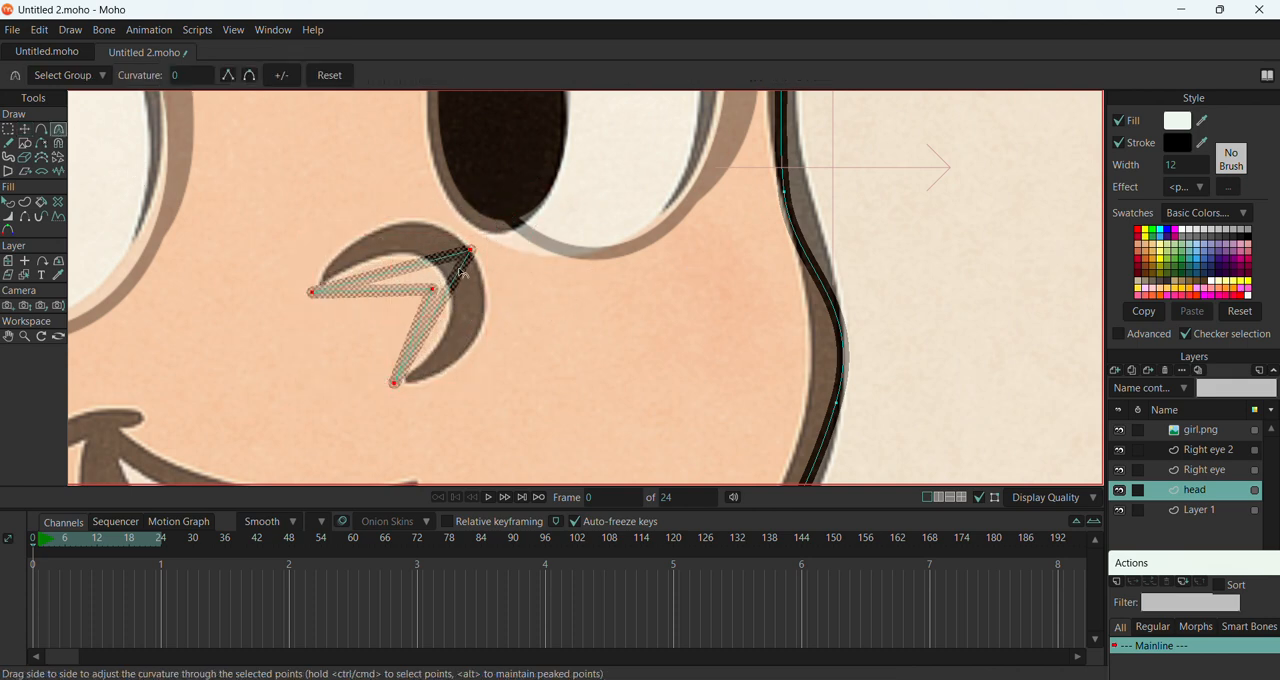
left_click_drag(468, 251, 851, 326)
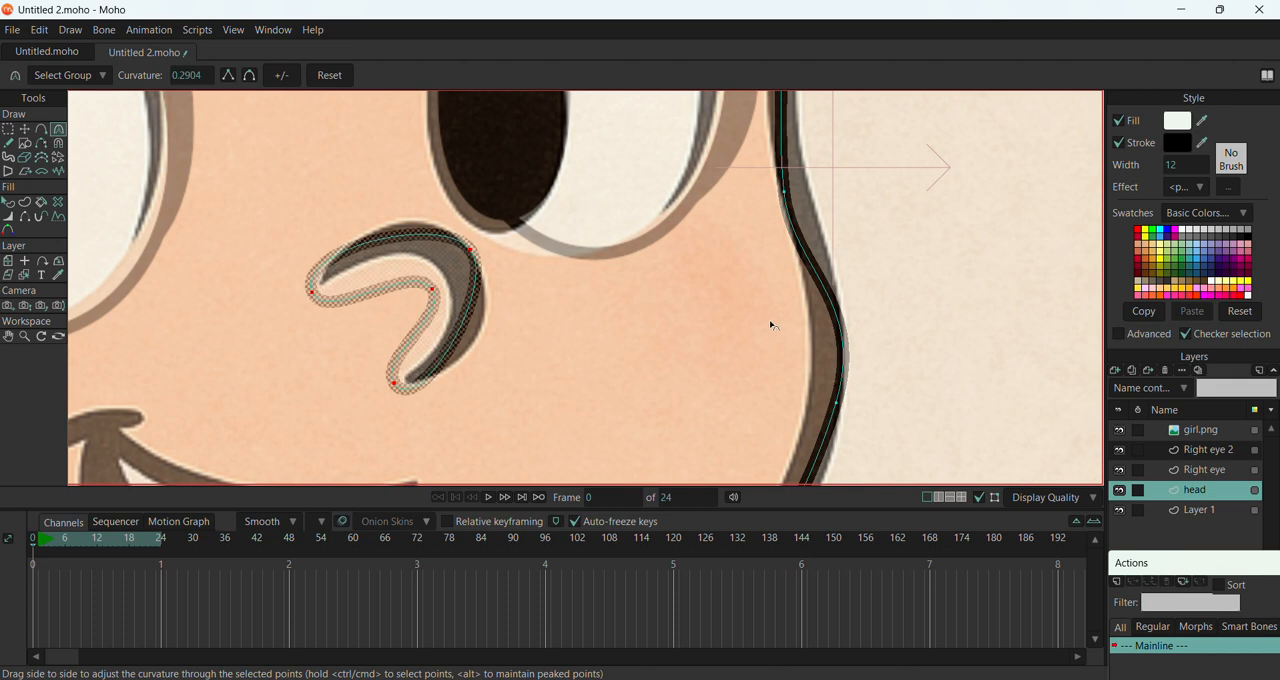
Move the nose's inner corner and both tip points onto the reference nose outline
left_click(25, 129)
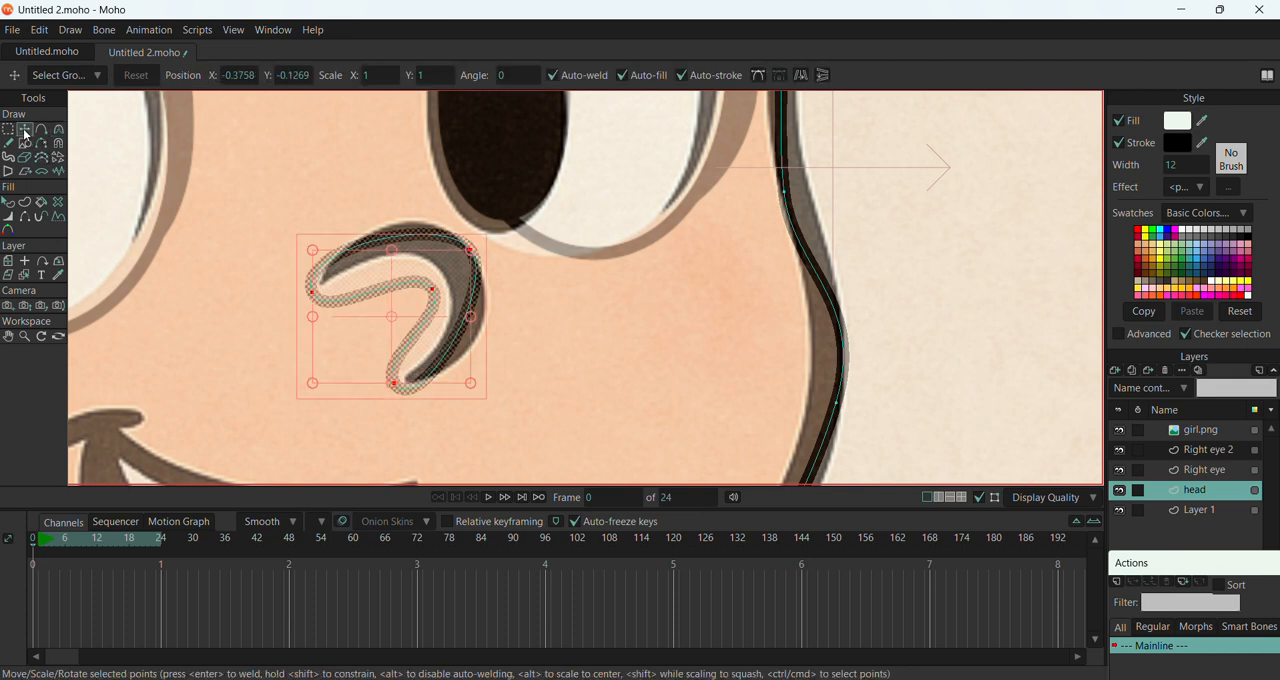
left_click(434, 290)
left_click_drag(434, 290, 451, 281)
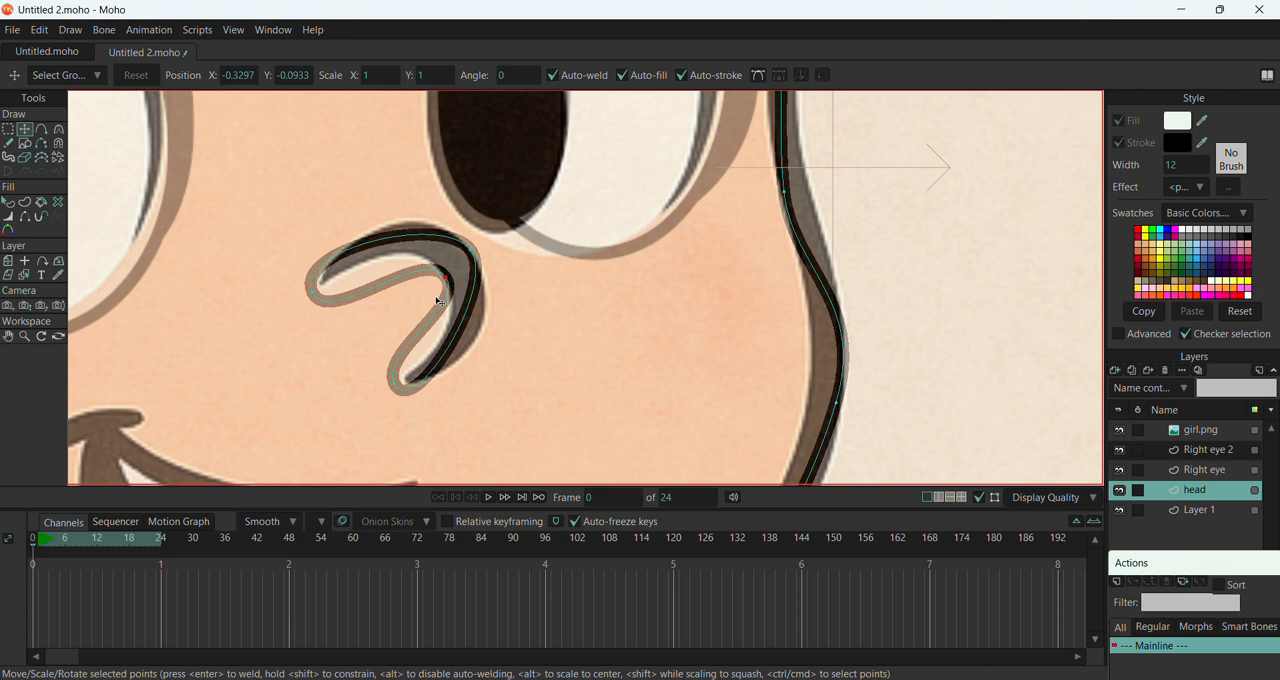
left_click_drag(449, 281, 455, 283)
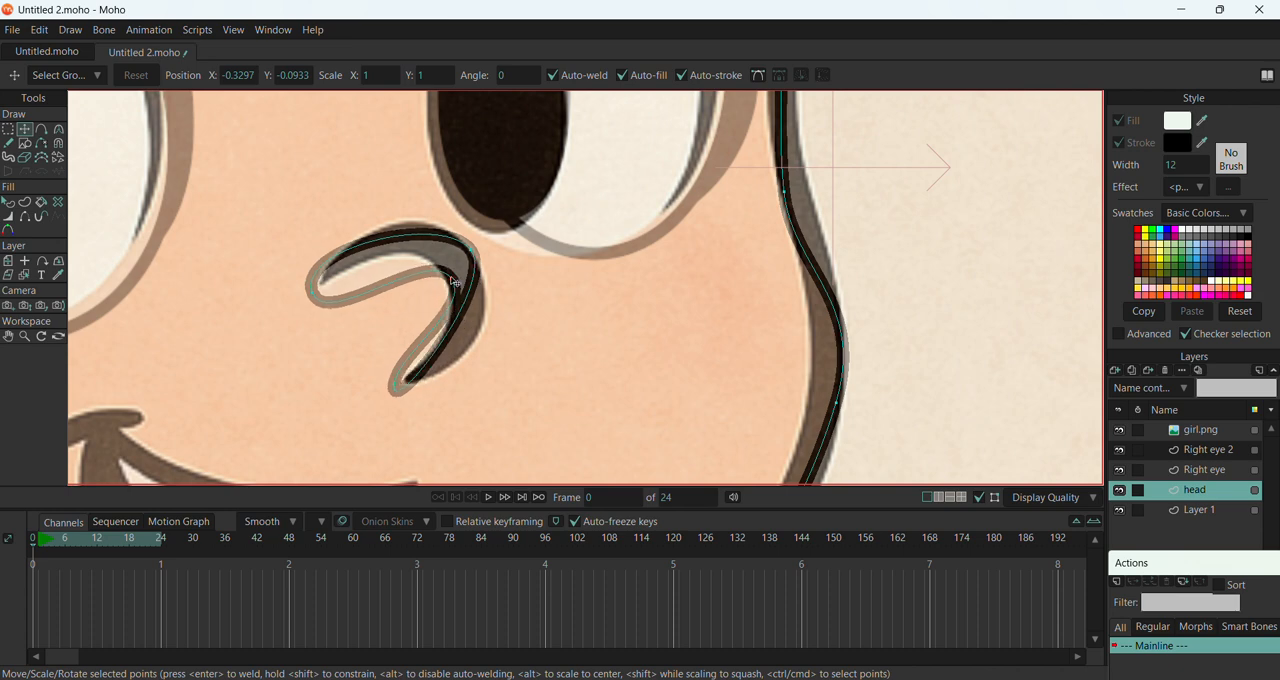
left_click_drag(395, 384, 412, 377)
left_click_drag(315, 300, 323, 283)
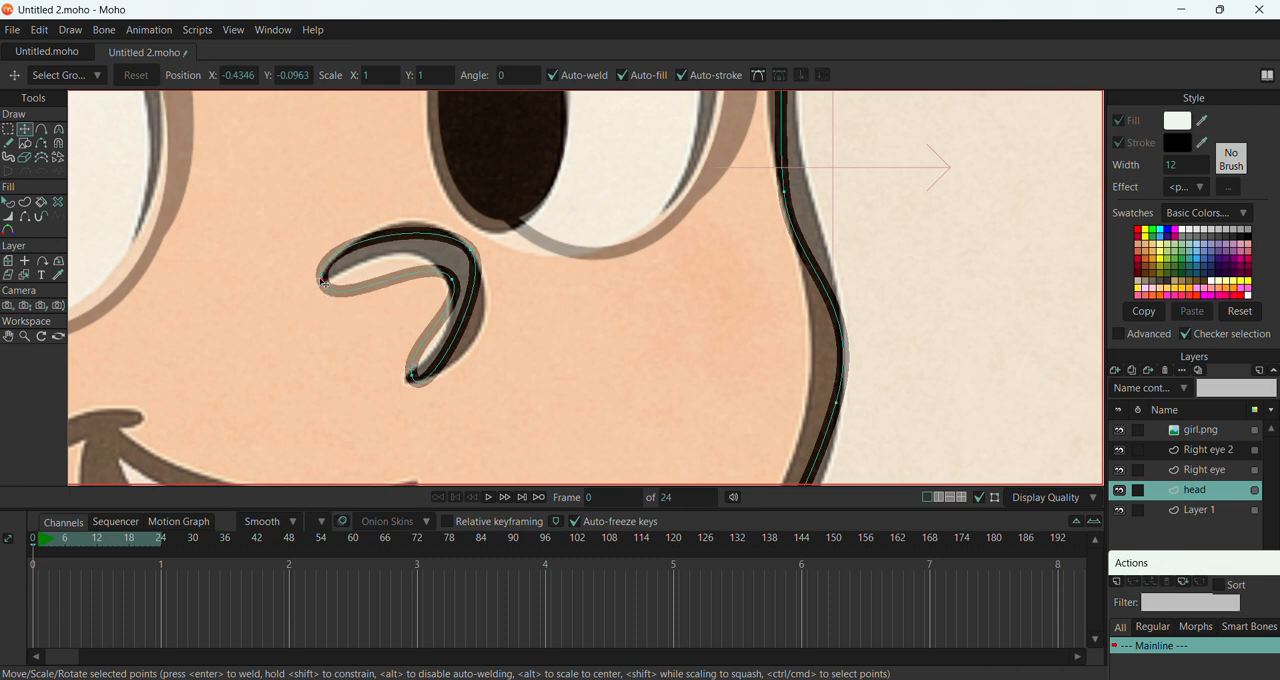
Adjust the curve handles at both nose tips to taper them like the reference
key("c")
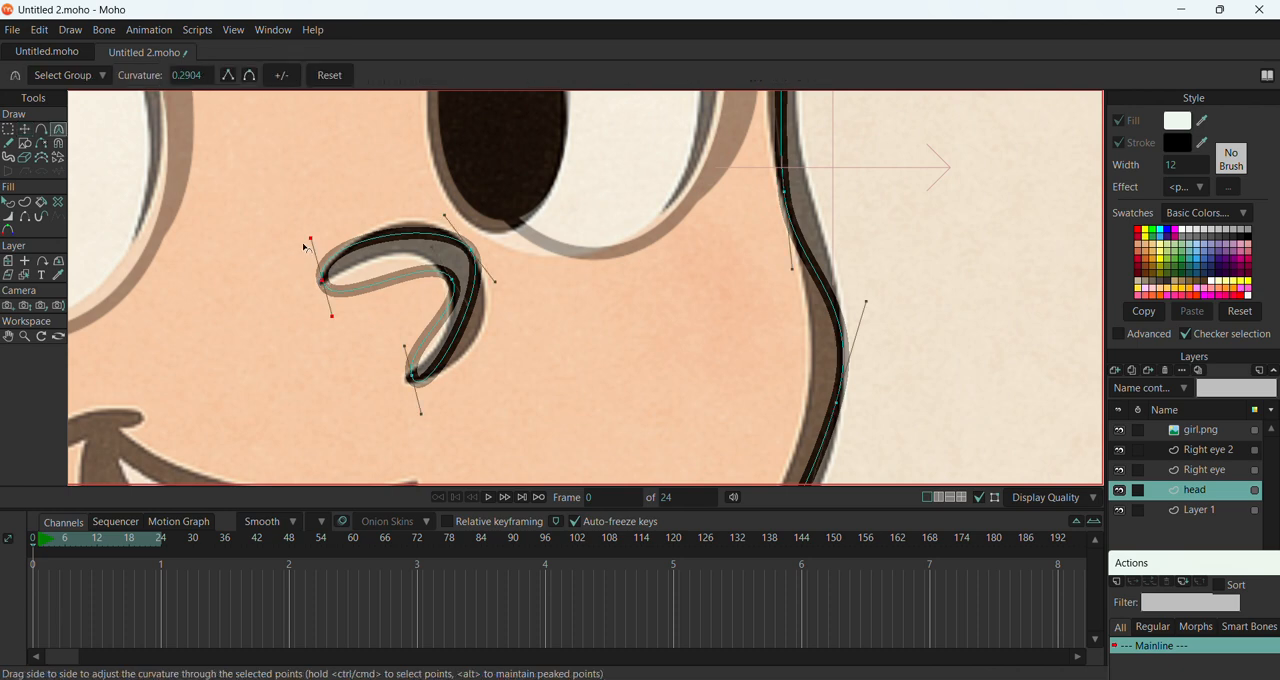
left_click_drag(311, 239, 355, 222)
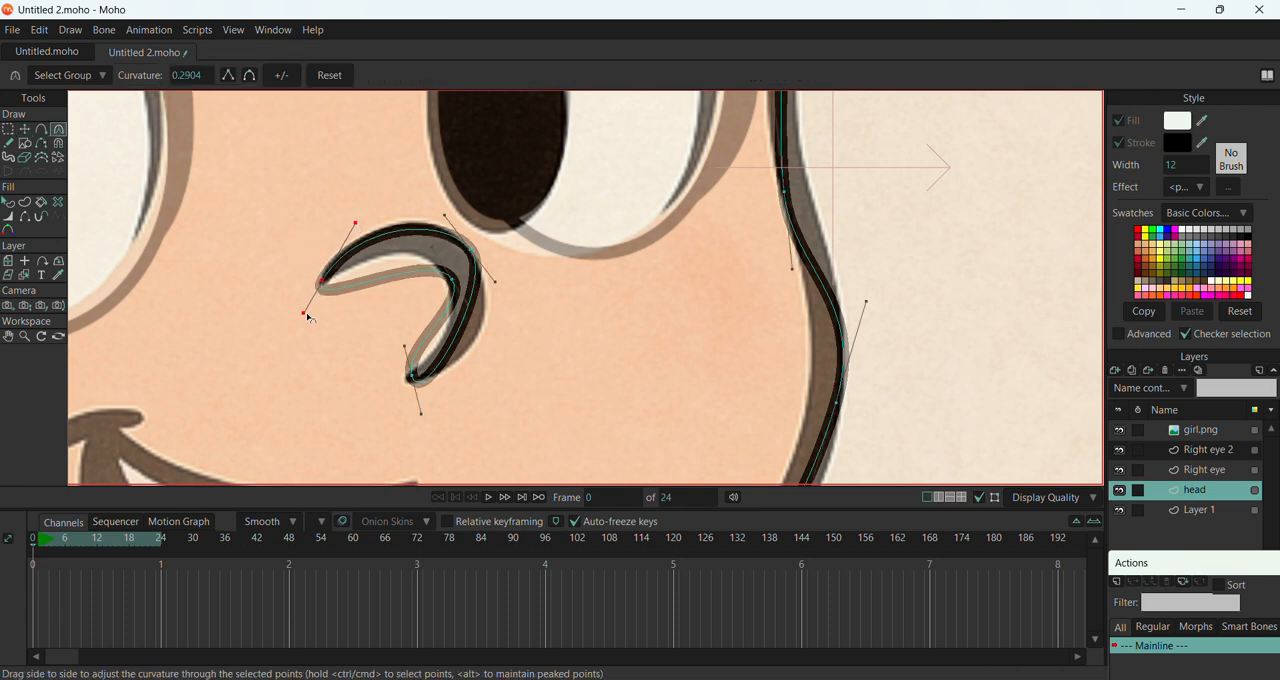
left_click_drag(308, 316, 320, 295)
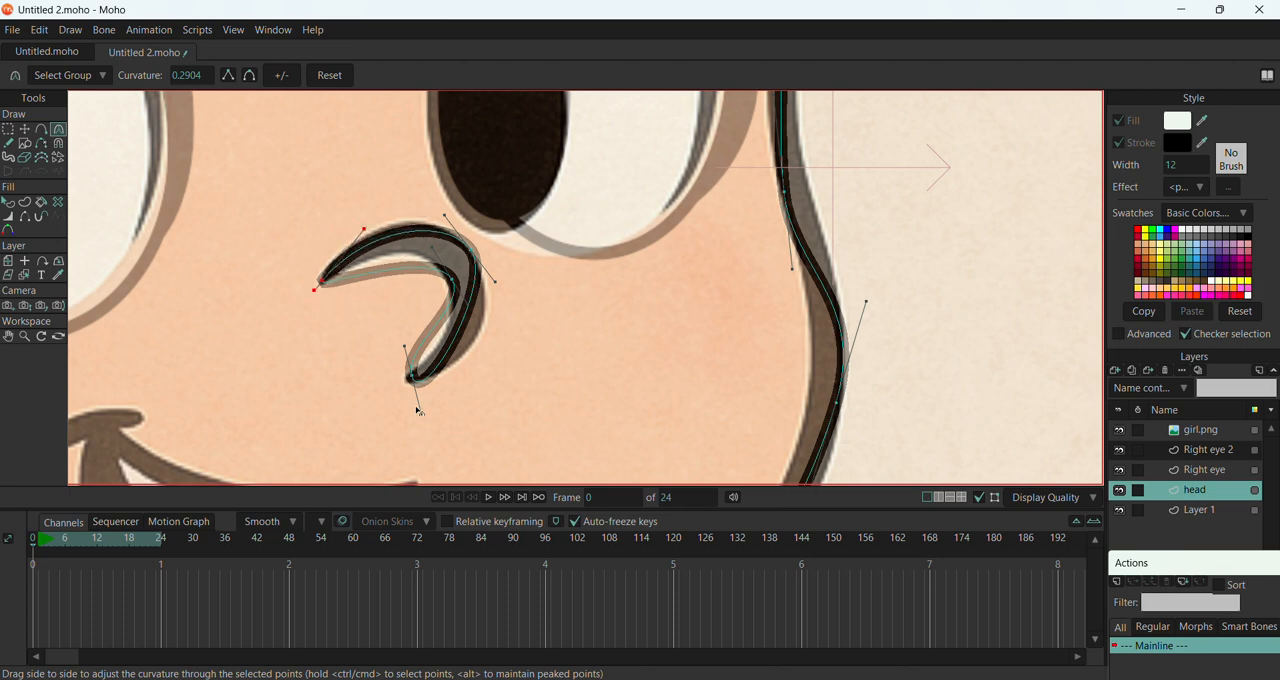
left_click_drag(421, 415, 406, 360)
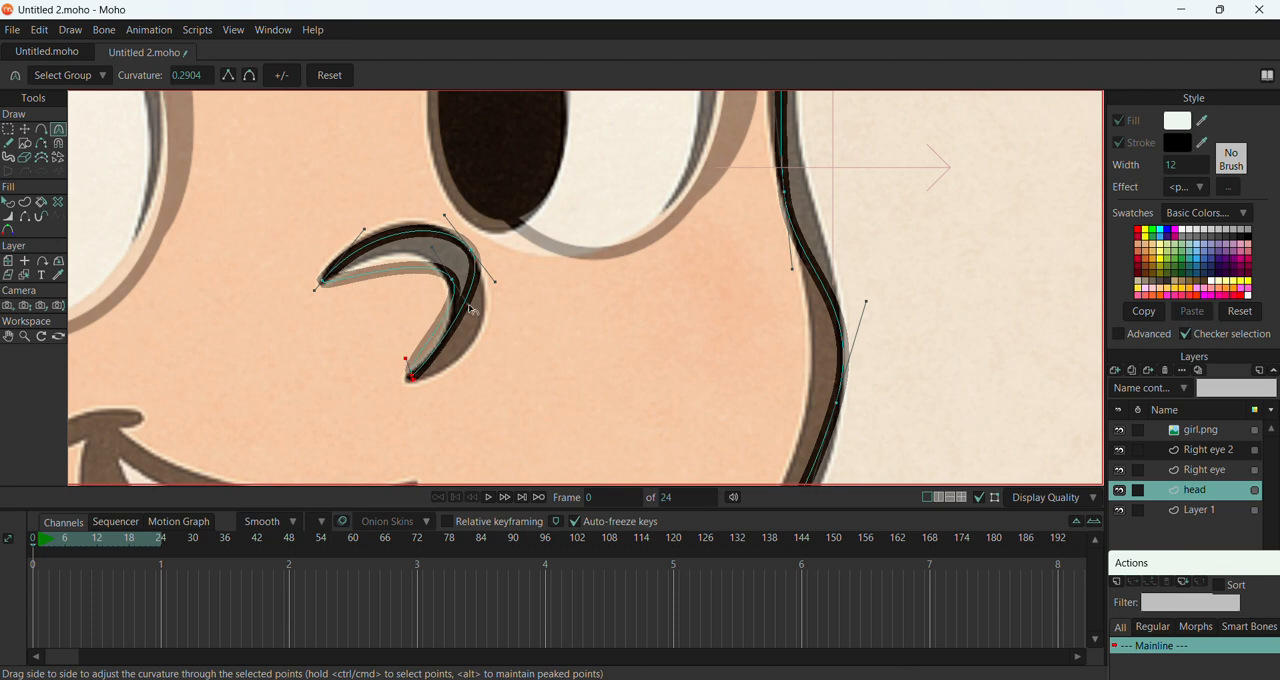
Reshape the nose's inner and outer curves to follow the reference crescent
mouse_move(468, 305)
left_mouse_down()
mouse_move(522, 302)
mouse_move(527, 328)
left_mouse_up()
left_click_drag(463, 302, 480, 330)
left_click_drag(427, 250, 431, 207)
left_click_drag(543, 324, 467, 329)
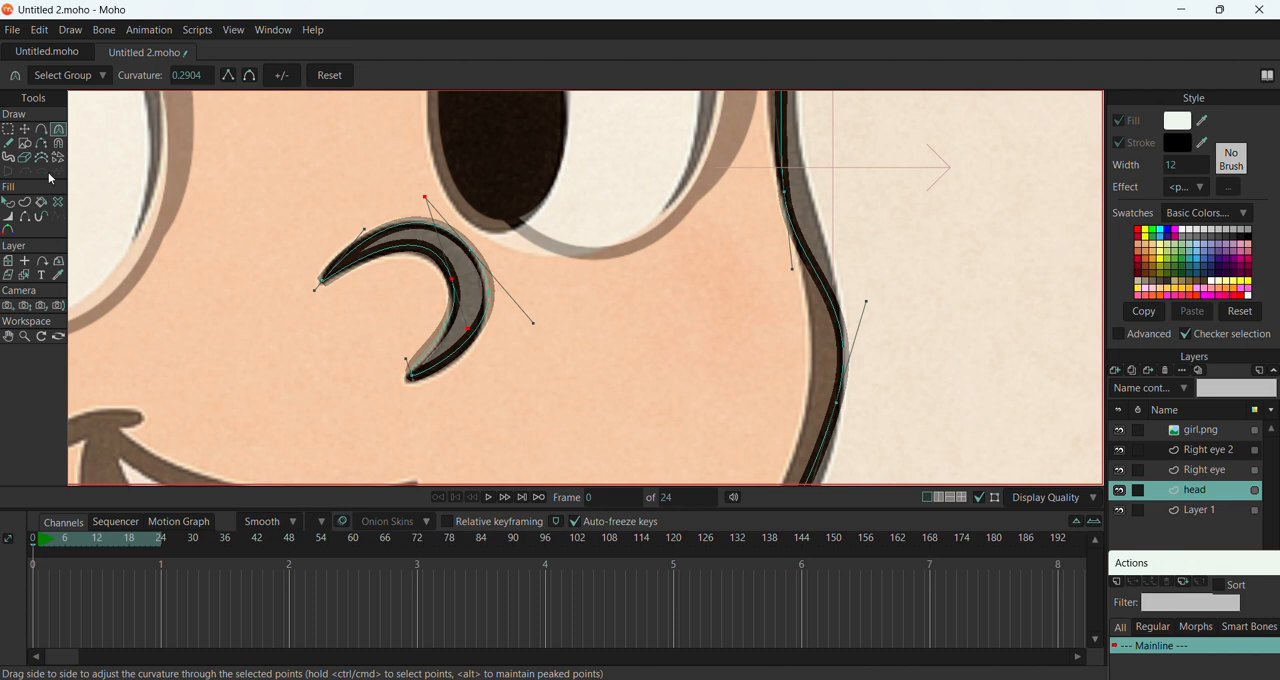
left_click(24, 129)
scroll(282, 262, "down", 3)
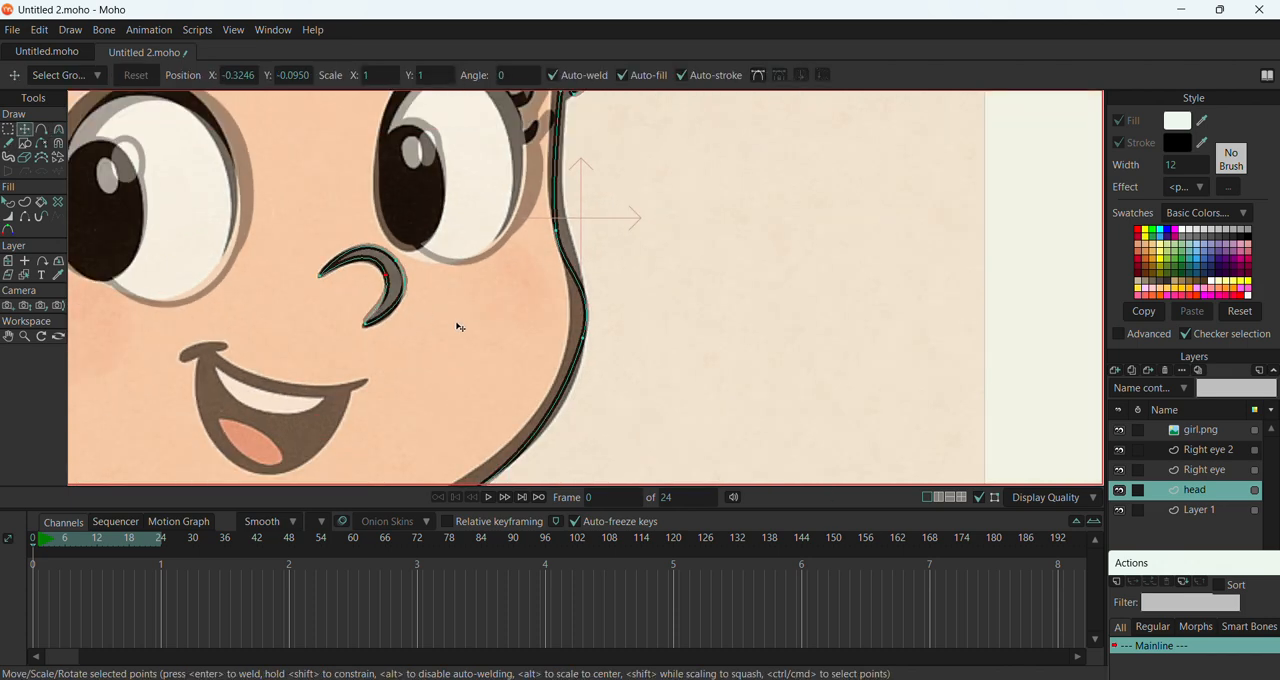
Add a new vector layer directly above the head layer
left_click(583, 342)
left_click(1202, 471)
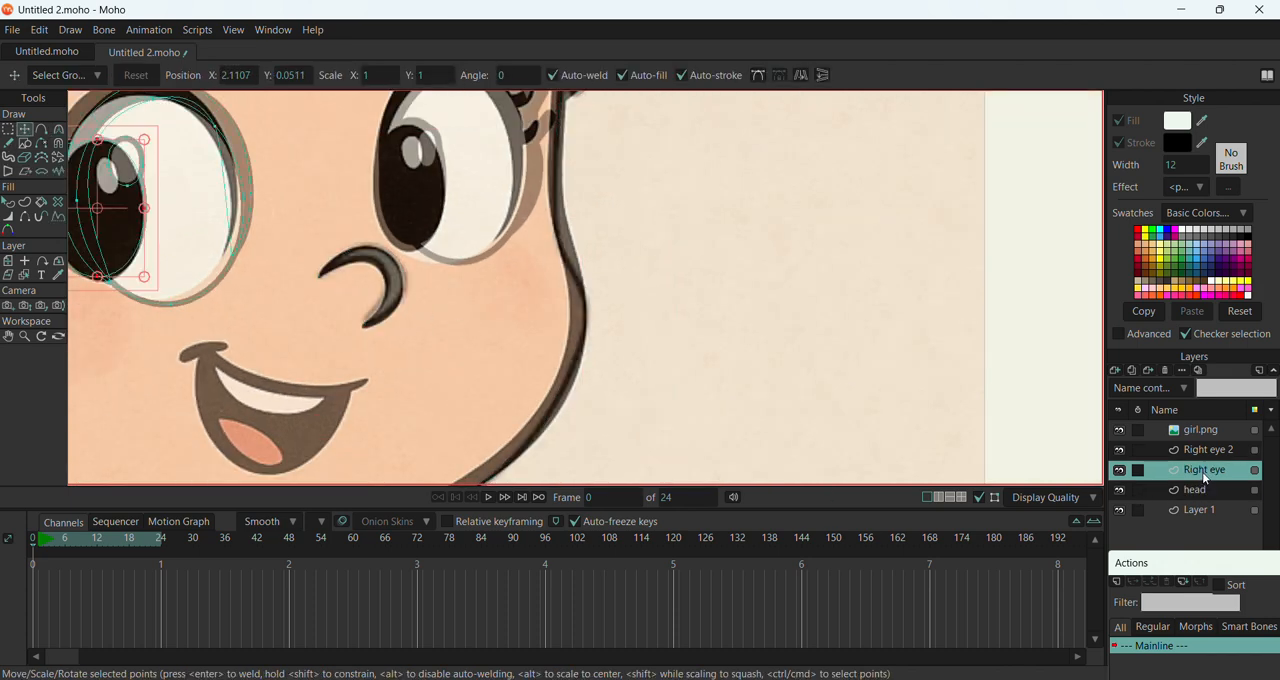
left_click(1201, 450)
scroll(677, 351, "down", 3)
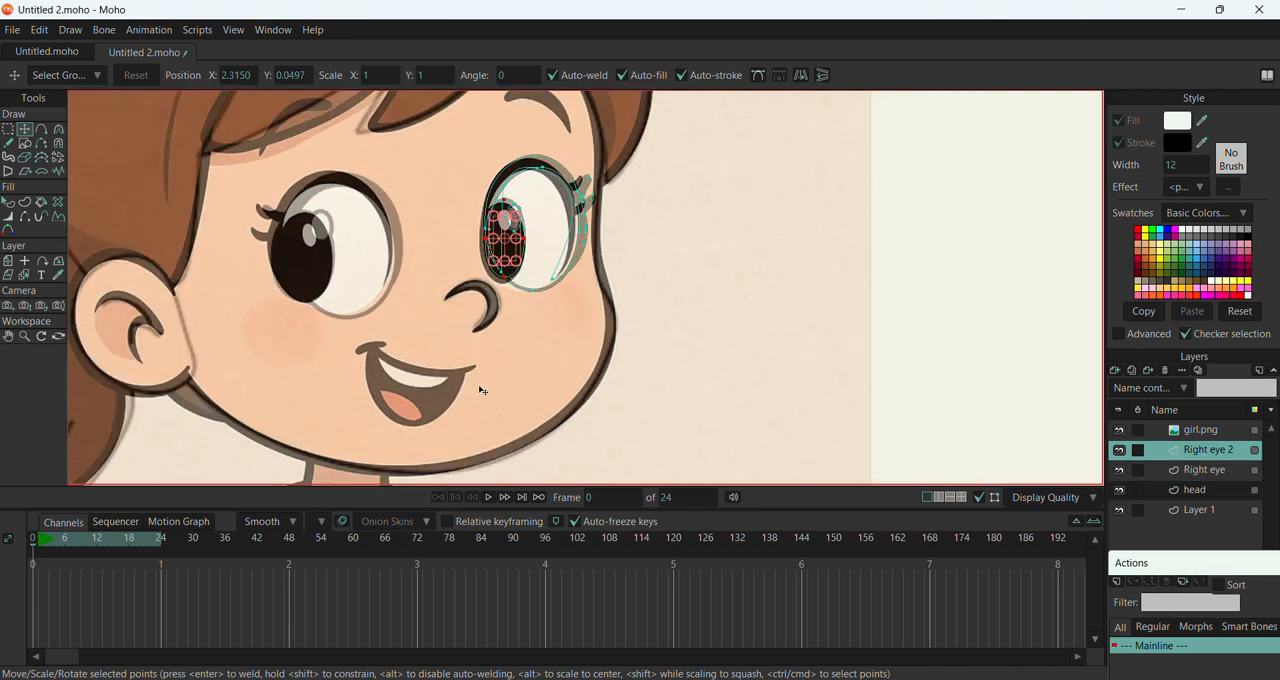
left_click(1196, 490)
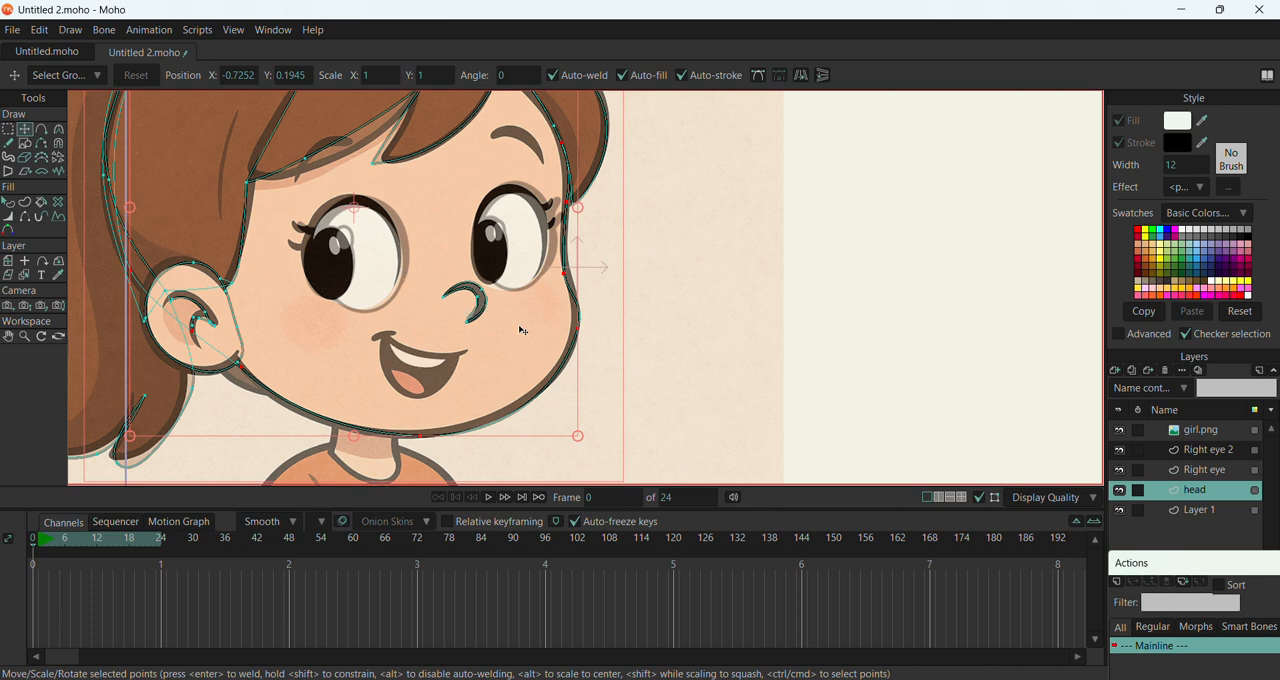
left_click(1115, 371)
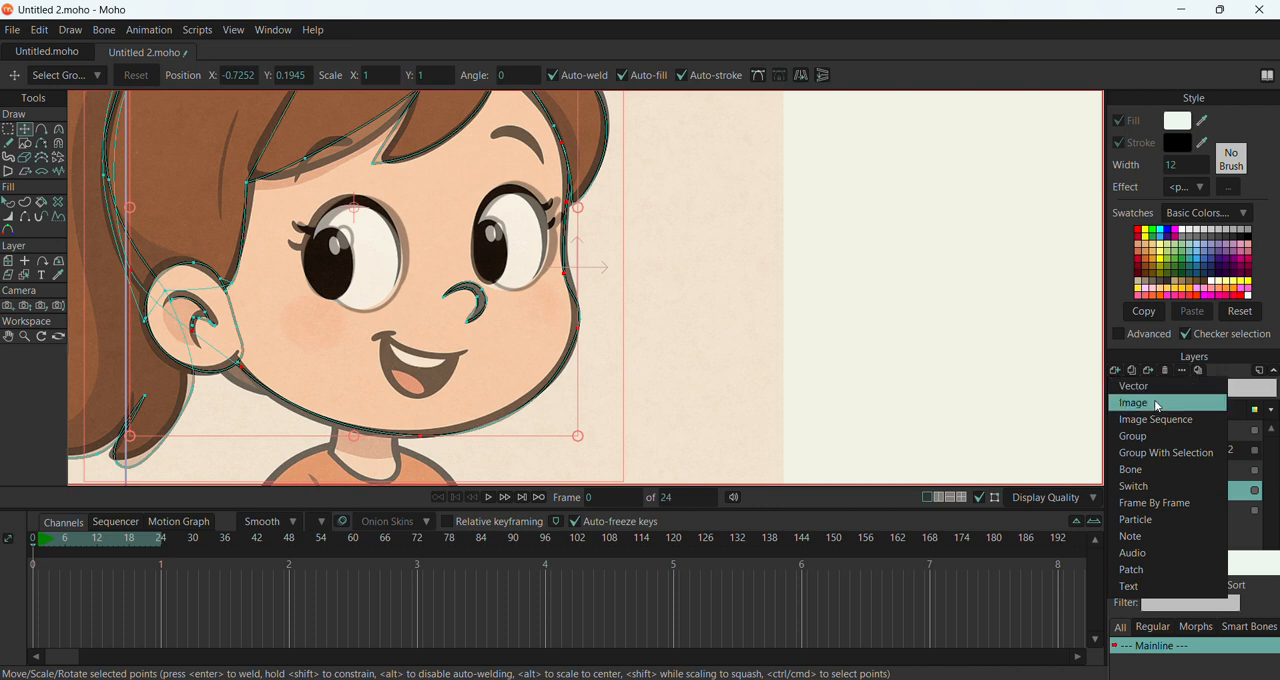
left_click(1149, 387)
Draw a closed three-point outline around the mouth and round it to a curvature of 0.2923
scroll(435, 400, "up", 2)
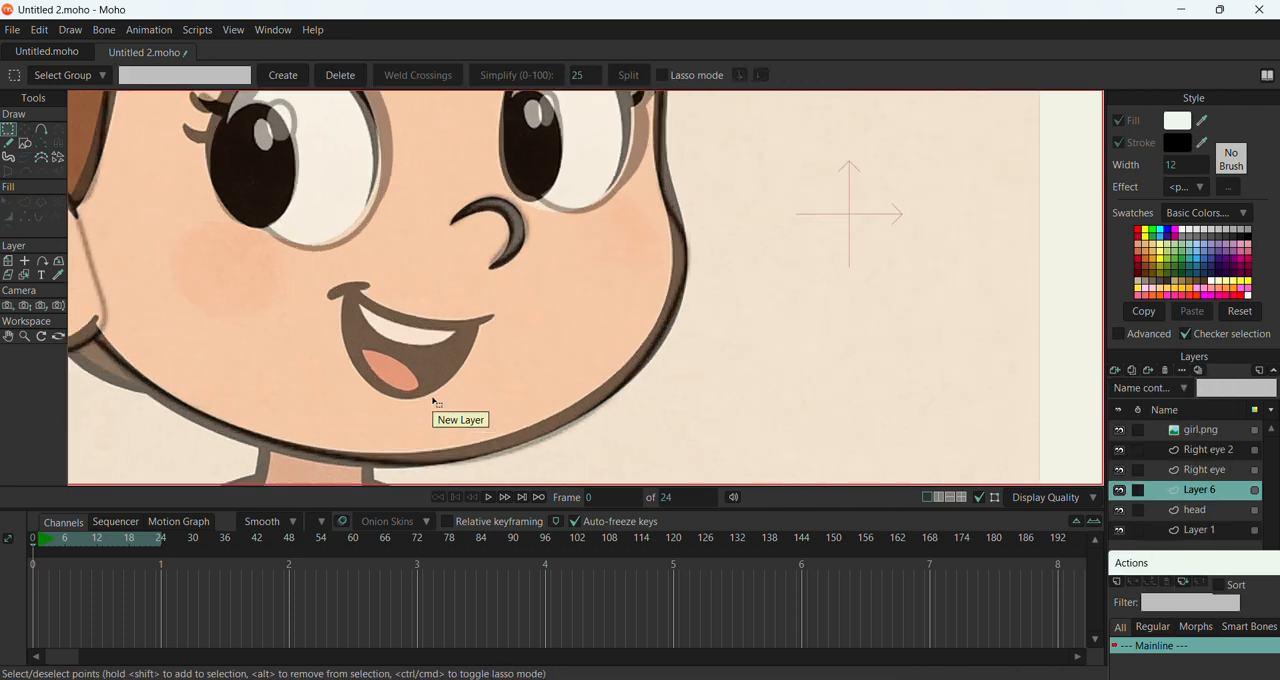
left_click(44, 131)
scroll(584, 387, "up", 2)
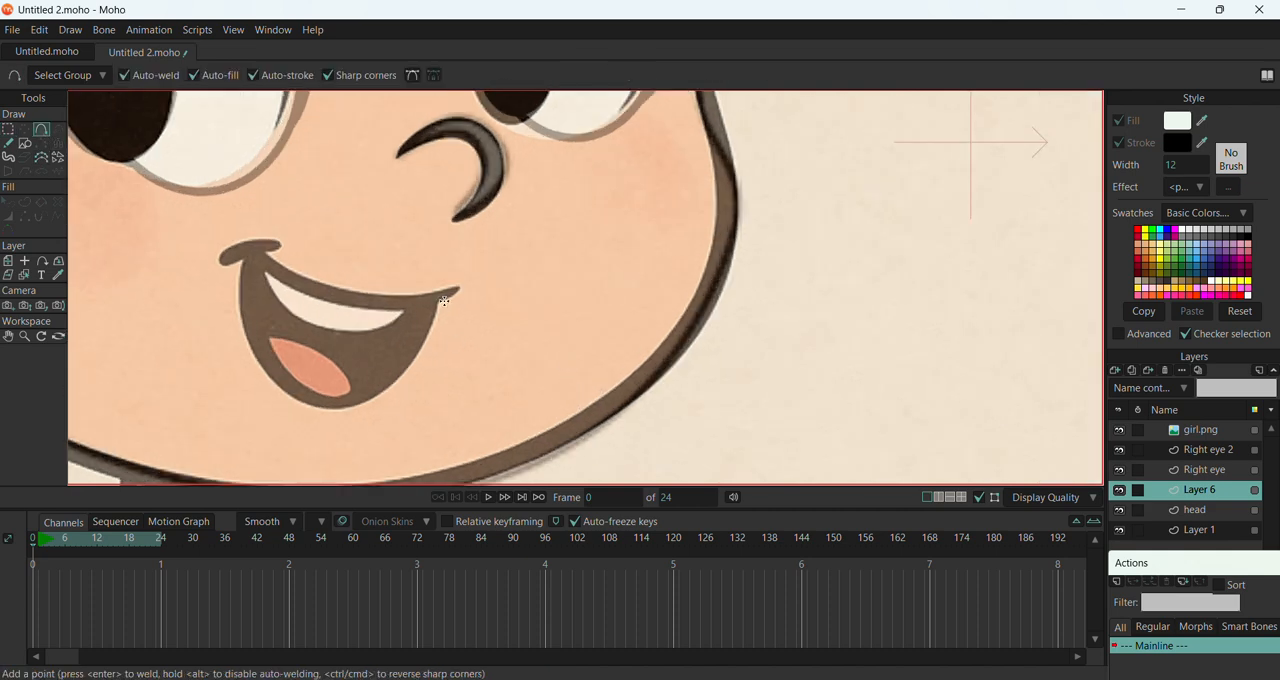
mouse_move(440, 298)
left_mouse_down()
mouse_move(366, 409)
mouse_move(322, 412)
mouse_move(240, 323)
mouse_move(235, 246)
mouse_move(281, 295)
mouse_move(334, 317)
mouse_move(440, 300)
left_mouse_up()
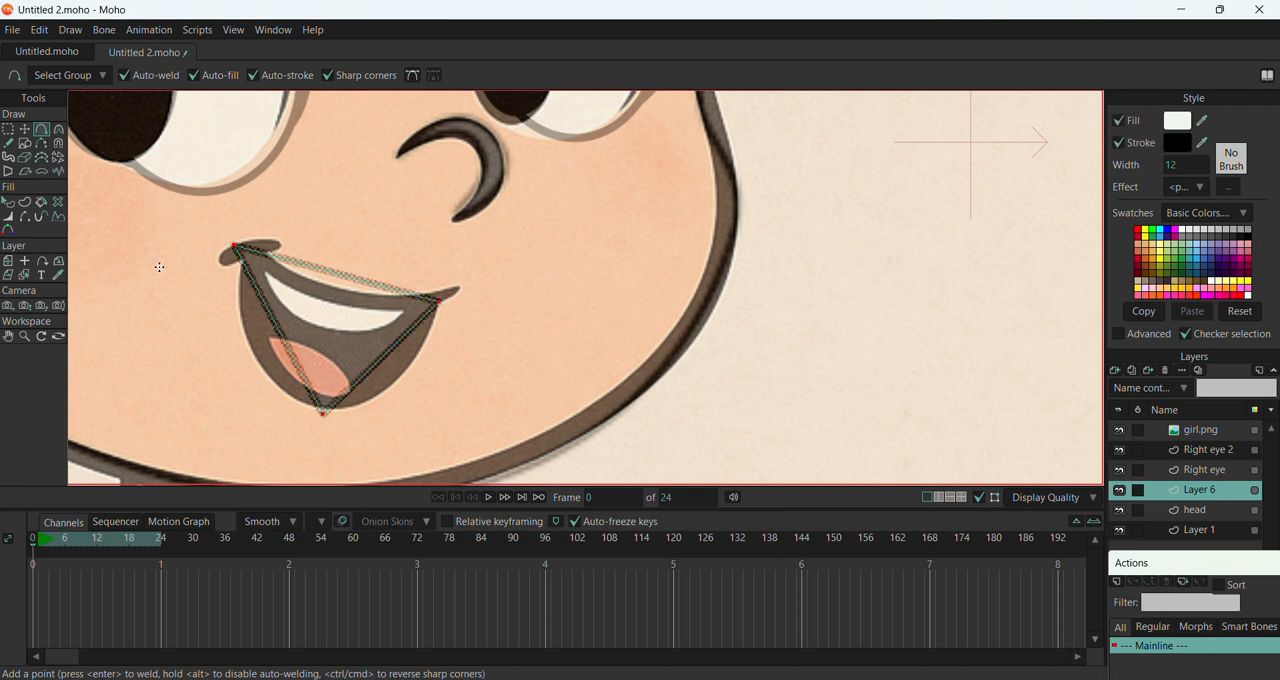
key("c")
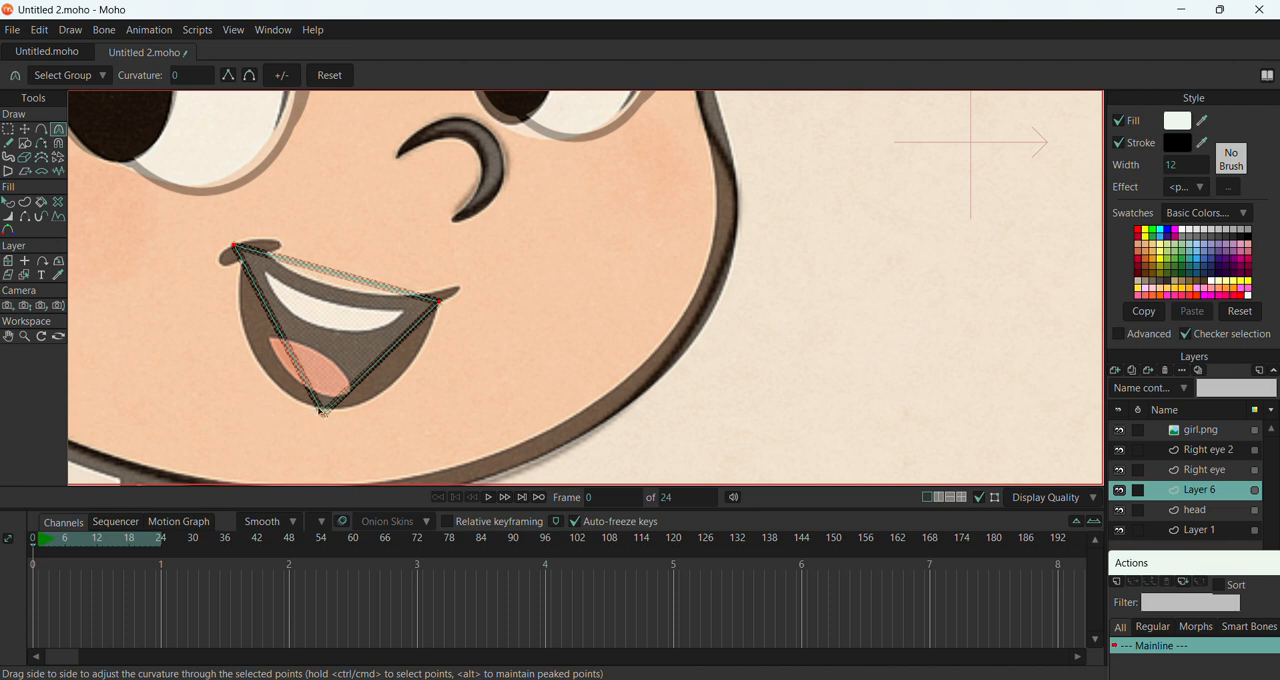
left_click_drag(333, 418, 638, 340)
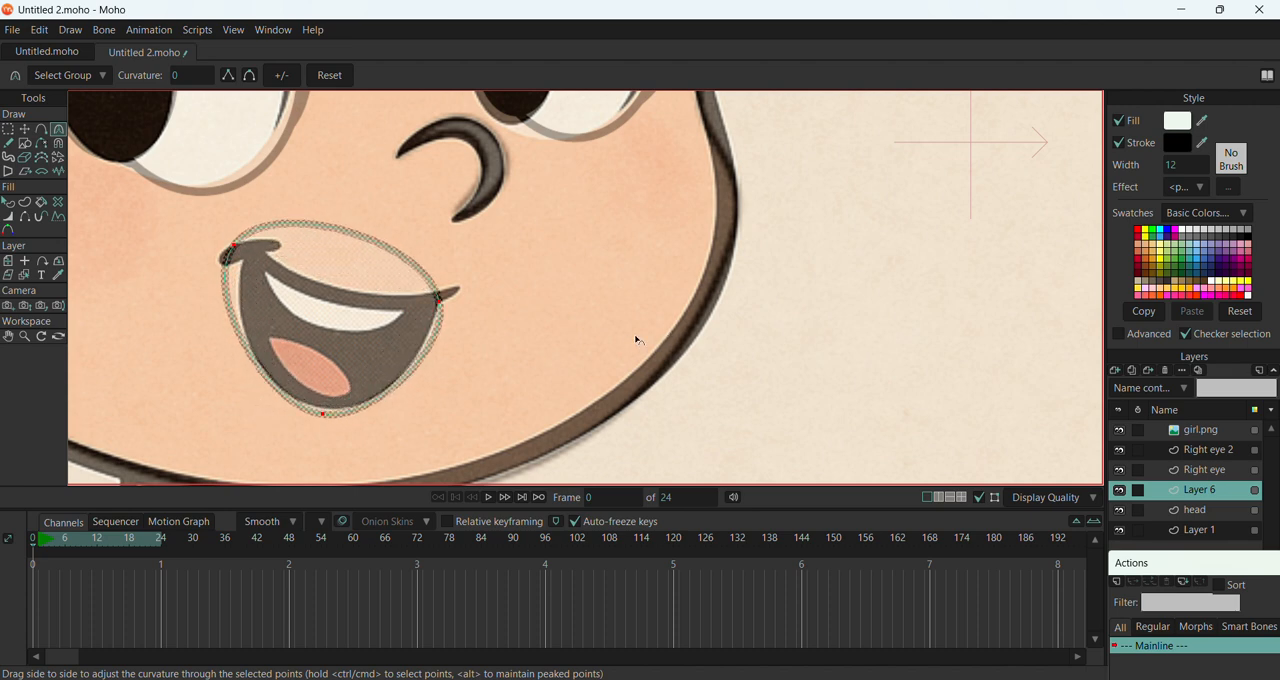
Add a point on the mouth's upper edge, move it down onto the reference lip line and raise its curvature to 0.9002
left_click(41, 129)
left_click(354, 241)
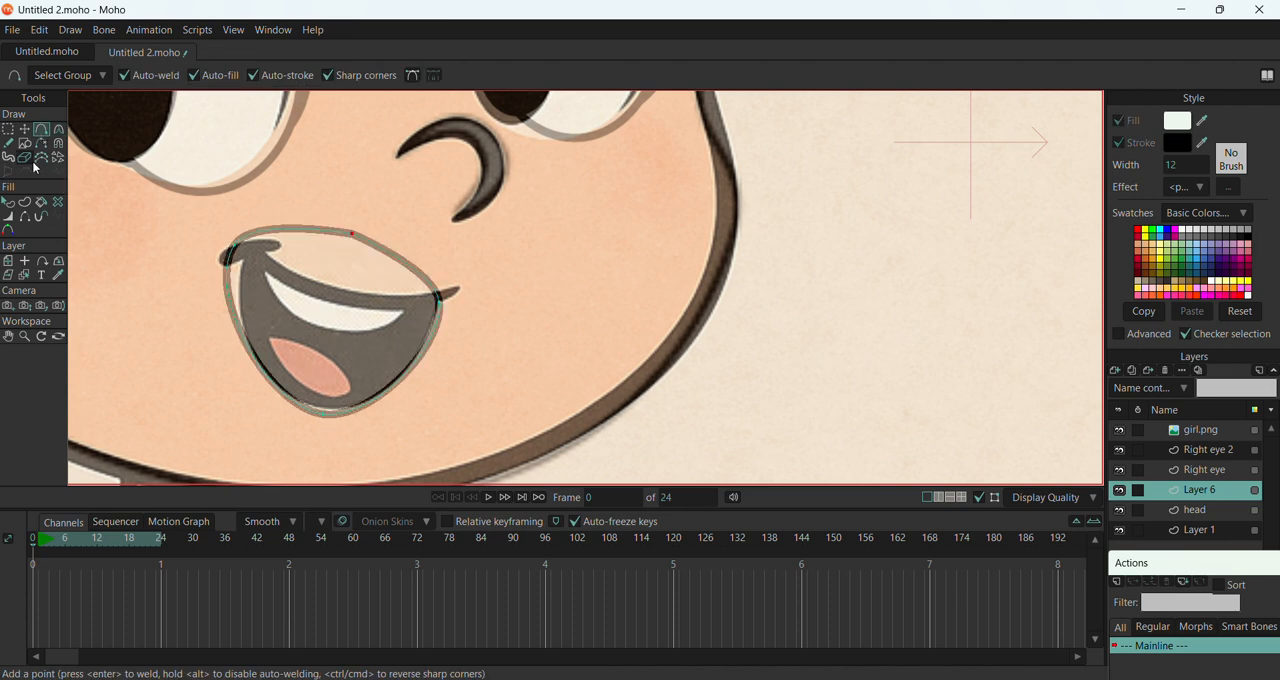
left_click(26, 133)
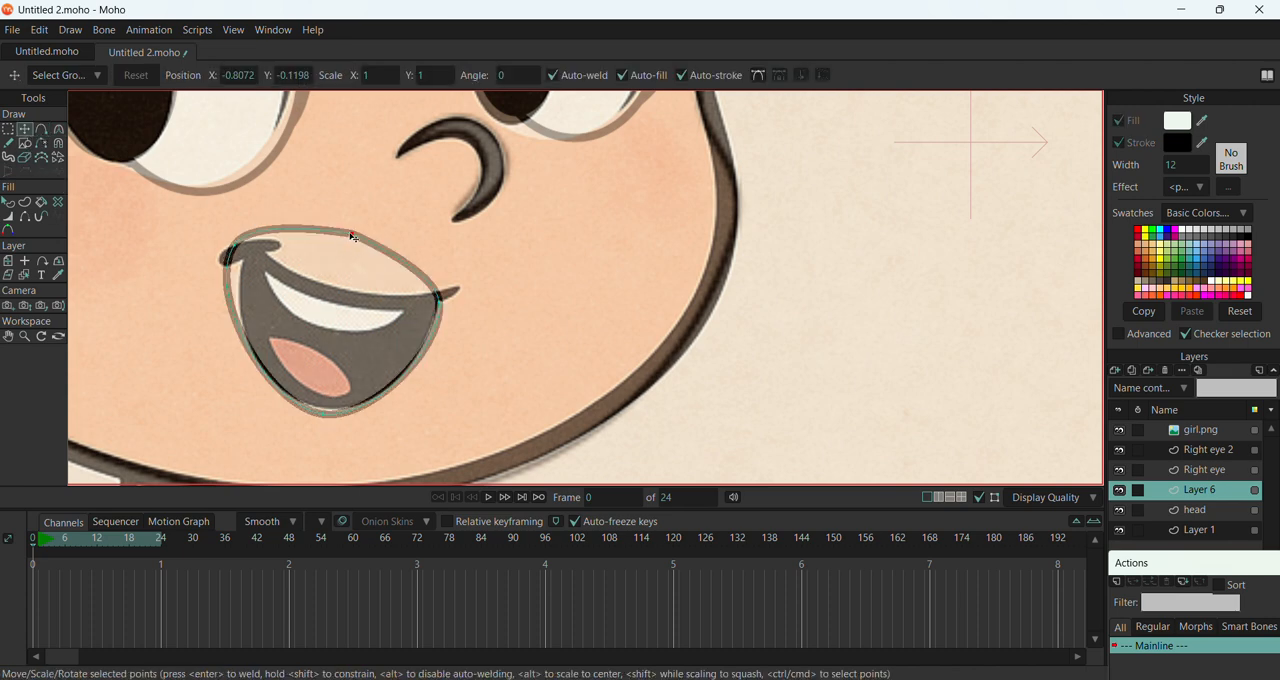
left_click_drag(353, 237, 339, 292)
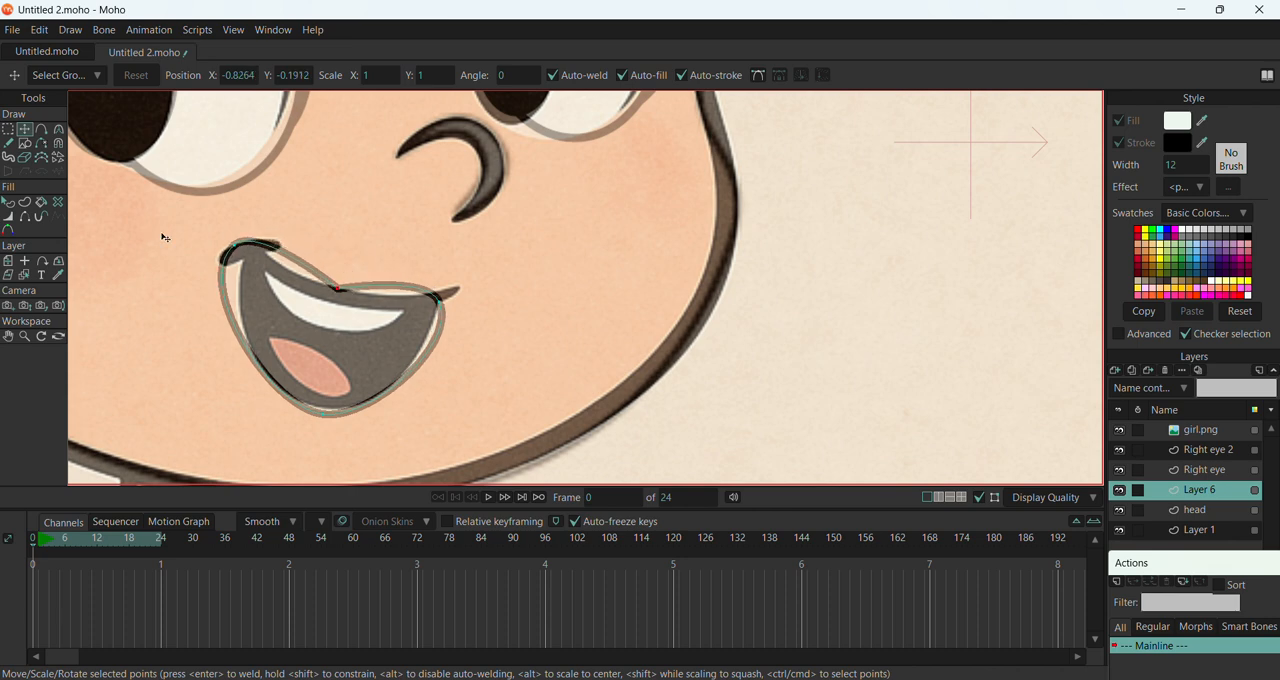
key("c")
left_click_drag(344, 293, 915, 316)
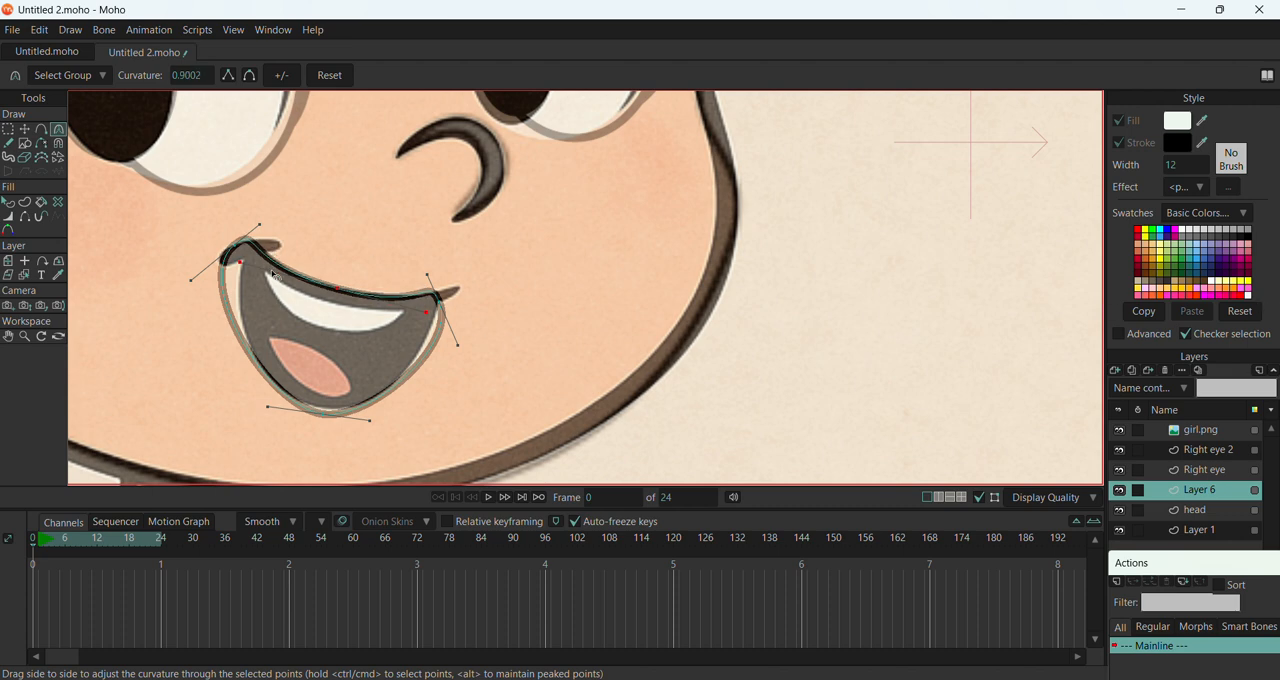
Move the mouth's left corner point onto the reference corner and make it a sharp peak
key("t")
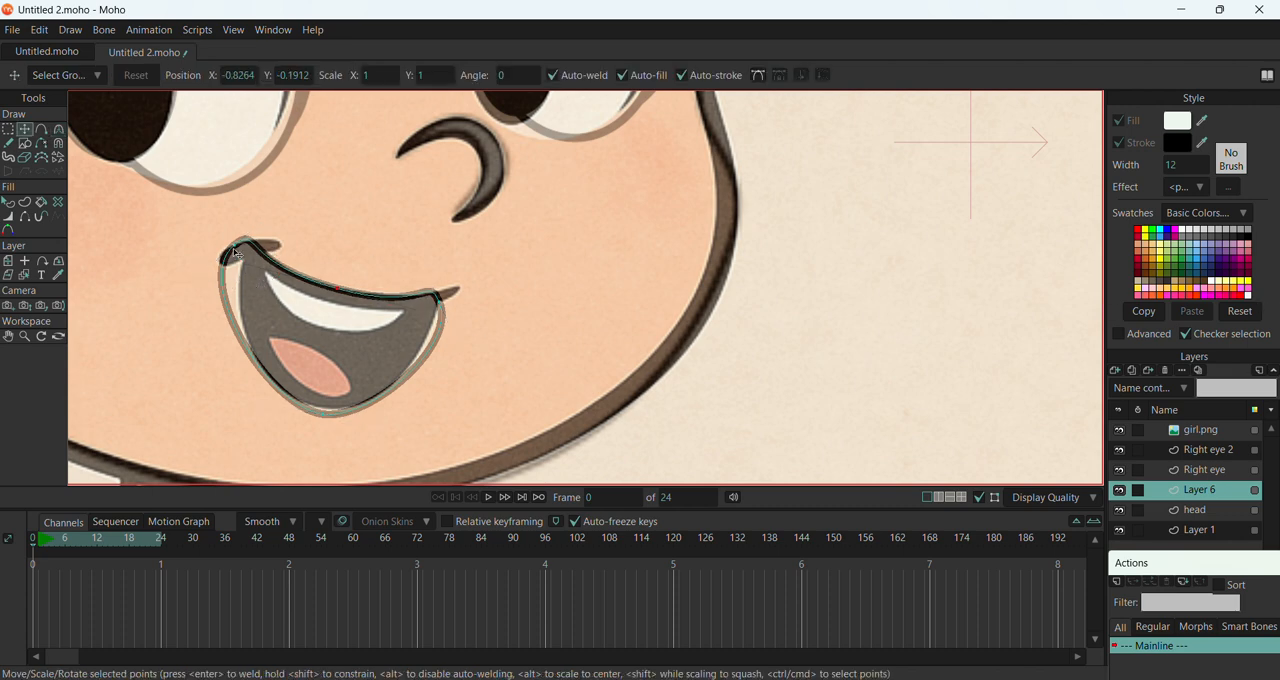
left_click_drag(236, 253, 254, 259)
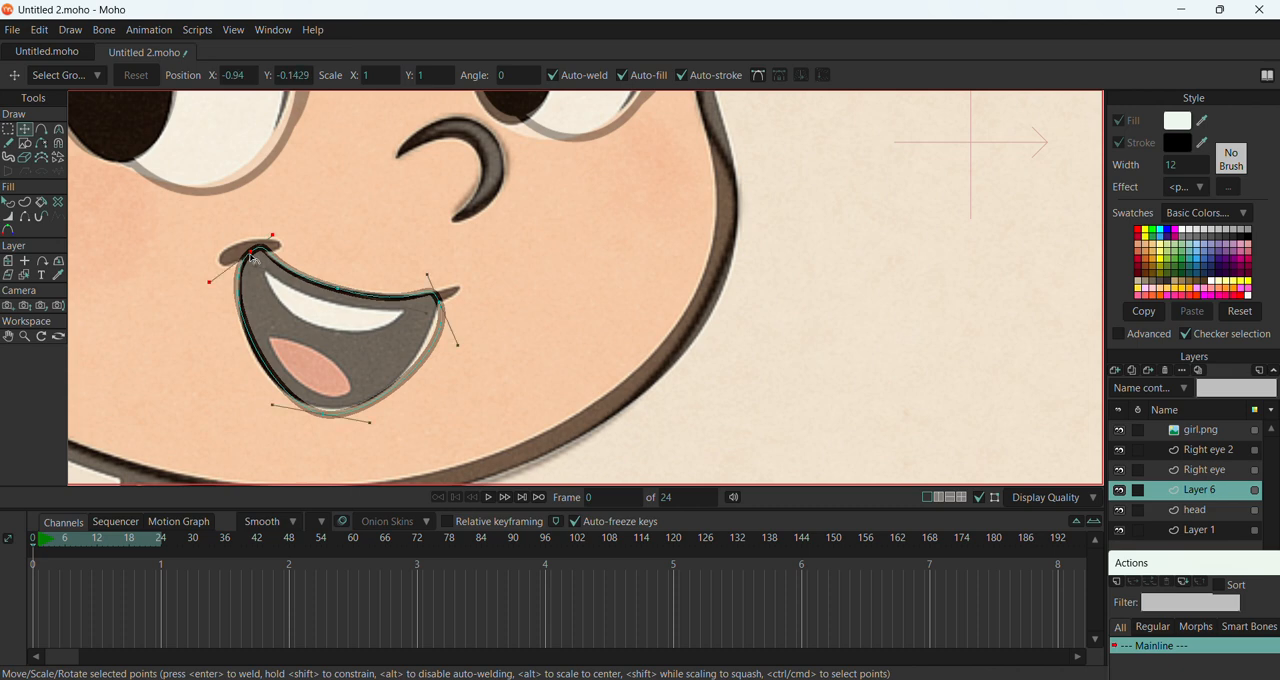
key("c")
left_click(229, 76)
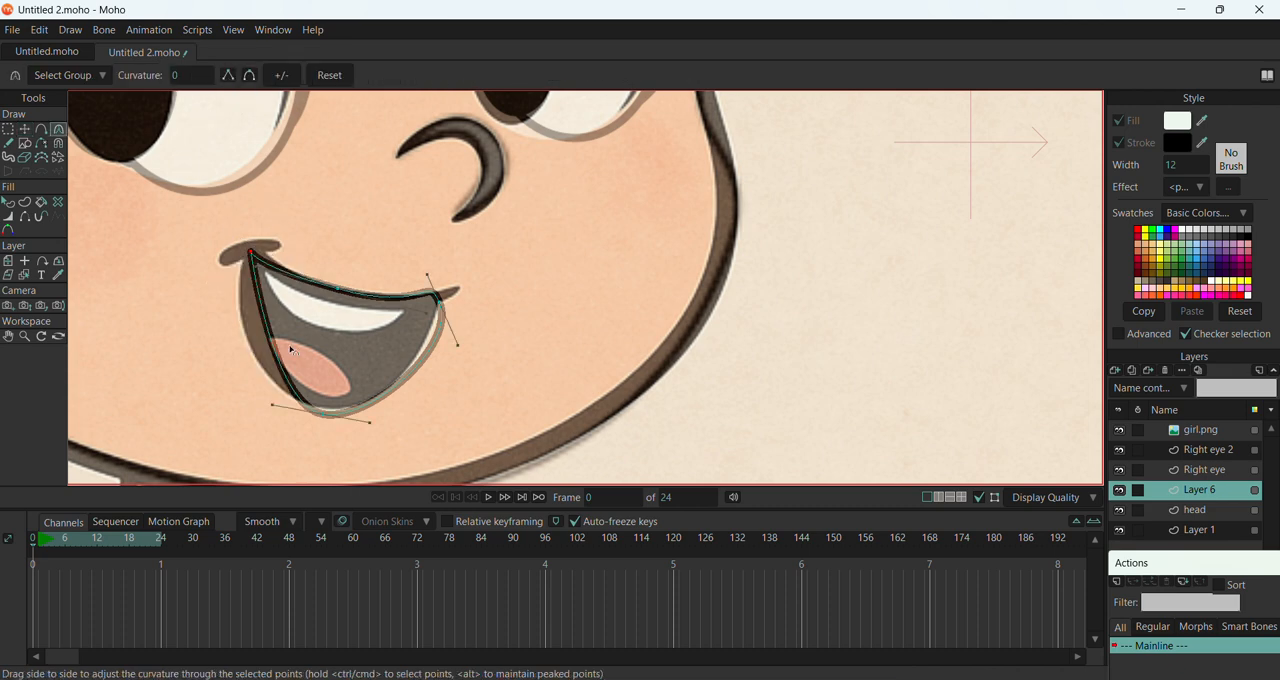
Adjust the curve handles at the mouth's bottom point and right corner to follow the reference outline
left_click_drag(273, 408, 228, 371)
left_click_drag(468, 348, 435, 347)
mouse_move(370, 437)
left_mouse_down()
mouse_move(372, 402)
mouse_move(370, 436)
mouse_move(357, 427)
mouse_move(378, 421)
left_mouse_up()
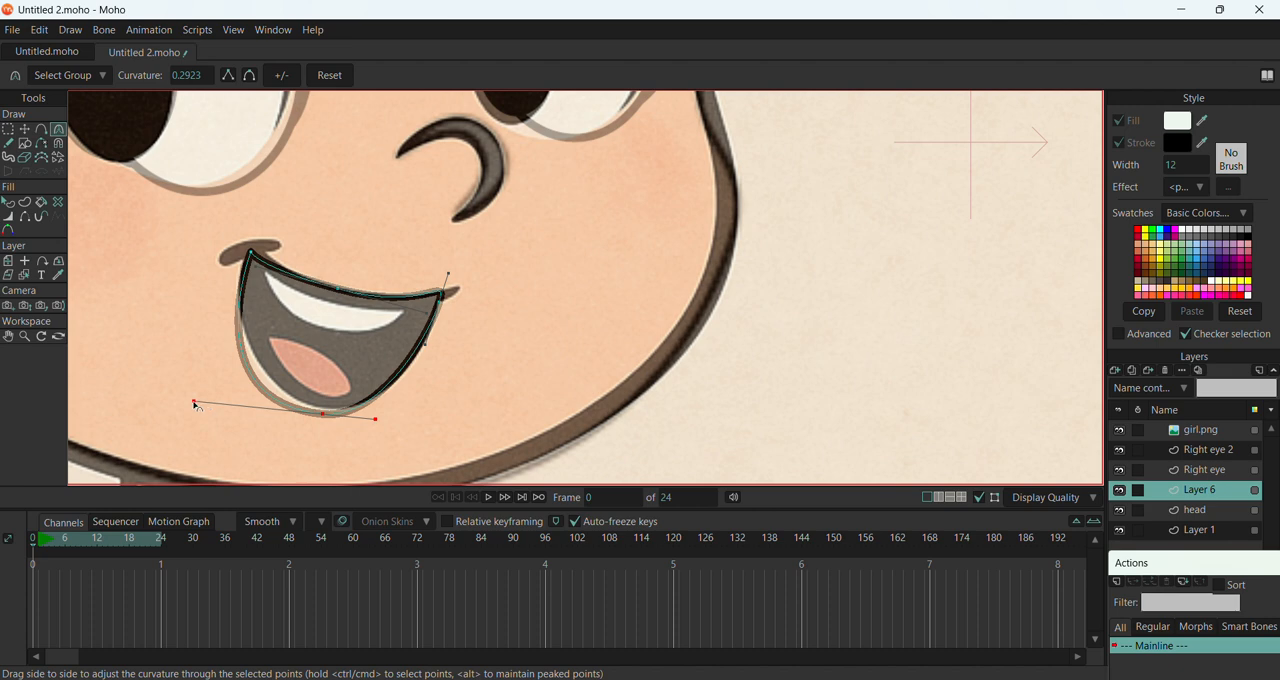
left_click_drag(196, 406, 219, 387)
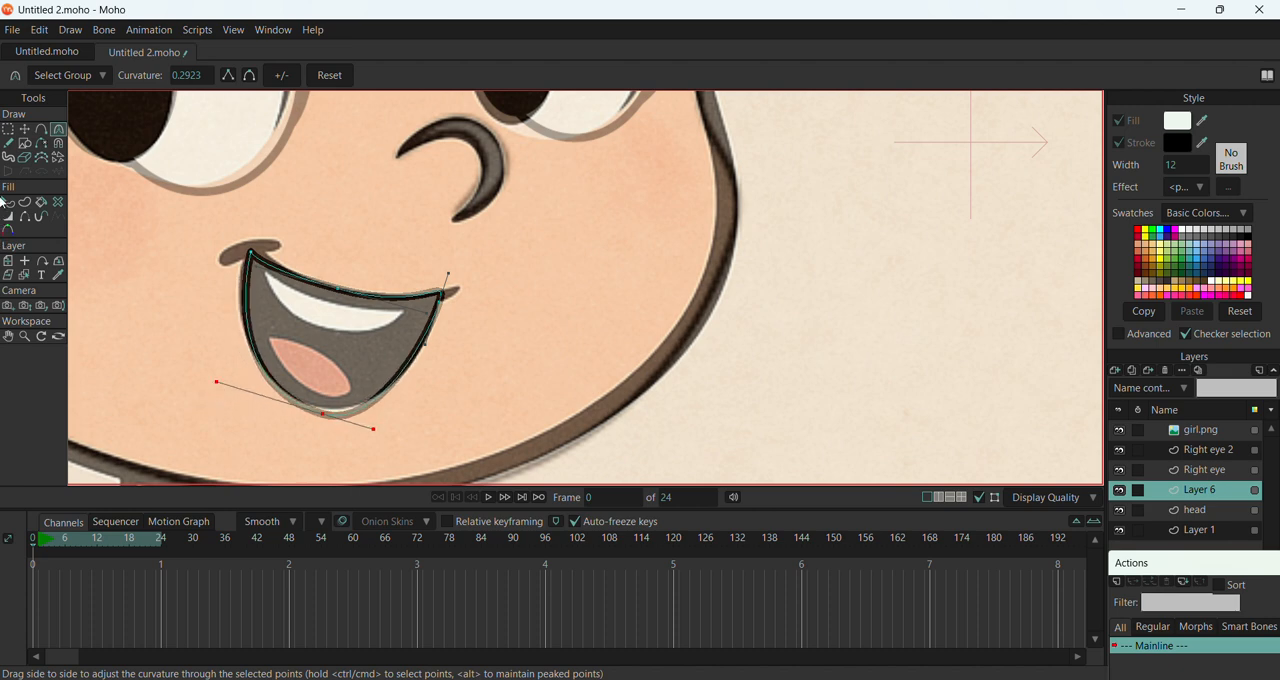
Nudge the mouth's left corner and bottom point onto the reference outline
left_click(25, 129)
left_click(247, 258)
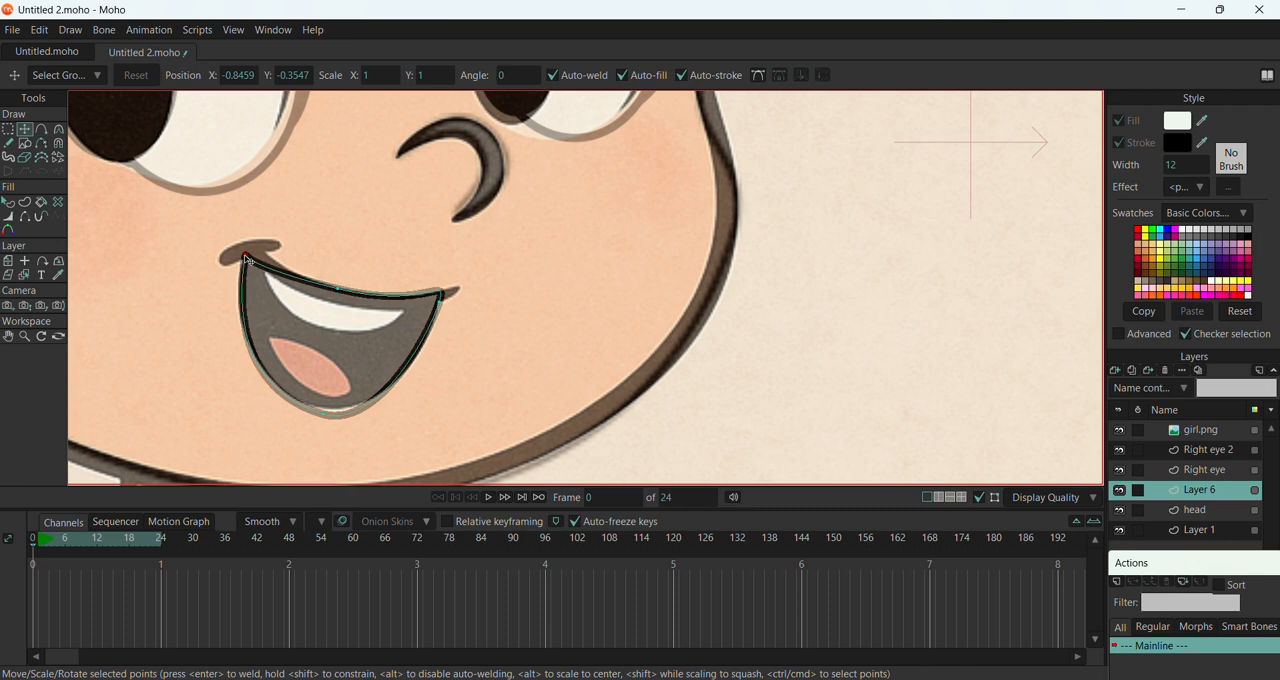
left_click_drag(246, 257, 244, 256)
left_click_drag(330, 416, 325, 411)
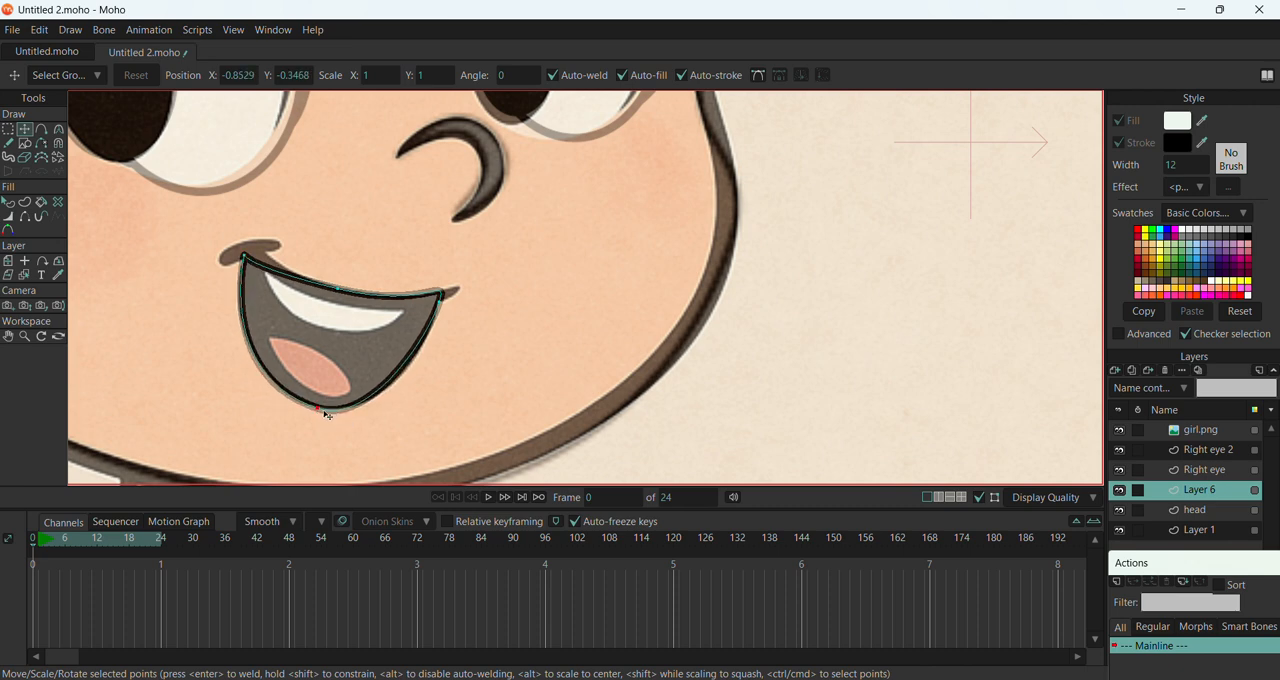
Fine-tune the curve handles of the mouth's bottom point and right corner so the jaw curve matches the reference
left_click(58, 129)
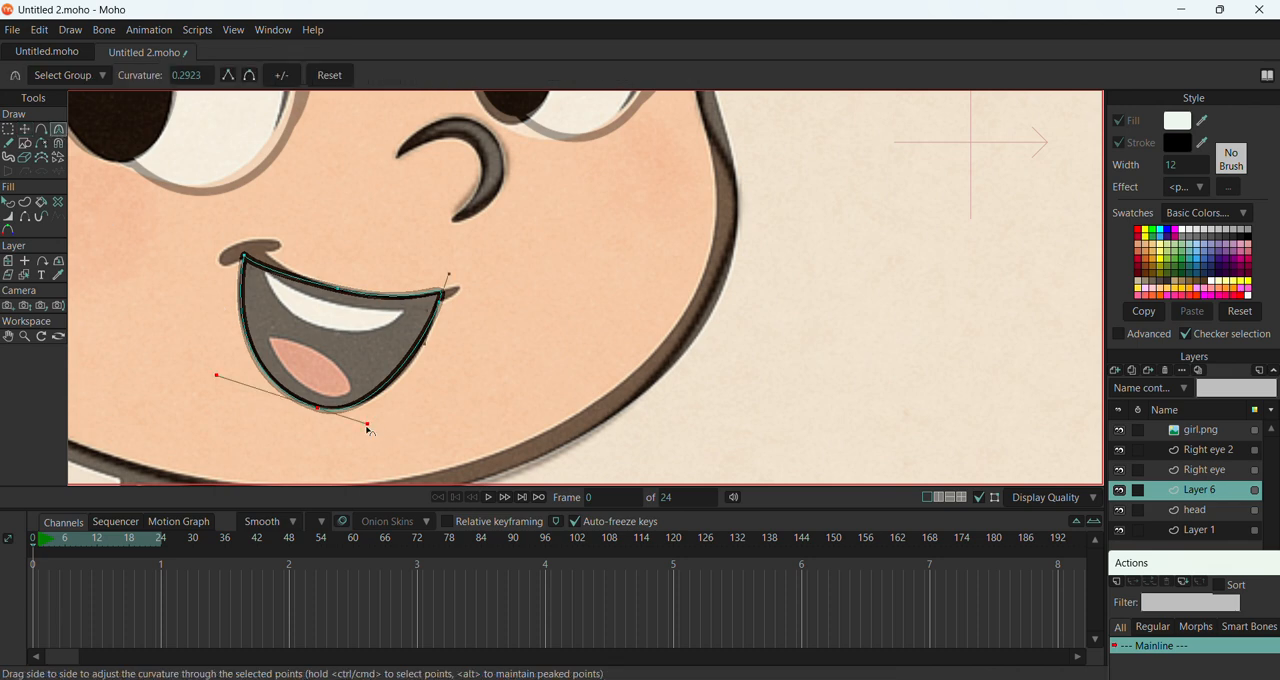
left_click_drag(367, 427, 381, 422)
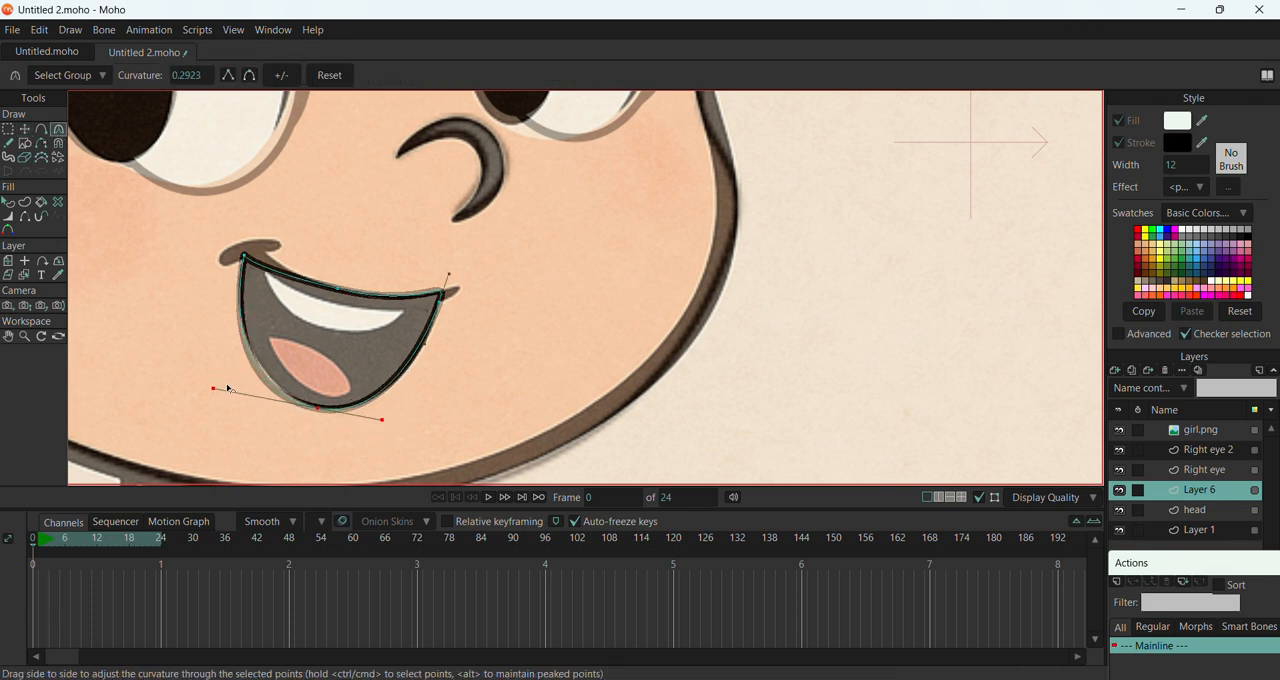
left_click_drag(228, 389, 227, 391)
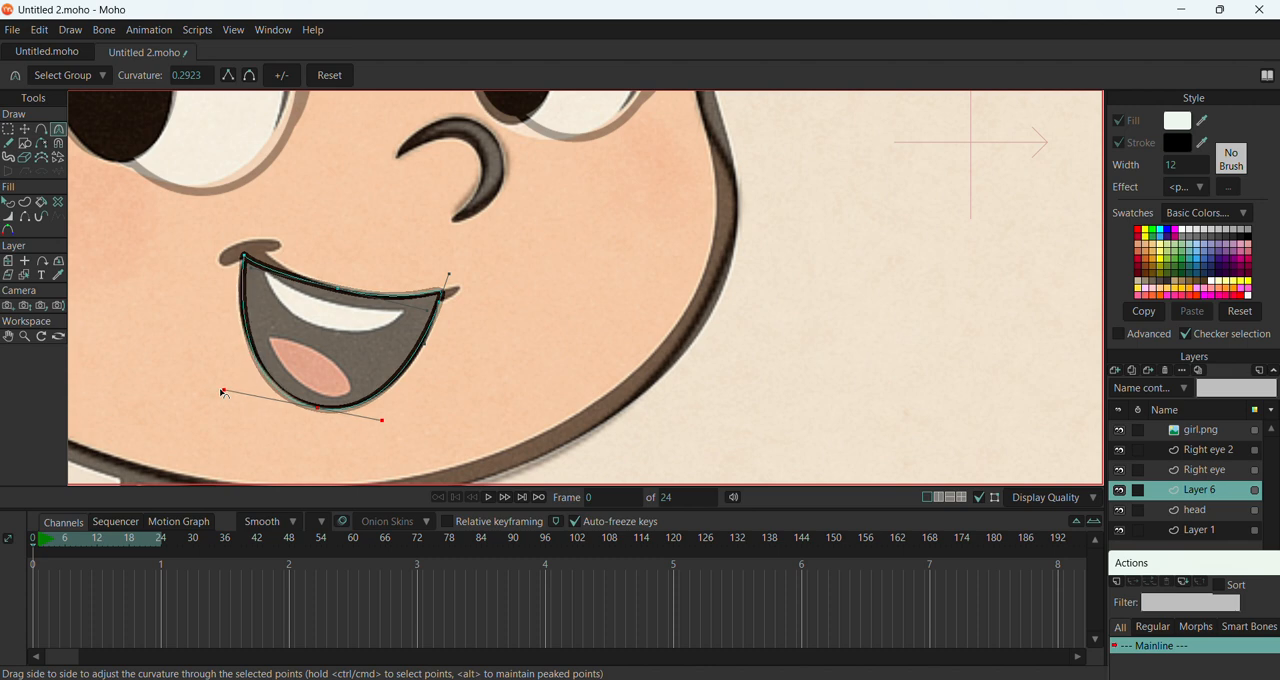
left_click(447, 282)
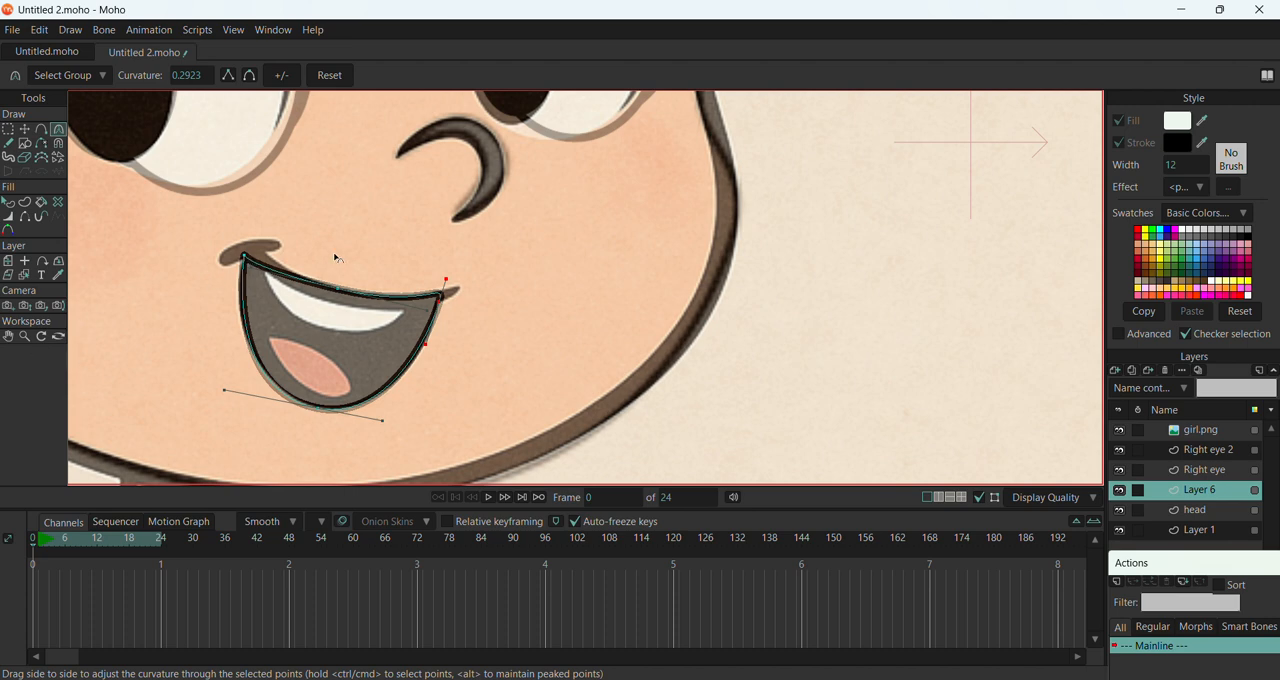
left_click(27, 132)
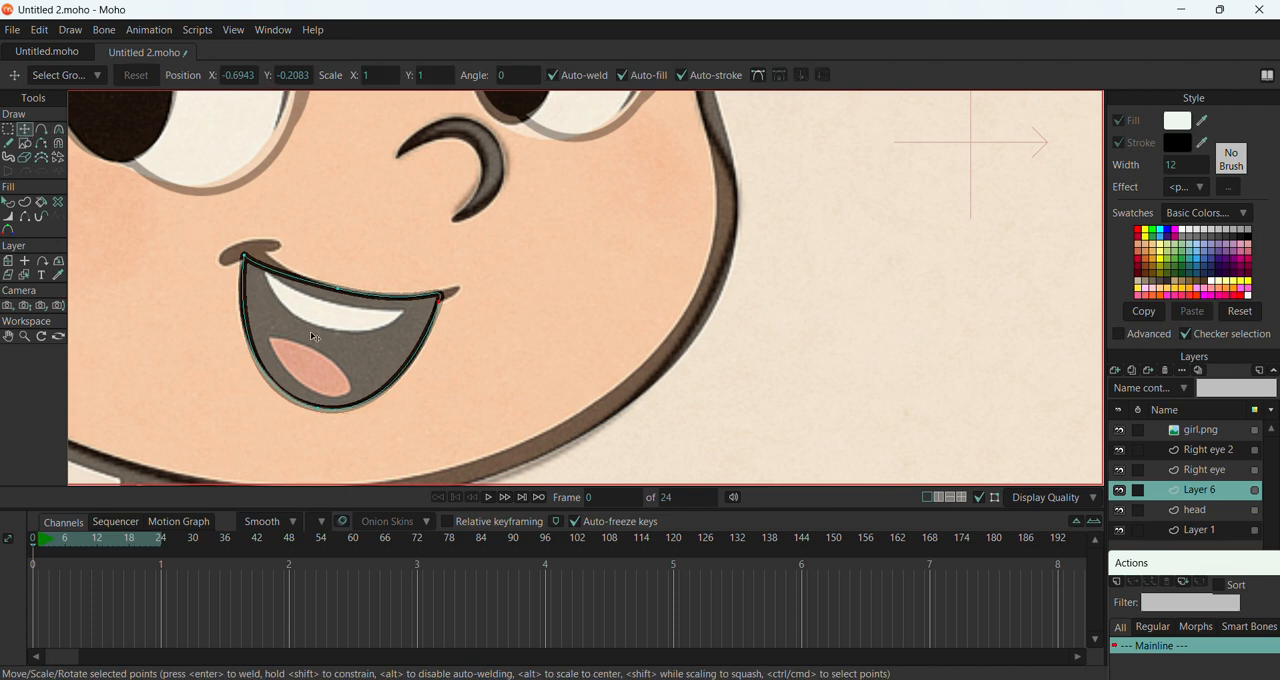
double_click(288, 281)
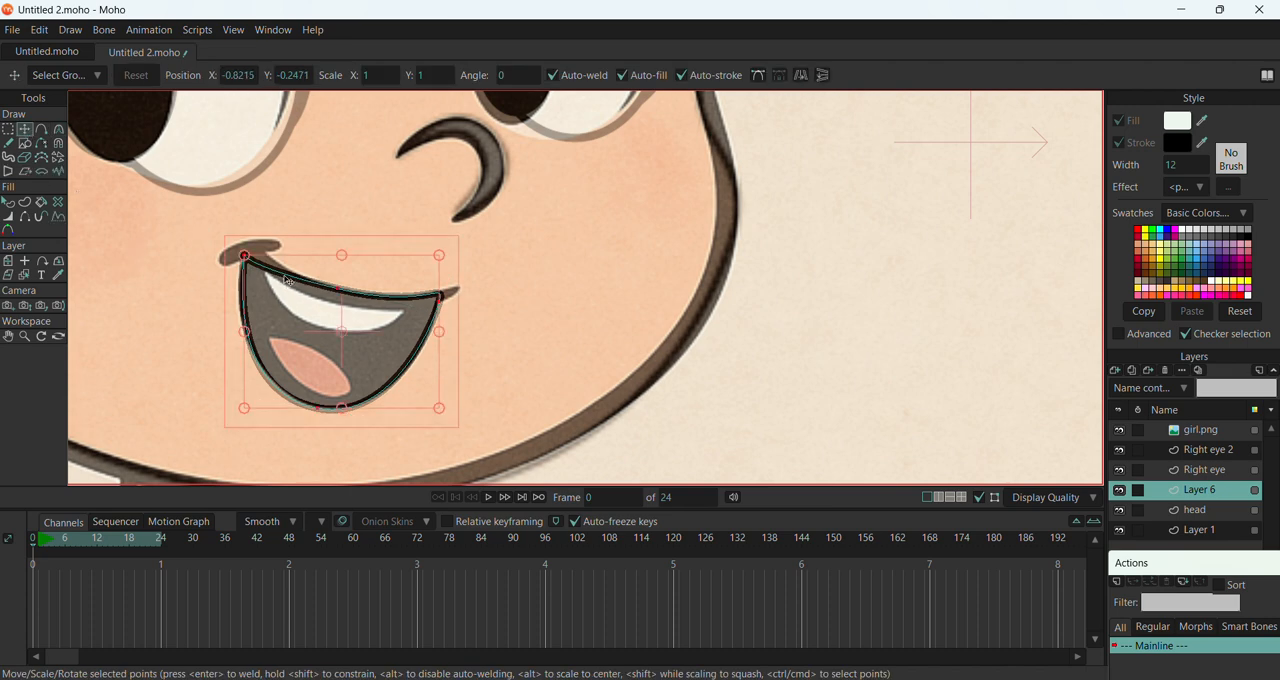
key("ctrl+shift+l")
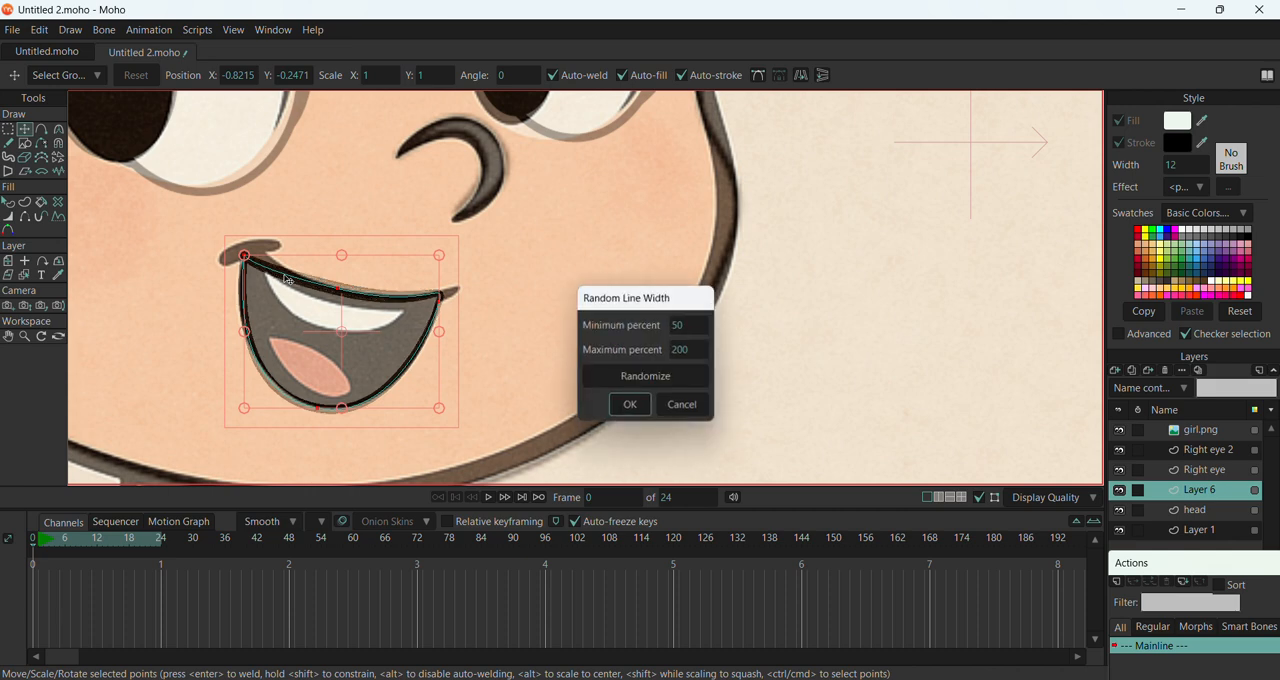
left_click(705, 407)
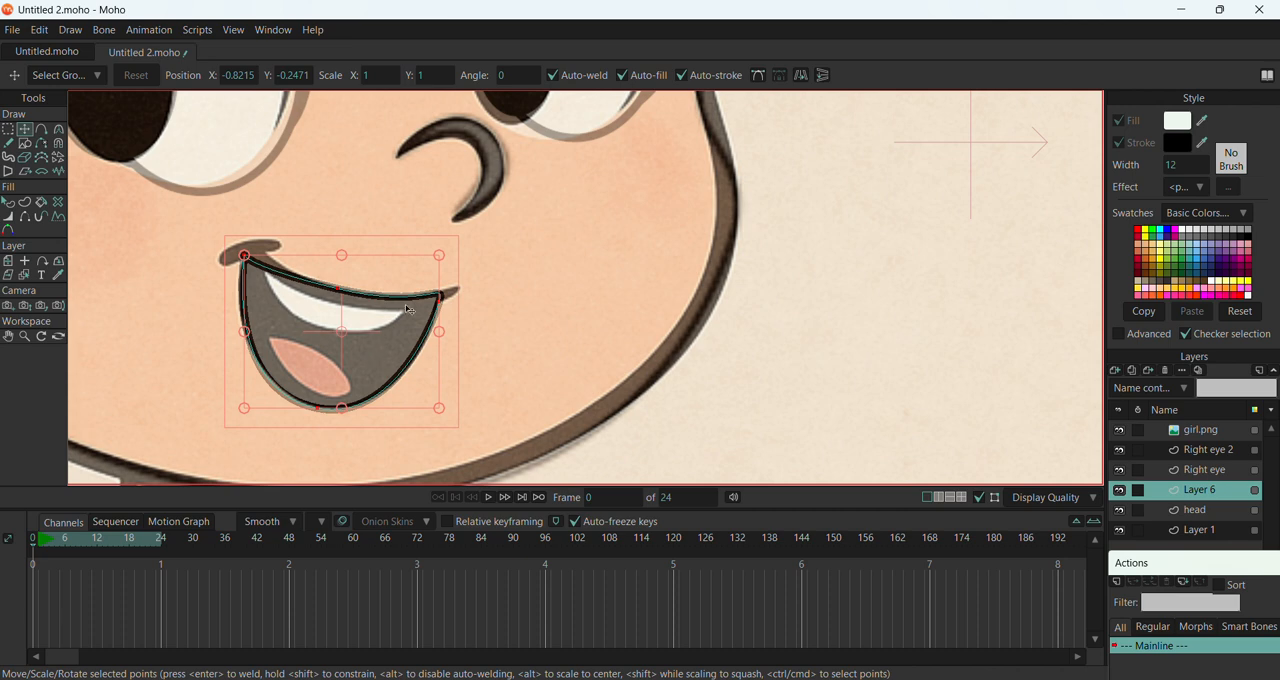
Create a smaller crescent outline inside the mouth and fit it to the reference teeth
left_click_drag(441, 265, 327, 308)
left_click_drag(308, 353, 397, 319)
left_click(299, 349)
left_click(360, 326)
Fill the mouth shape with black, leaving the teeth shape white
left_click(9, 204)
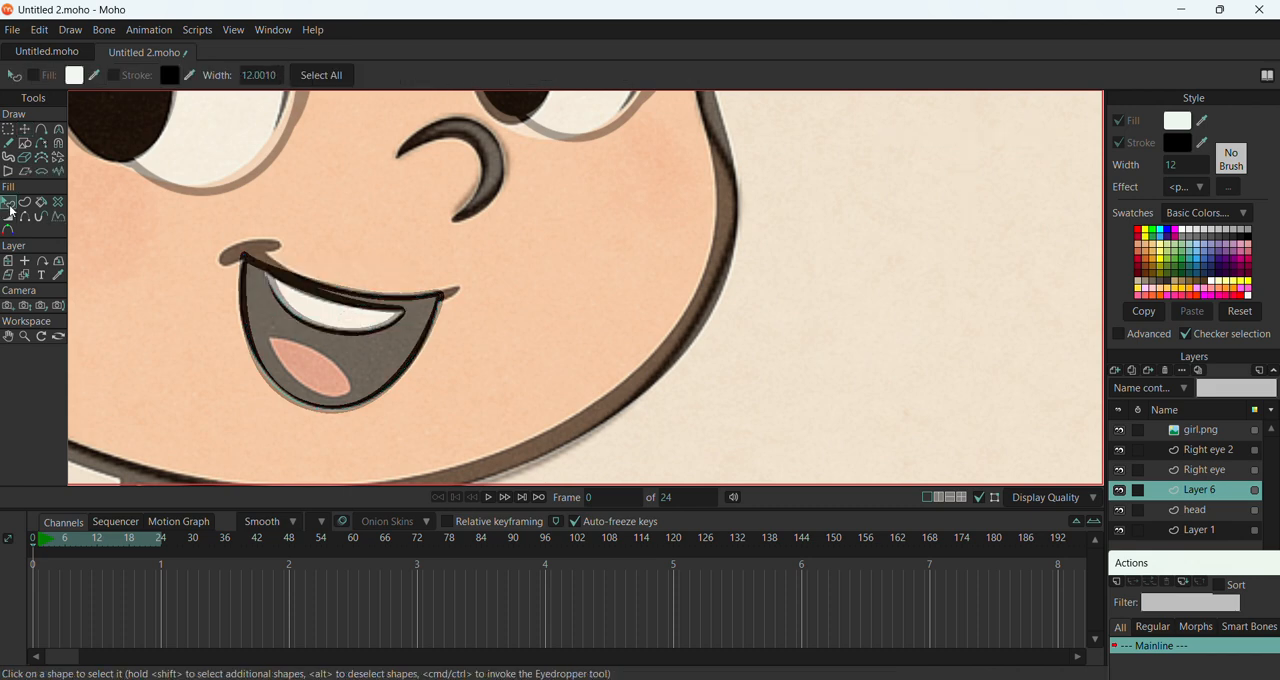
left_click(333, 331)
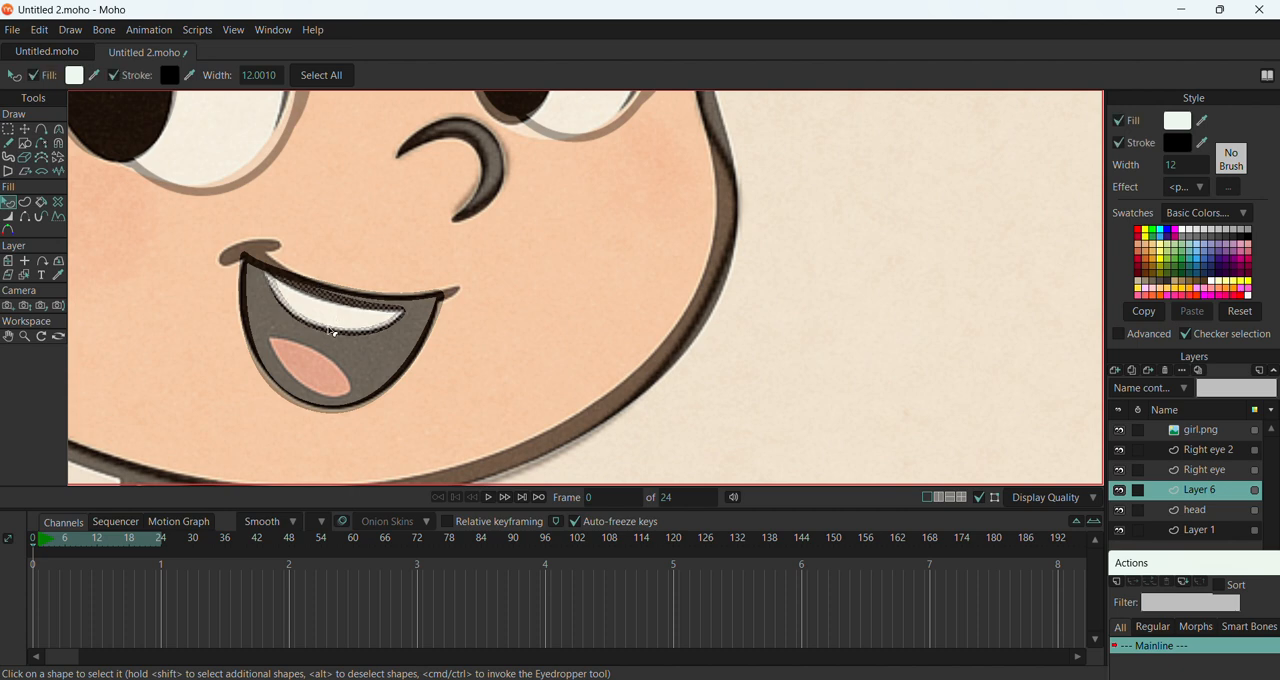
left_click(423, 367)
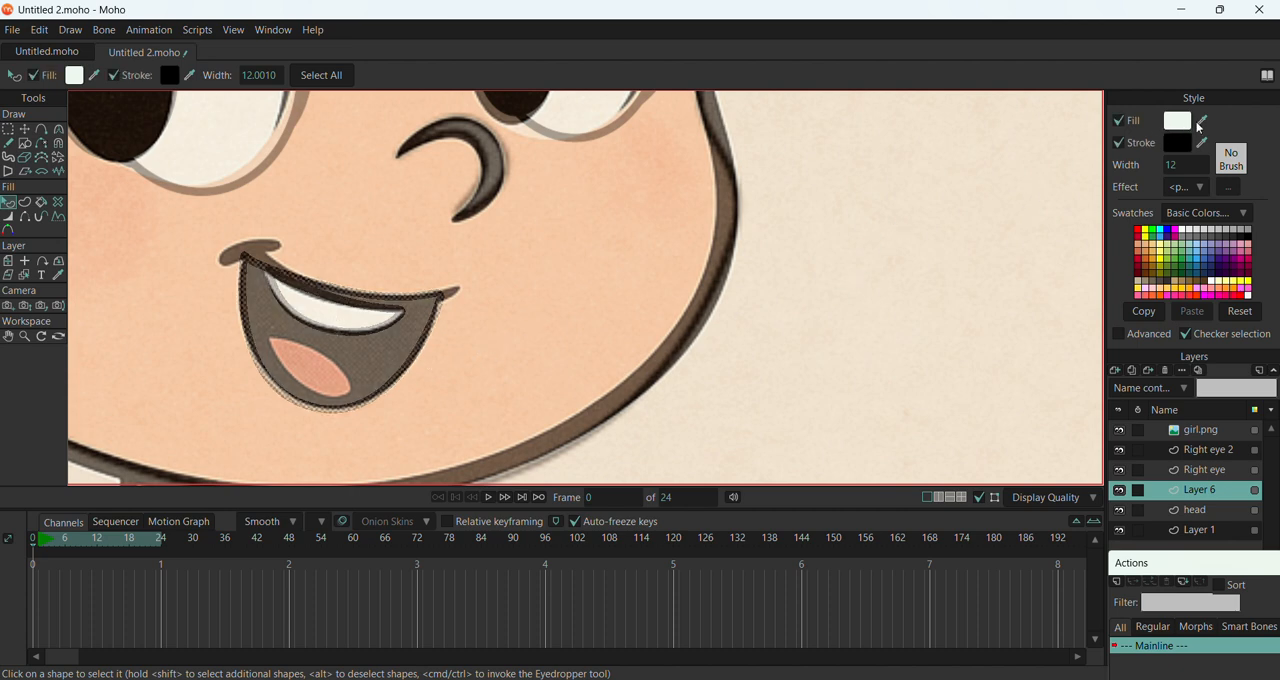
left_click_drag(1202, 119, 1184, 144)
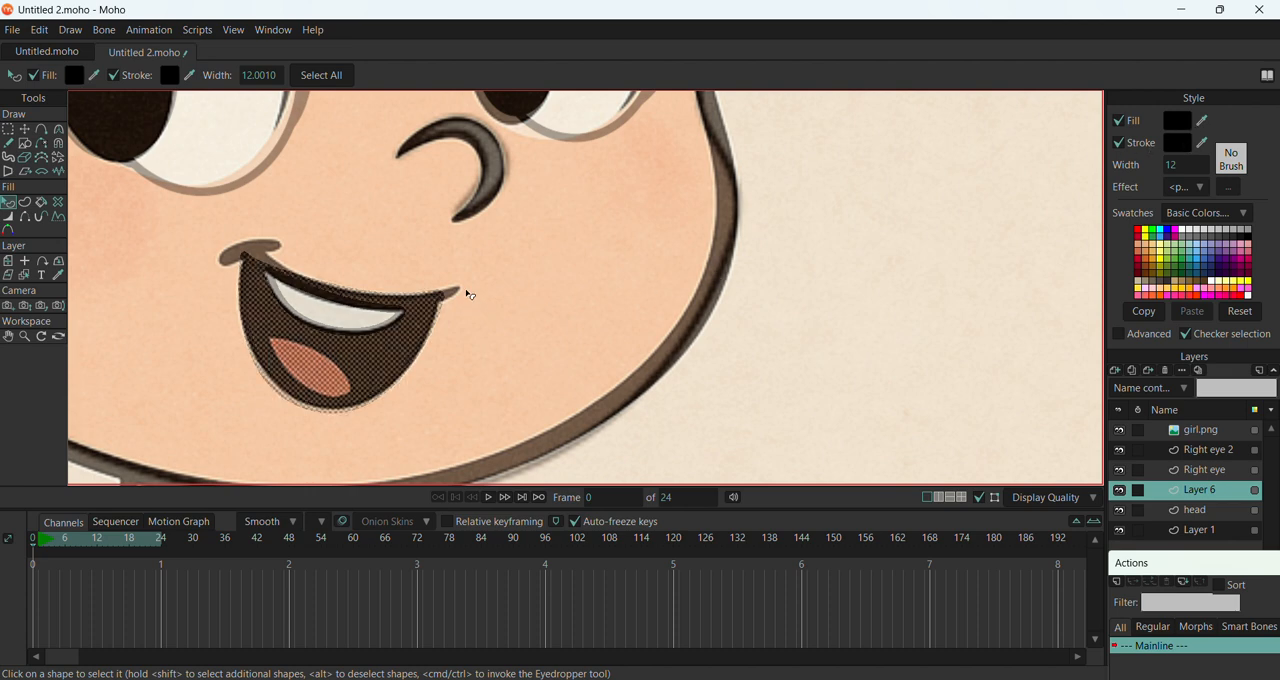
Draw an ellipse over the tongue and sharpen its two side points
left_click(25, 143)
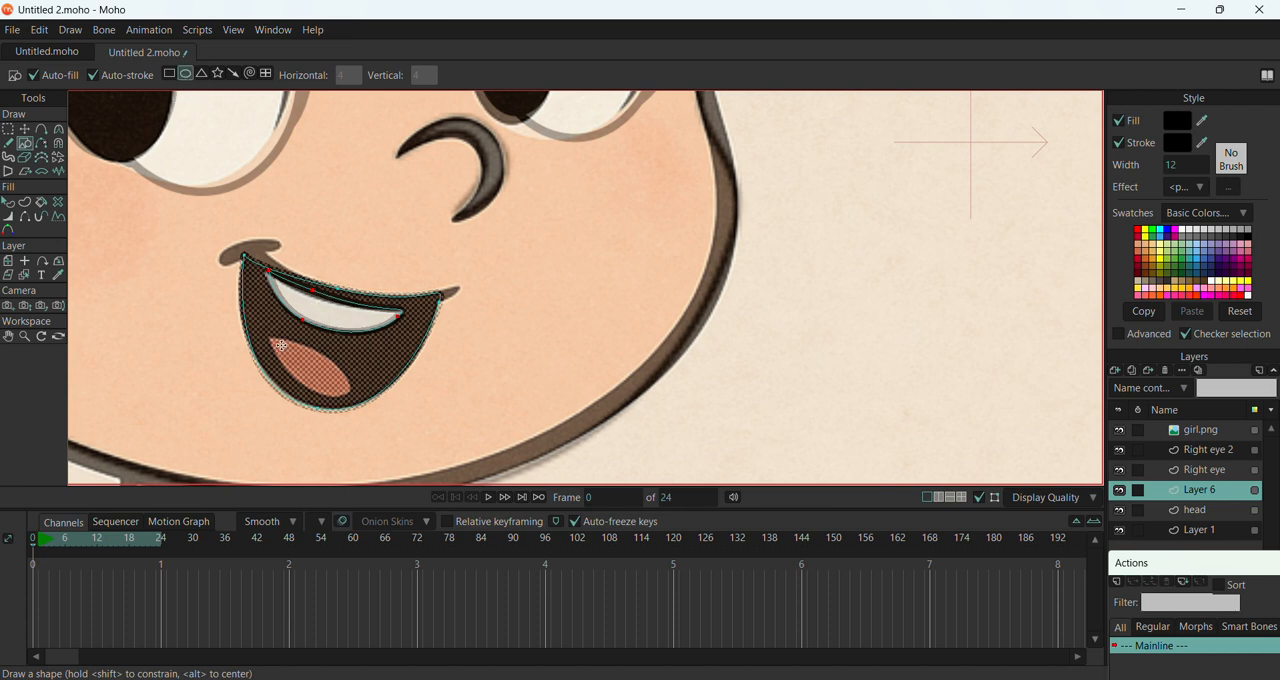
left_click_drag(279, 340, 351, 381)
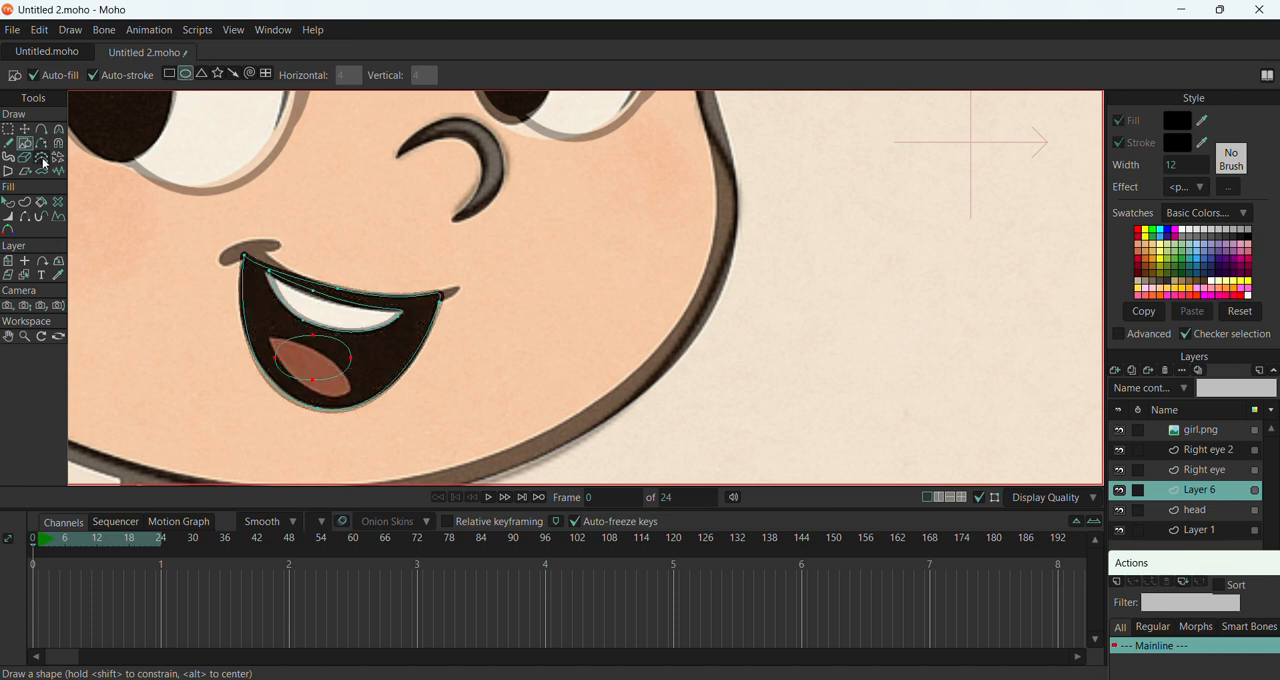
left_click(59, 129)
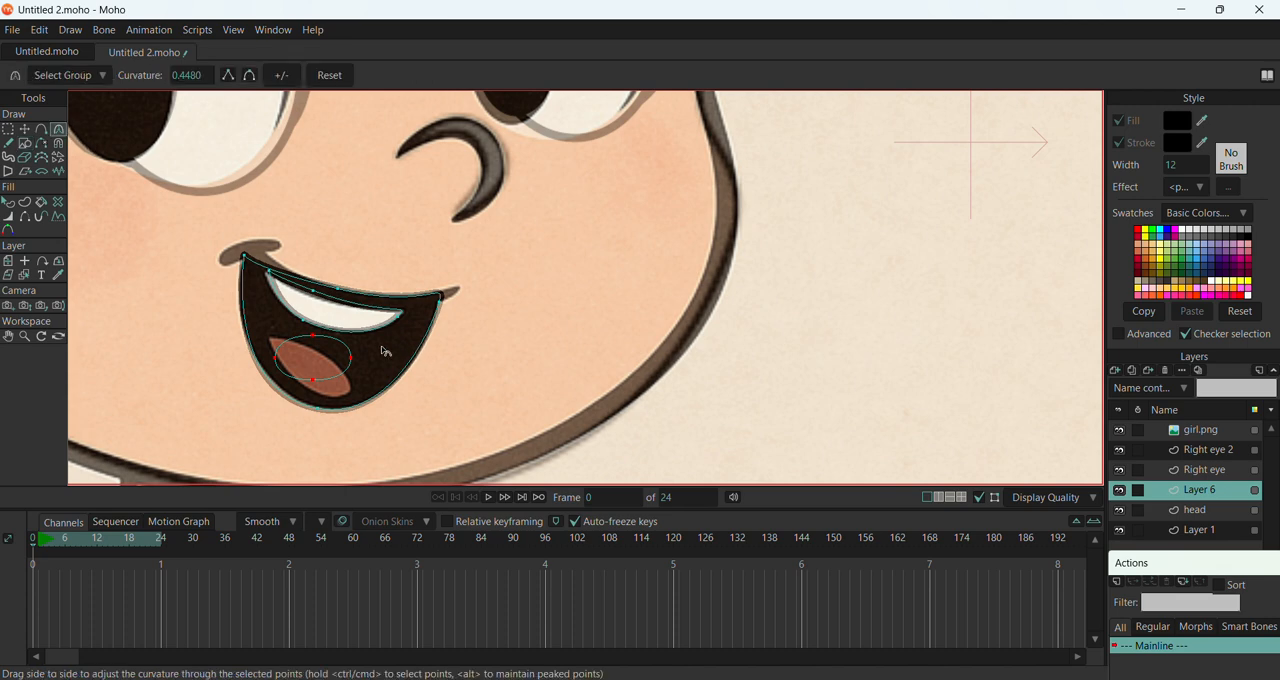
left_click_drag(354, 362, 300, 353)
Rotate and move the tongue shape over the reference tongue and fit its points to the outline
left_click(25, 129)
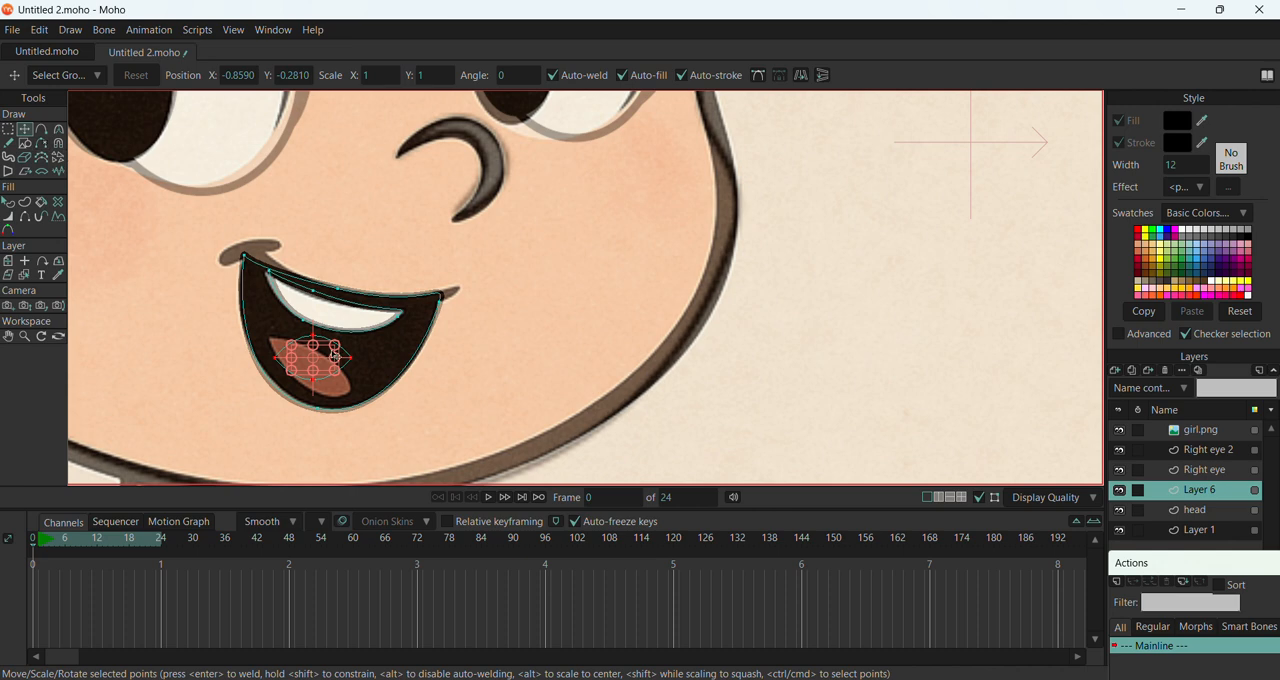
left_click_drag(340, 348, 347, 365)
scroll(347, 370, "up", 5)
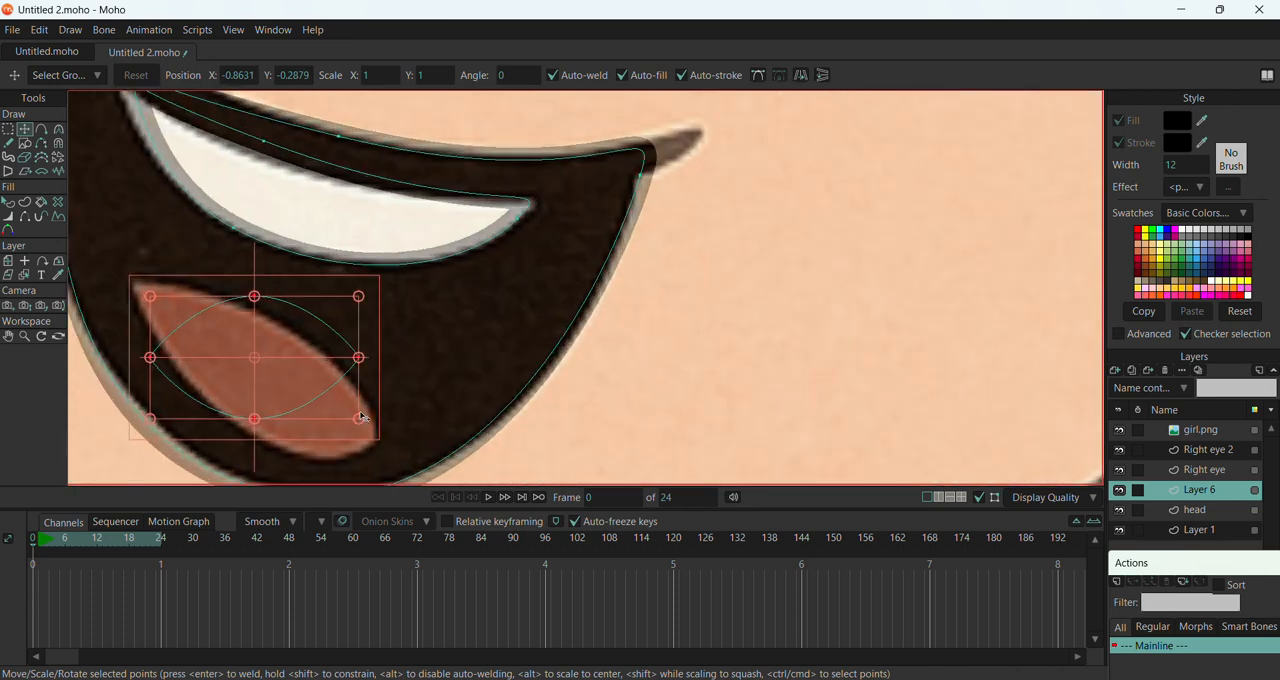
mouse_move(362, 418)
left_mouse_down()
mouse_move(307, 455)
mouse_move(343, 453)
mouse_move(358, 428)
mouse_move(372, 438)
left_mouse_up()
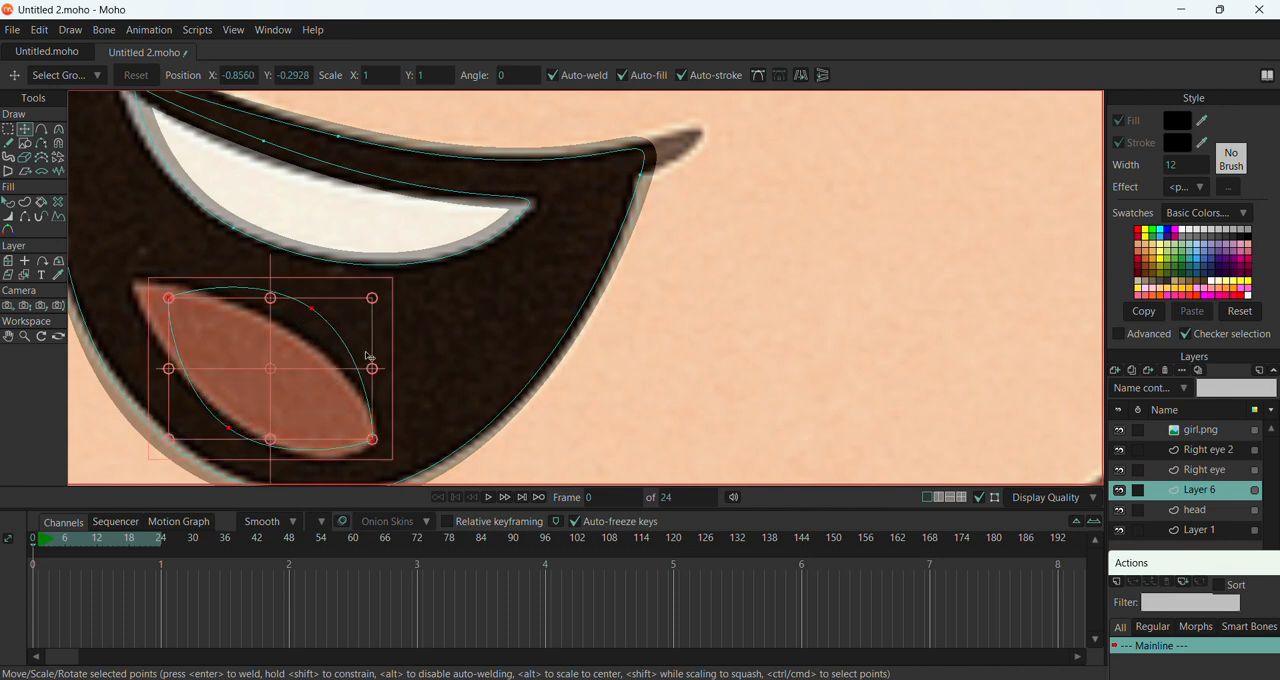
left_click_drag(315, 314, 299, 330)
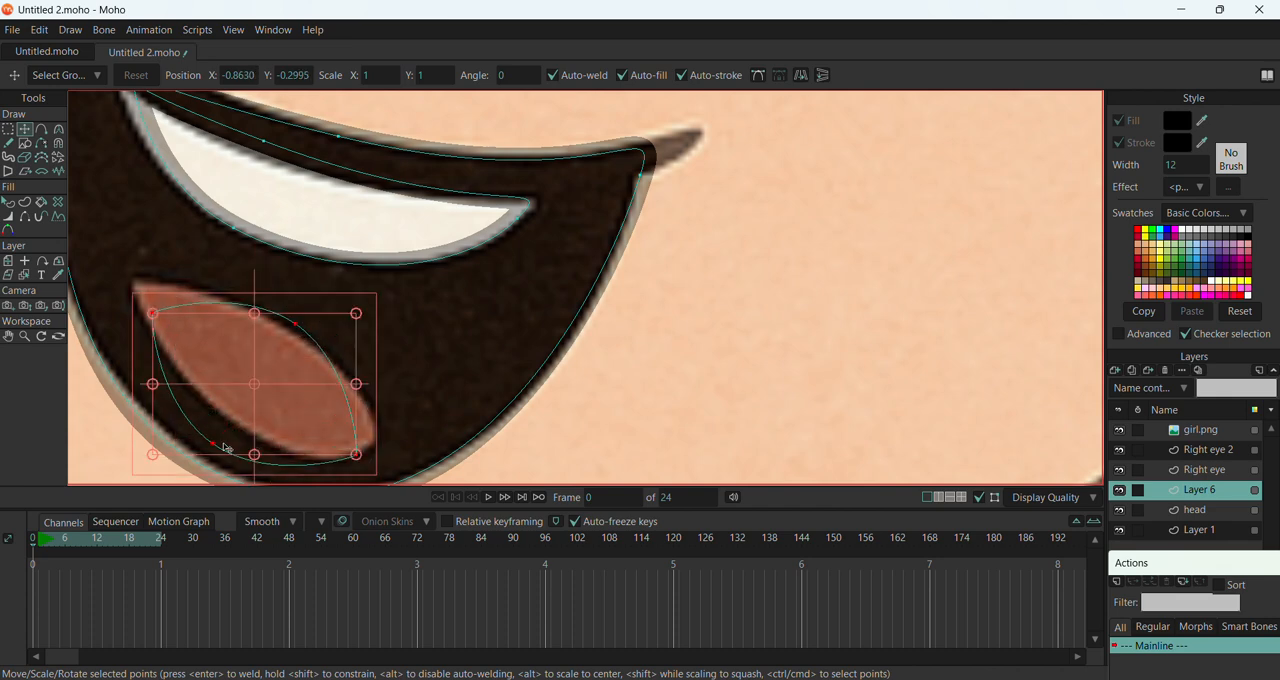
left_click_drag(226, 448, 209, 381)
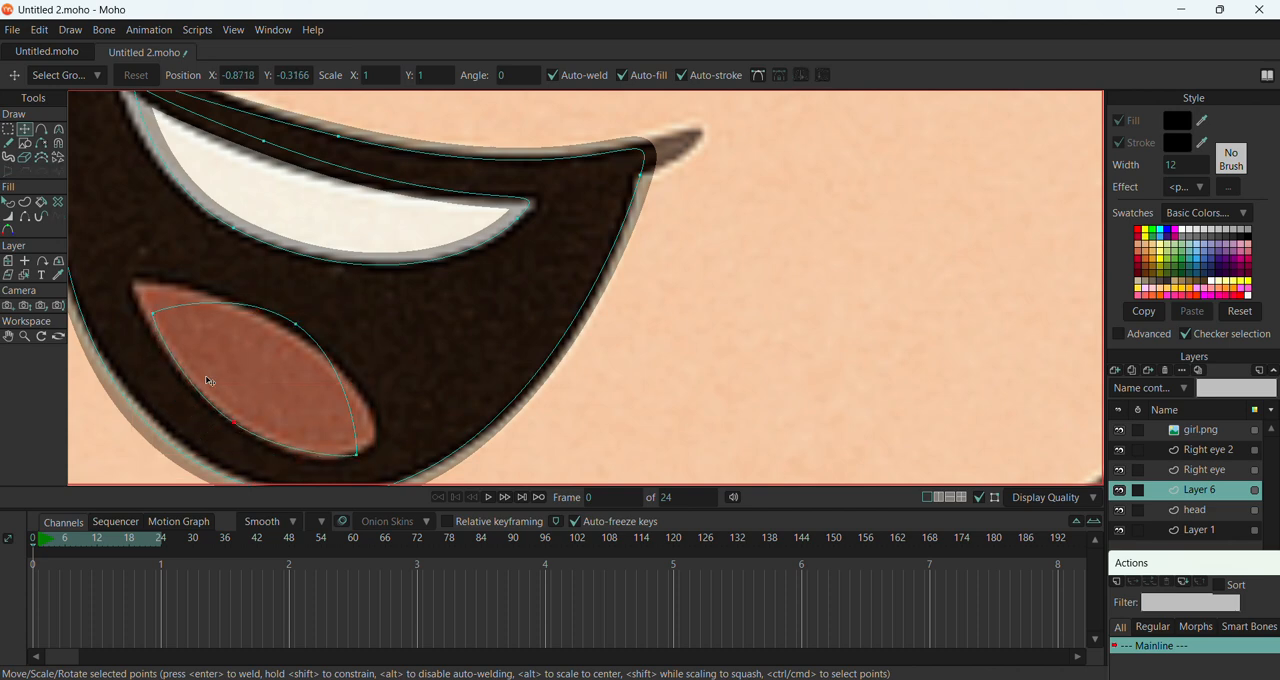
left_click_drag(154, 314, 131, 283)
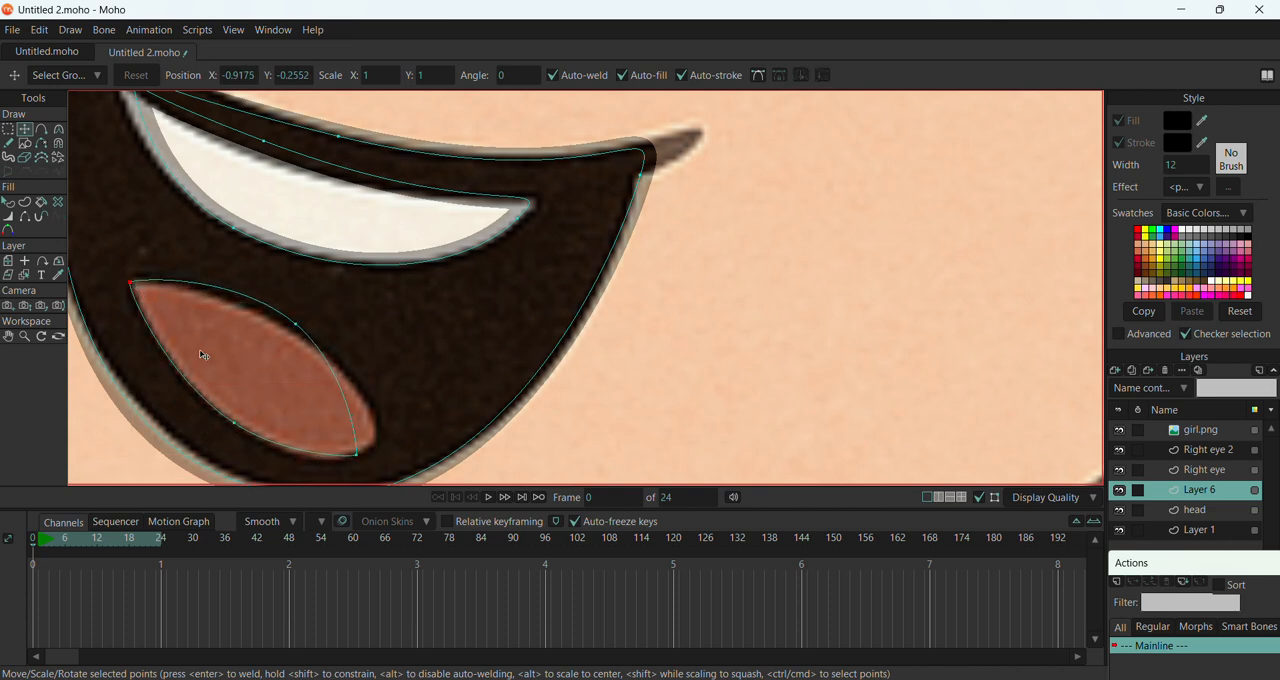
Fill the tongue shape with a rose pink swatch and deselect it
left_click(8, 201)
left_click(243, 338)
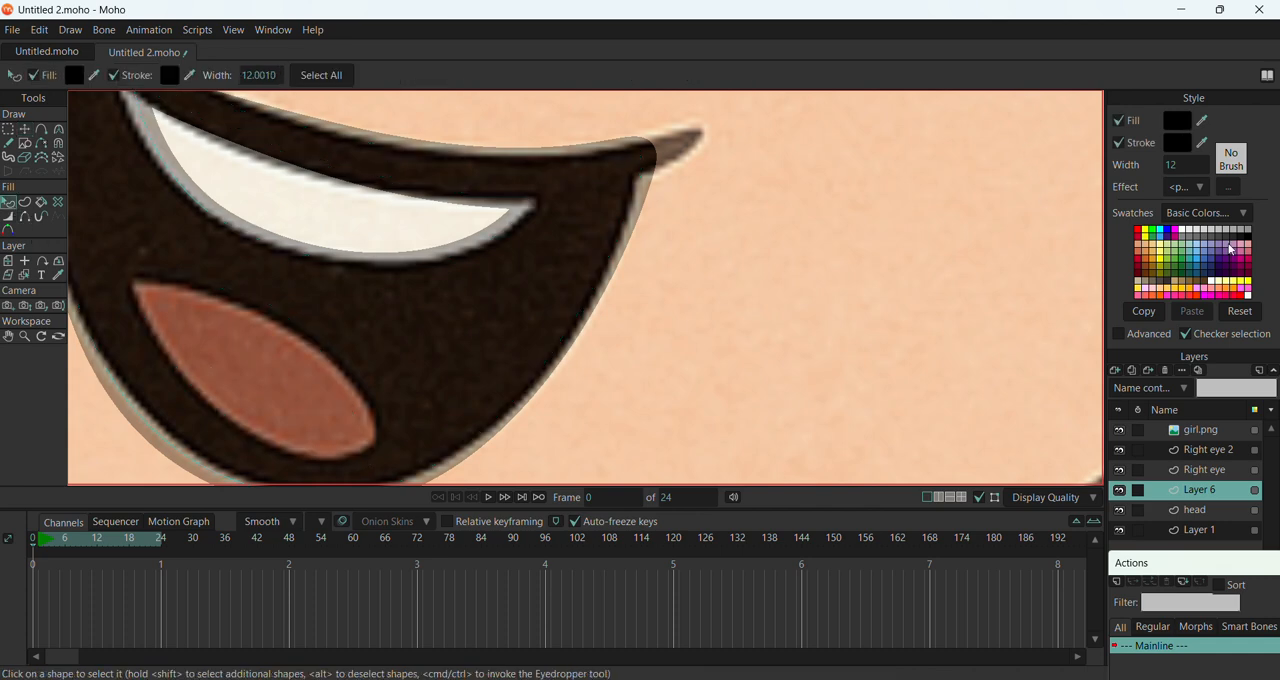
left_click(1250, 257)
left_click(871, 325)
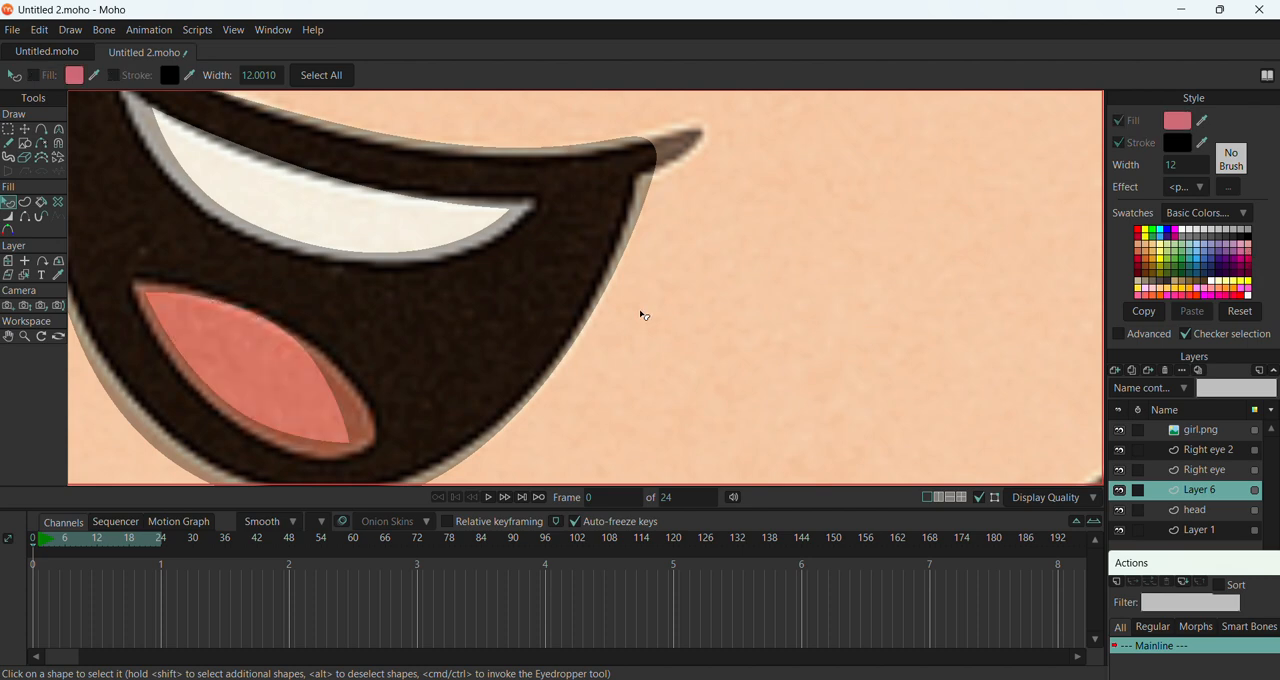
scroll(643, 315, "down", 6)
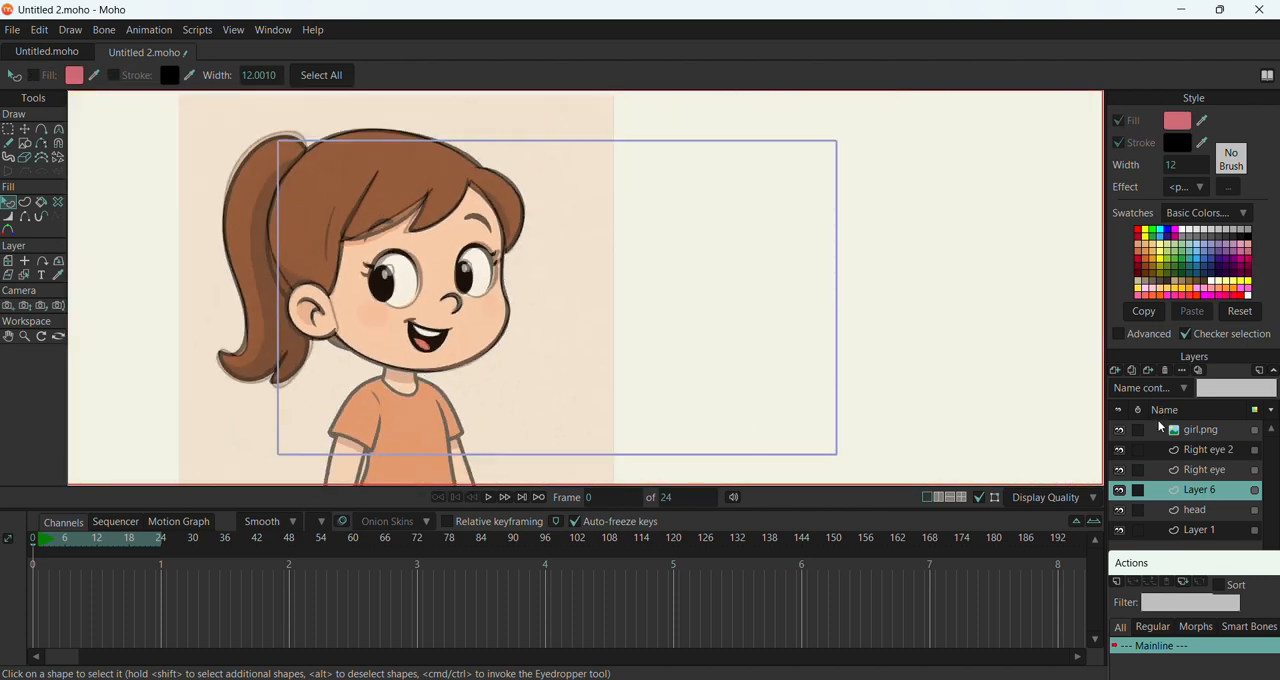
Hide the girl.png reference image and fill the nose shape on the head layer with a sampled near-black colour
left_click(1119, 430)
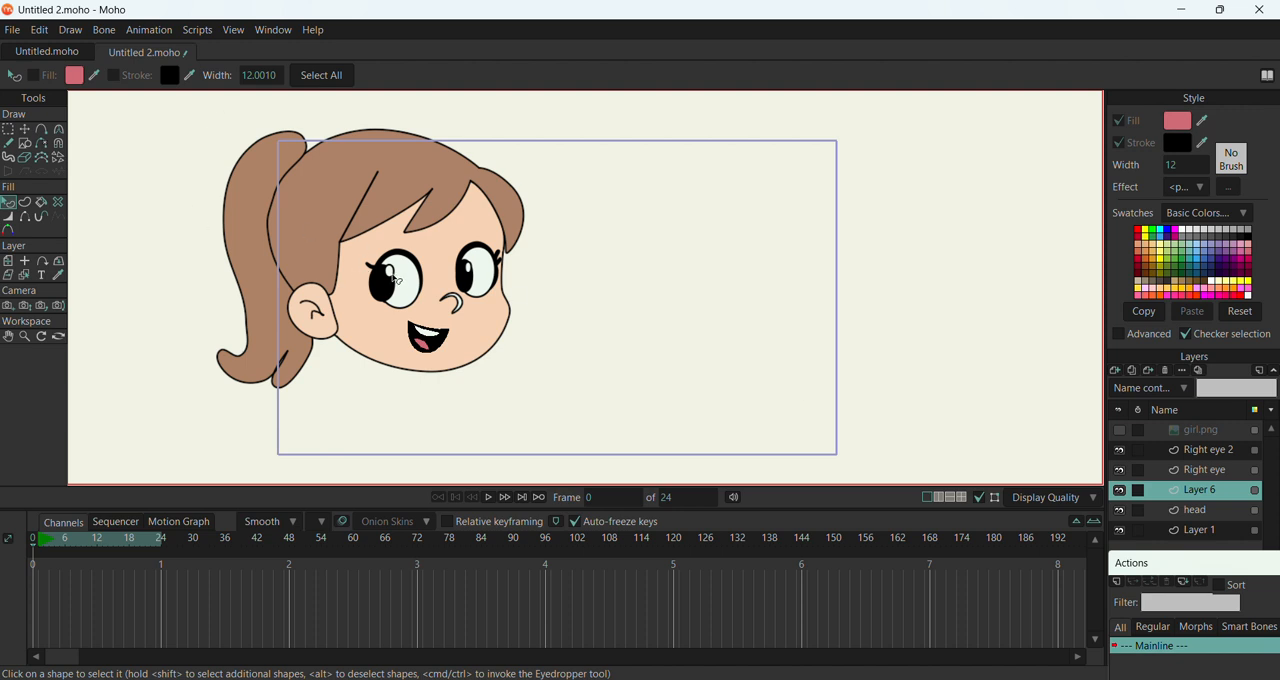
left_click(1206, 512)
left_click(470, 307)
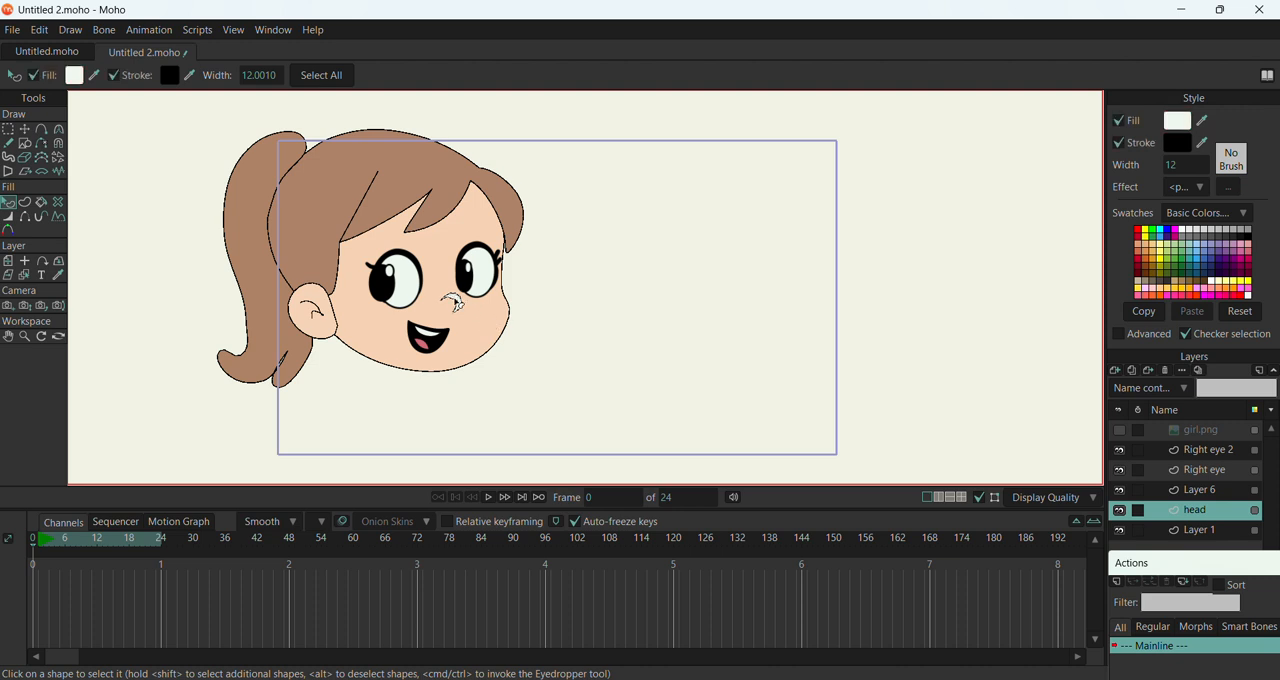
left_click(1201, 121)
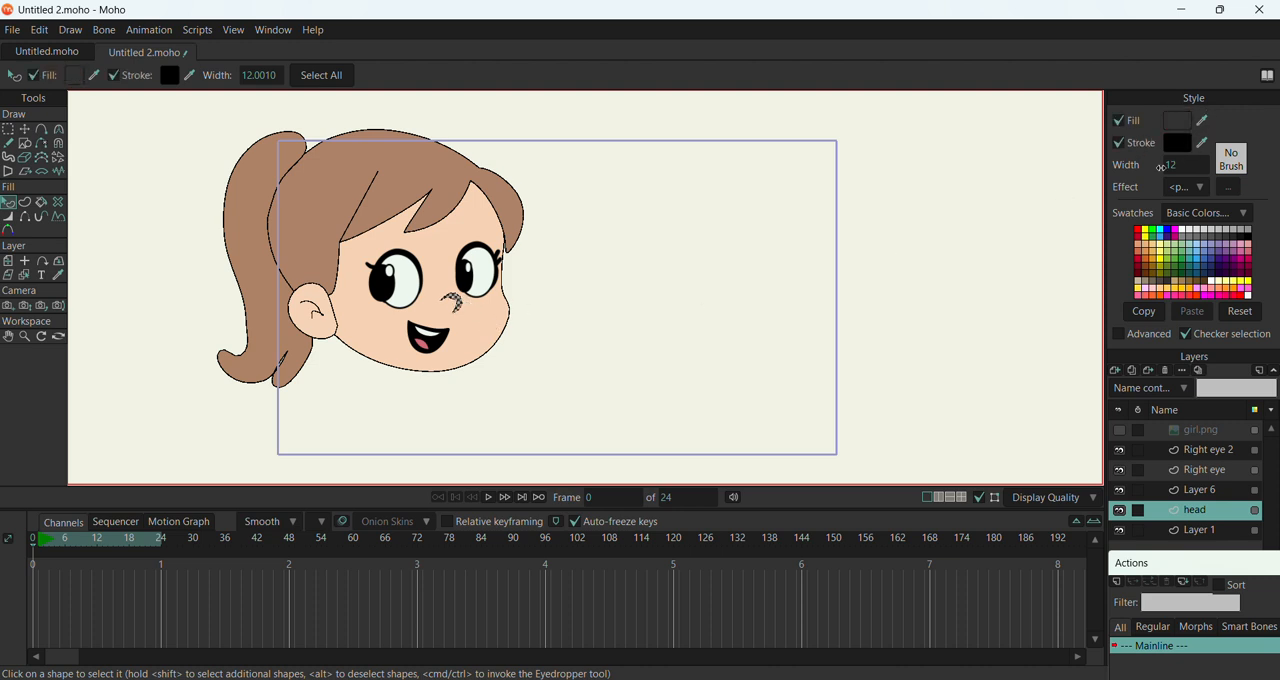
left_click(1202, 496)
double_click(1202, 496)
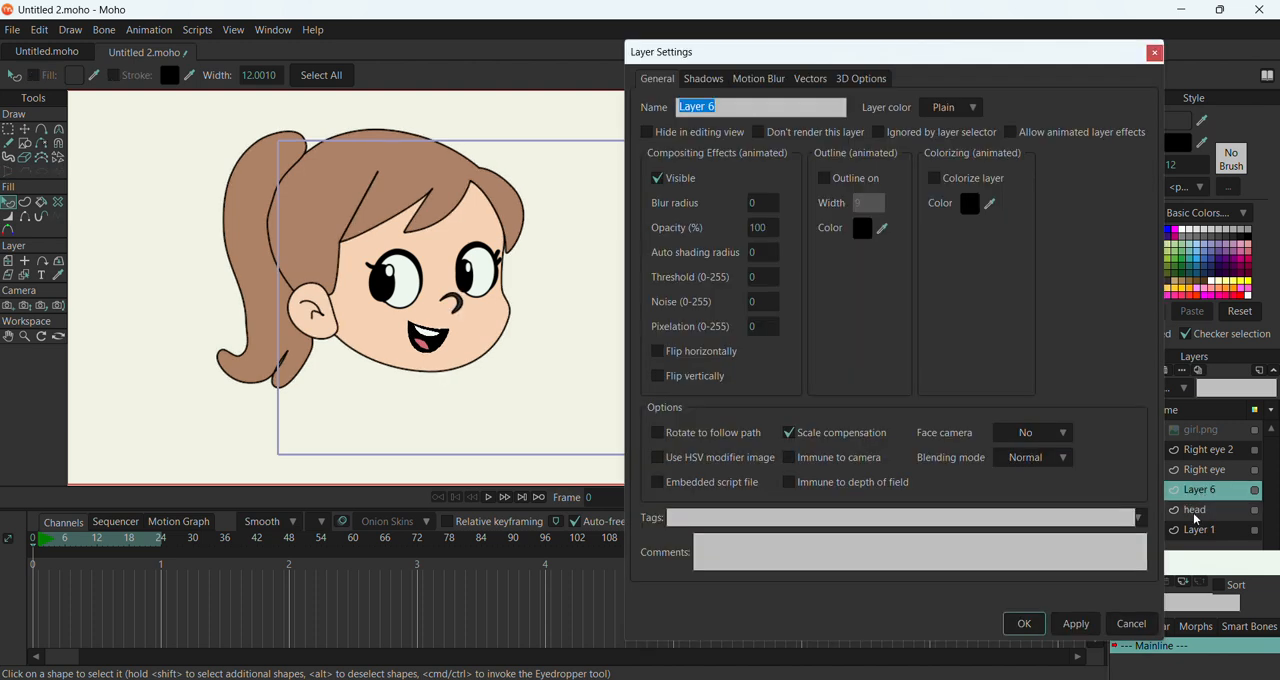
left_click(1135, 622)
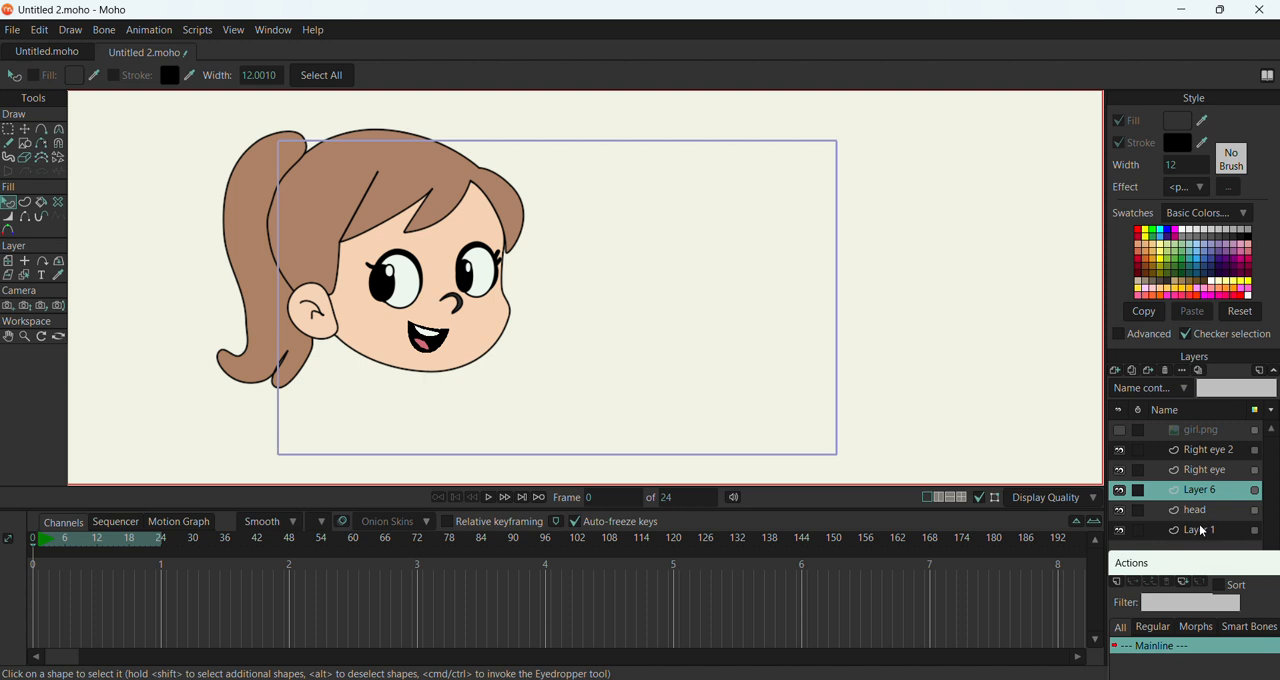
left_click(1203, 531)
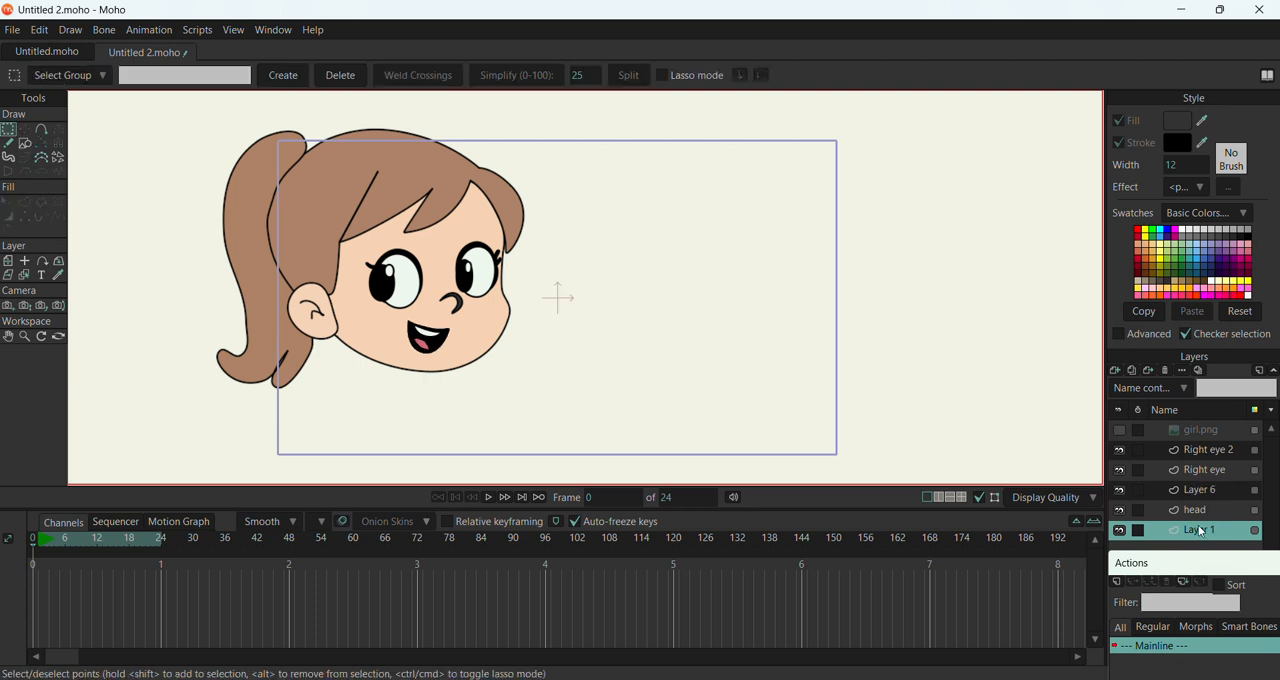
Rename the Right eye 2 layer as "Left eye"
double_click(1224, 456)
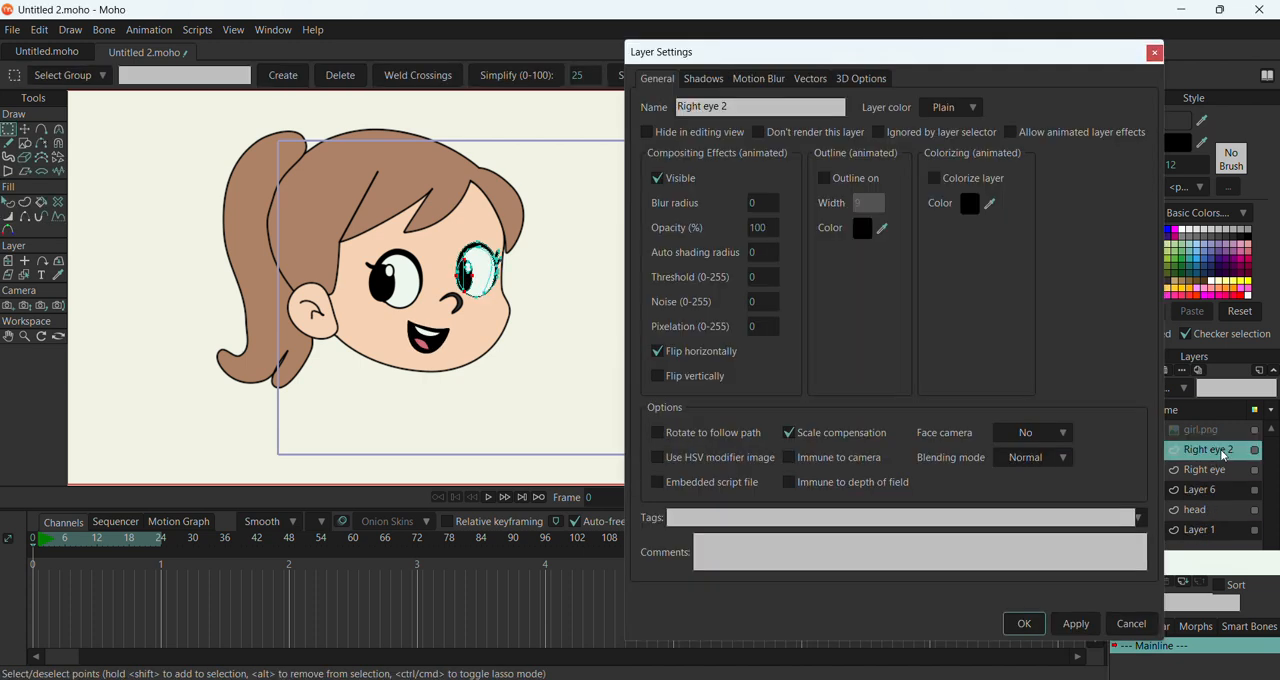
left_click(749, 103)
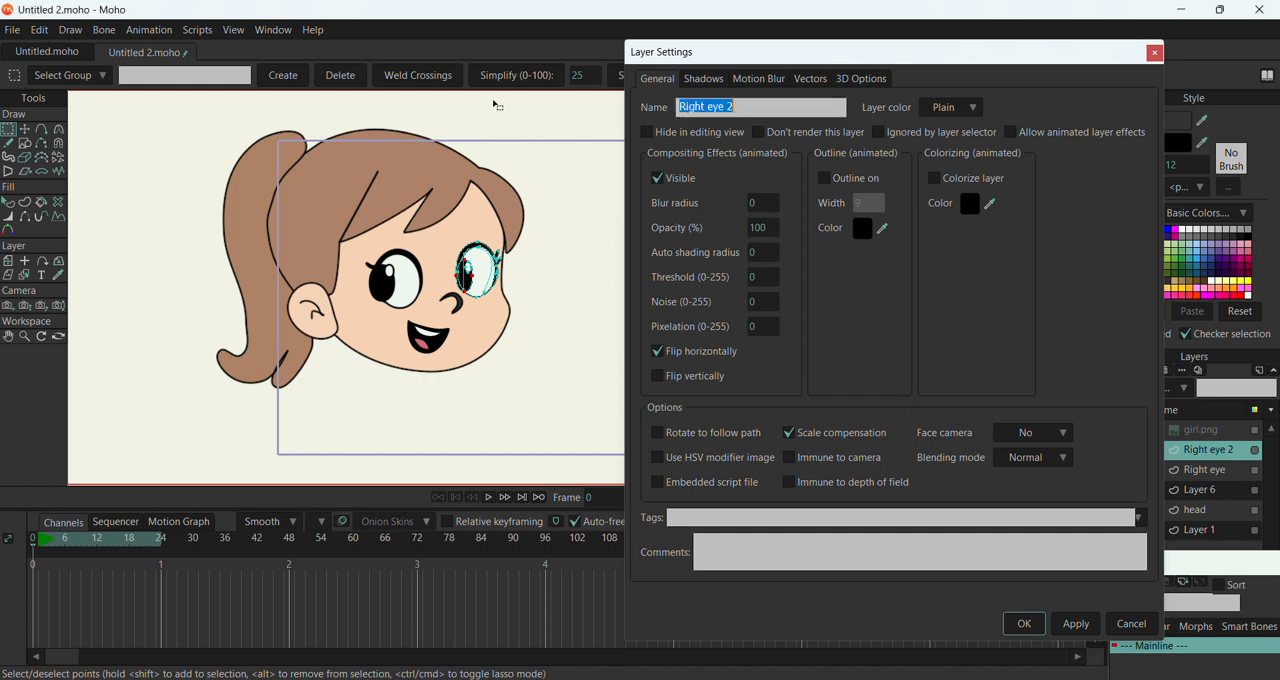
type("Left eye")
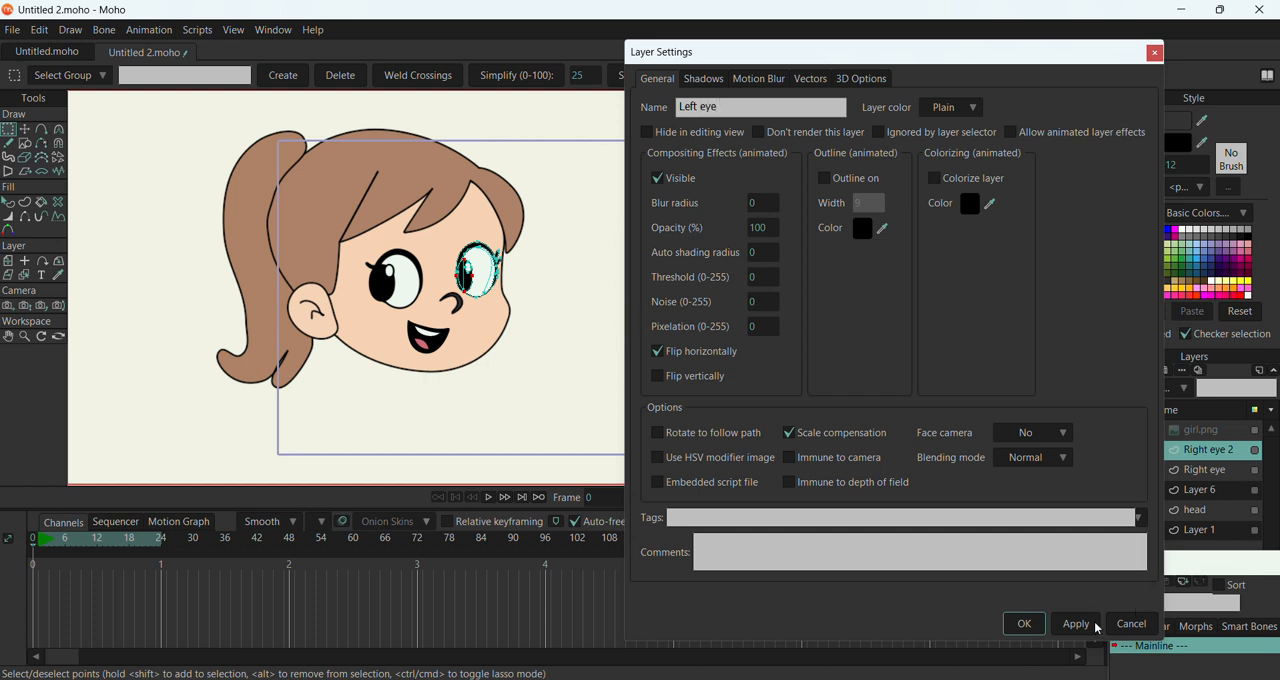
left_click(1076, 623)
left_click(1023, 623)
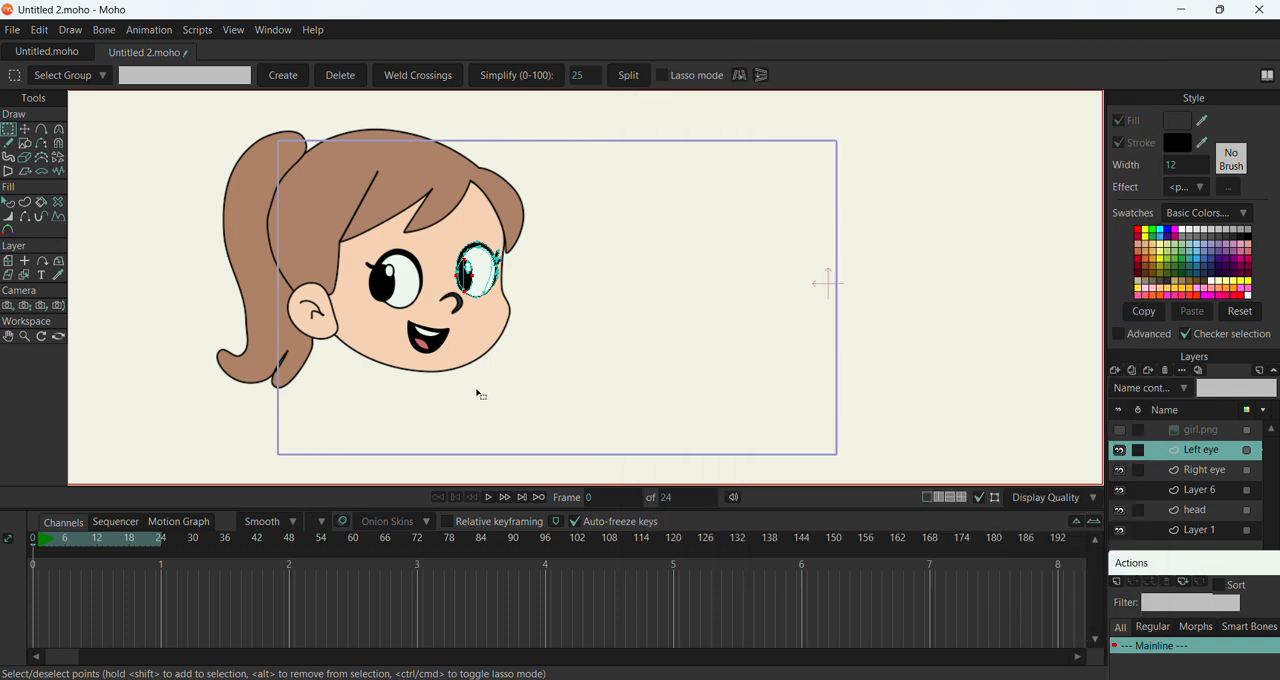
Rename Layer 6, which holds the mouth shapes, as "mouth"
left_click(1212, 494)
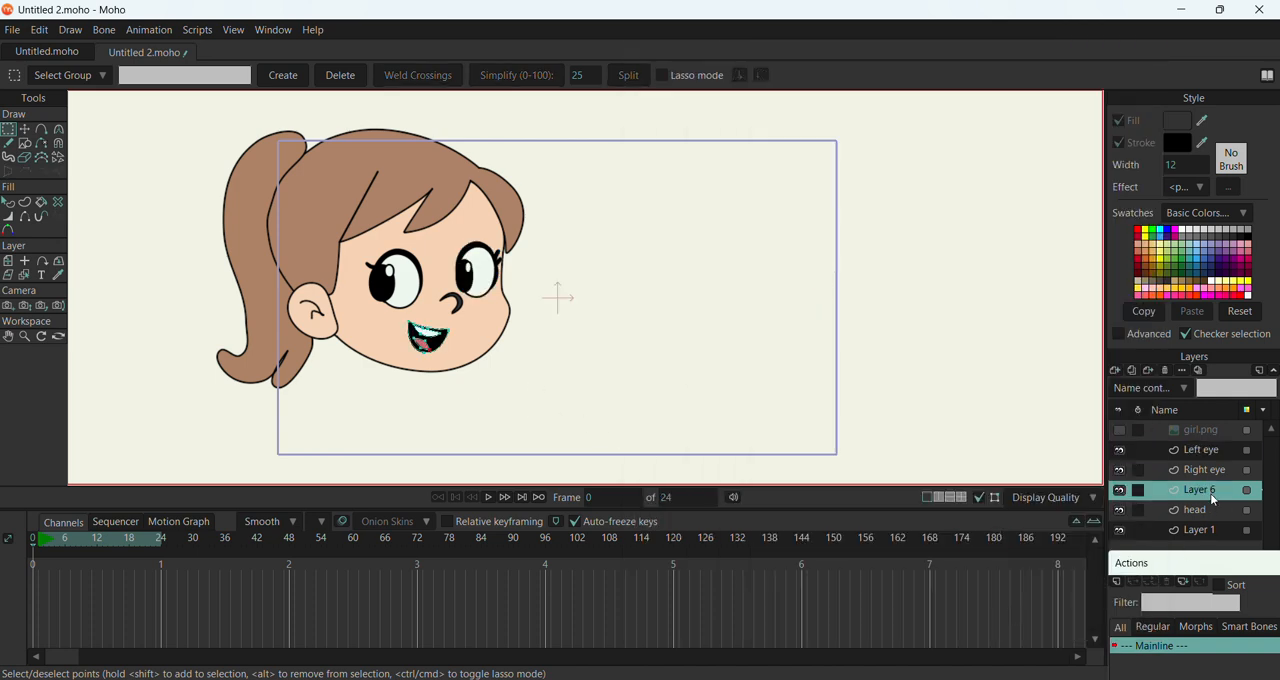
double_click(1210, 493)
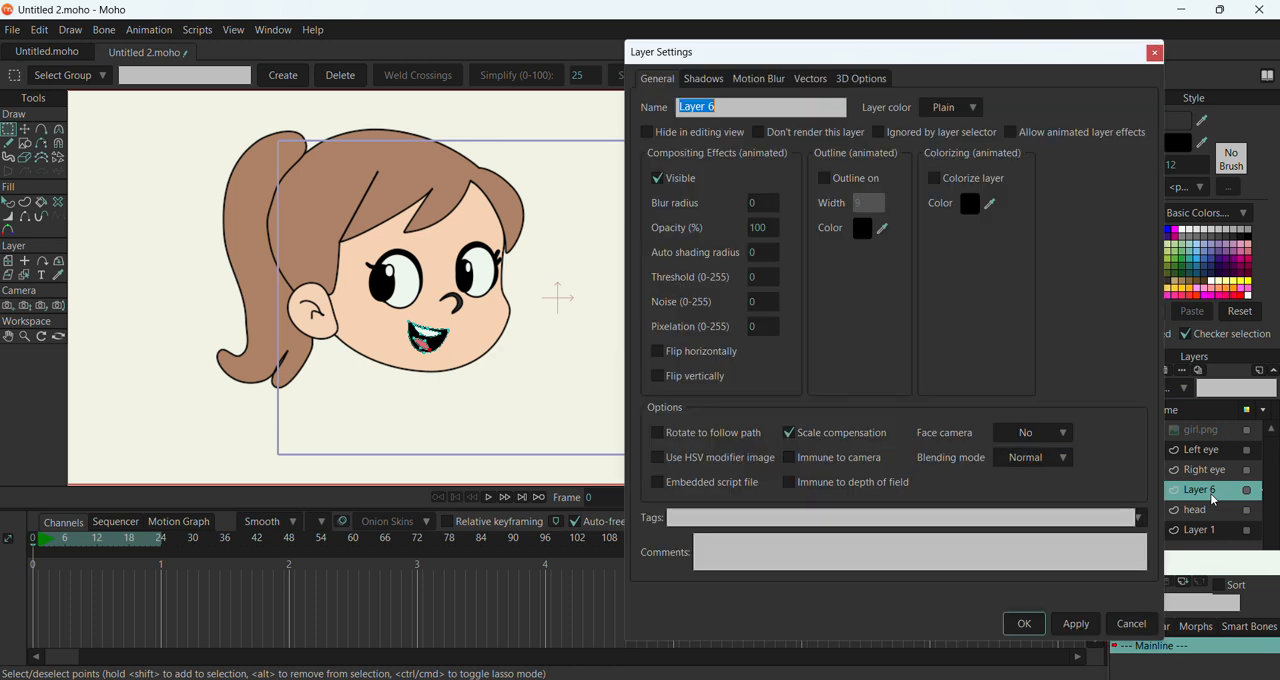
type("mouth")
left_click(1024, 623)
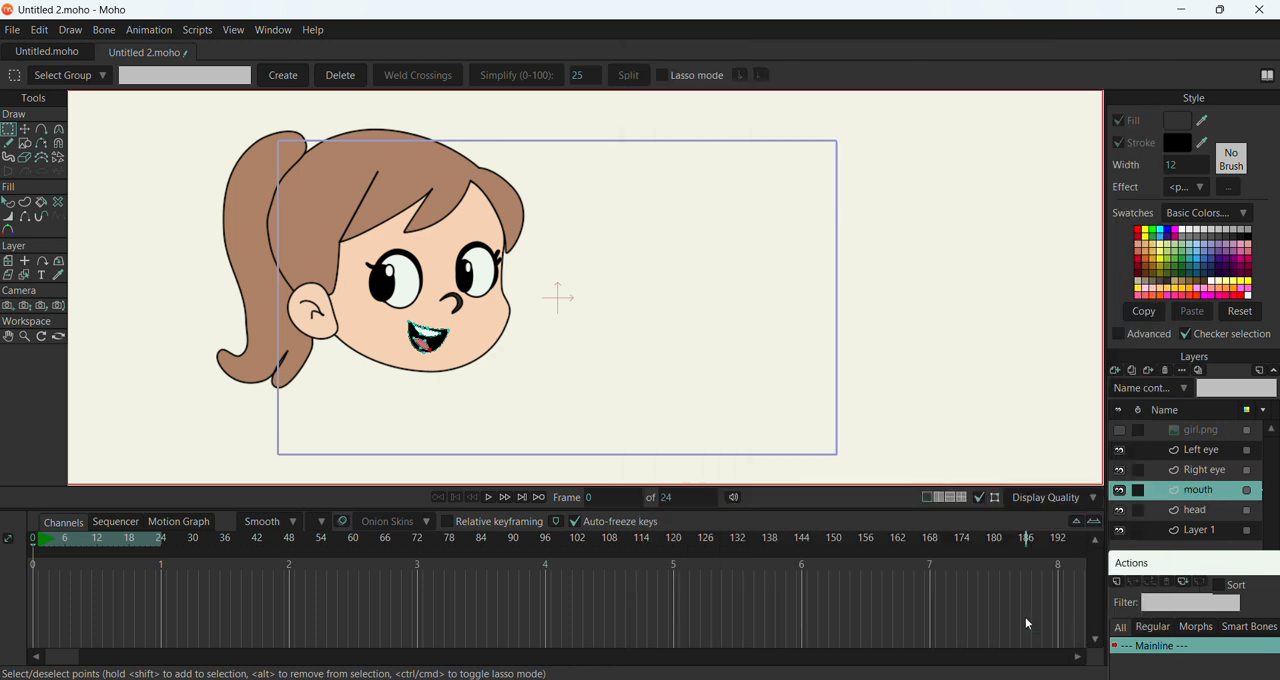
Delete the empty Layer 1
left_click(1206, 536)
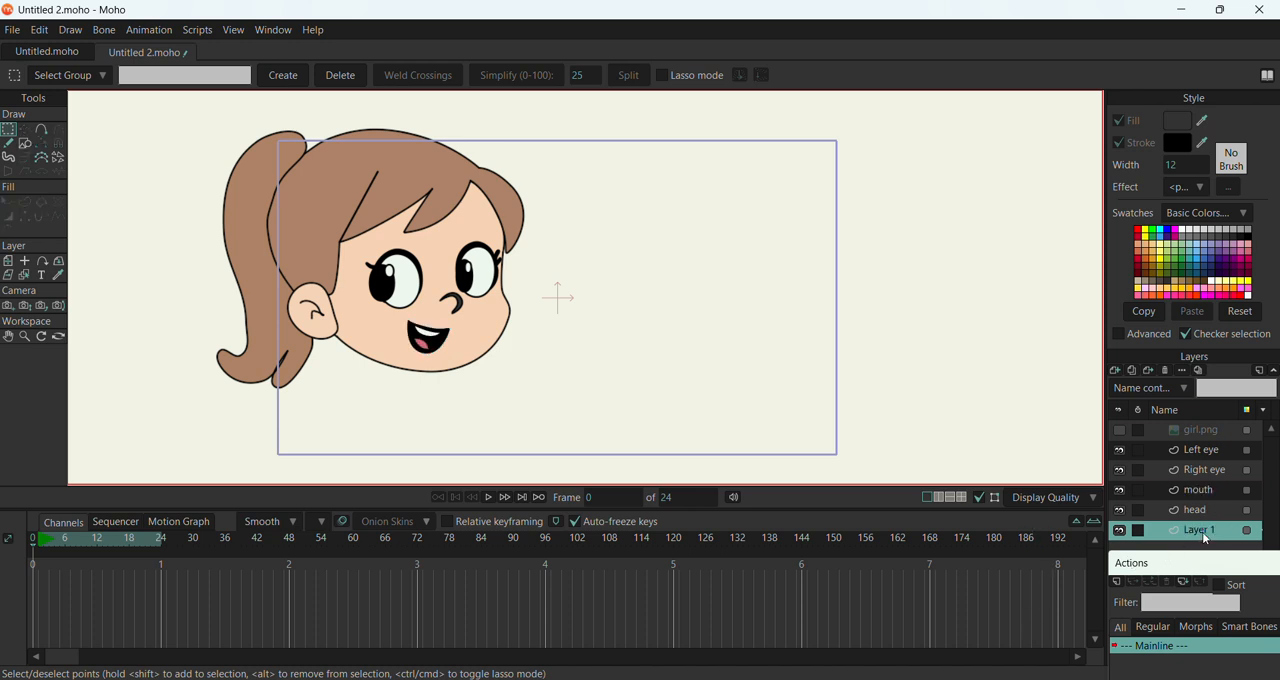
right_click(1206, 534)
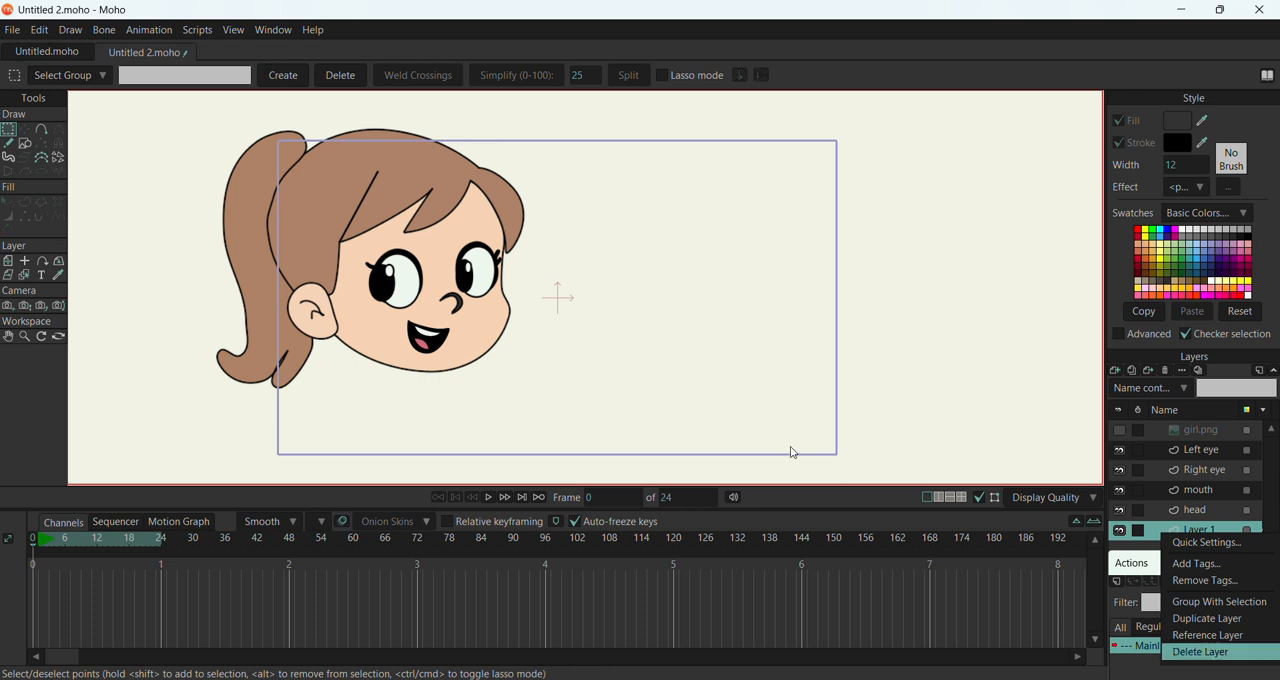
key("Return")
left_click(714, 364)
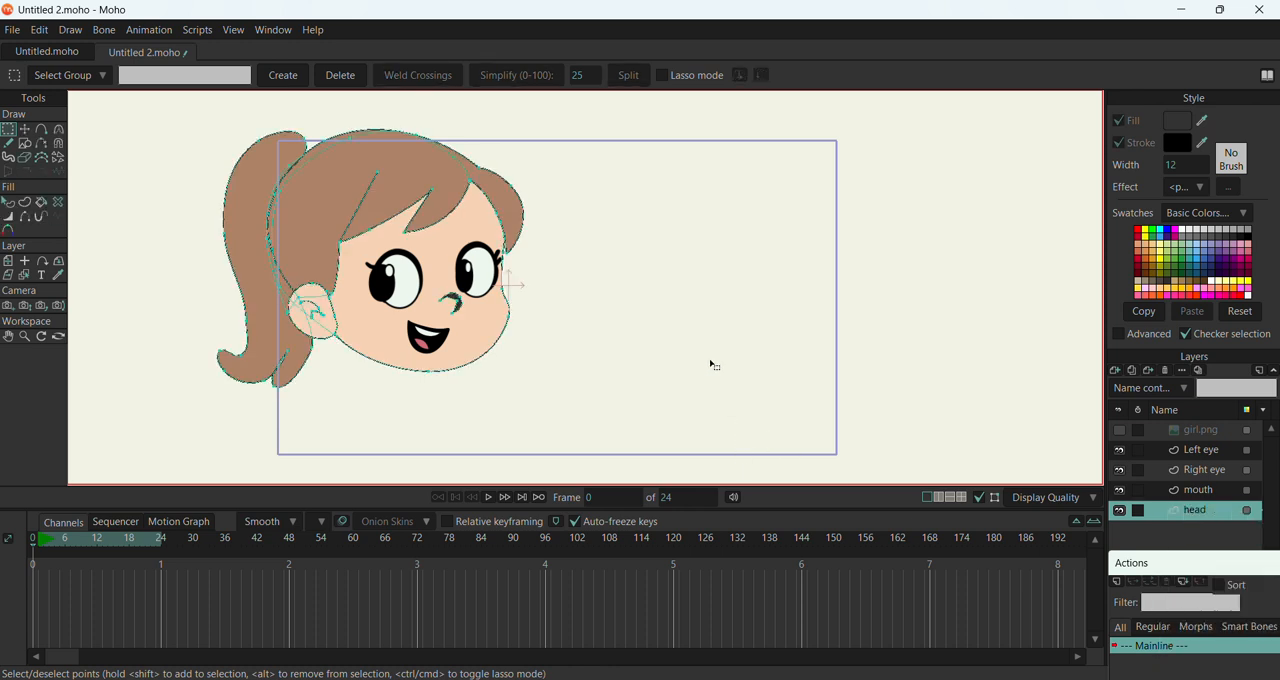
left_click(29, 131)
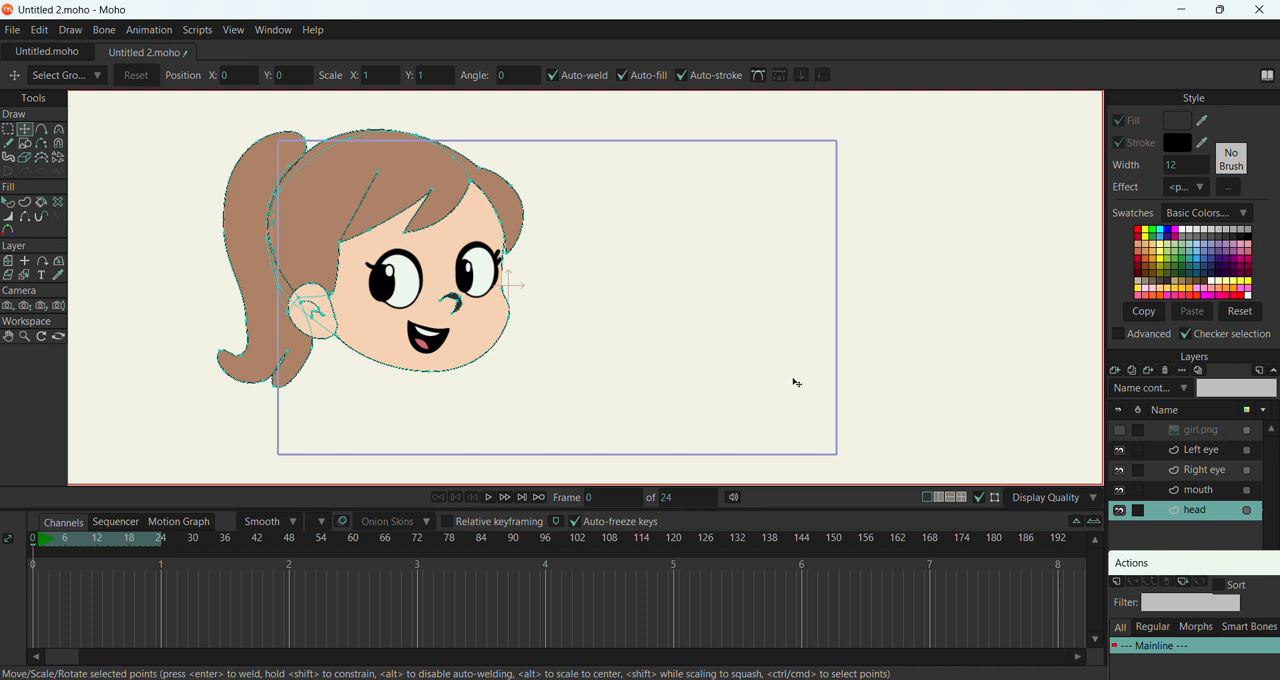
left_click(1193, 452)
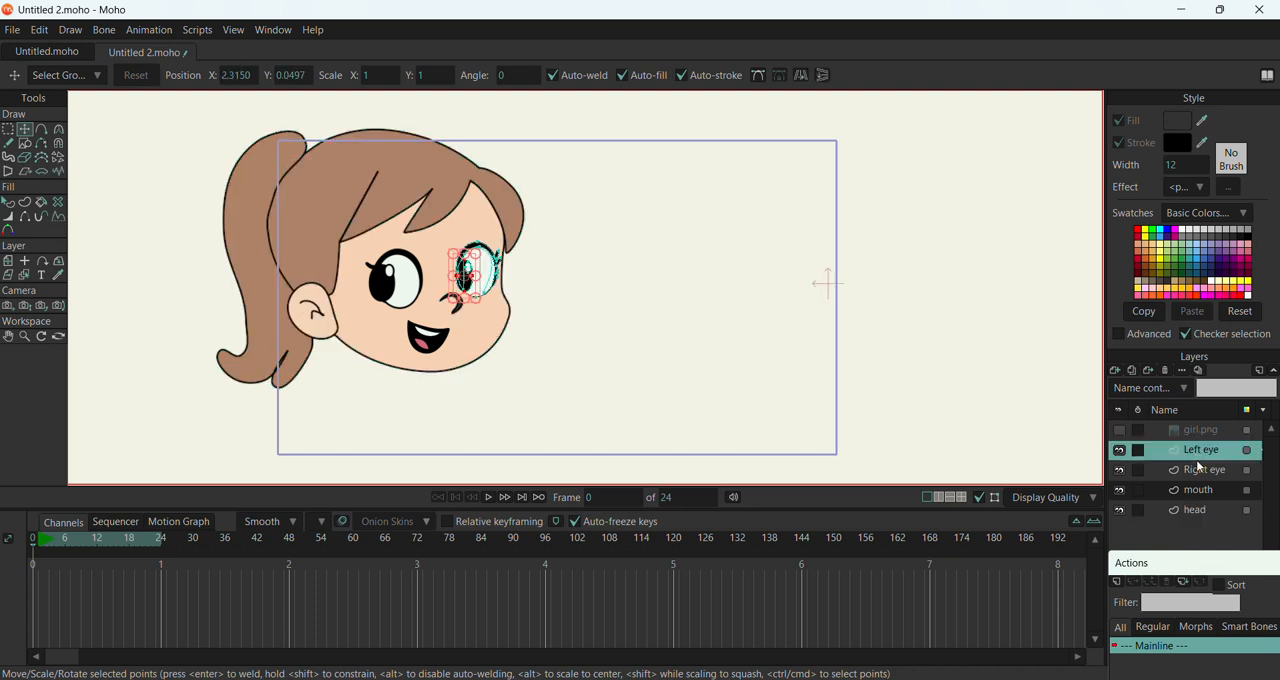
left_click(1198, 472)
left_click(1192, 514)
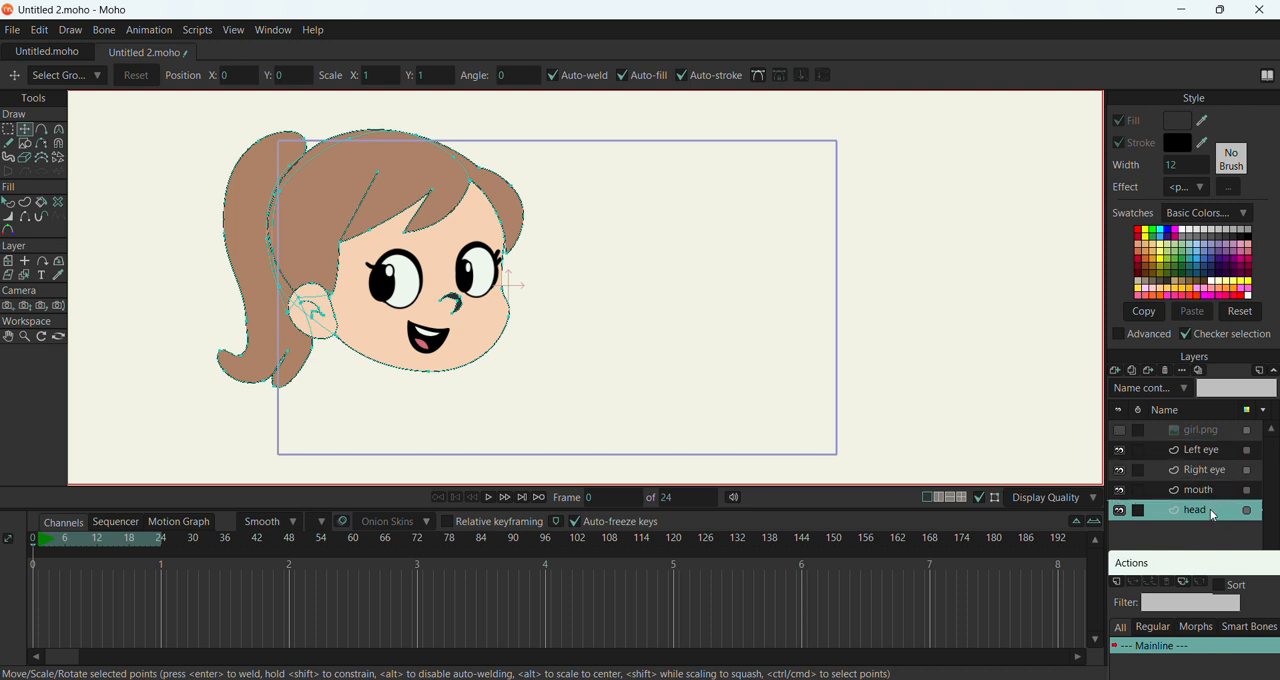
Group the Left eye, Right eye, mouth and head layers together
left_click(1203, 452)
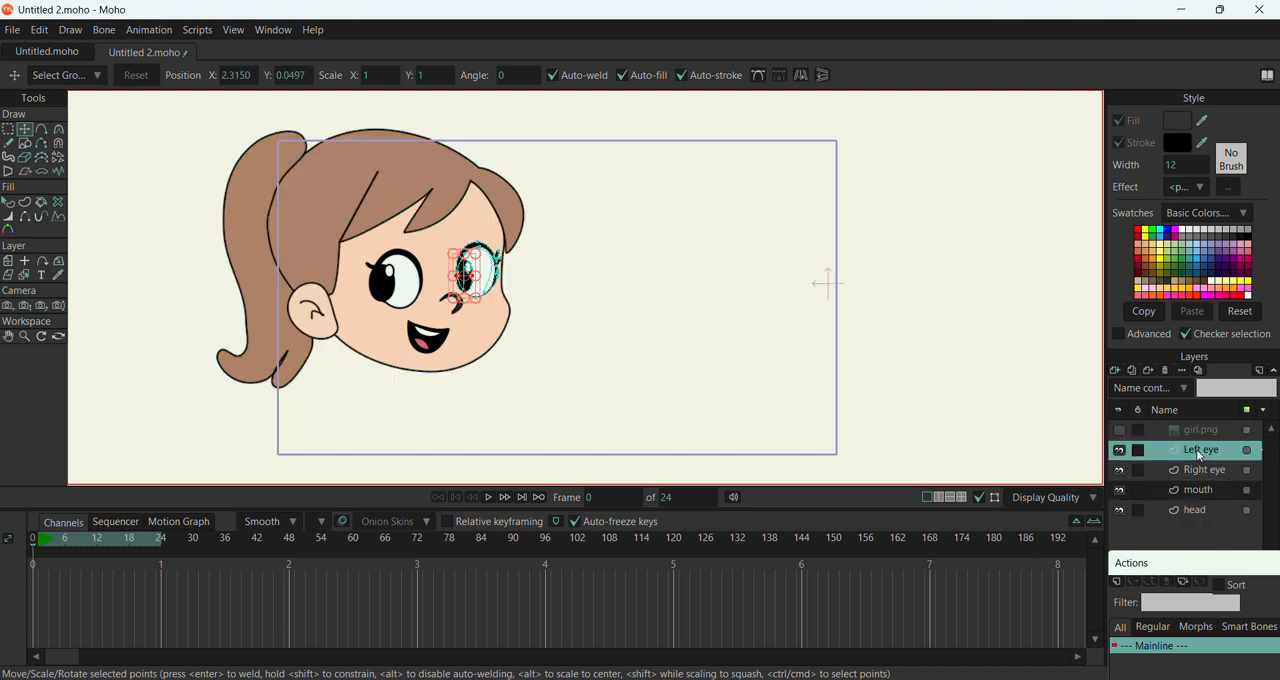
left_click(1213, 478, "ctrl")
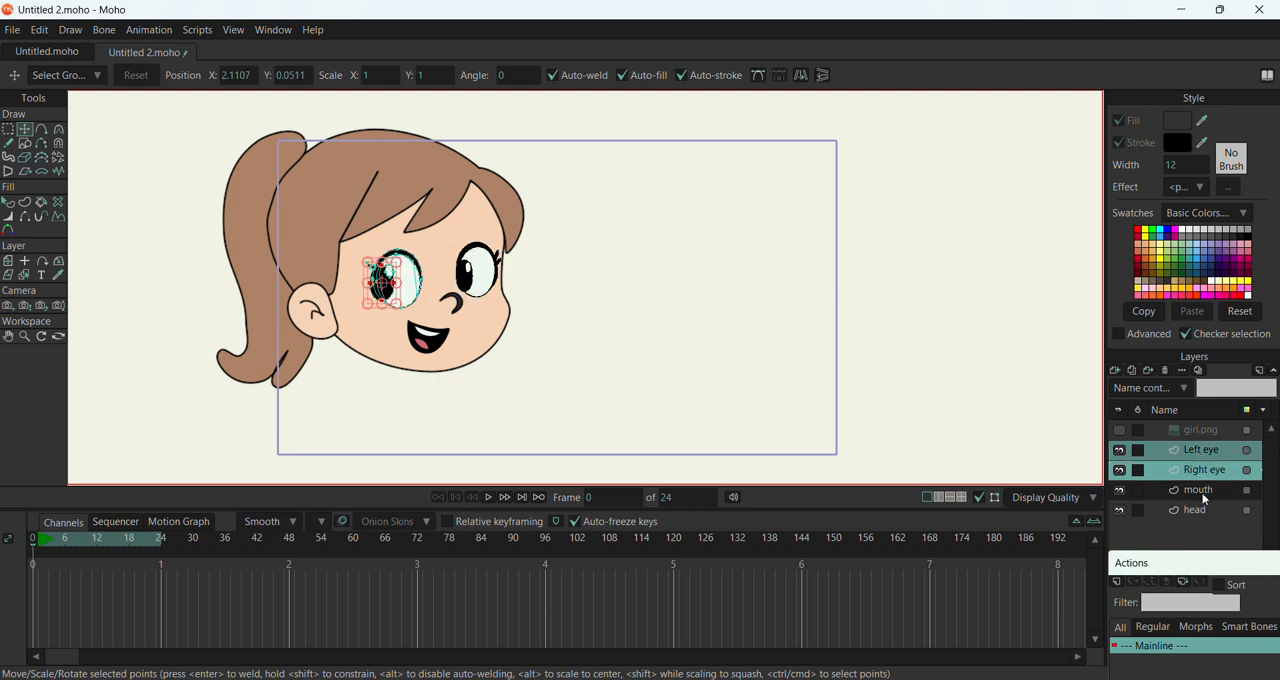
left_click(1203, 494, "ctrl")
left_click(1198, 512, "ctrl")
right_click(1198, 458)
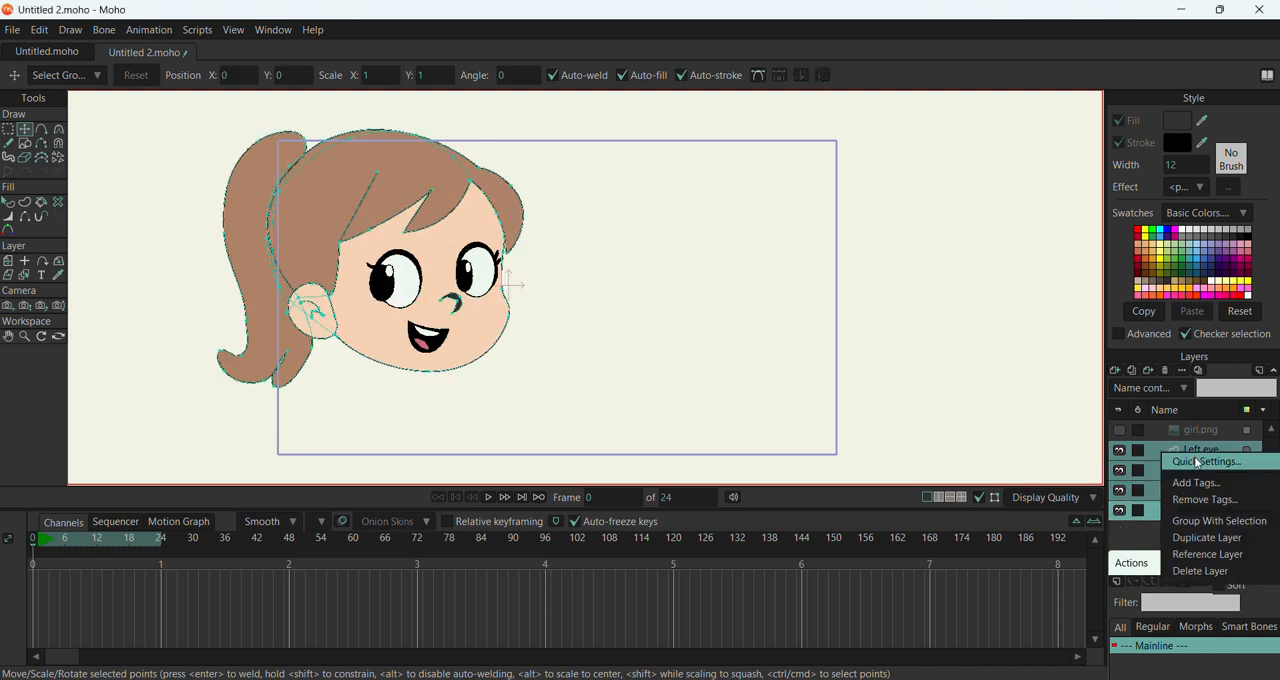
left_click(1203, 521)
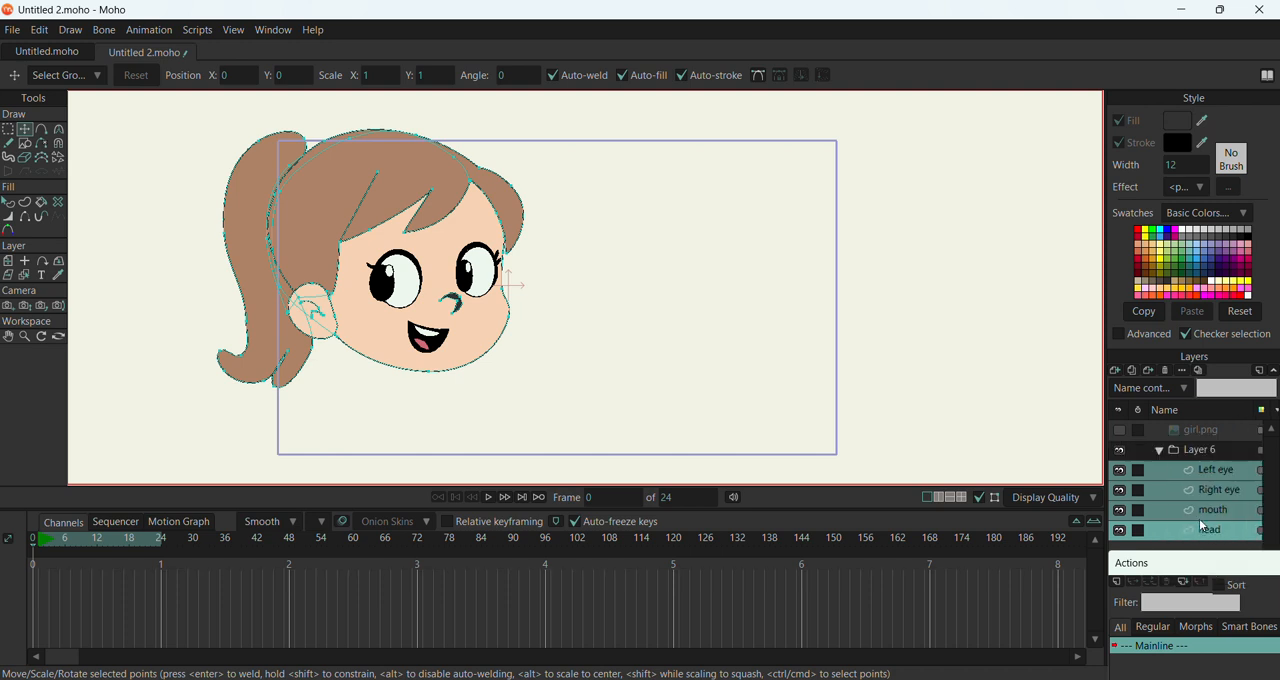
Rename the new group layer as "face"
double_click(1208, 453)
type("fafce")
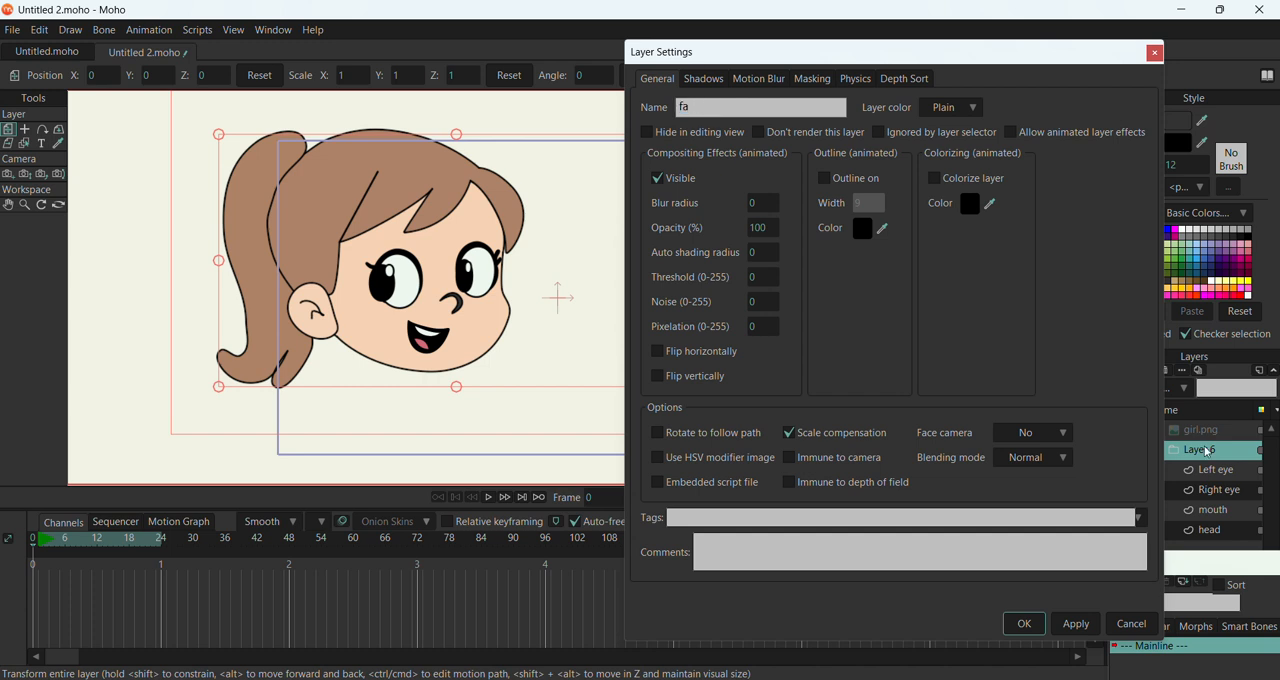
left_click(1076, 623)
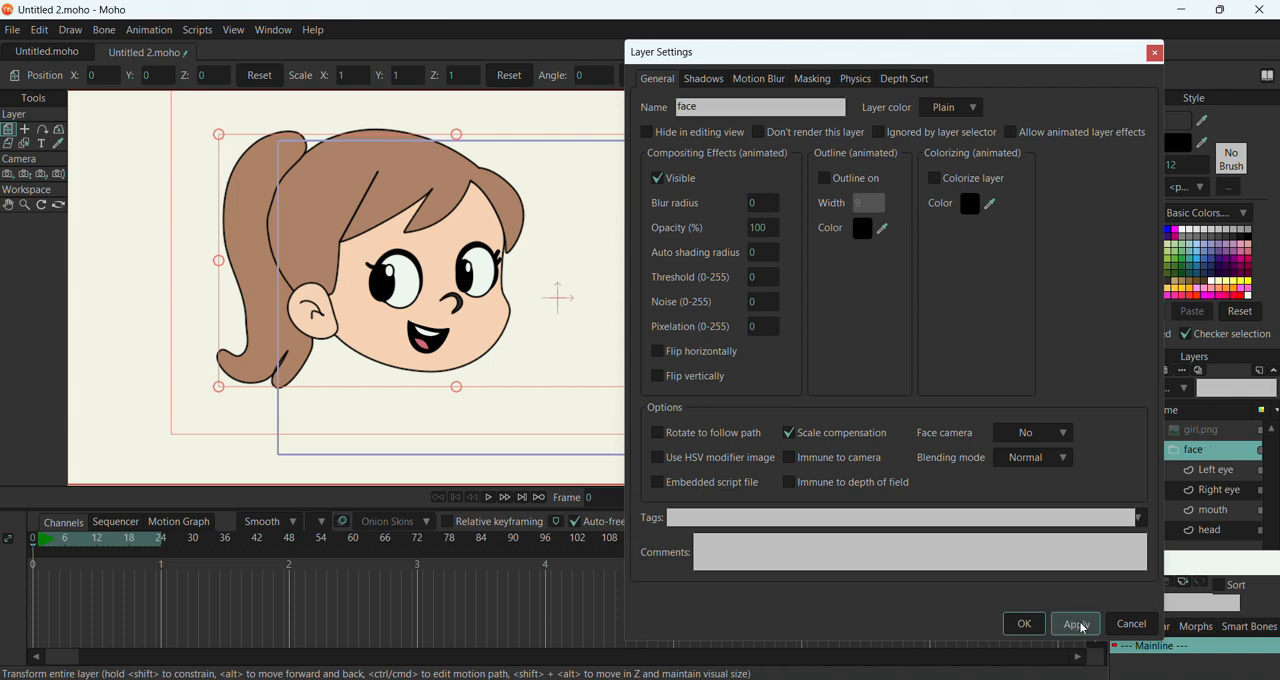
left_click(1024, 623)
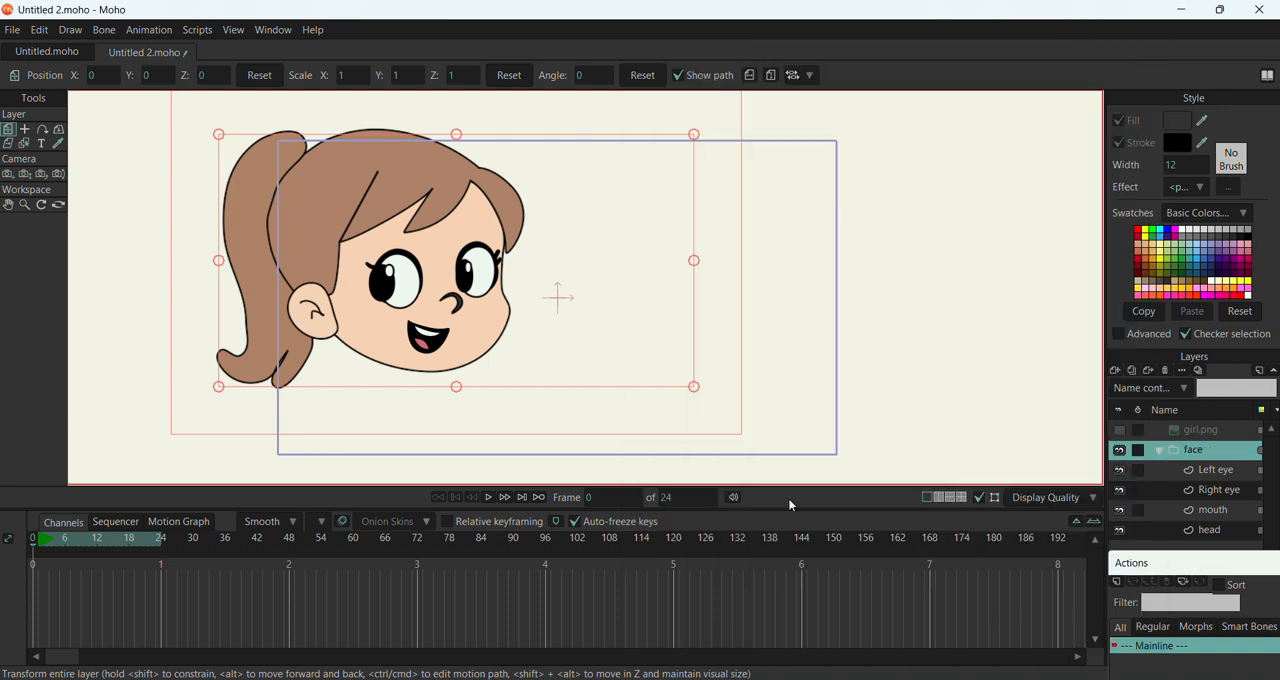
Move the whole face group into the middle of the frame, to about X 1.05 and Y -0.14
left_click(1160, 451)
left_click_drag(559, 295, 724, 318)
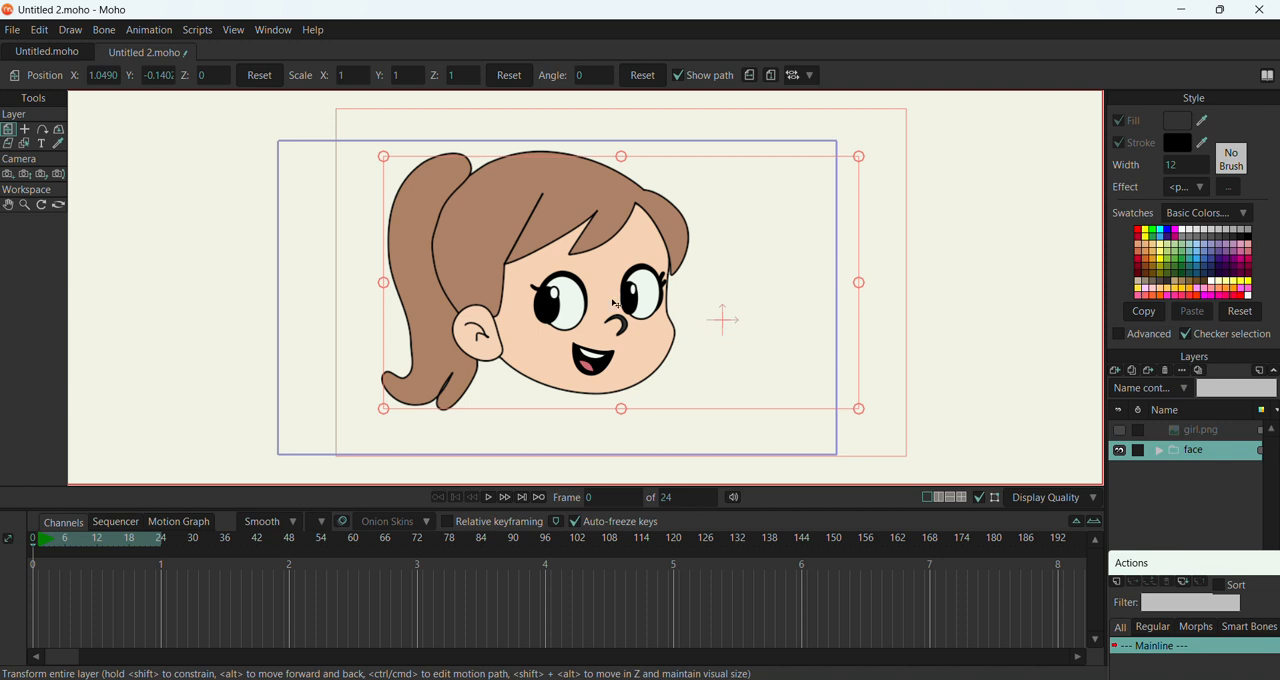
left_click(1158, 451)
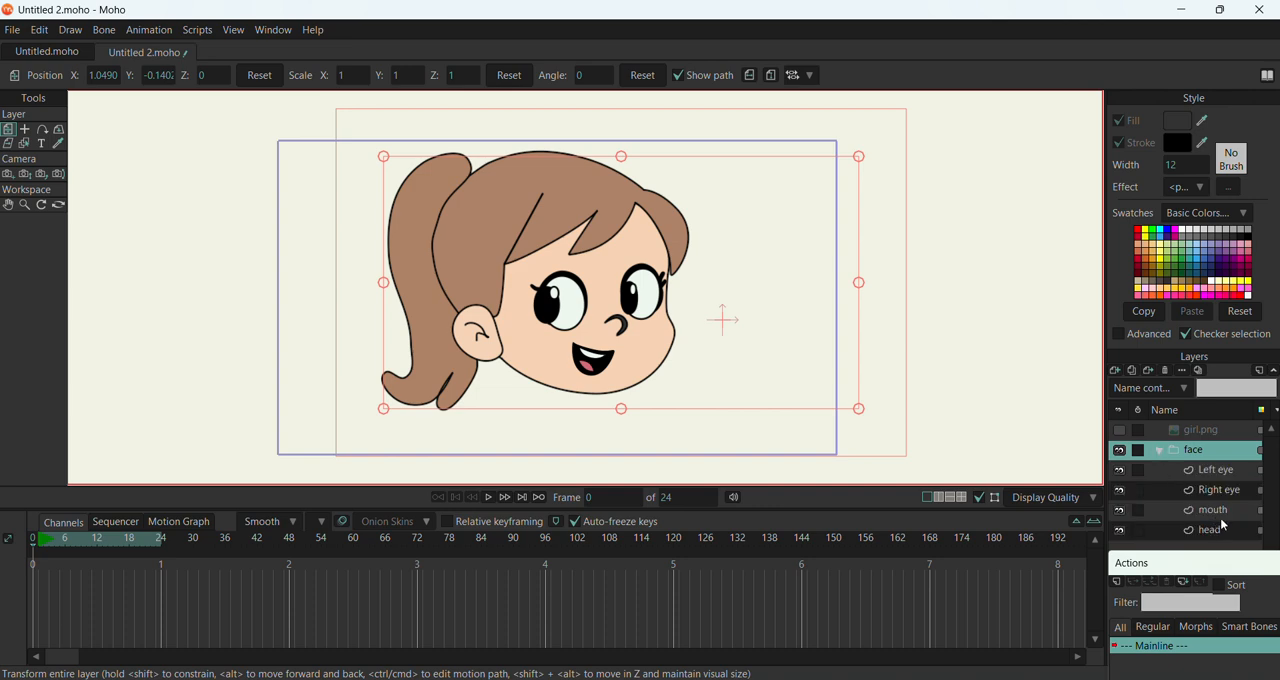
Adjust the curvature and handles of the head layer's points at the base of the hair parting line and above the ear
left_click(1218, 532)
scroll(516, 288, "up", 3)
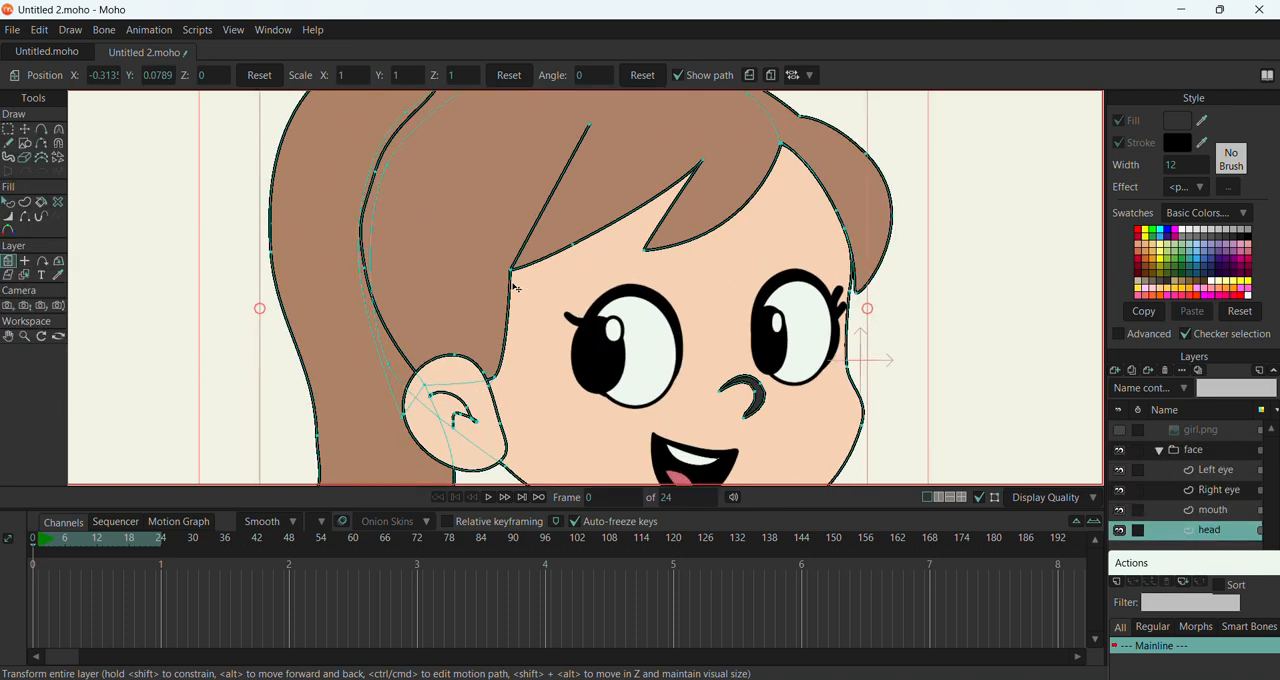
left_click(59, 130)
left_click_drag(513, 277, 687, 292)
mouse_move(513, 274)
left_mouse_down()
mouse_move(600, 281)
mouse_move(550, 291)
mouse_move(510, 278)
left_mouse_up()
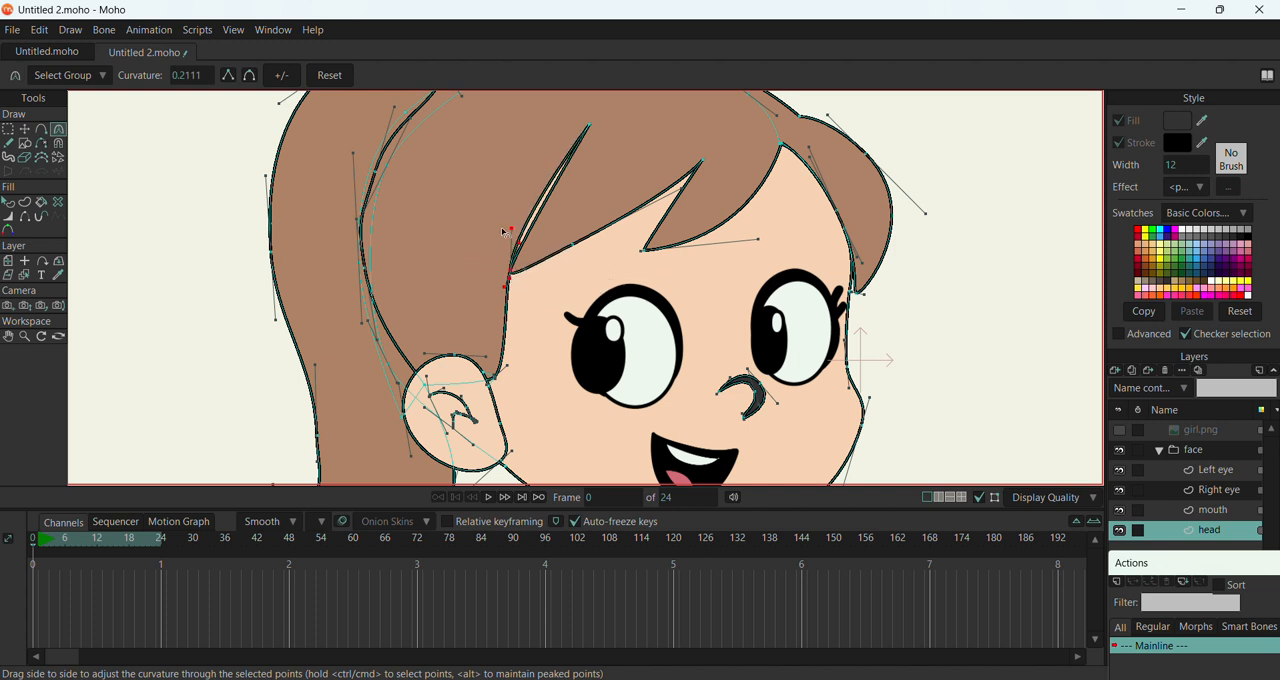
left_click_drag(511, 229, 520, 229)
left_click_drag(503, 293, 491, 310)
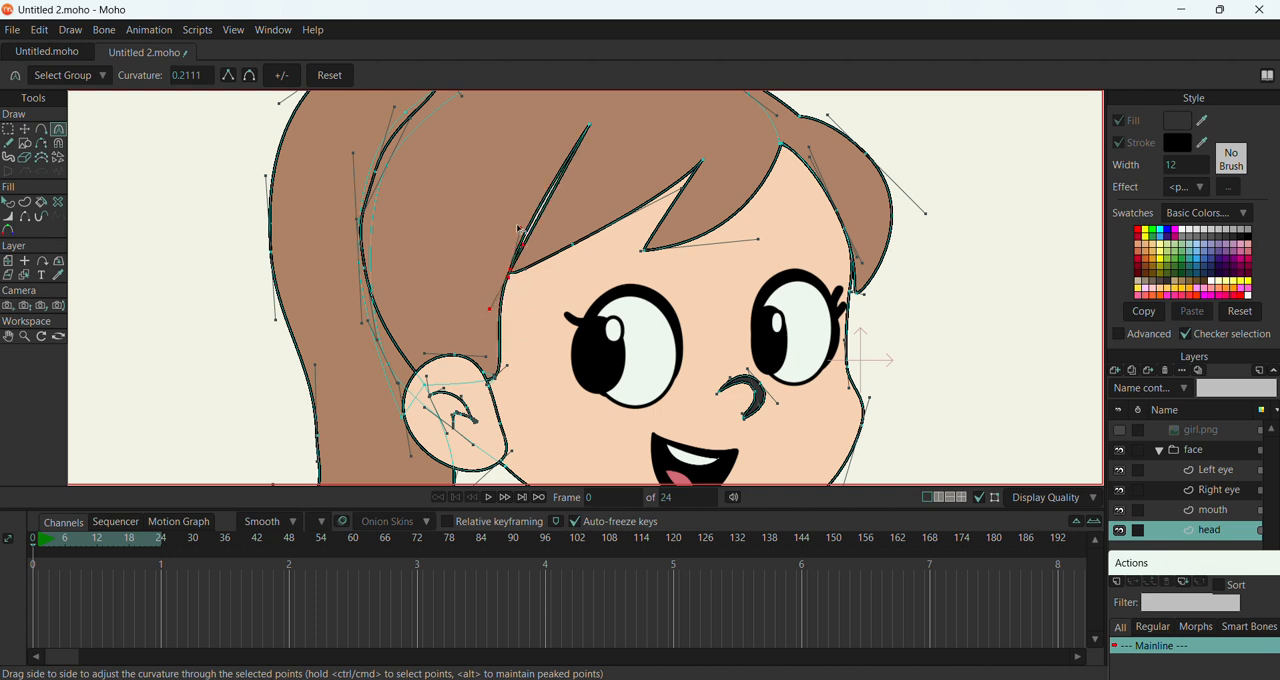
left_click_drag(520, 228, 526, 232)
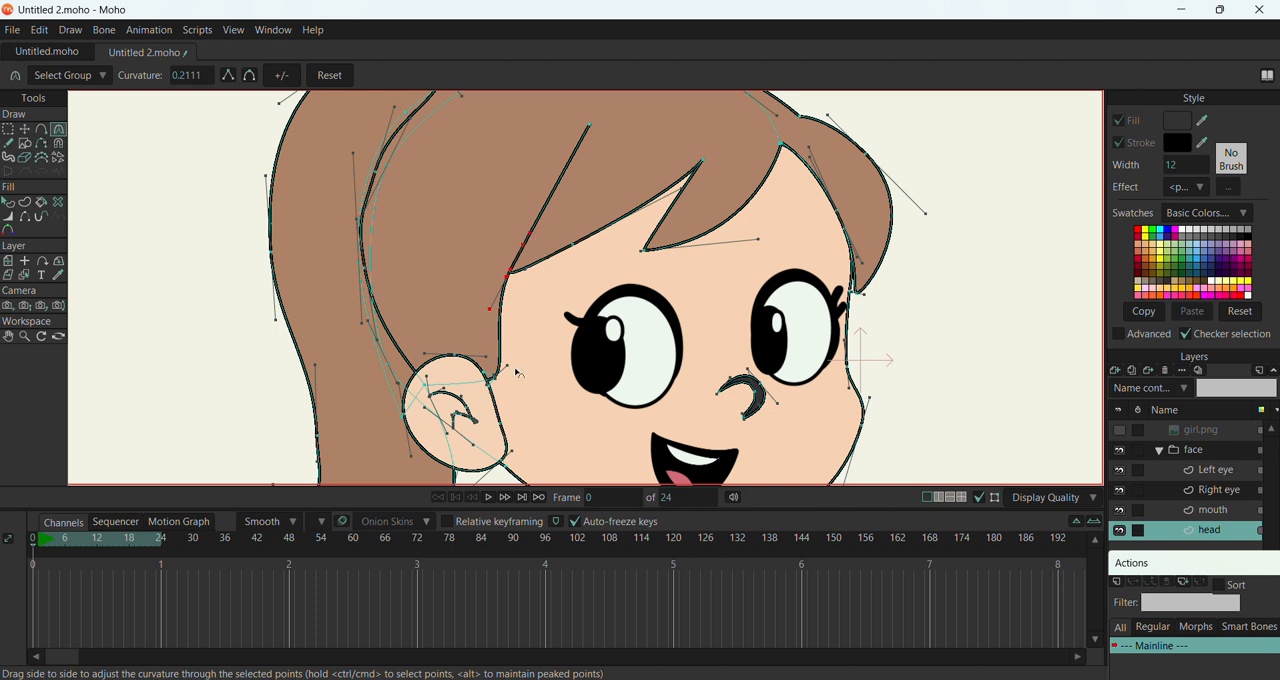
left_click_drag(507, 369, 504, 379)
Curve the tip of the fringe over the forehead by adjusting its point's handles, and select the face group
left_click_drag(641, 251, 627, 255)
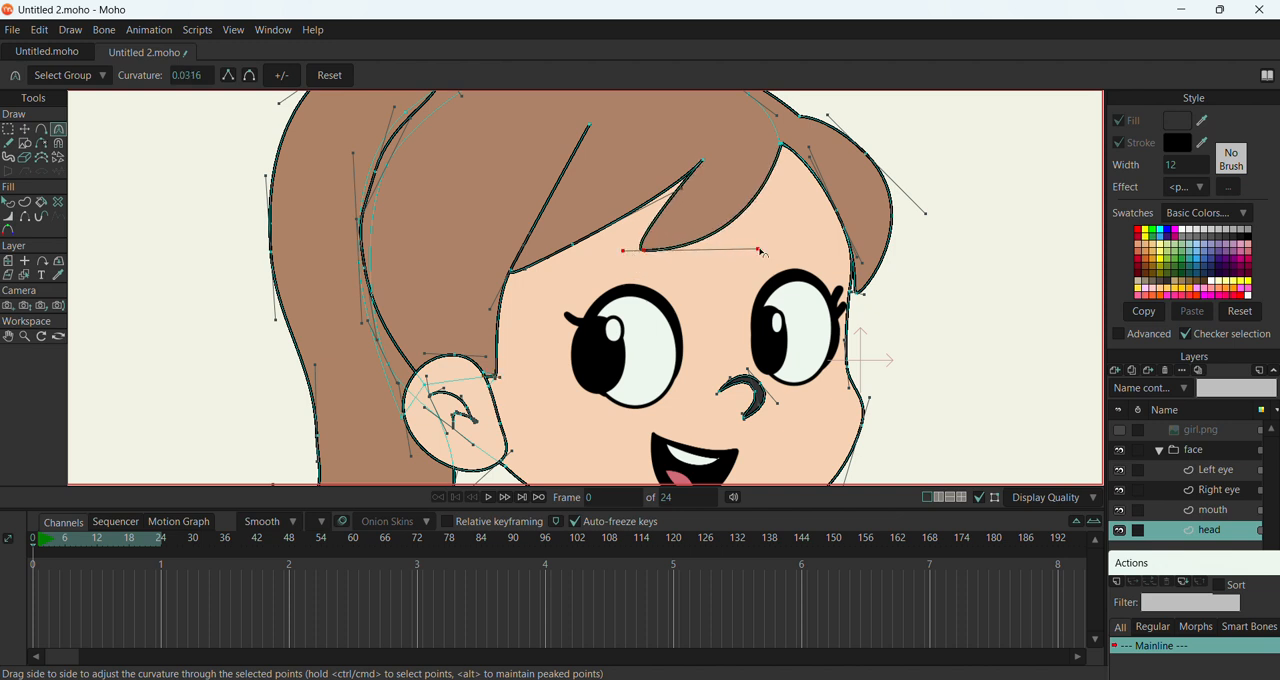
left_click_drag(760, 251, 761, 237)
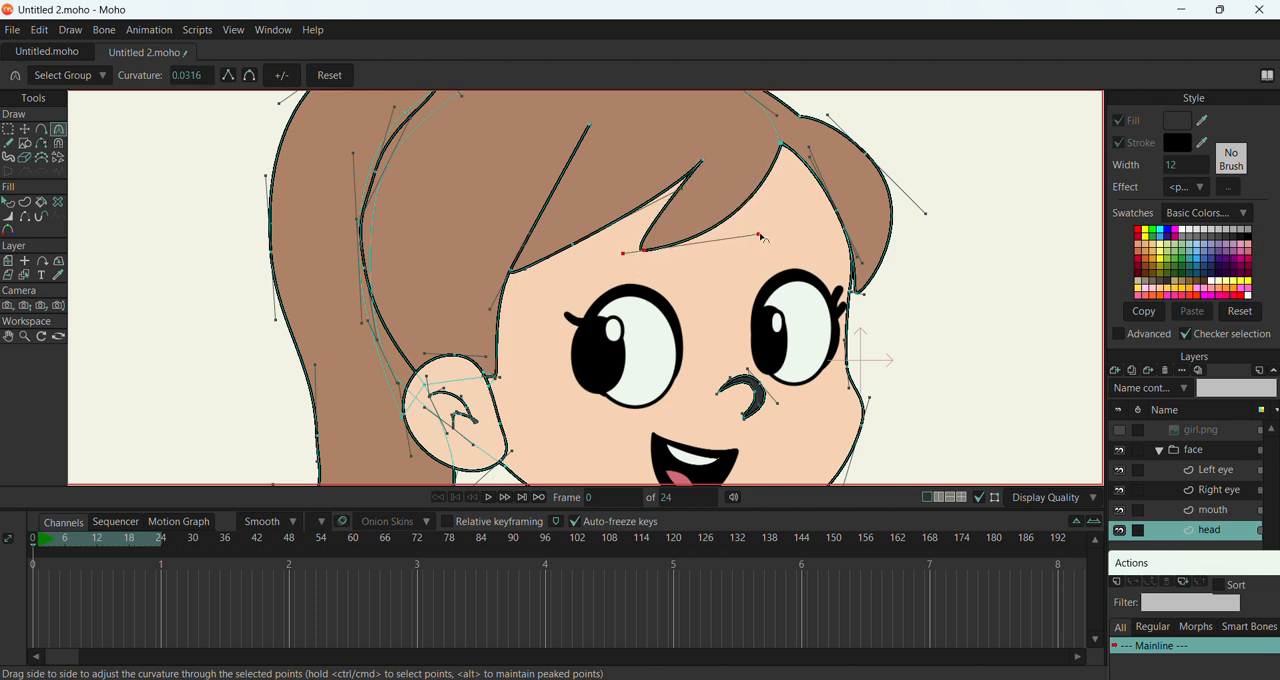
left_click(1192, 452)
scroll(515, 309, "down", 5)
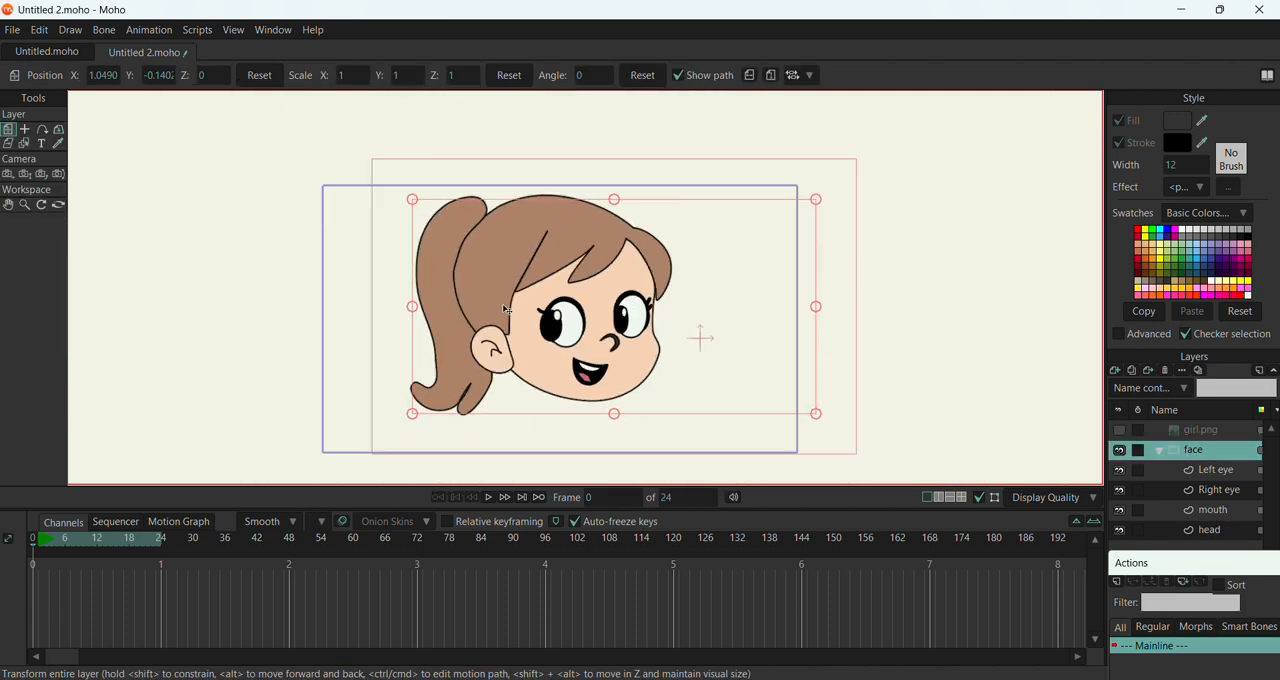
Move only the black pupil of the Right eye layer slightly towards the nose, centring it beneath its white highlight
scroll(498, 310, "down", 3)
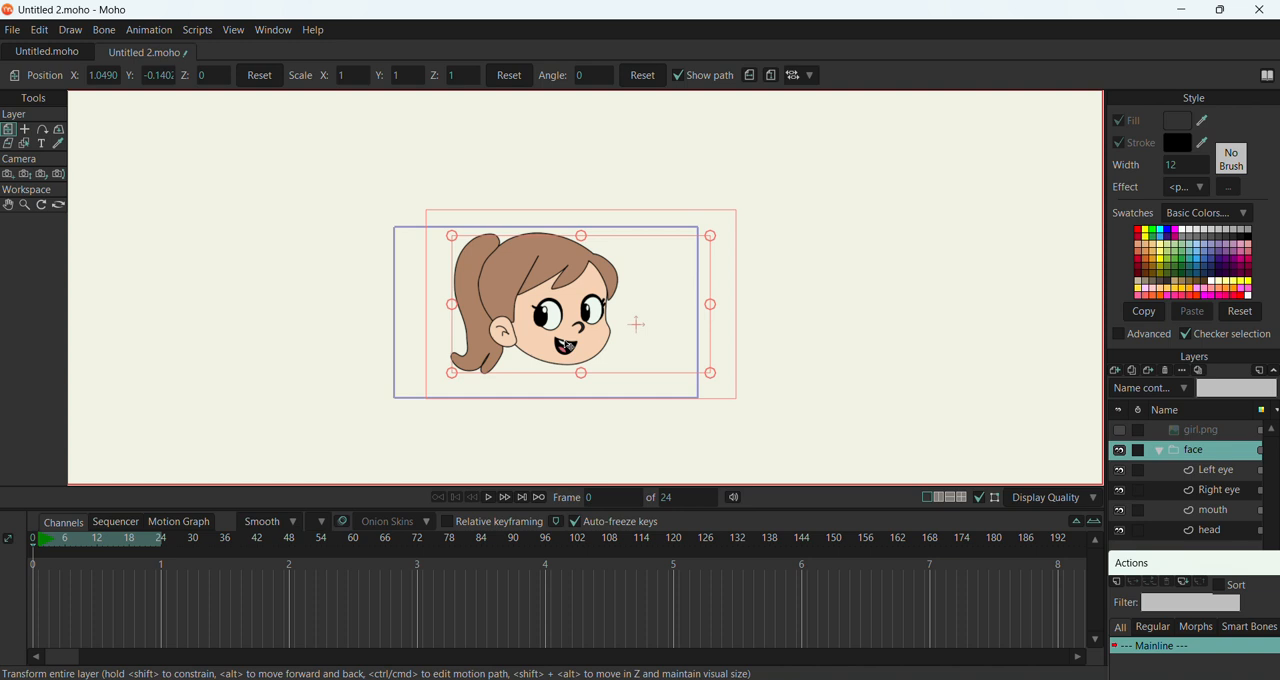
scroll(566, 345, "up", 5)
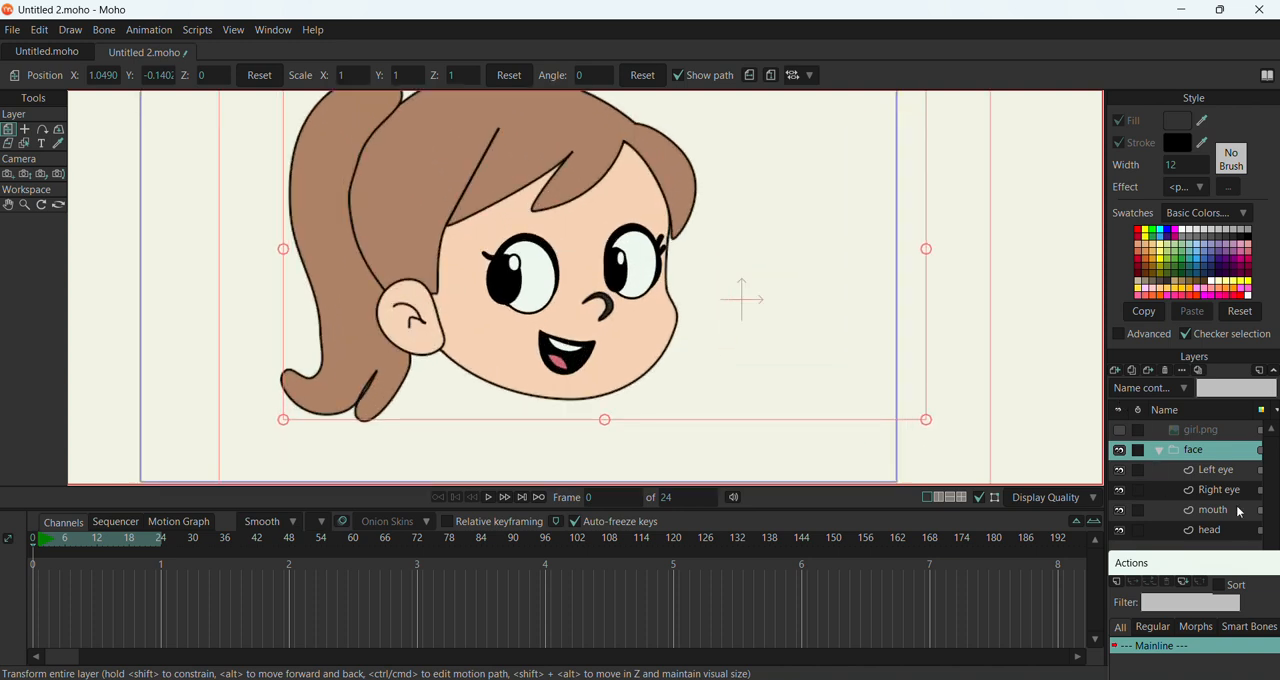
left_click(1231, 494)
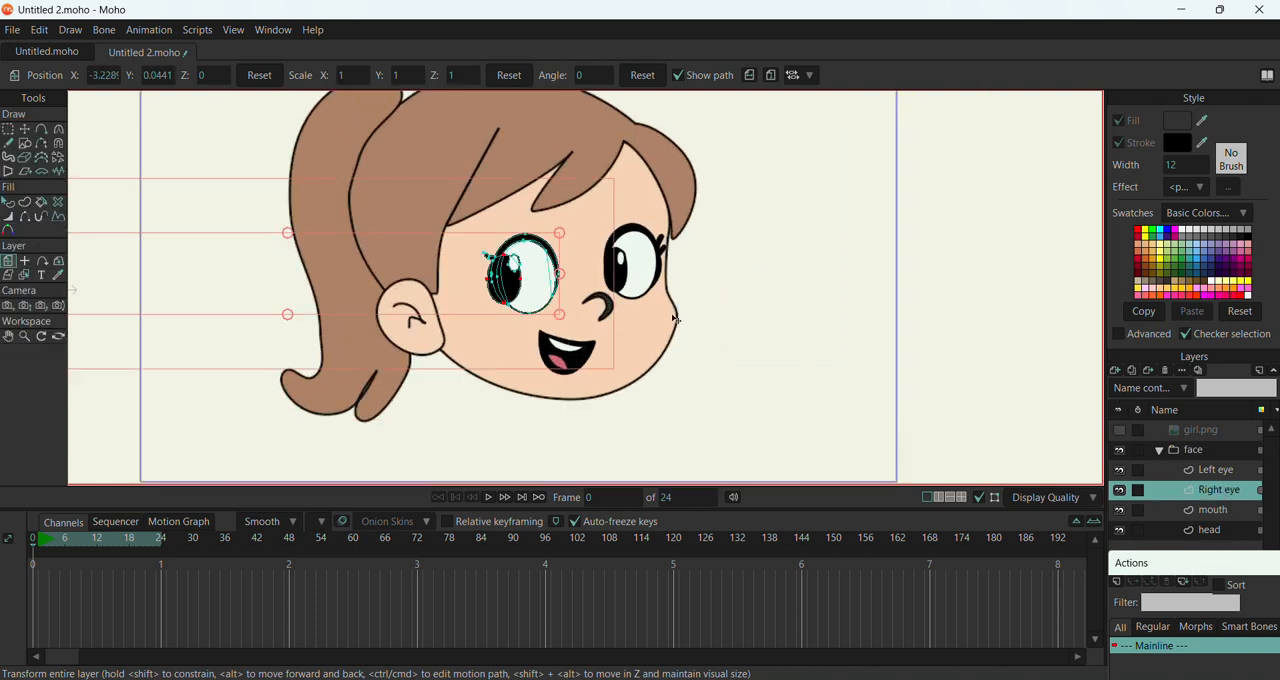
scroll(555, 269, "up", 5)
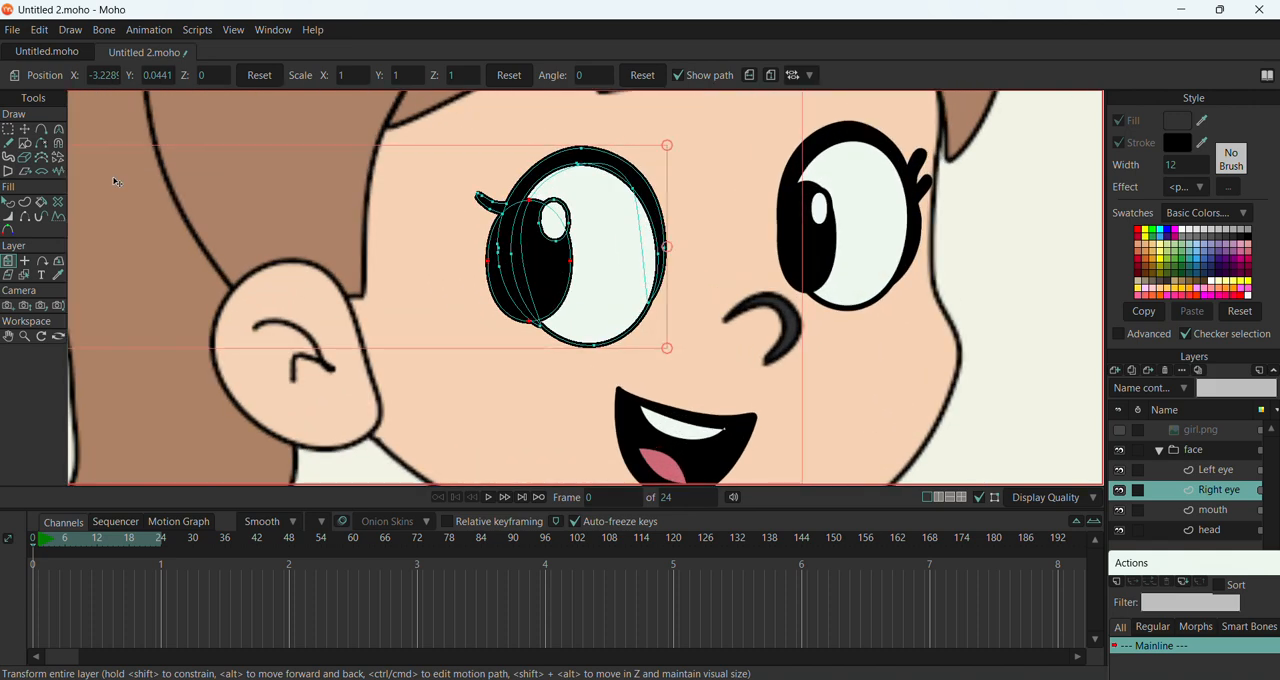
left_click(24, 130)
left_click_drag(518, 229, 572, 281)
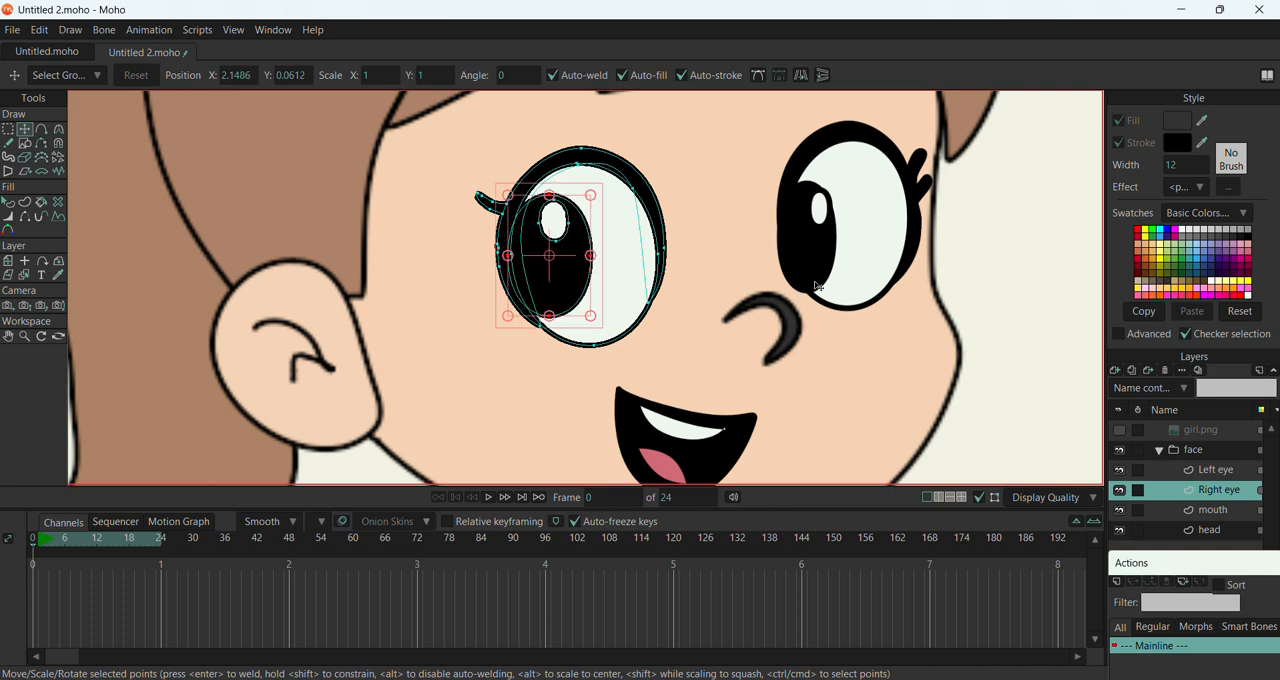
Nudge the black pupil of the Left eye layer slightly away from the nose and upwards
left_click(1228, 470)
left_click_drag(820, 272, 826, 266)
scroll(484, 322, "down", 4)
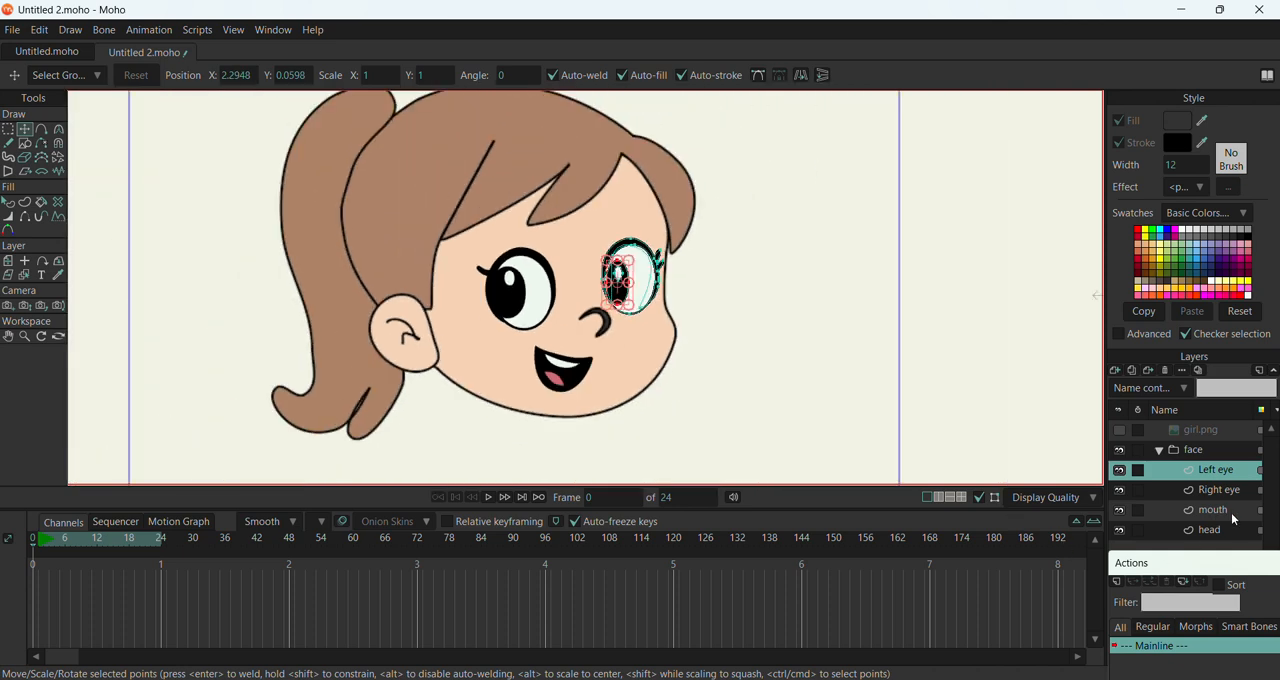
Show the girl.png reference image again and move the face group beside it, to about X 2.34 and Y -0.13
left_click(1235, 530)
left_click(1198, 453)
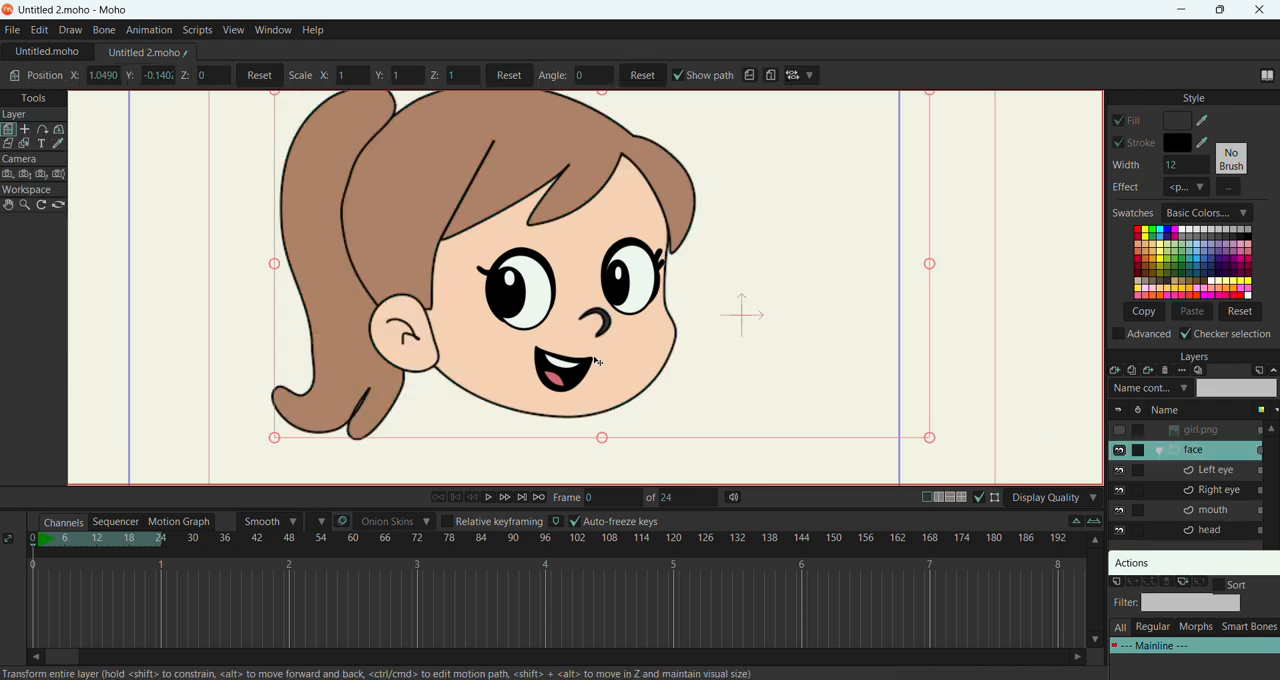
scroll(597, 361, "down", 3)
scroll(615, 346, "down", 3)
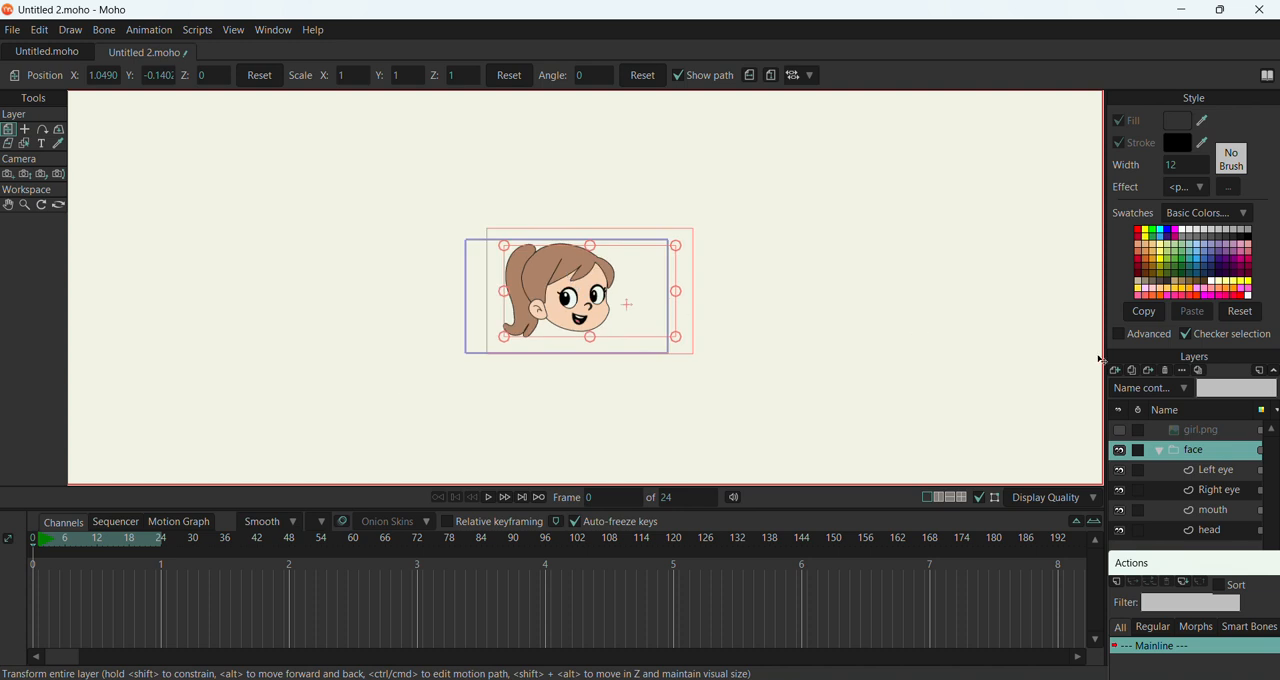
left_click(1120, 431)
left_click_drag(580, 430, 655, 420)
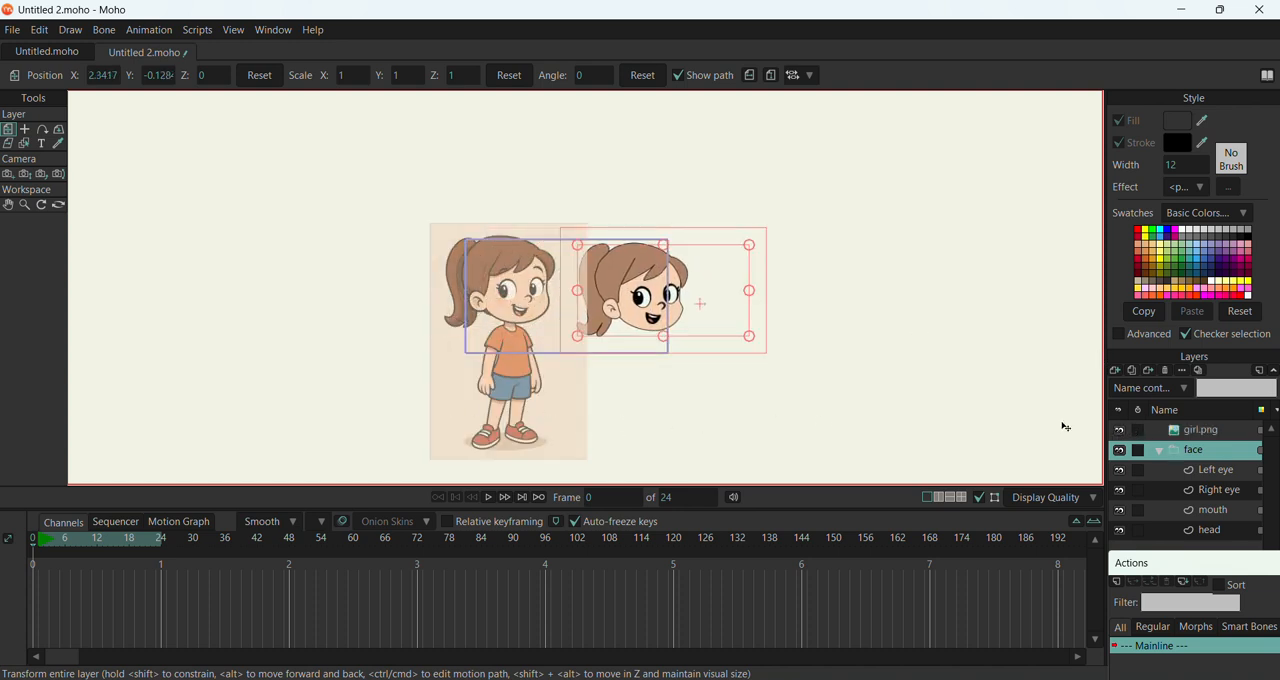
Move the girl.png reference layer to about X -0.88 and Y -0.86
left_click(1203, 432)
scroll(676, 280, "up", 3)
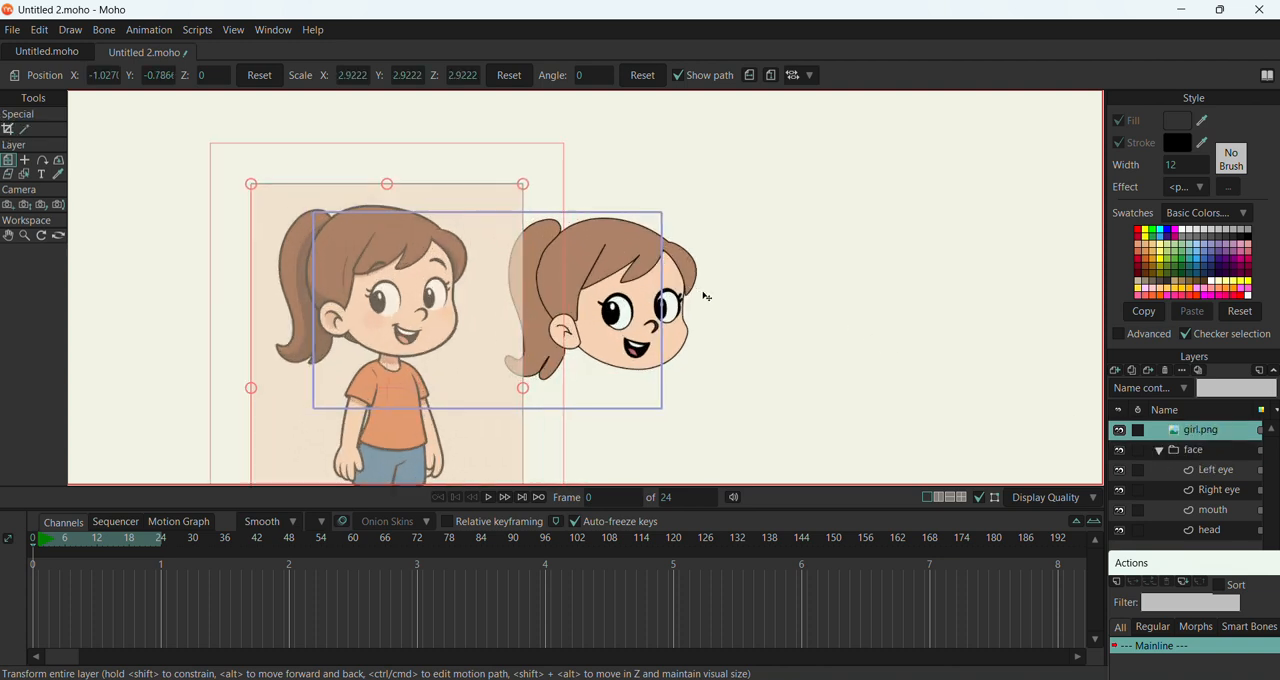
left_click_drag(432, 358, 450, 369)
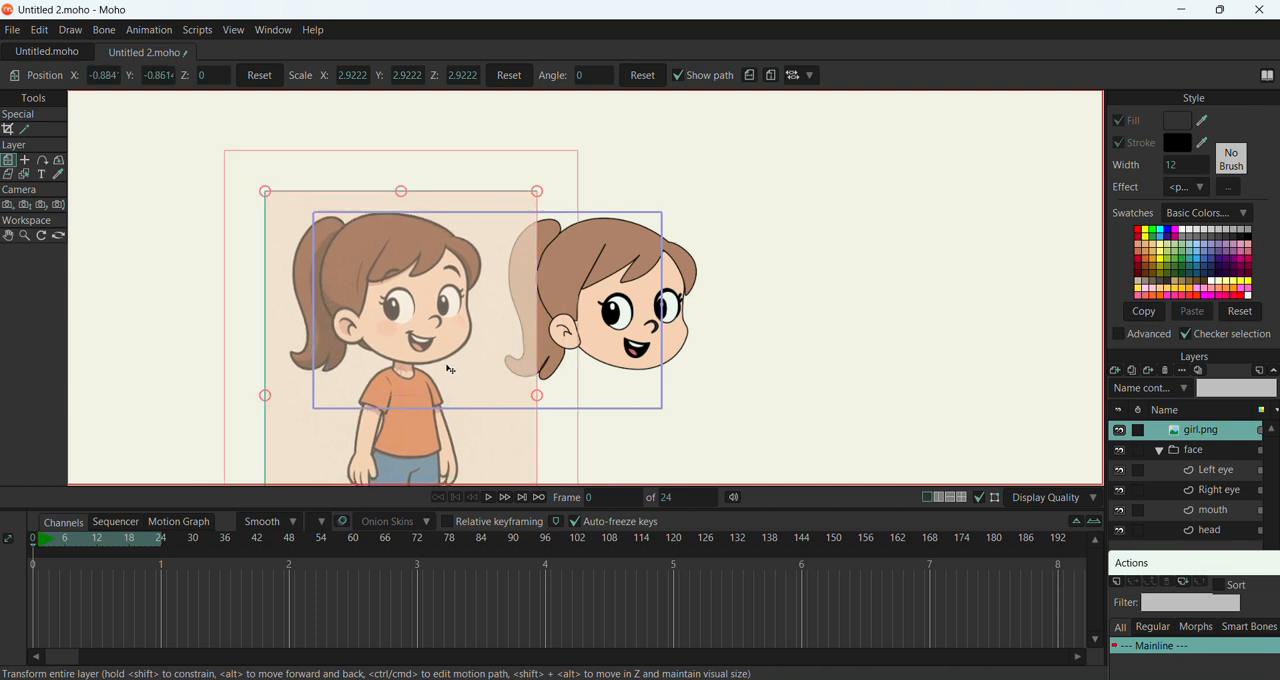
On the Left eye layer, trace the reference girl's eyebrow as a three-point stroke and move it above the drawn face's left eye
left_click(1222, 475)
scroll(943, 323, "up", 5)
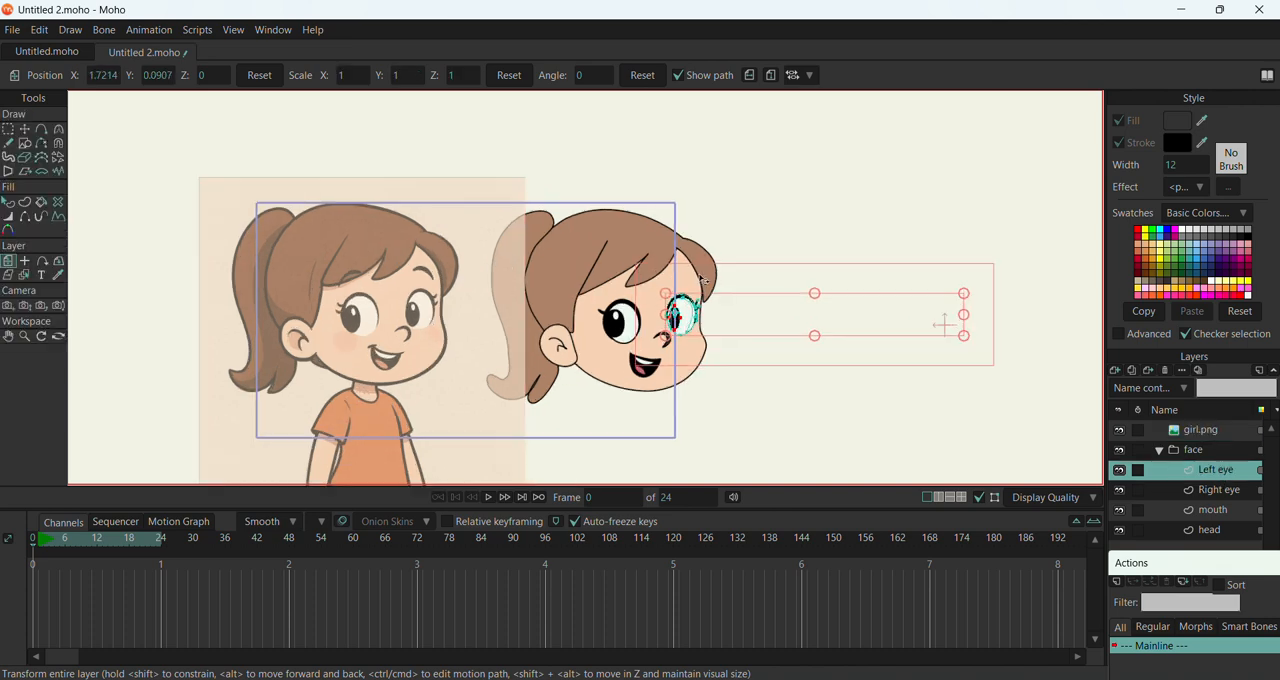
scroll(713, 307, "up", 1)
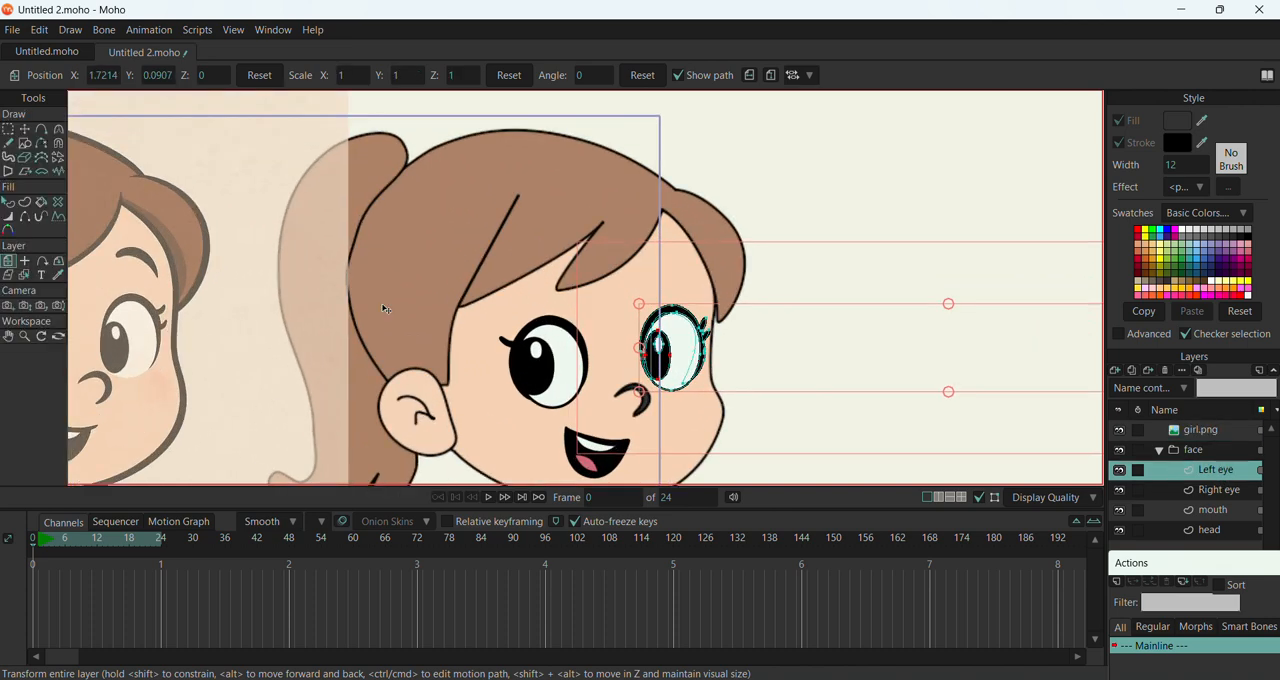
left_click(41, 130)
scroll(250, 262, "down", 3)
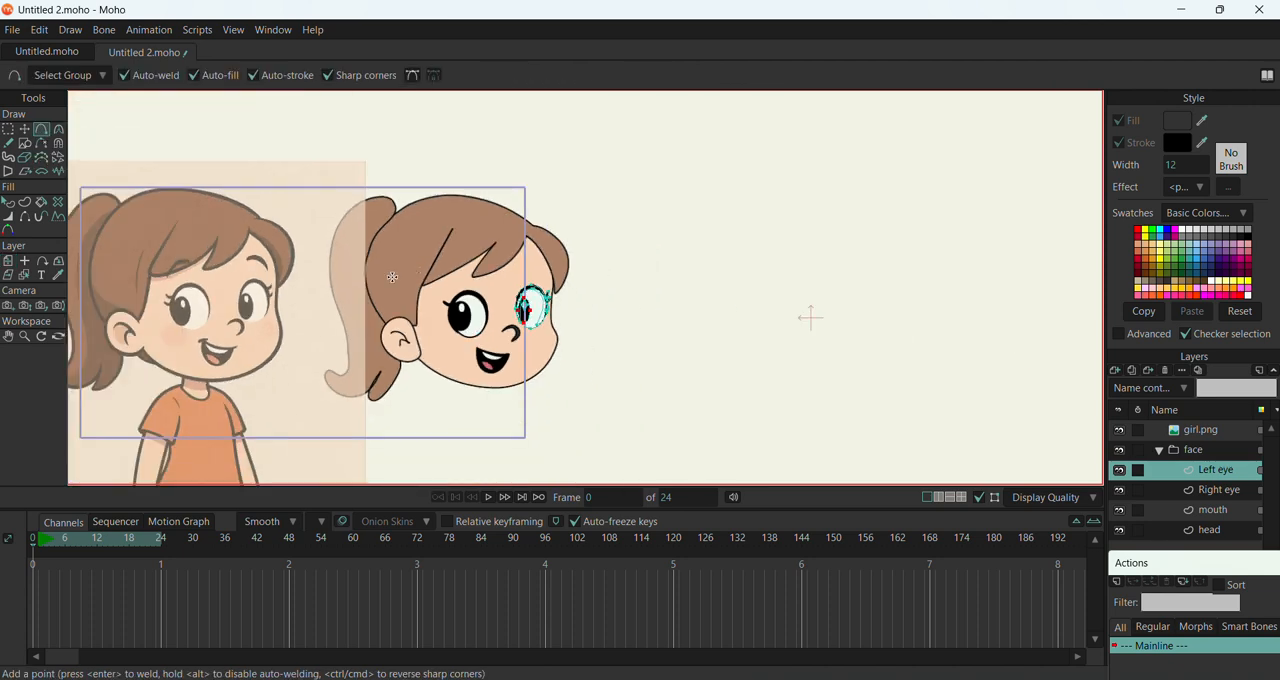
mouse_move(256, 259)
left_mouse_down()
mouse_move(271, 273)
mouse_move(257, 255)
left_mouse_up()
left_click(25, 129)
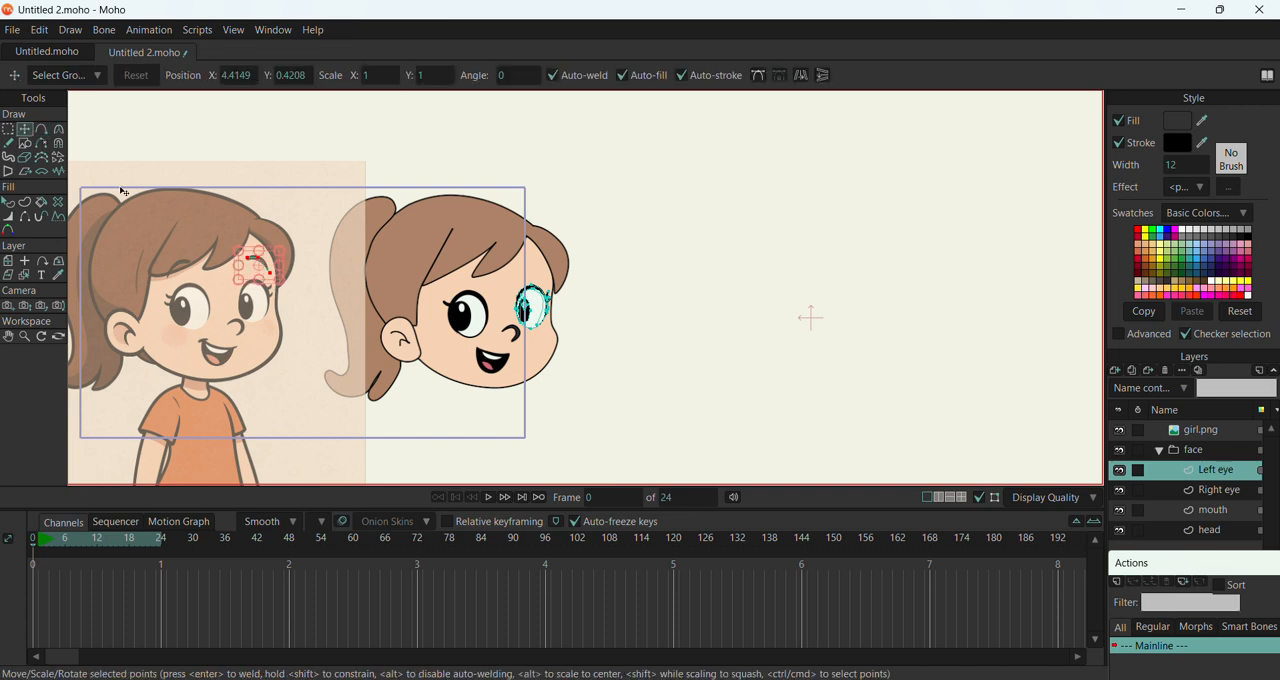
left_click_drag(231, 264, 540, 290)
Shift the left eyebrow's middle point slightly down towards the nose and curve it into a smooth arch
scroll(540, 290, "up", 6)
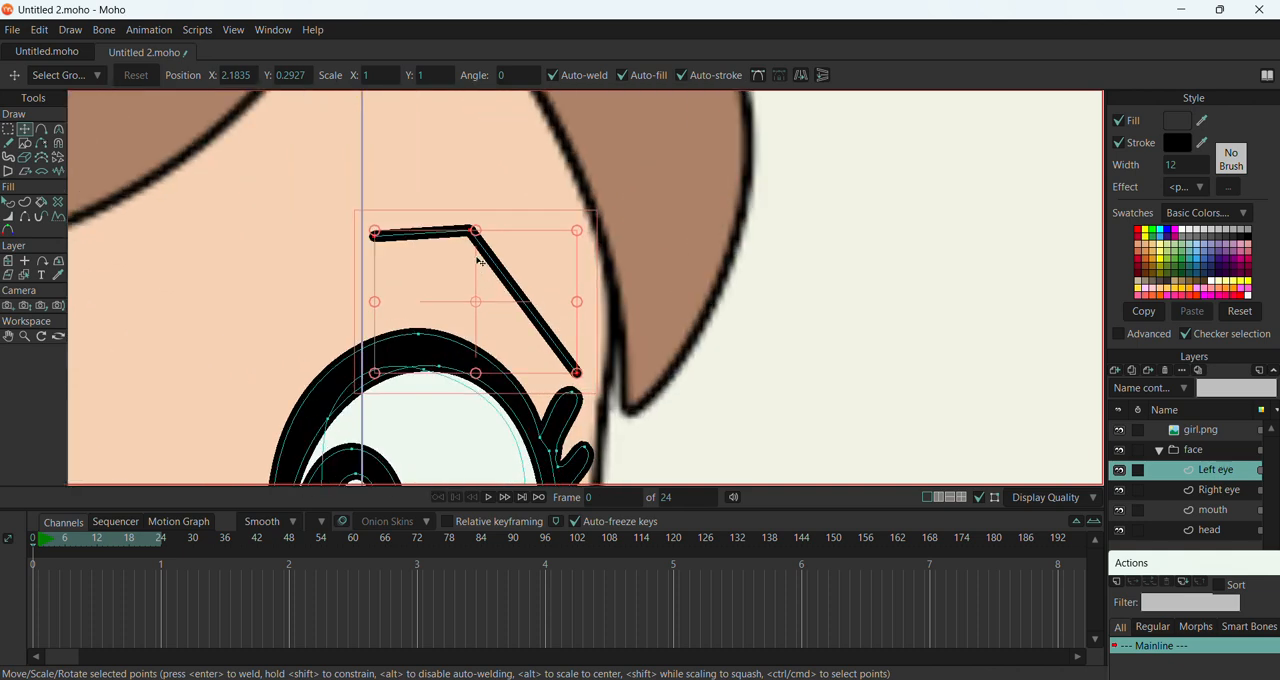
left_click_drag(473, 232, 446, 241)
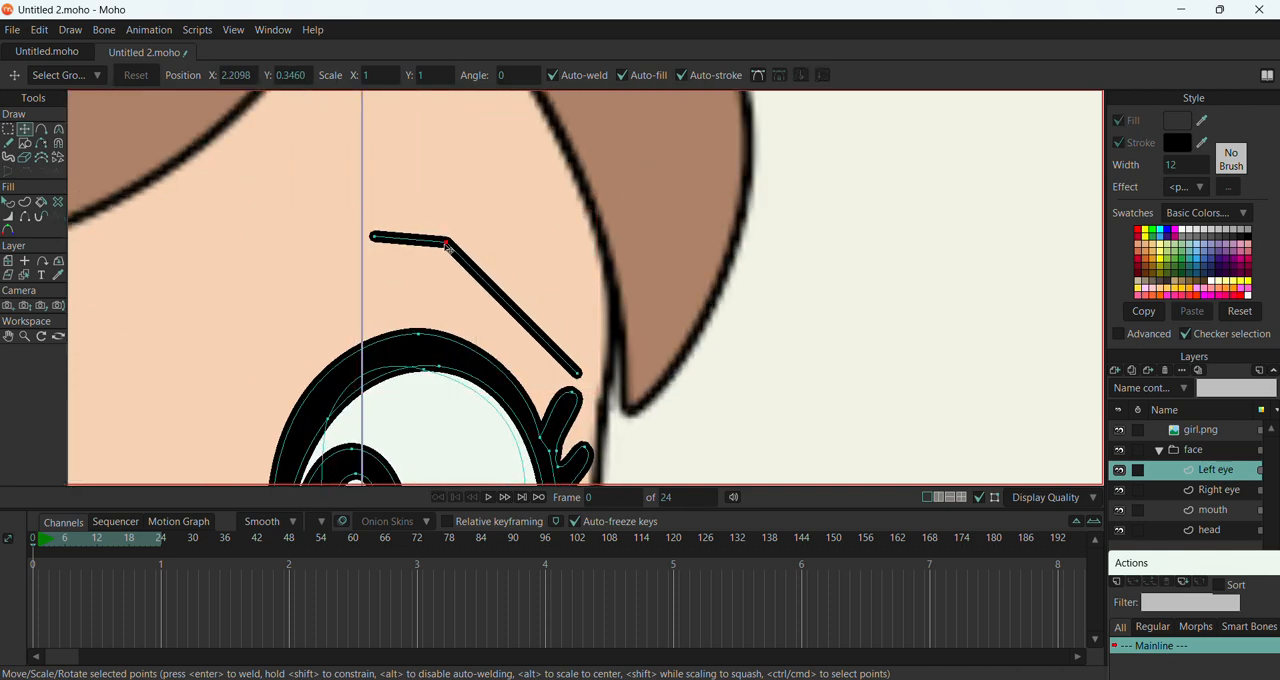
key("c")
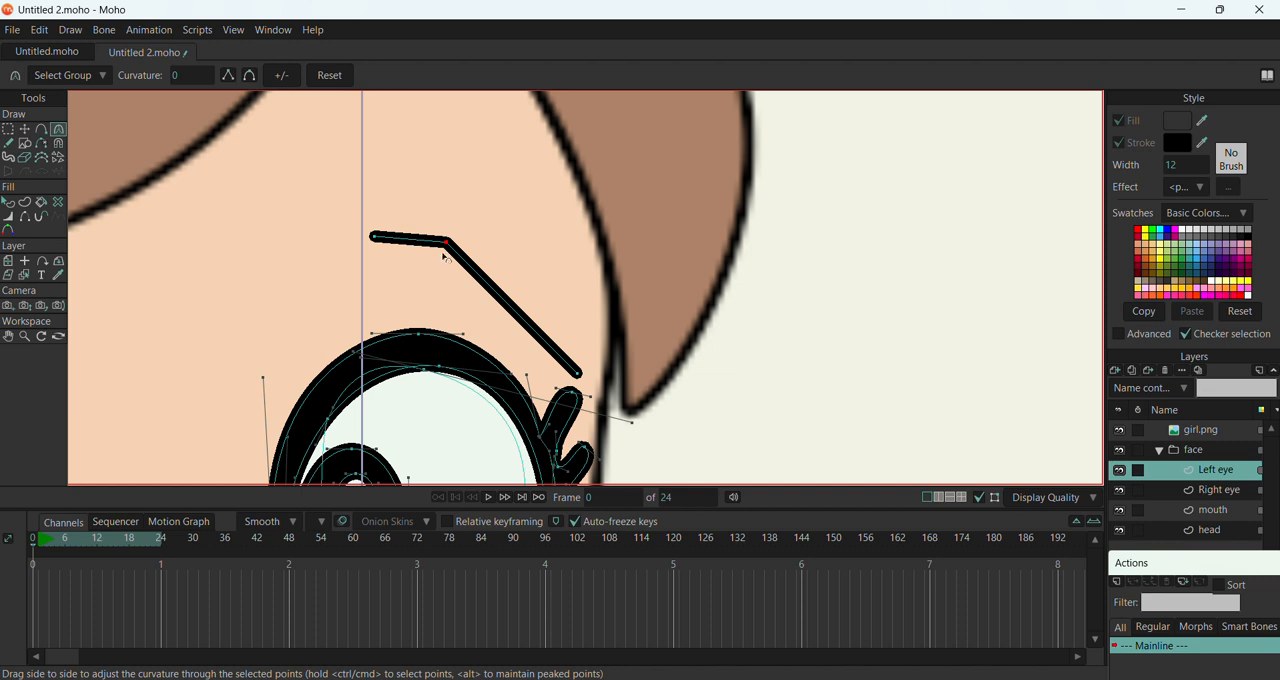
left_click_drag(446, 245, 1016, 314)
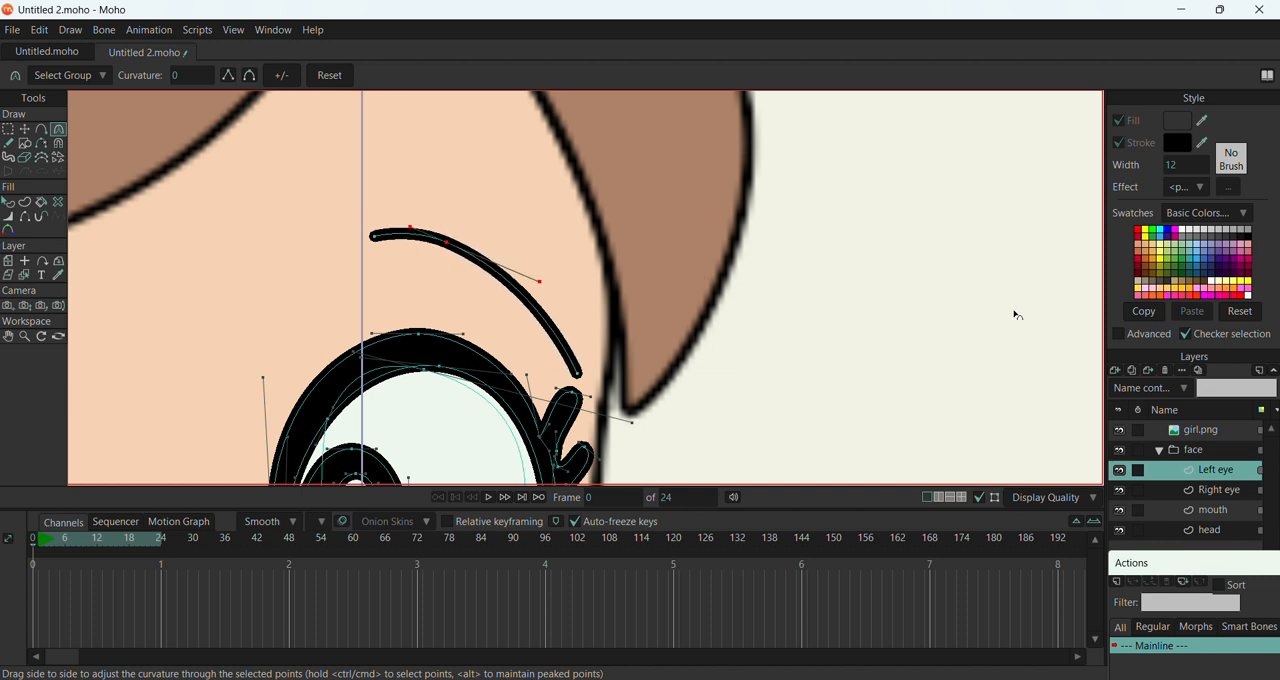
Reposition the left eyebrow's two end points, raising the outer end and extending the inner end towards the nose
left_click(26, 130)
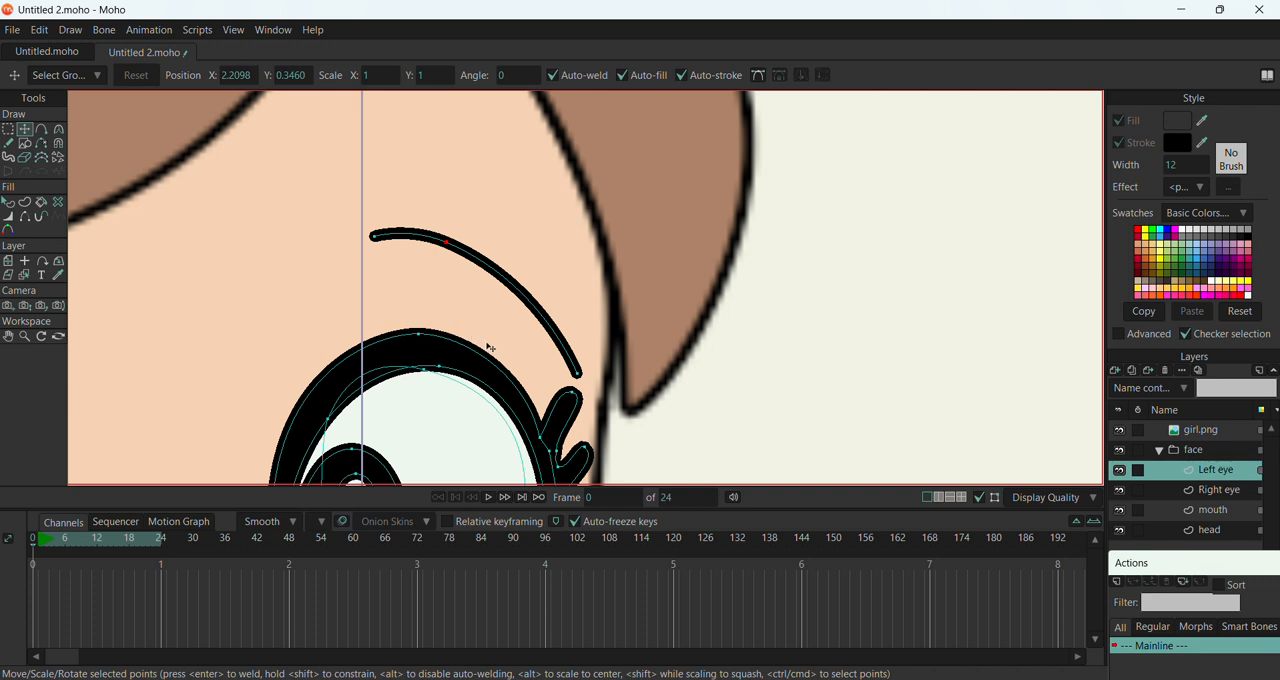
left_click_drag(582, 376, 478, 313)
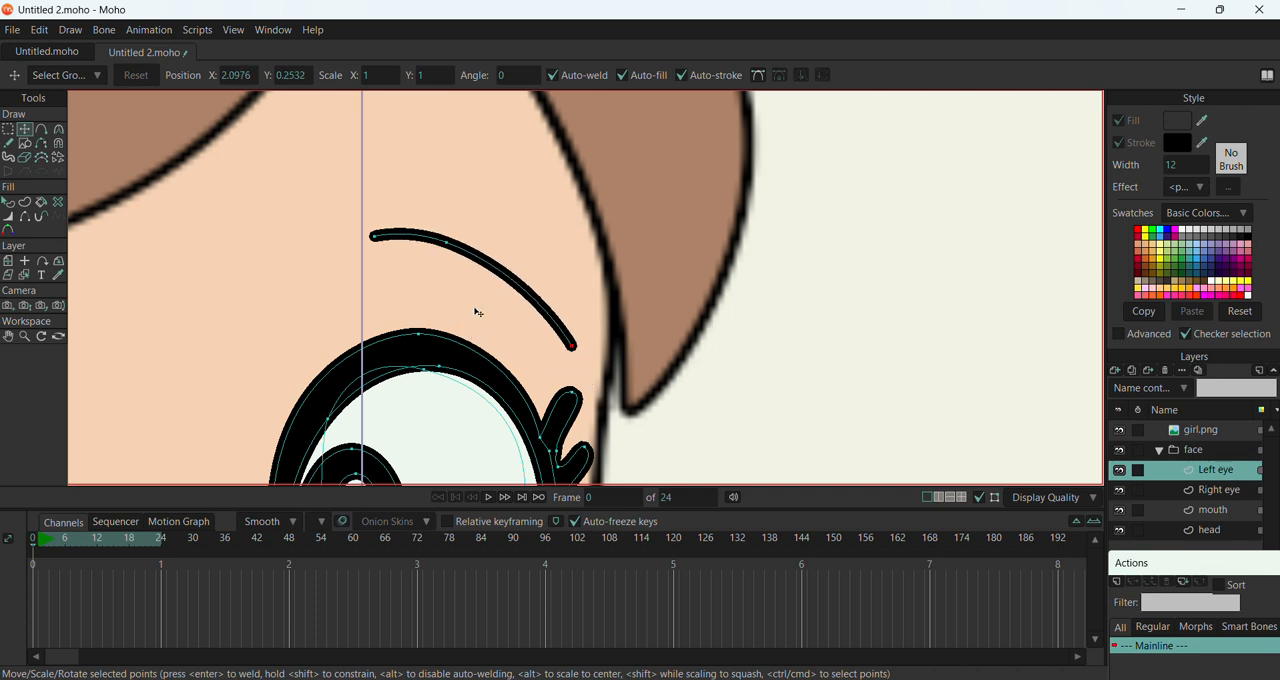
left_click_drag(377, 238, 358, 251)
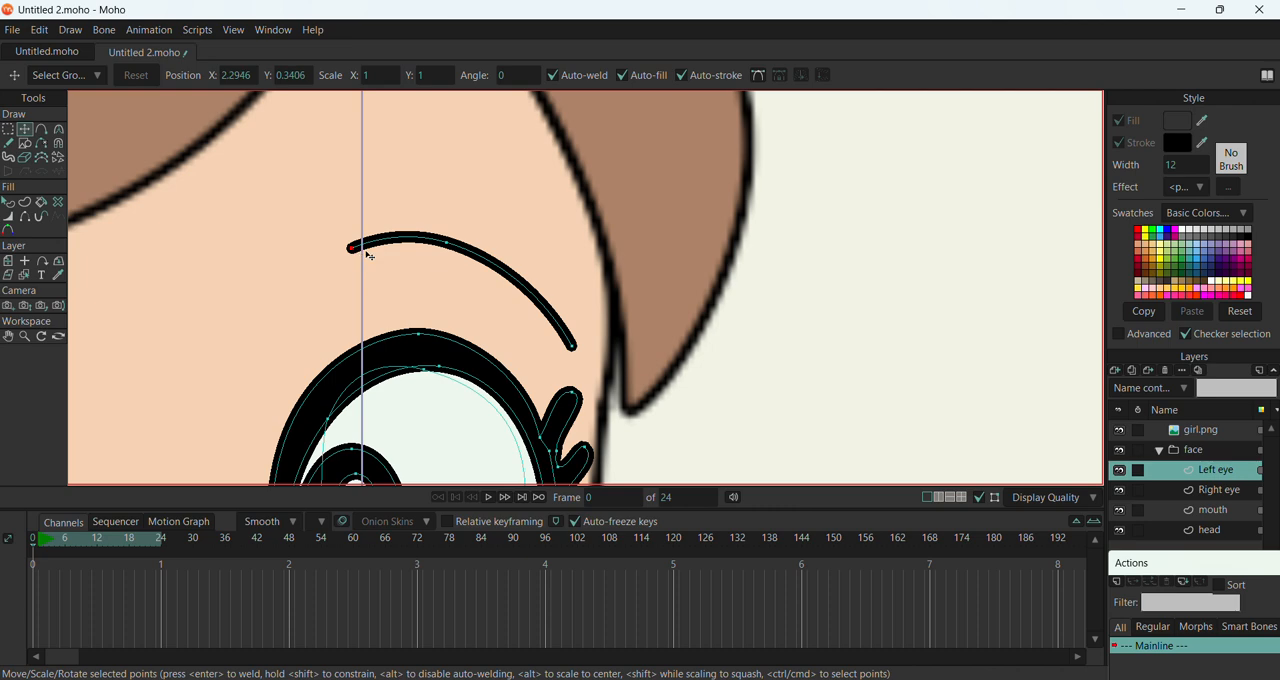
scroll(482, 249, "down", 4)
scroll(518, 262, "down", 5)
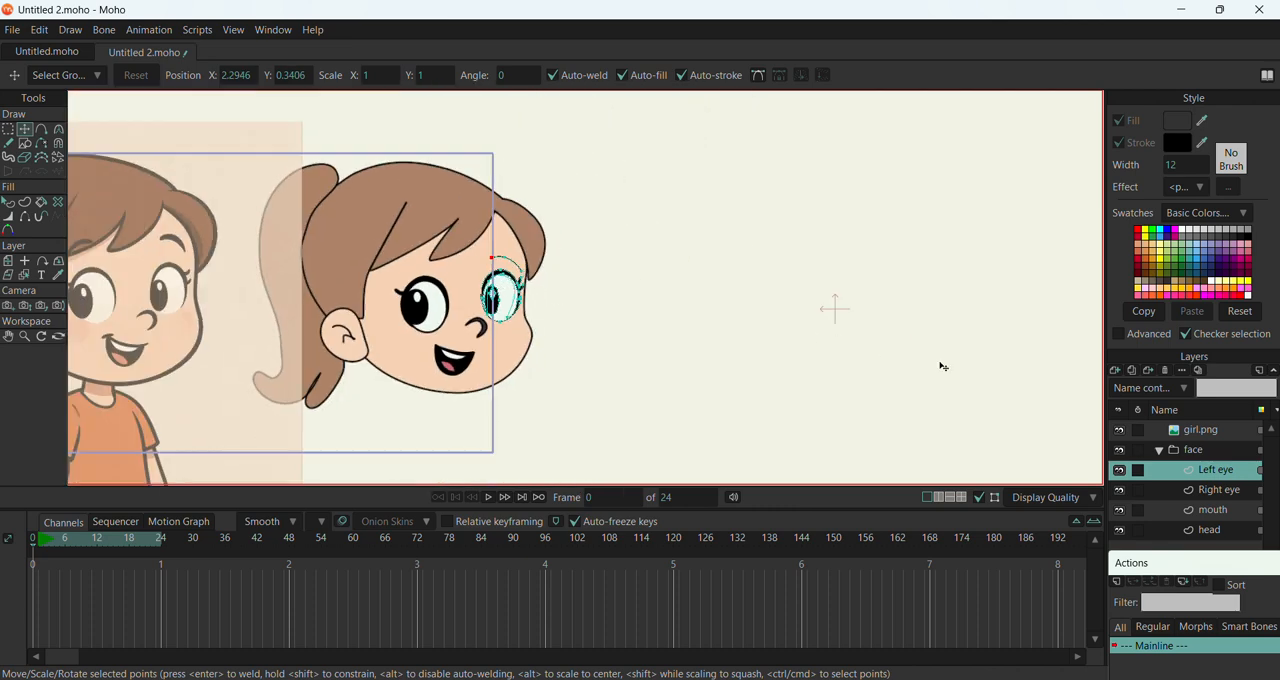
On the Right eye layer, draw a three-point eyebrow stroke above the eye, angled down towards the ear
left_click(1220, 492)
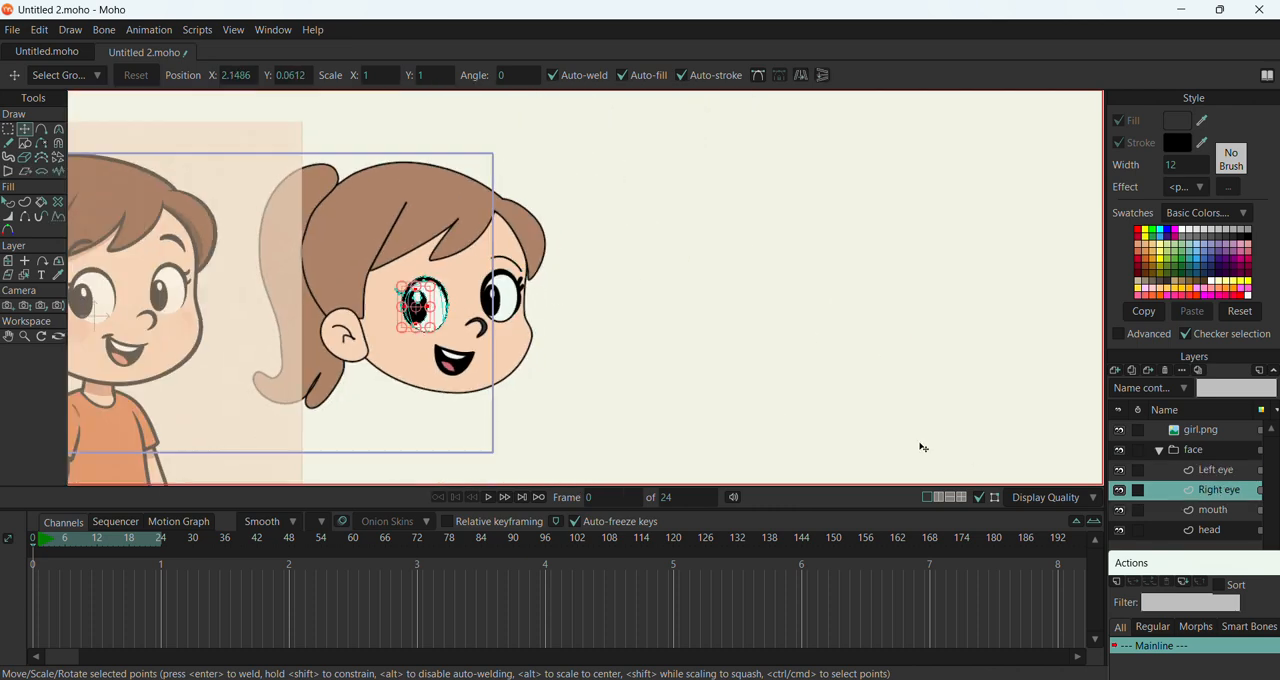
left_click(41, 129)
scroll(348, 254, "up", 5)
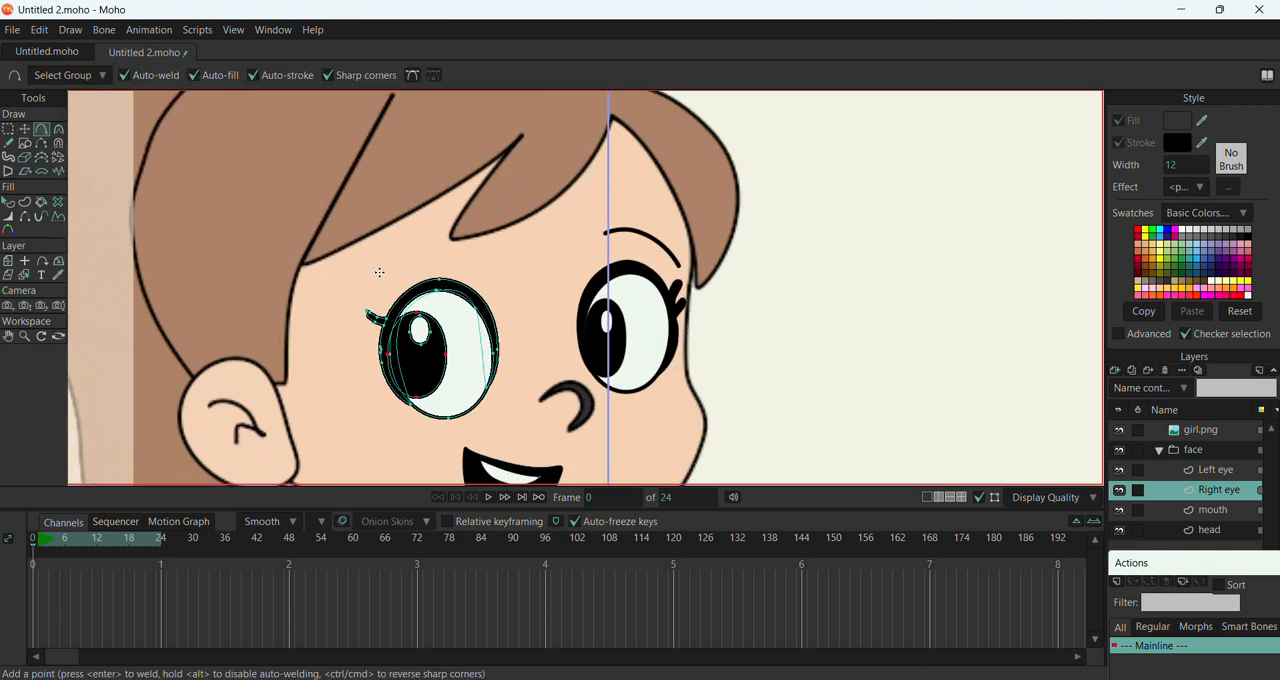
scroll(379, 272, "down", 5)
scroll(456, 244, "up", 3)
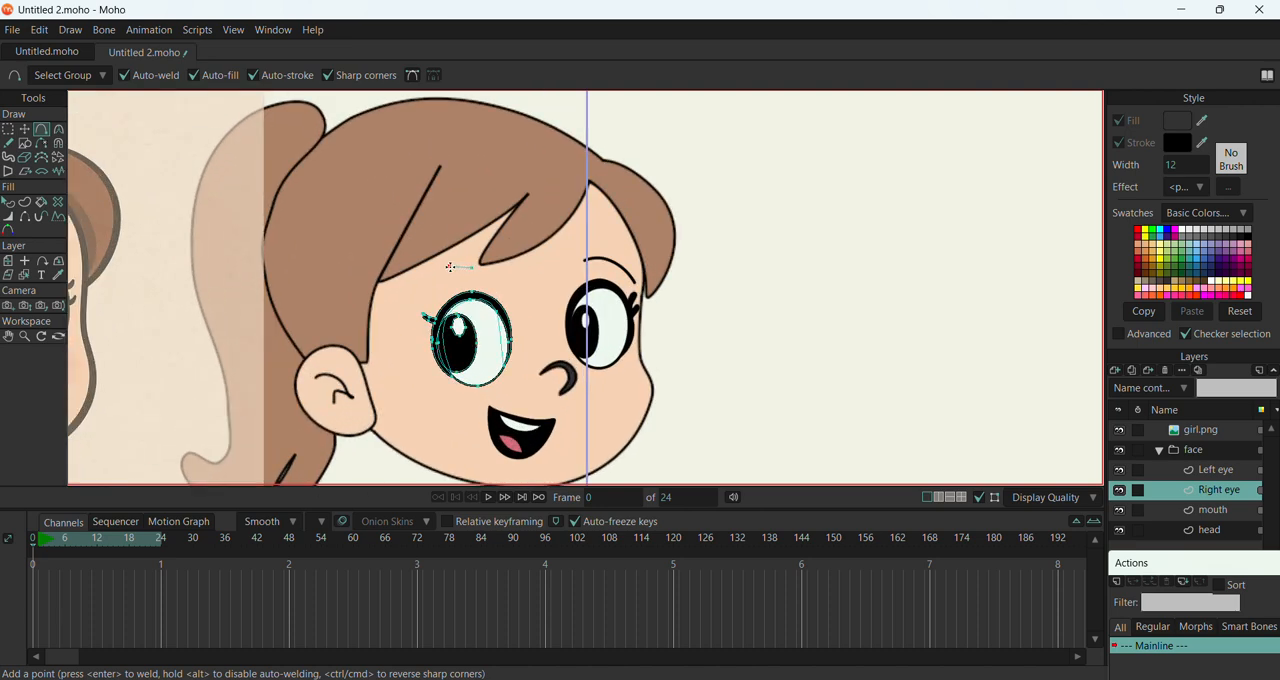
left_click_drag(450, 267, 413, 293)
Bend the whole right eyebrow stroke into an arch with a curvature of about 0.34
left_click(59, 129)
scroll(440, 226, "up", 4)
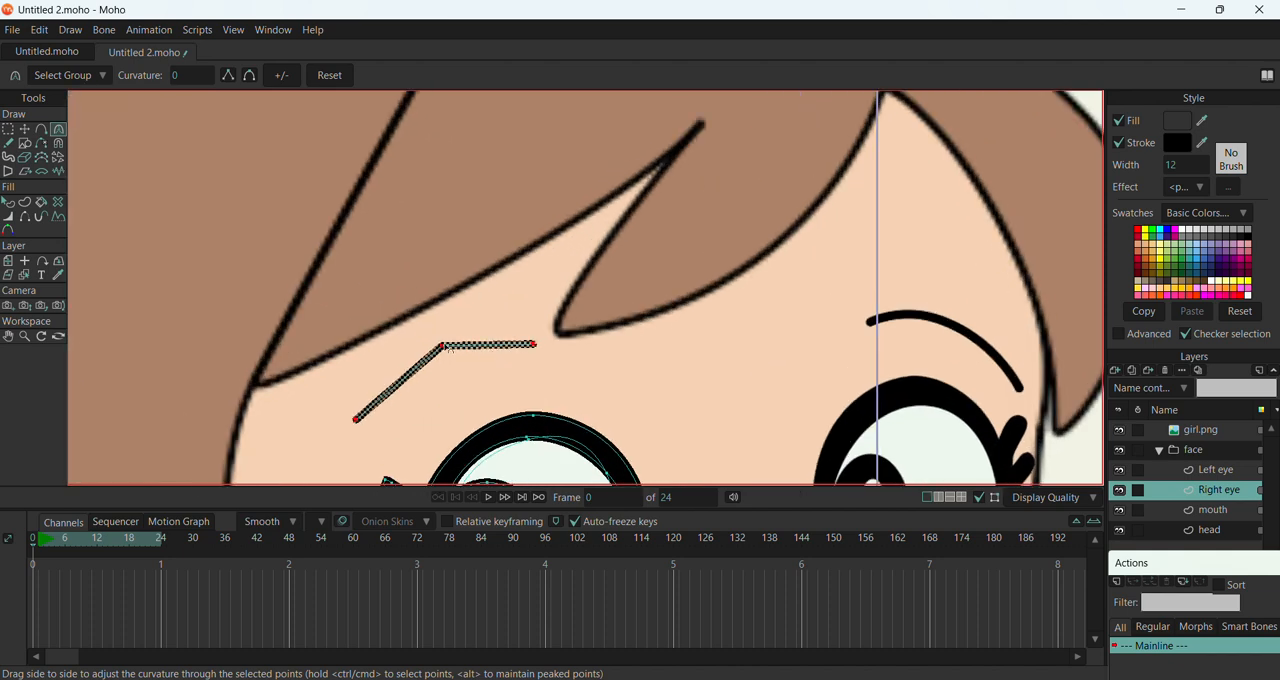
left_click_drag(450, 348, 794, 317)
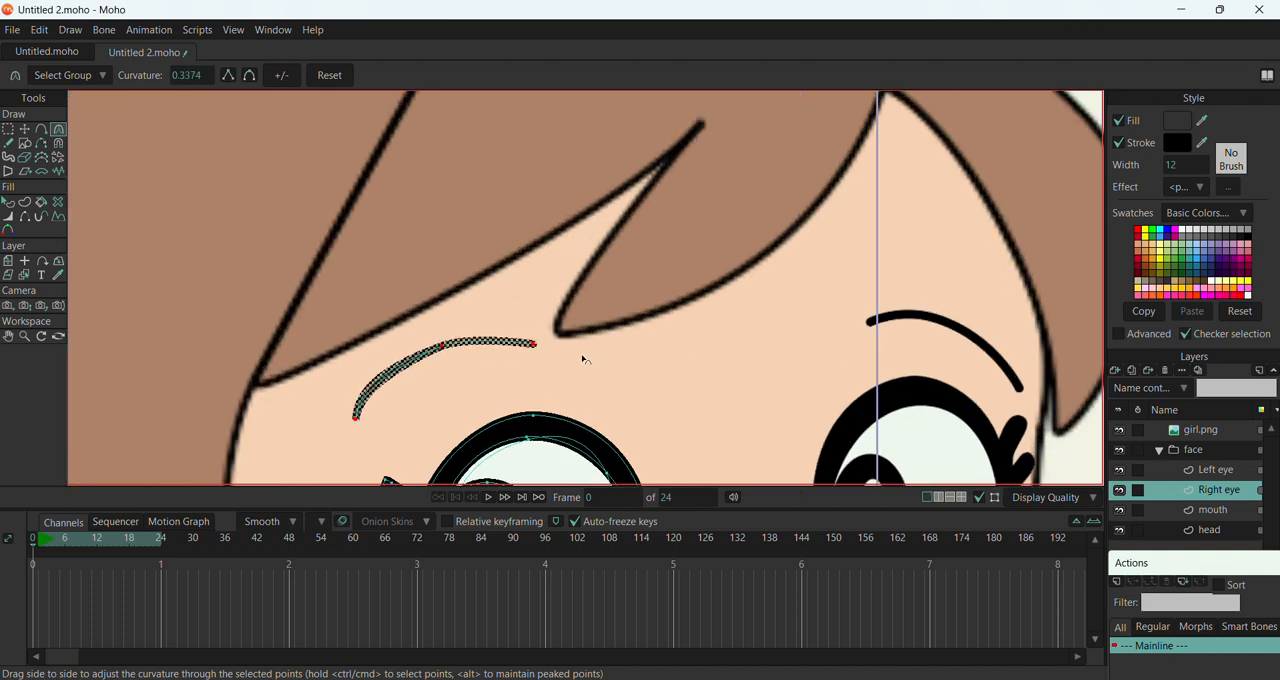
mouse_move(536, 344)
left_mouse_down()
mouse_move(727, 358)
mouse_move(555, 363)
mouse_move(651, 366)
mouse_move(540, 349)
left_mouse_up()
left_click(535, 345)
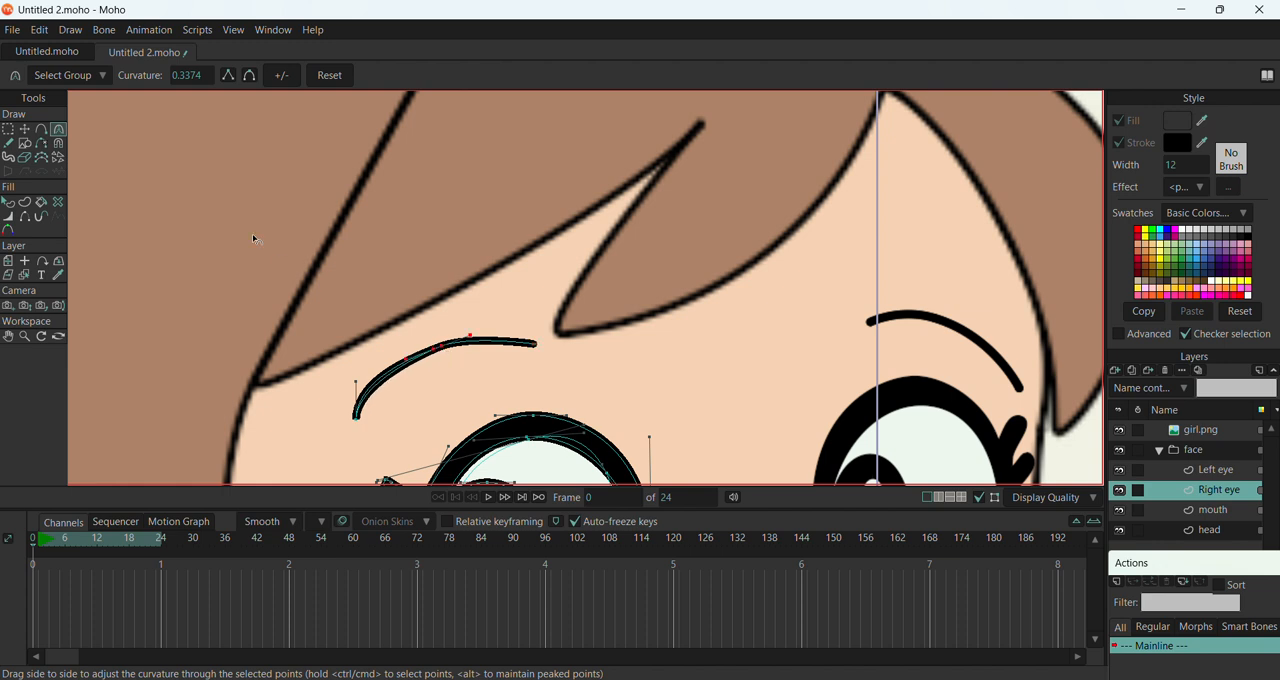
Refine the right eyebrow by smoothing its middle point, lifting that point's inner handle and setting the outer end's curvature to about 0.22
left_click(250, 75)
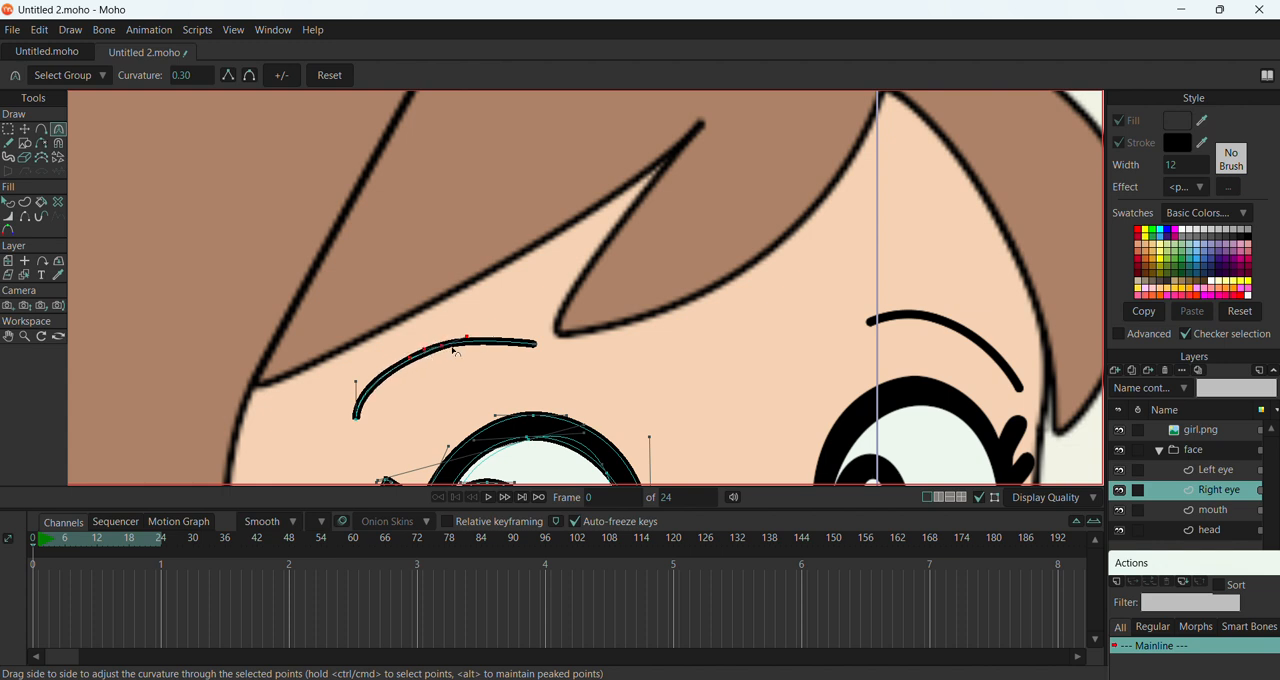
left_click_drag(467, 337, 500, 324)
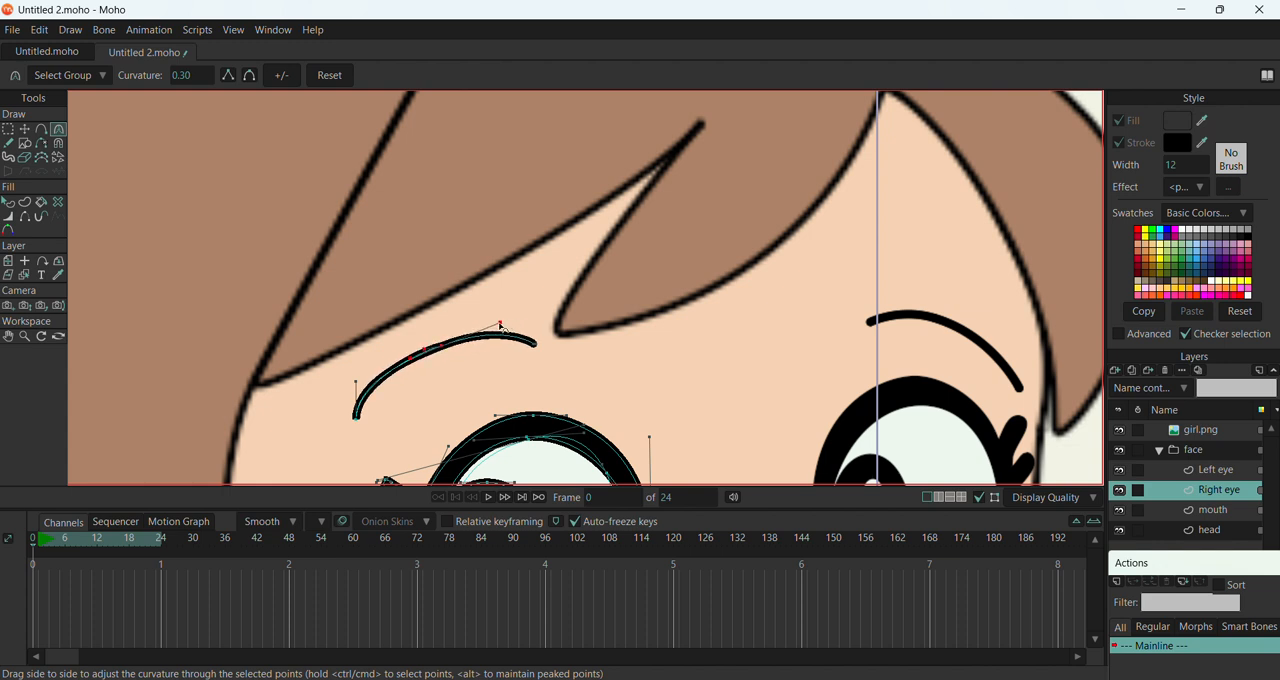
left_click(358, 419)
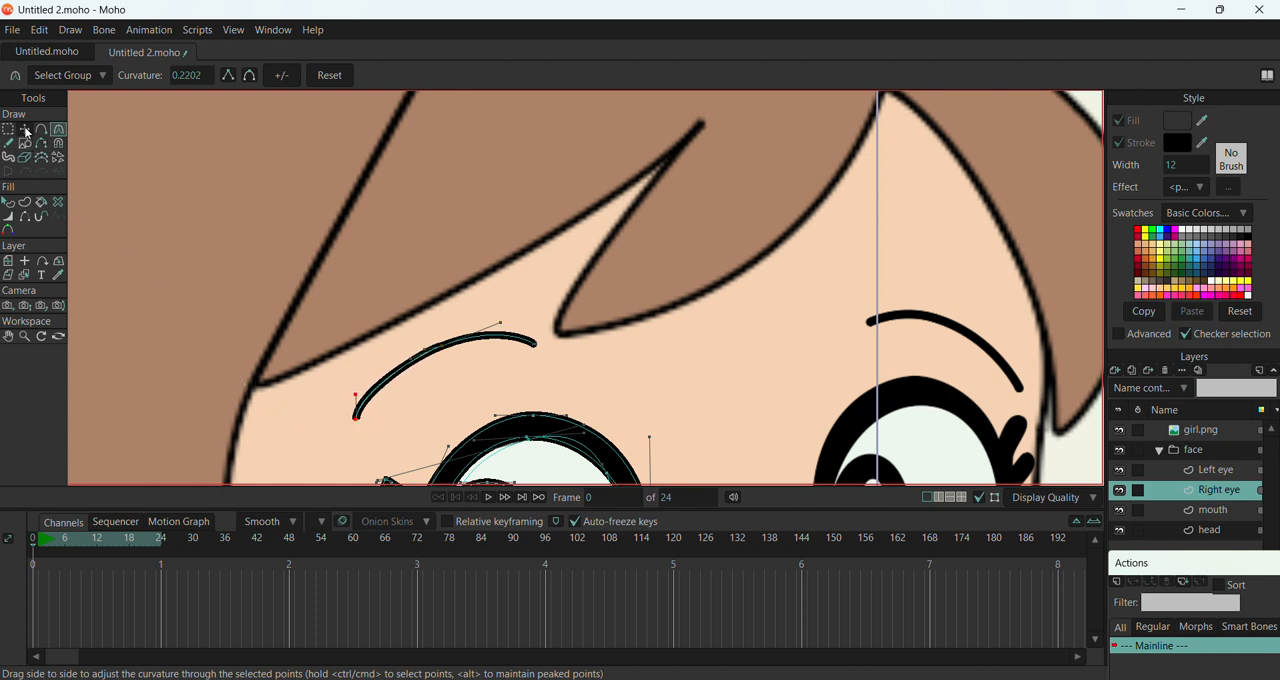
scroll(403, 232, "down", 5)
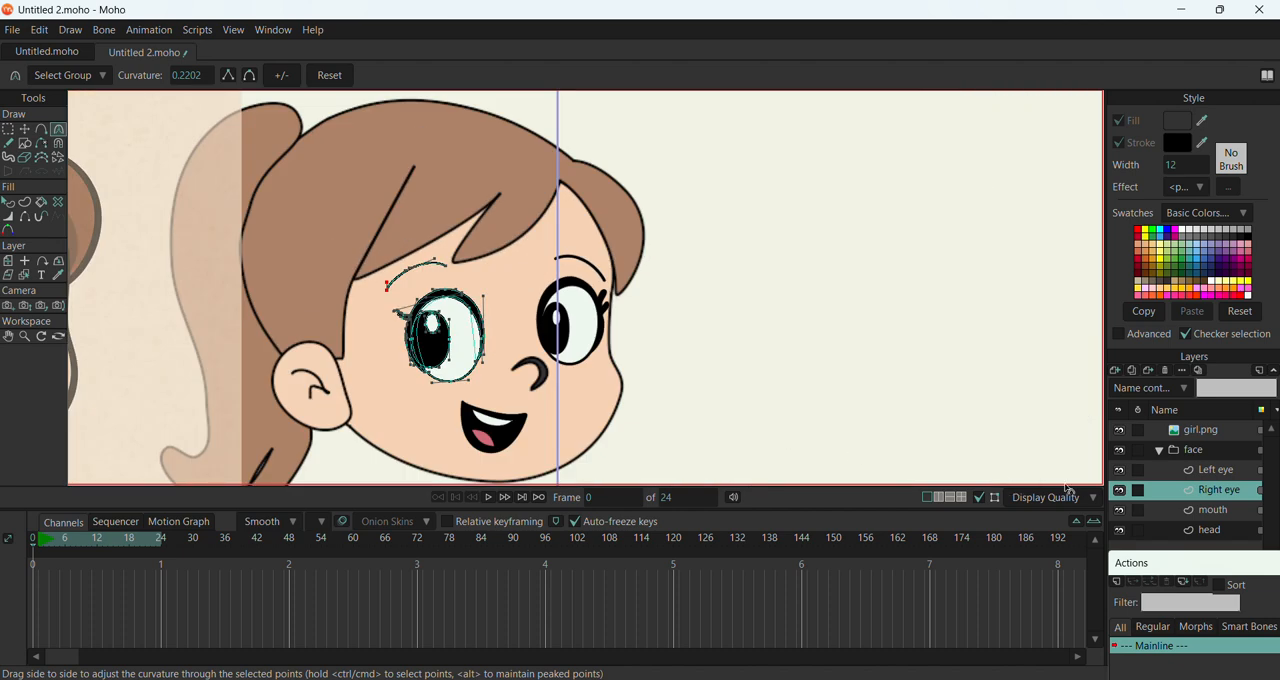
left_click(1200, 455)
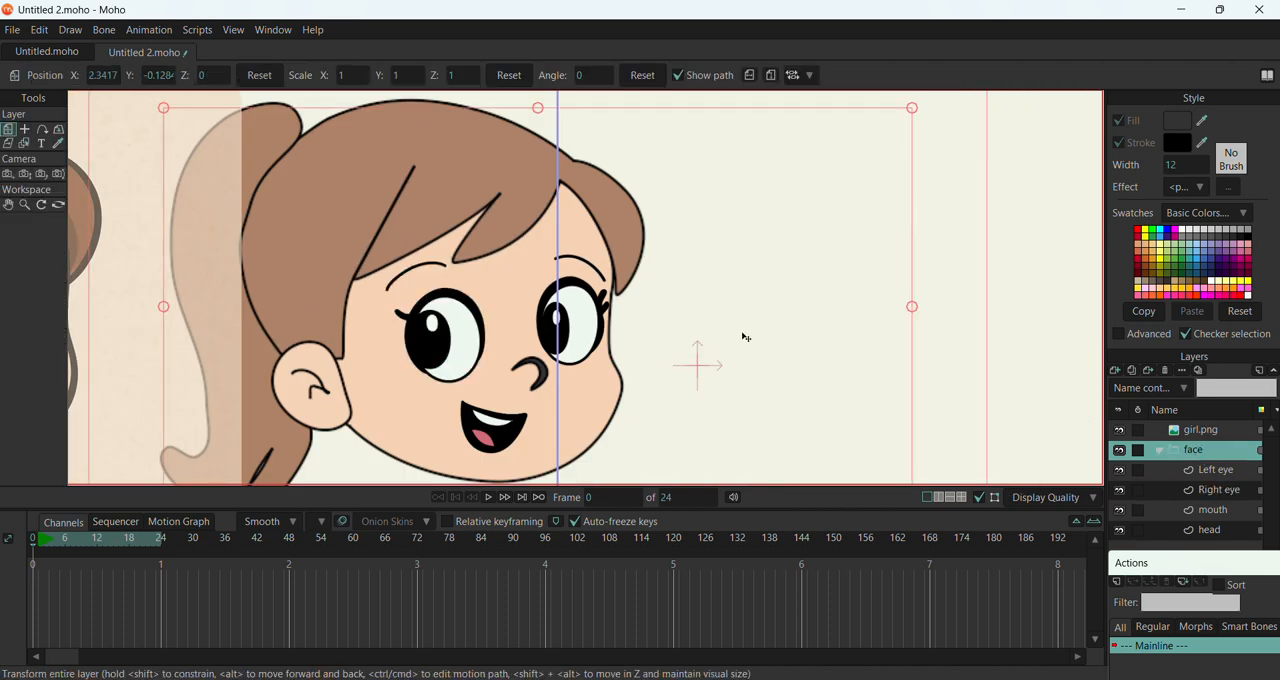
scroll(691, 346, "down", 1)
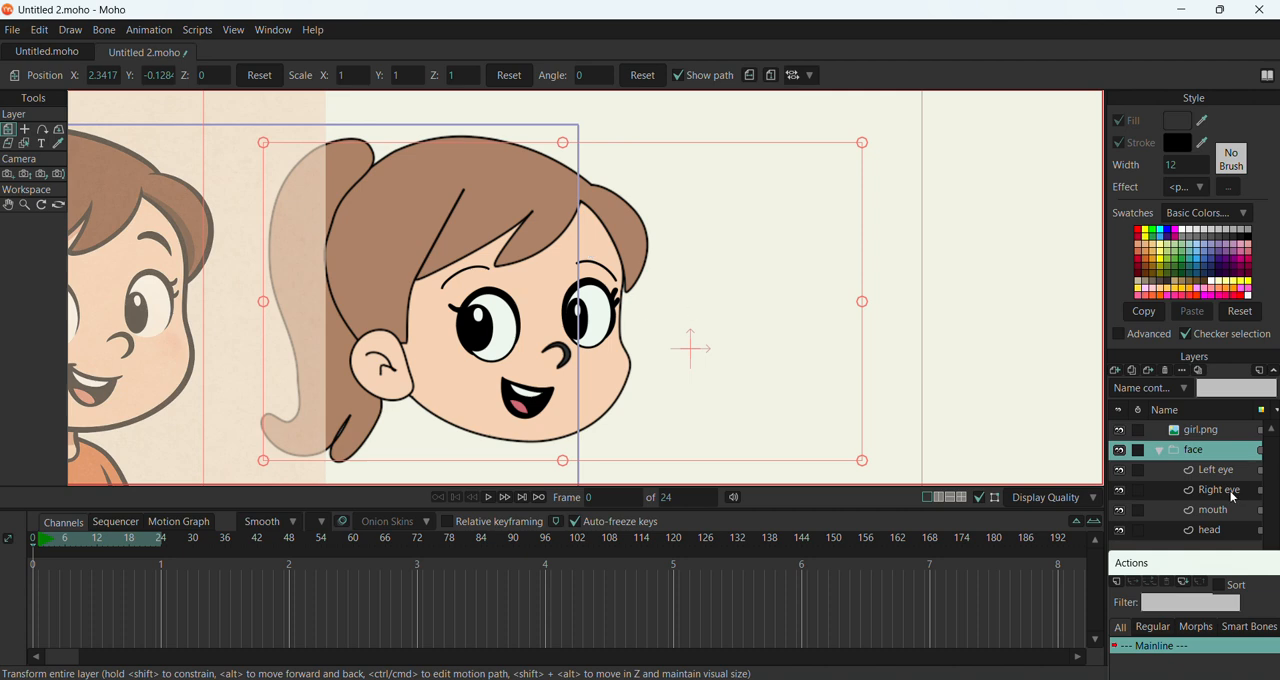
On the head layer, make the nose shape's fill solid black, then deselect its points
left_click(1217, 529)
scroll(640, 380, "up", 2)
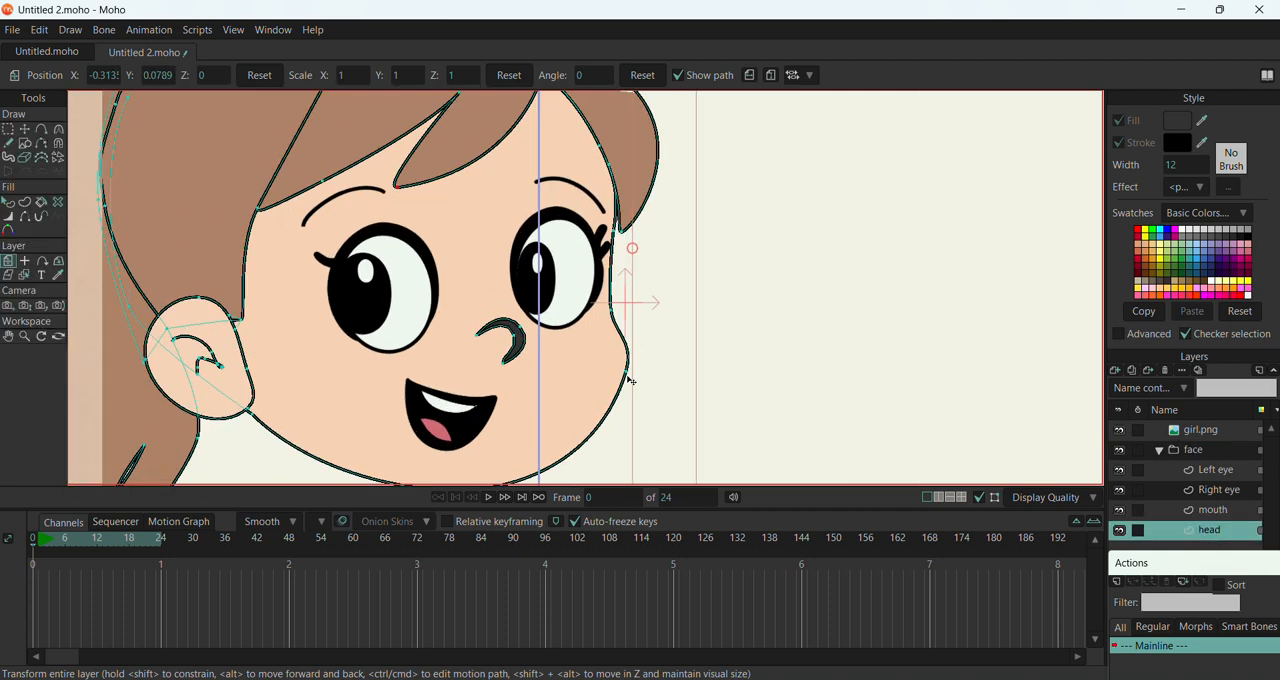
left_click(8, 202)
left_click(465, 313)
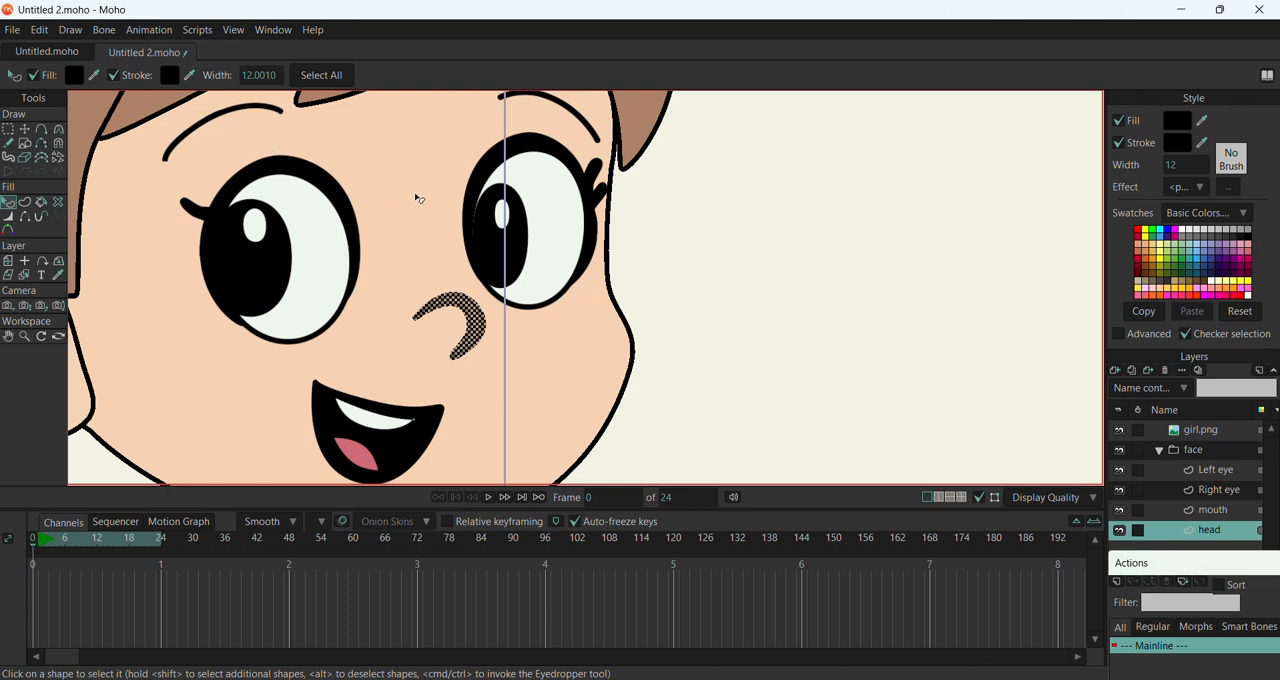
left_click(24, 129)
double_click(481, 323)
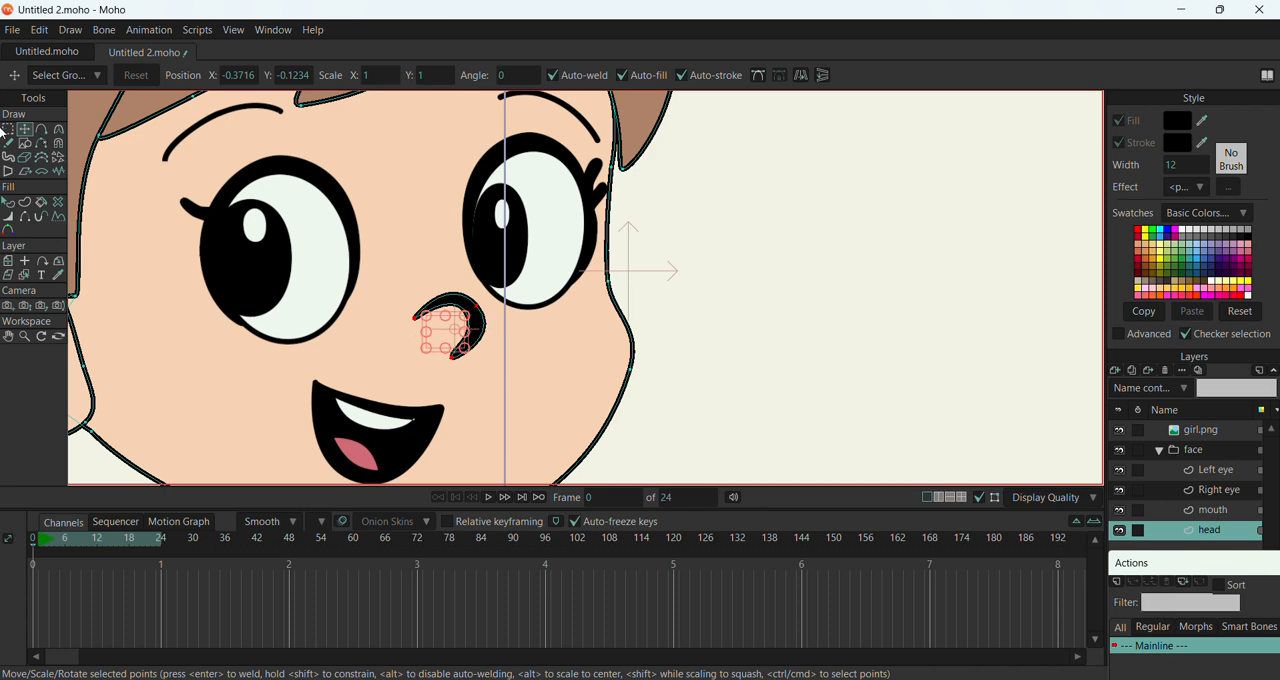
scroll(452, 278, "down", 3)
left_click(750, 339)
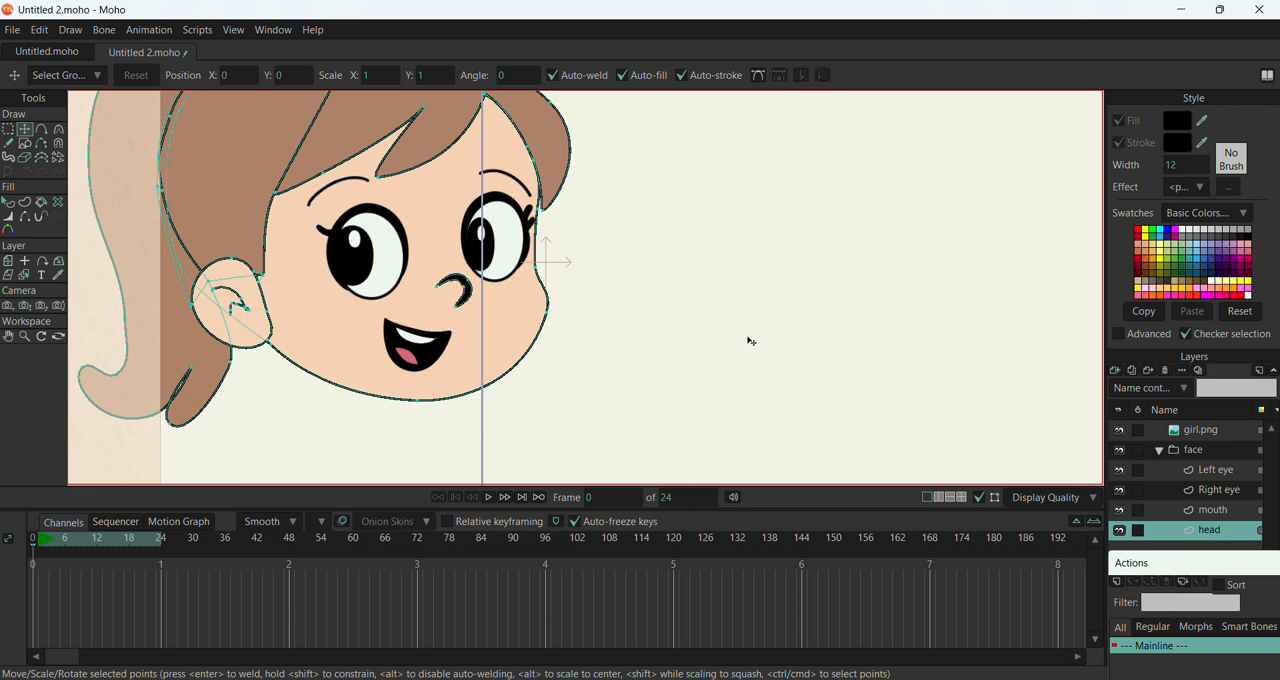
Move the whole face group away from the reference picture, to about X 9.16, Y 0.86
scroll(762, 321, "down", 2)
scroll(748, 302, "down", 2)
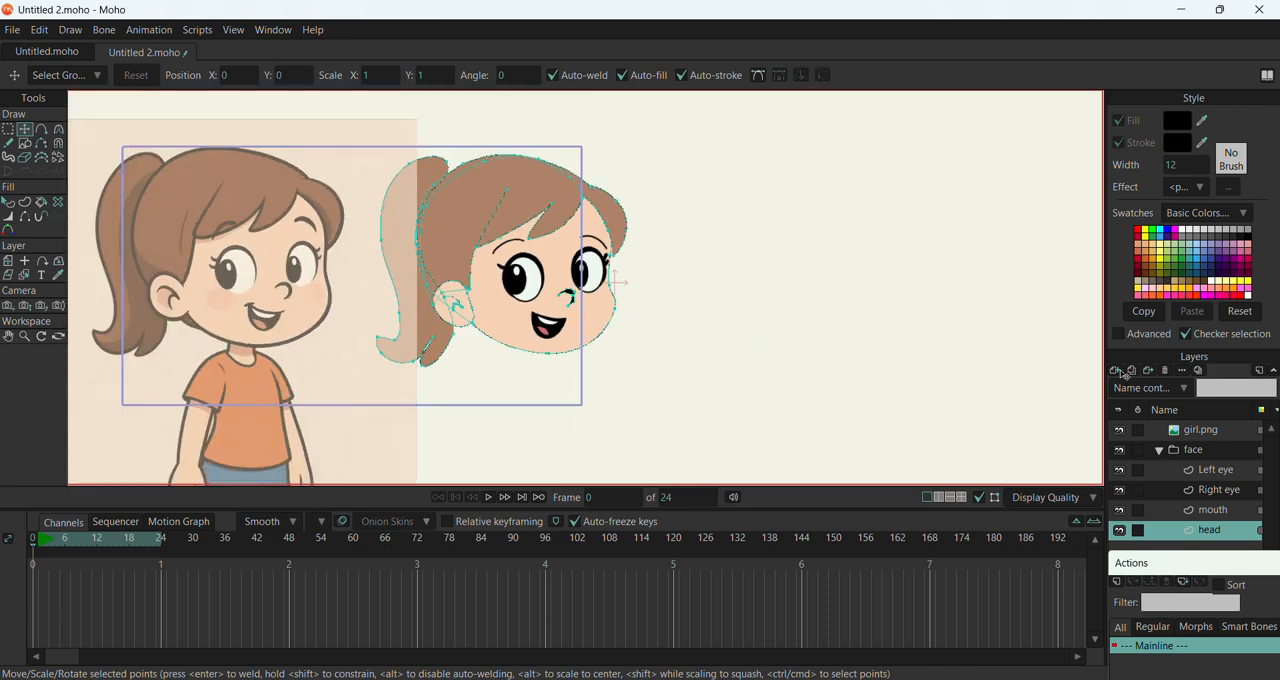
left_click(1200, 452)
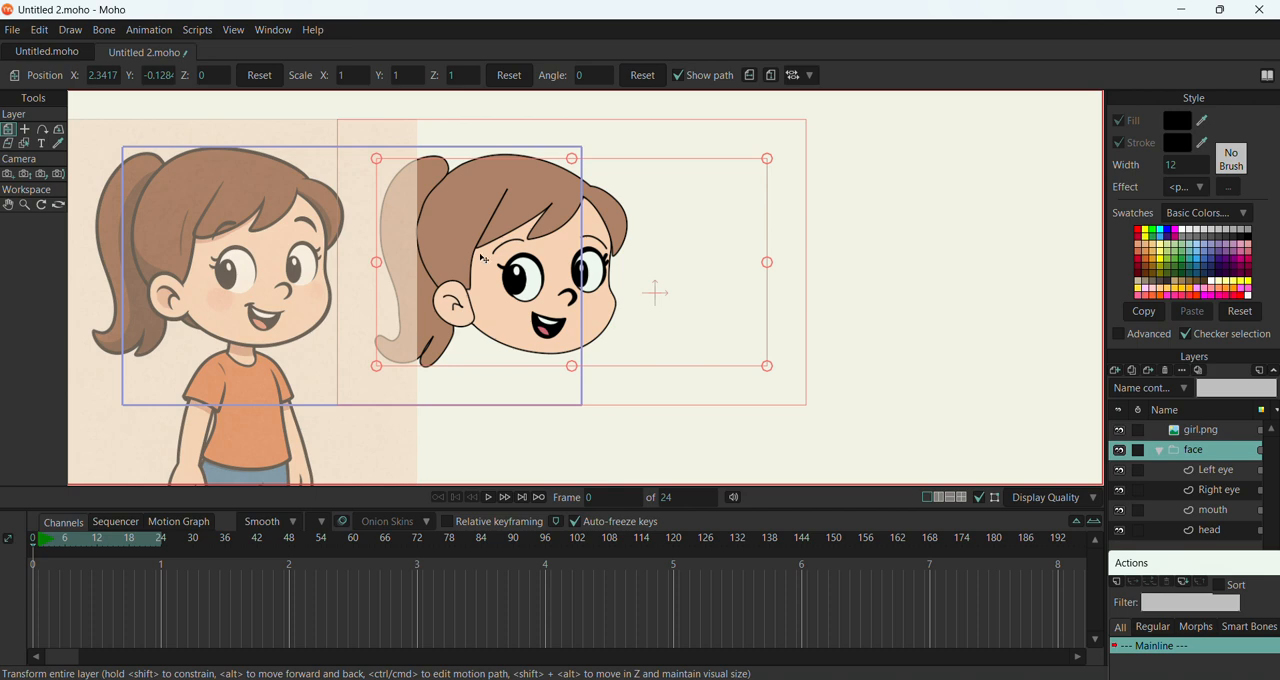
scroll(485, 259, "down", 3)
scroll(418, 237, "up", 5)
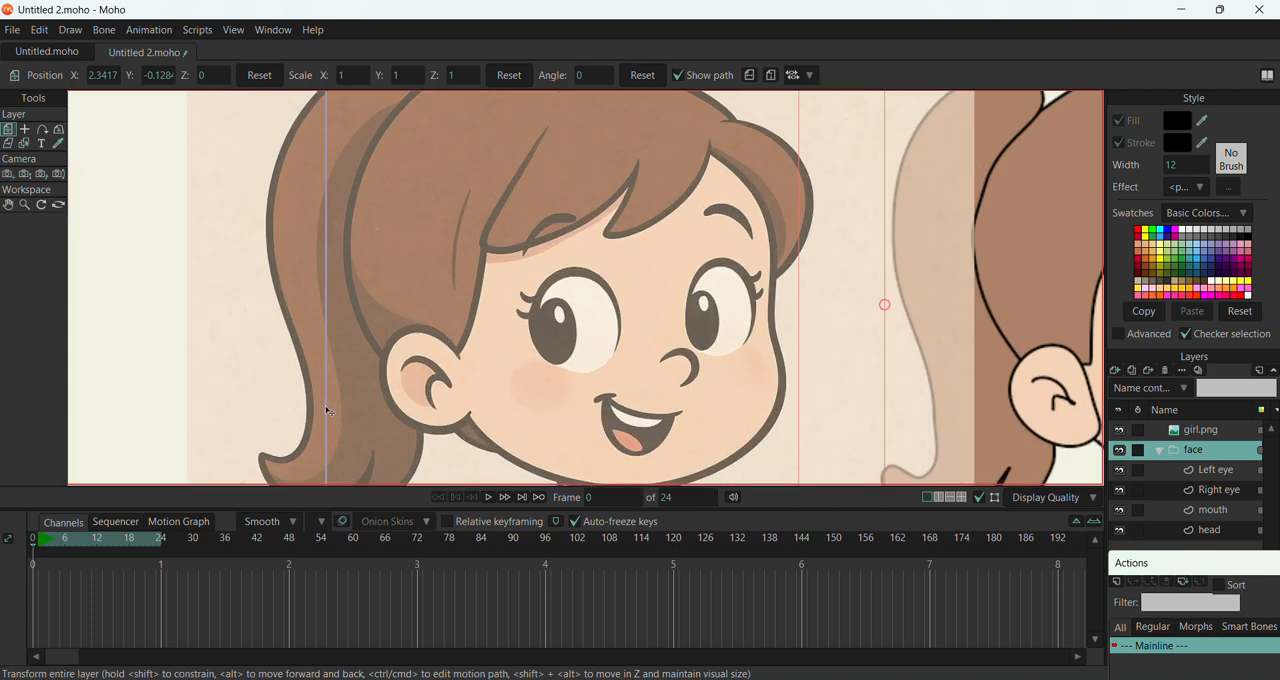
scroll(257, 206, "down", 4)
scroll(268, 183, "down", 3)
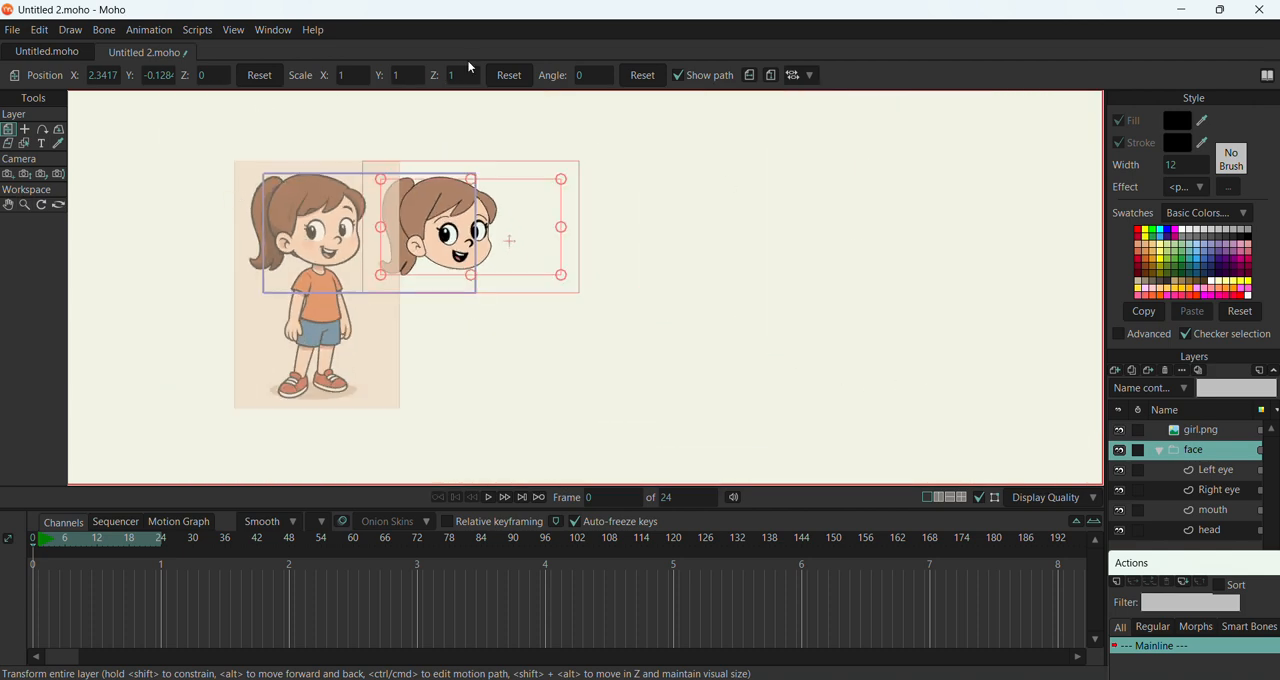
left_click(1205, 432)
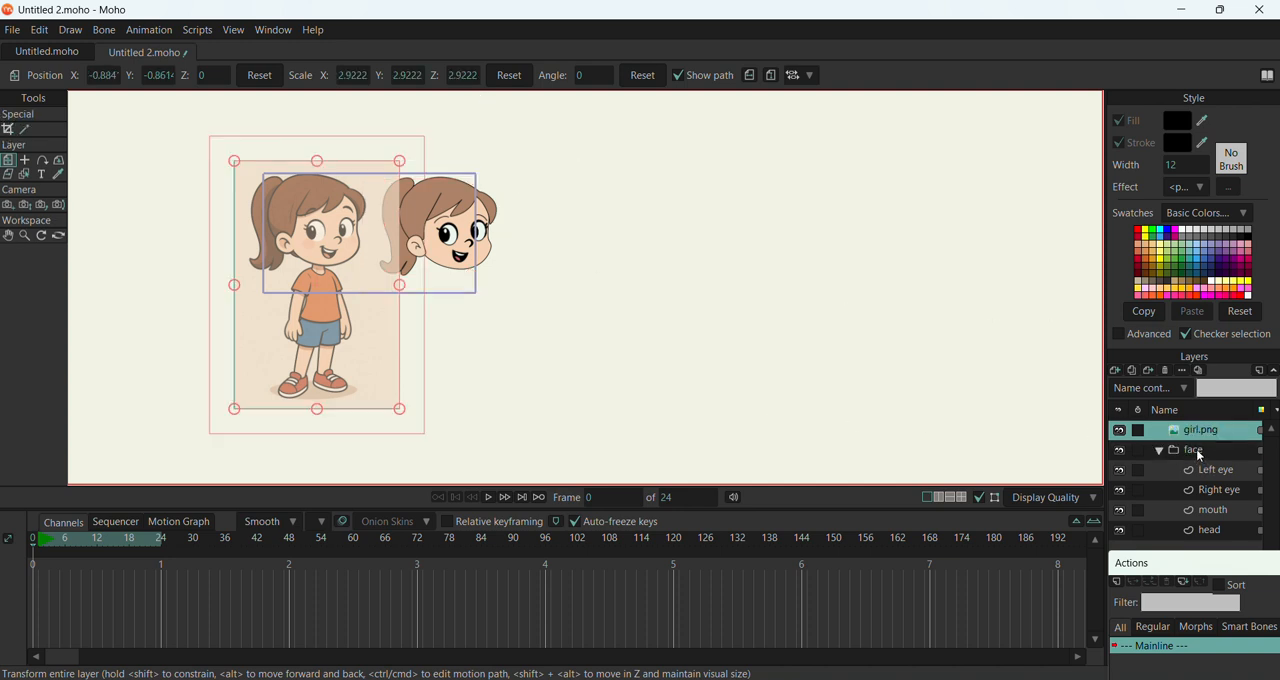
left_click(1192, 452)
left_click_drag(503, 233, 909, 175)
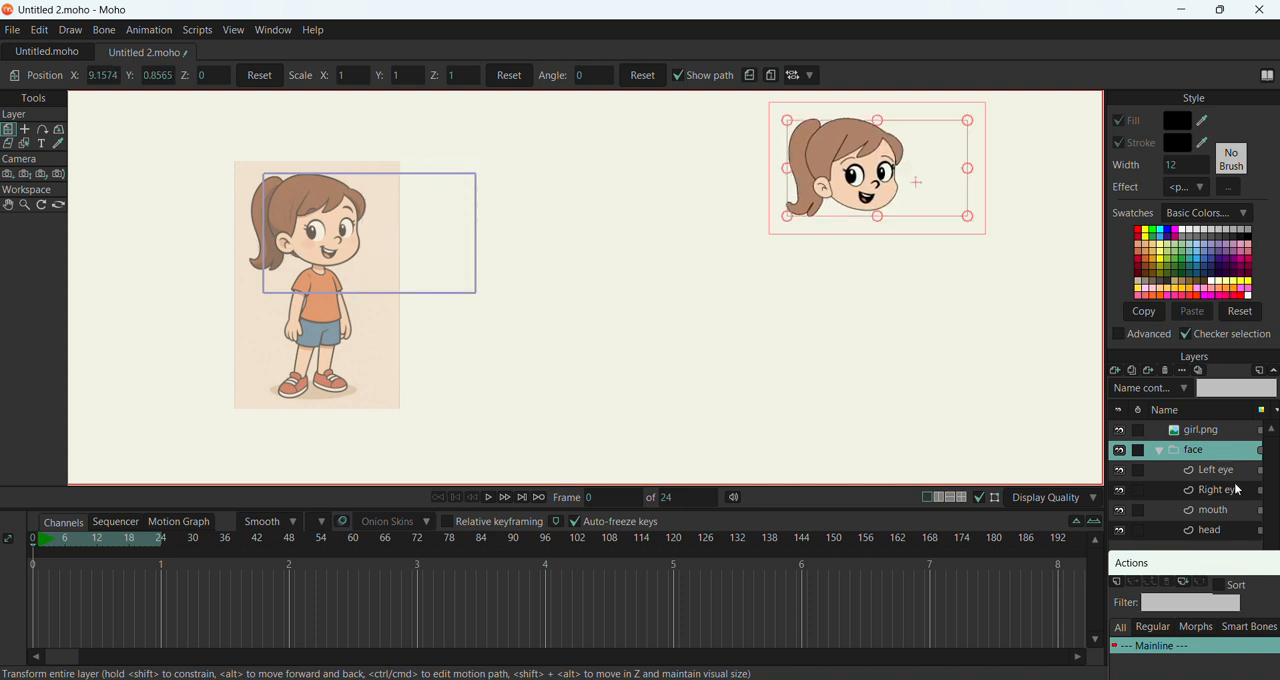
Move the girl.png reference image towards the face group, to about X 4.15, Y -0.60
left_click(1196, 432)
left_click_drag(367, 356, 666, 337)
scroll(666, 309, "up", 5)
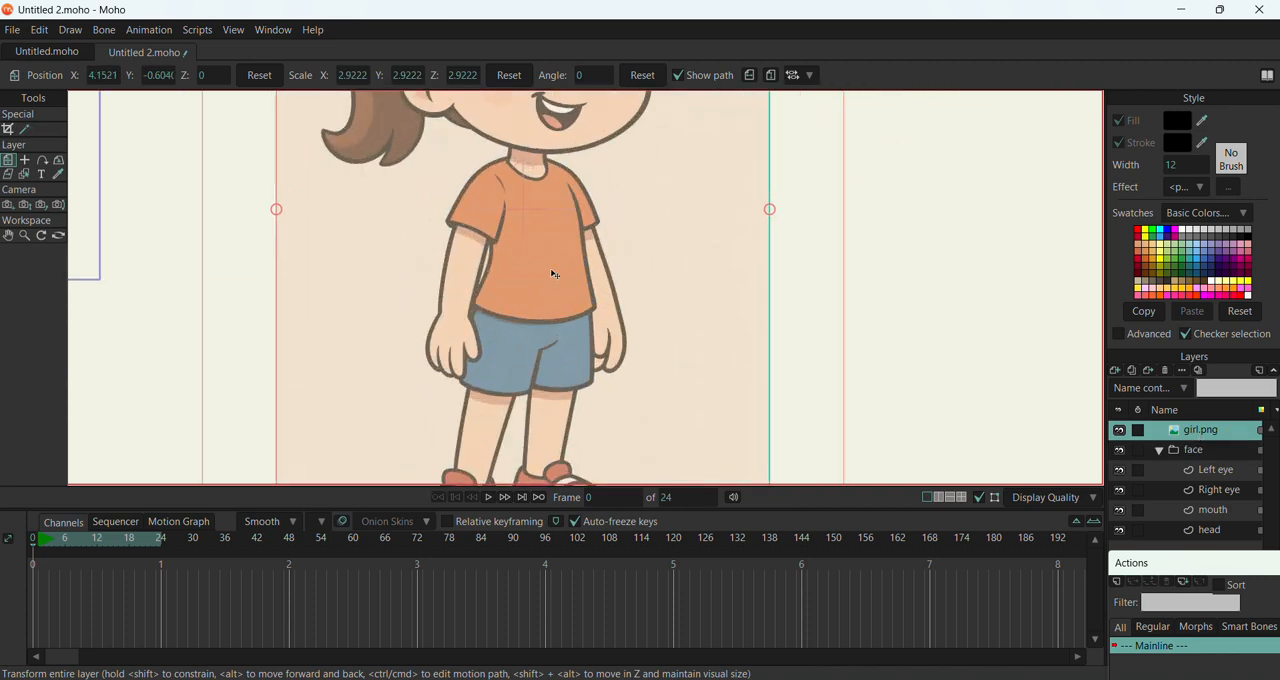
scroll(553, 274, "down", 5)
scroll(462, 284, "up", 1)
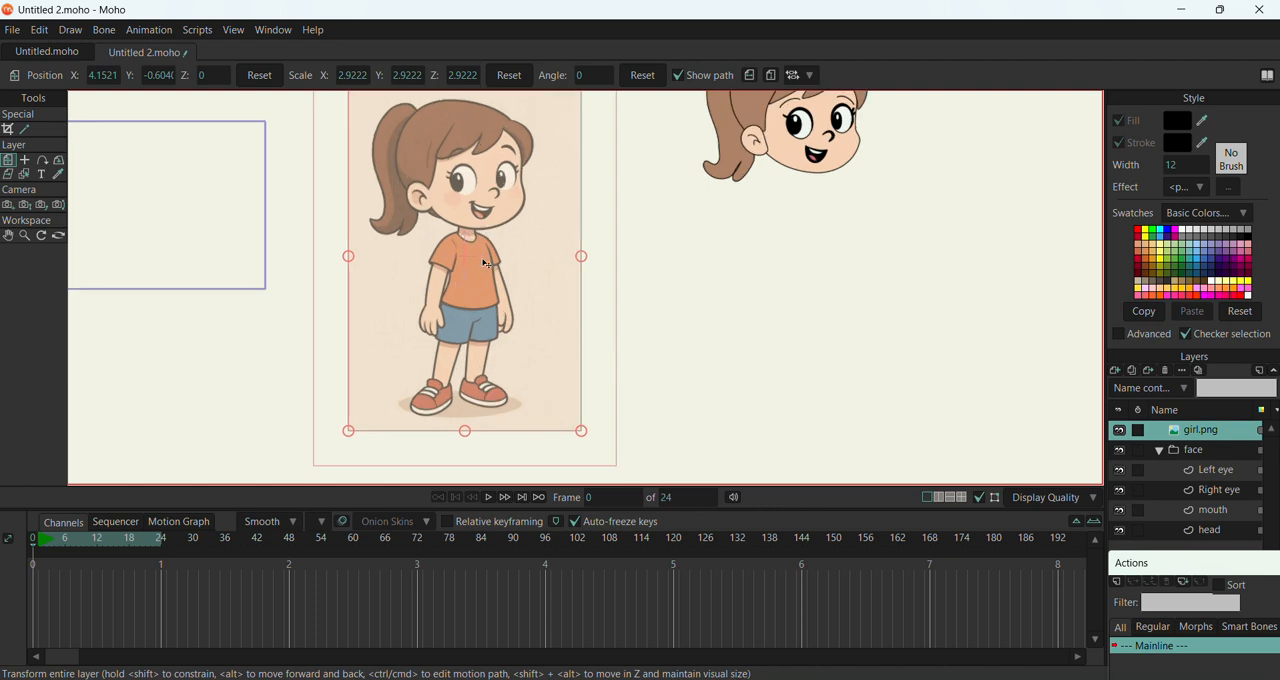
scroll(485, 263, "up", 3)
scroll(470, 265, "down", 1)
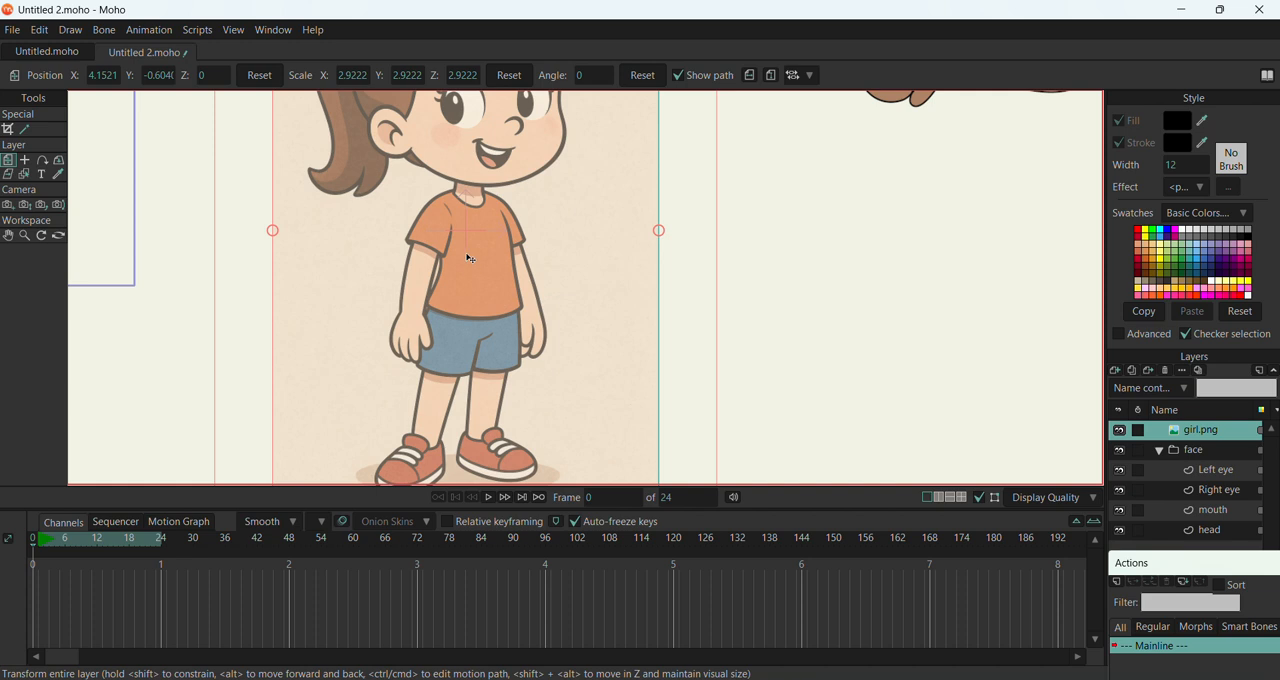
Collapse the face group and add a new vector layer named shirt above girl.png
left_click(1160, 452)
left_click(1127, 376)
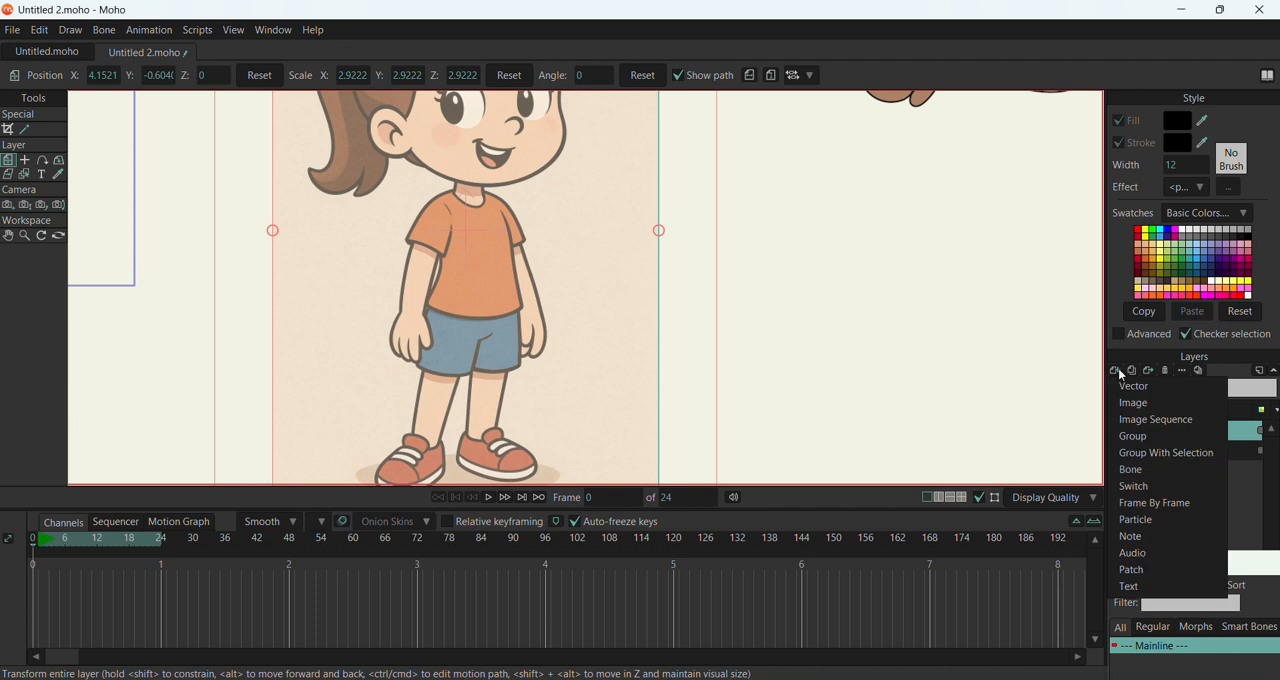
left_click(1130, 394)
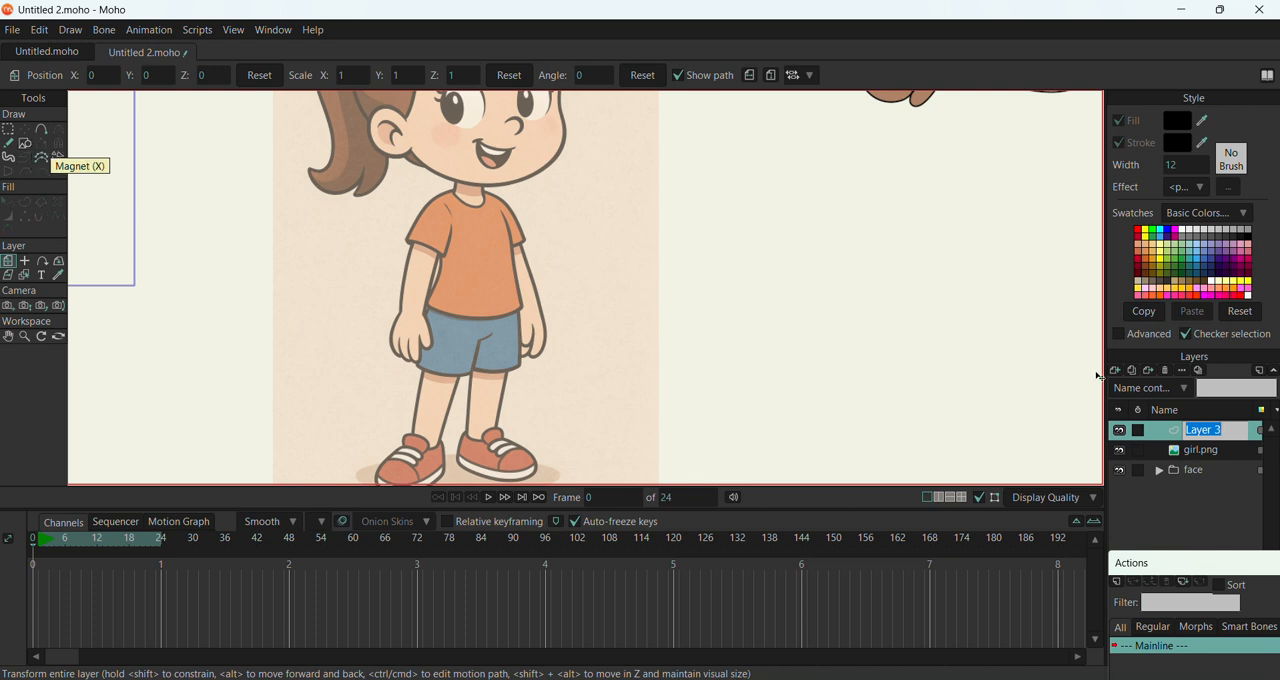
type("shirt")
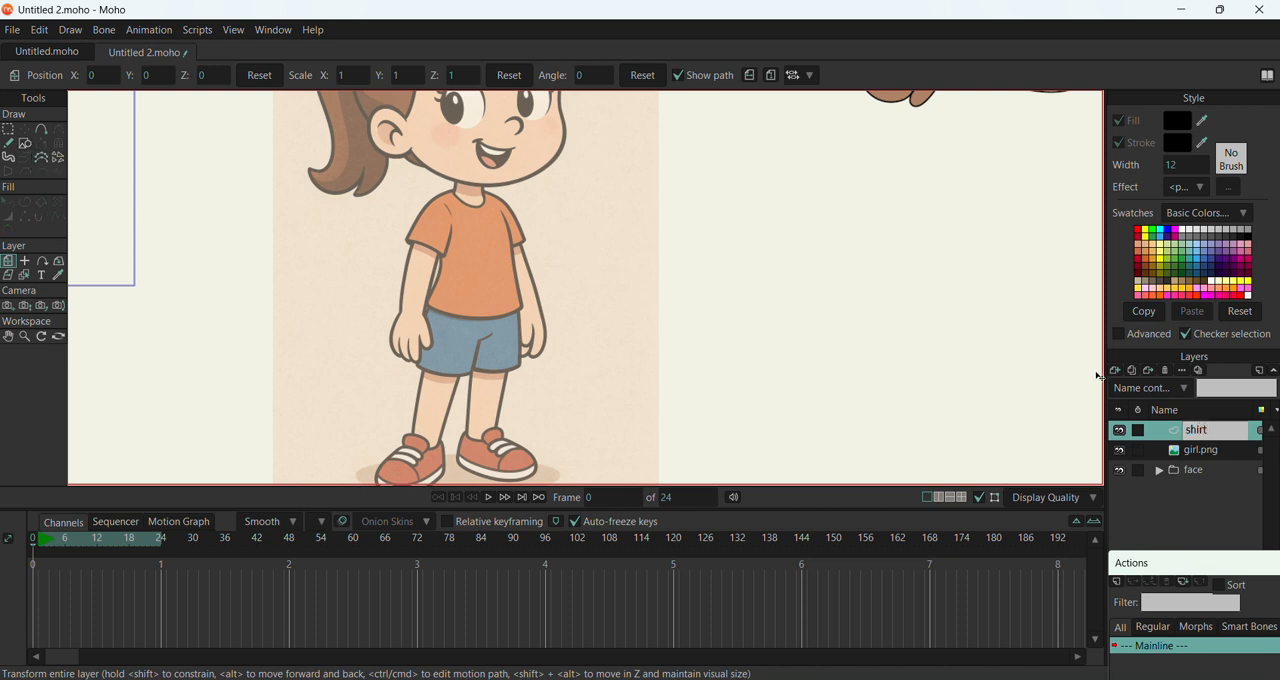
left_click(862, 387)
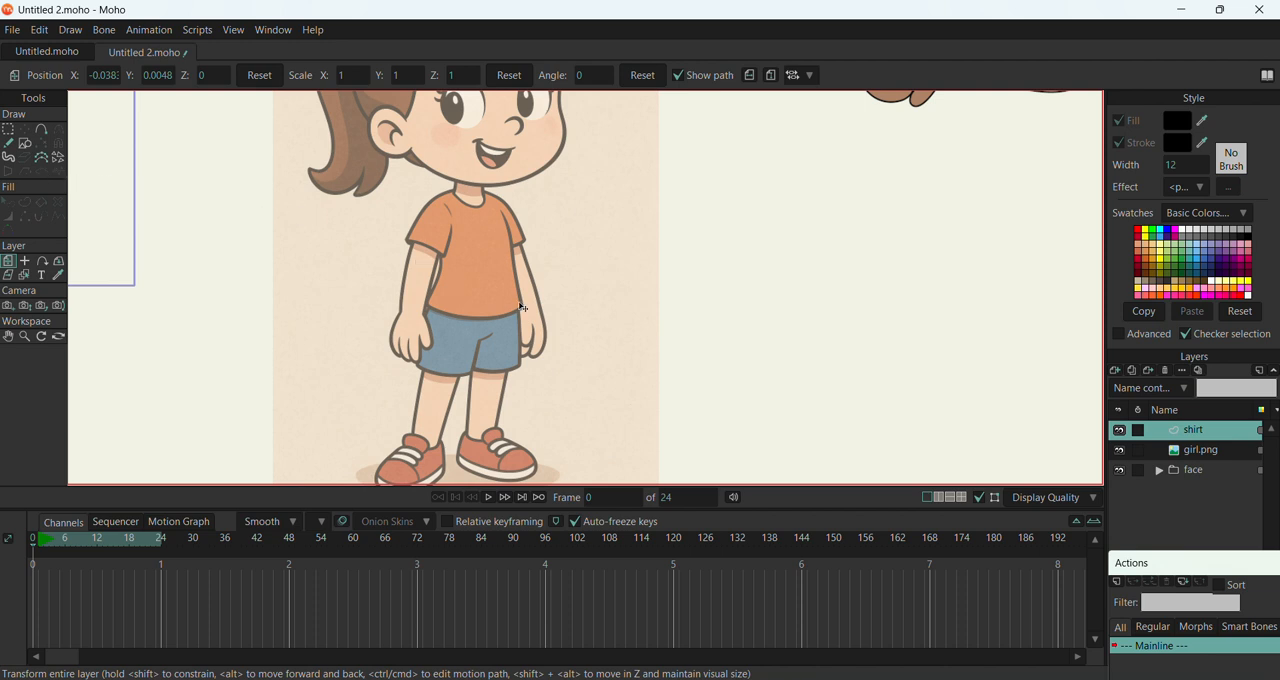
Trace the shirt's torso without sleeves as a closed point outline, following the shoulders, neckline, sides and hem
left_click(44, 131)
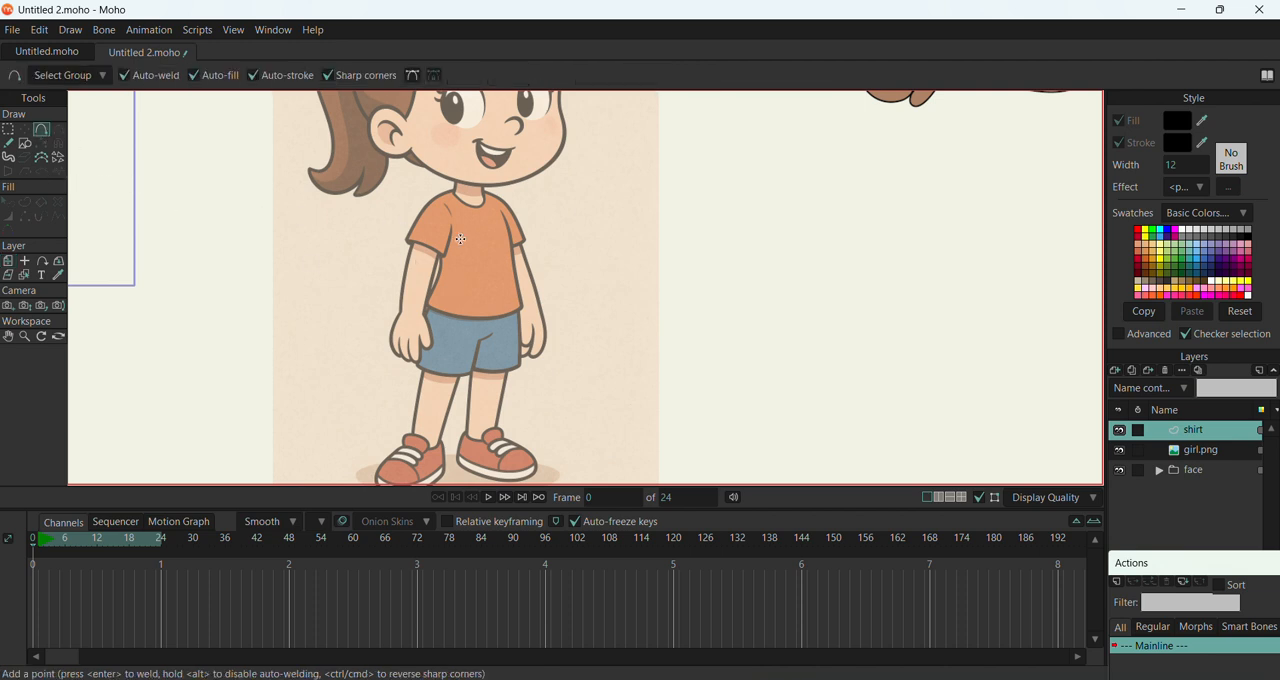
mouse_move(522, 307)
left_mouse_down()
mouse_move(476, 322)
mouse_move(424, 306)
mouse_move(441, 275)
mouse_move(430, 209)
left_mouse_up()
left_click_drag(432, 200, 451, 190)
left_click(475, 211)
left_click_drag(533, 306, 525, 308)
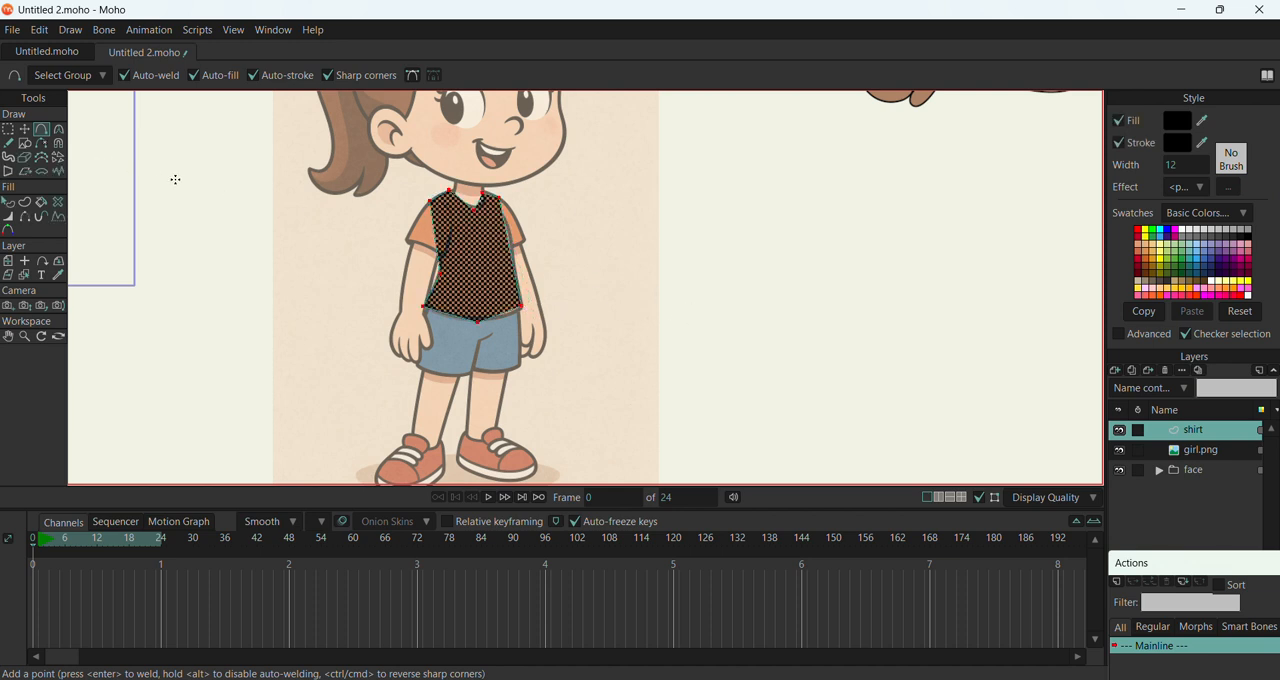
Give all shirt points a slight curvature of about 0.09 and round the right shoulder point to about 0.24
key("c")
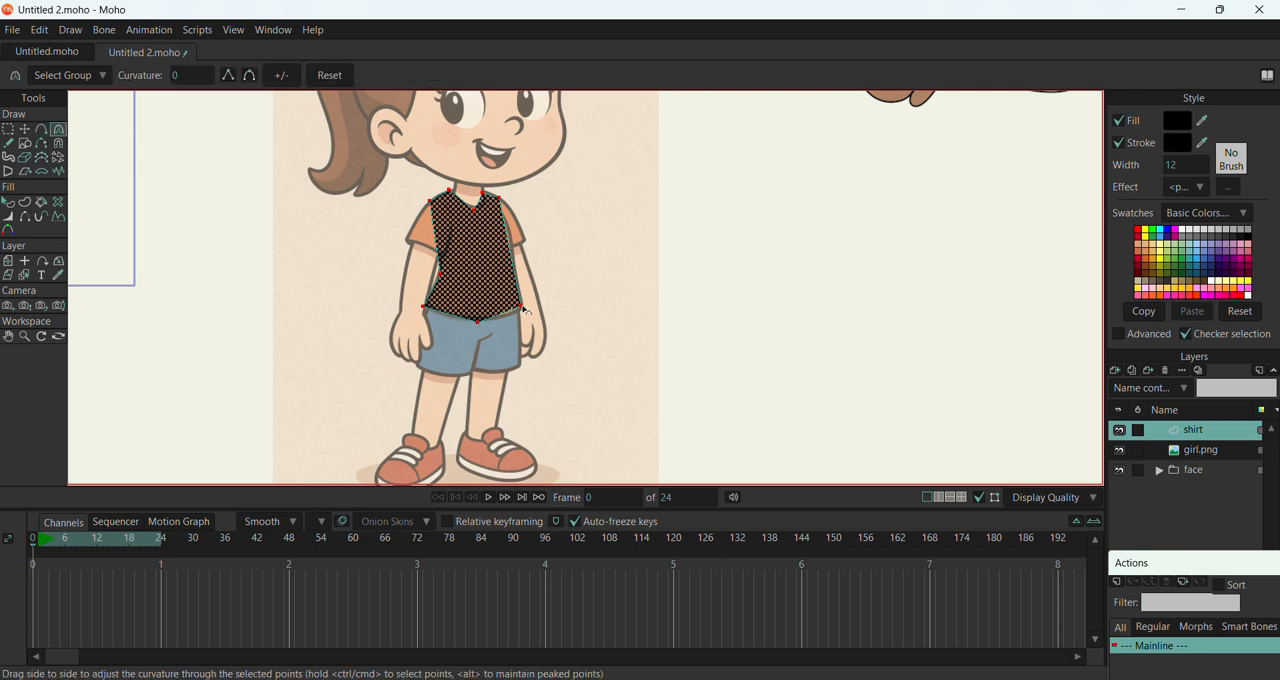
left_click_drag(527, 311, 617, 286)
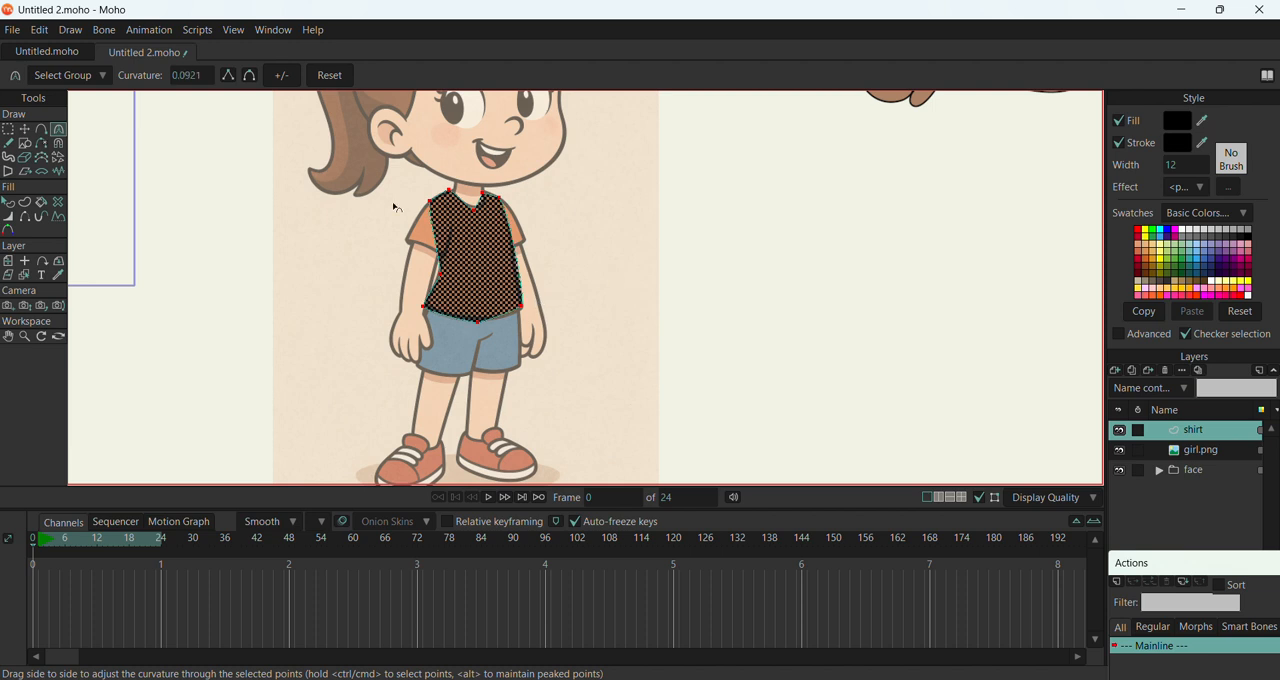
key("t")
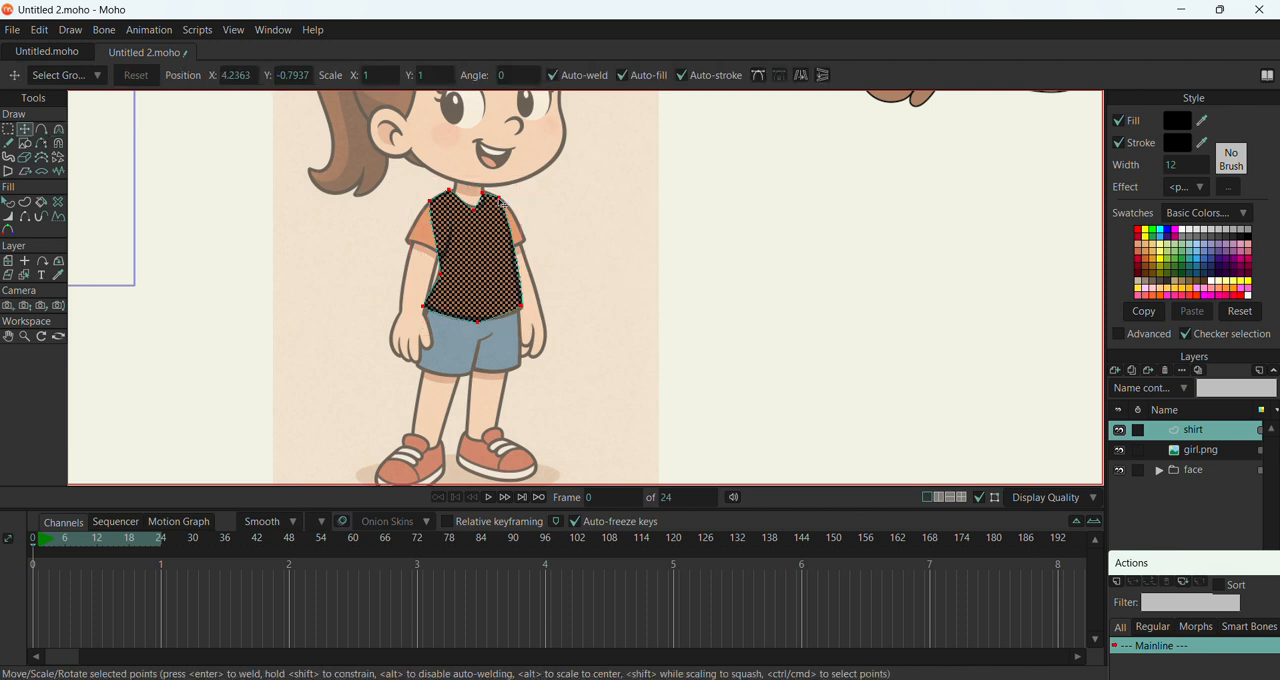
left_click(503, 203)
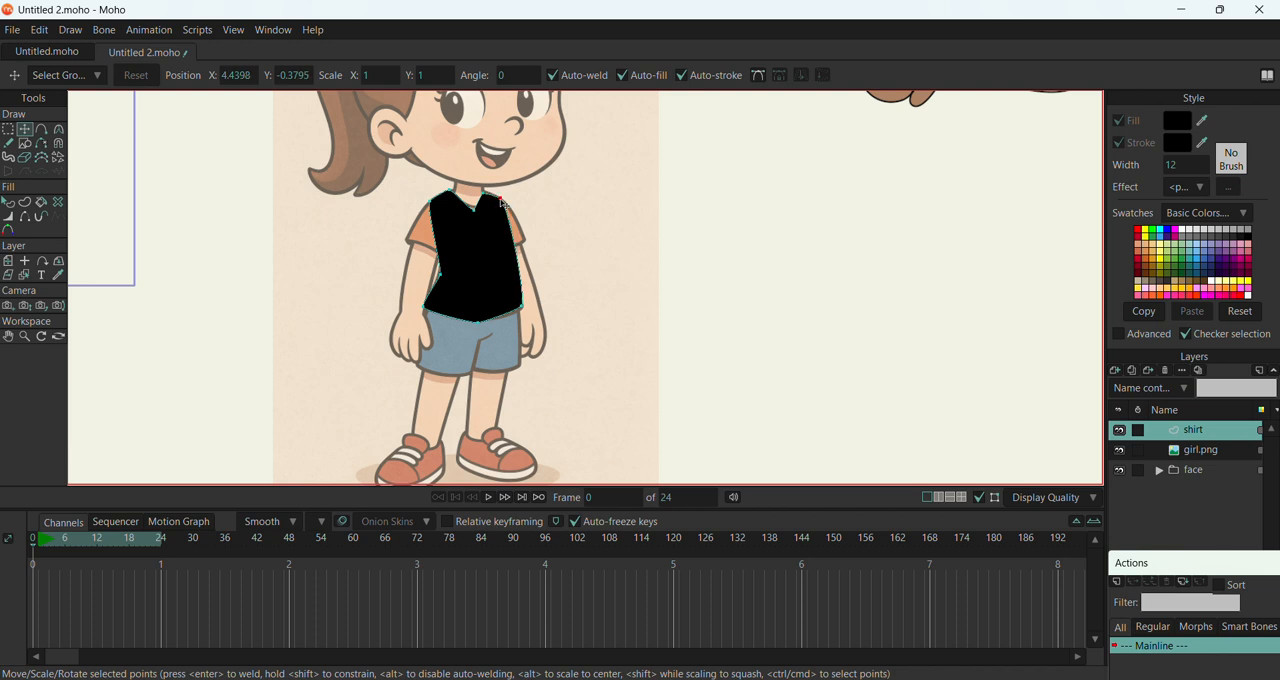
key("c")
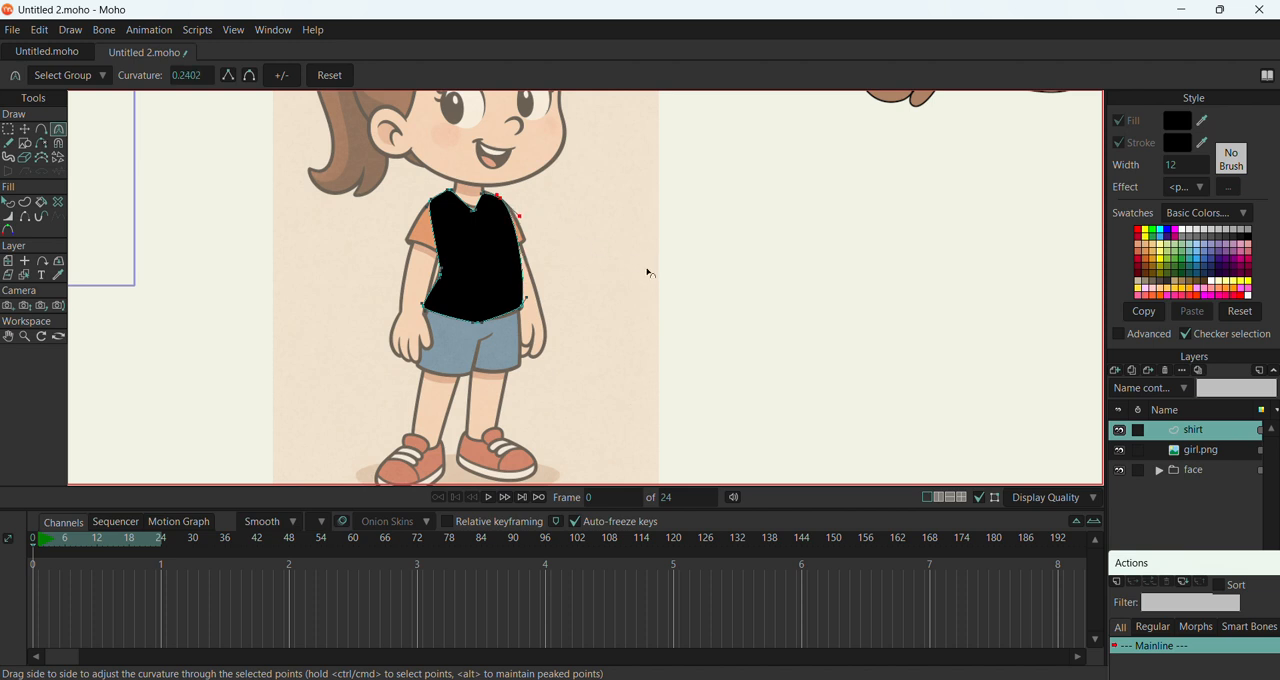
Curve the shirt's left waist point and hem midpoint, and set the lower right corner's curvature to about 0.14
left_click_drag(444, 279, 570, 316)
left_click_drag(481, 326, 651, 323)
left_click_drag(527, 313, 580, 306)
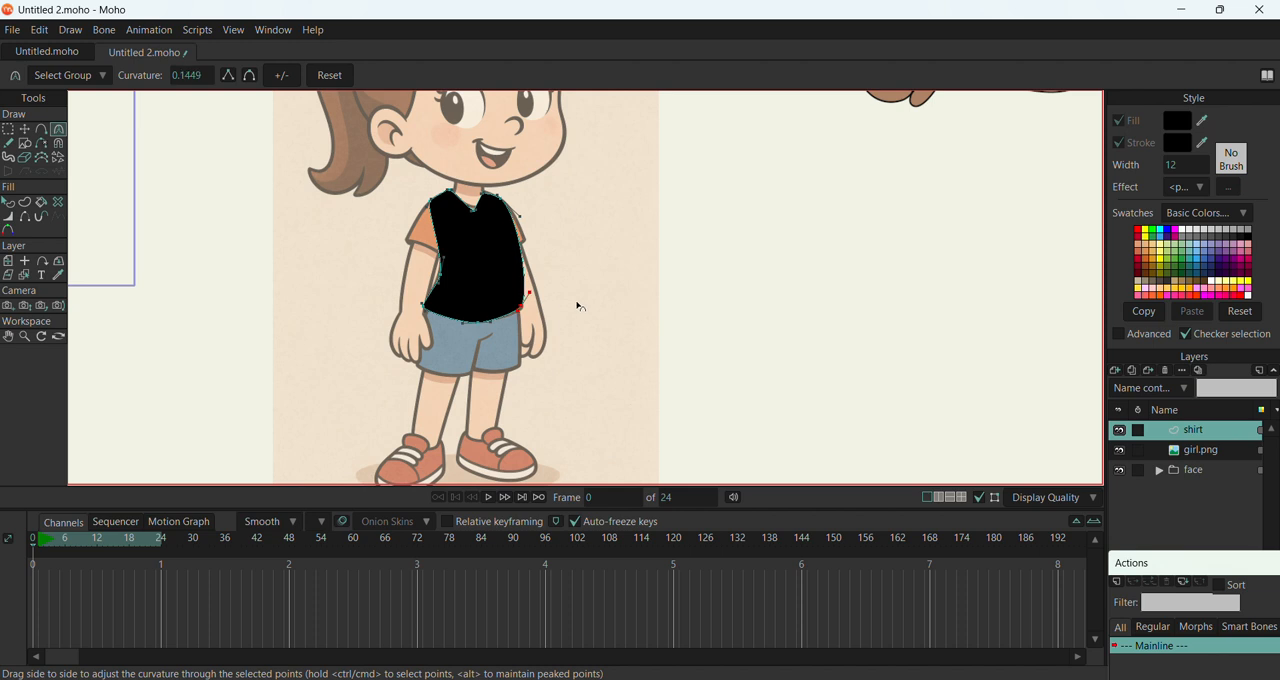
Refine the curves at the shirt's neckline, right shoulder, left waist and both hem corners, with the lower left corner at about 0.32
left_click_drag(449, 192, 577, 209)
left_click_drag(498, 199, 524, 208)
left_click_drag(436, 278, 531, 224)
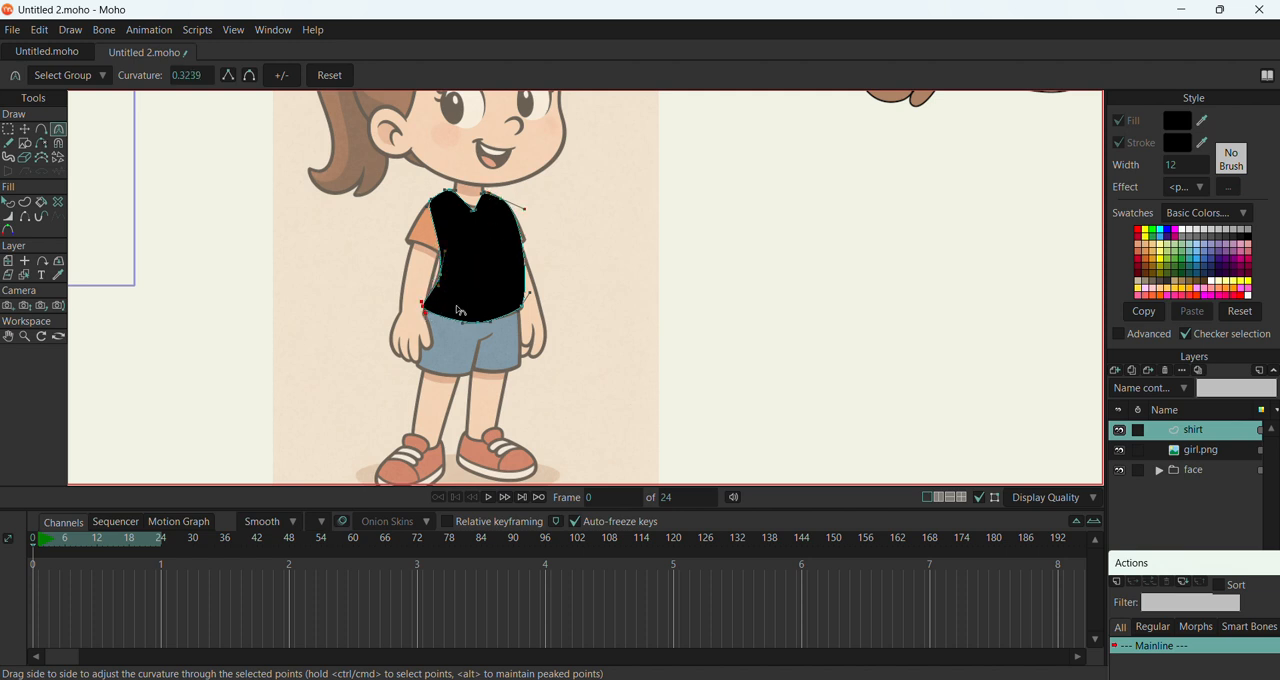
left_click(521, 309)
left_click_drag(562, 309, 506, 294)
Fill the shirt shape with a reddish-orange swatch from the basic colours
left_click(25, 130)
key("ctrl+a")
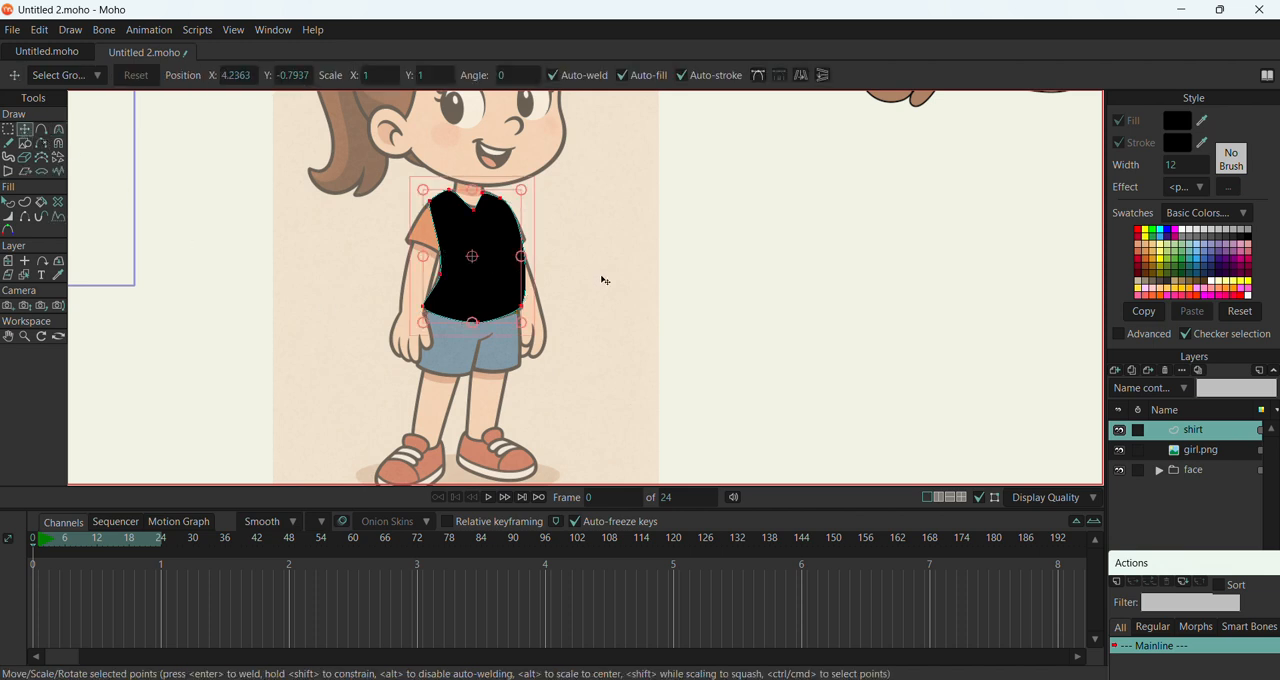
left_click(8, 202)
left_click(489, 261)
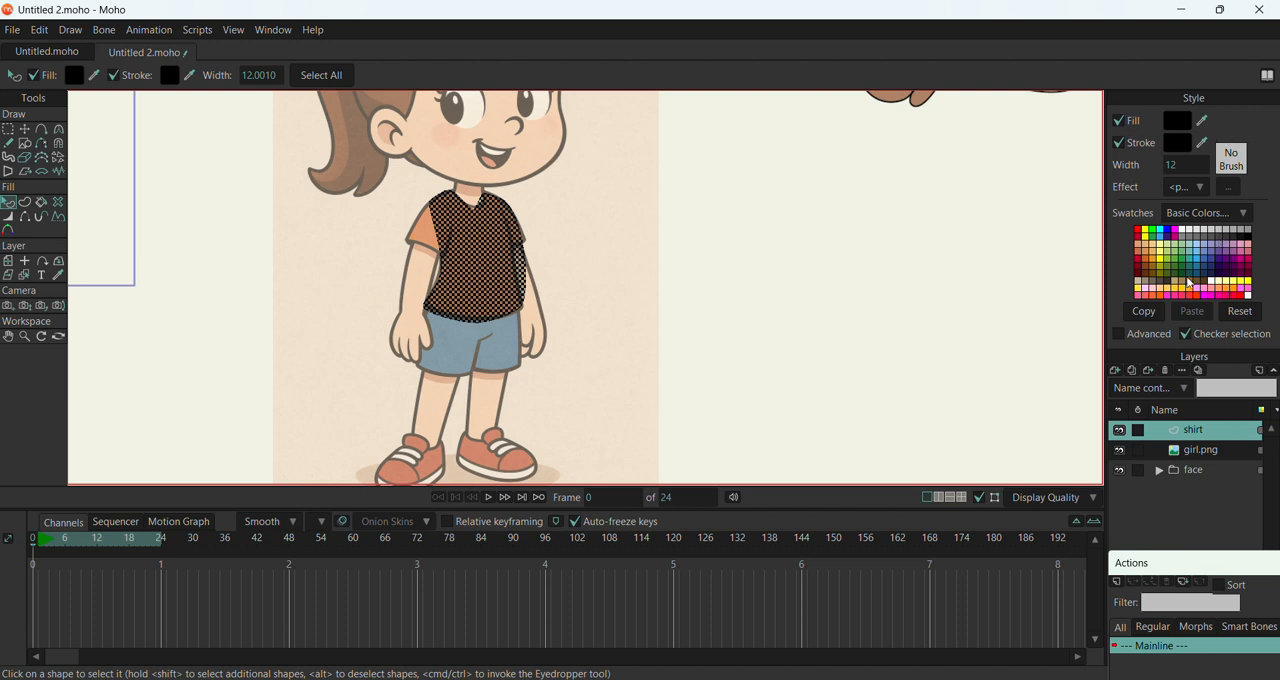
left_click(1140, 257)
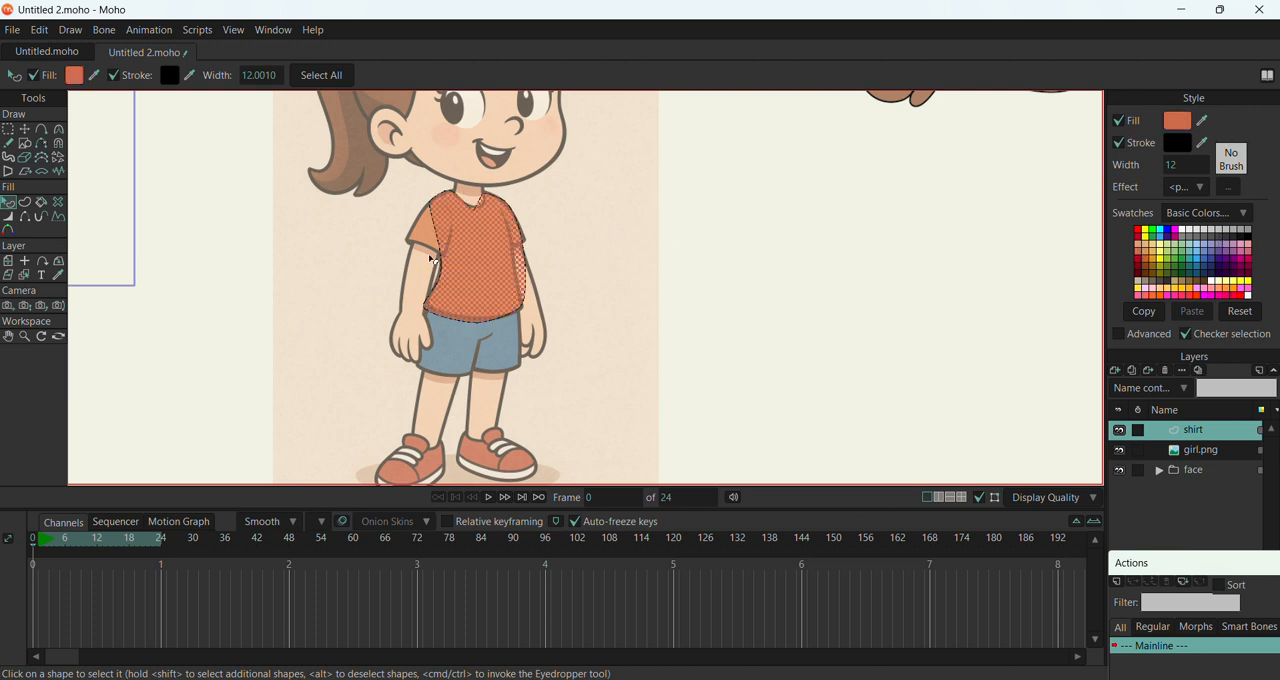
Recolour the shirt's fill with the lighter orange sampled from the reference girl's sleeve
left_click(25, 129)
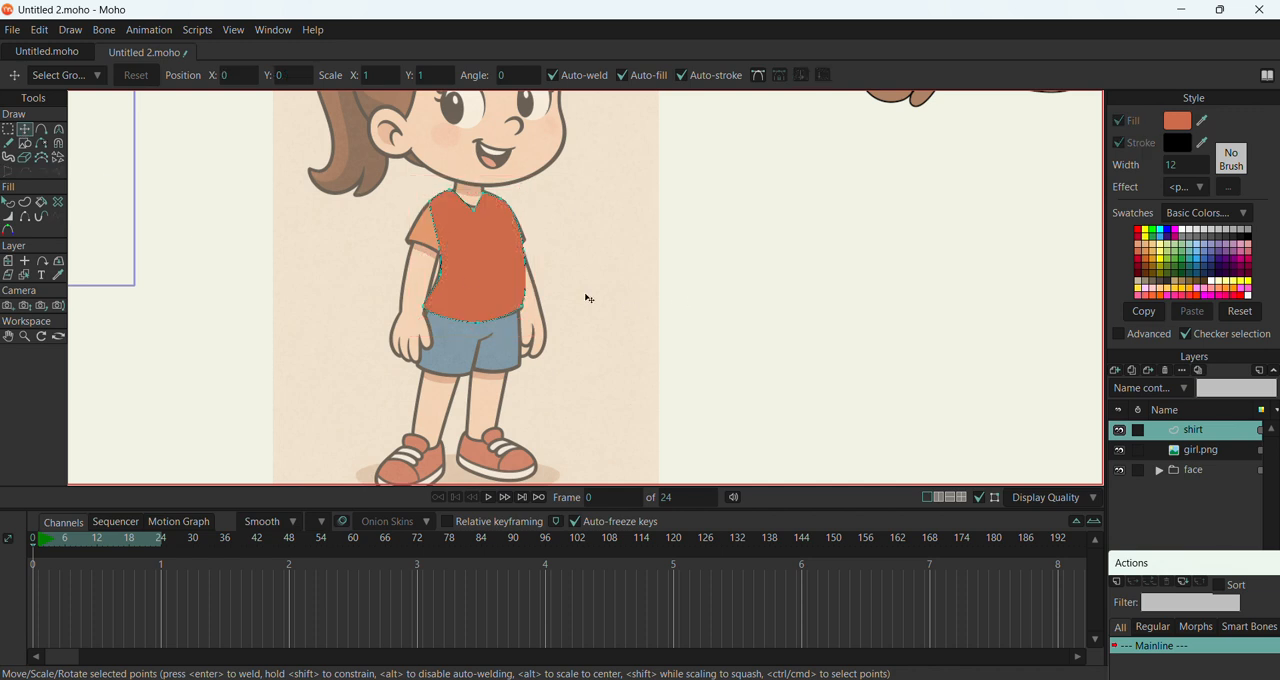
left_click(460, 268)
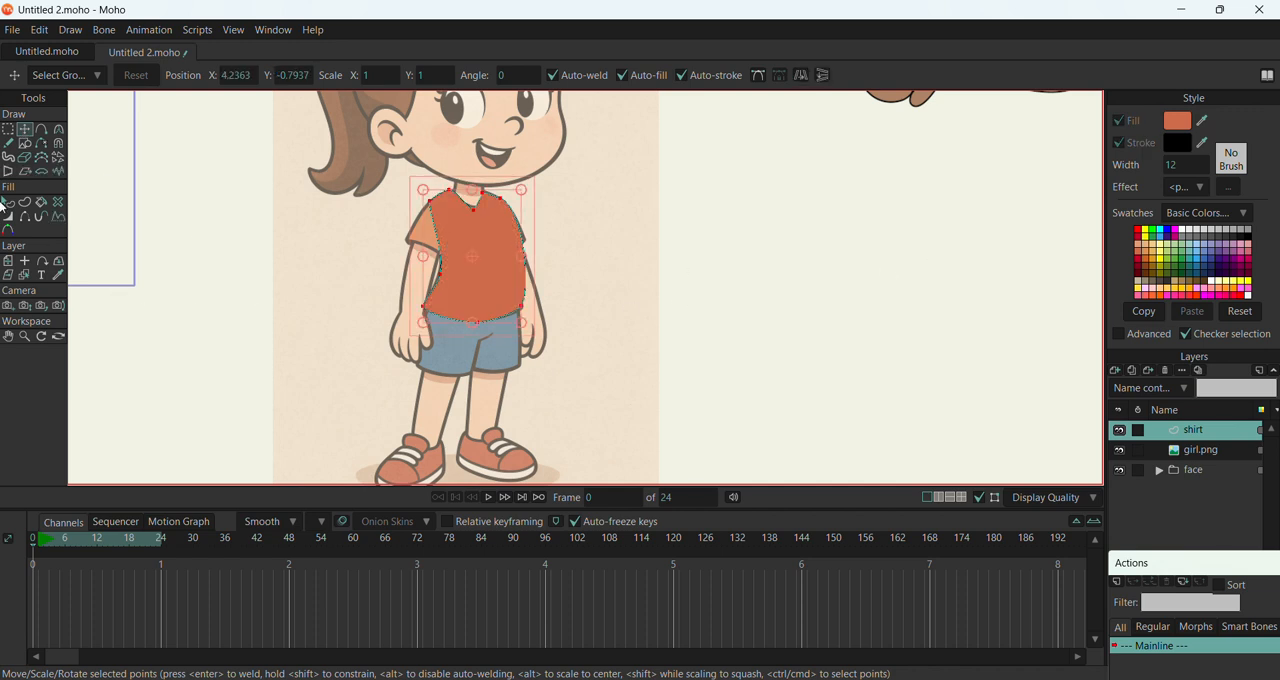
left_click(6, 204)
left_click(503, 268)
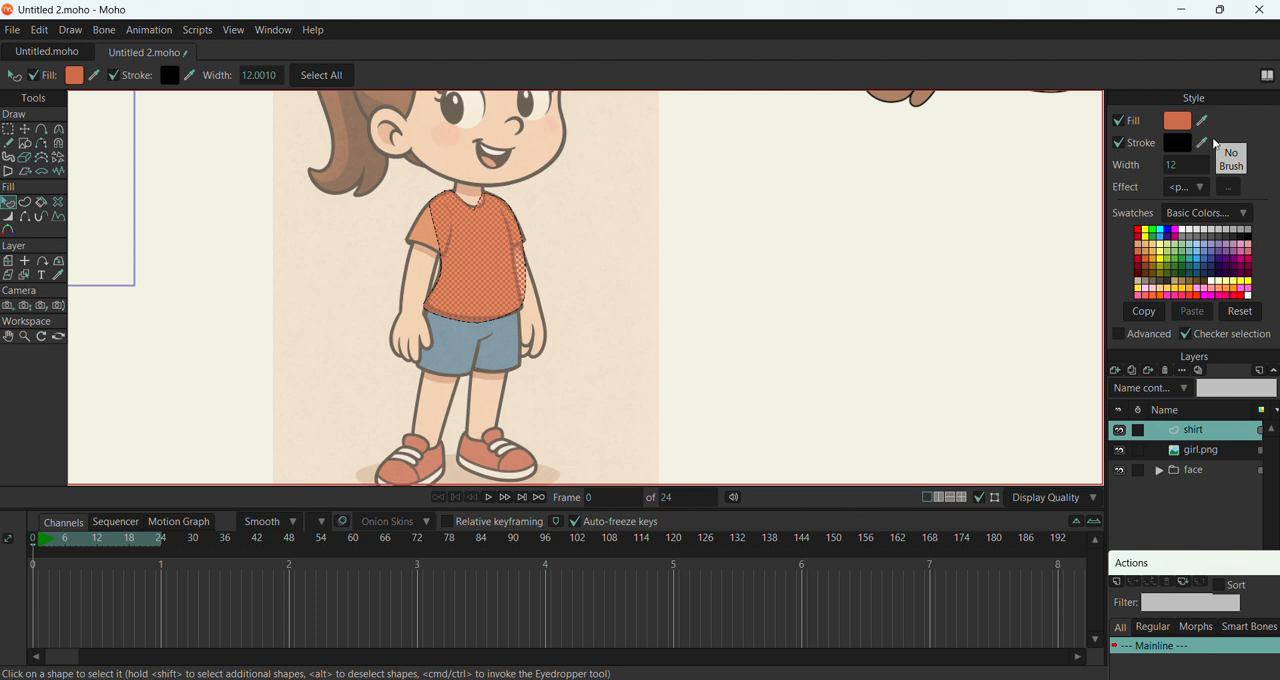
left_click(405, 240, "ctrl")
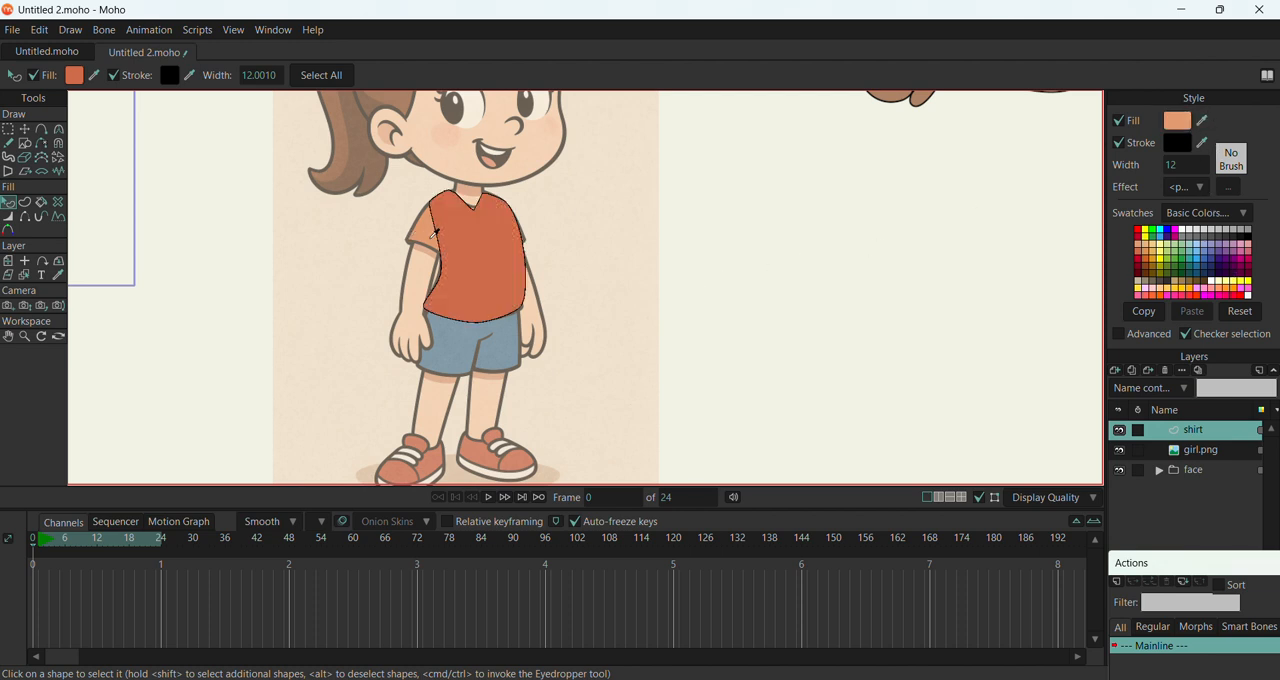
left_click(618, 304)
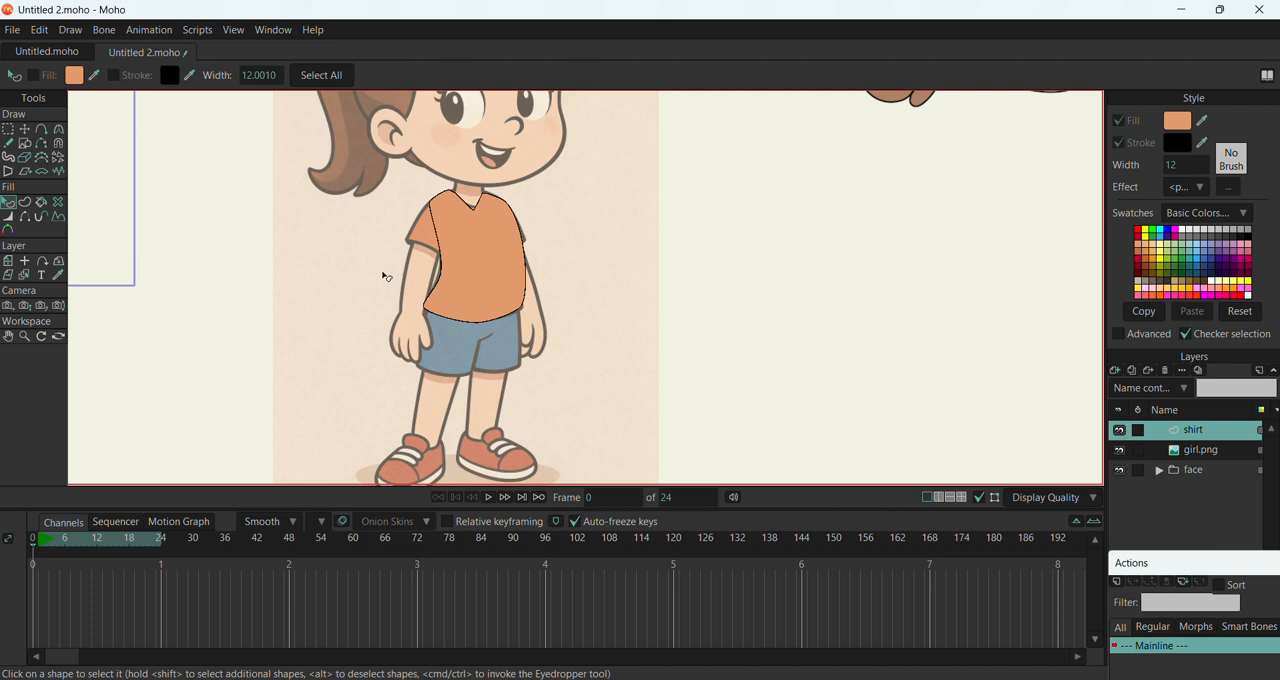
left_click(505, 283)
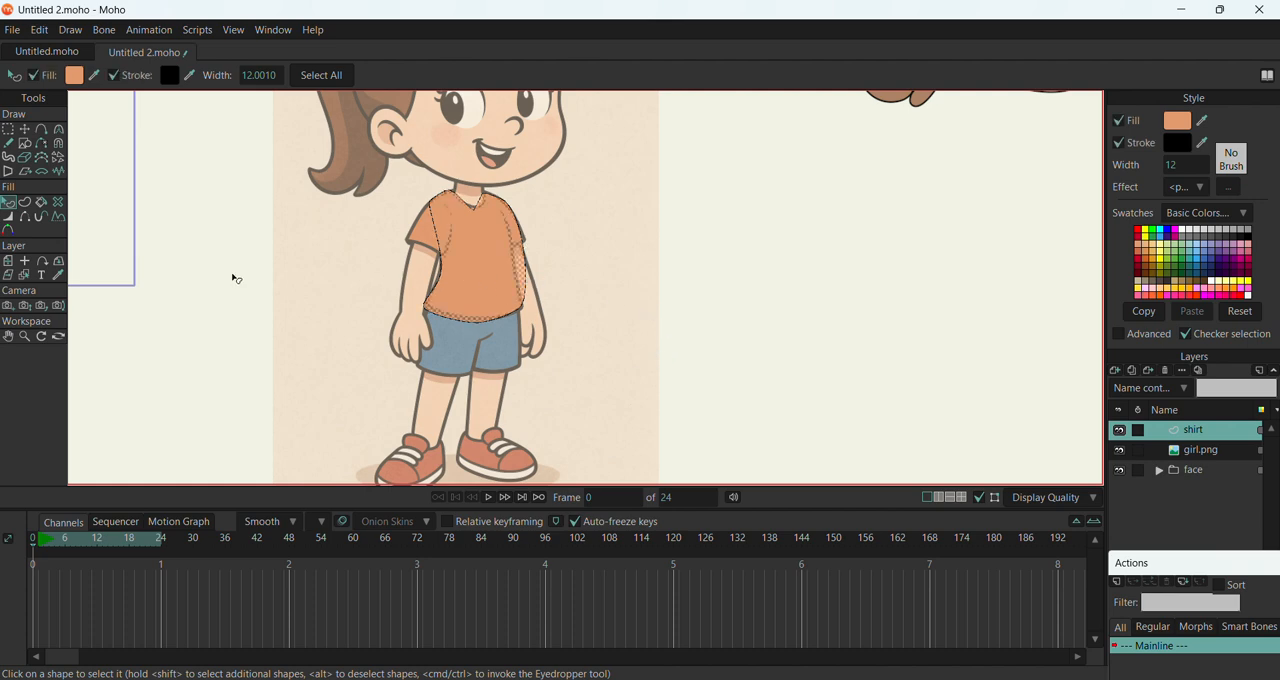
Reposition the shirt's points at both hem corners, the shoulder and the neckline to match the reference girl's shirt
scroll(456, 307, "down", 3)
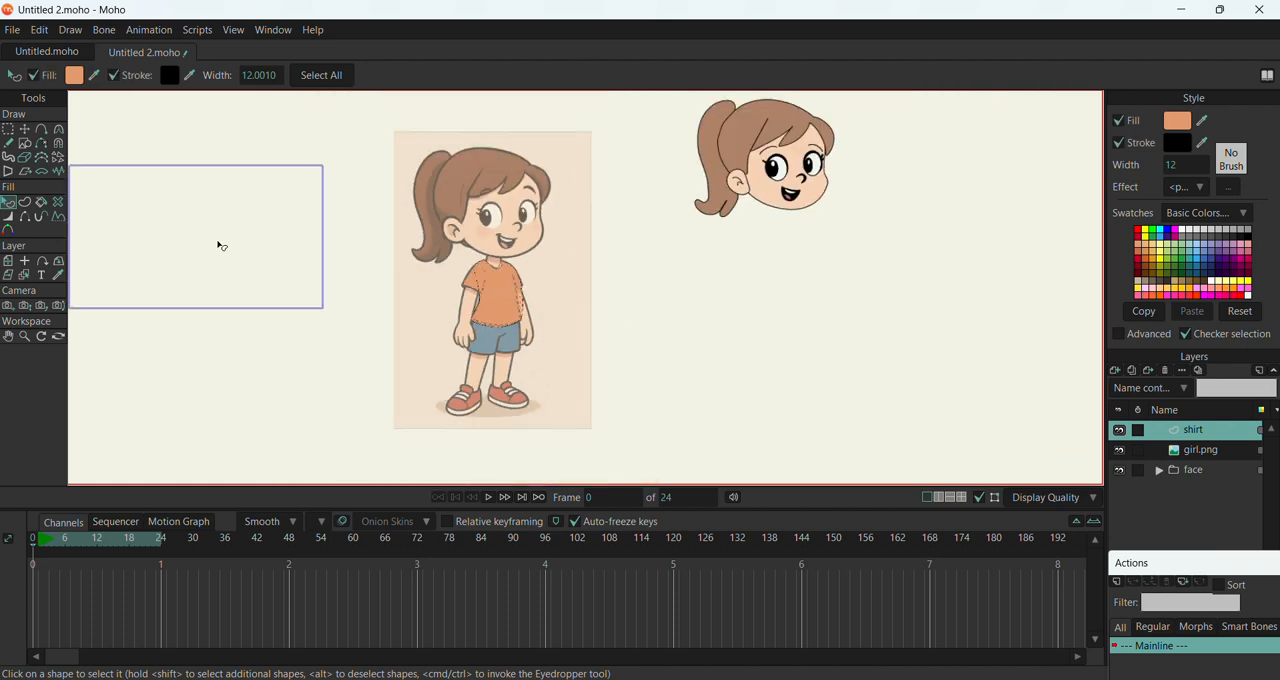
left_click(27, 144)
left_click_drag(603, 239, 604, 242)
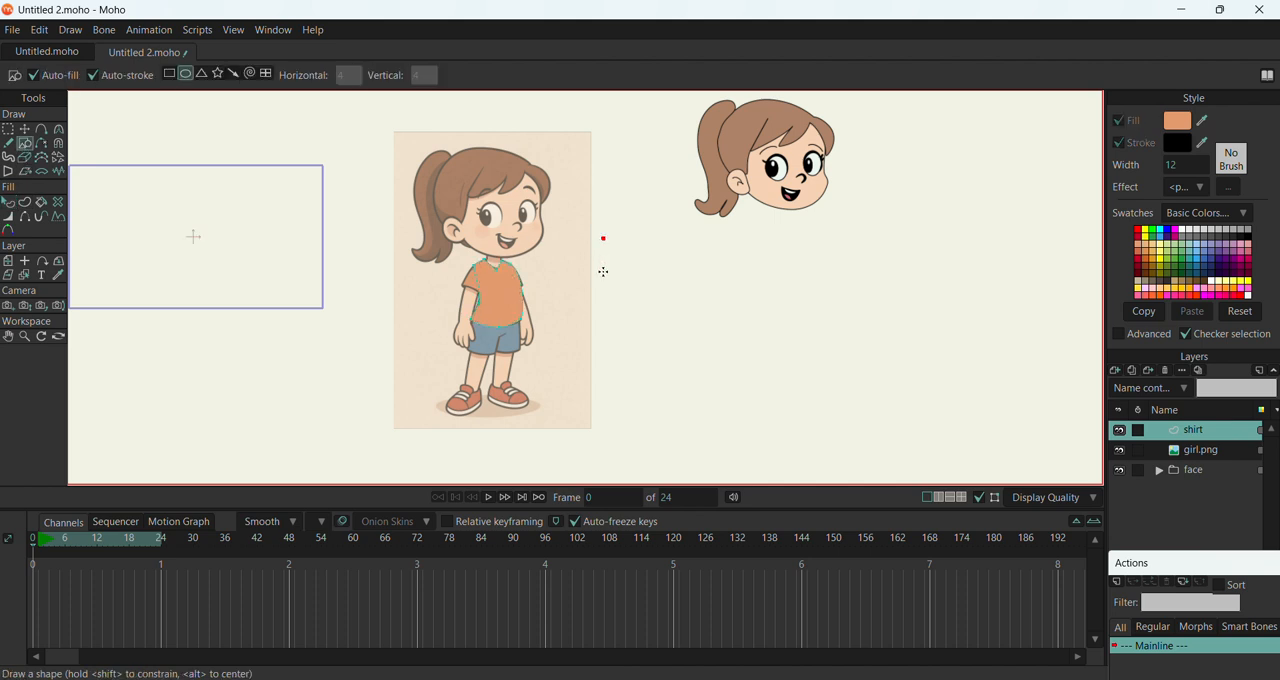
left_click(26, 130)
scroll(528, 300, "up", 2)
scroll(528, 300, "up", 2)
left_click(456, 262)
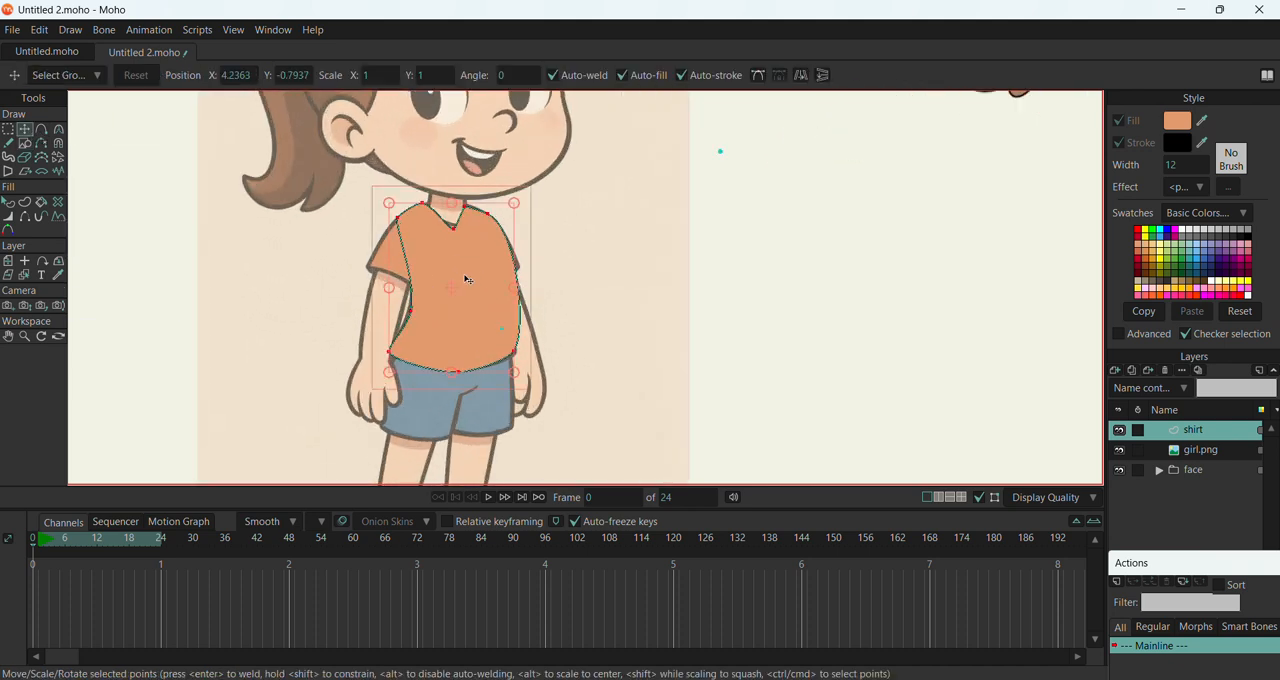
mouse_move(460, 269)
left_mouse_down()
mouse_move(470, 291)
mouse_move(457, 266)
mouse_move(459, 278)
left_mouse_up()
left_click(513, 357)
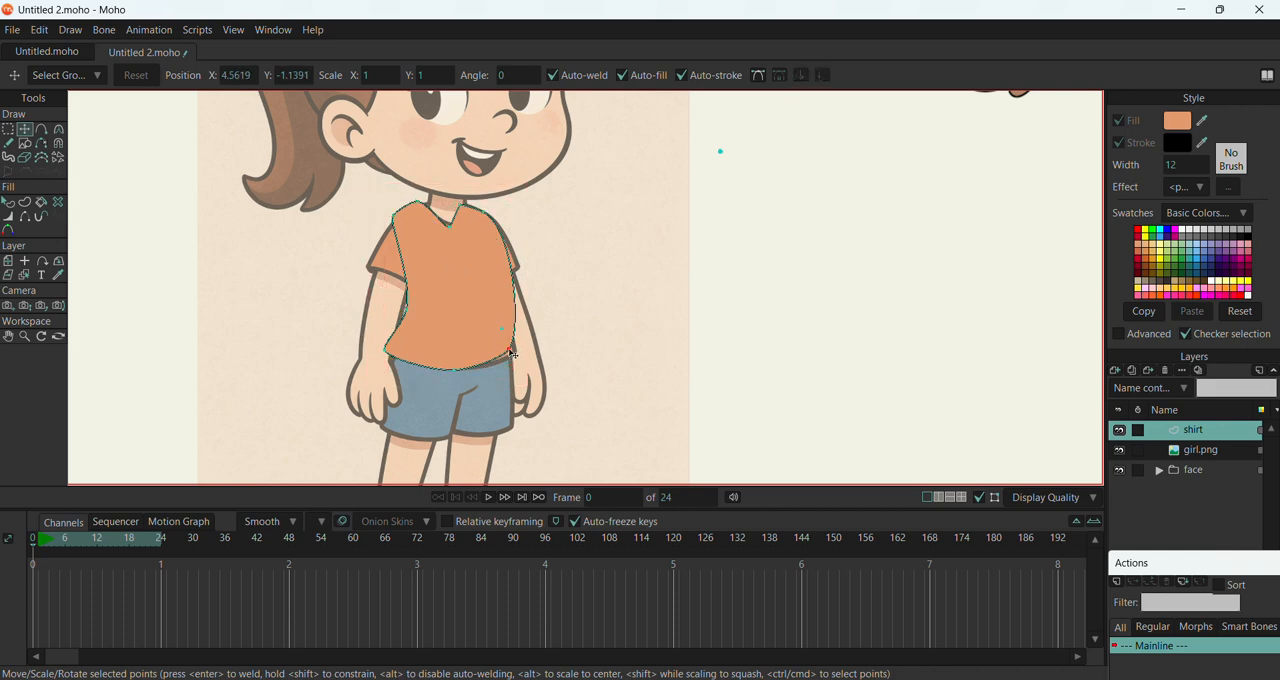
left_click_drag(466, 314, 390, 352)
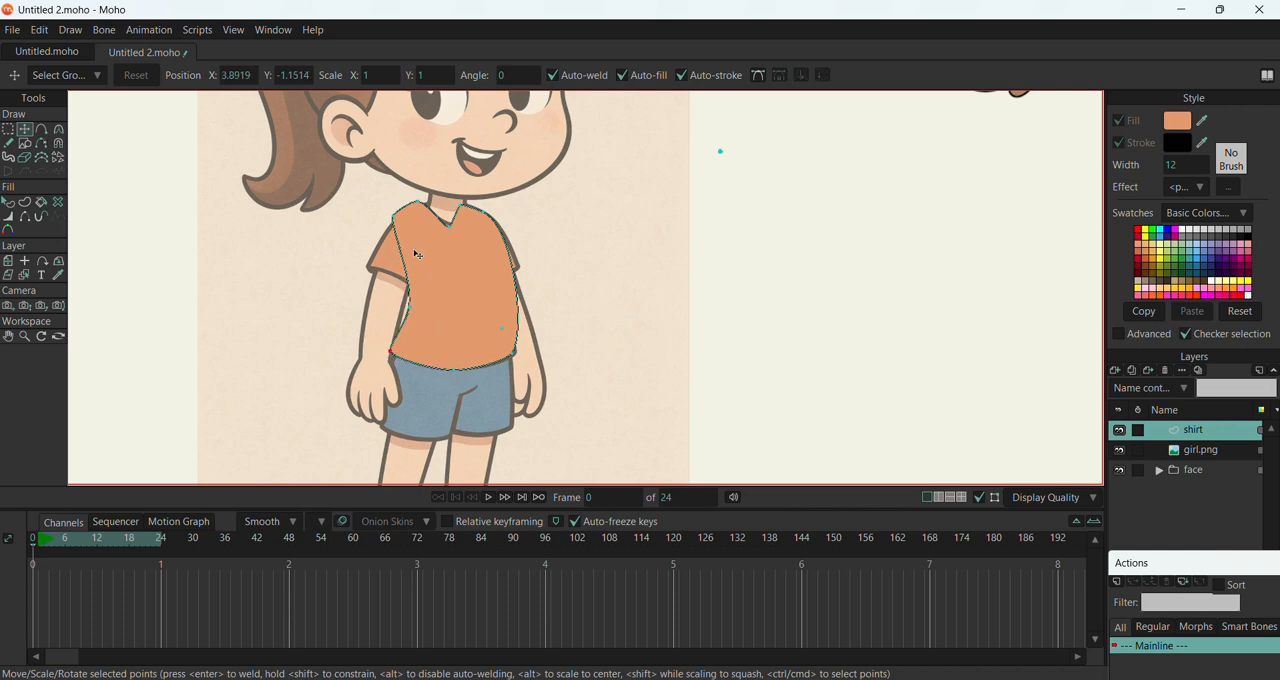
left_click_drag(395, 217, 451, 225)
Smooth the shirt's neckline and set the curvature to about 0.09 at its right end and 0.18 at the lower right hem corner
left_click(59, 129)
scroll(481, 232, "up", 3)
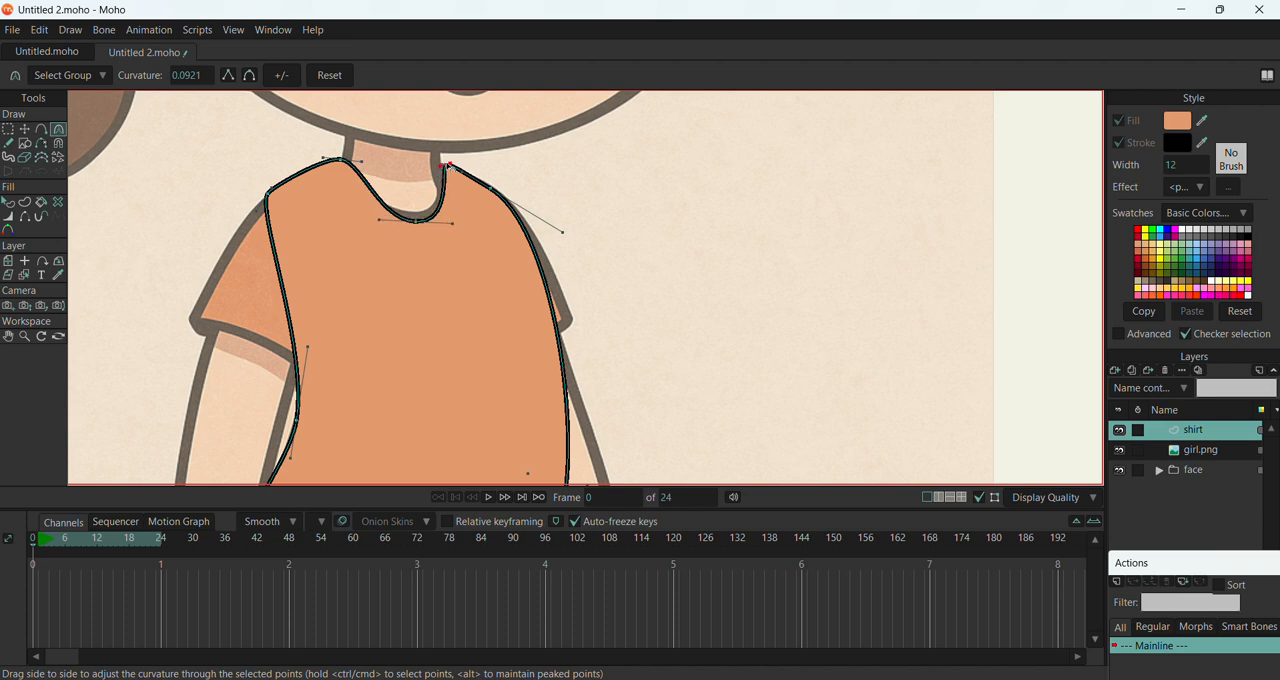
scroll(344, 183, "down", 3)
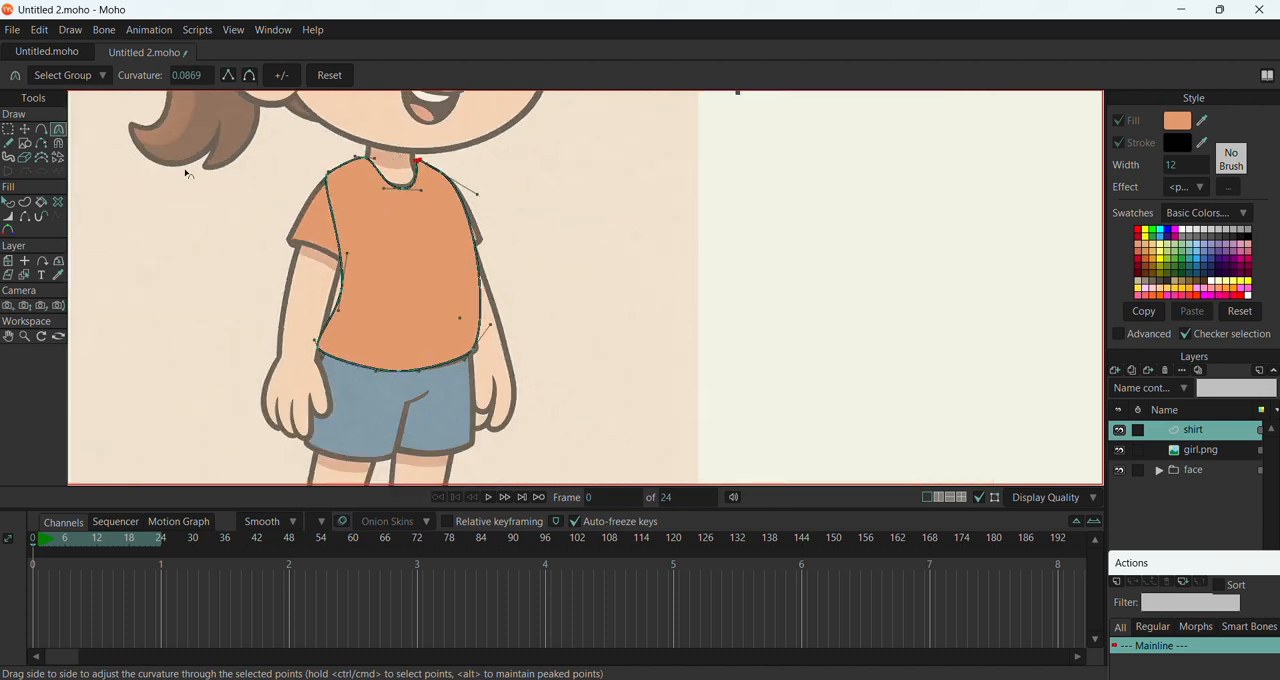
scroll(508, 330, "up", 4)
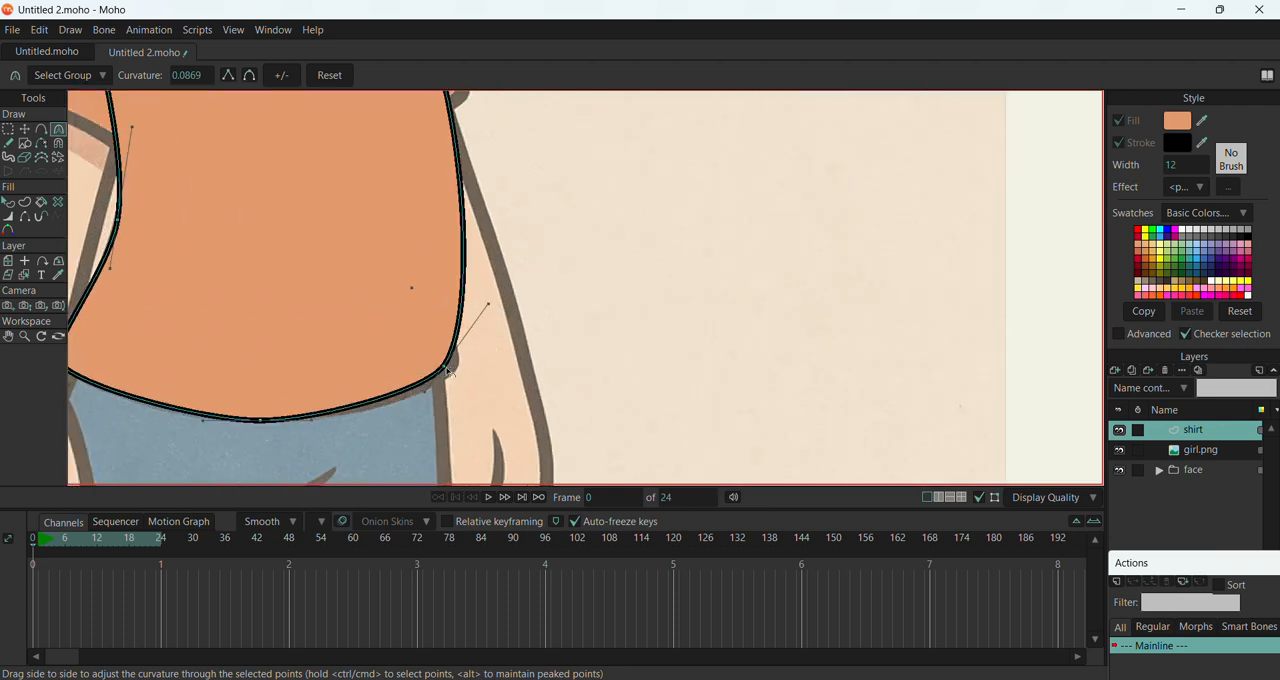
left_click_drag(448, 369, 457, 372)
left_click_drag(495, 306, 487, 304)
scroll(418, 301, "down", 5)
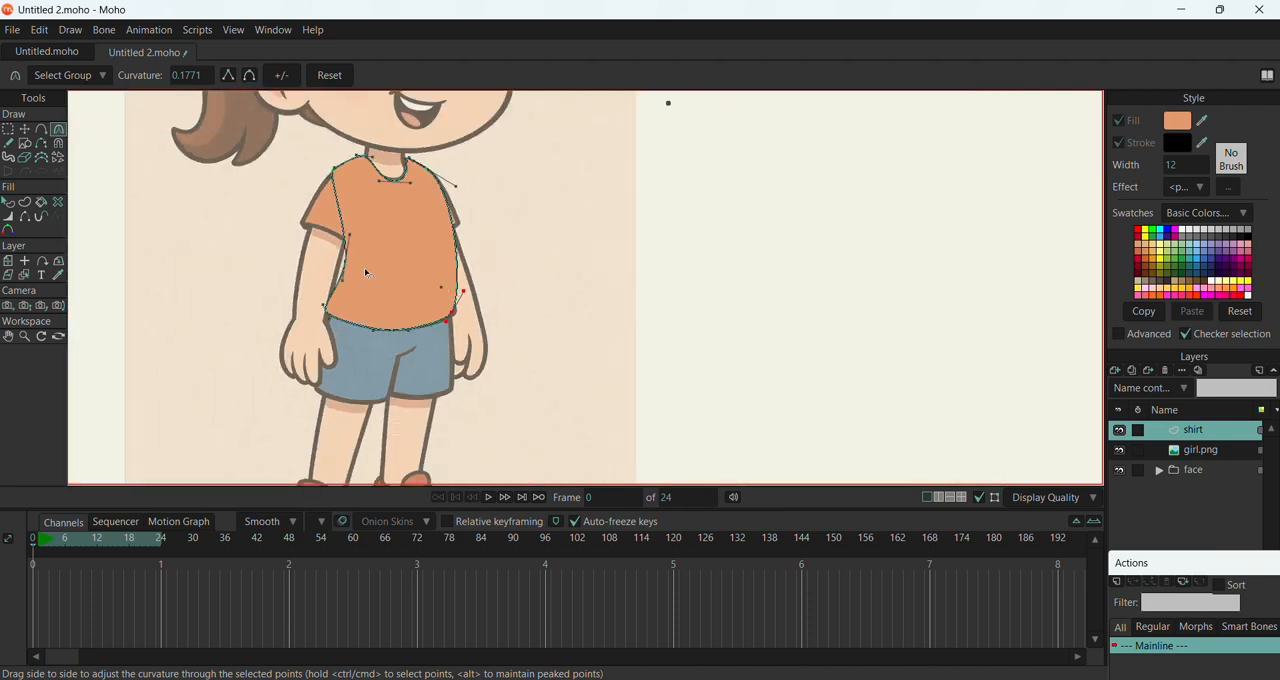
Move the whole shirt shape from the reference image to just below the traced girl's head
key("t")
scroll(325, 258, "down", 1)
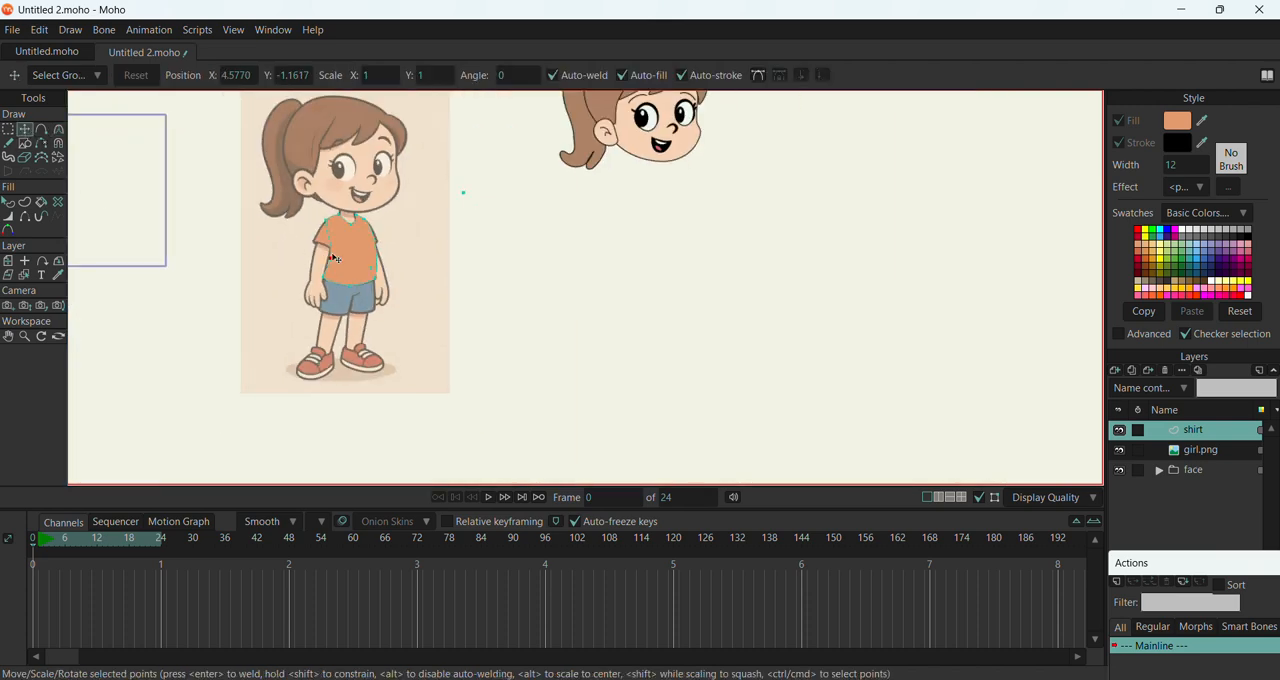
key("ctrl+a")
left_click_drag(355, 247, 665, 190)
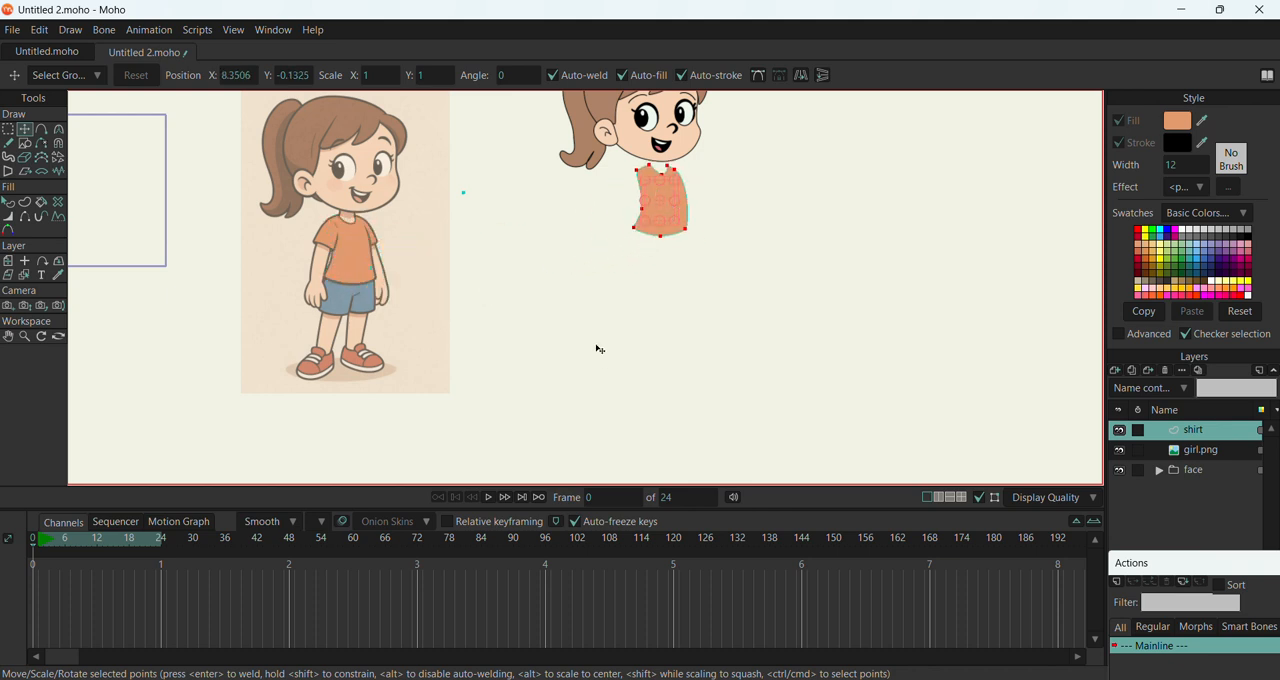
scroll(657, 189, "up", 4)
scroll(634, 251, "down", 3)
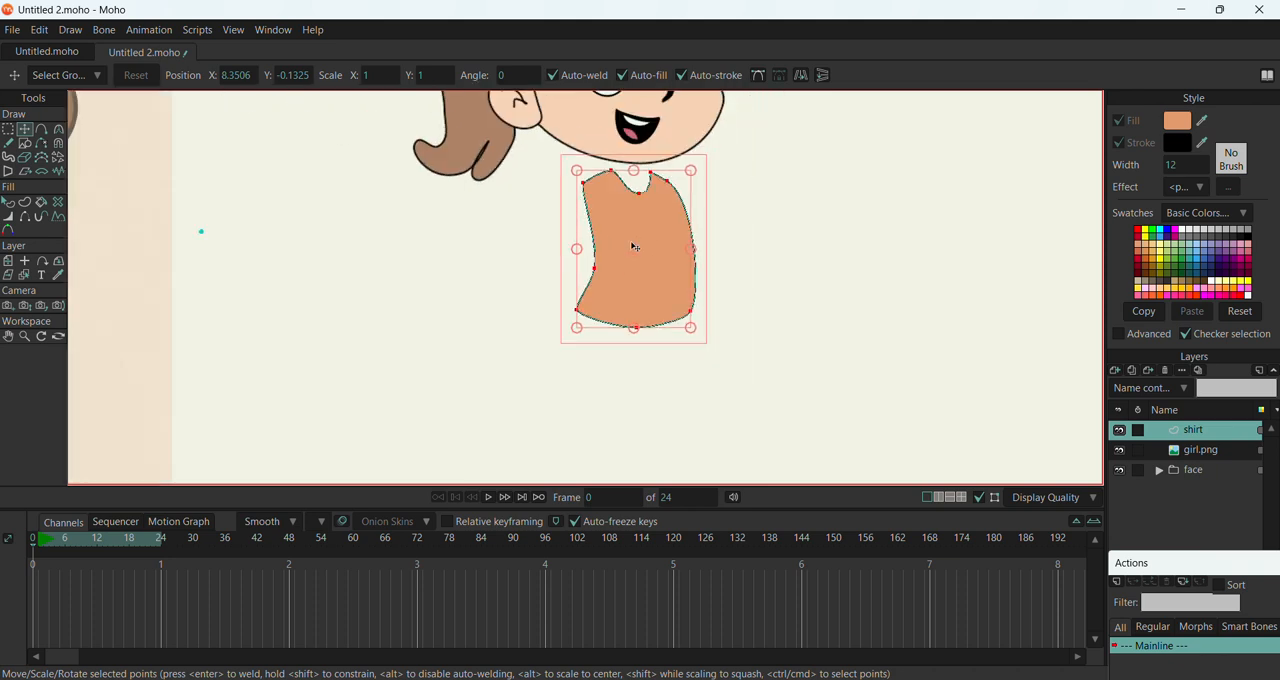
left_click(854, 397)
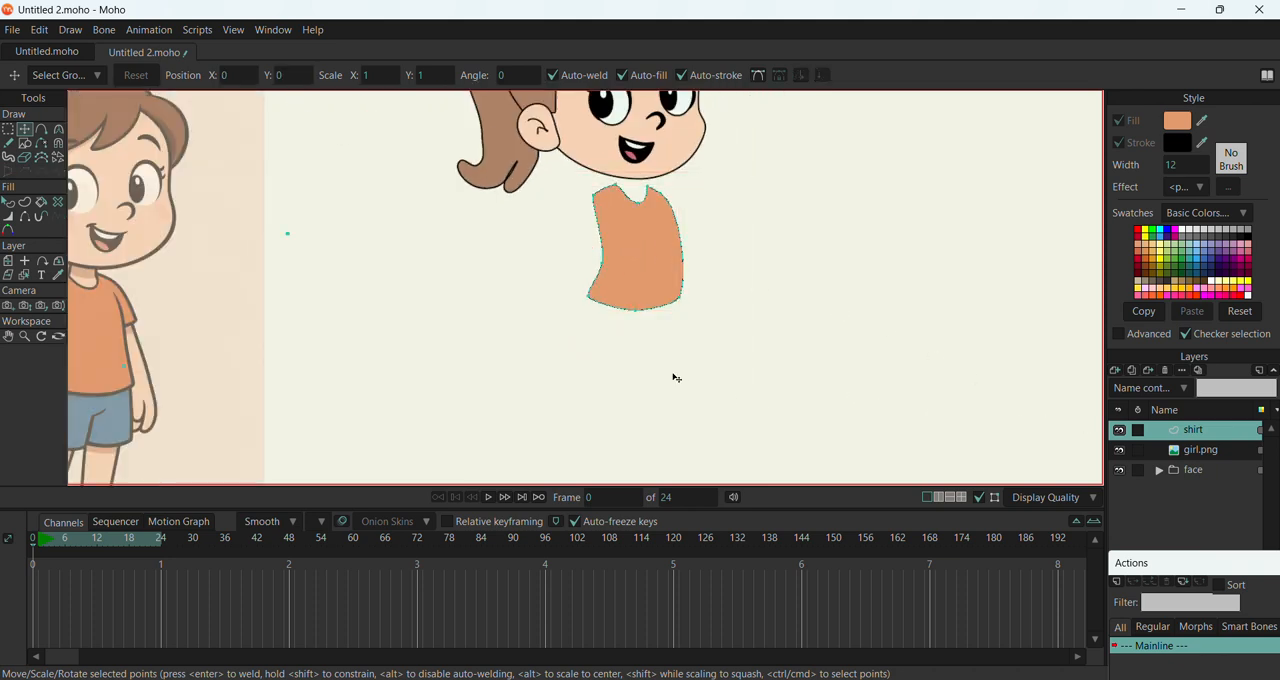
Add a new vector layer named trousers above the shirt layer
scroll(705, 345, "down", 2)
scroll(390, 398, "up", 3)
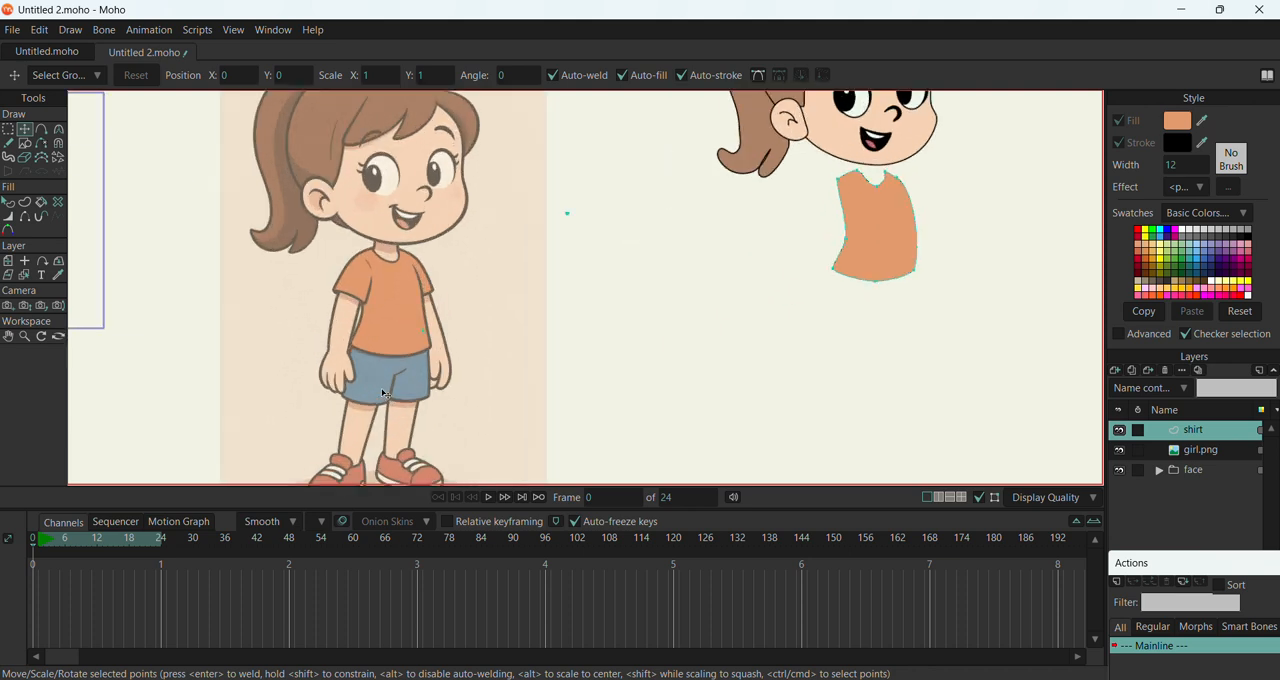
scroll(434, 373, "down", 3)
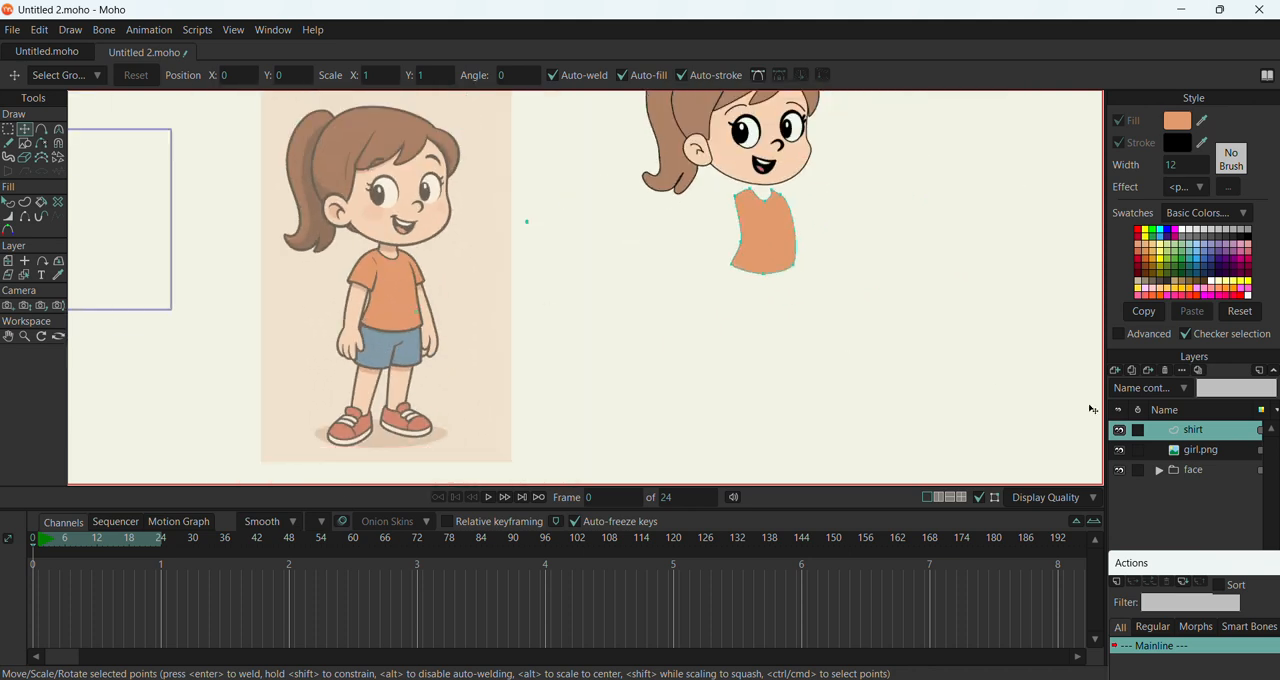
left_click(1116, 370)
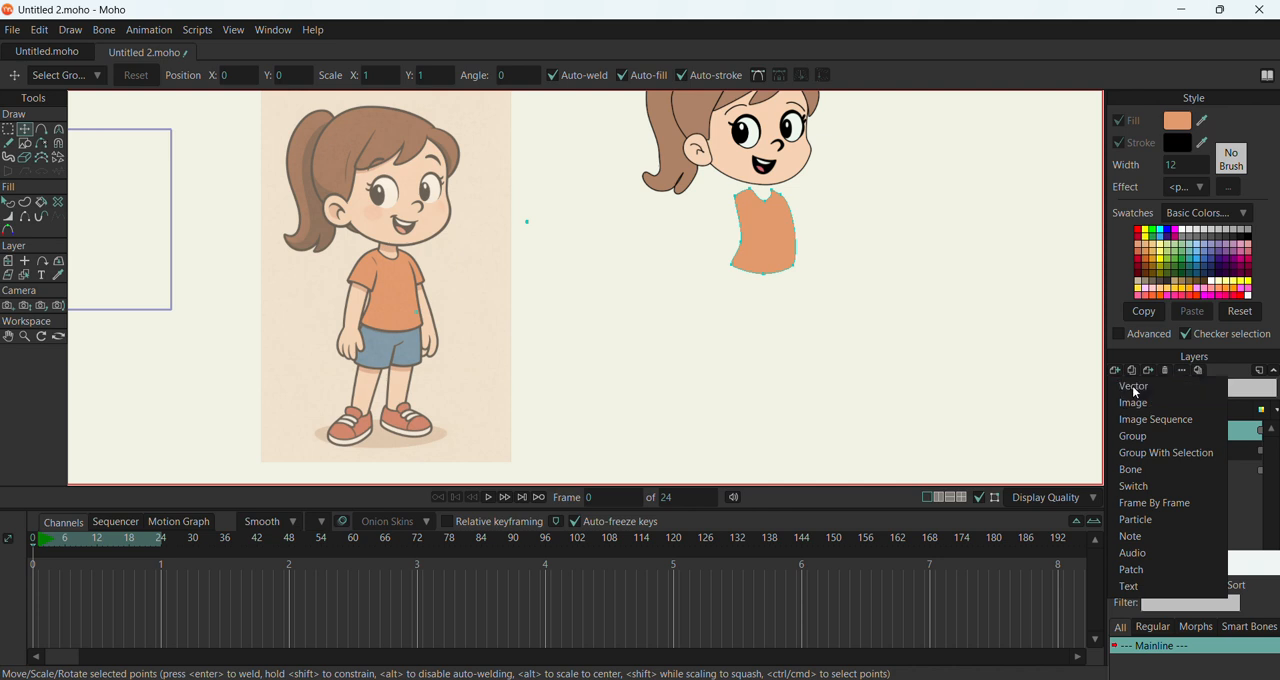
left_click(1136, 390)
type("trousers")
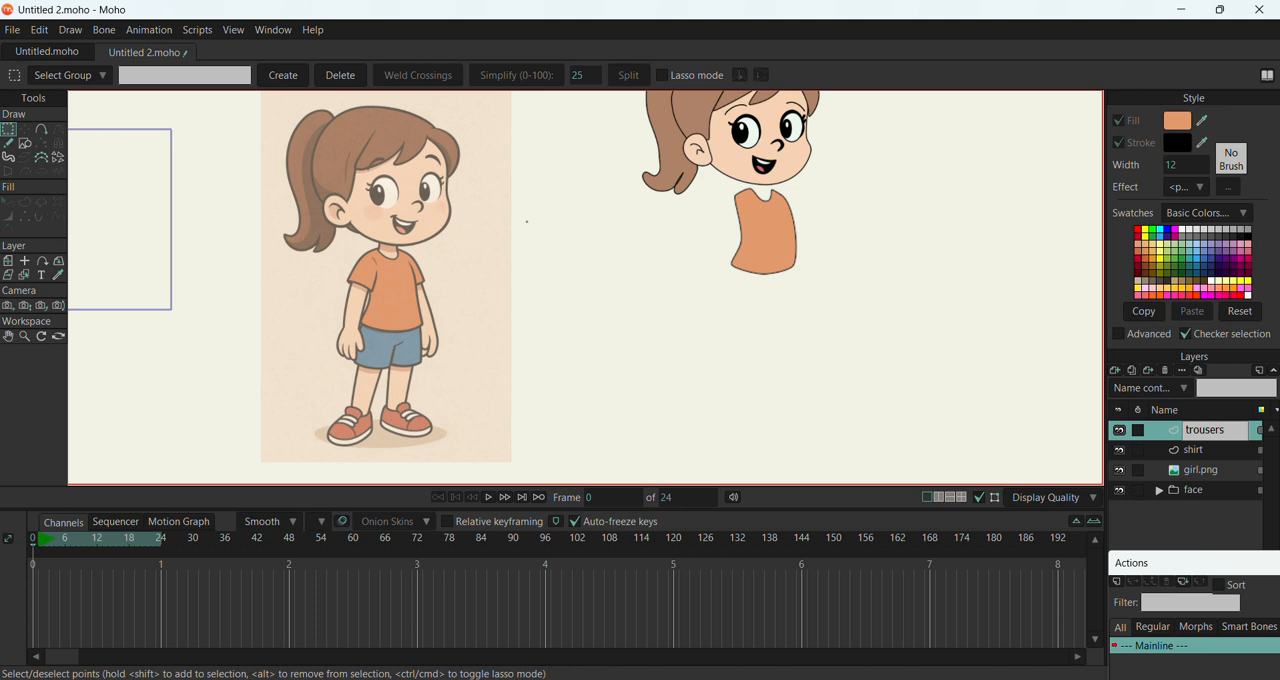
key("Return")
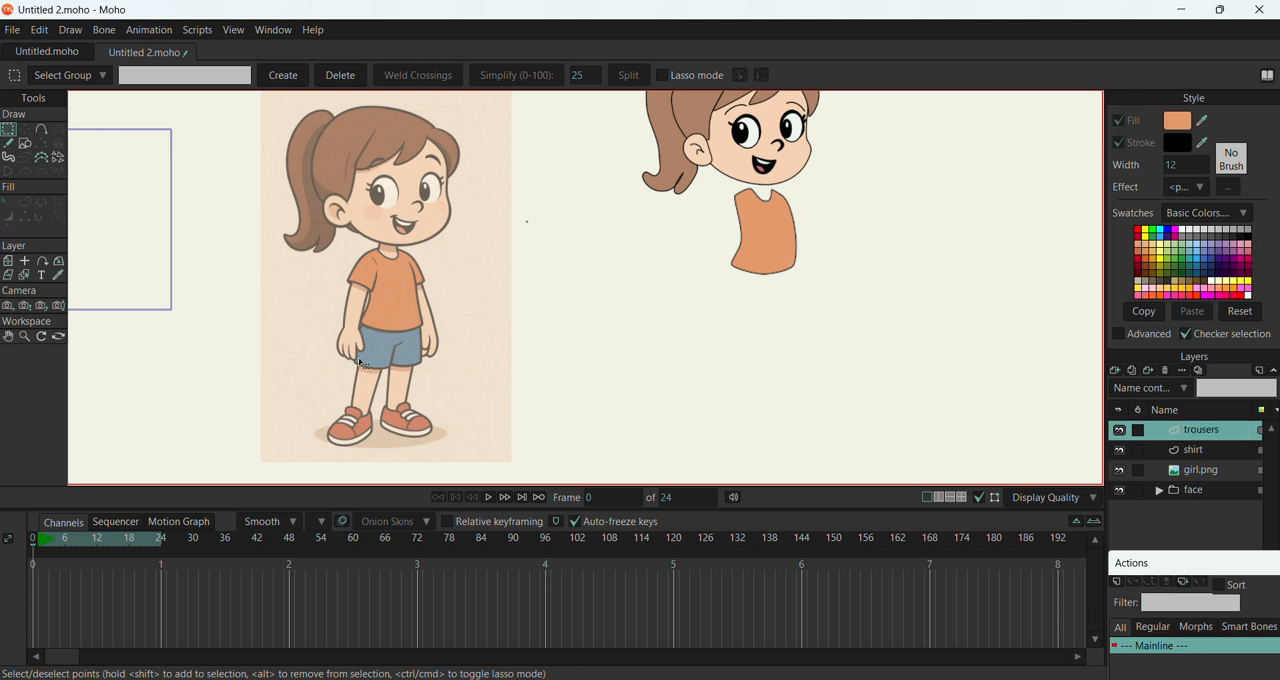
Draw a closed outline over the upper part of the reference girl's shorts, with a short centre seam and a waist midpoint
scroll(491, 343, "down", 1)
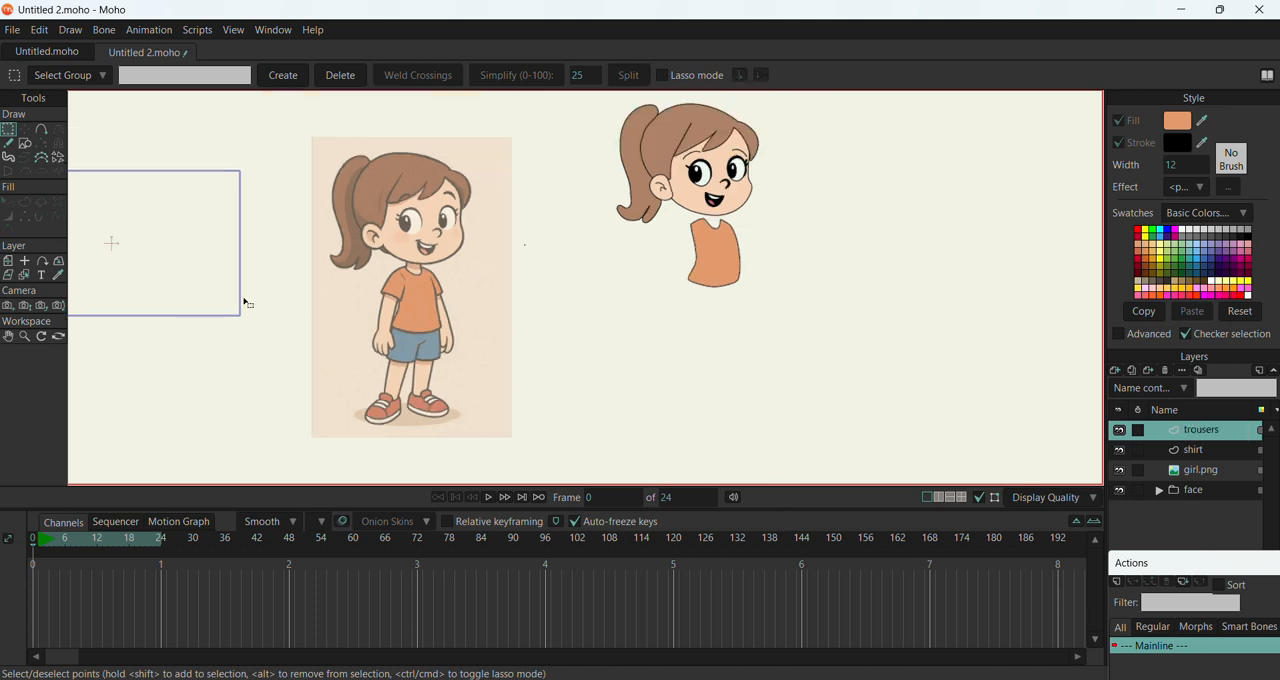
left_click(41, 131)
scroll(405, 368, "up", 3)
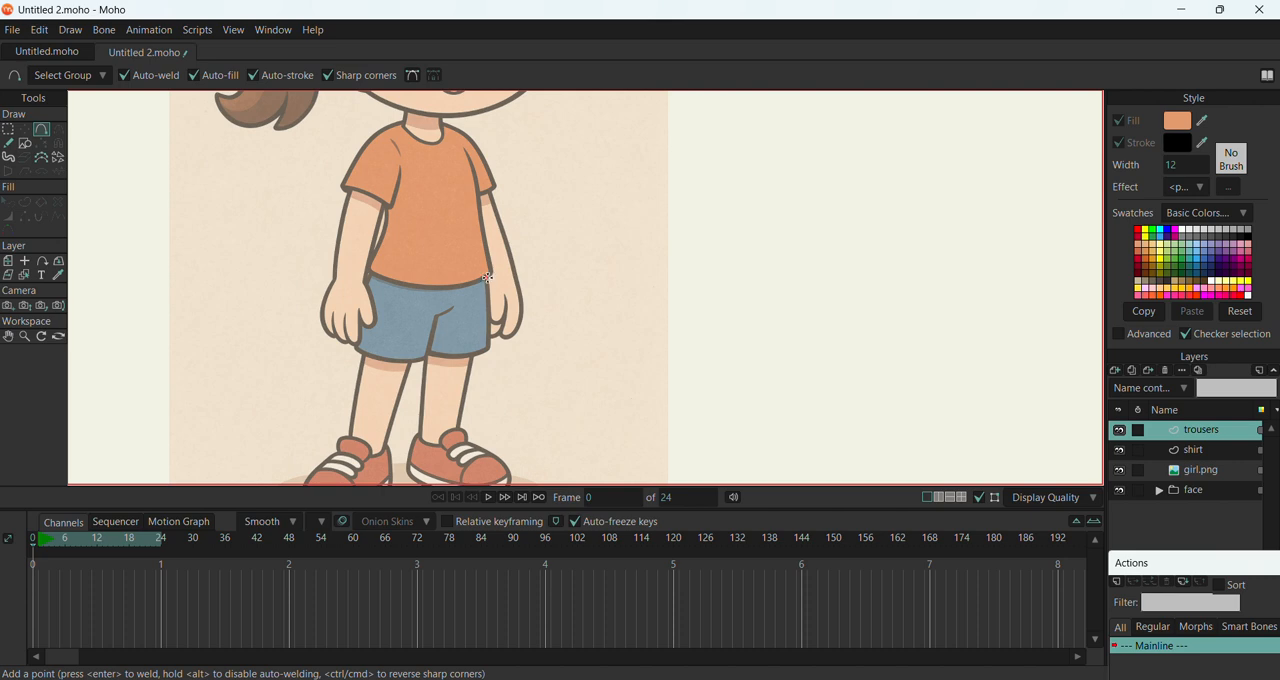
left_click_drag(487, 277, 492, 326)
left_click_drag(492, 326, 437, 327)
left_click_drag(436, 328, 434, 318)
left_click(434, 328)
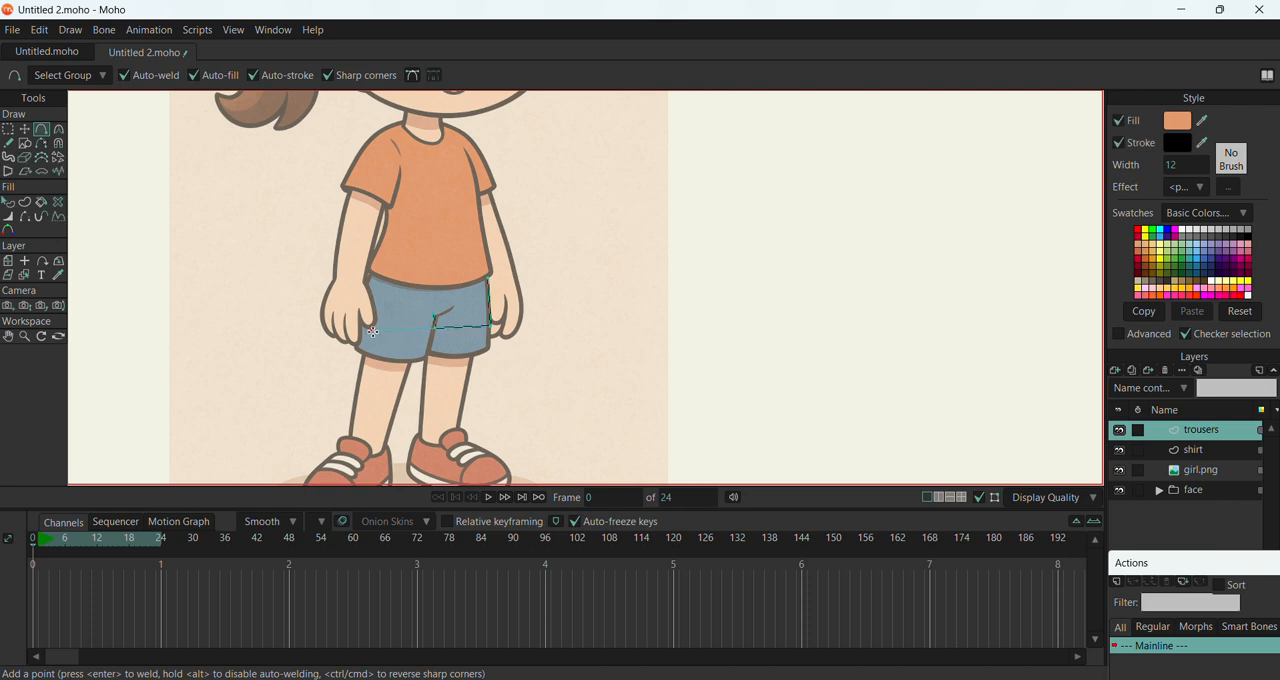
mouse_move(360, 318)
left_mouse_down()
mouse_move(367, 273)
mouse_move(488, 277)
left_mouse_up()
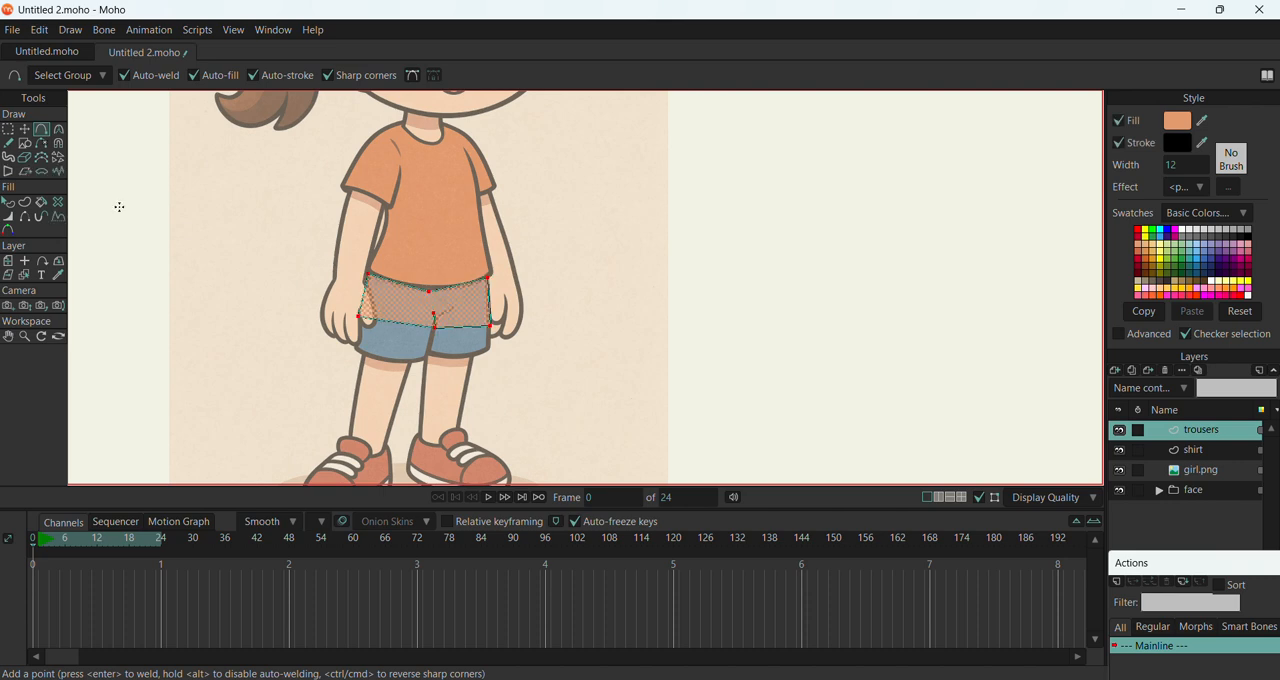
Raise the trousers' waist midpoint to the shirt hem and curve it to about 0.39
left_click(24, 130)
scroll(420, 290, "up", 4)
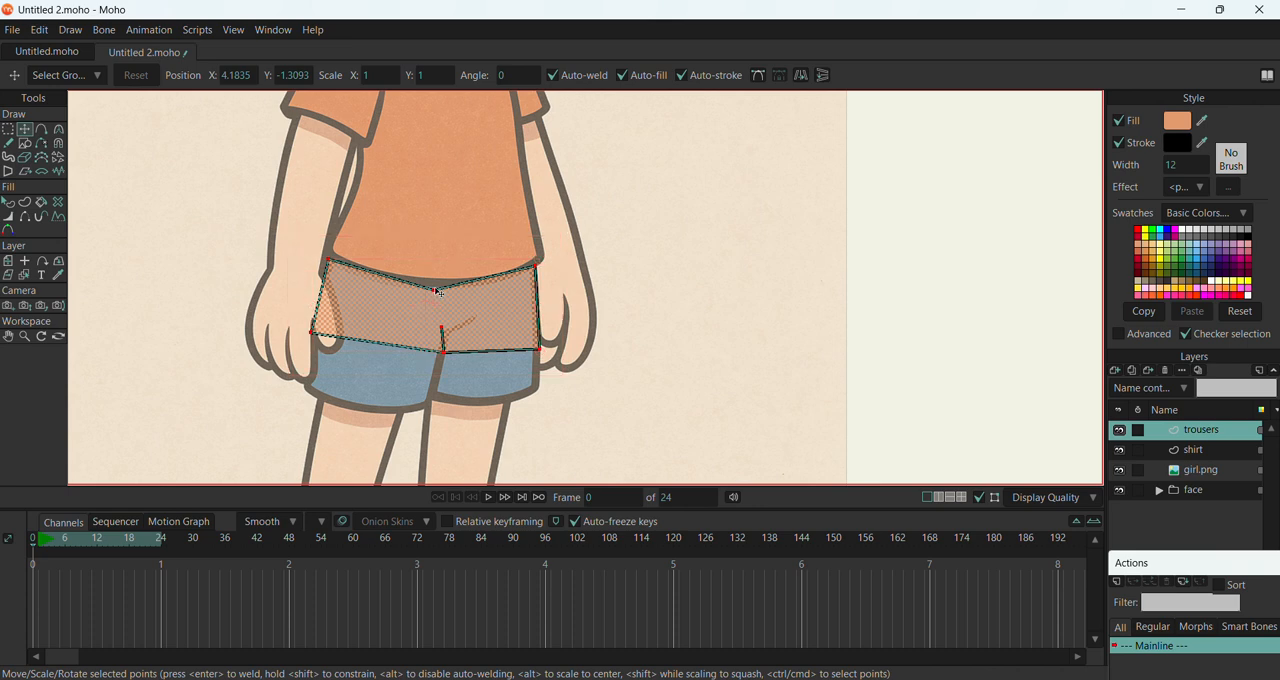
left_click(438, 297)
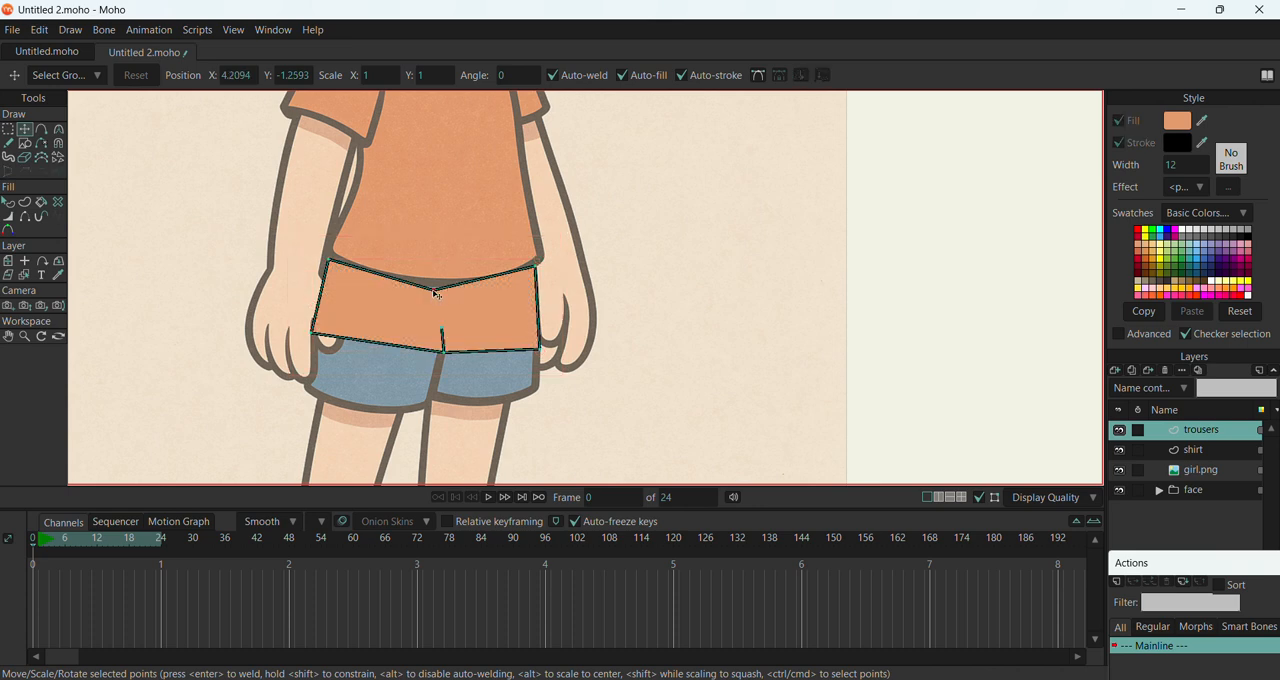
left_click_drag(436, 294, 814, 271)
key("c")
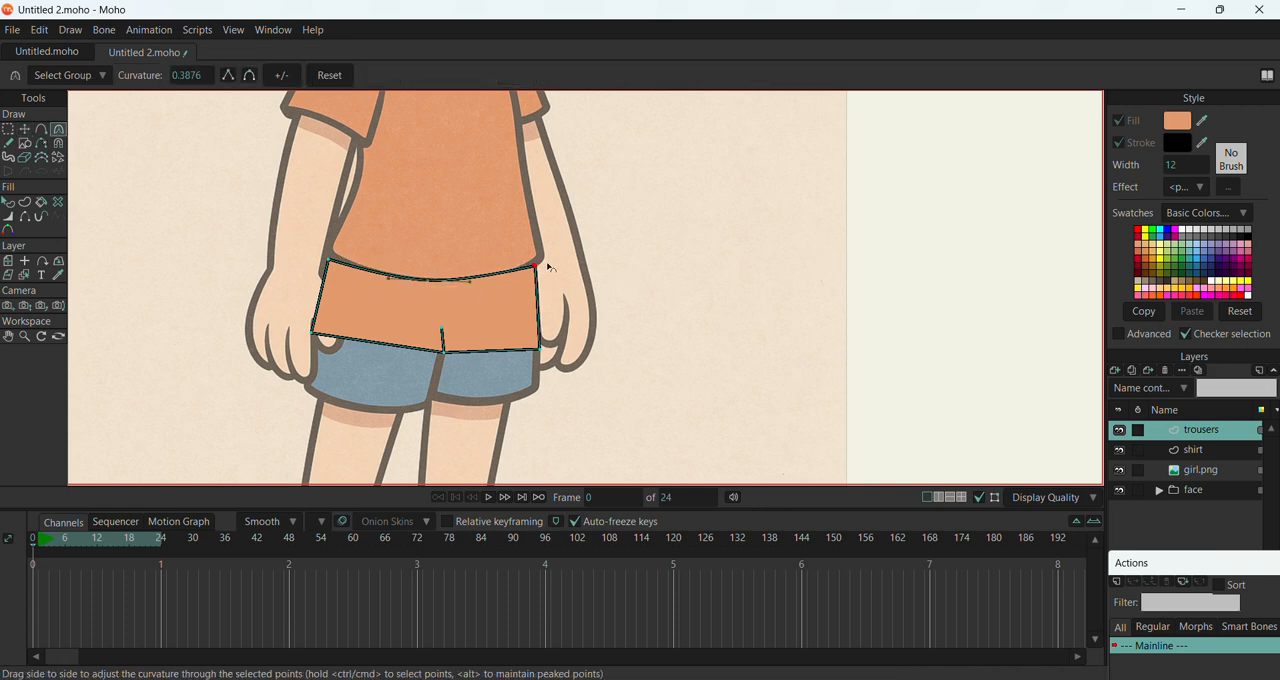
Curve the trousers' four corners slightly, with about 0.06 at the upper left and 0.07 at the lower left
left_click_drag(540, 268, 432, 266)
left_click_drag(330, 265, 391, 276)
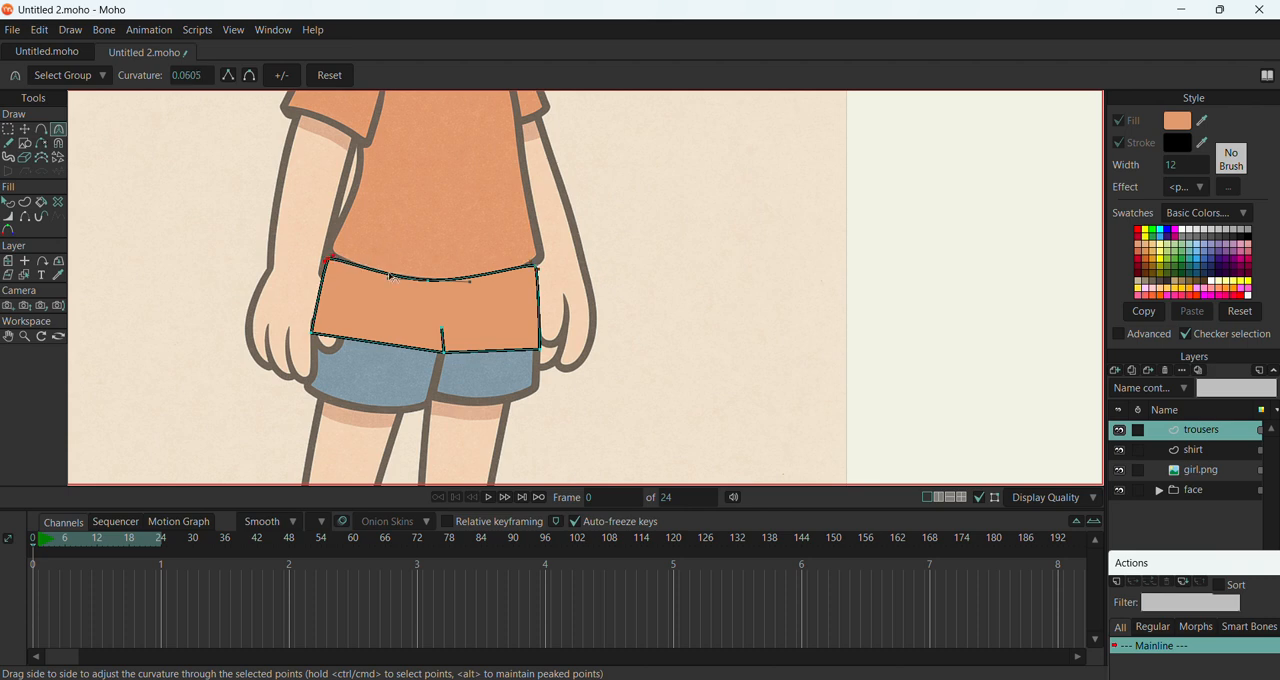
left_click_drag(314, 335, 387, 335)
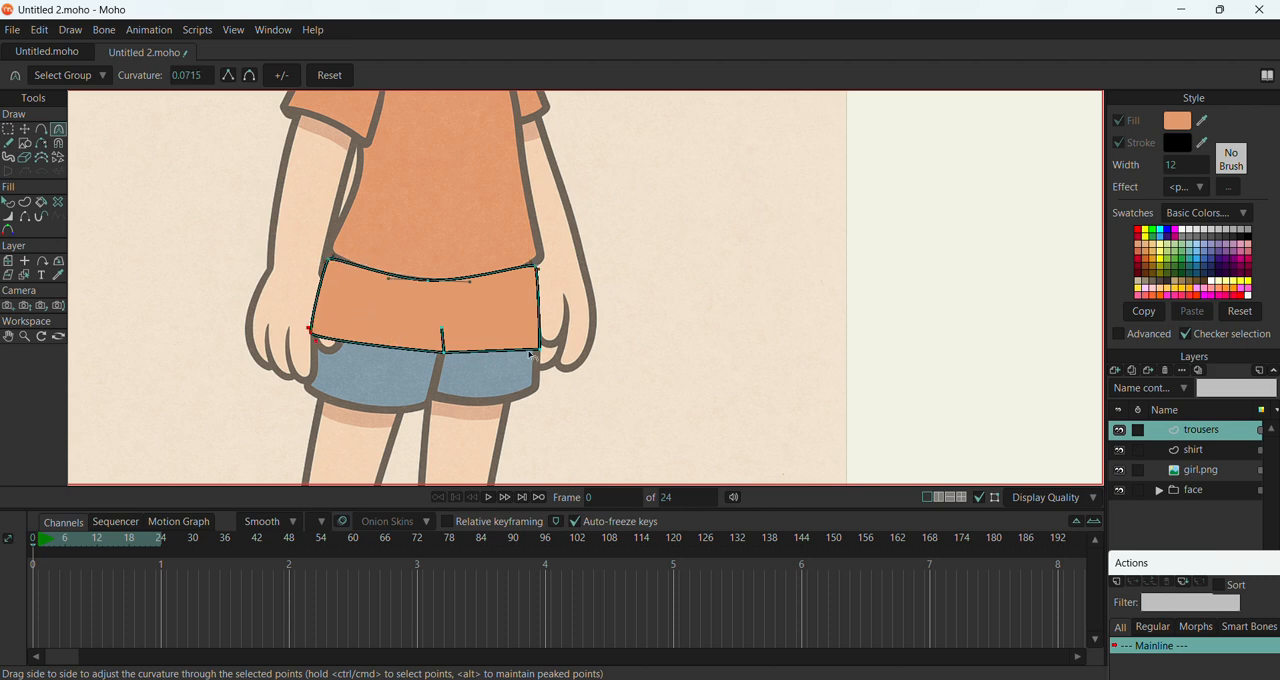
left_click_drag(540, 347, 420, 328)
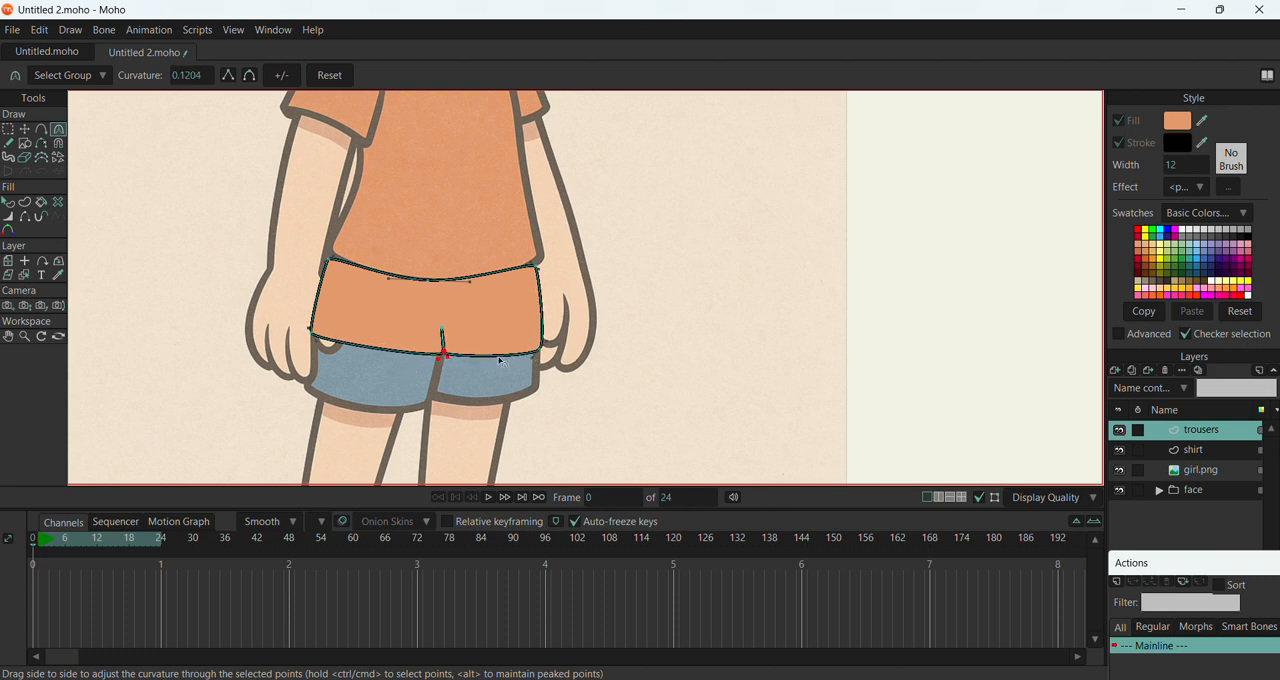
Move the trousers' two upper corner points slightly upward to overlap the shirt's hem corners
left_click(25, 129)
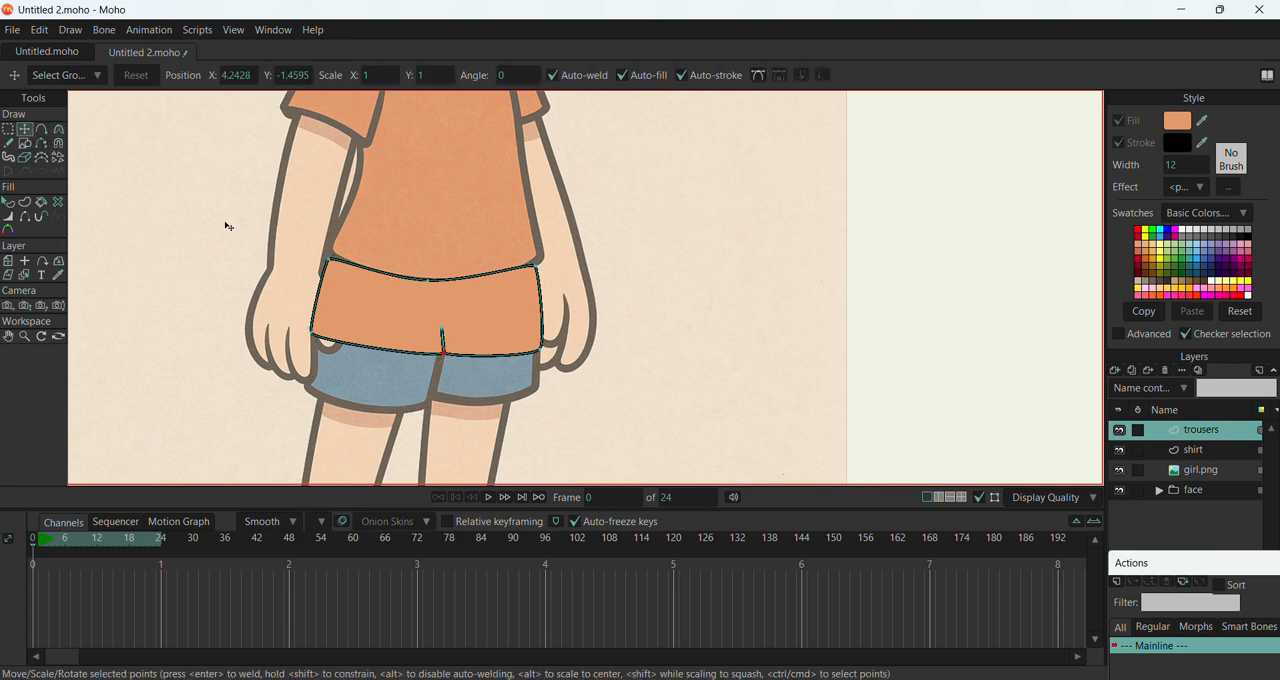
left_click(327, 264)
left_click(328, 262)
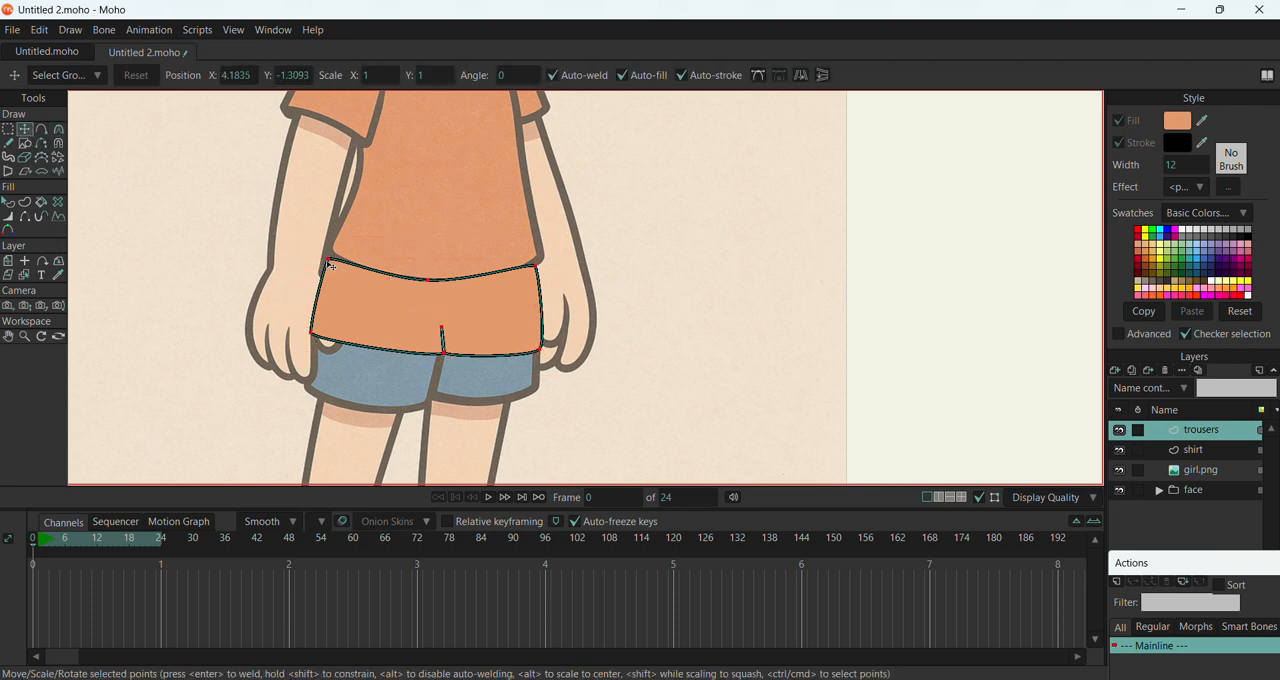
left_click_drag(332, 265, 335, 253)
left_click_drag(533, 268, 538, 259)
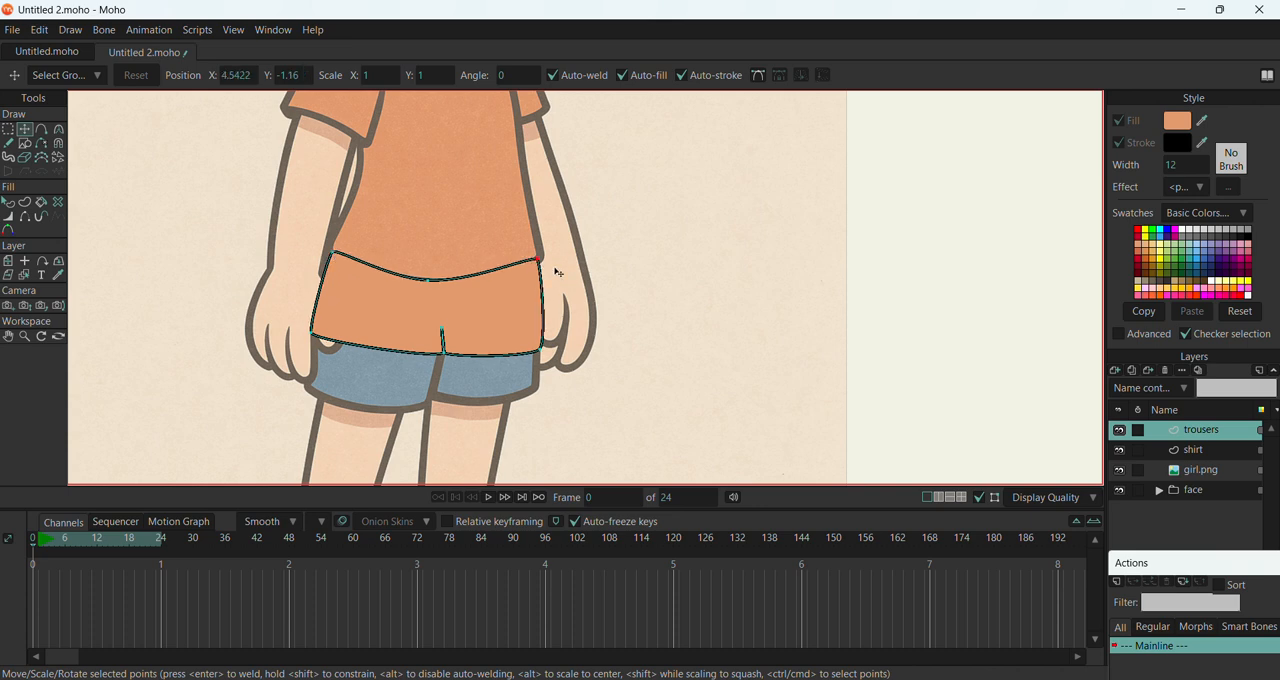
Recolour the trousers' fill with the greyish blue sampled from the reference girl's shorts
left_click(9, 203)
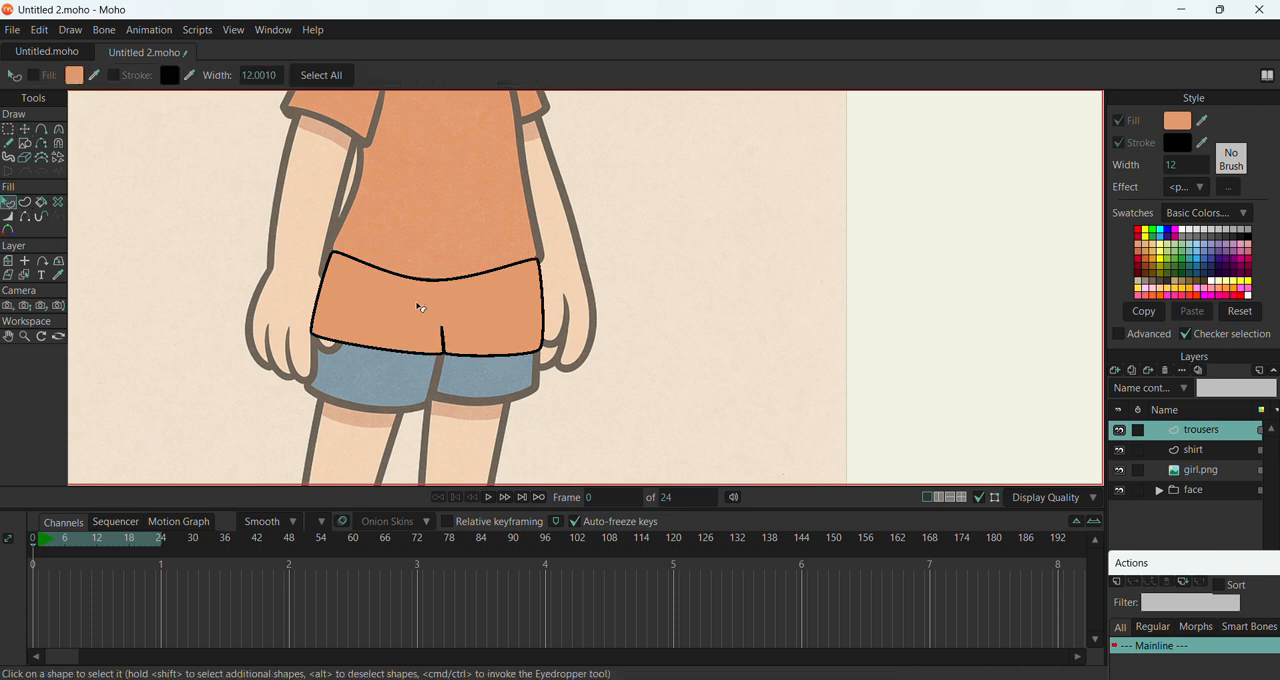
left_click(435, 322)
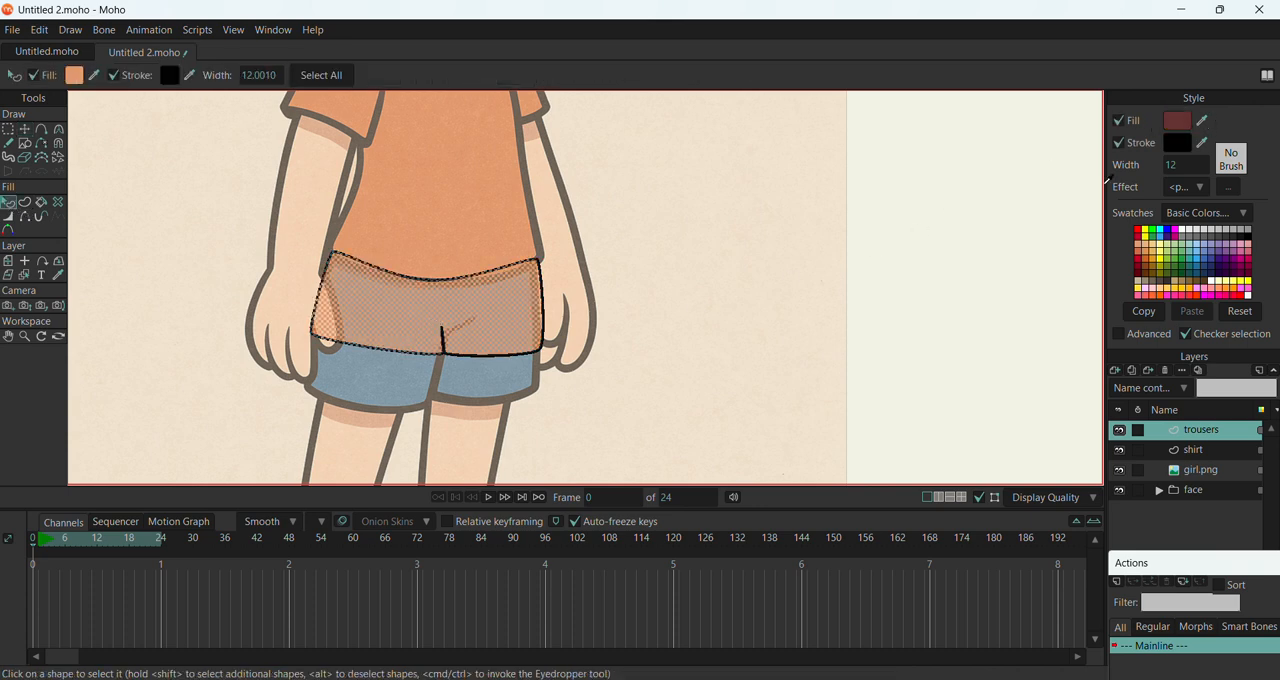
left_click(500, 384, "ctrl")
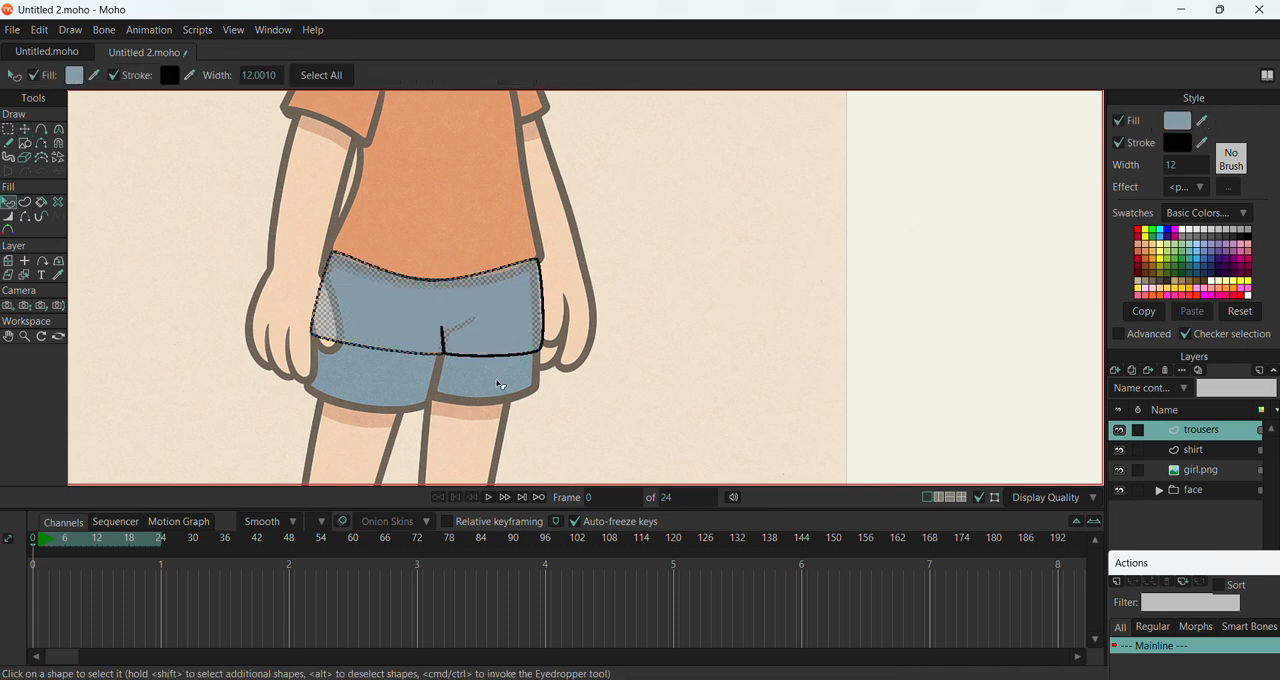
left_click(24, 129)
left_click(667, 340)
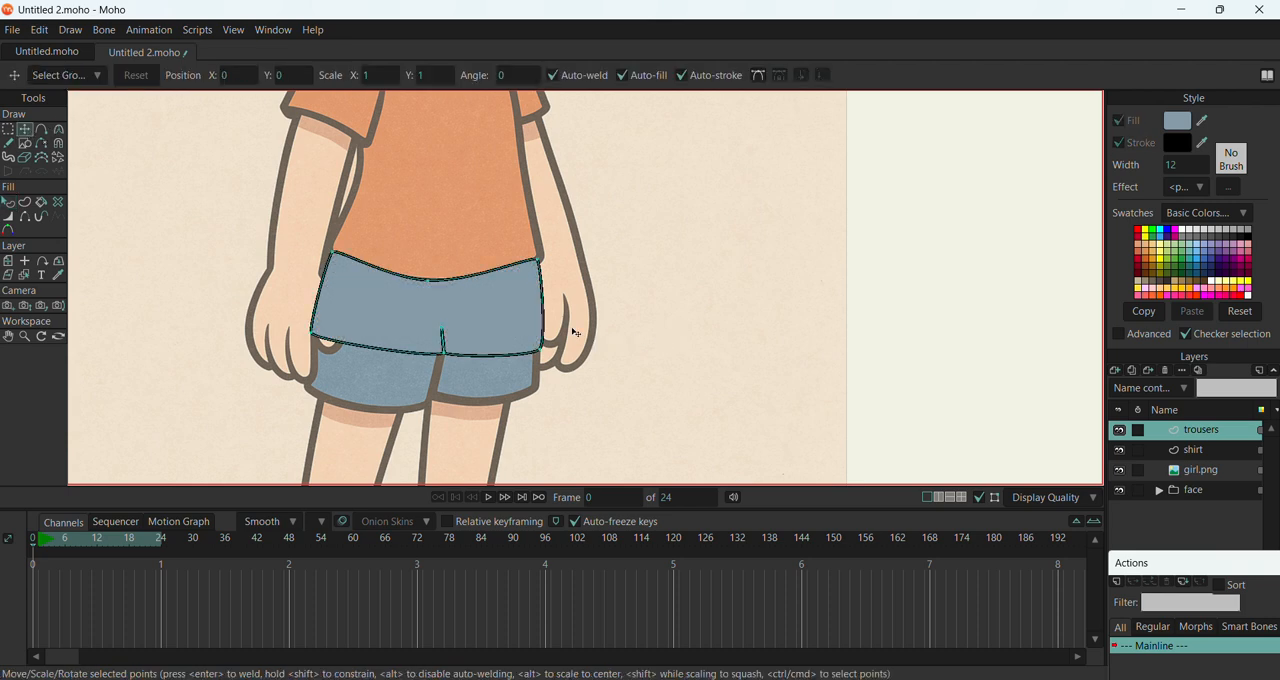
Add a new vector layer above the trousers layer and begin its name with R
scroll(470, 327, "down", 5)
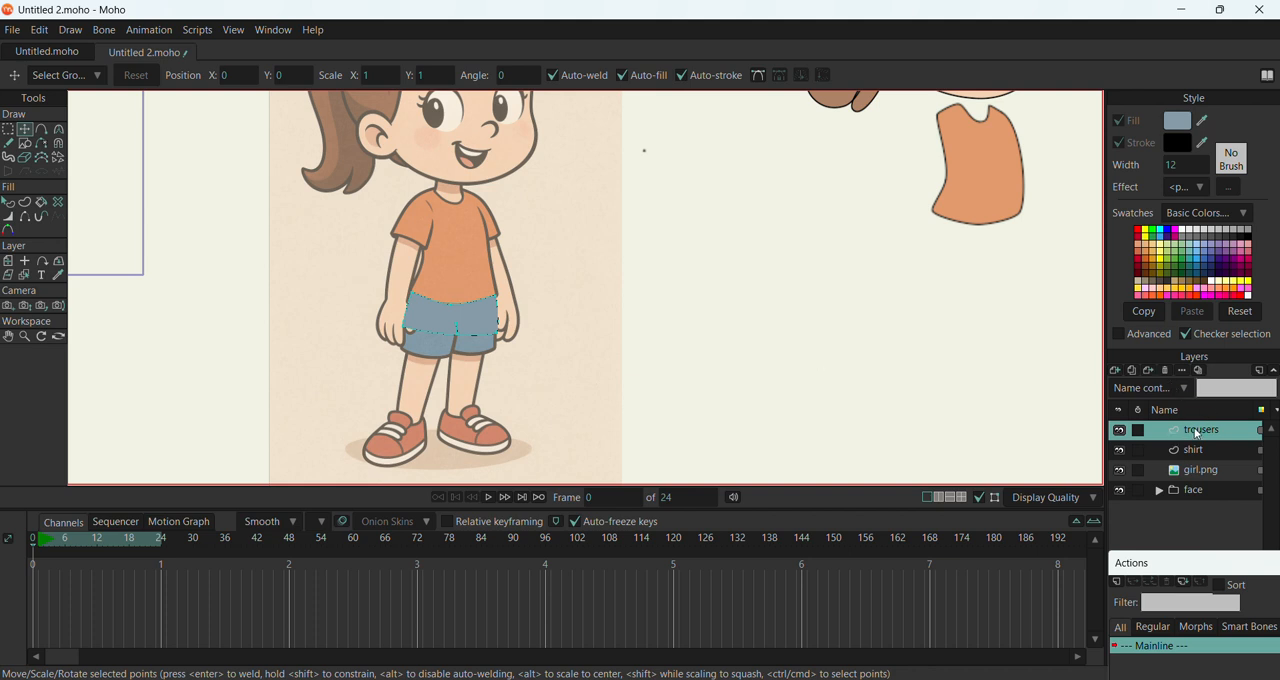
left_click(1117, 370)
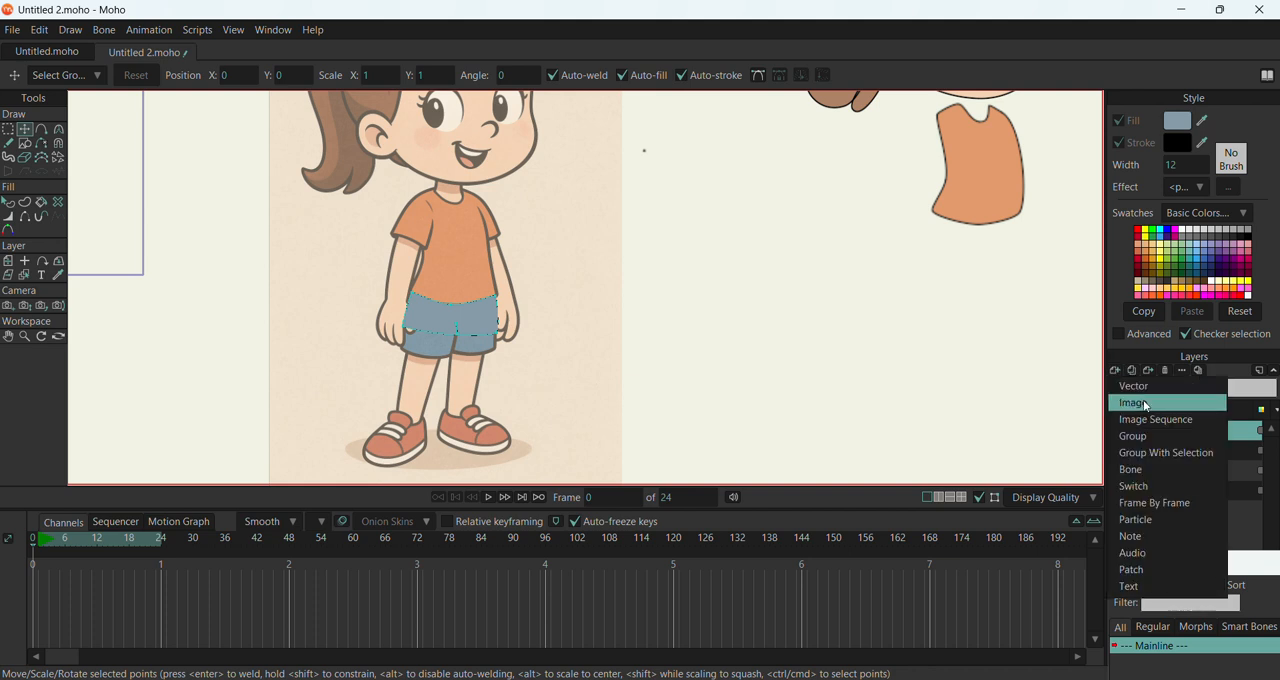
left_click(1143, 388)
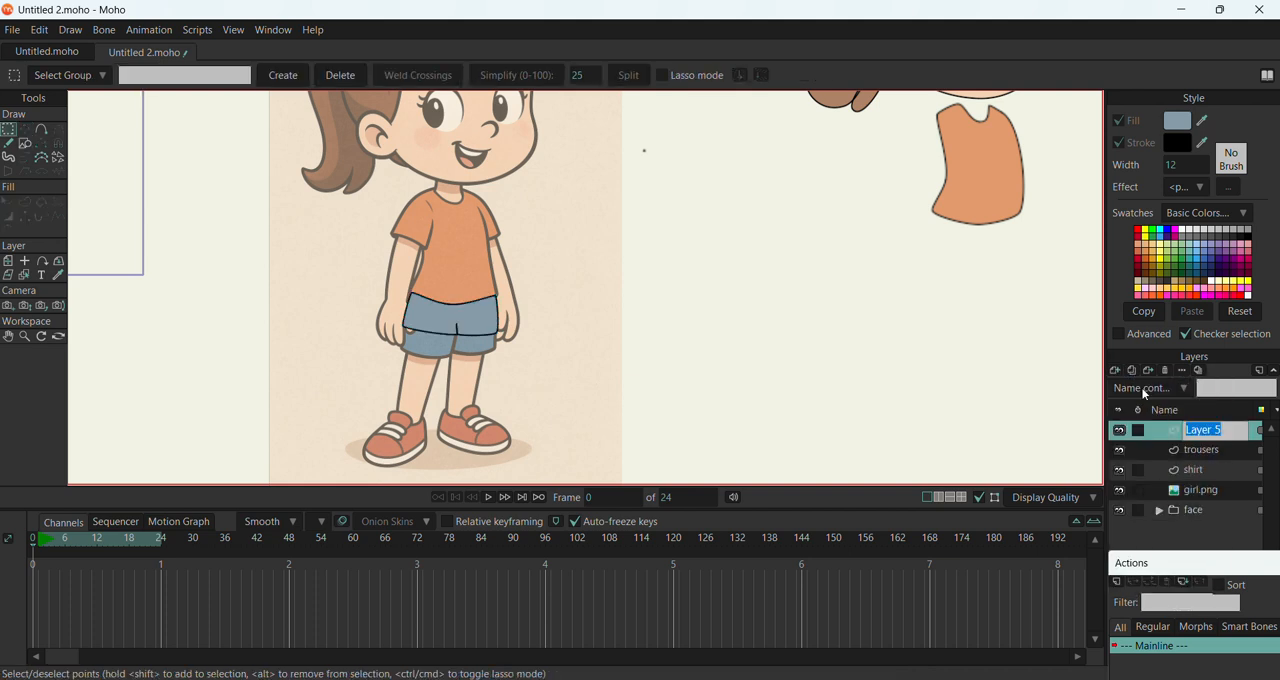
type("Right Thigh")
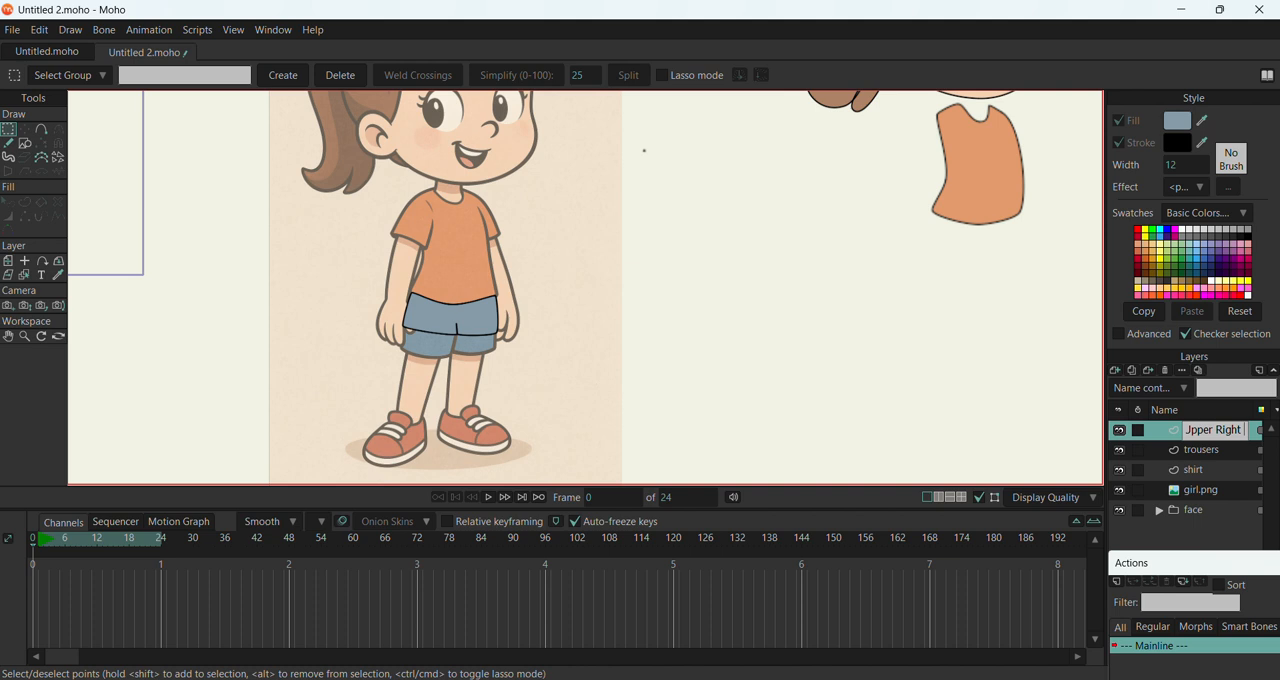
Finish the new layer's name as Upper Right Thigh and outline the reference's right-hand shorts leg with a closed six-point shape
type("Thigg")
left_click(25, 143)
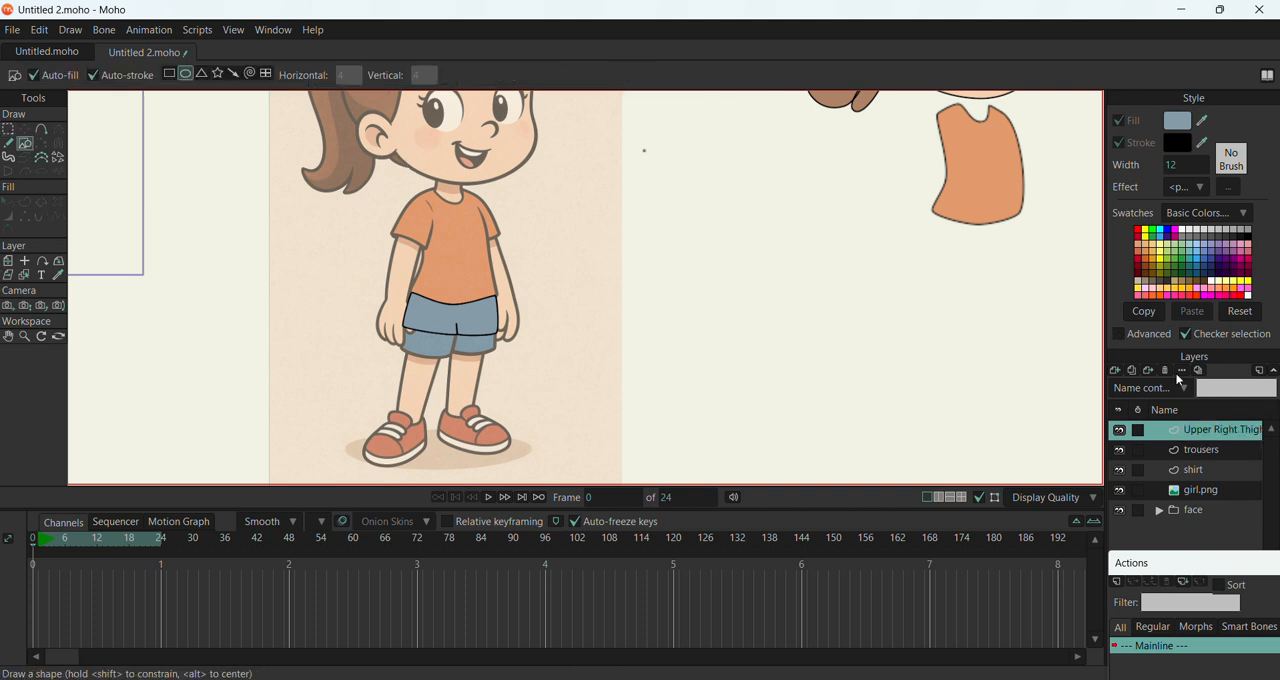
left_click(43, 129)
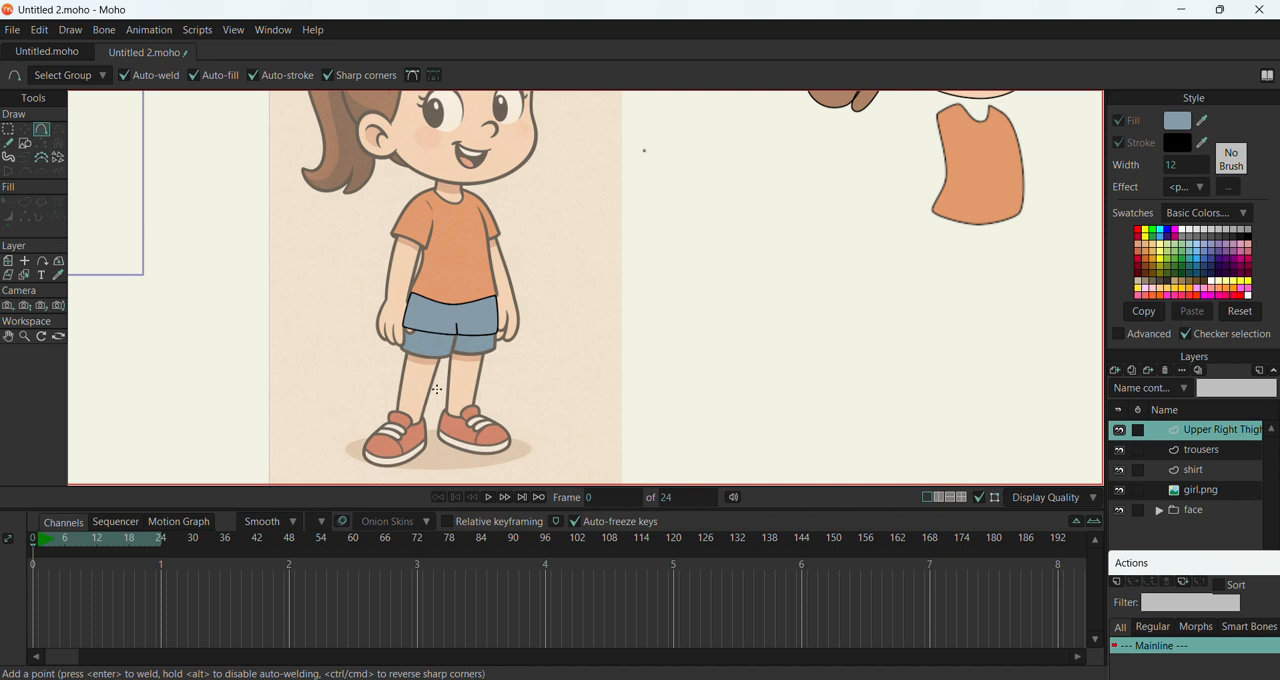
scroll(476, 358, "up", 3)
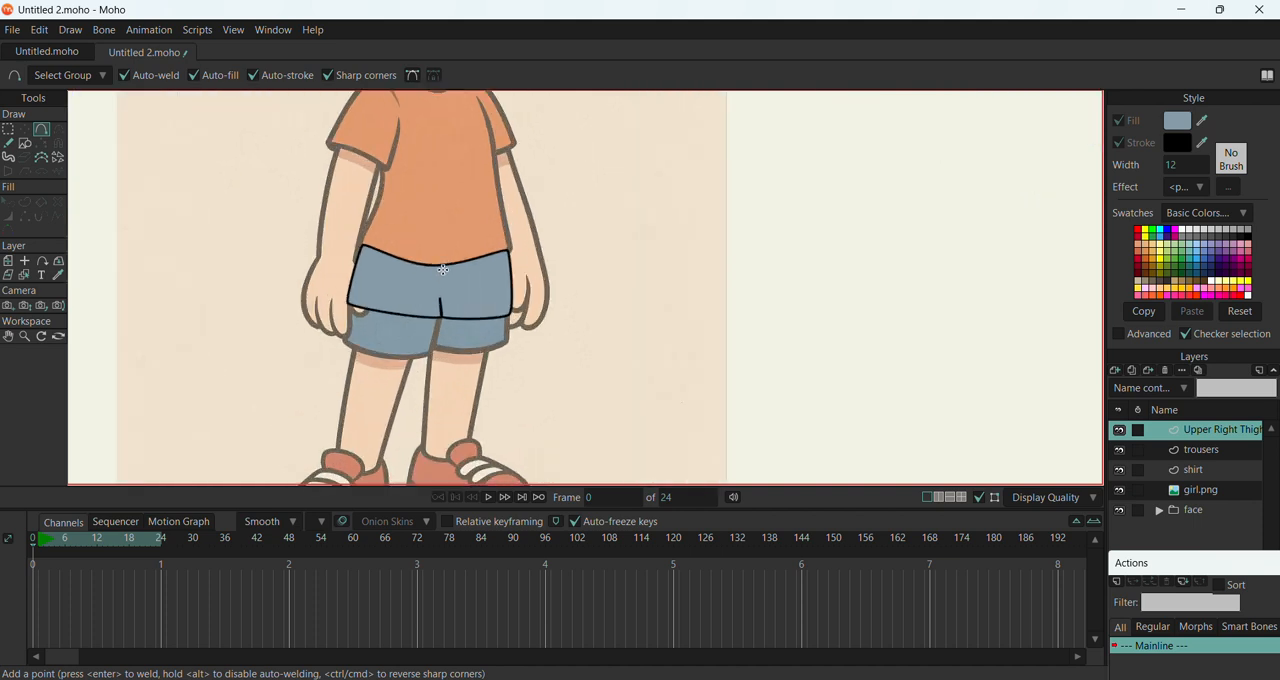
mouse_move(441, 266)
left_mouse_down()
mouse_move(448, 336)
mouse_move(436, 347)
mouse_move(467, 357)
mouse_move(510, 345)
mouse_move(513, 251)
mouse_move(453, 264)
mouse_move(467, 247)
mouse_move(477, 250)
mouse_move(443, 268)
left_mouse_up()
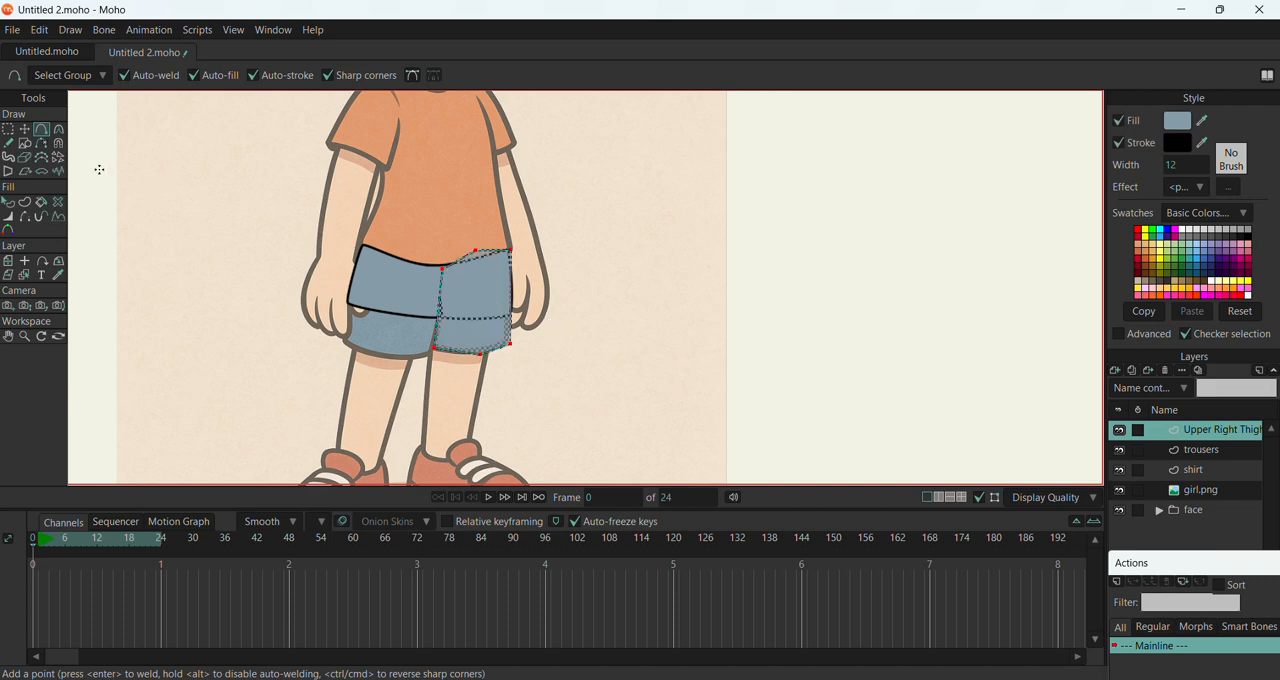
Curve the thigh outline's top middle point to about 0.34
left_click(59, 129)
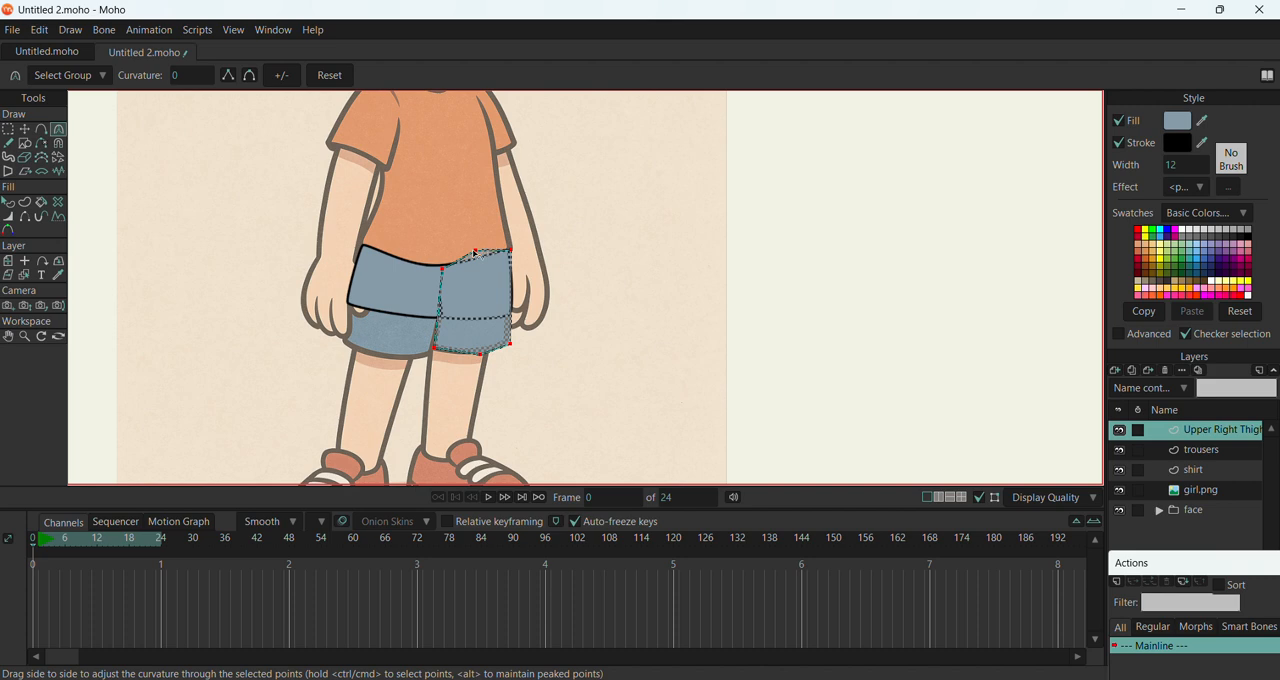
left_click(9, 129)
left_click(25, 131)
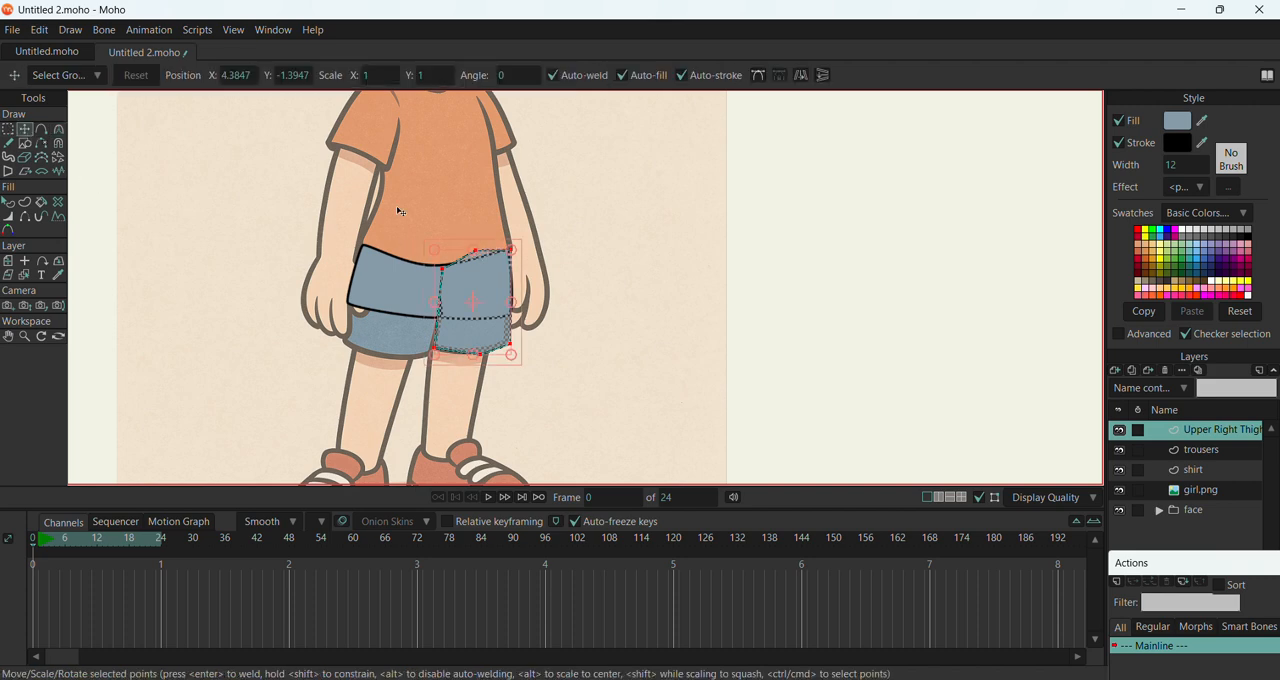
key("c")
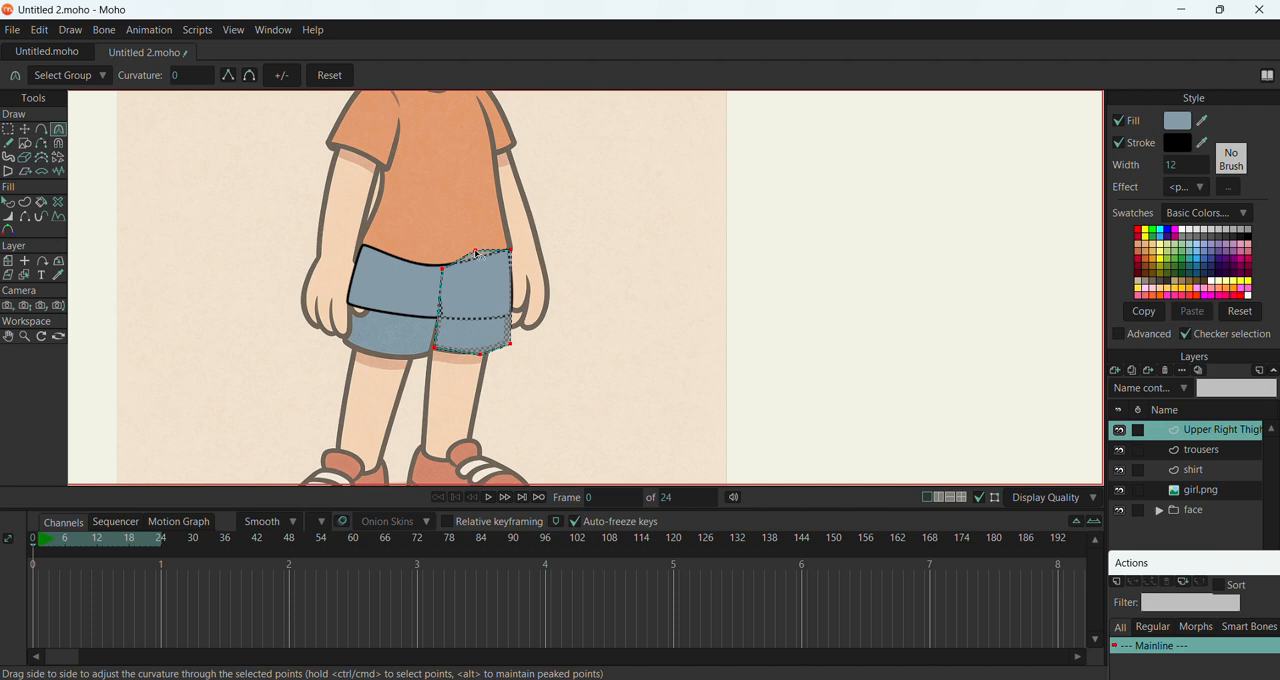
key("t")
key("t")
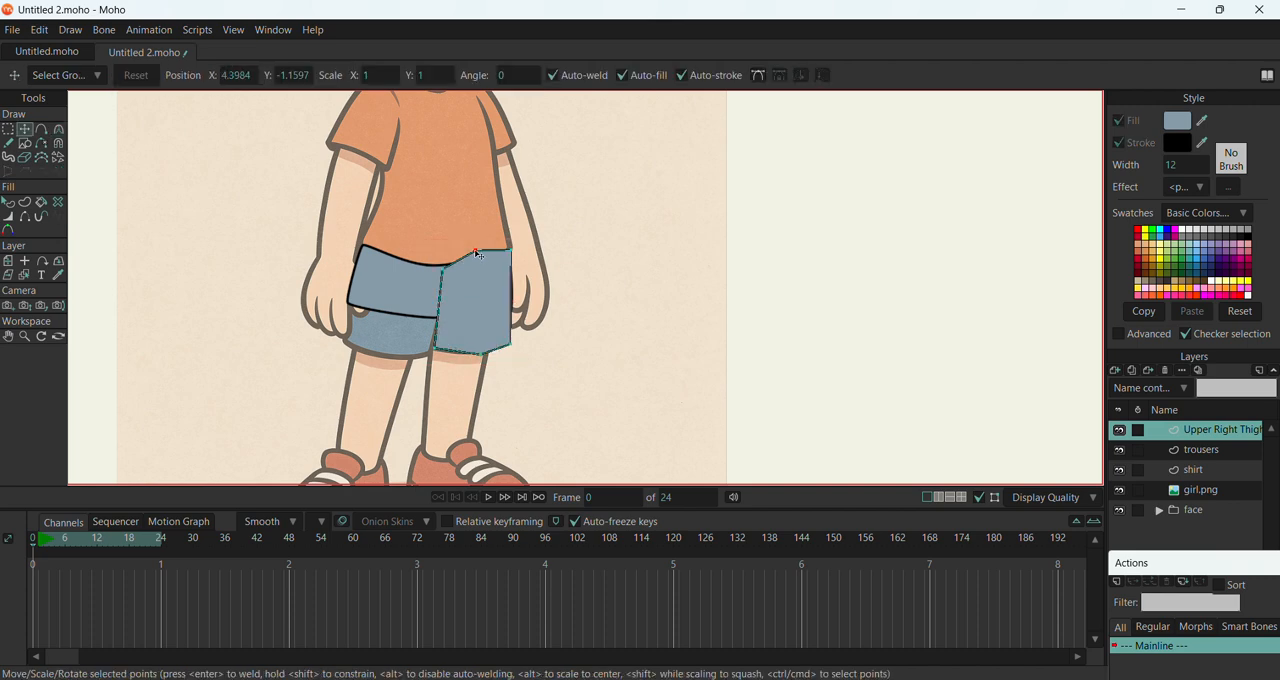
key("c")
left_click_drag(514, 249, 829, 257)
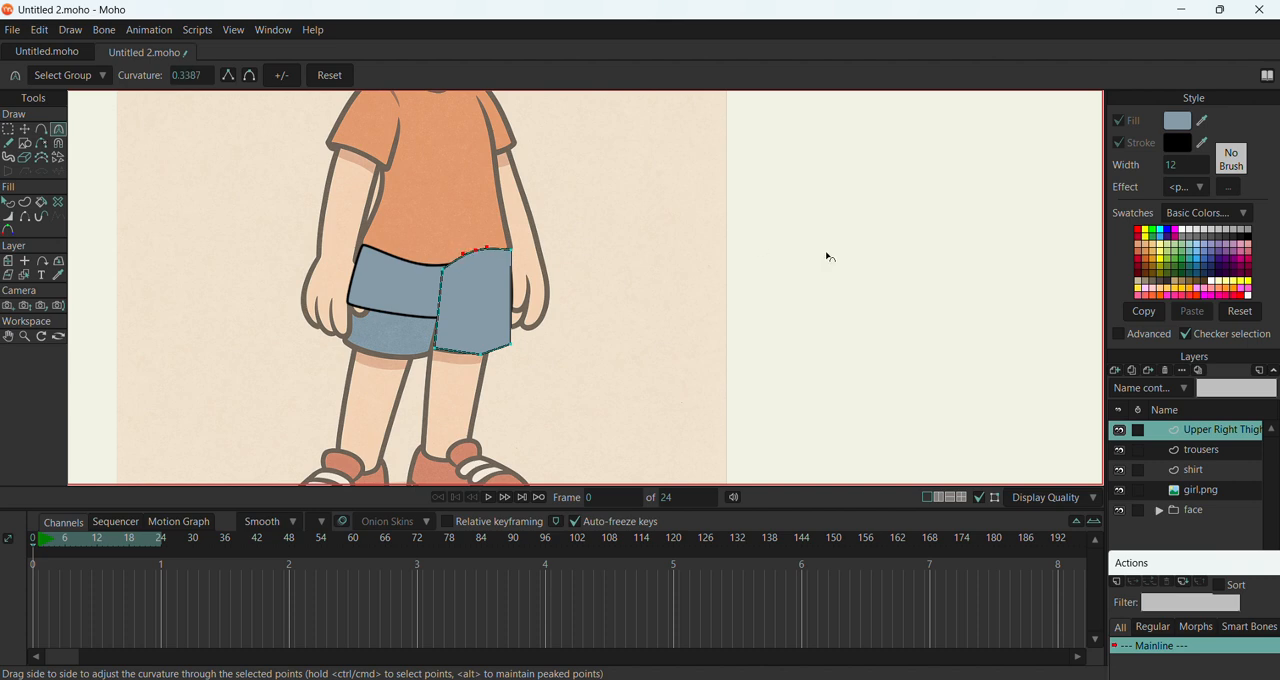
Curve the thigh's bottom middle point and slightly round its upper right corner to about 0.08
left_click_drag(484, 357, 980, 323)
left_click_drag(437, 353, 493, 356)
key("ctrl+z")
left_click_drag(516, 255, 590, 308)
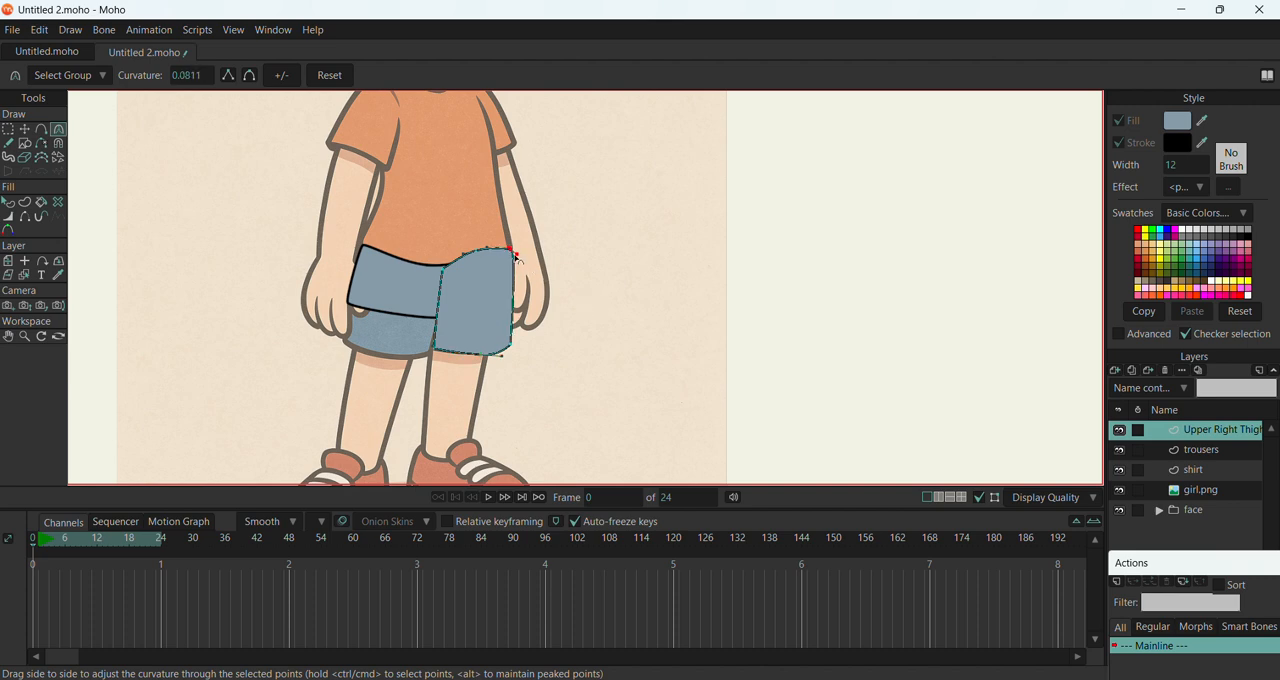
Raise the thigh's top middle point slightly, and curve its upper right corner to about 0.15 and its bottom middle point to about 0.50
left_click(472, 254)
mouse_move(472, 256)
left_mouse_down()
mouse_move(462, 251)
mouse_move(488, 258)
mouse_move(472, 255)
mouse_move(481, 240)
left_mouse_up()
key("t")
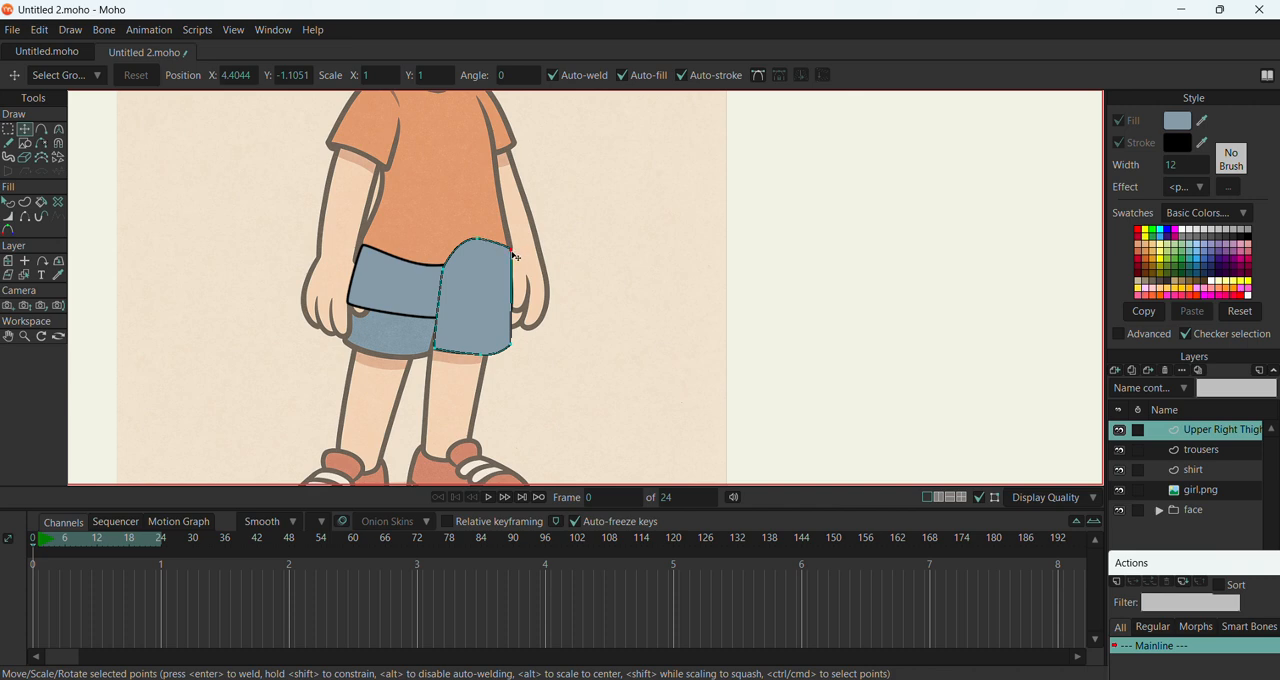
key("c")
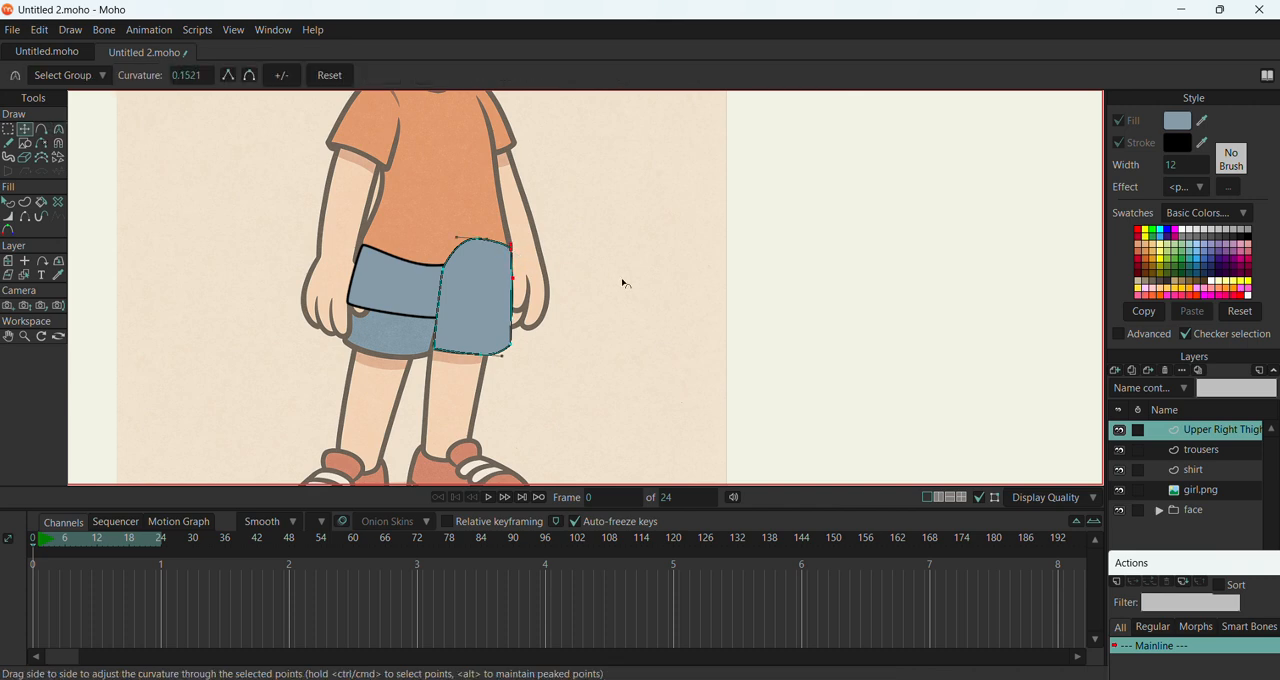
left_click_drag(514, 249, 510, 241)
left_click_drag(503, 363, 493, 360)
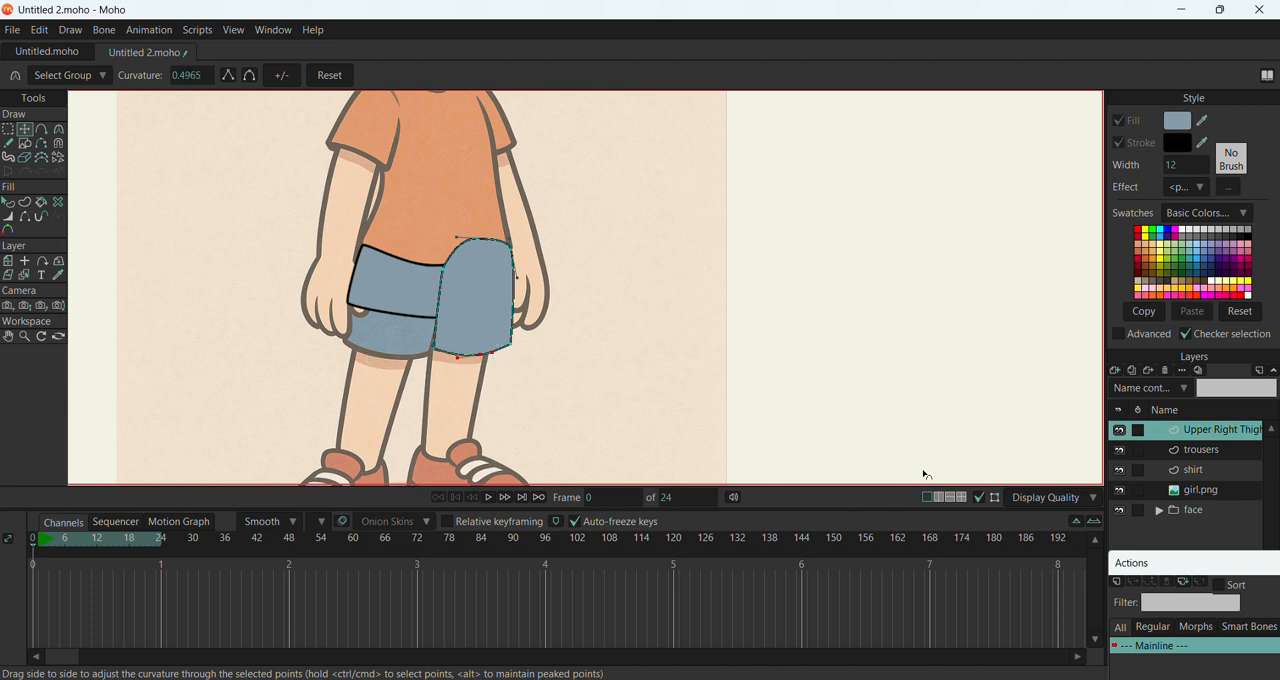
Add a new vector layer above the thigh layer and name it Left Leg
scroll(560, 357, "down", 5)
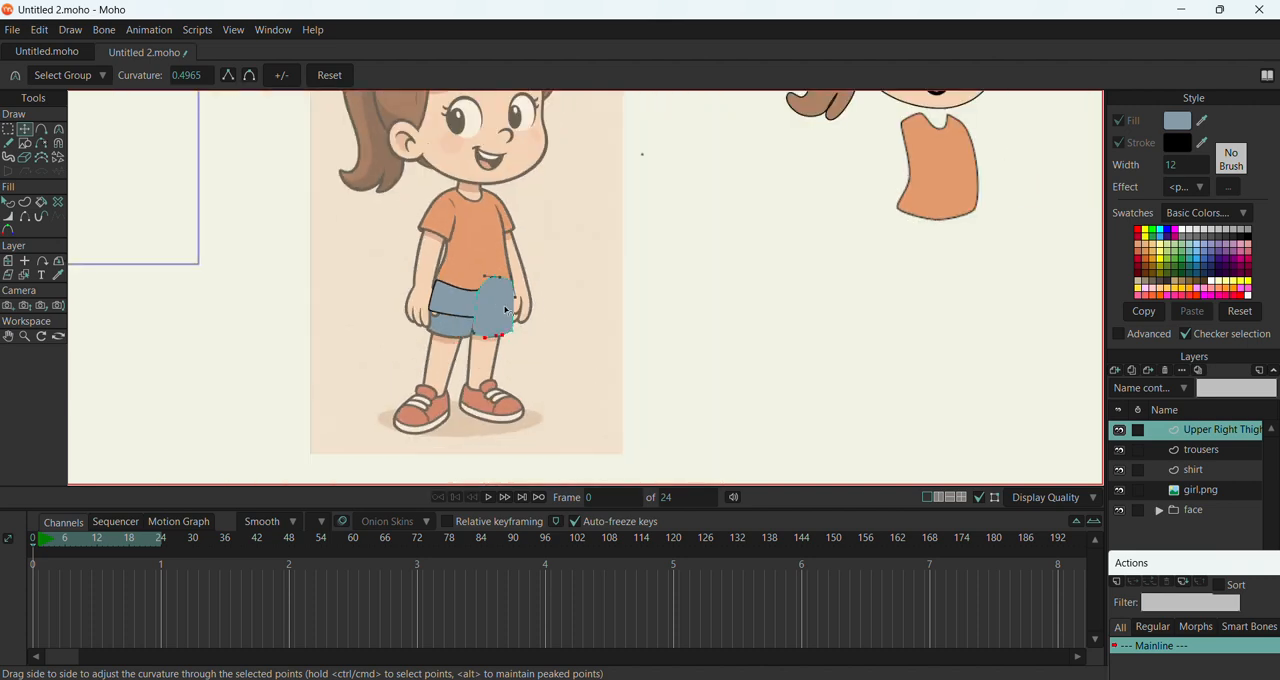
scroll(520, 362, "up", 4)
right_click(1191, 431)
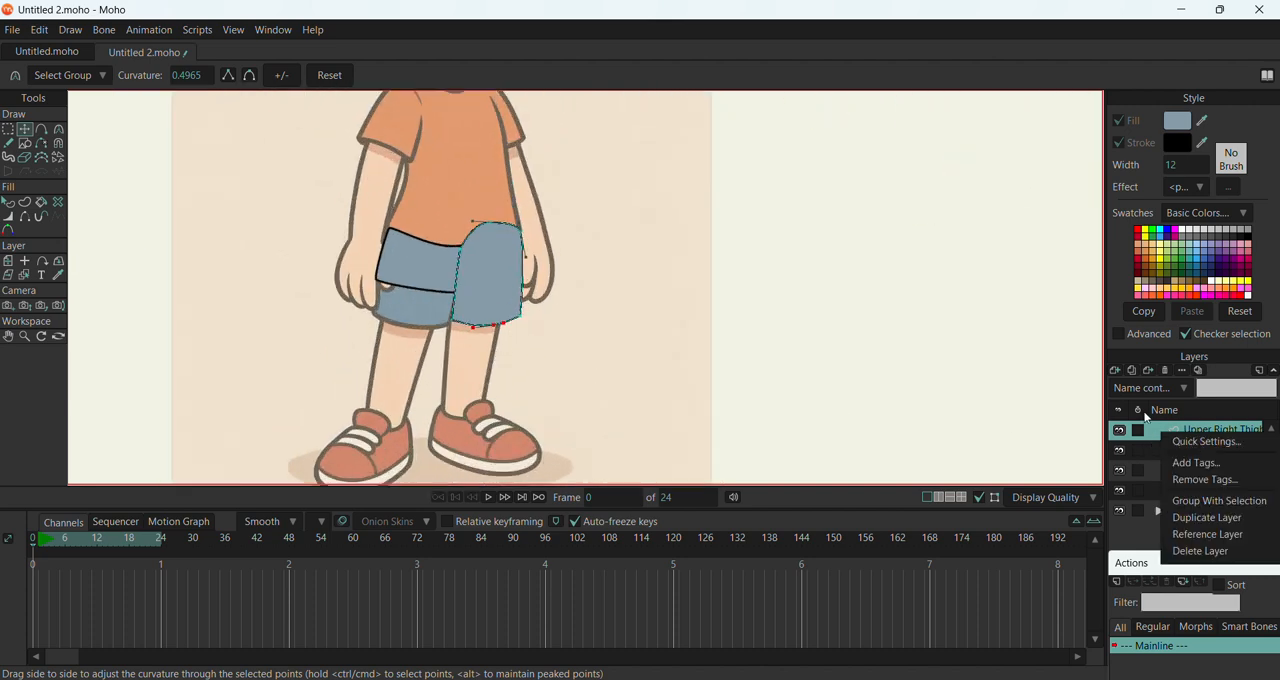
left_click(1118, 376)
left_click(1117, 371)
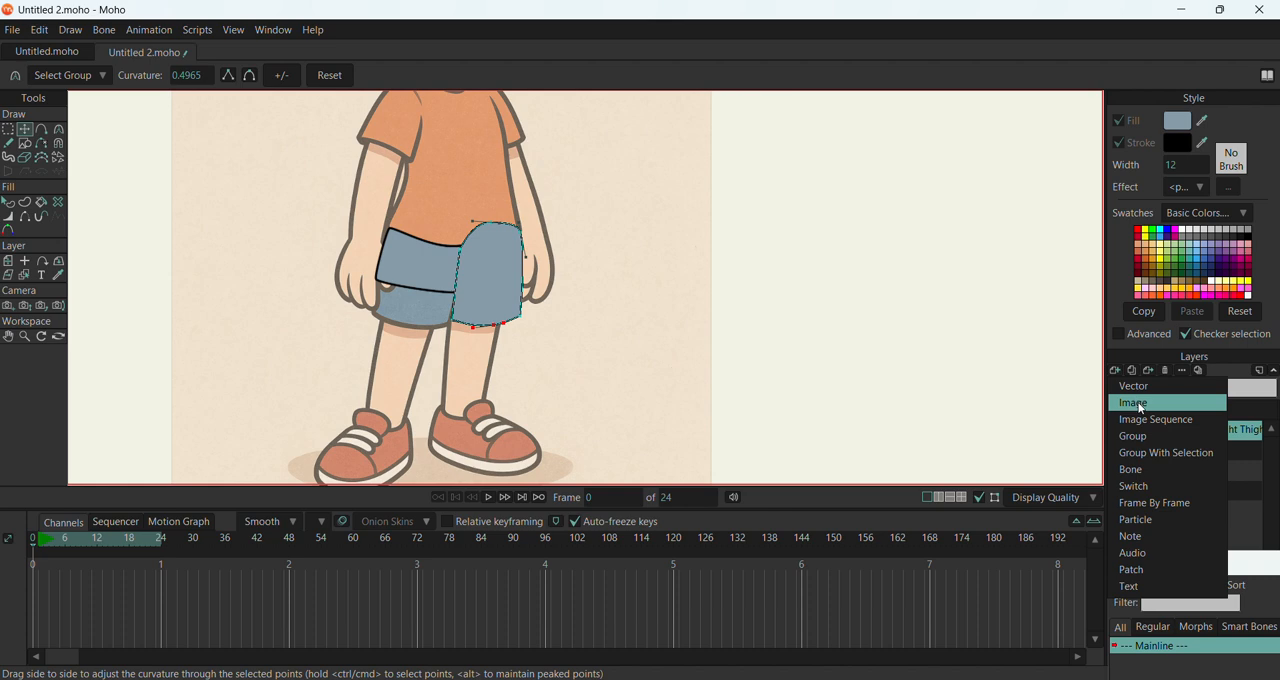
left_click(1137, 386)
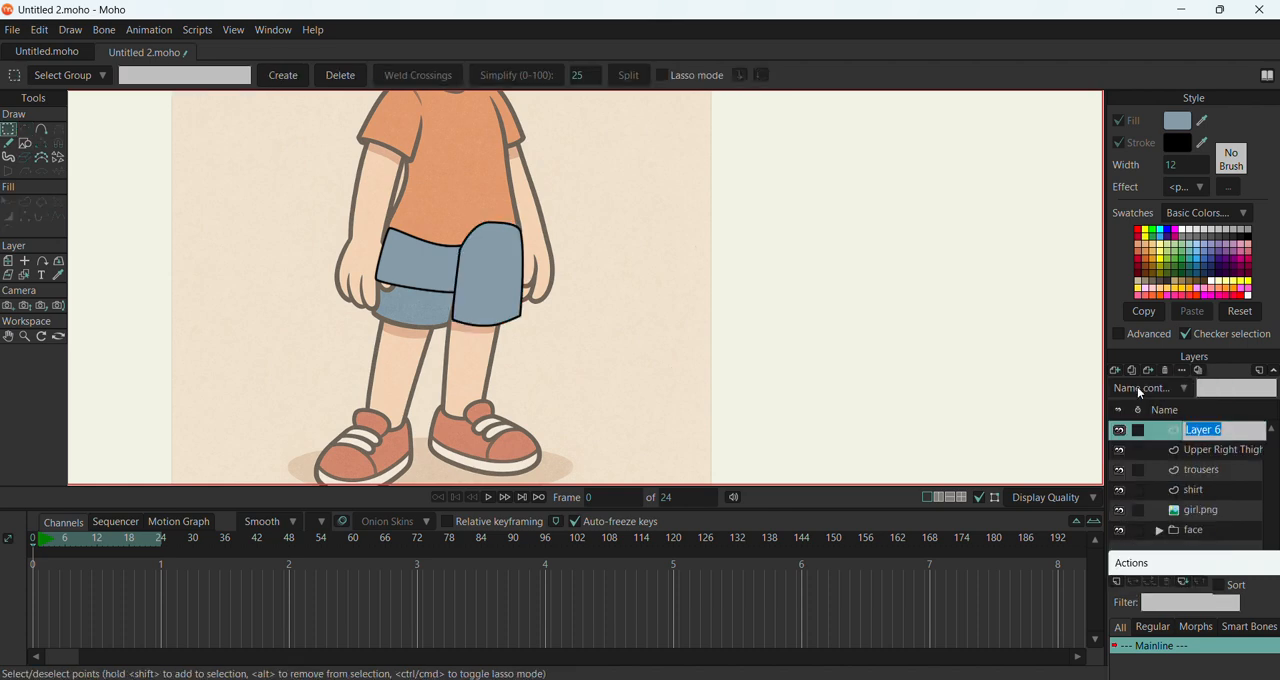
type("lef")
key("BackSpace")
key("BackSpace")
key("BackSpace")
type("Lef")
key("Return")
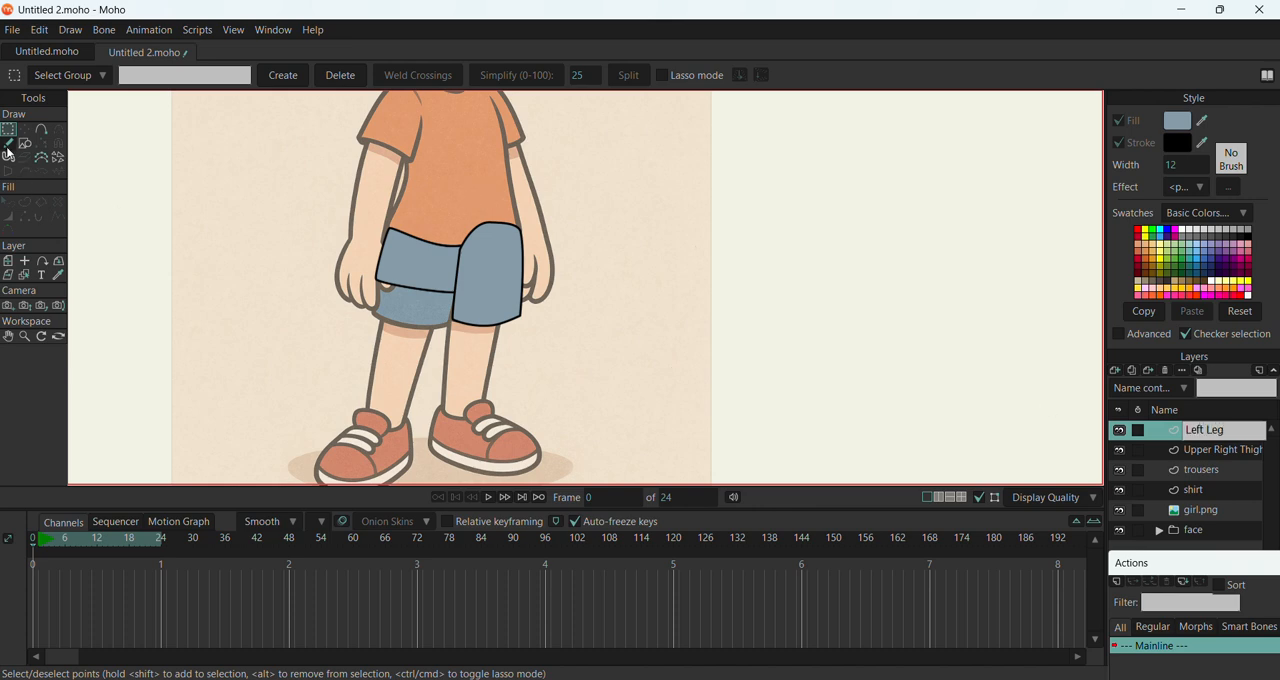
Outline the leg below the thigh with five points down to the shoe and round its top, with about 0.16 at the upper right corner
left_click(41, 129)
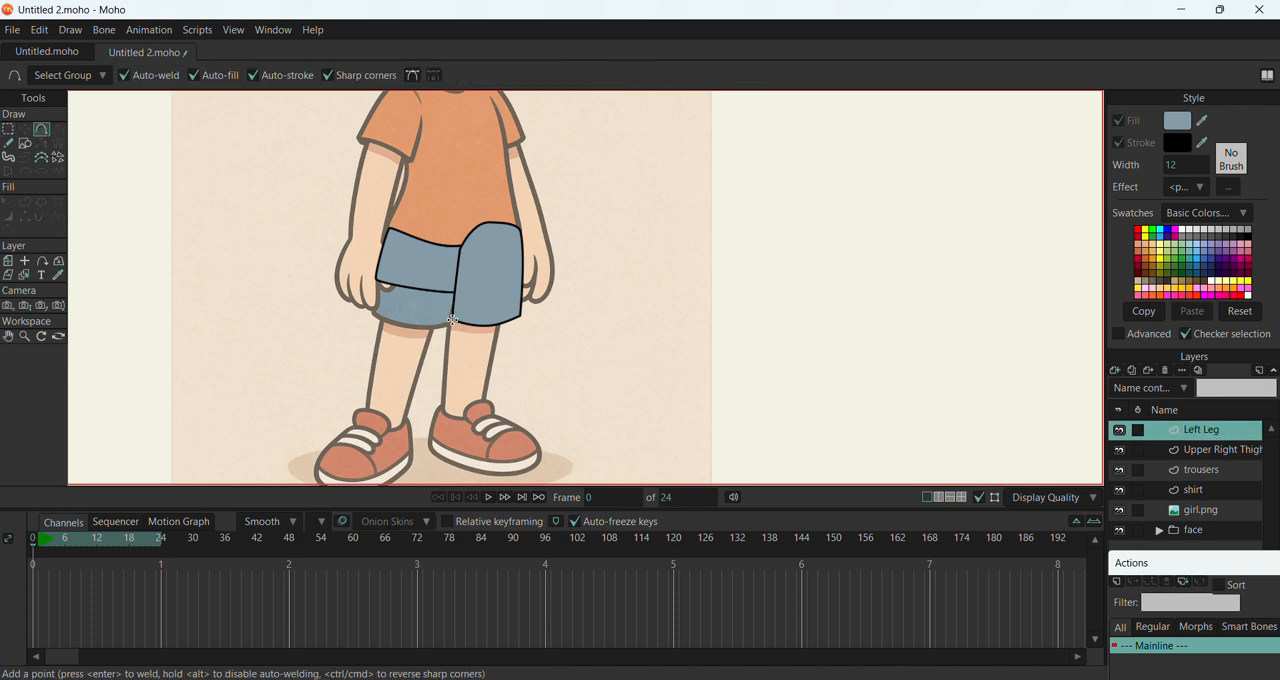
mouse_move(453, 320)
left_mouse_down()
mouse_move(460, 405)
mouse_move(443, 421)
mouse_move(477, 432)
mouse_move(503, 308)
mouse_move(471, 298)
mouse_move(454, 316)
left_mouse_up()
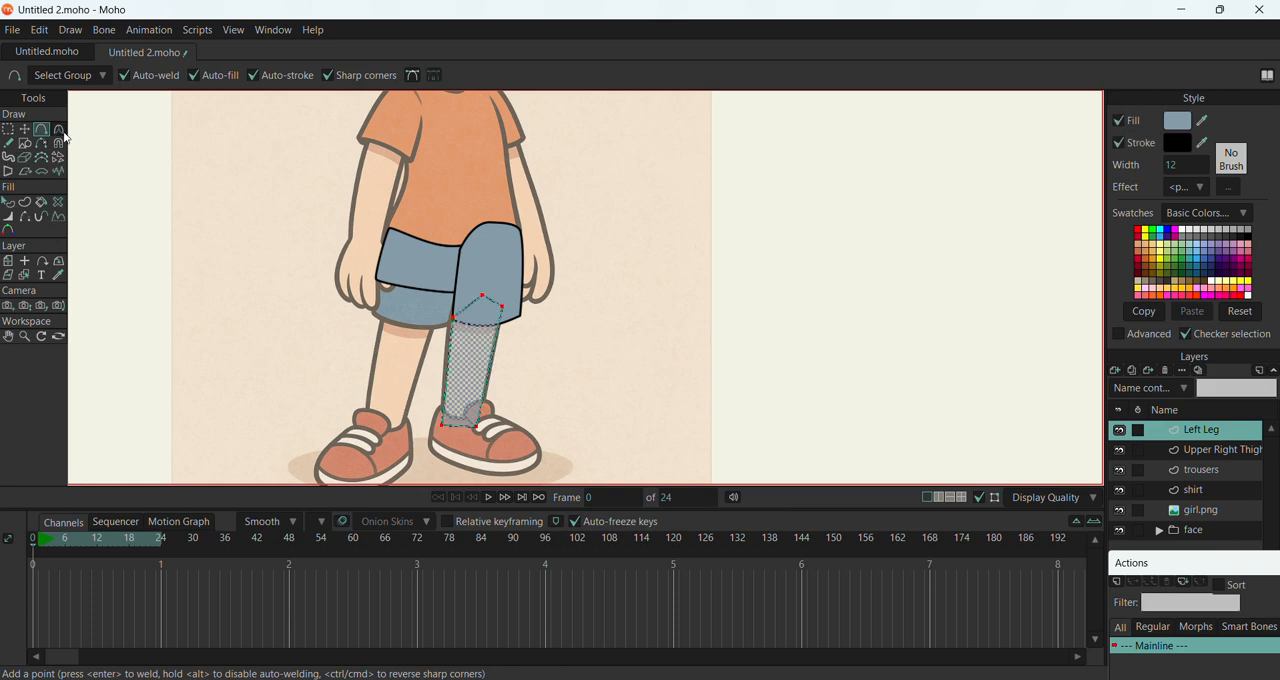
left_click(24, 129)
left_click(482, 296)
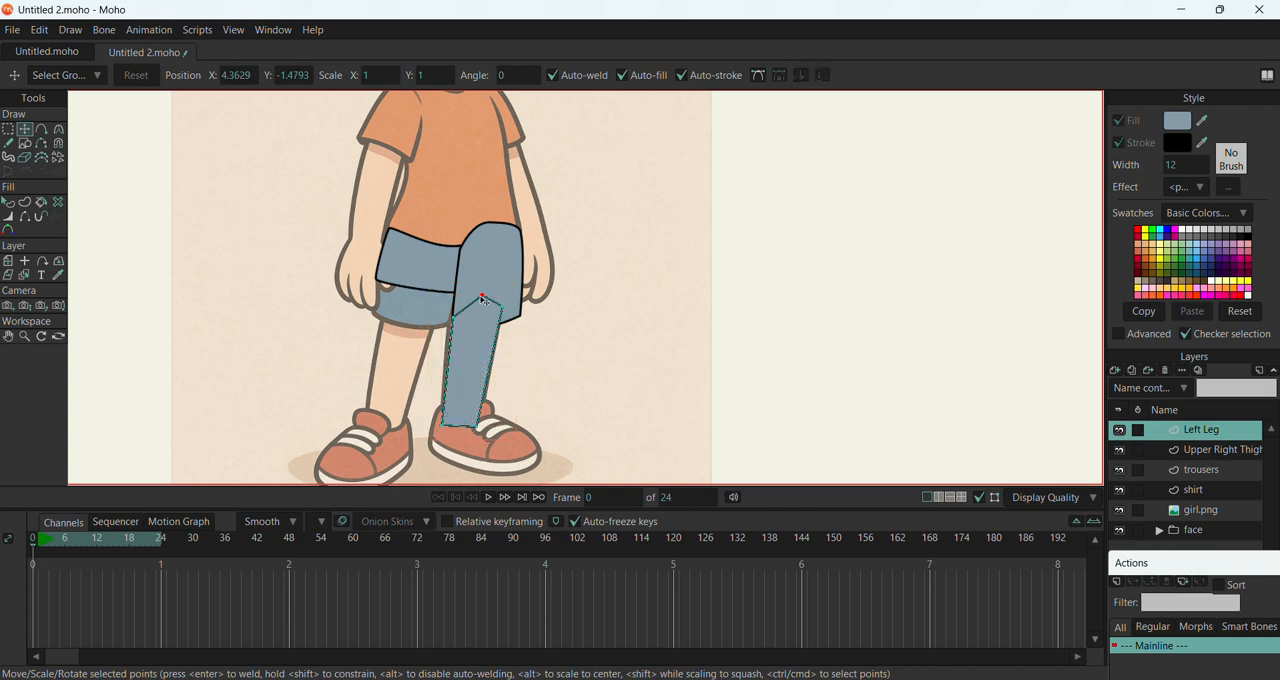
left_click(60, 130)
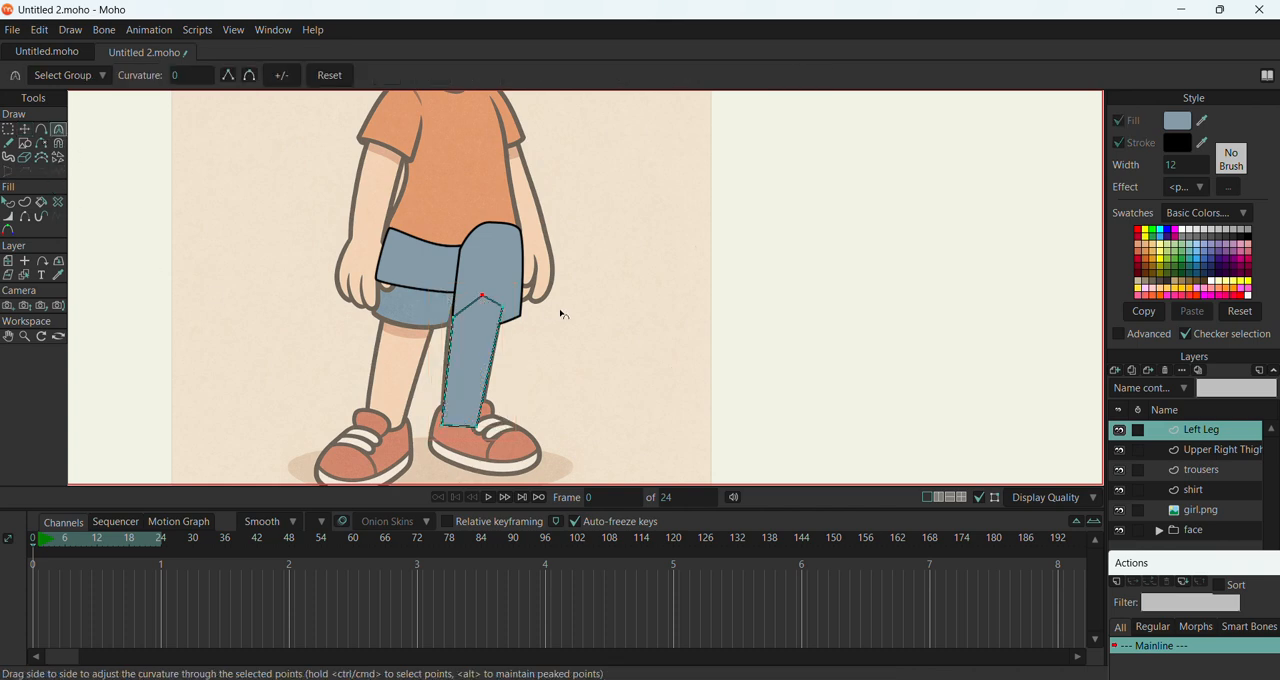
left_click_drag(483, 298, 1270, 378)
left_click_drag(503, 307, 667, 362)
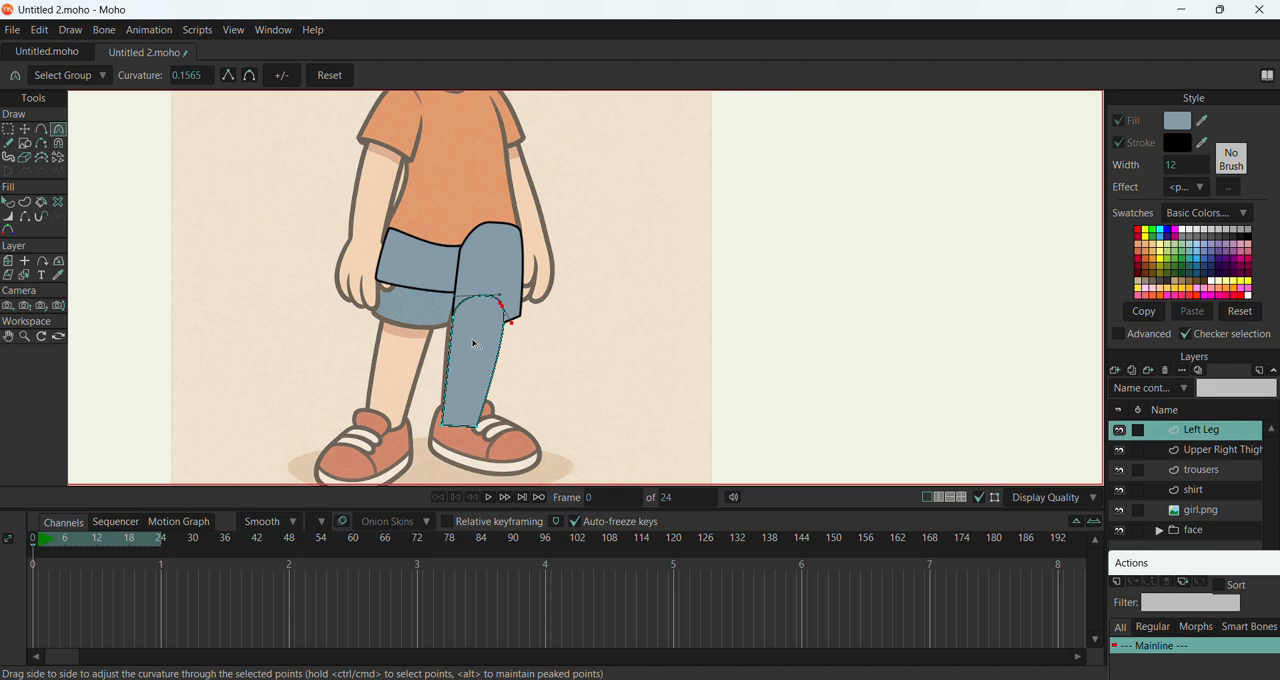
left_click_drag(455, 318, 518, 373)
Fill the leg with the skin tone sampled from the reference's other leg and set its stroke to the black sampled from the shorts' outline
left_click(9, 202)
left_click(492, 355)
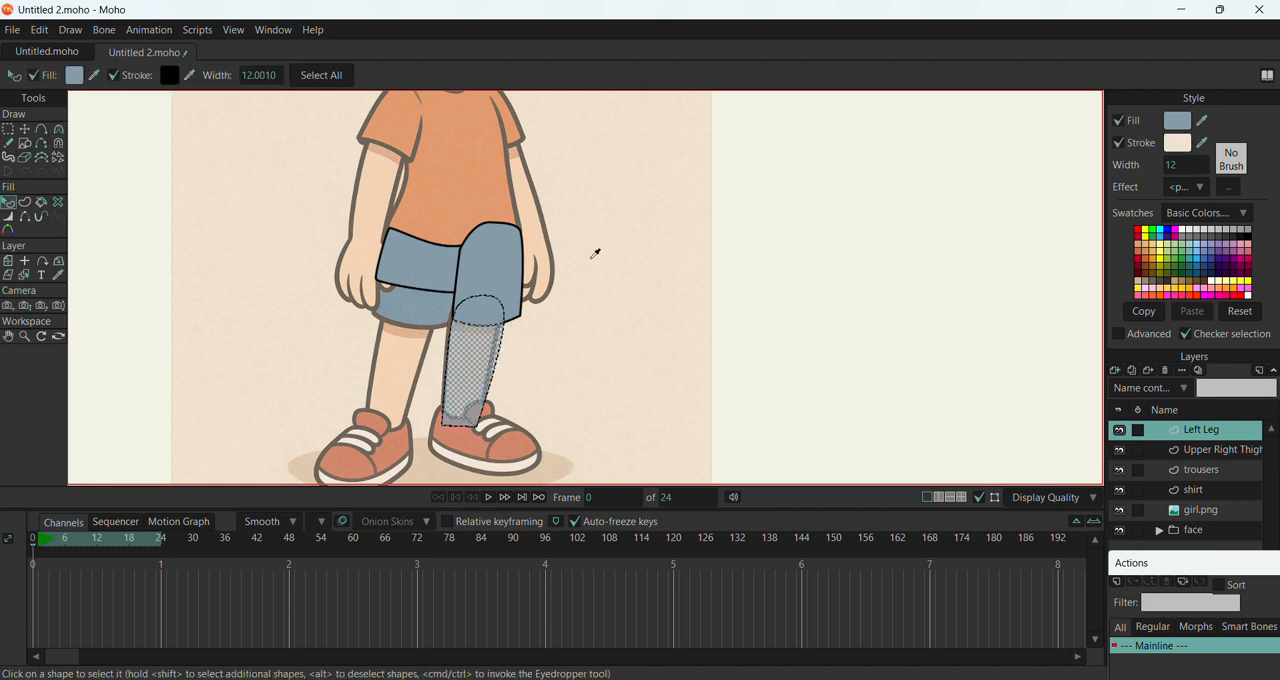
left_click(530, 210)
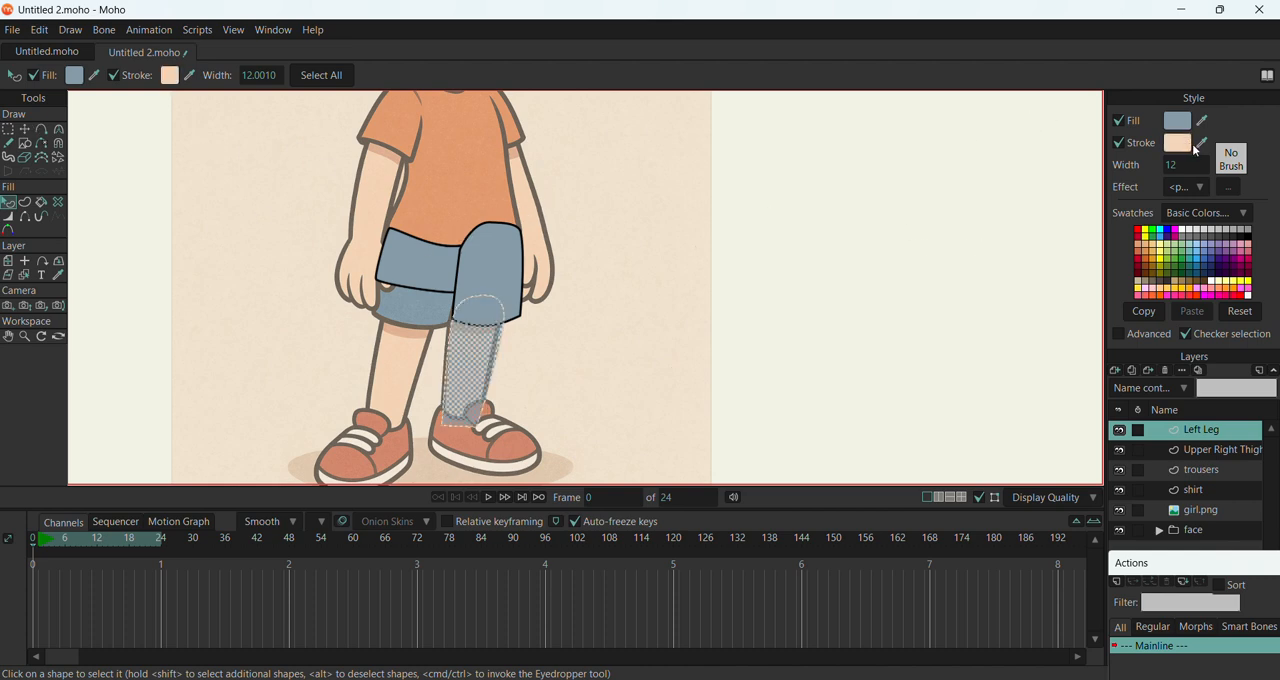
mouse_move(1204, 150)
left_mouse_down()
mouse_move(1100, 200)
mouse_move(580, 266)
mouse_move(489, 261)
mouse_move(457, 286)
left_mouse_up()
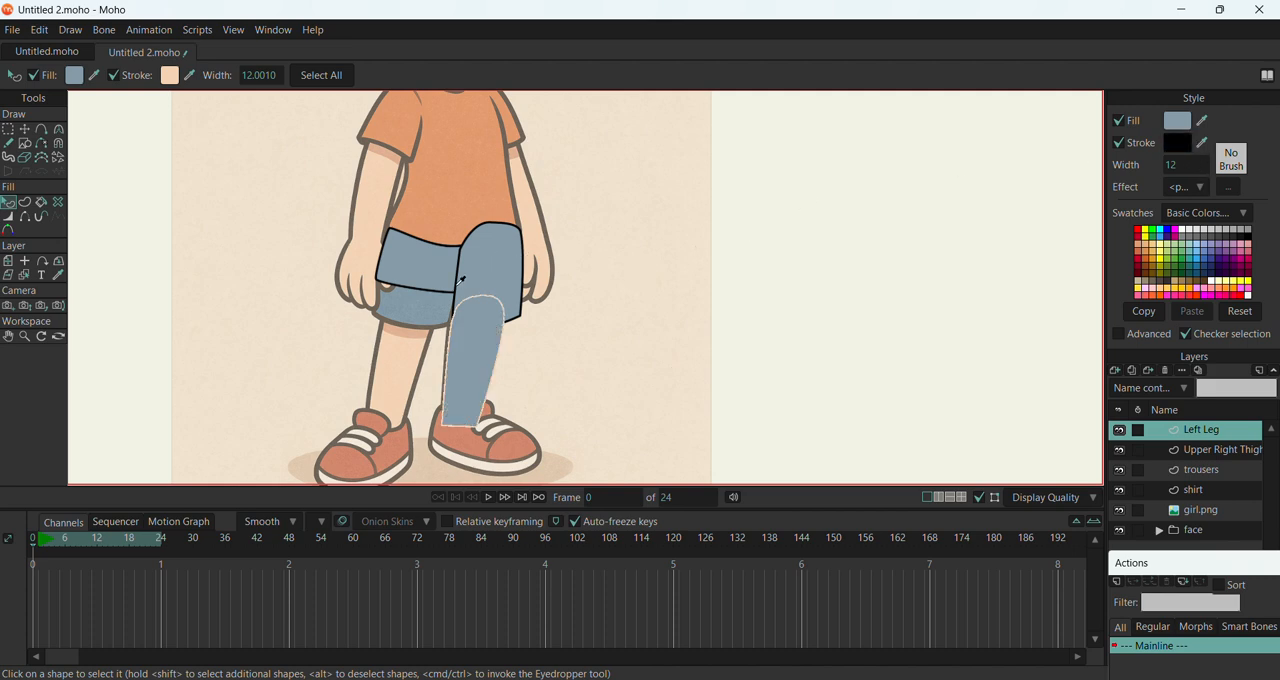
mouse_move(1202, 123)
left_mouse_down()
mouse_move(1100, 131)
mouse_move(405, 350)
left_mouse_up()
scroll(476, 360, "down", 3)
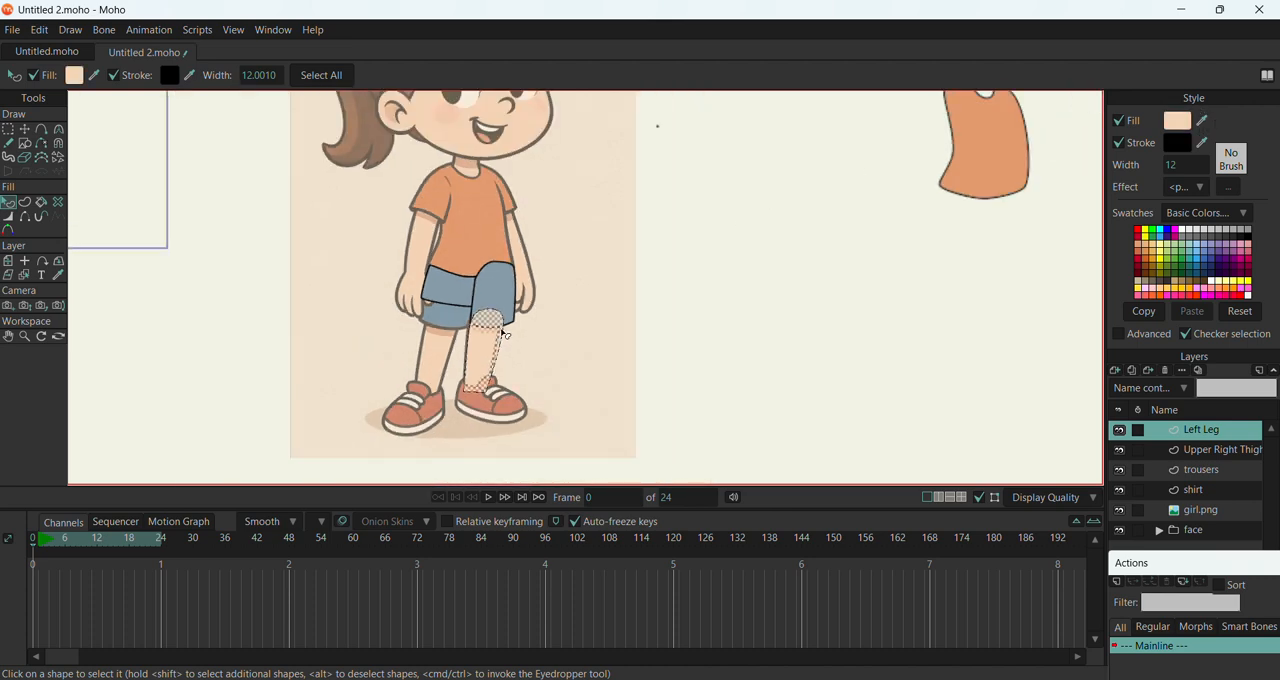
Place the Upper Right Thigh layer above Left Leg and shift the whole thigh shape slightly left and down over the leg
left_click(1196, 452)
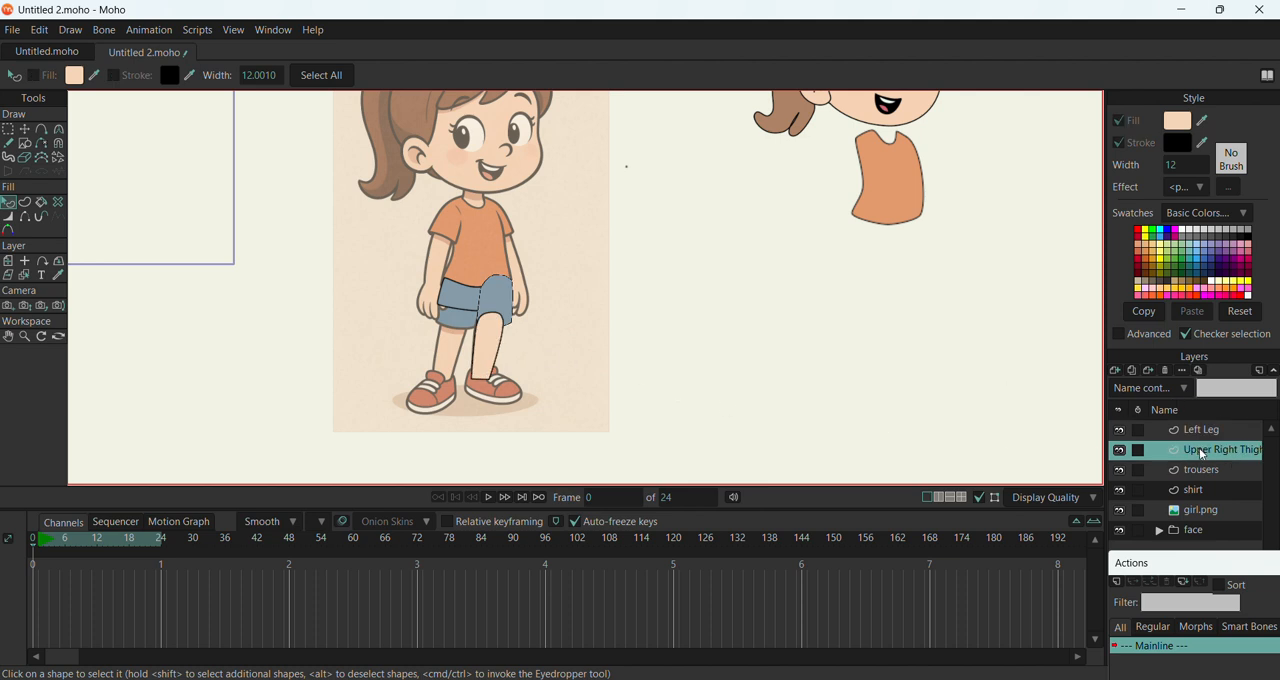
left_click_drag(1200, 450, 1193, 427)
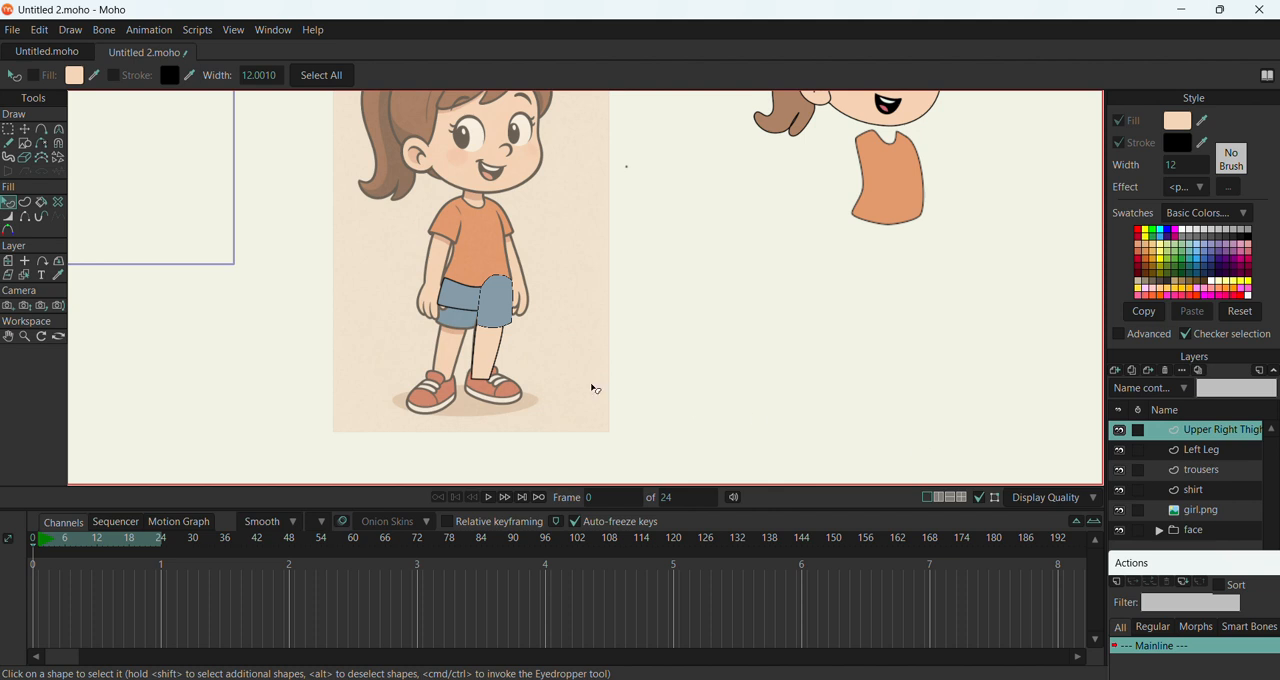
scroll(500, 335, "up", 5)
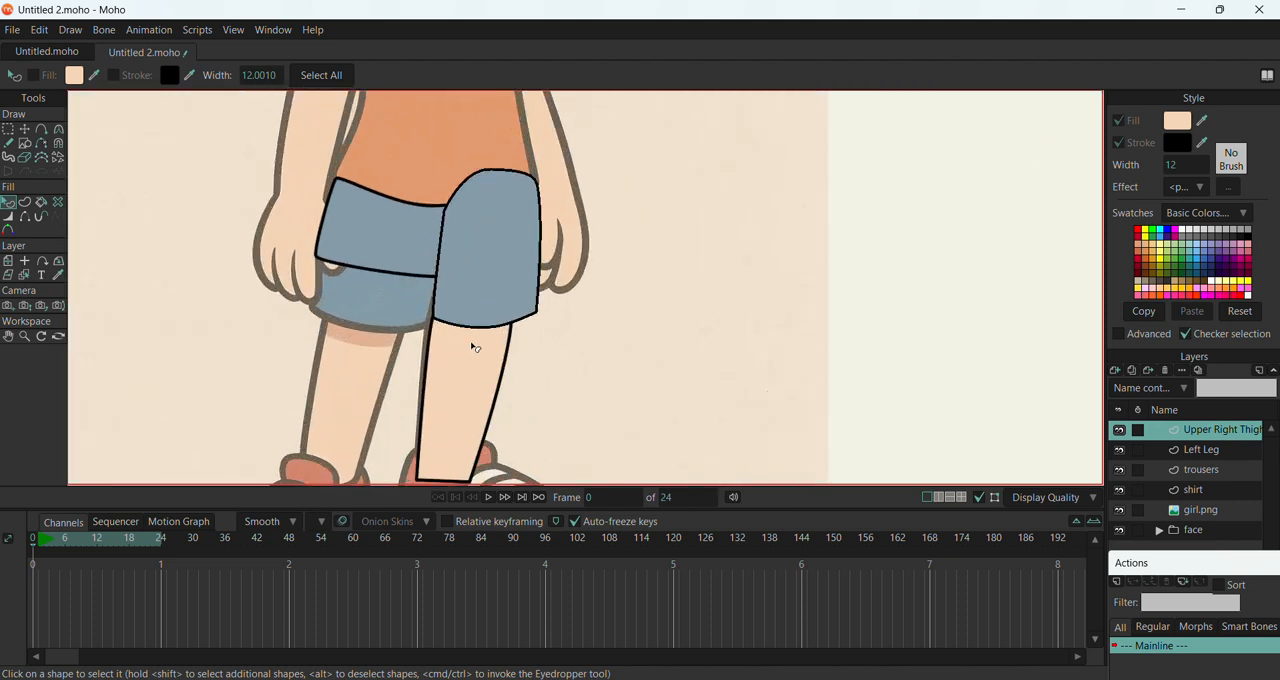
left_click(1199, 458)
left_click(1210, 432)
left_click(24, 129)
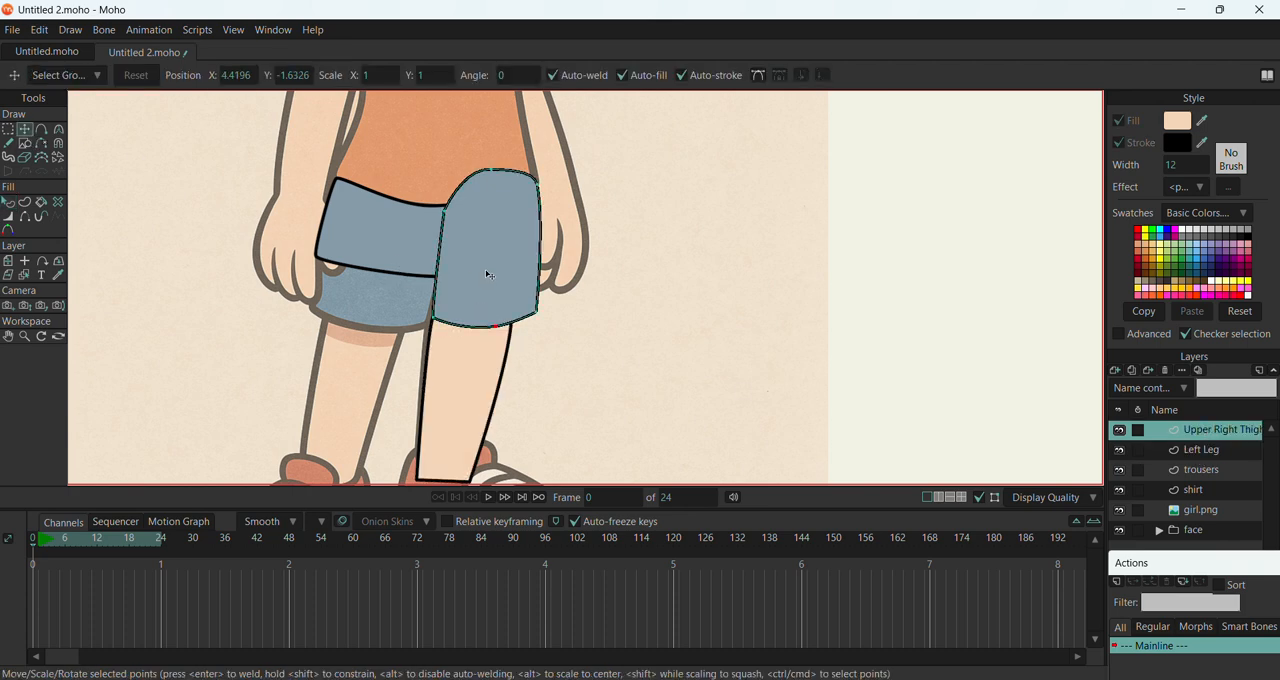
key("ctrl+a")
mouse_move(504, 285)
left_mouse_down()
mouse_move(505, 267)
mouse_move(500, 306)
mouse_move(491, 251)
mouse_move(492, 266)
left_mouse_up()
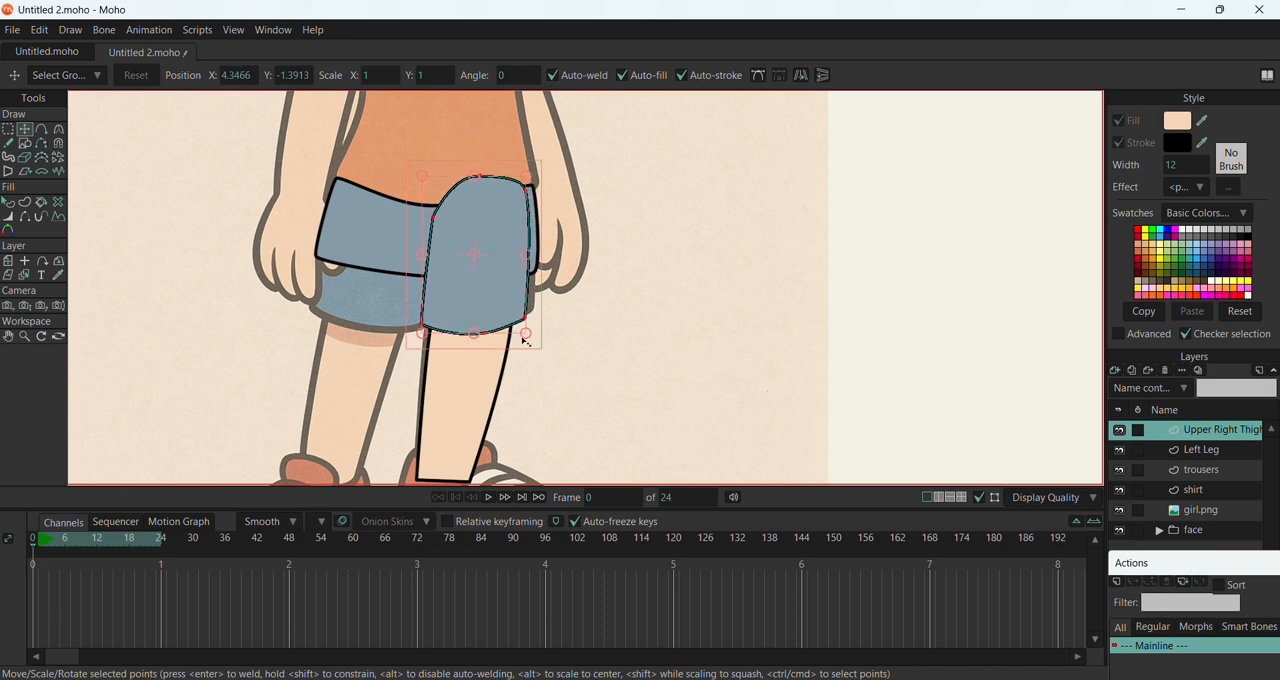
mouse_move(531, 346)
left_mouse_down()
mouse_move(500, 349)
mouse_move(551, 331)
mouse_move(523, 342)
left_mouse_up()
Duplicate the Upper Right Thigh layer and replace Right with Left in the copy's name
scroll(524, 343, "down", 4)
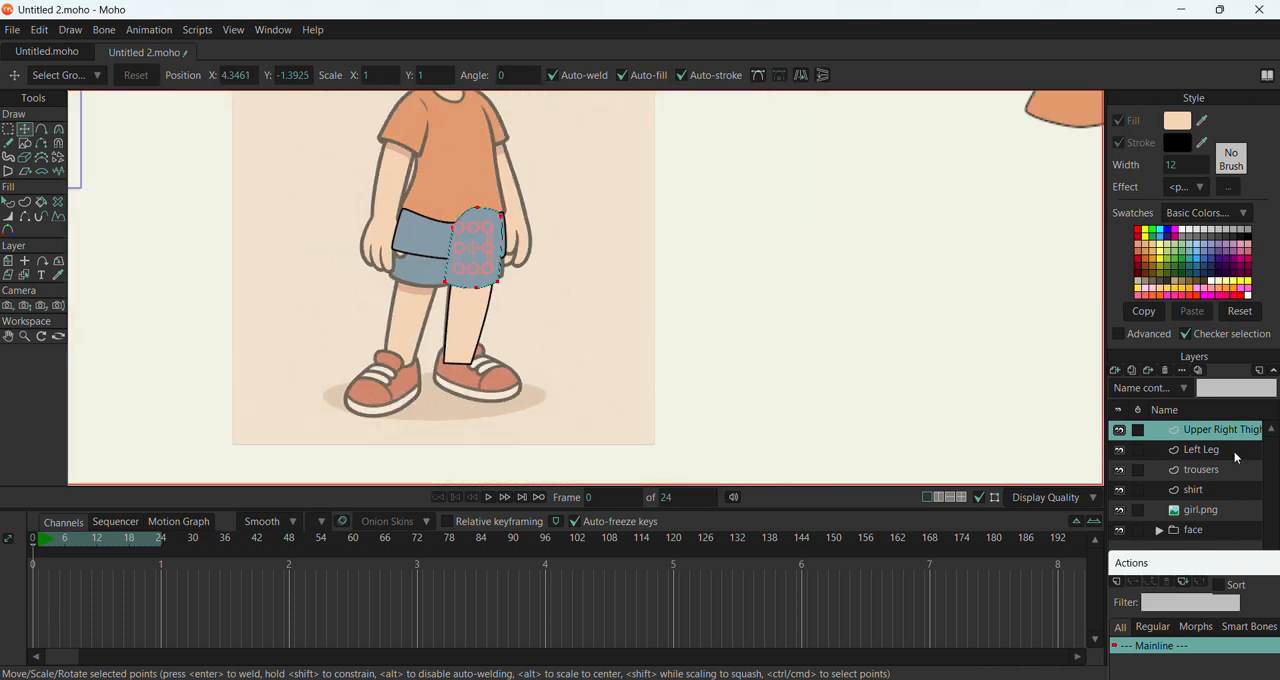
left_click(1235, 452)
left_click(1213, 436)
left_click(1201, 446)
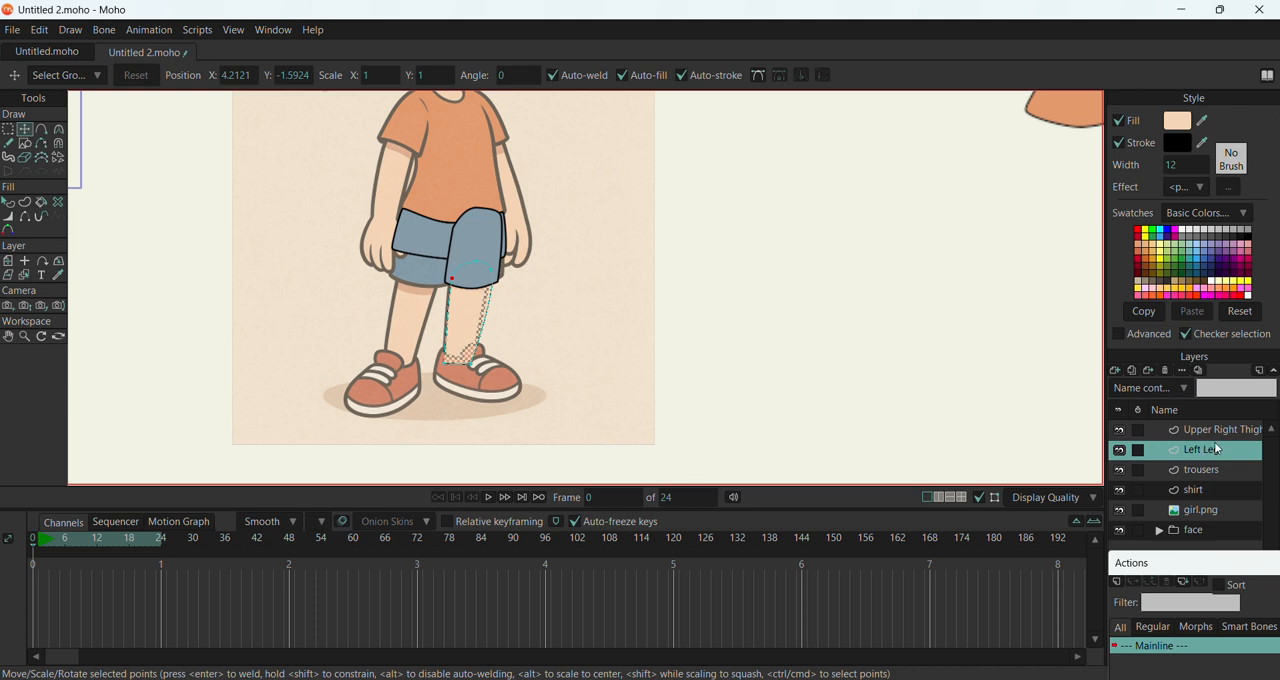
left_click(1205, 431)
right_click(1205, 431)
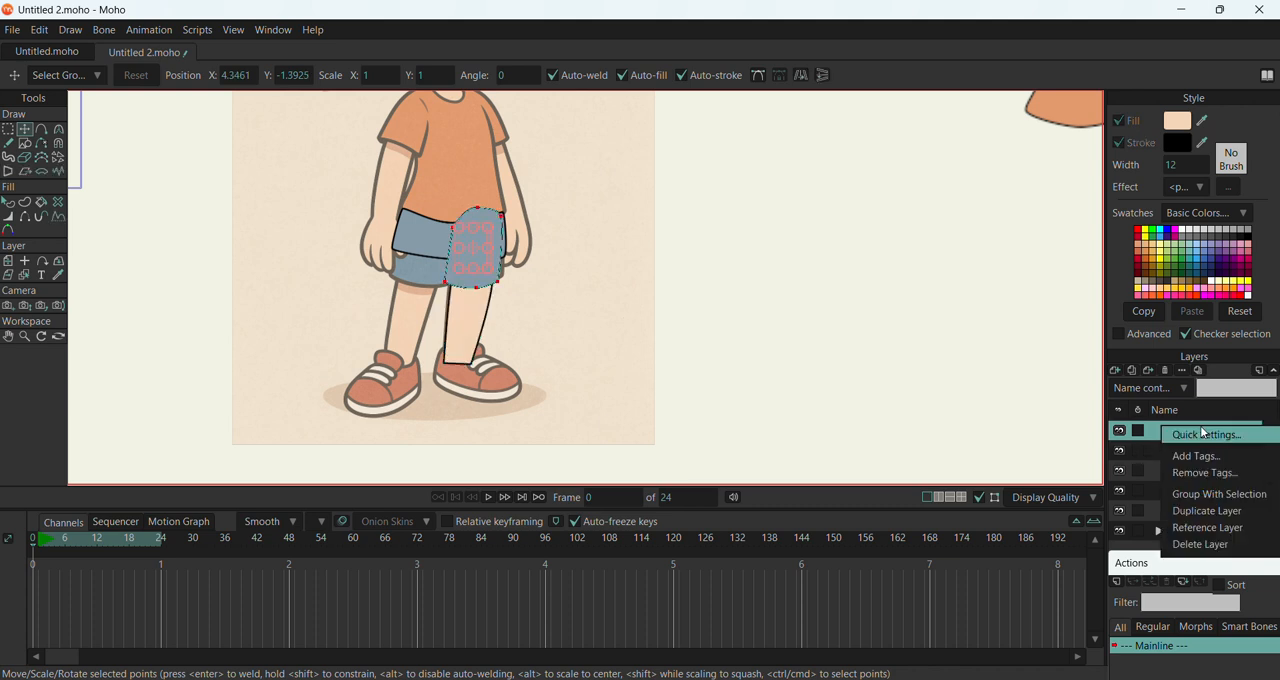
left_click(1199, 511)
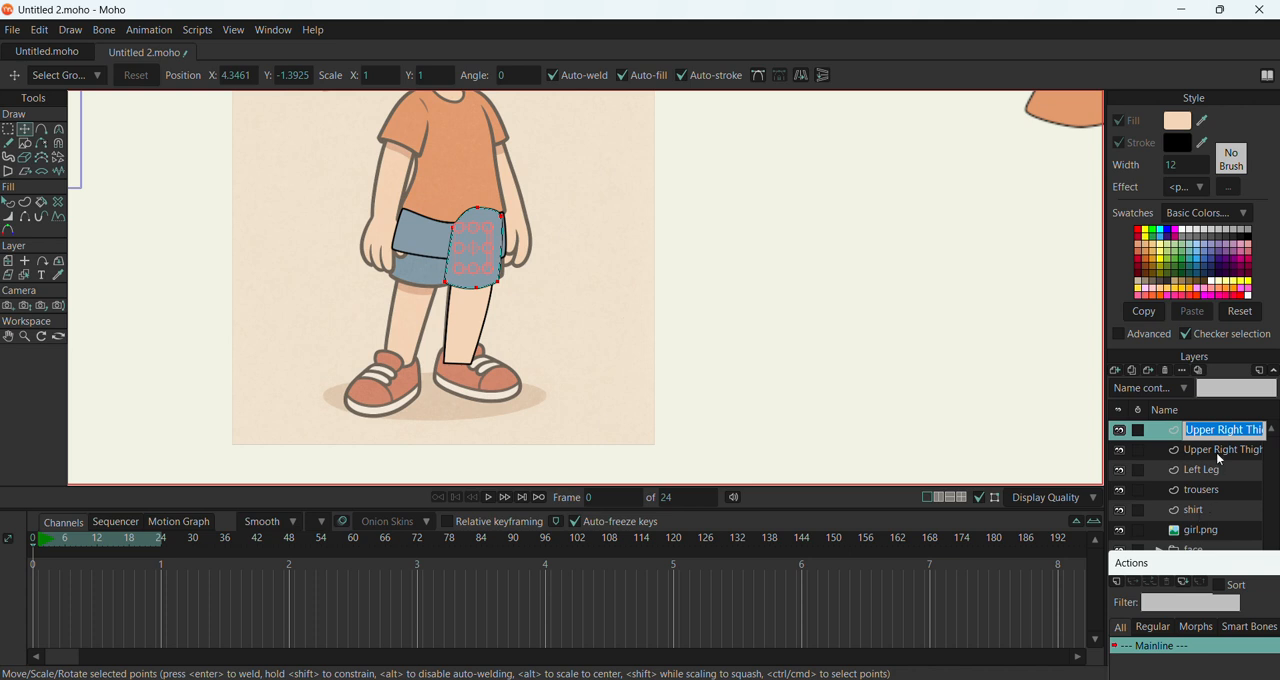
left_click_drag(1218, 430, 1240, 430)
type("Left")
key("Return")
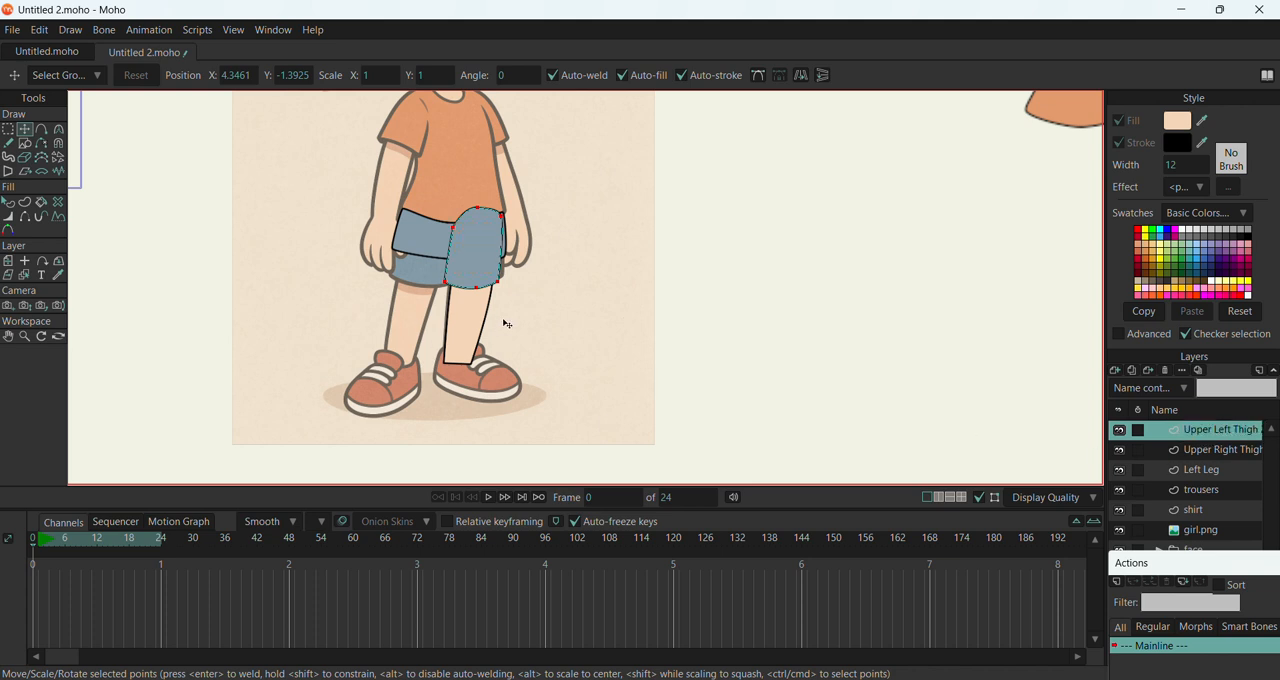
Move the duplicated thigh shape over the girl's other thigh and try flipping it
left_click_drag(486, 262, 430, 265)
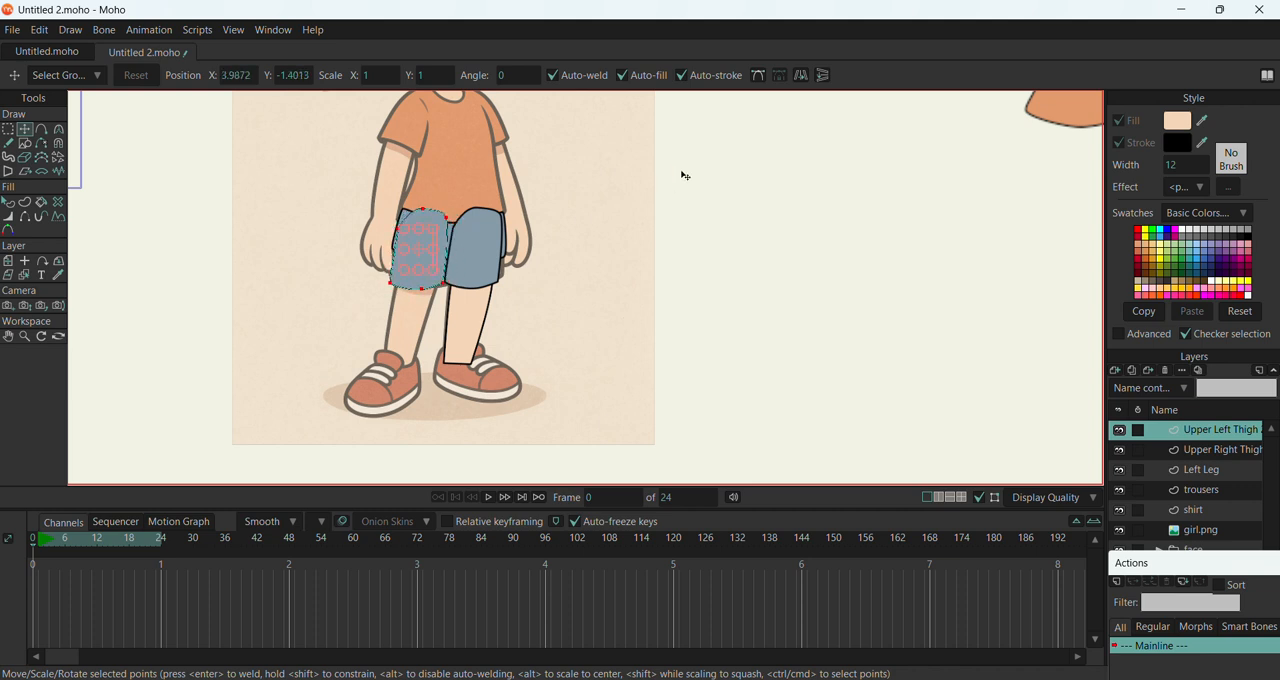
left_click(802, 76)
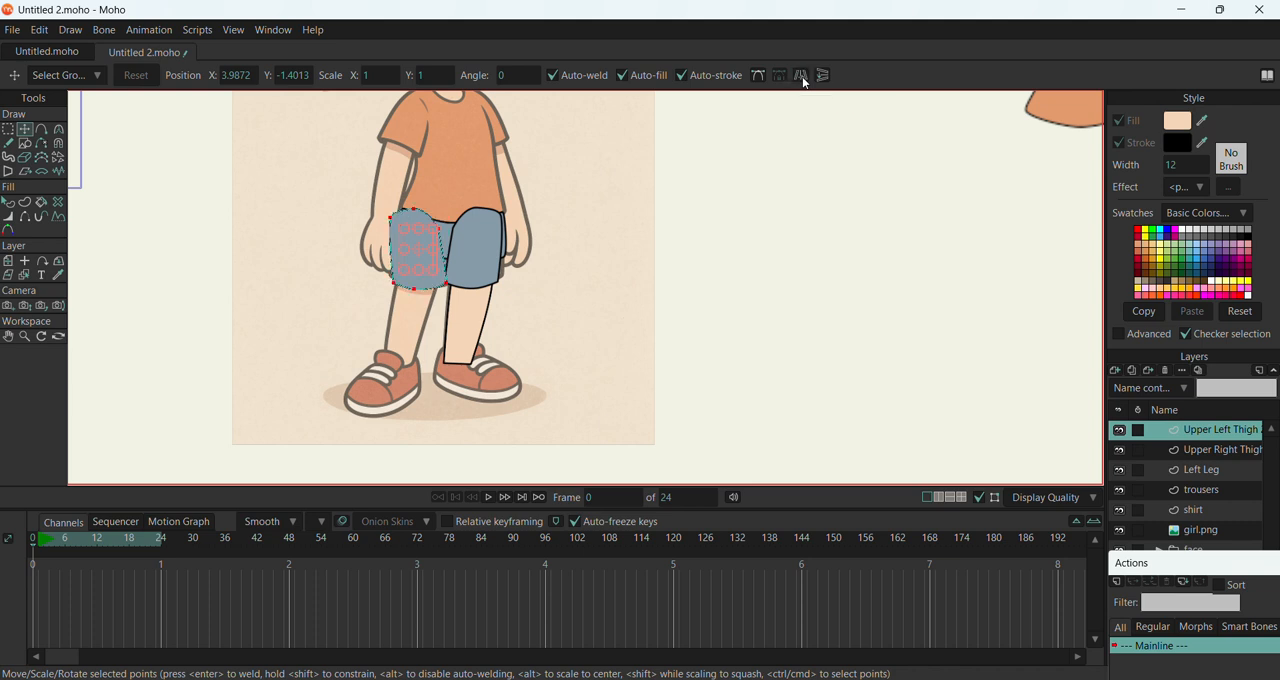
left_click(802, 76)
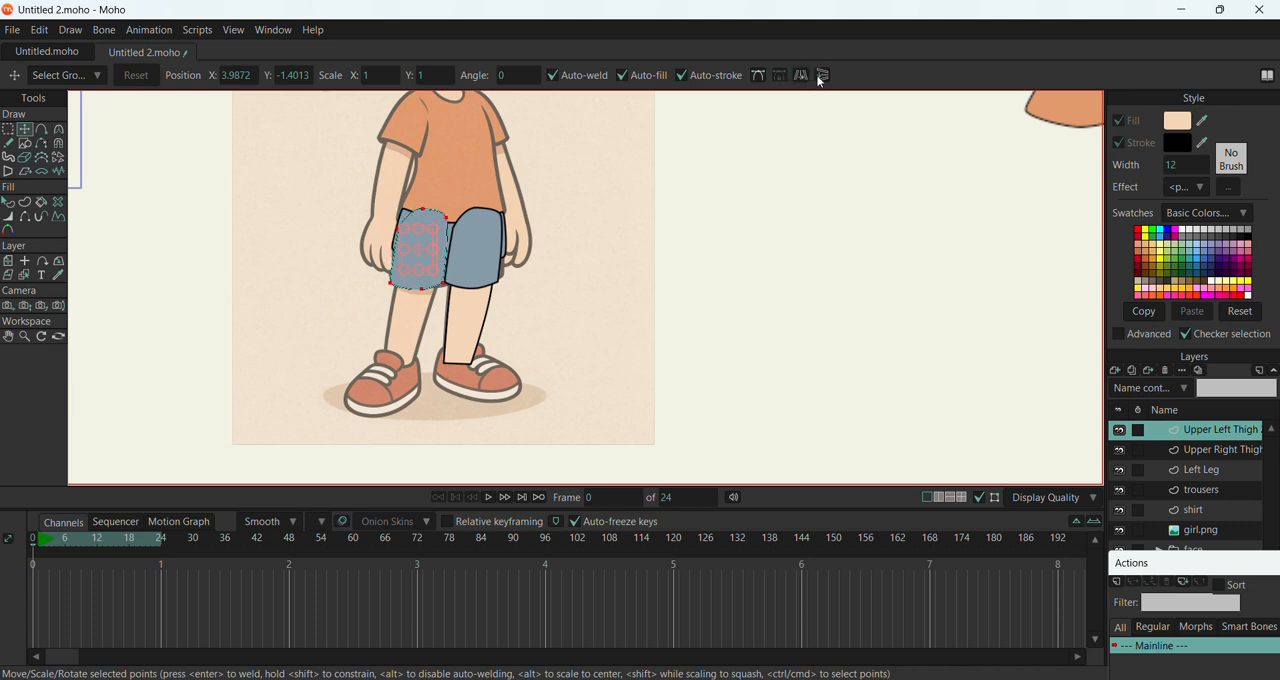
left_click(822, 76)
Duplicate the Left Leg layer as Left right and move the whole copied leg shape onto the reference's other leg
right_click(1198, 477)
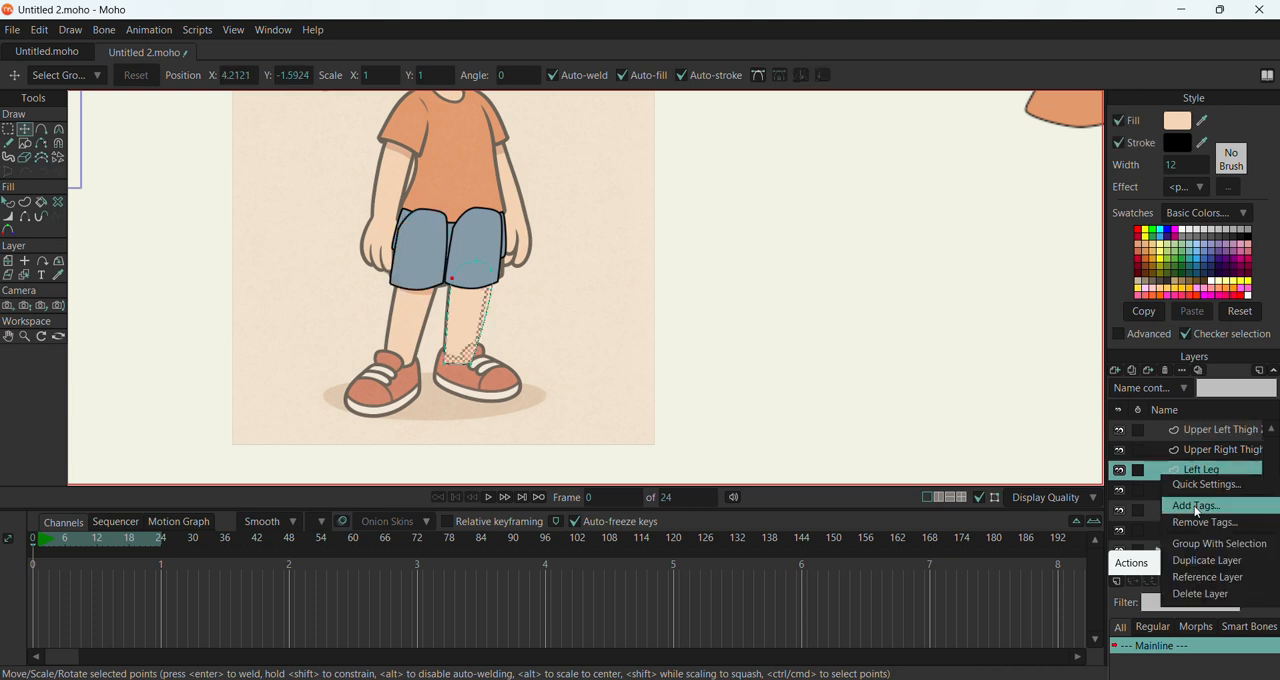
left_click(1186, 562)
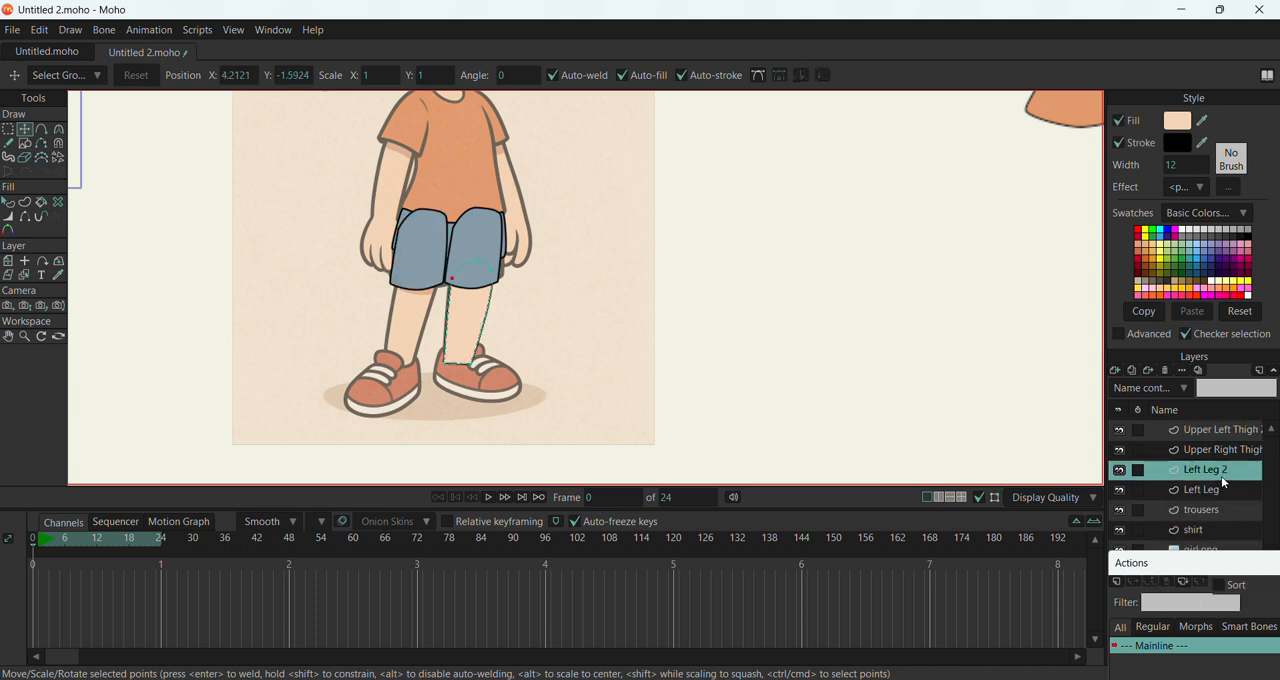
double_click(1225, 468)
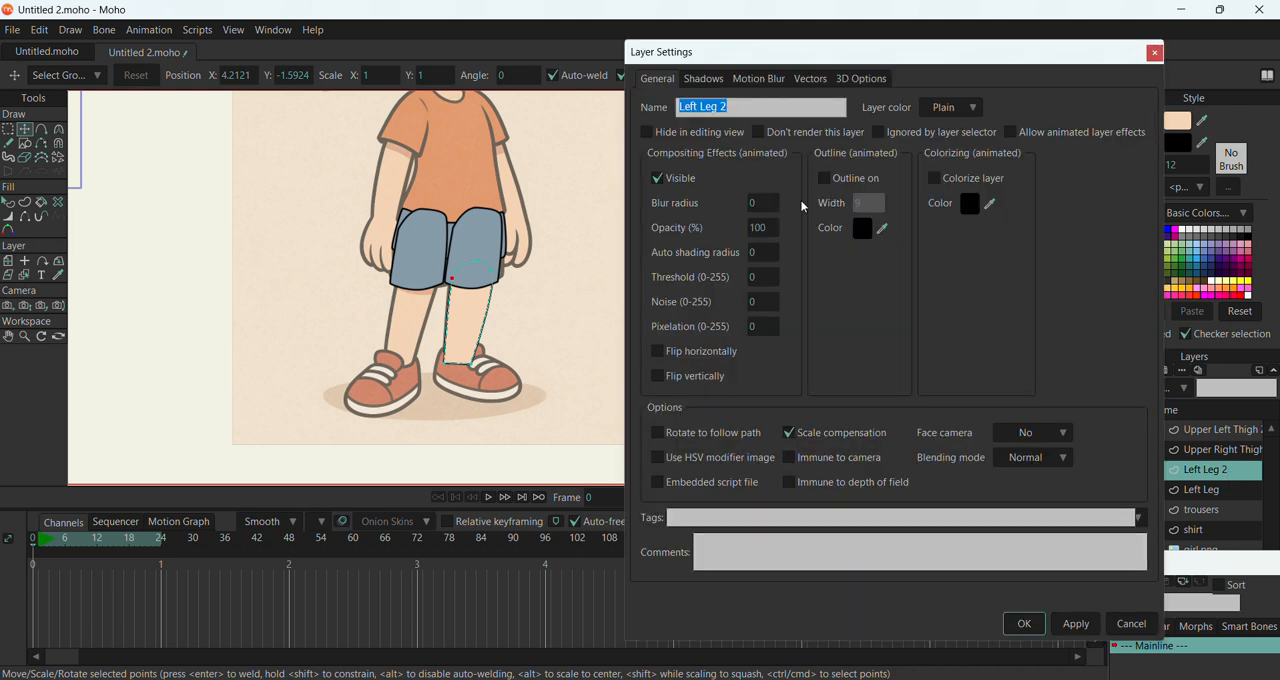
left_click_drag(700, 107, 741, 107)
type("right")
left_click(1062, 629)
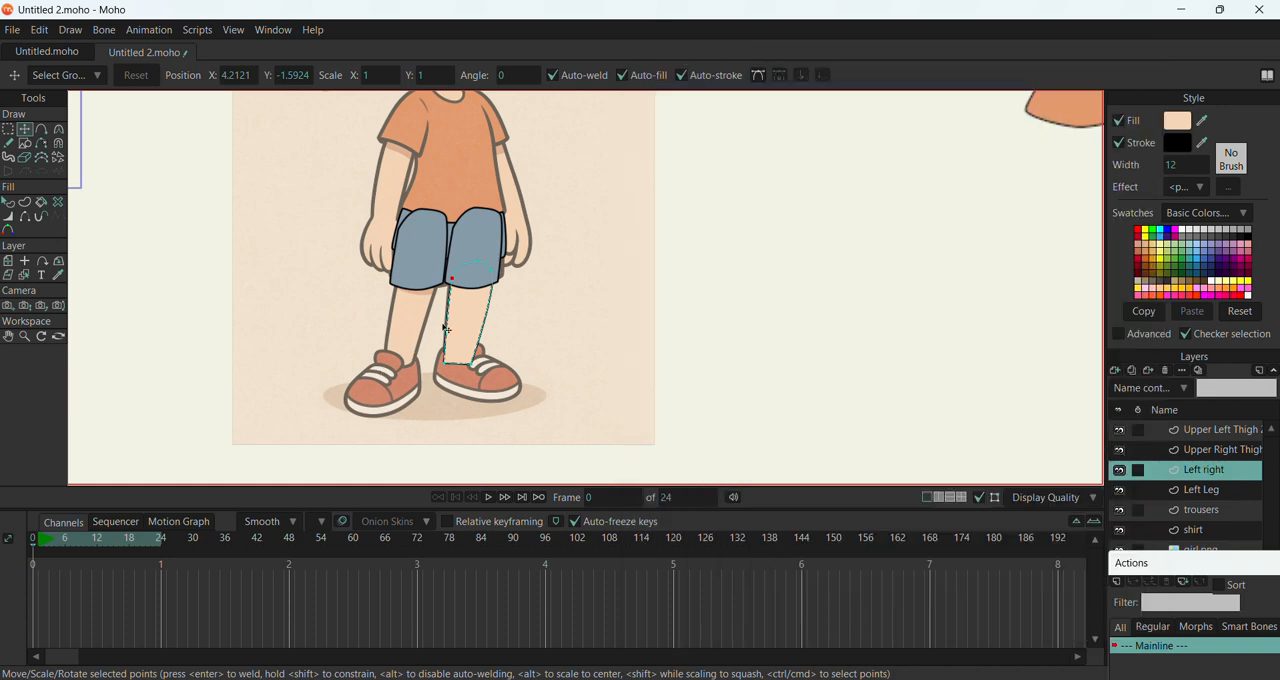
key("ctrl+a")
left_click_drag(485, 338, 412, 333)
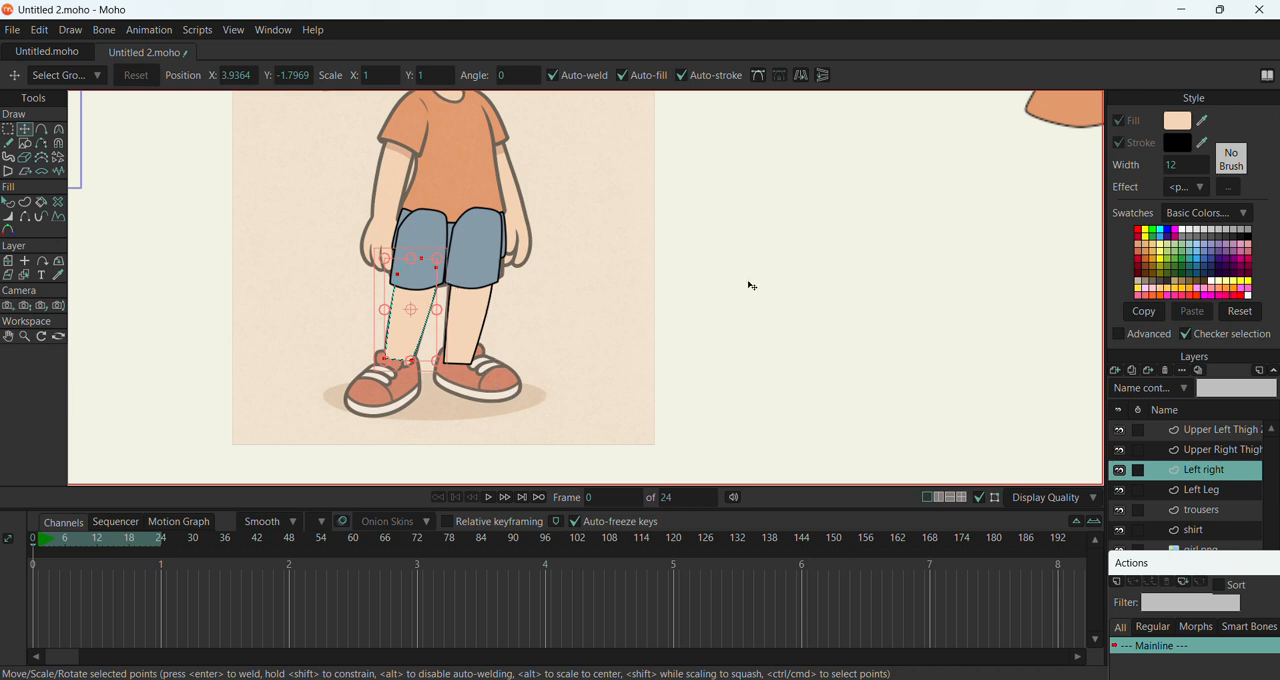
Add a new vector layer above Left right and name it left shoe
left_click(1118, 366)
left_click(1133, 383)
key("Return")
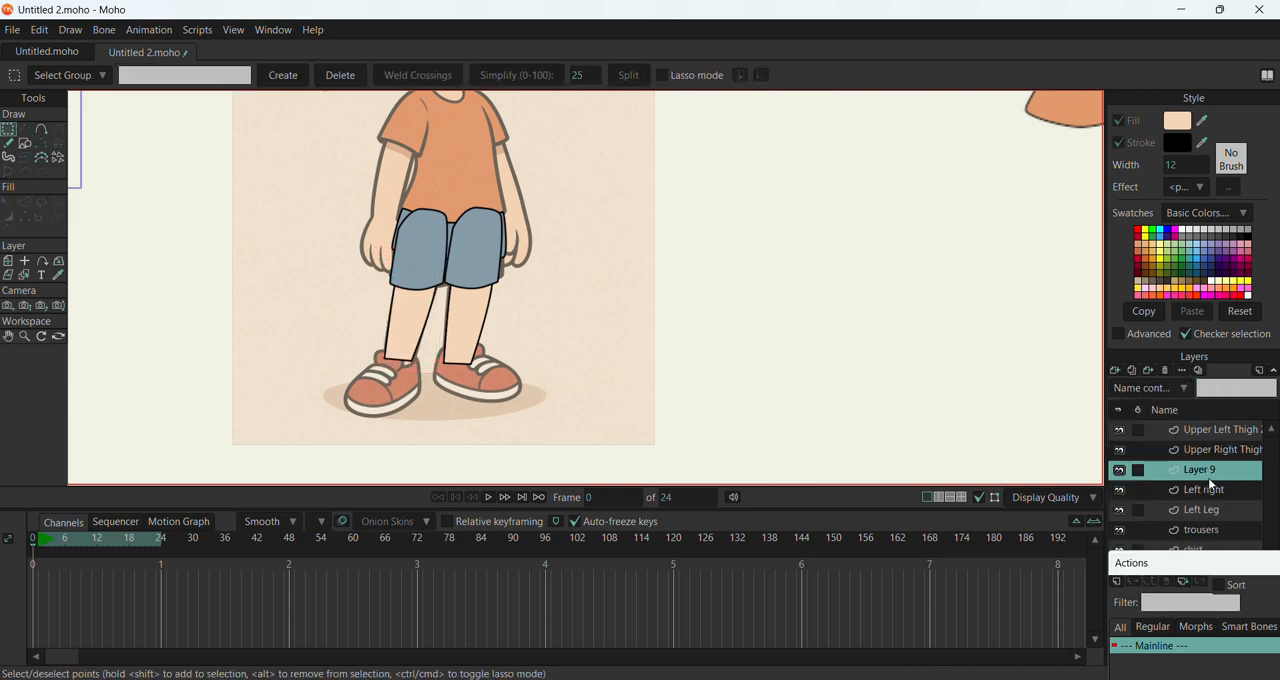
double_click(1205, 471)
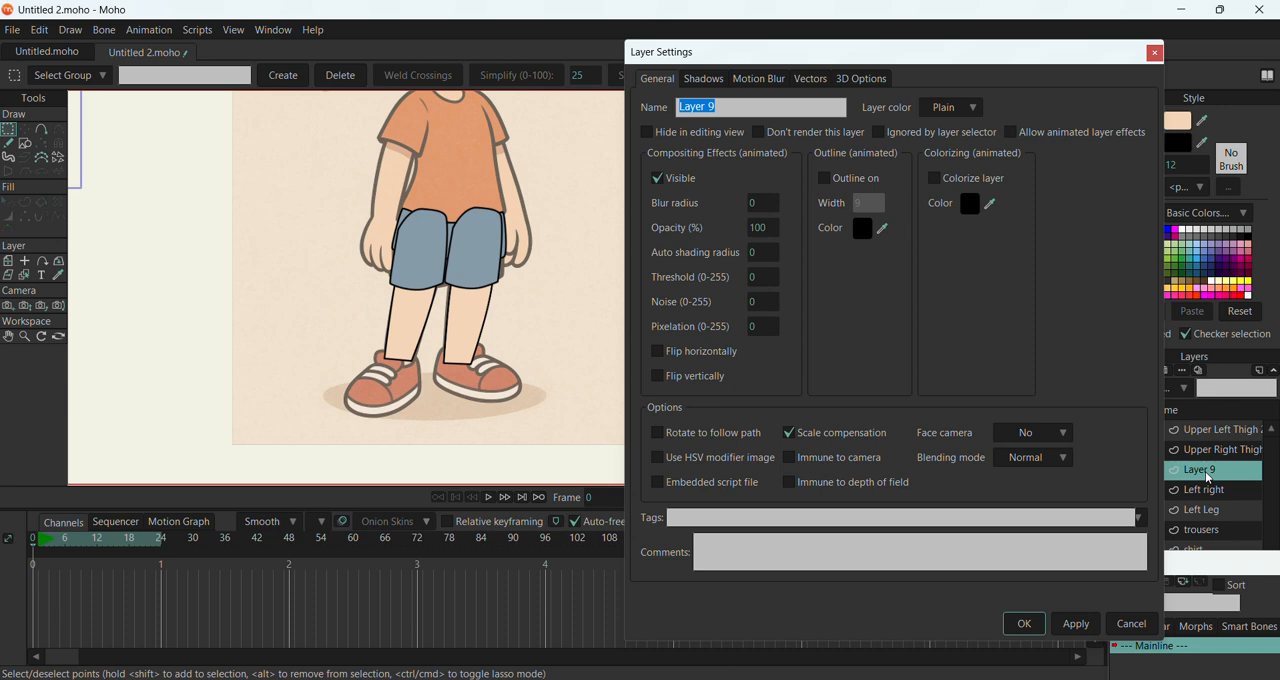
key("BackSpace")
left_click(1012, 628)
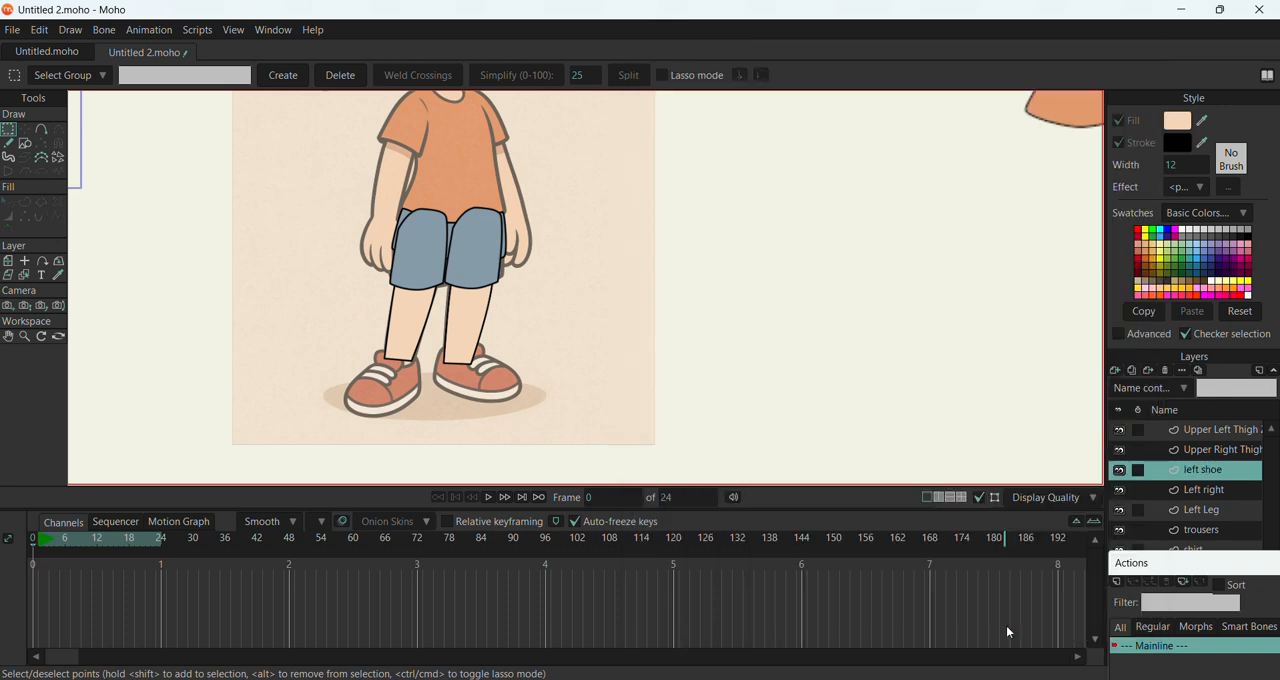
Outline the shoe below the Left Leg shape with seven points, closing the outline at the back of the ankle
left_click(26, 145)
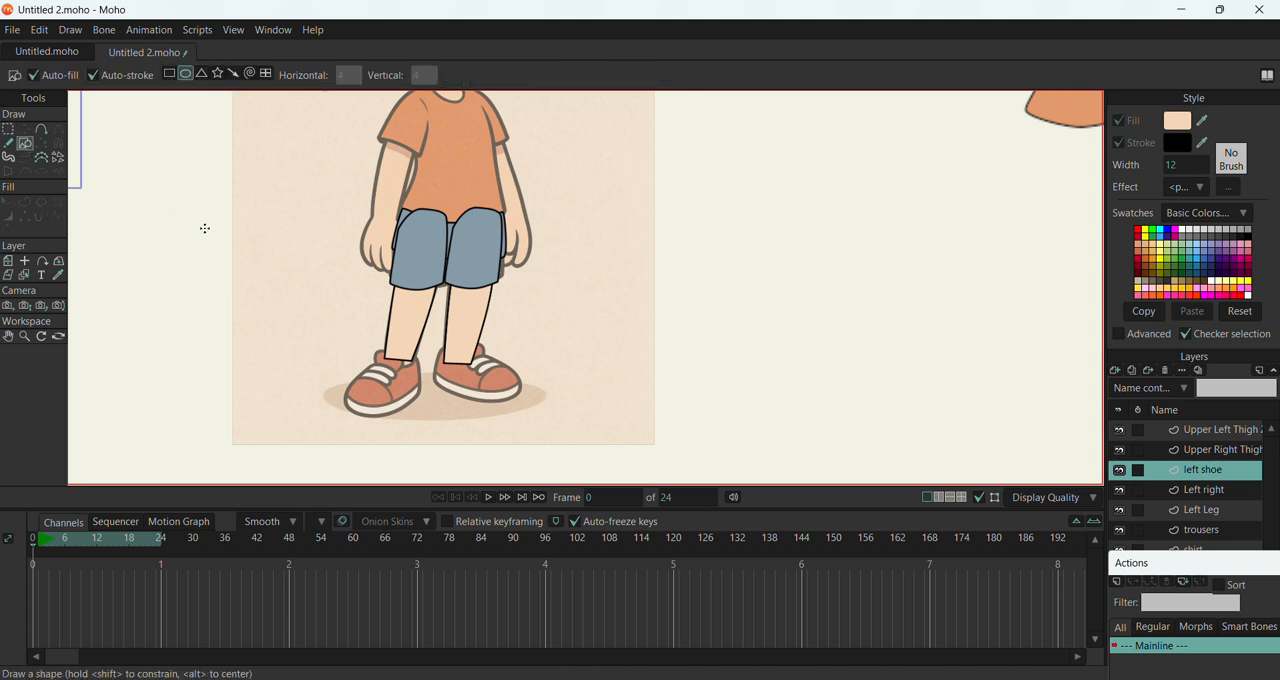
scroll(371, 323, "up", 4)
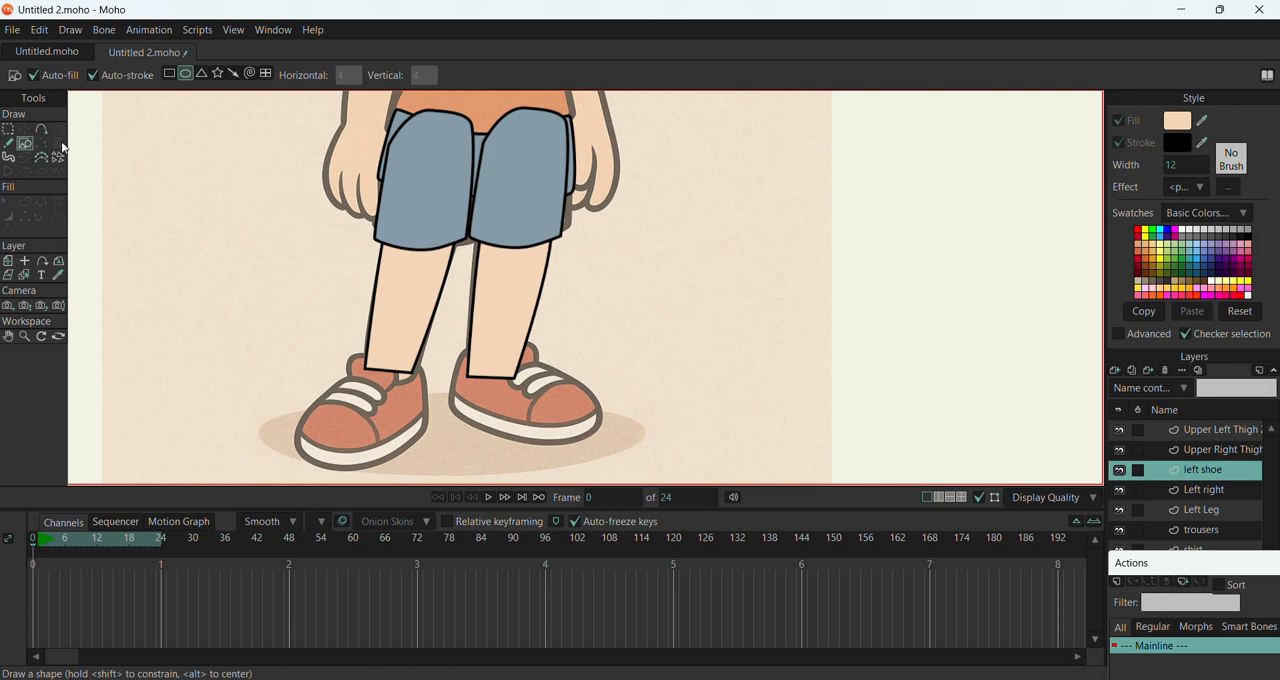
left_click(41, 129)
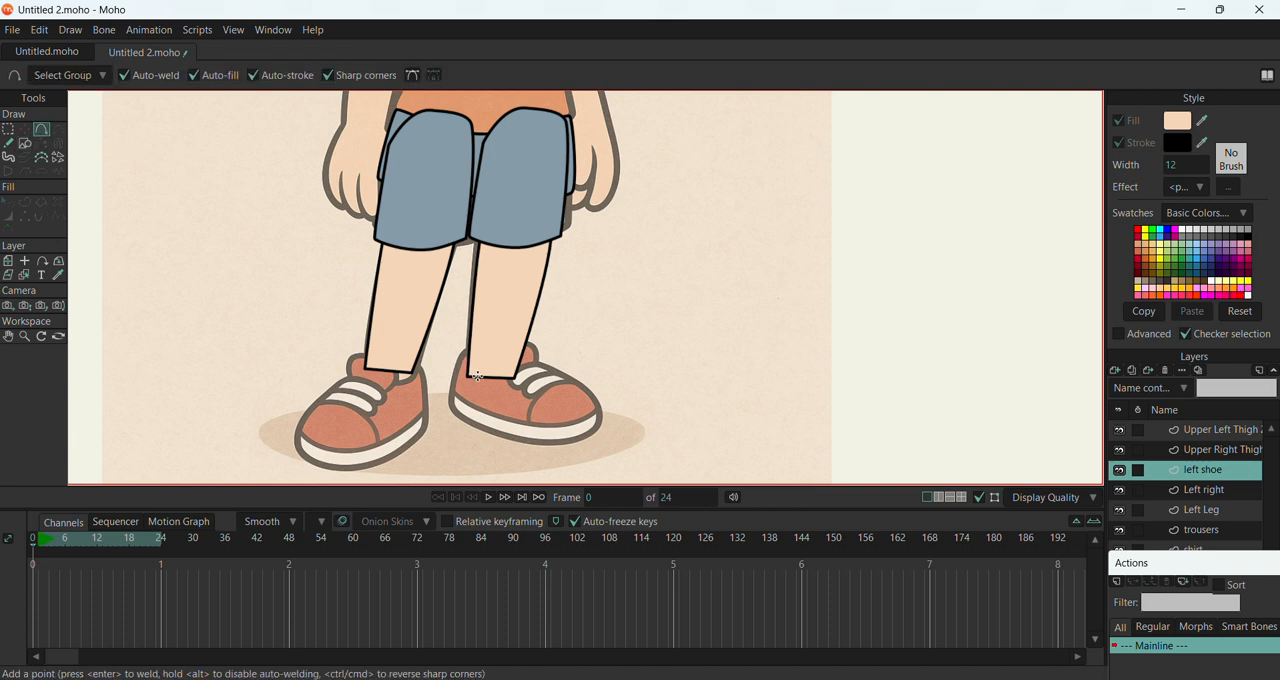
mouse_move(465, 348)
left_mouse_down()
mouse_move(447, 396)
mouse_move(488, 428)
mouse_move(540, 446)
mouse_move(601, 427)
left_mouse_up()
left_click_drag(531, 345, 469, 347)
Move the toe point slightly outward and round the shoe's toe, sole and heel points, with curvature about 0.25 at the heel
left_click(24, 129)
left_click(603, 430)
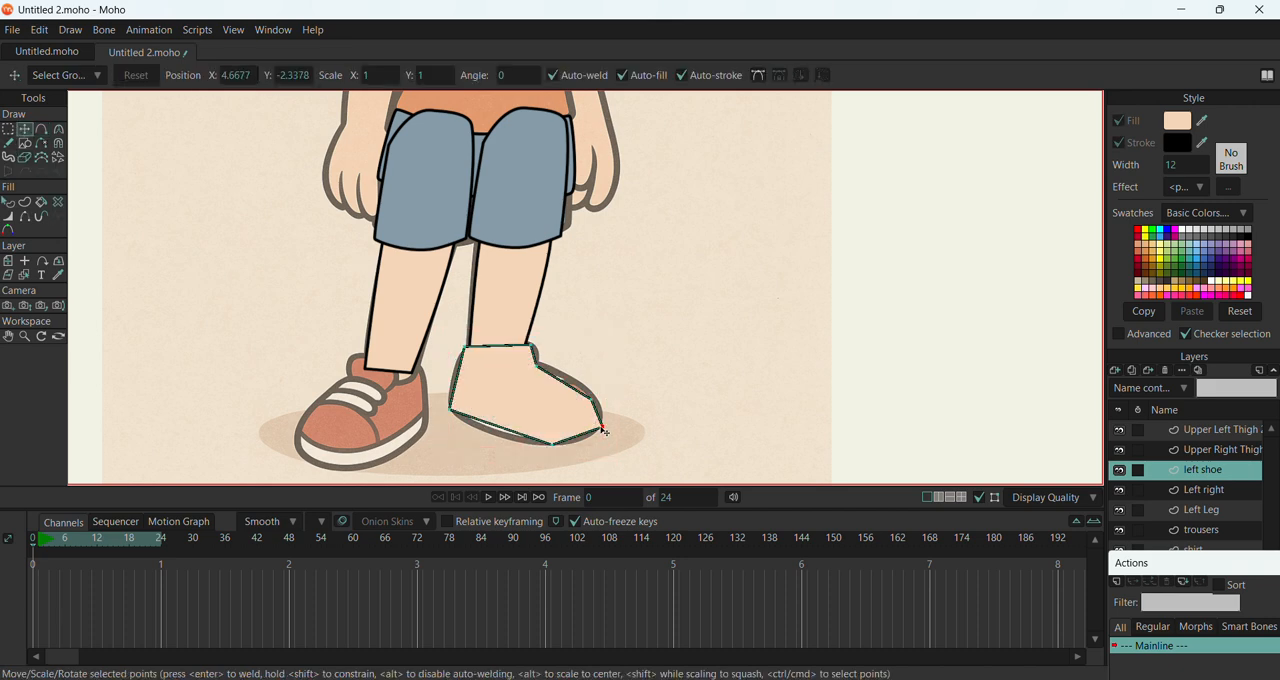
key("c")
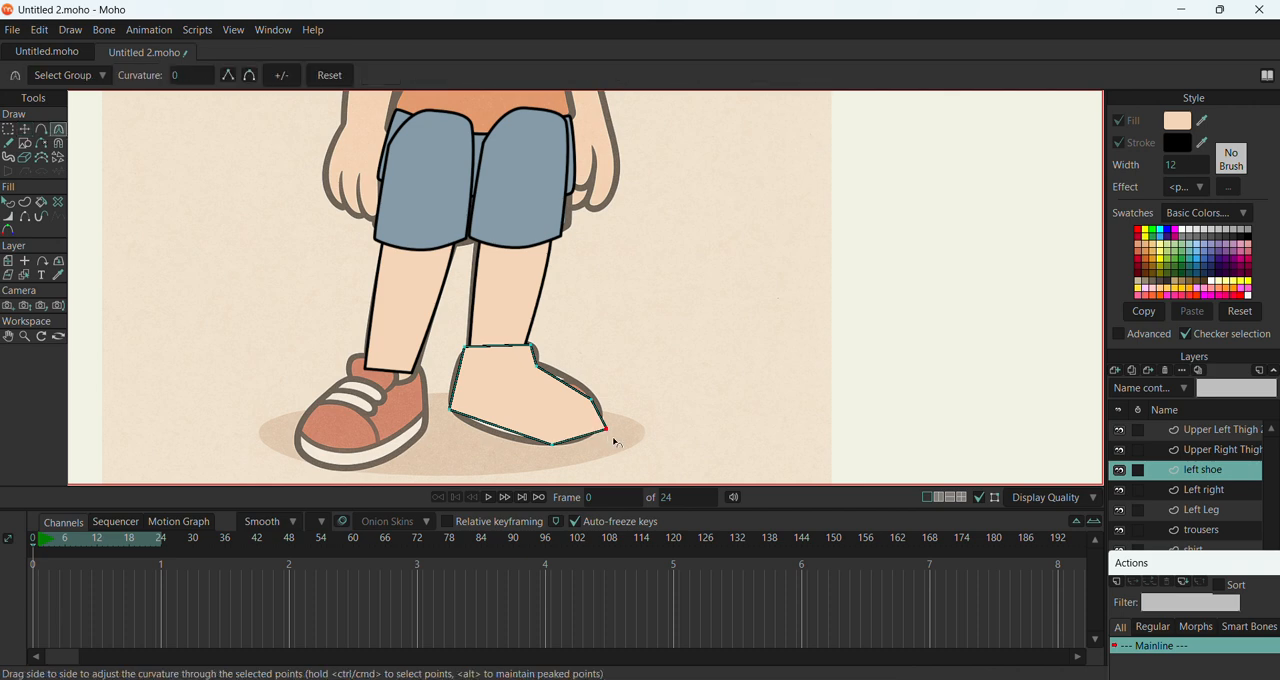
left_click_drag(608, 432, 639, 437)
left_click_drag(559, 450, 821, 424)
left_click_drag(606, 410, 1043, 443)
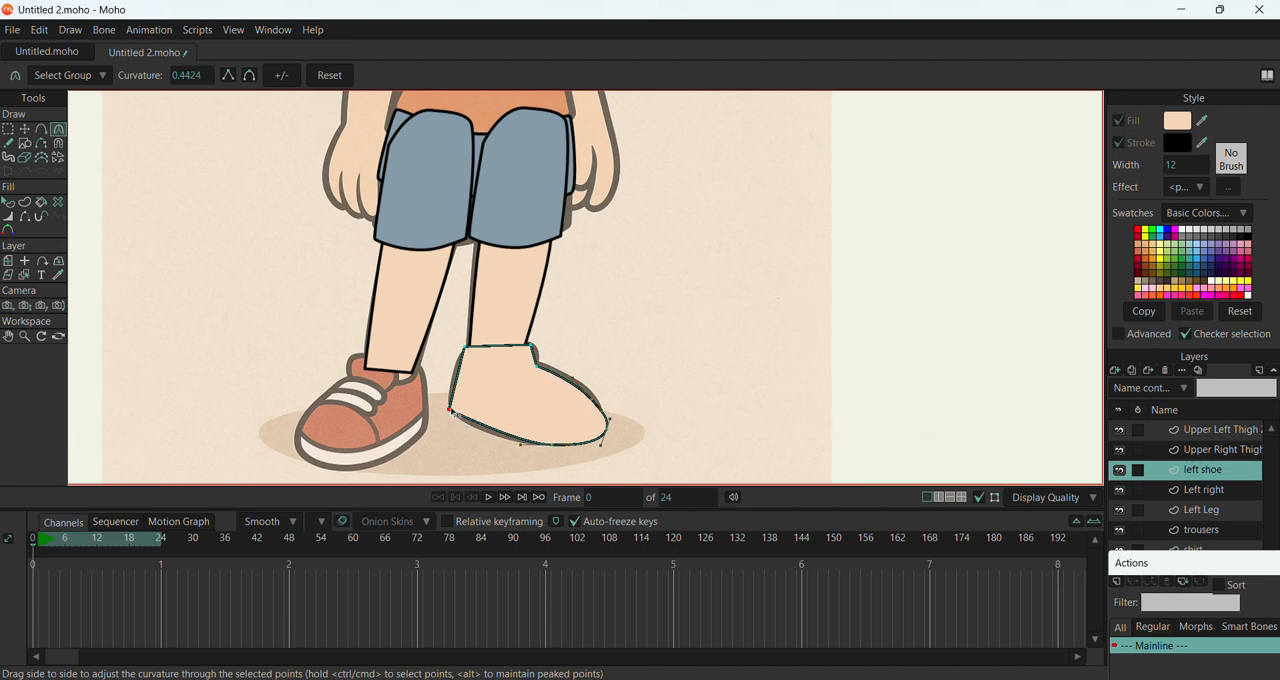
left_click_drag(451, 410, 703, 441)
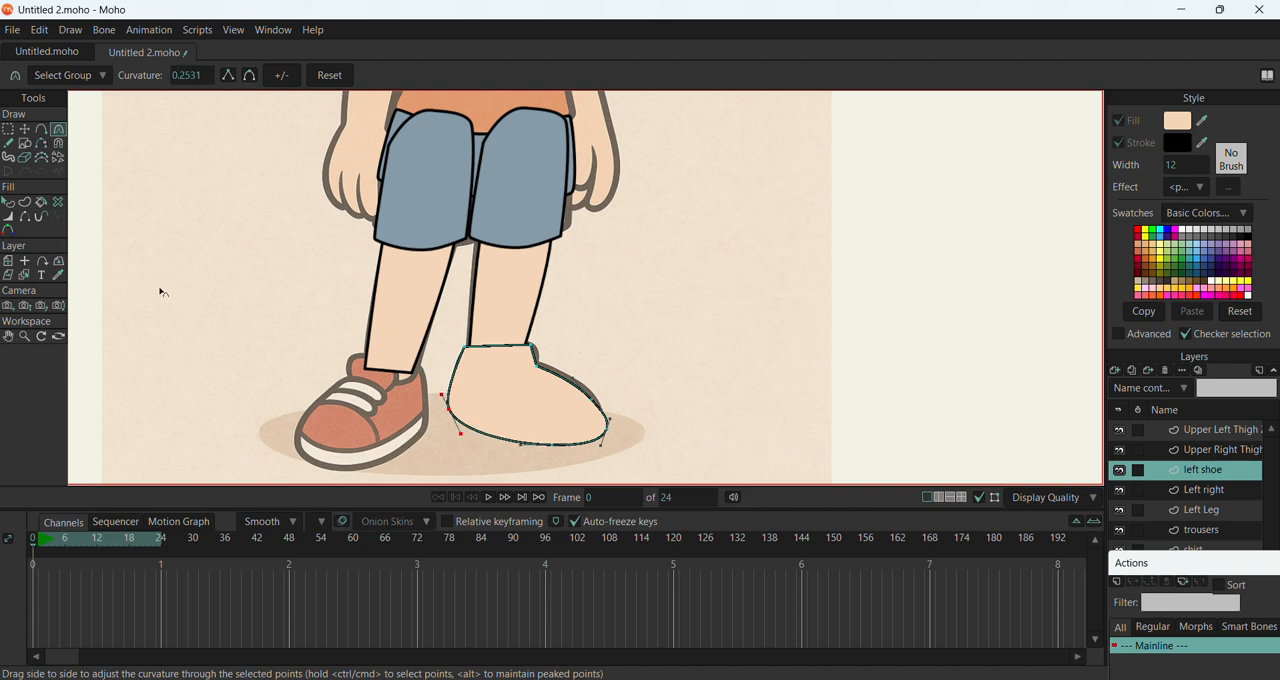
Select the shoe shape and turn off its fill so the reference shoe shows through the outline
left_click(49, 131)
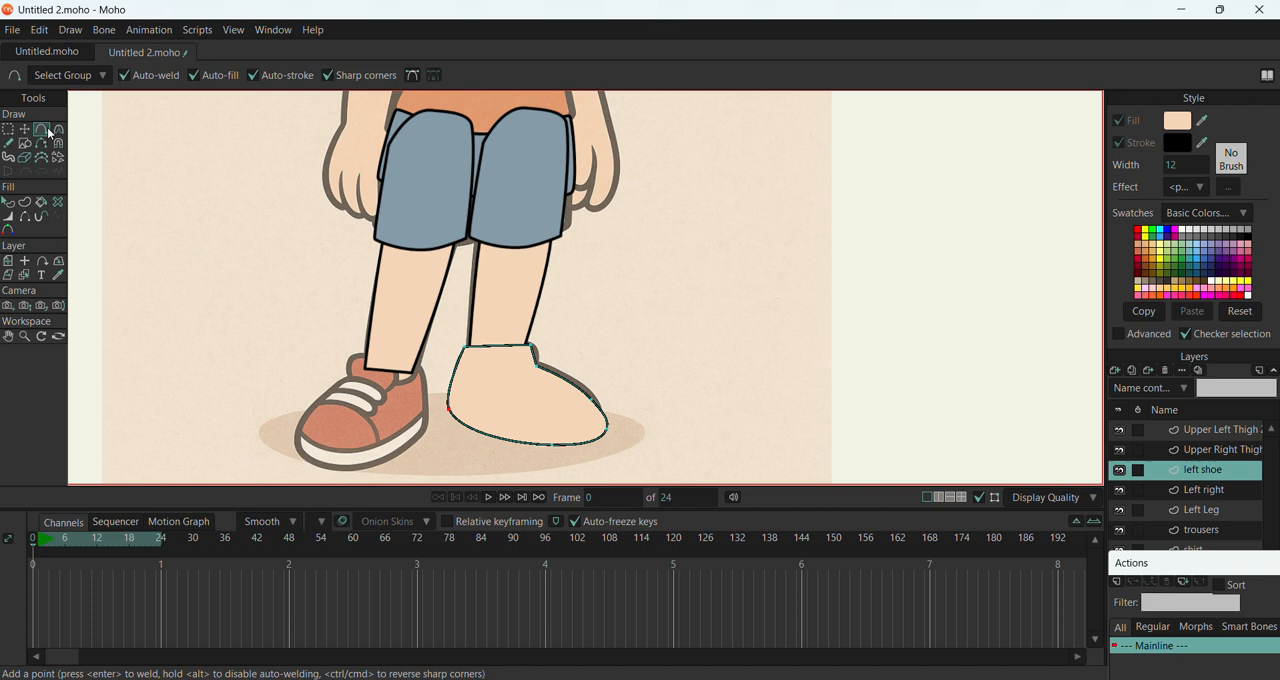
left_click(12, 202)
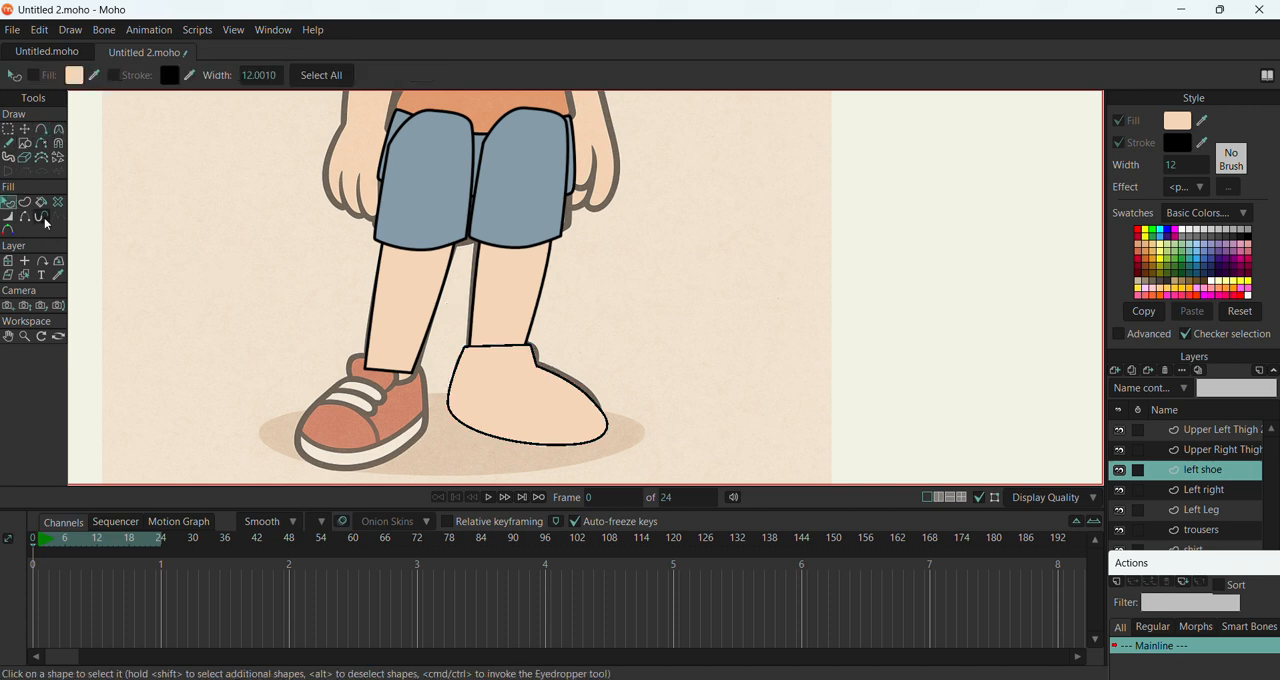
left_click(540, 387)
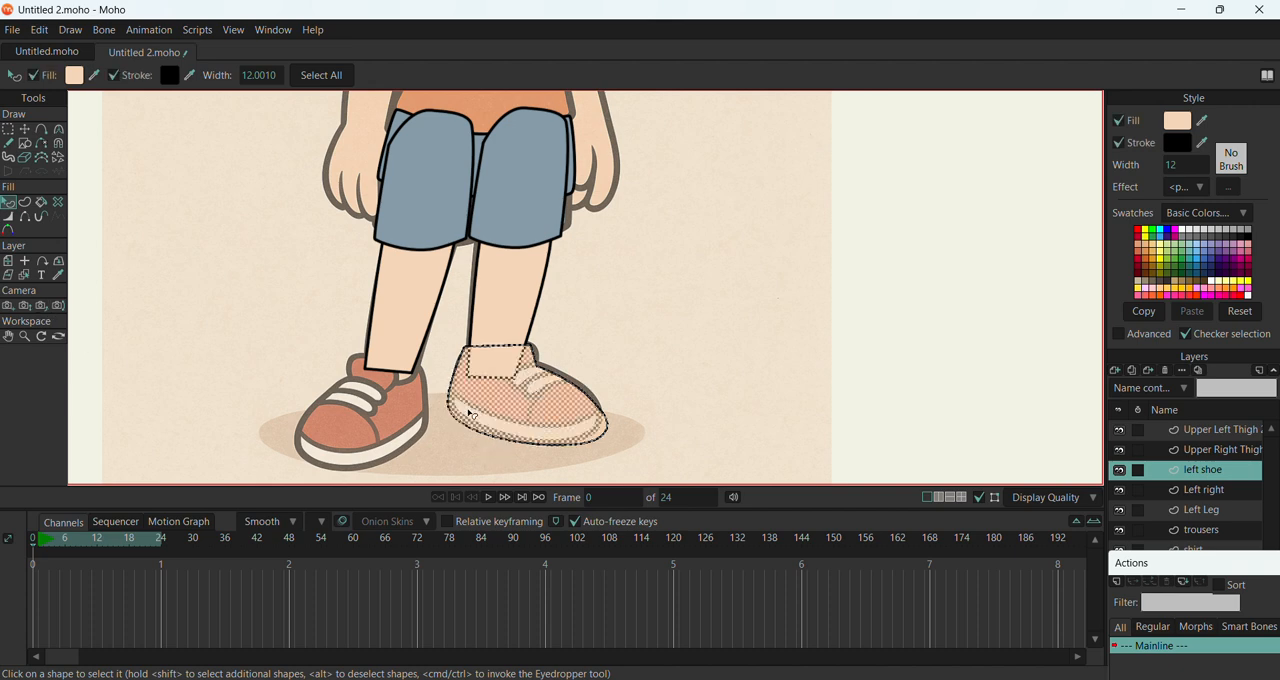
left_click(612, 410)
left_click(534, 418)
left_click(25, 129)
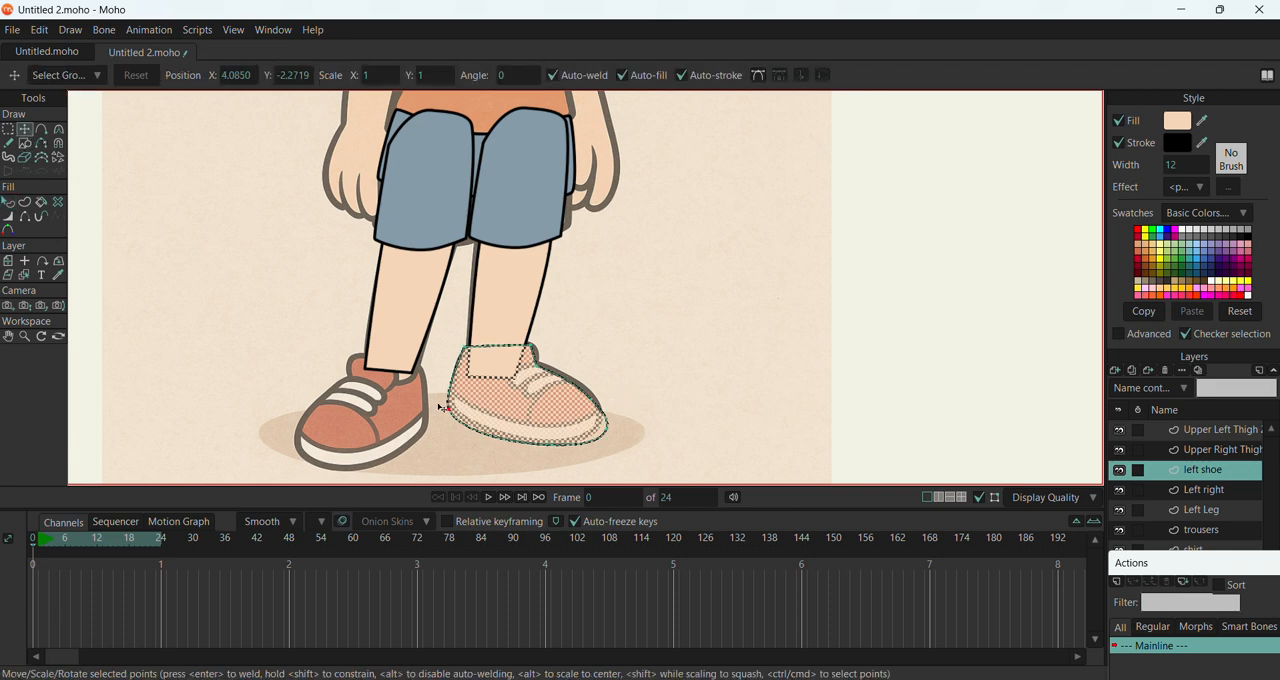
left_click(1120, 121)
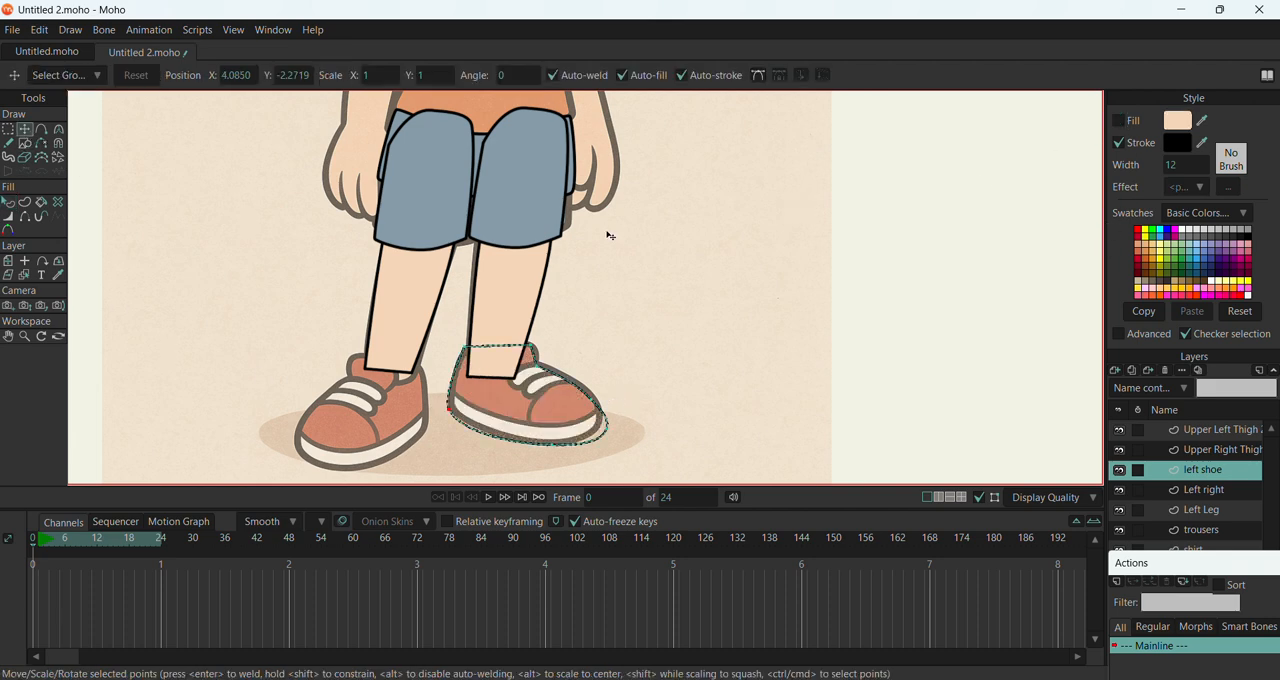
Nudge the shoe outline's toe, front ankle and heel points to fit the reference shoe
left_click(608, 429)
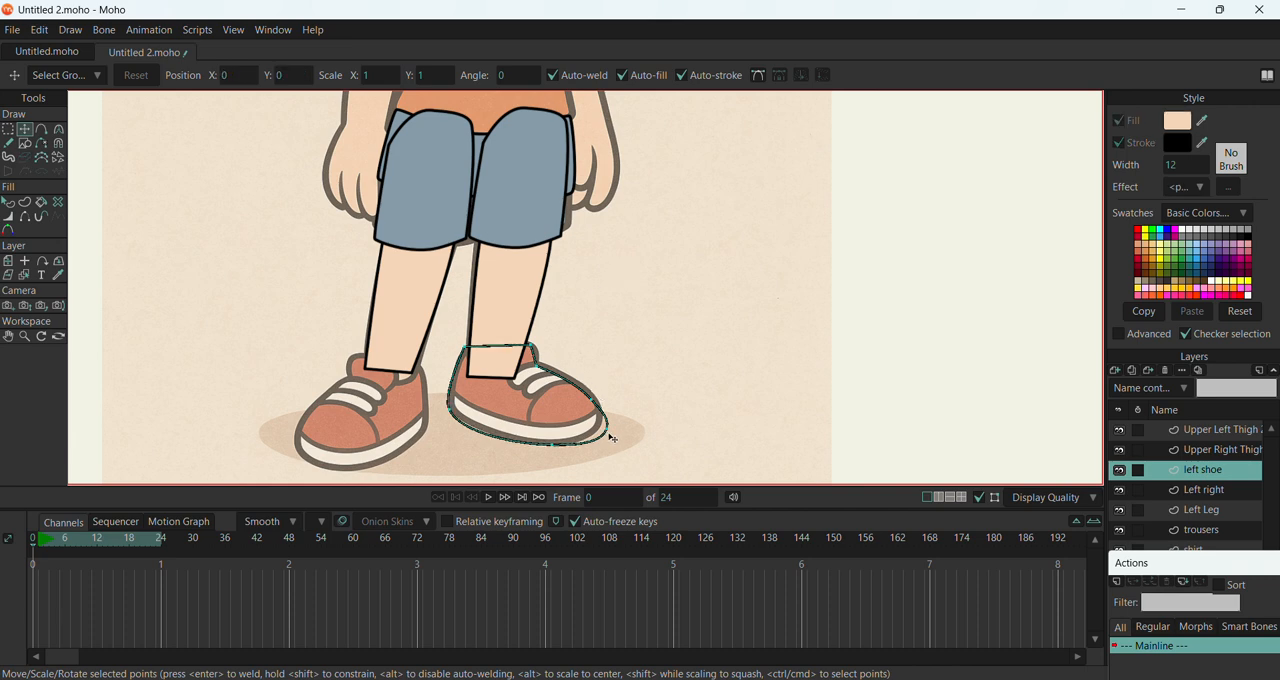
left_click(605, 429)
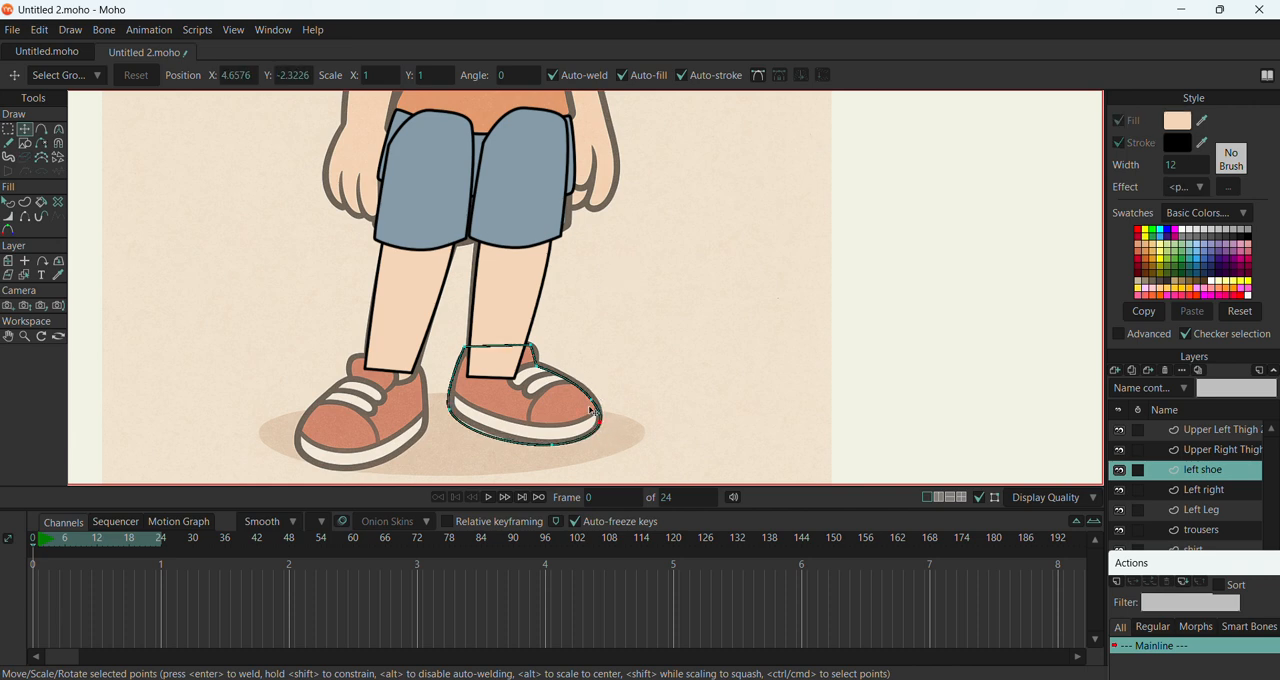
left_click(534, 346)
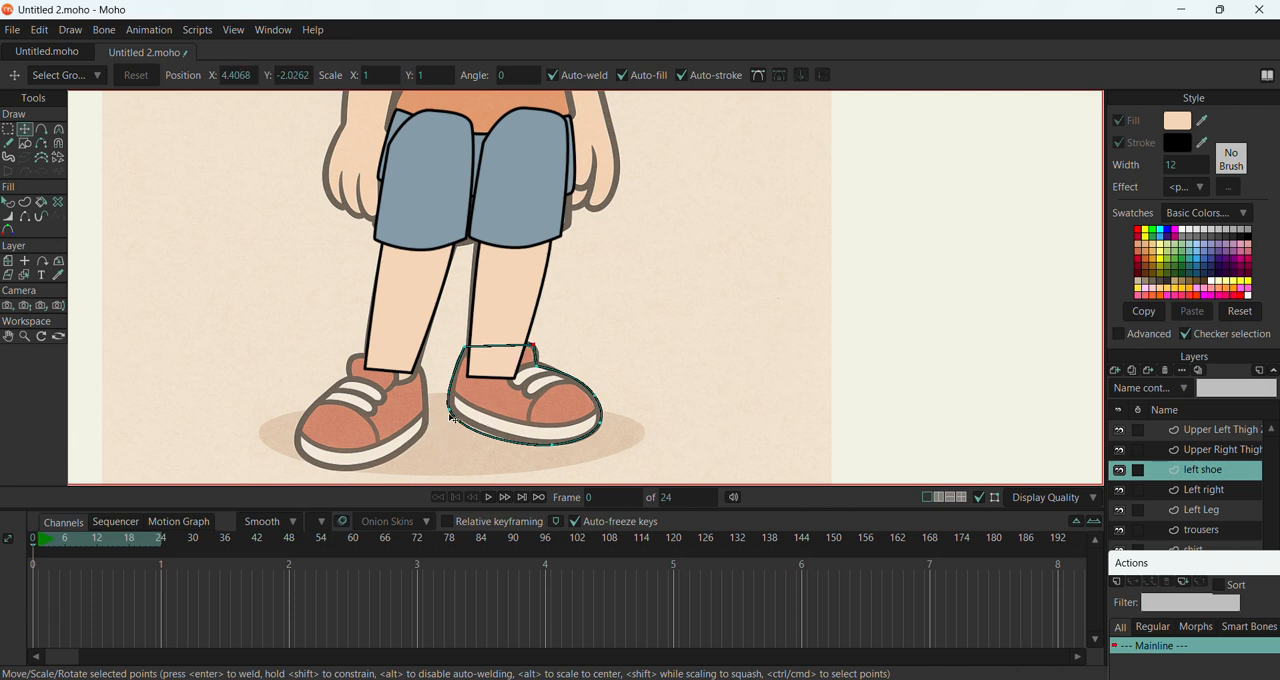
left_click(450, 406)
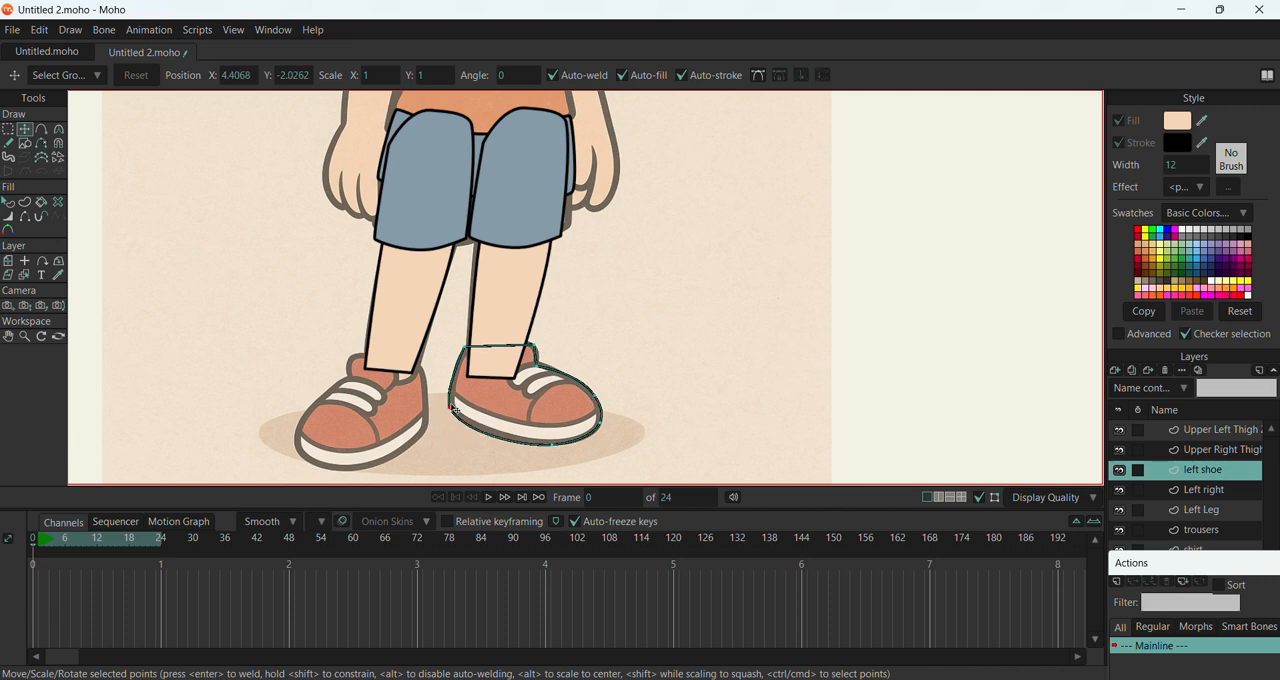
Draw the line along the sole's upper edge across the shoe, from the heel to the toe
left_click(41, 138)
scroll(490, 385, "up", 3)
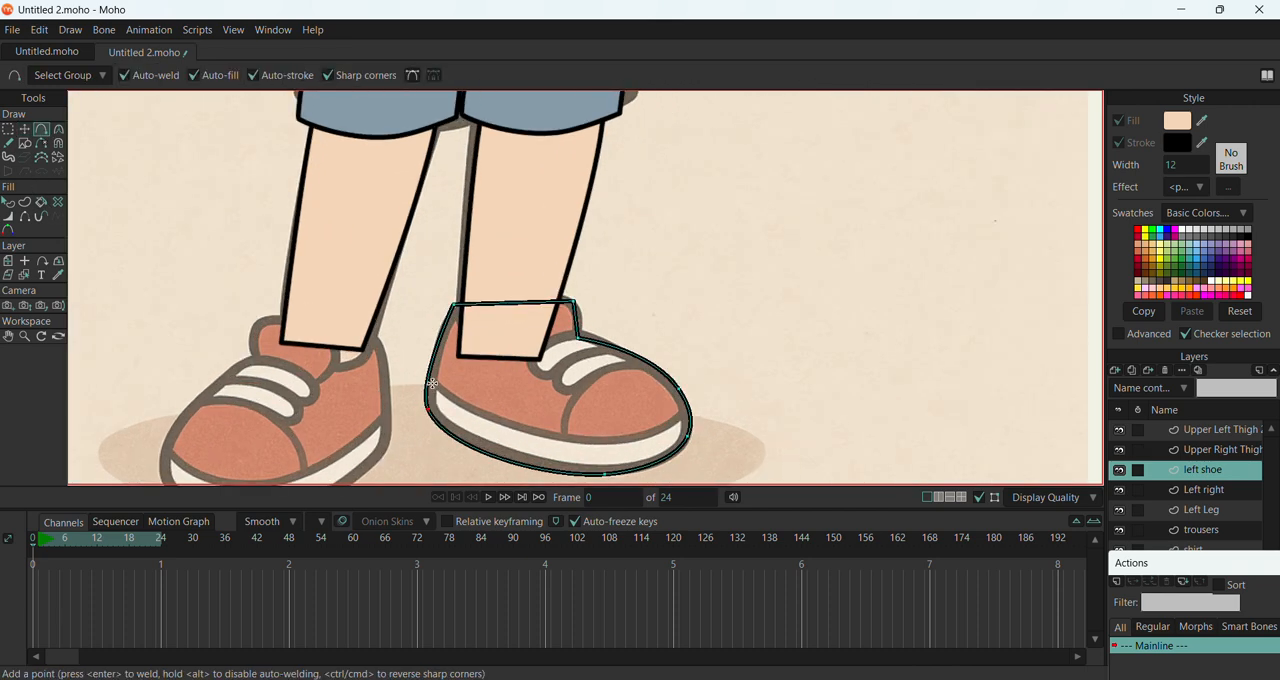
left_click(433, 378)
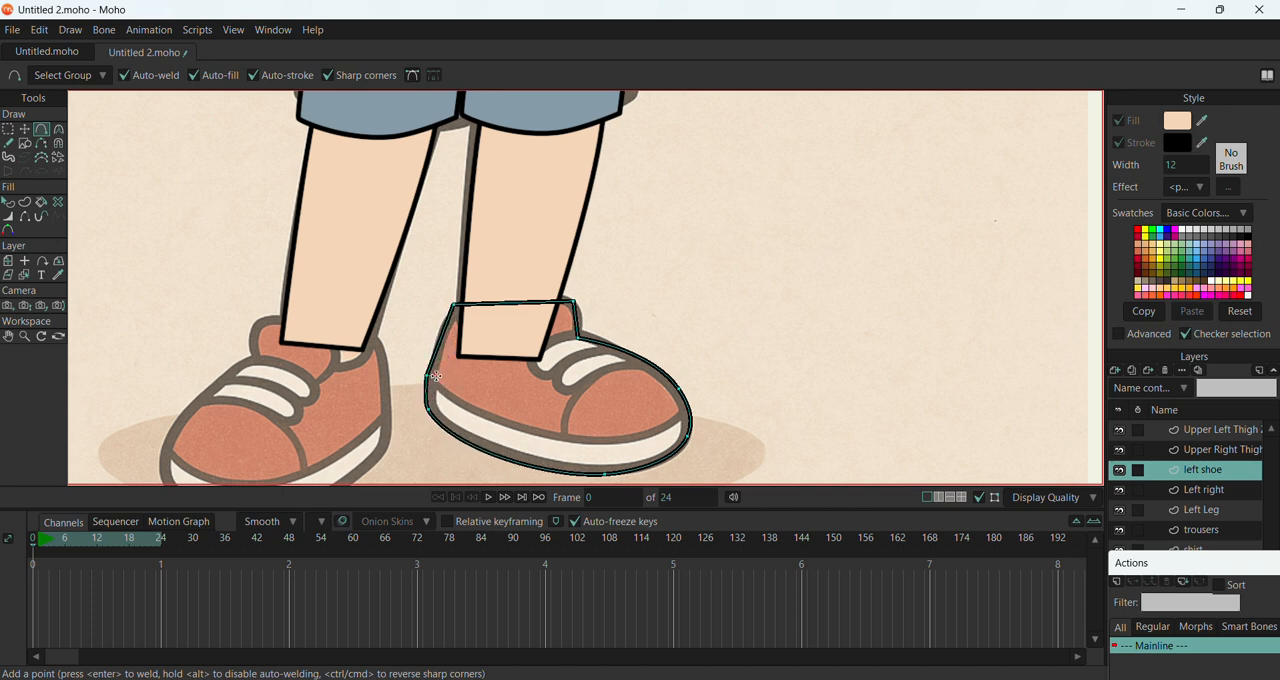
left_click_drag(437, 376, 692, 413)
left_click(24, 129)
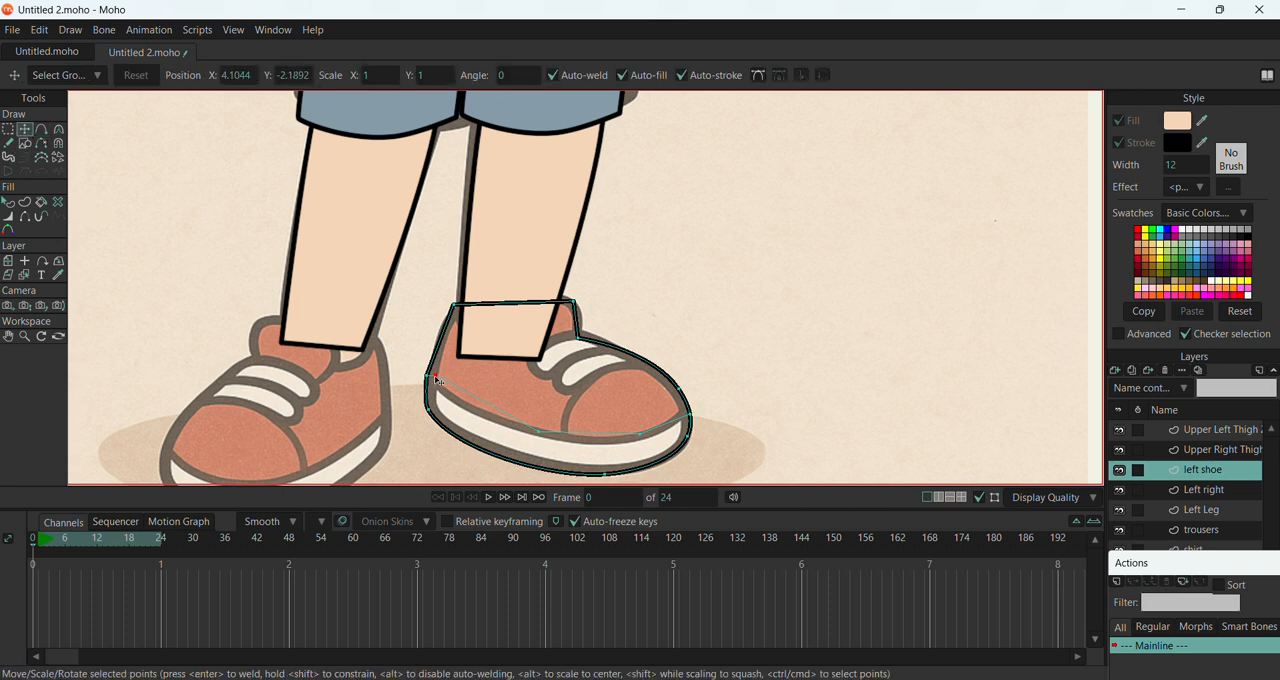
left_click_drag(437, 380, 439, 391)
left_click(8, 202)
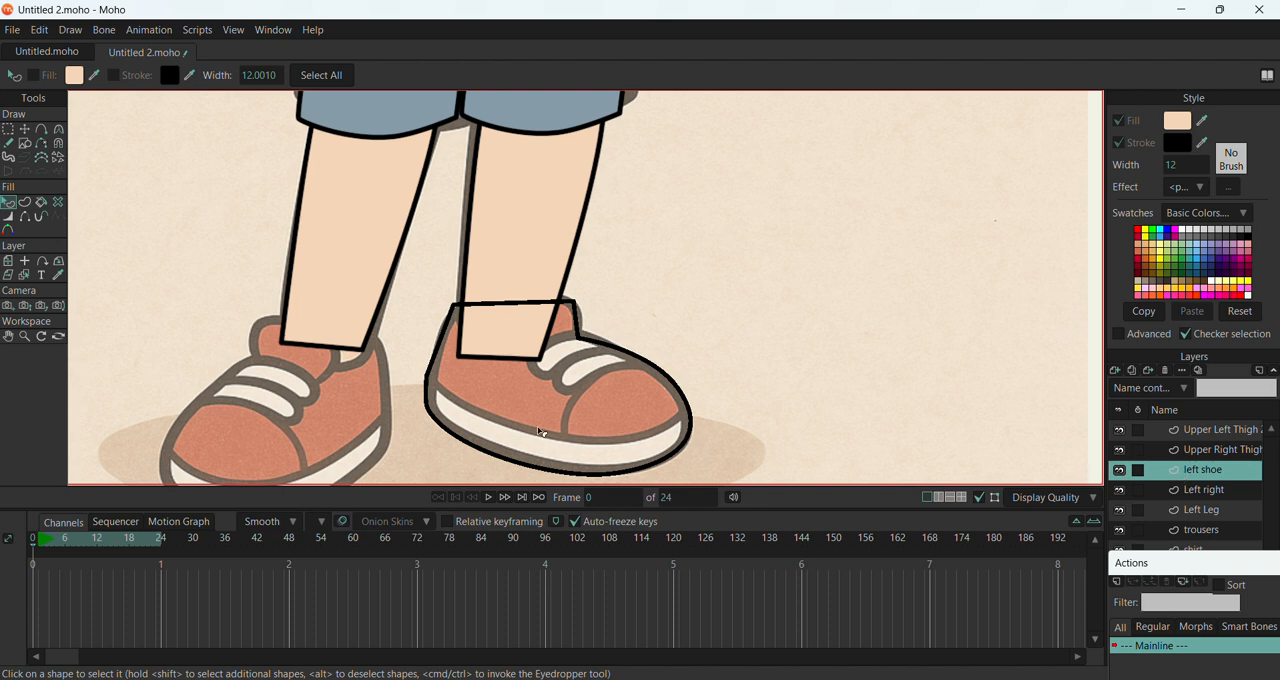
left_click(1217, 494)
left_click(1207, 516)
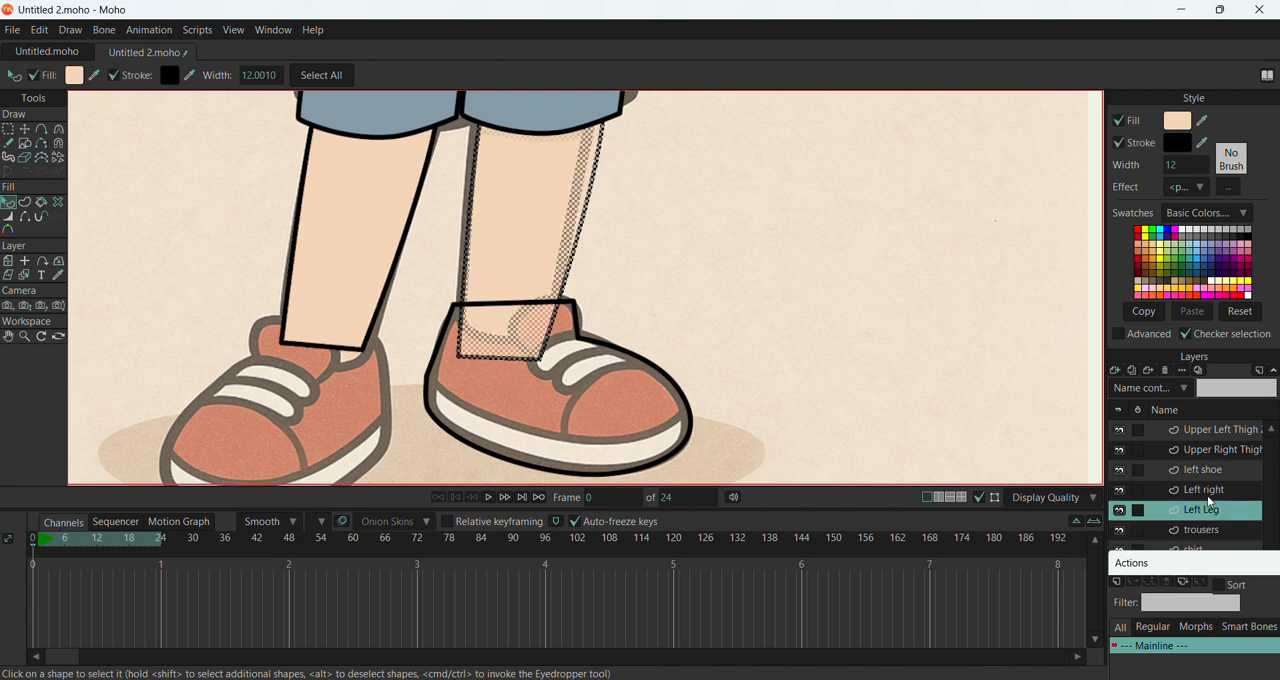
left_click(1208, 497)
left_click(1201, 476)
double_click(1201, 476)
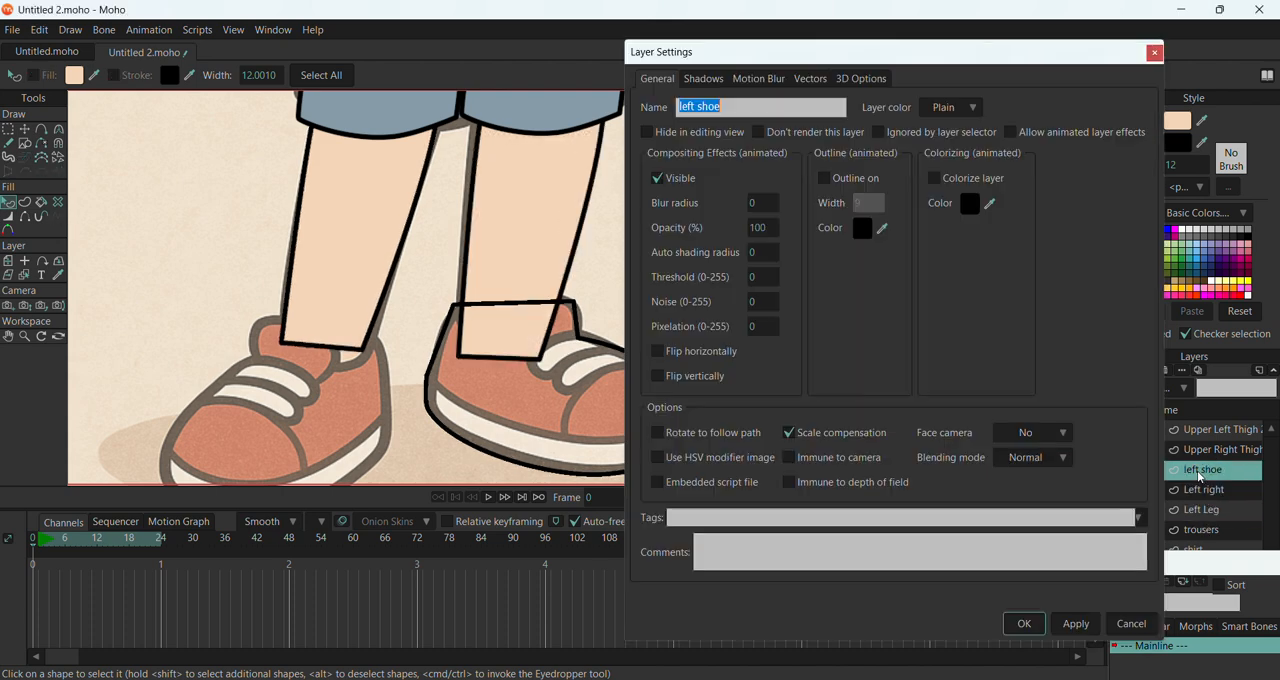
left_click(1146, 632)
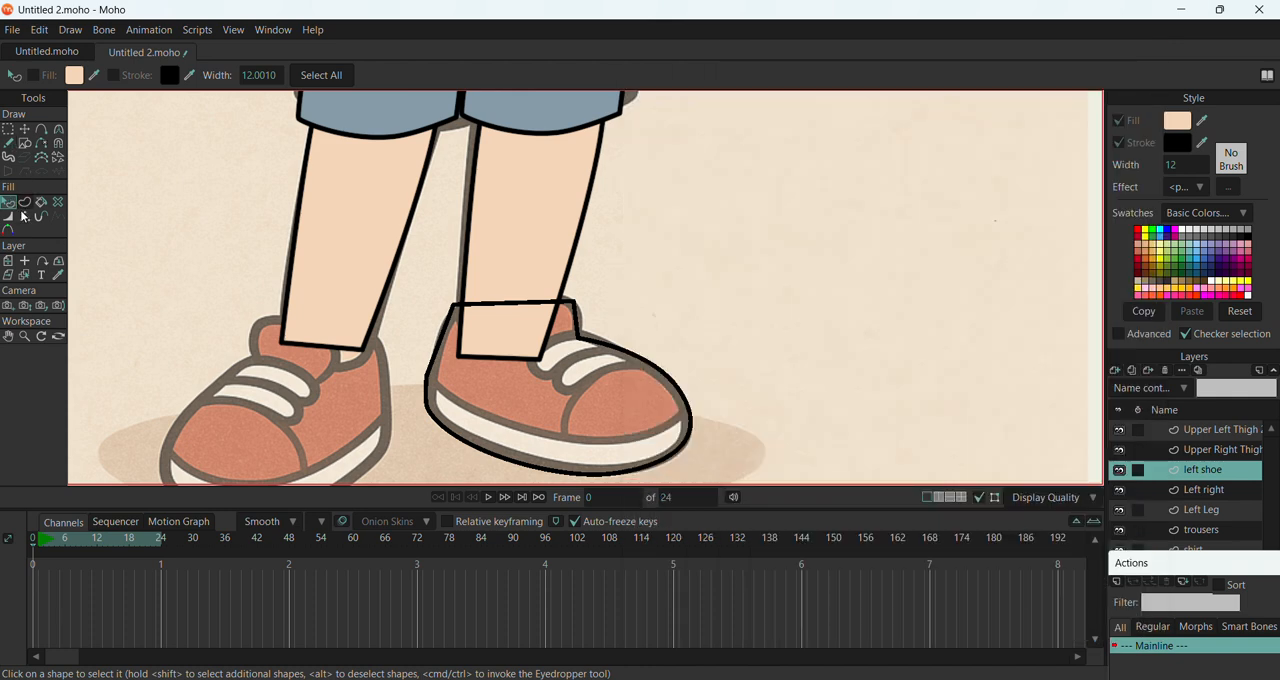
Delete the middle points of the line along the left shoe's sole
left_click(24, 129)
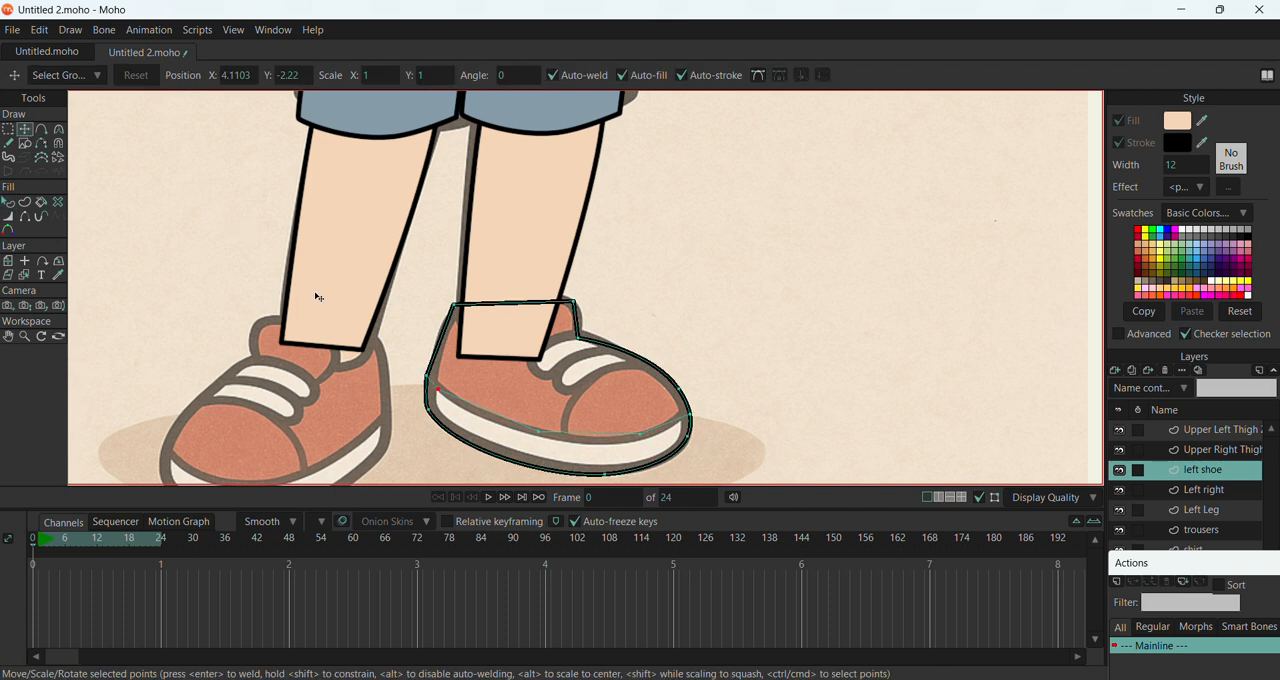
double_click(546, 436)
left_click_drag(532, 431, 541, 432)
left_click(541, 430)
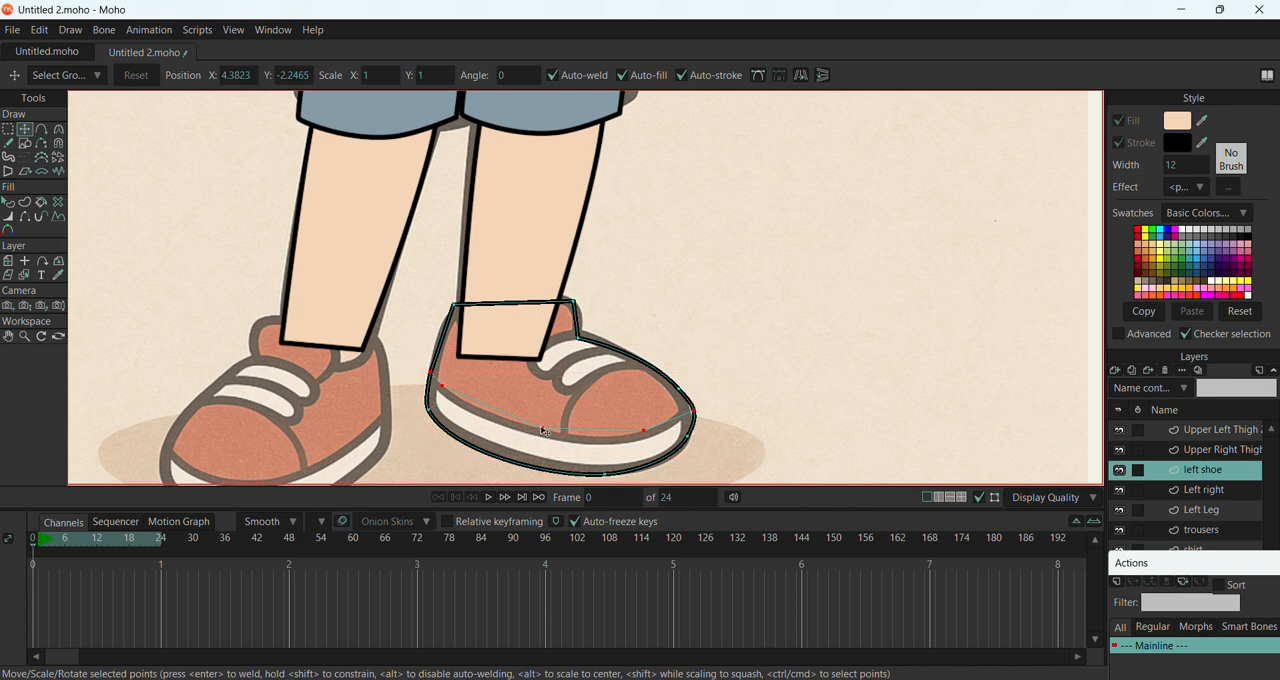
left_click(544, 430)
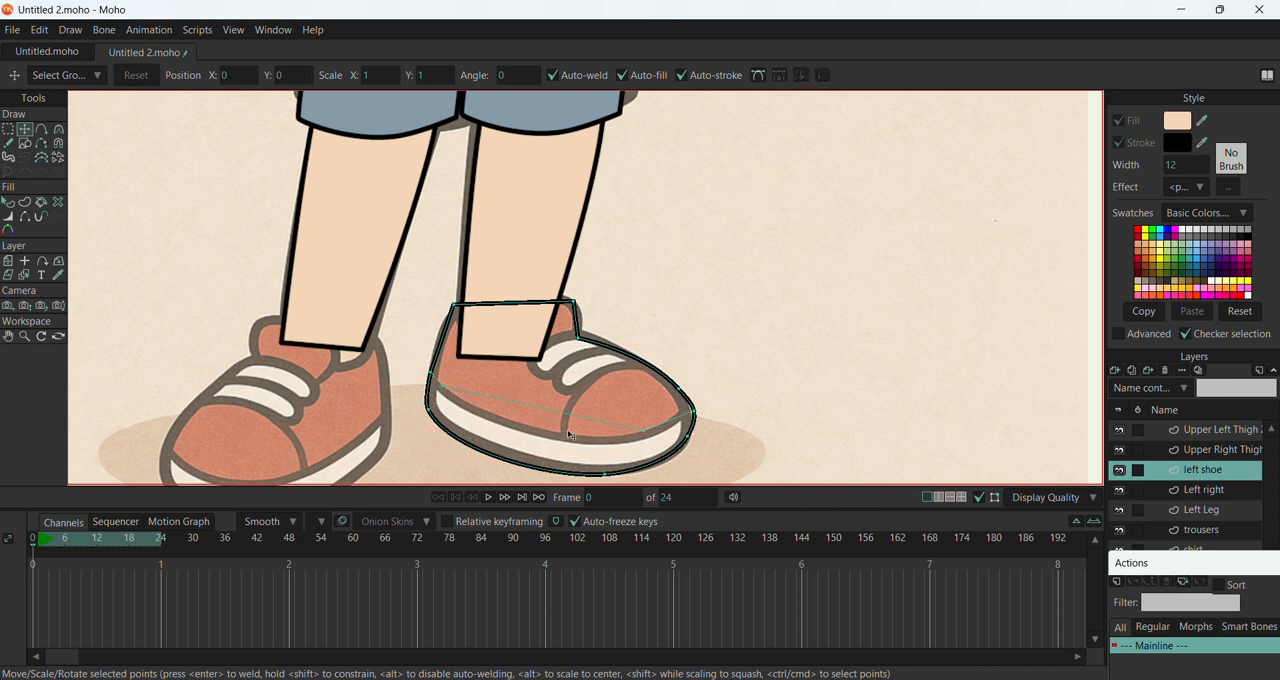
Try deleting the points where the sole line meets the shoe's toe and heel, adjusting the heel and ankle points, and undo it
left_click(693, 412)
key("Delete")
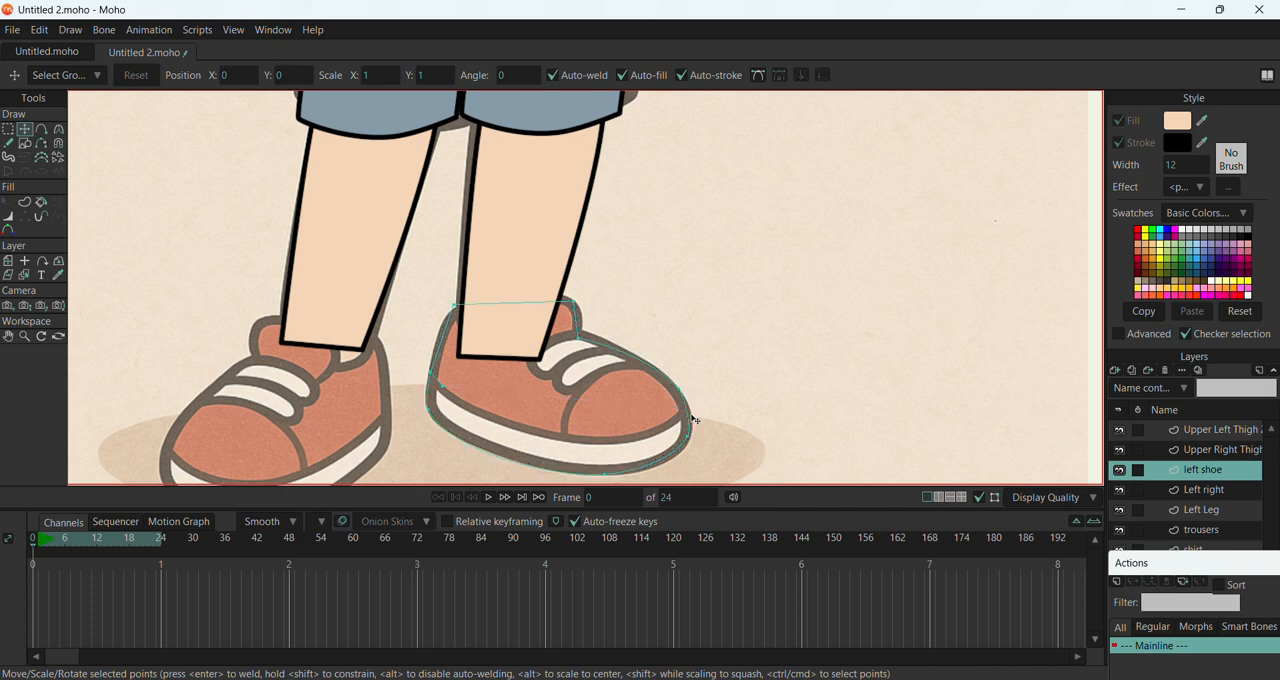
left_click(689, 436)
left_click(692, 429)
left_click(443, 386)
key("Delete")
left_click_drag(431, 373, 432, 367)
left_click(455, 311)
left_click_drag(456, 316, 458, 312)
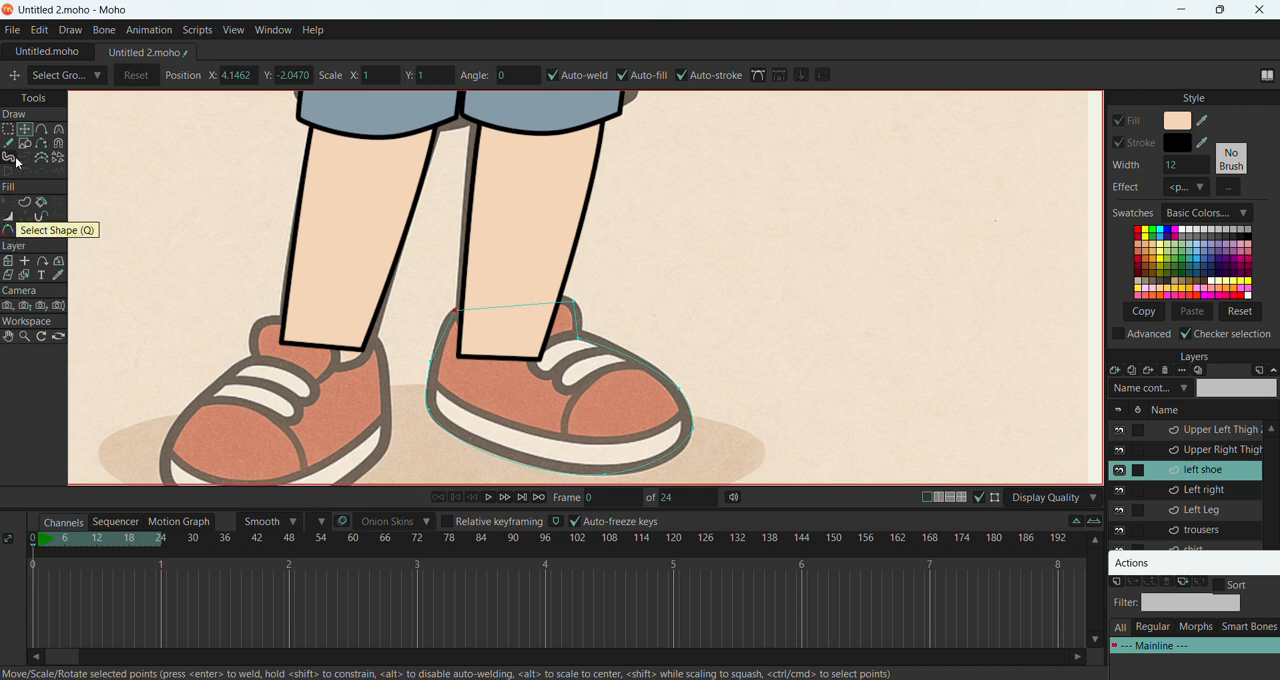
left_click(309, 291)
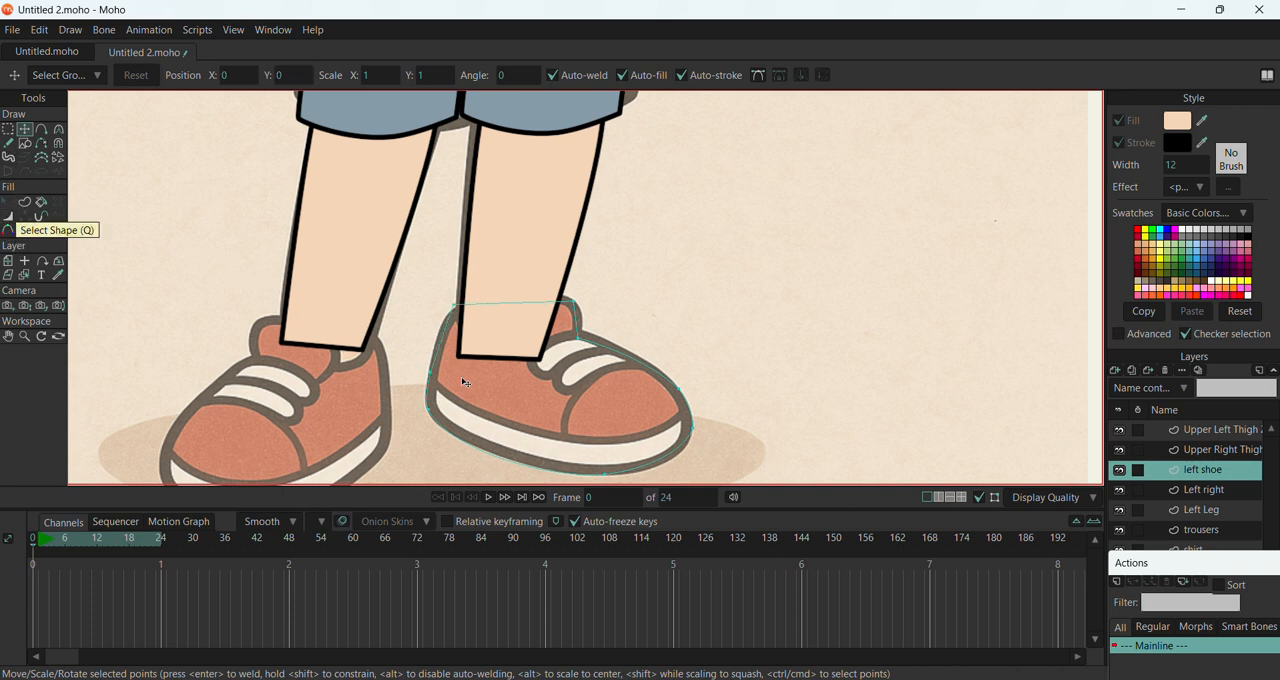
double_click(455, 415)
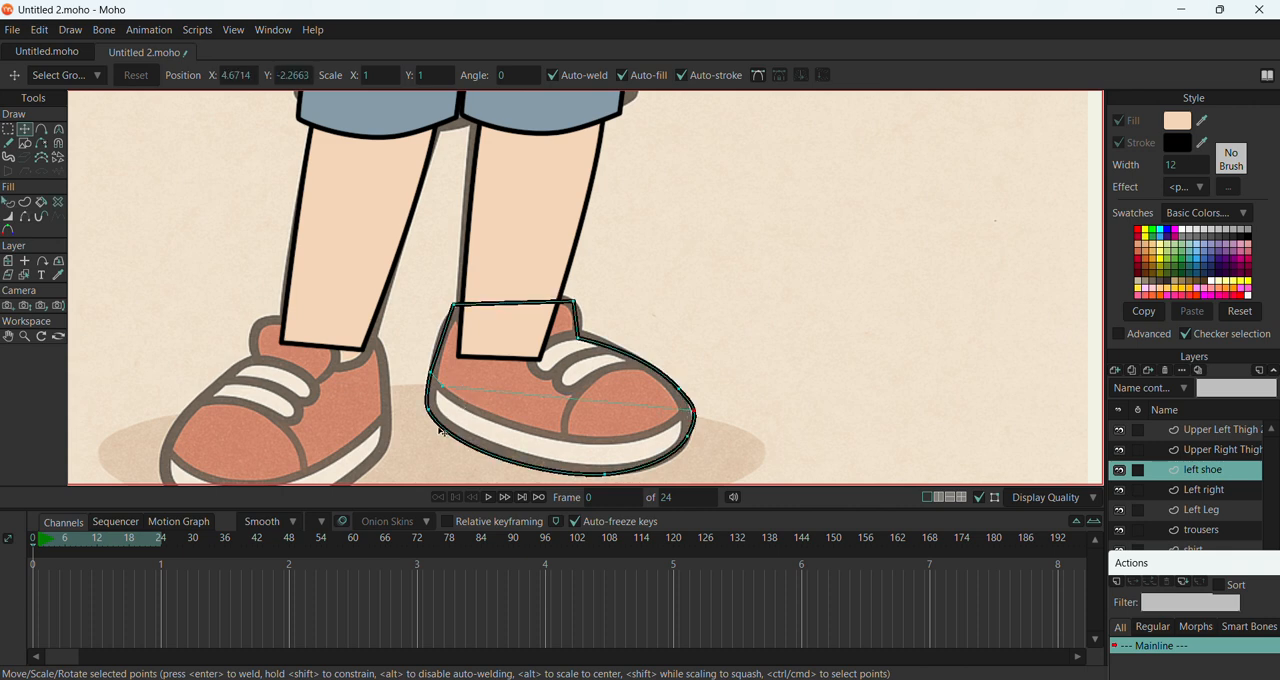
Remove the leftover straight line between heel and toe from the left shoe with the Delete Edge tool
left_click(444, 420)
left_click(443, 392)
left_click(41, 143)
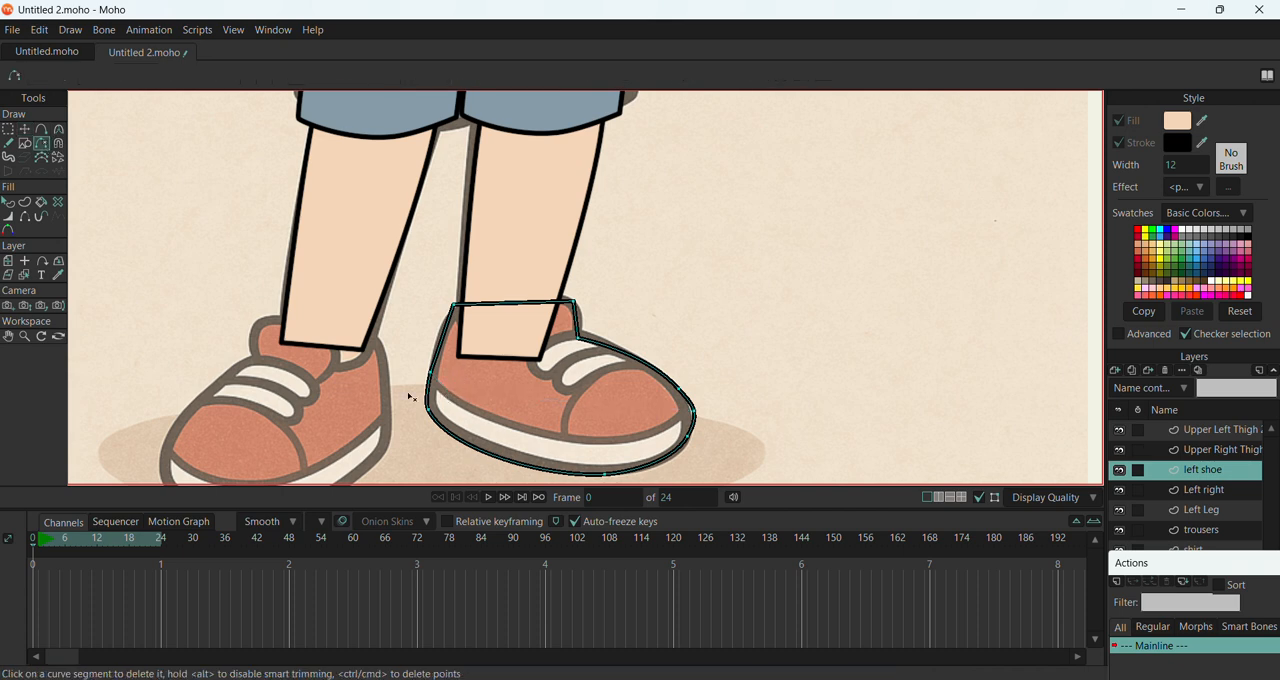
Draw the sole's upper edge, the toe cap line and the two laces freehand on the left shoe, following the reference
left_click(8, 143)
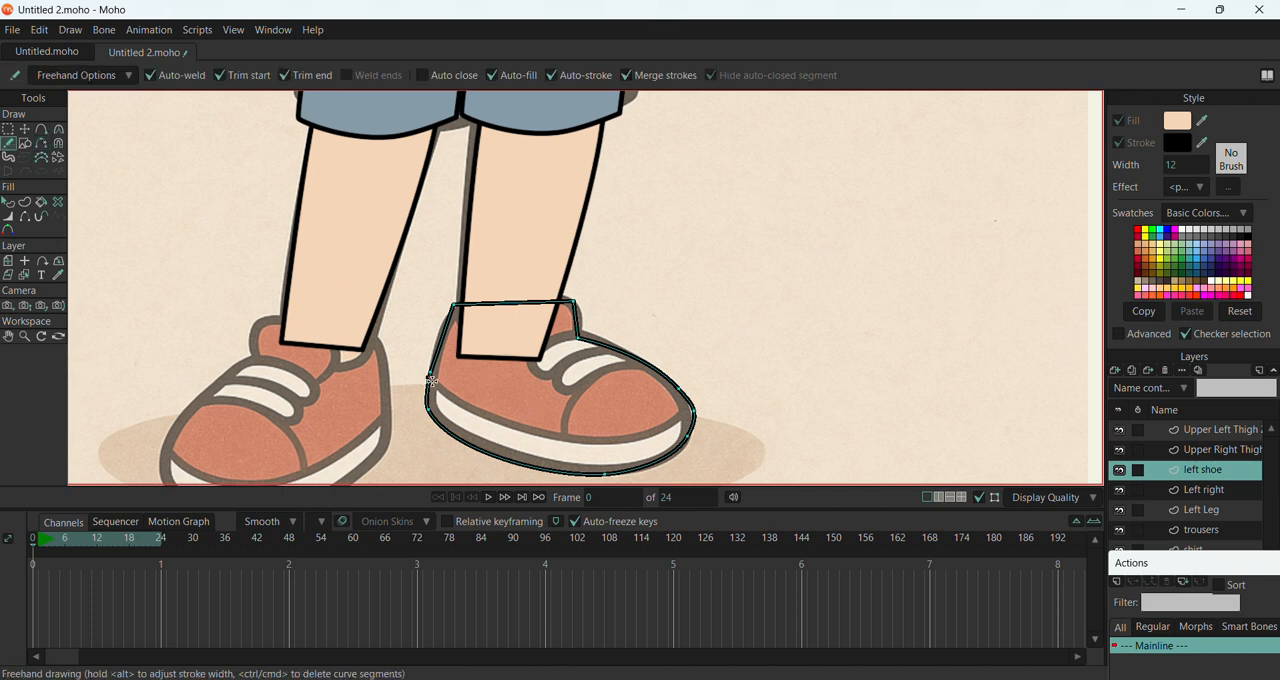
mouse_move(430, 380)
left_mouse_down()
mouse_move(578, 434)
mouse_move(627, 437)
mouse_move(695, 410)
left_mouse_up()
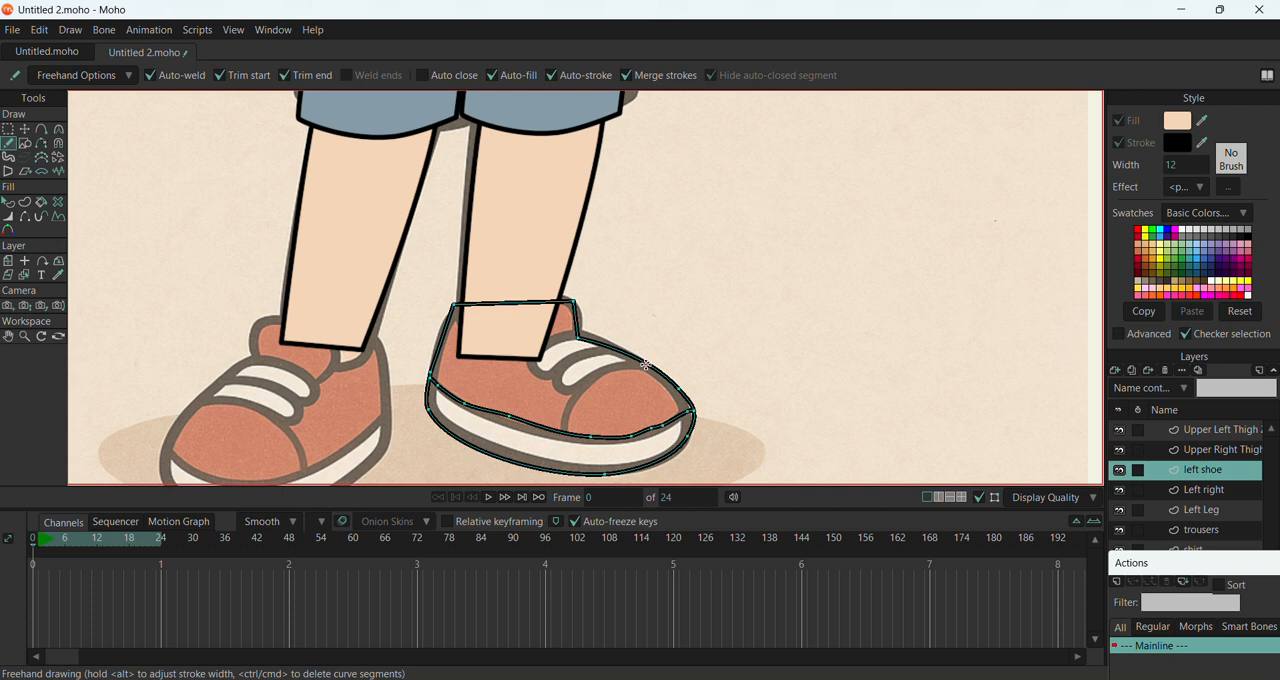
mouse_move(645, 362)
left_mouse_down()
mouse_move(590, 386)
mouse_move(563, 435)
left_mouse_up()
mouse_move(604, 348)
left_mouse_down()
mouse_move(563, 368)
mouse_move(560, 385)
mouse_move(577, 390)
mouse_move(629, 361)
mouse_move(564, 339)
mouse_move(533, 369)
mouse_move(549, 377)
mouse_move(606, 344)
left_mouse_up()
Turn on the left shoe shape's fill and sample its salmon colour from the other shoe in the reference picture
left_click(26, 131)
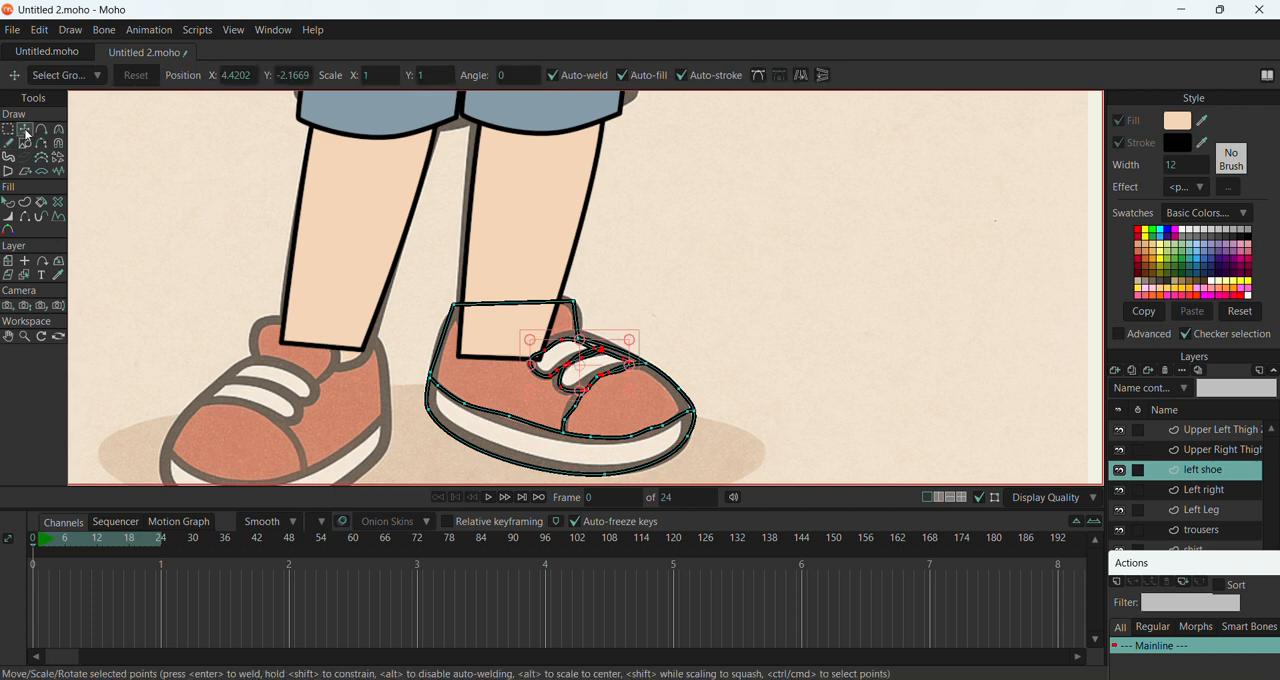
left_click(557, 371)
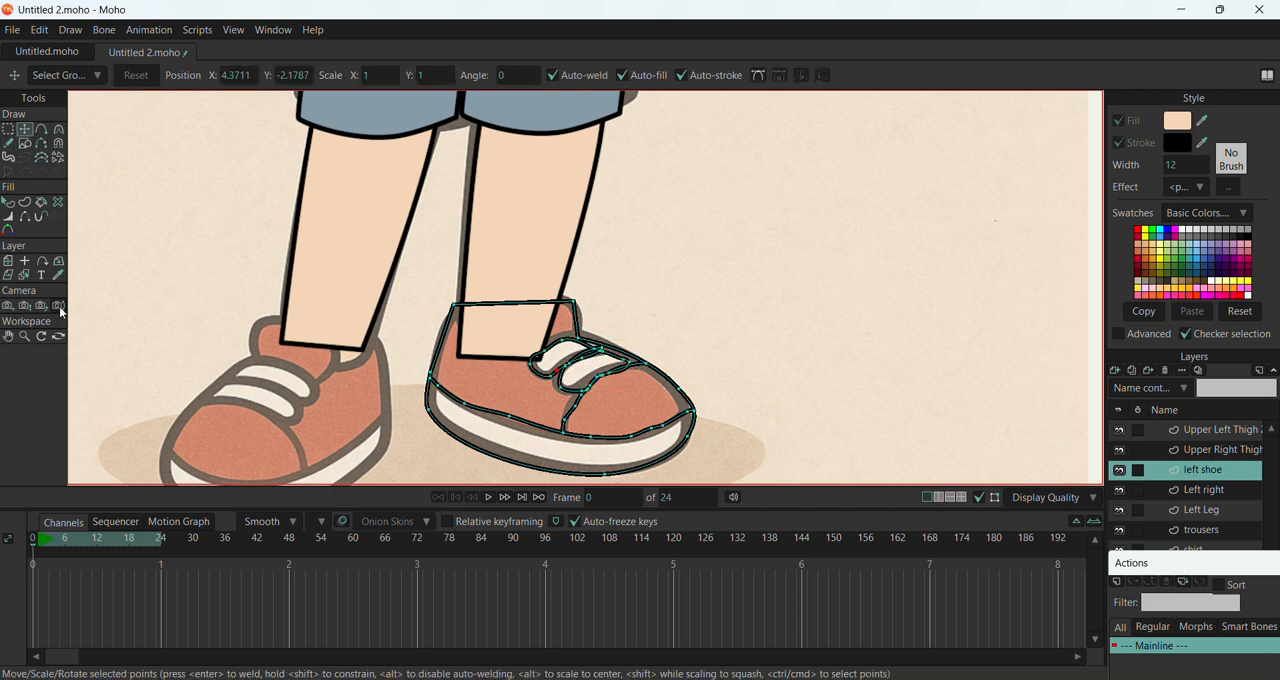
left_click(9, 204)
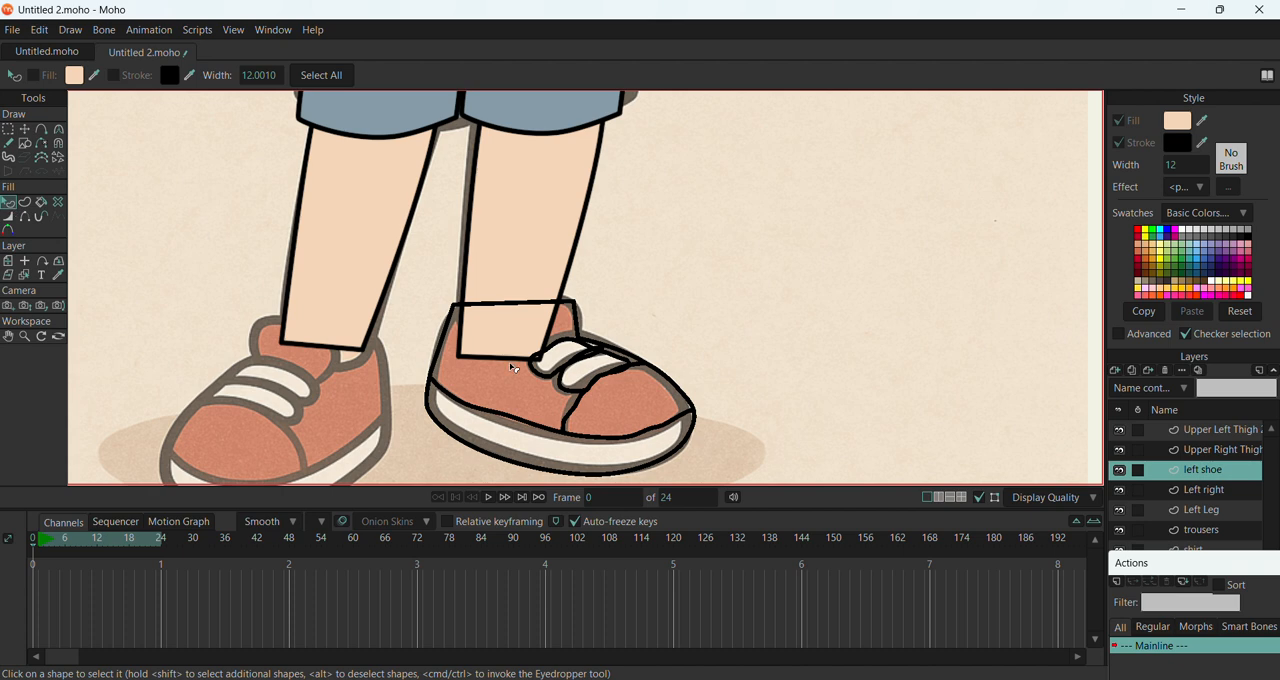
left_click(574, 387)
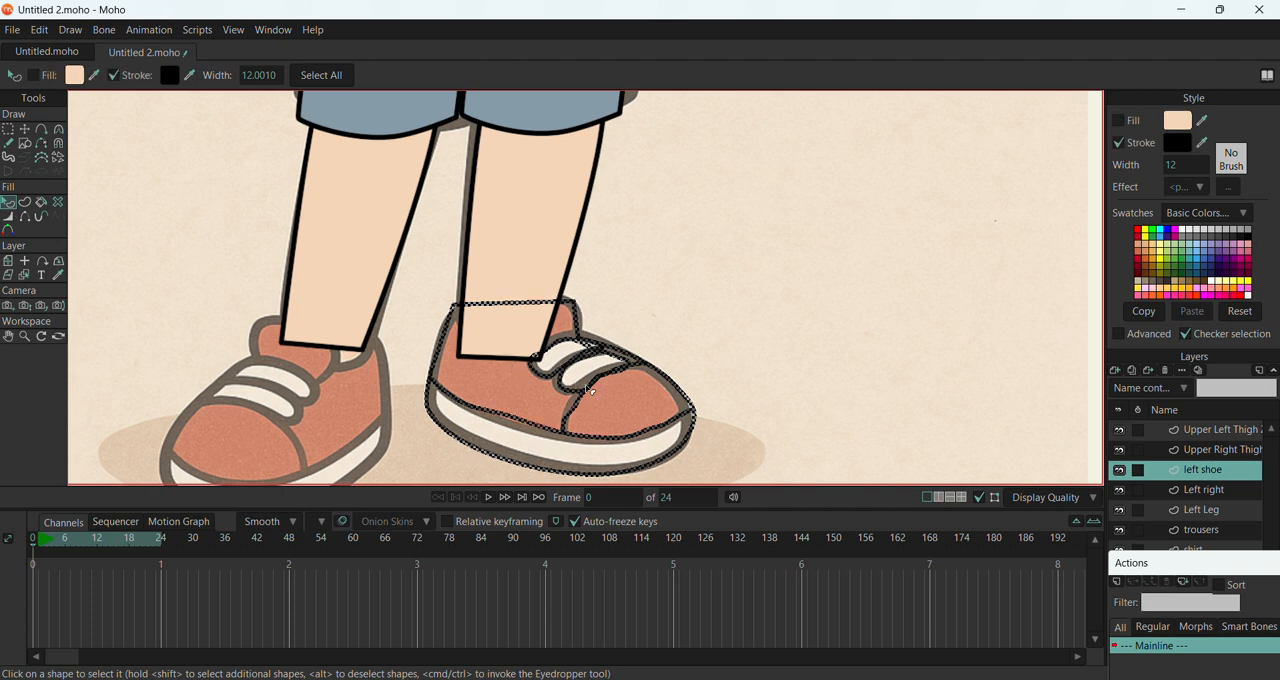
left_click(1119, 121)
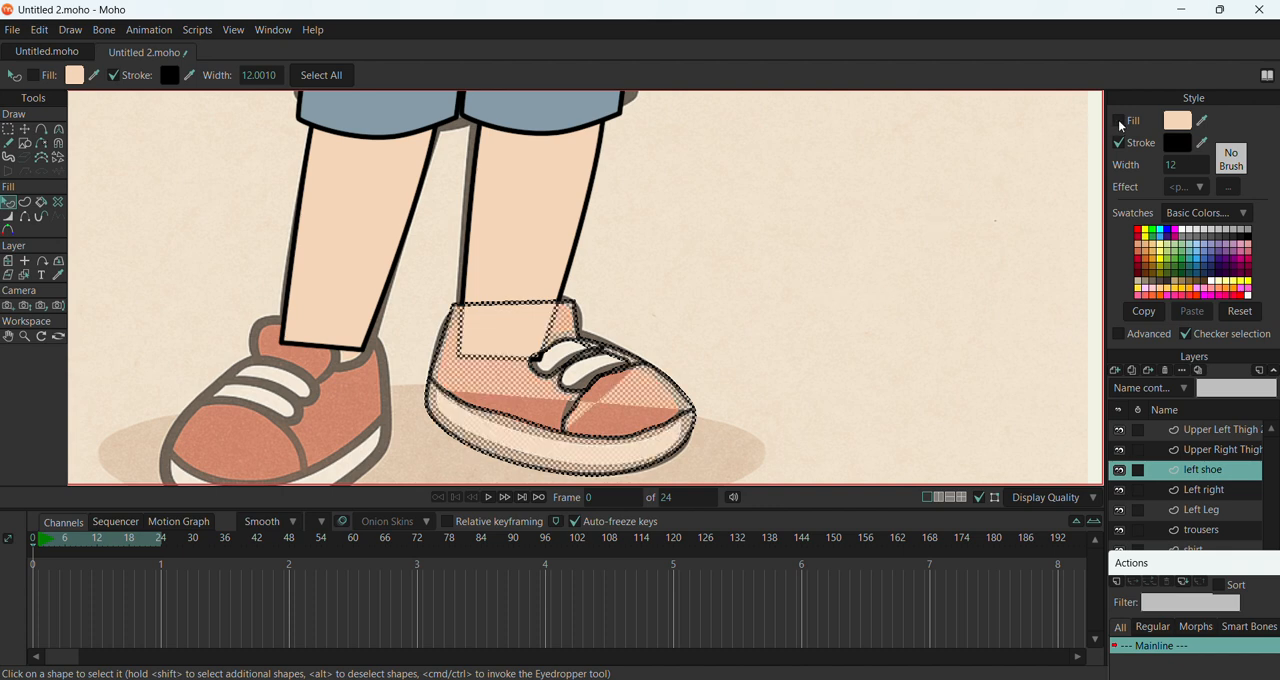
left_click(1201, 121)
left_click(365, 395)
left_click(24, 130)
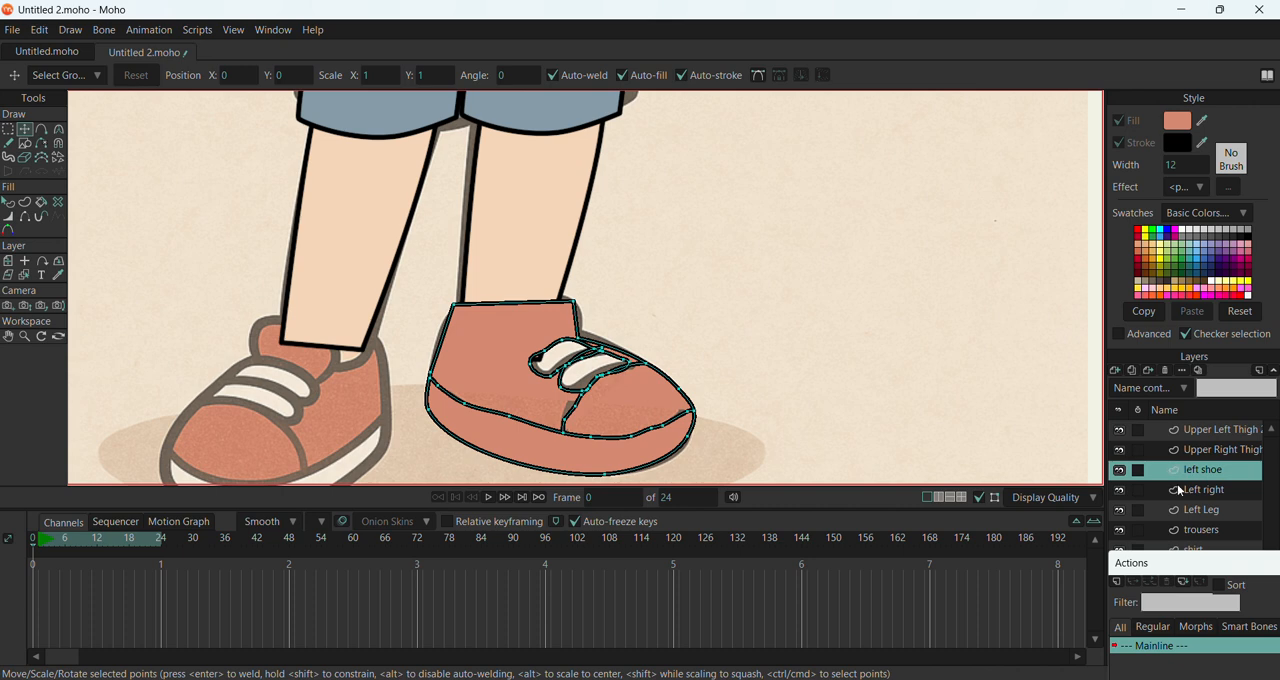
Move the Actions window clear of the layer list and check the shoe's fill with the girl.png reference hidden, restoring the reference
left_click(1218, 549)
left_click_drag(1166, 560, 1160, 21)
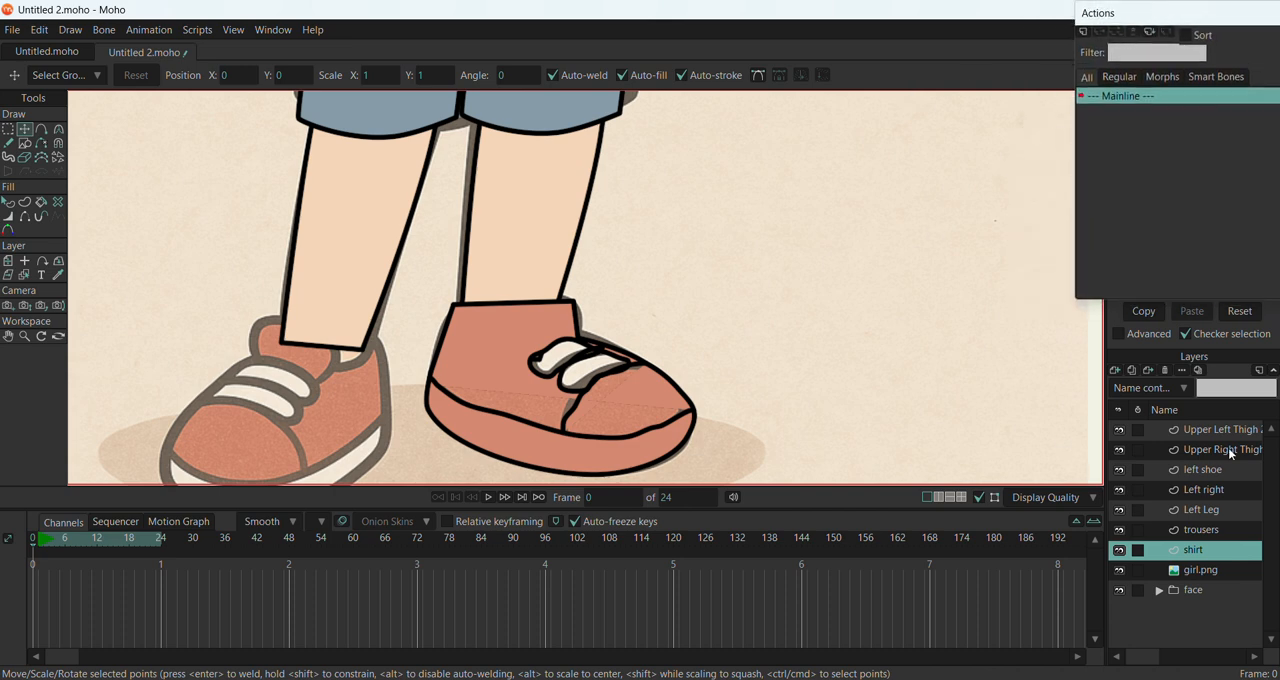
left_click(1201, 430)
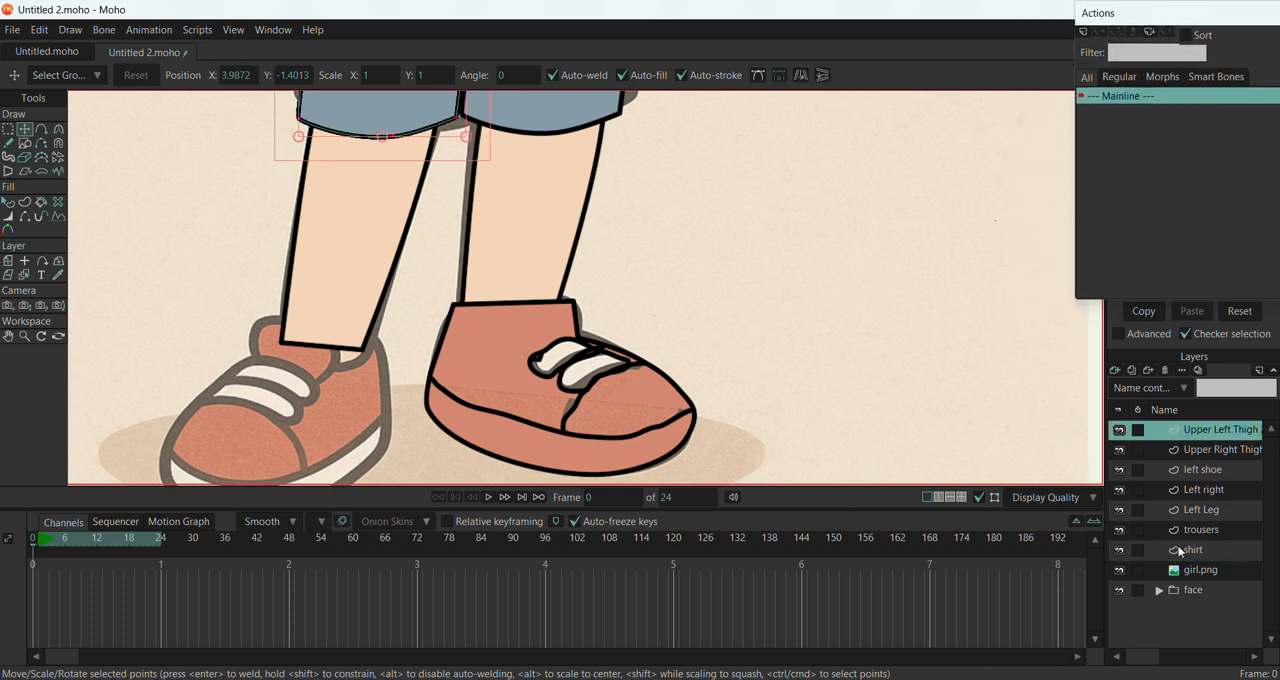
left_click(1212, 529)
left_click(1118, 571)
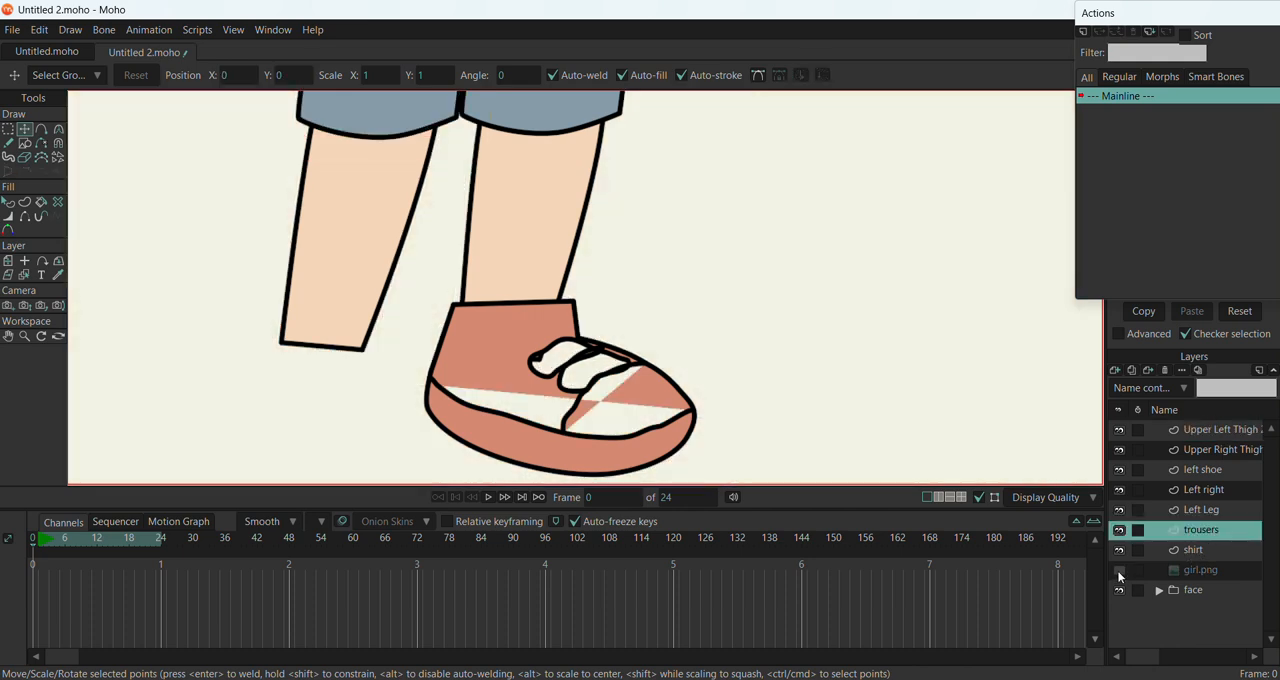
left_click(1119, 571)
On the left shoe layer, move the lower end of the toe cap line slightly up and undo the extra lace-point adjustment
scroll(530, 368, "down", 1)
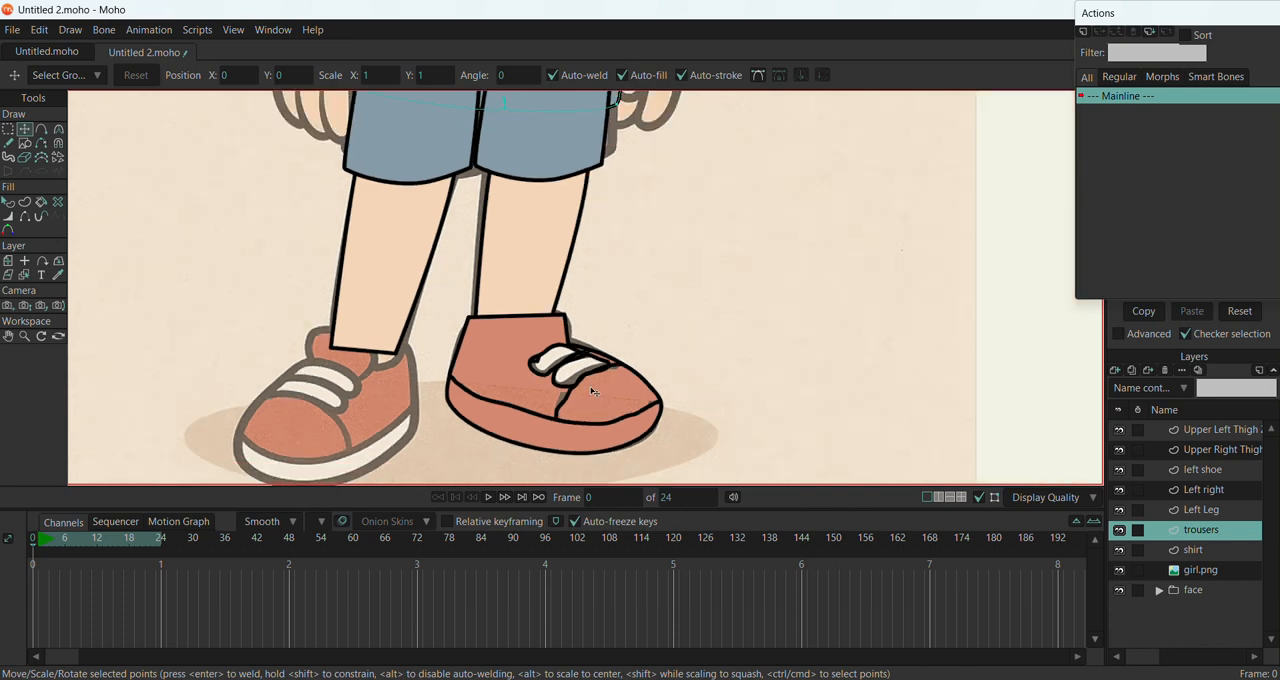
scroll(589, 389, "up", 2)
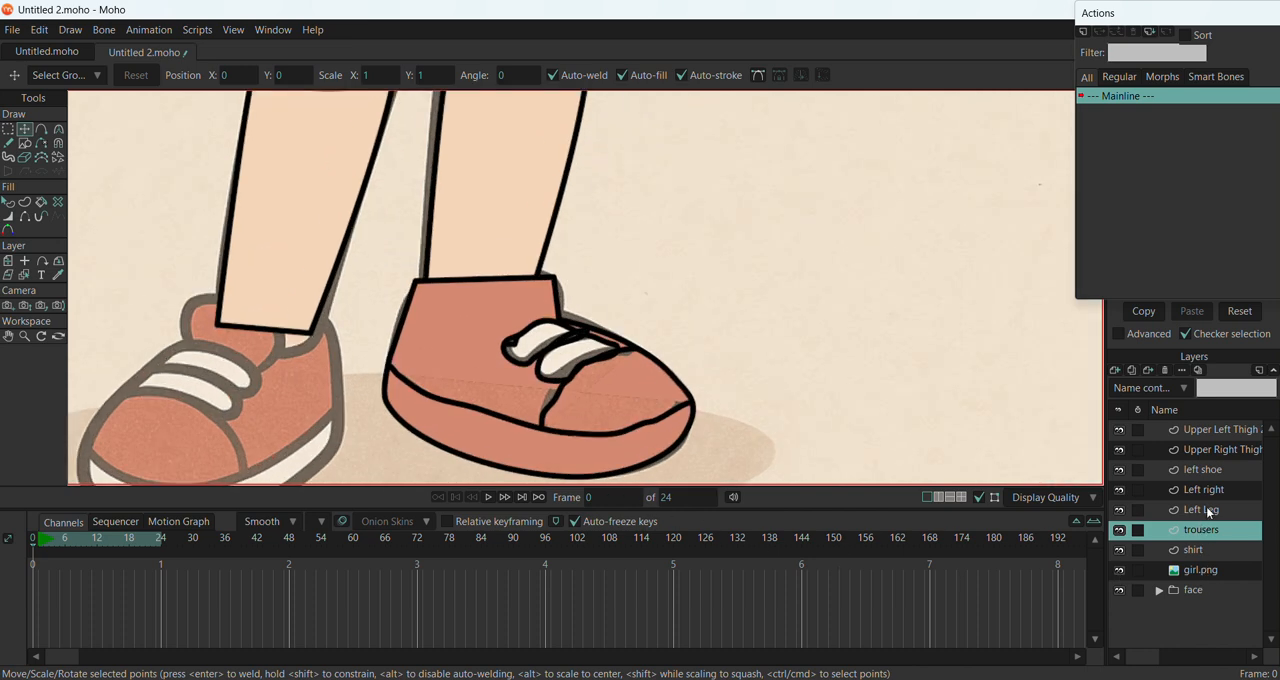
left_click(1218, 469)
scroll(610, 463, "up", 1)
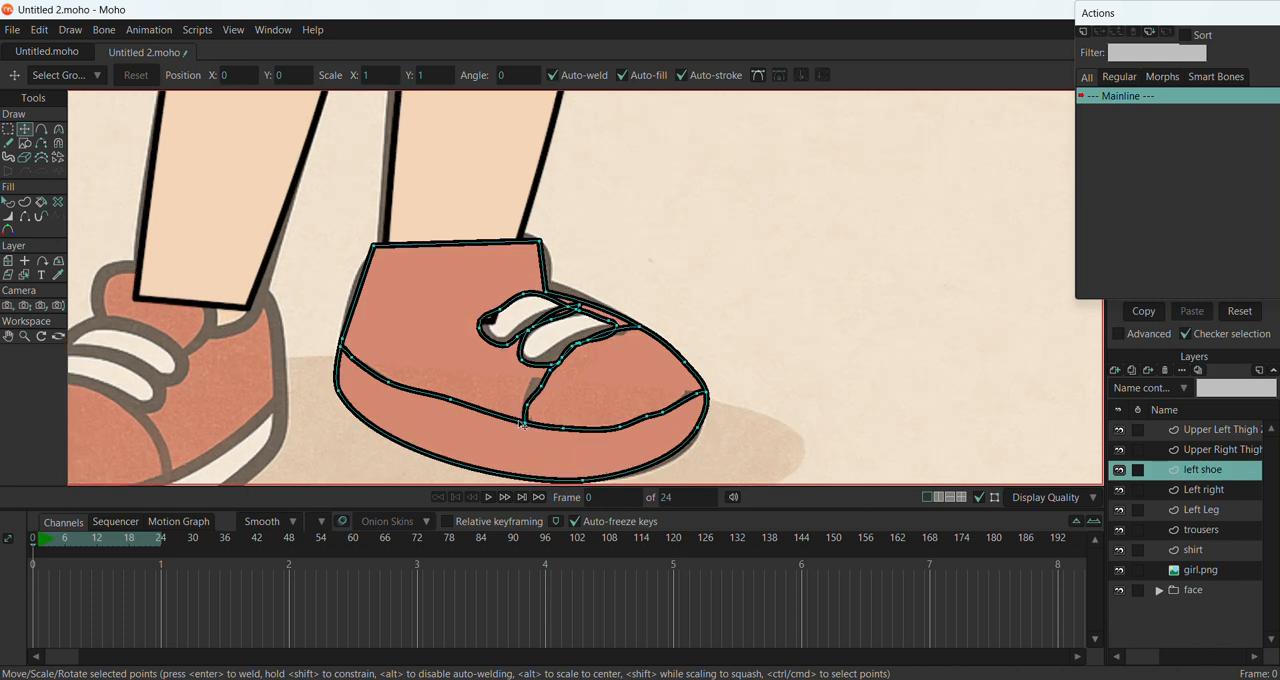
mouse_move(525, 425)
left_mouse_down()
mouse_move(534, 393)
mouse_move(534, 404)
left_mouse_up()
left_click_drag(575, 344, 578, 347)
key("ctrl+z")
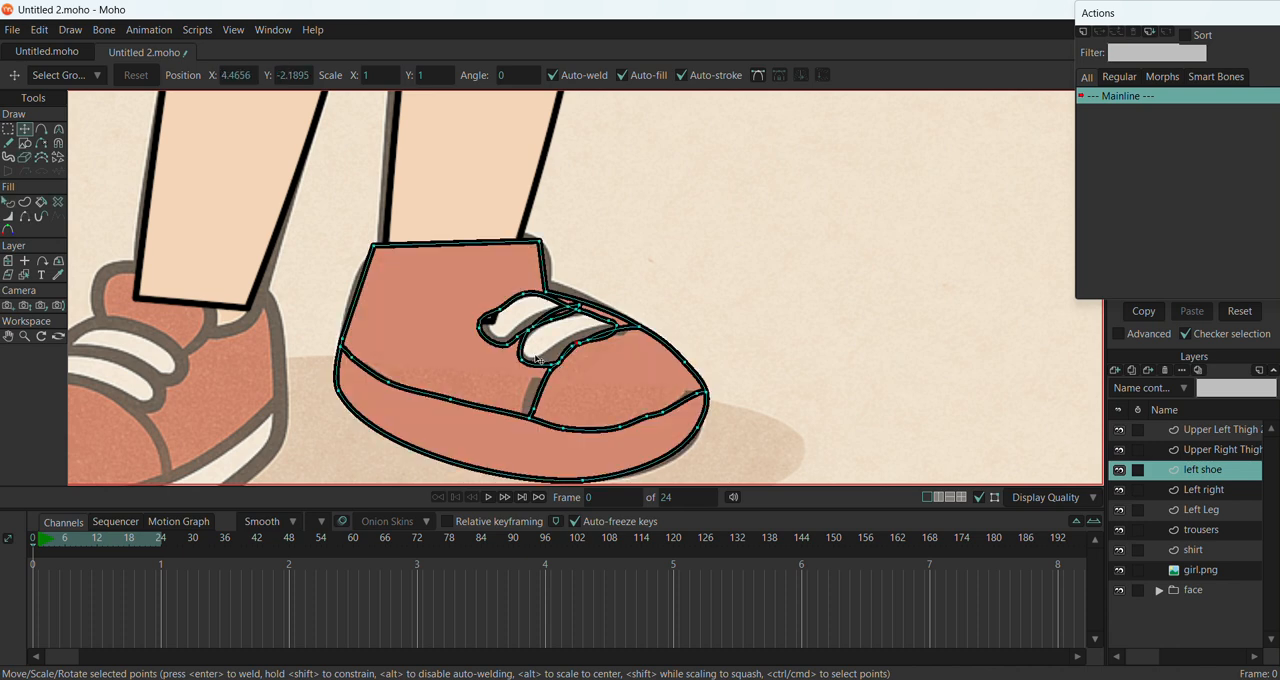
Delete the outline points of the left shoe's upper lace
left_click_drag(509, 349, 496, 317)
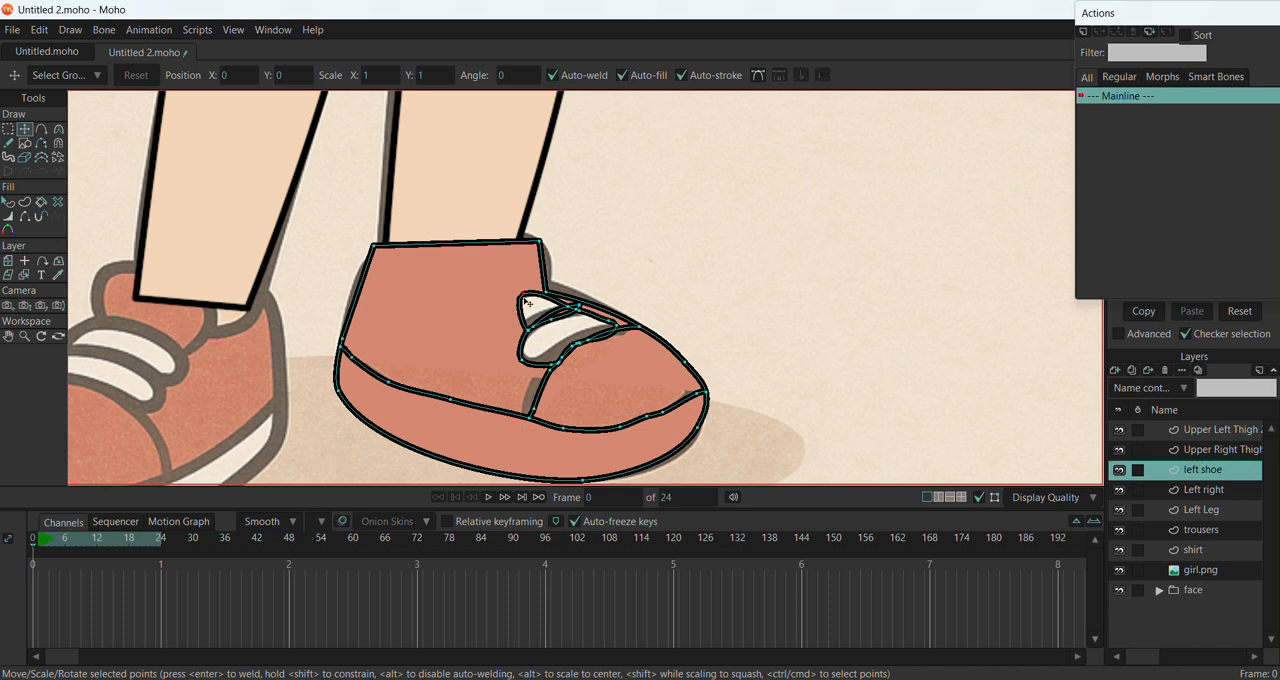
key("g")
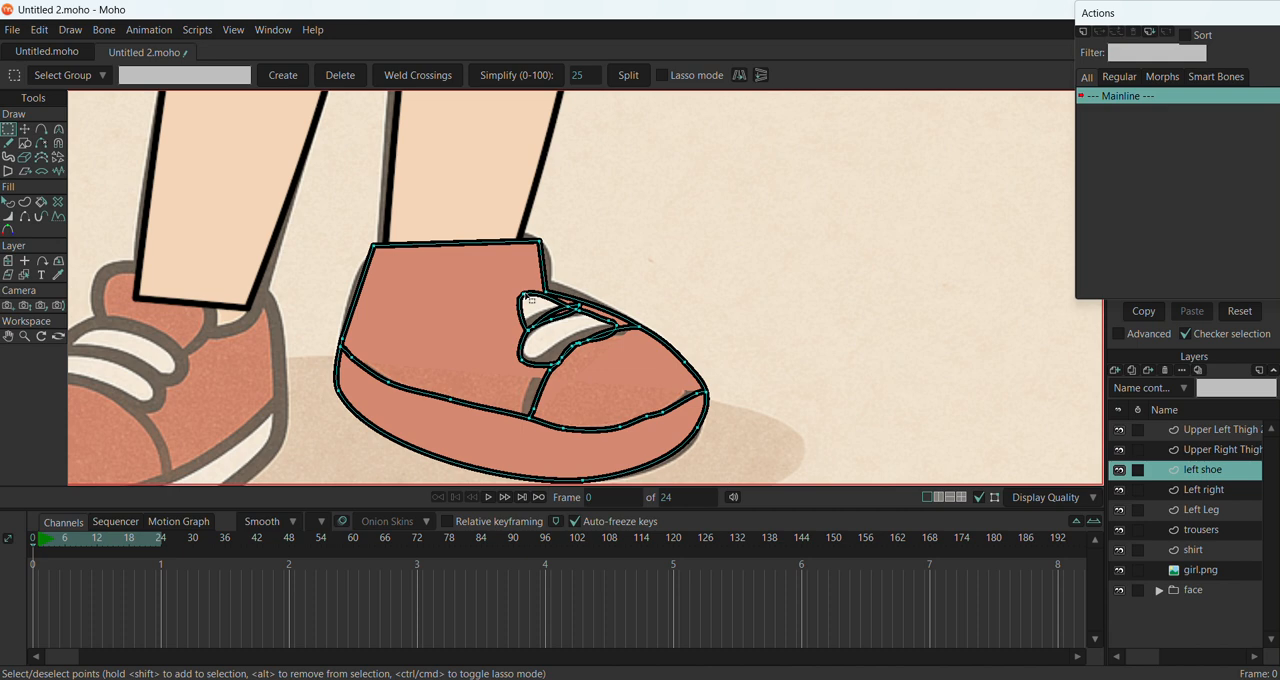
left_click(523, 297)
left_click_drag(523, 297, 556, 325)
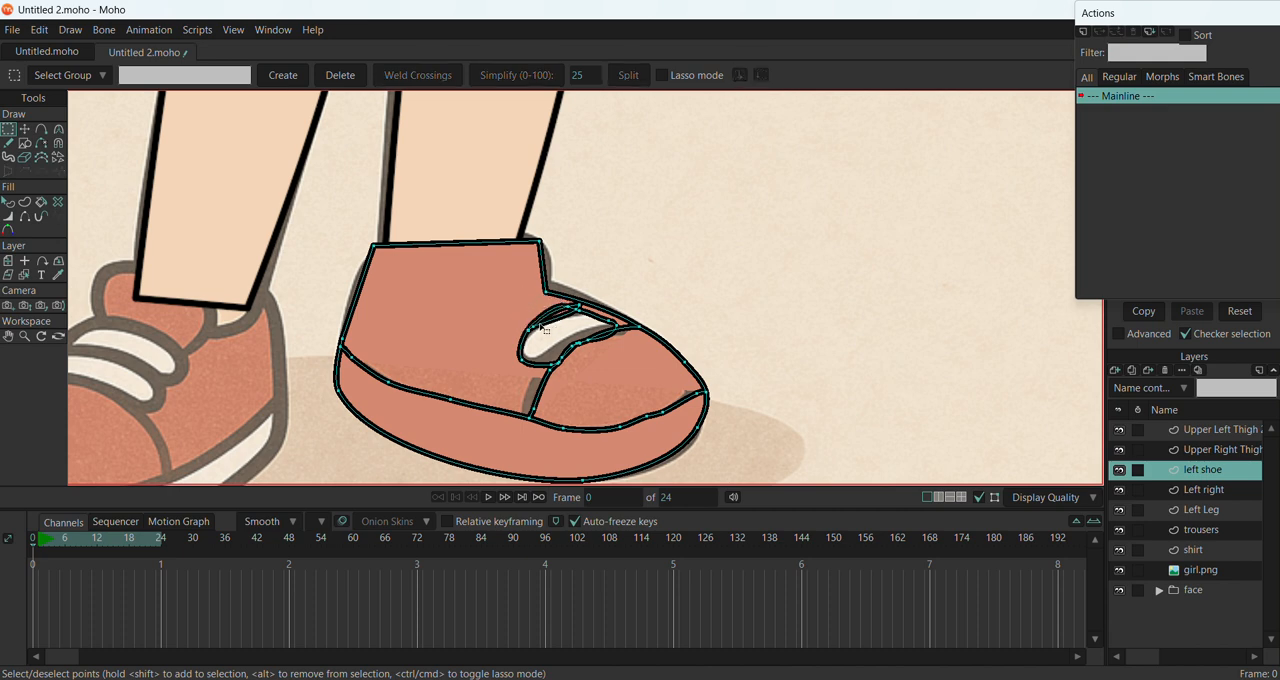
key("ctrl+z")
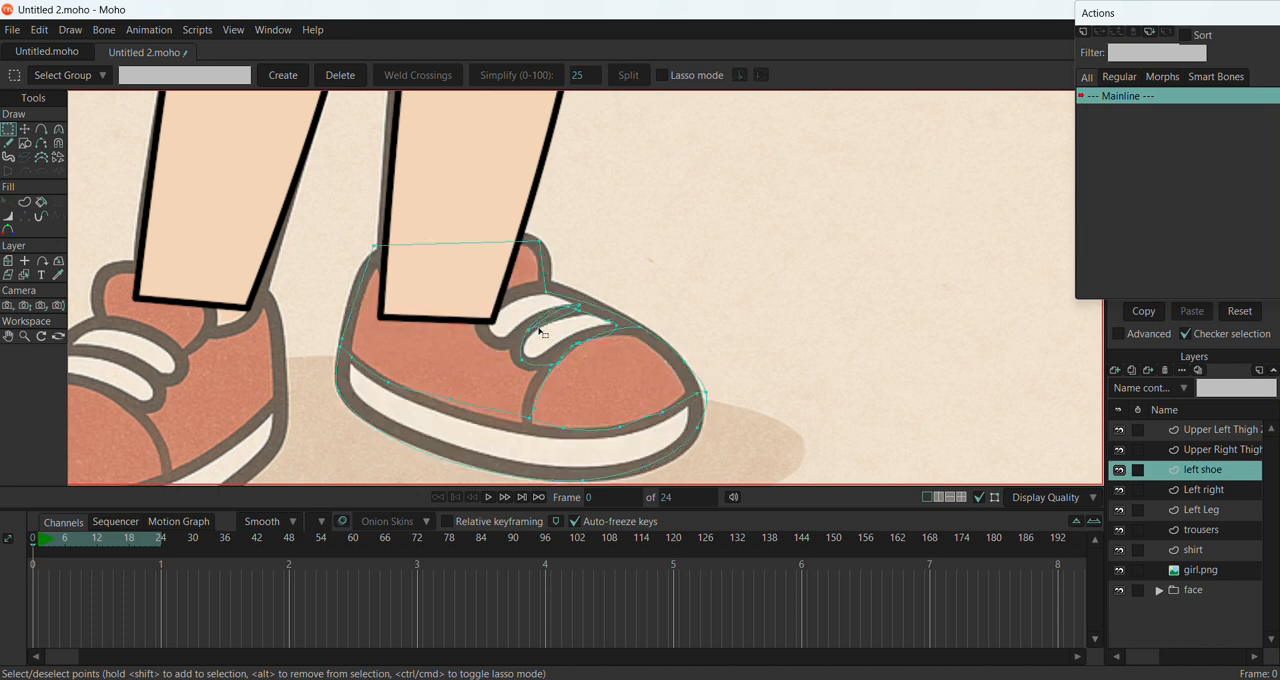
key("ctrl+shift+z")
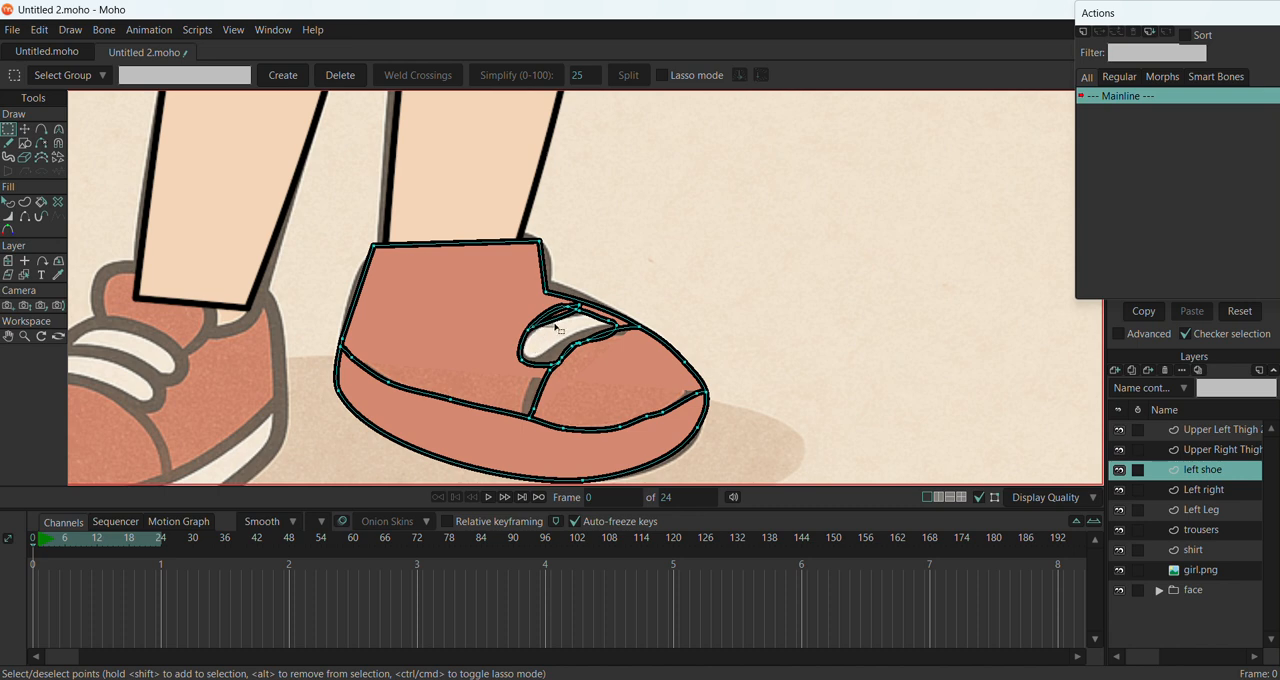
Delete the extra point on the lower lace's bottom edge, beside its junction with the toe cap line
key("ctrl+a")
scroll(565, 367, "up", 5)
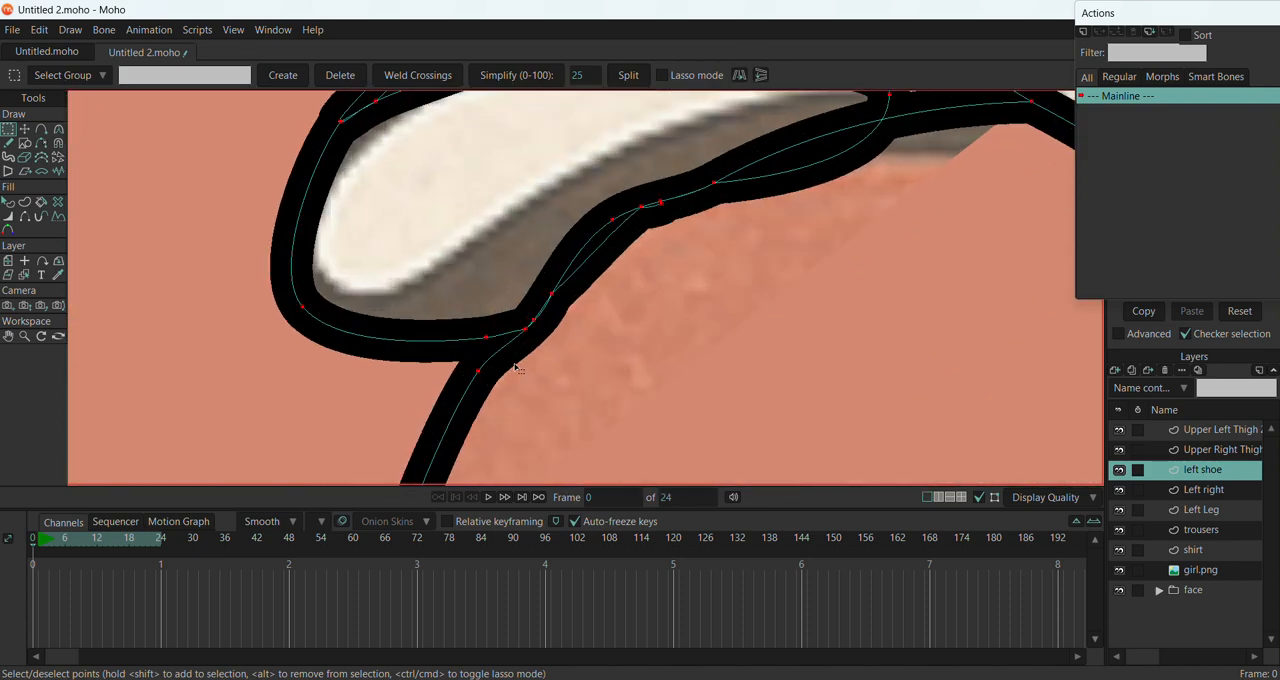
left_click(520, 322)
left_click(488, 339)
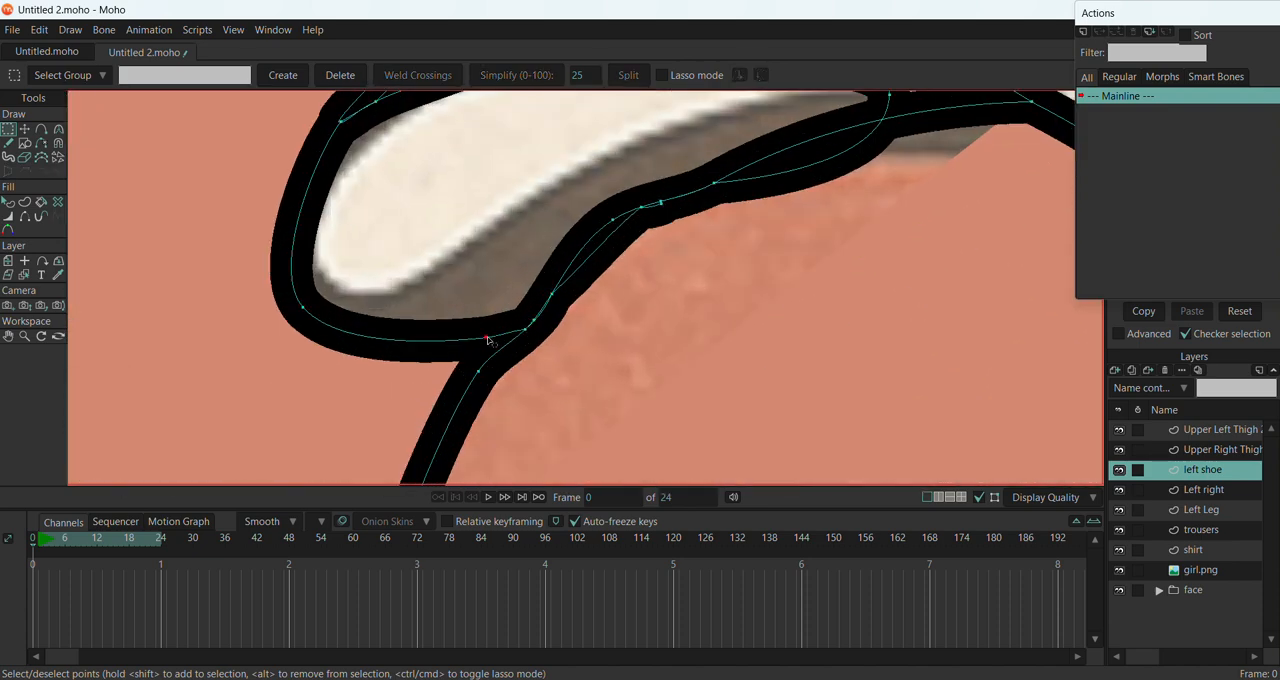
key("Delete")
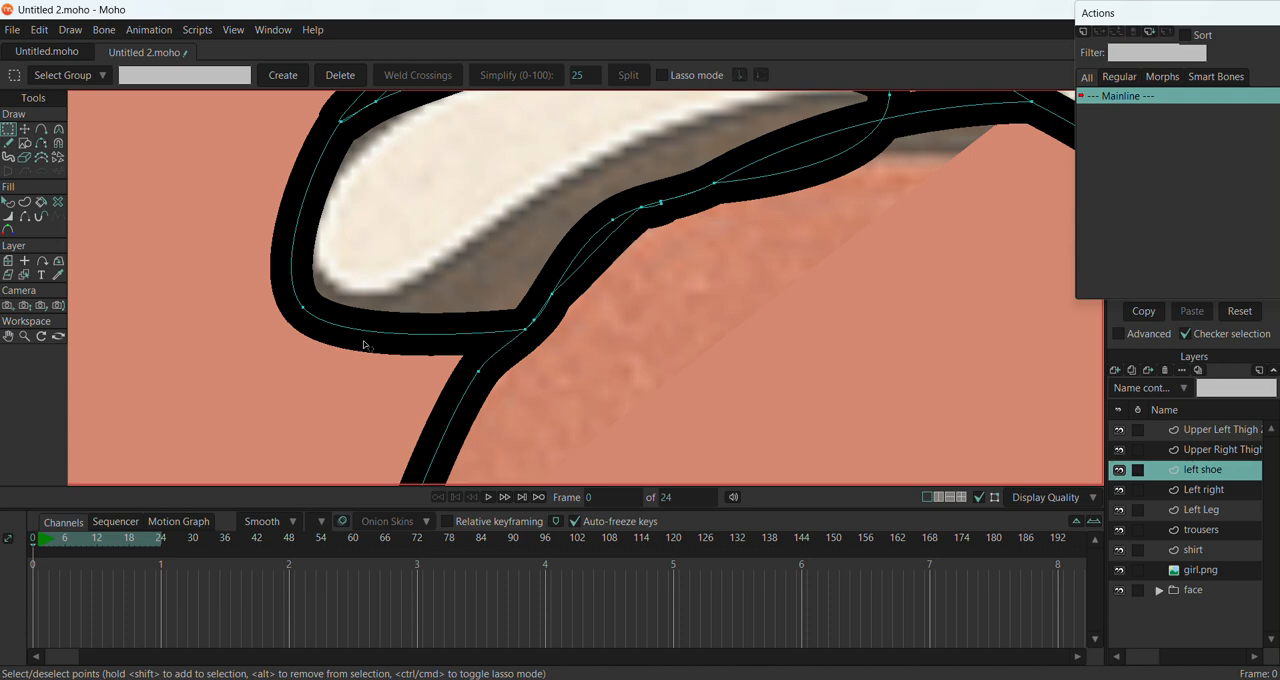
Delete the remaining outline segments of the left shoe's lower lace with the Delete Edge tool, keeping the toe cap line
left_click(41, 143)
scroll(631, 302, "down", 3)
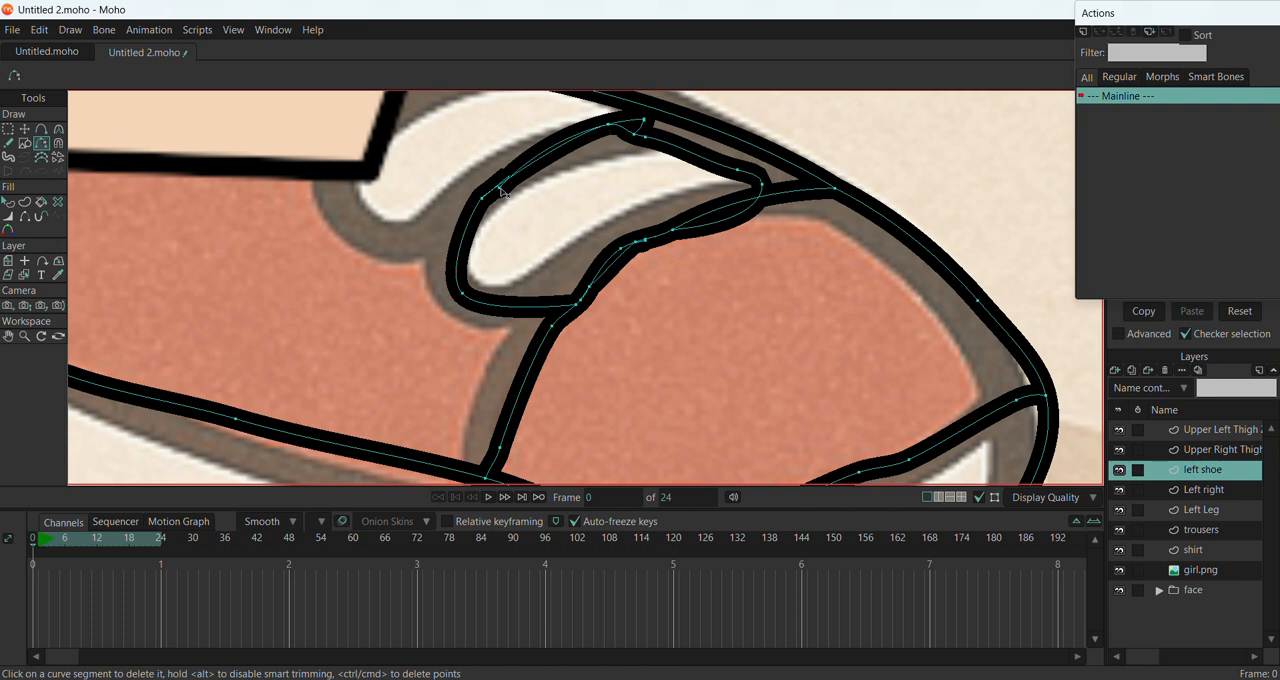
left_click(502, 190)
left_click(487, 200)
scroll(498, 188, "down", 1)
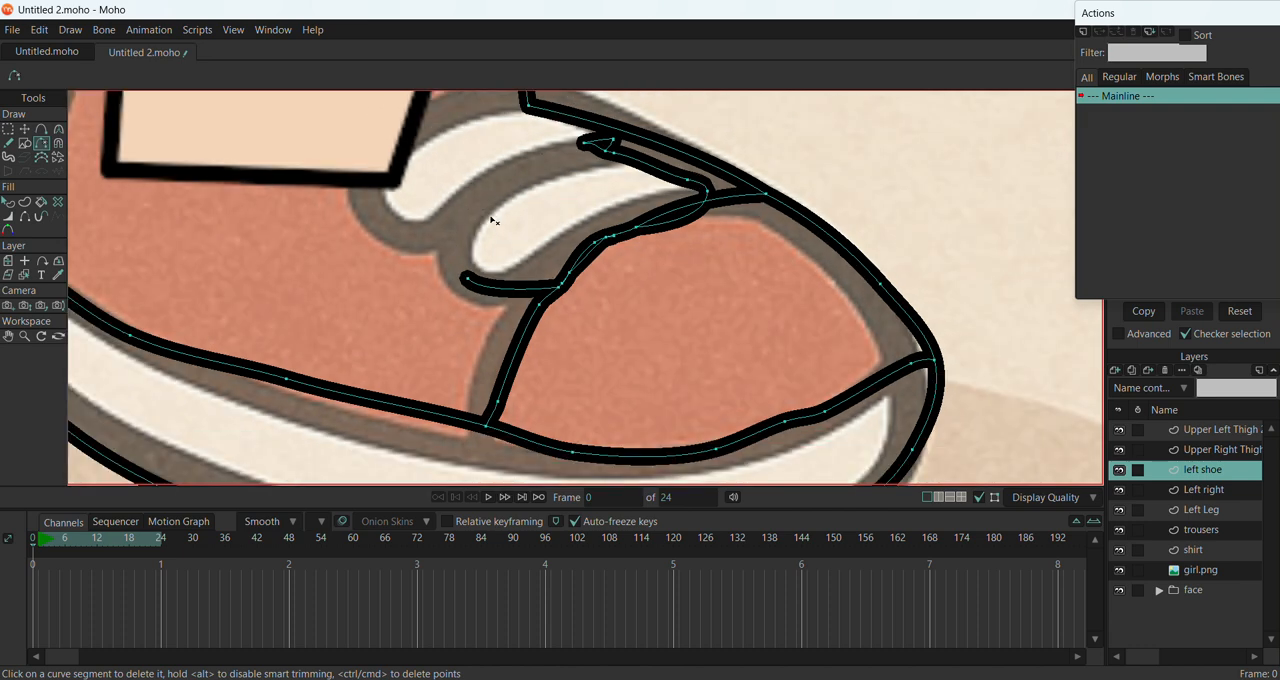
scroll(520, 220, "down", 2)
left_click(501, 254)
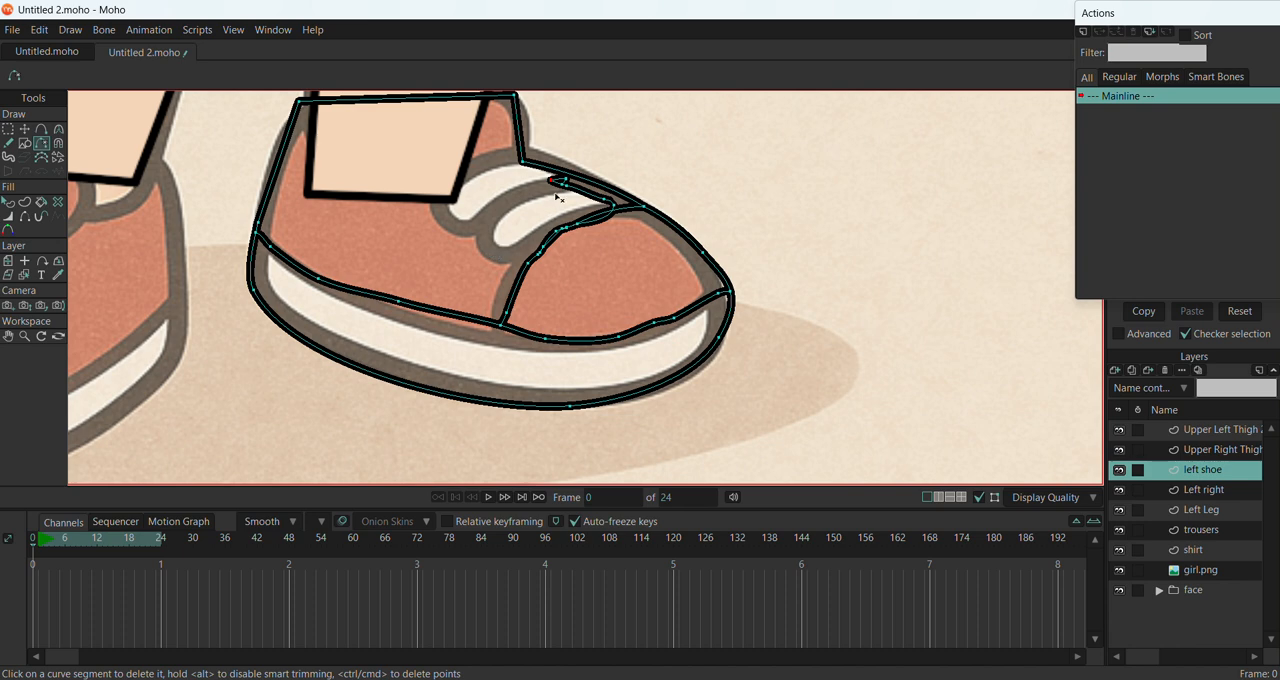
left_click(567, 188)
left_click(560, 184)
left_click(606, 203)
scroll(560, 316, "down", 3)
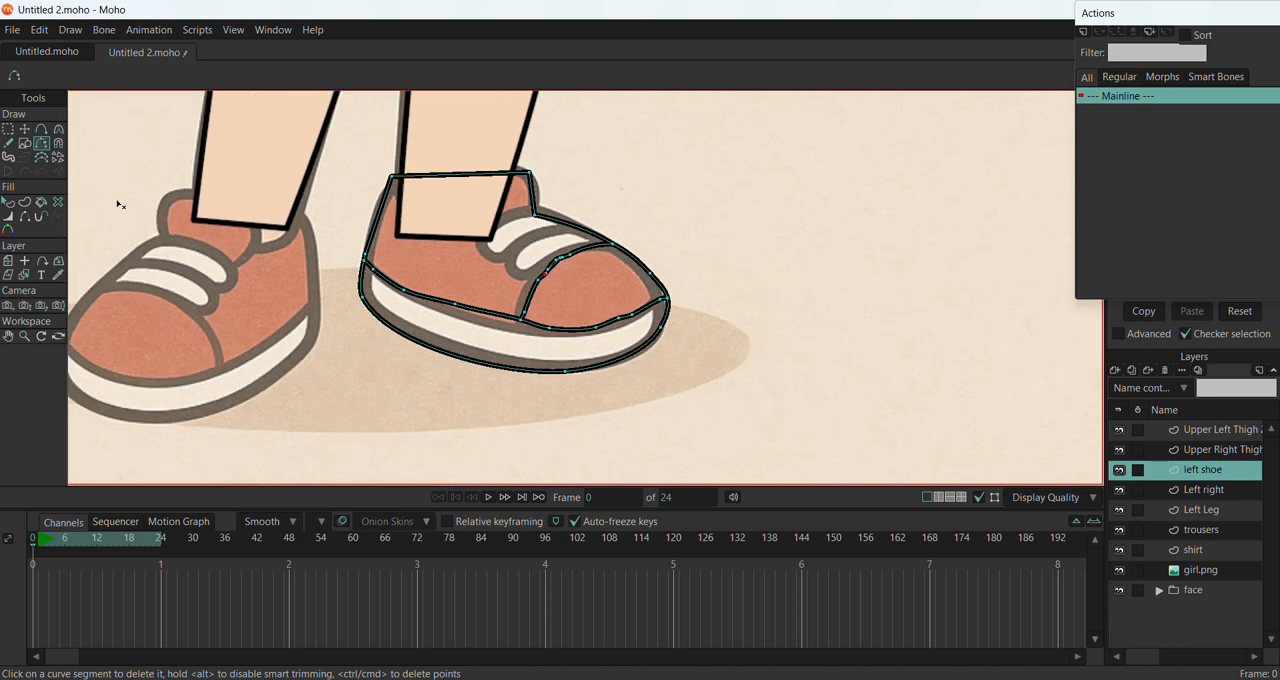
Select the left shoe's shape and close the Actions window that covers the Style settings
left_click(8, 201)
left_click(407, 297)
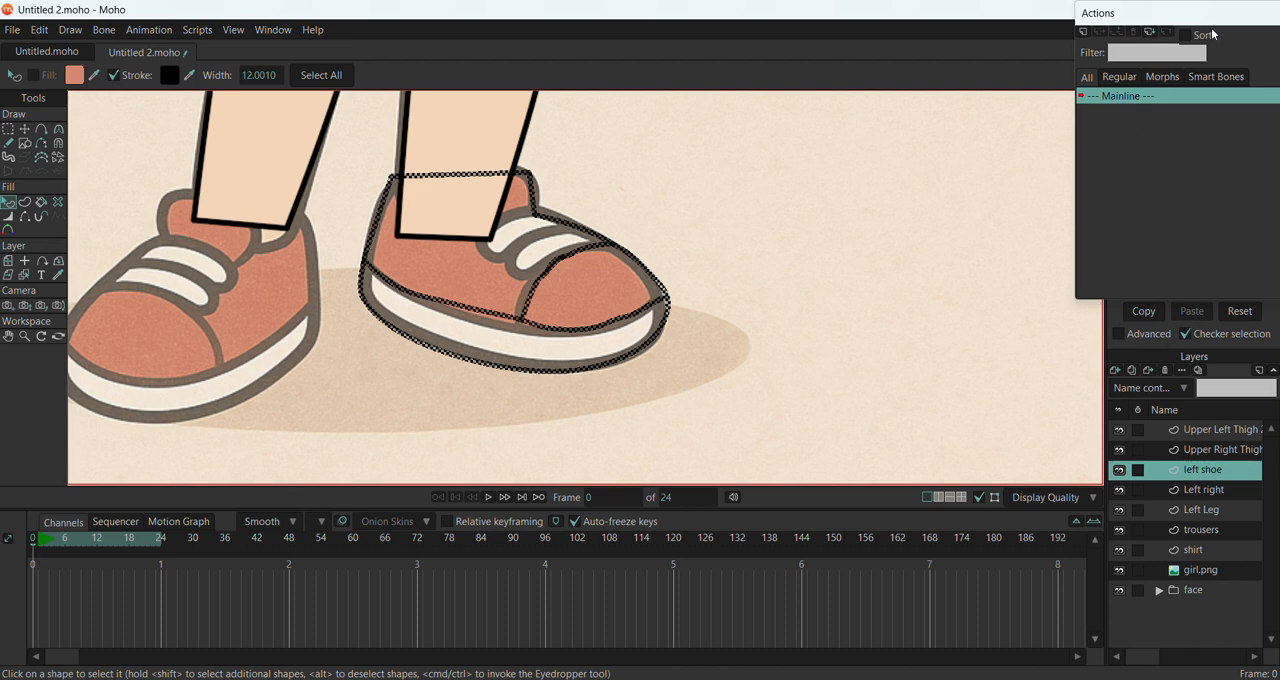
left_click_drag(1215, 13, 908, 262)
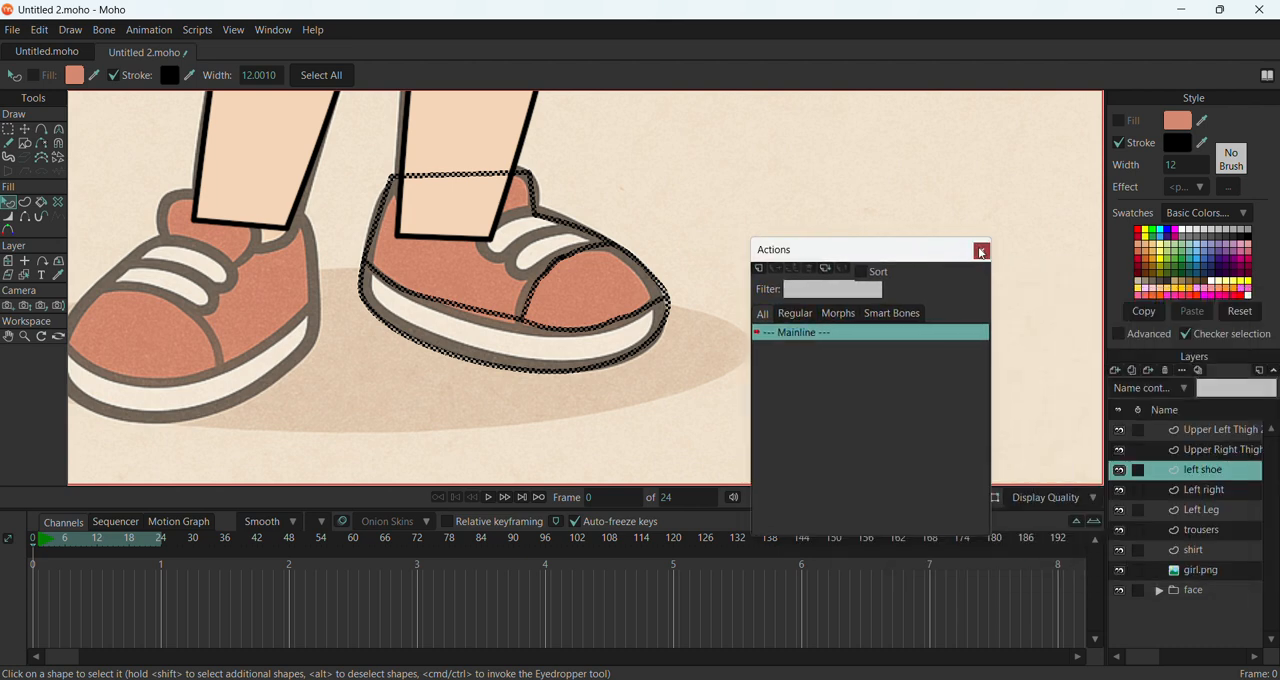
left_click(980, 252)
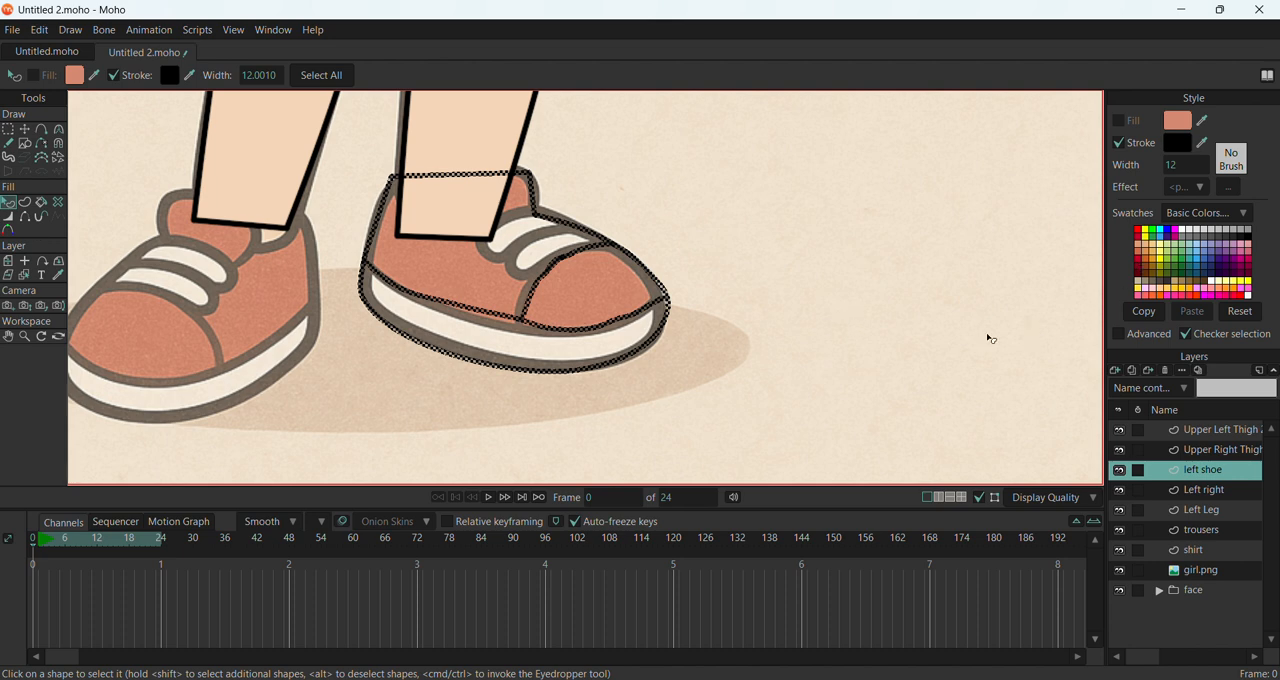
Set shape creation to Fill only with Lasso mode on, and deselect the left shoe's shape
left_click(25, 202)
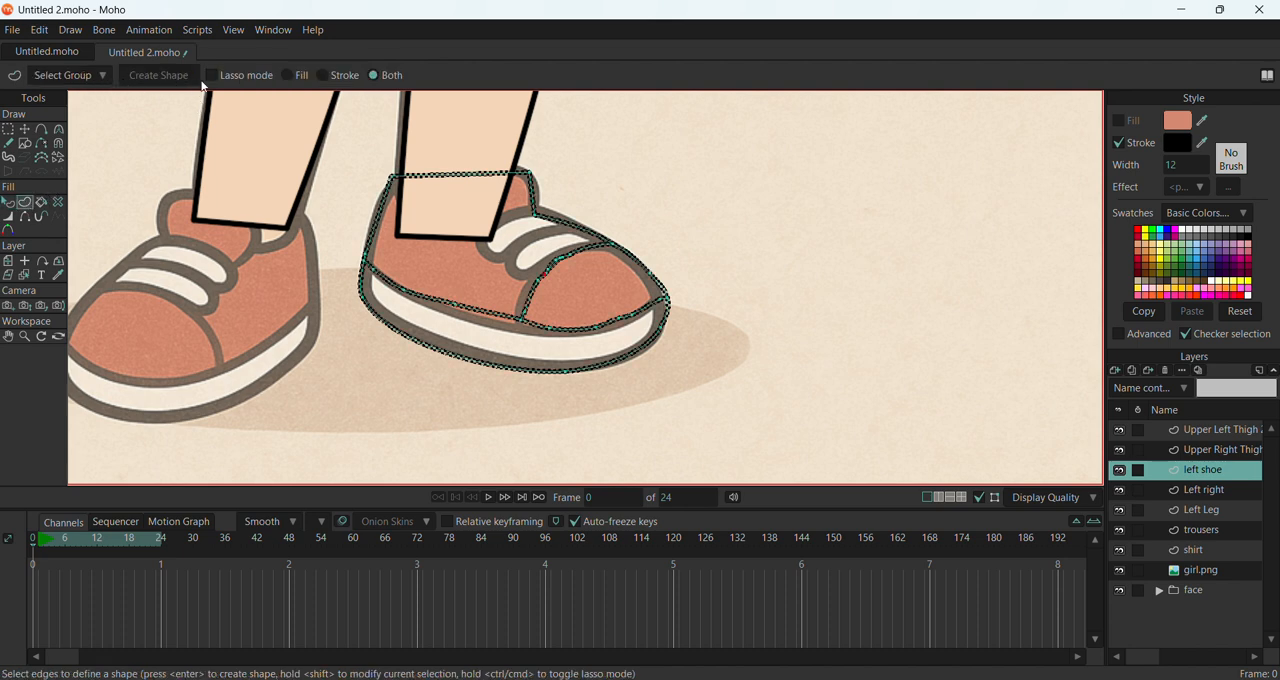
left_click(287, 77)
left_click(8, 202)
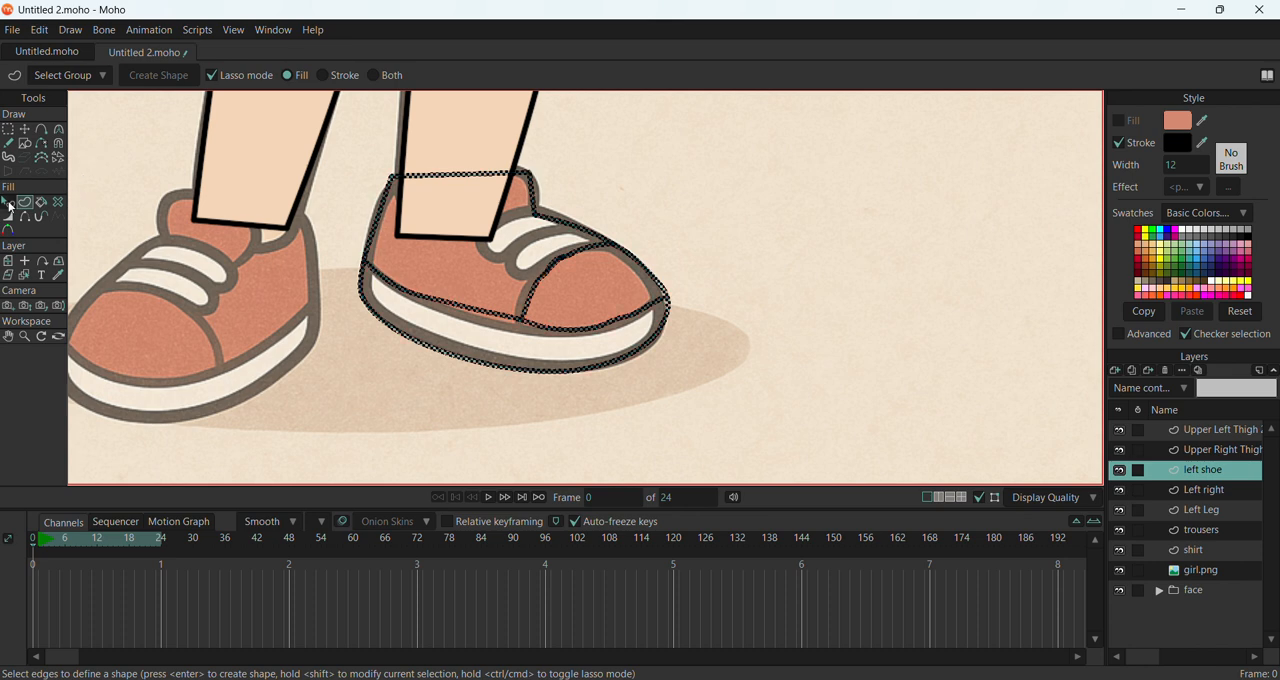
left_click(491, 236)
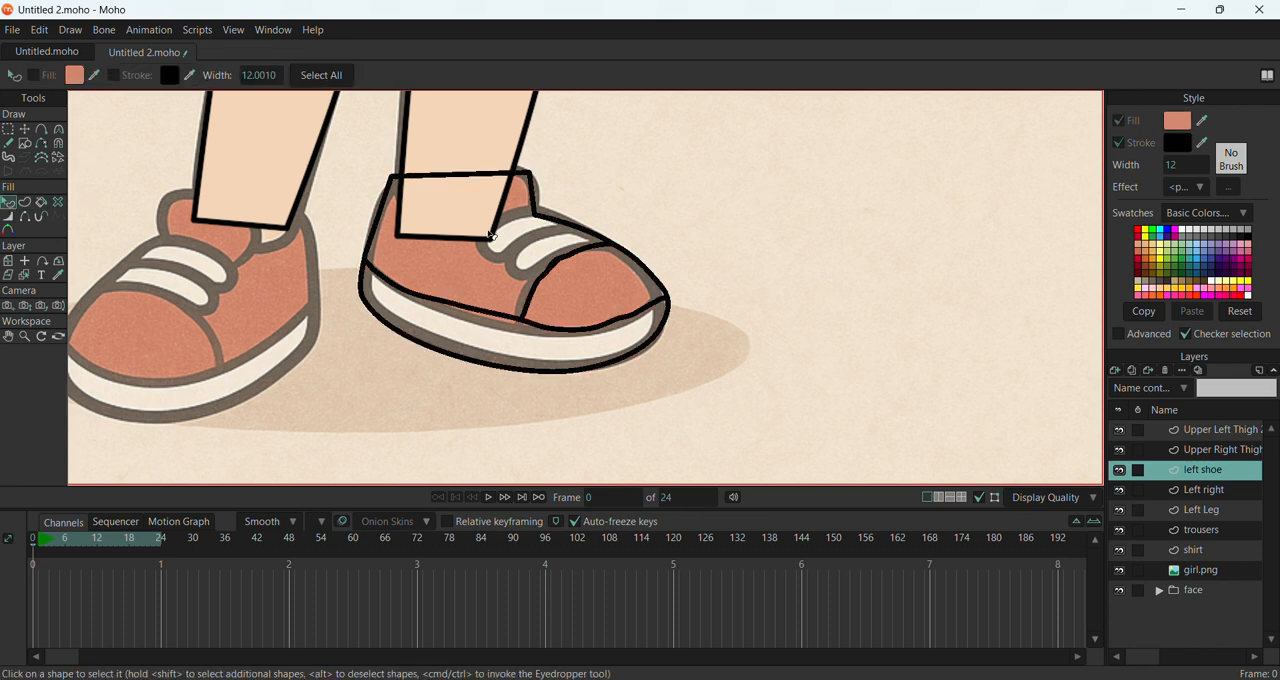
Move the front end point of the left shoe's sole line onto the shoe outline at the toe
left_click(24, 129)
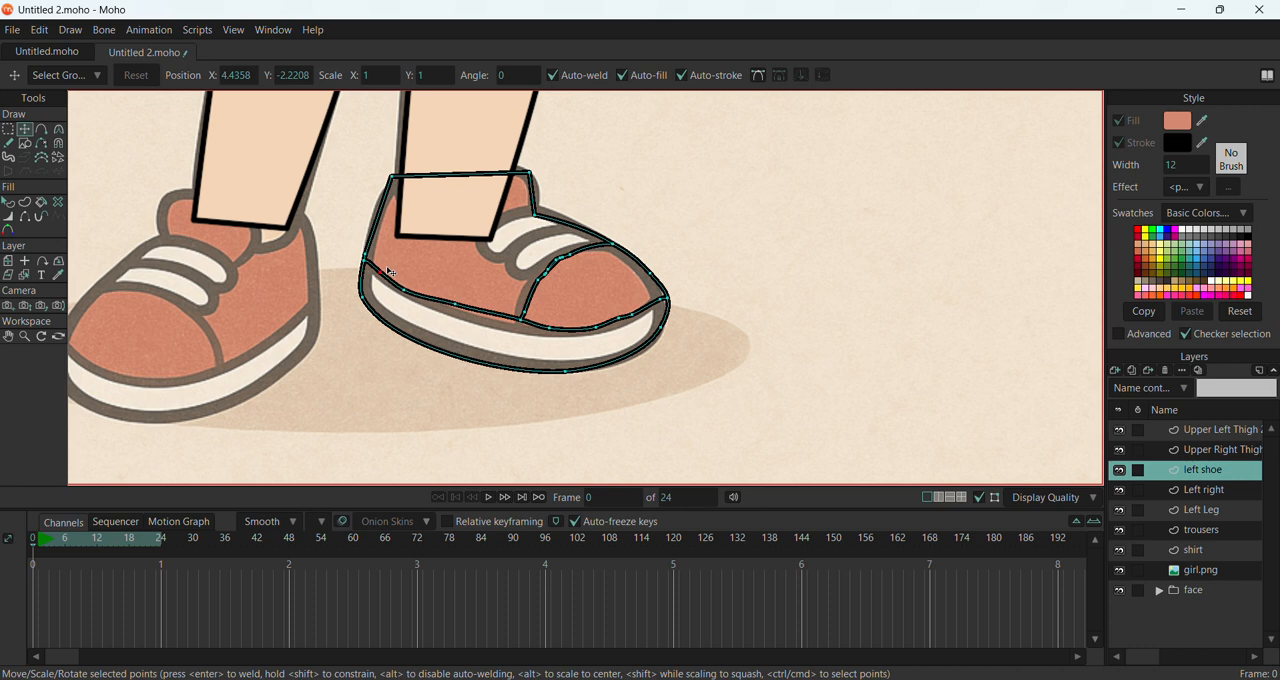
scroll(589, 296, "up", 1)
scroll(589, 296, "up", 3)
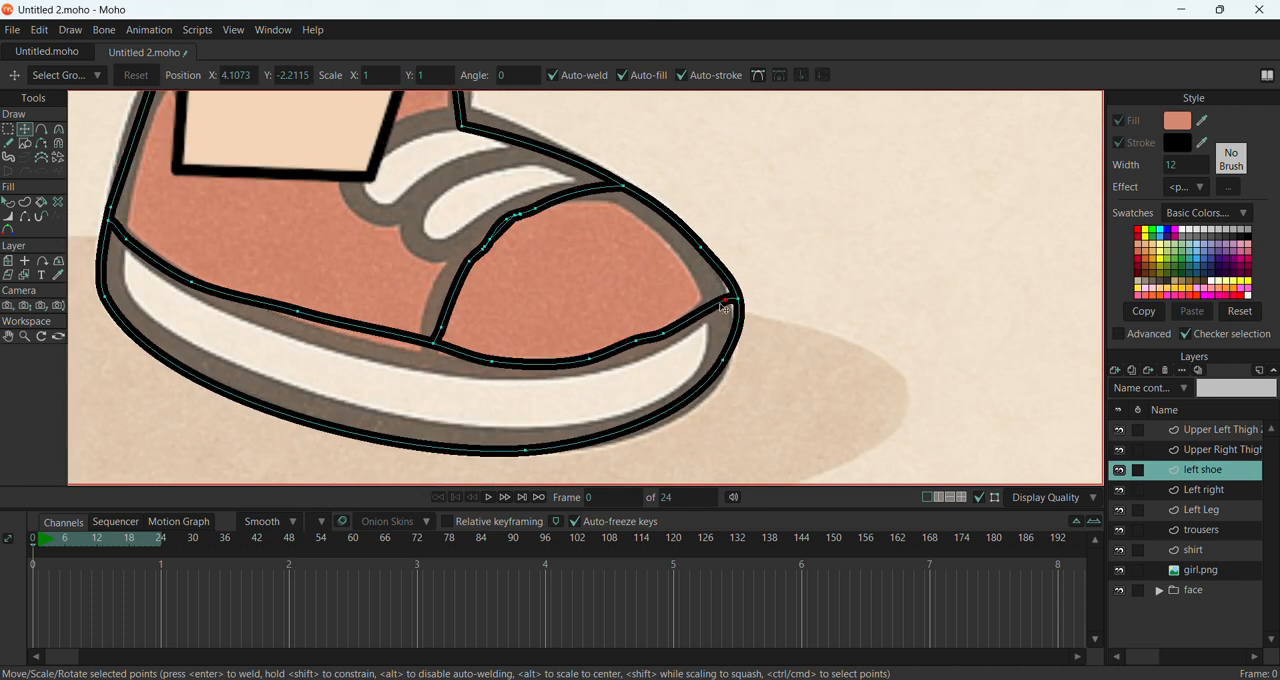
left_click_drag(735, 302, 736, 303)
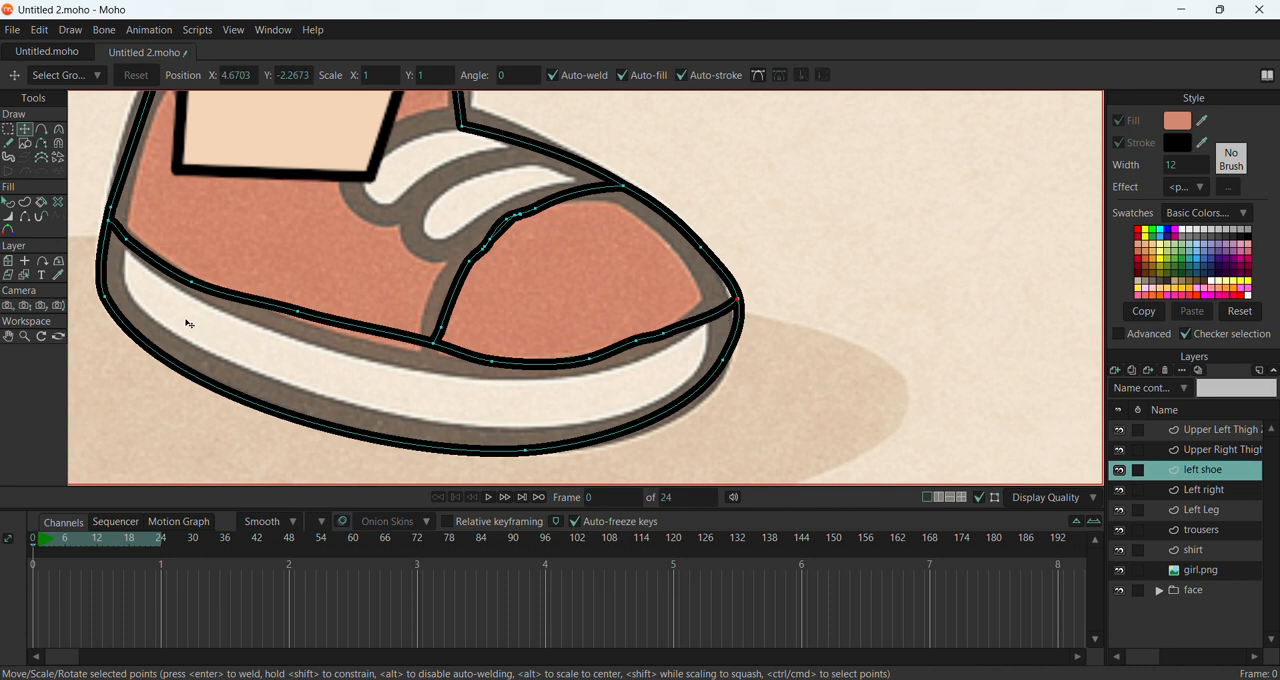
Select the left shoe's shape and activate the Paint Bucket for both fill and stroke
left_click(8, 203)
left_click(140, 248)
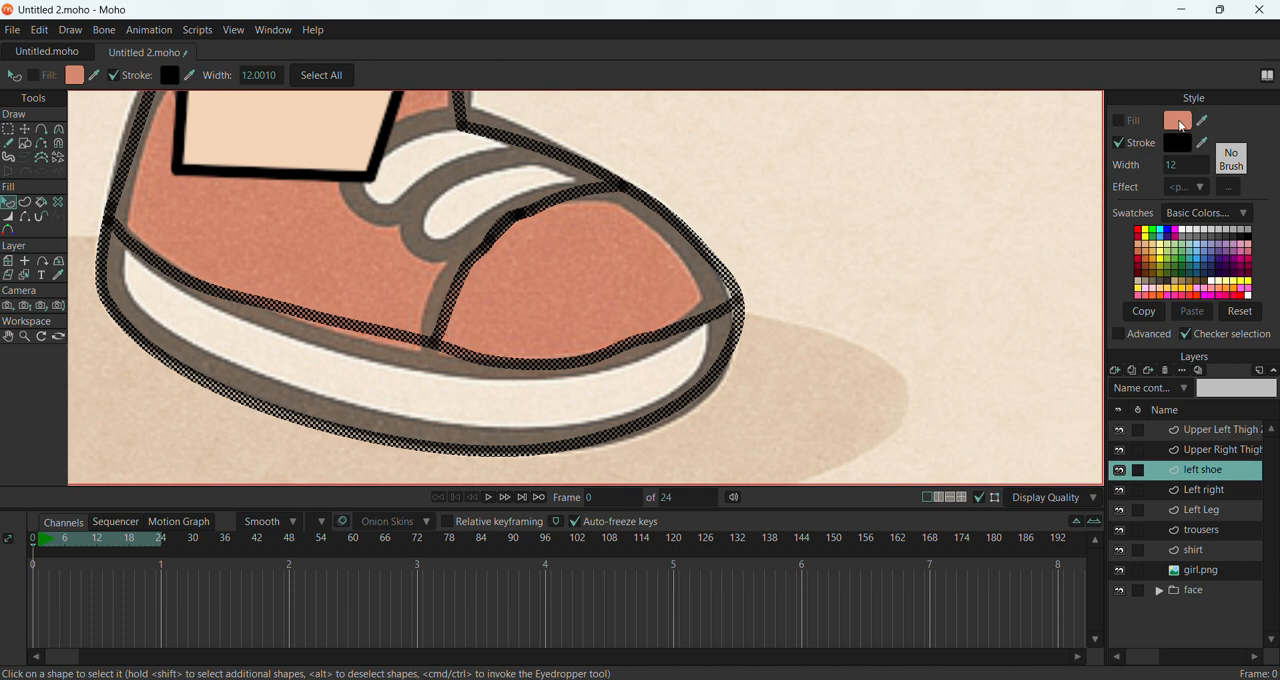
left_click(43, 204)
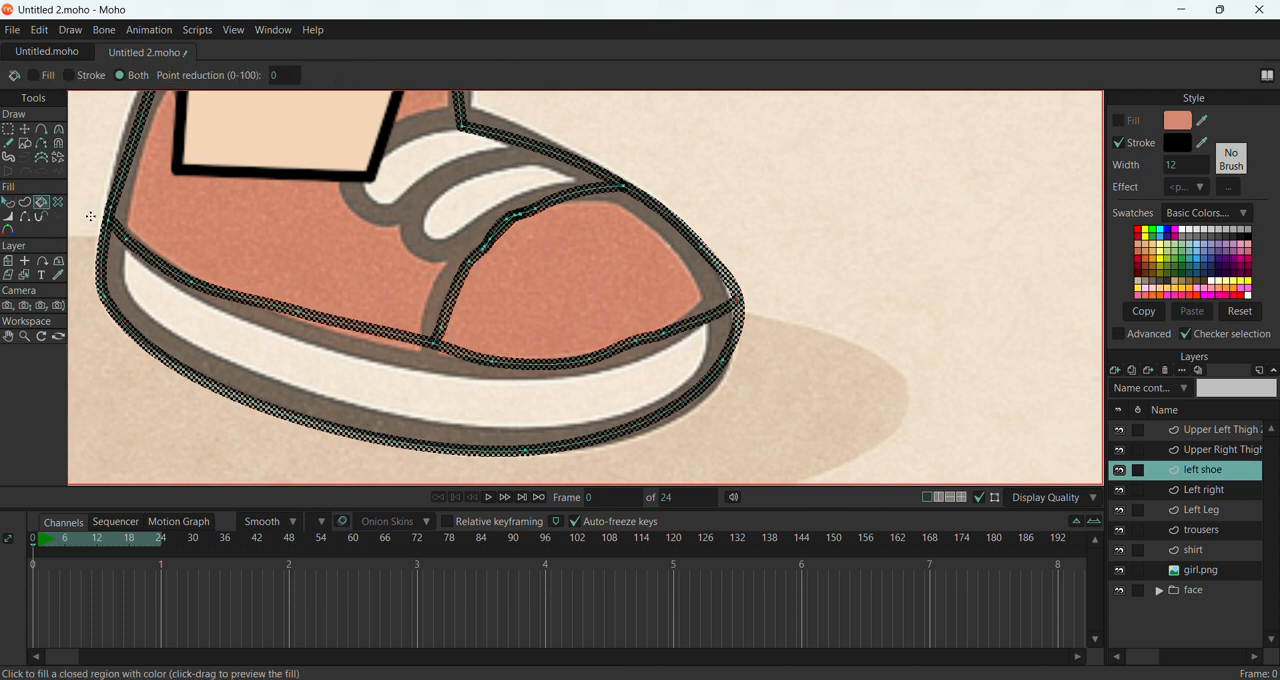
scroll(873, 268, "down", 3)
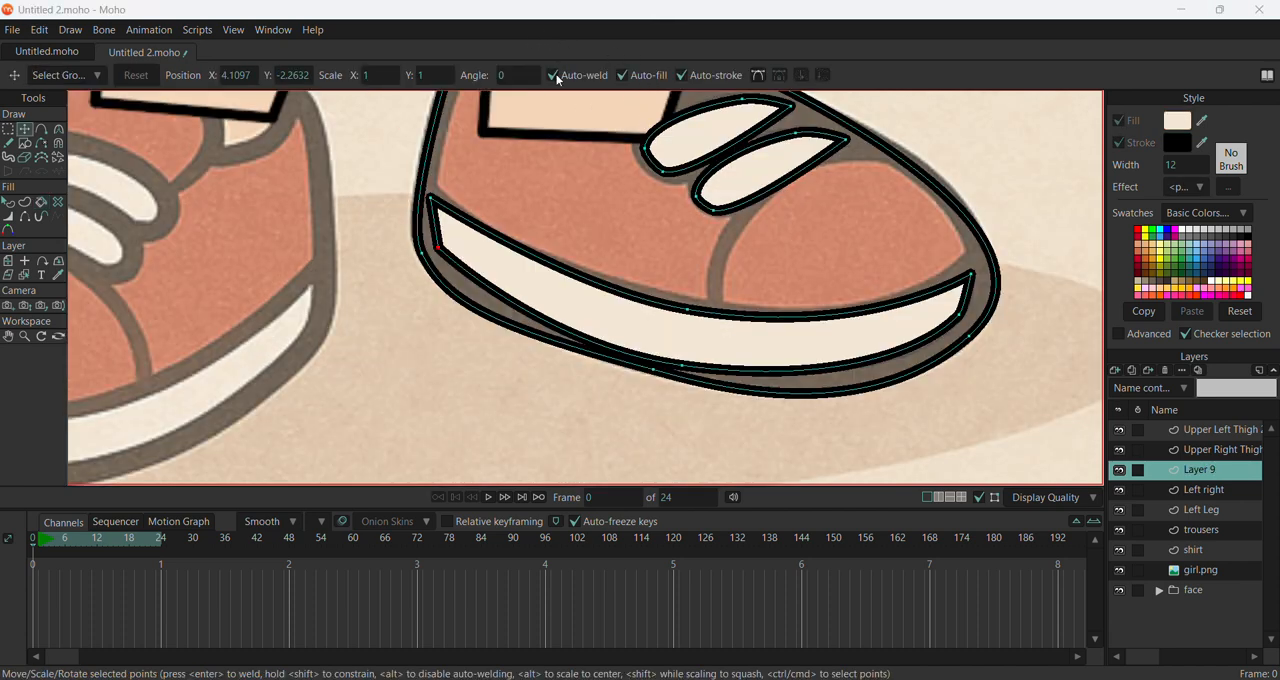
Rename the redrawn shoe layer, Layer 9, as "left shoe"
scroll(685, 161, "down", 4)
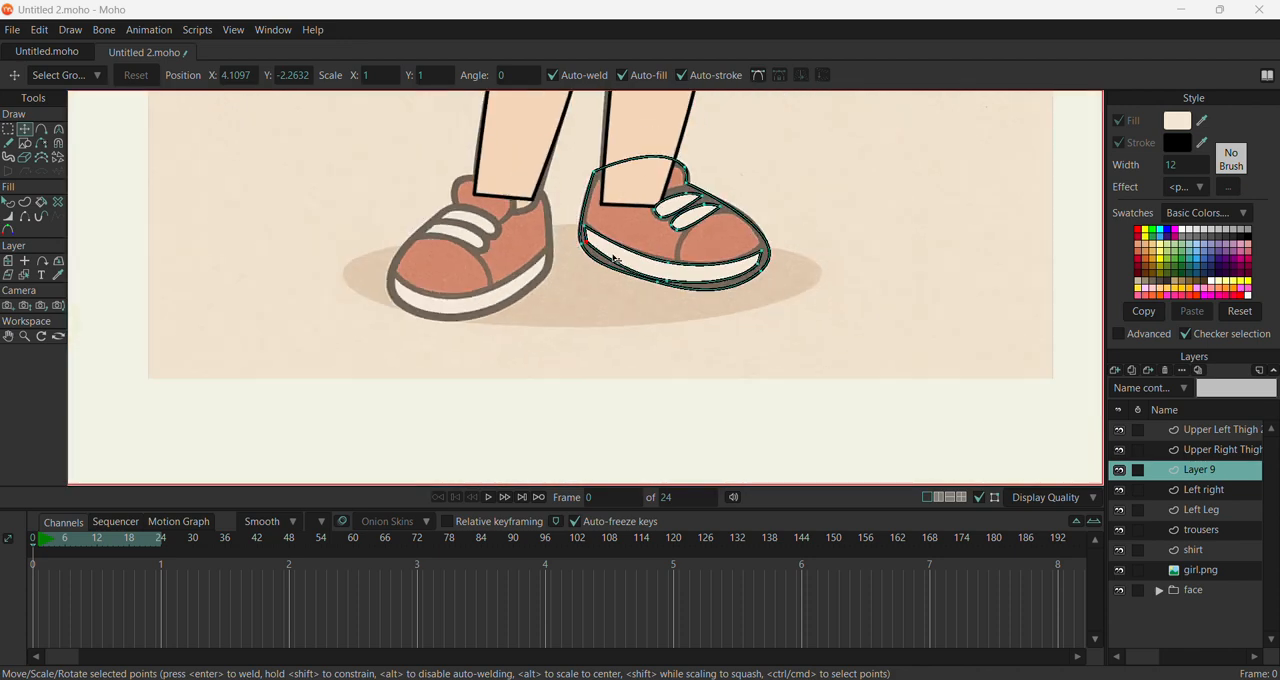
scroll(683, 160, "up", 3)
scroll(515, 228, "down", 2)
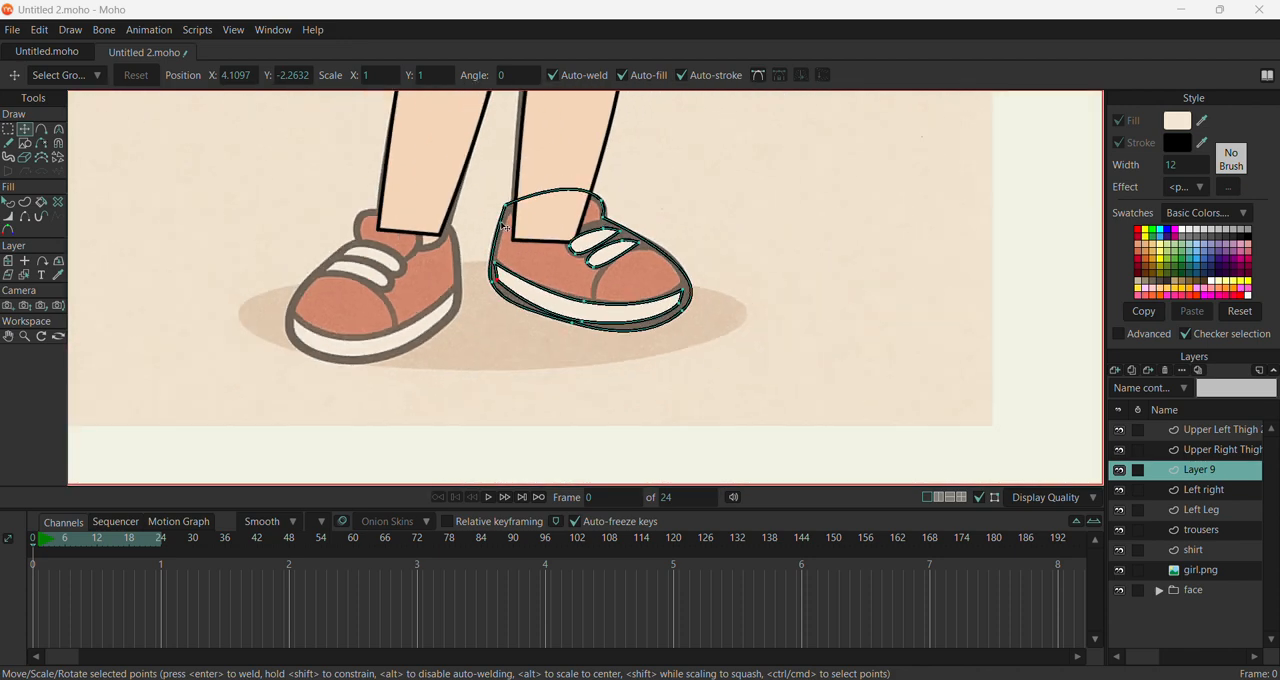
double_click(1203, 470)
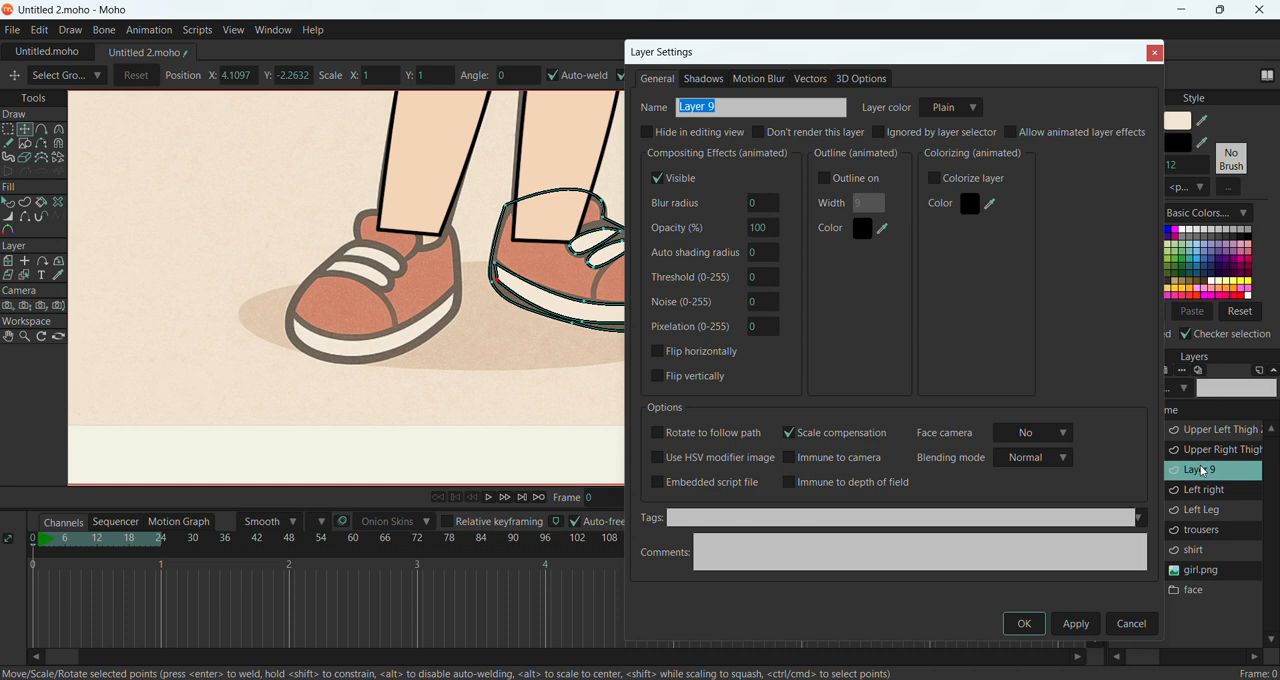
type("left shoe")
left_click(1067, 623)
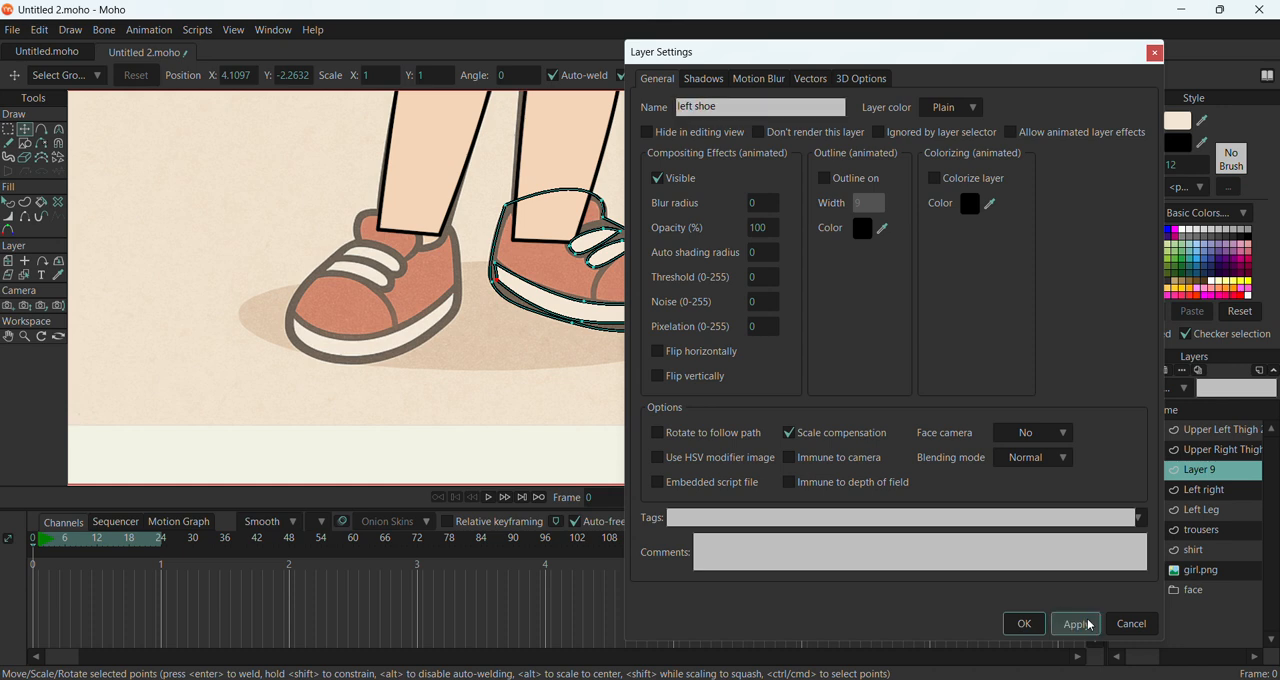
left_click(1023, 624)
scroll(711, 434, "down", 3)
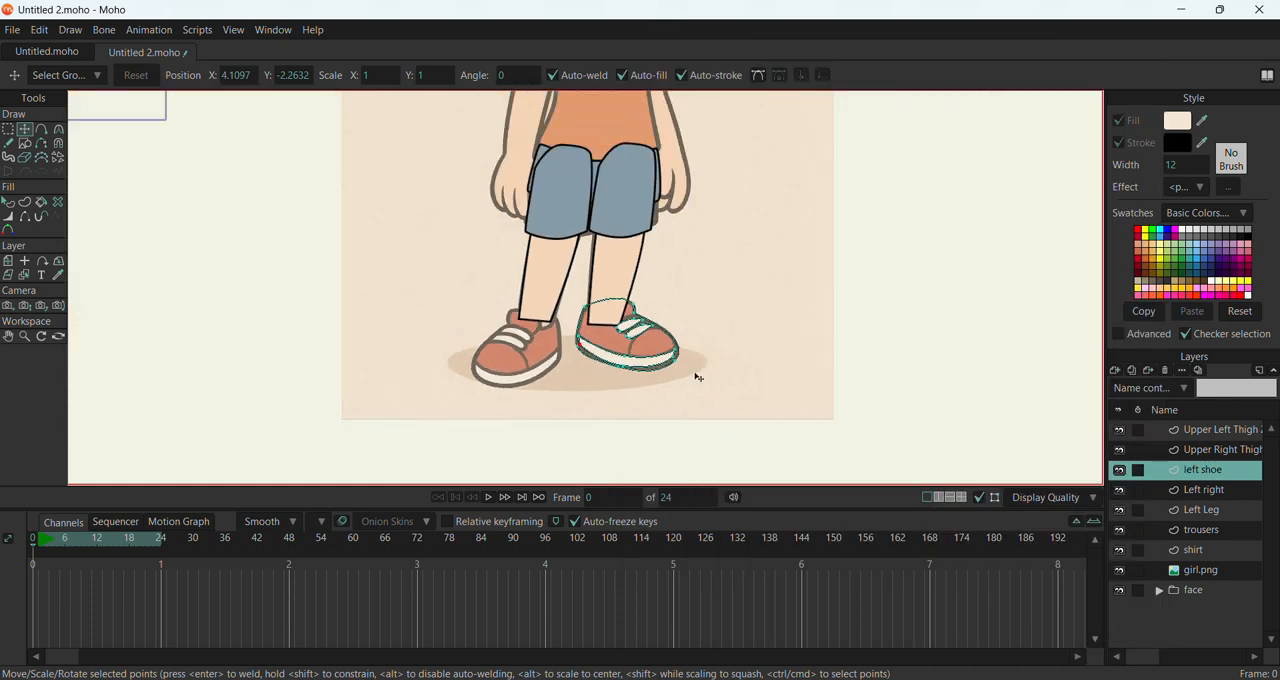
Duplicate the left shoe layer and rename the copy "Right shoe"
left_click(1212, 490)
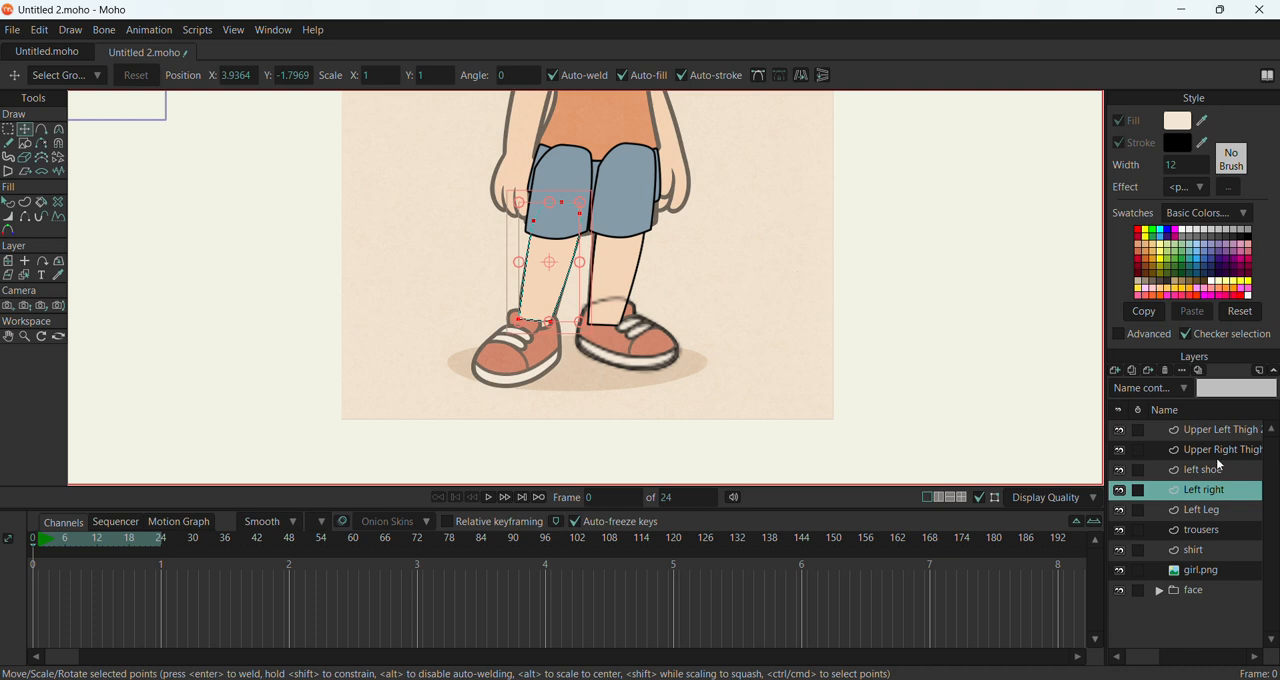
left_click(1208, 470)
right_click(1200, 474)
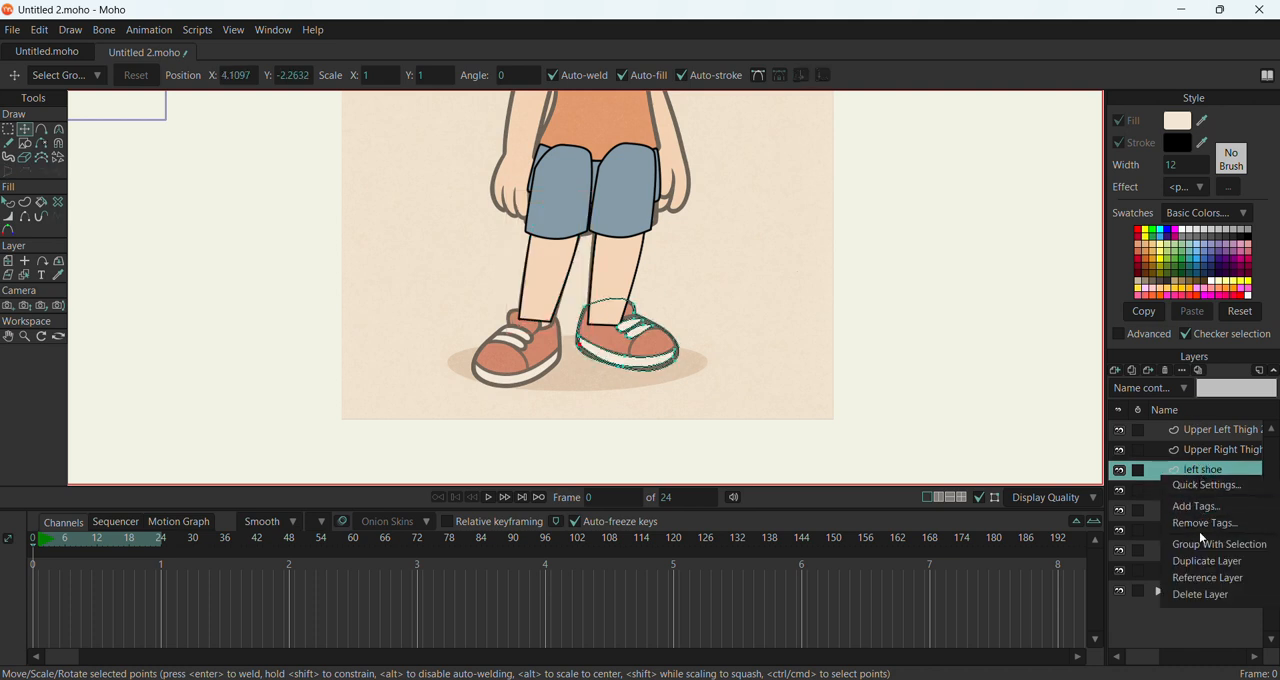
left_click(1206, 562)
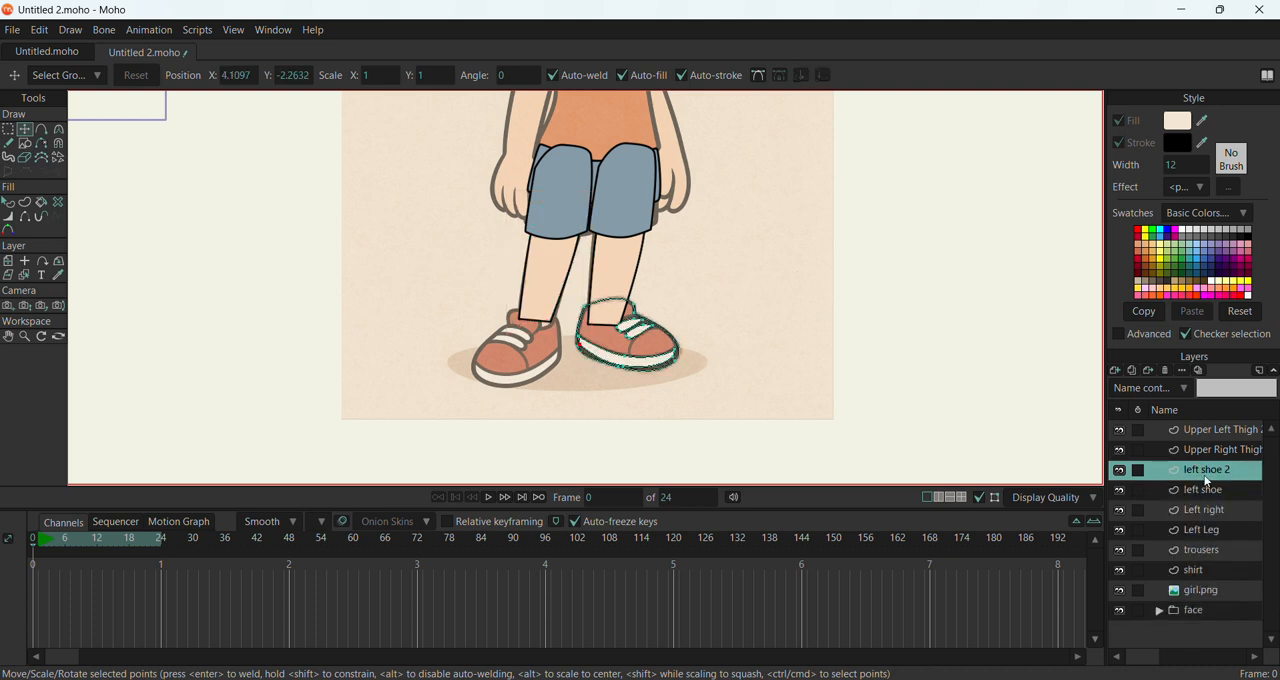
double_click(1206, 481)
type("Right shoe")
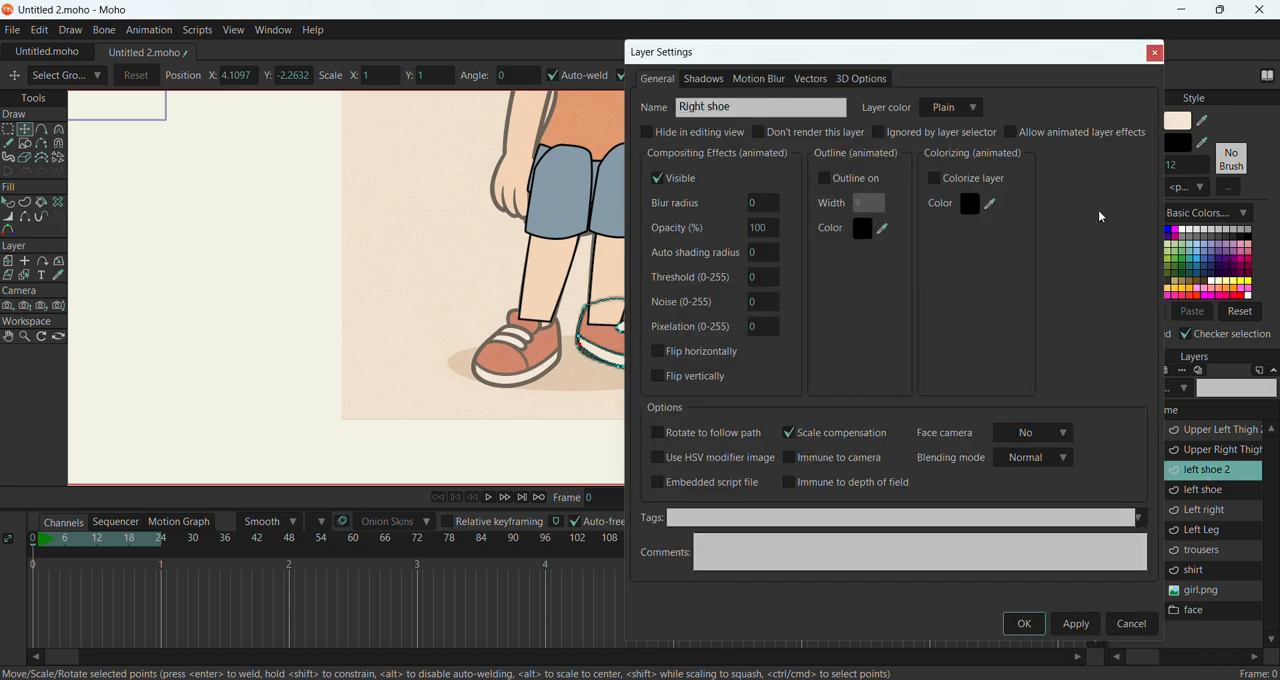
left_click(1078, 627)
left_click(1022, 624)
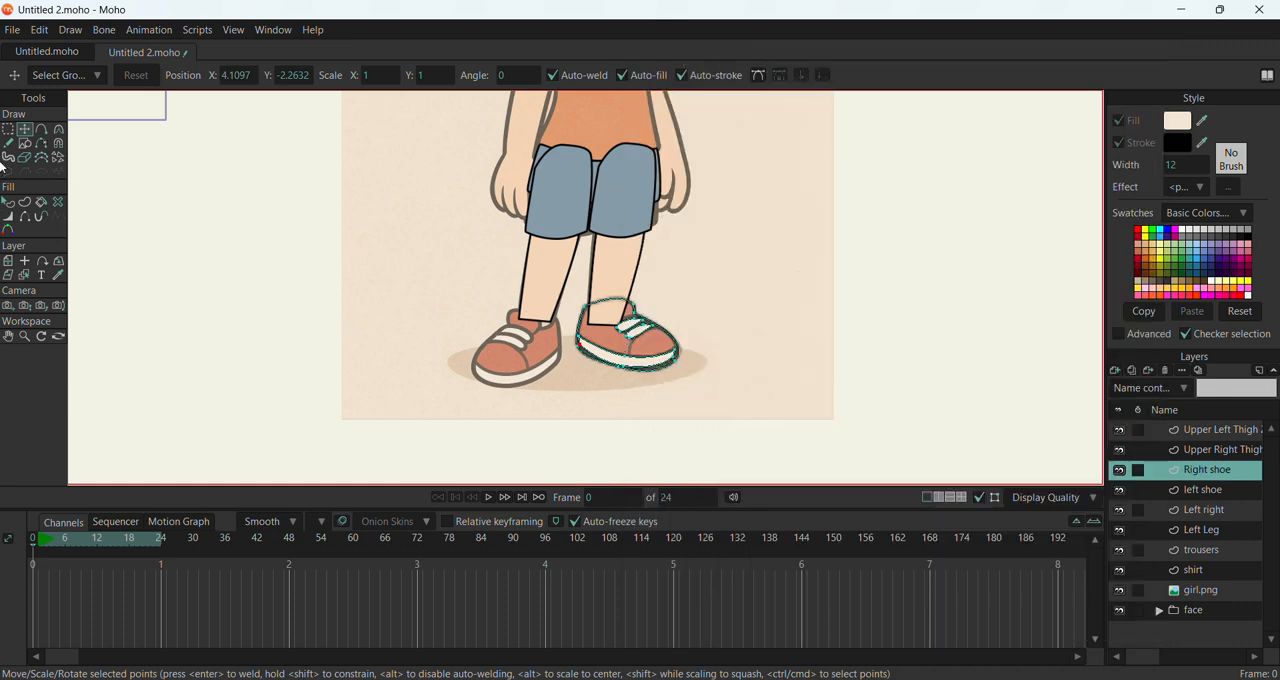
Select all points of the Right shoe, move them over the girl's other shoe and flip them horizontally to line up with it
left_click(8, 129)
mouse_move(520, 268)
left_mouse_down()
mouse_move(584, 334)
mouse_move(665, 366)
mouse_move(640, 374)
mouse_move(650, 385)
mouse_move(527, 375)
mouse_move(536, 267)
mouse_move(748, 349)
mouse_move(685, 397)
mouse_move(614, 406)
left_mouse_up()
left_click(24, 131)
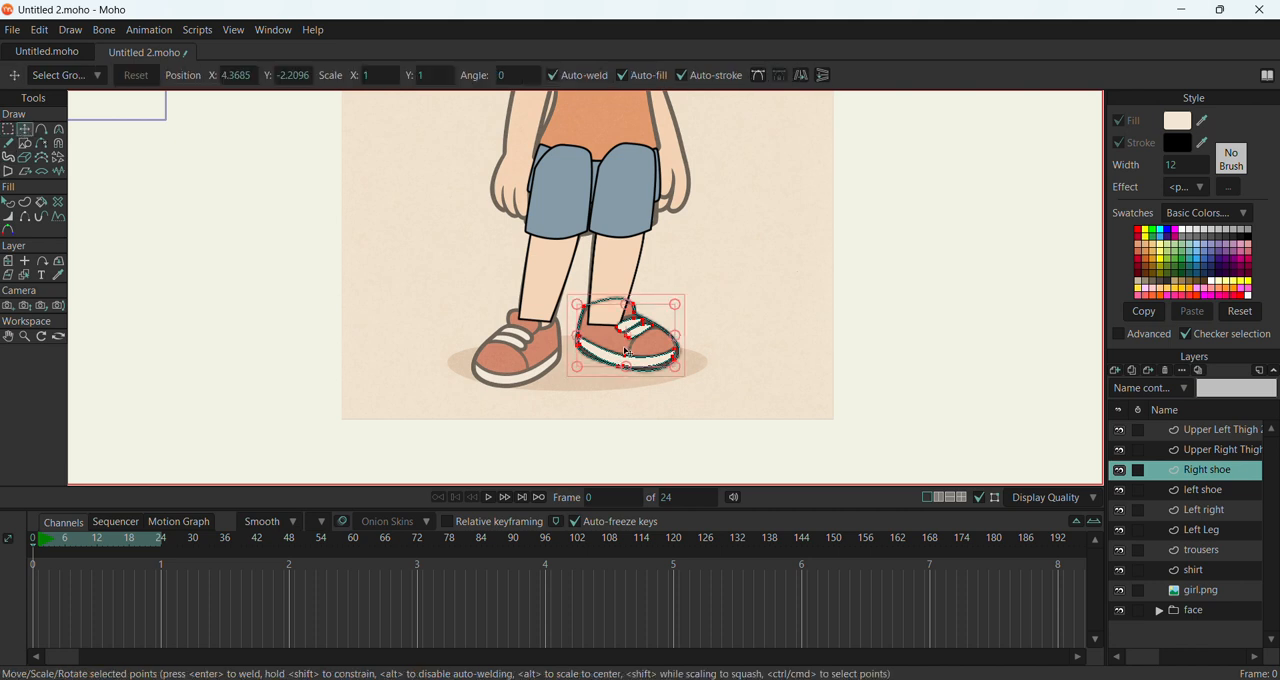
left_click_drag(626, 351, 513, 369)
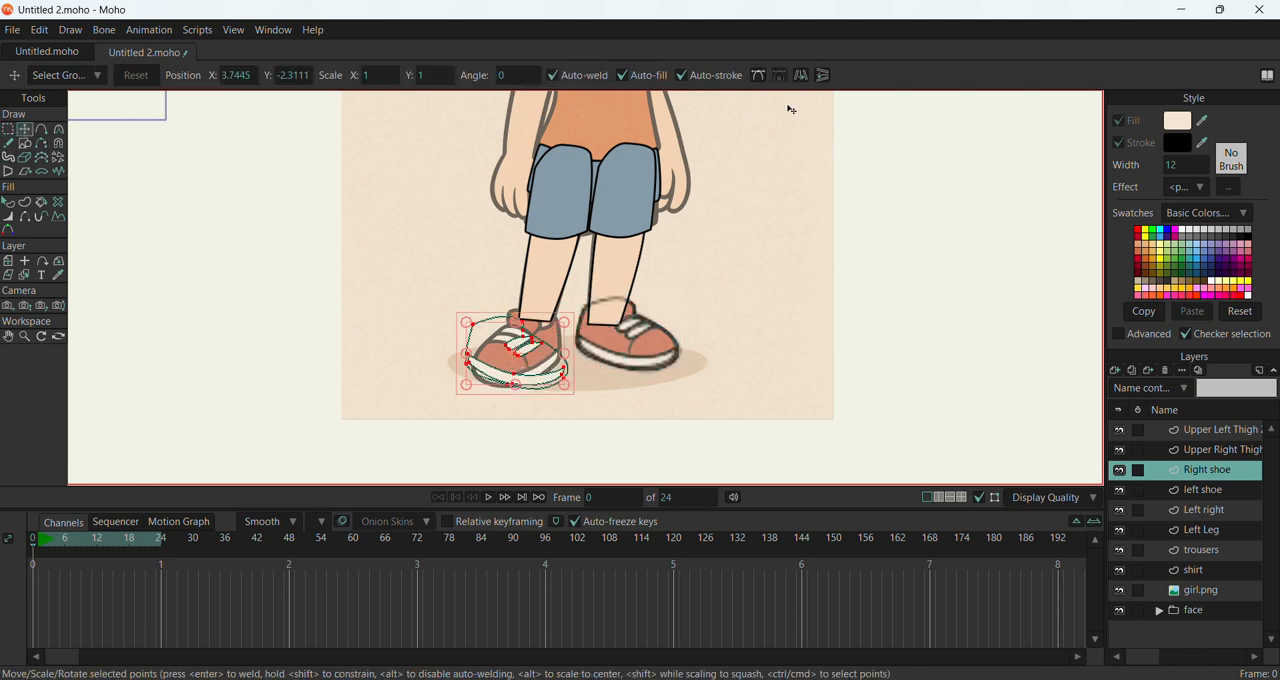
left_click(800, 77)
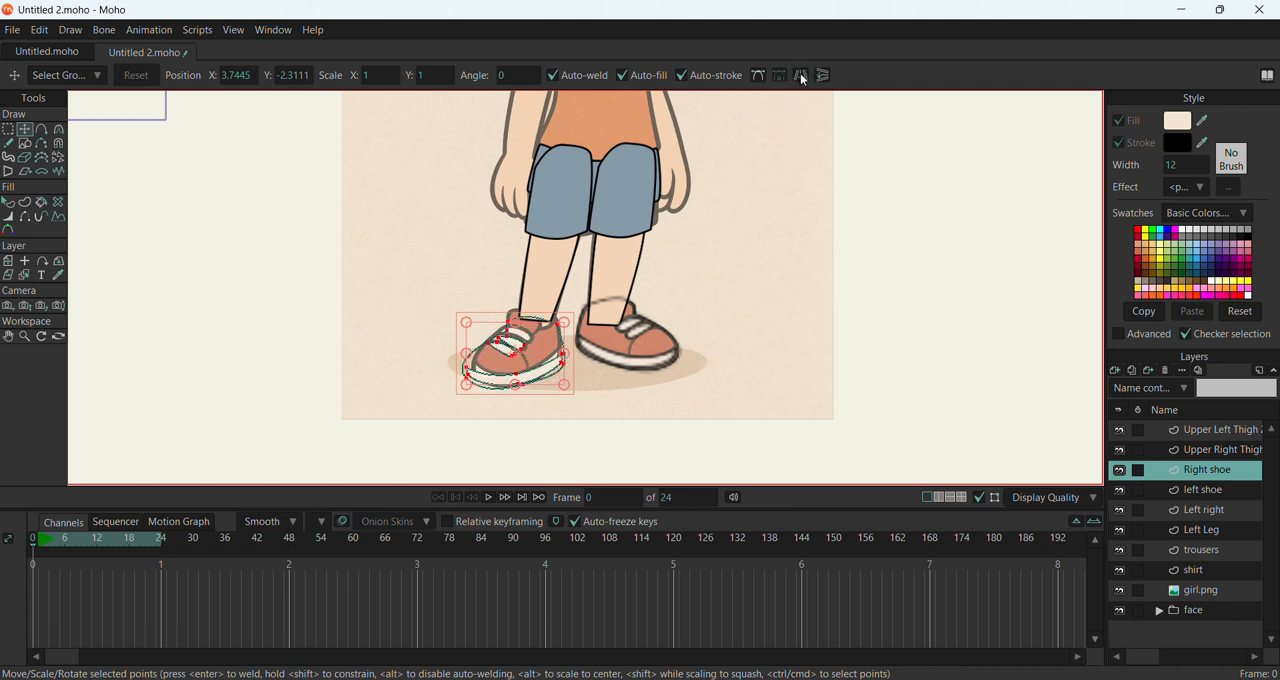
mouse_move(518, 352)
left_mouse_down()
mouse_move(541, 354)
mouse_move(520, 346)
left_mouse_up()
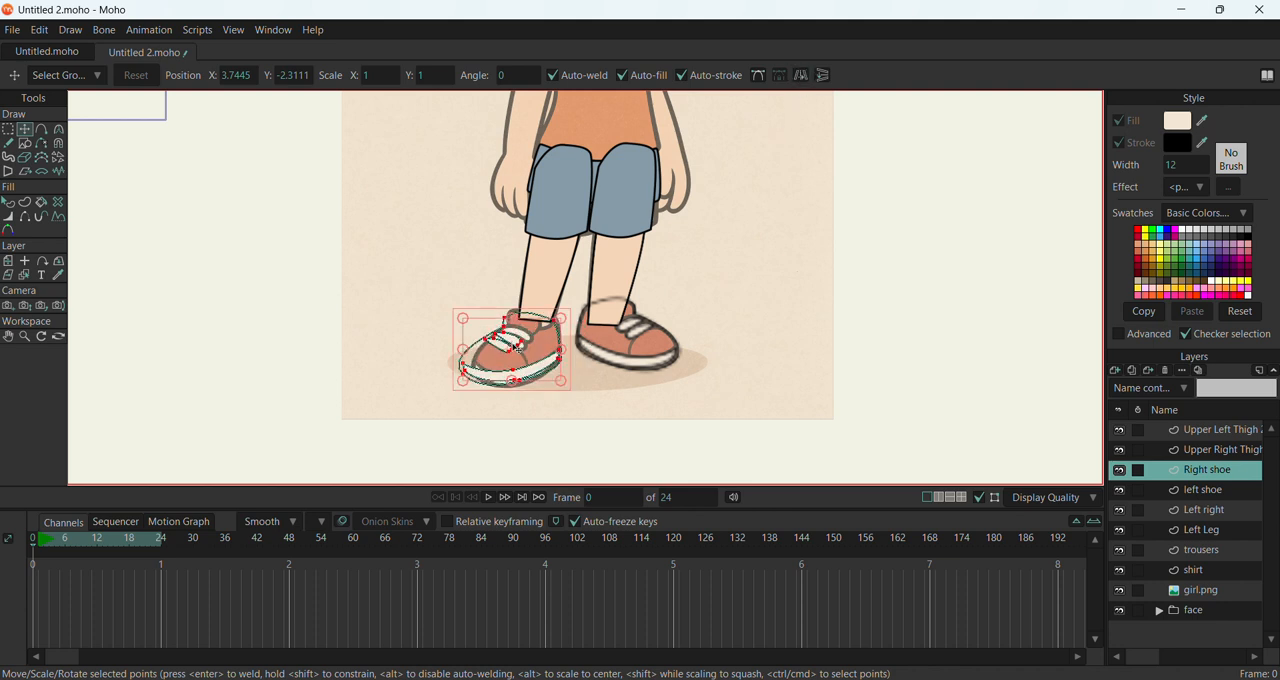
Add a new vector layer above the Right shoe layer for the girl's arm
scroll(489, 258, "down", 3)
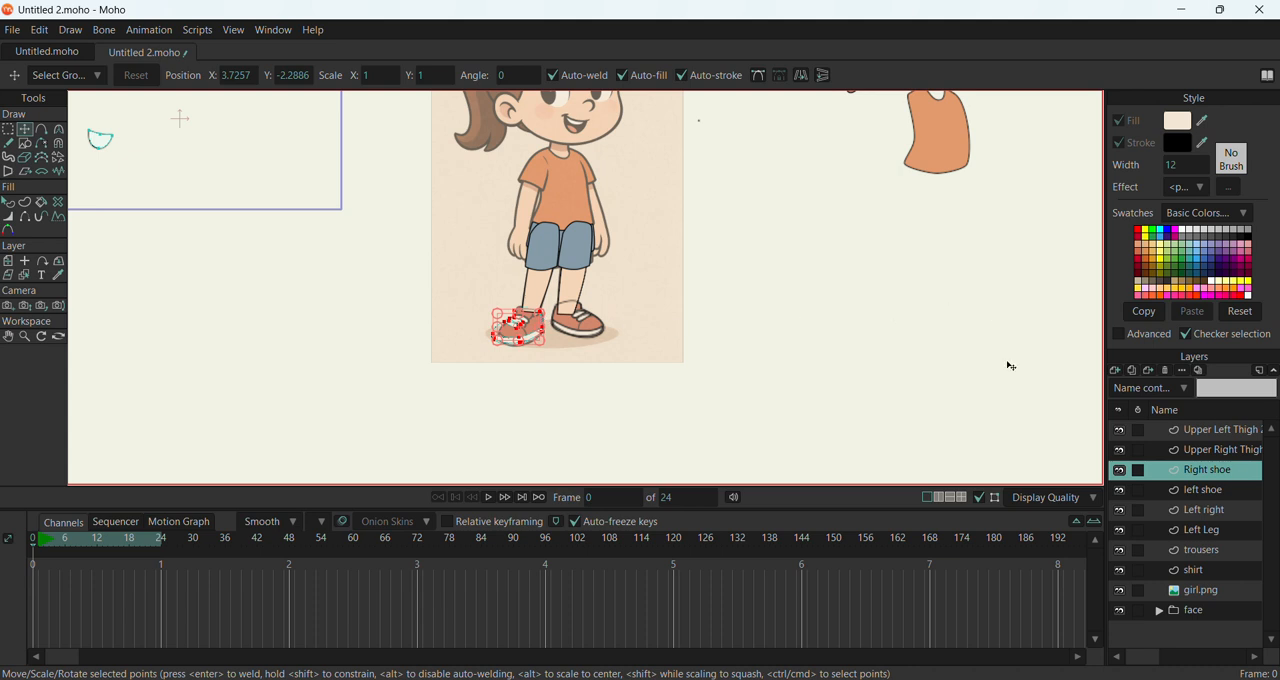
scroll(636, 389, "down", 2)
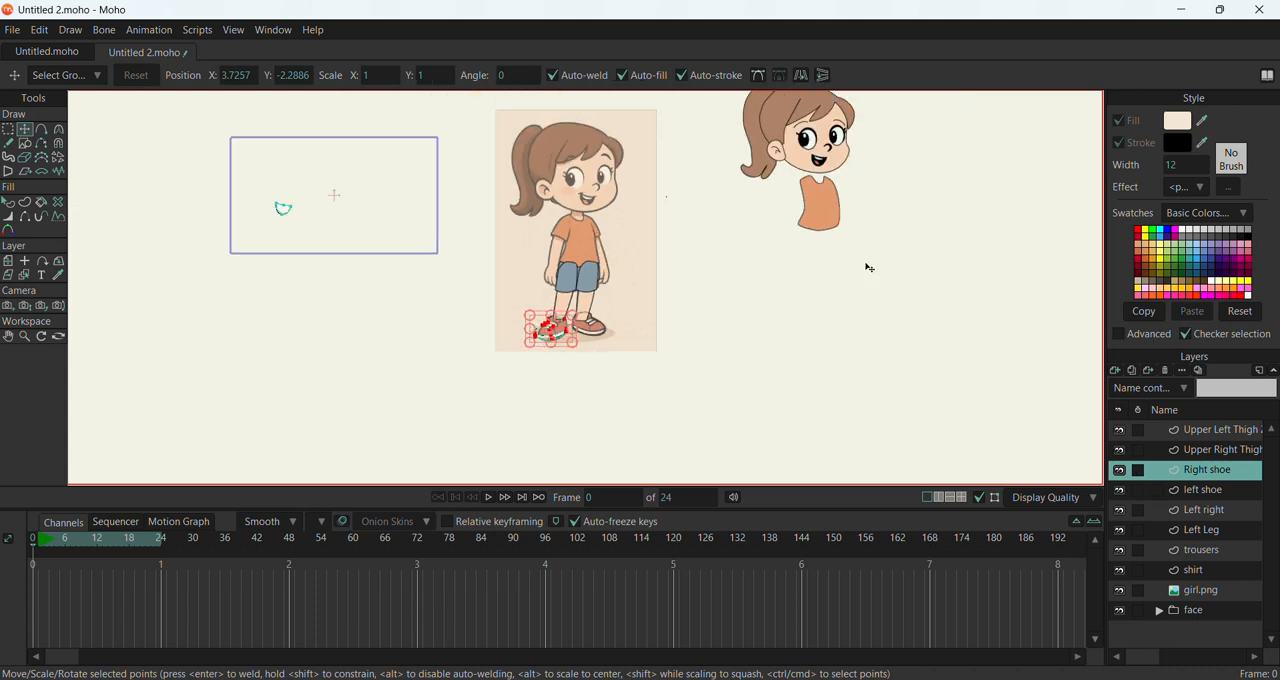
scroll(640, 199, "up", 3)
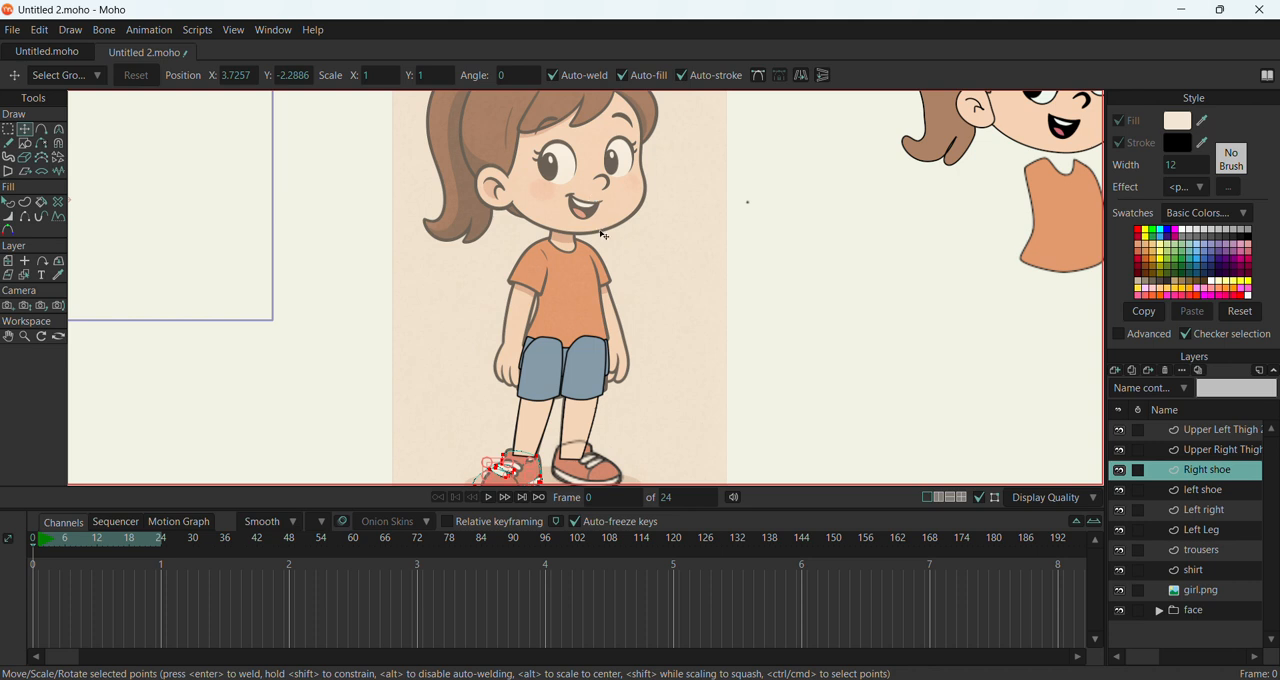
scroll(630, 358, "up", 2)
scroll(584, 293, "down", 1)
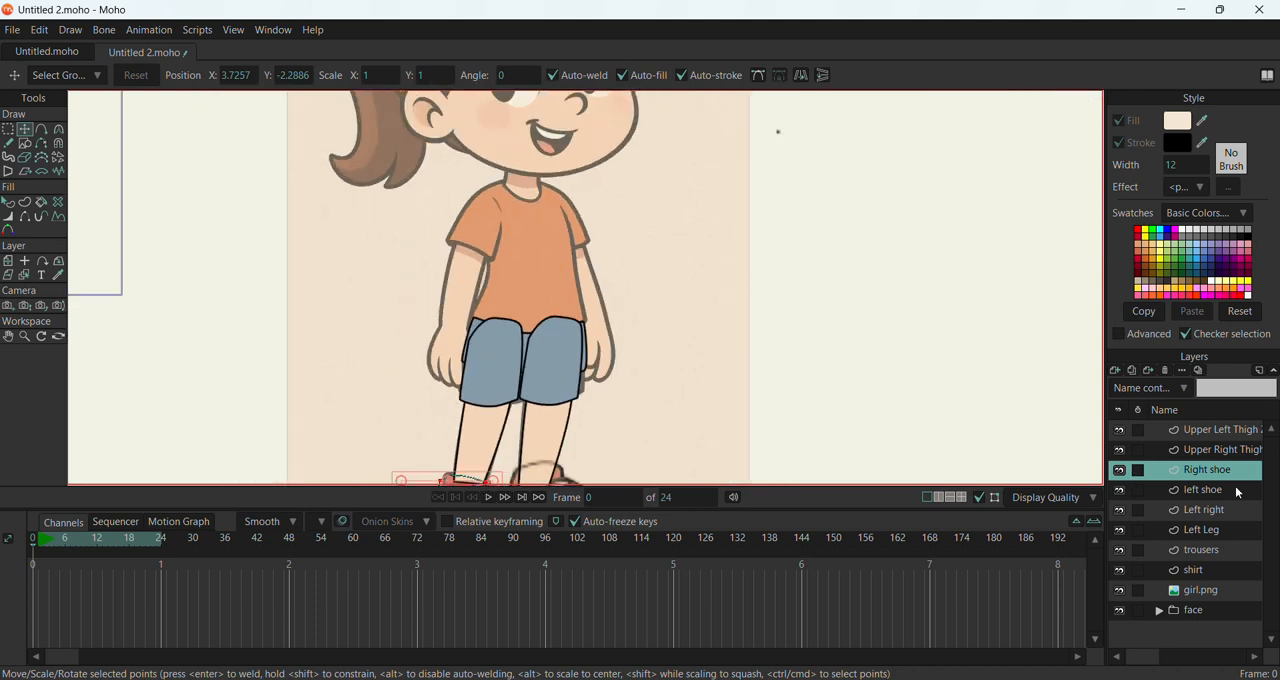
left_click(1118, 369)
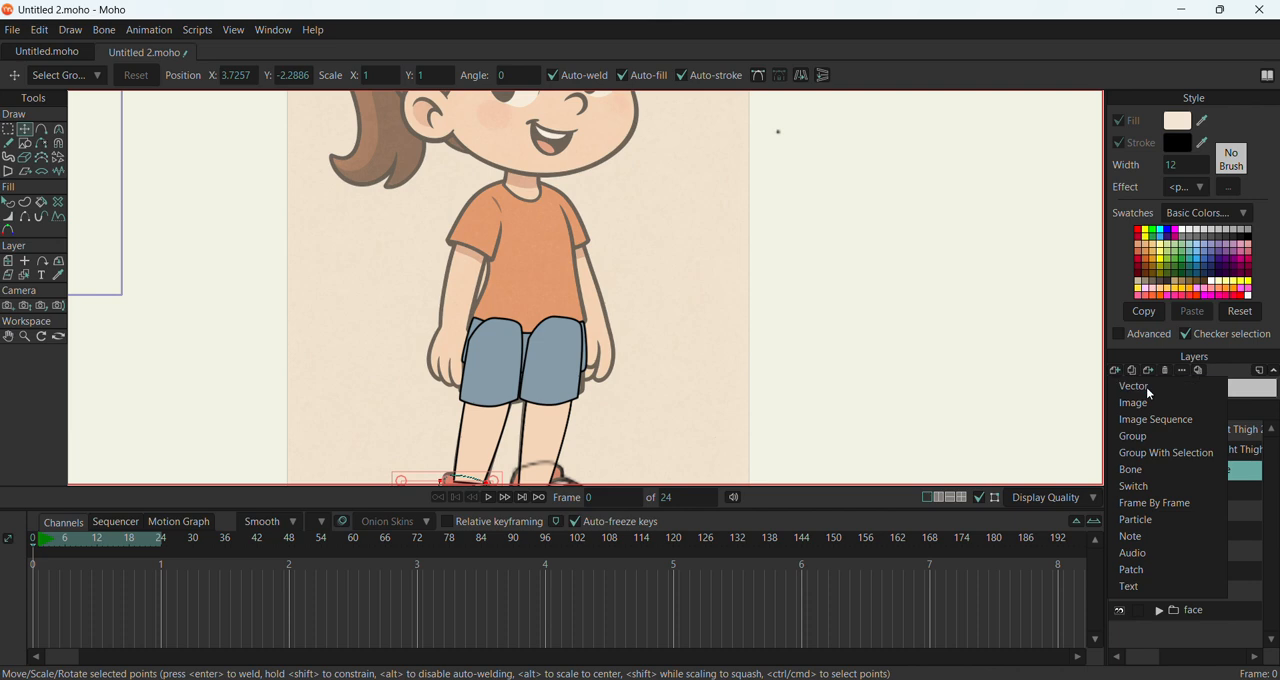
left_click(1146, 387)
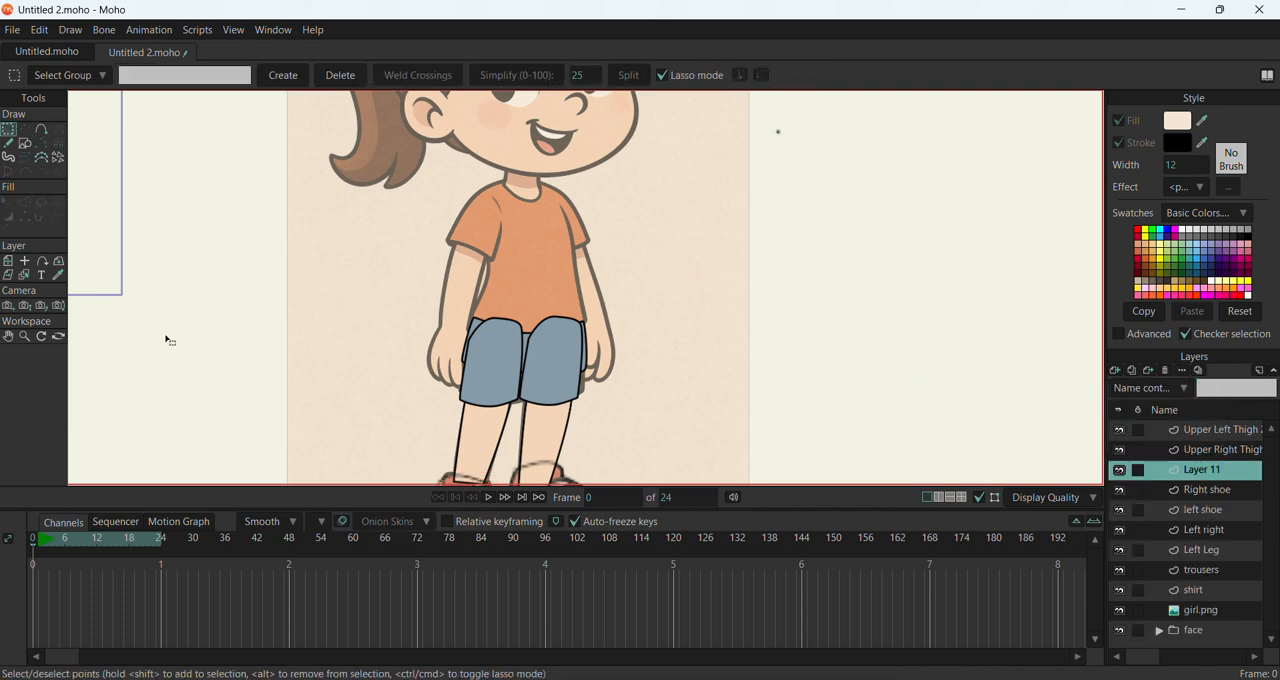
Trace the arm beside the shirt, from shoulder to fingers, as a closed filled outline with the Add Point tool
left_click(44, 128)
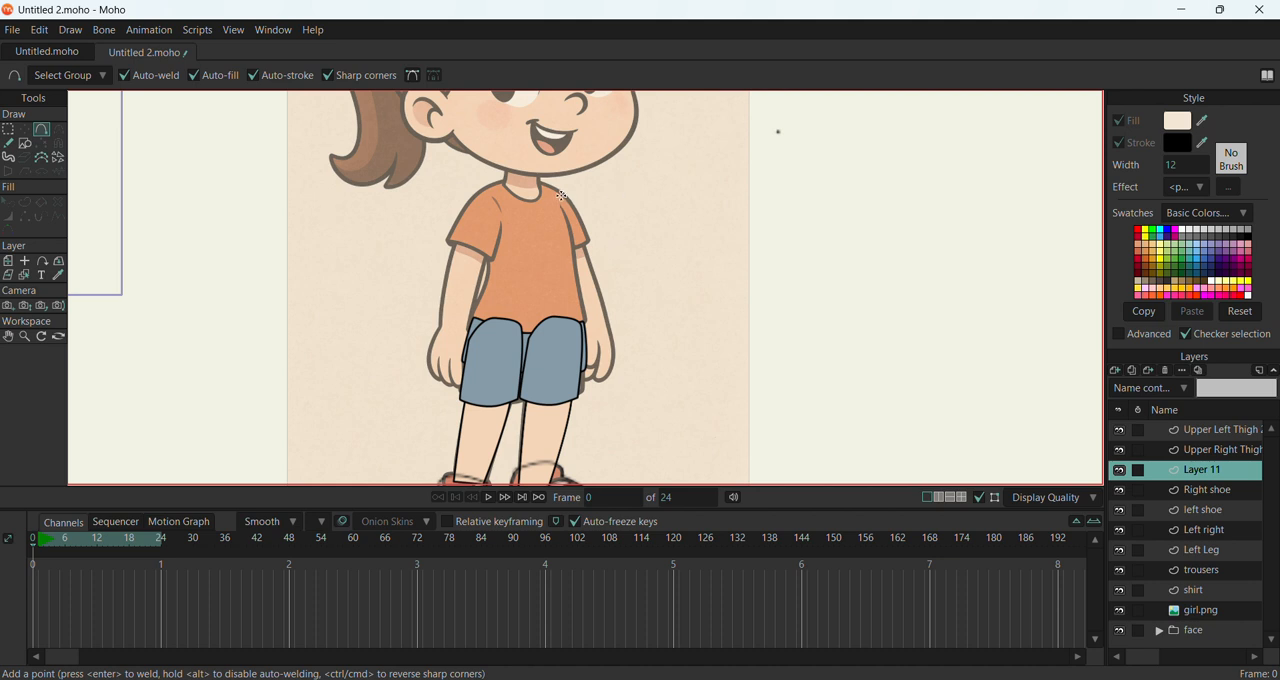
left_click_drag(564, 196, 604, 301)
left_click_drag(603, 298, 602, 299)
left_click_drag(605, 297, 619, 357)
left_click(588, 374)
mouse_move(588, 300)
left_mouse_down()
mouse_move(550, 217)
mouse_move(548, 199)
mouse_move(563, 195)
left_mouse_up()
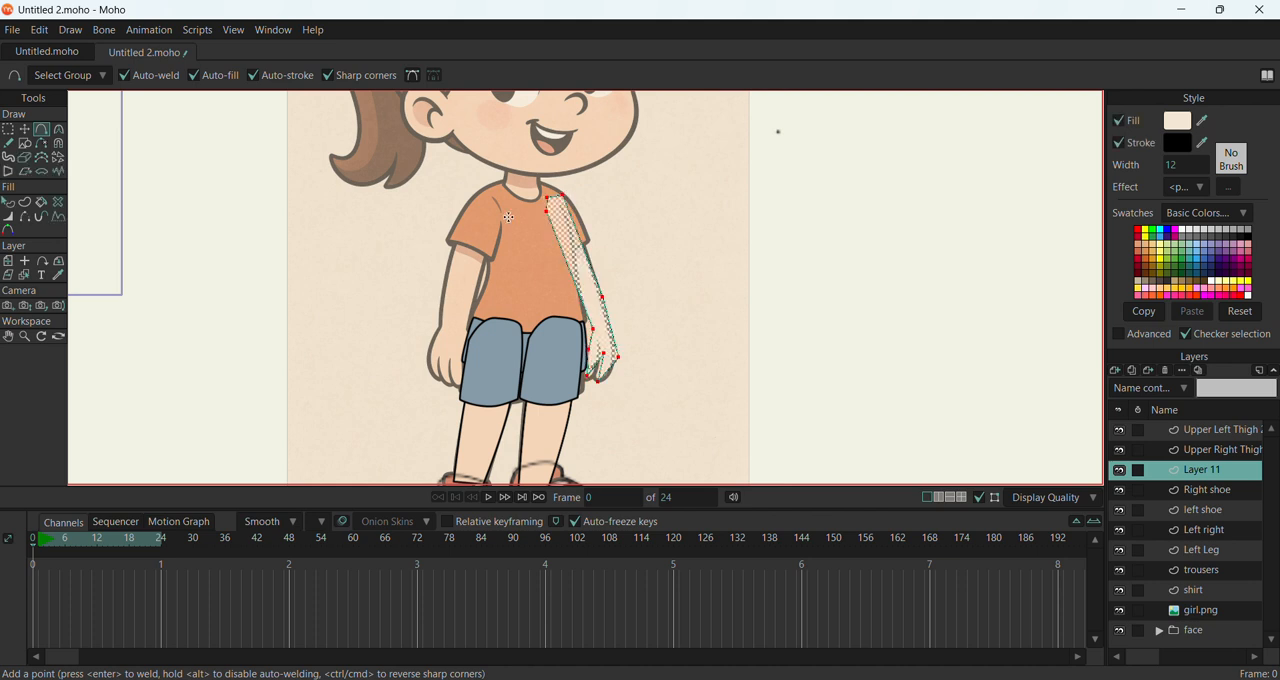
Move the top points of the arm outline to follow the girl's shoulder and the sleeve's outer edge
left_click(26, 130)
scroll(630, 256, "up", 3)
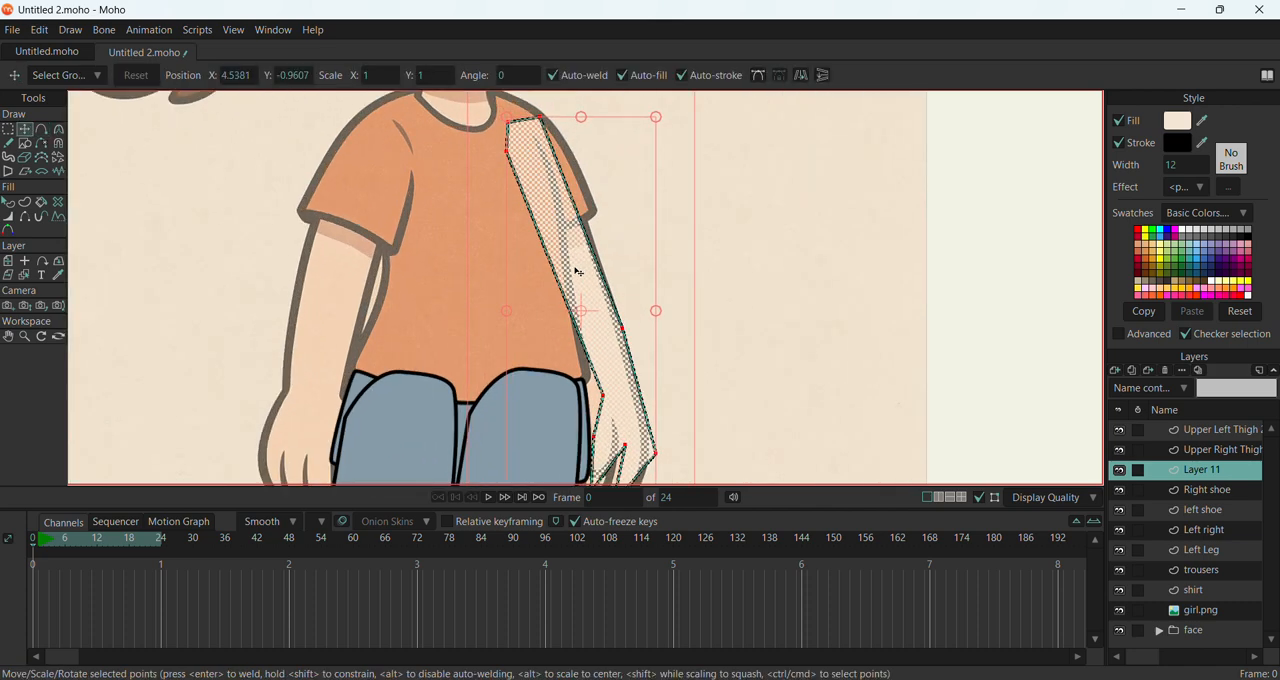
left_click_drag(538, 119, 596, 206)
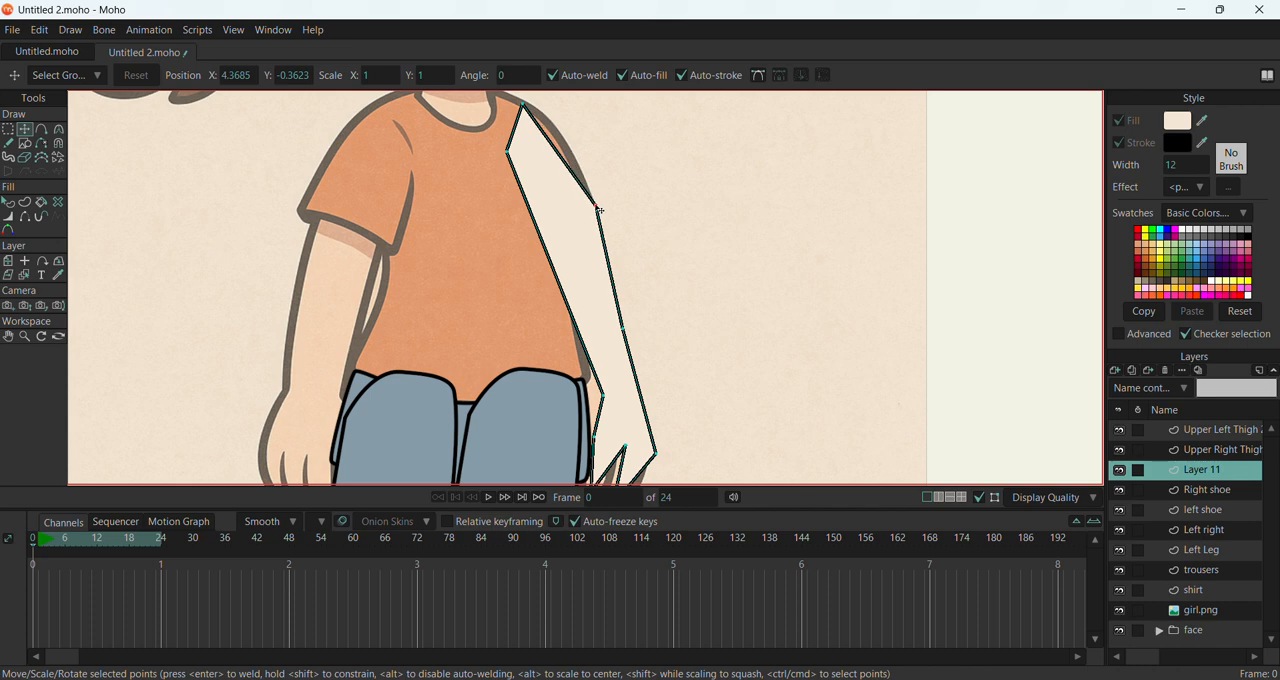
left_click(522, 106)
Round the arm outline's shoulder, outer edge, hand and inner top points with the Curvature tool
key("c")
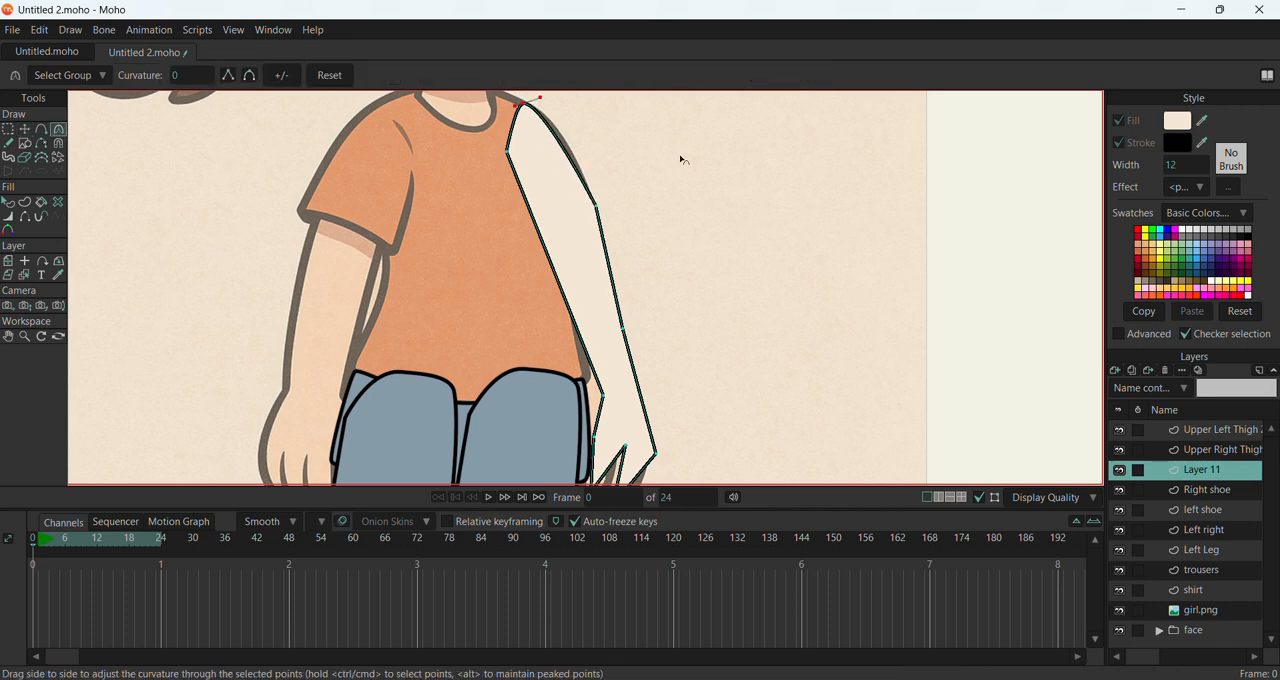
left_click_drag(602, 214, 900, 329)
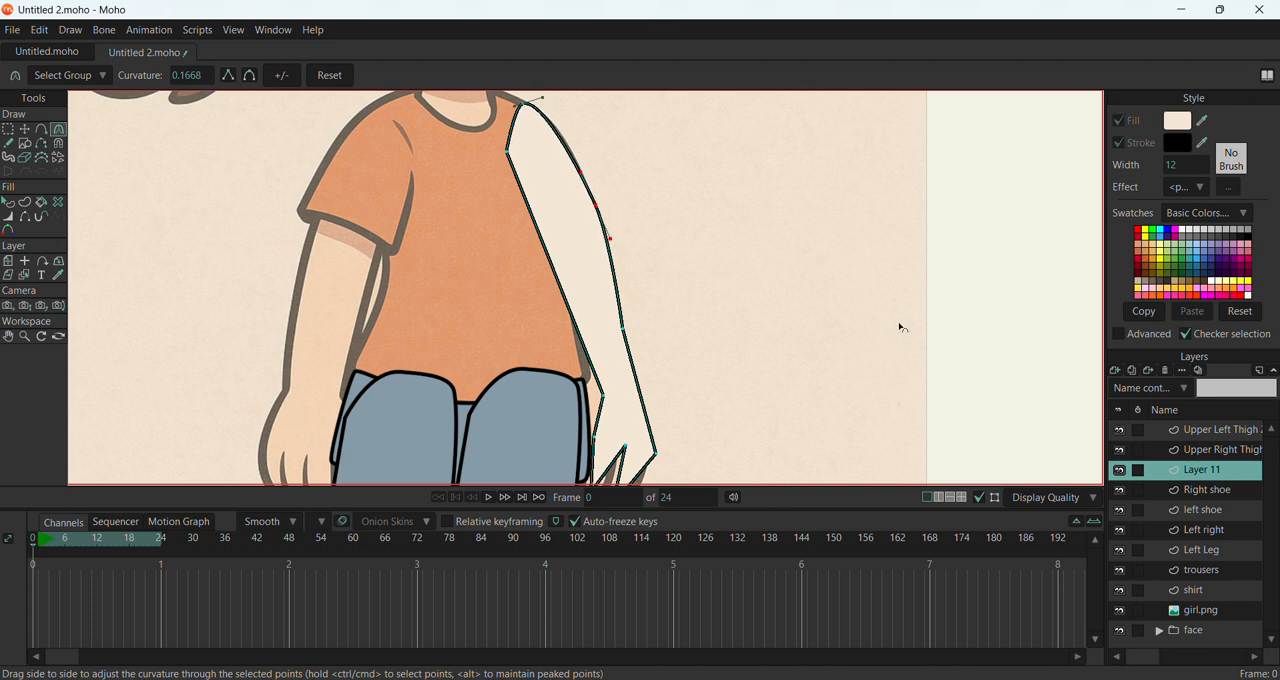
left_click_drag(627, 338, 765, 397)
scroll(756, 362, "down", 3)
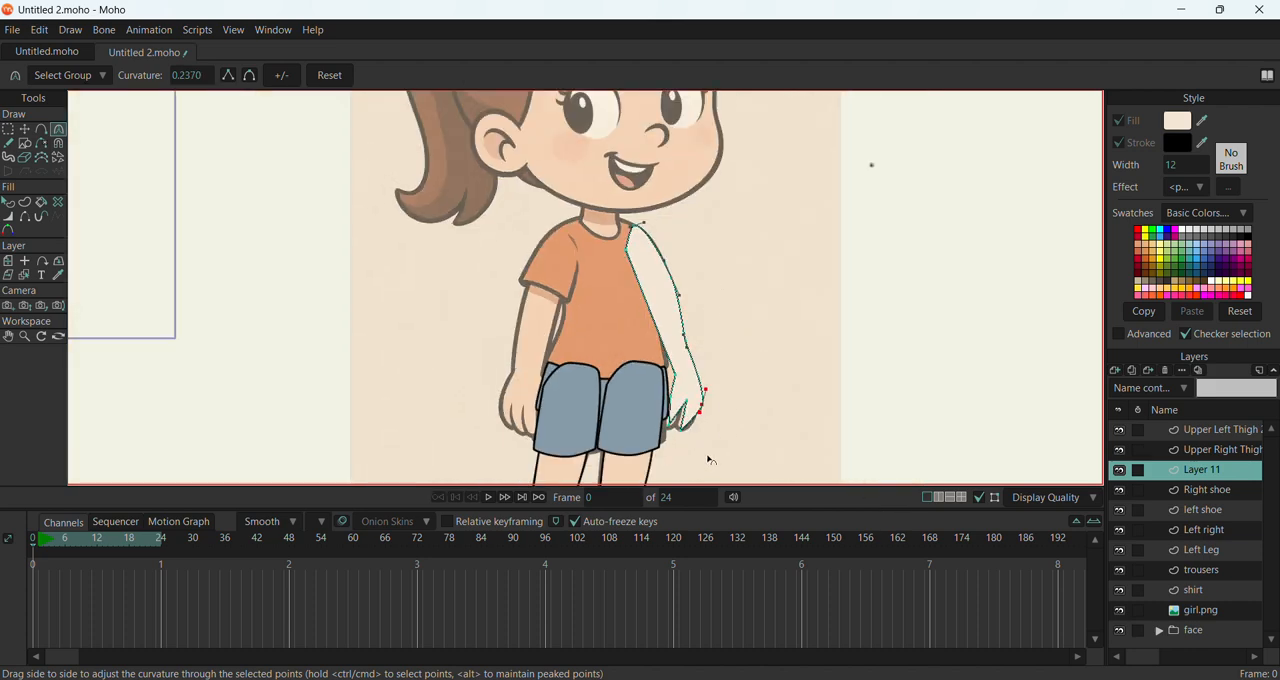
left_click_drag(686, 436, 818, 419)
left_click_drag(627, 248, 967, 323)
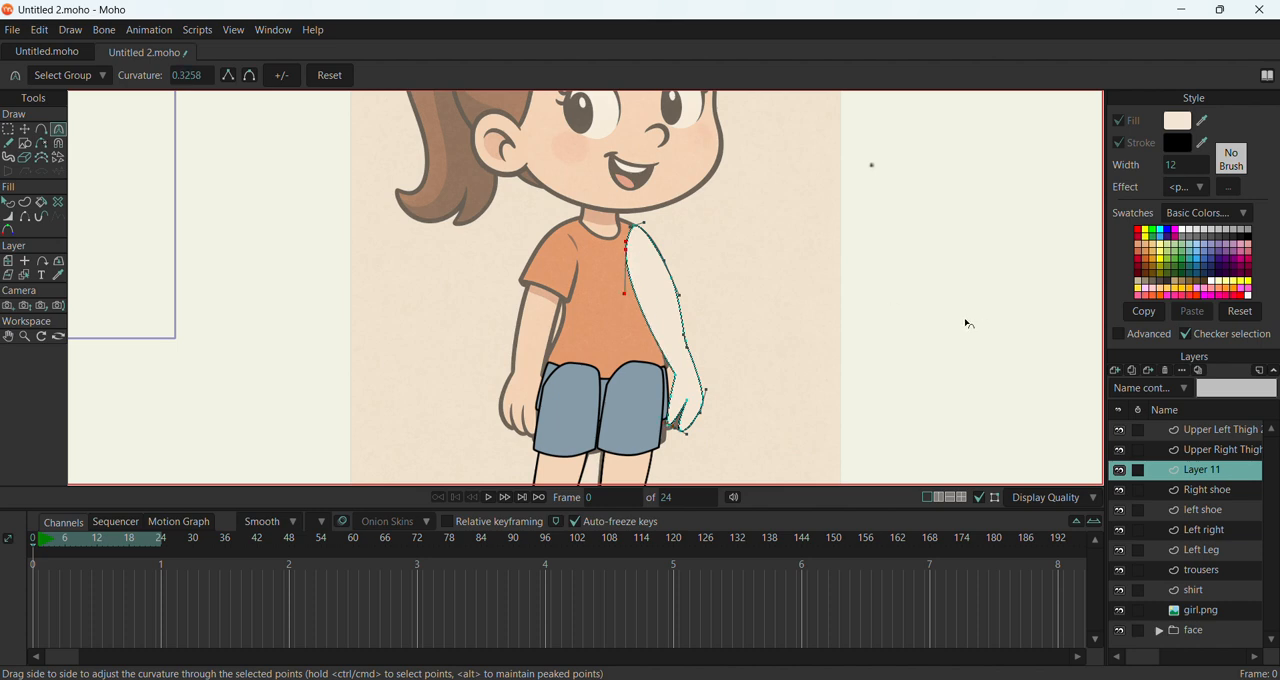
Reposition the arm's shoulder, wrist and inner-edge points to fit the reference drawing
left_click(29, 131)
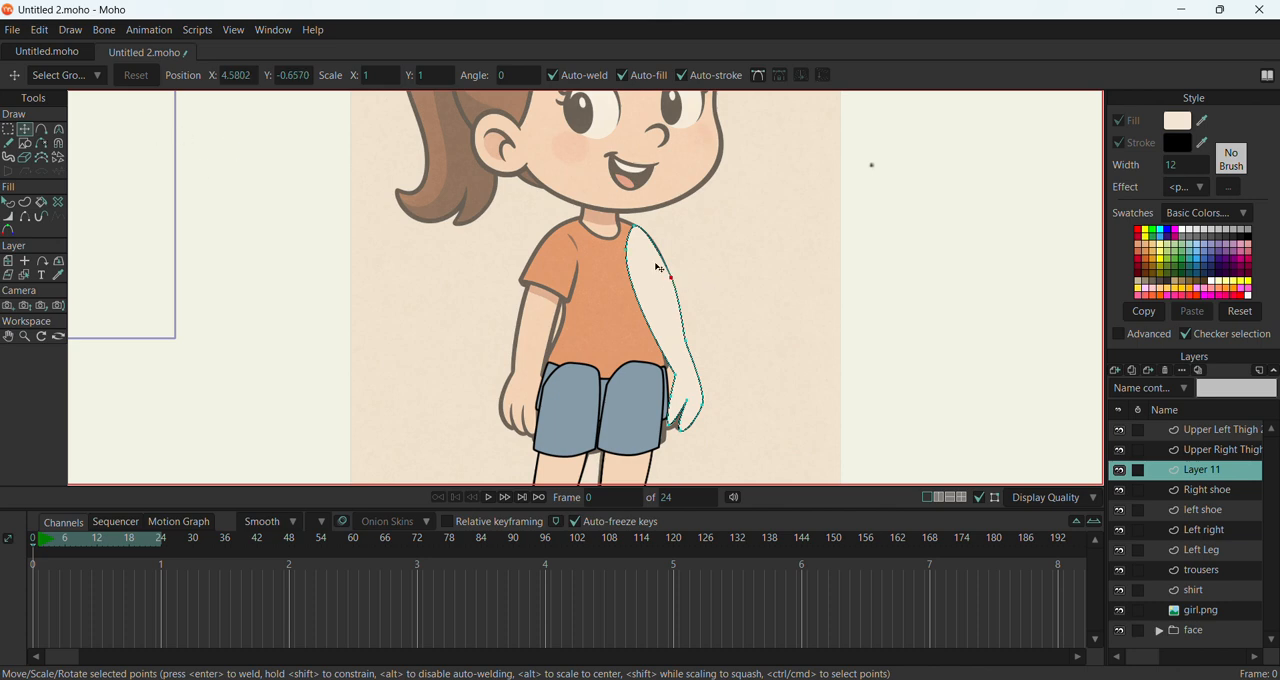
left_click_drag(634, 226, 633, 253)
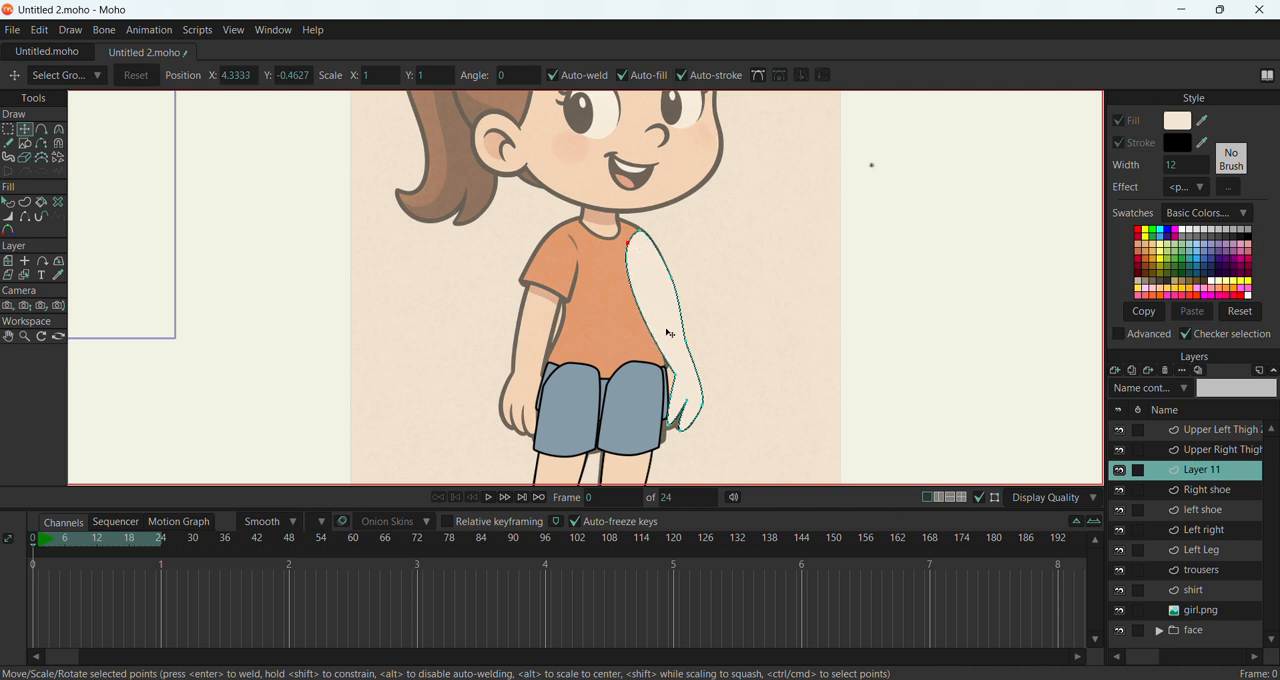
left_click_drag(678, 377, 689, 369)
left_click_drag(645, 321, 644, 320)
left_click_drag(639, 232, 650, 243)
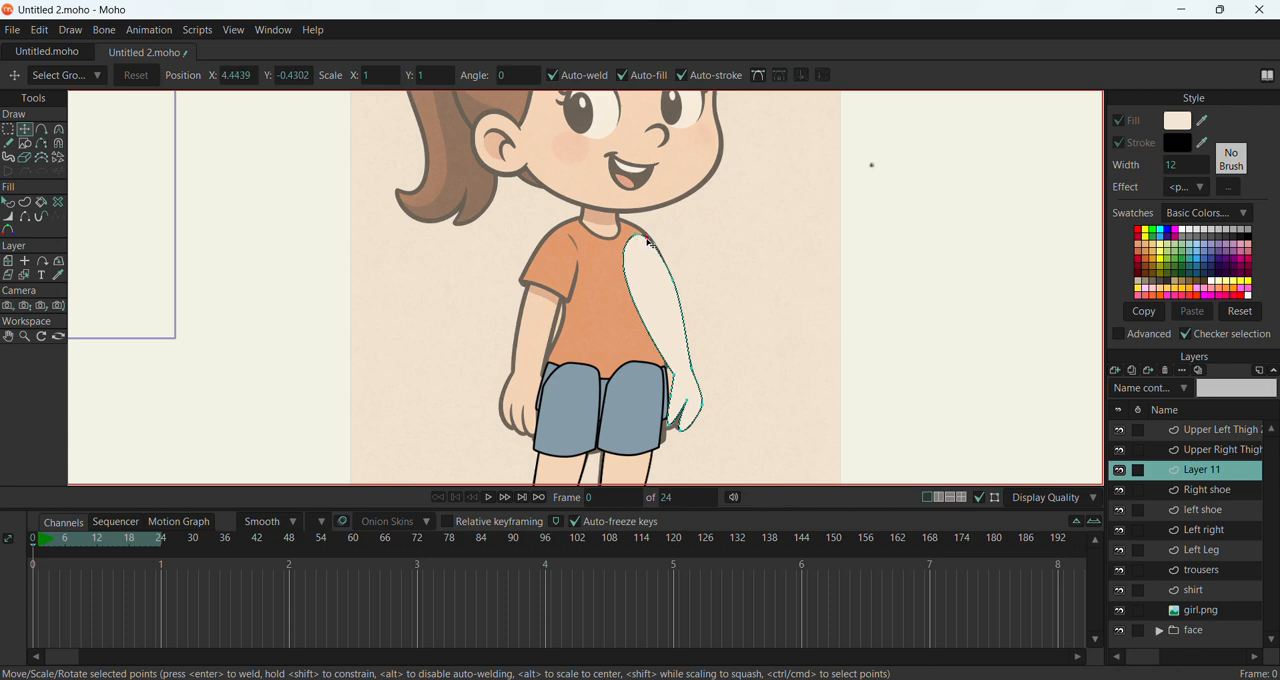
Add a point on the arm's inner edge and adjust it with the outer-edge and shoulder points to slim the arm
left_click(41, 129)
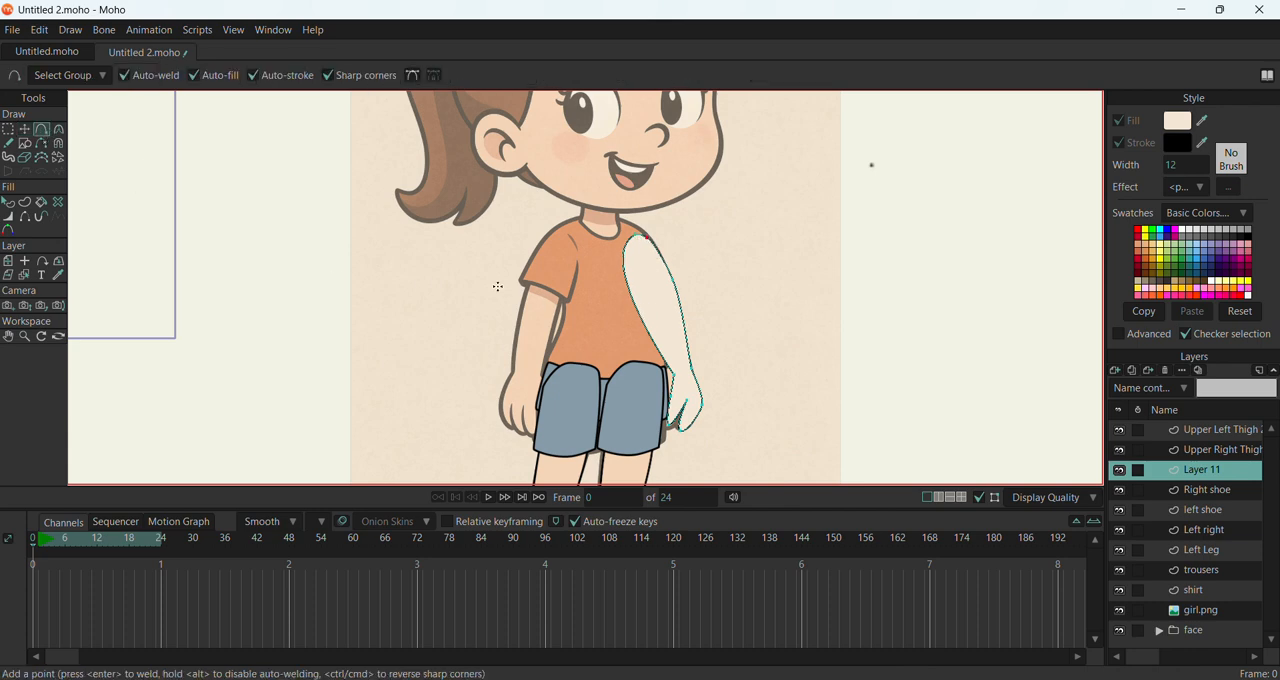
left_click(641, 316)
left_click(24, 129)
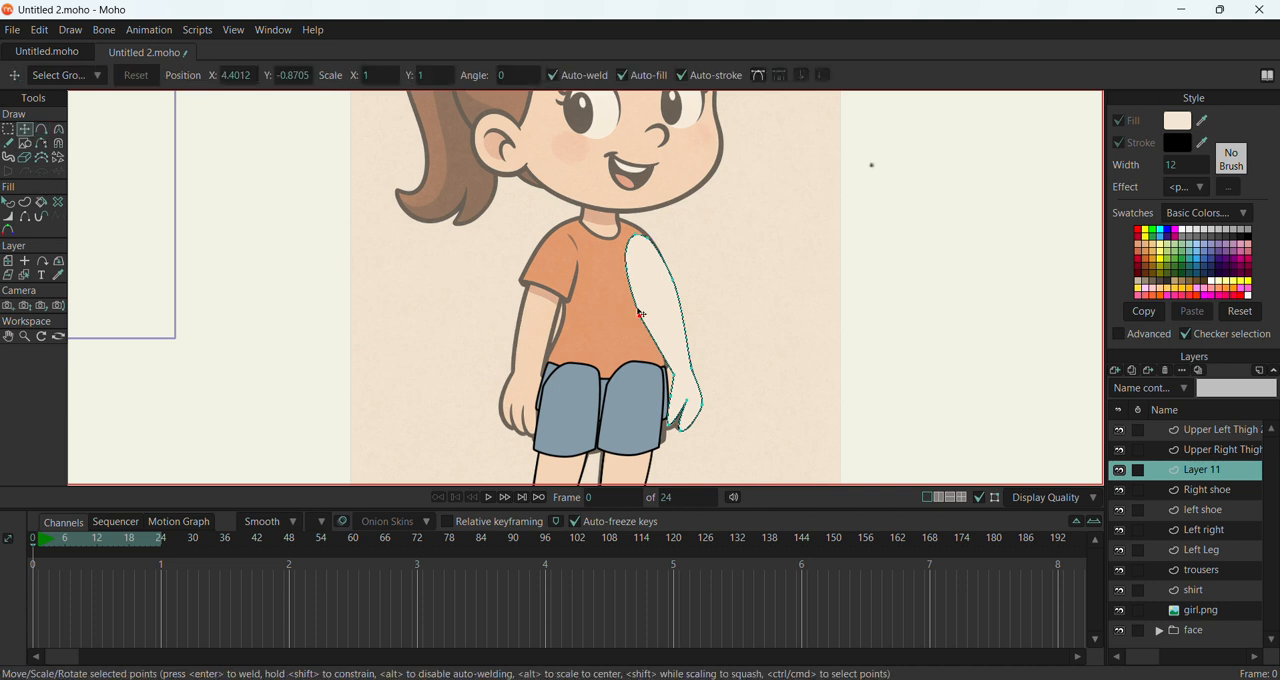
left_click_drag(645, 320, 655, 316)
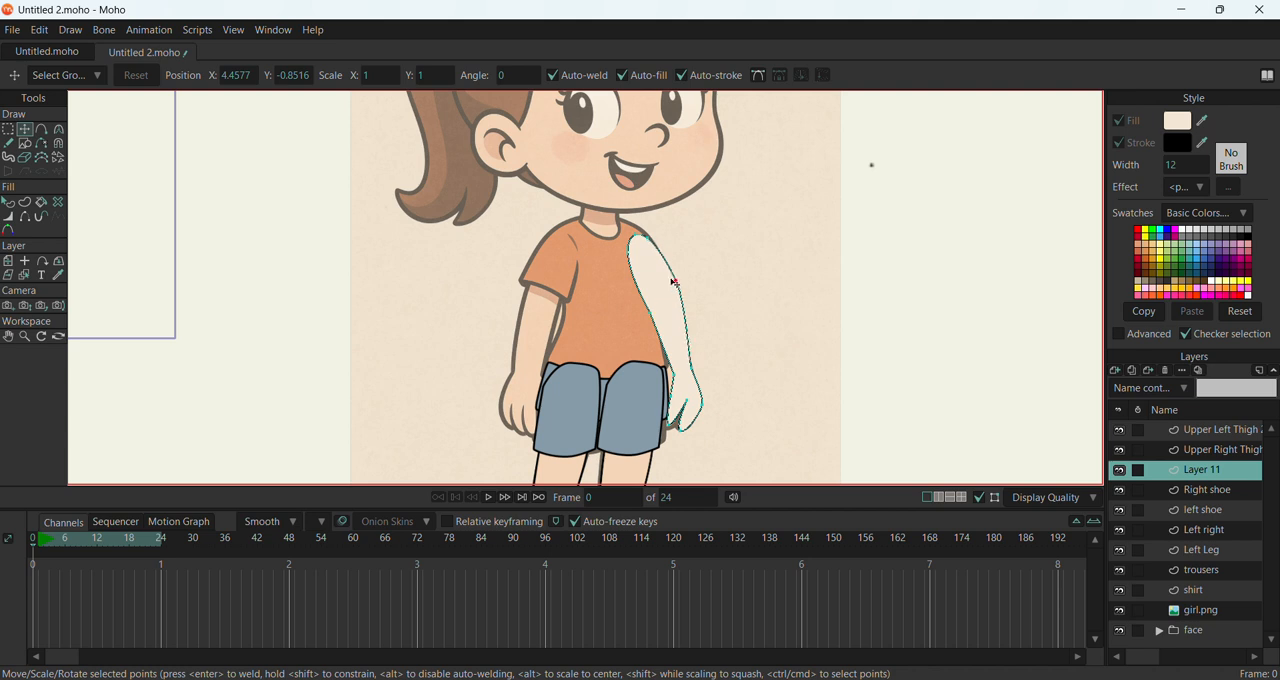
left_click_drag(676, 302, 674, 297)
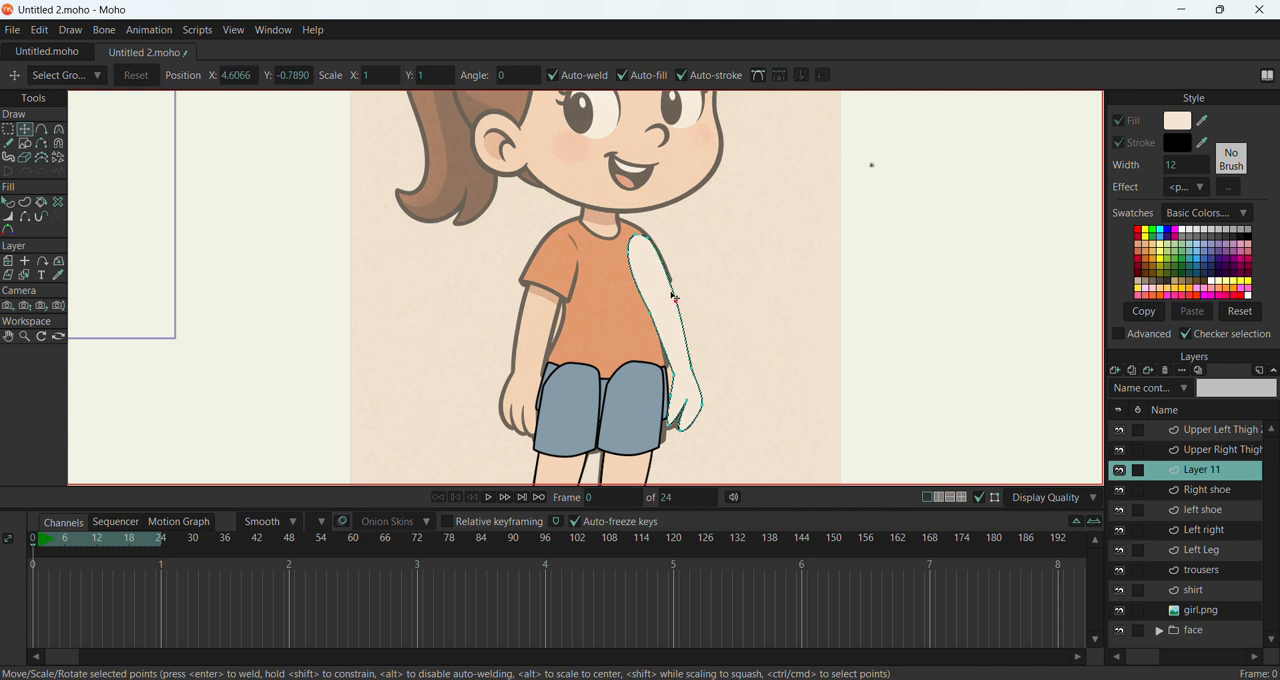
left_click_drag(635, 238, 655, 242)
Rename Layer 11 as "left arm"
double_click(1213, 472)
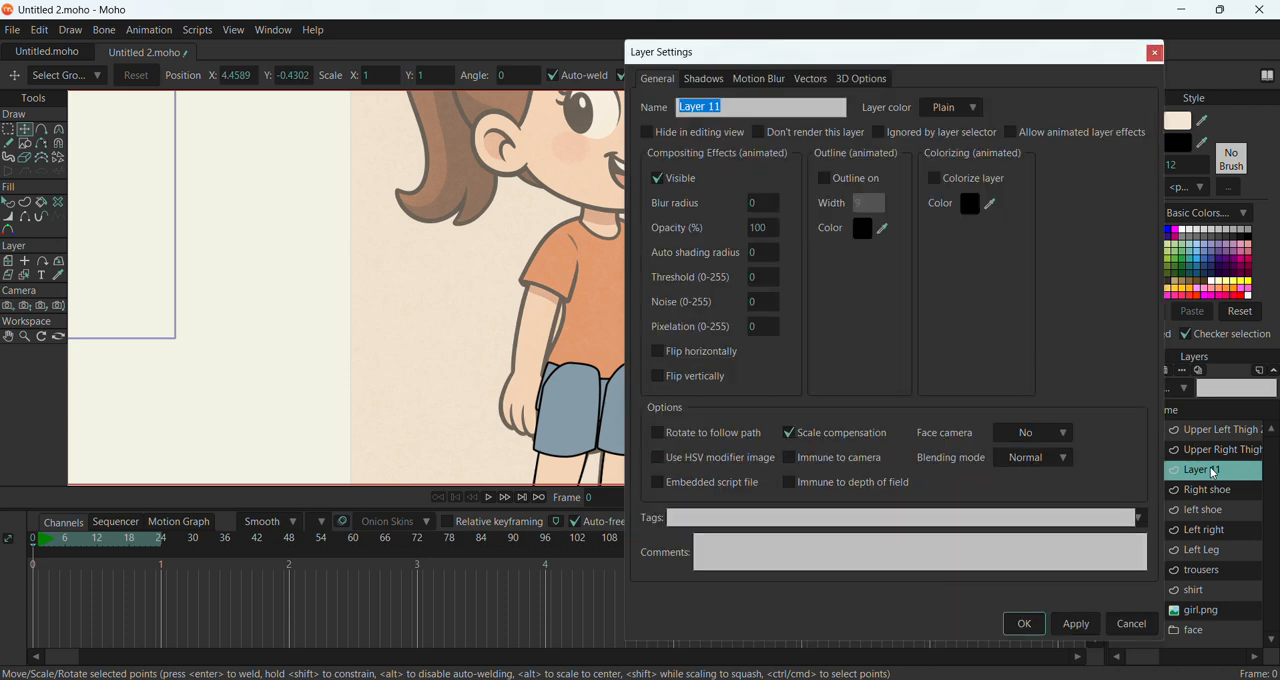
type("left arm")
left_click(1076, 623)
left_click(1024, 623)
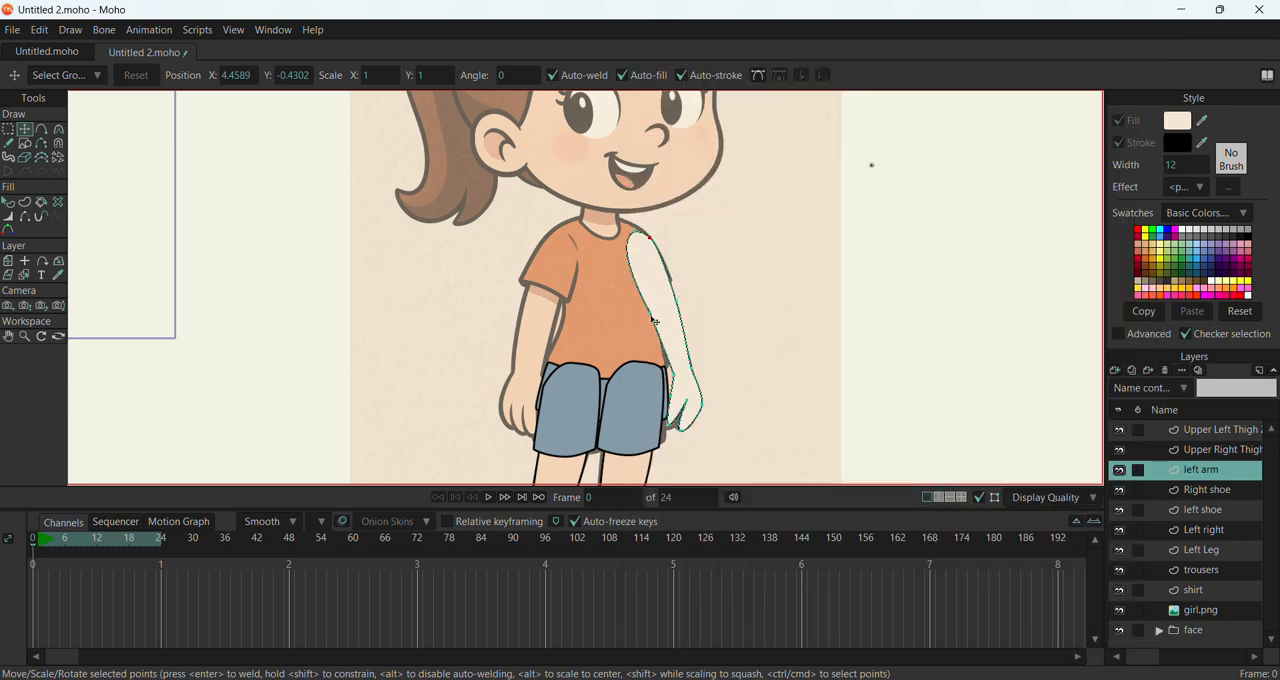
Draw a rectangle over the upper arm for the sleeve and move its corners to match the arm's slant
left_click(25, 143)
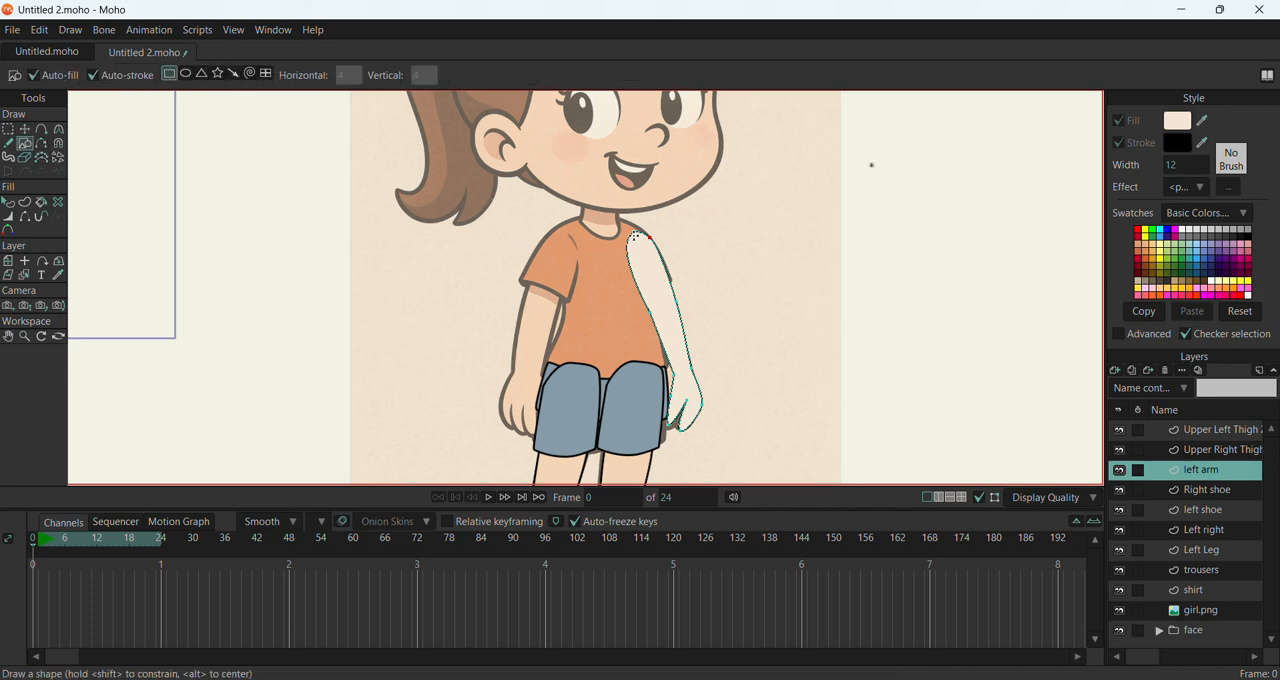
left_click_drag(625, 234, 681, 317)
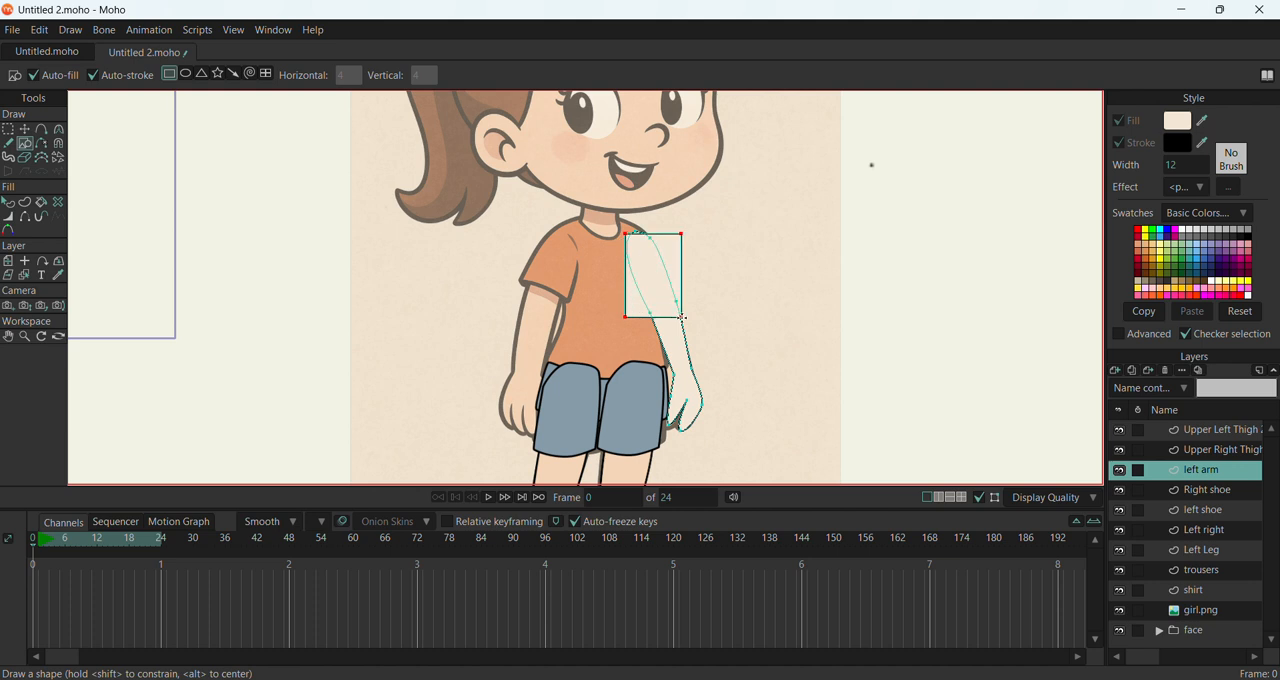
left_click(32, 132)
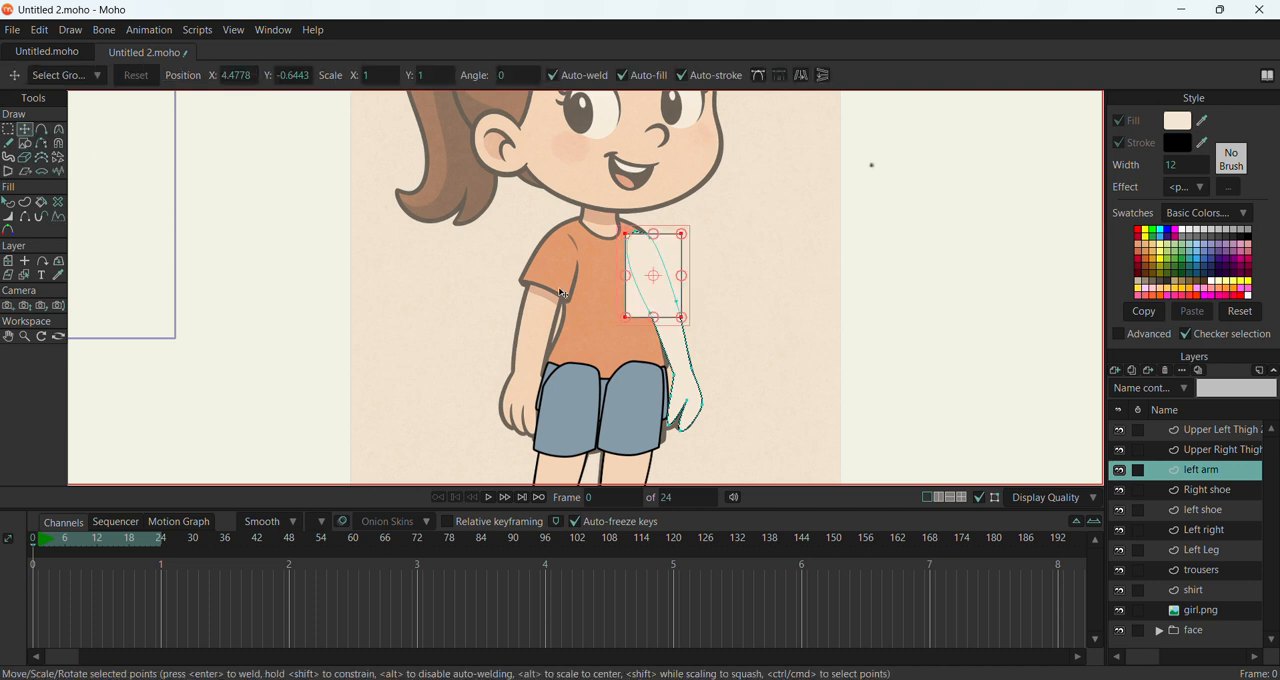
left_click_drag(627, 318, 647, 318)
left_click_drag(627, 234, 891, 211)
Round the sleeve shape's two shoulder corners with the Curvature tool and shift them onto the shoulder line
left_click(60, 130)
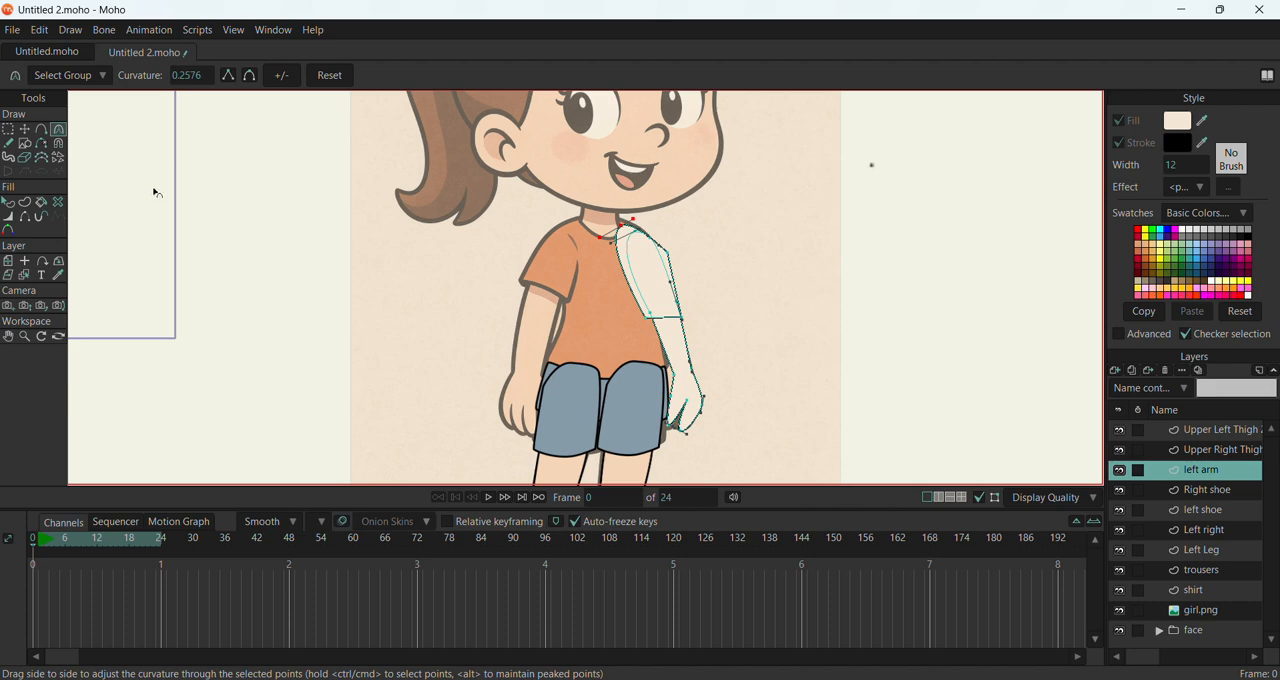
left_click(24, 130)
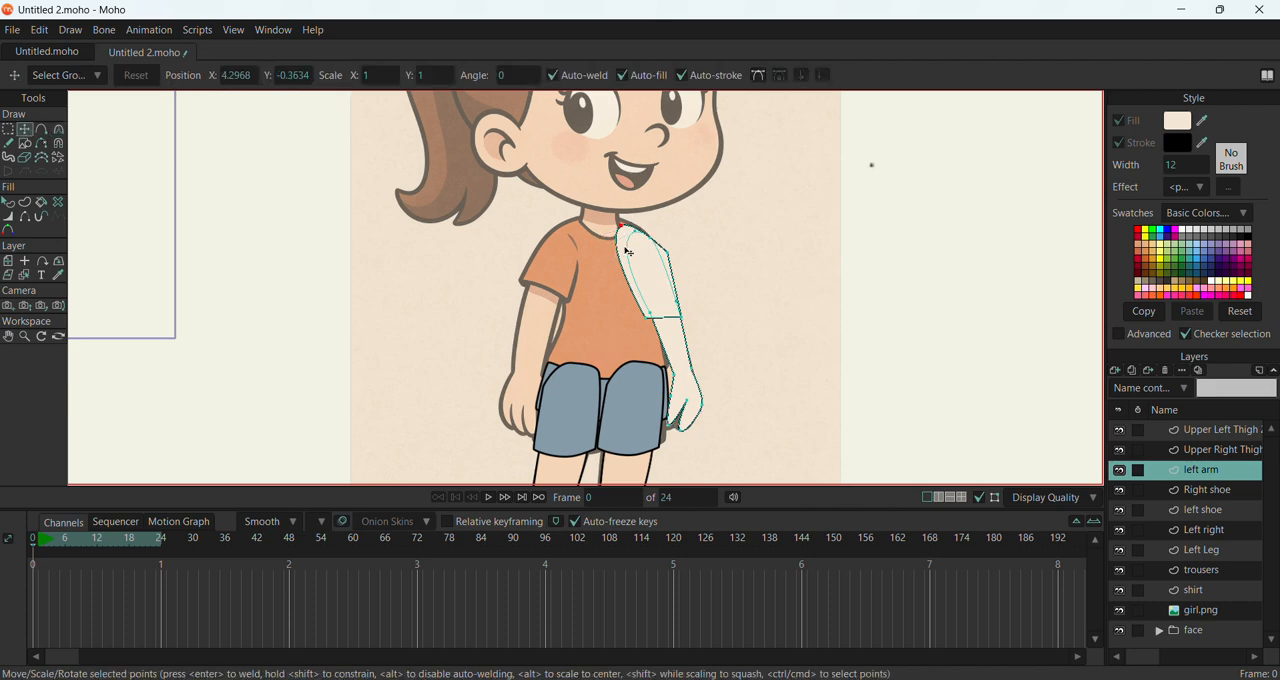
mouse_move(629, 236)
left_mouse_down()
mouse_move(618, 255)
mouse_move(627, 216)
left_mouse_up()
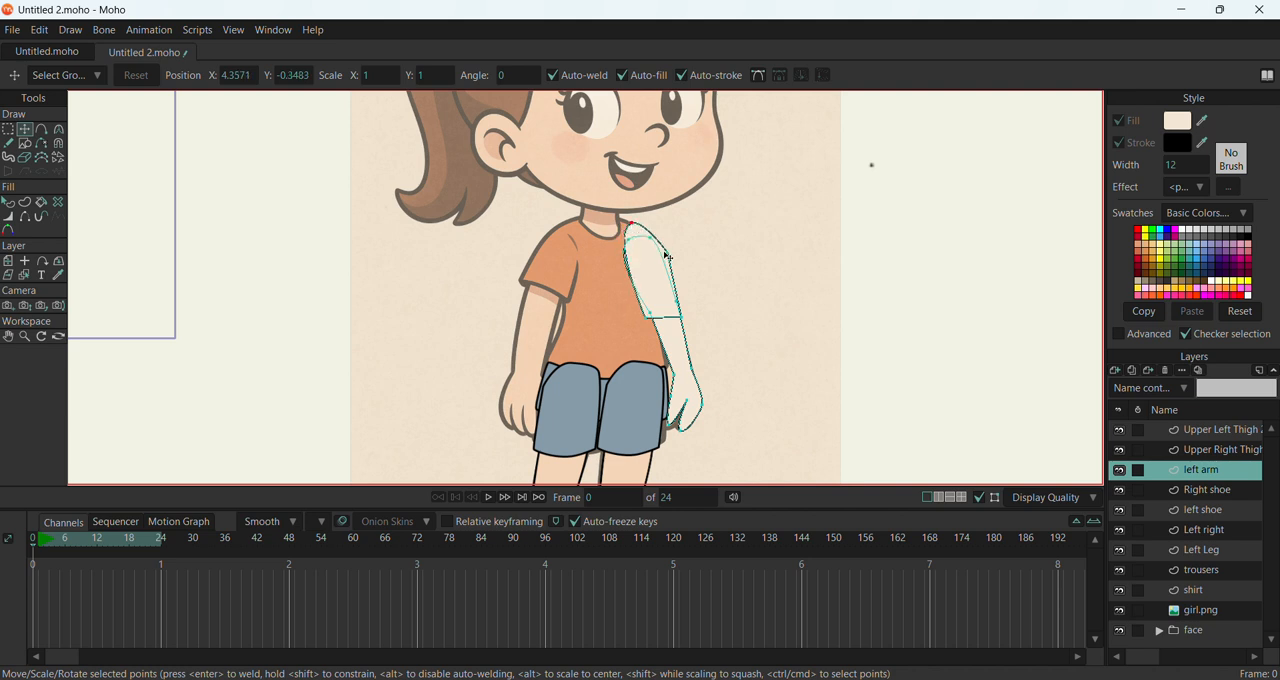
left_click_drag(667, 253, 982, 393)
key("c")
key("t")
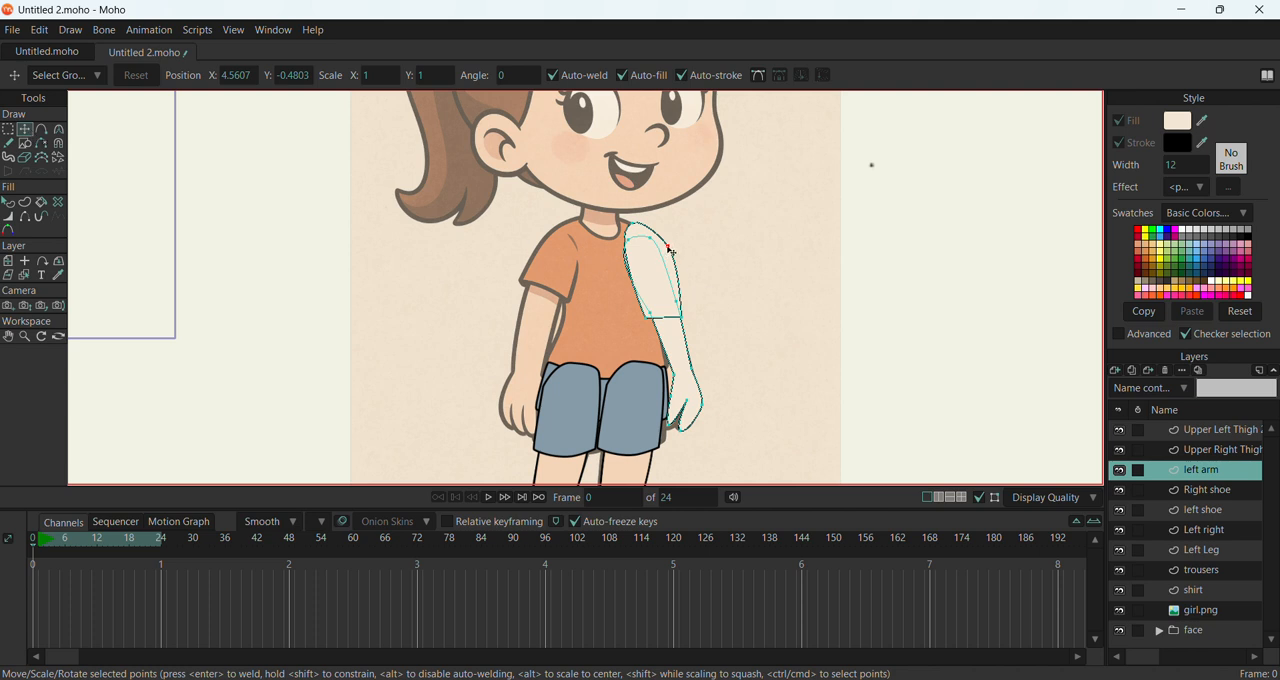
Fine-tune the sleeve's shoulder and hem points so it covers the upper arm with a slanted hem
left_click(651, 319)
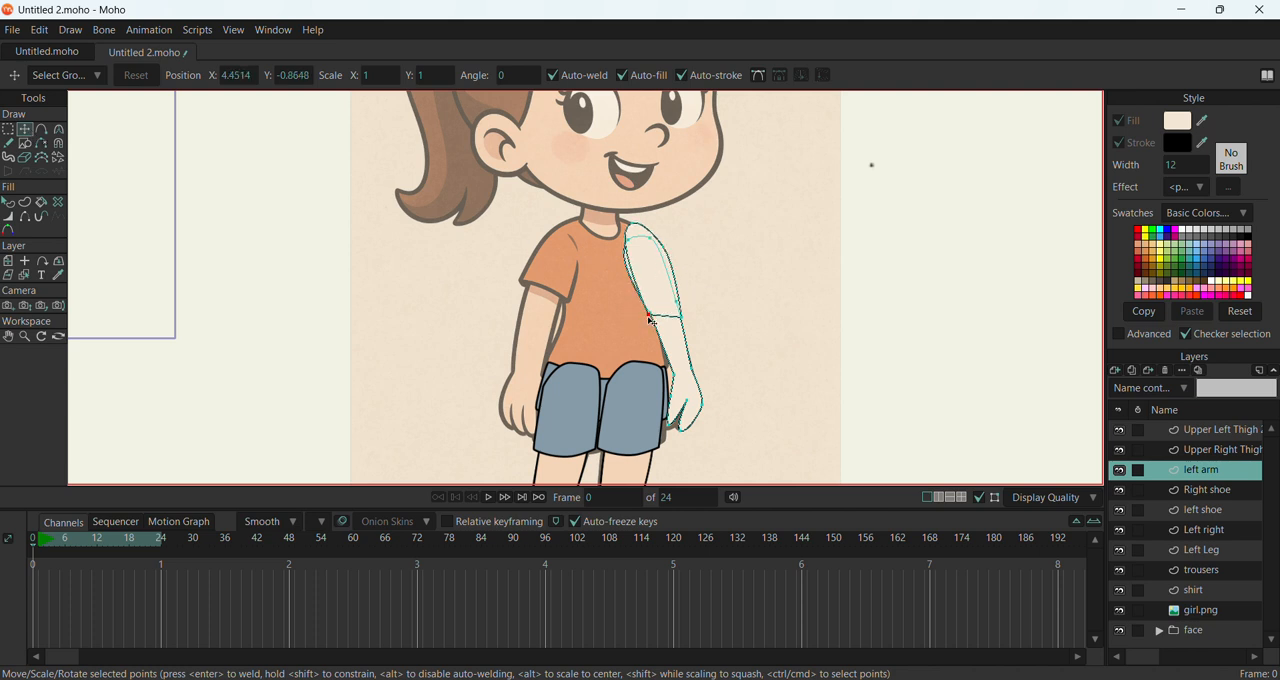
left_click_drag(631, 244, 634, 230)
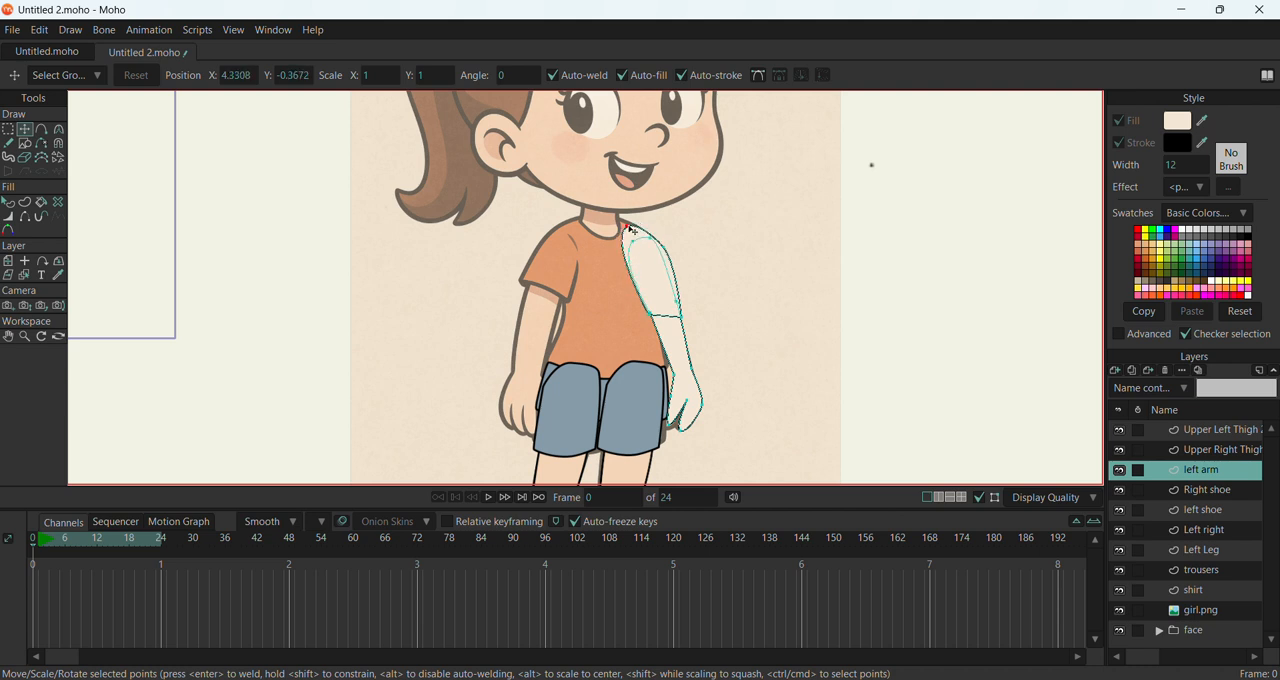
left_click(664, 250)
left_click(655, 320)
left_click_drag(652, 318, 686, 317)
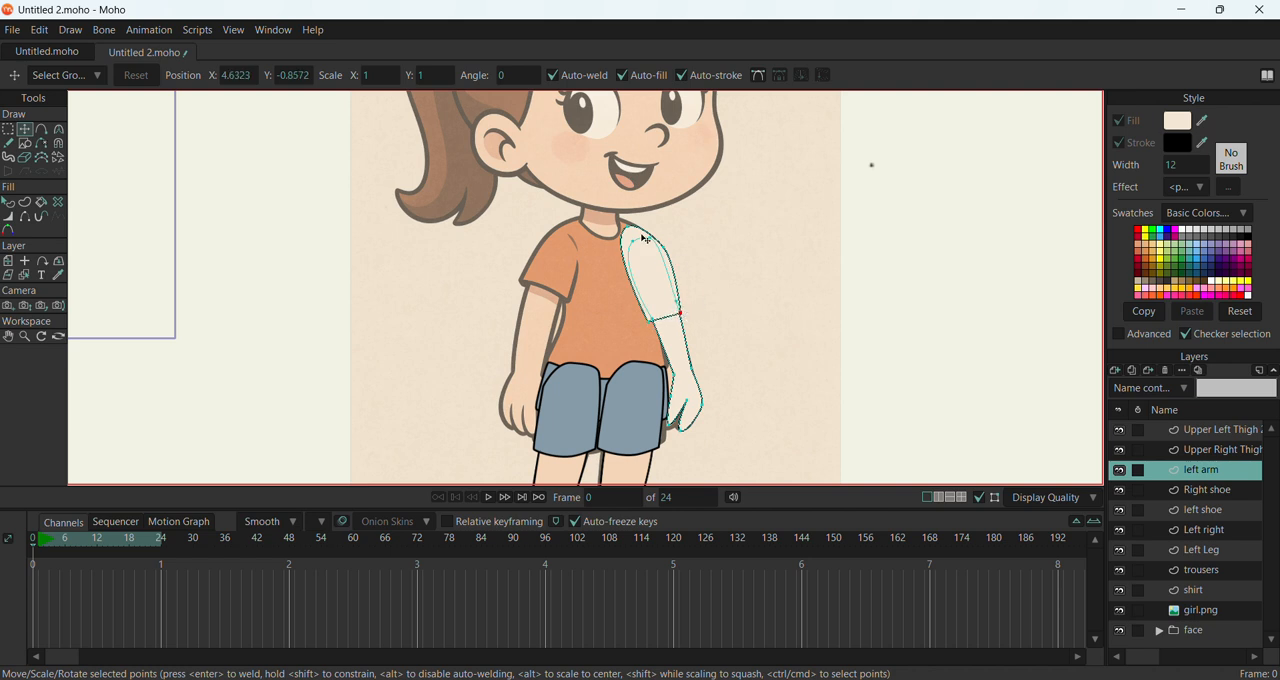
Fill the sleeve with the shirt's orange and the forearm with the skin tone, both sampled from the drawing
left_click(9, 202)
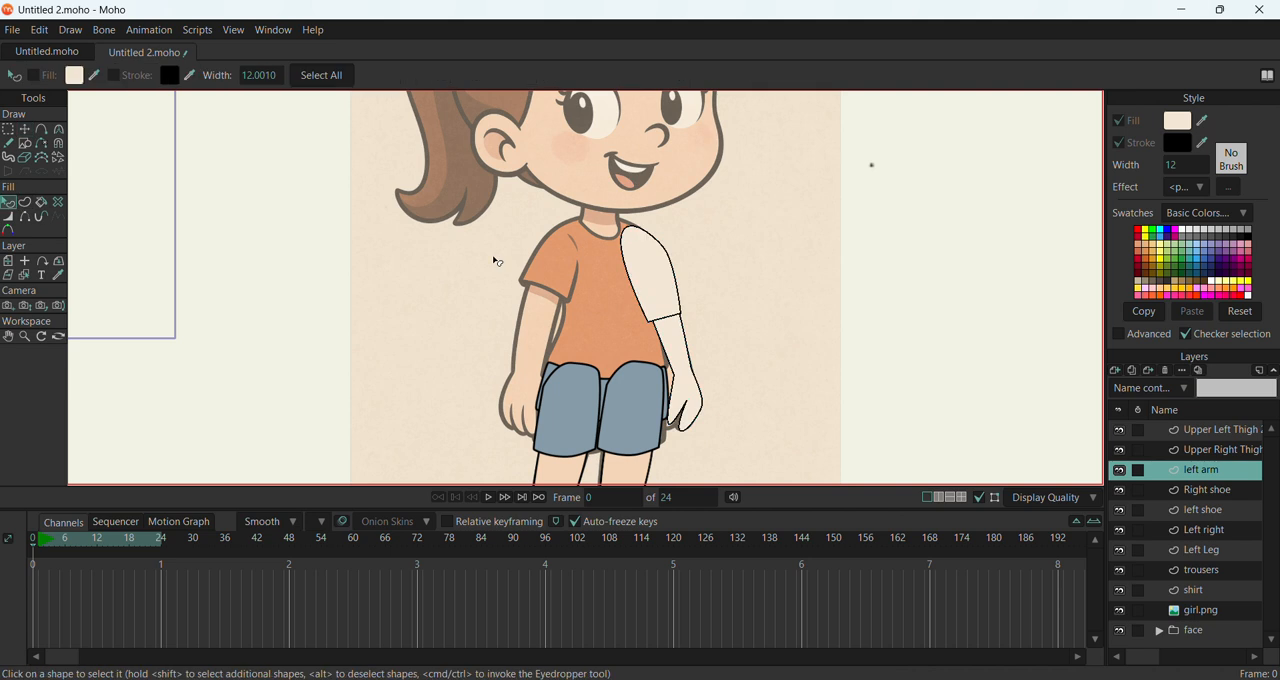
left_click(628, 260)
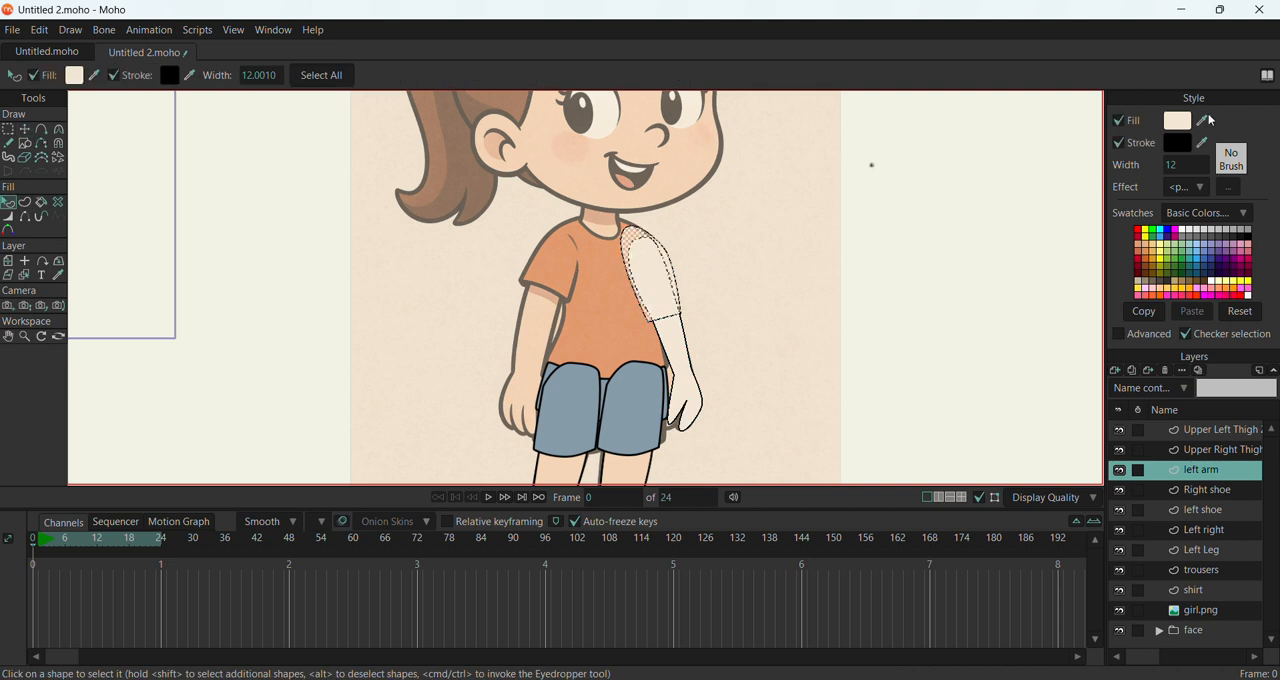
left_click_drag(1203, 120, 628, 314)
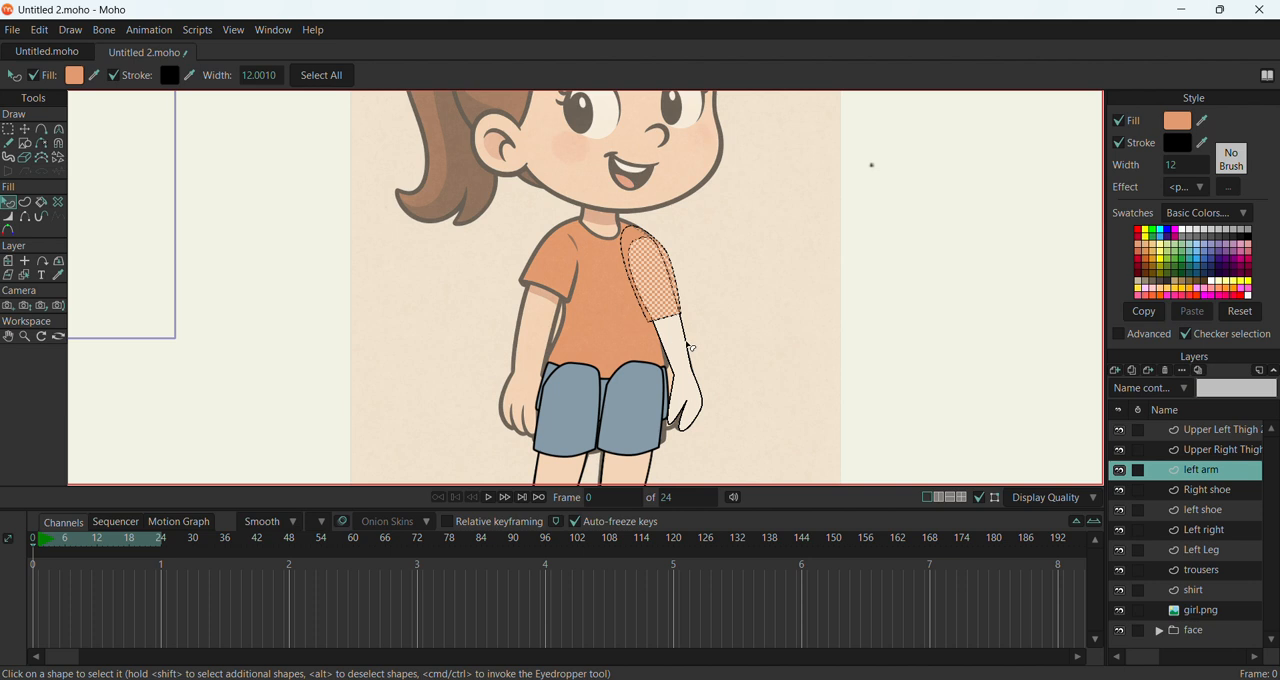
left_click(690, 352)
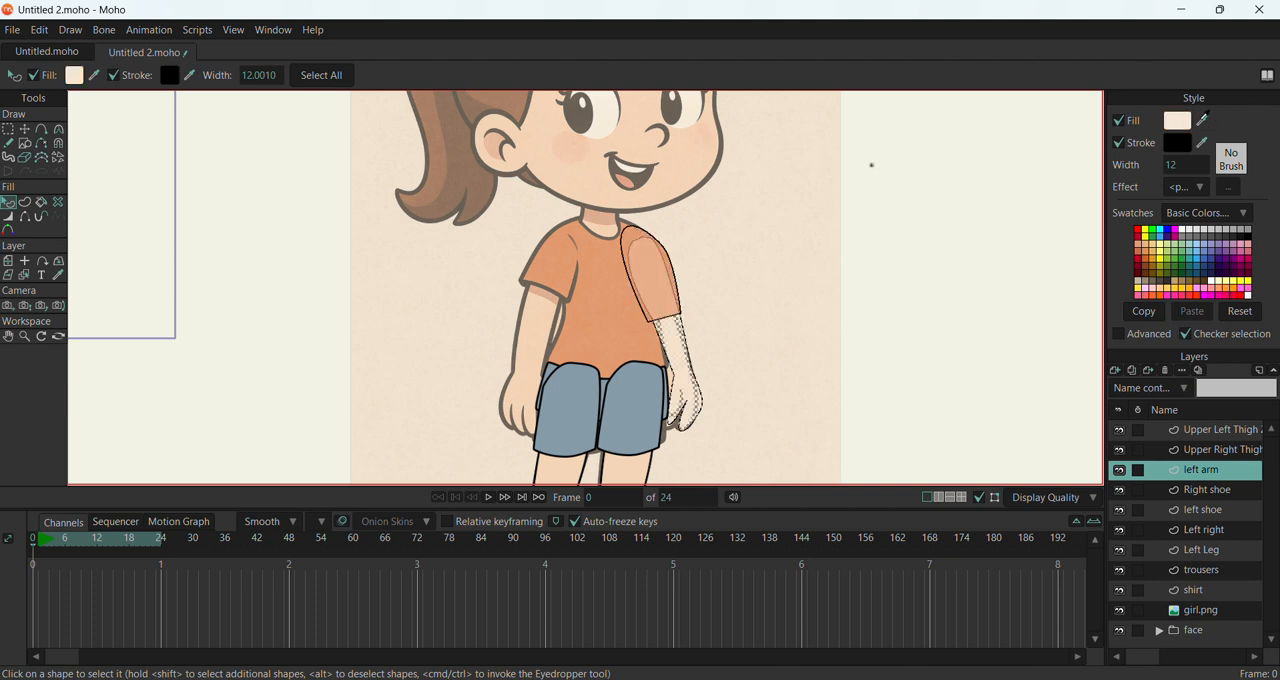
left_click_drag(1203, 118, 529, 367)
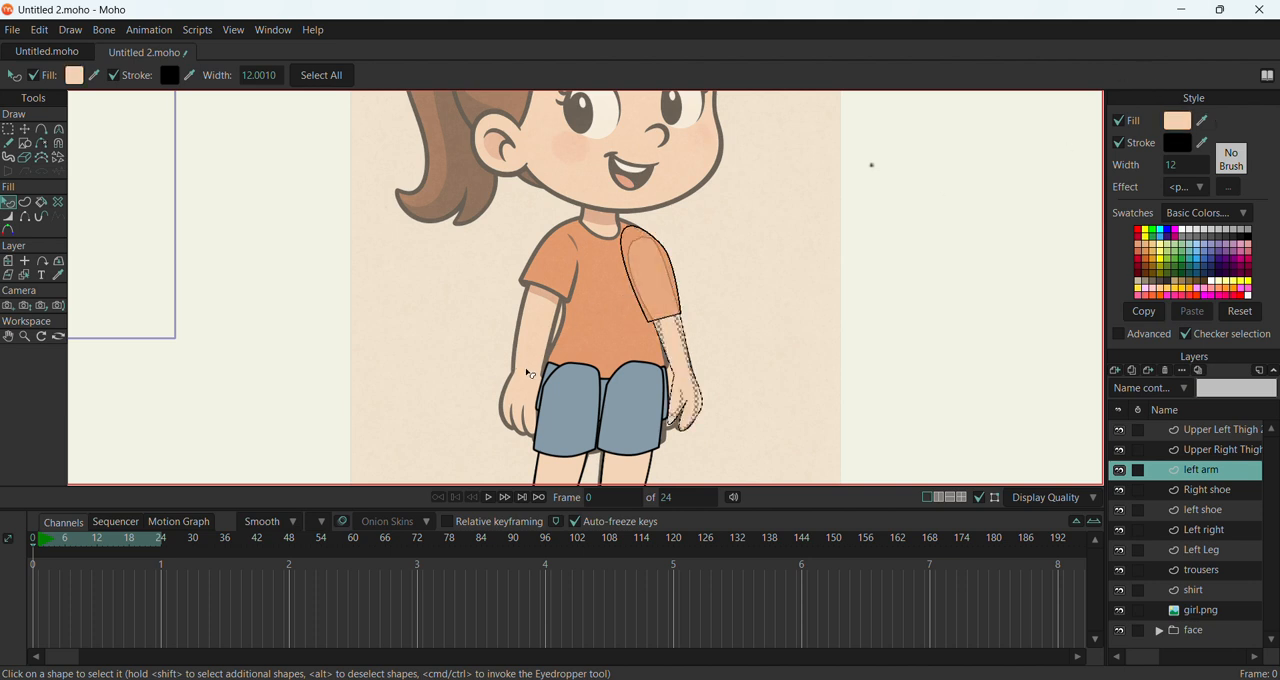
Duplicate the left arm layer
double_click(1213, 470)
right_click(1216, 472)
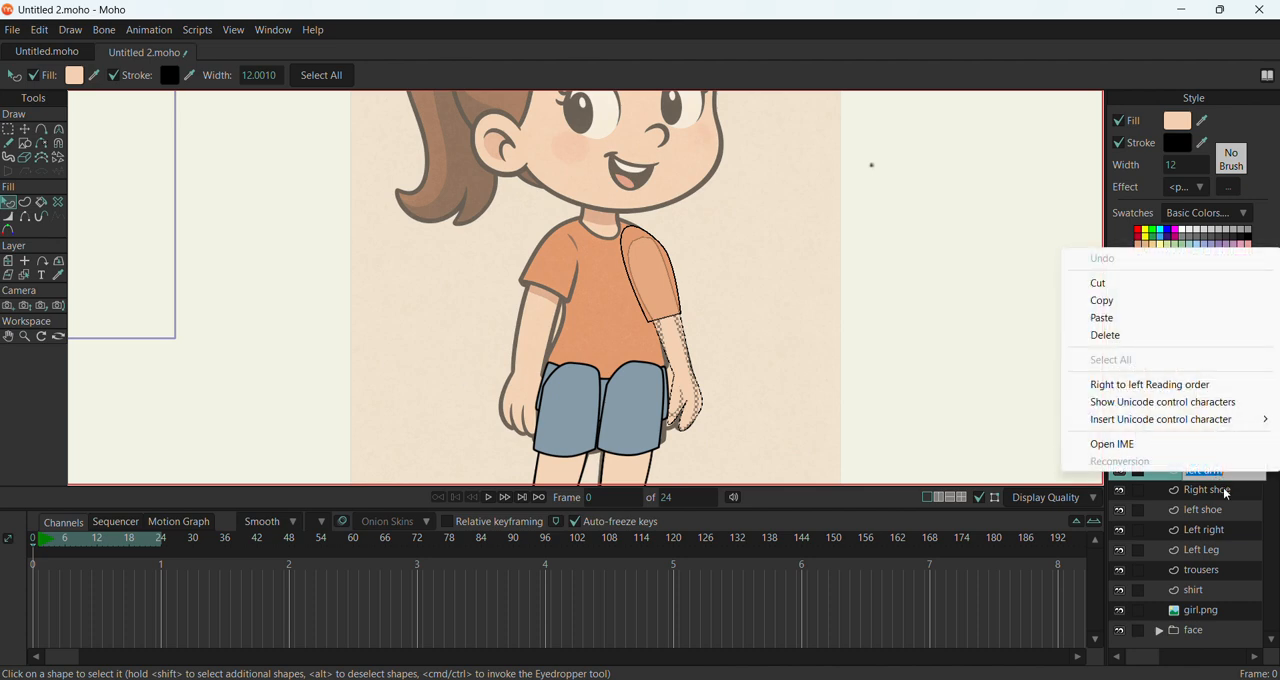
left_click(1206, 490)
left_click(1201, 474)
right_click(1201, 476)
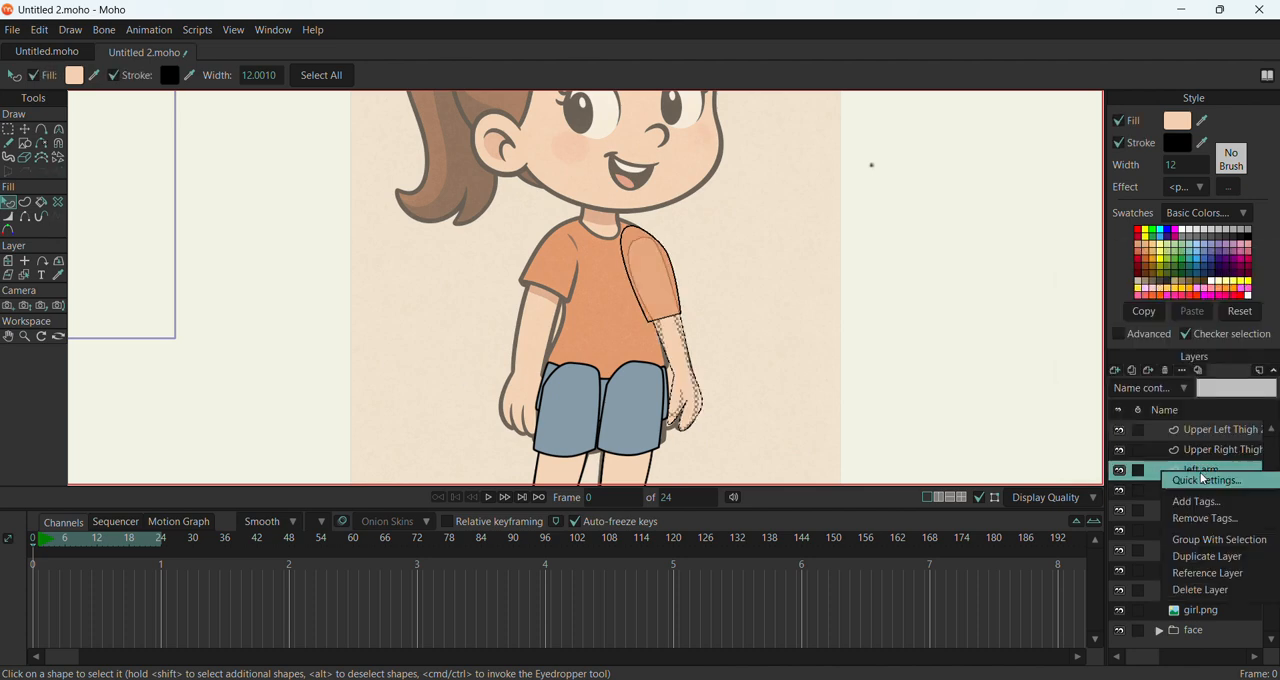
left_click(1204, 557)
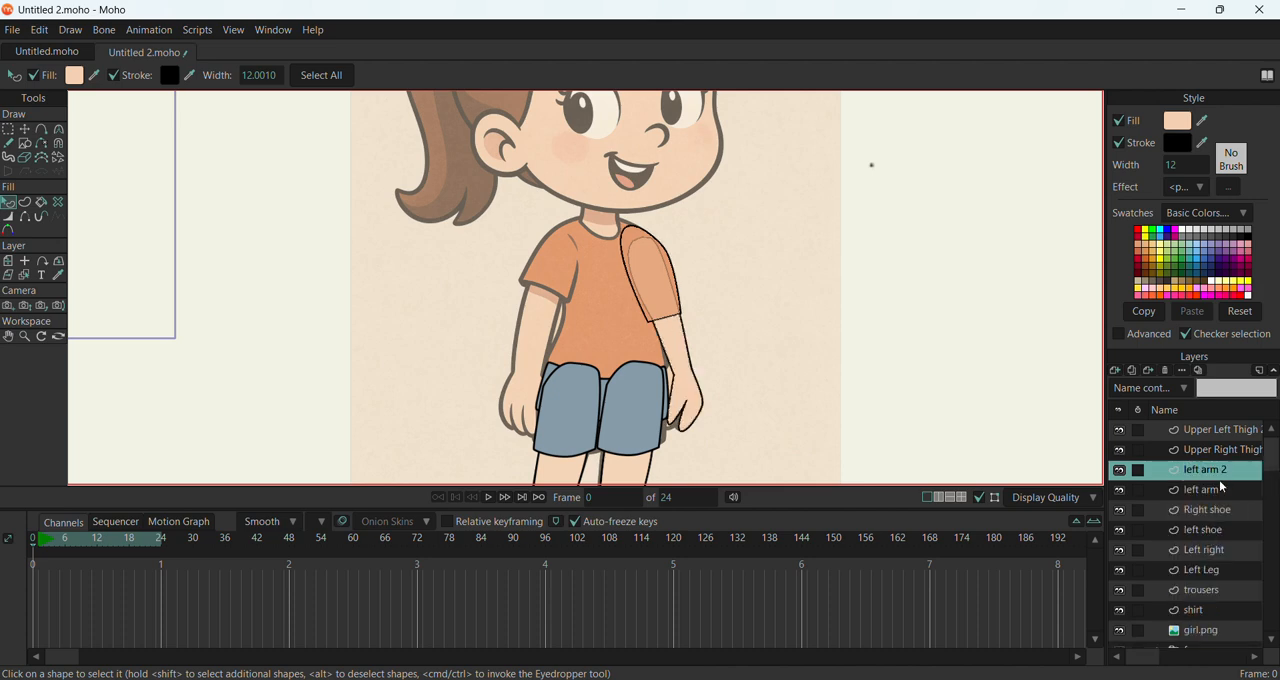
Rename the duplicated arm layer as "right am"
double_click(1228, 475)
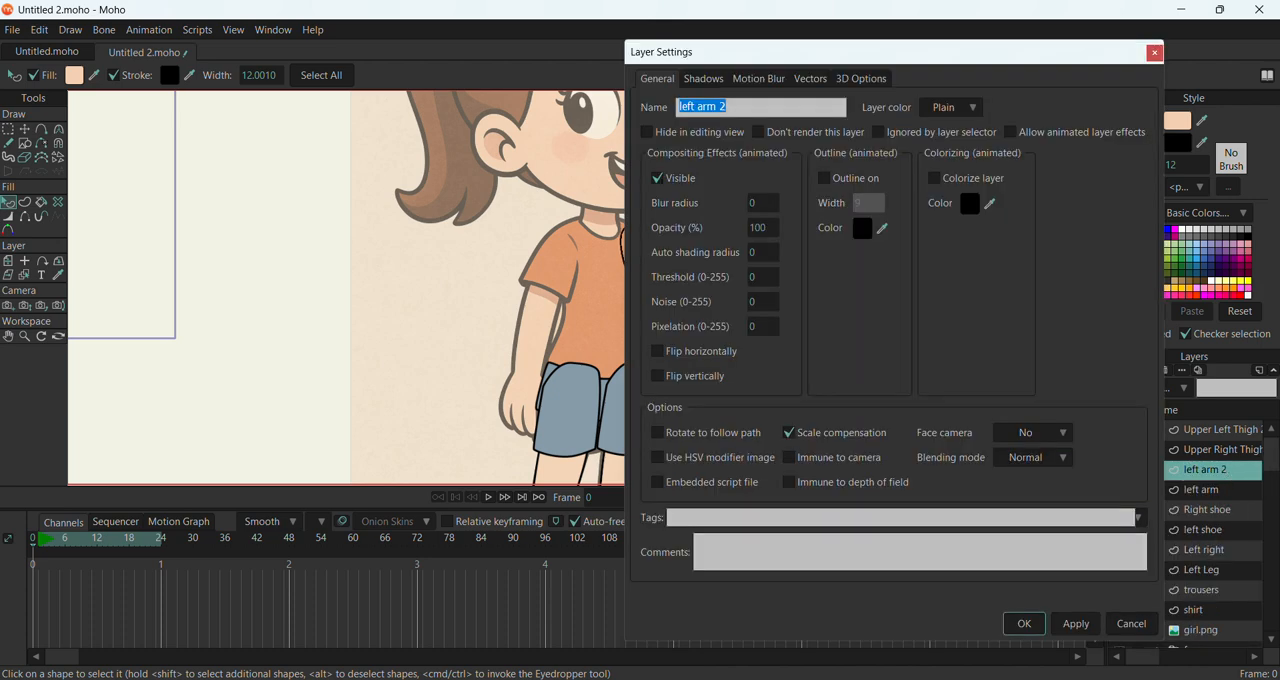
type("rif")
type("ar")
type("m")
left_click(1066, 622)
left_click(1020, 623)
Move the whole shirt shape from below the separate head back onto the torso of the reference girl
scroll(590, 205, "down", 4)
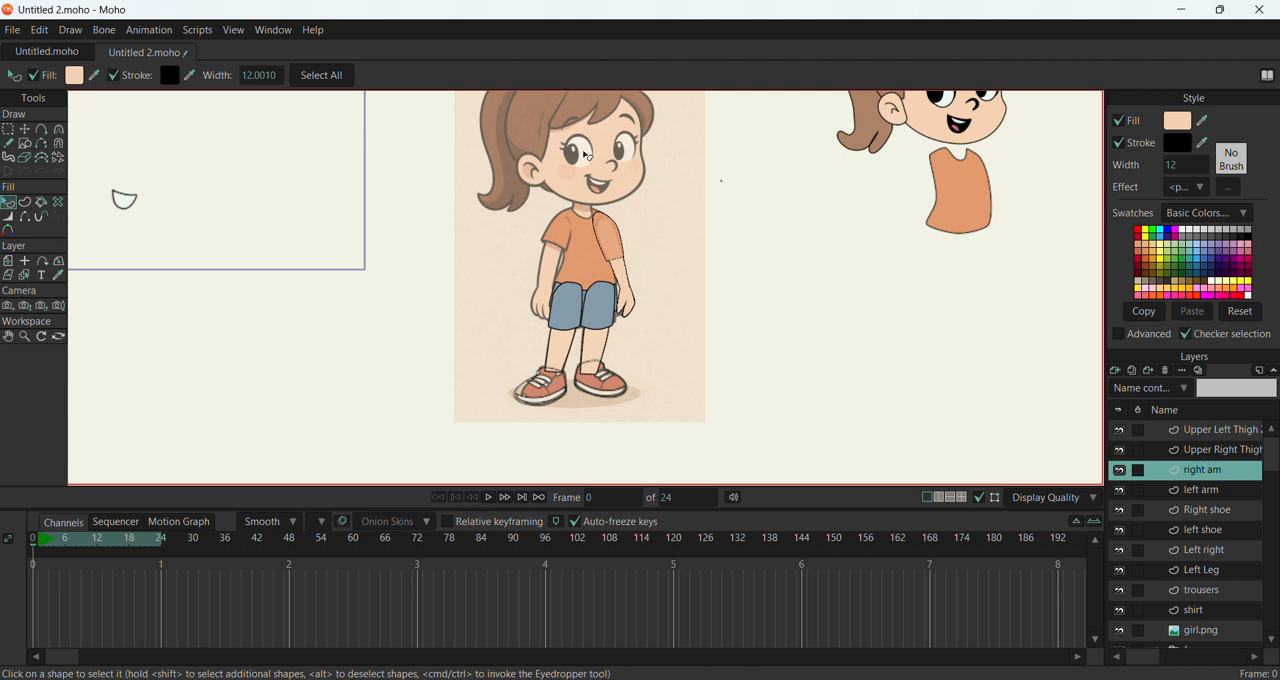
scroll(565, 178, "up", 4)
scroll(622, 268, "down", 5)
scroll(625, 270, "down", 3)
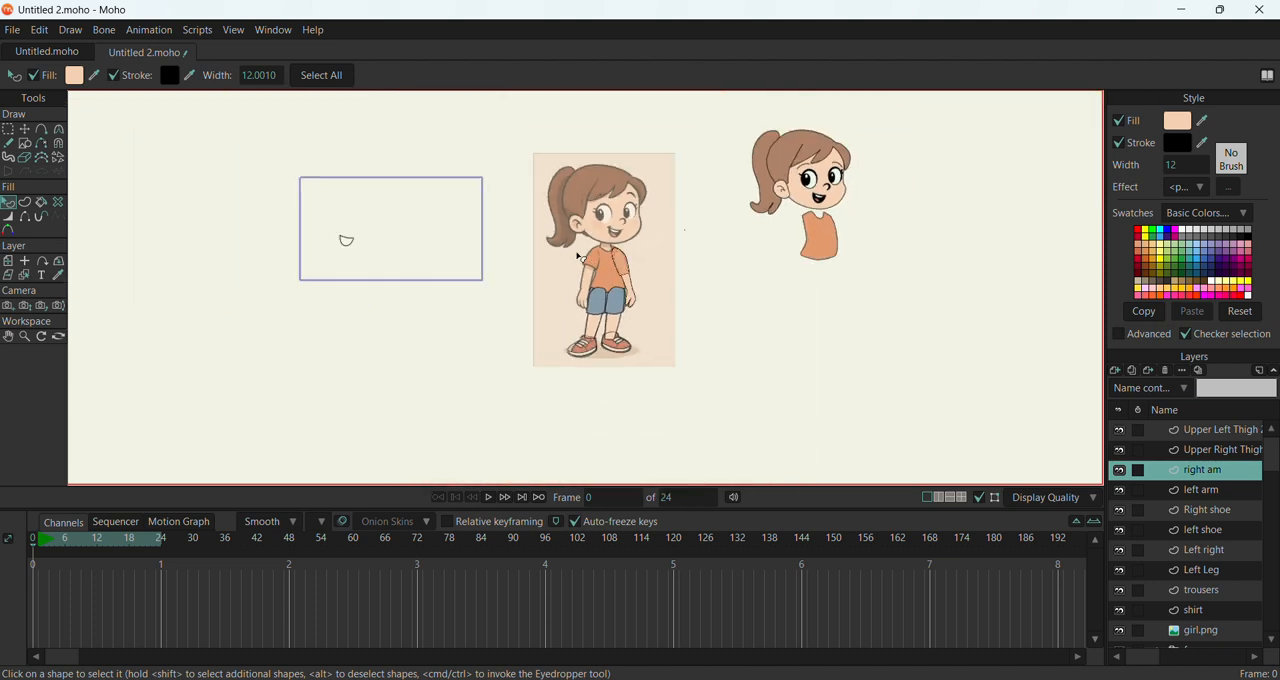
scroll(900, 460, "up", 3)
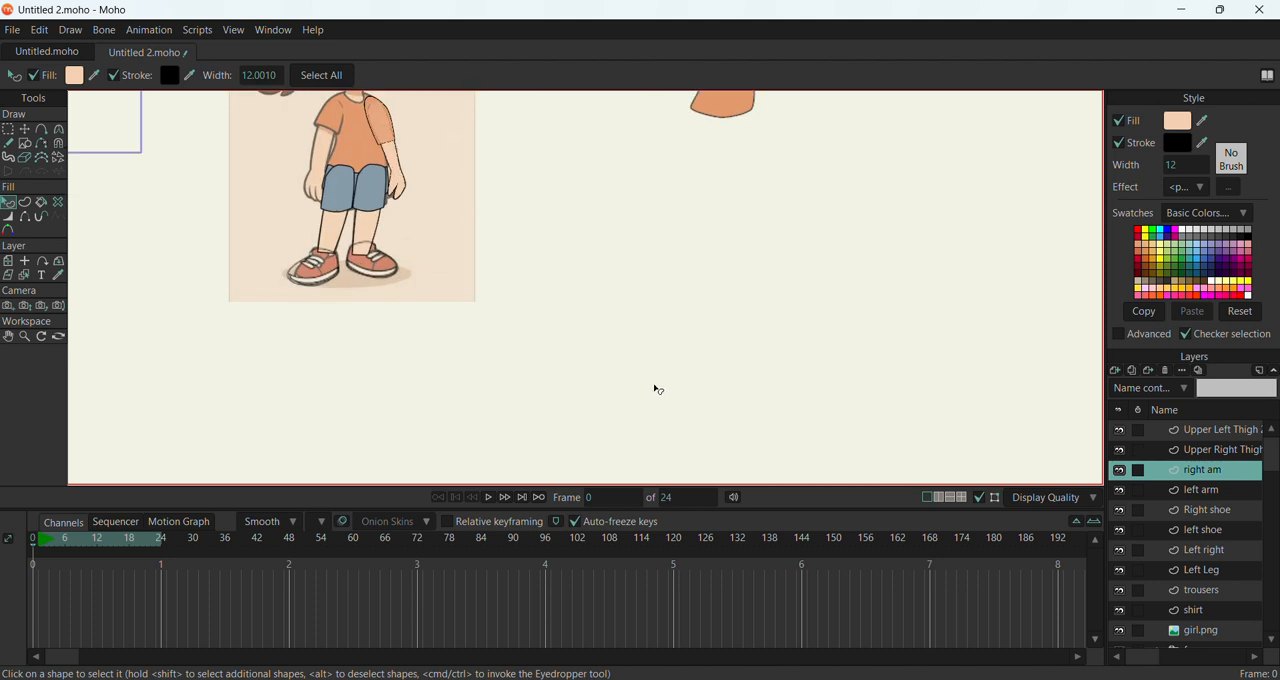
scroll(880, 470, "down", 6)
scroll(840, 330, "up", 5)
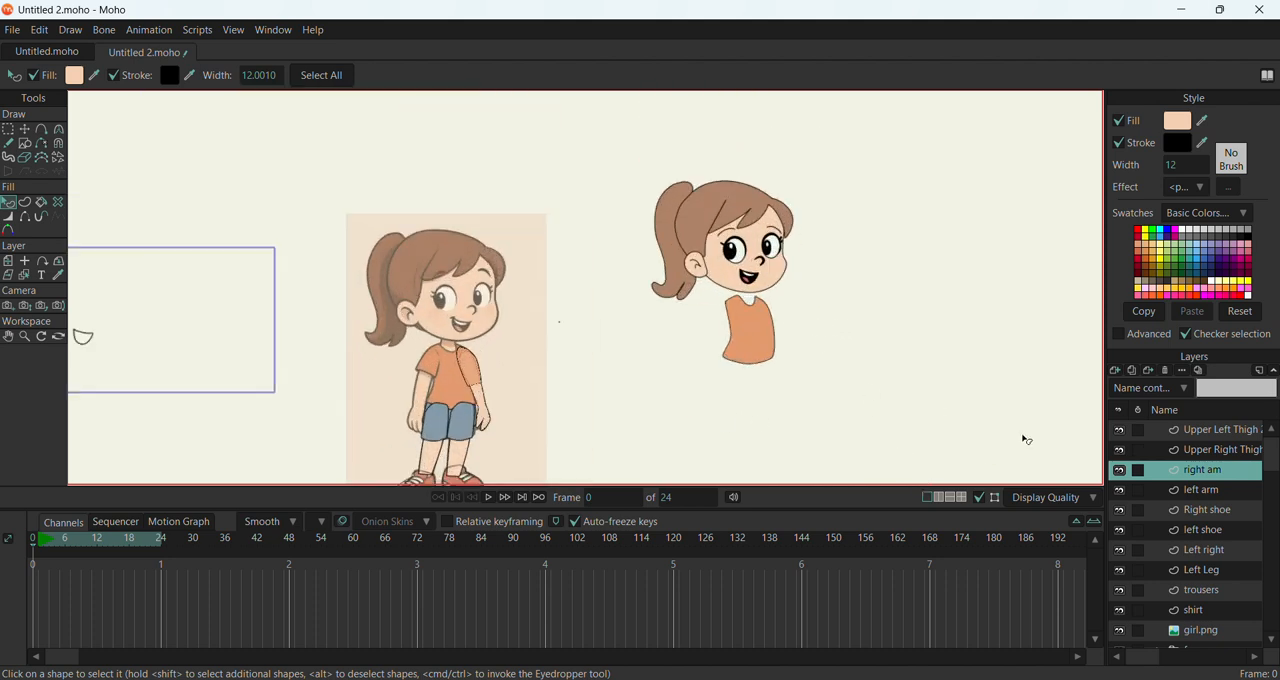
scroll(1195, 615, "down", 1)
left_click(1193, 591)
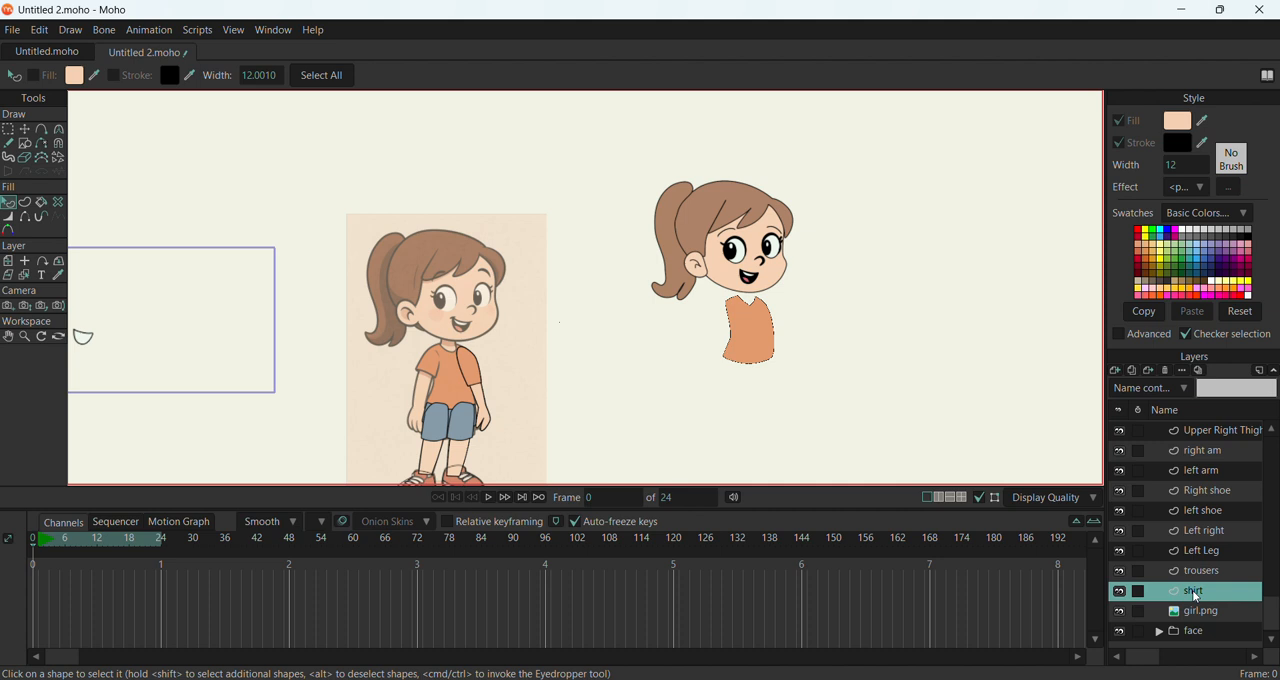
scroll(580, 400, "down", 2)
scroll(604, 392, "up", 2)
scroll(604, 392, "up", 1)
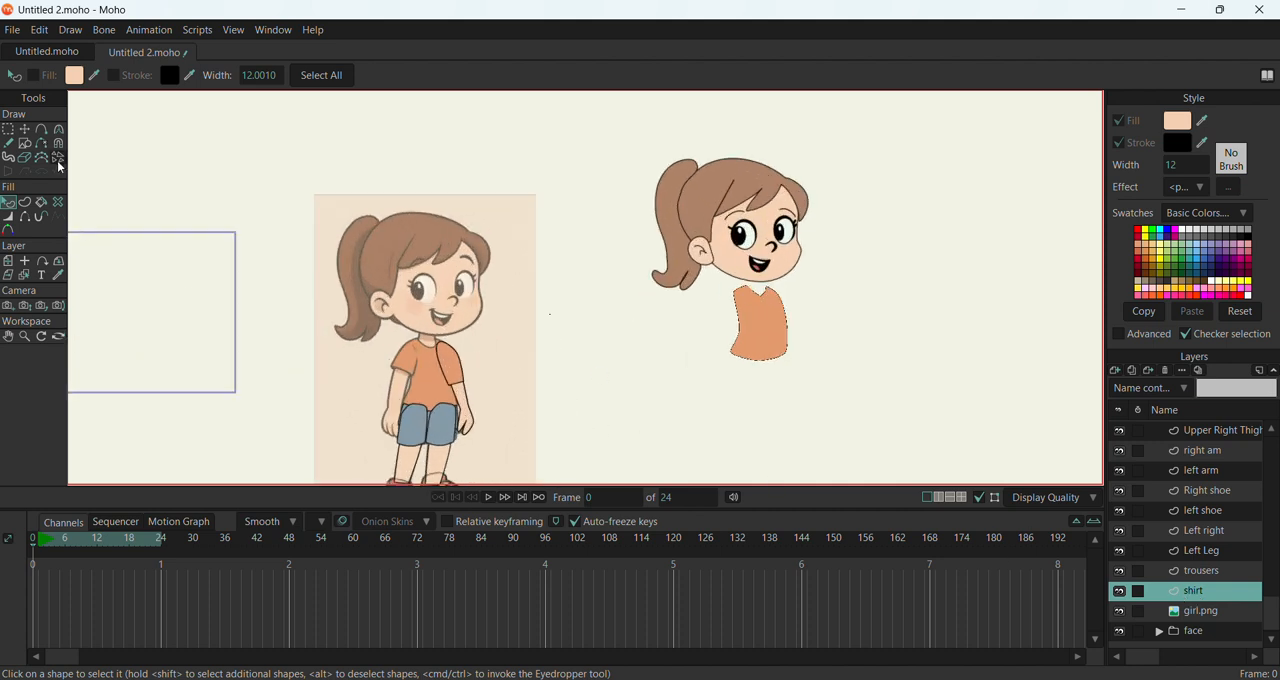
left_click(26, 131)
left_click(740, 317)
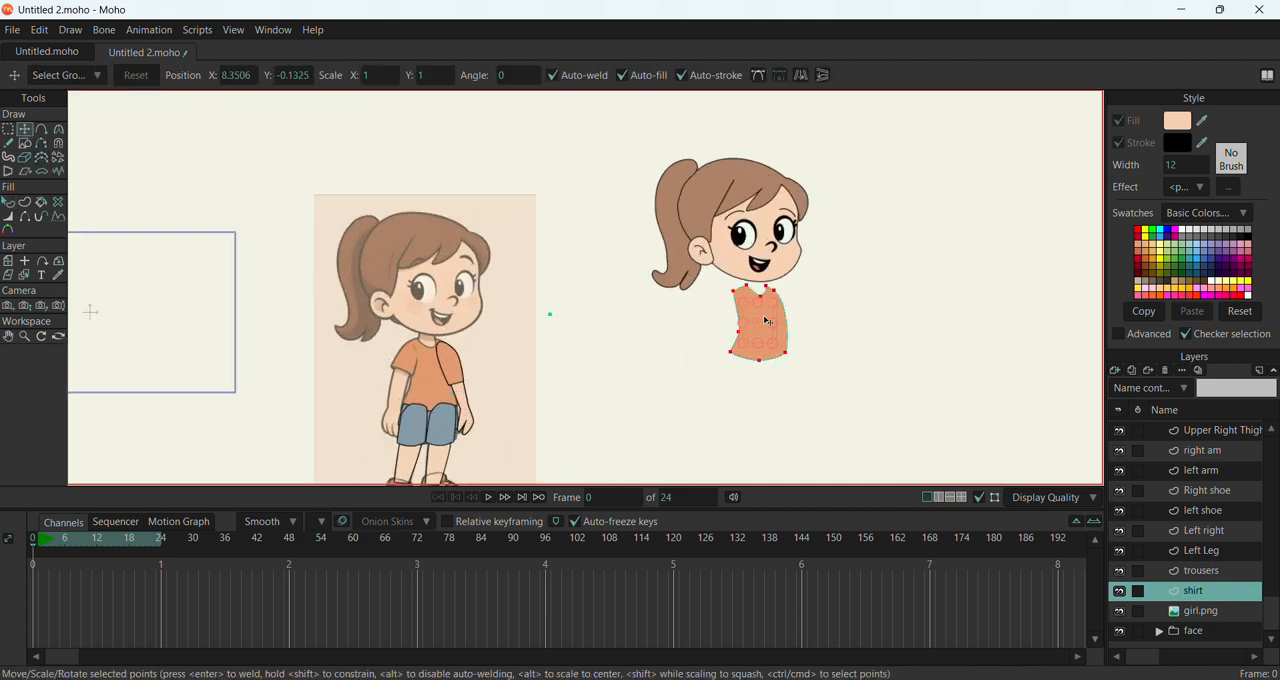
left_click_drag(770, 328, 440, 379)
Move all points of the right am shape to the girl's other shoulder and flip them horizontally to fit that arm
left_click(1203, 452)
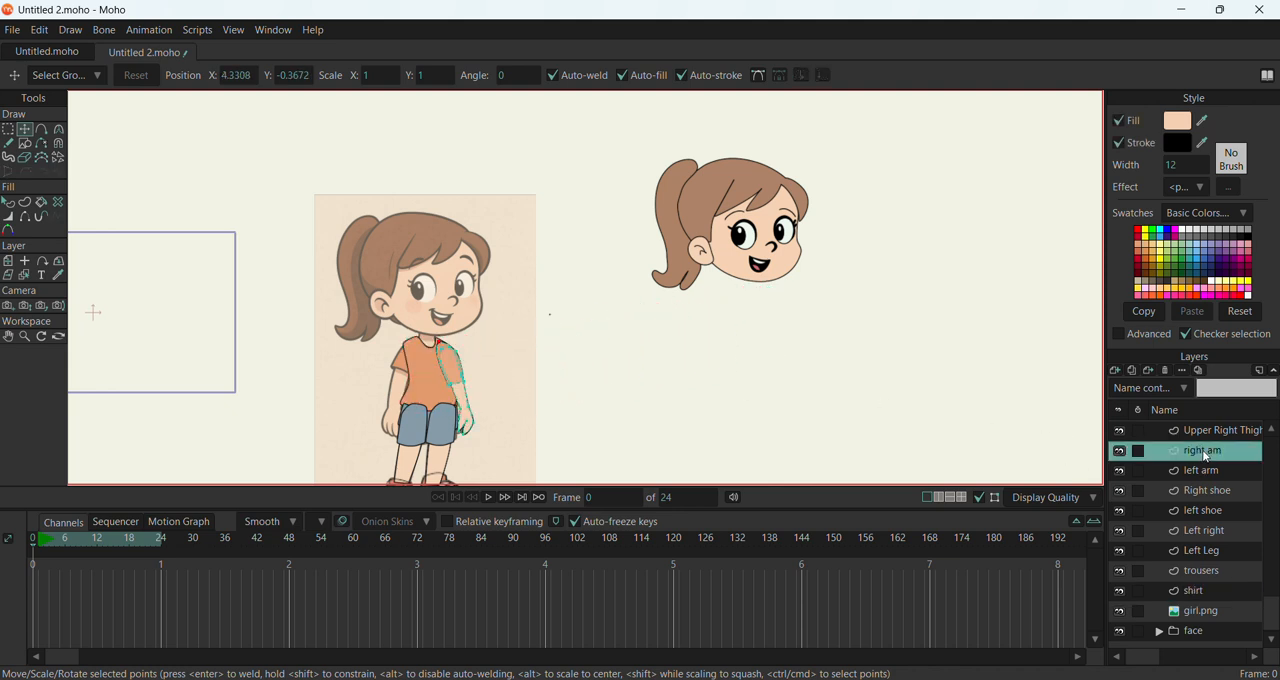
scroll(531, 351, "down", 1)
scroll(480, 386, "up", 2)
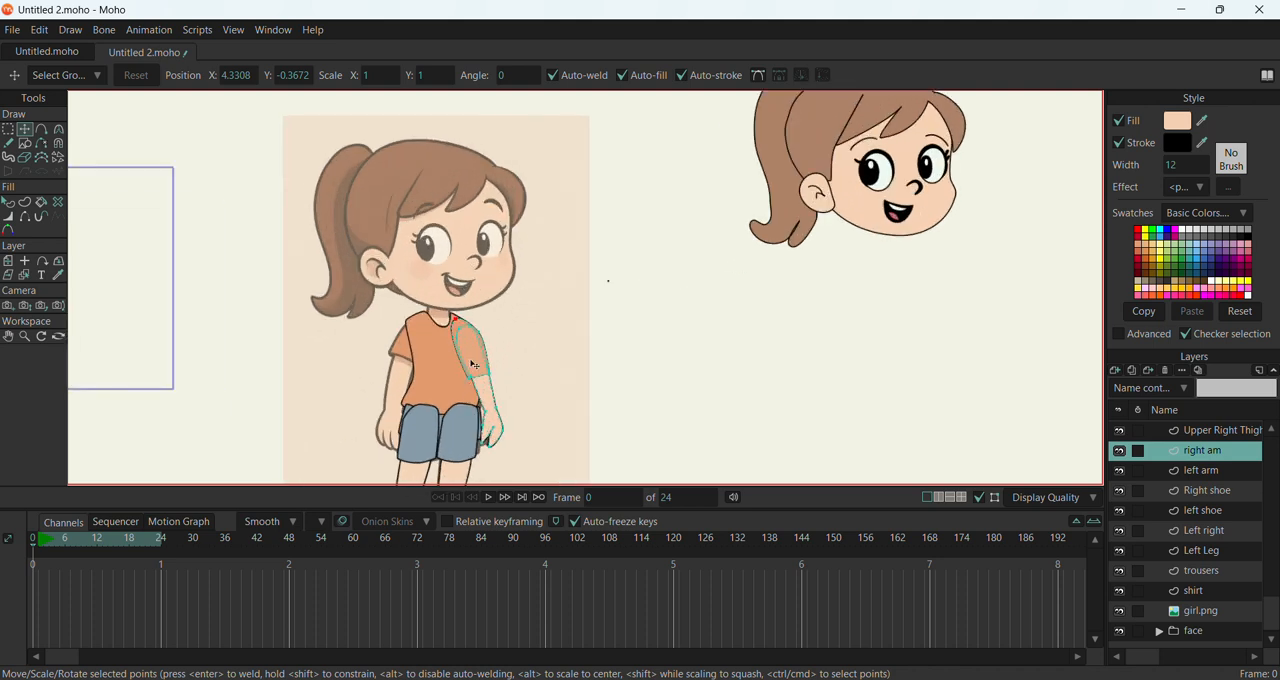
left_click_drag(471, 362, 471, 364)
left_click(480, 354, "ctrl")
left_click(474, 347, "ctrl")
left_click(456, 328, "ctrl")
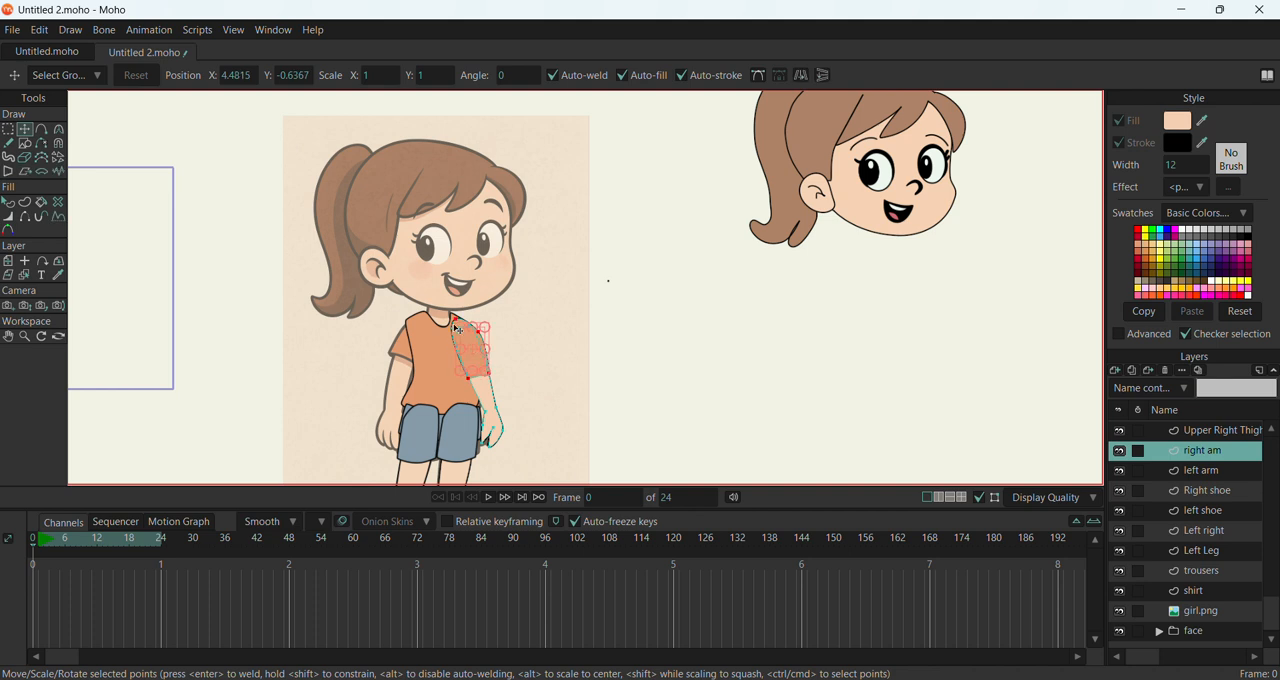
key("g")
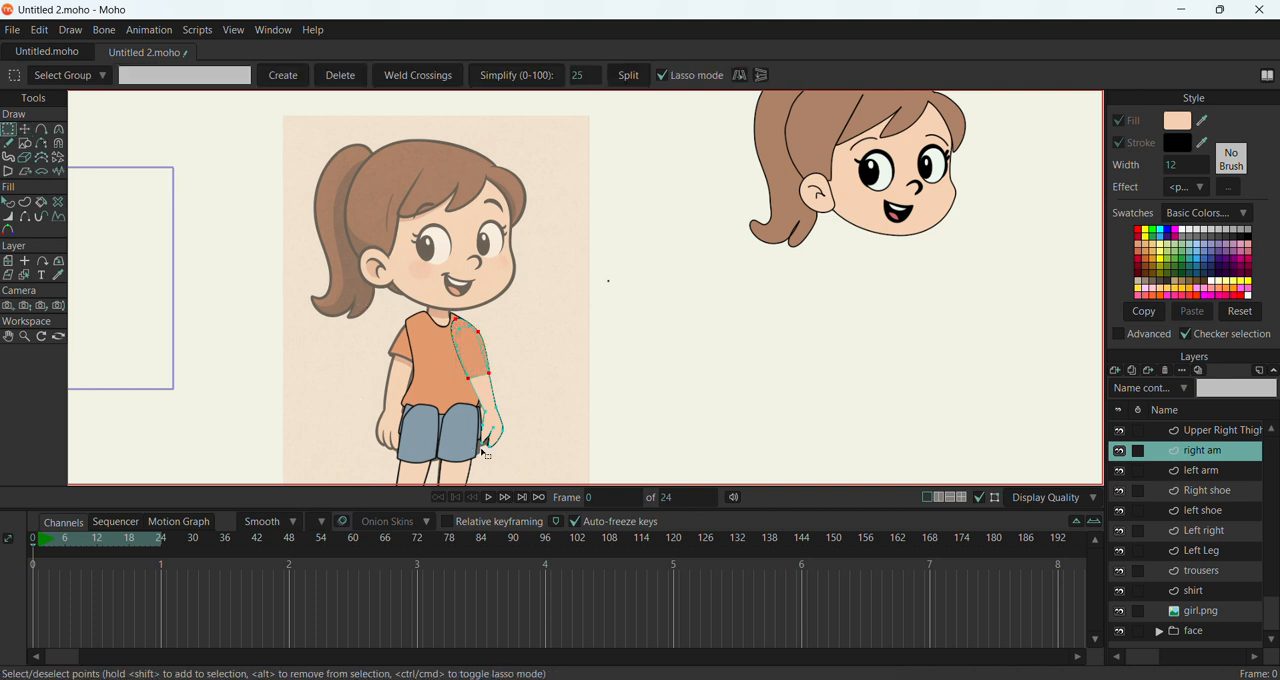
mouse_move(513, 456)
left_mouse_down()
mouse_move(449, 427)
mouse_move(428, 352)
mouse_move(459, 302)
mouse_move(542, 369)
mouse_move(511, 458)
left_mouse_up()
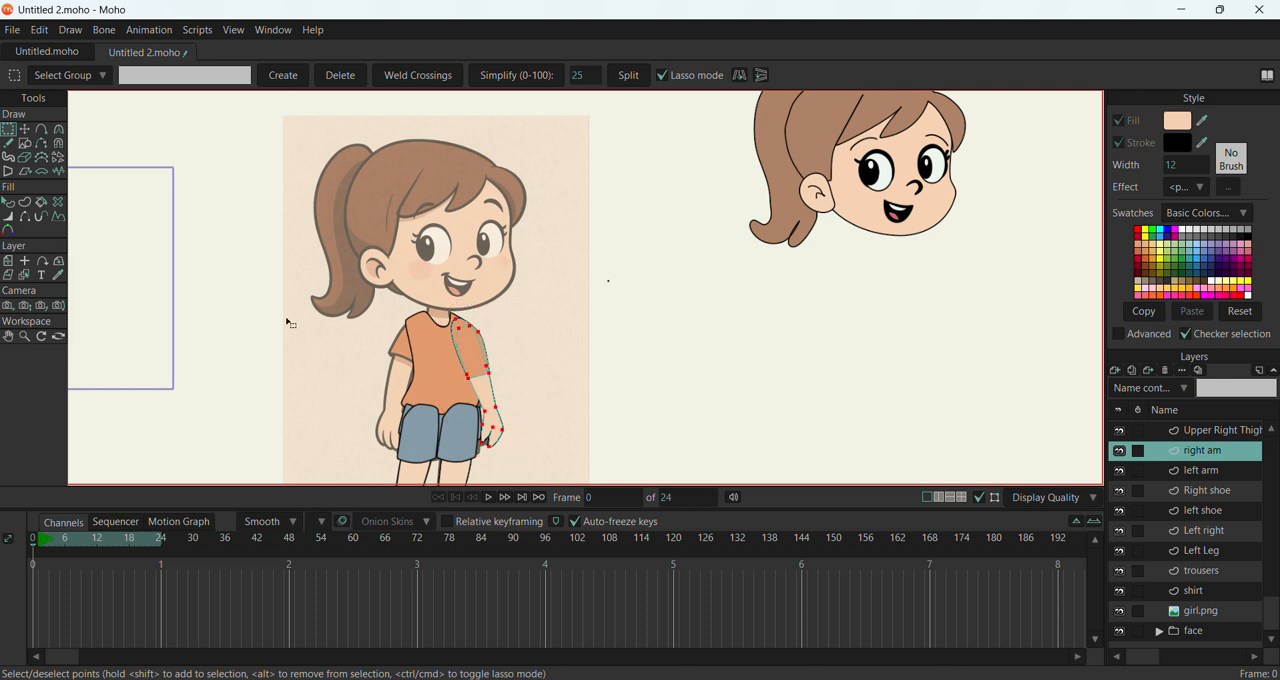
left_click(24, 129)
left_click_drag(464, 366, 443, 389)
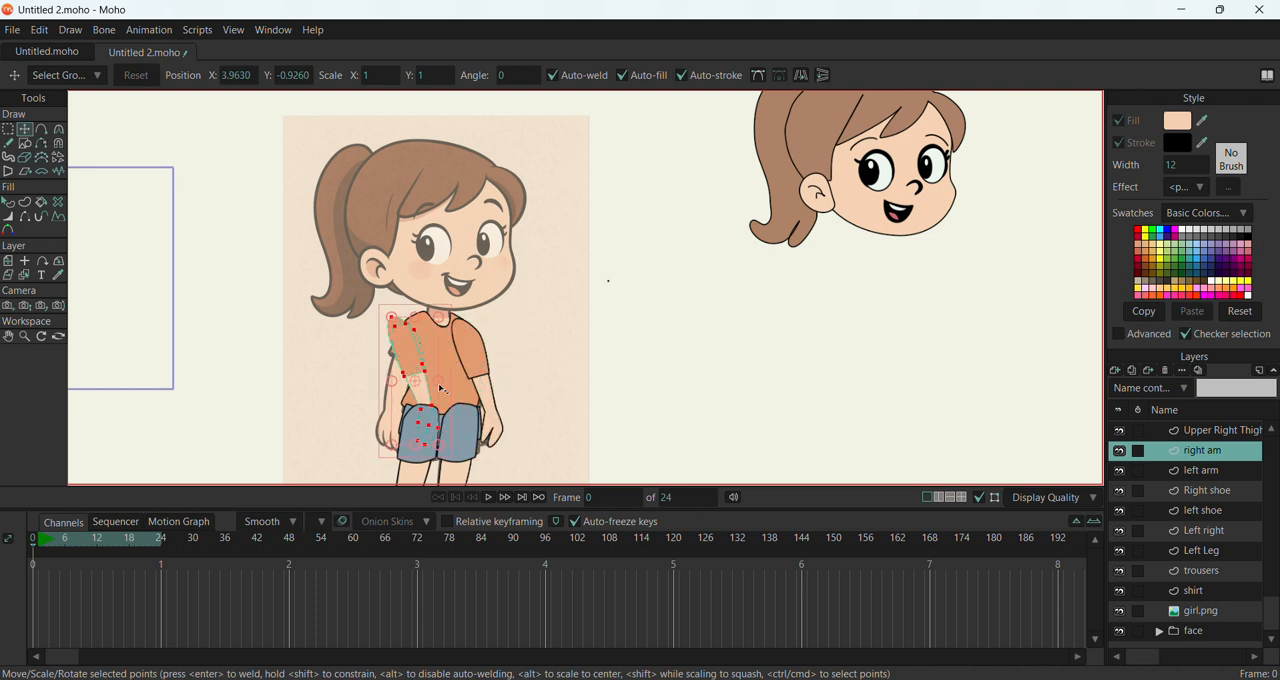
left_click(801, 76)
left_click_drag(421, 352, 395, 356)
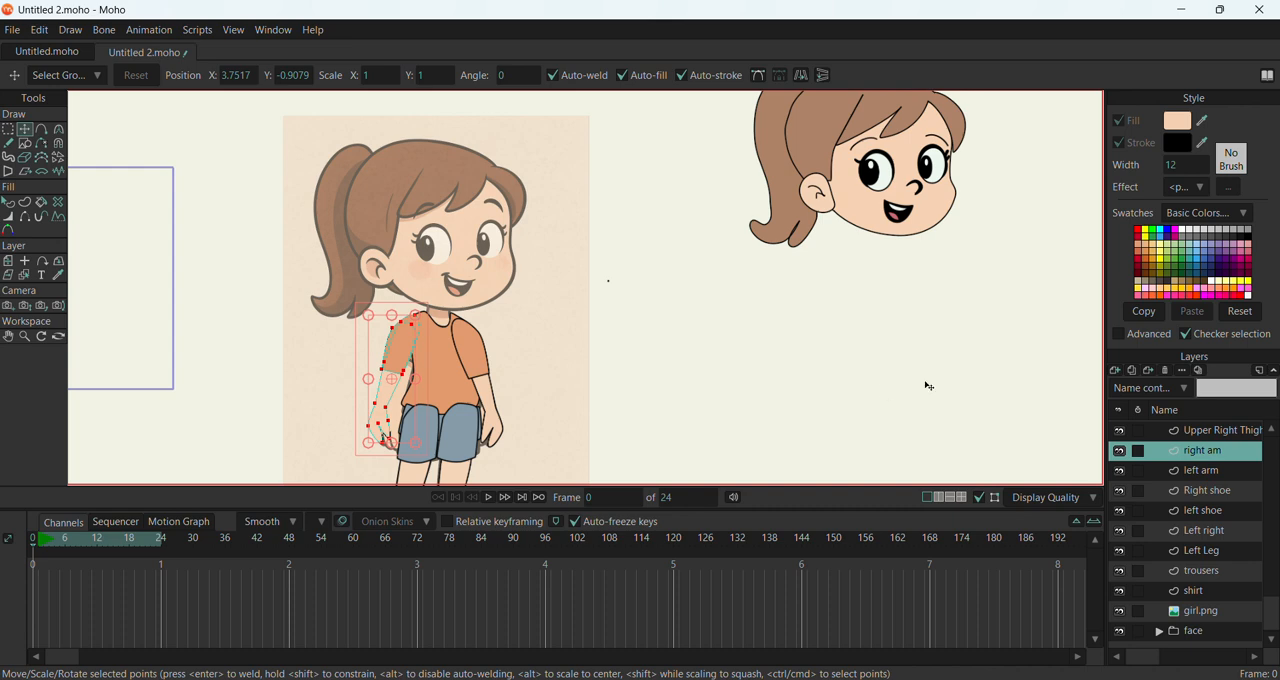
Examine which body parts the shoe, arm and leg layers hold by selecting them one after another
left_click(1206, 491)
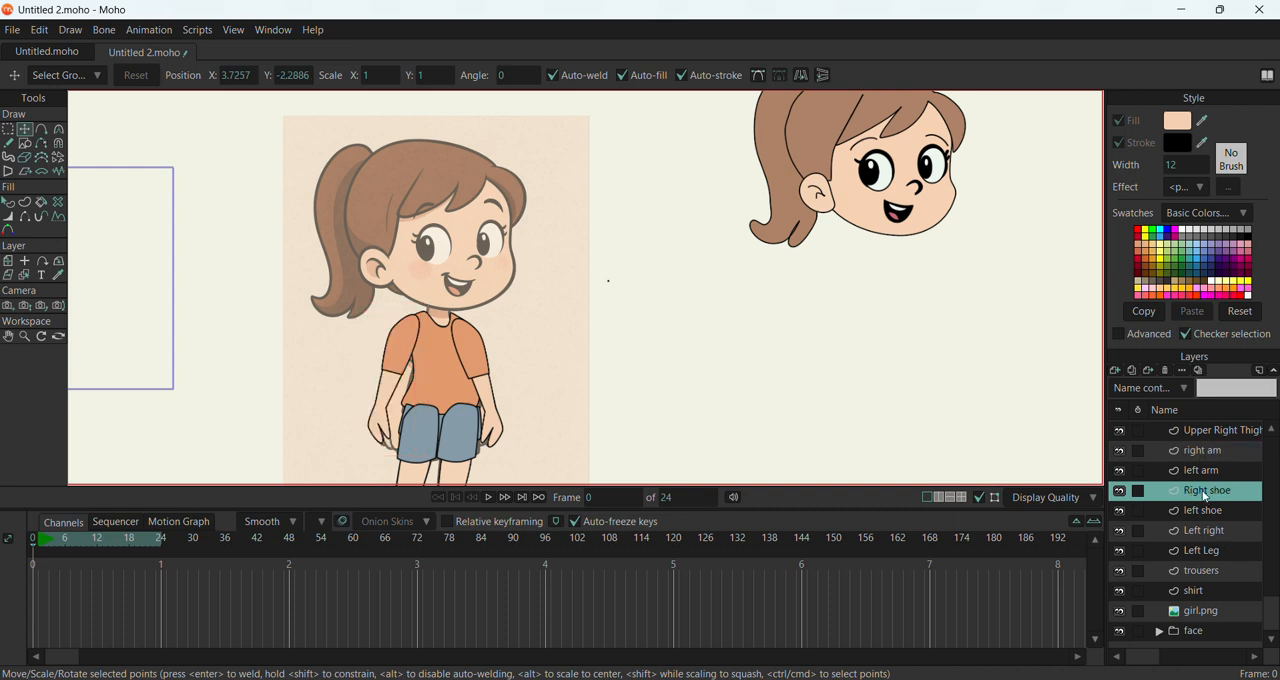
scroll(684, 432, "down", 3)
scroll(684, 432, "up", 1)
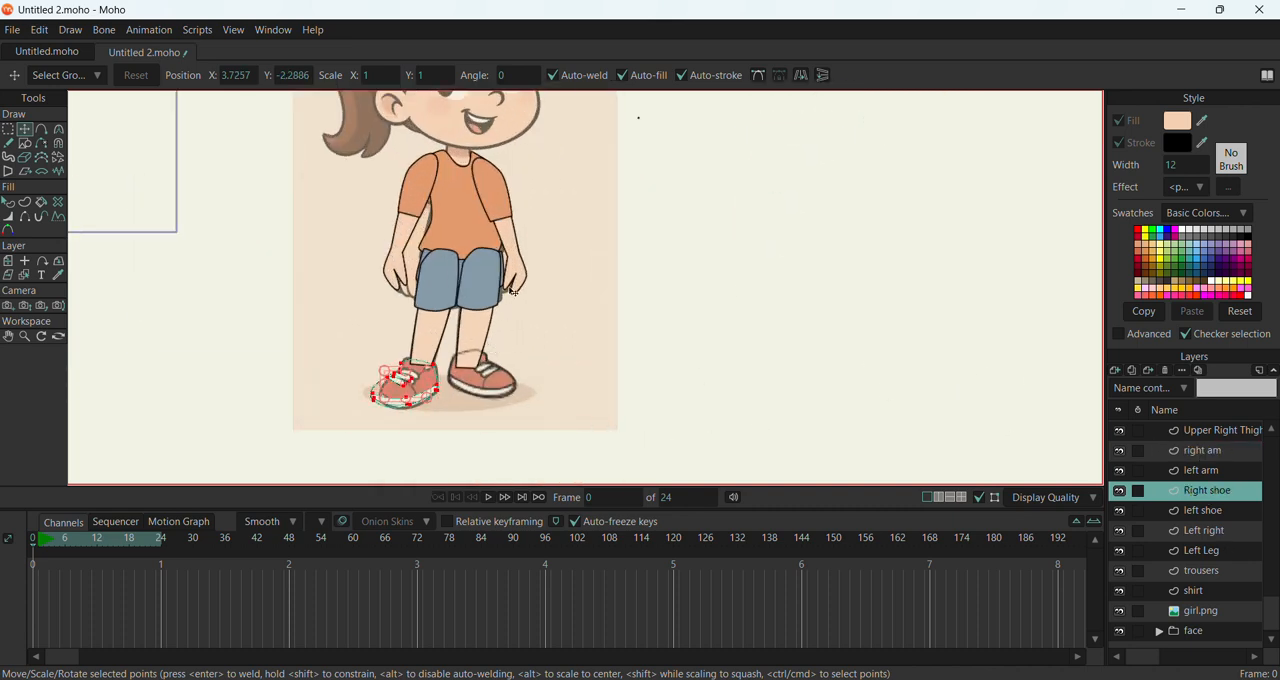
left_click(1203, 511)
left_click(1200, 472)
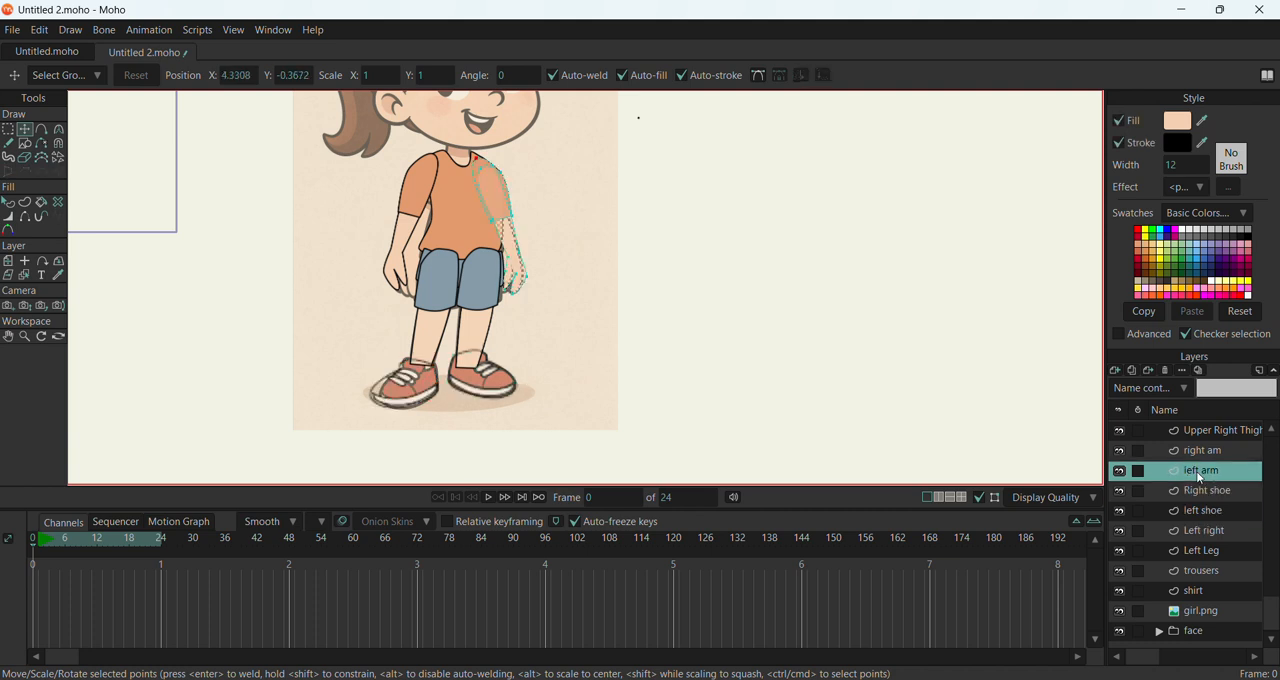
left_click(1204, 454)
scroll(1205, 452, "up", 1)
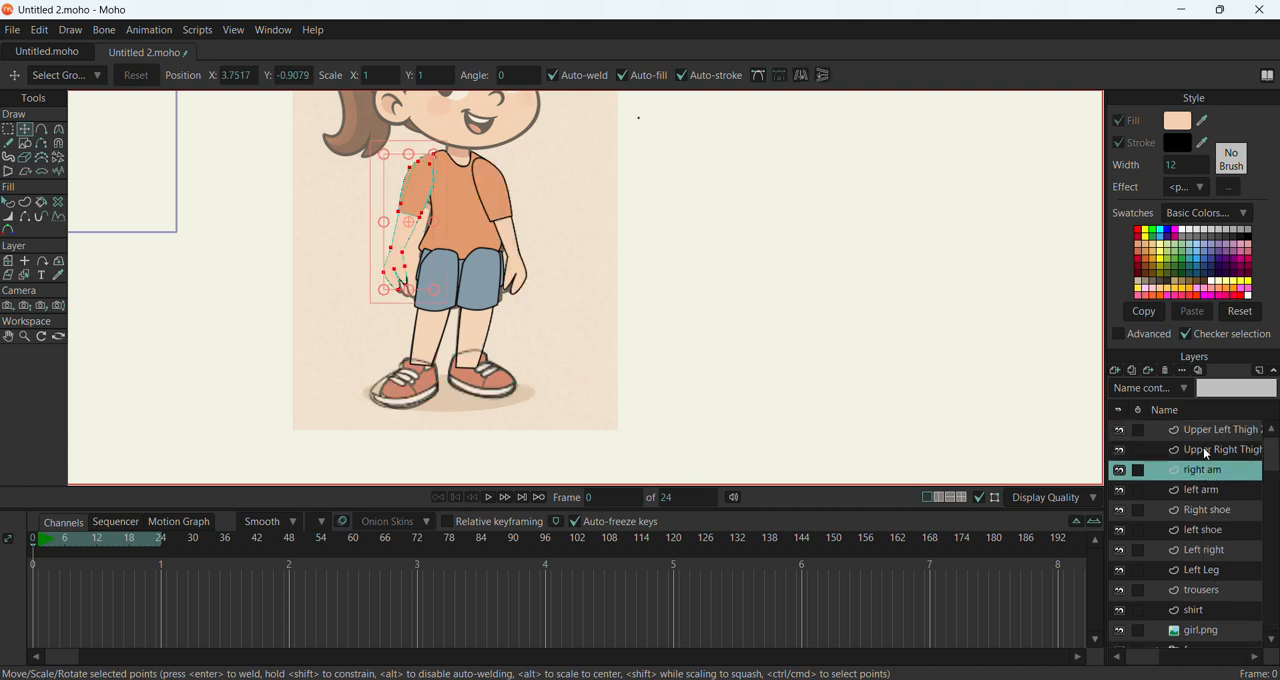
left_click(1206, 531)
left_click(1207, 572)
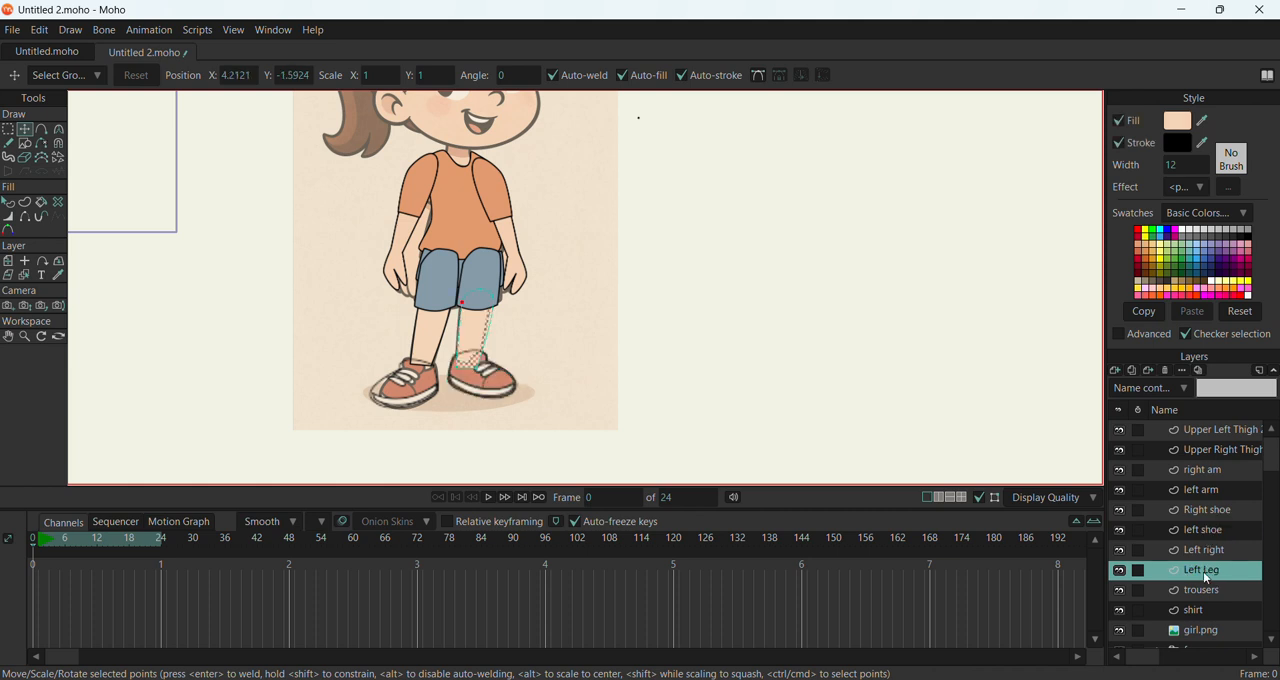
Move the trousers layer to the head of the body layer stack and place the shirt layer above it
left_click(1202, 592)
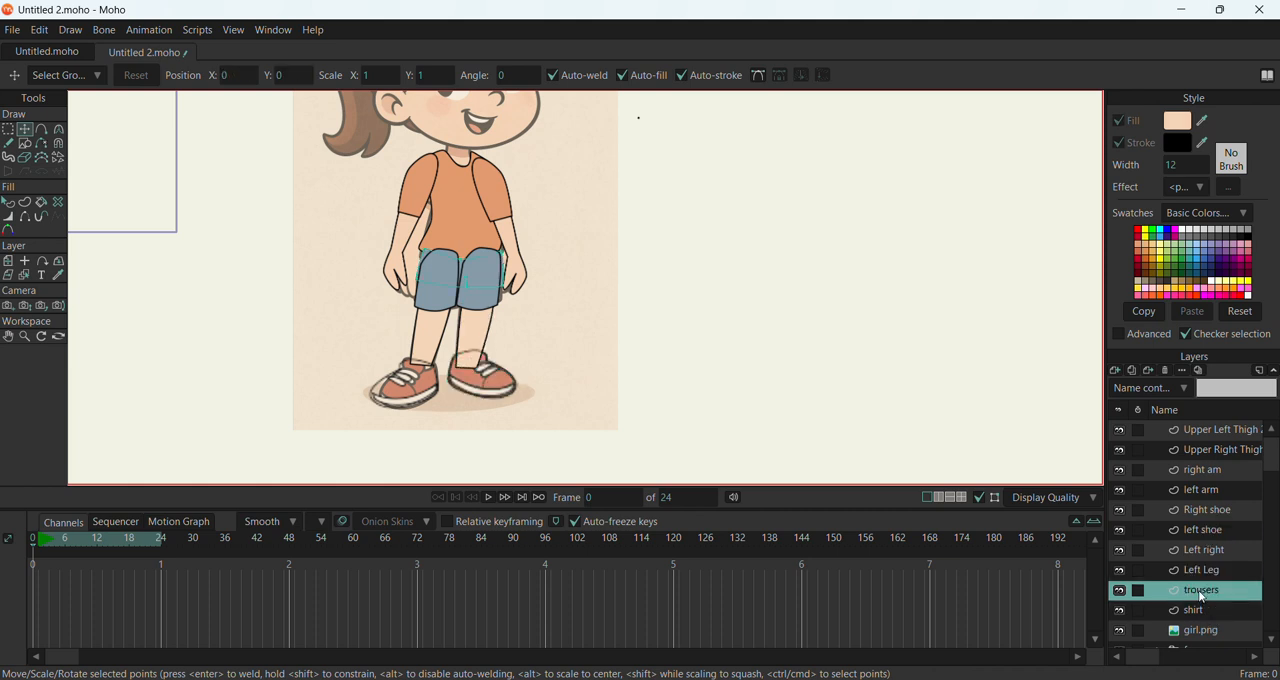
double_click(1202, 594)
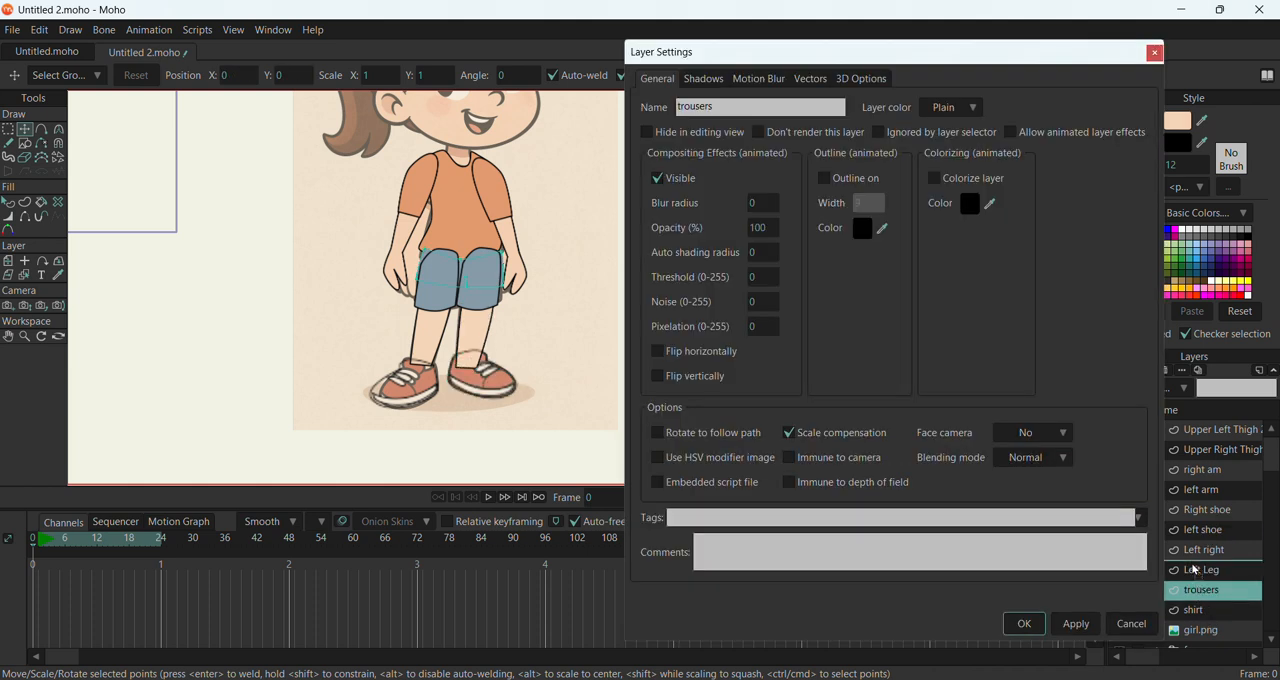
left_click(1024, 623)
left_click_drag(1207, 577, 1207, 430)
scroll(430, 255, "up", 5)
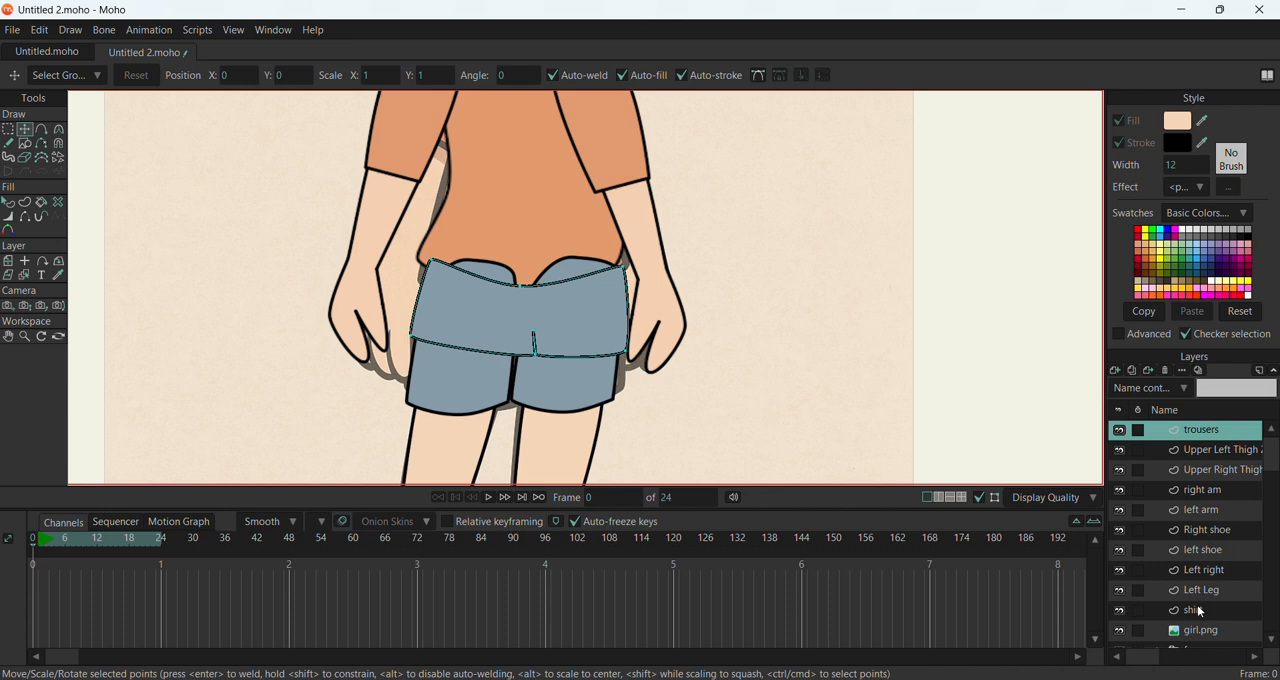
left_click_drag(1197, 605, 1190, 427)
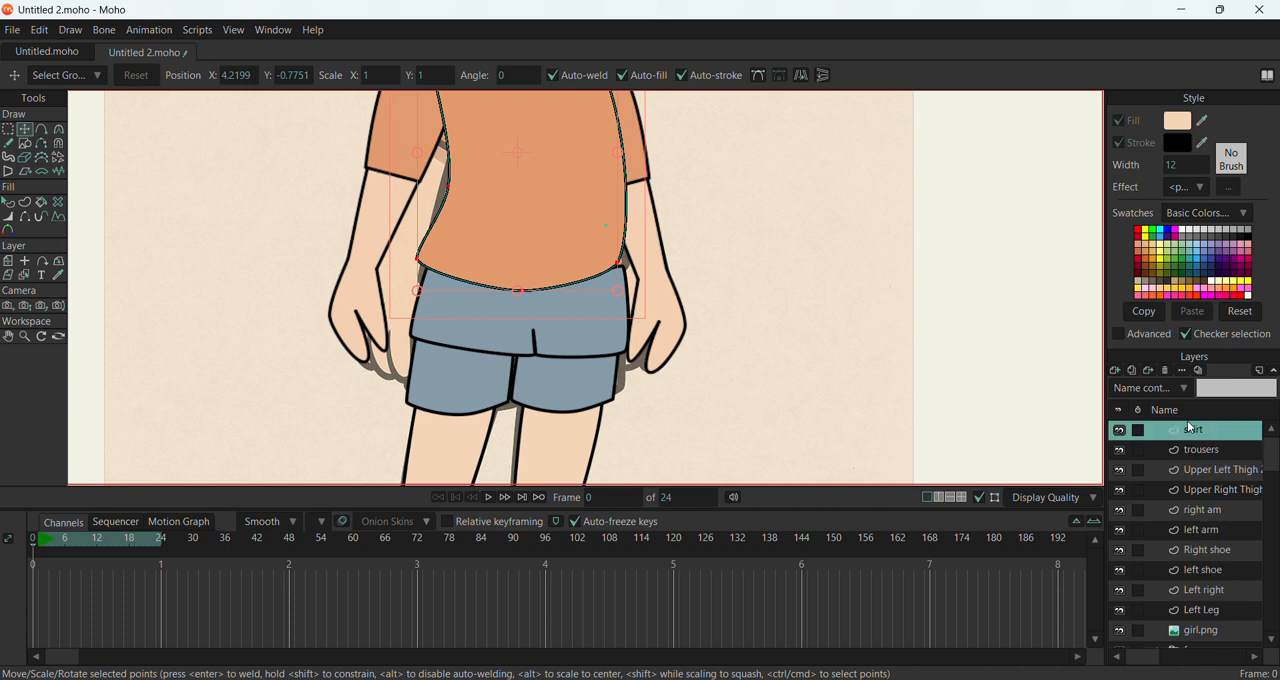
Shift the shirt's two hem corner points so they line up with the side edges of the trousers' waist
left_click(621, 264)
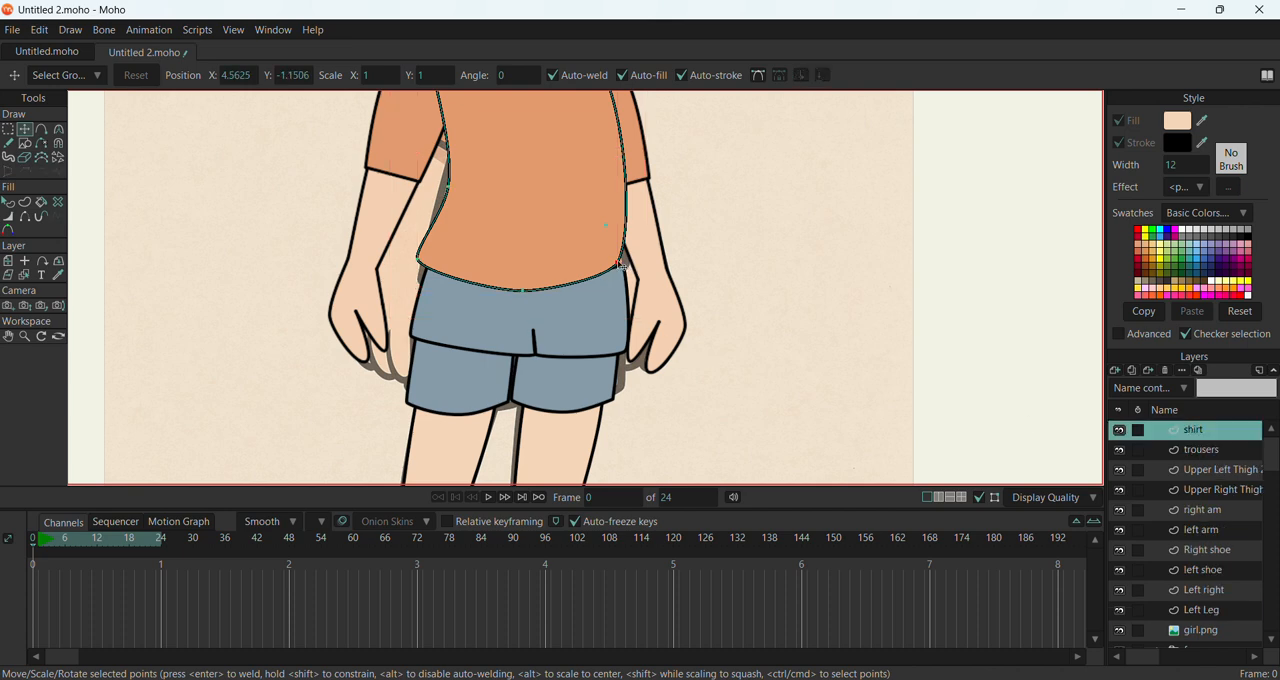
left_click_drag(622, 266, 627, 268)
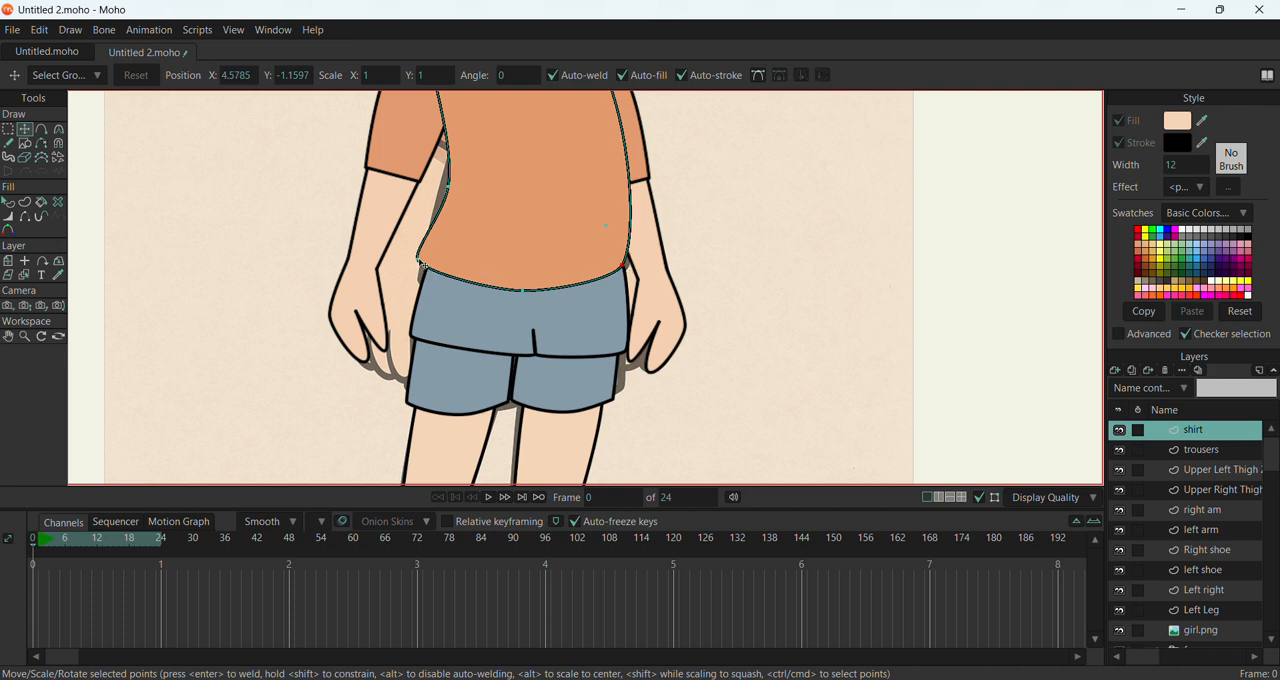
left_click_drag(419, 260, 424, 264)
scroll(424, 265, "down", 3)
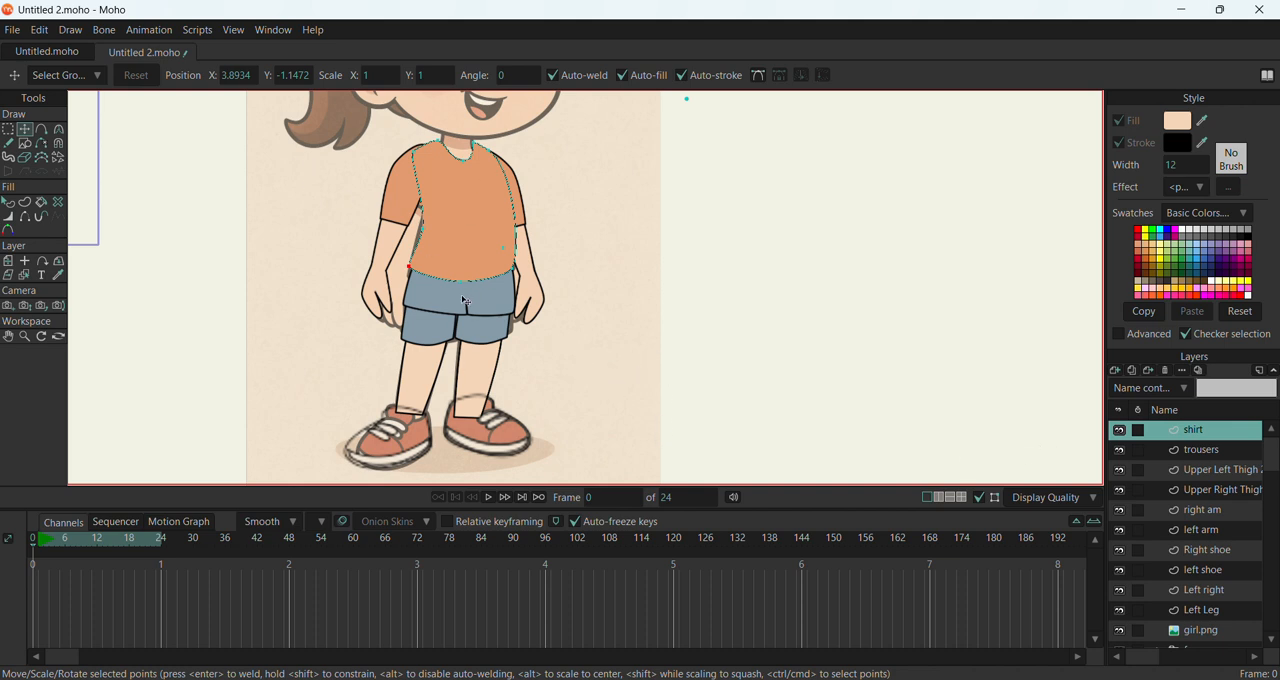
scroll(465, 300, "down", 2)
scroll(1210, 610, "down", 1)
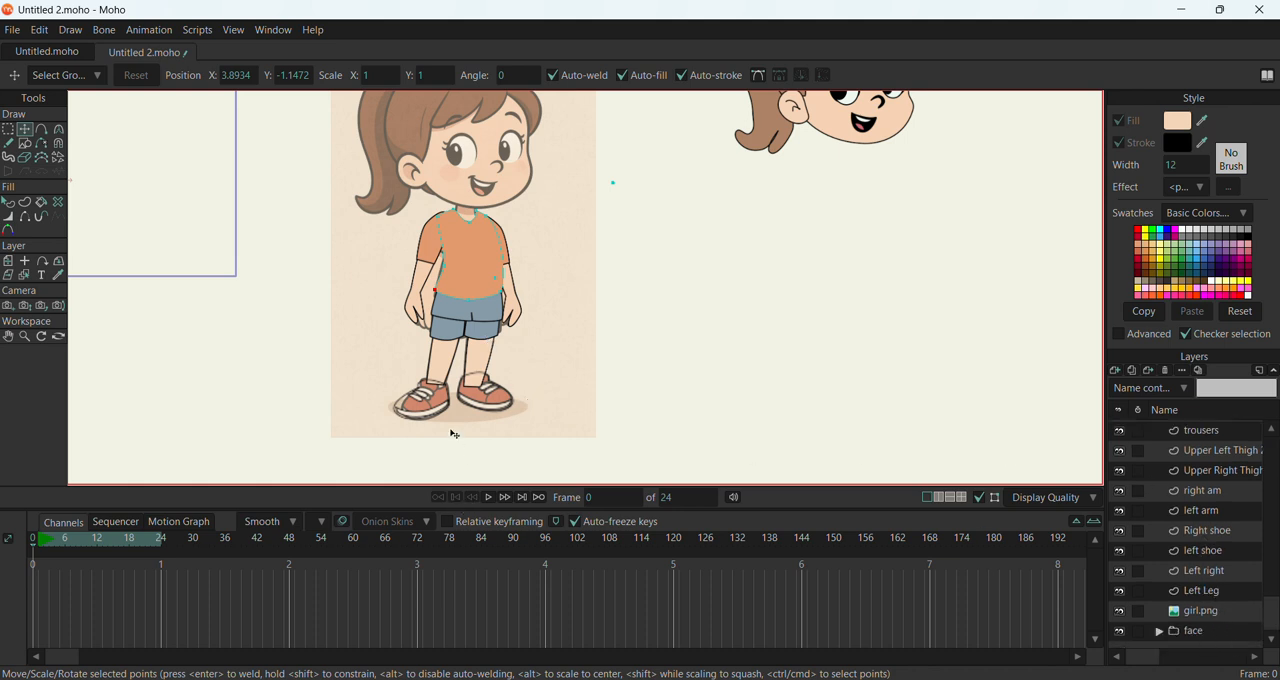
Examine the girl's ankles and shoes up close by selecting the Left Leg and left shoe layers in turn
scroll(455, 434, "up", 4)
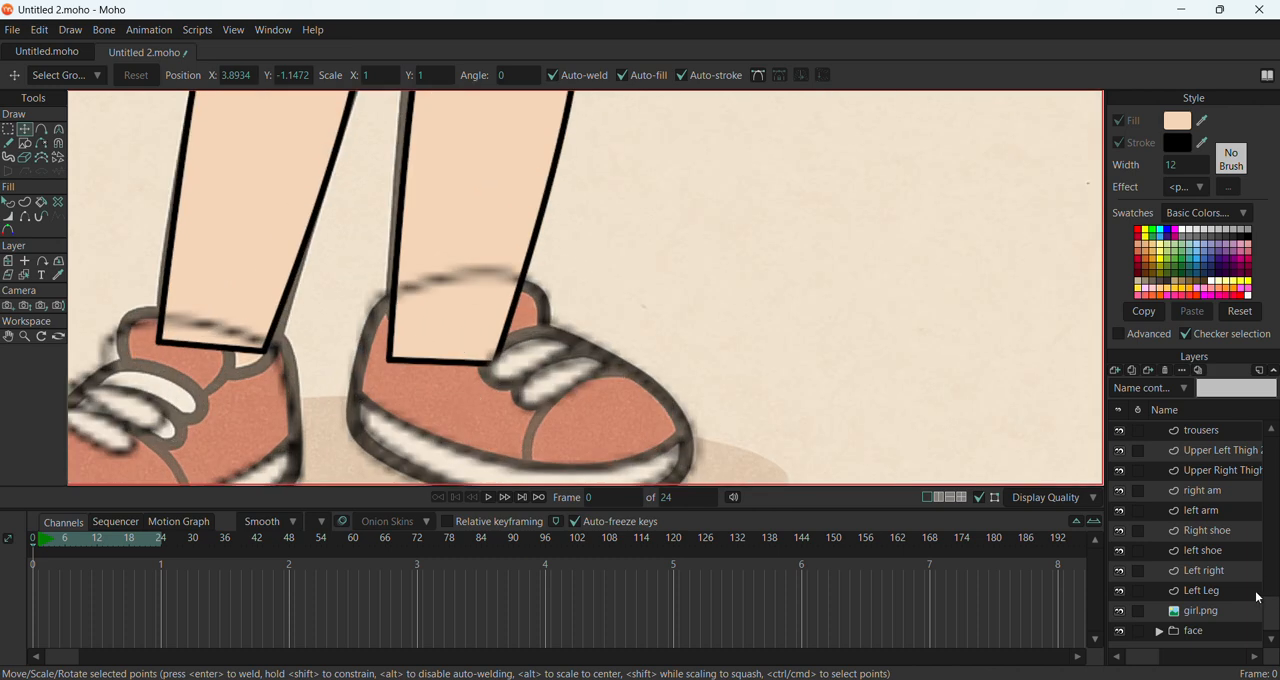
scroll(1220, 459, "up", 1)
scroll(1218, 520, "down", 1)
left_click(1215, 592)
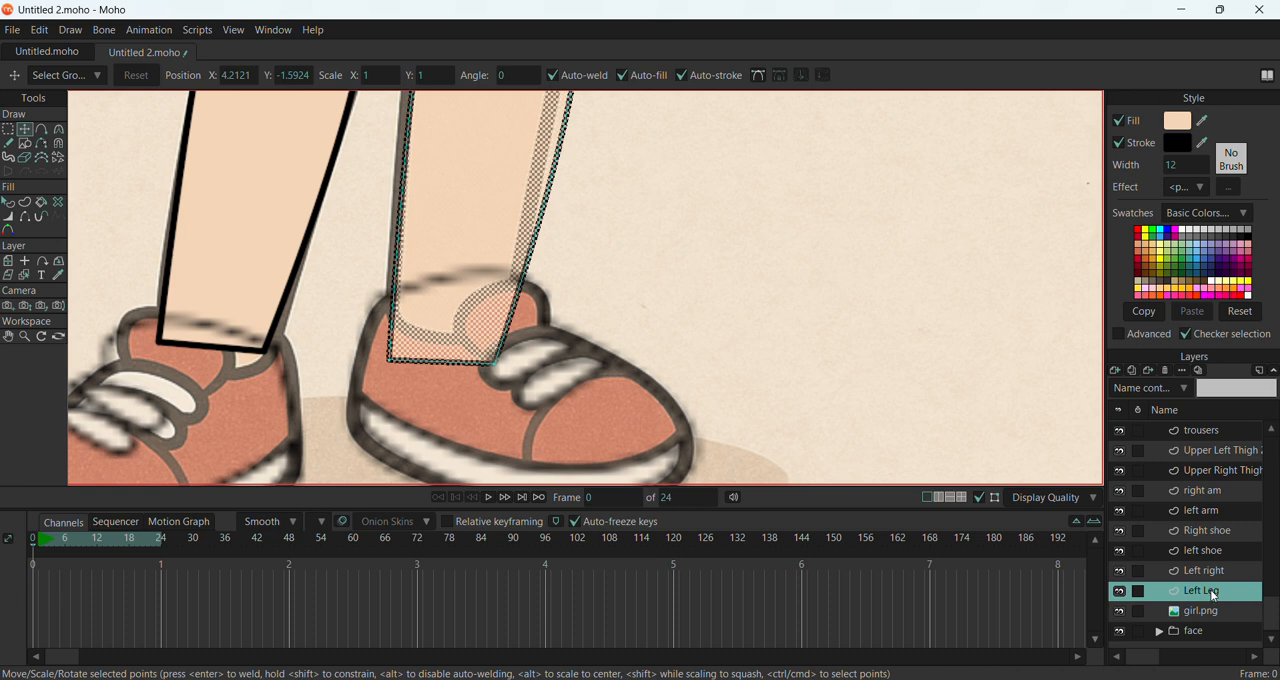
scroll(1205, 549, "up", 1)
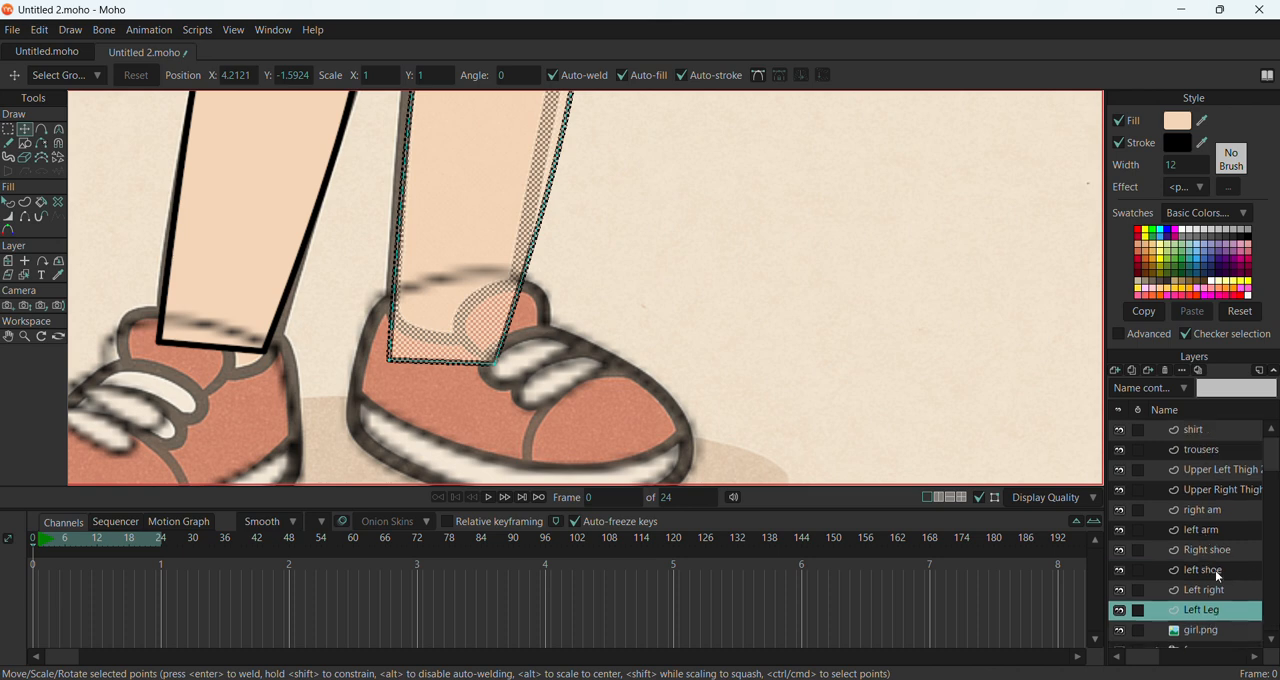
left_click(1215, 572)
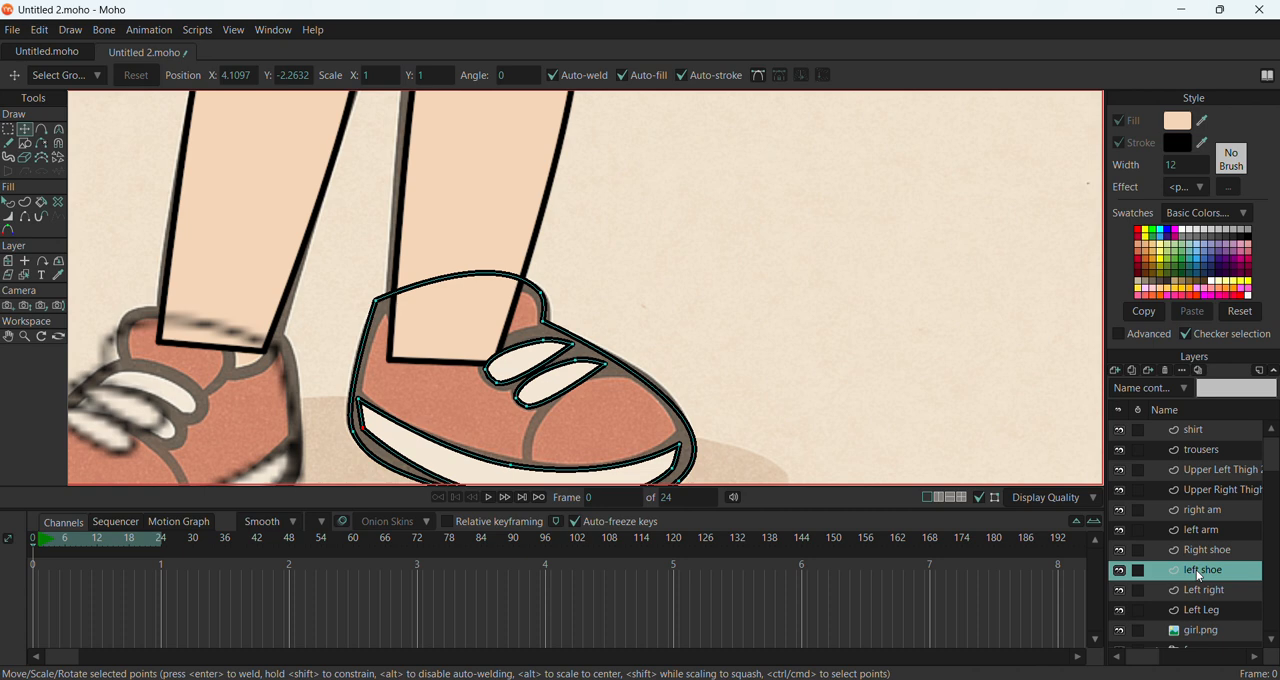
double_click(1199, 576)
left_click(1215, 614)
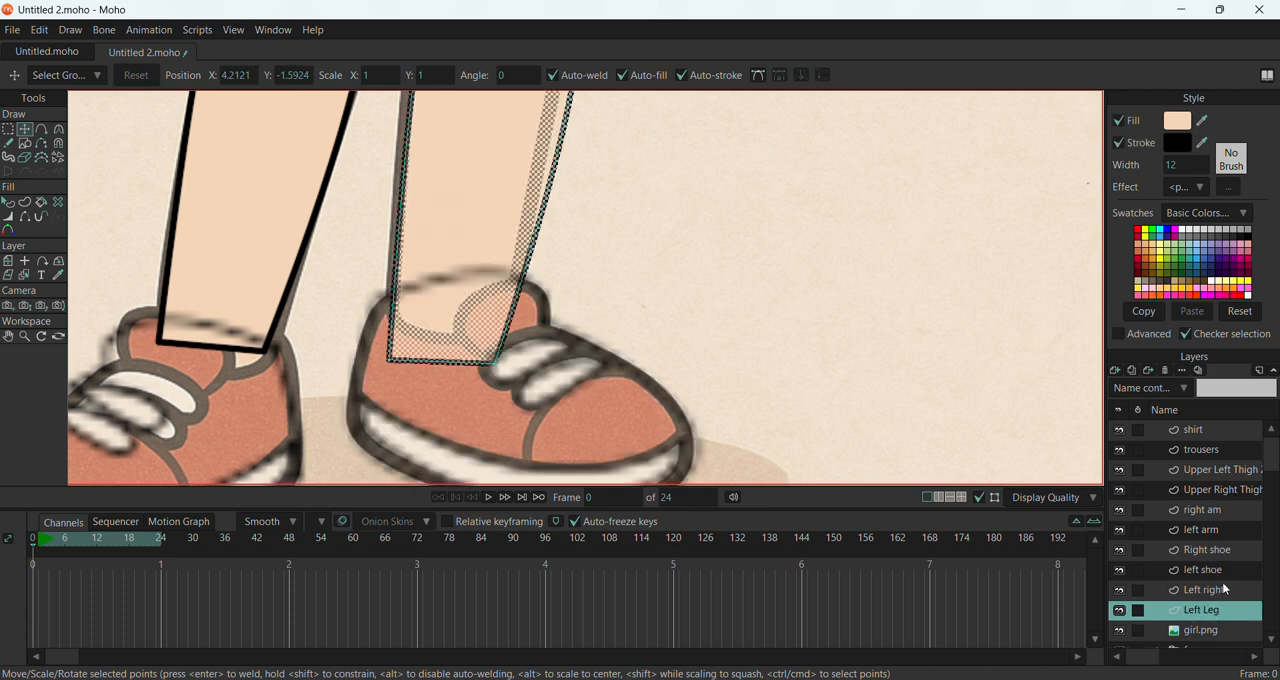
left_click(1213, 573)
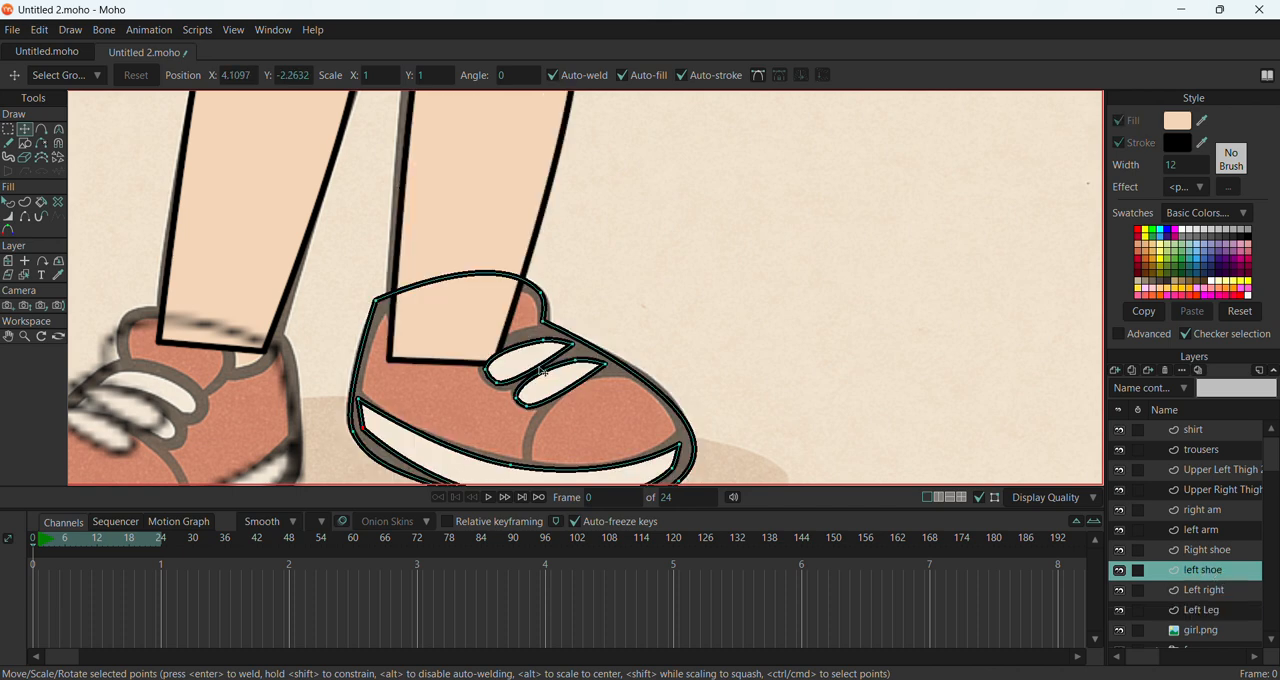
Hide the girl.png reference image and fill the main outline shape of the left shoe with dark red
scroll(543, 372, "down", 5)
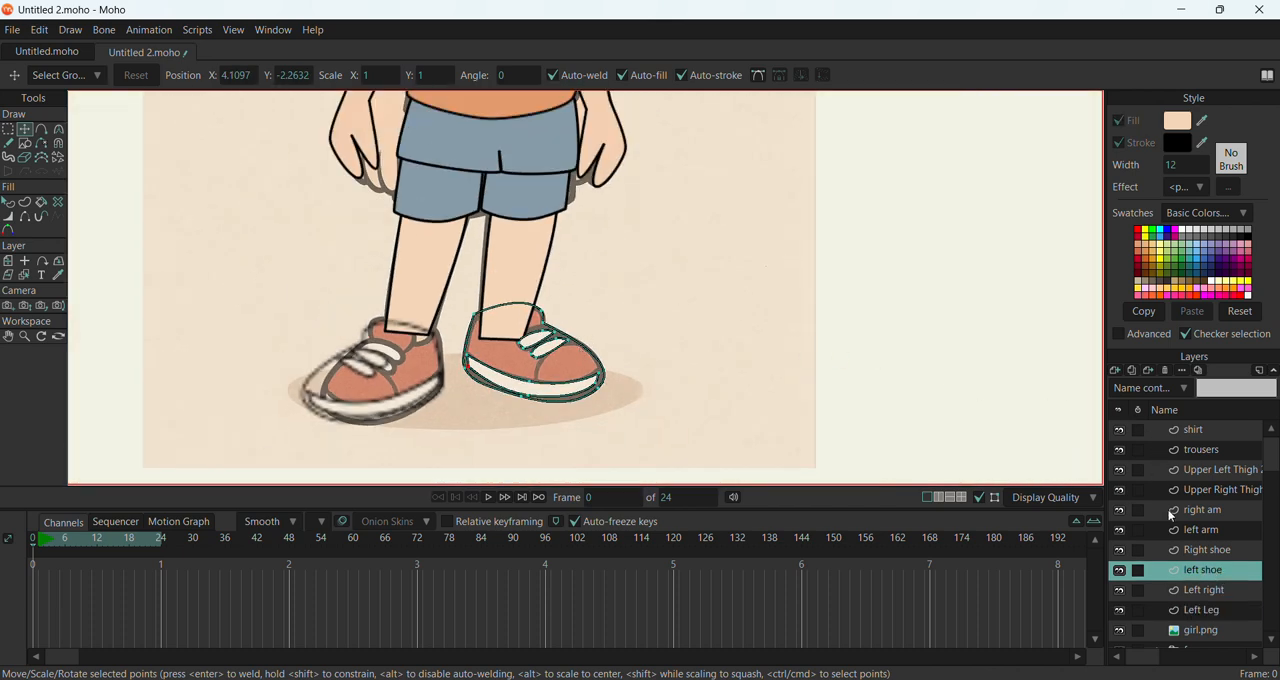
left_click(1121, 632)
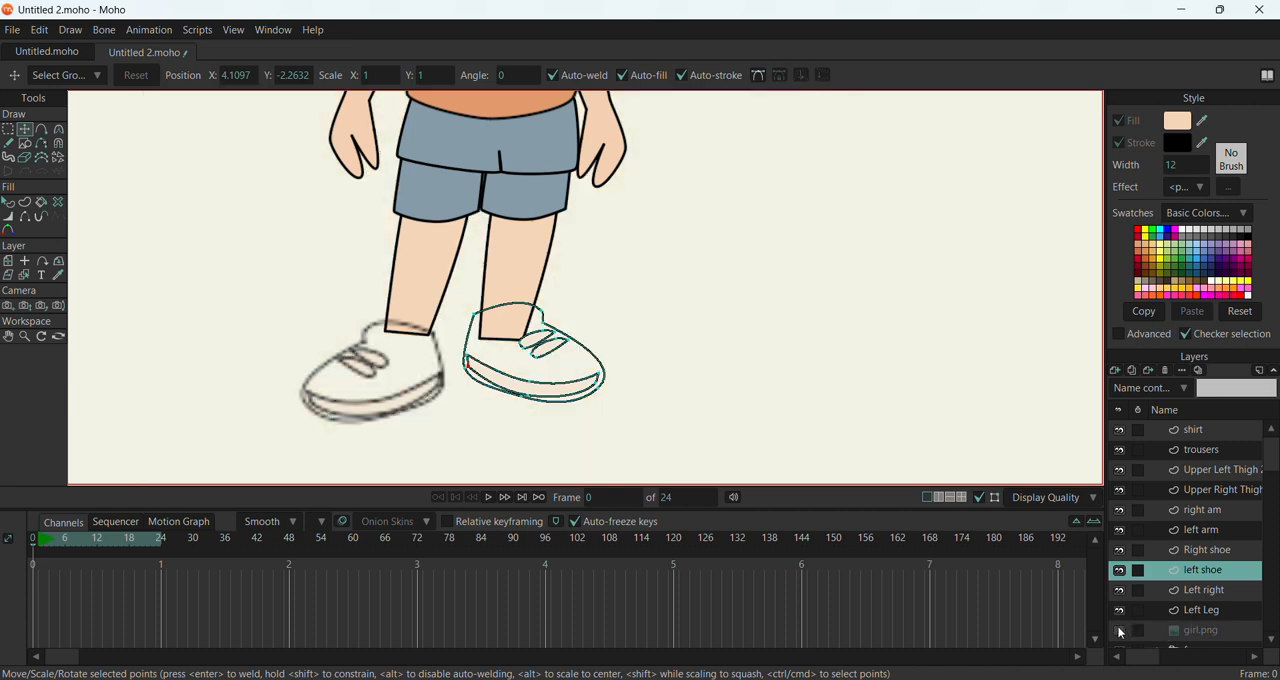
left_click(597, 363)
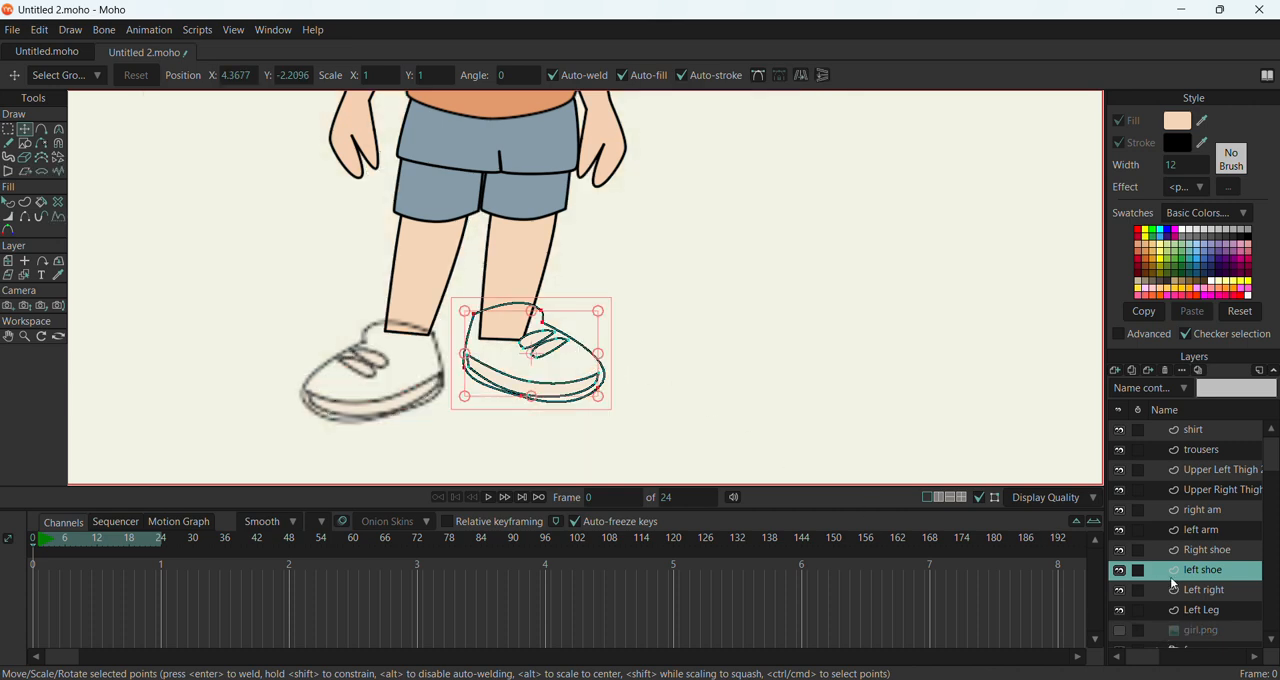
scroll(510, 382, "up", 5)
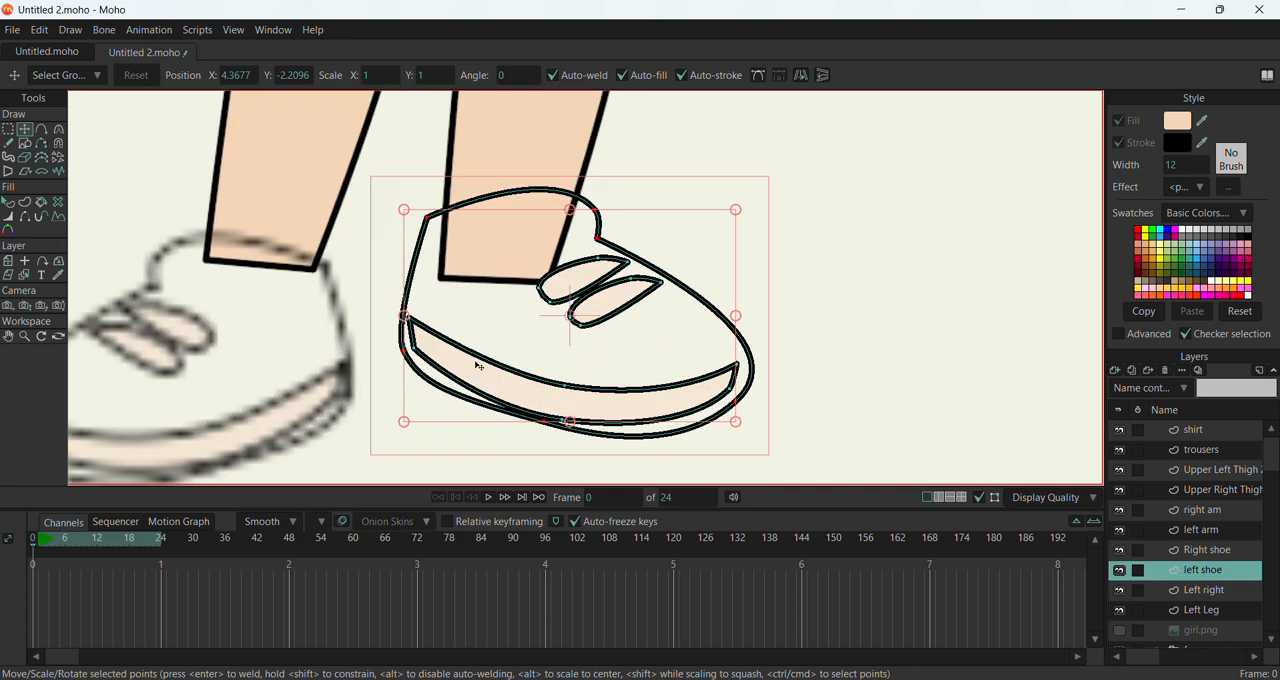
left_click(8, 202)
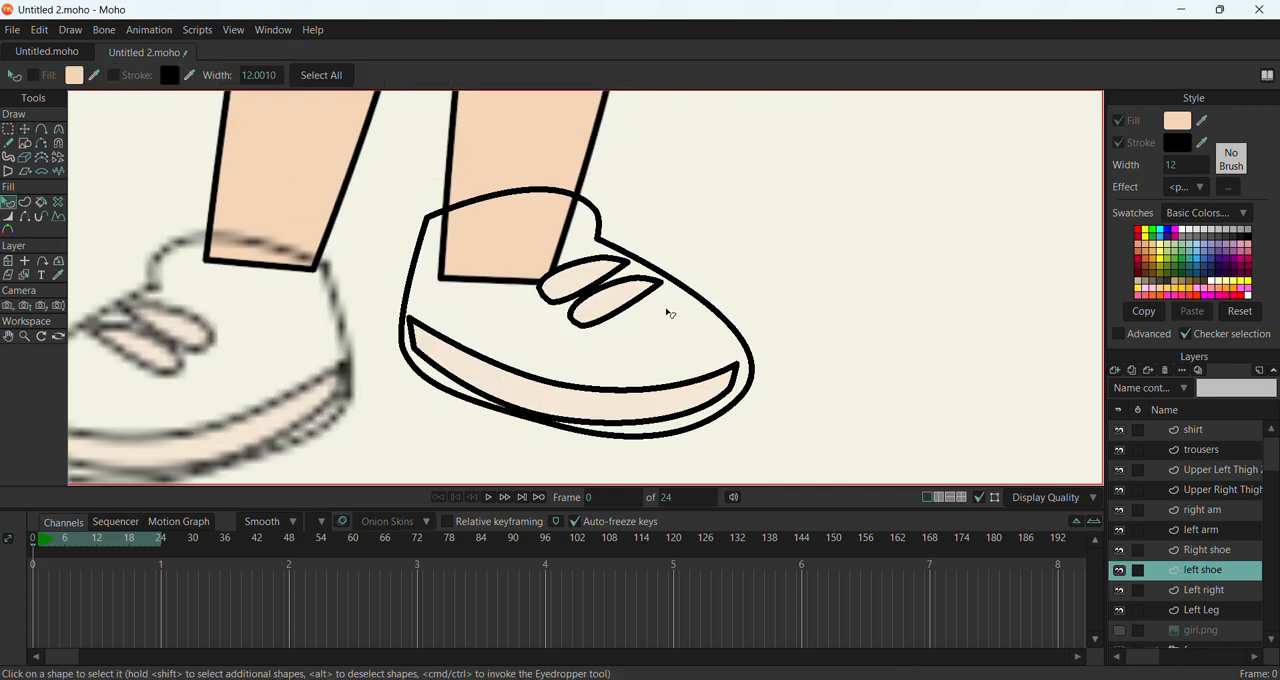
left_click(700, 298)
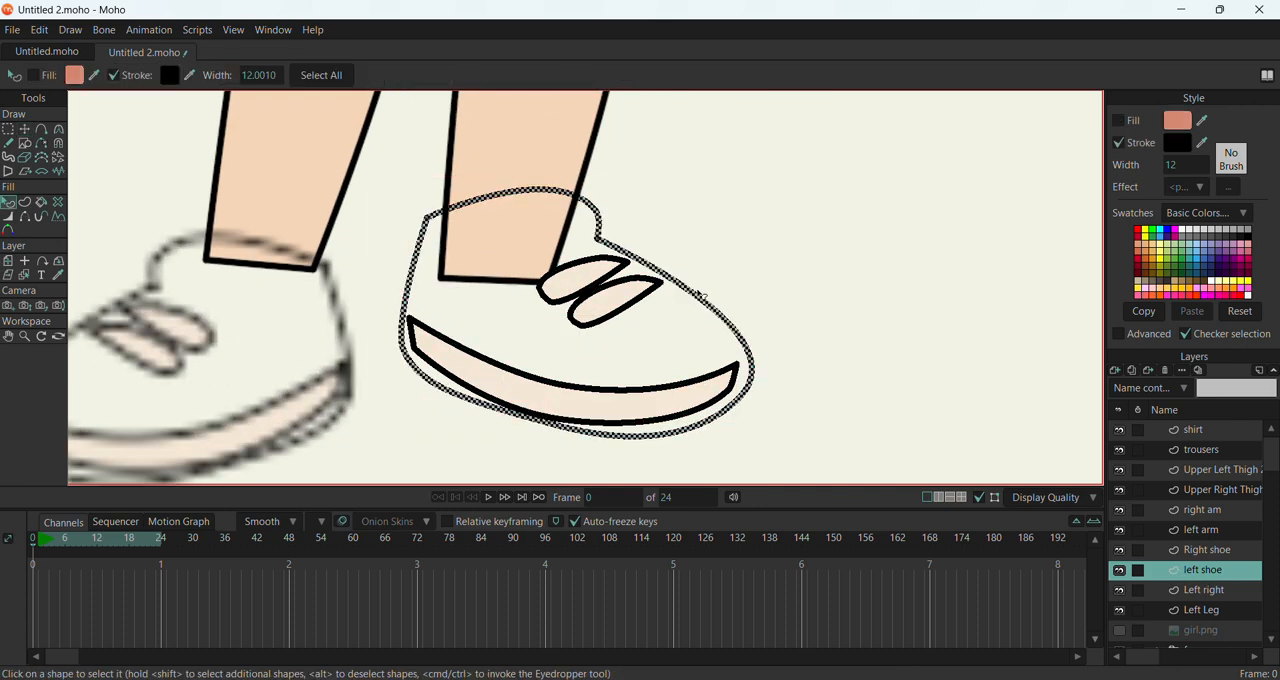
left_click(1140, 274)
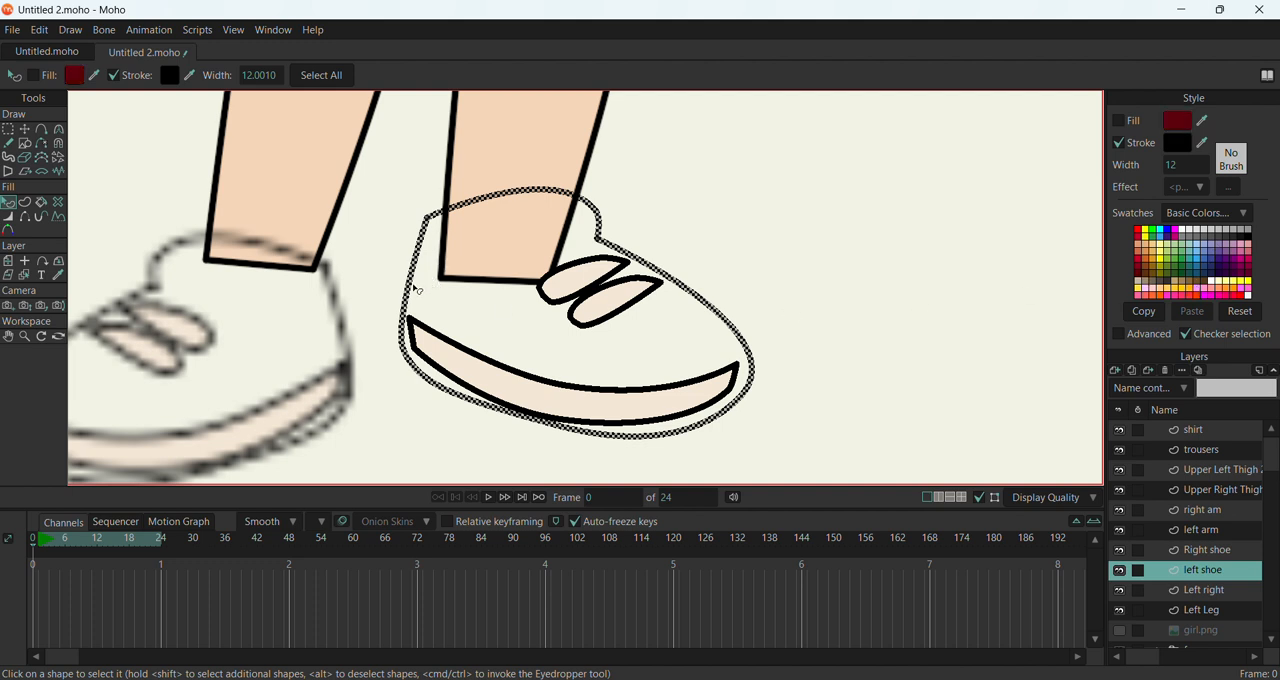
left_click(1119, 121)
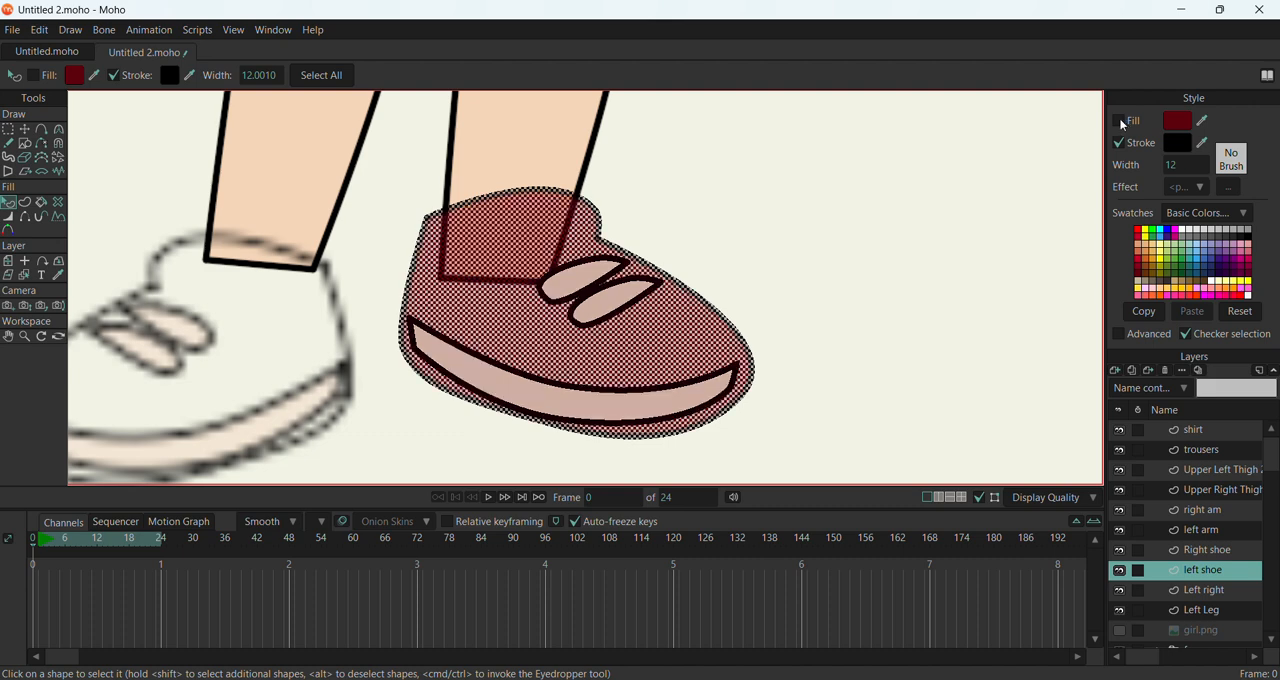
scroll(812, 261, "down", 3)
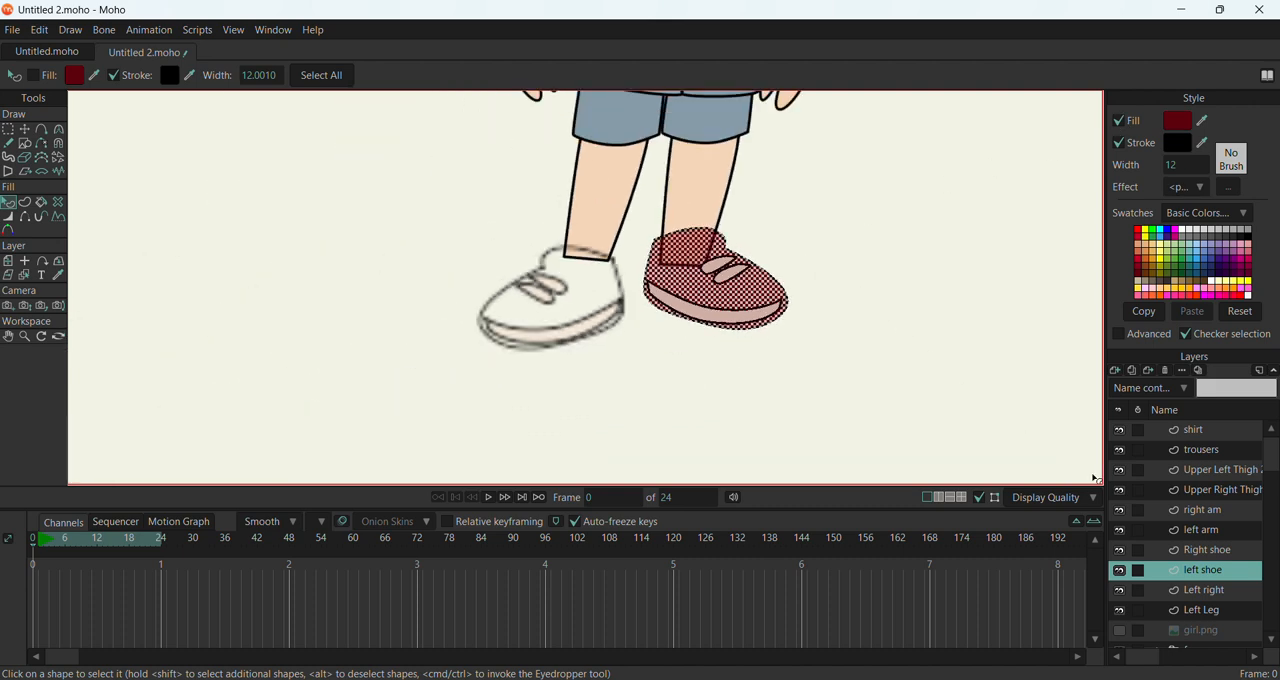
Check the Right shoe and left shoe layers and pick the outline shape of the unfilled shoe
left_click(1208, 552)
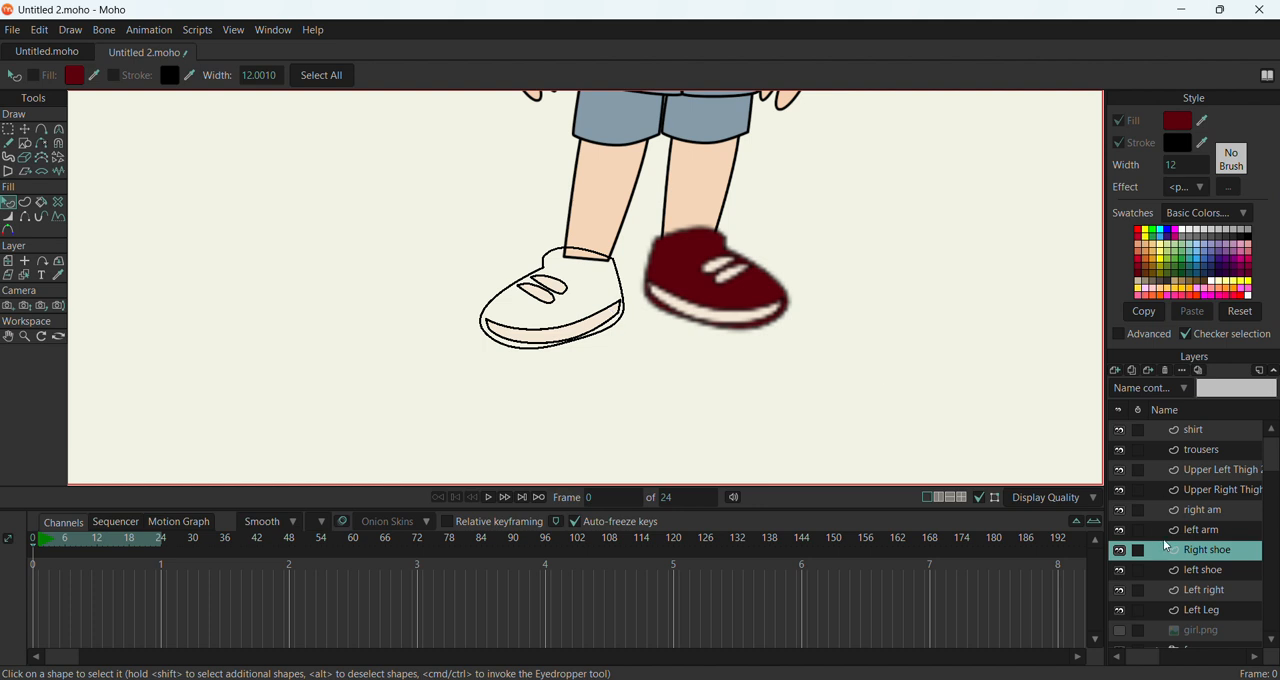
left_click(1205, 570)
left_click(548, 270)
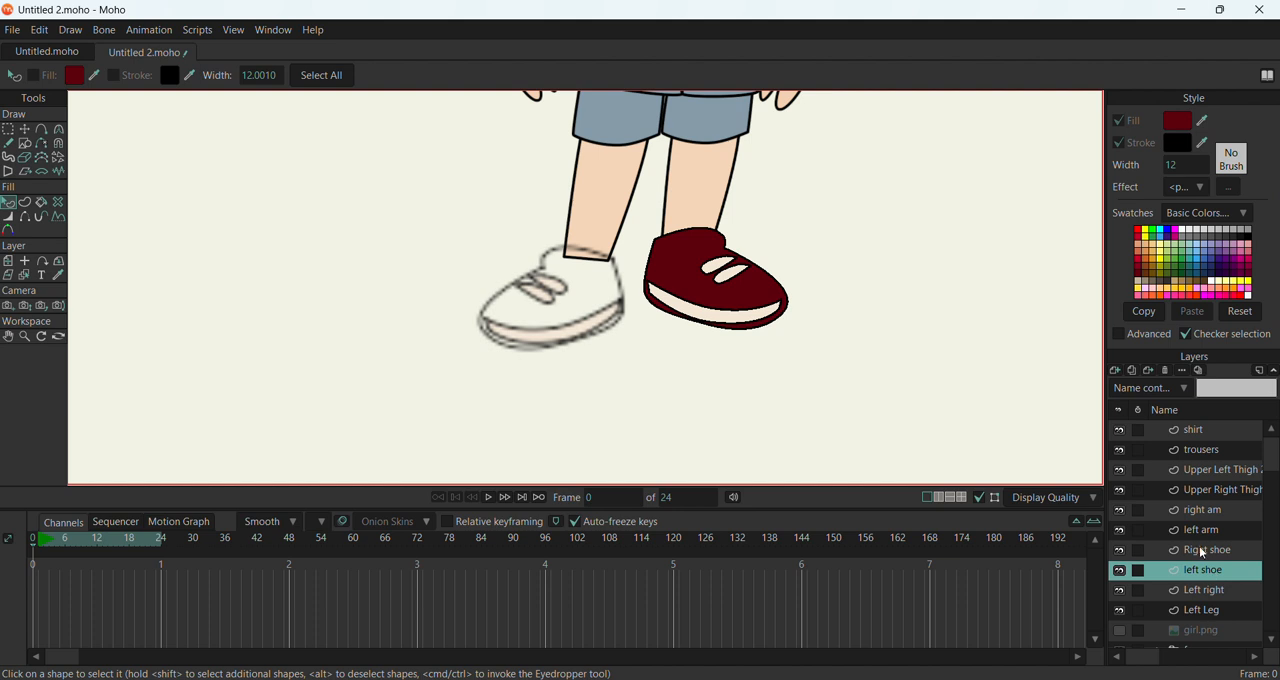
Nudge the left shoe's points slightly to the right, to about X 4.3704
left_click(1203, 550)
left_click(1208, 572)
left_click(24, 129)
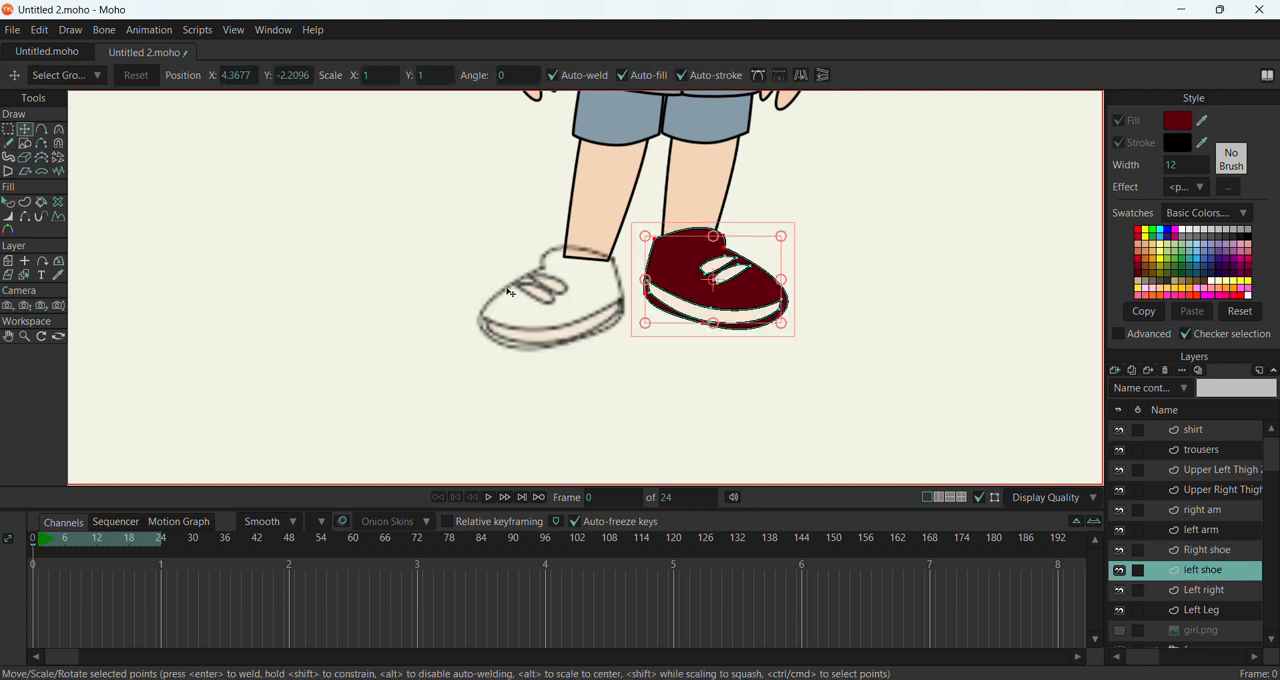
key("Right")
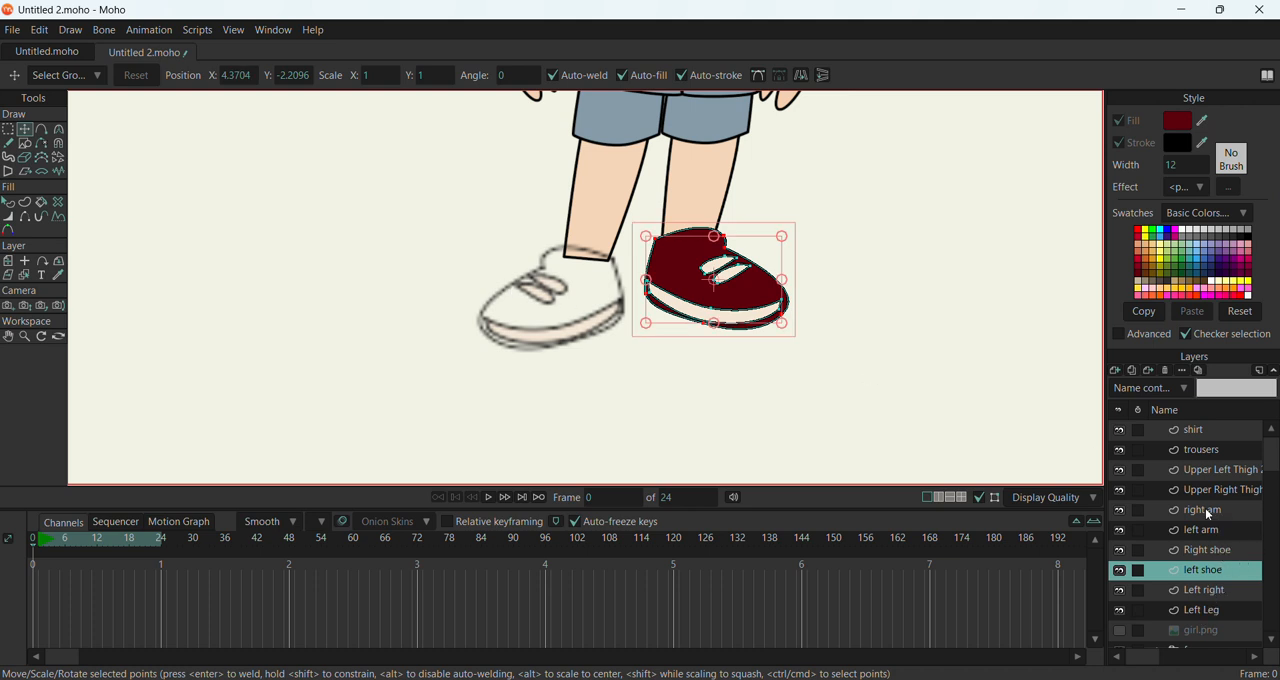
Fill the Right shoe layer's main shape with the dark red sampled from the left shoe
scroll(1213, 540, "down", 1)
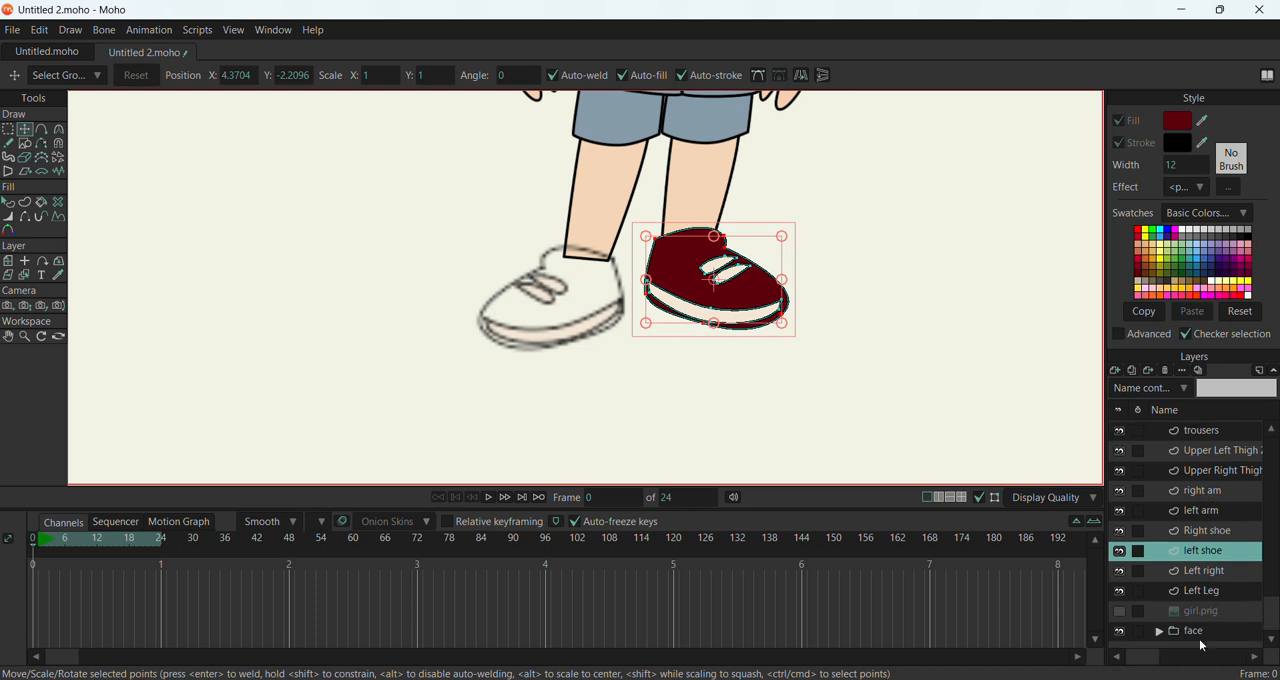
left_click(1207, 531)
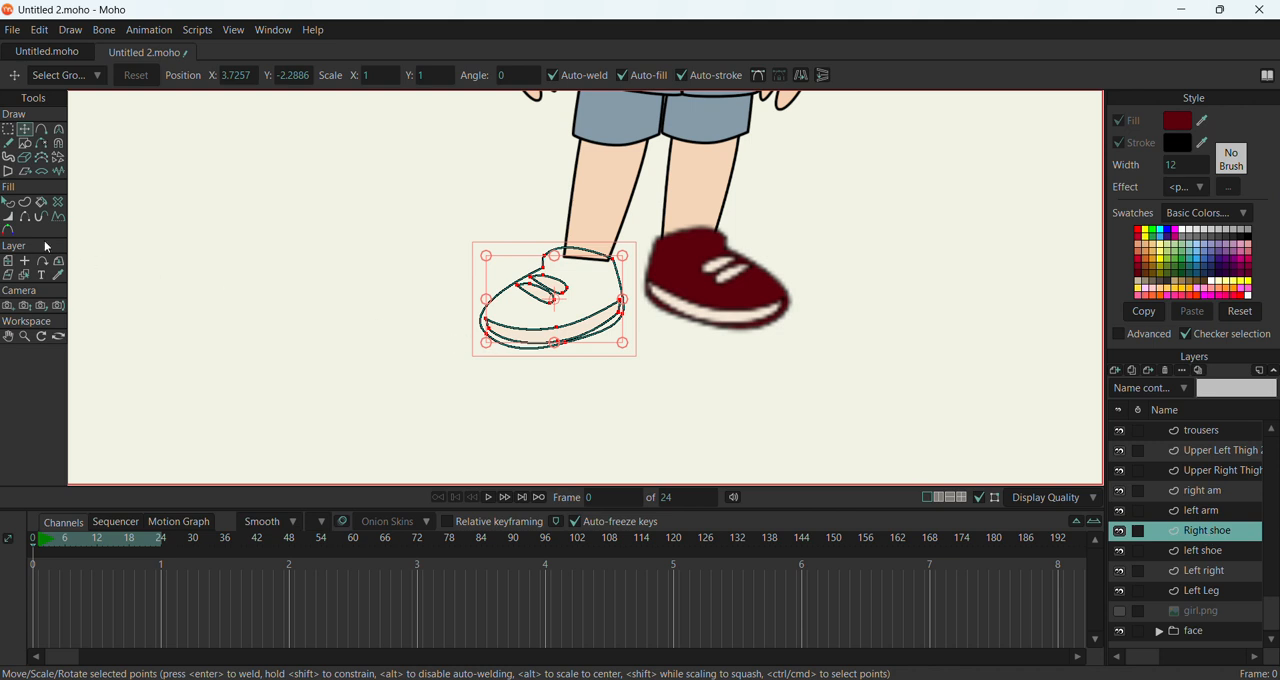
left_click(8, 202)
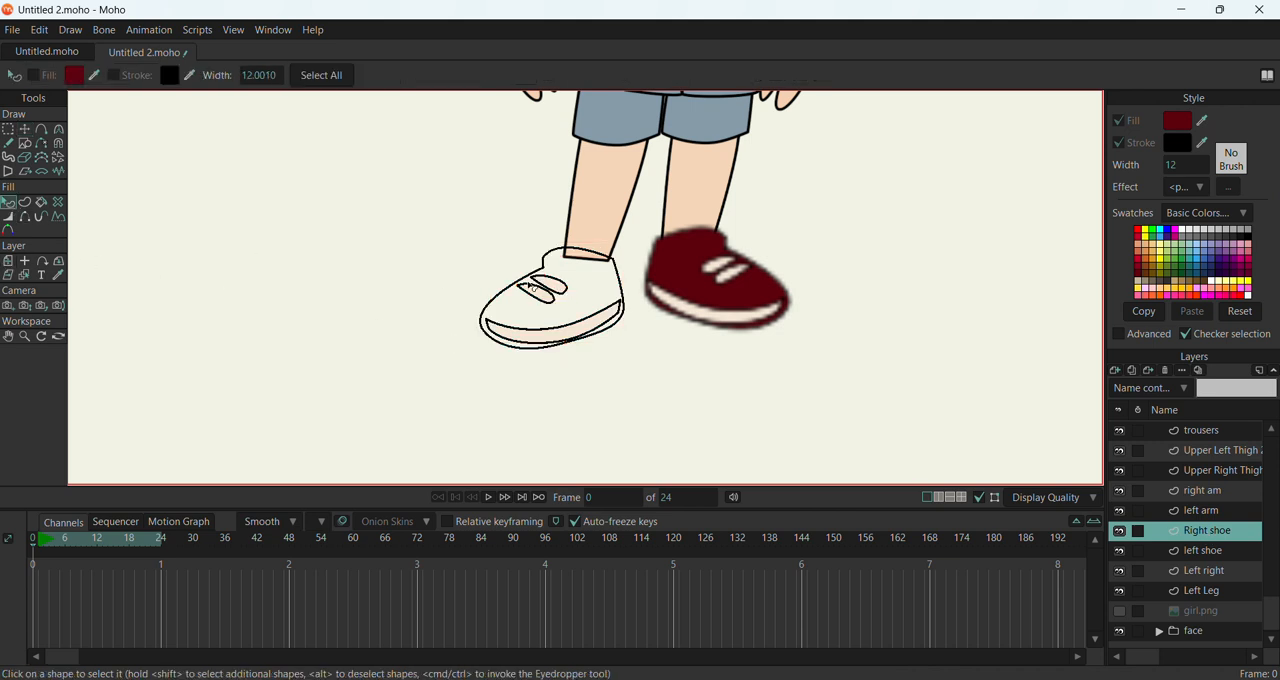
left_click(532, 287)
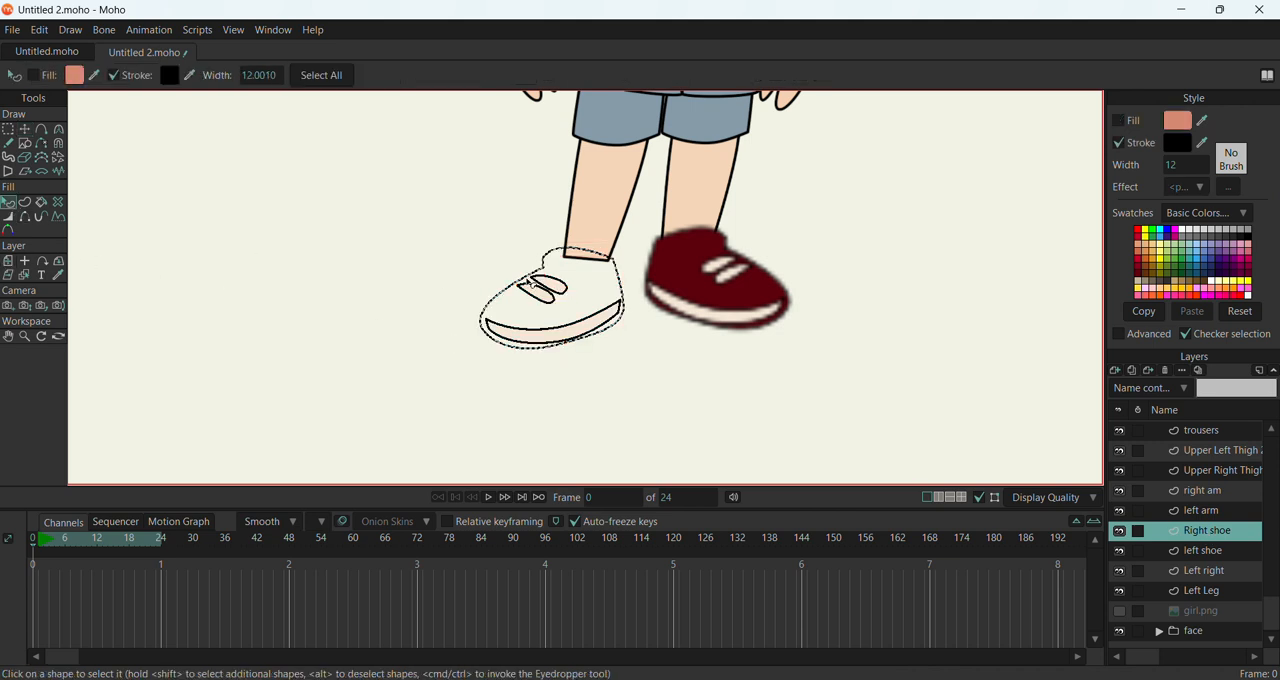
left_click(1119, 121)
left_click_drag(1202, 121, 758, 290)
Show the girl.png reference image behind the drawn body
scroll(487, 351, "down", 5)
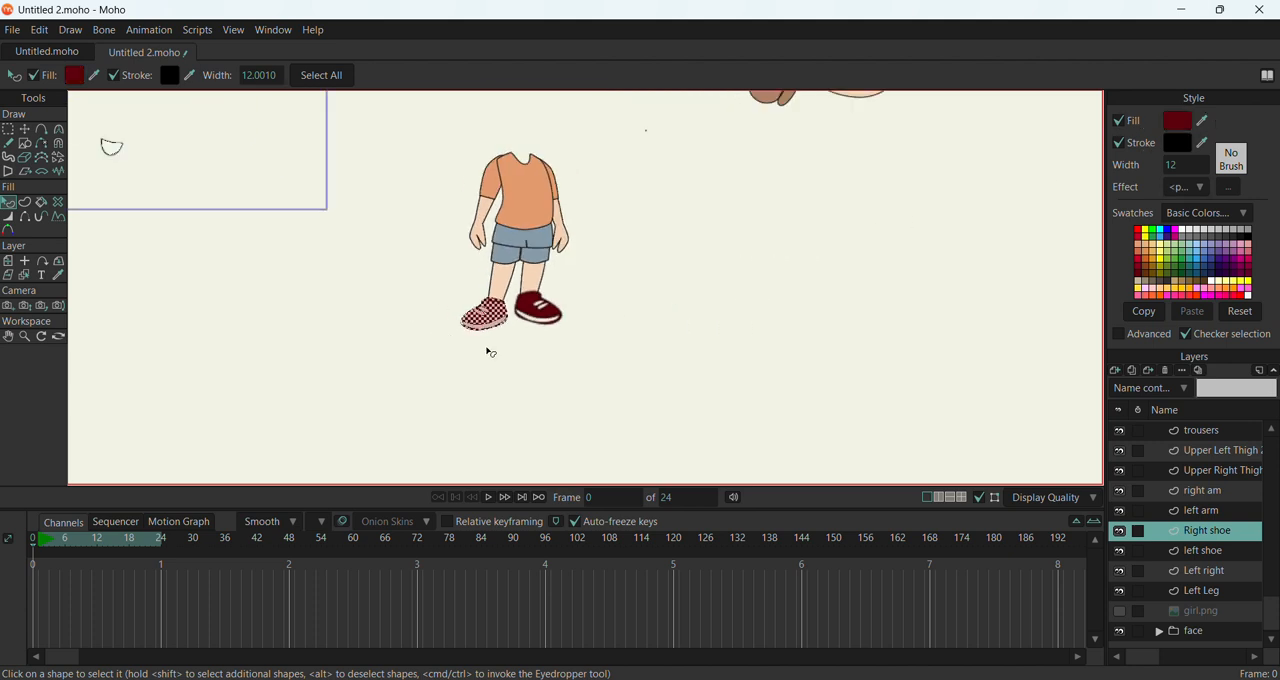
left_click(1222, 452)
scroll(1213, 489, "up", 1)
scroll(711, 386, "down", 5)
scroll(737, 286, "up", 3)
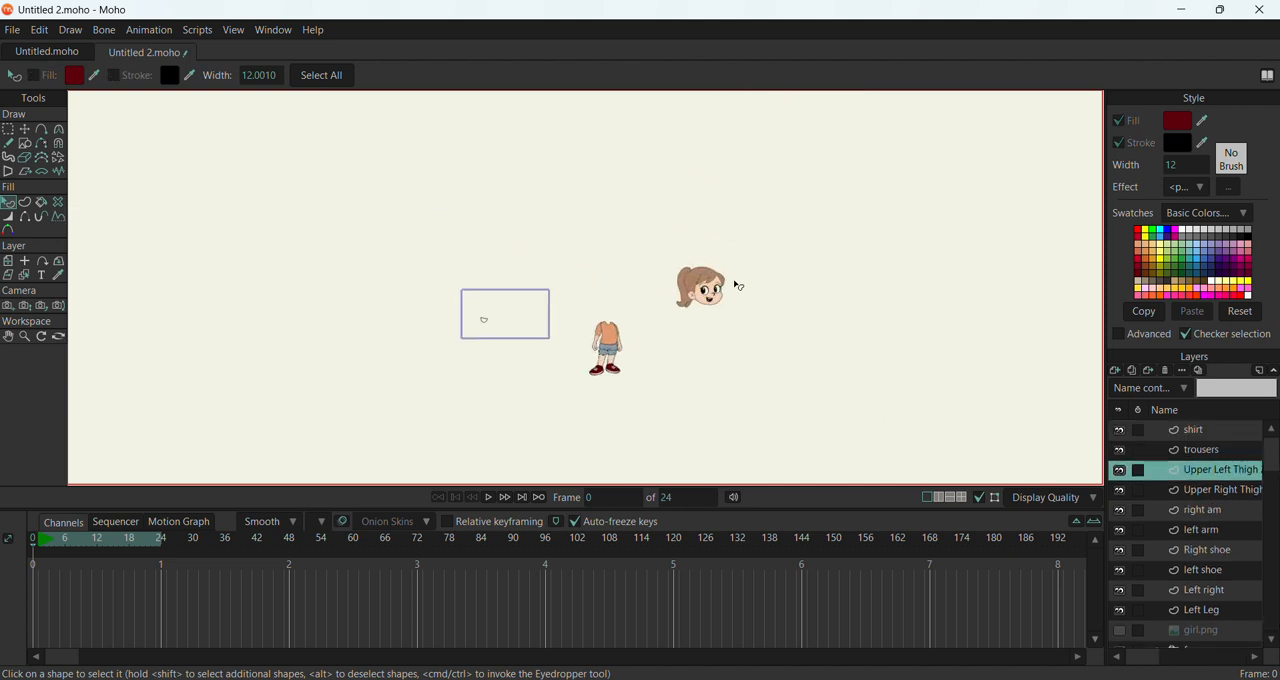
scroll(470, 415, "up", 2)
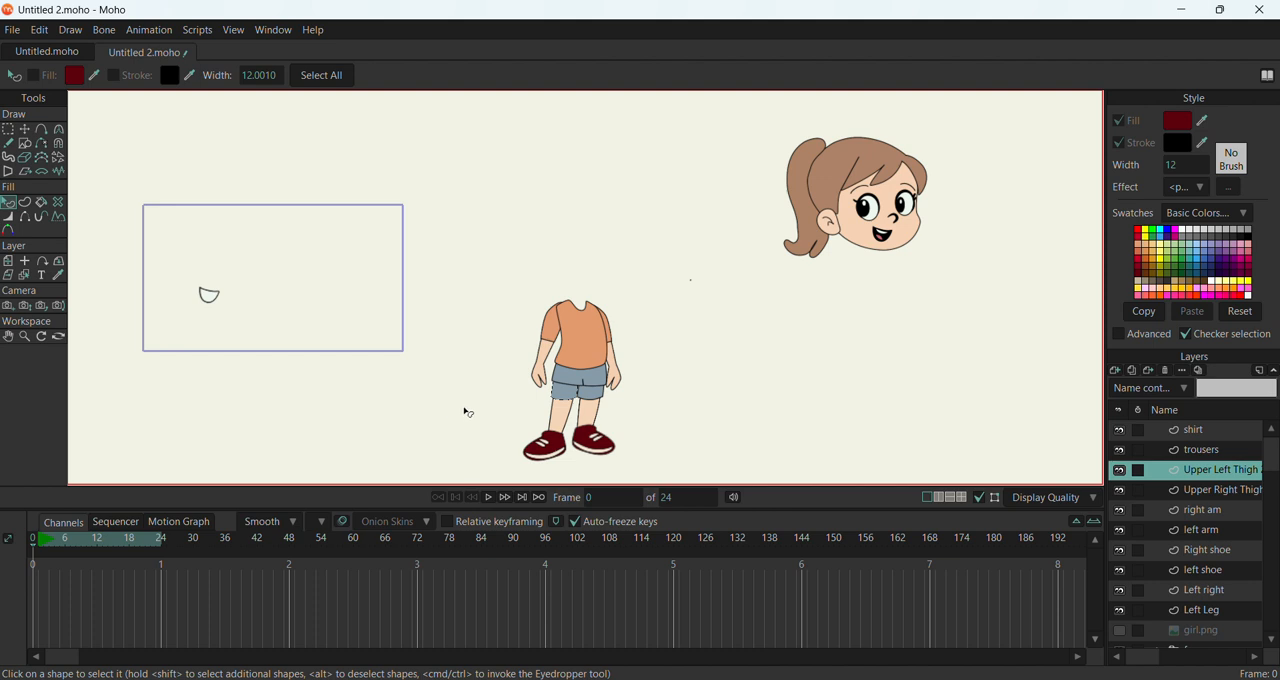
scroll(1230, 590, "down", 1)
left_click(1120, 611)
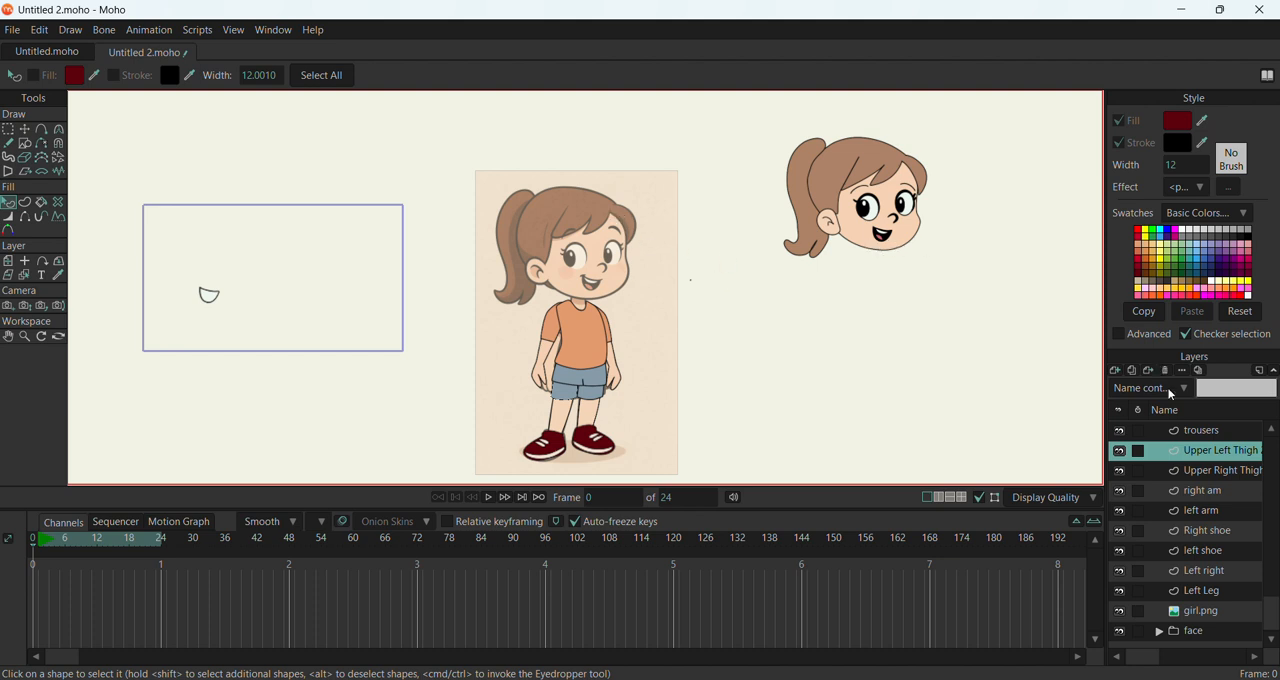
Move the face group onto the reference head above the body, at about X 5.16, Y 0.19
scroll(1214, 495, "up", 1)
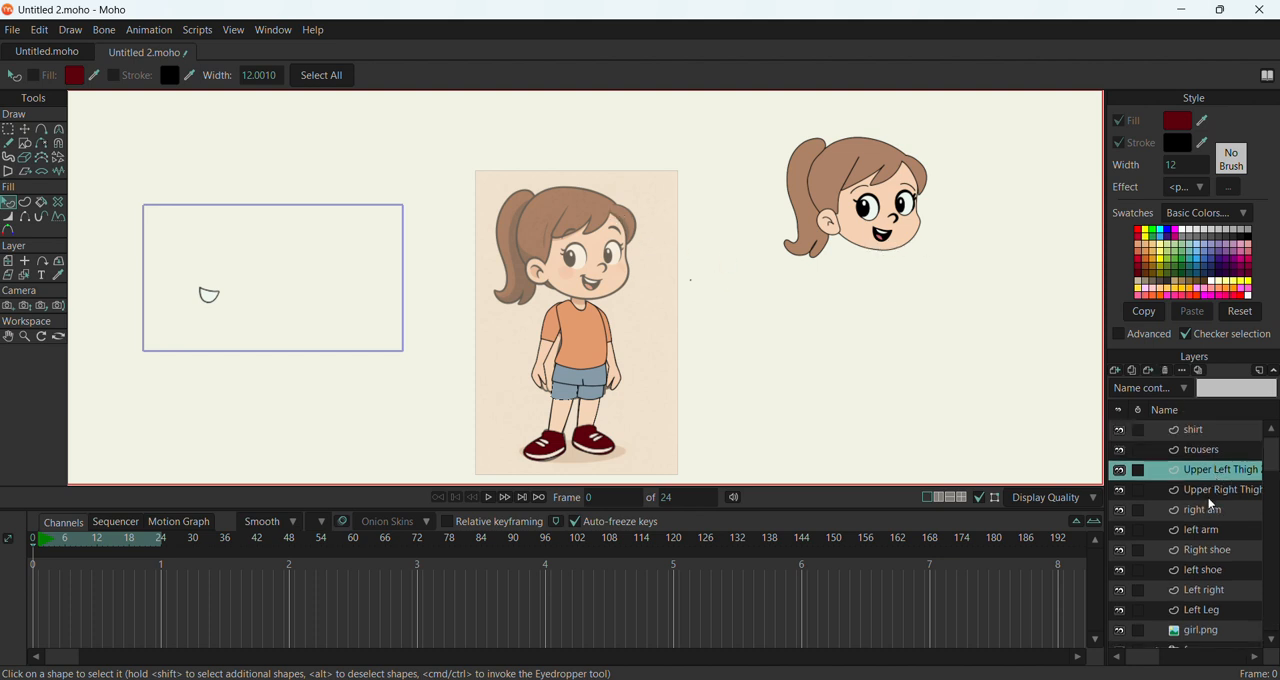
scroll(1213, 508, "down", 1)
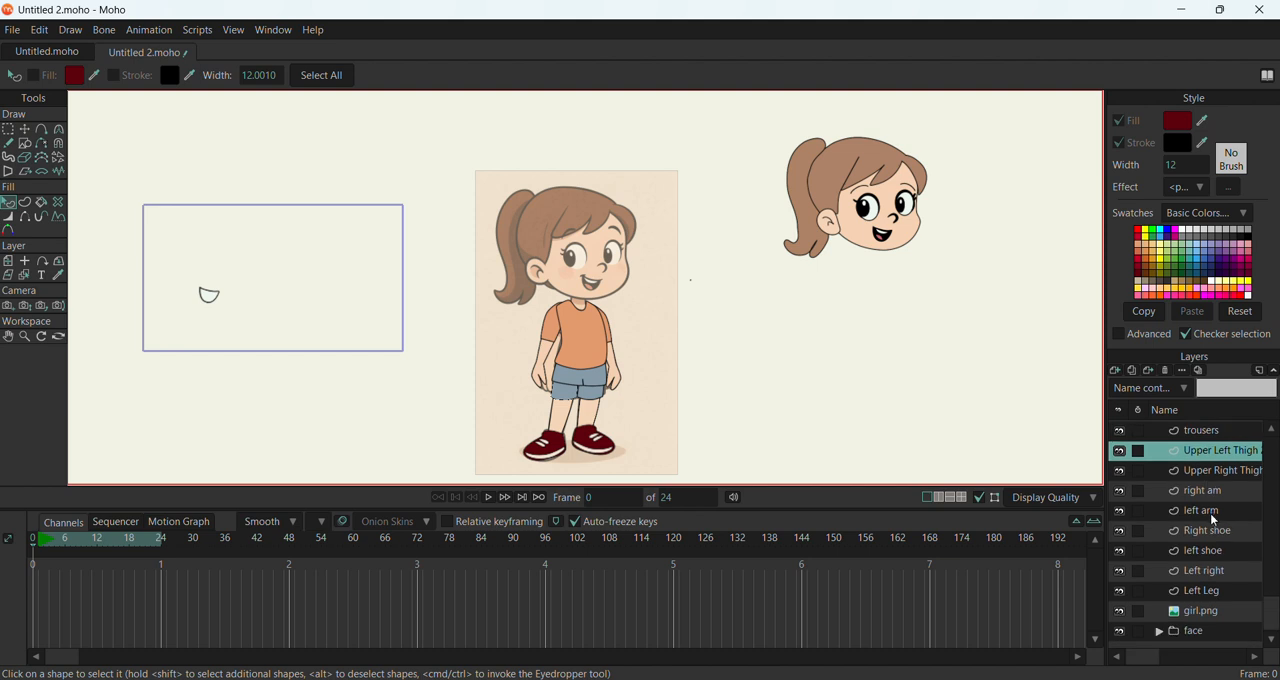
left_click(1203, 634)
left_click_drag(930, 236, 640, 286)
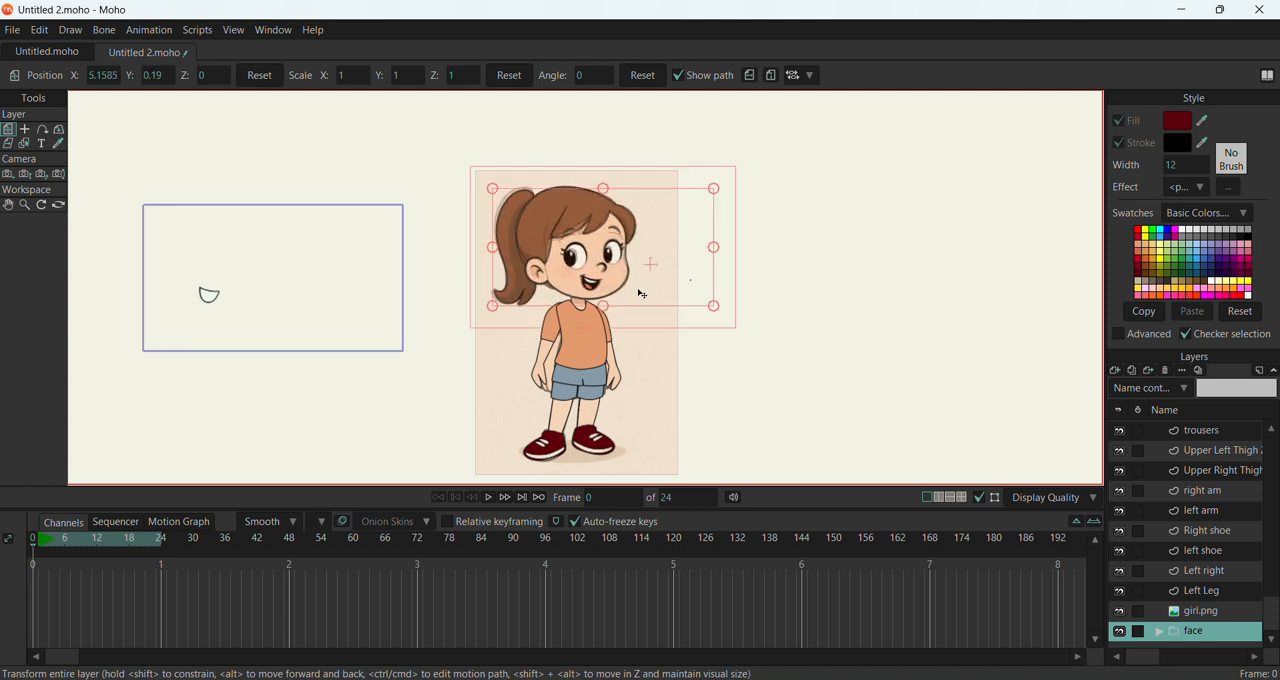
left_click(208, 302)
Shift the mouth layer in the face group to about X 0.0041, Y -0.009 and hide the girl.png reference
scroll(1228, 545, "up", 1)
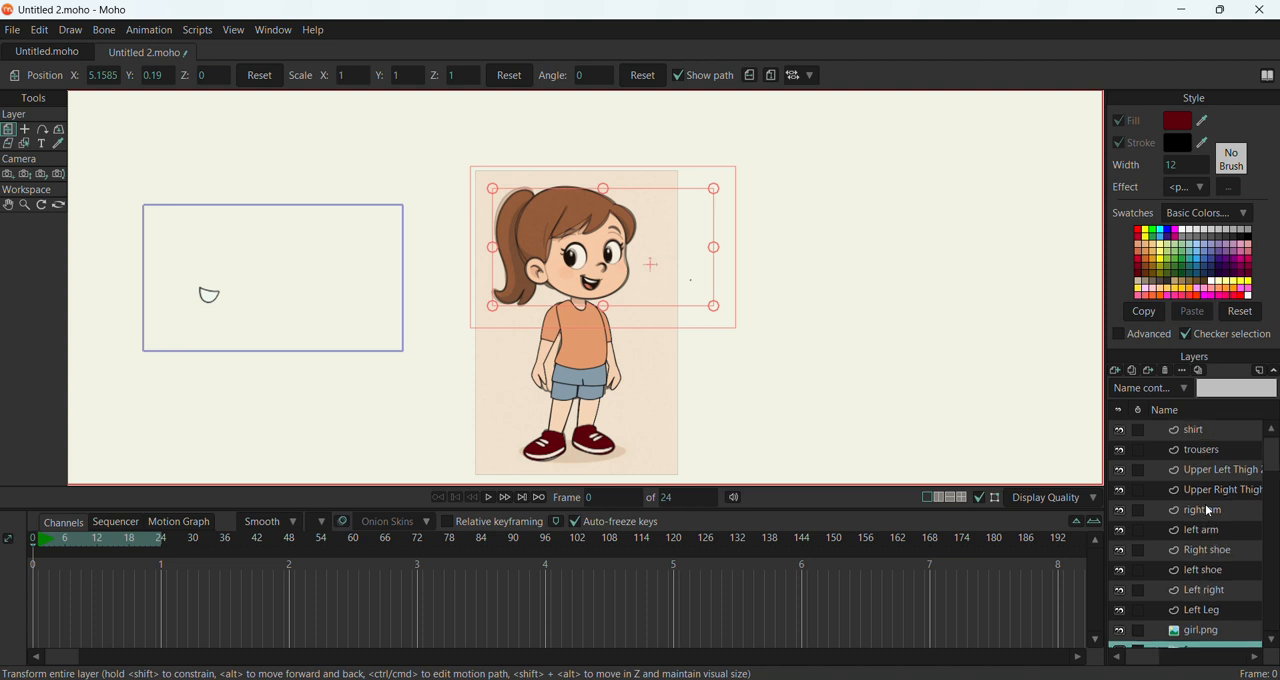
scroll(1225, 485, "down", 1)
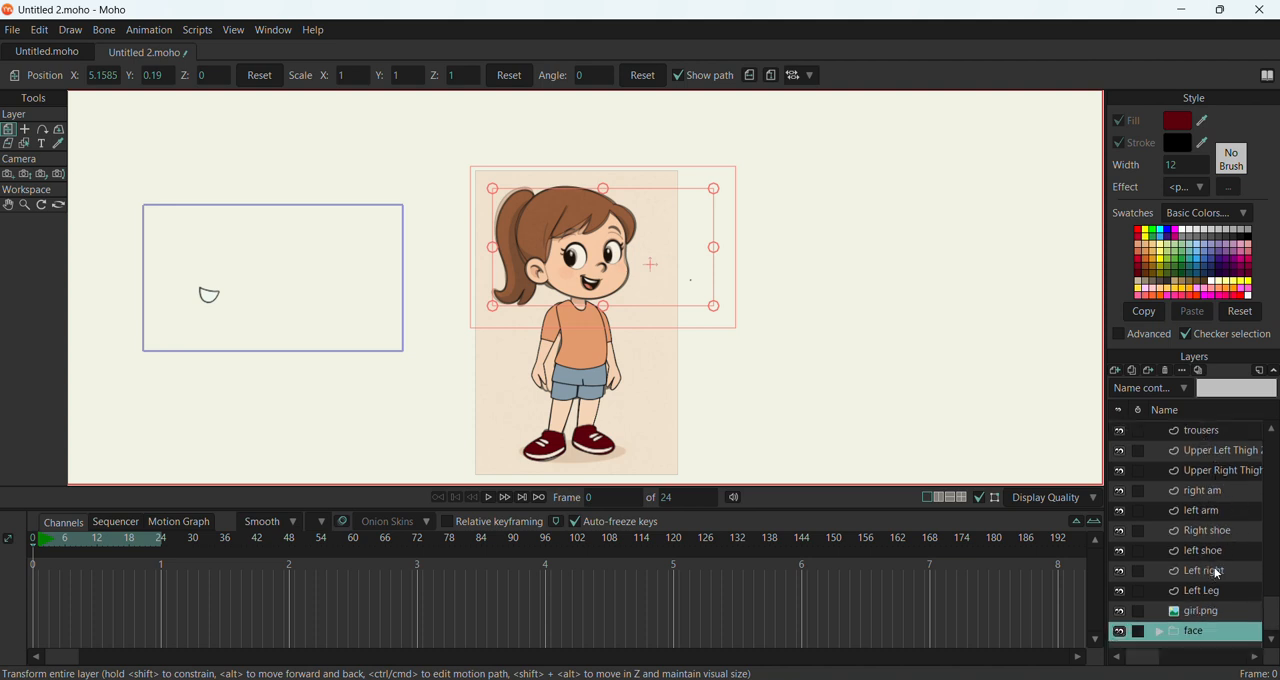
scroll(1218, 520, "up", 1)
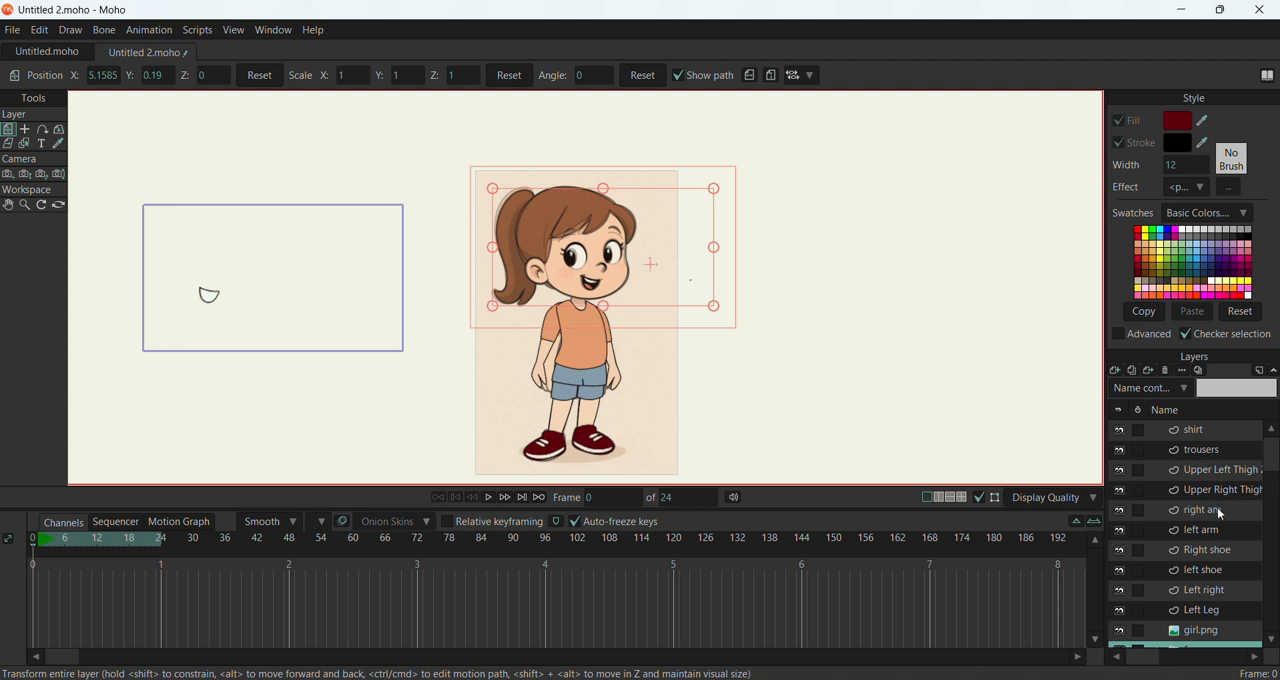
scroll(1221, 512, "down", 1)
left_click(1161, 632)
scroll(1165, 620, "down", 4)
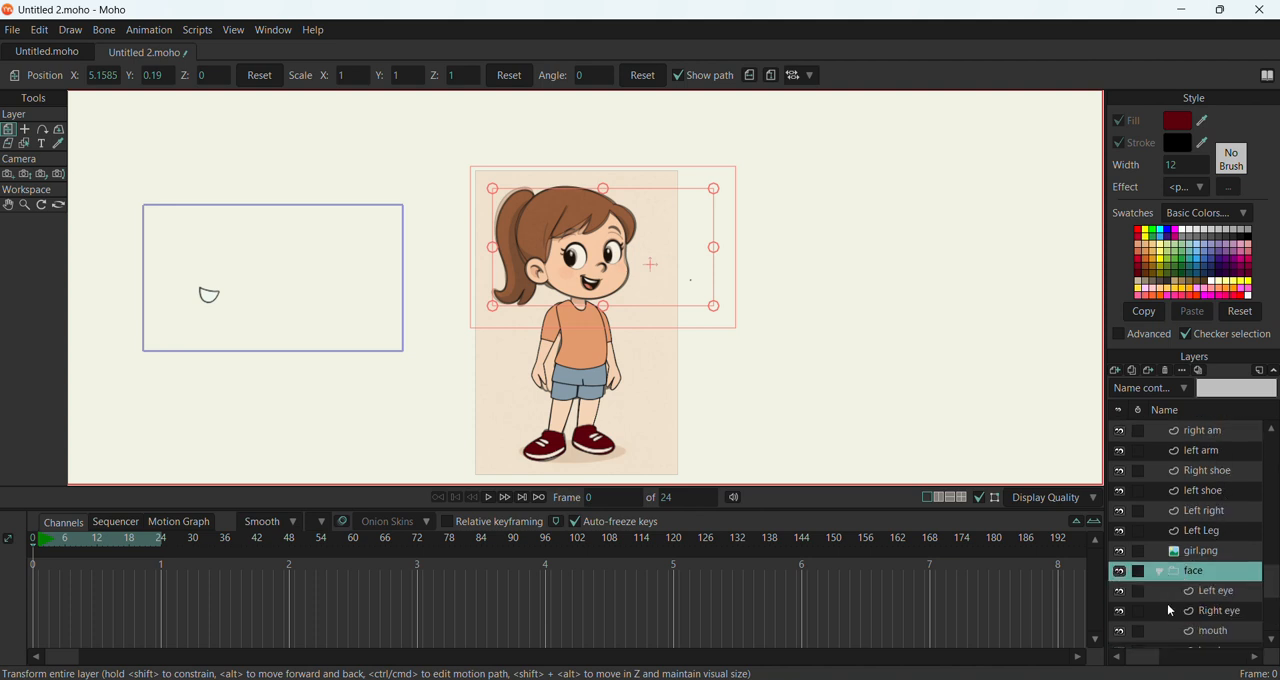
left_click(1219, 612)
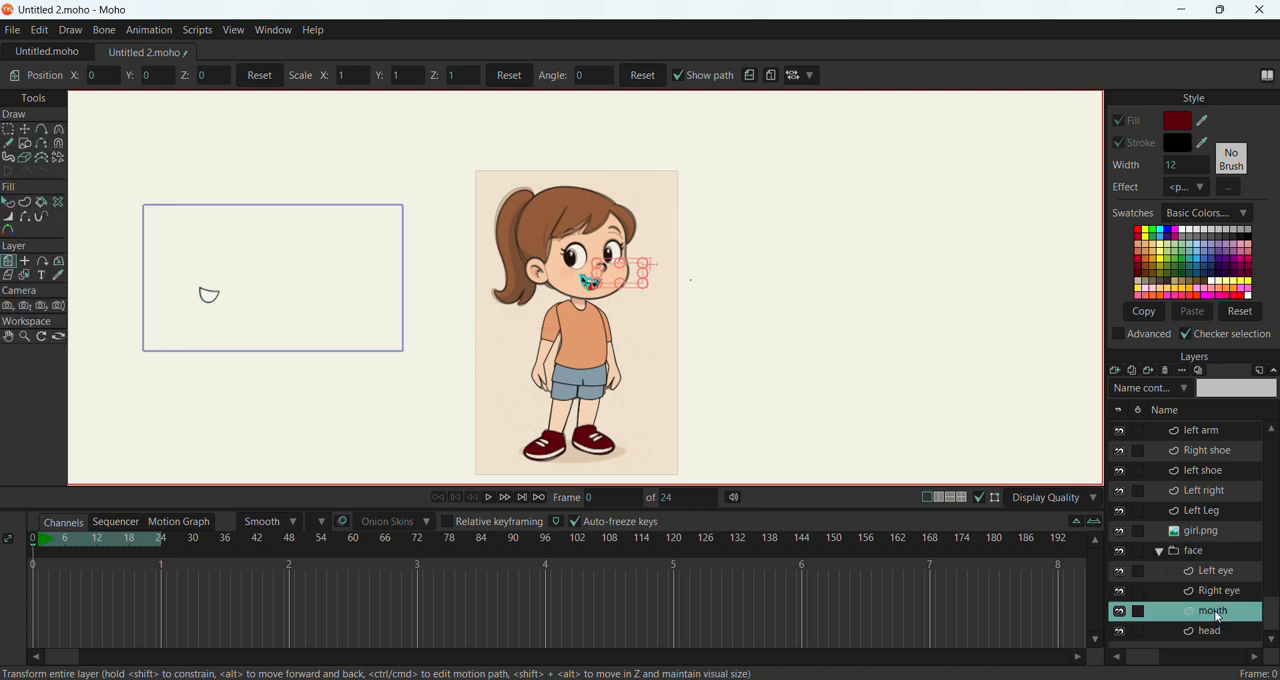
scroll(601, 289, "up", 4)
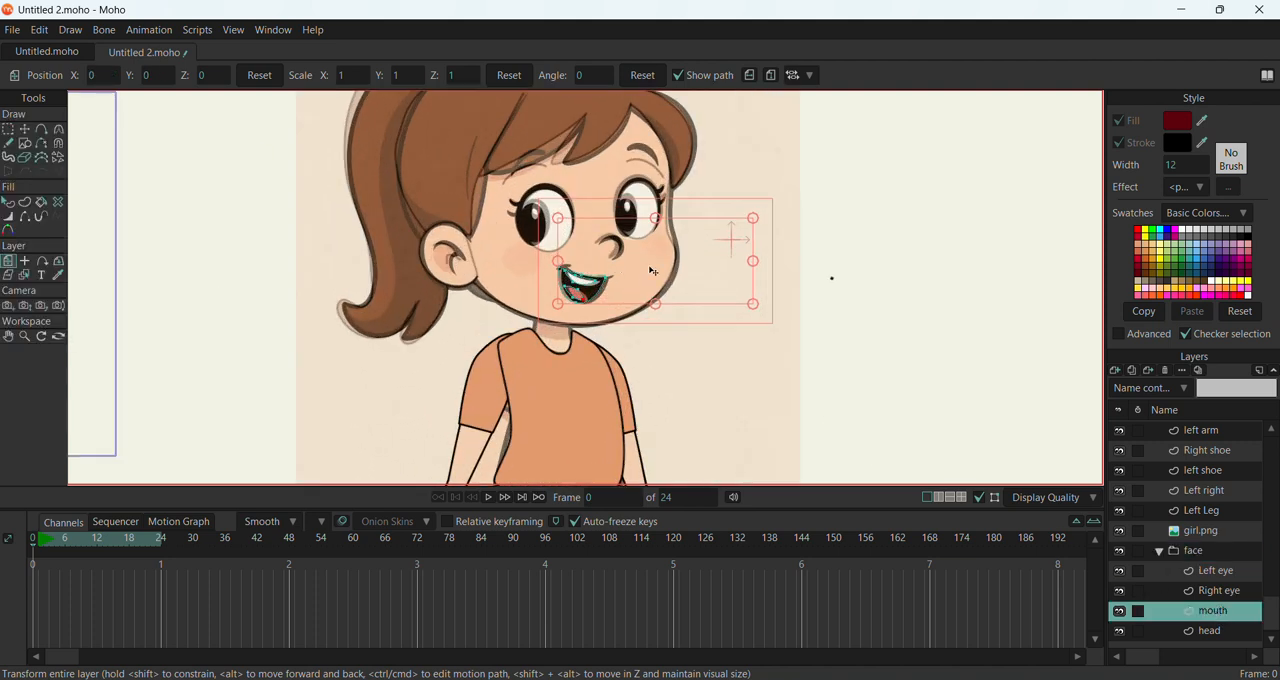
left_click_drag(645, 276, 648, 278)
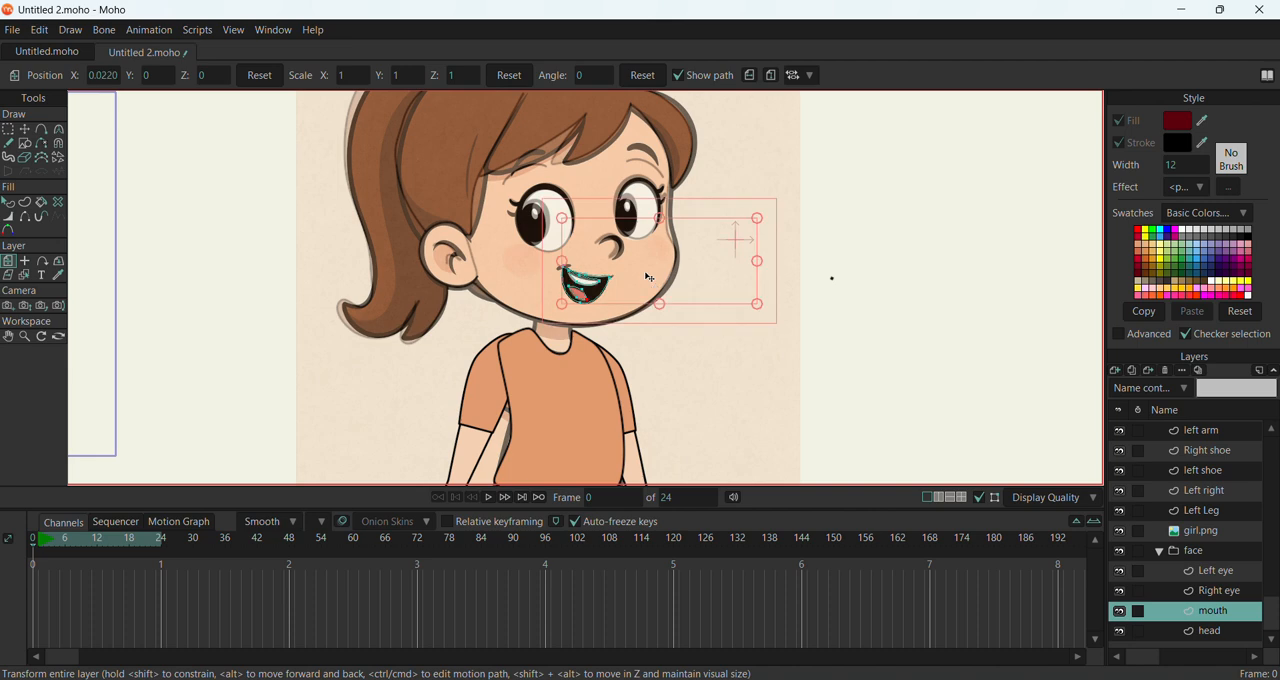
scroll(354, 254, "down", 5)
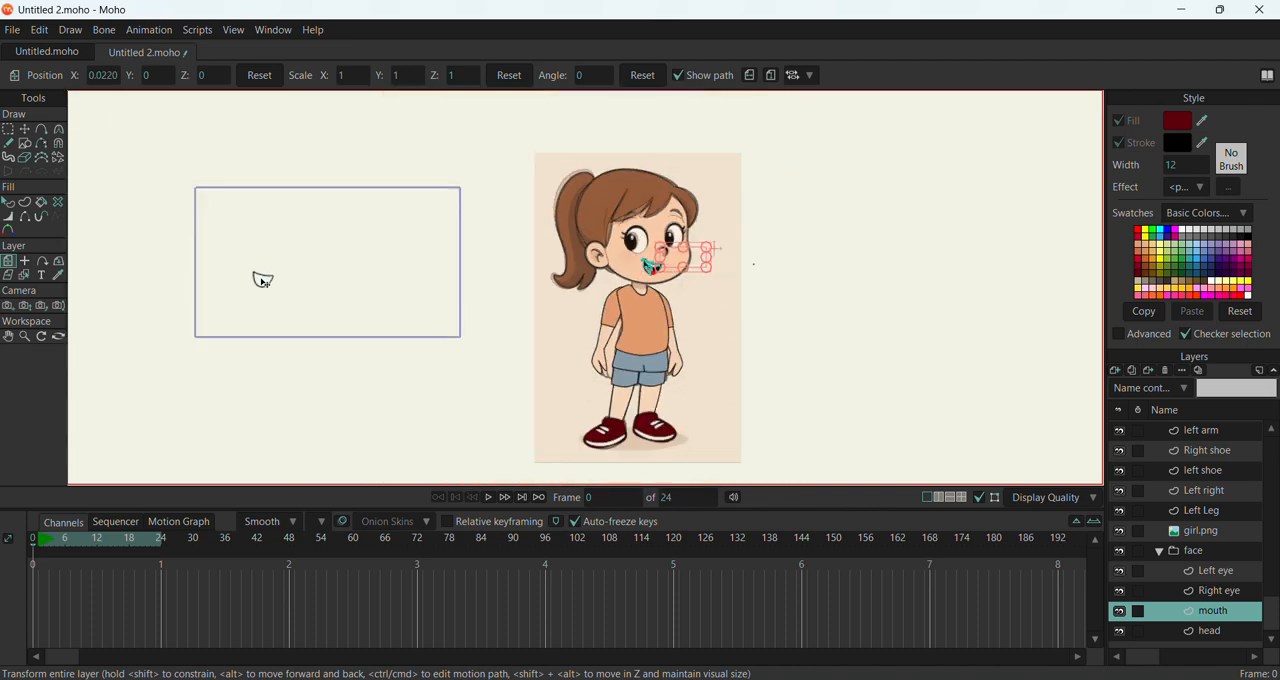
left_click_drag(681, 260, 679, 262)
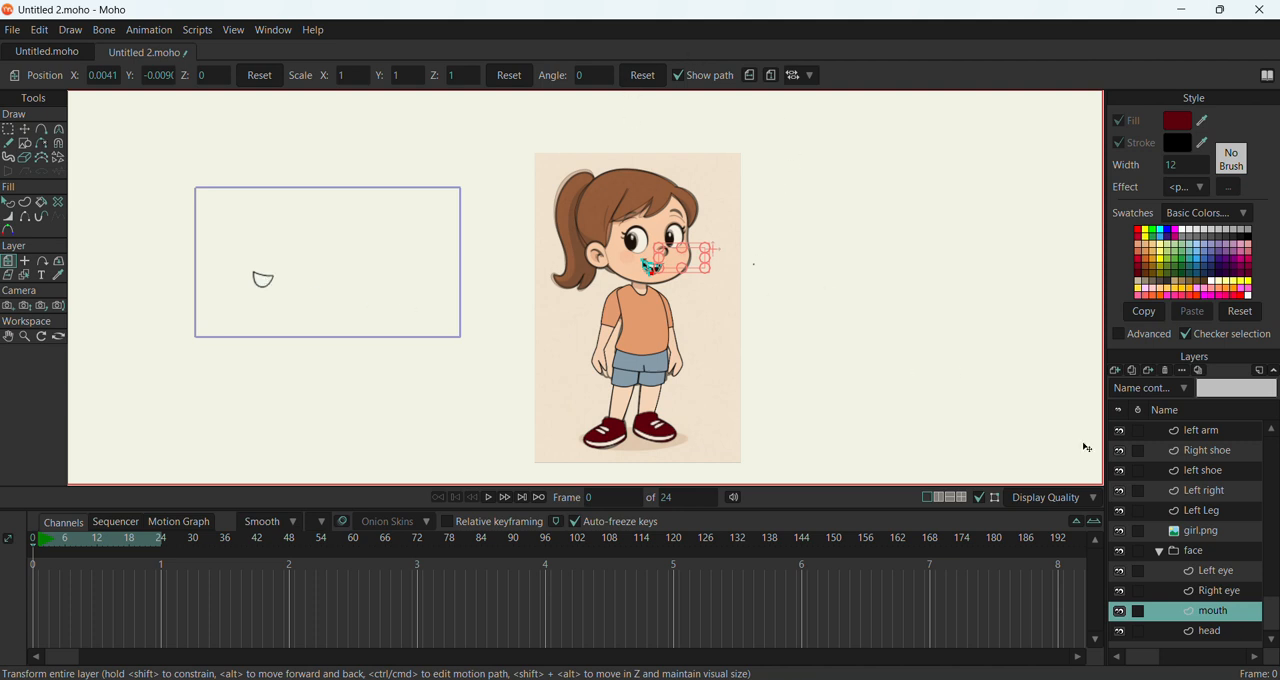
left_click(1120, 531)
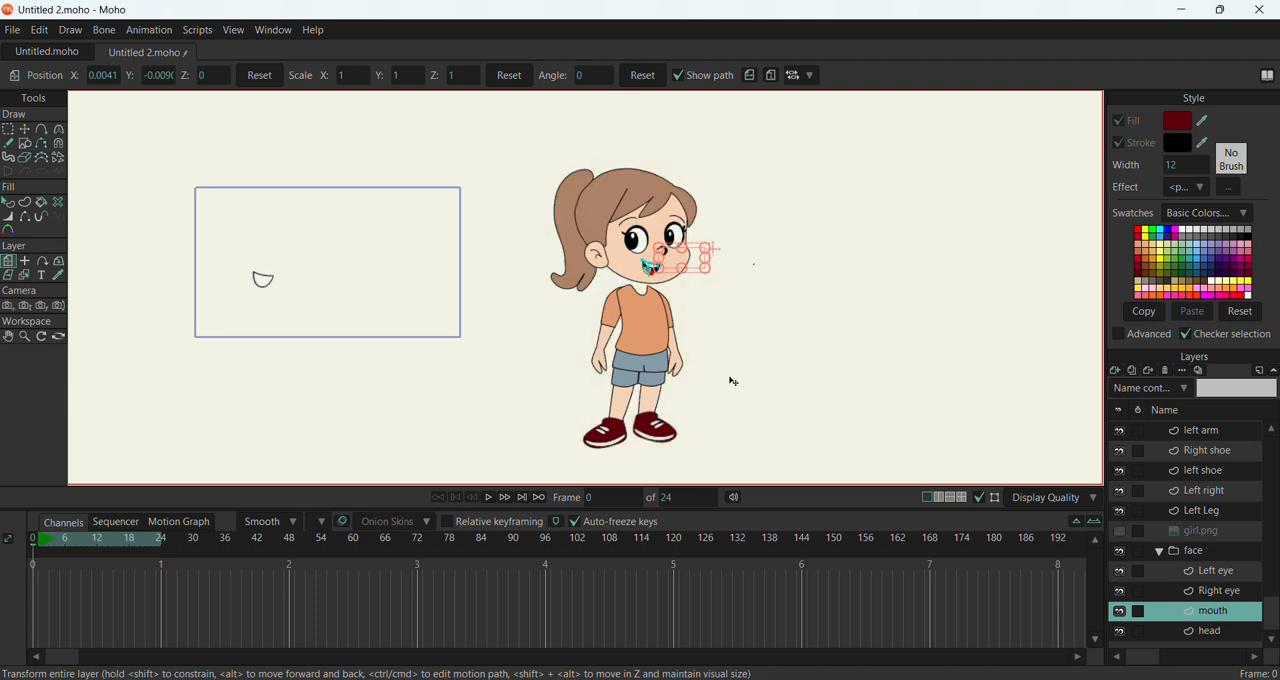
Add a vector layer above the left arm layer and draw a skin-coloured neck rectangle between the chin and the shirt
scroll(731, 379, "down", 3)
left_click(1210, 432)
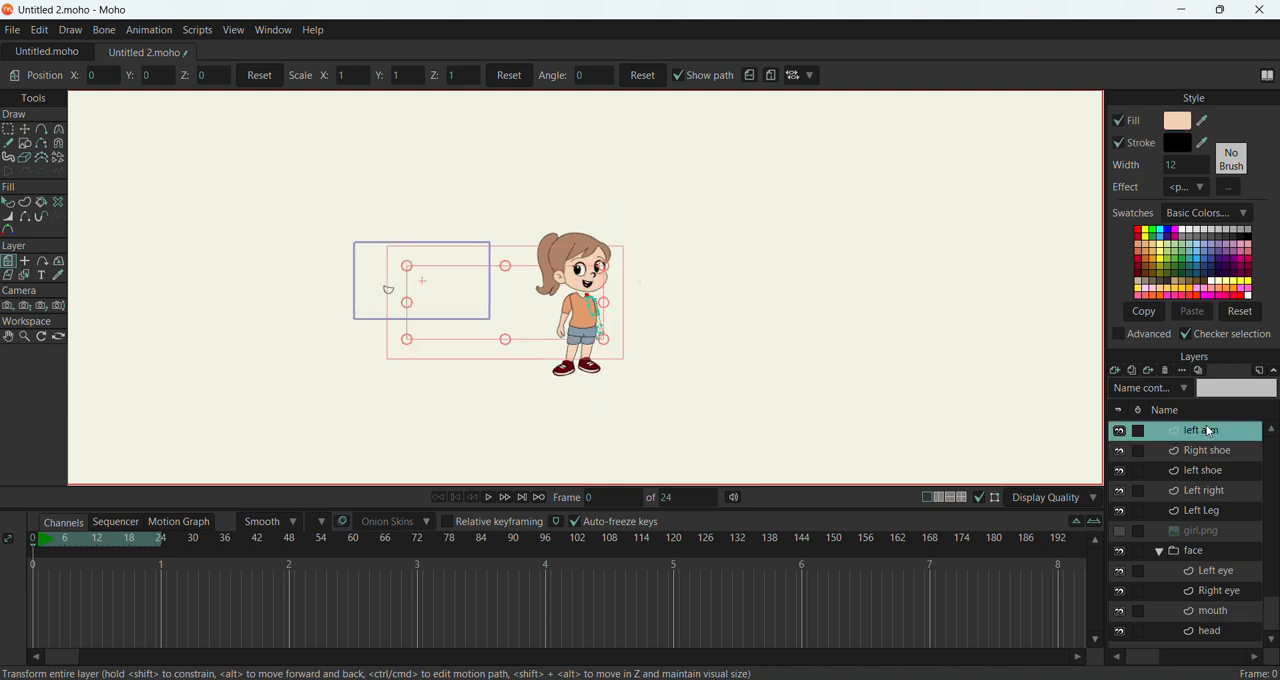
scroll(576, 279, "up", 4)
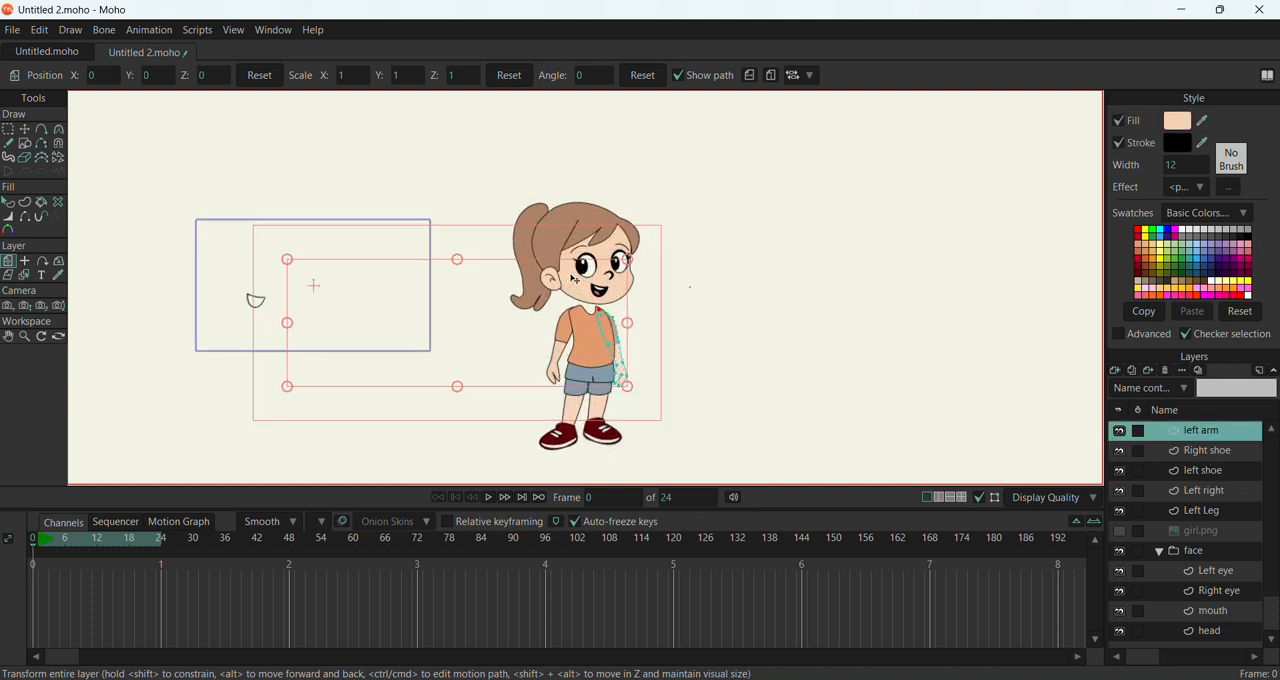
scroll(576, 279, "up", 2)
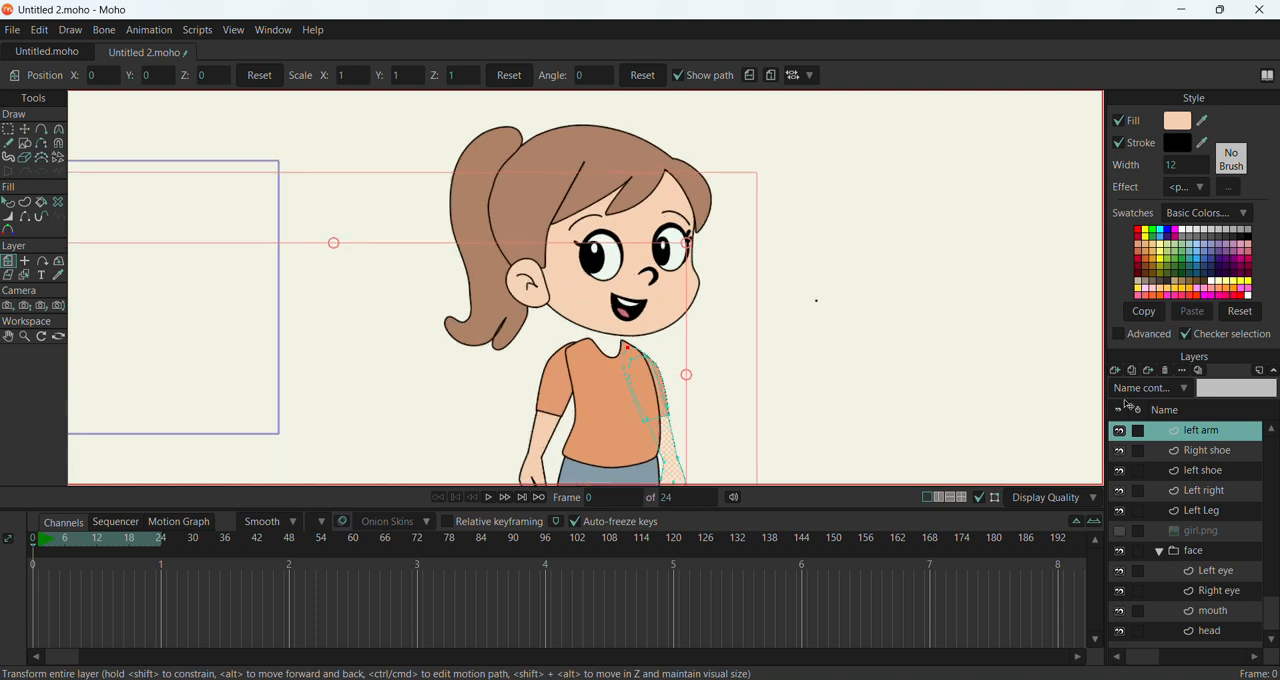
left_click(1115, 371)
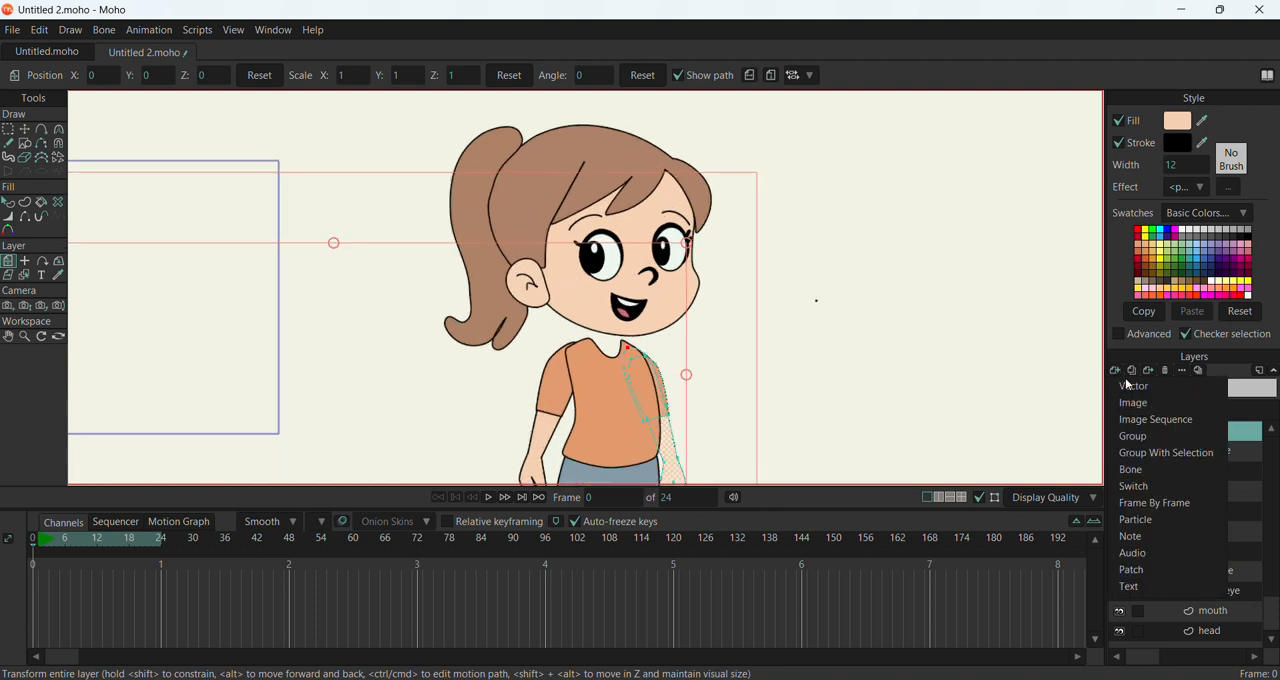
left_click(1134, 387)
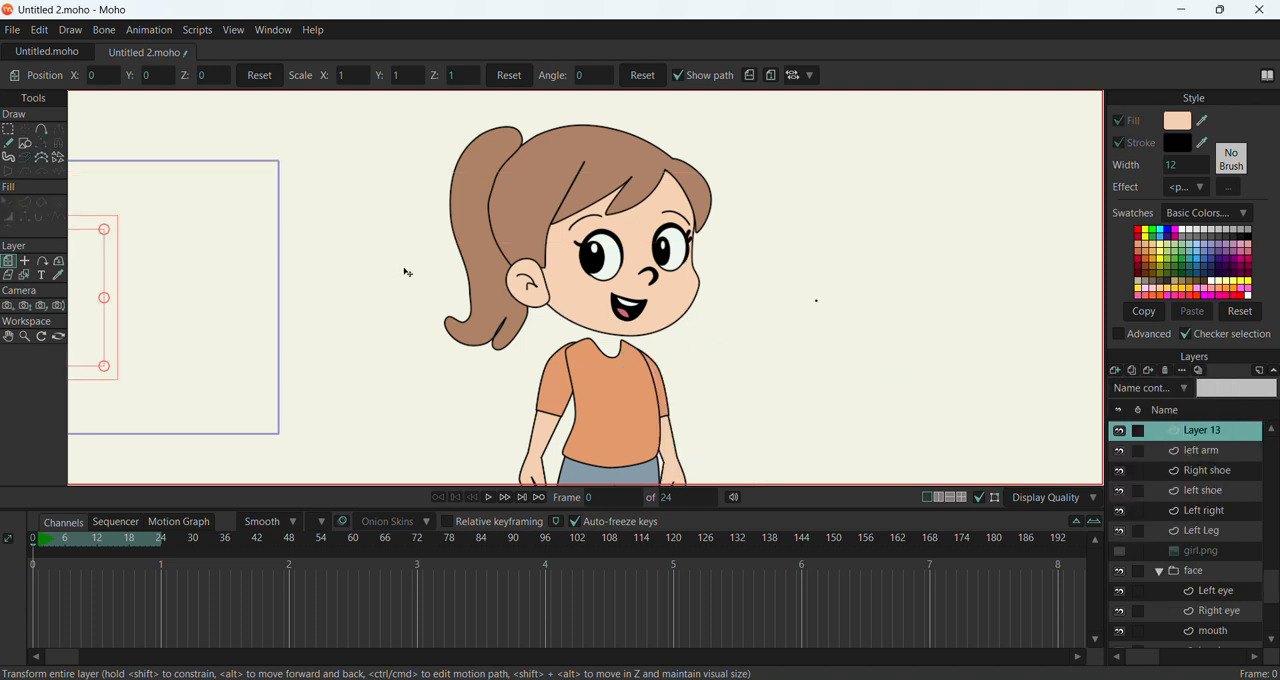
left_click(27, 143)
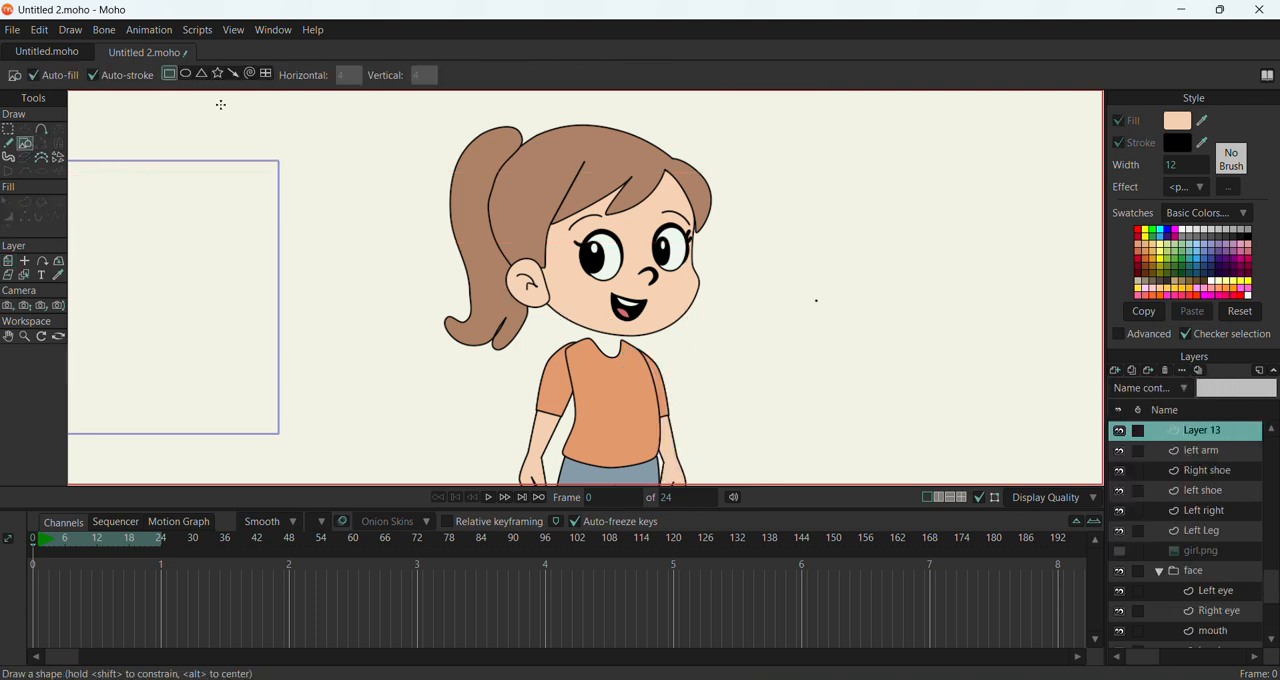
left_click_drag(593, 325, 633, 373)
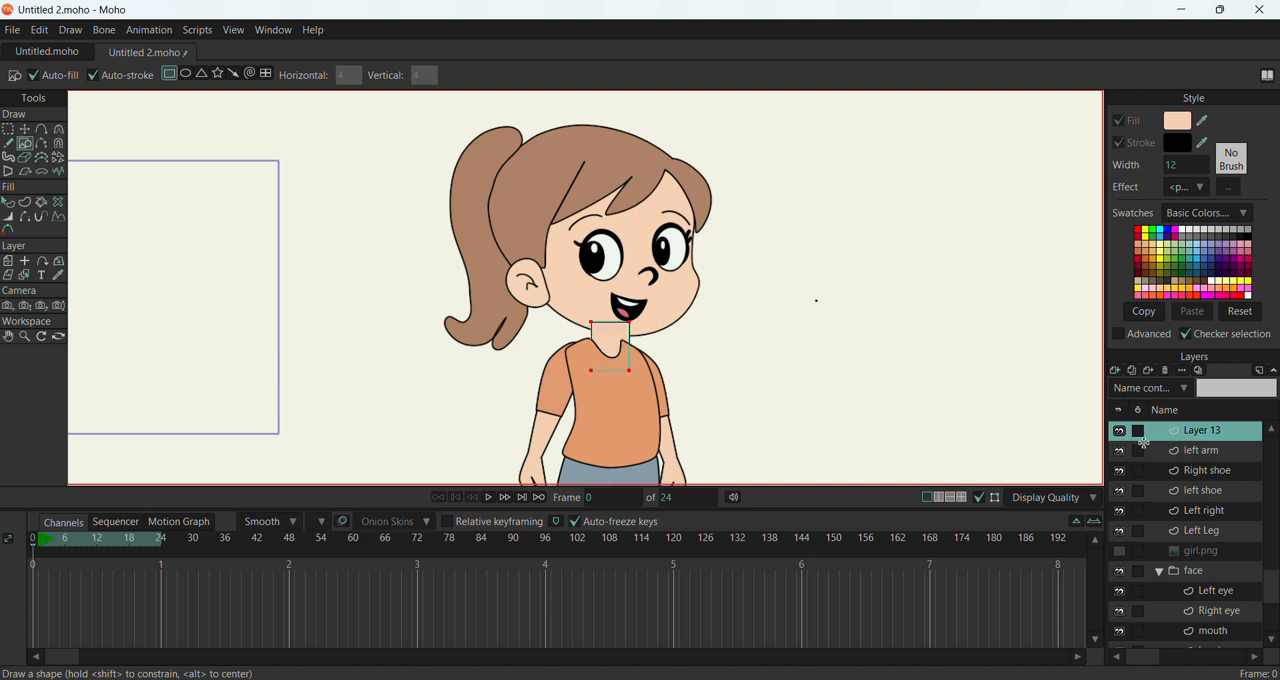
Move the neck layer, Layer 13, to the bottom of the layer stack, below the face group
left_click(1216, 455)
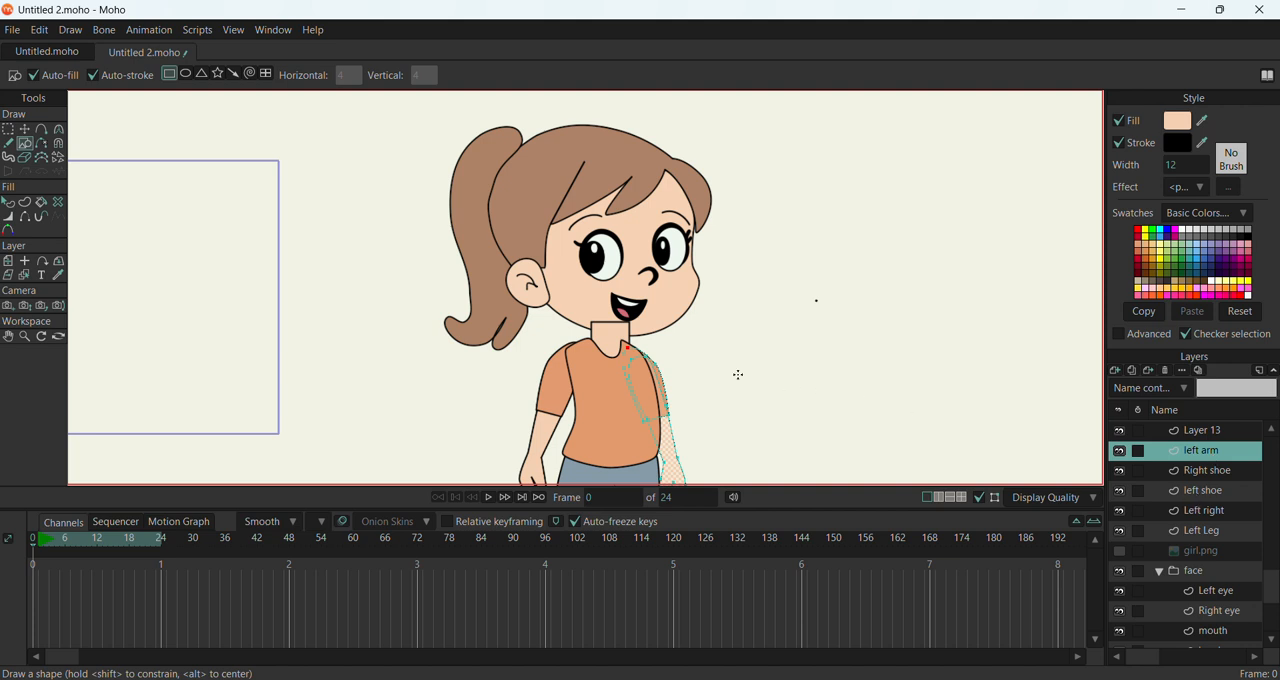
left_click(1194, 434)
double_click(1193, 432)
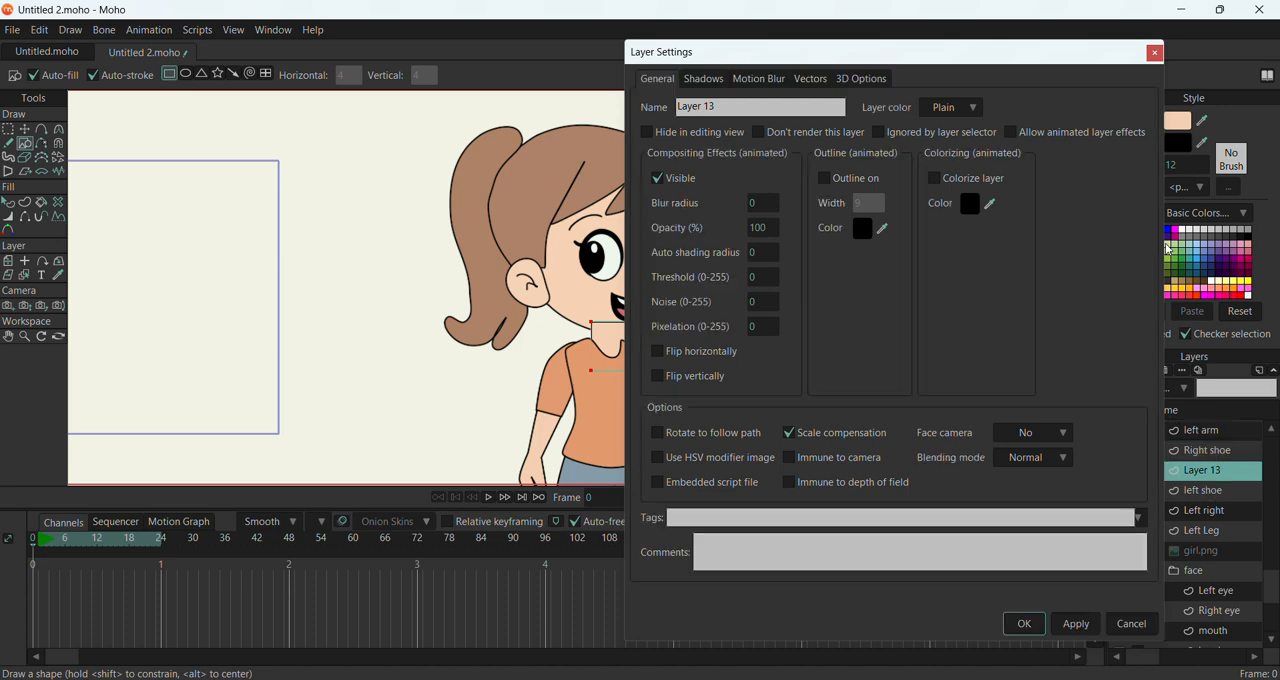
left_click(1155, 55)
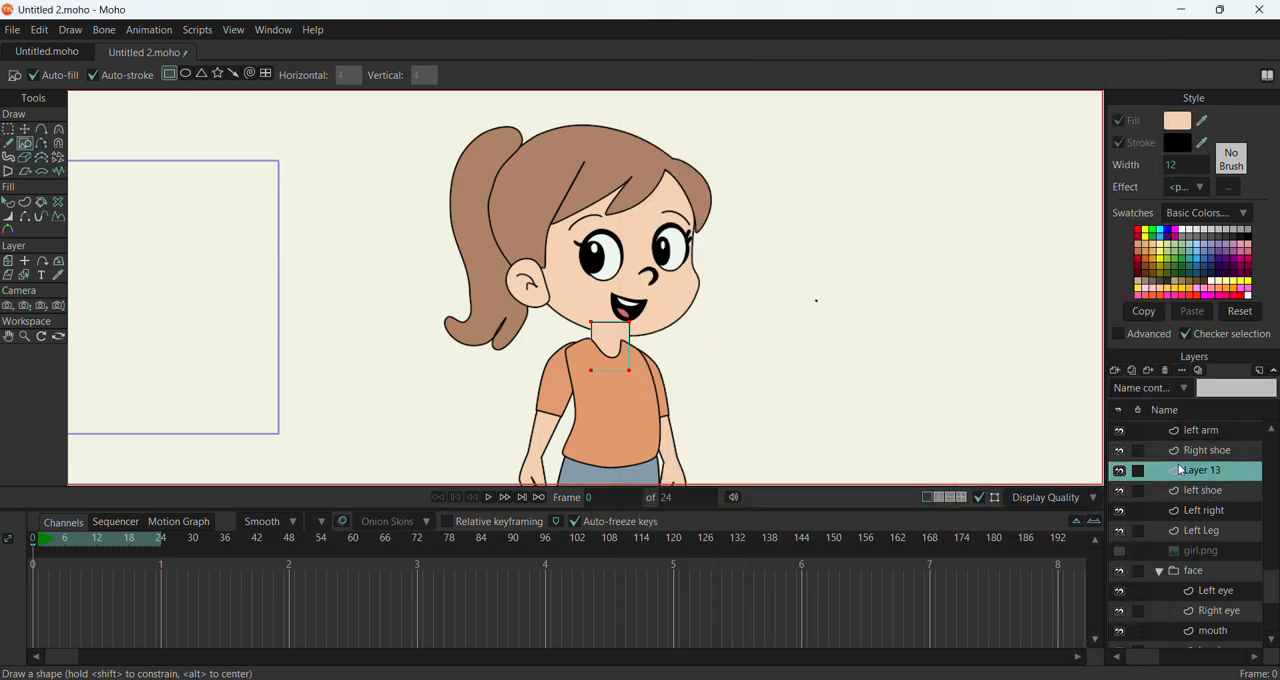
left_click_drag(1179, 569, 1190, 650)
scroll(1171, 532, "down", 1)
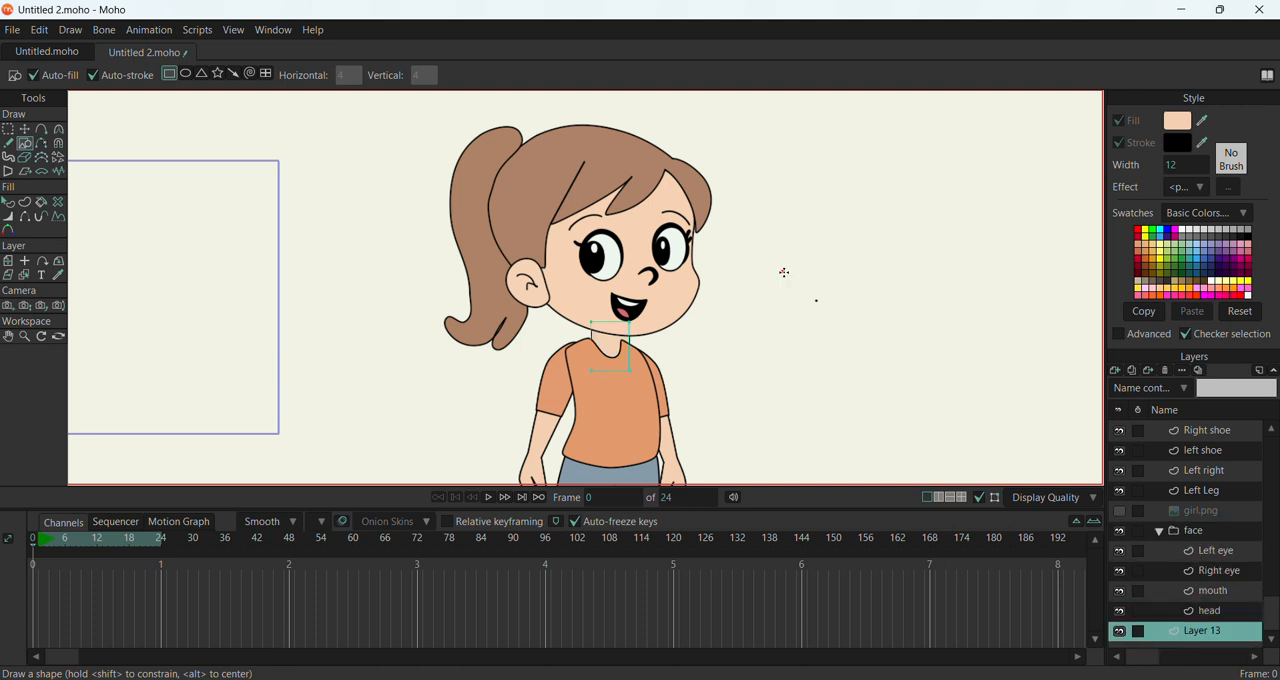
Narrow the top of the neck rectangle by moving its upper corner points inward with Transform Points
left_click(25, 129)
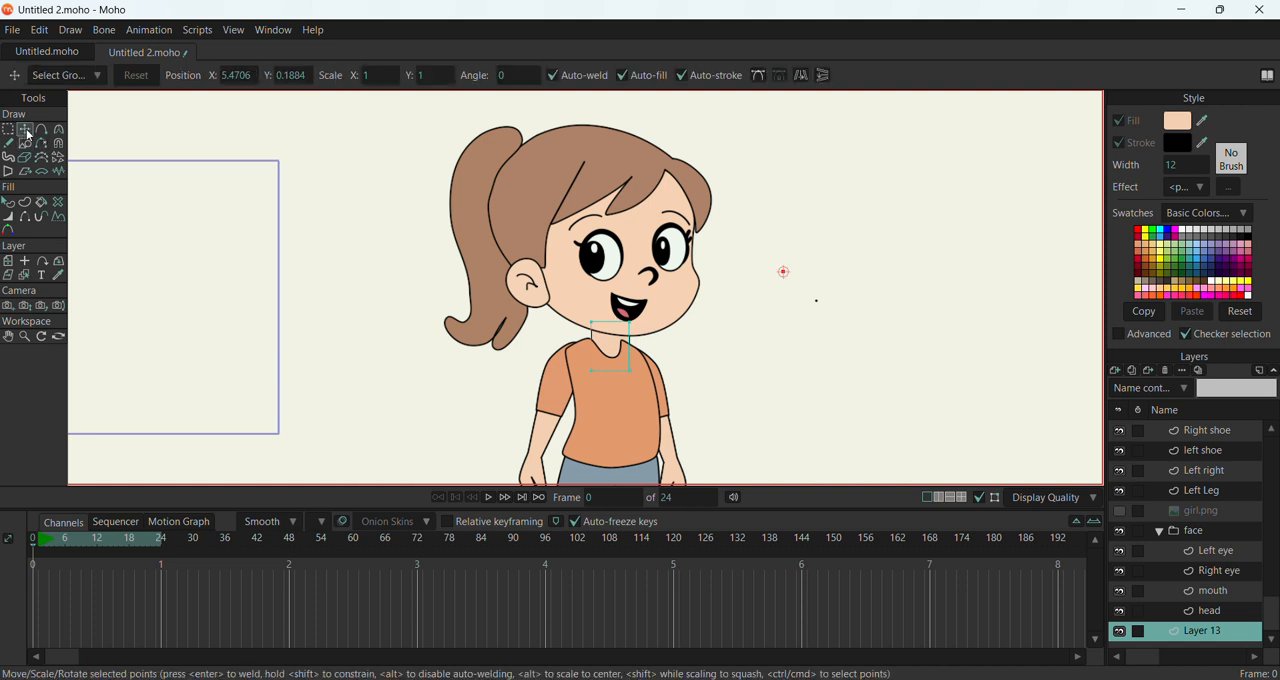
left_click_drag(631, 324, 627, 325)
left_click(631, 323)
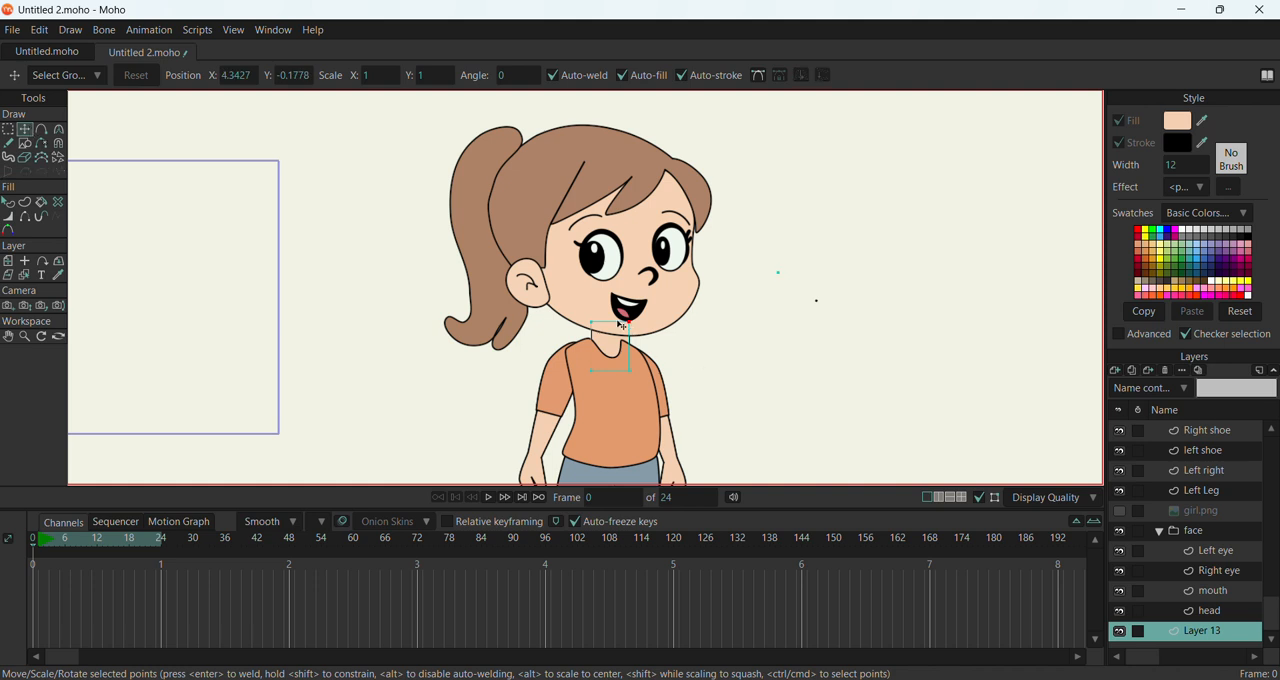
left_click_drag(631, 324, 596, 327)
scroll(559, 215, "down", 4)
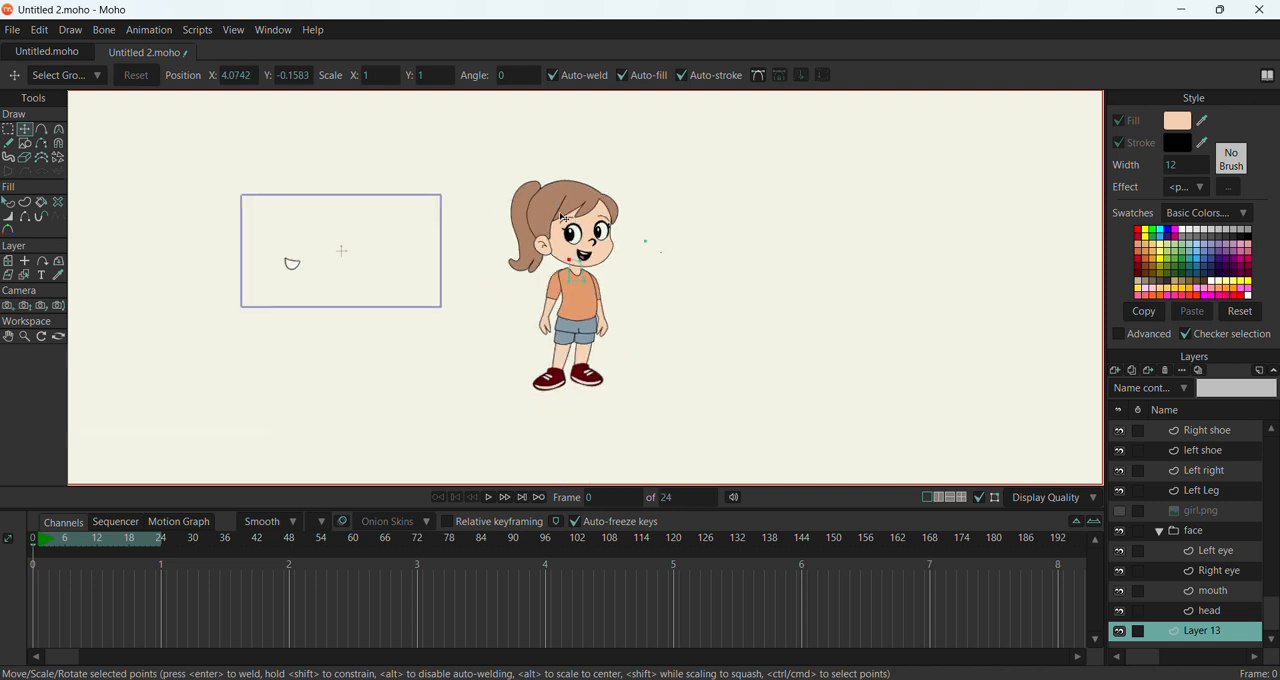
left_click(702, 338)
Activate the Delete Edge tool and select the Right shoe layer
left_click(41, 143)
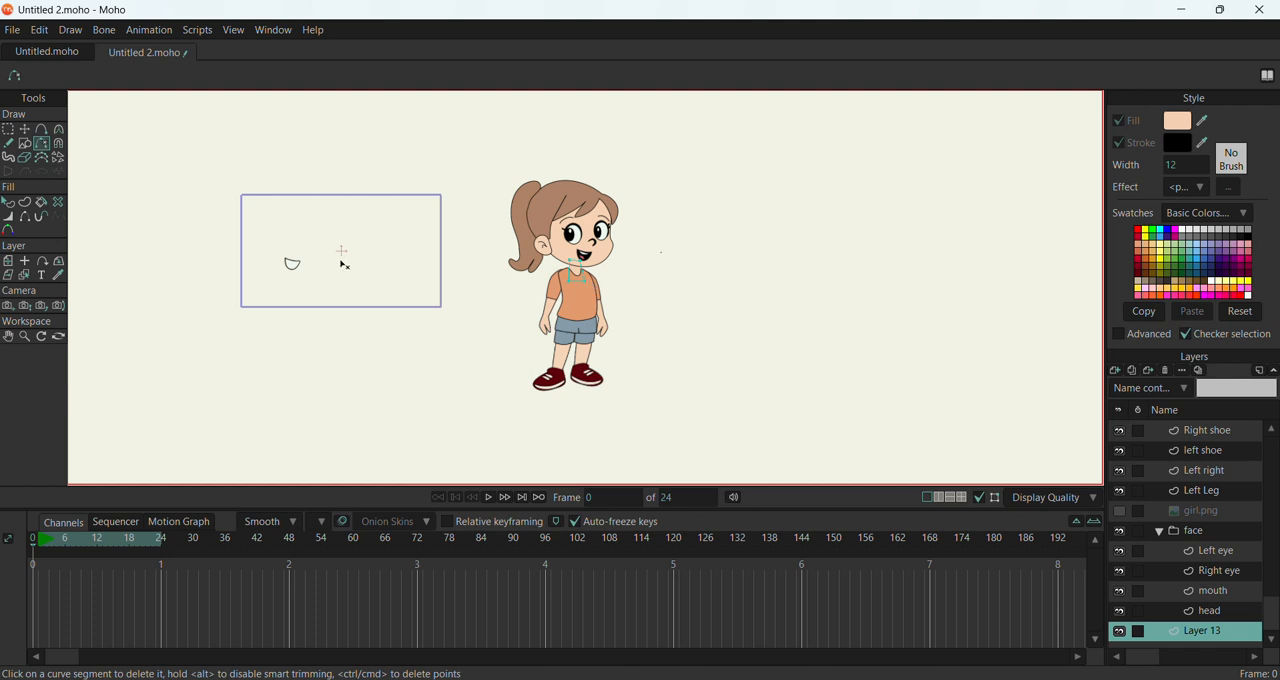
scroll(338, 275, "up", 3)
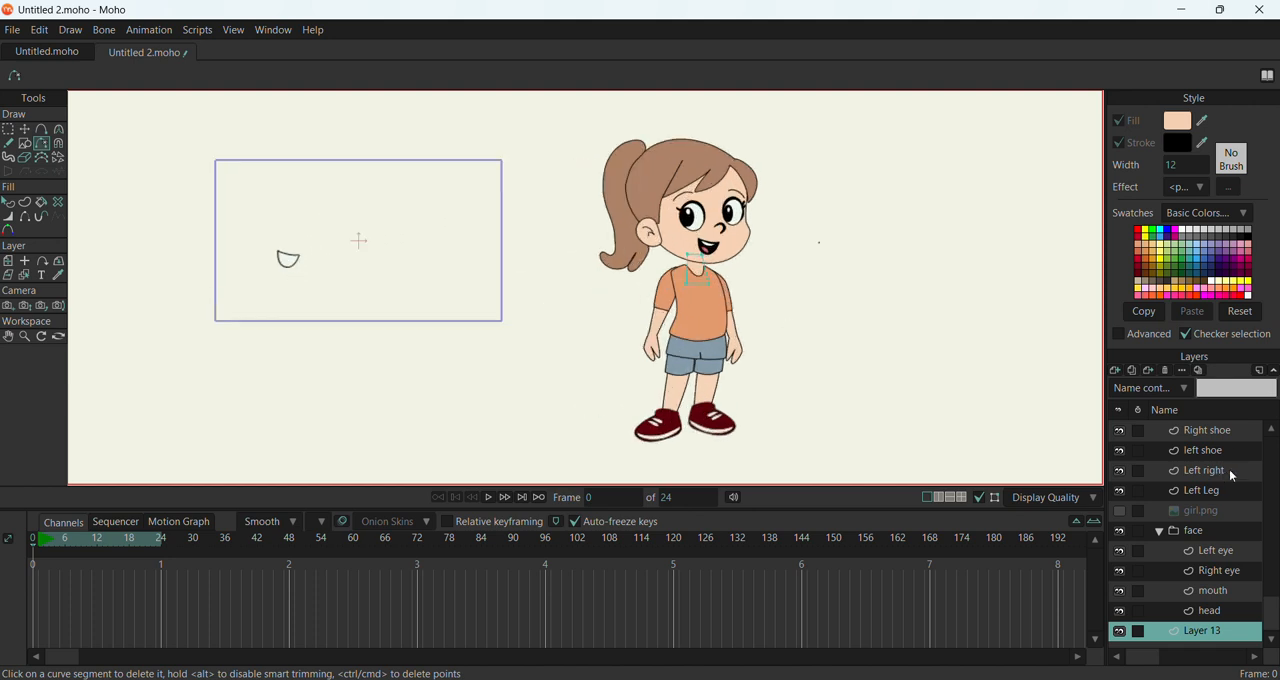
left_click(1189, 431)
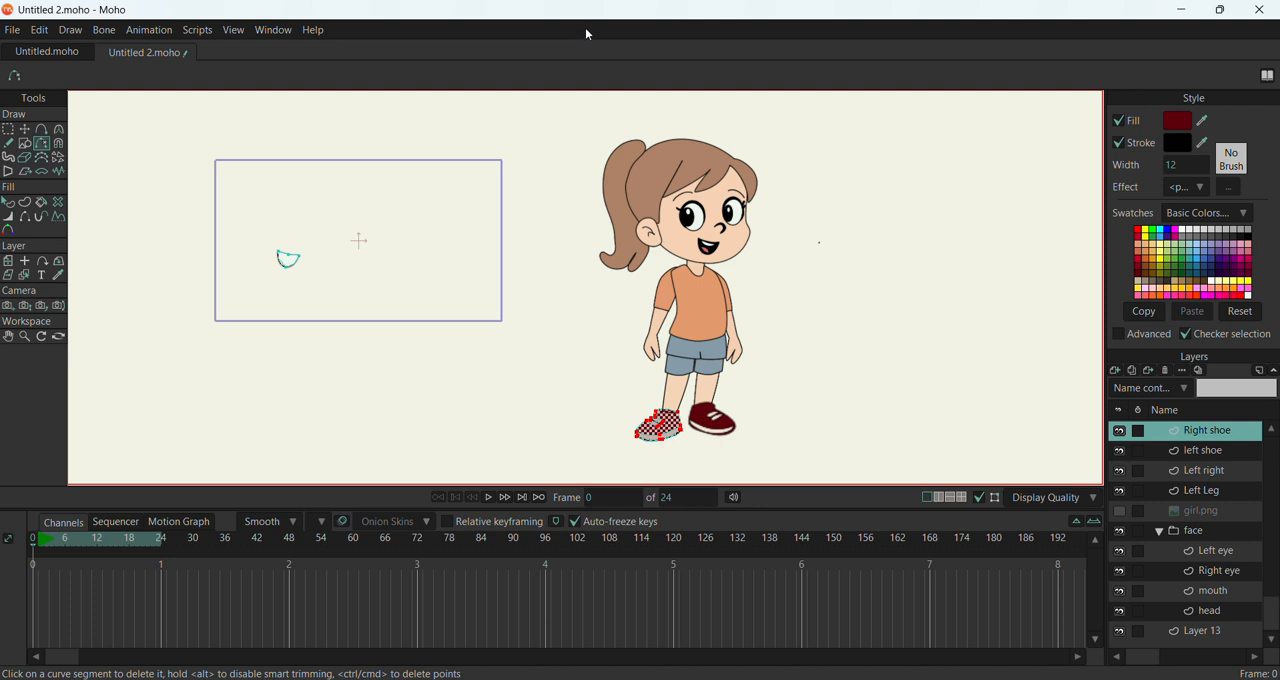